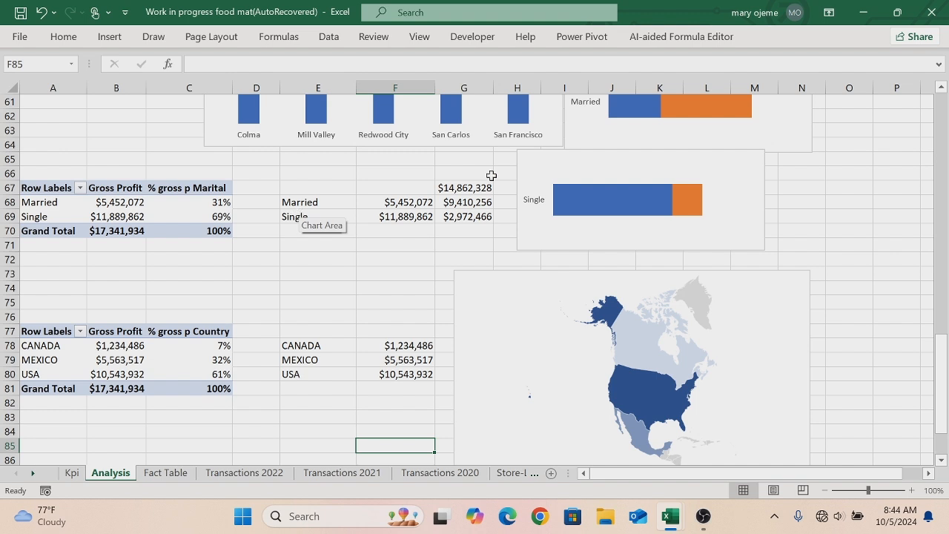
- In cells C25 to C27, add formulas referencing the age-group gross profit percentages in C20, C21 and C22
drag(942, 376, 940, 173)
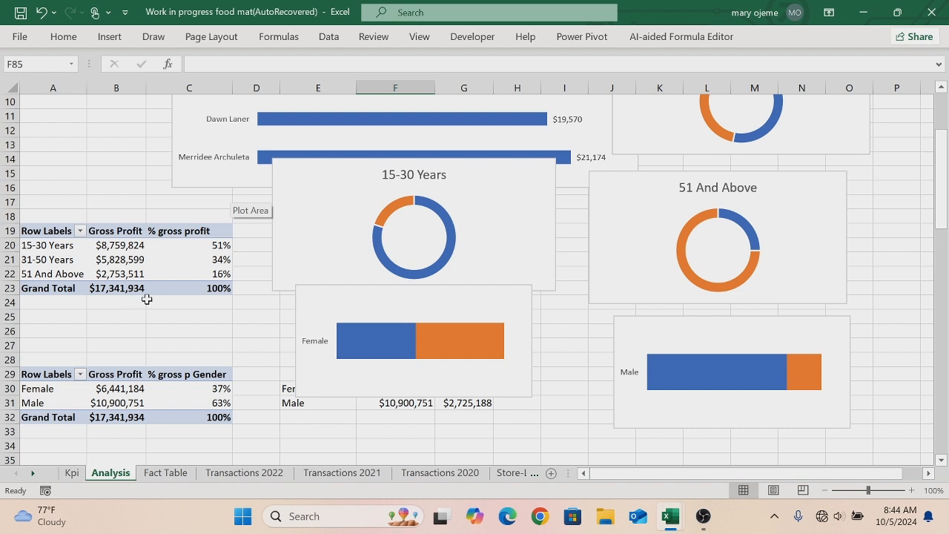
click(158, 320)
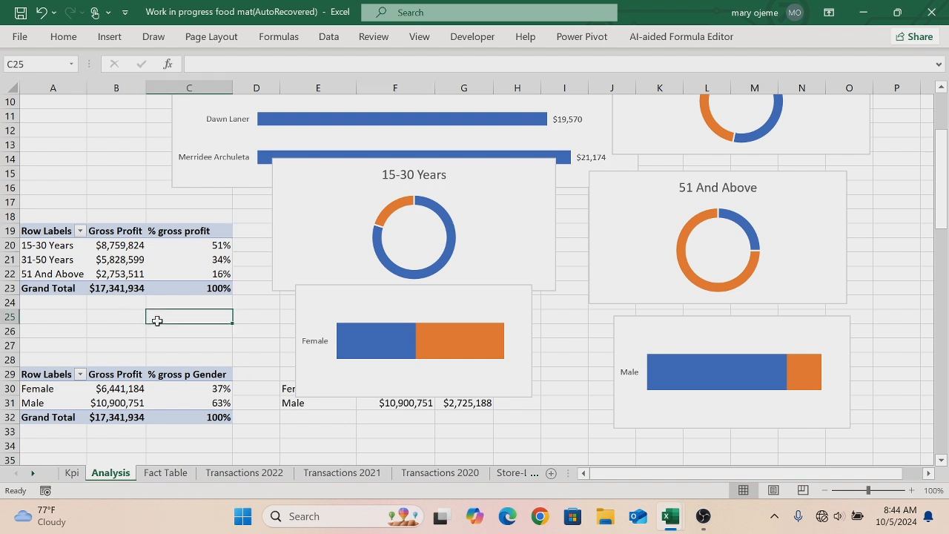
text(=)
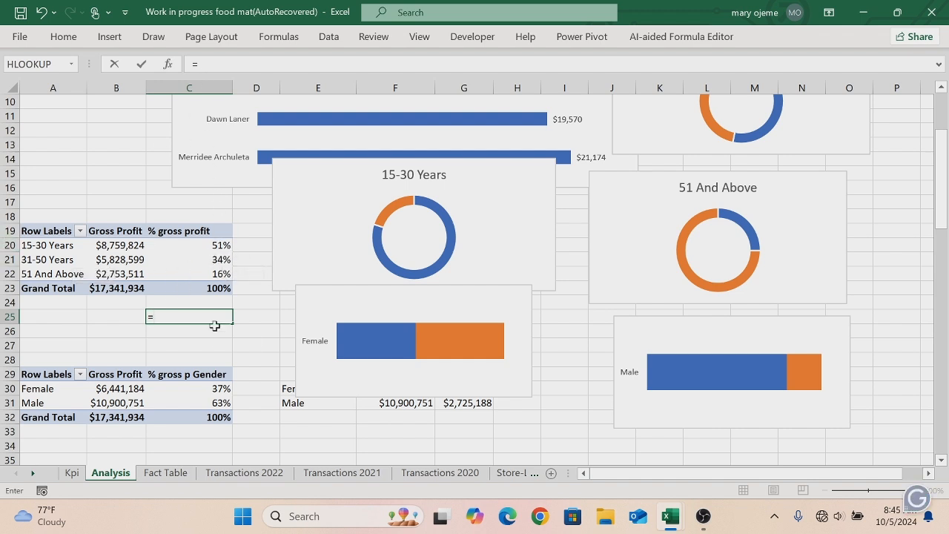
text(c20)
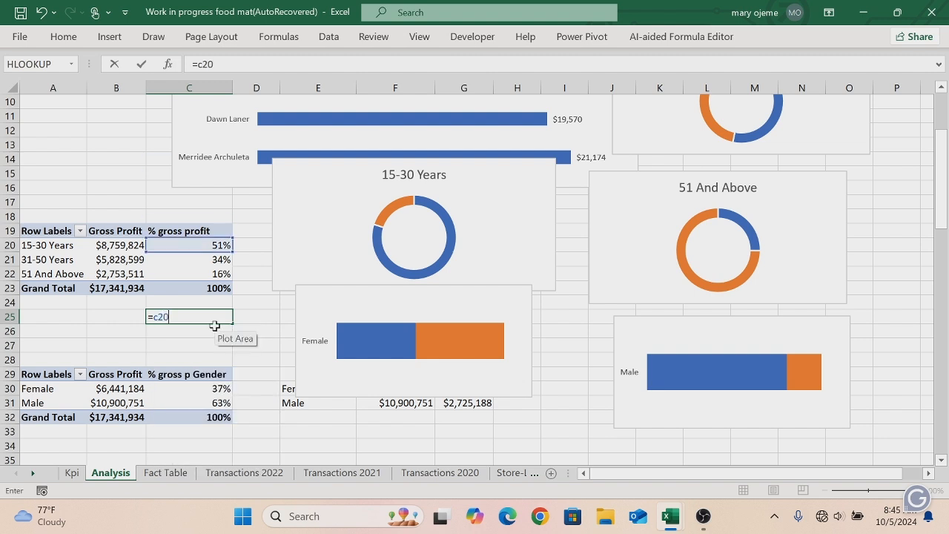
key(Return)
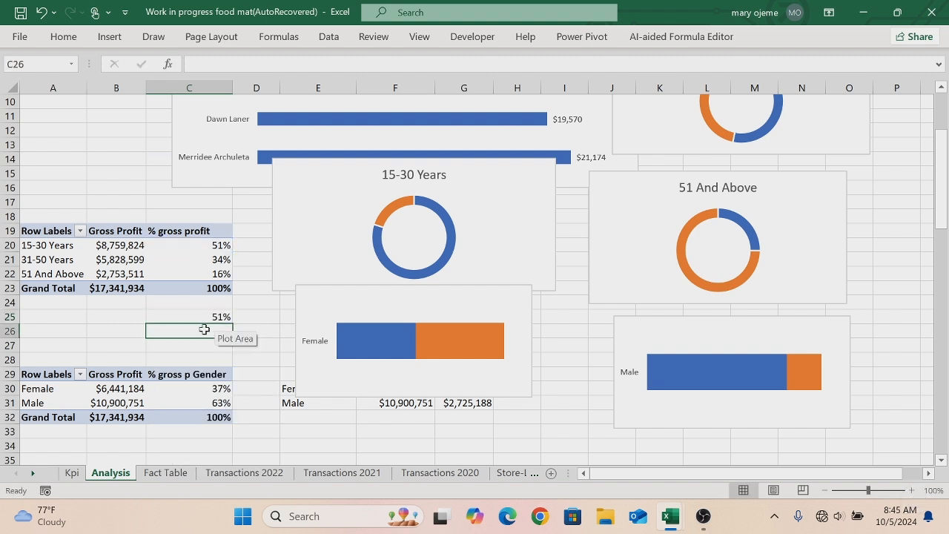
text(=)
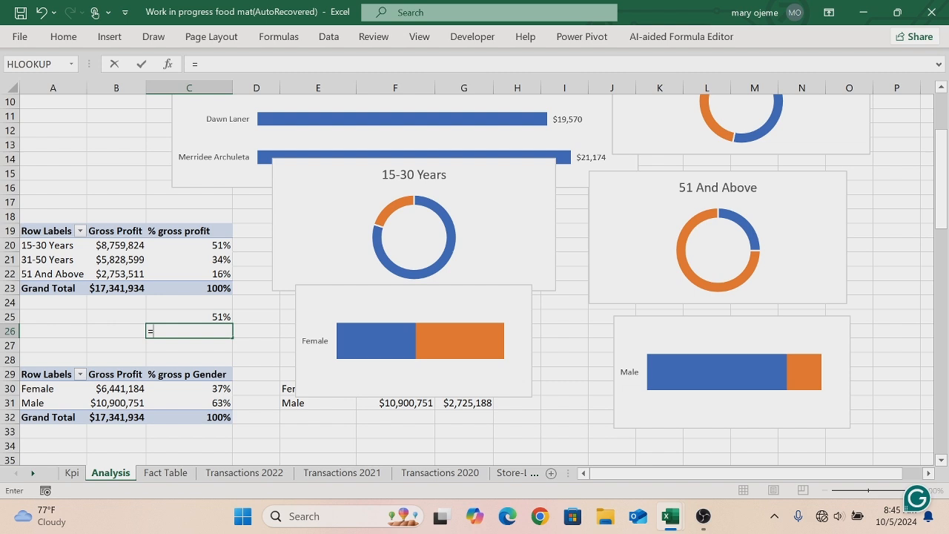
text(c21)
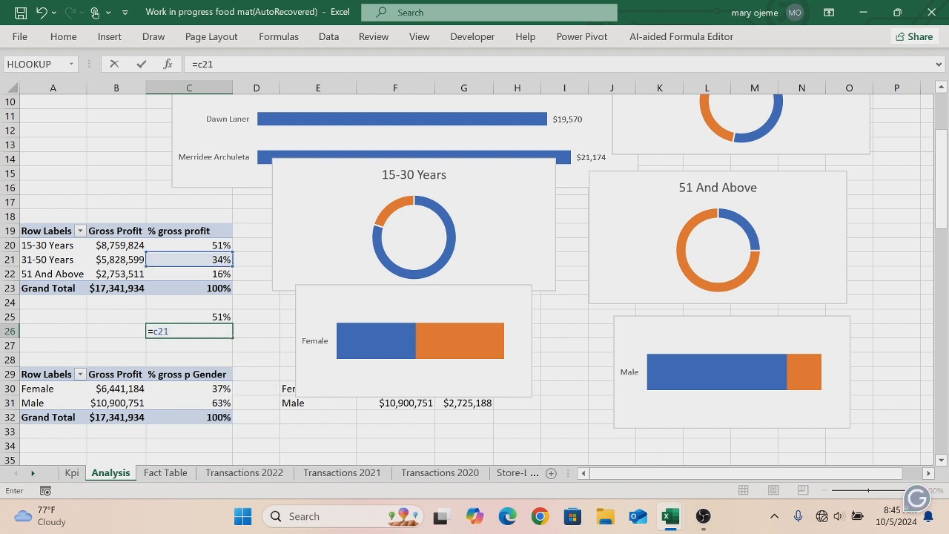
key(Return)
text(=)
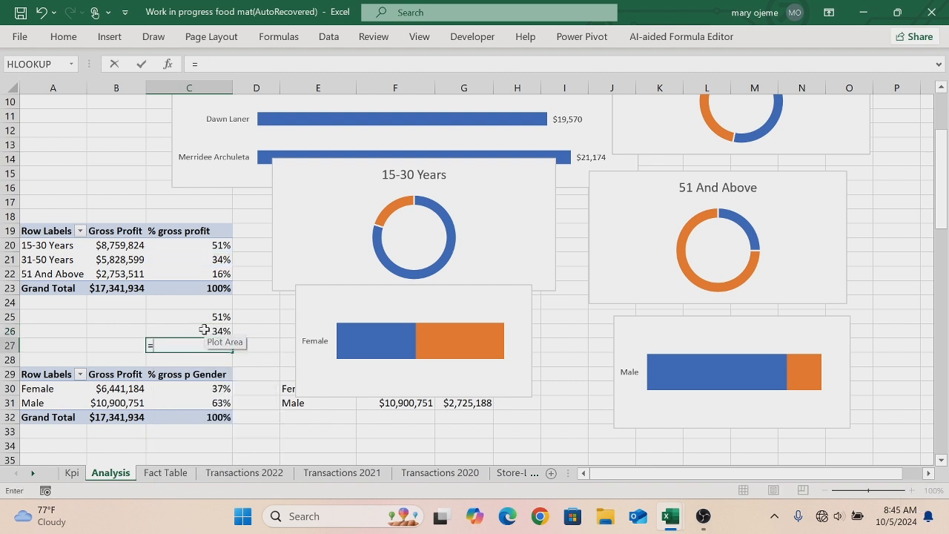
text(c22)
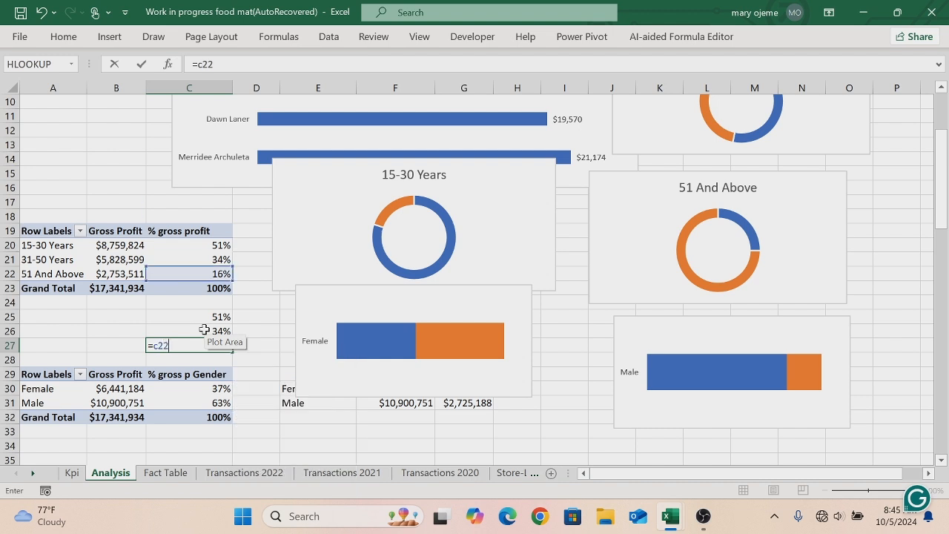
key(Return)
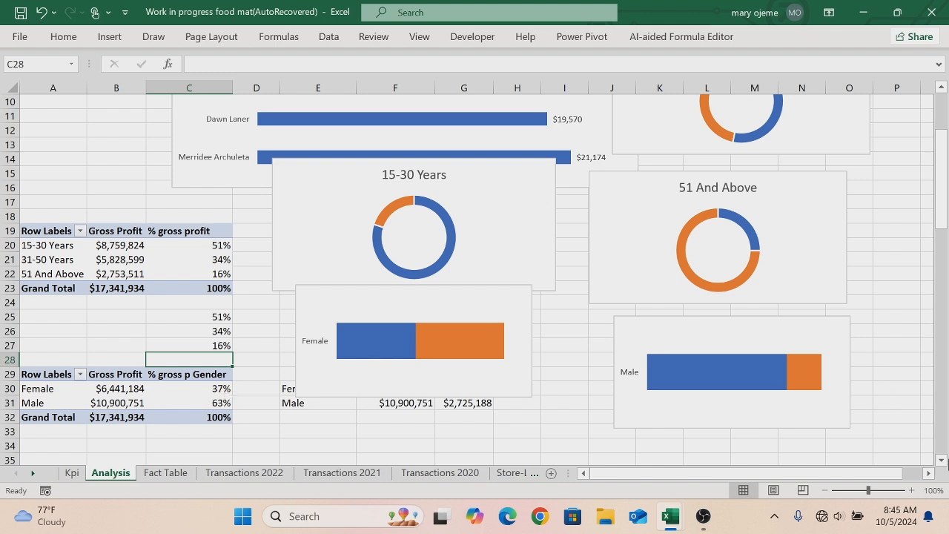
- In cells E33 and E34, add formulas referencing the gender gross profit percentages in C30 and C31
click(941, 461)
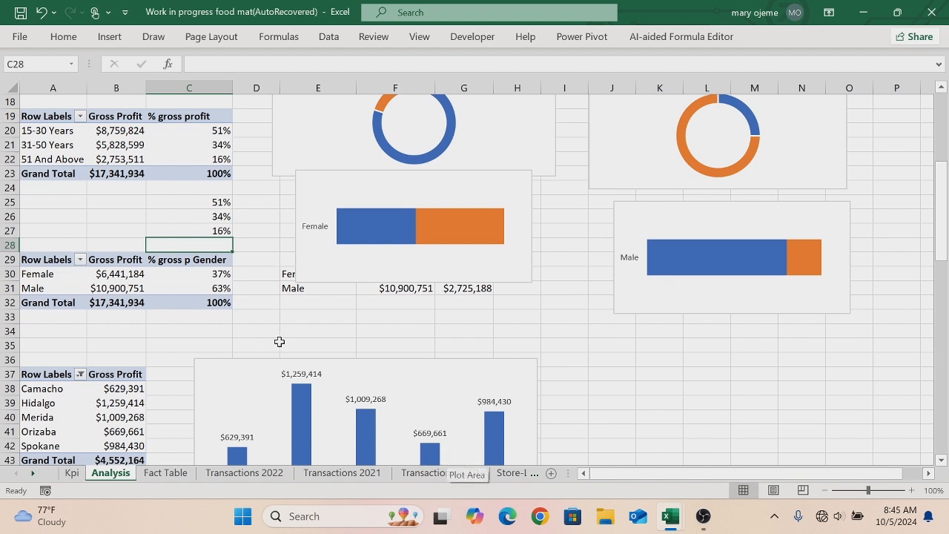
click(291, 320)
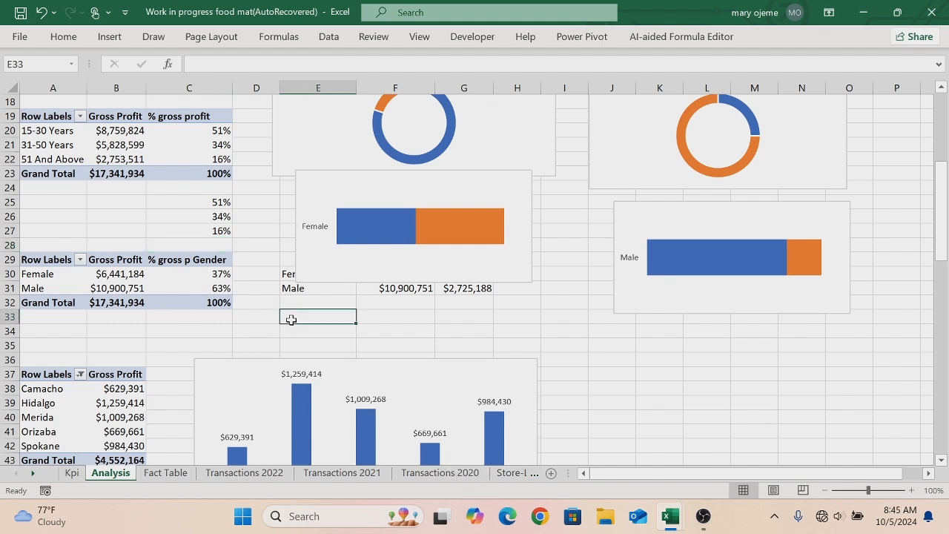
text(=)
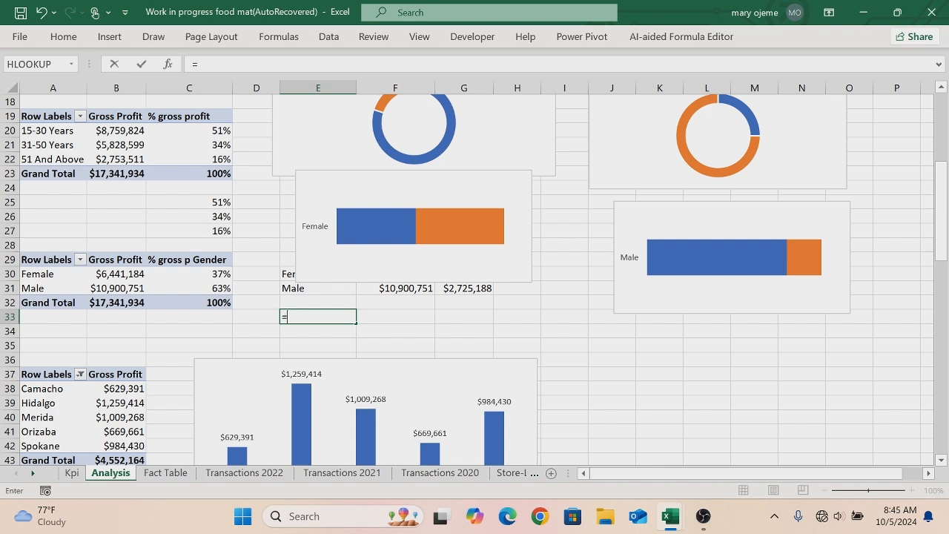
text(c)
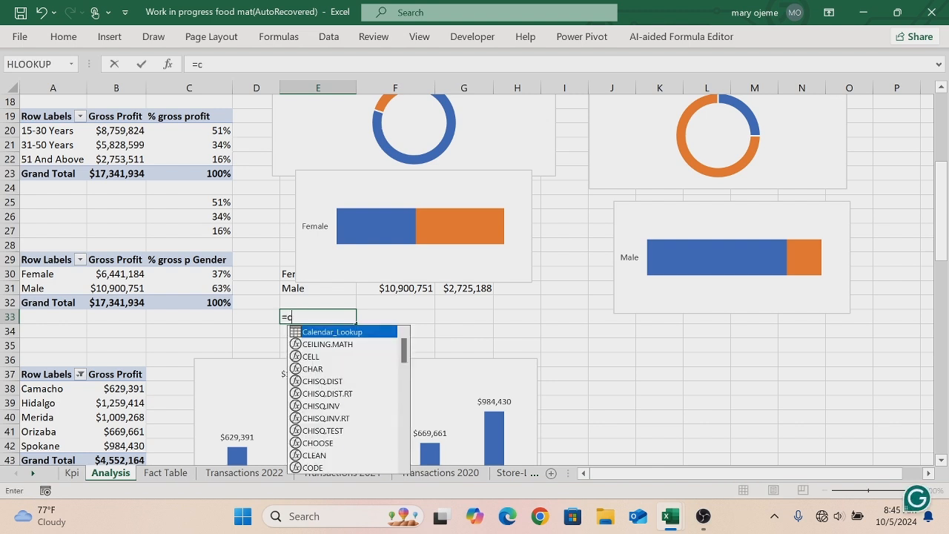
text(30)
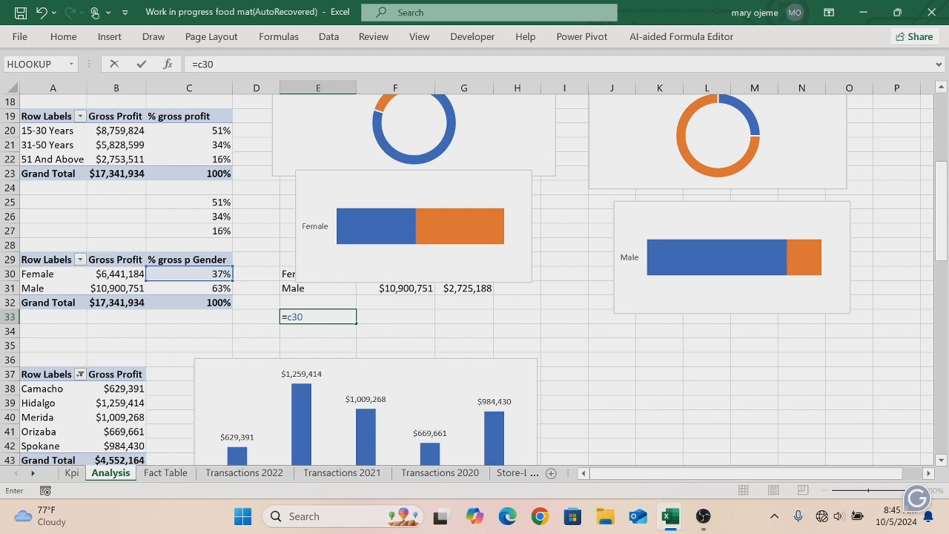
key(Return)
text(=)
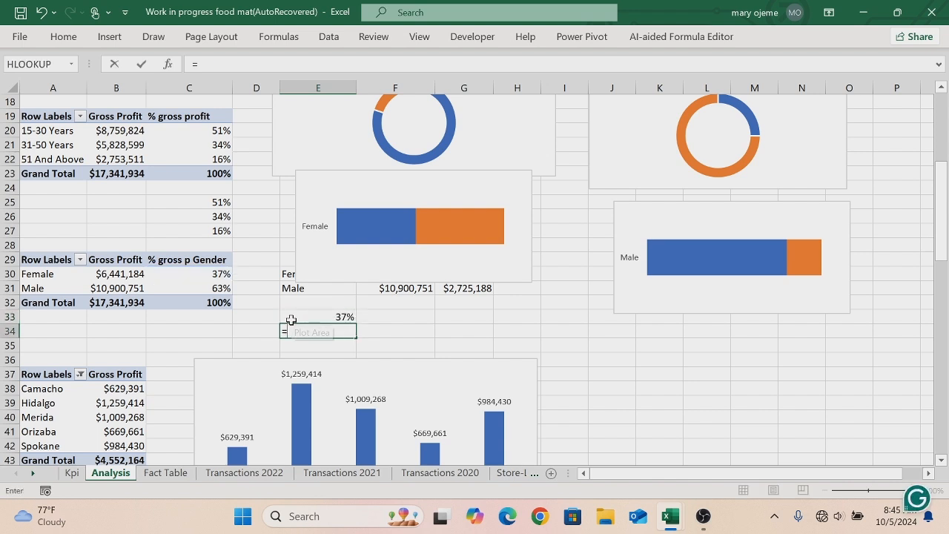
text(c31)
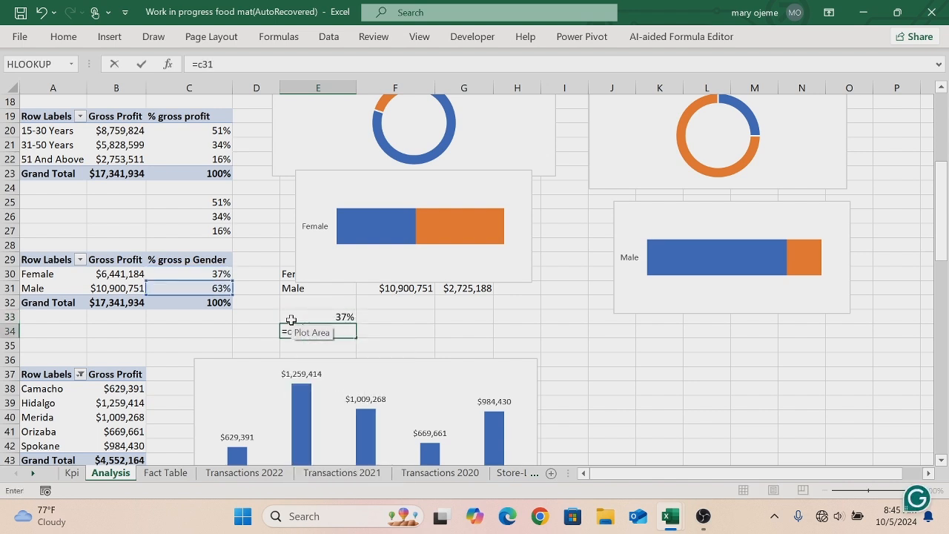
key(Return)
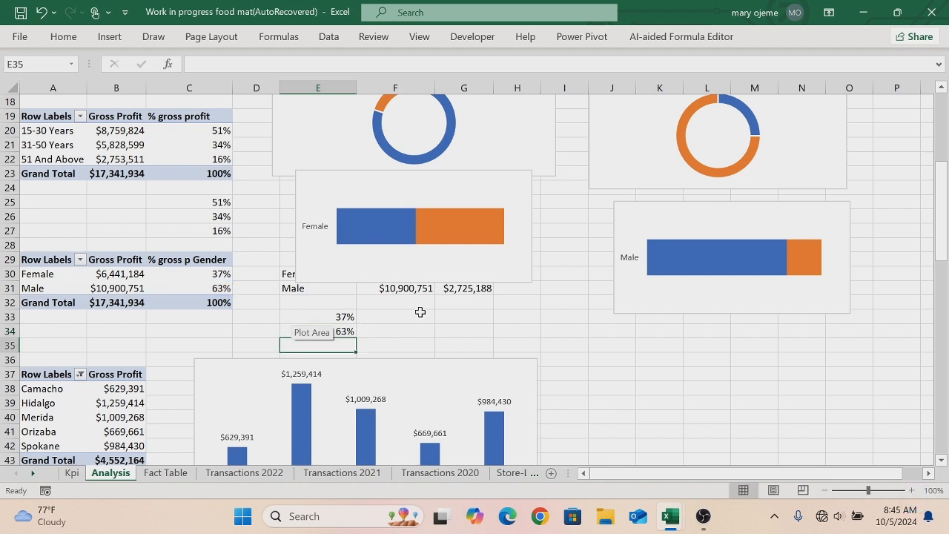
- In cells C72 and C73, add formulas referencing the marital status gross profit percentages in C68 and C69
click(942, 460)
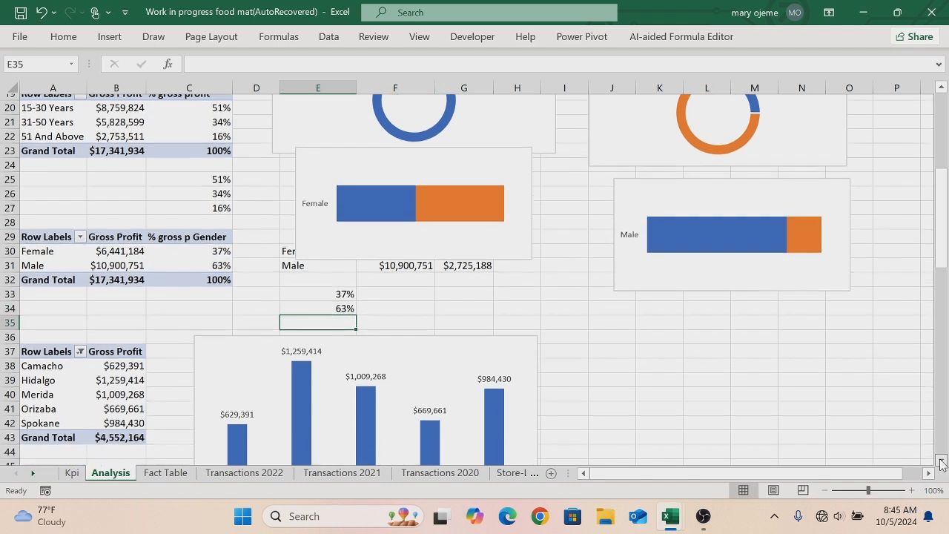
drag(942, 463, 941, 463)
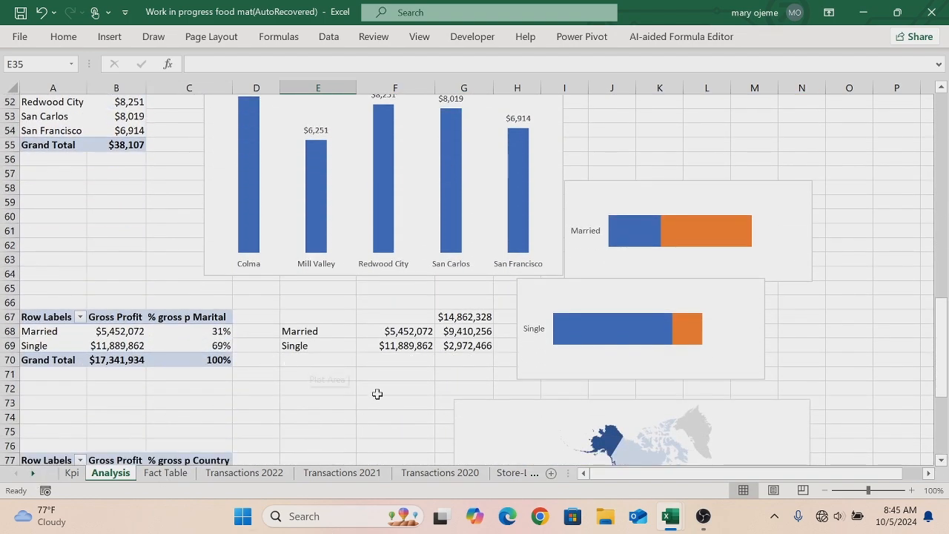
click(159, 391)
text(=)
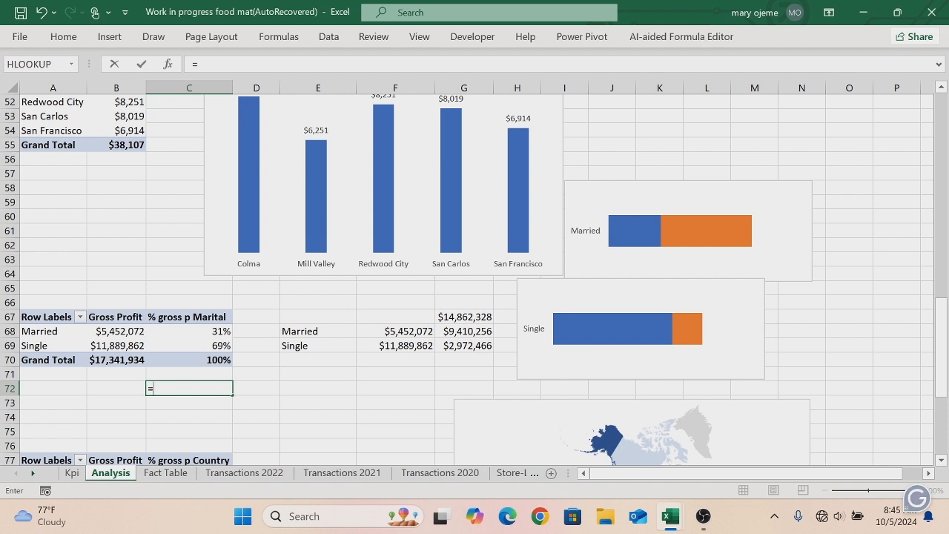
text(c68)
key(Return)
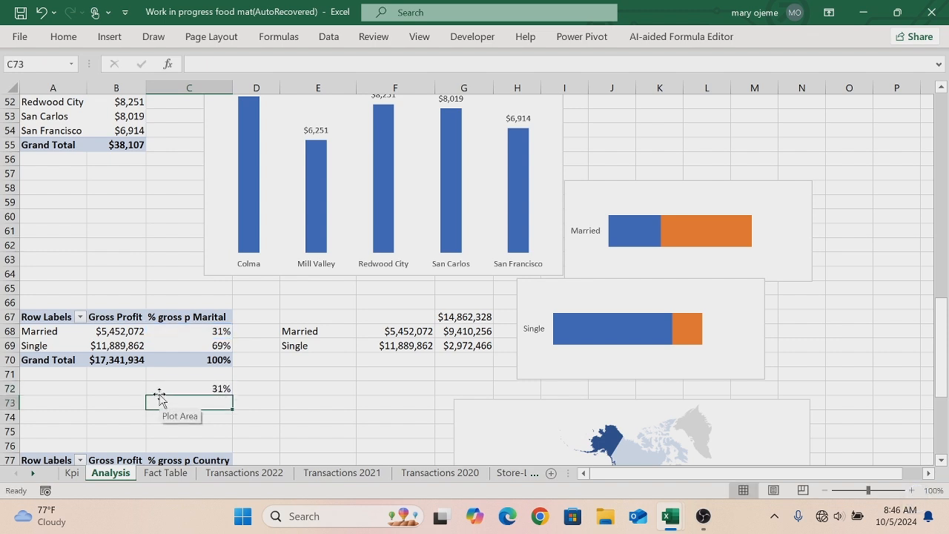
text(=c69)
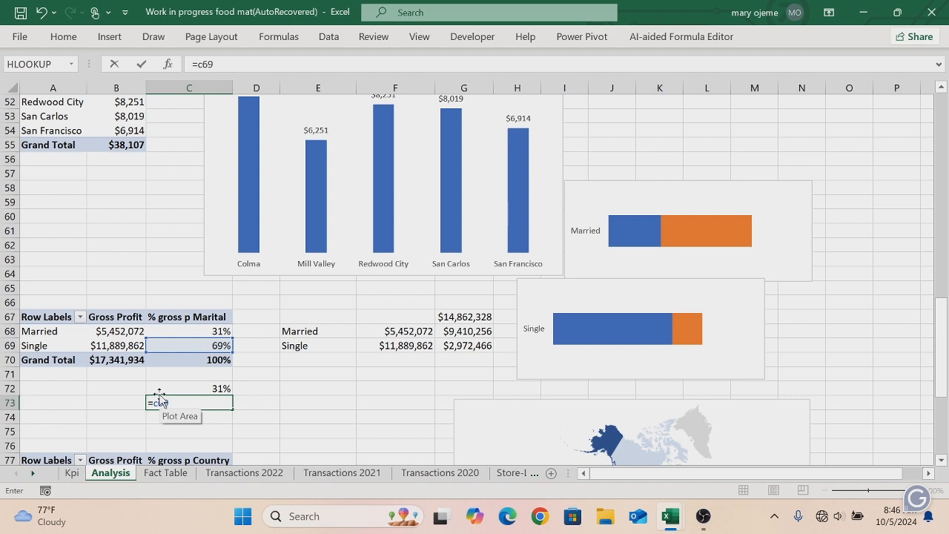
key(Return)
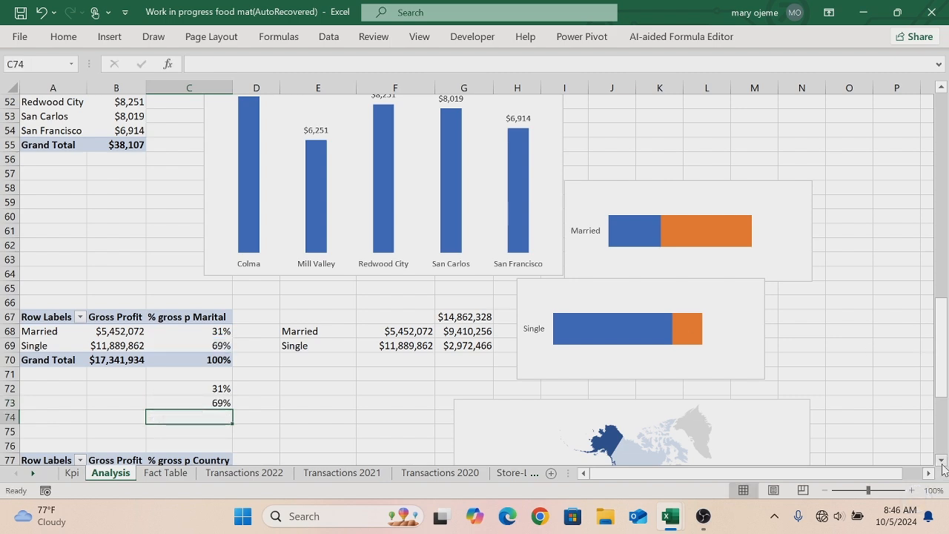
- In cells D84 to D86, add formulas referencing the country gross profit percentages in C78, C79 and C80
scroll(944, 467, down, 4)
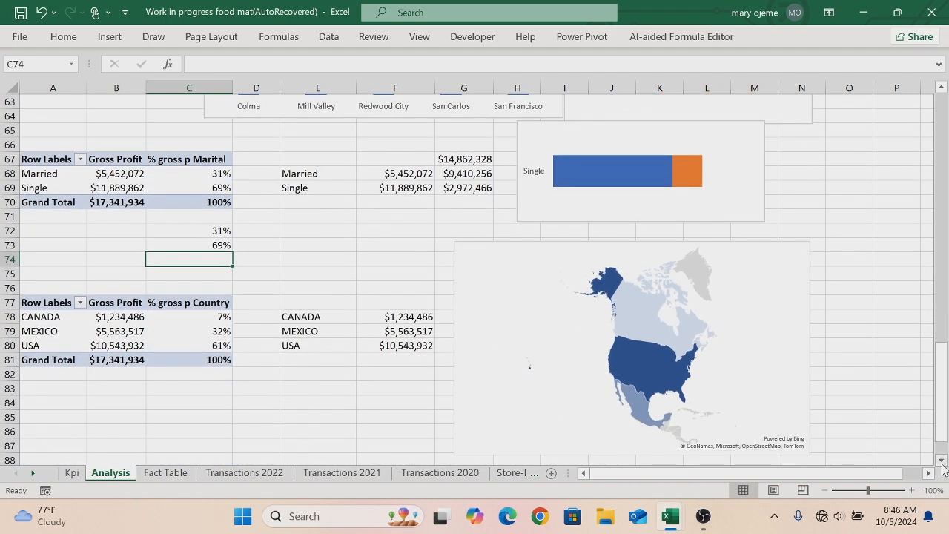
click(251, 406)
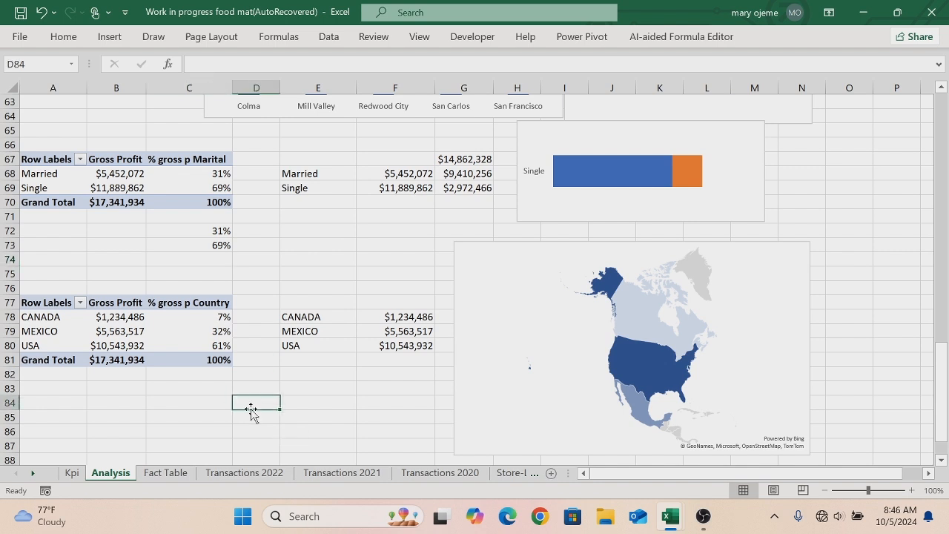
text(=)
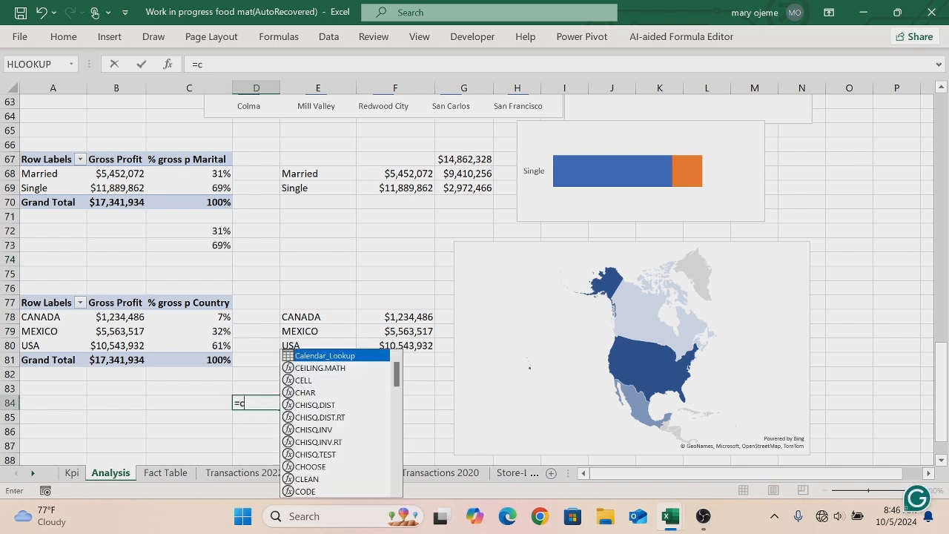
text(c78)
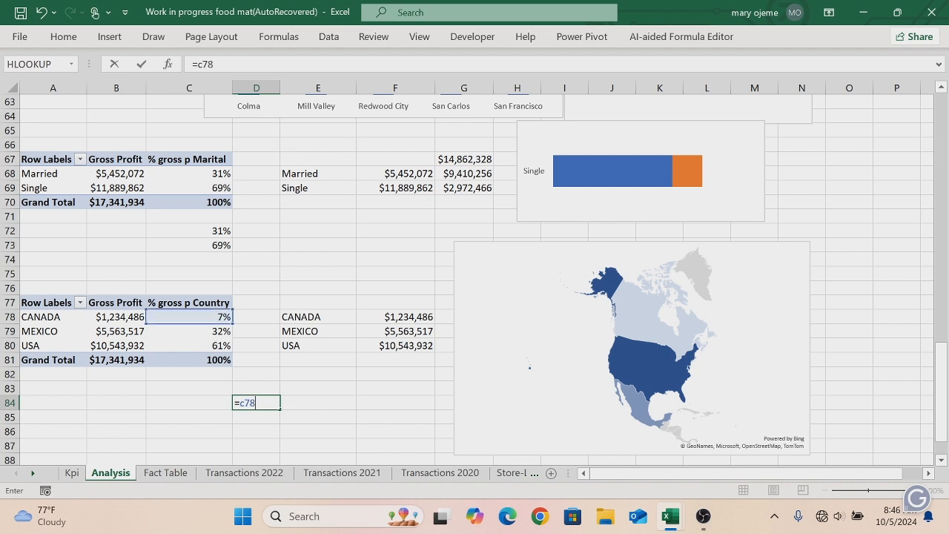
key(Return)
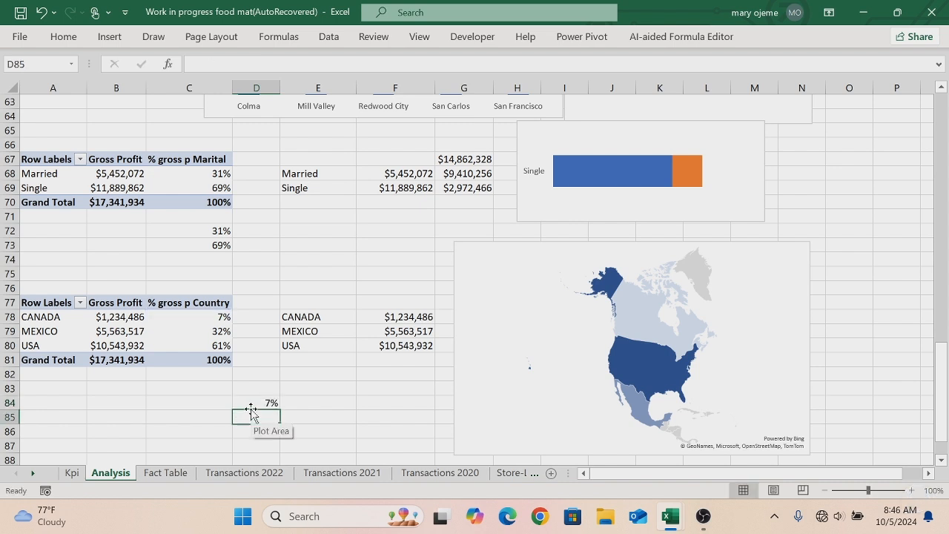
text(=c79)
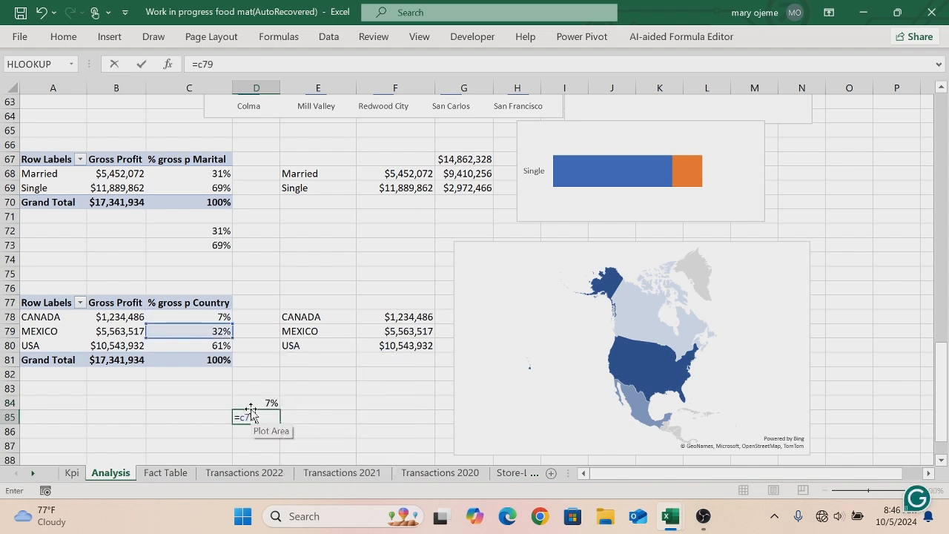
key(Return)
text(=)
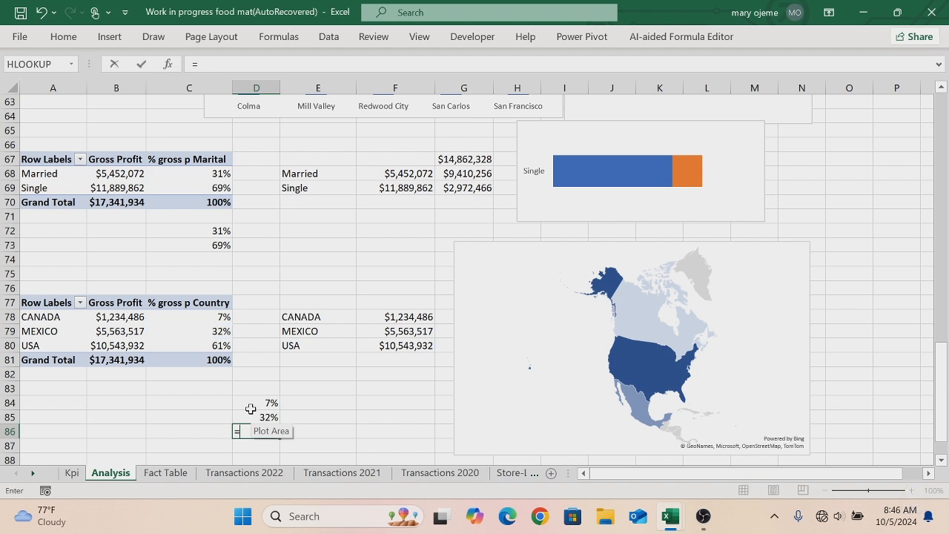
text(c80)
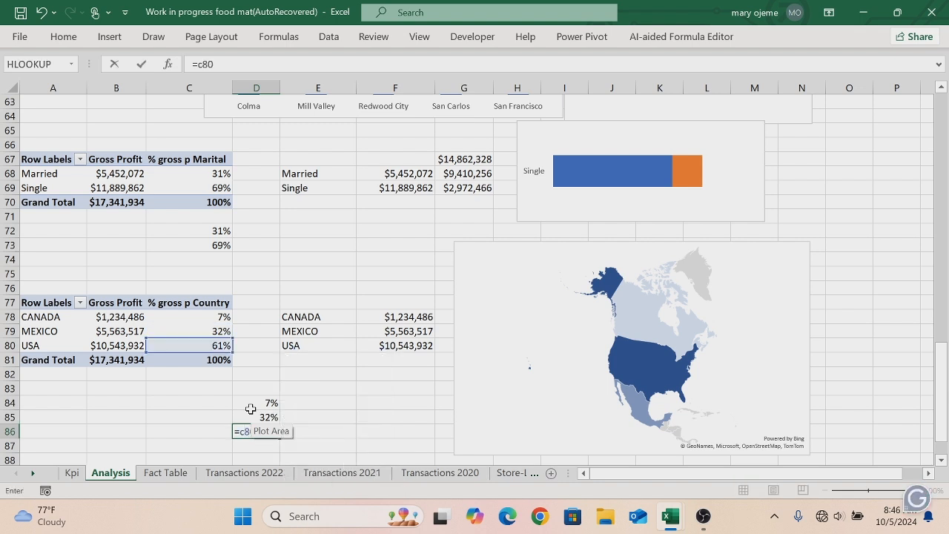
key(Return)
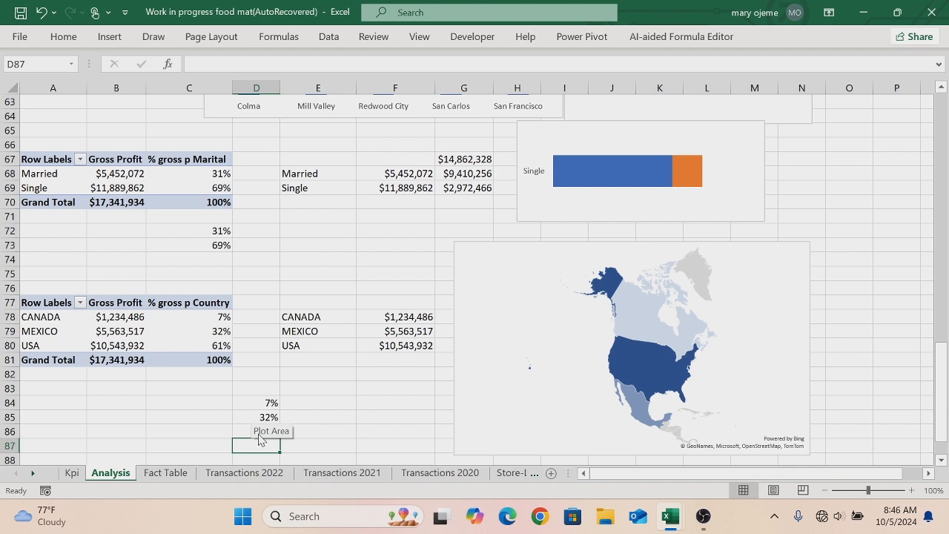
- On the Kpi sheet, in cells A6, B6 and C6 add formulas referencing A4, B4 and C4
click(71, 473)
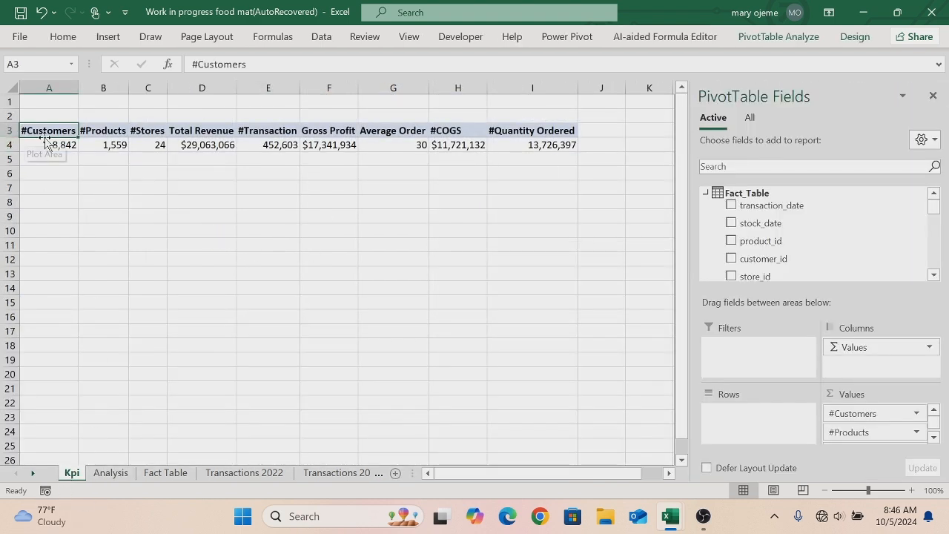
click(54, 174)
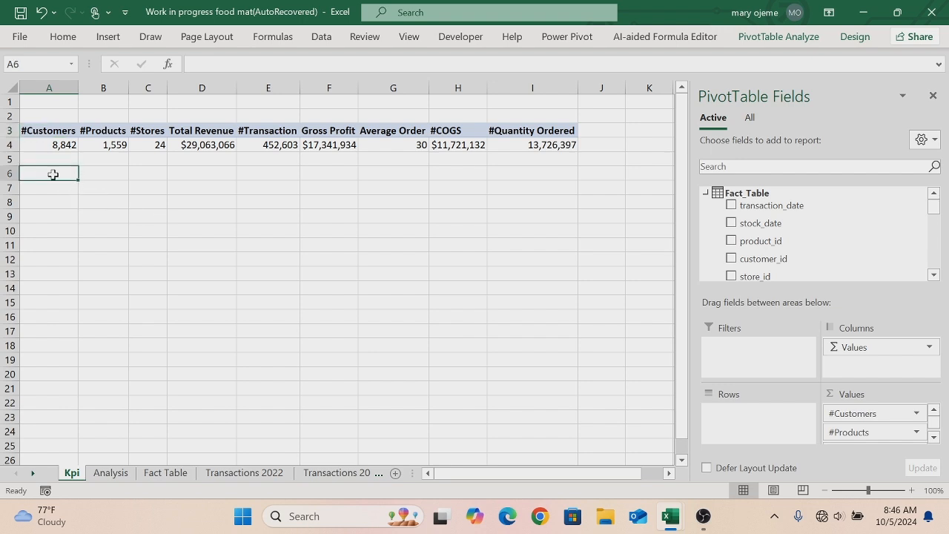
text(=)
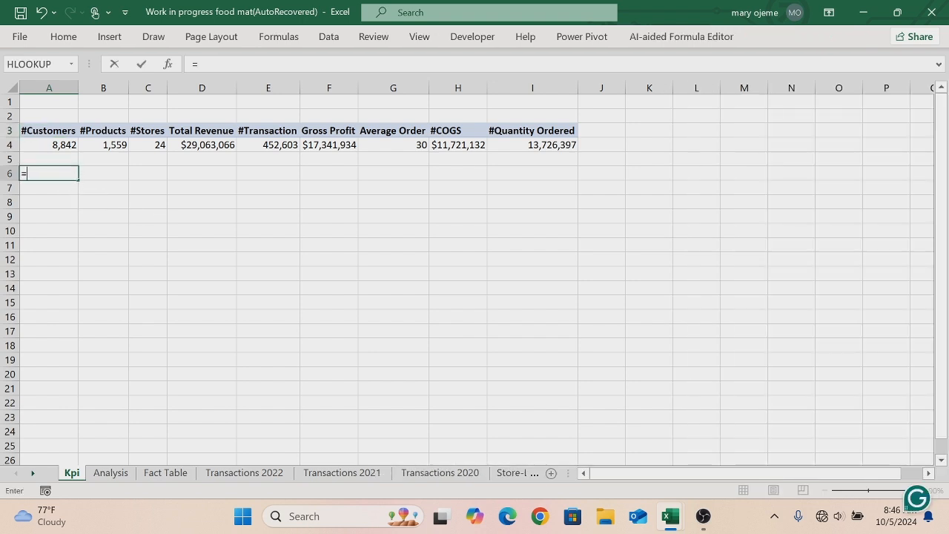
text(a4)
key(Return)
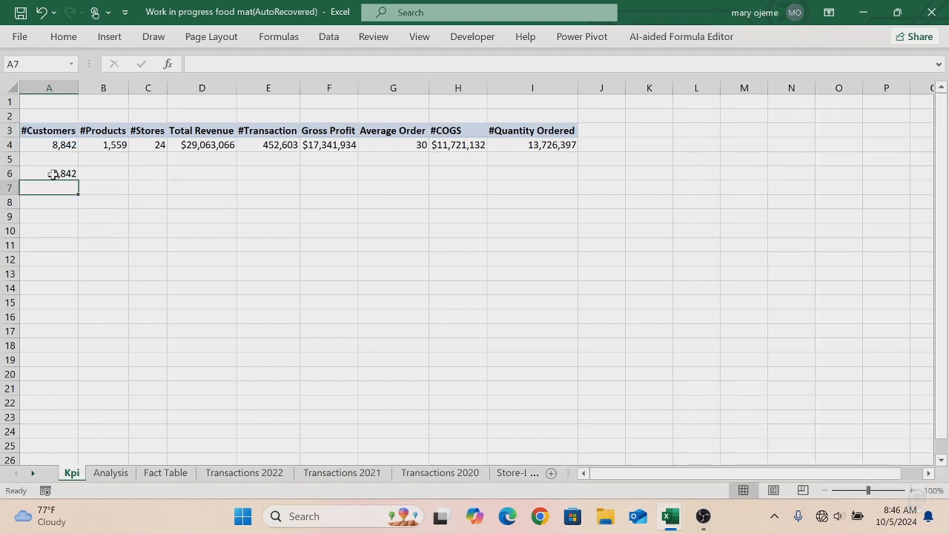
key(Right)
key(Up)
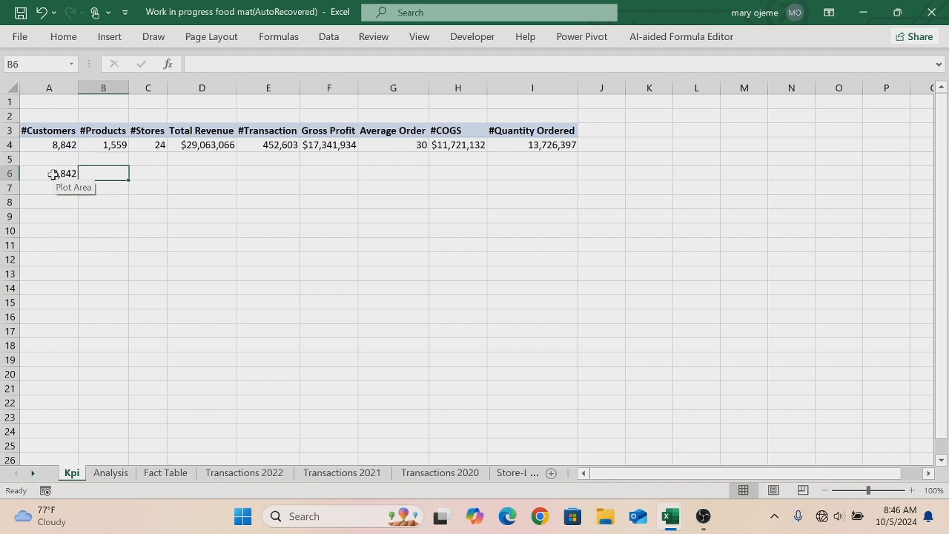
text(=b4)
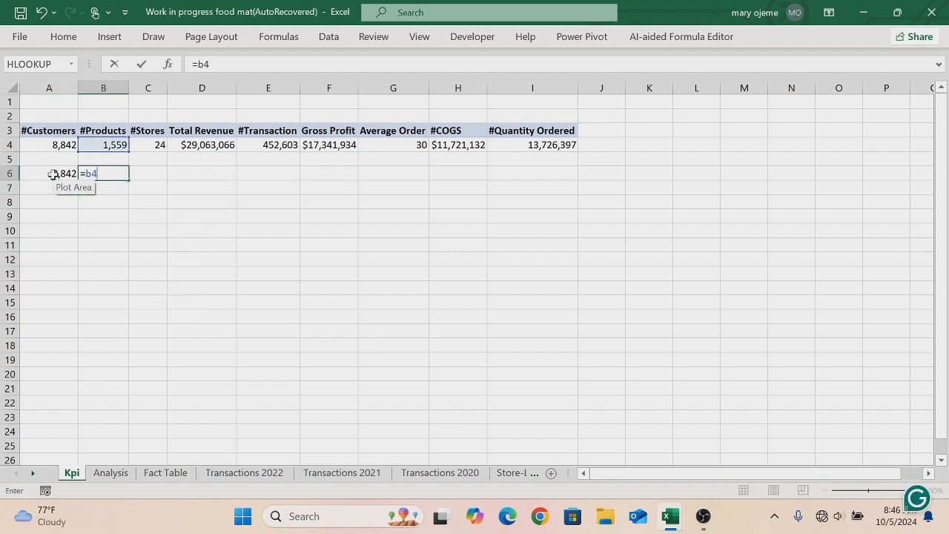
key(Return)
key(Up)
key(Right)
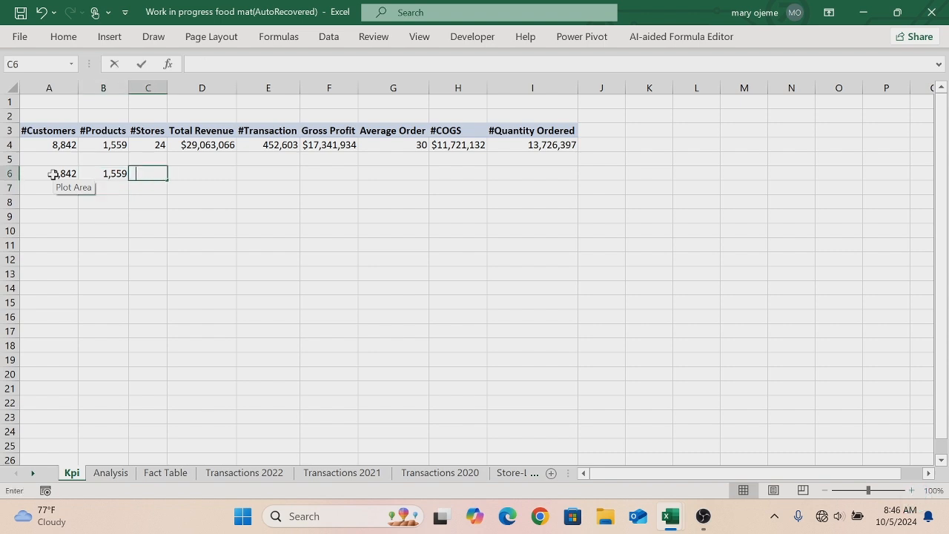
text(=c4)
key(Return)
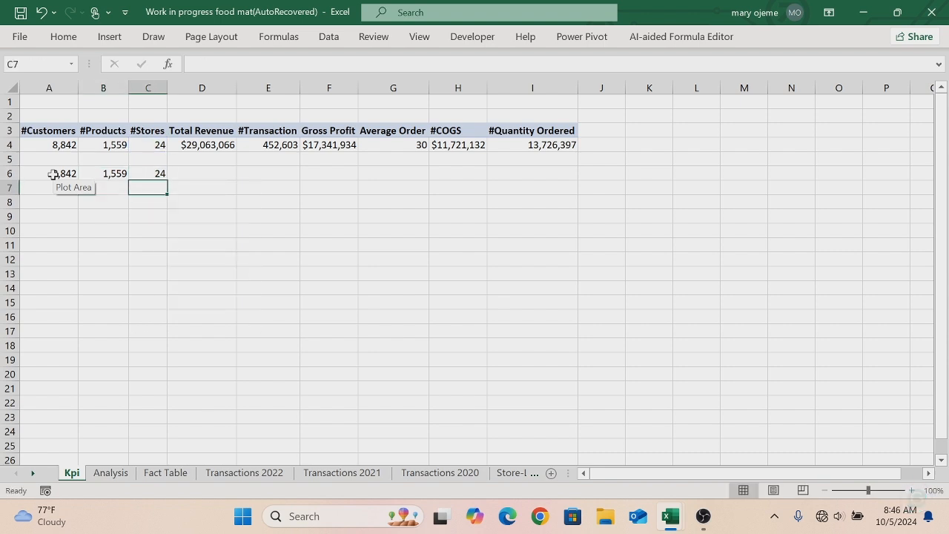
- In cells D6, E6 and F6 add formulas referencing the Total Revenue, #Transaction and Gross Profit values in D4, E4 and F4
click(181, 175)
text(=)
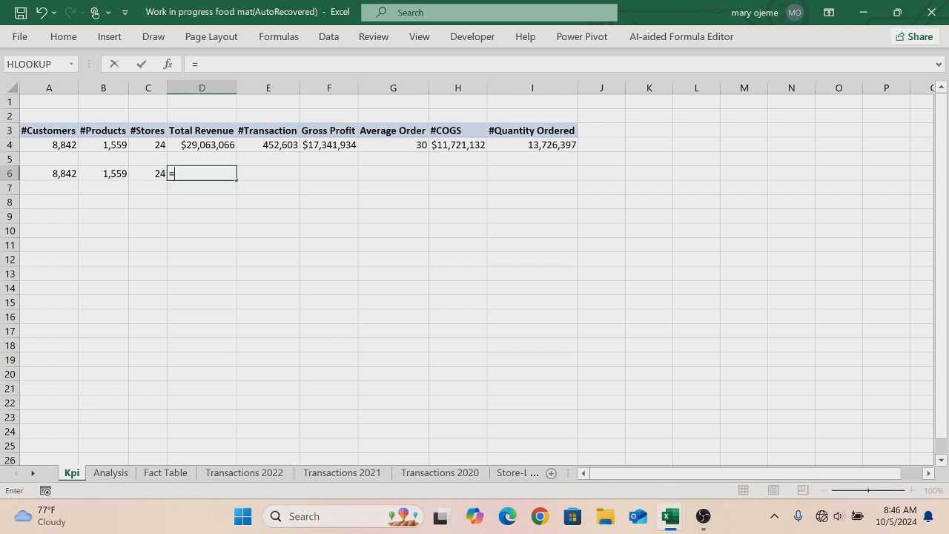
text(d4)
key(Return)
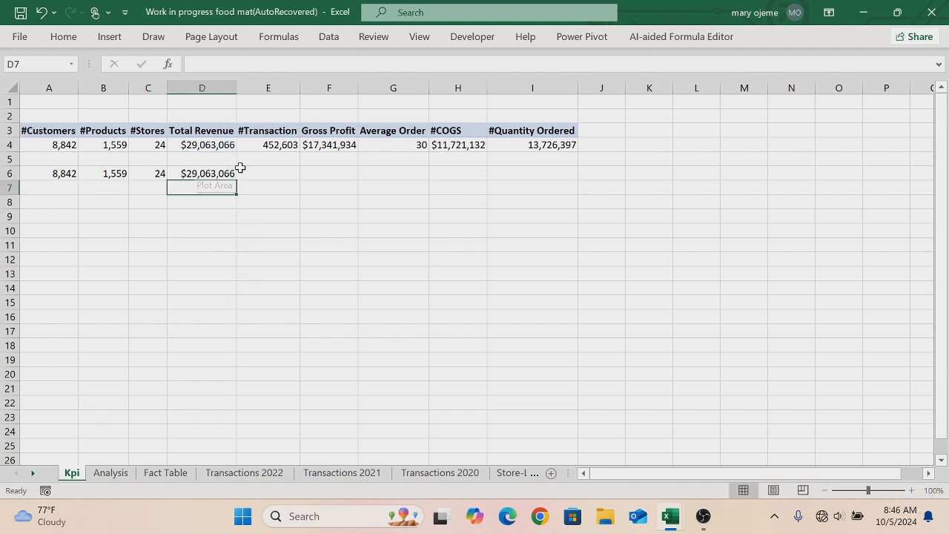
click(265, 171)
text(=)
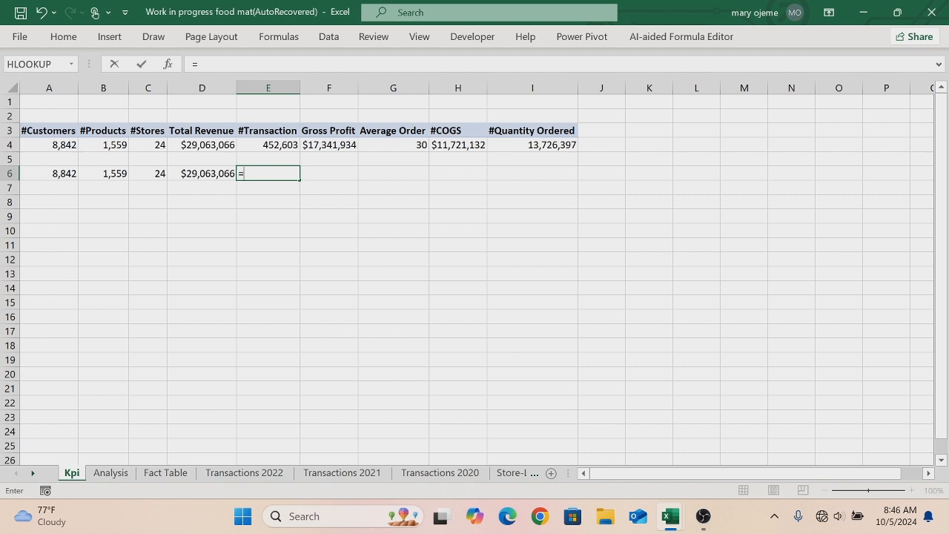
text(e4)
key(Return)
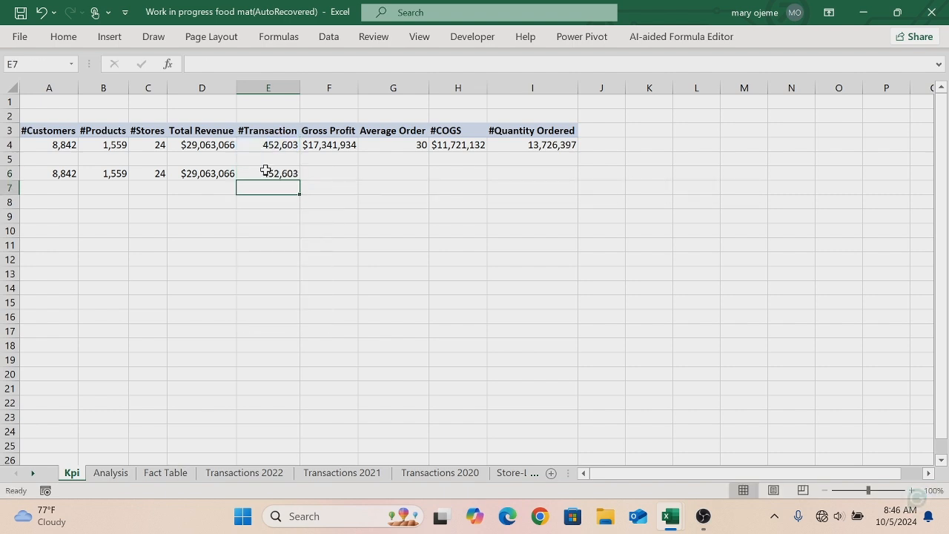
click(317, 172)
text(=f4)
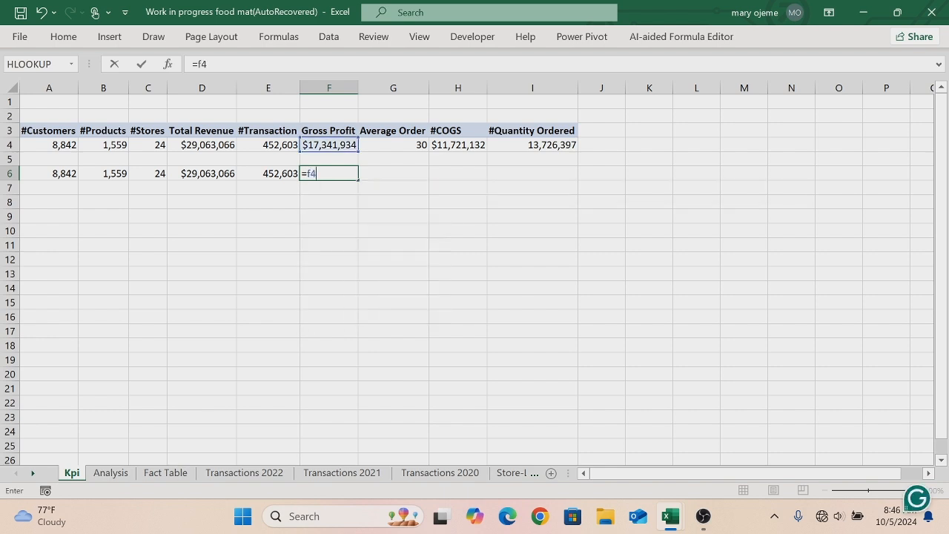
key(Return)
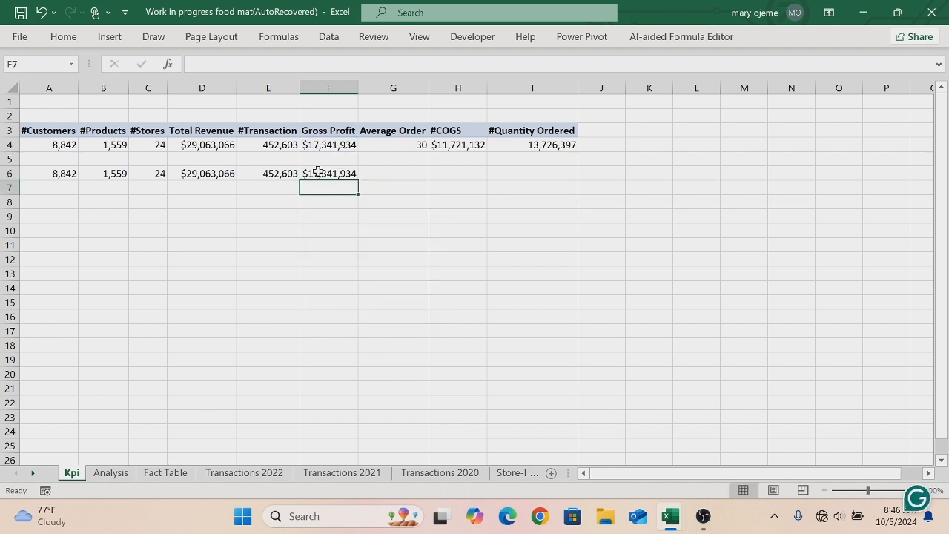
- In cells G6 and H6 add formulas referencing the Average Order and #COGS values in G4 and H4
click(398, 174)
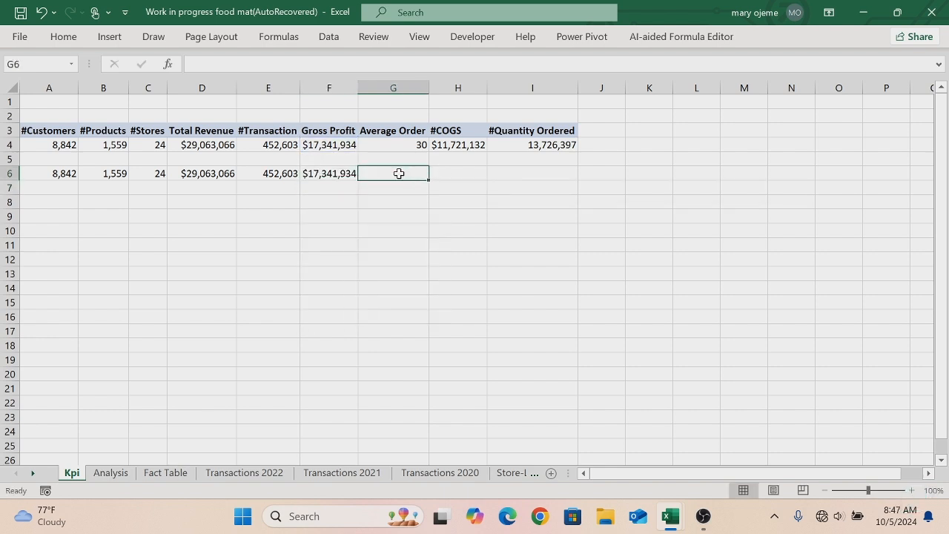
text(=g4)
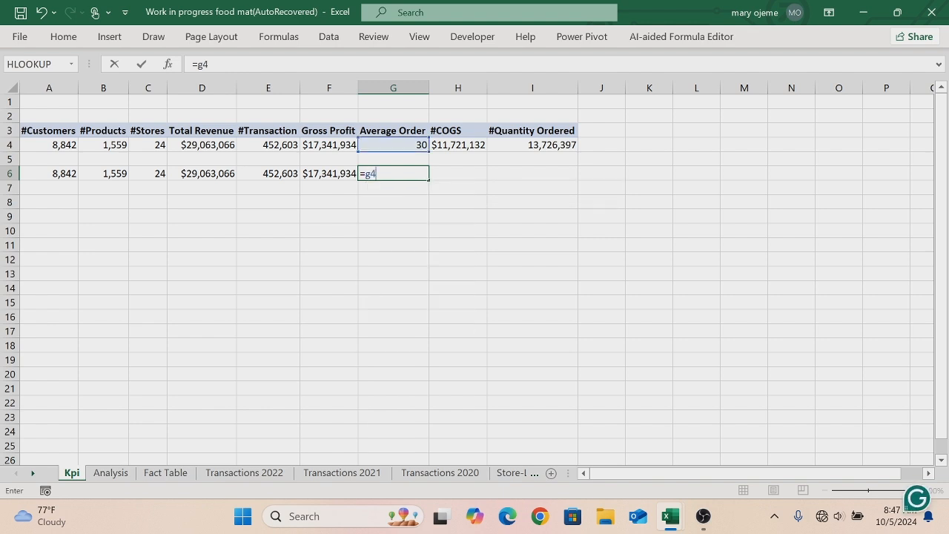
key(Return)
click(444, 172)
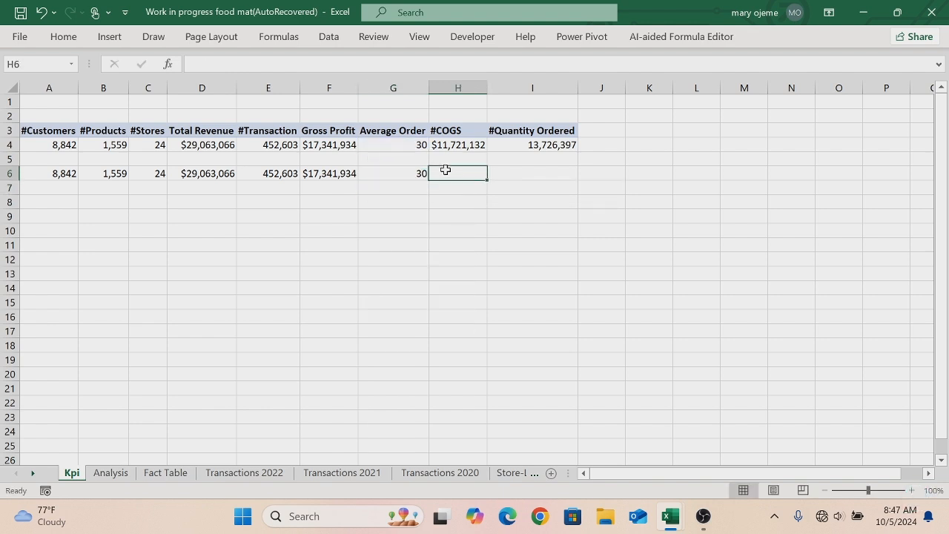
text(=h4)
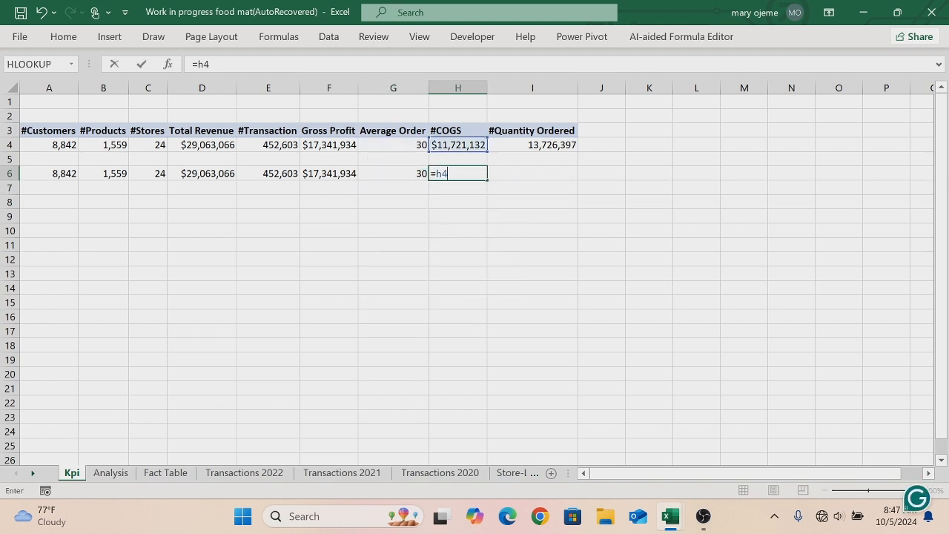
key(Return)
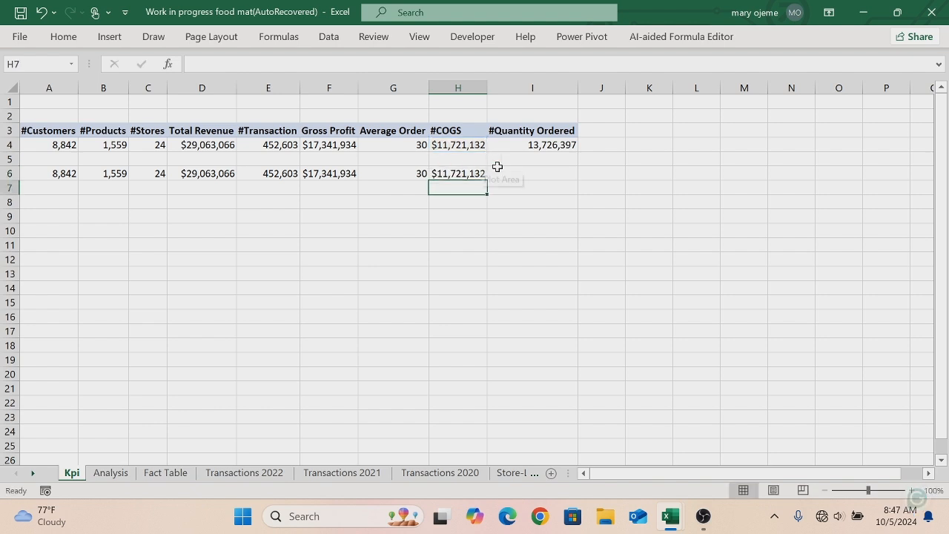
click(502, 172)
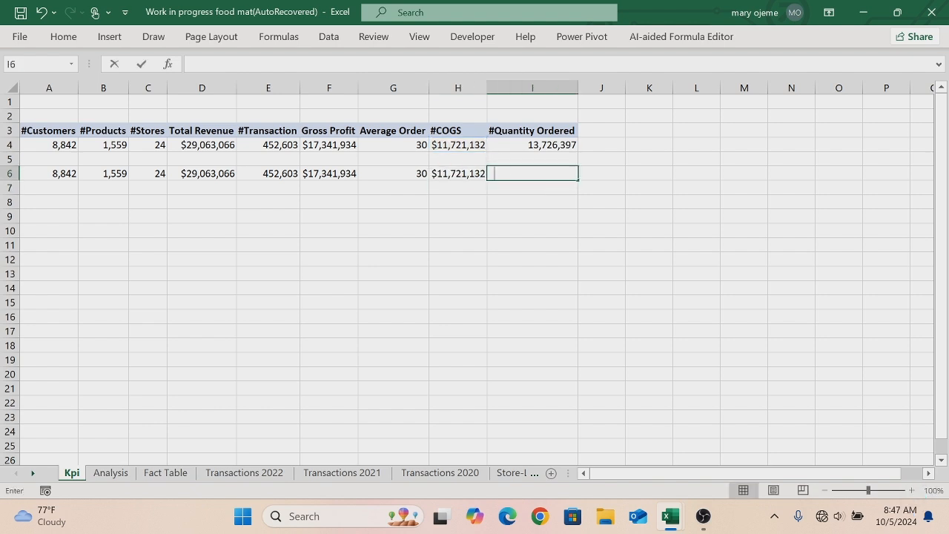
text(=1)
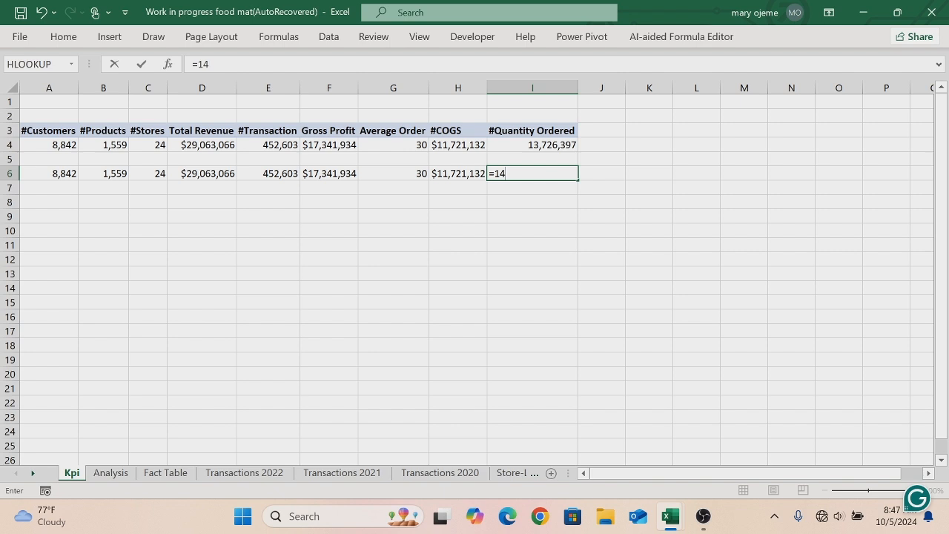
text(4)
key(Return)
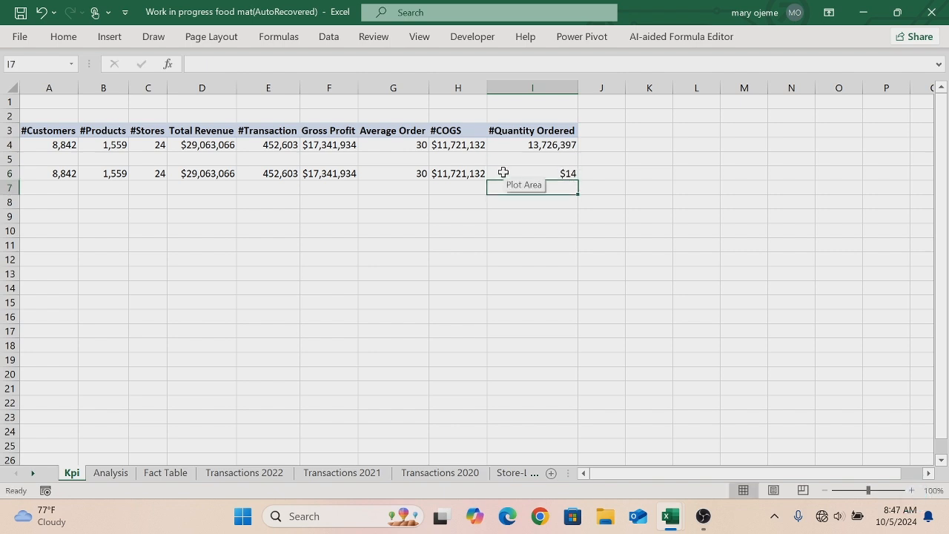
click(539, 174)
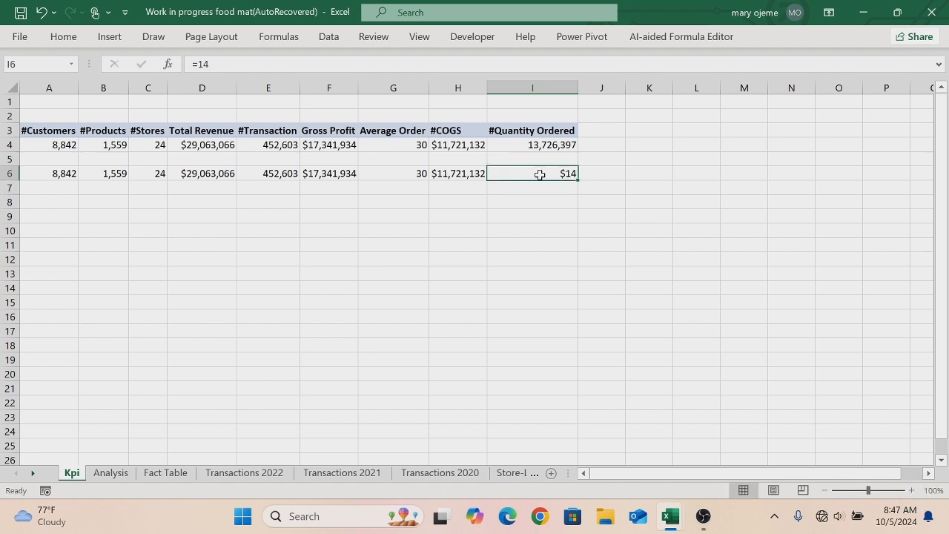
key(BackSpace)
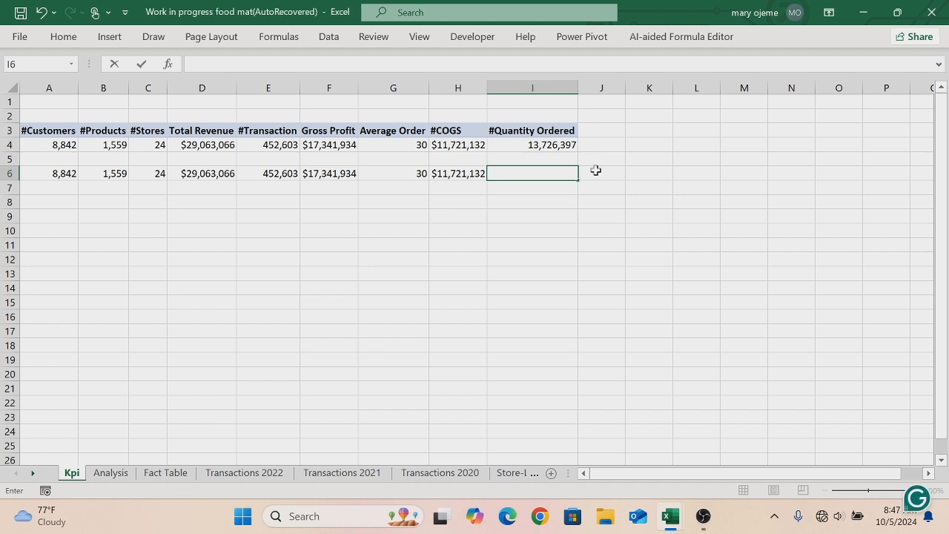
- In cell J6 add a formula referencing the #Quantity Ordered value in I4
click(596, 172)
text(=)
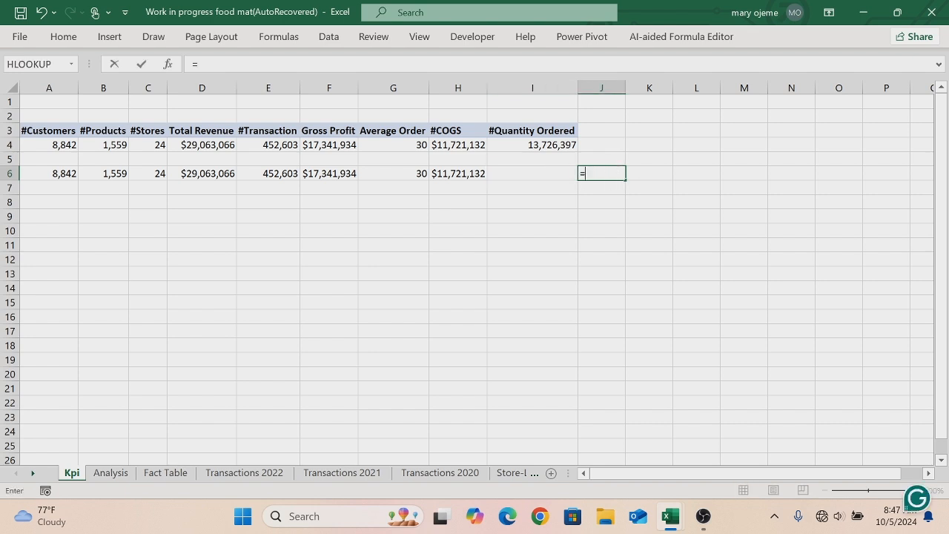
text(i)
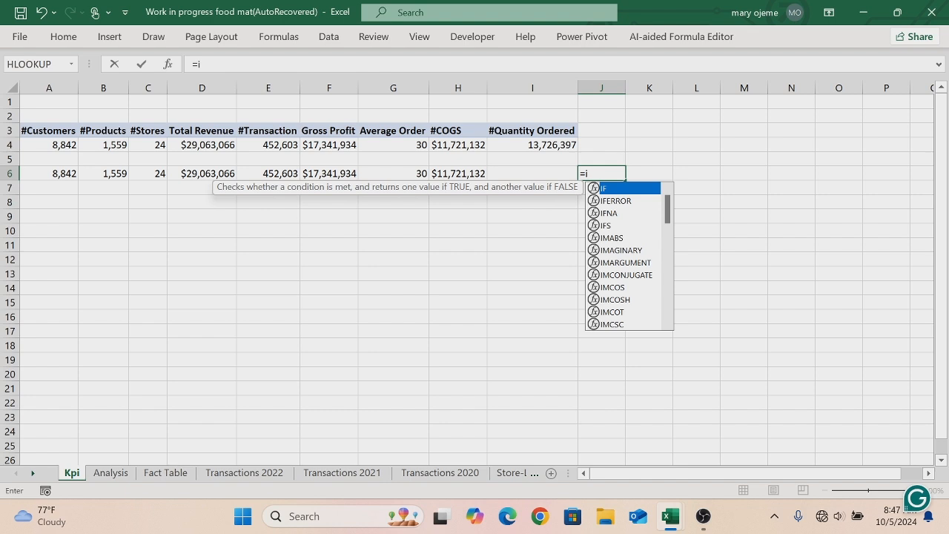
text(4)
key(Return)
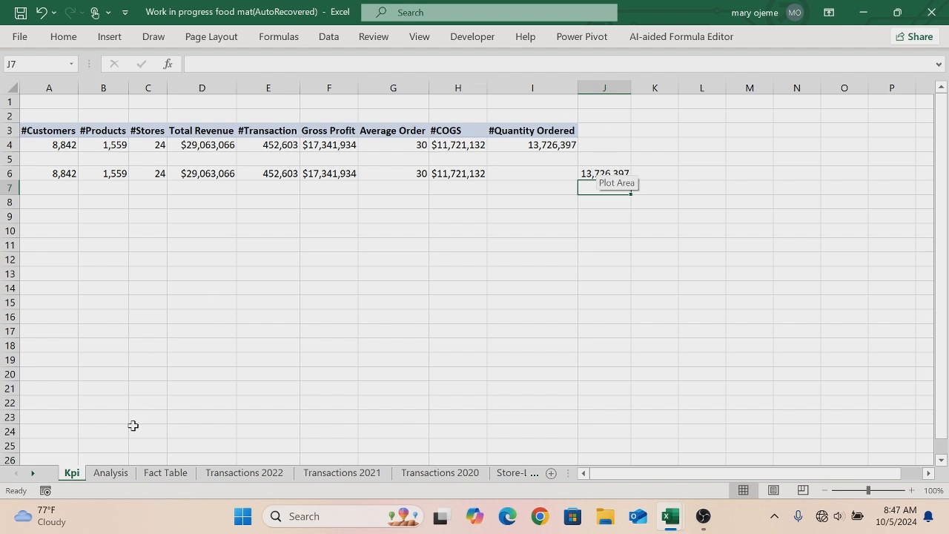
- Insert a new worksheet and rename it Dashboard
right_click(75, 482)
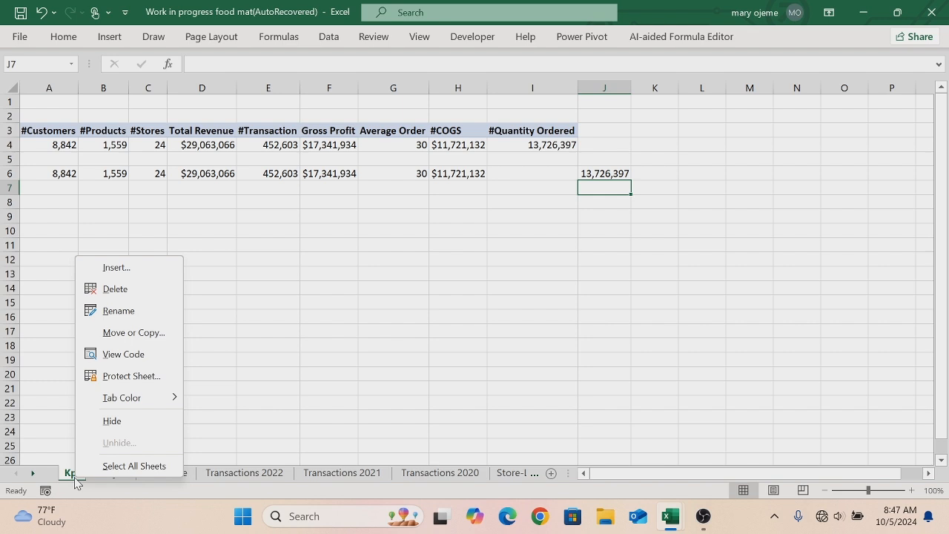
click(115, 269)
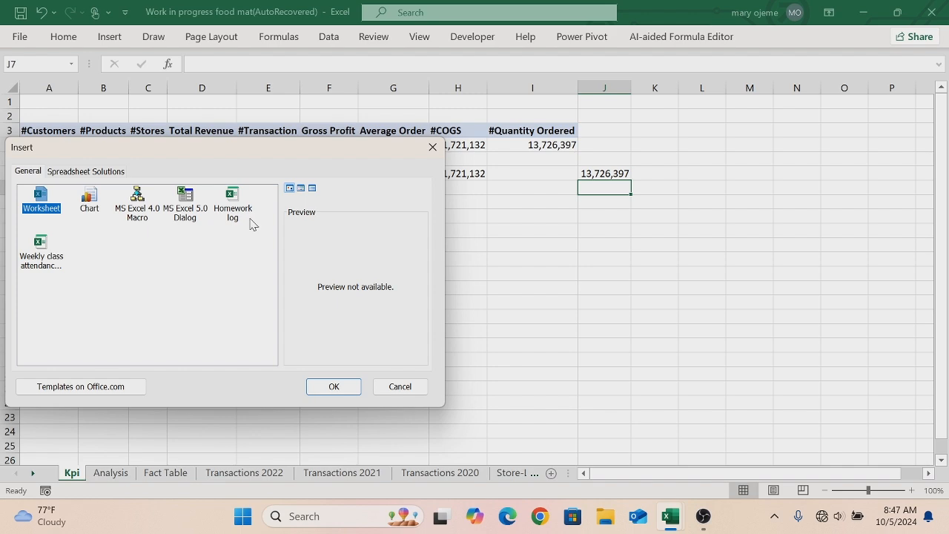
click(333, 387)
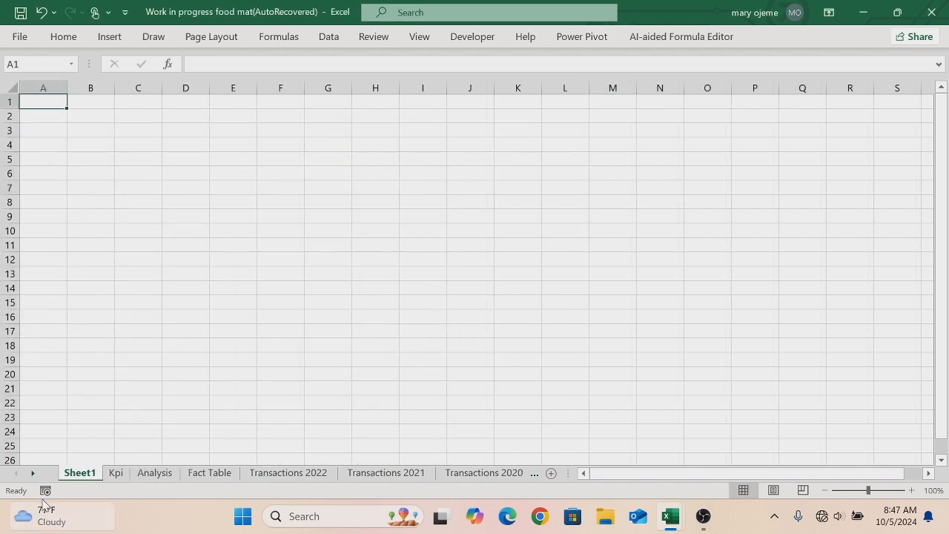
double_click(81, 473)
key(BackSpace)
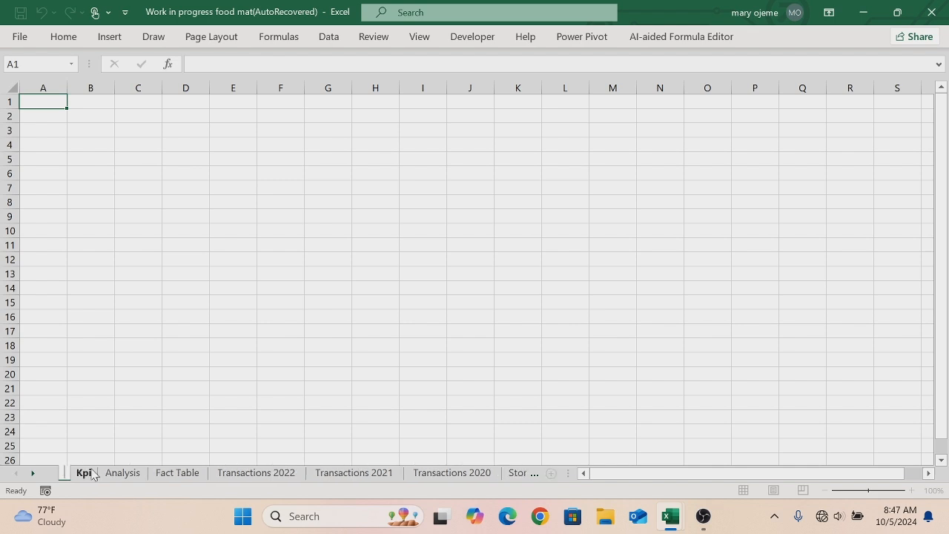
text(Das)
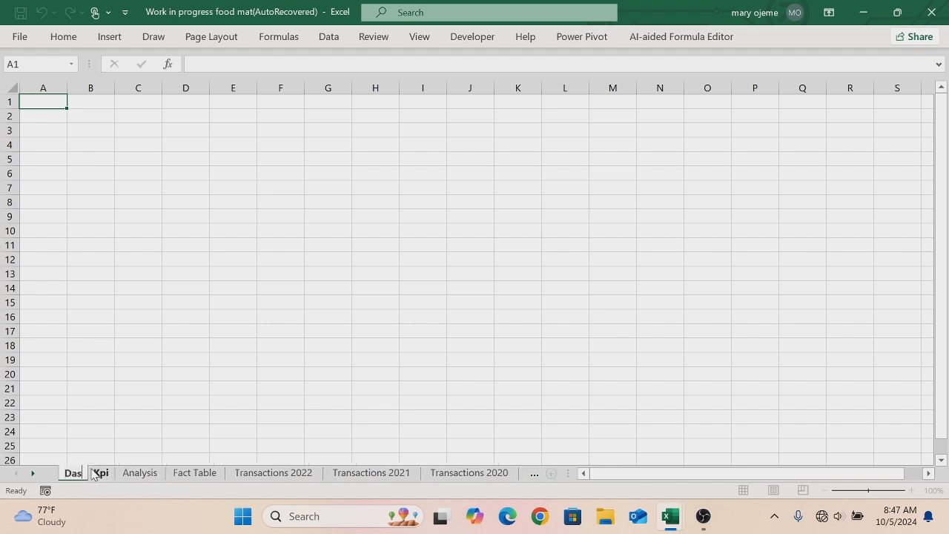
text(hboard)
key(Return)
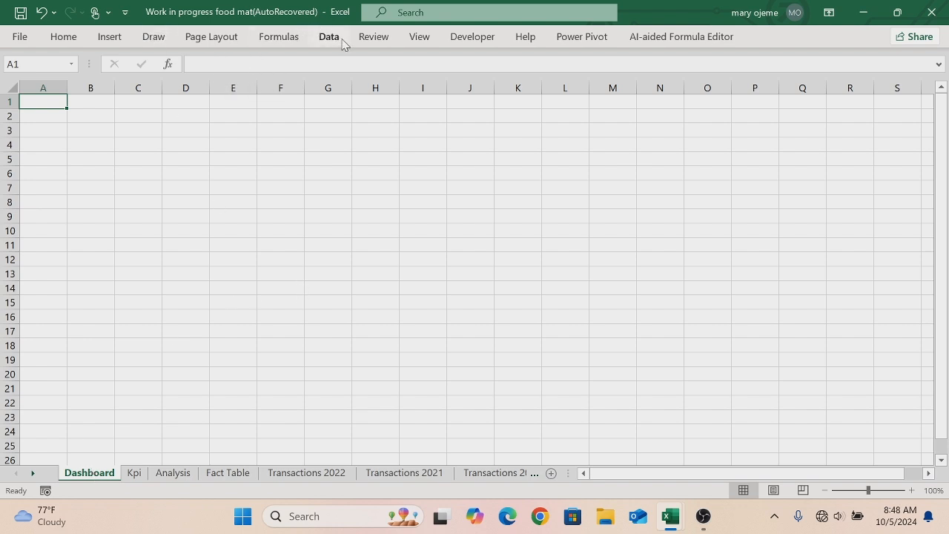
- Hide the formula bar for the Dashboard view
click(415, 40)
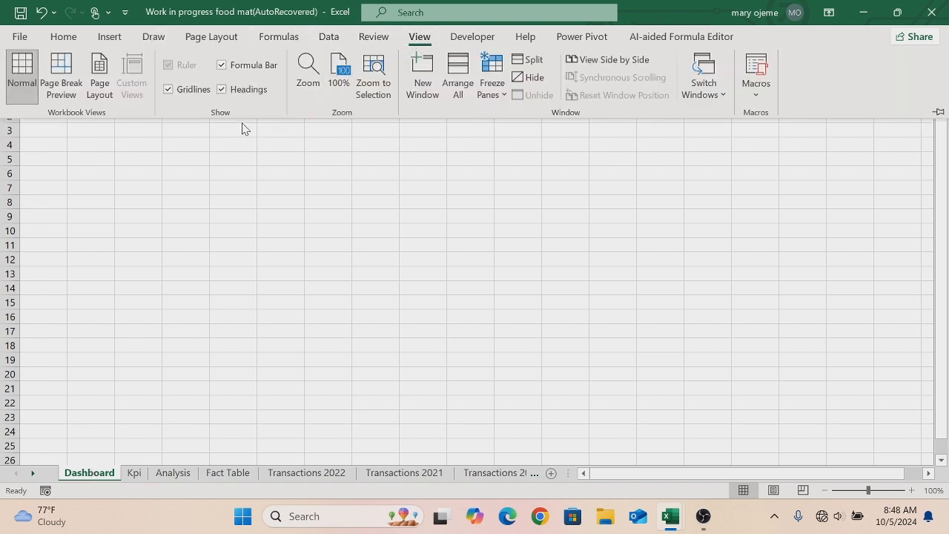
click(221, 66)
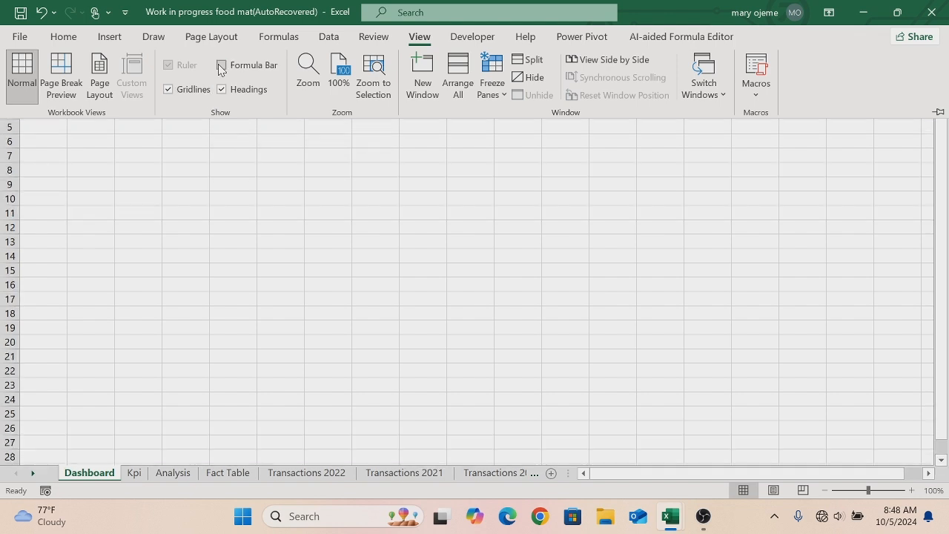
- Set the ribbon to auto-hide
click(245, 164)
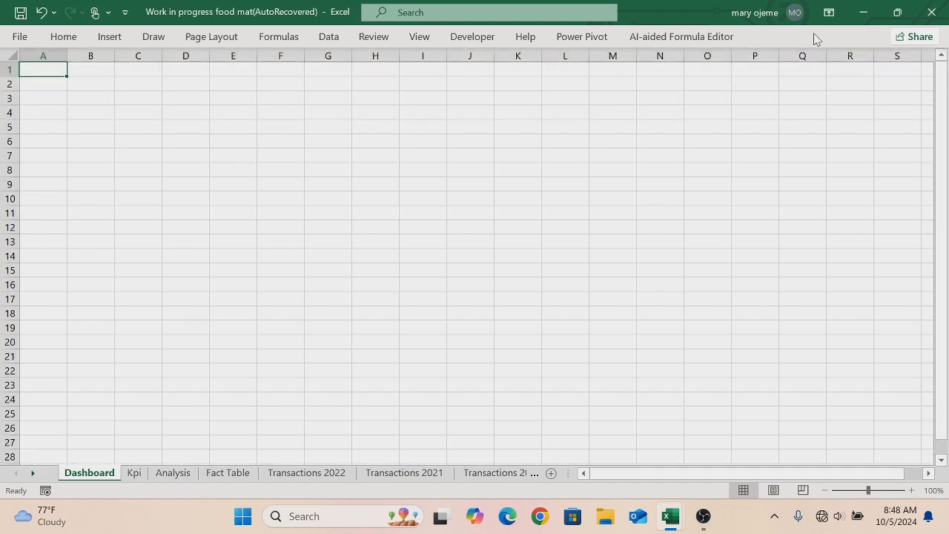
click(829, 14)
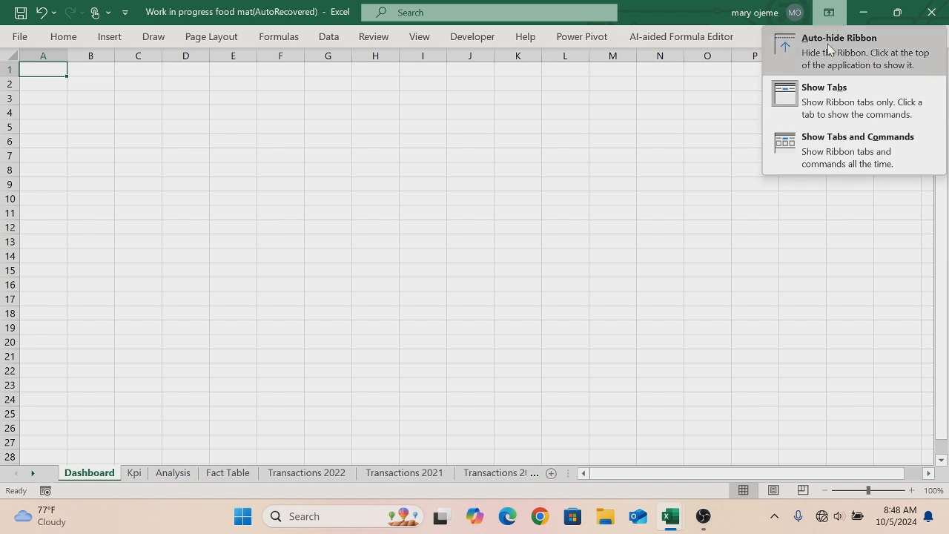
click(828, 48)
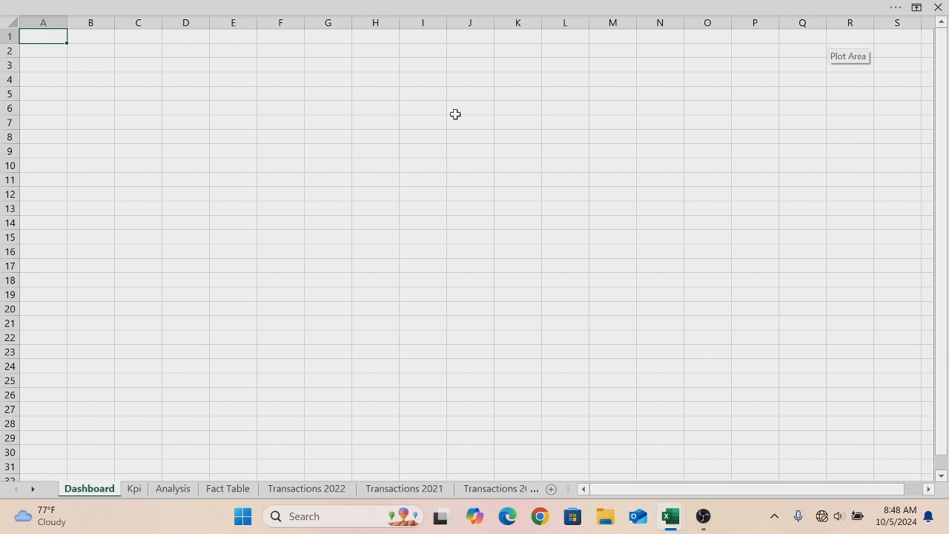
- Hide all columns from U to the end of the Dashboard sheet
drag(618, 490, 786, 489)
scroll(930, 492, right, 9)
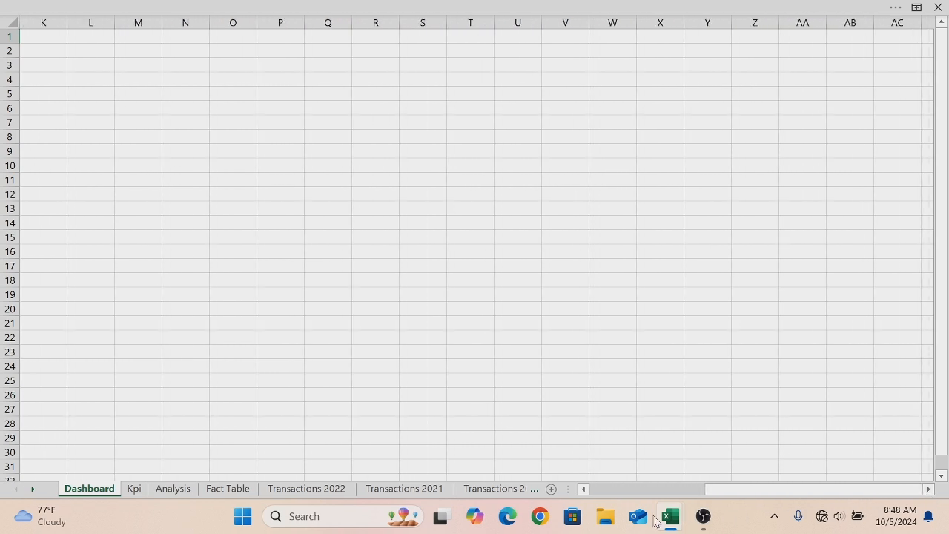
click(583, 489)
click(583, 490)
click(583, 490)
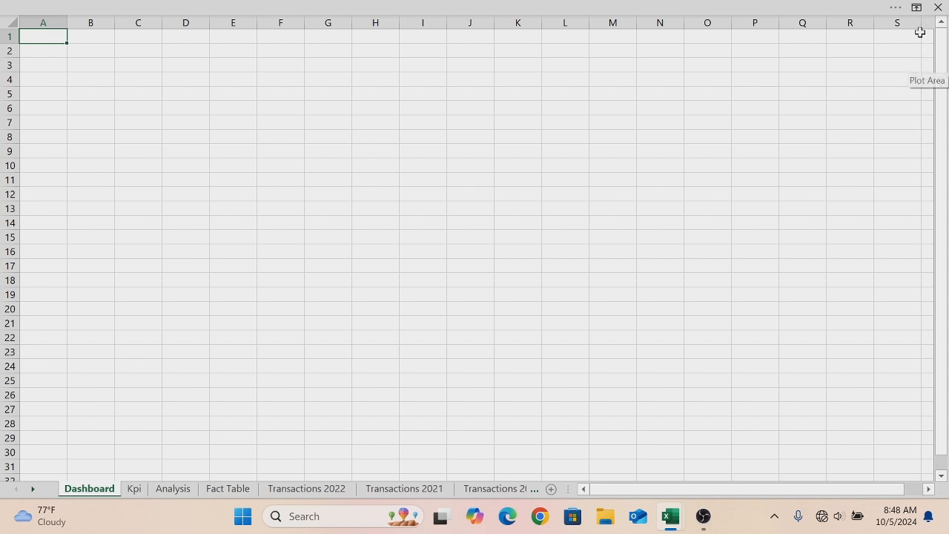
click(931, 490)
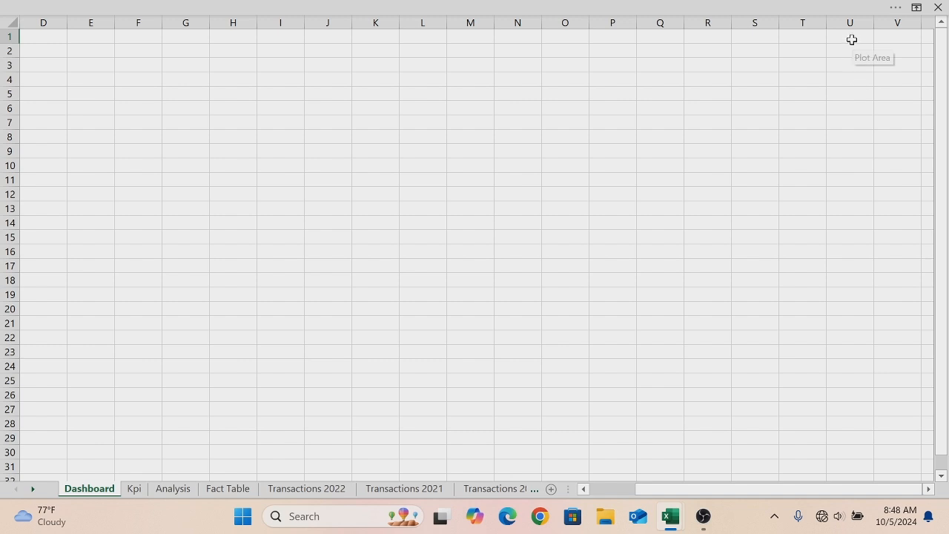
click(851, 22)
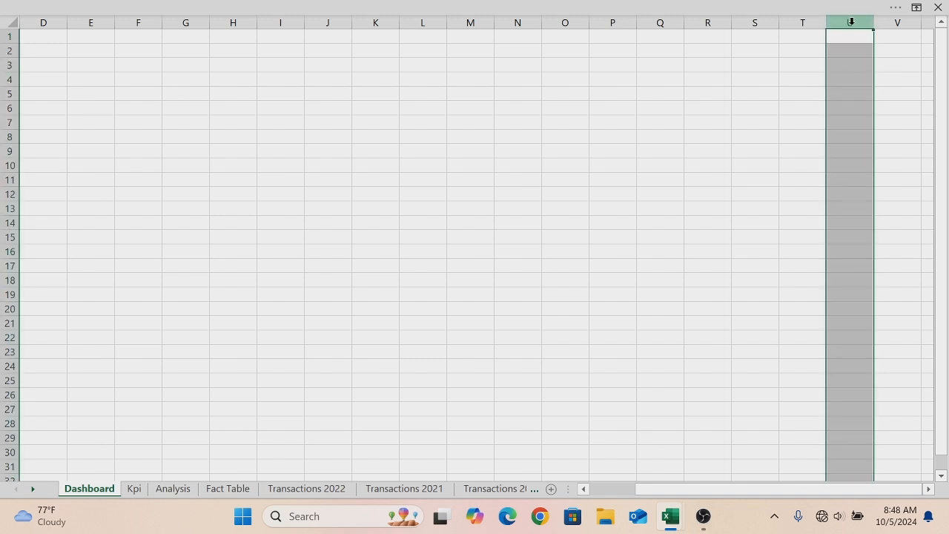
key(ctrl+shift+Right)
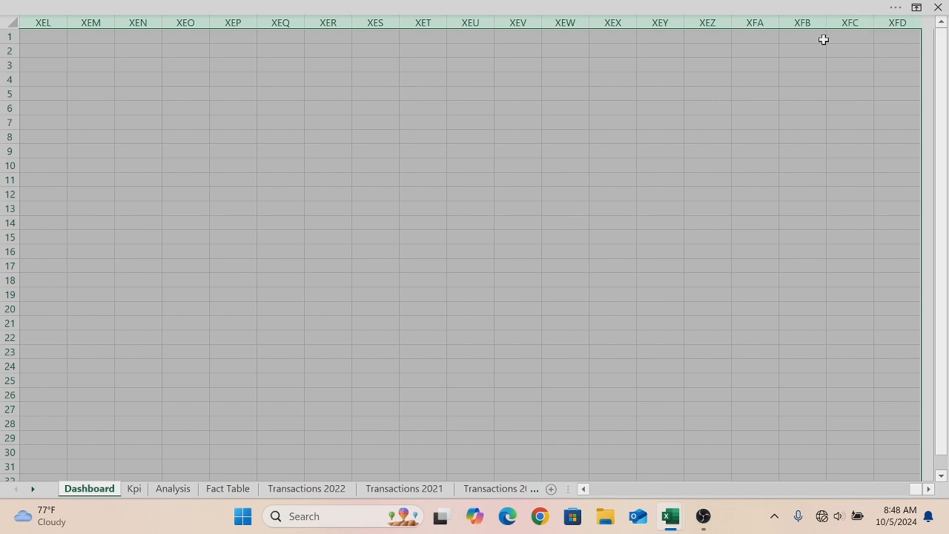
right_click(823, 38)
click(866, 273)
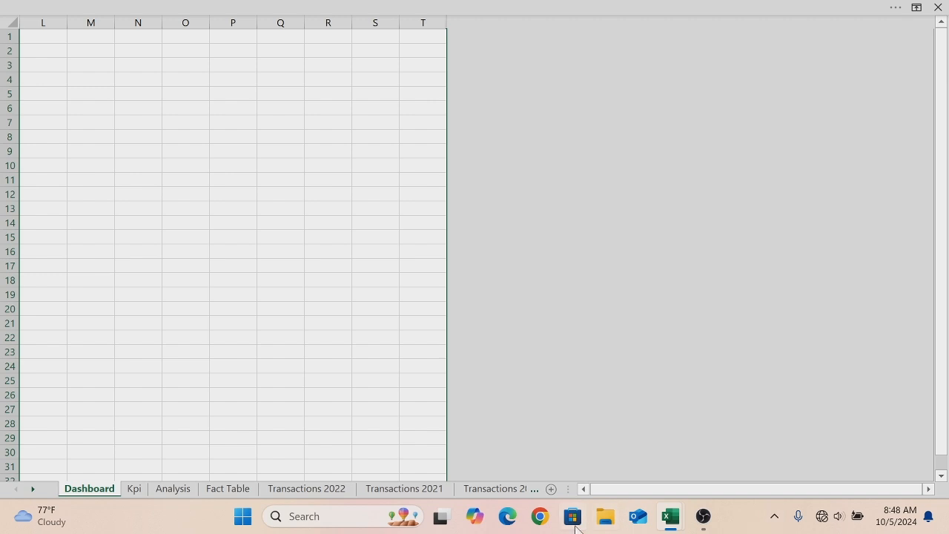
- Hide all rows from row 35 to the bottom of the sheet
drag(581, 489, 582, 488)
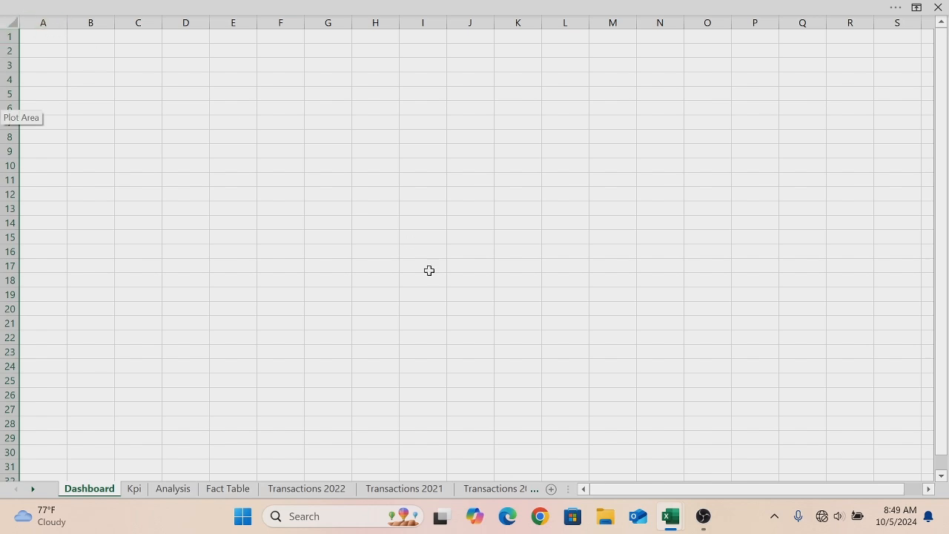
click(942, 476)
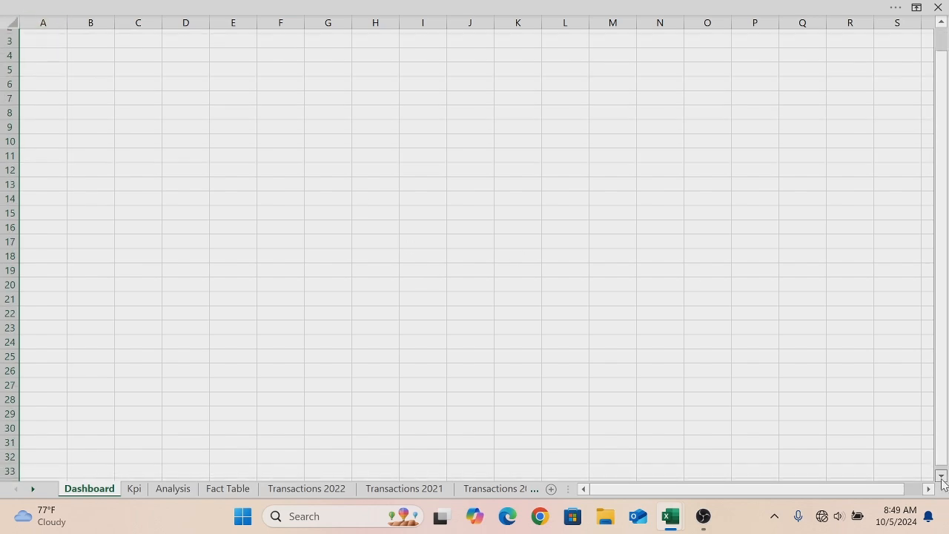
click(941, 479)
click(941, 478)
click(942, 478)
click(941, 478)
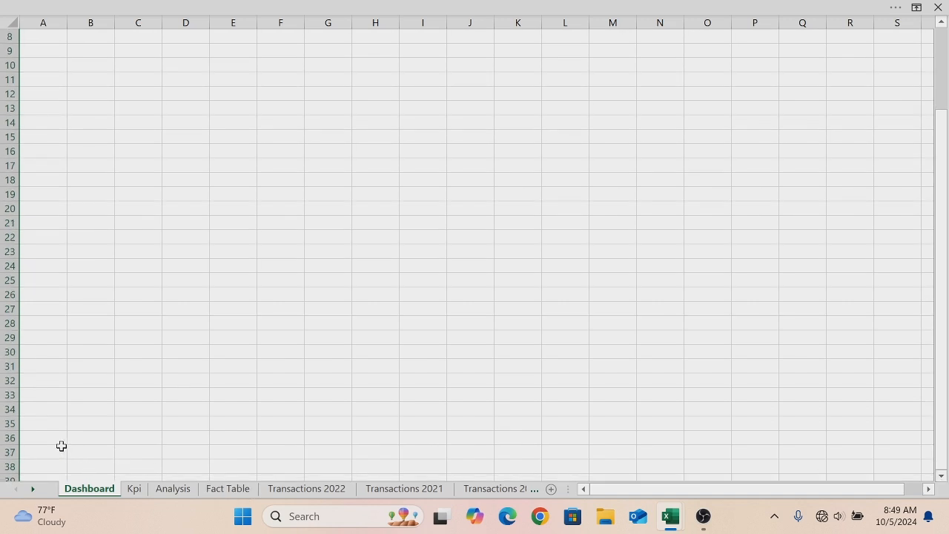
click(5, 424)
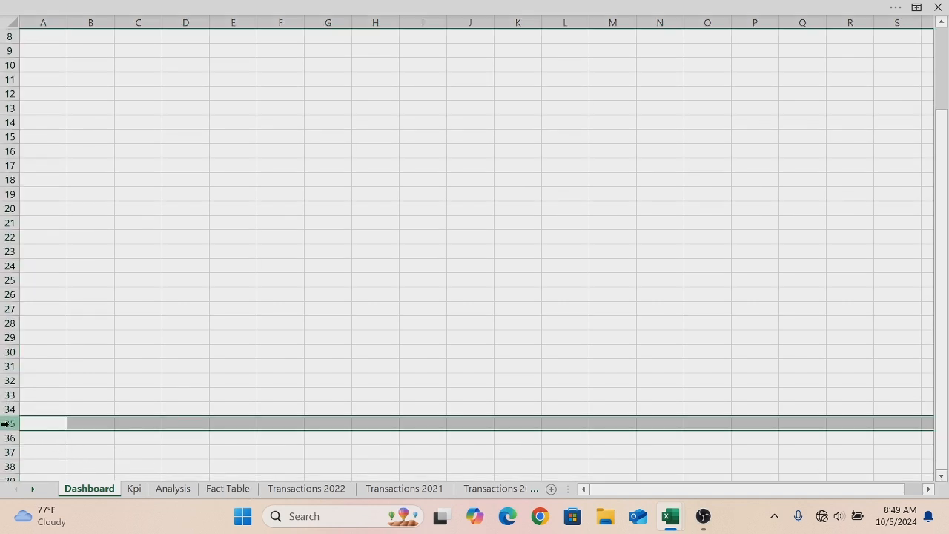
key(ctrl+shift+Down)
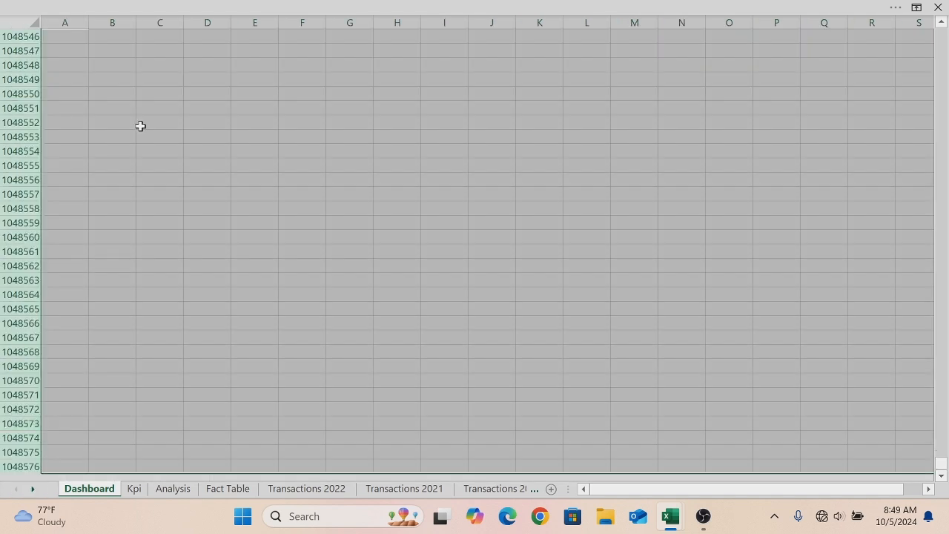
right_click(142, 131)
click(186, 369)
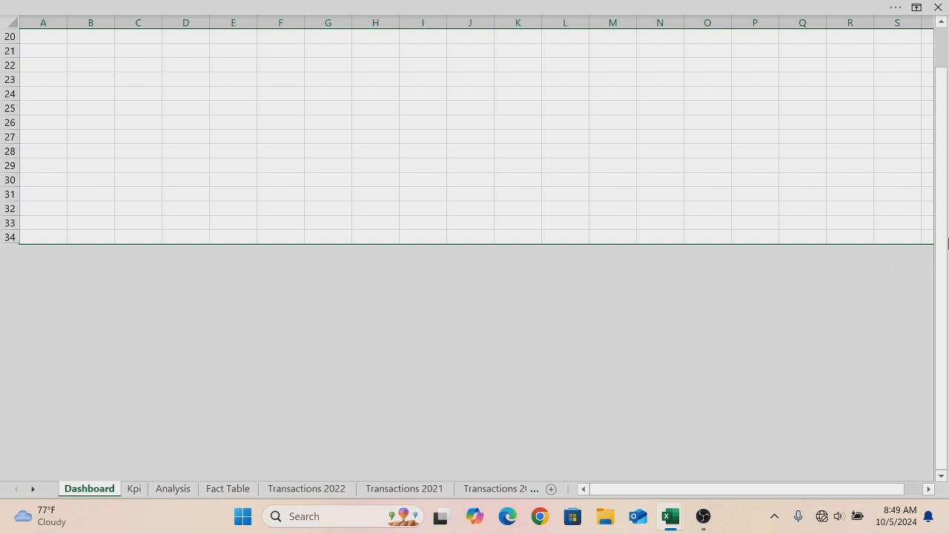
- Turn off the sheet headings and gridlines for the Dashboard sheet
drag(948, 242, 907, 30)
mouse_move(497, 12)
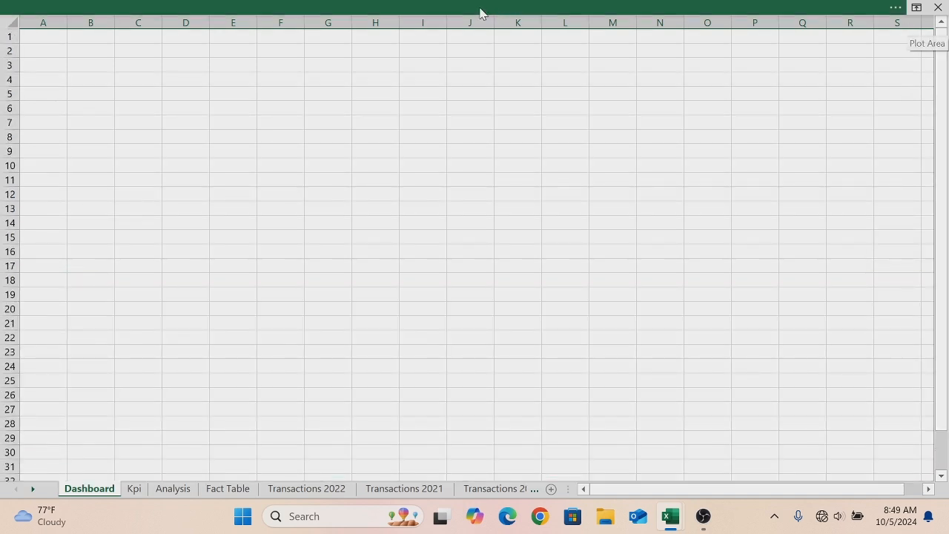
click(443, 11)
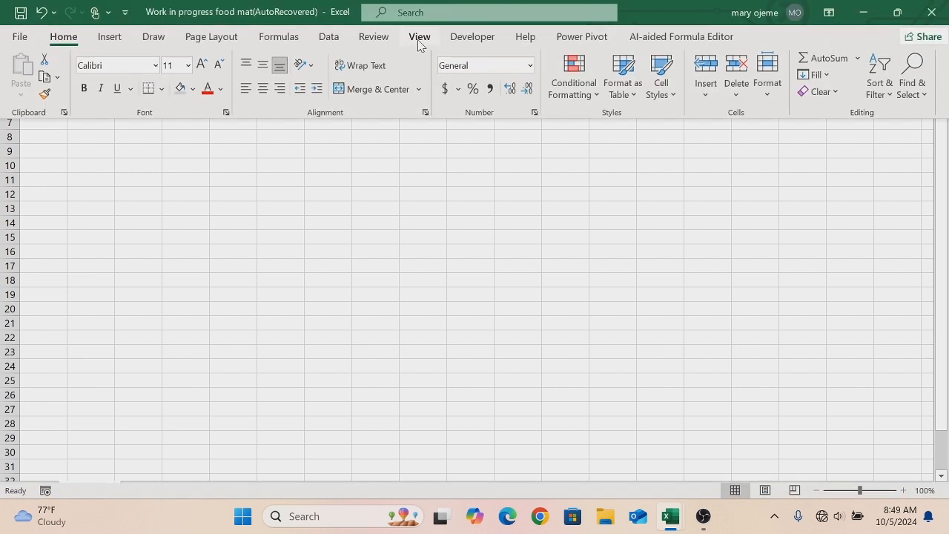
click(420, 40)
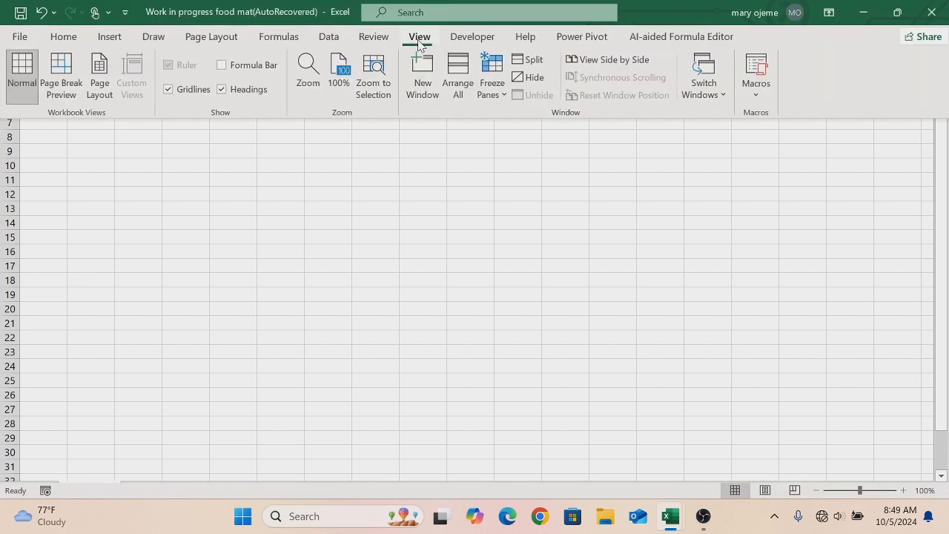
click(220, 89)
click(168, 89)
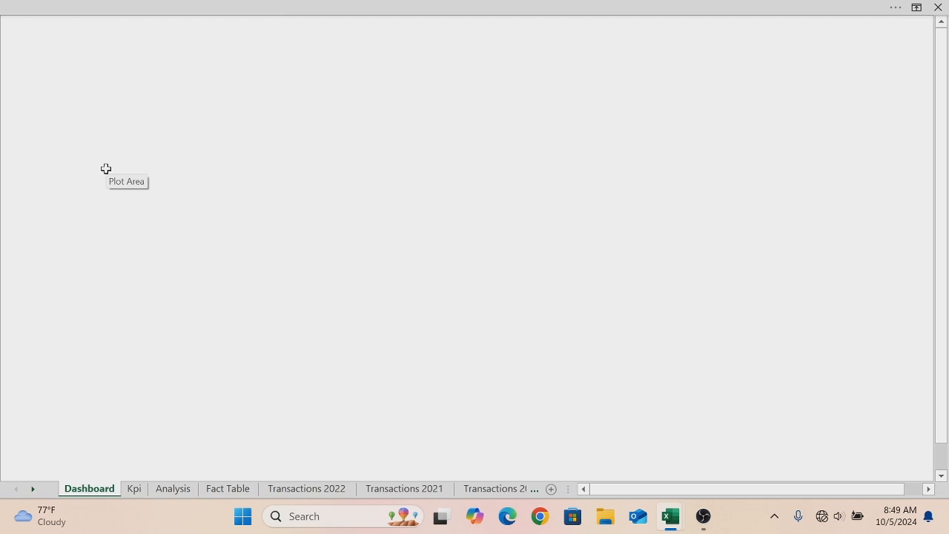
- Fill all cells of the Dashboard sheet with the custom colour #d9d9d9
key(ctrl+a)
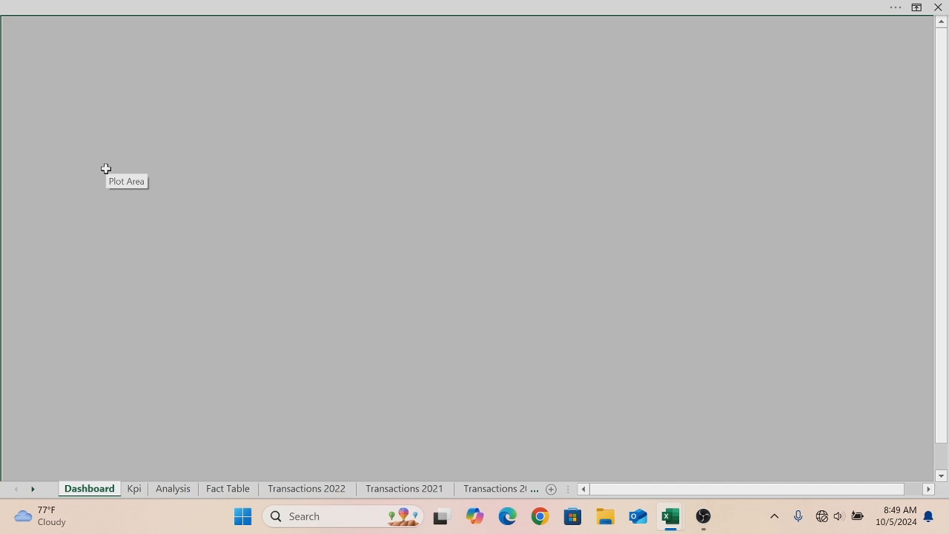
right_click(107, 172)
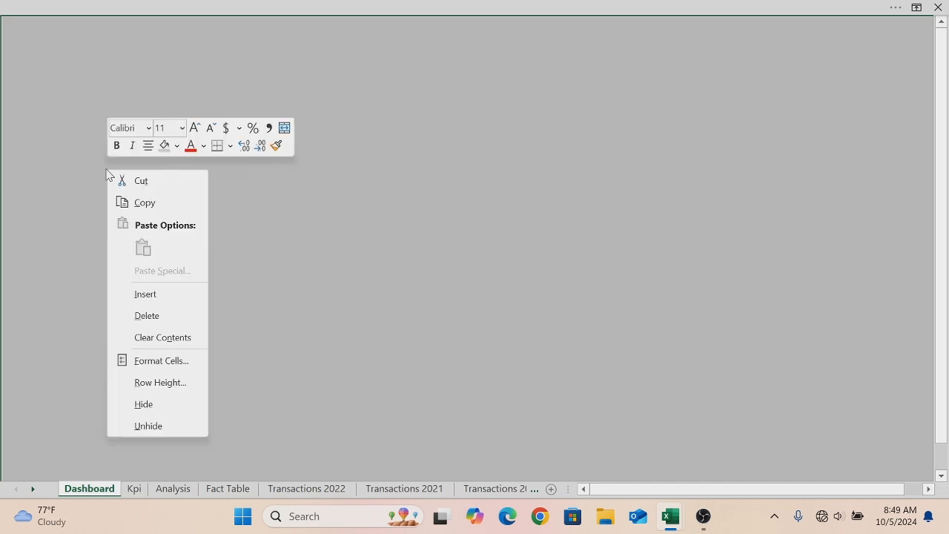
click(178, 146)
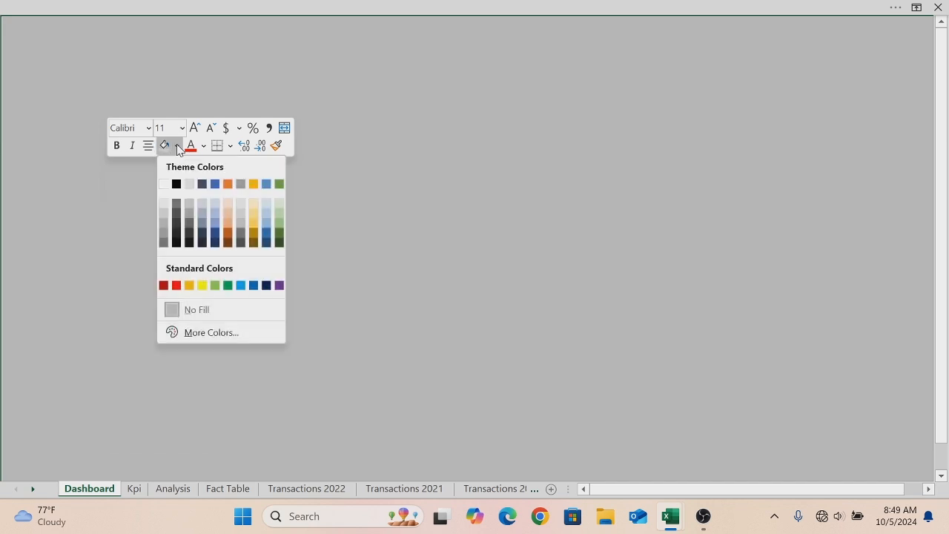
click(211, 333)
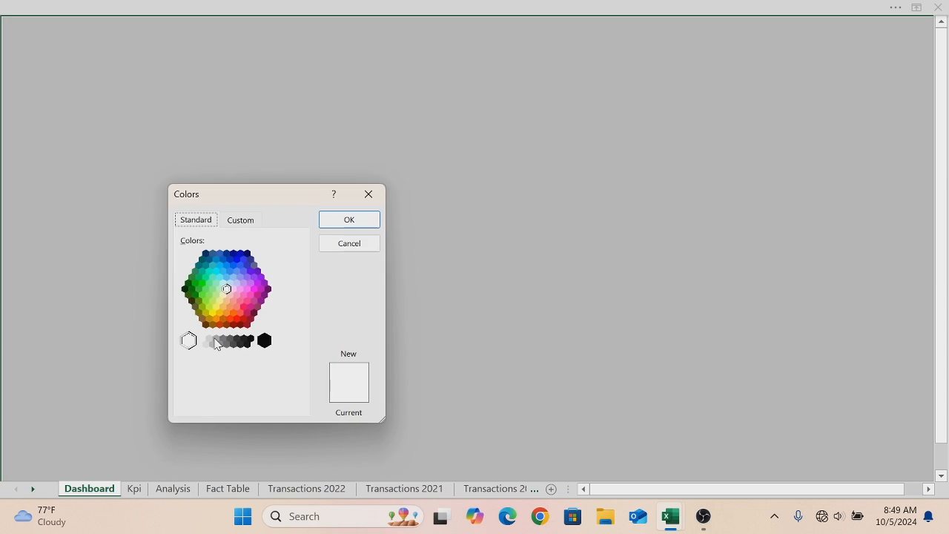
click(228, 220)
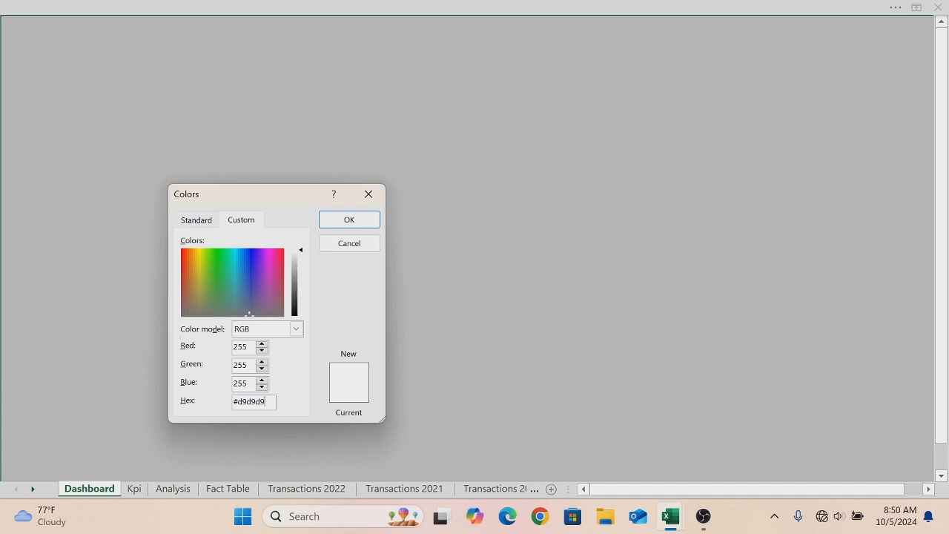
click(354, 223)
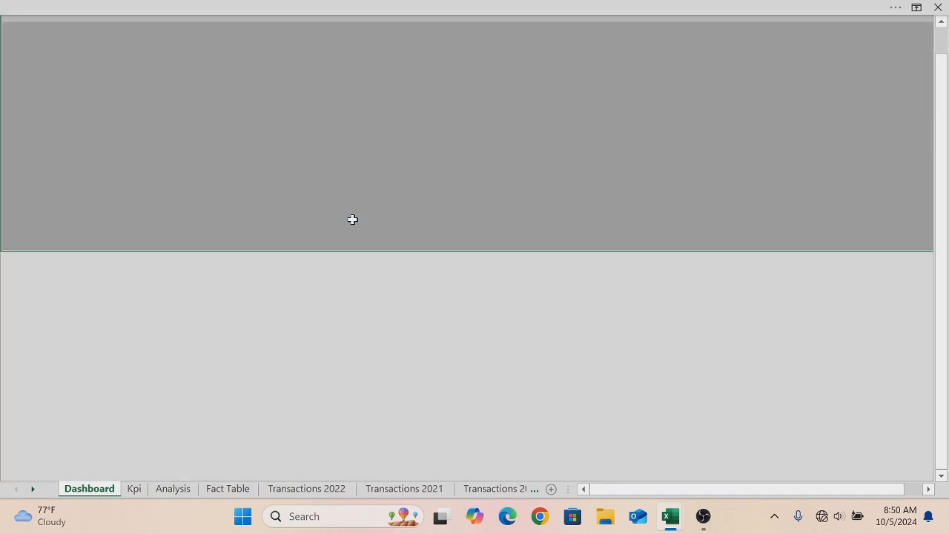
- Draw a rounded rectangle shape in the upper-left area of the dashboard
drag(943, 169, 939, 59)
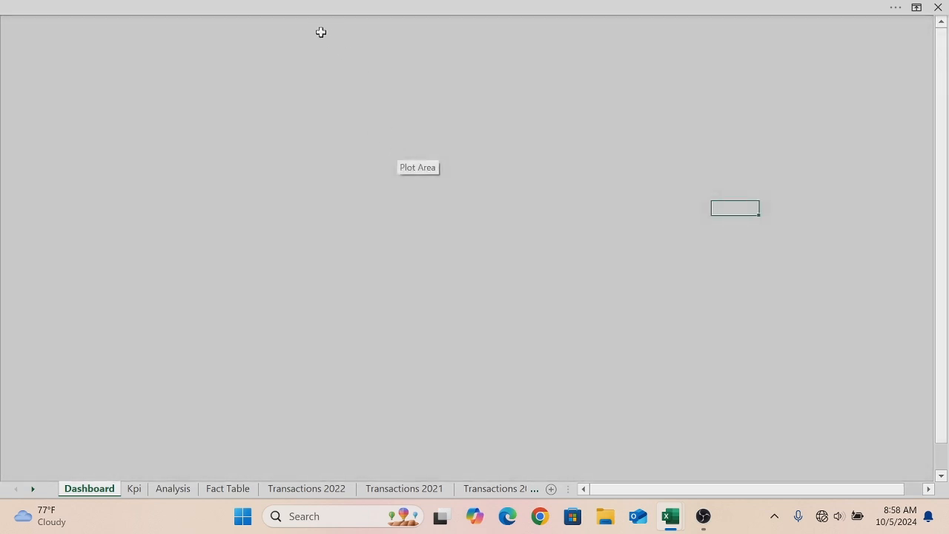
click(305, 17)
click(304, 16)
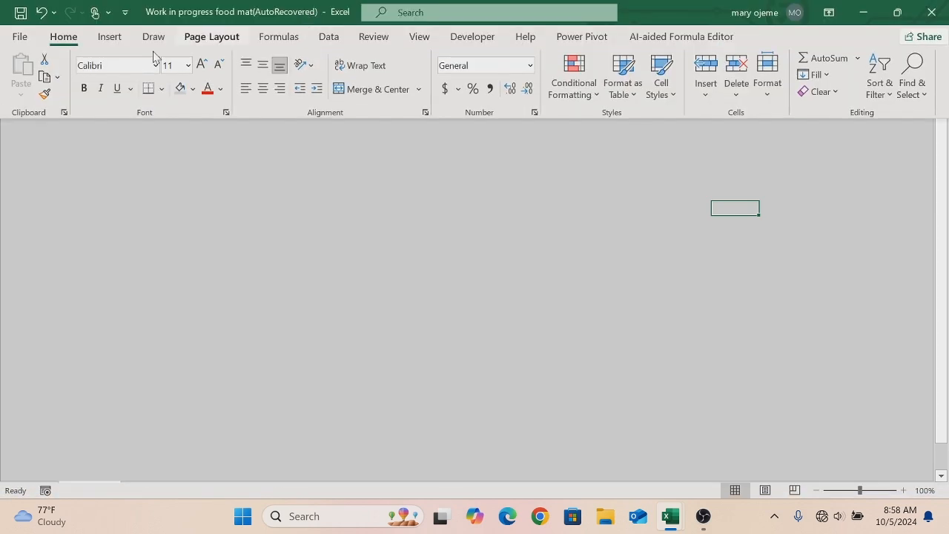
click(110, 39)
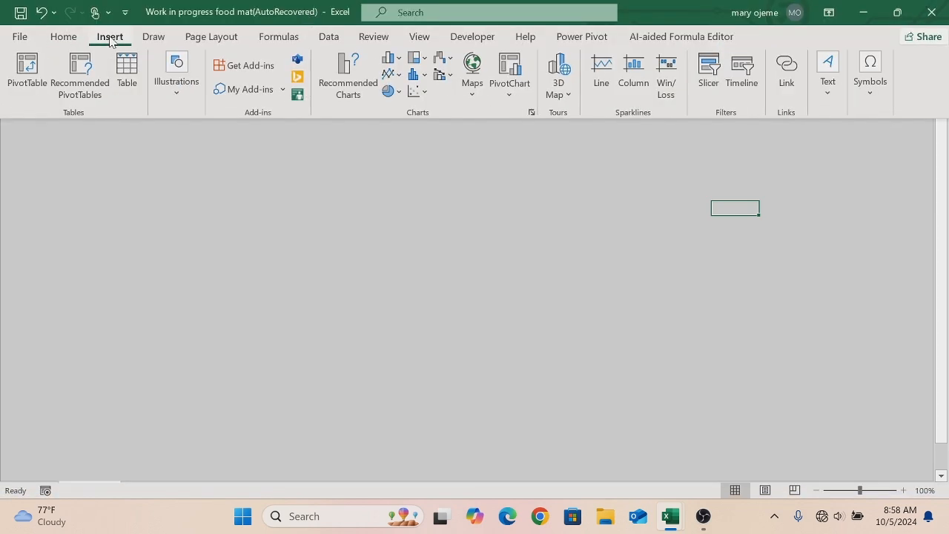
click(175, 90)
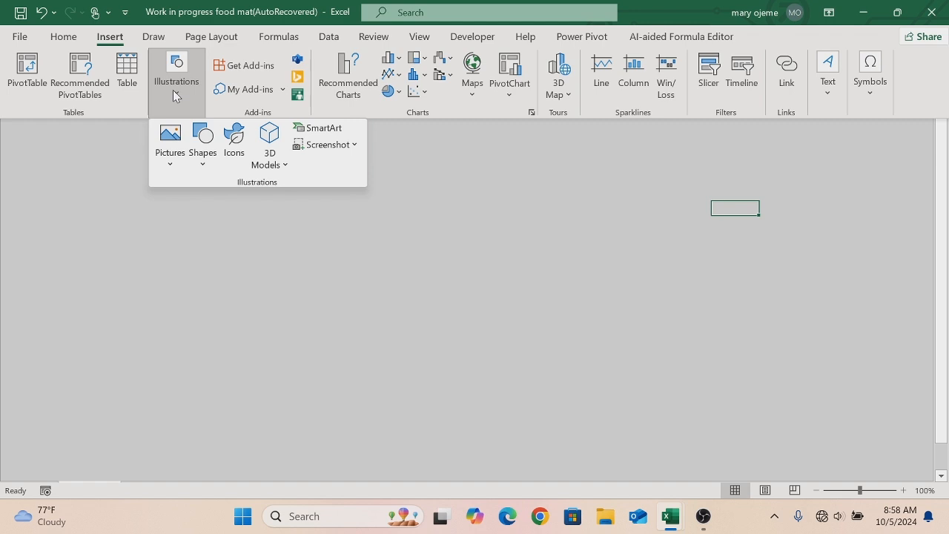
click(201, 164)
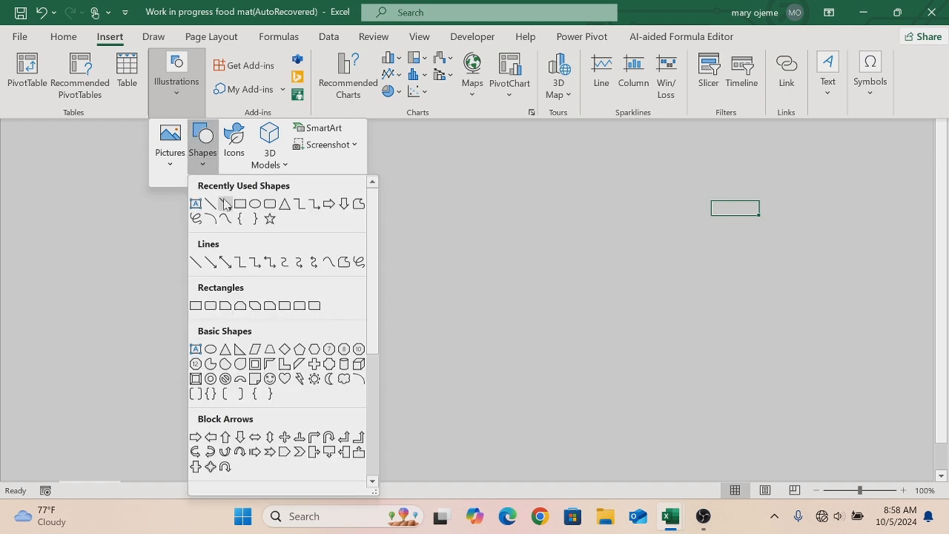
click(265, 200)
mouse_move(188, 91)
mouse_down()
mouse_move(239, 191)
mouse_move(357, 164)
mouse_up()
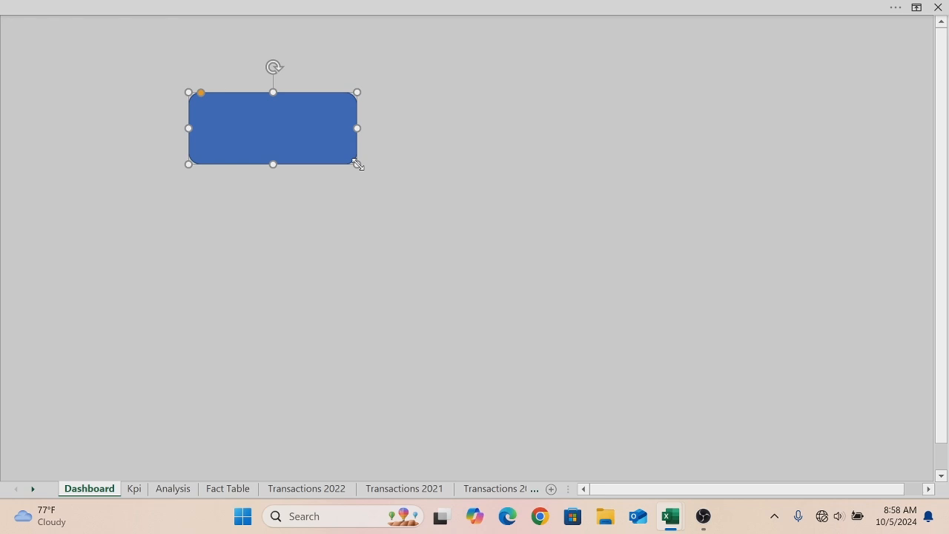
- Remove the rounded rectangle's outline and fill it with the custom colour #ffffff
right_click(294, 128)
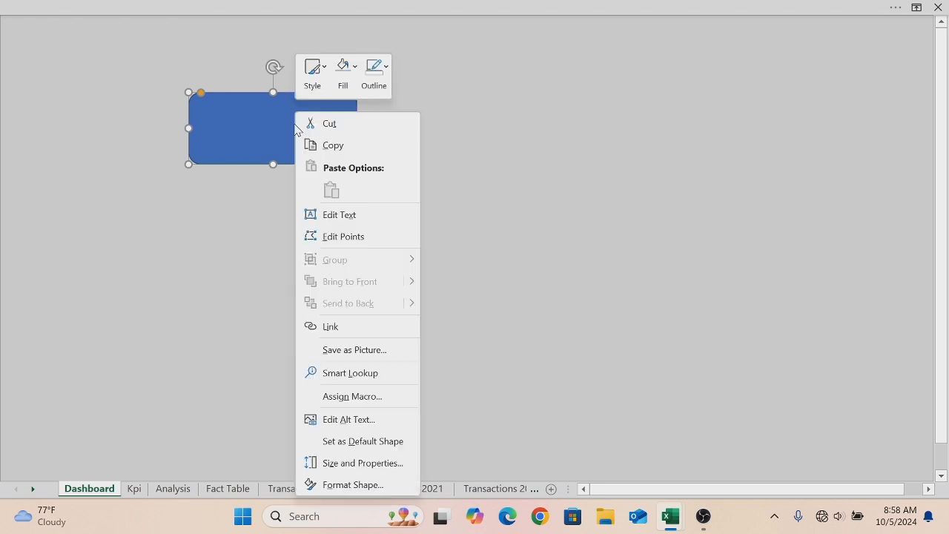
click(384, 71)
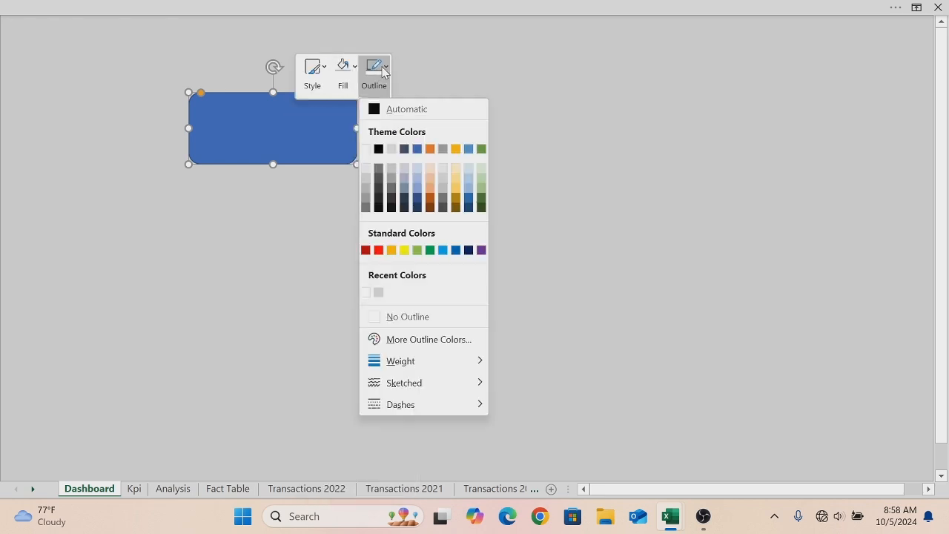
click(374, 320)
click(356, 68)
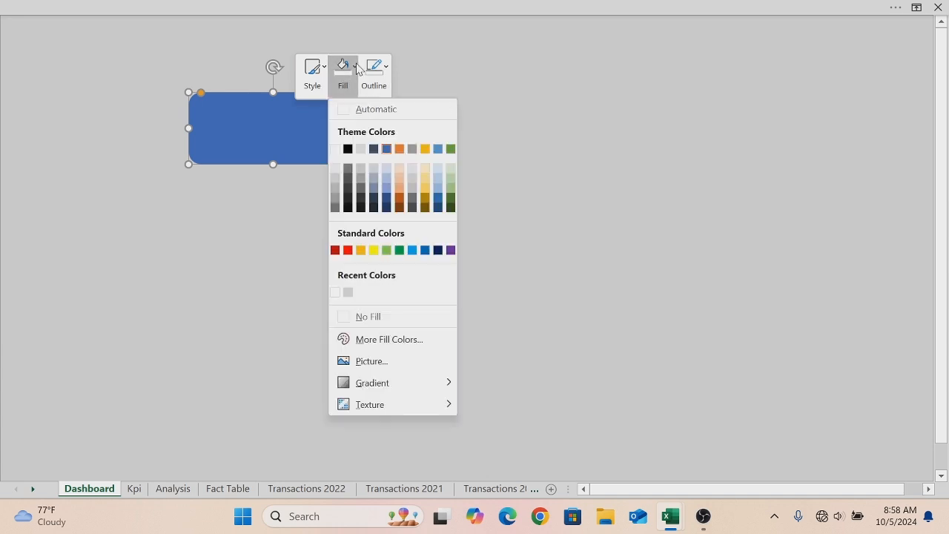
click(378, 341)
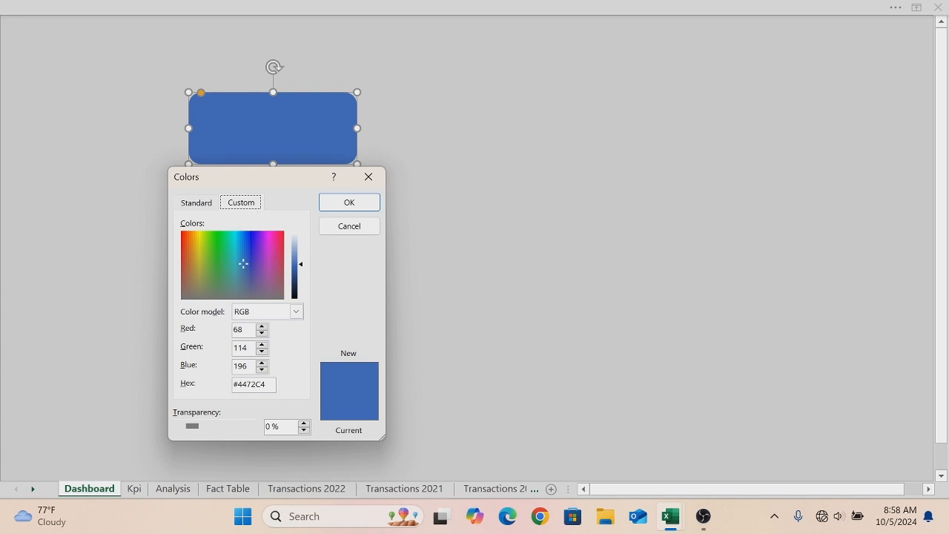
click(267, 384)
click(348, 201)
- Move the rectangle to the top-left corner and stretch it into a wide header banner across the sheet
drag(273, 164, 155, 70)
click(155, 69)
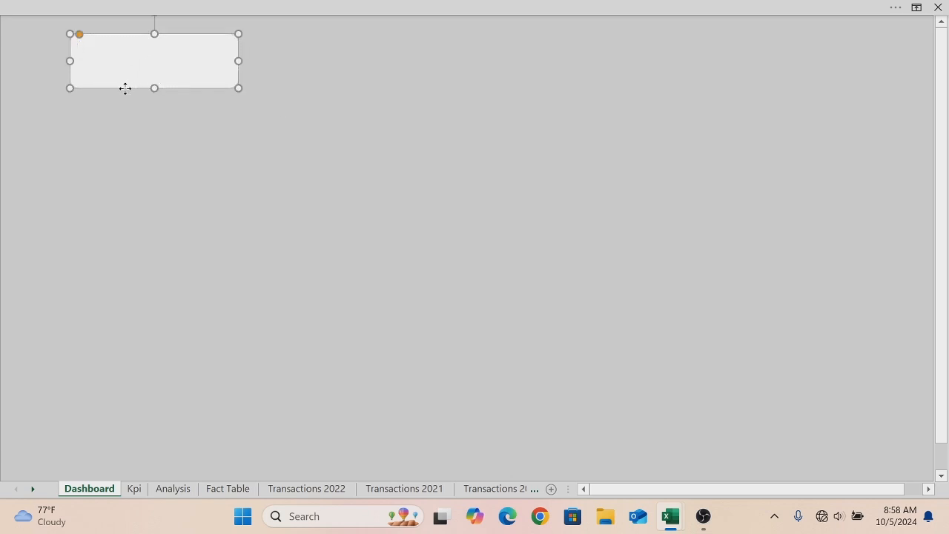
drag(125, 88, 85, 61)
drag(169, 39, 774, 57)
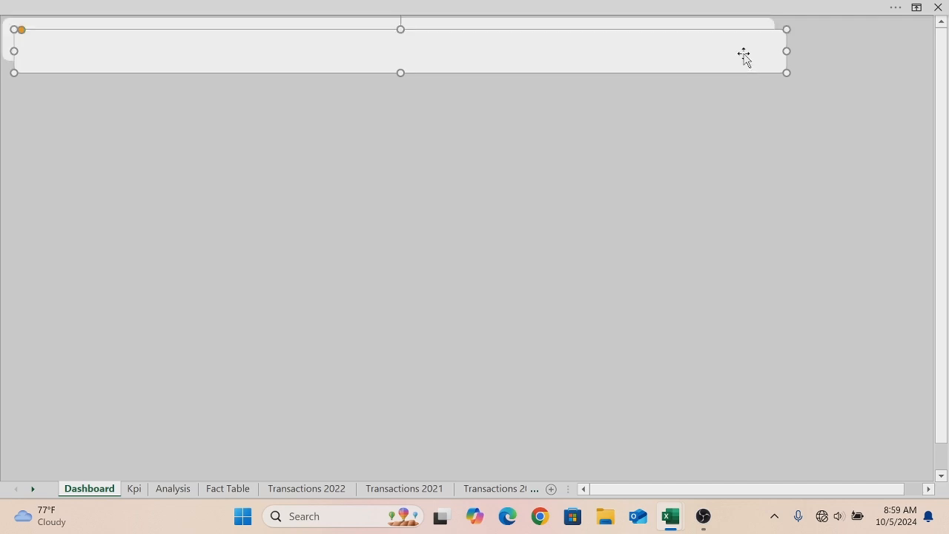
- Duplicate the header banner and reshape the copy into a tall narrow panel on the right side
drag(720, 55, 736, 156)
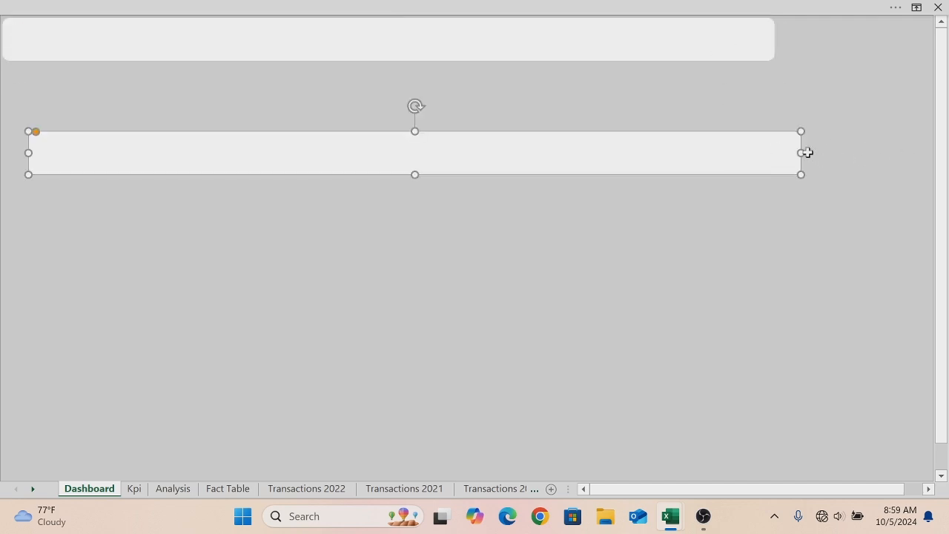
drag(799, 152, 221, 154)
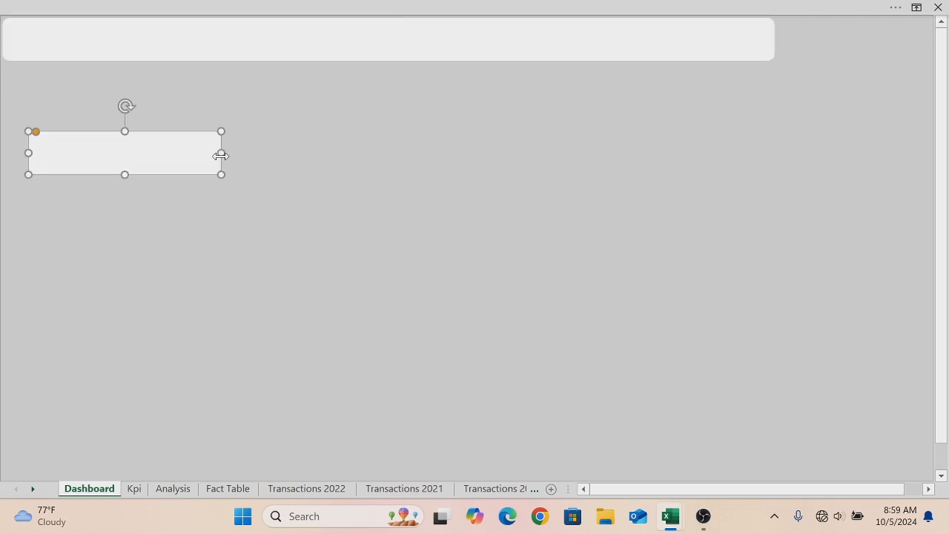
drag(124, 174, 160, 388)
drag(129, 277, 655, 272)
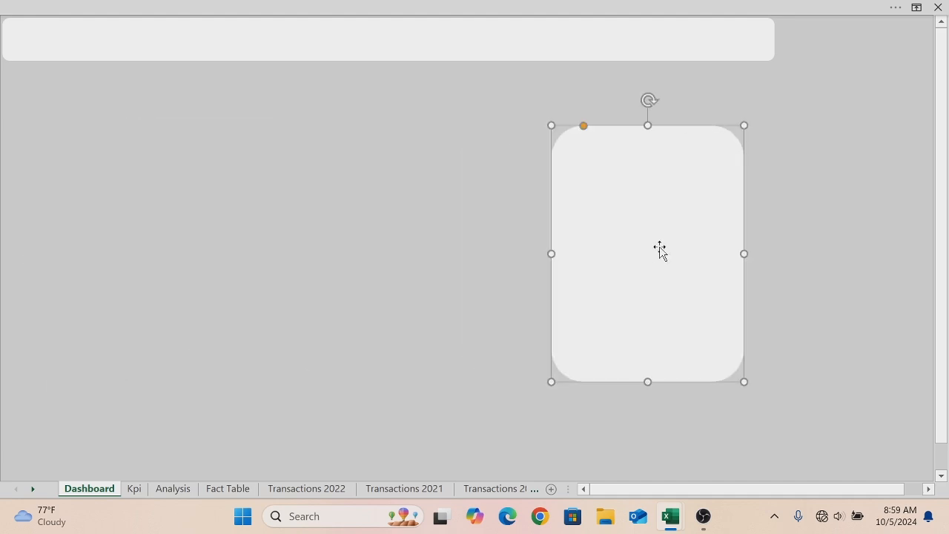
- Shorten the header banner slightly from its right end
click(580, 125)
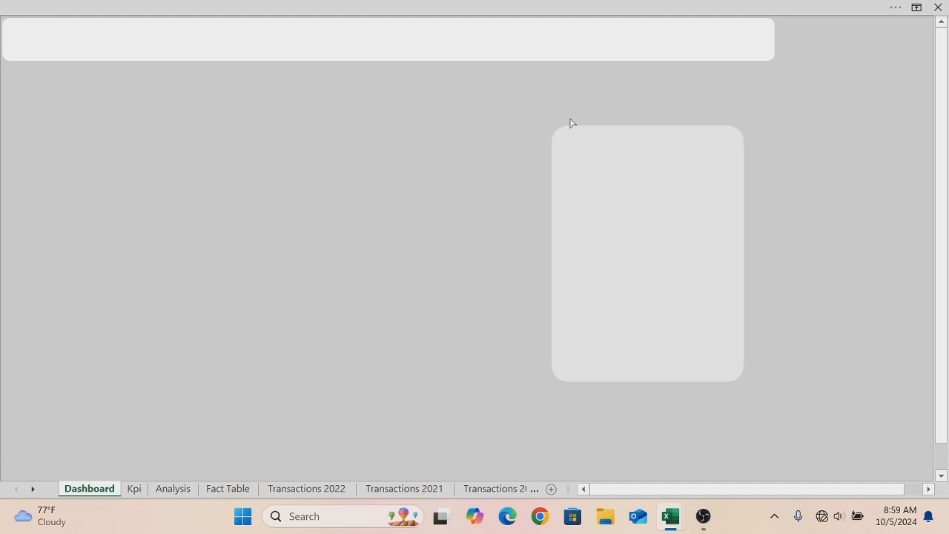
click(571, 129)
click(742, 39)
drag(775, 38, 752, 38)
- Move the tall panel into the top-right corner and extend it down to the bottom of the dashboard area
click(631, 253)
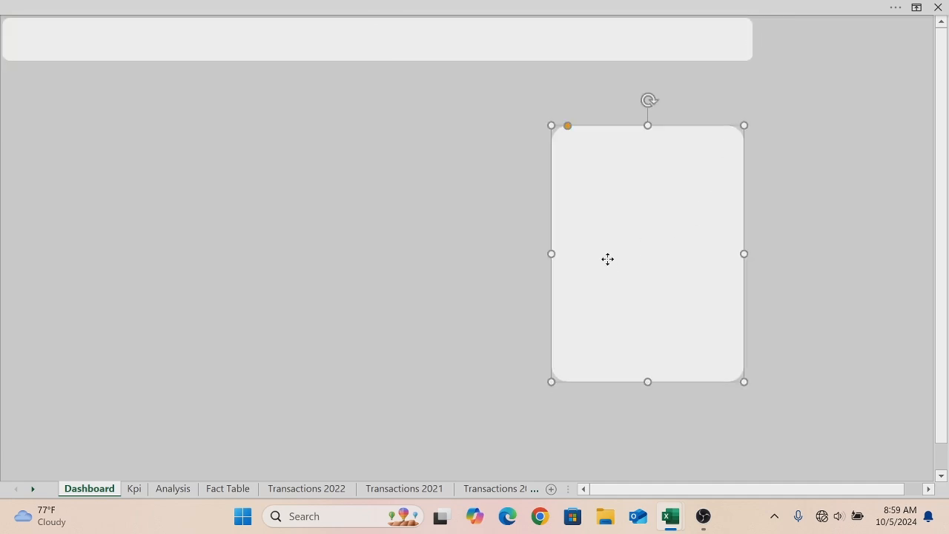
drag(552, 253, 797, 142)
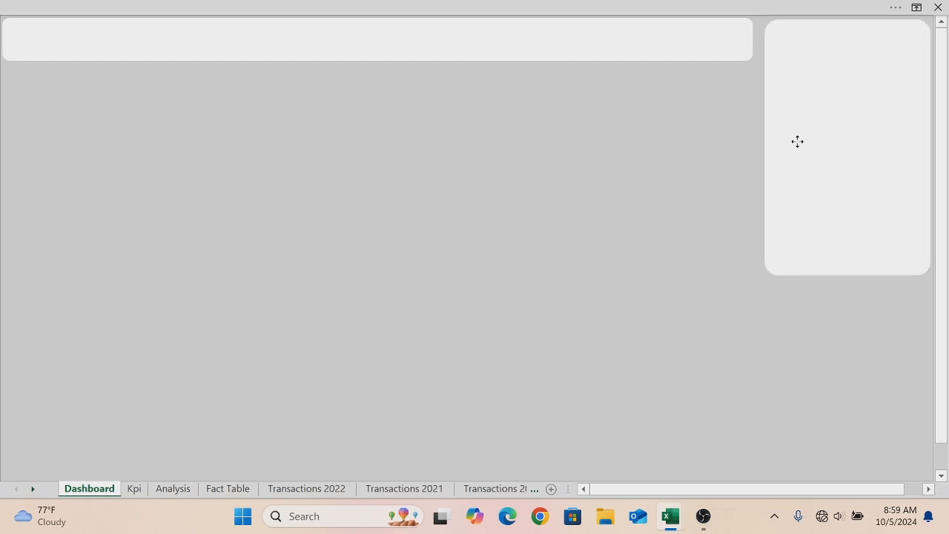
key(Up)
key(Up)
key(Up)
key(Right)
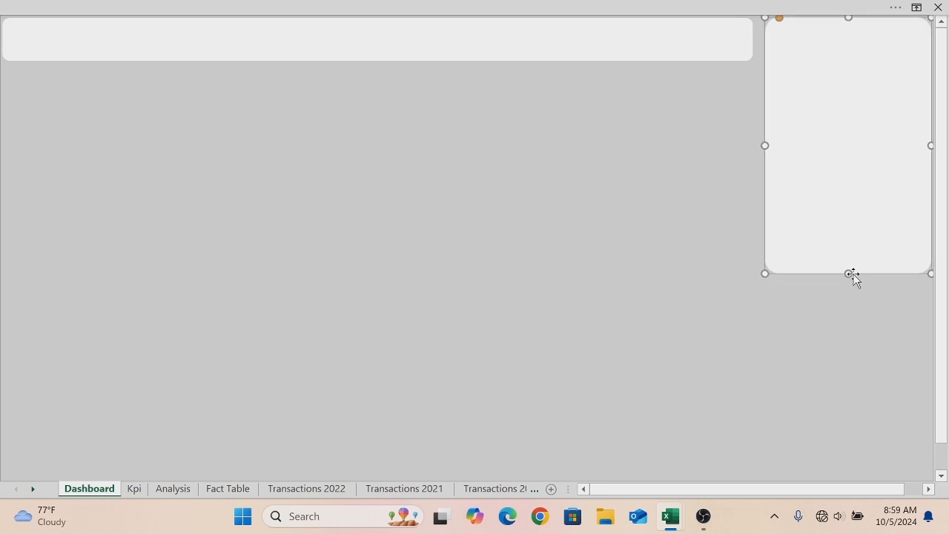
drag(847, 271, 843, 456)
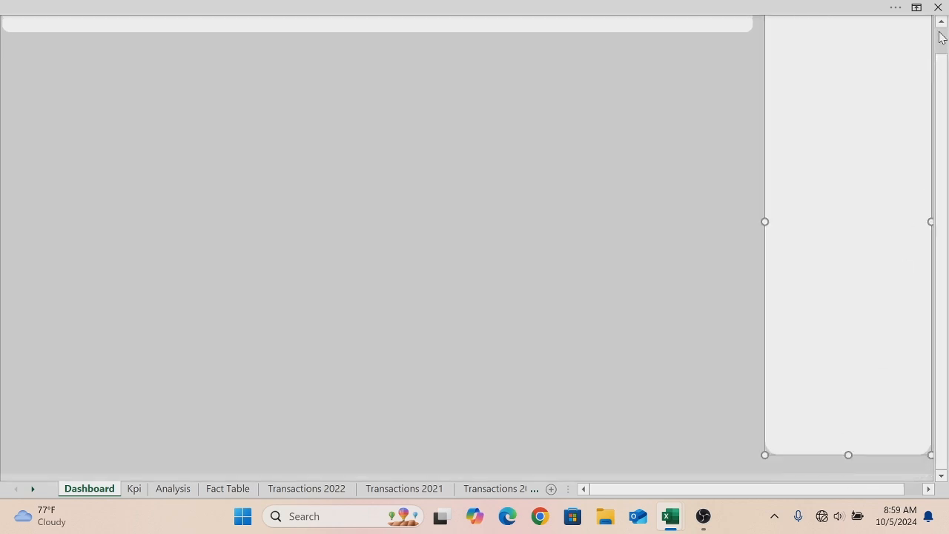
drag(943, 32, 942, 23)
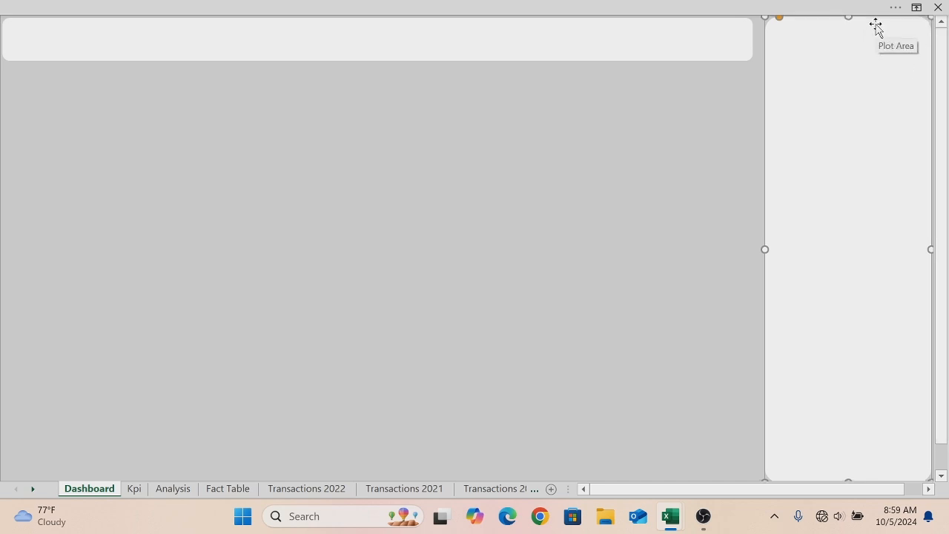
click(738, 52)
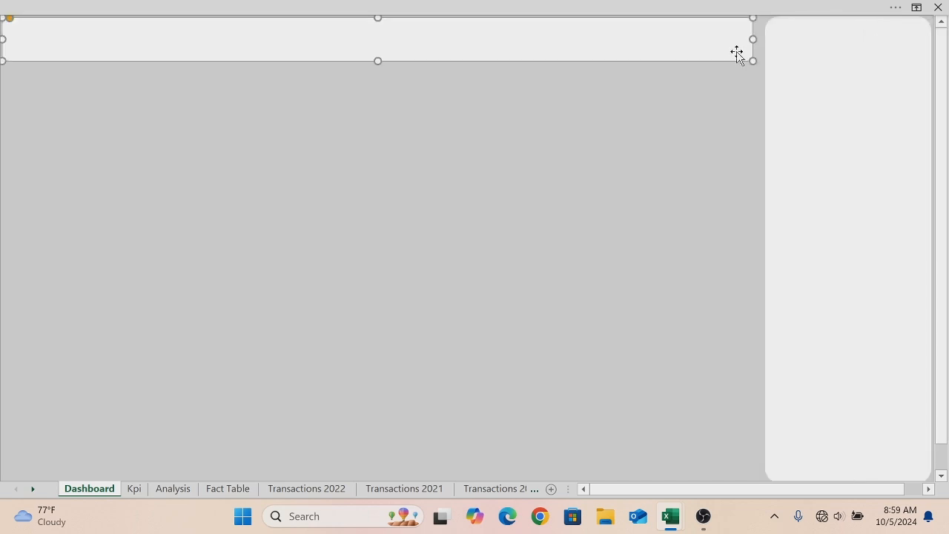
click(780, 28)
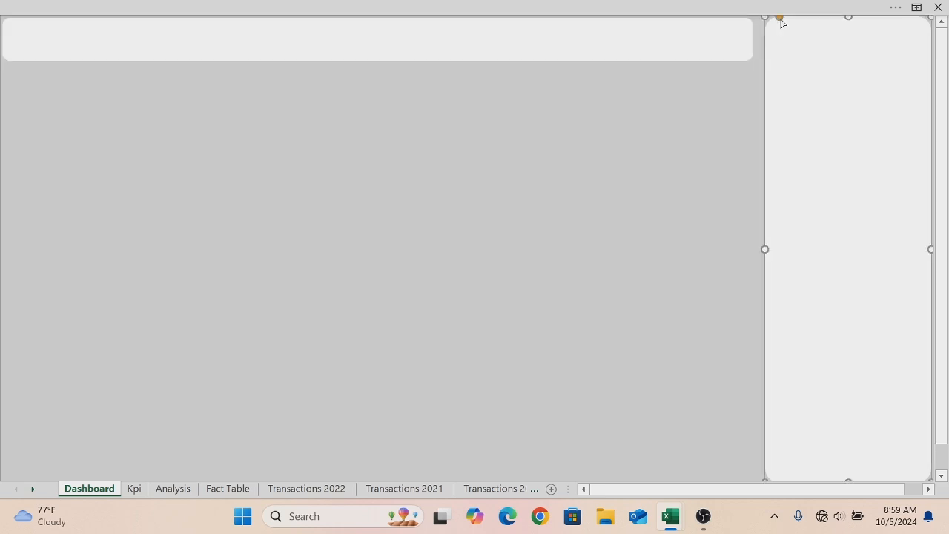
key(Delete)
key(ctrl+z)
- Widen the header banner slightly so its right end meets the side panel
click(744, 37)
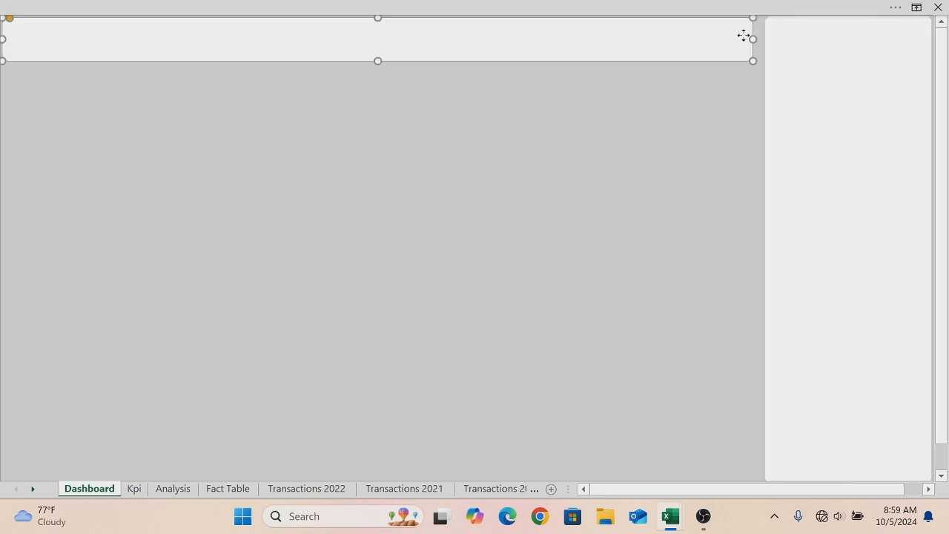
drag(755, 42, 759, 44)
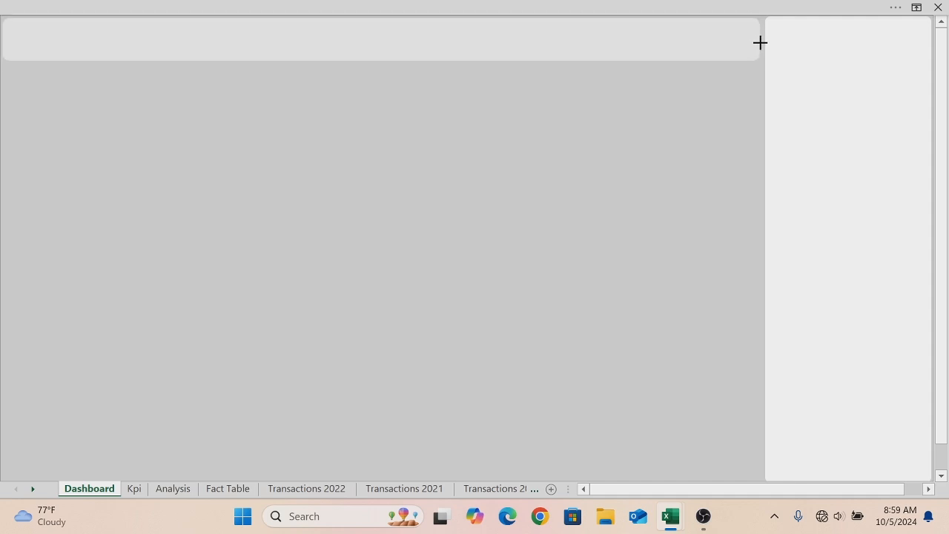
drag(762, 42, 760, 43)
- Fill the right side panel with the custom colour #293d55
click(812, 111)
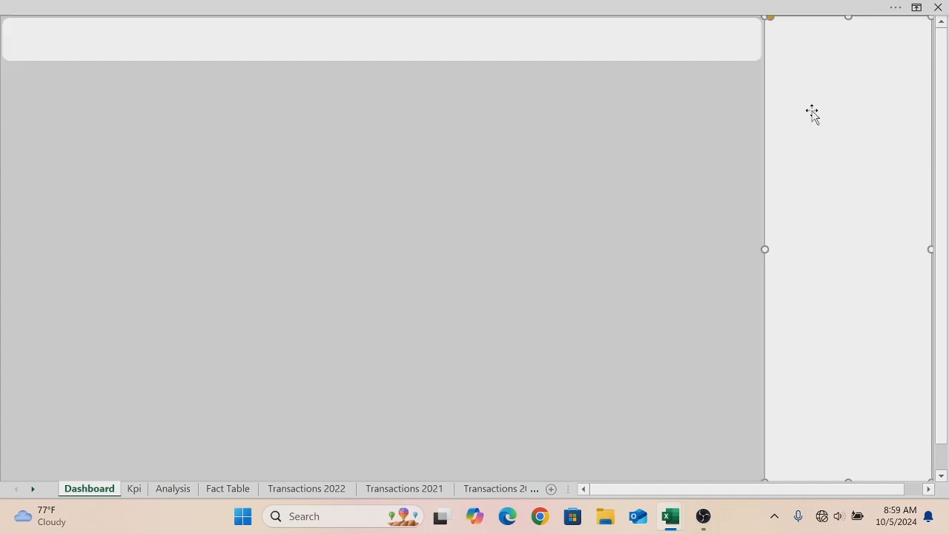
right_click(812, 112)
click(877, 68)
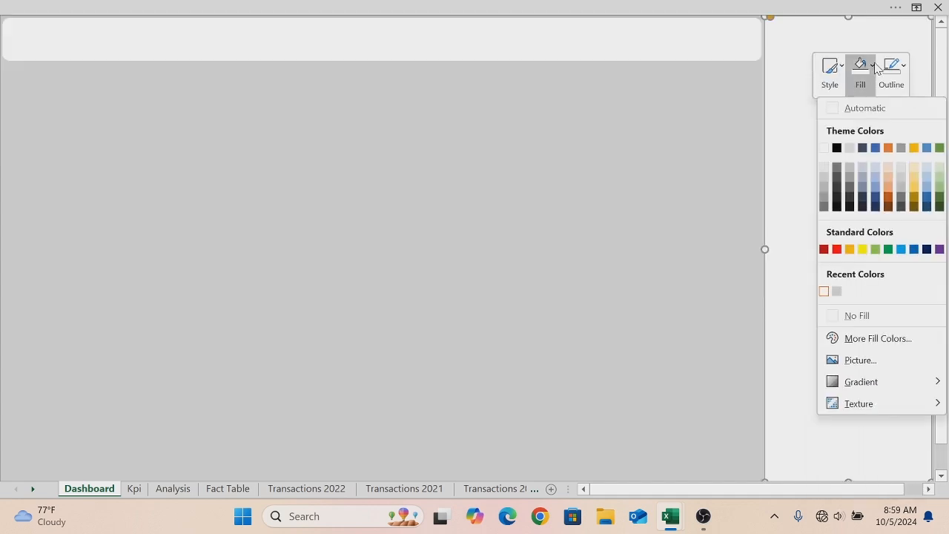
click(869, 338)
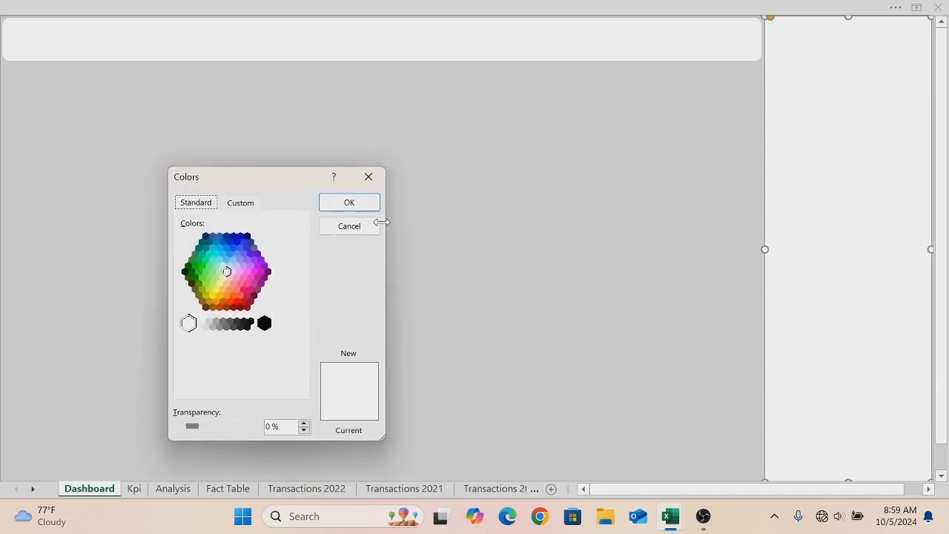
click(255, 205)
click(263, 384)
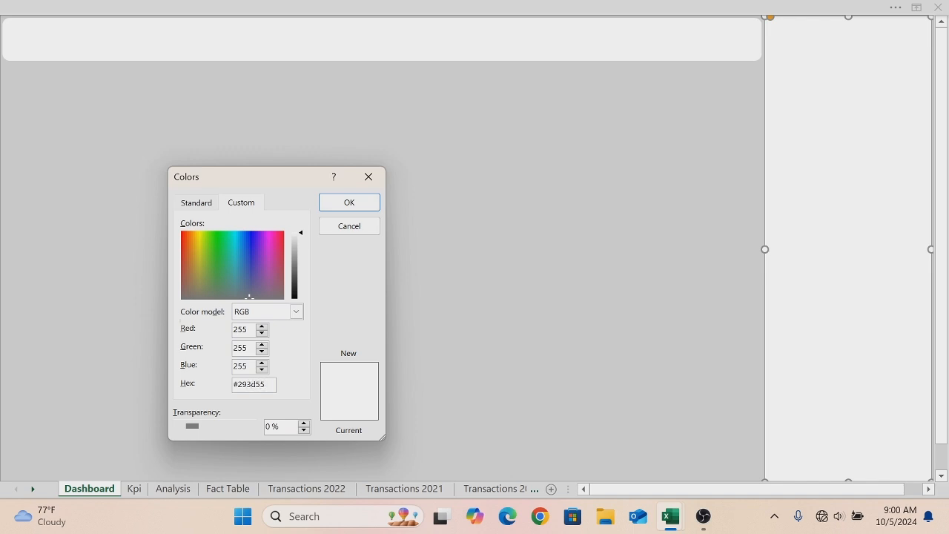
click(334, 201)
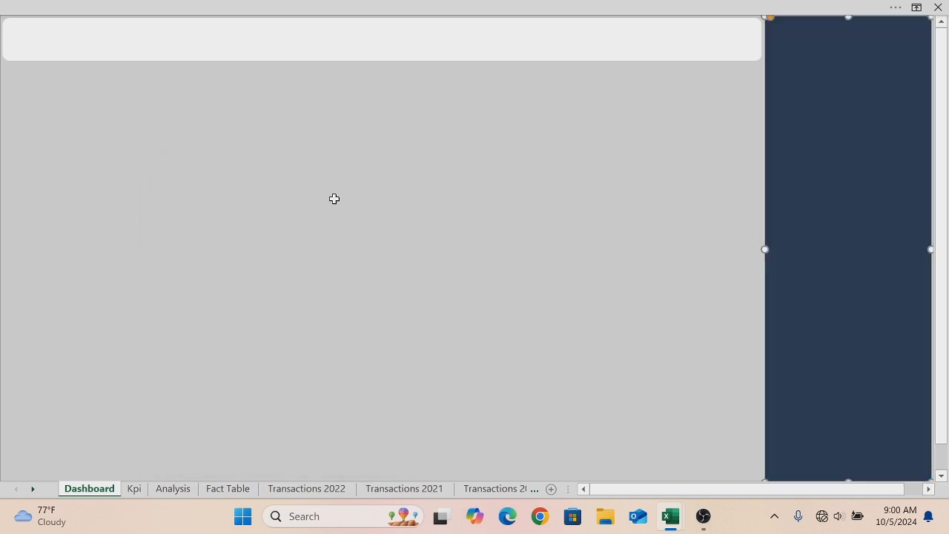
- Duplicate the header banner and resize the copy into a small card below the banner's left end
click(245, 54)
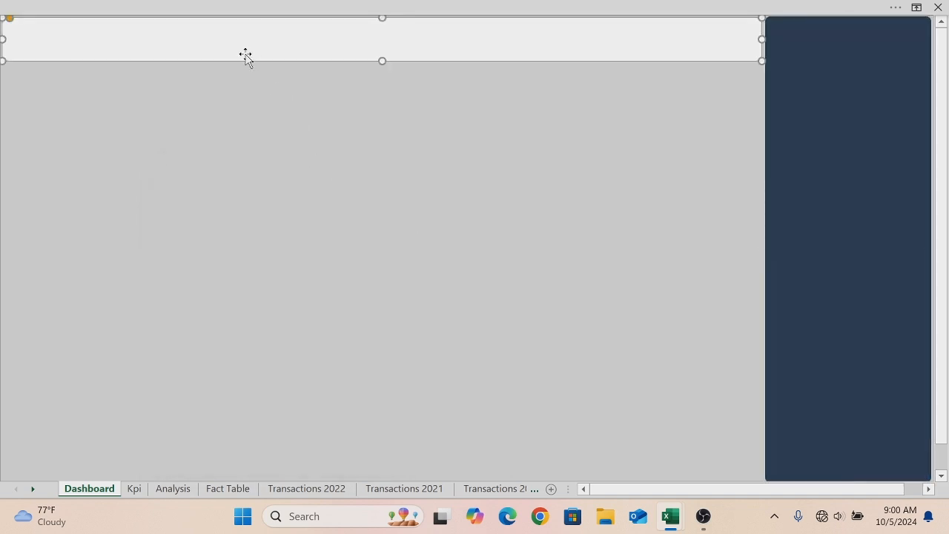
key(ctrl+d)
drag(246, 54, 235, 99)
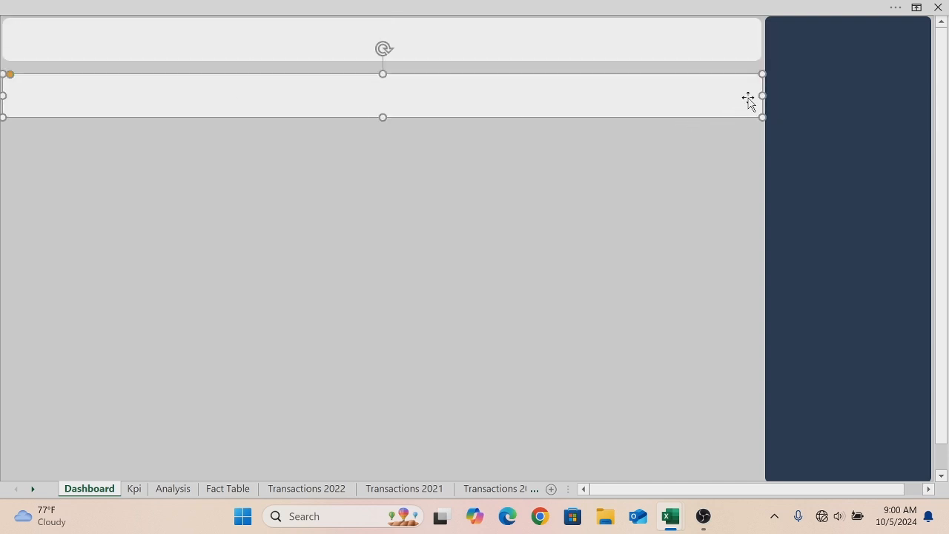
drag(761, 94, 142, 95)
drag(71, 74, 72, 83)
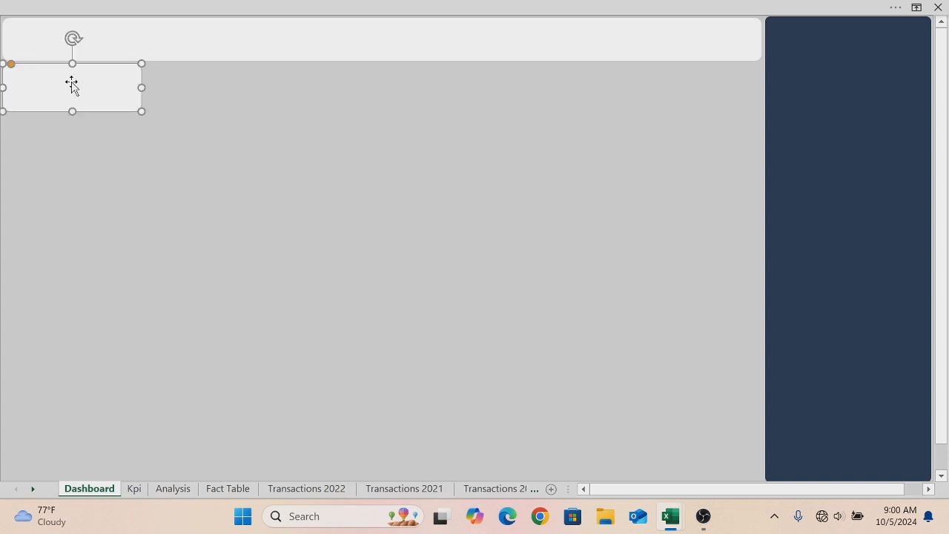
- Duplicate the small card several times, rearrange the copies, and delete them again
key(ctrl+d)
key(ctrl+d)
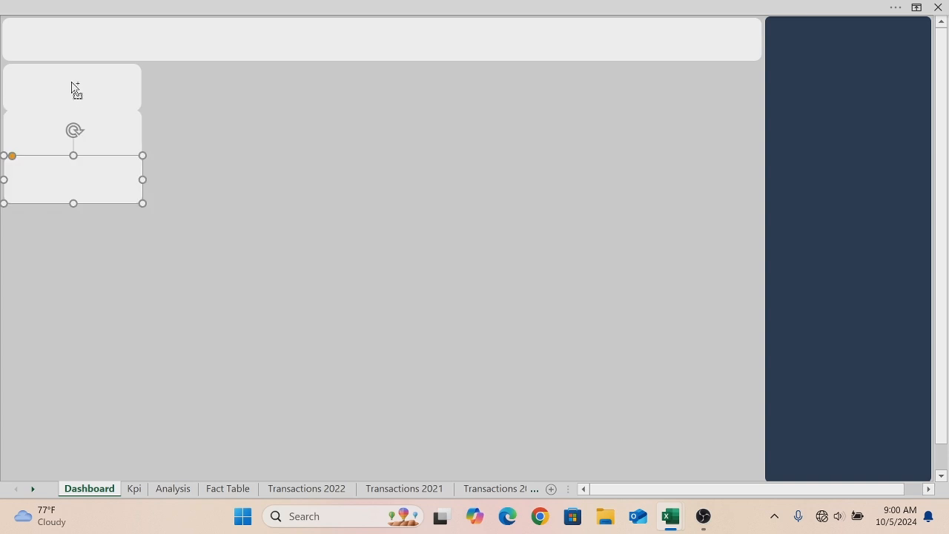
key(ctrl+d)
key(ctrl+d)
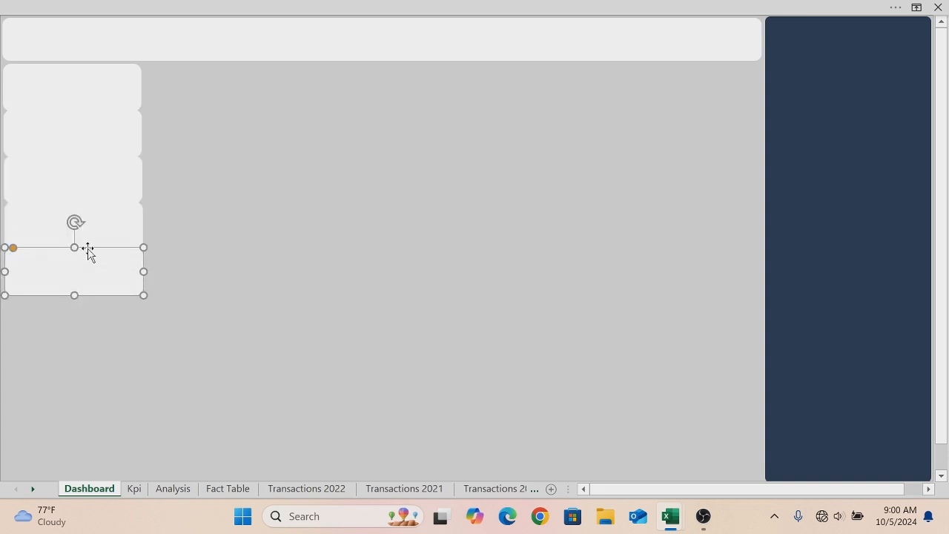
drag(91, 273, 229, 89)
drag(123, 222, 131, 131)
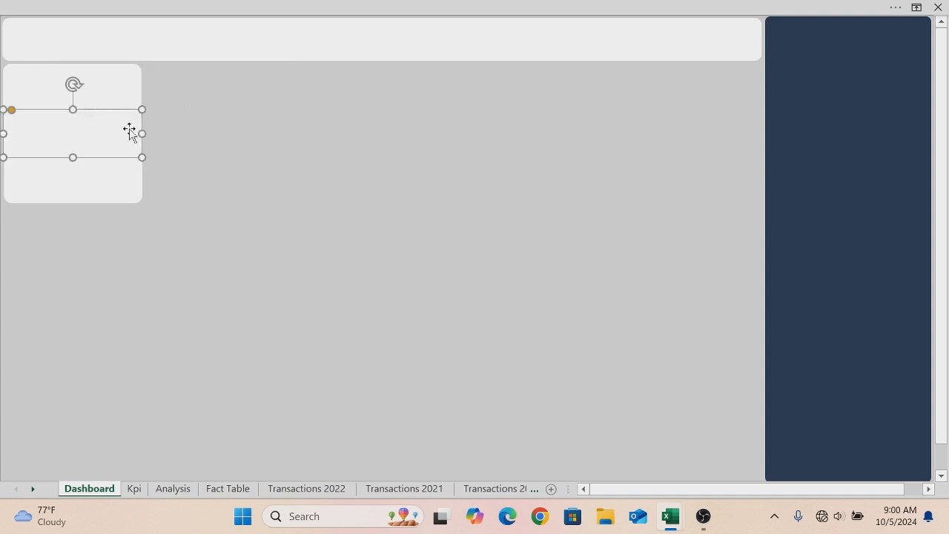
shift+click(109, 188)
key(Delete)
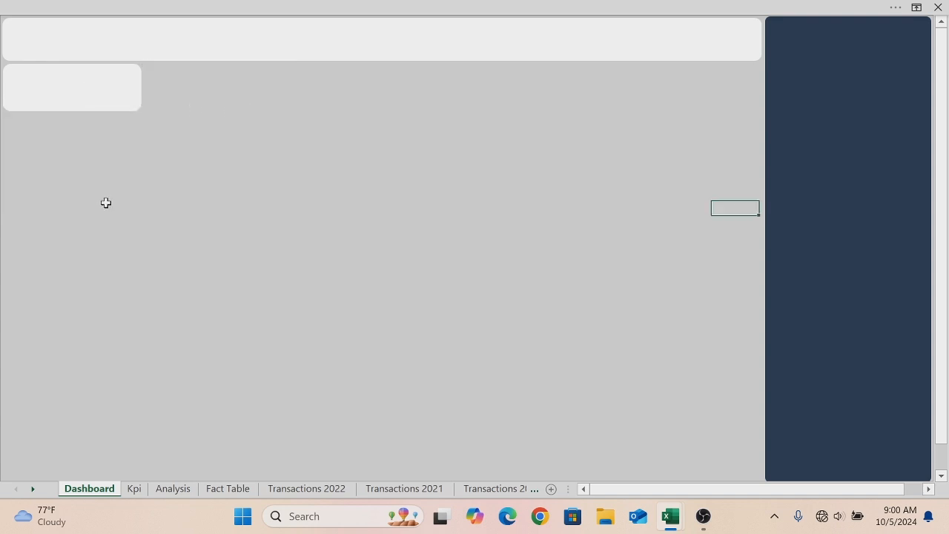
- Widen the small card slightly and duplicate it into a row of three cards beneath the banner
click(76, 91)
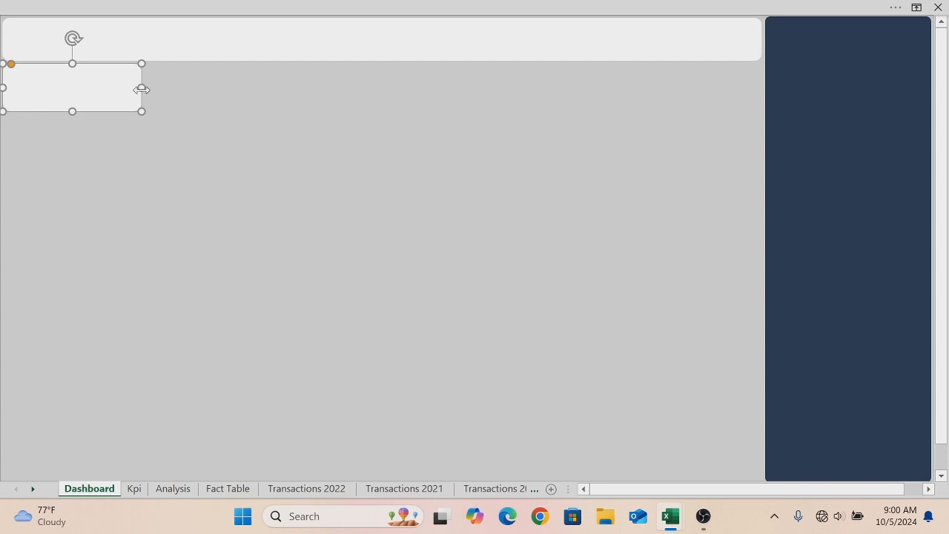
drag(142, 90, 163, 90)
key(ctrl+d)
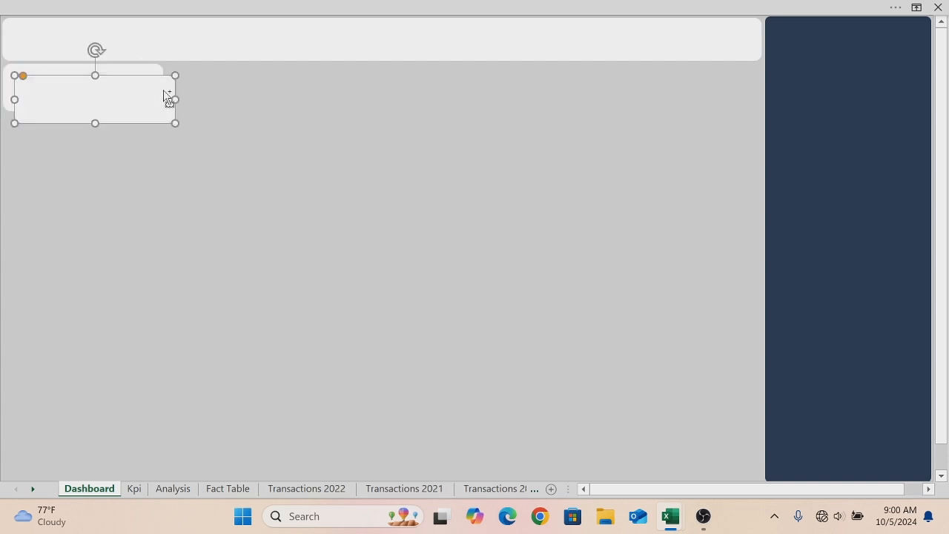
drag(125, 87, 281, 79)
key(ctrl+d)
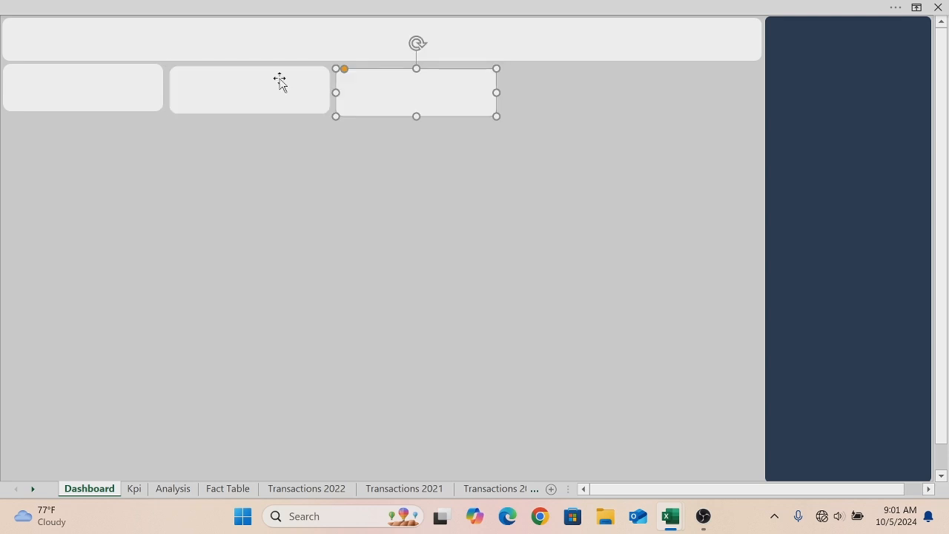
- Delete the extra small cards, leaving only the leftmost card beneath the banner
key(ctrl+d)
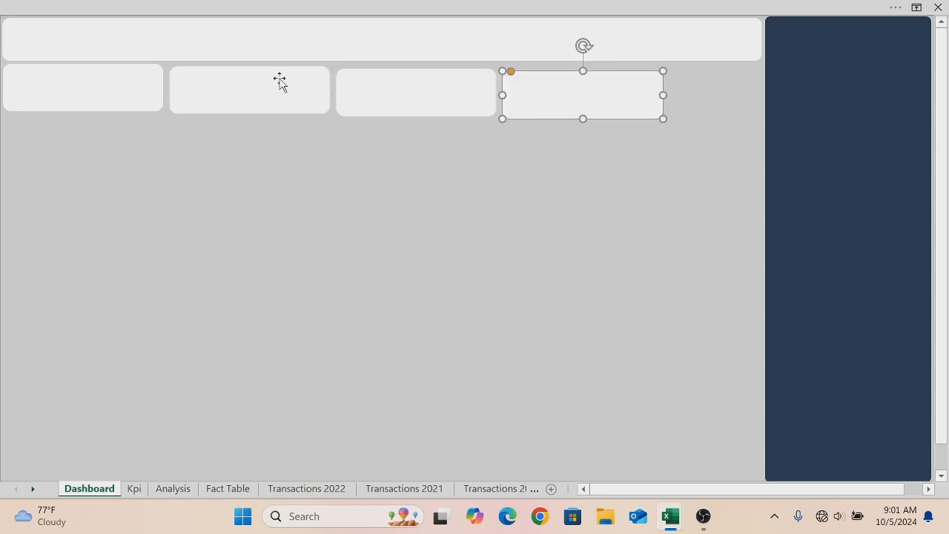
key(Delete)
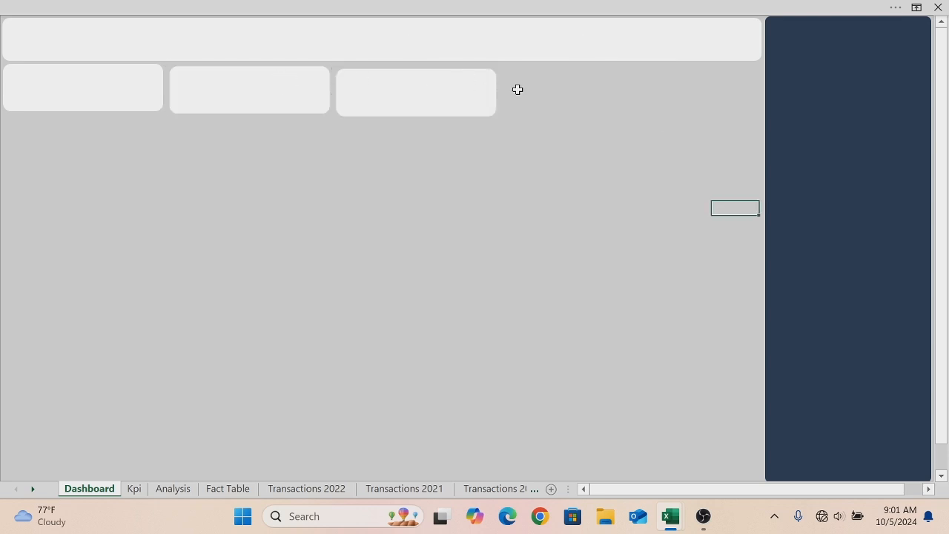
click(442, 92)
key(Delete)
click(301, 109)
key(Delete)
- Narrow the leftmost card slightly and duplicate it into a row of five cards spanning the banner's width
click(93, 75)
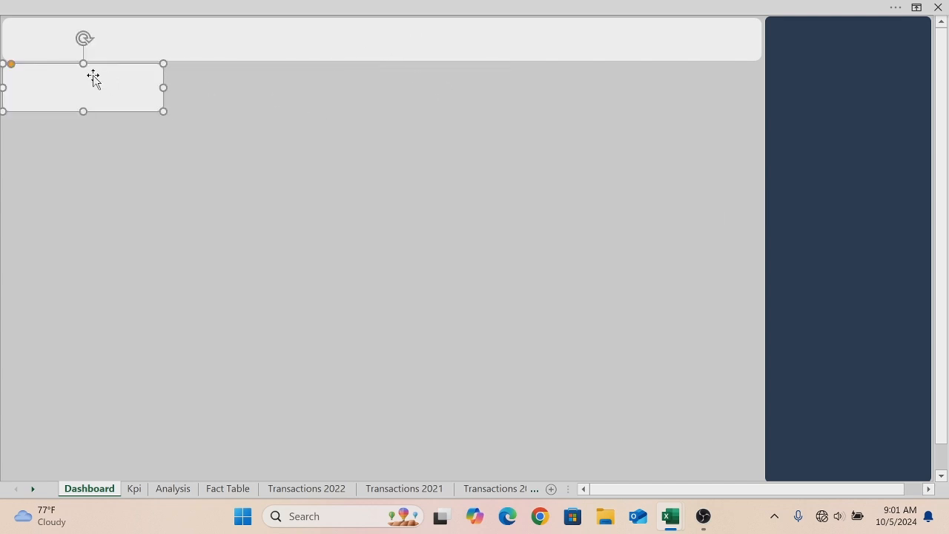
drag(163, 87, 150, 86)
key(ctrl+d)
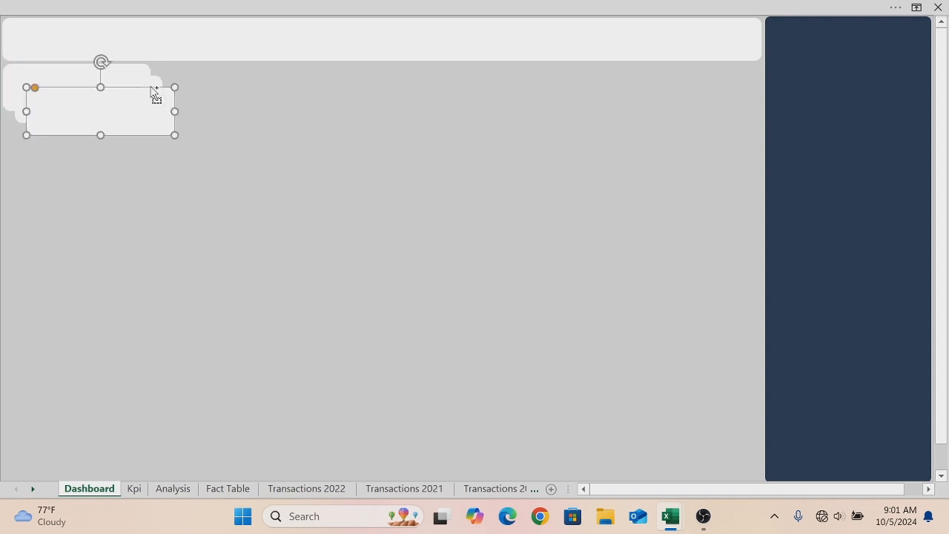
drag(152, 104, 739, 79)
drag(135, 115, 583, 101)
key(ctrl+d)
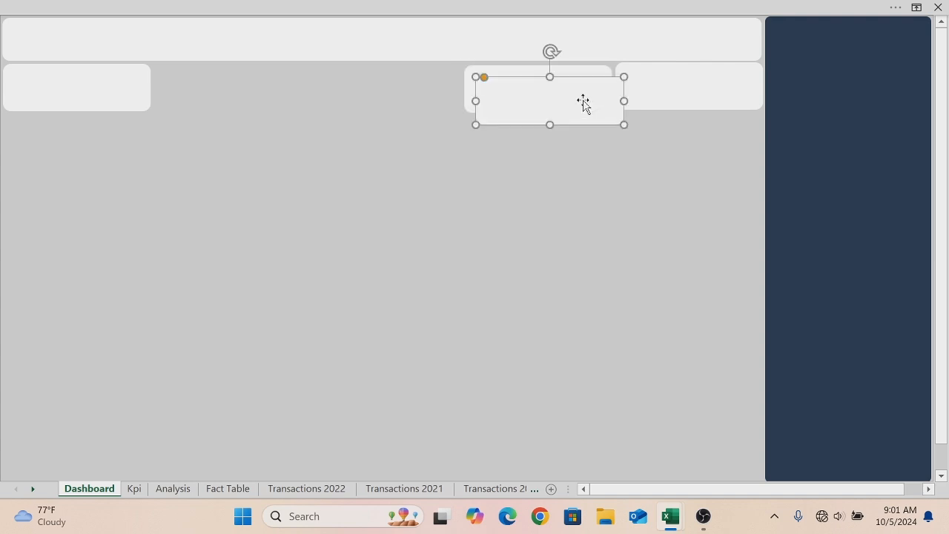
click(487, 111)
drag(484, 123, 326, 113)
key(ctrl+d)
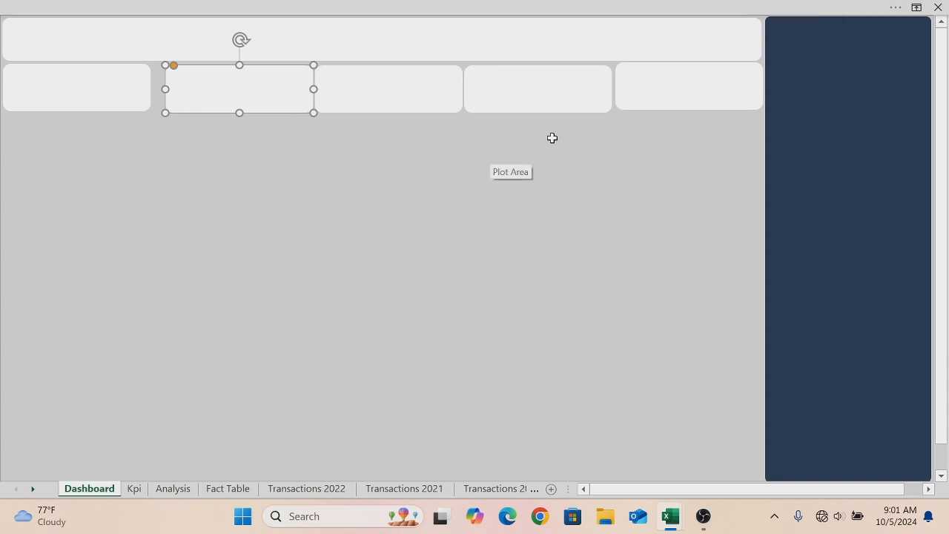
- Select all five cards, align them to the top and distribute them horizontally
click(105, 92)
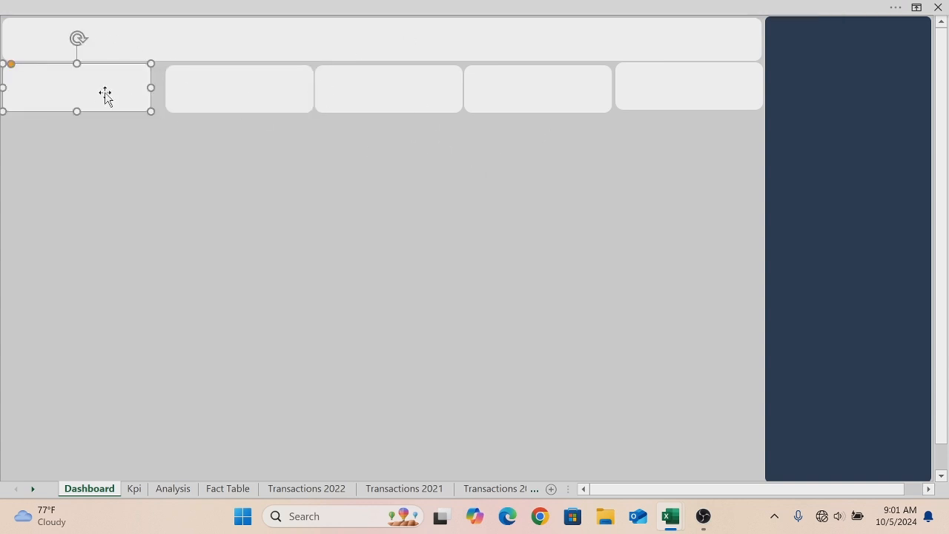
ctrl+click(186, 95)
ctrl+click(372, 96)
ctrl+click(510, 102)
ctrl+click(621, 92)
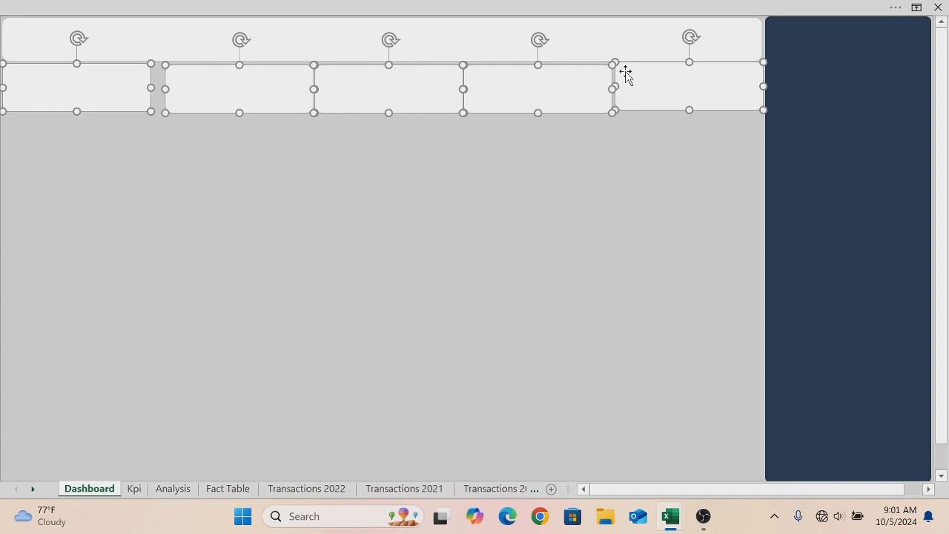
click(622, 10)
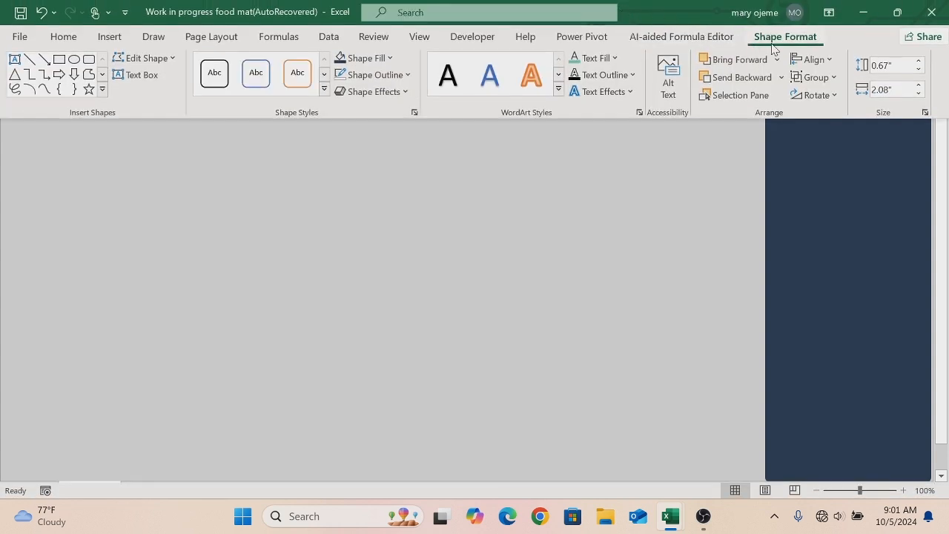
click(830, 60)
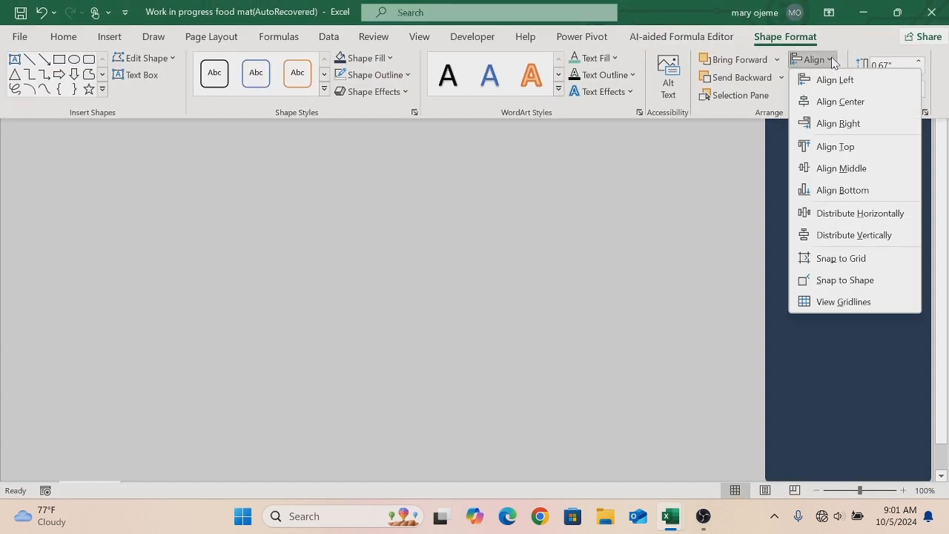
click(822, 146)
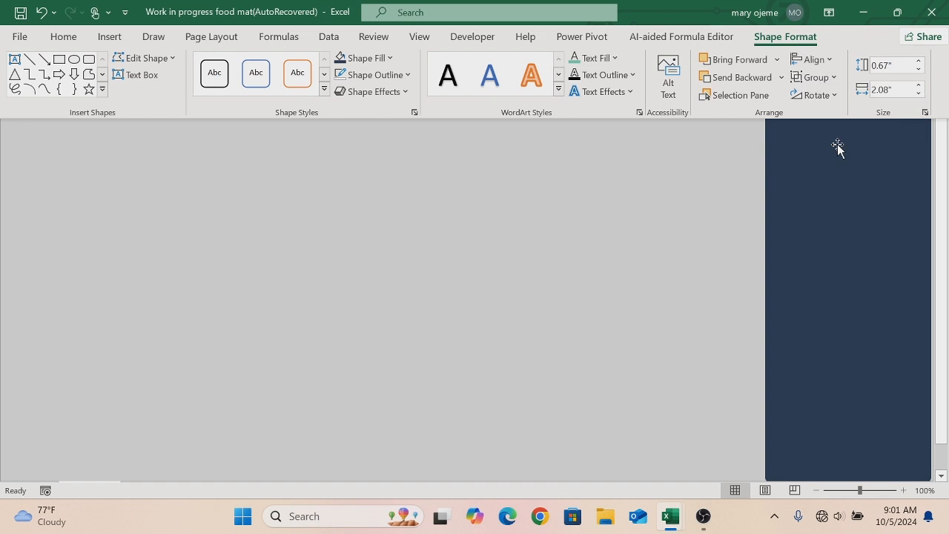
click(816, 59)
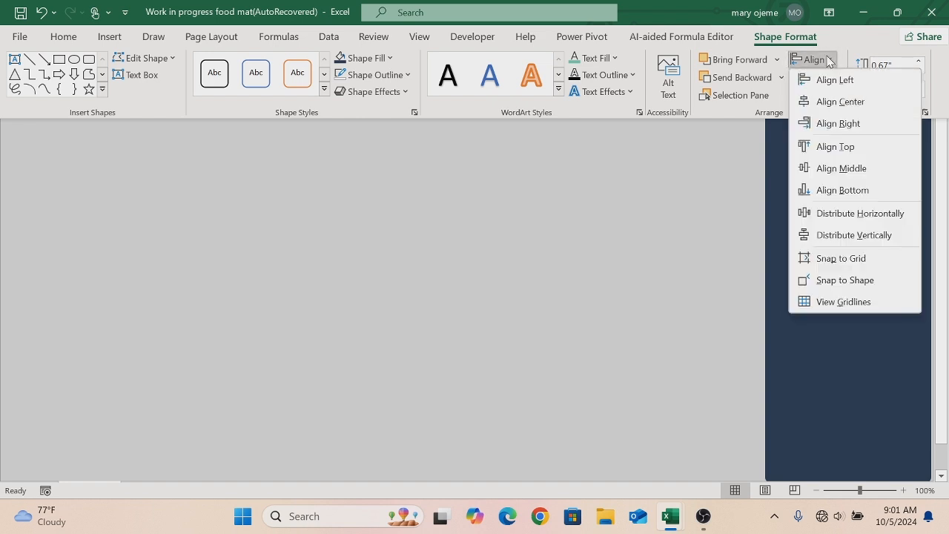
click(836, 212)
key(ctrl+shift+F1)
click(603, 226)
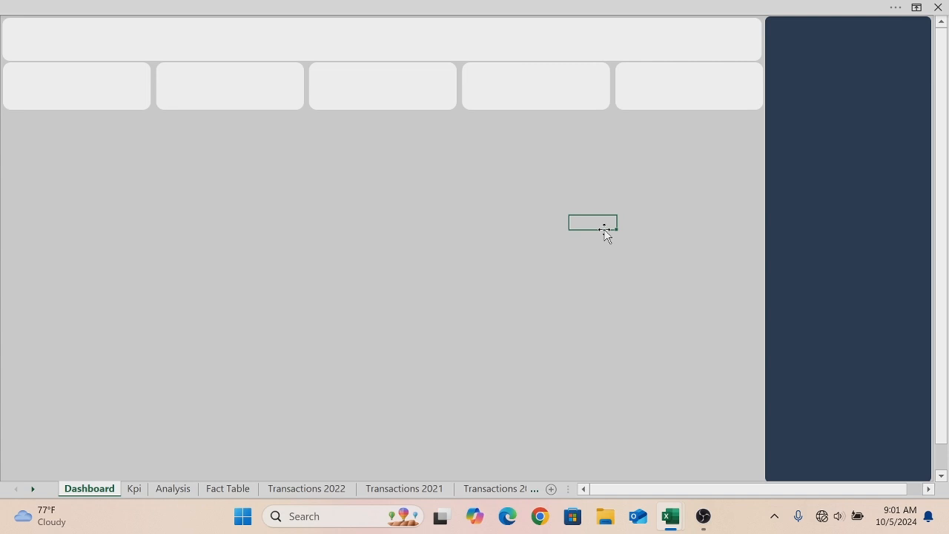
- Duplicate the header banner and place the copy directly beneath the row of cards
click(499, 46)
key(ctrl+d)
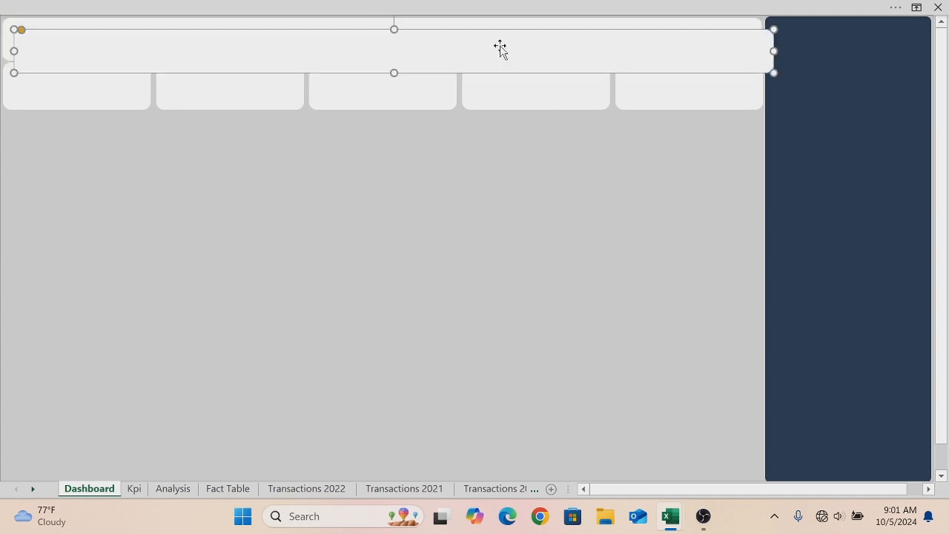
drag(500, 46, 487, 131)
key(Up)
key(Up)
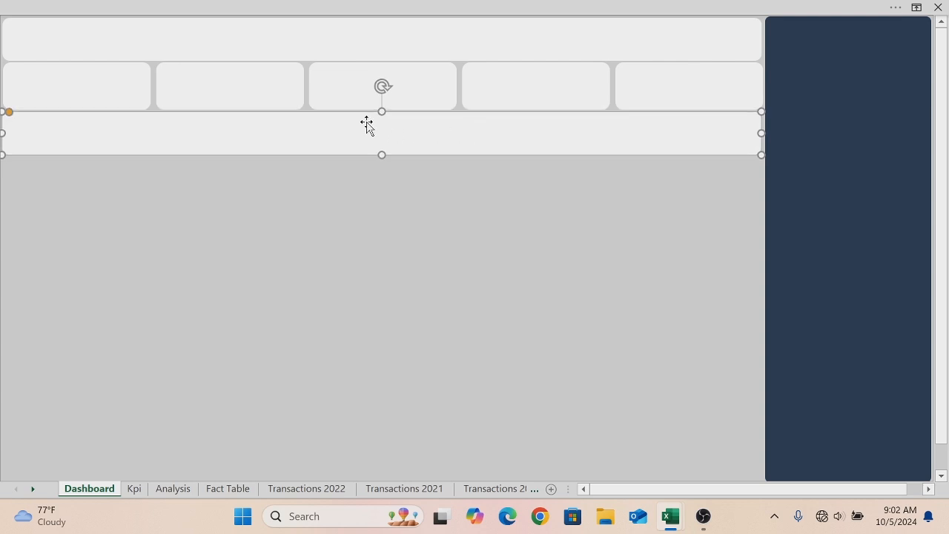
- Give the banner copy a gradient fill and set its first gradient stop colour to #B56576
right_click(484, 144)
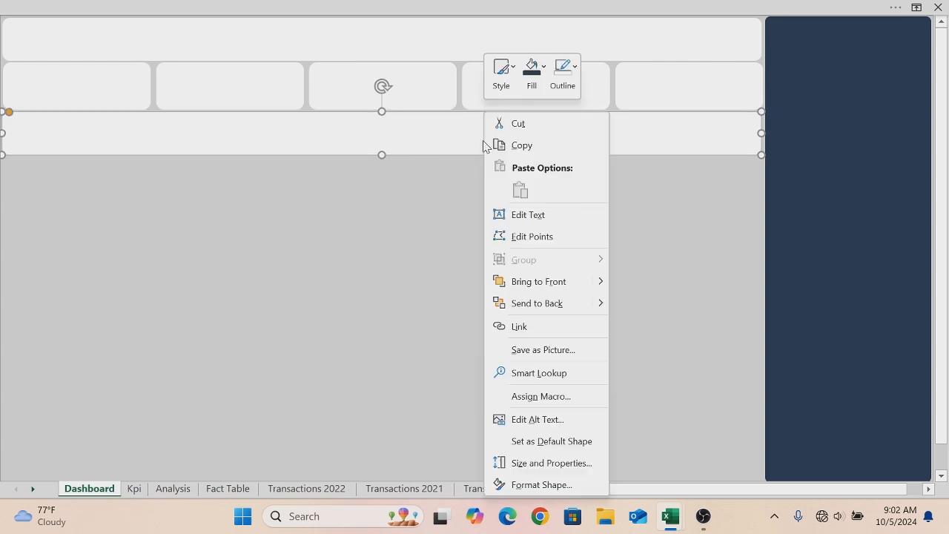
click(563, 486)
click(753, 171)
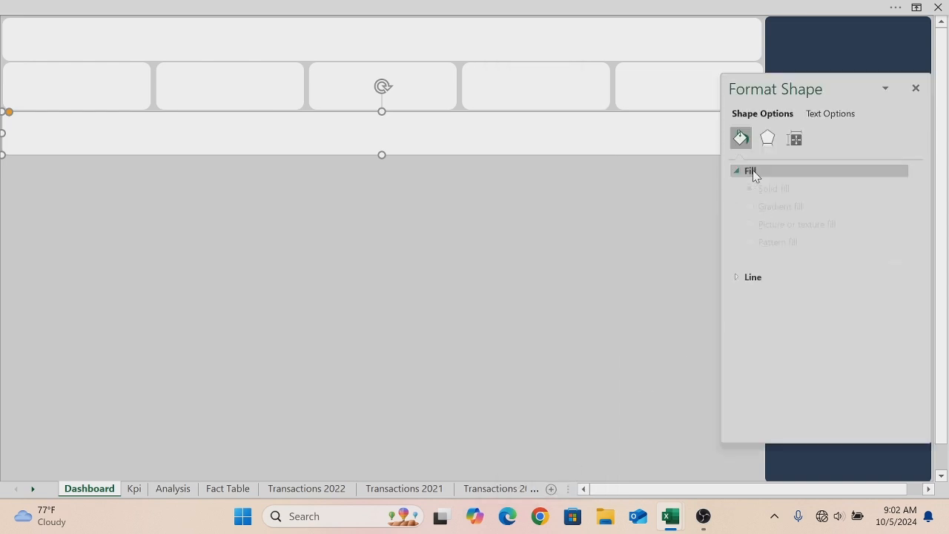
click(751, 230)
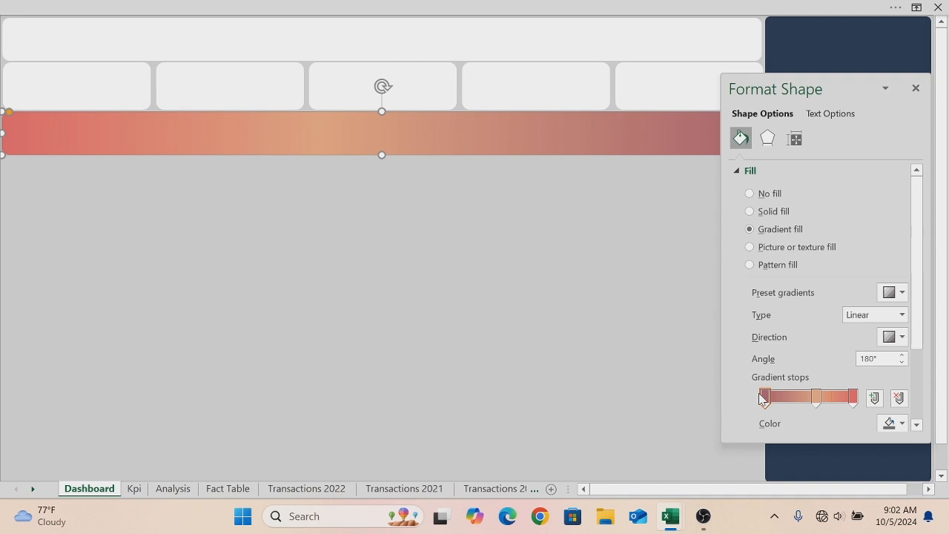
click(901, 425)
click(877, 407)
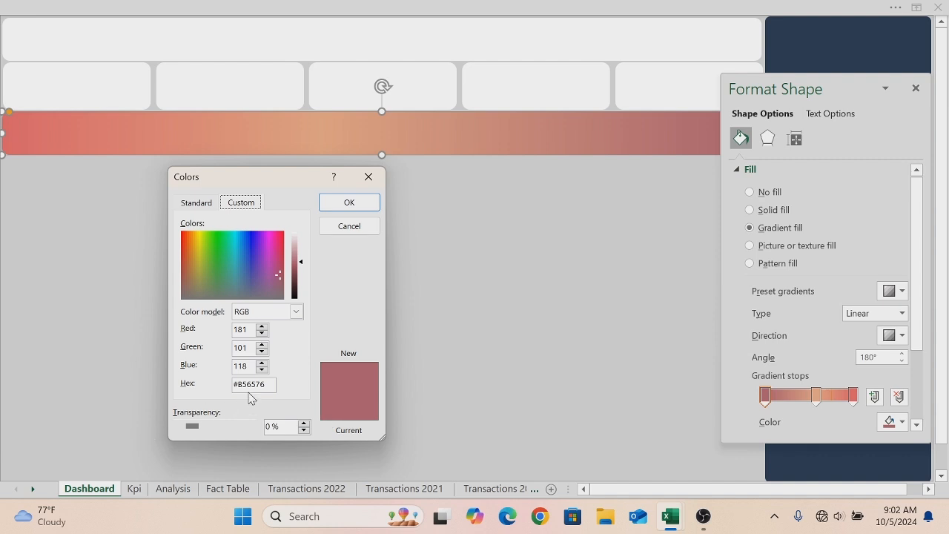
click(355, 208)
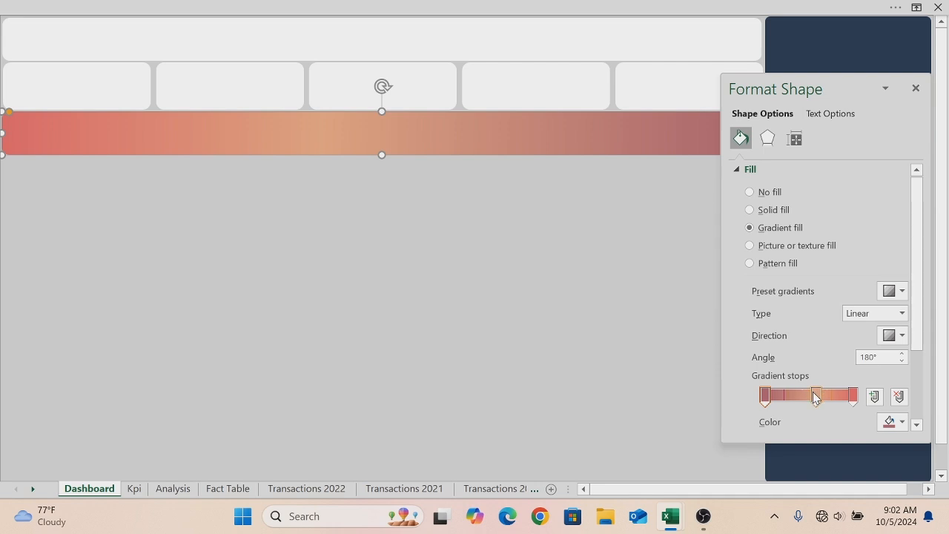
- Set the middle gradient stop to #EAAC8B and the last stop to #E5686F, then close the format pane
click(902, 422)
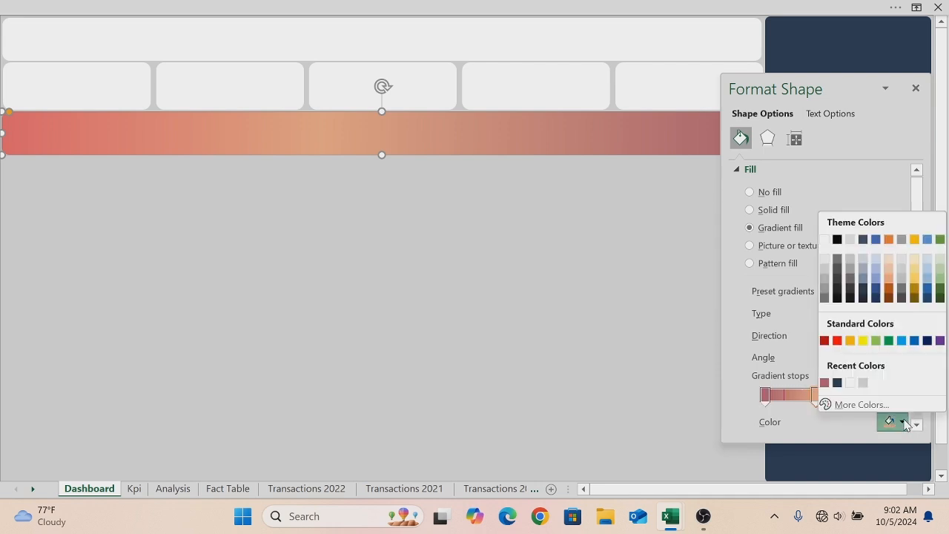
click(860, 405)
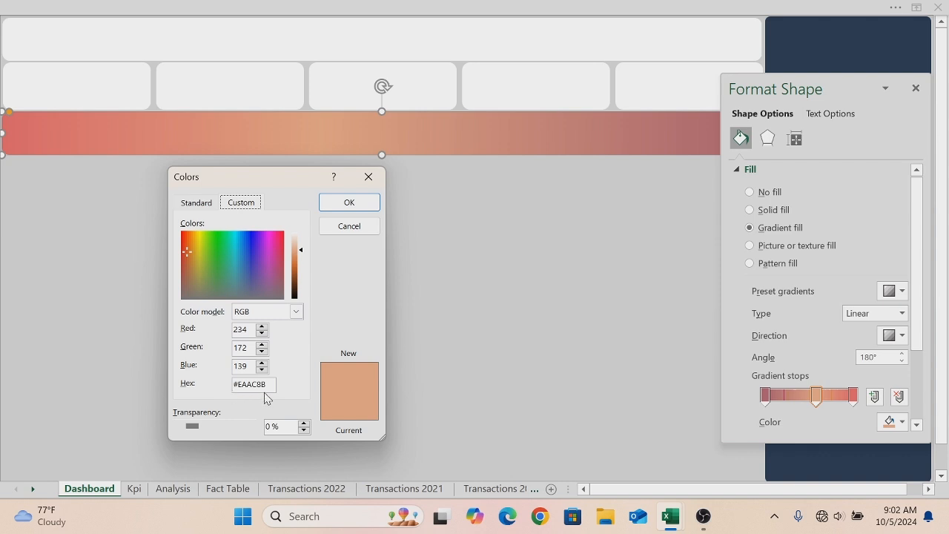
click(360, 207)
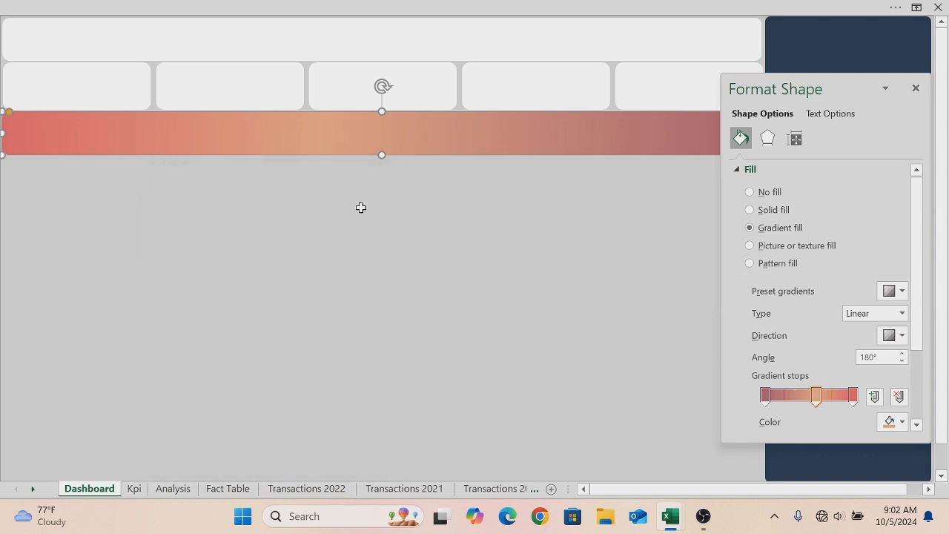
click(852, 399)
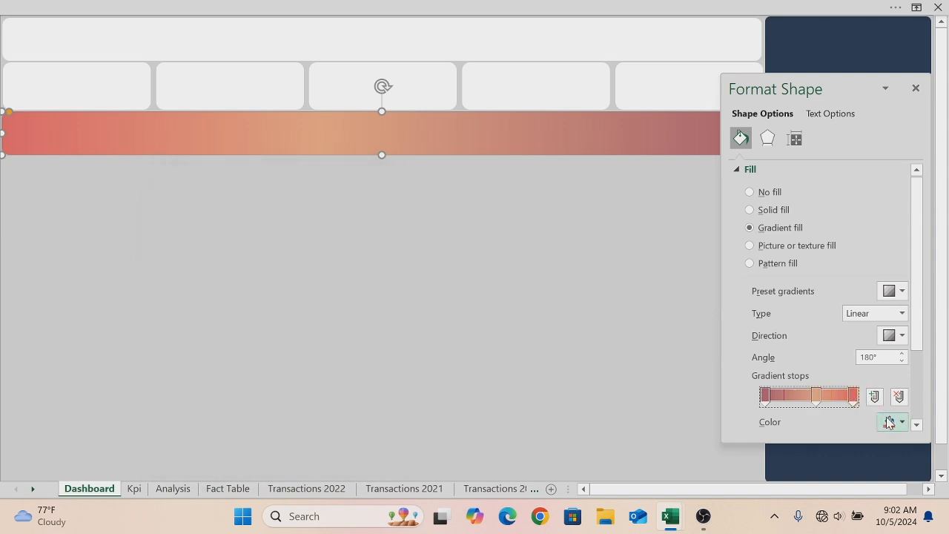
click(904, 424)
click(877, 404)
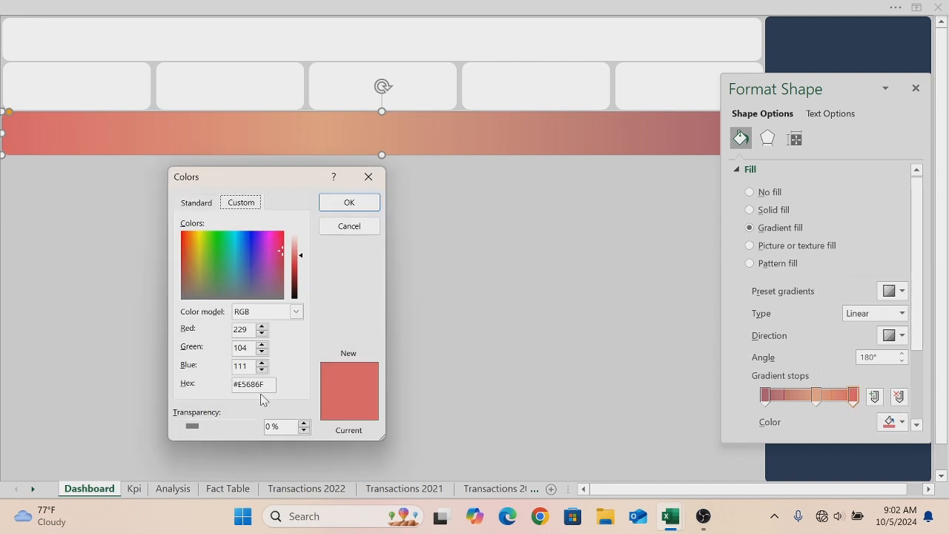
click(358, 207)
click(430, 207)
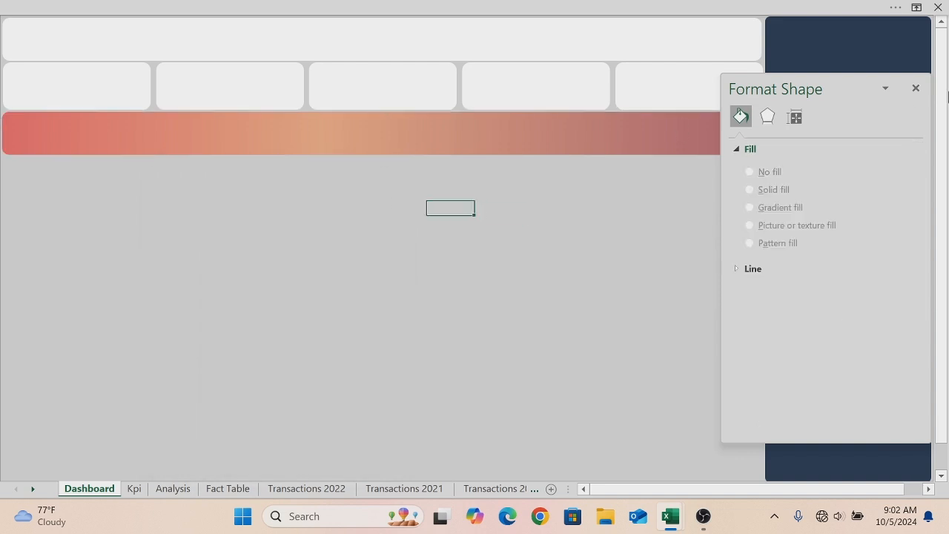
click(915, 88)
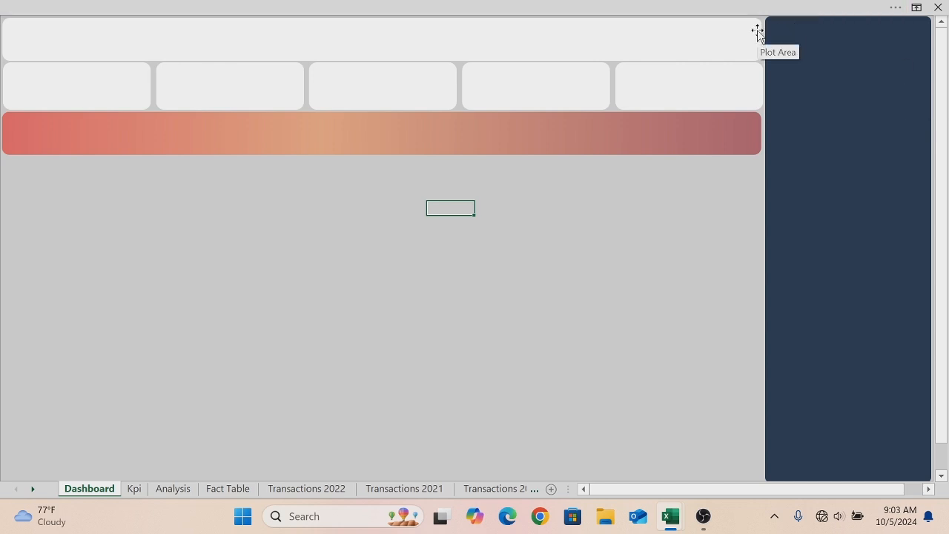
- Duplicate the header banner and resize the copy into a tall panel at the sheet's left edge
click(652, 47)
key(ctrl+d)
drag(653, 48, 631, 248)
drag(755, 248, 206, 284)
drag(104, 270, 102, 370)
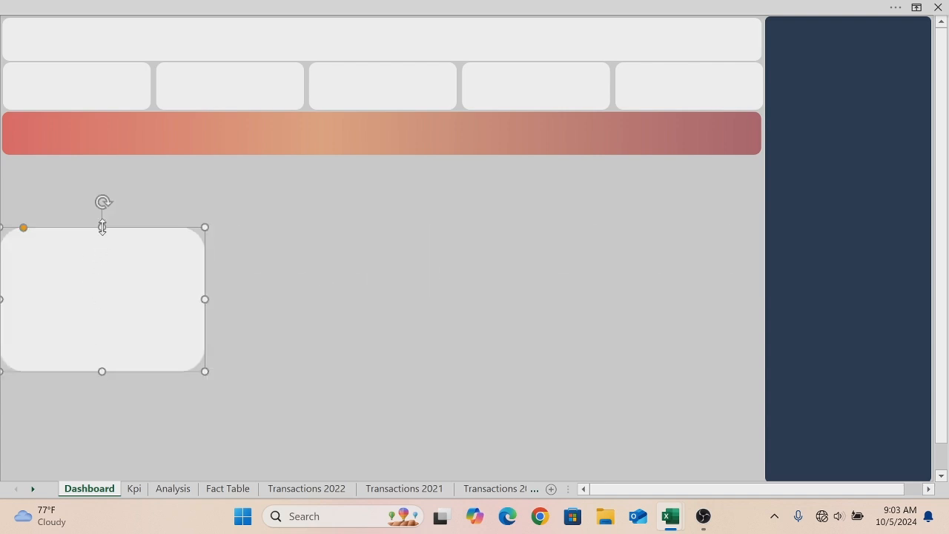
- Square the panel's corners, position it just beneath the gradient bar, and widen it slightly
drag(22, 229, 8, 160)
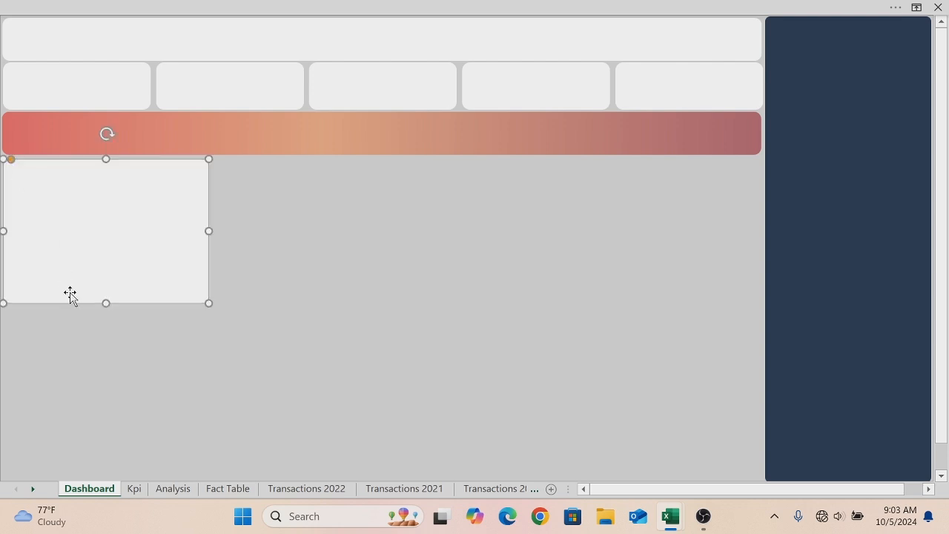
drag(209, 231, 230, 231)
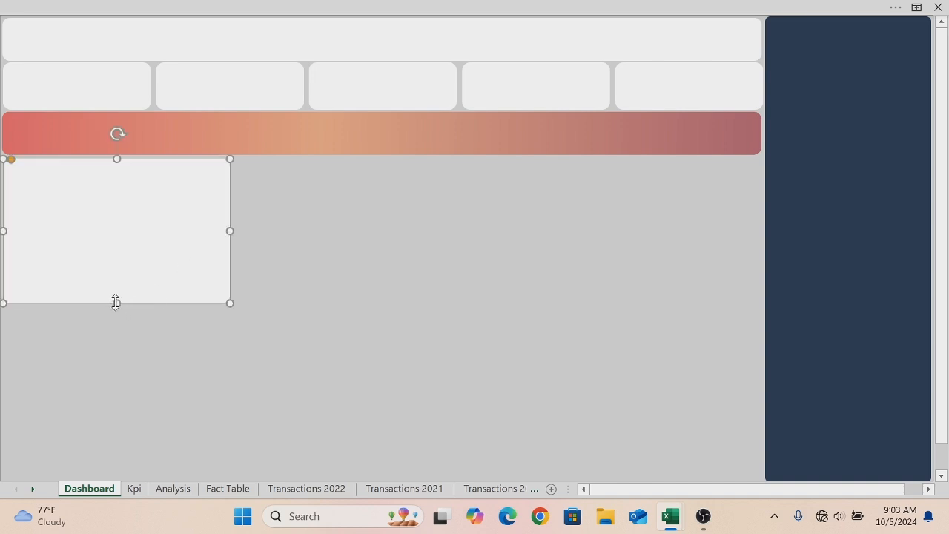
drag(113, 302, 113, 302)
key(Up)
key(Up)
key(Up)
key(Up)
key(Up)
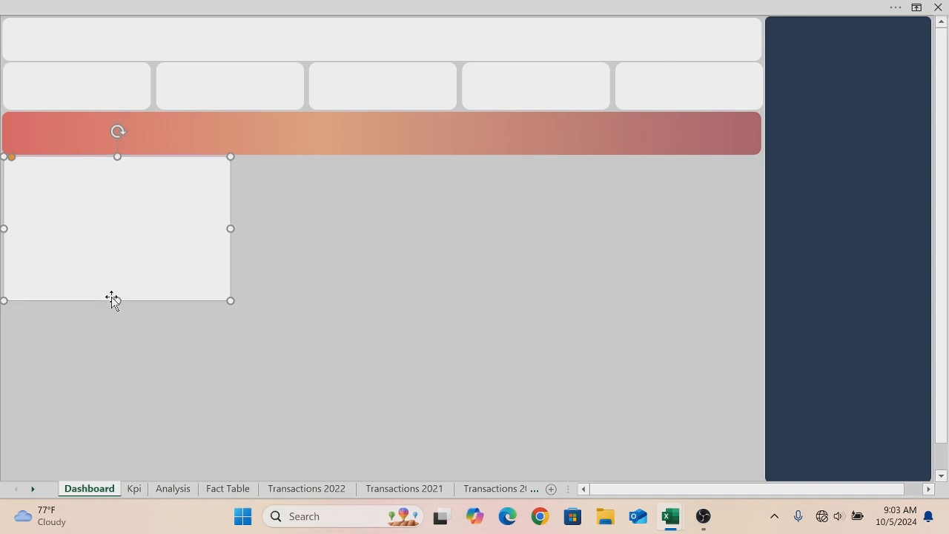
key(Down)
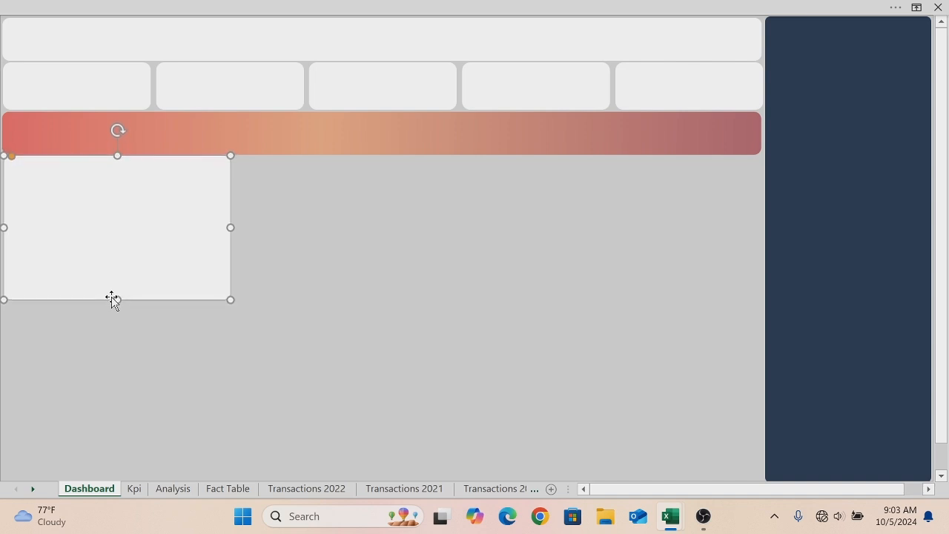
- Duplicate the panel and resize the copy into a shorter panel directly below it
key(ctrl+d)
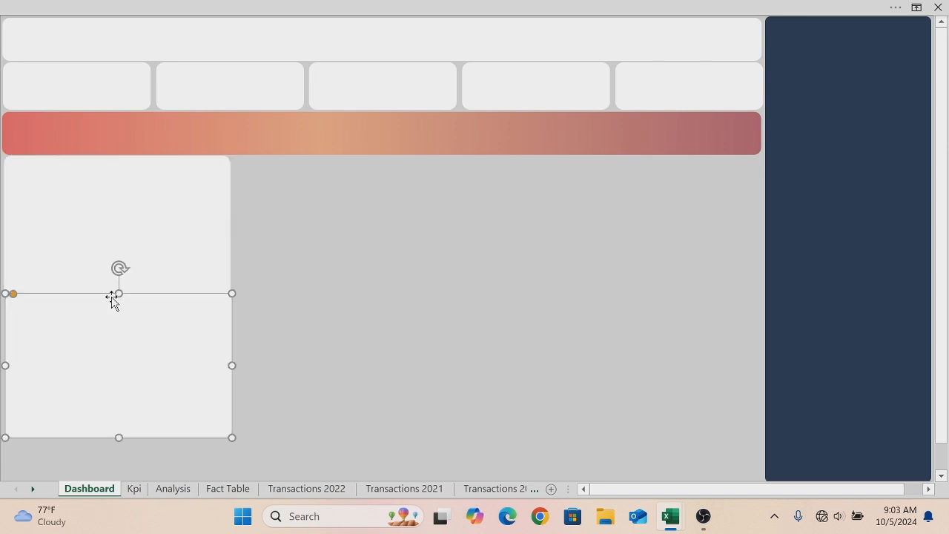
drag(117, 435, 109, 369)
drag(116, 328, 114, 340)
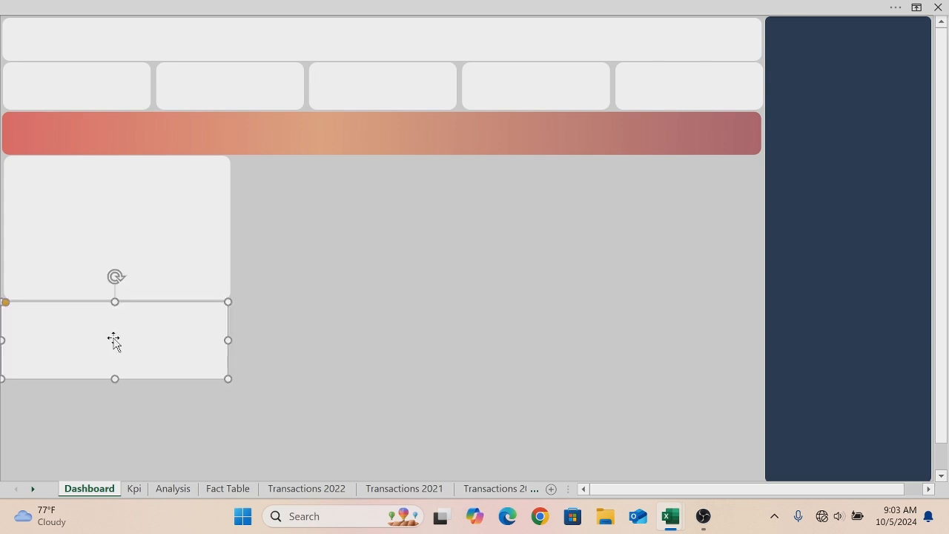
click(101, 283)
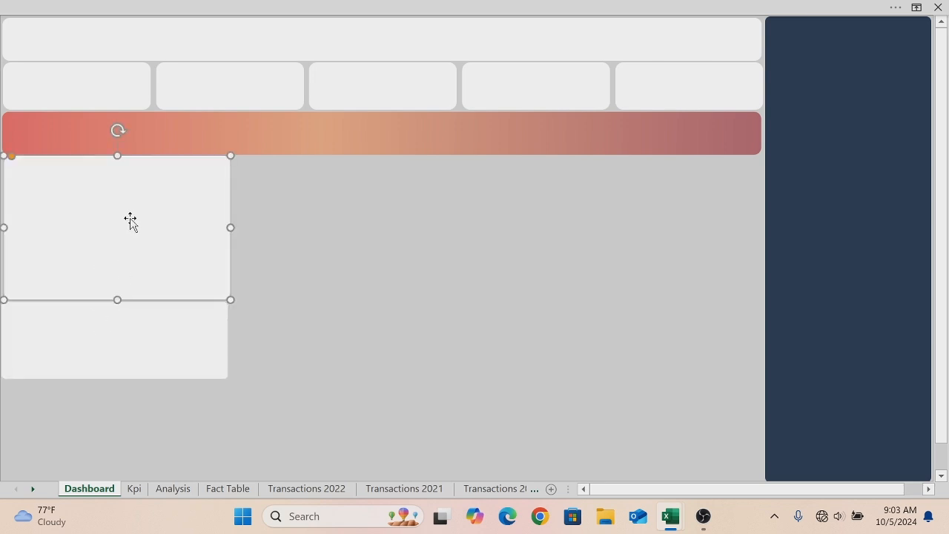
- Shorten the header banner slightly and nudge the row of five KPI boxes up against it
click(222, 36)
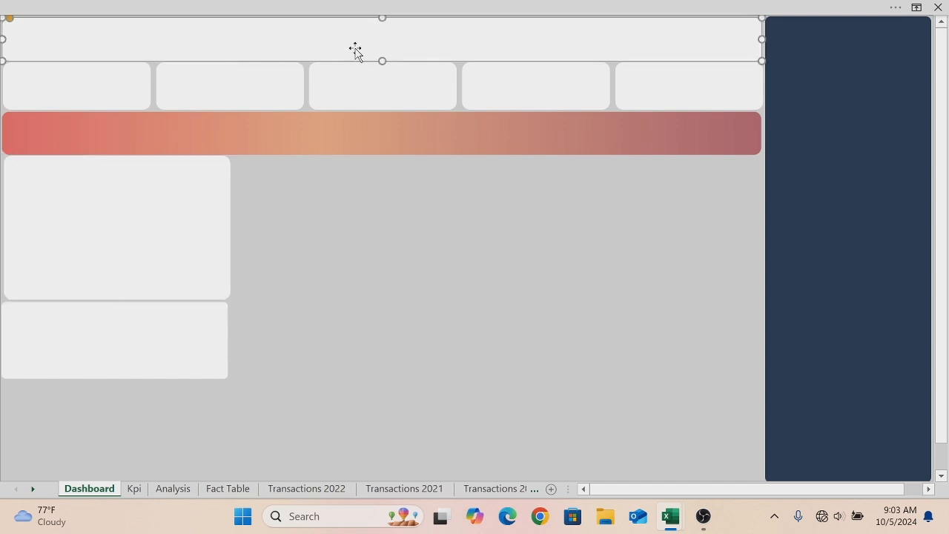
drag(383, 60, 383, 55)
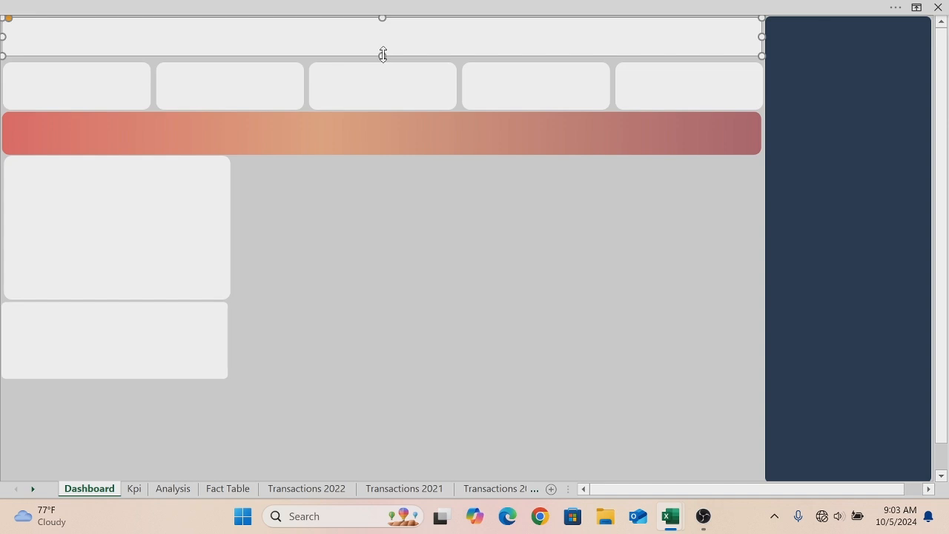
click(139, 80)
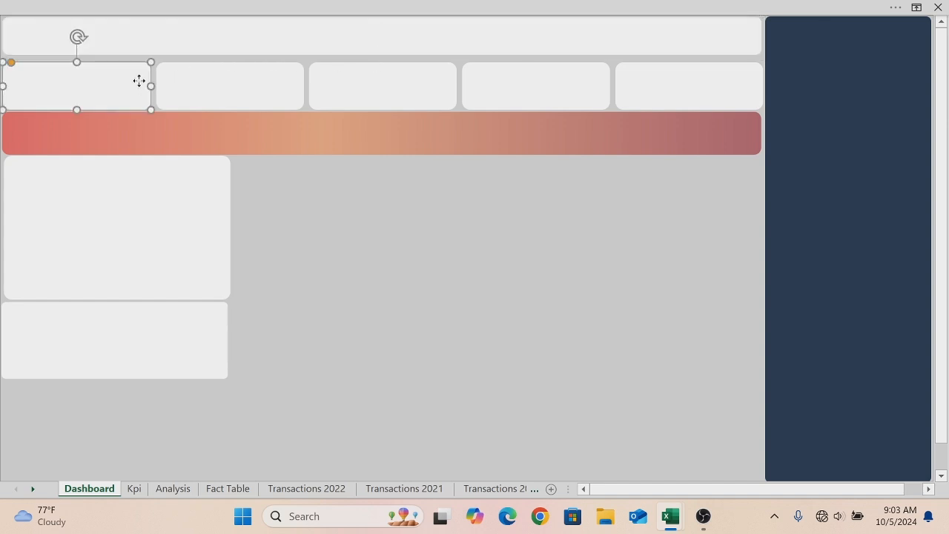
shift+click(250, 80)
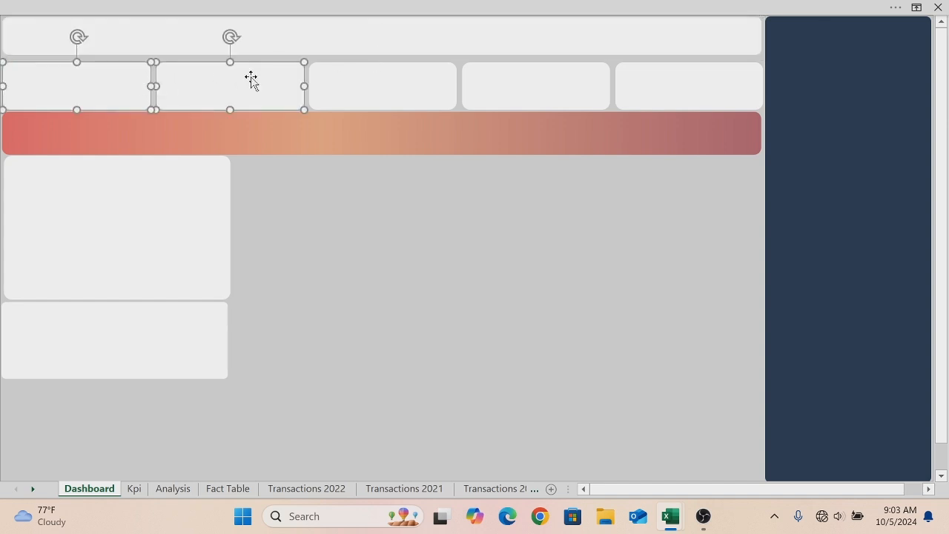
shift+click(354, 83)
shift+click(488, 88)
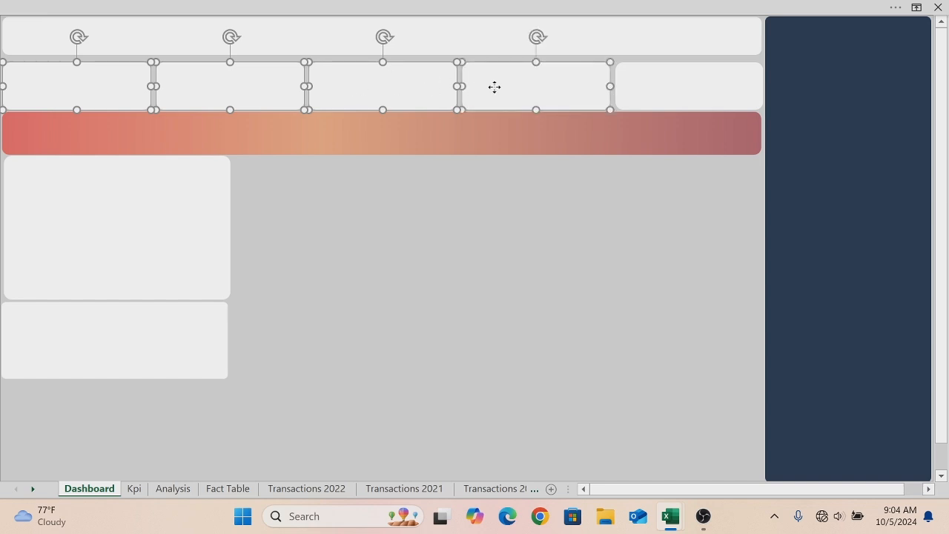
shift+click(635, 92)
key(Up)
key(Up)
key(Up)
key(Up)
key(Up)
key(Up)
key(Up)
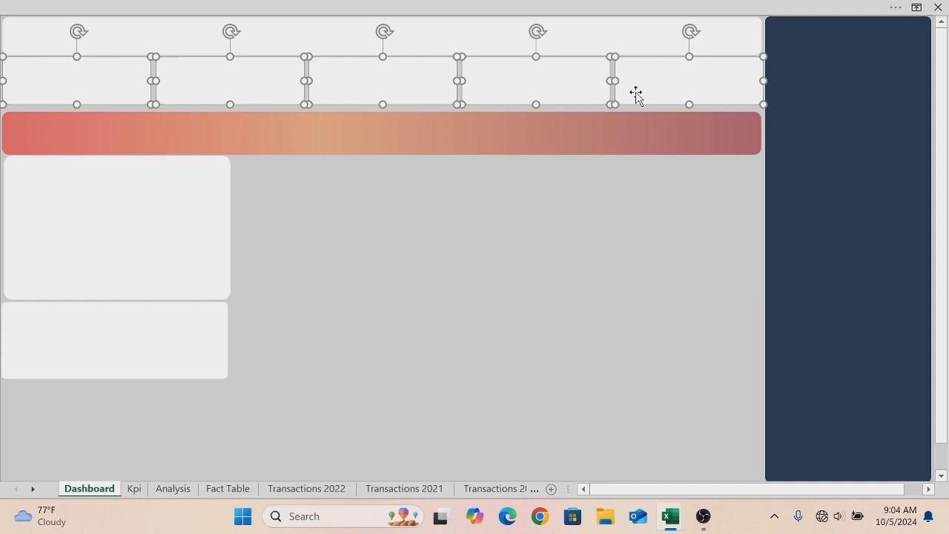
- Reduce the gradient bar's height and nudge it up just beneath the KPI boxes
click(600, 124)
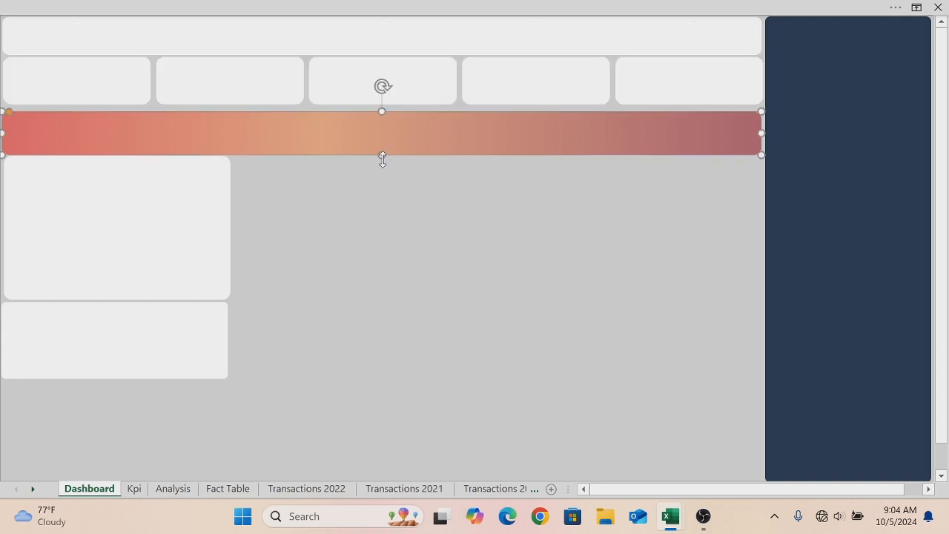
drag(382, 154, 381, 148)
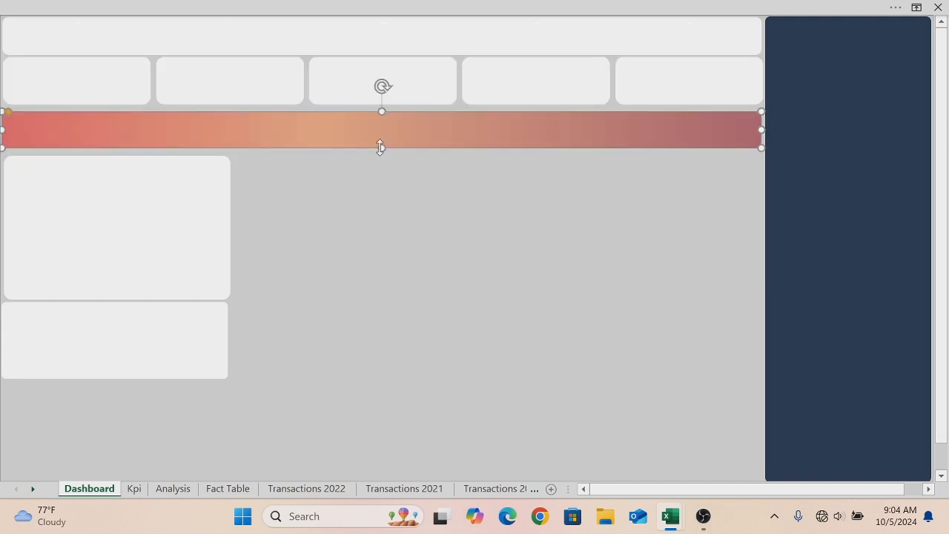
key(Up)
key(Up)
key(Up)
key(Up)
key(Up)
key(Up)
key(Up)
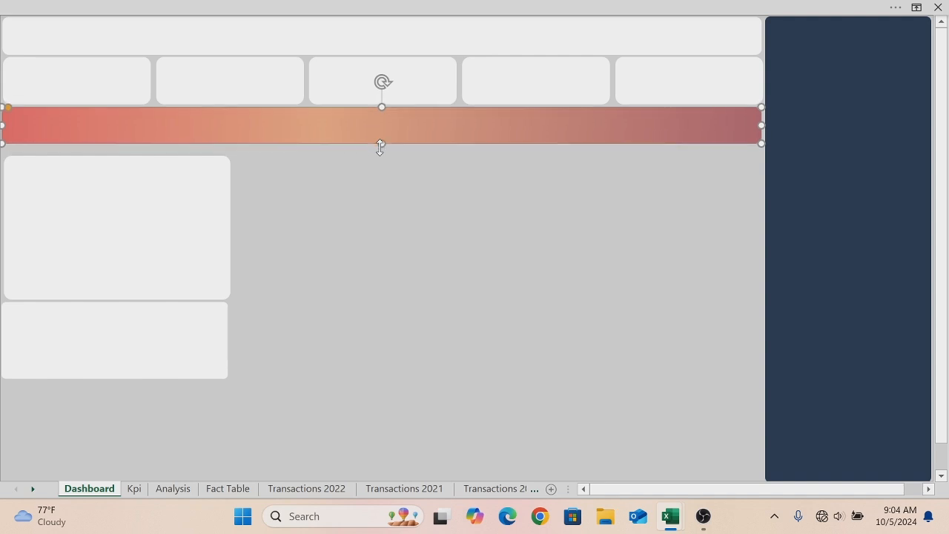
- Nudge the tall left panel up so it sits directly beneath the gradient bar
click(214, 212)
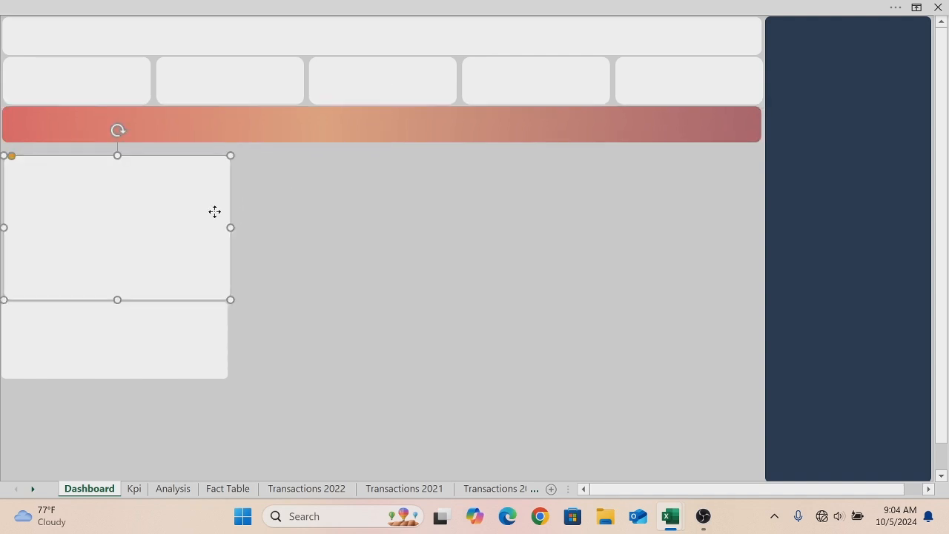
key(Up)
key(Up)
key(Up)
key(Up)
key(Up)
key(Up)
key(Up)
key(Up)
key(Up)
key(Up)
key(Up)
key(Up)
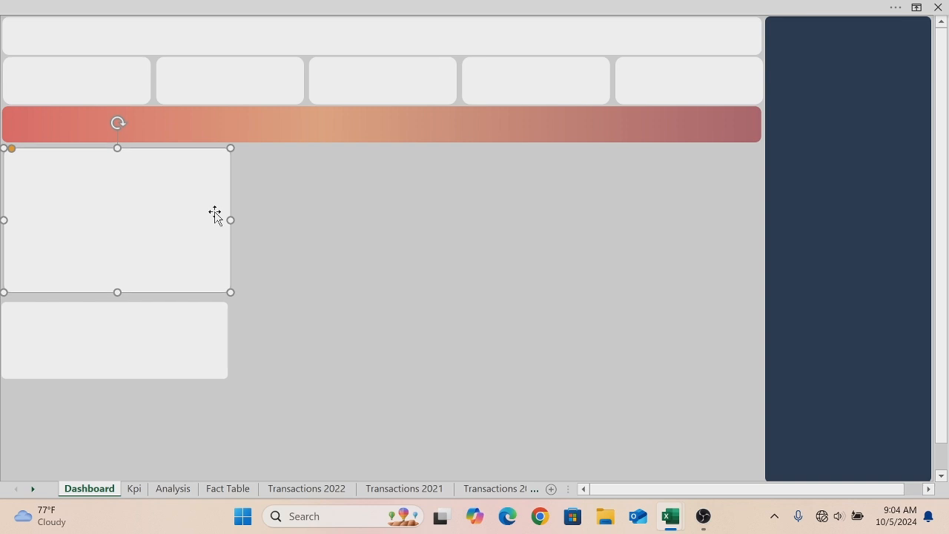
key(Up)
key(Up)
key(Up)
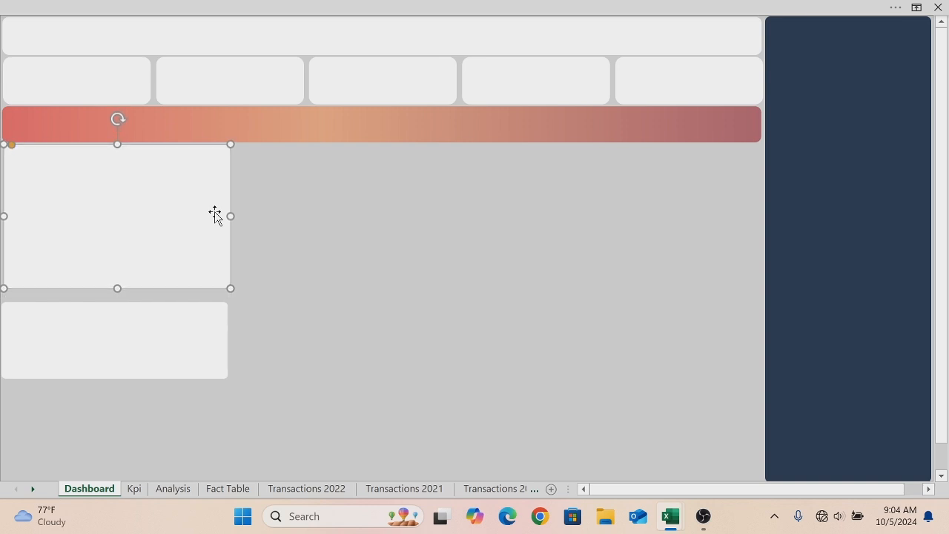
- Move the shorter left panel up and realign it directly below the tall panel
click(154, 313)
key(Up)
key(Up)
key(Up)
key(Up)
key(Up)
key(Up)
key(Up)
key(Up)
key(Up)
key(Up)
key(Up)
key(Up)
key(Up)
key(Up)
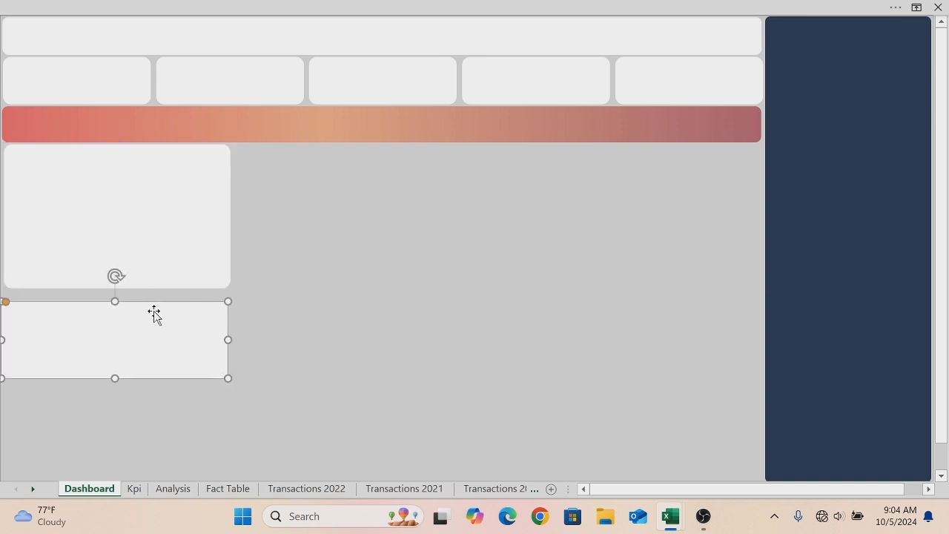
key(Up)
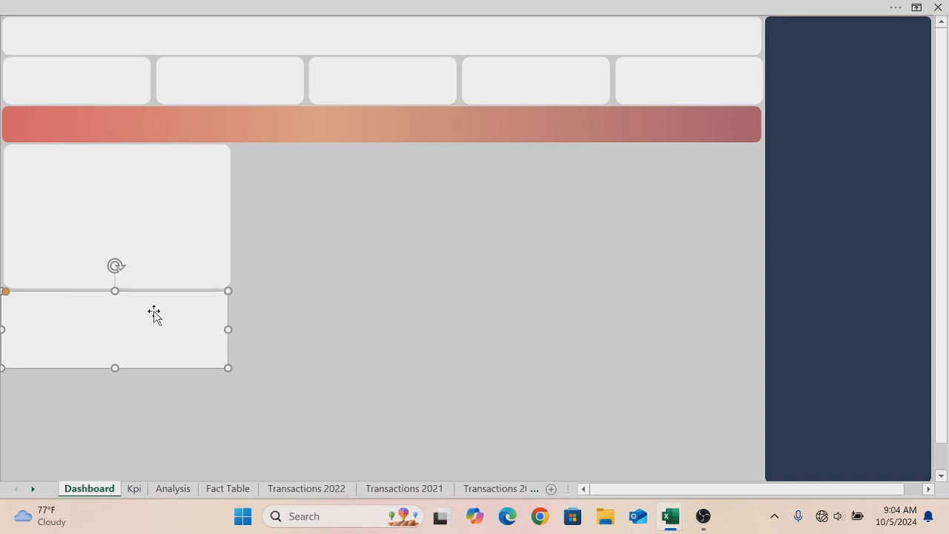
drag(154, 313, 83, 312)
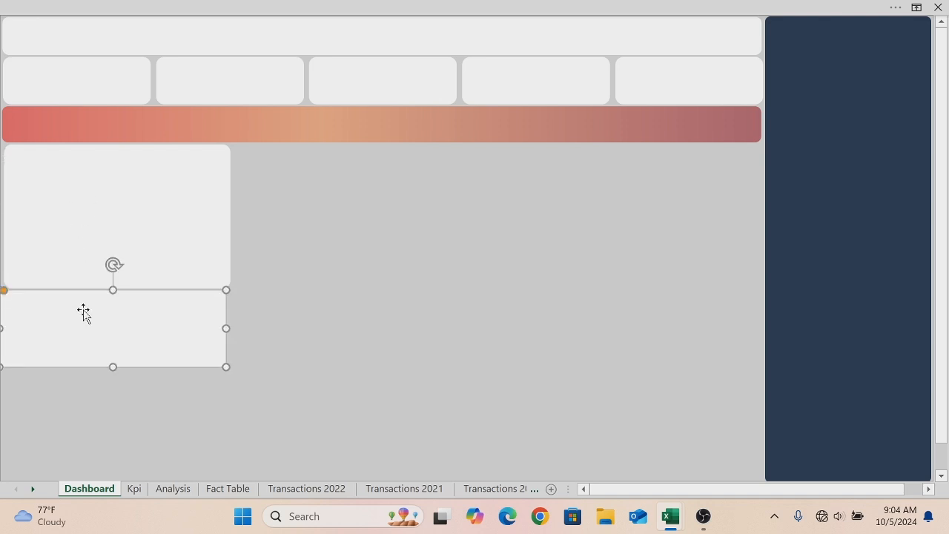
key(Right)
key(Right)
key(Right)
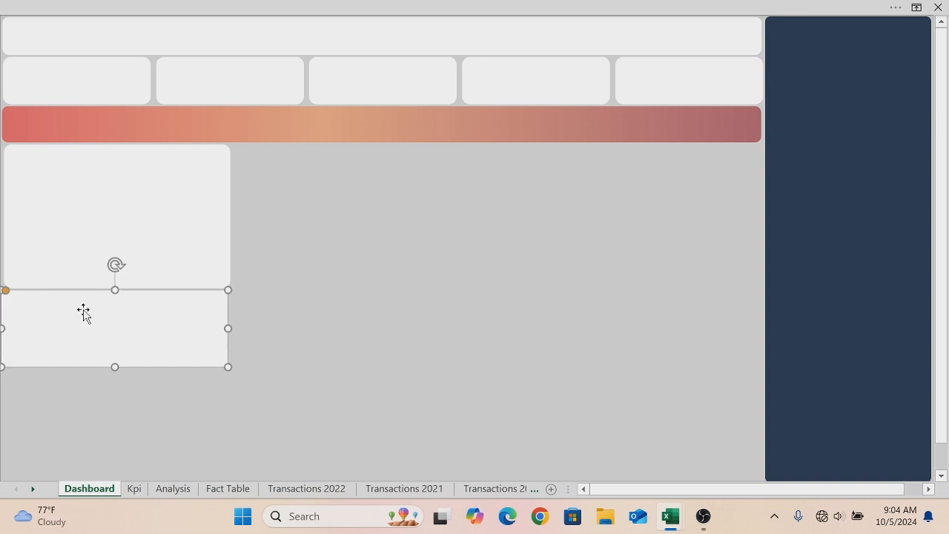
- Duplicate both left panels and place the copies side by side immediately to their right
key(ctrl+d)
drag(83, 312, 301, 298)
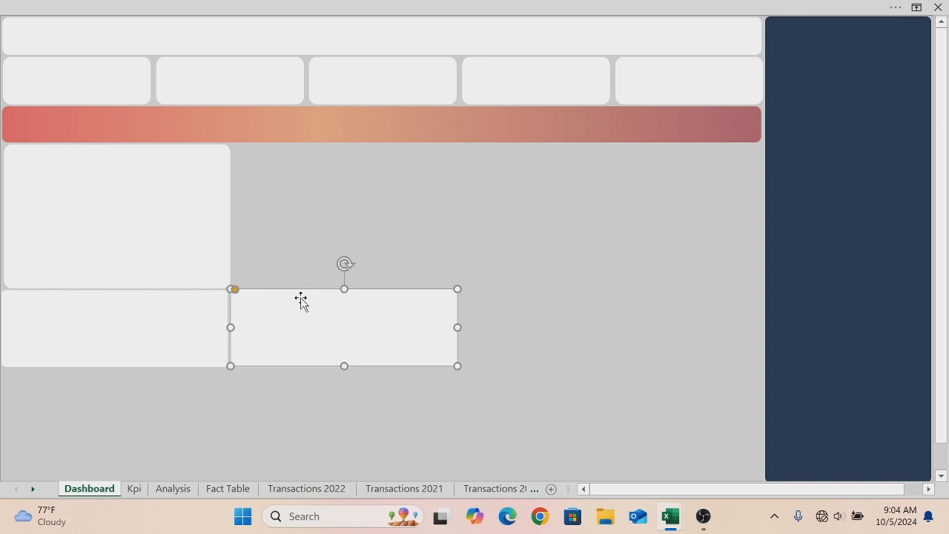
click(183, 221)
key(ctrl+d)
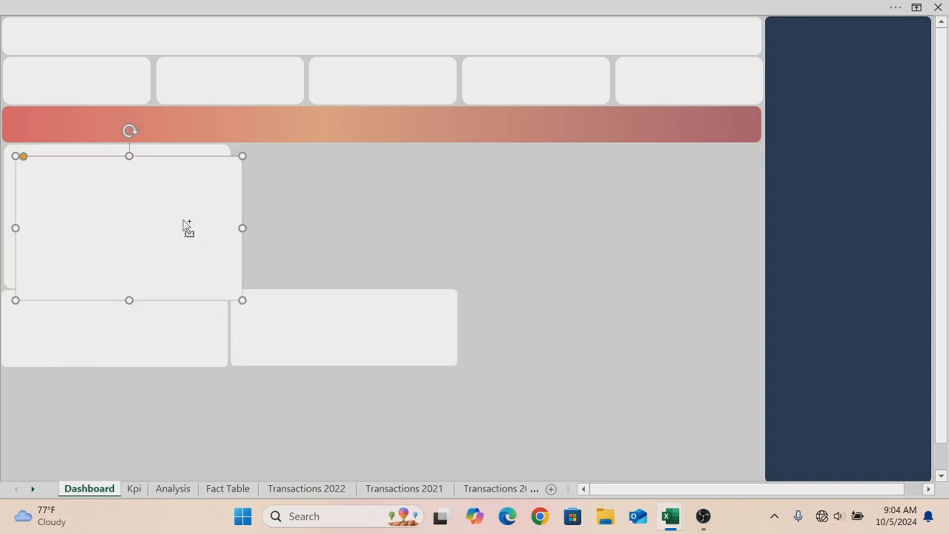
drag(183, 220, 399, 211)
key(Up)
key(Up)
key(Up)
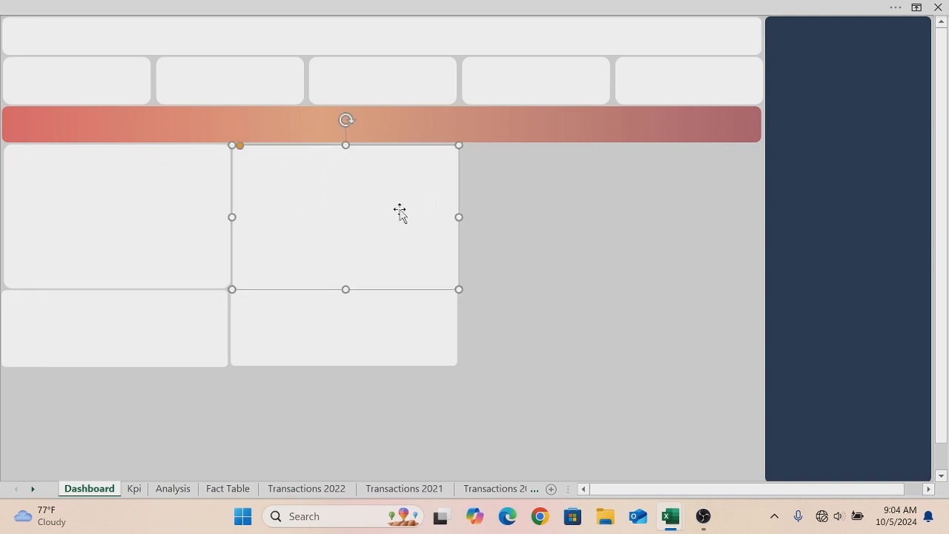
click(379, 315)
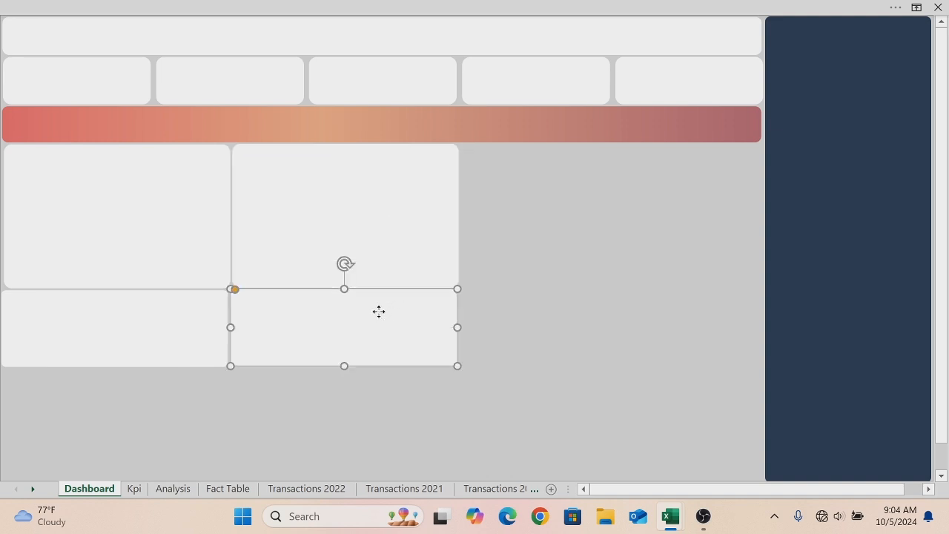
key(Down)
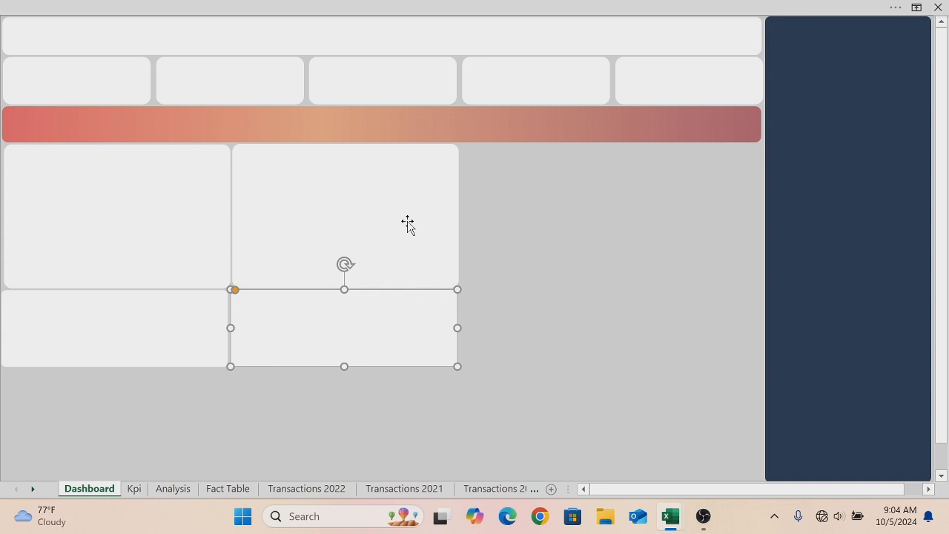
- Duplicate the second tall panel and stretch the copy to fill the space up to the dark sidebar, down to the lower panels' bottom
click(367, 200)
key(ctrl+d)
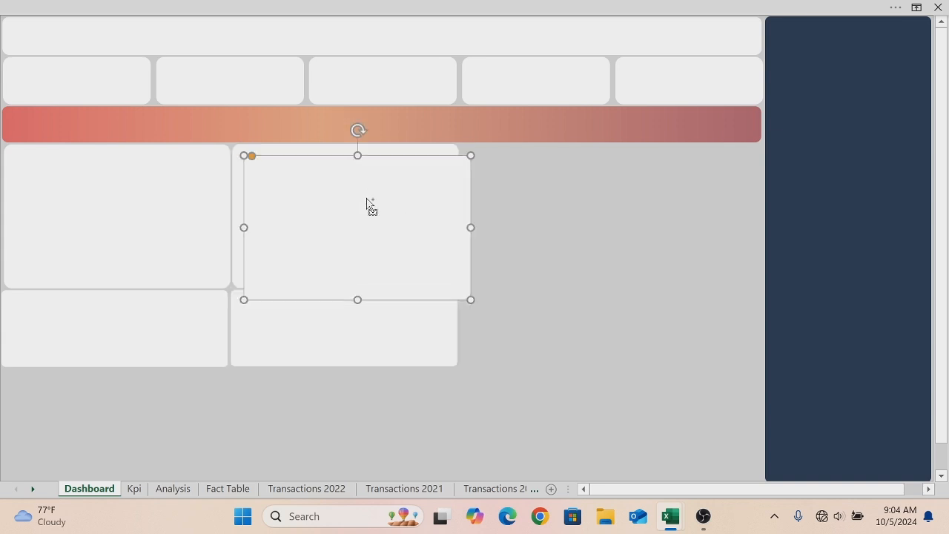
drag(367, 200, 600, 202)
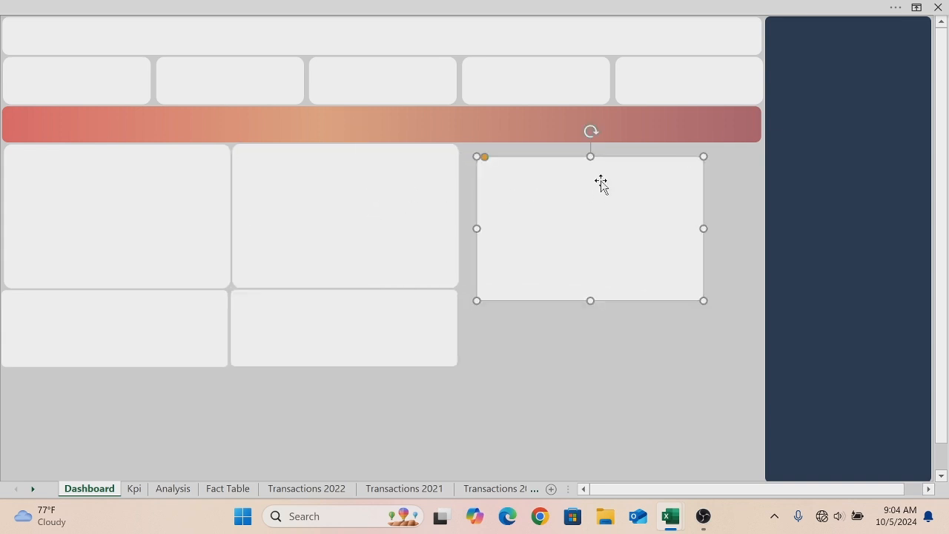
drag(591, 155, 590, 144)
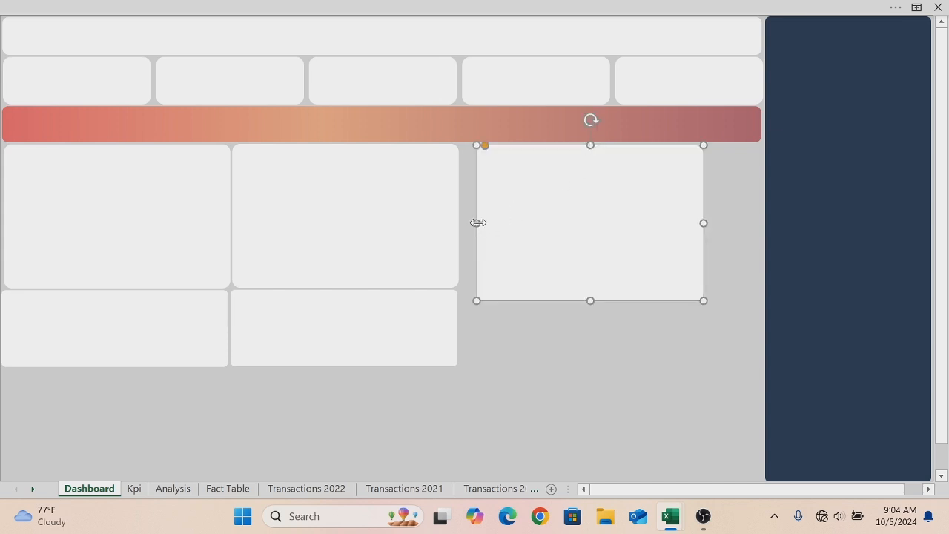
drag(477, 222, 460, 222)
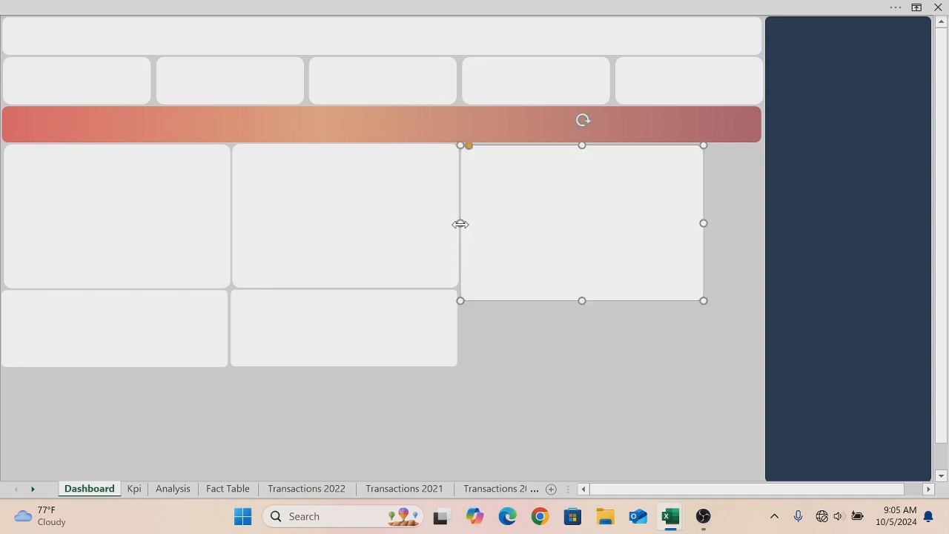
drag(703, 222, 760, 210)
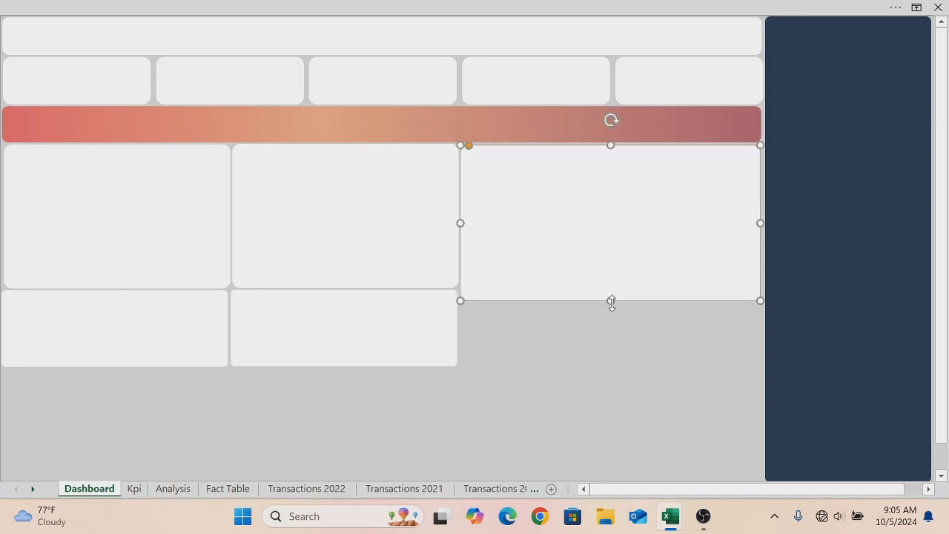
drag(612, 301, 615, 369)
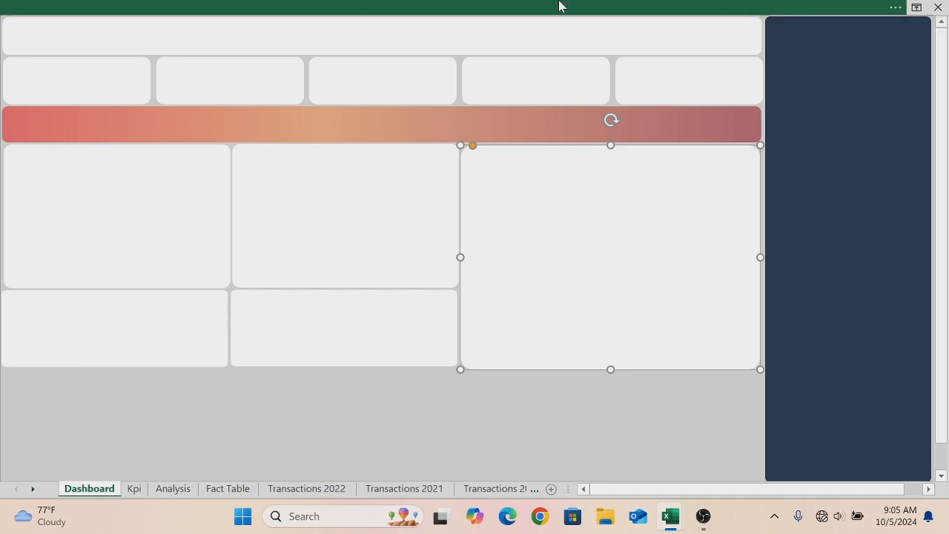
- Copy the first tall panel into a wide panel along the bottom-left, below the shorter panels, about half the dashboard's width
click(177, 204)
drag(180, 209, 226, 391)
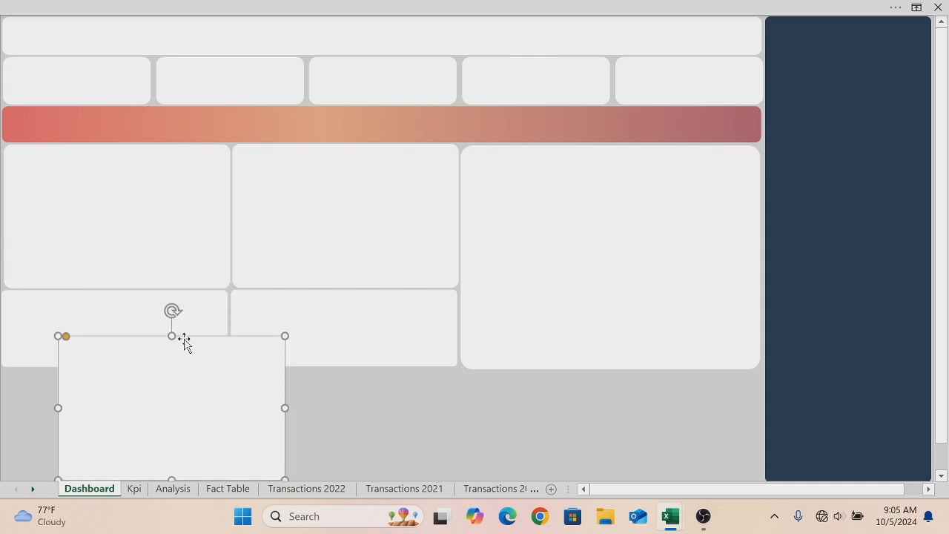
drag(170, 335, 158, 369)
drag(57, 424, 4, 423)
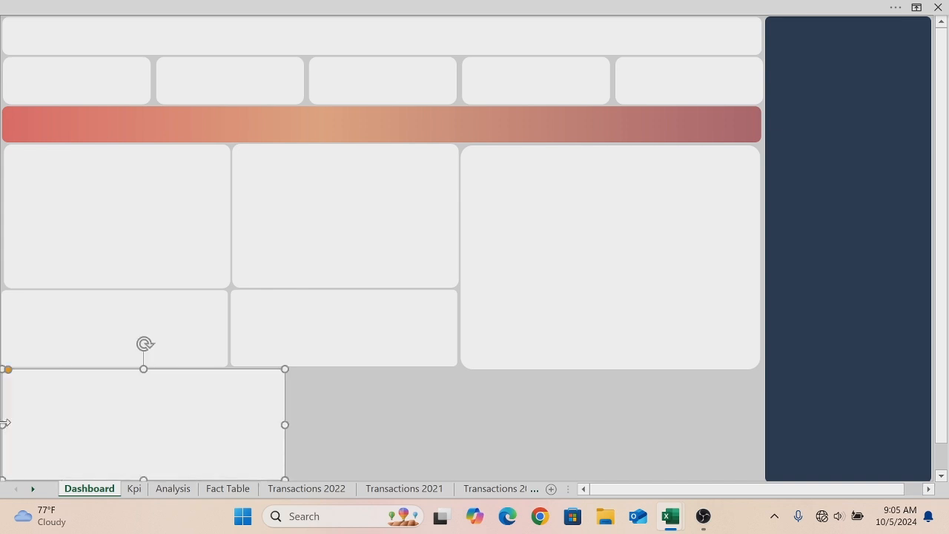
drag(285, 425, 387, 422)
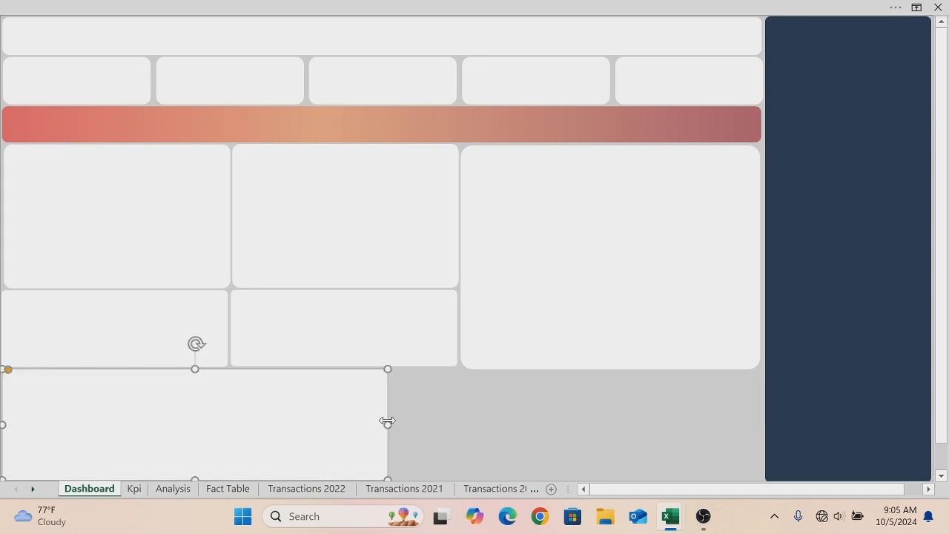
- Trim the large right panel's bottom edge slightly to line up with the shorter panels
click(624, 341)
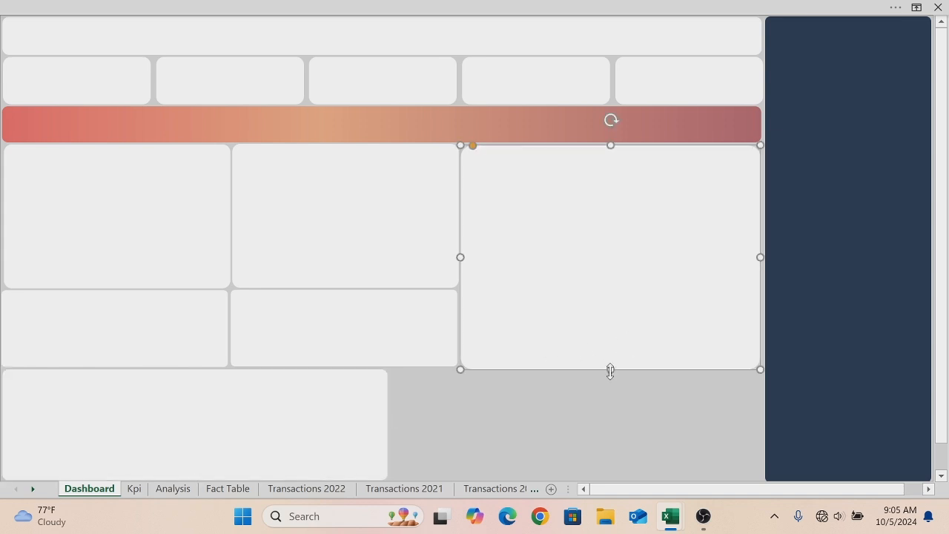
drag(609, 369, 607, 365)
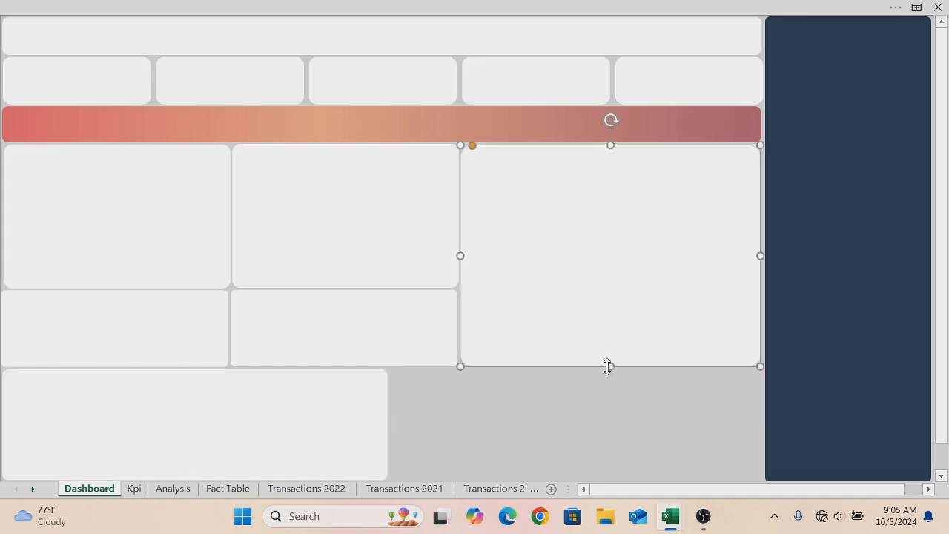
click(276, 428)
drag(276, 429, 639, 412)
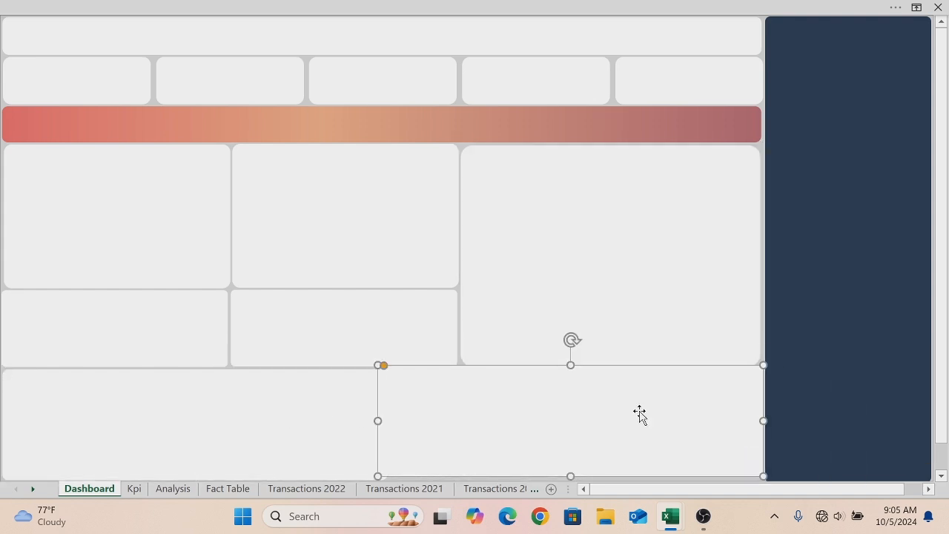
key(Delete)
- Copy the bottom-left wide panel and place the copy beside it, filling the remaining bottom-right area
click(301, 398)
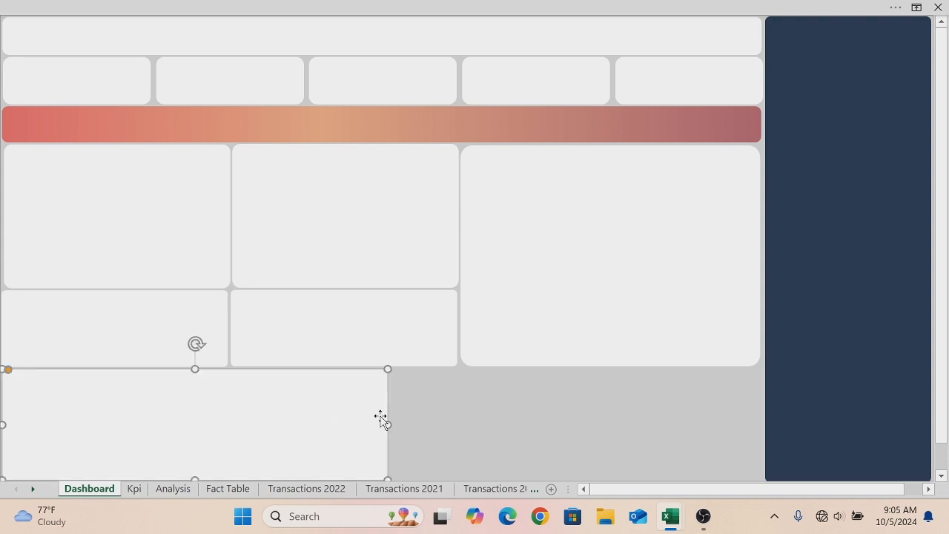
drag(389, 424, 682, 401)
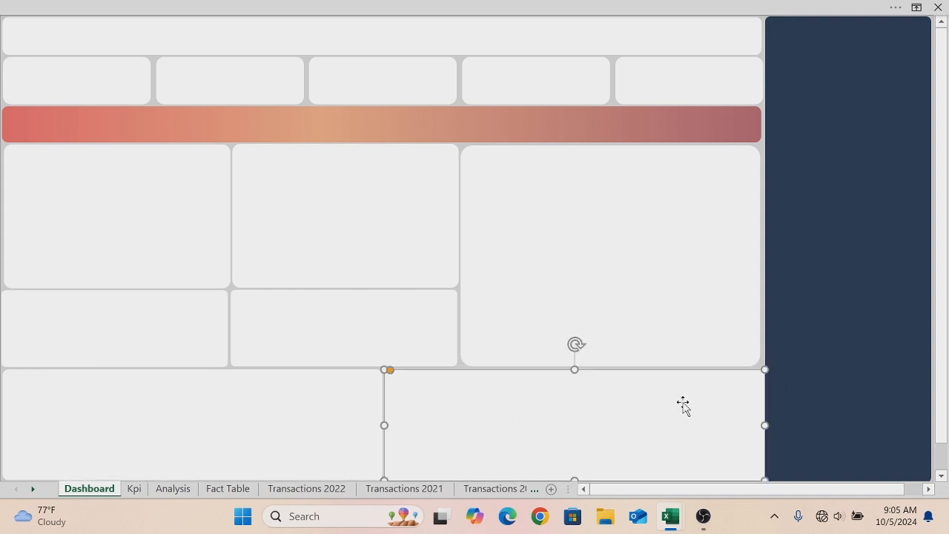
- Nudge the bottom-right panel up slightly and shift the large right panel a little to the right to tidy the gaps
key(Up)
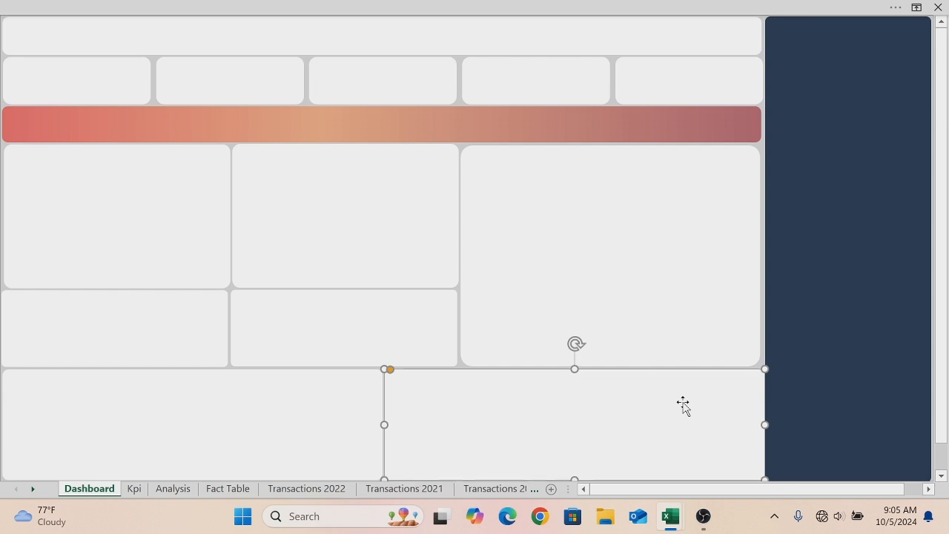
click(647, 312)
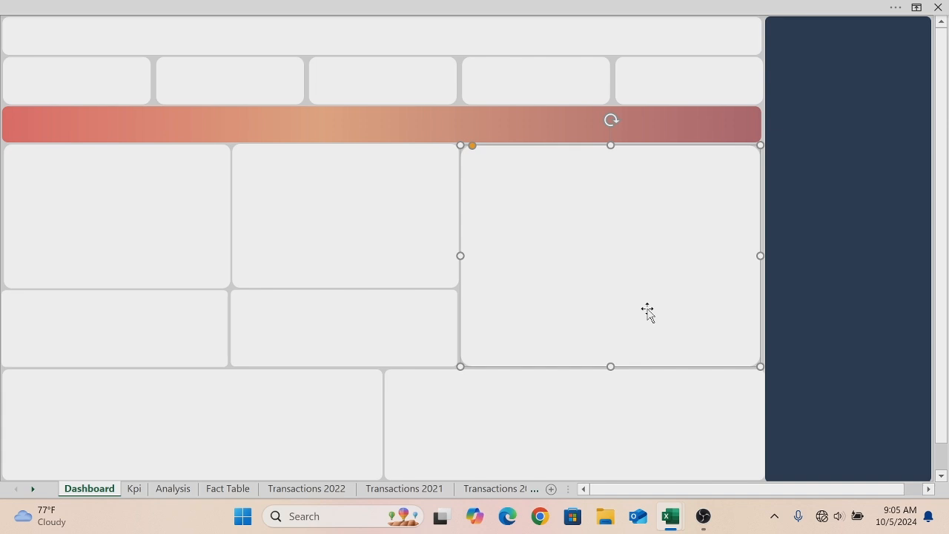
key(Right)
key(Right)
key(Right)
key(Right)
key(Right)
key(Right)
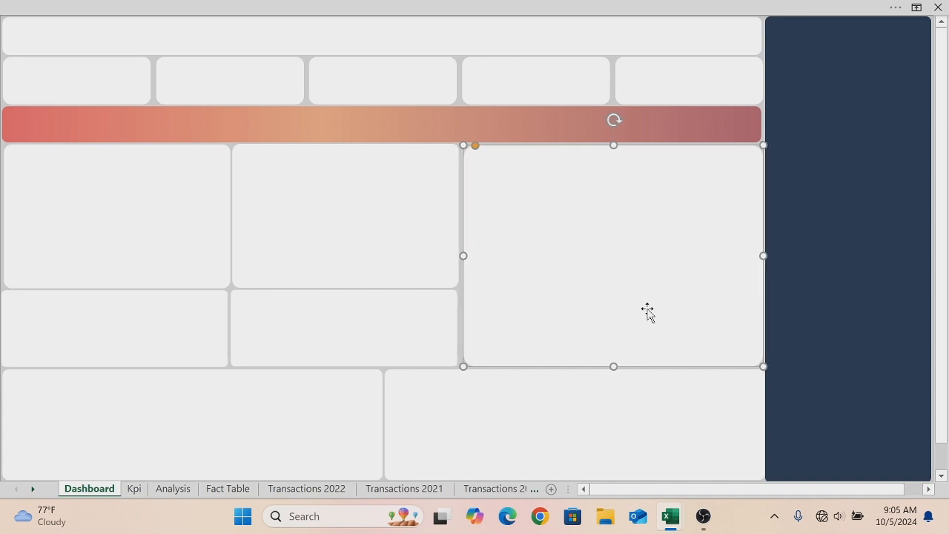
- Widen the two middle panels slightly so their right edges line up with the large right panel
click(442, 209)
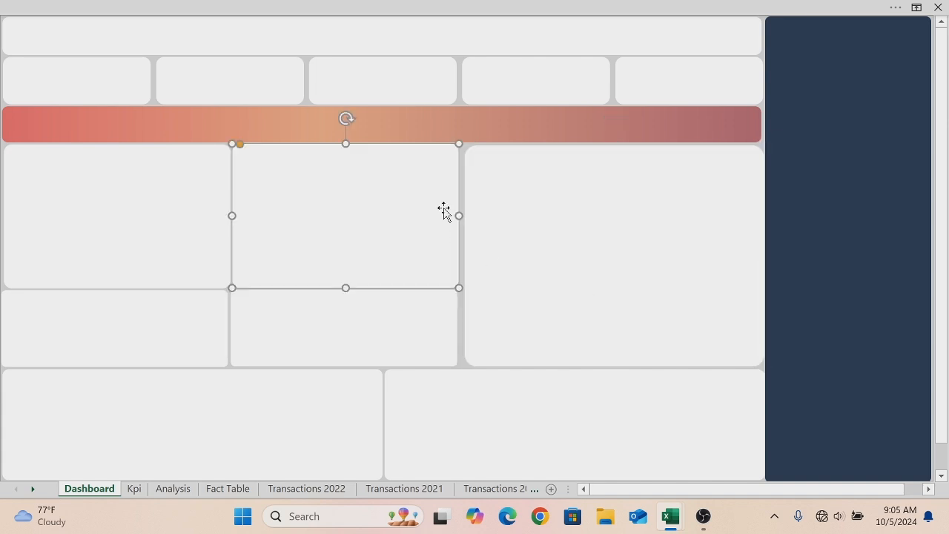
drag(460, 217, 462, 218)
click(456, 311)
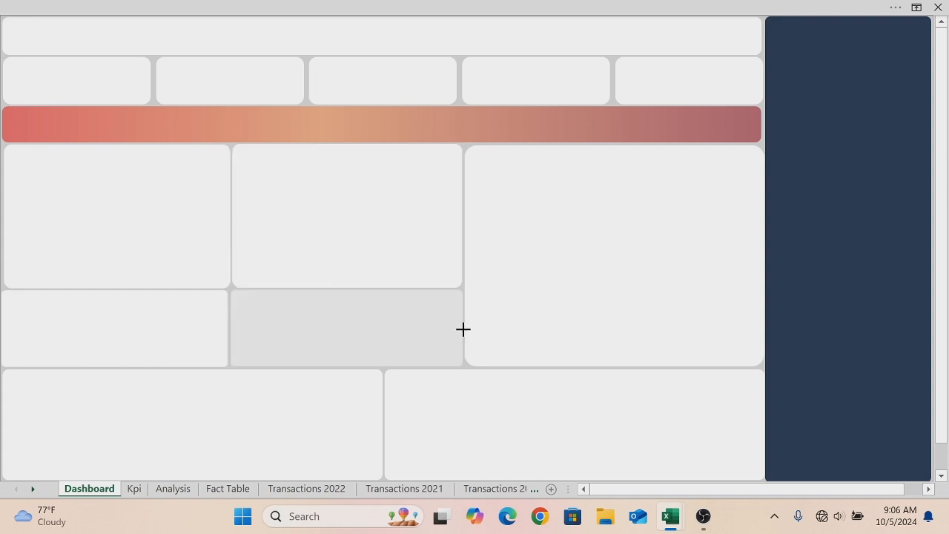
click(428, 238)
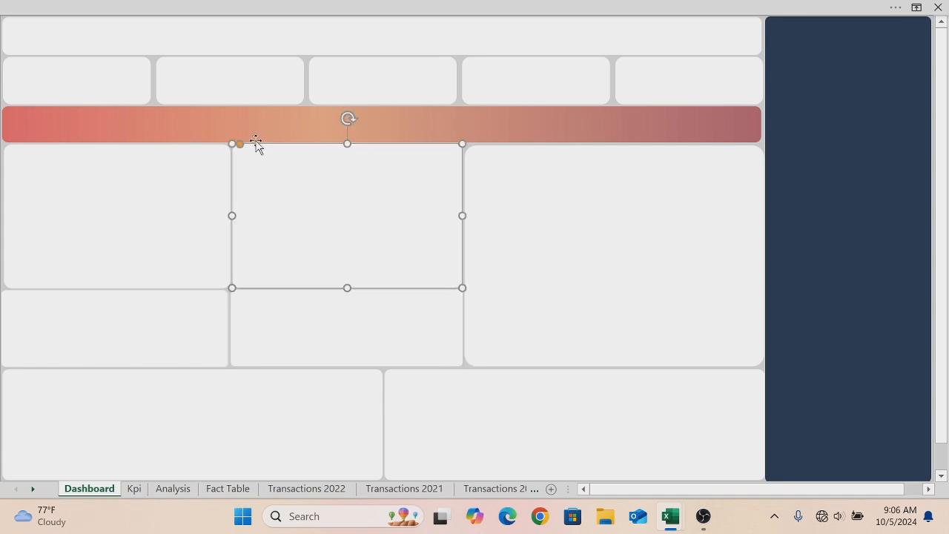
click(186, 156)
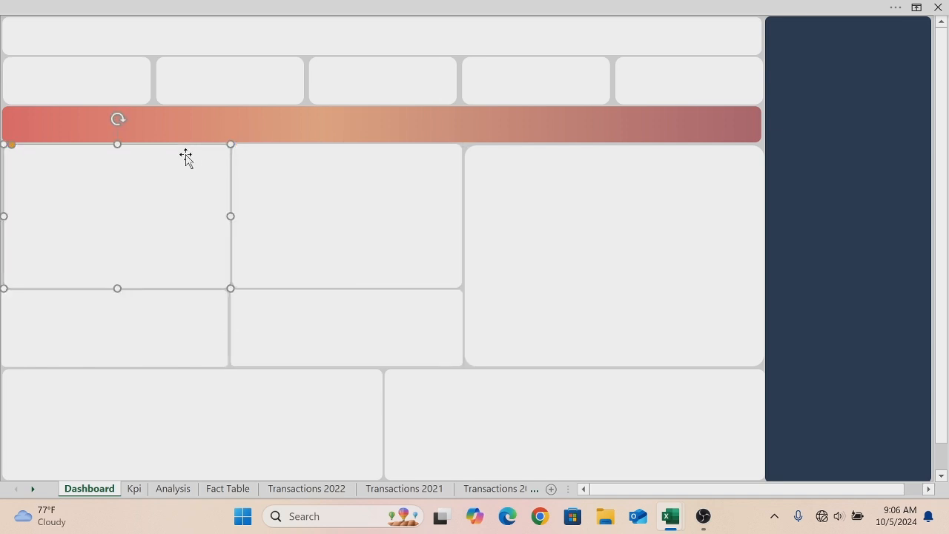
click(15, 148)
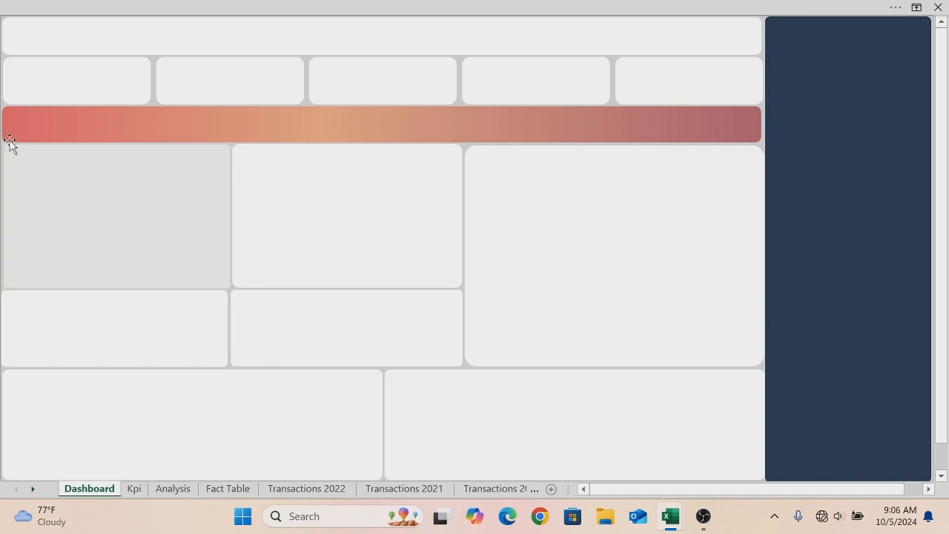
- Reduce the large right panel's corner rounding slightly and nudge it up to align with the other panels
click(599, 205)
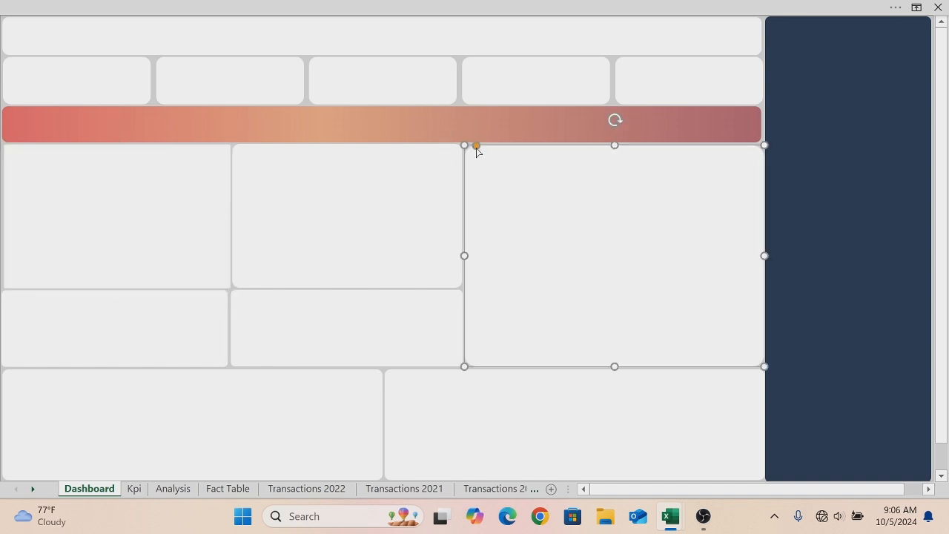
drag(476, 146, 471, 145)
key(Up)
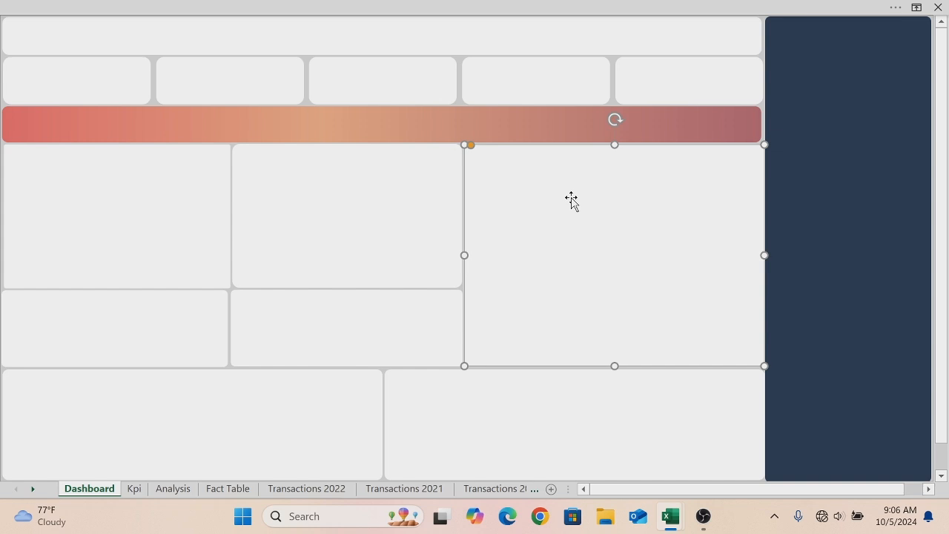
- Draw a text box in the top banner and enter the title CUSTOMER DETAIL DASHBOARD
click(511, 7)
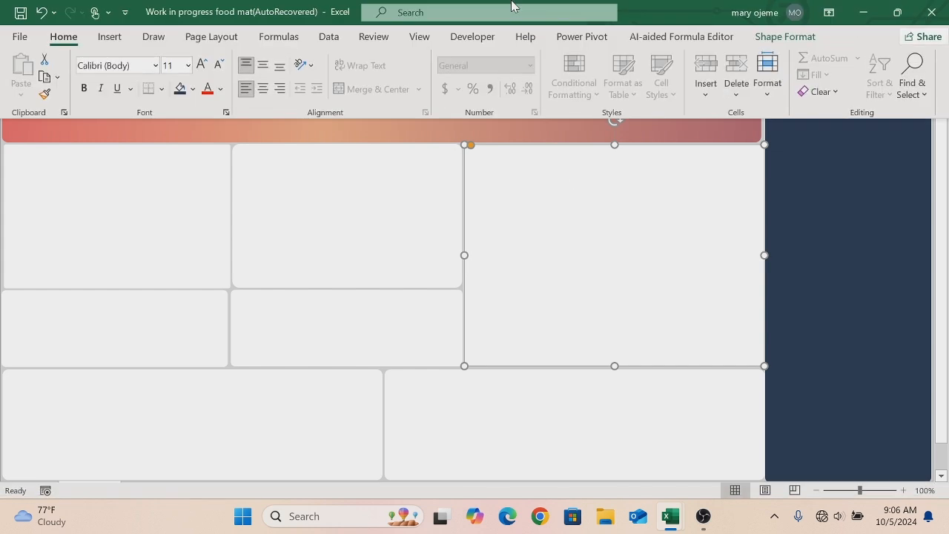
click(118, 38)
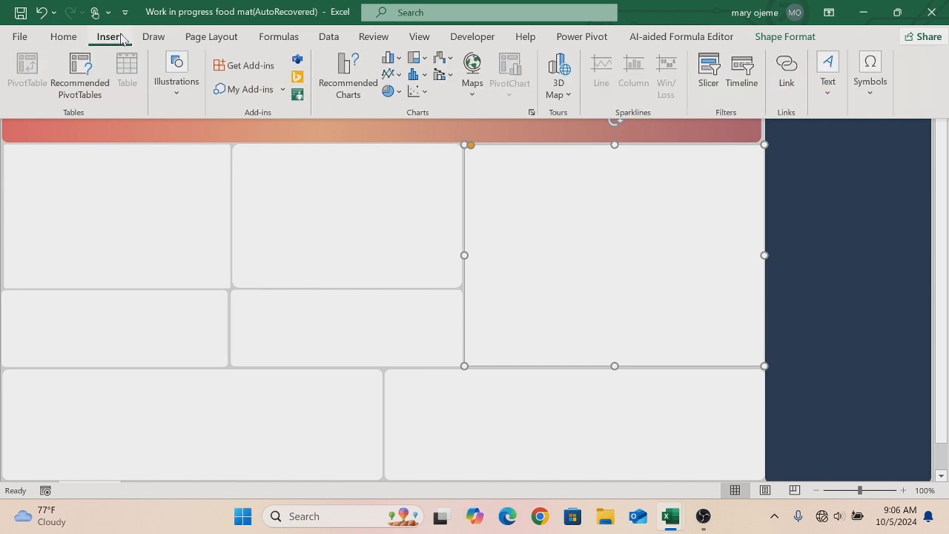
click(830, 70)
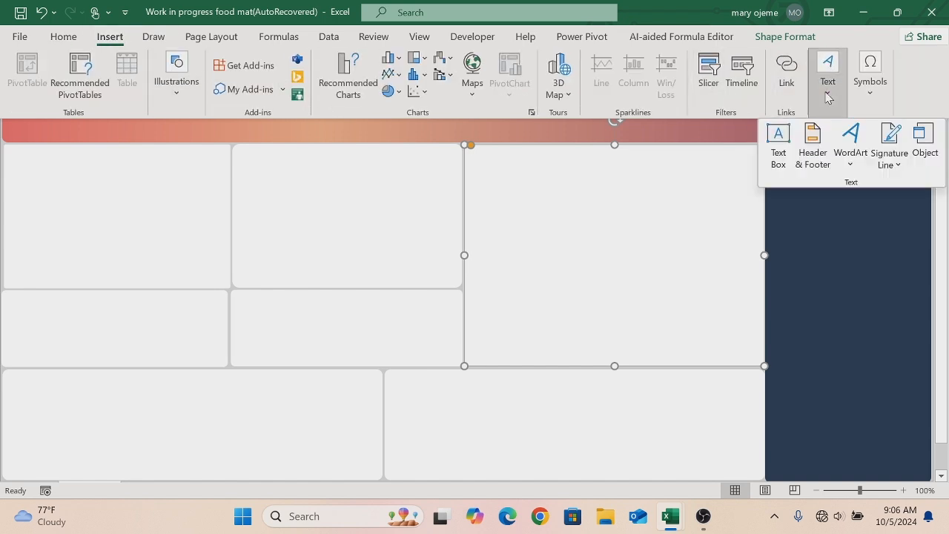
click(779, 134)
drag(62, 23, 365, 61)
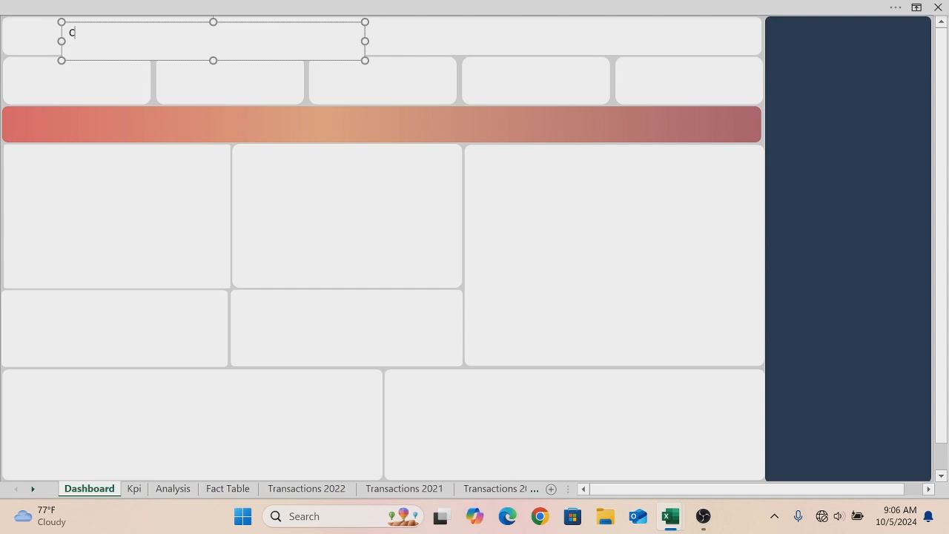
text(CUSTOMER DETAIL DASH)
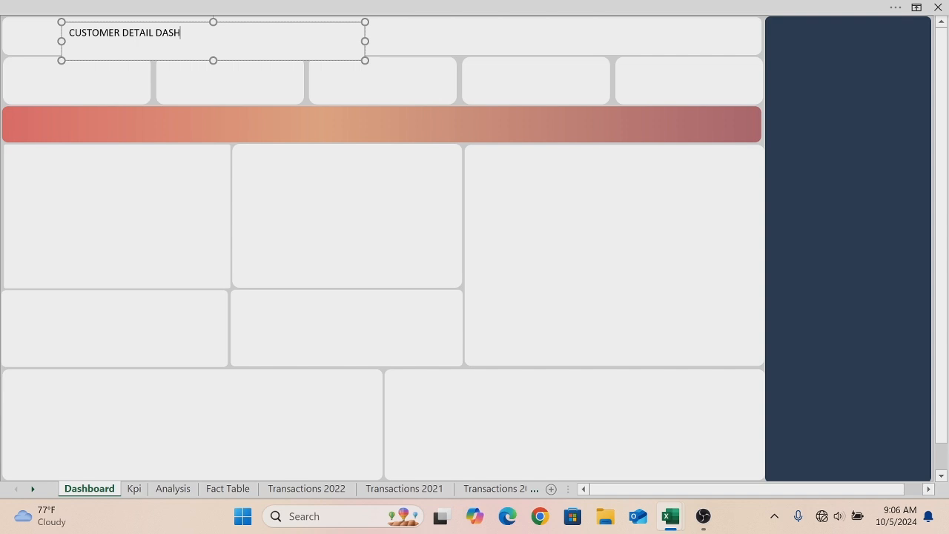
text(BOARD)
- Format the title text as bold Comic Sans MS at size 18
drag(213, 33, 69, 33)
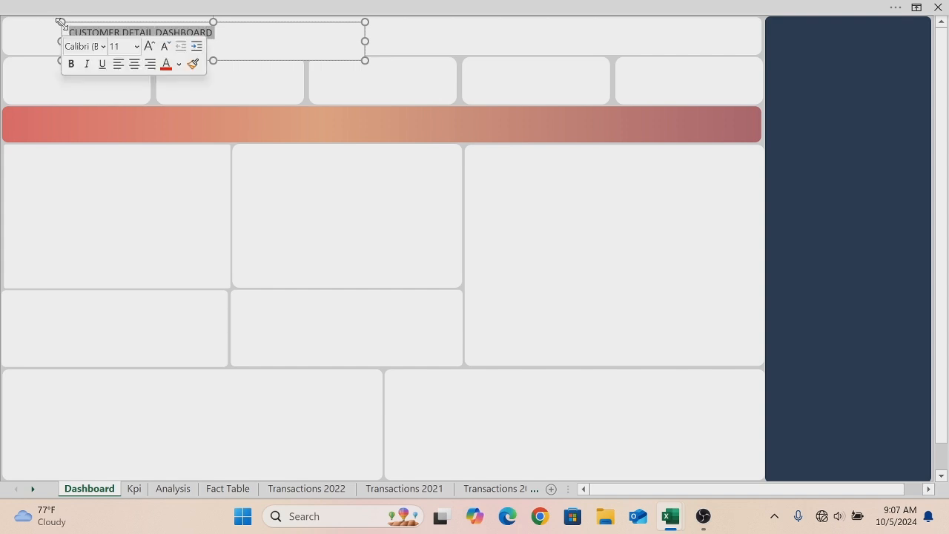
click(71, 64)
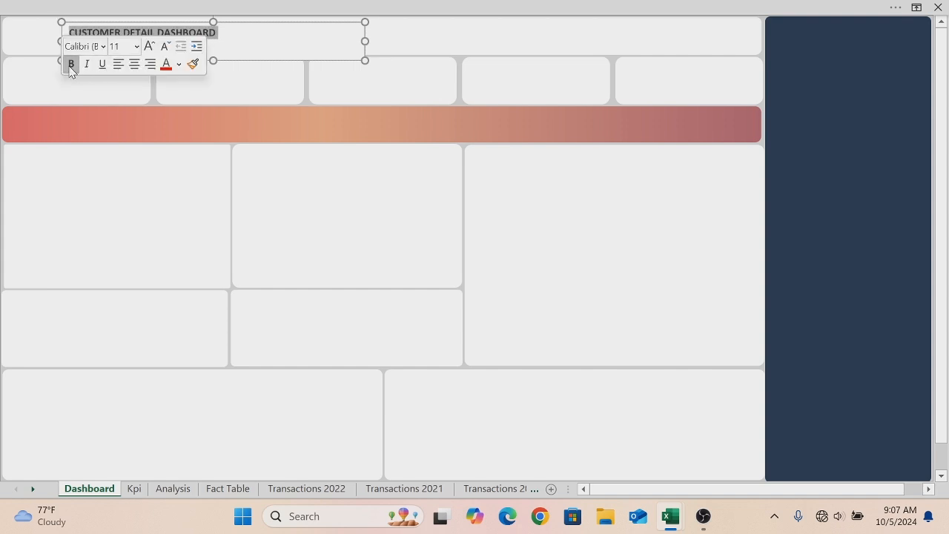
click(103, 47)
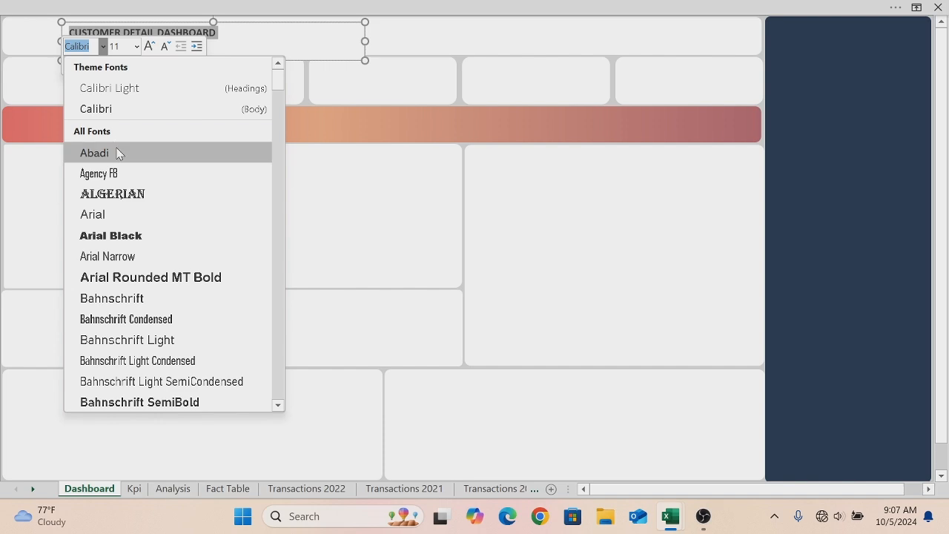
drag(278, 80, 282, 159)
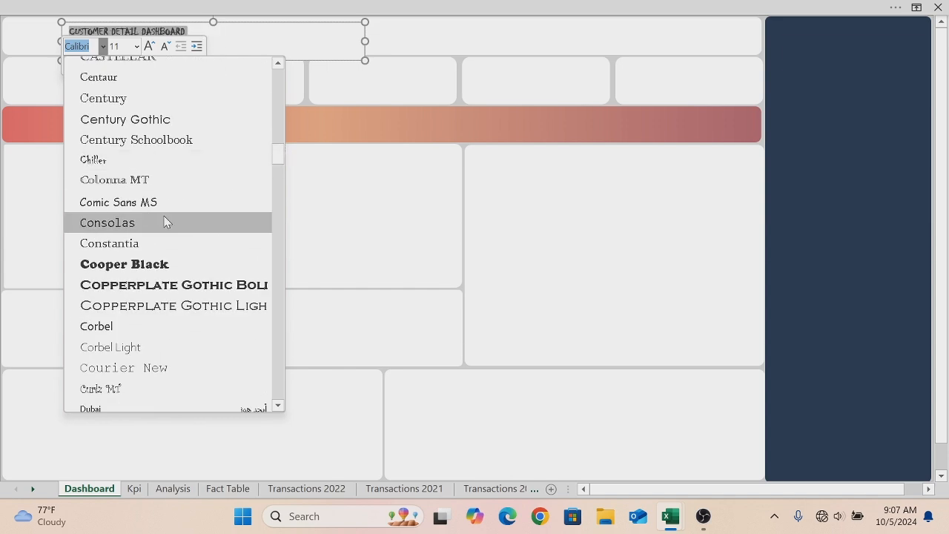
click(148, 204)
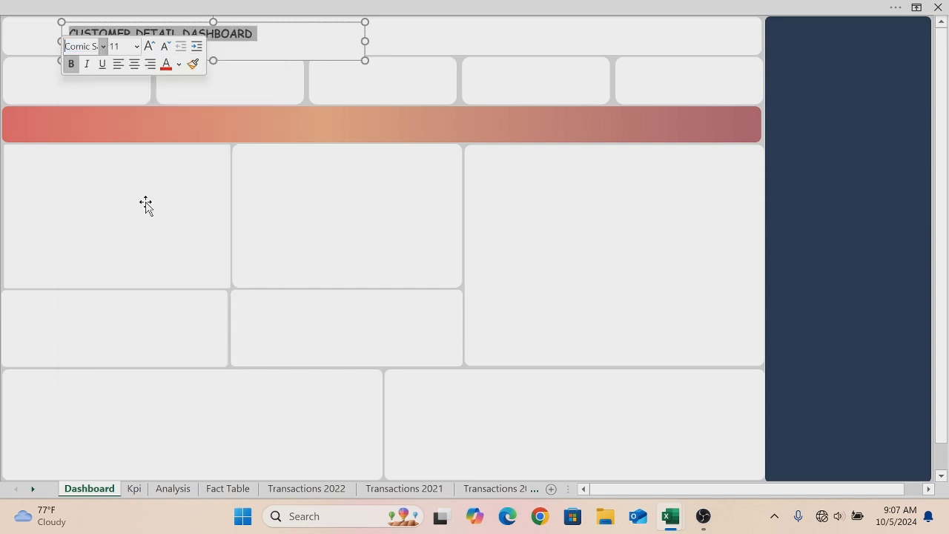
click(136, 46)
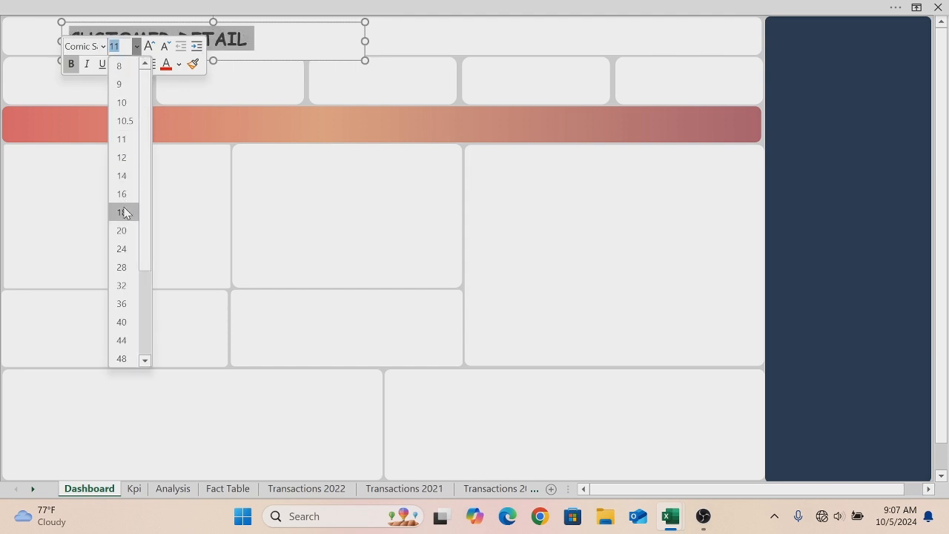
click(123, 214)
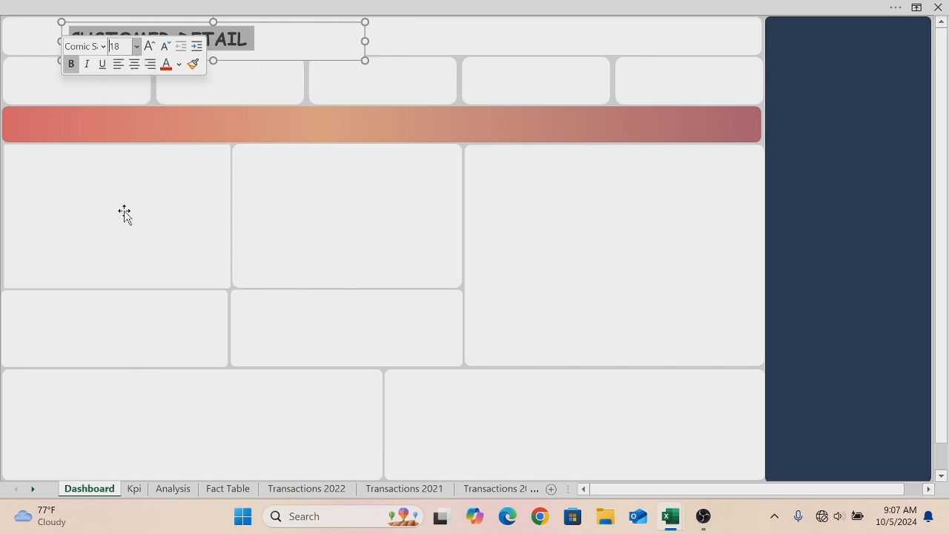
- Widen the title box so the text fits on one line, and color the title dark navy
click(362, 40)
text(DASHBOARD)
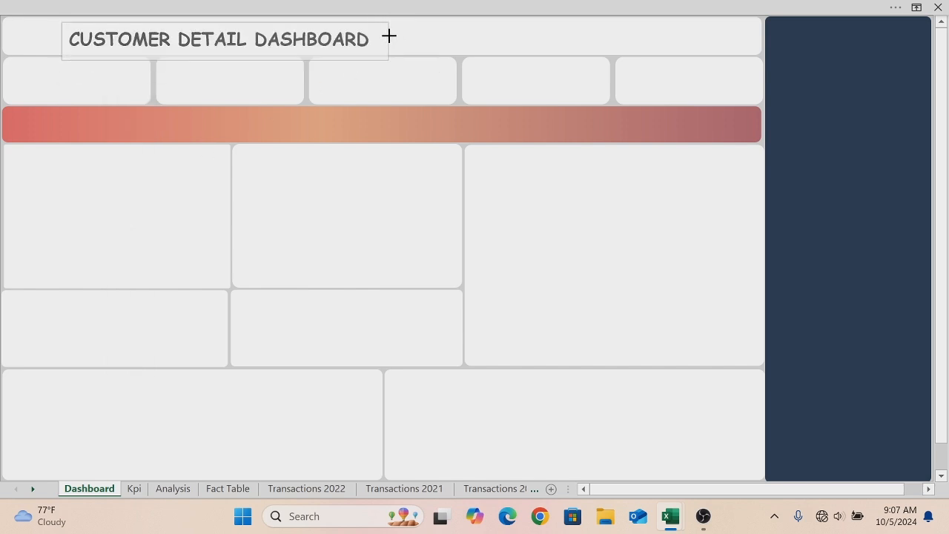
drag(374, 40, 69, 40)
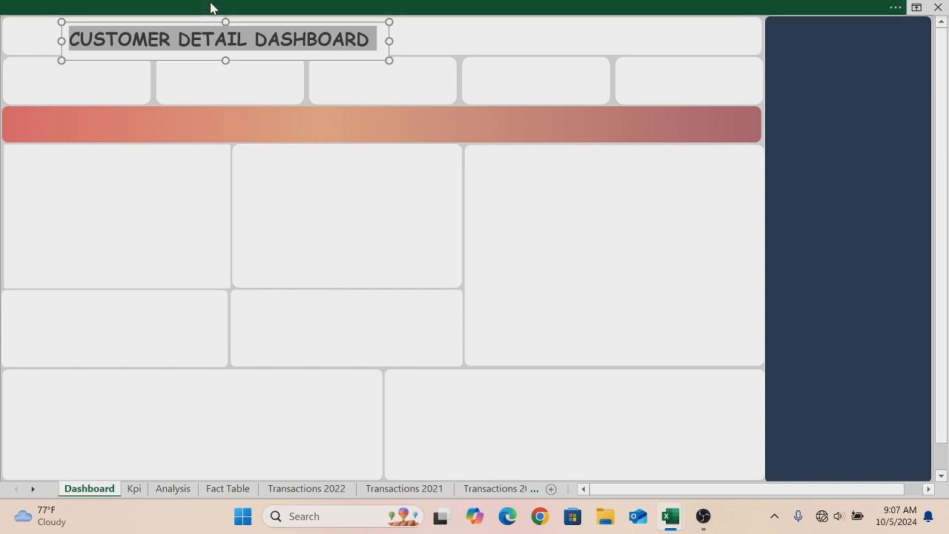
click(210, 7)
click(221, 89)
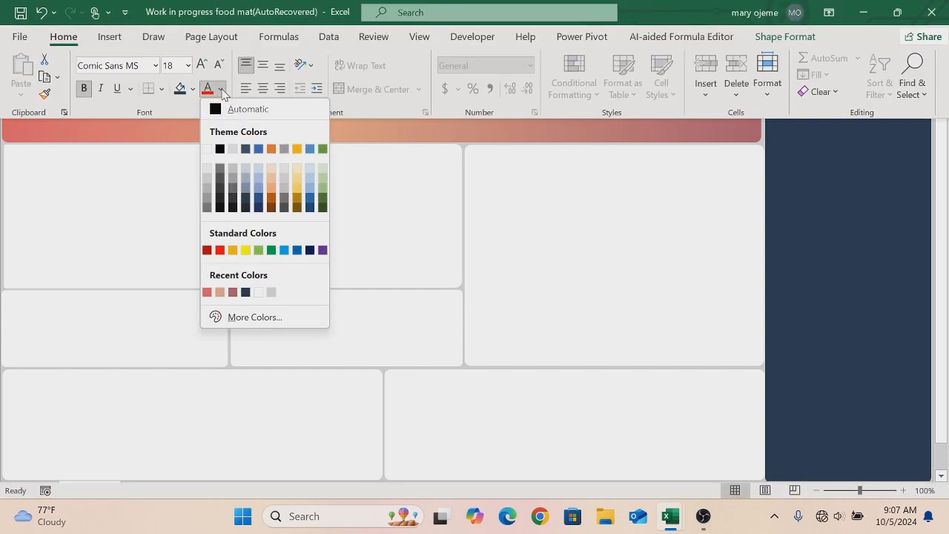
click(245, 292)
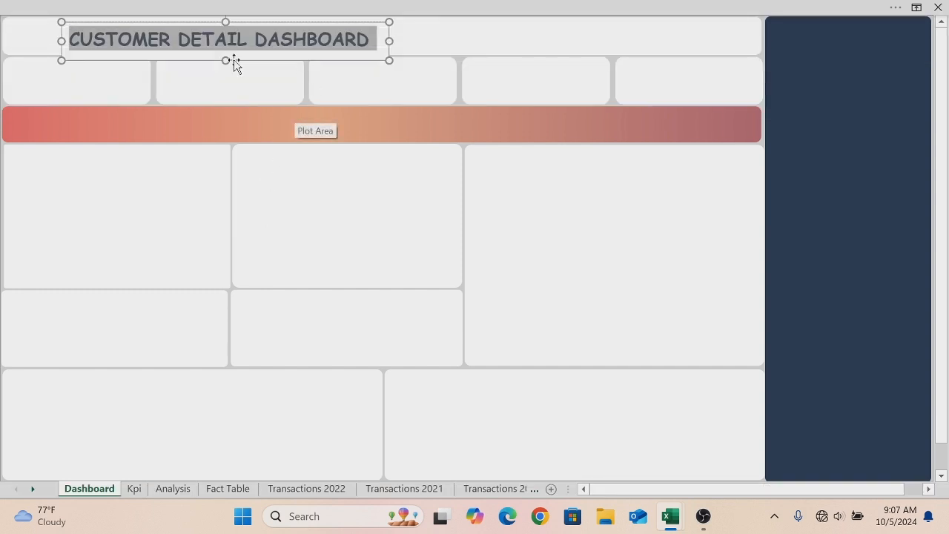
- Move the title box to the banner's top-left corner and give it no fill and no outline
click(232, 59)
drag(233, 59, 193, 53)
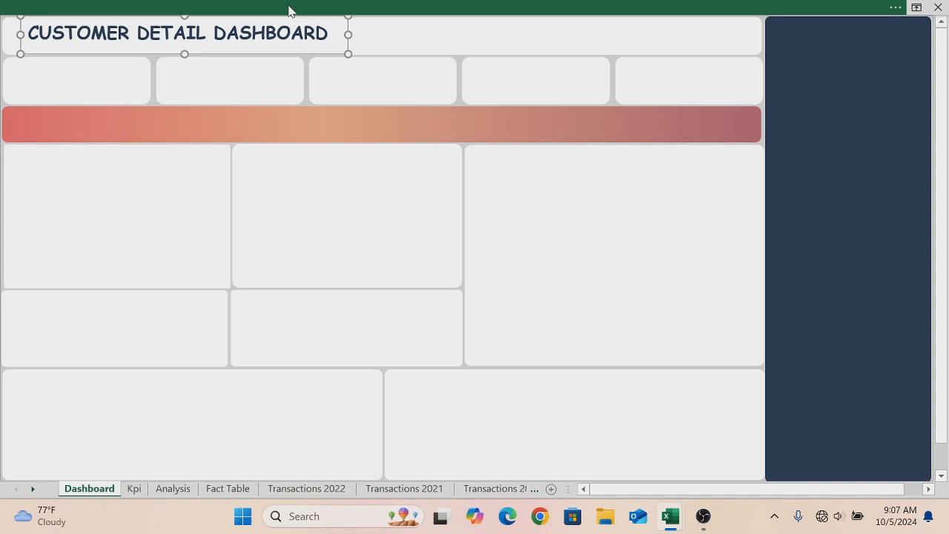
click(290, 9)
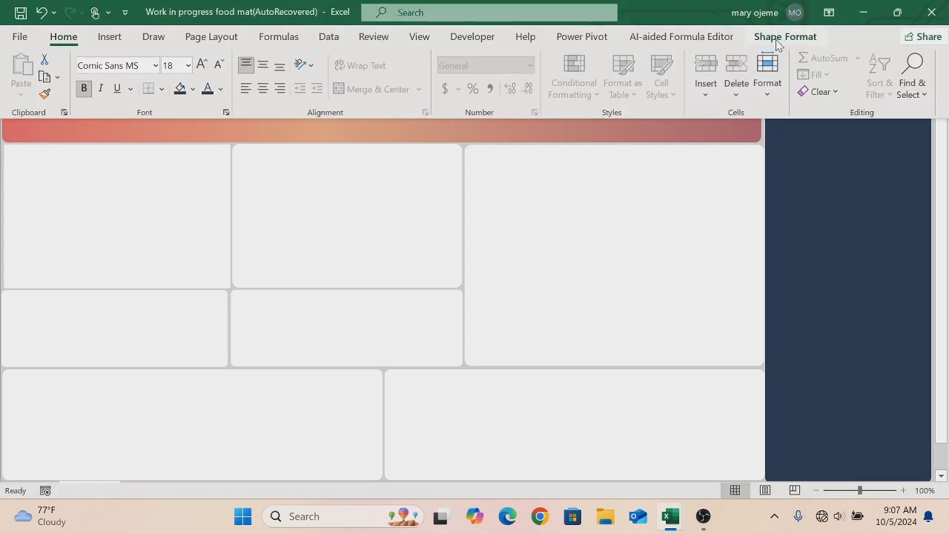
click(777, 38)
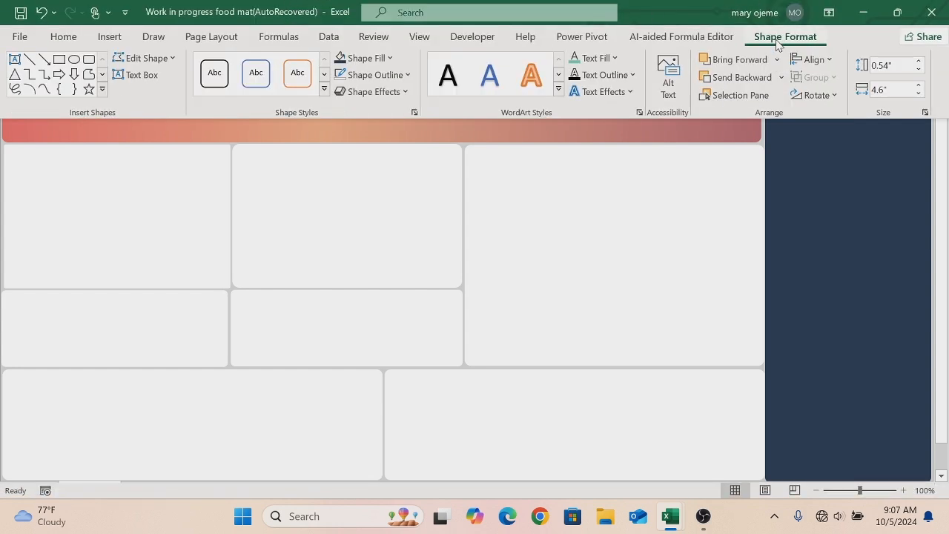
click(389, 59)
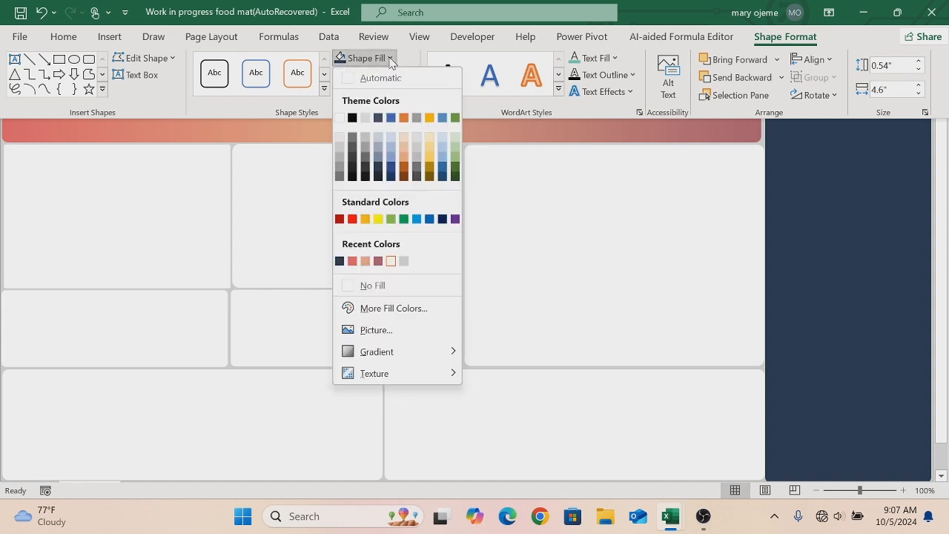
click(346, 292)
click(408, 75)
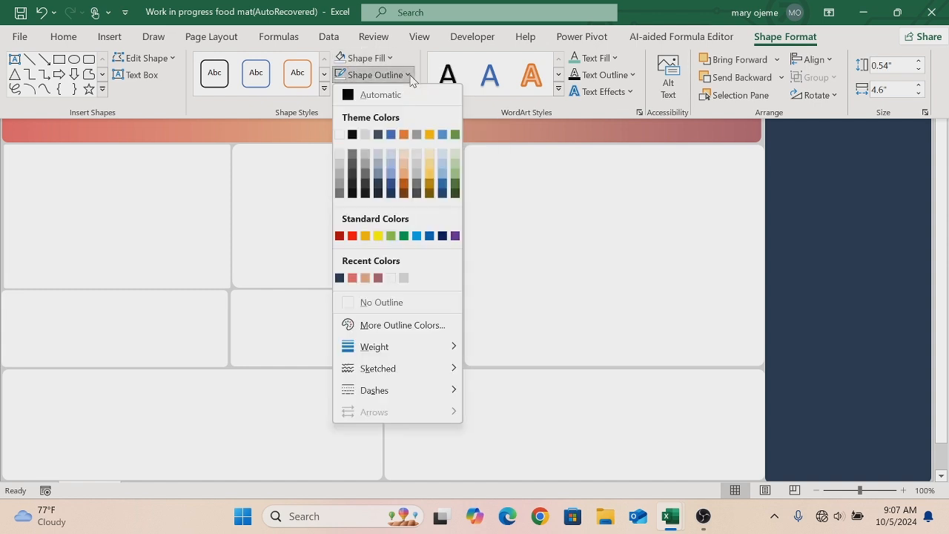
click(351, 301)
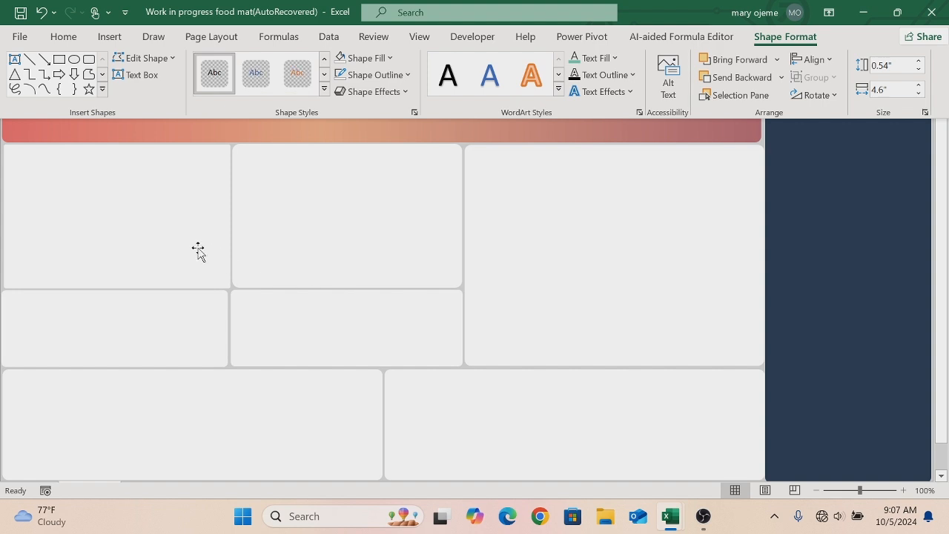
- Duplicate the title text box
key(ctrl+shift+F1)
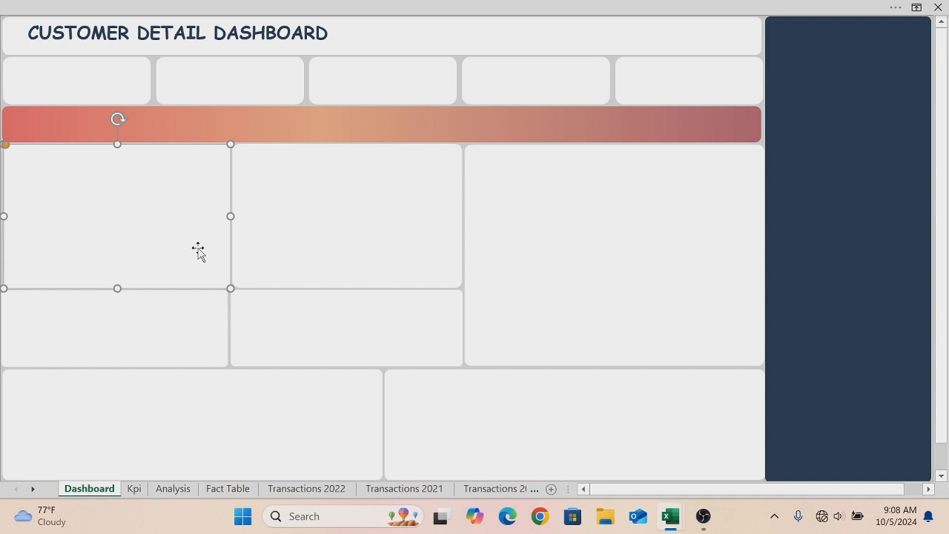
click(173, 33)
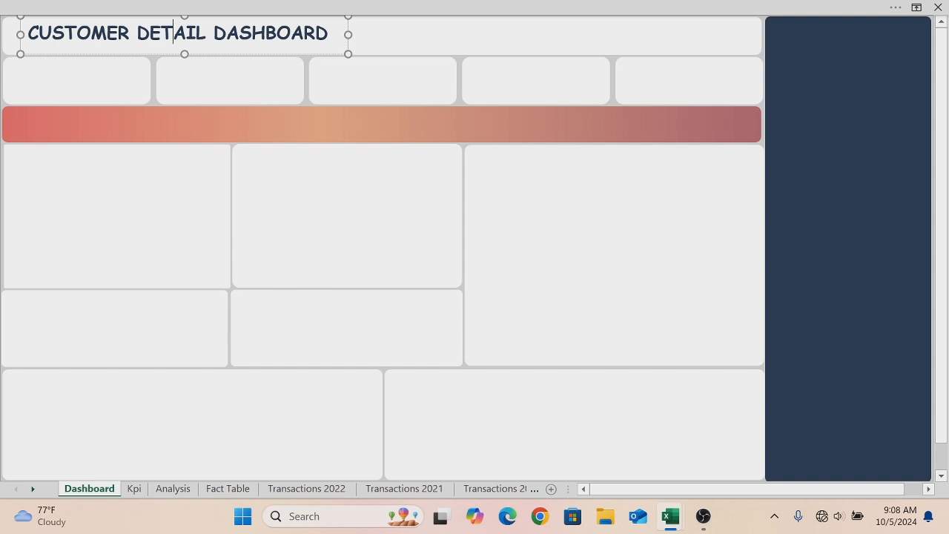
click(214, 55)
key(ctrl+d)
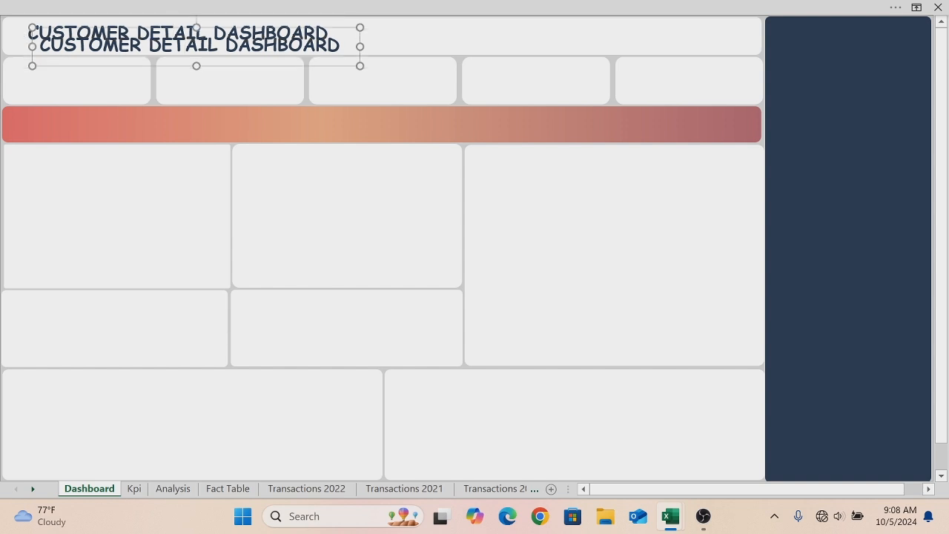
- Move the duplicated title box down onto the sheet and replace its text with the dashboard author's full name
drag(214, 66, 244, 224)
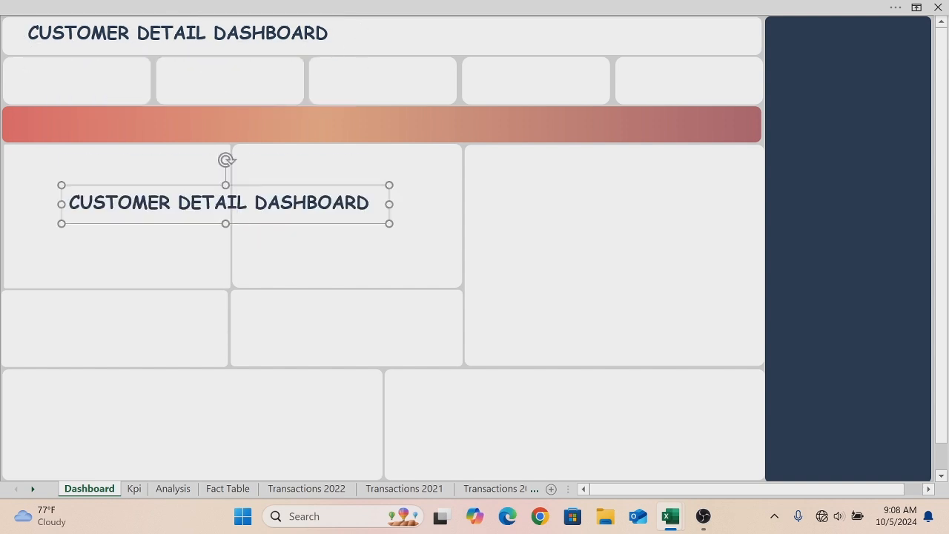
triple_click(112, 210)
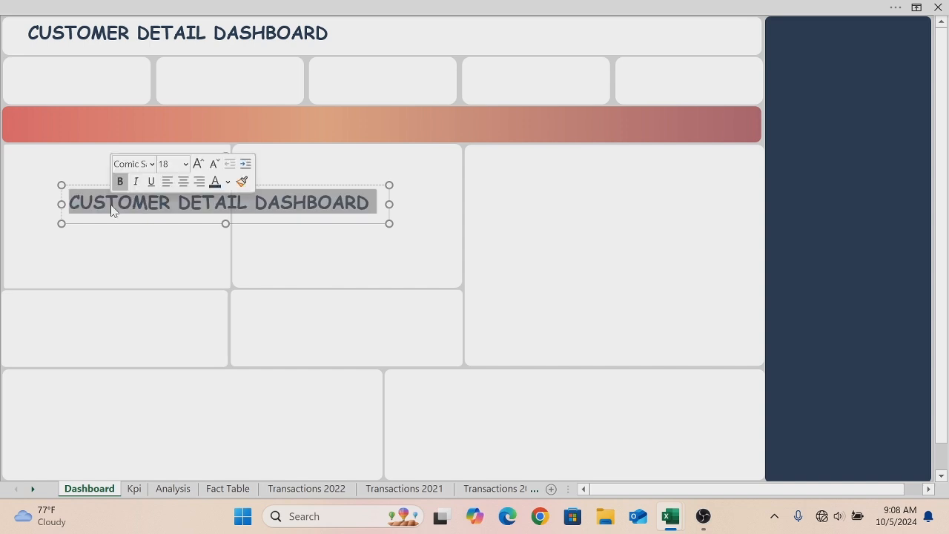
key(BackSpace)
text(OJE)
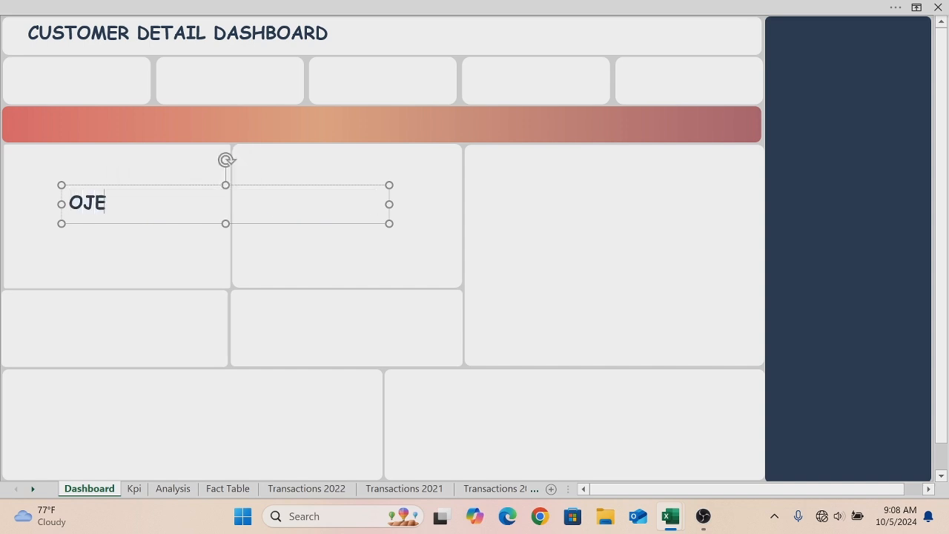
text(ME MARY)
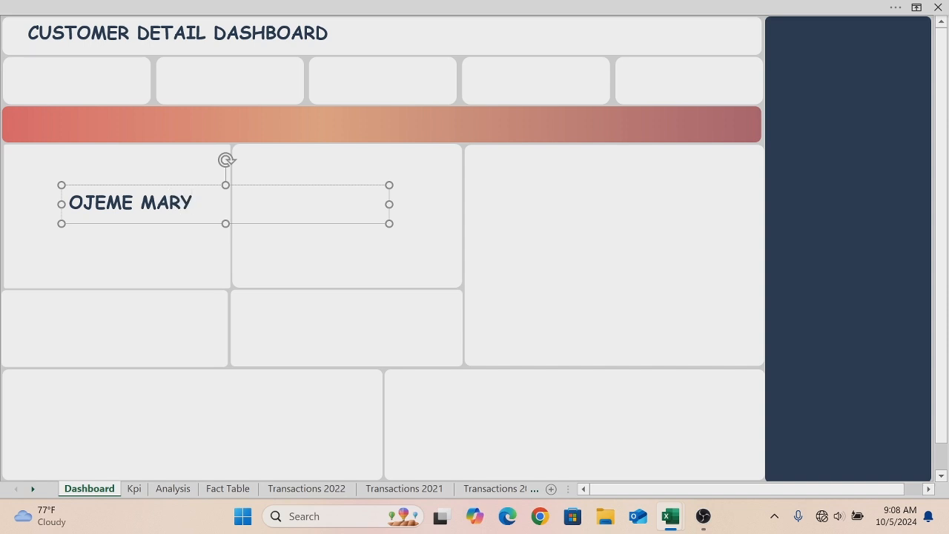
- Set the name text to size 12, shrink its box to fit, and move it into the banner beside the title
key(ctrl+a)
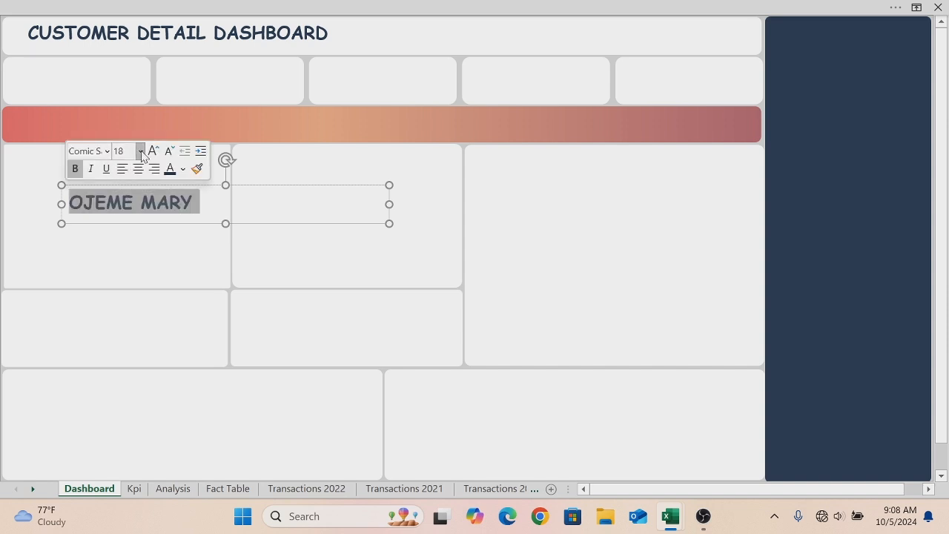
click(141, 152)
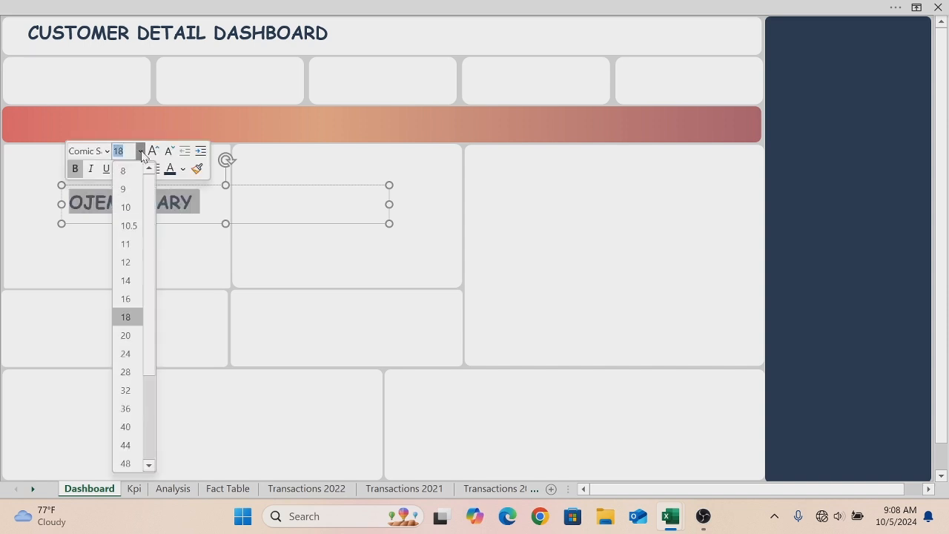
click(127, 264)
drag(389, 204, 167, 183)
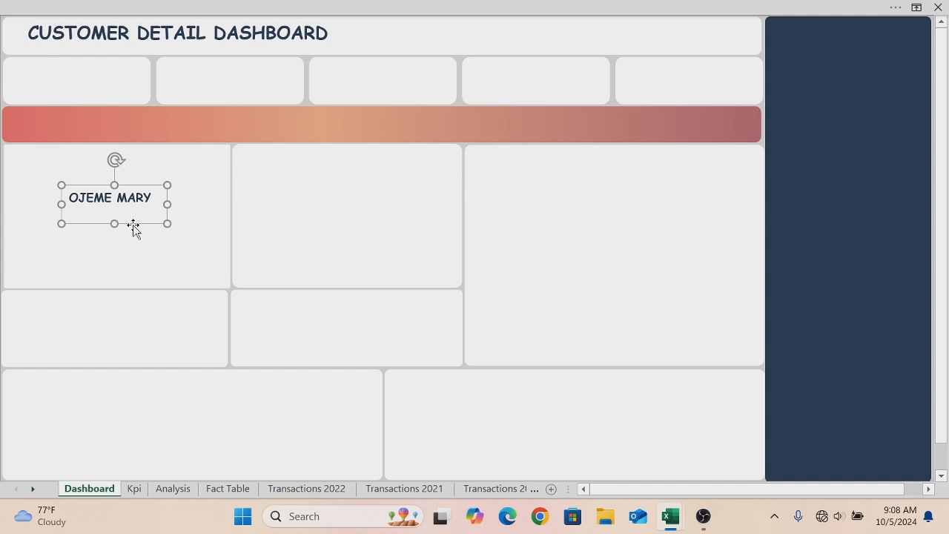
drag(133, 224, 434, 61)
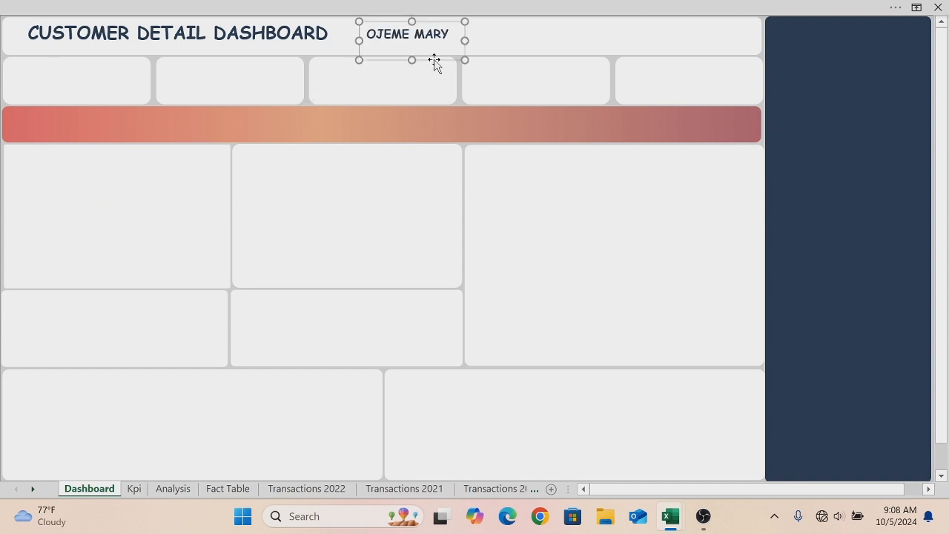
- Select the author name text box and duplicate it
click(512, 27)
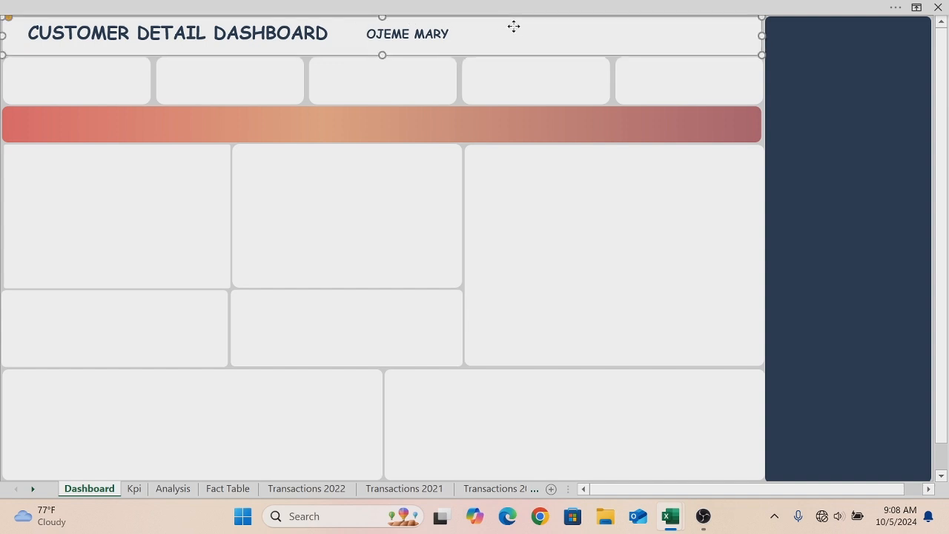
click(442, 66)
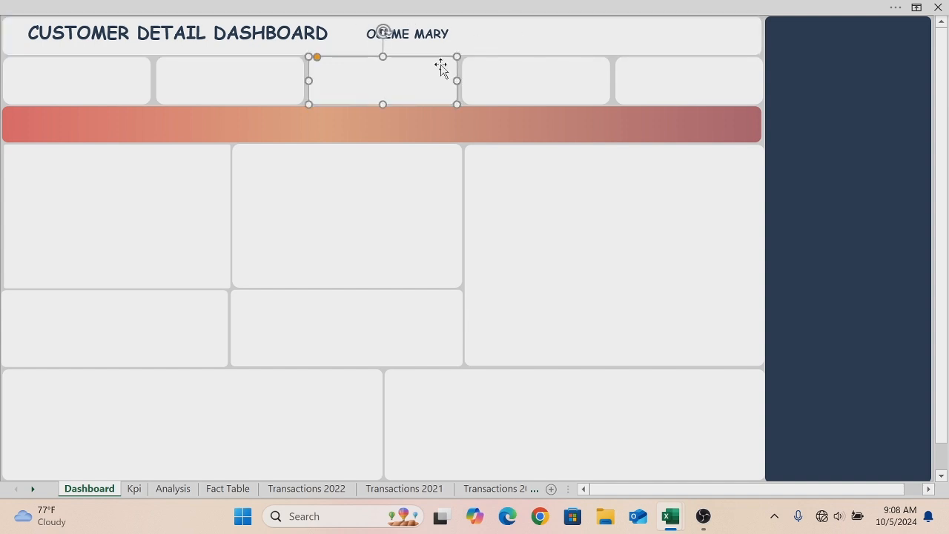
click(434, 33)
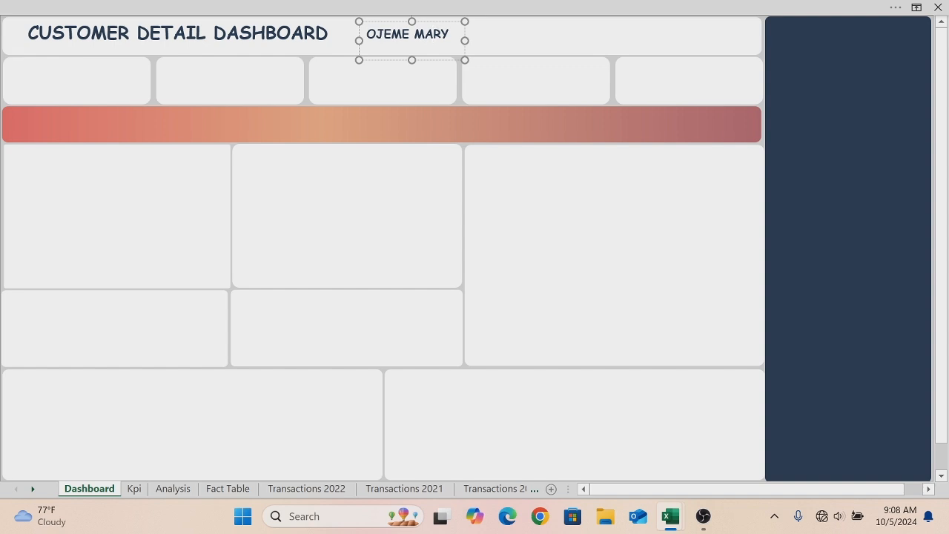
click(430, 21)
key(ctrl+d)
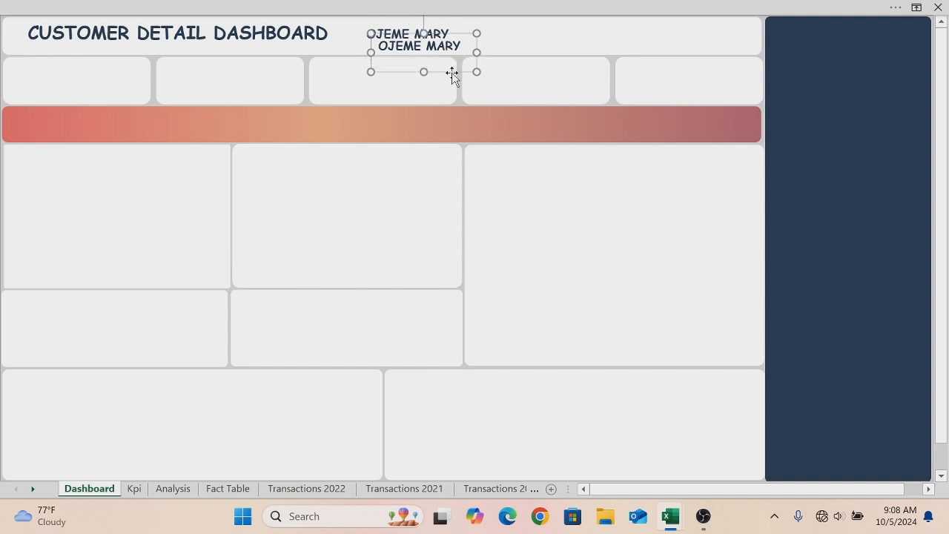
- Move the duplicate down, replace its text with "Last Update", and center-align it
drag(451, 71, 381, 200)
click(391, 175)
key(BackSpace)
key(BackSpace)
key(BackSpace)
key(BackSpace)
key(BackSpace)
key(BackSpace)
key(BackSpace)
key(BackSpace)
key(BackSpace)
key(BackSpace)
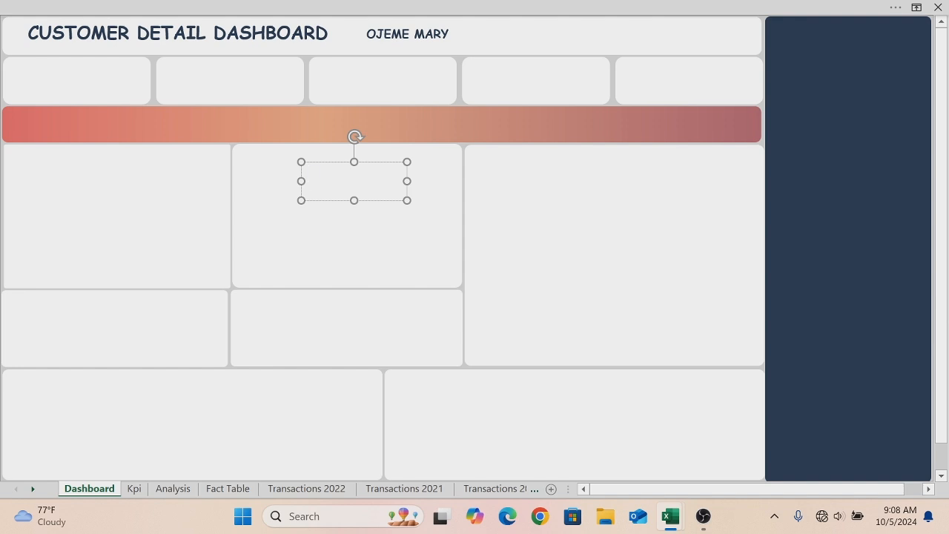
text(Last Update)
drag(381, 175, 317, 178)
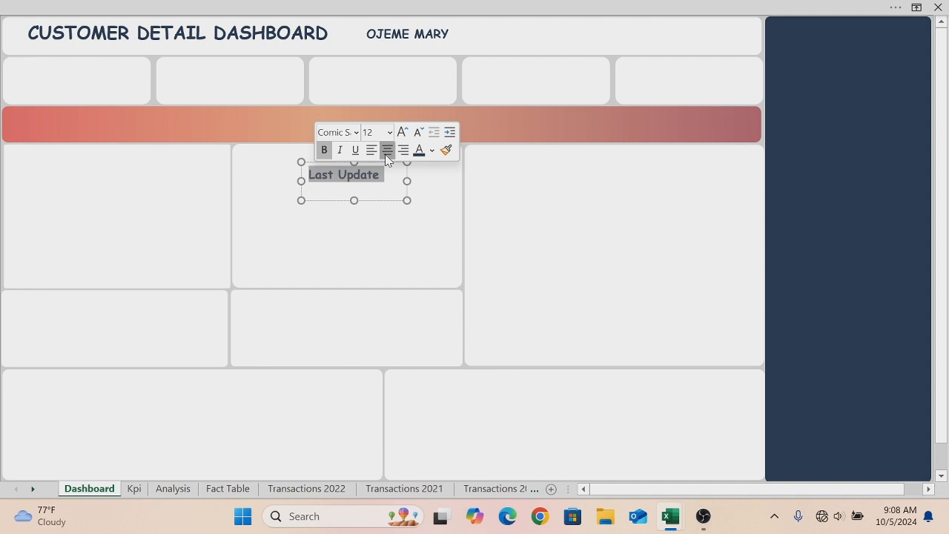
click(386, 152)
click(306, 221)
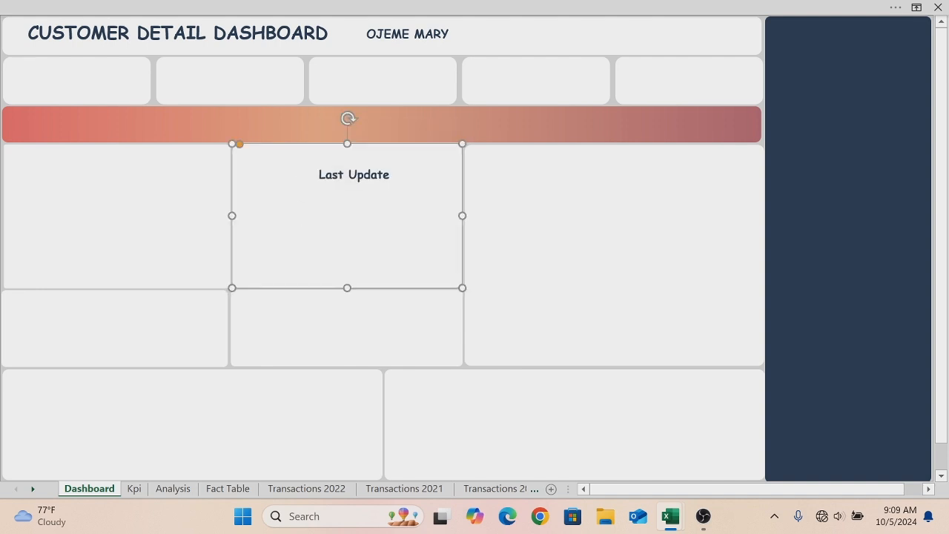
click(199, 12)
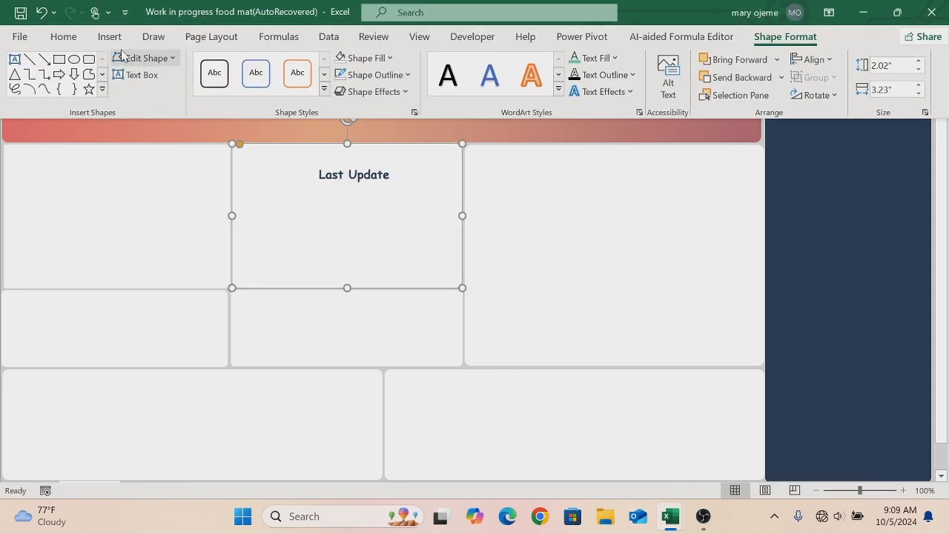
click(823, 523)
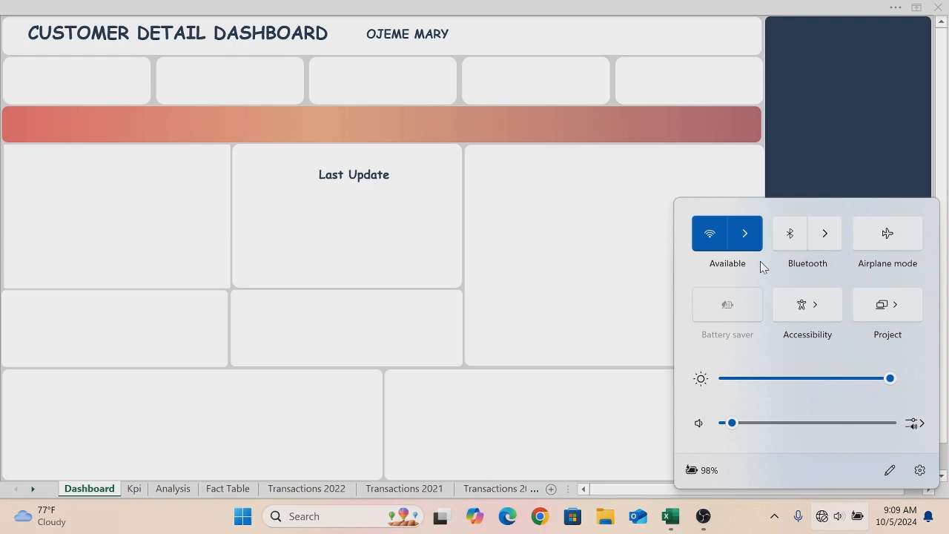
click(383, 202)
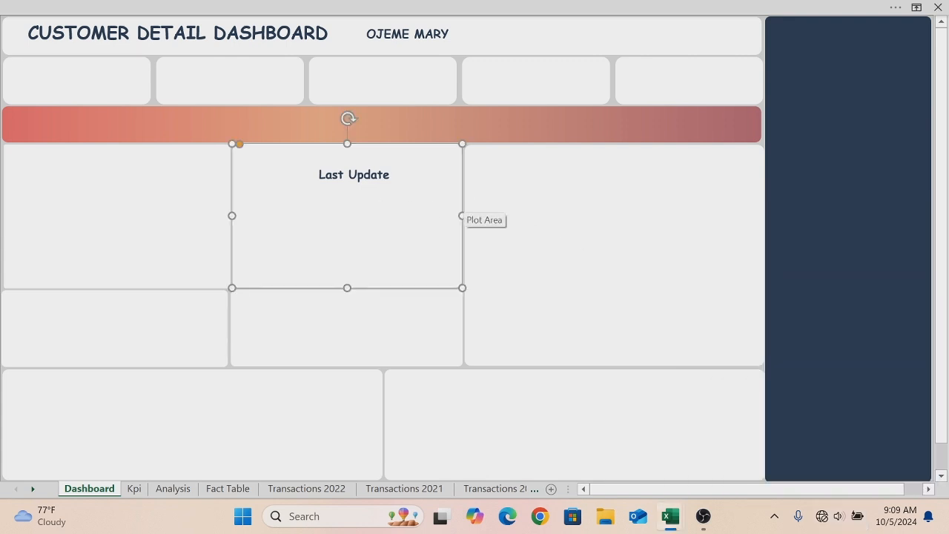
- Place the Last Update box in the banner to the right of the author name, then duplicate it
click(389, 177)
drag(364, 203, 576, 65)
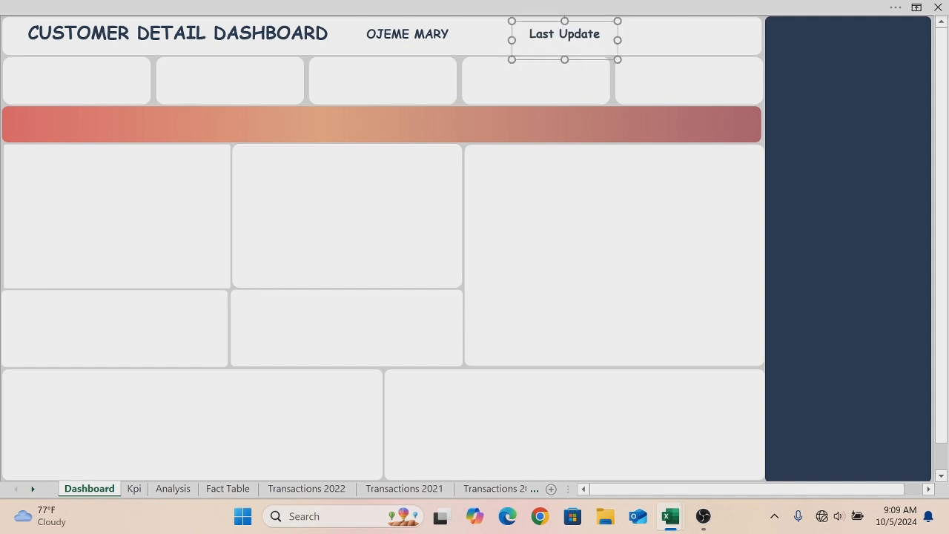
key(ctrl+d)
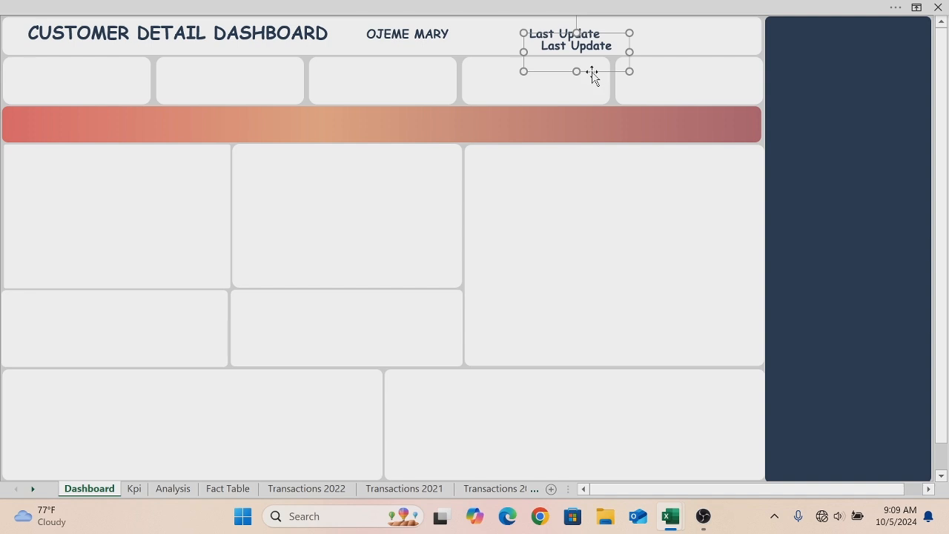
- Move the new duplicate down and replace its text with the date 05-oct-2024
drag(590, 71, 383, 229)
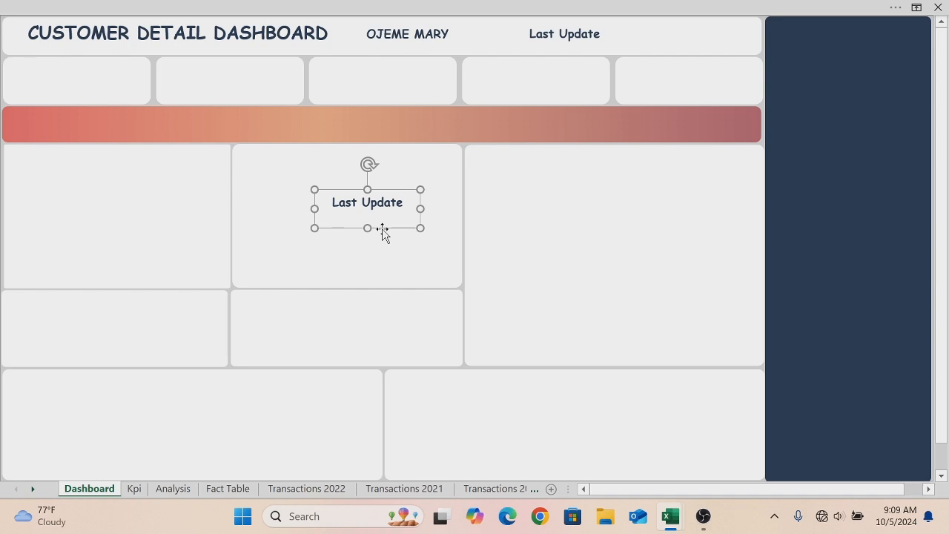
click(403, 202)
key(BackSpace)
key(BackSpace)
key(BackSpace)
key(BackSpace)
key(BackSpace)
key(BackSpace)
key(BackSpace)
key(BackSpace)
key(BackSpace)
key(BackSpace)
key(BackSpace)
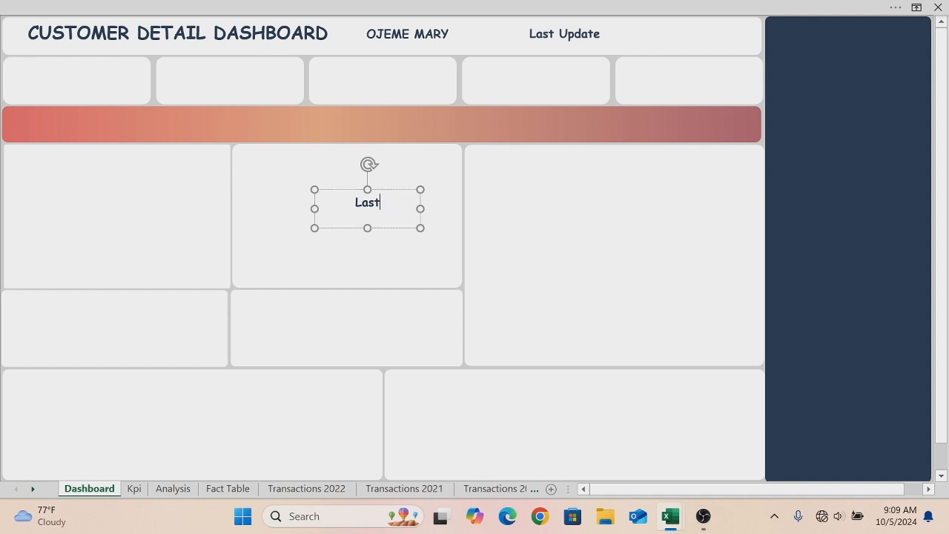
text(05-oct-202)
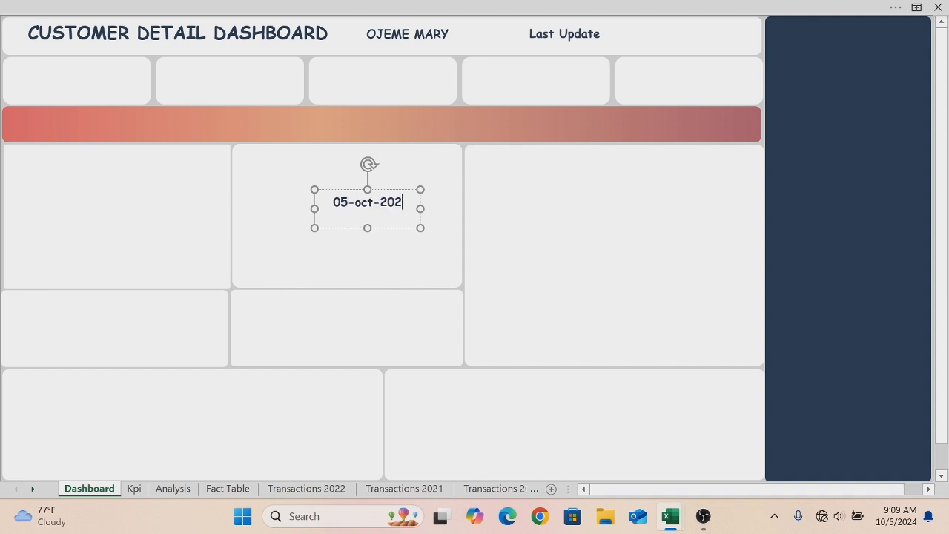
text(4)
- Capitalize the month so the date reads 05-Oct-2024
key(Left)
key(Left)
key(Left)
key(Left)
key(Left)
key(Left)
key(Left)
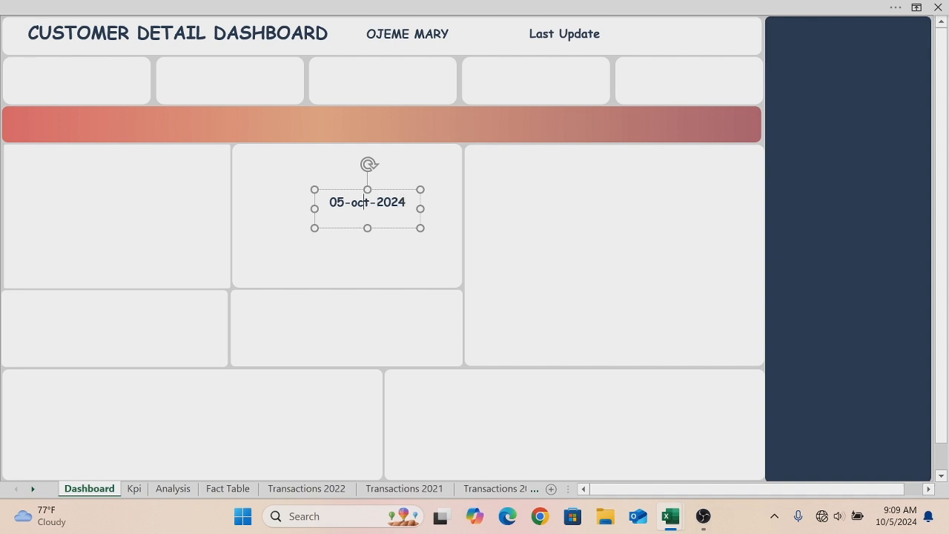
key(BackSpace)
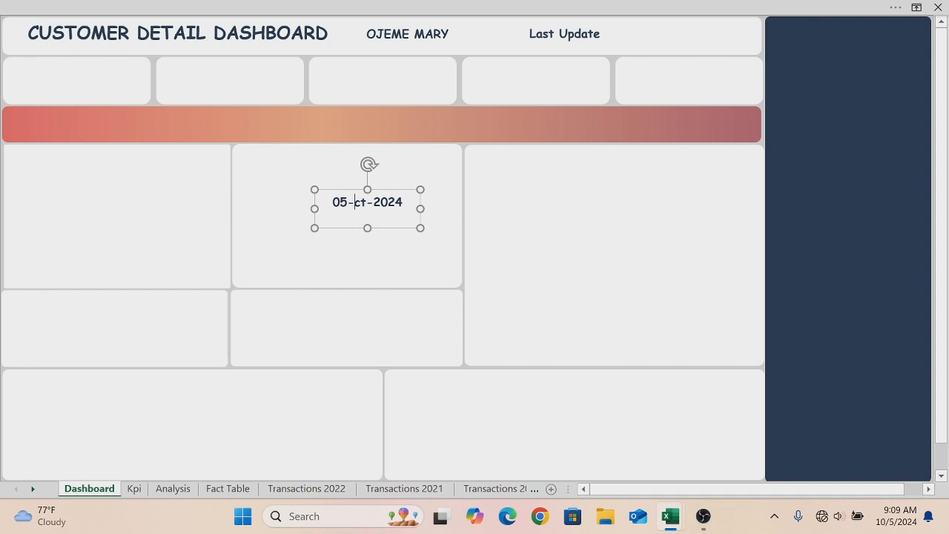
text(O)
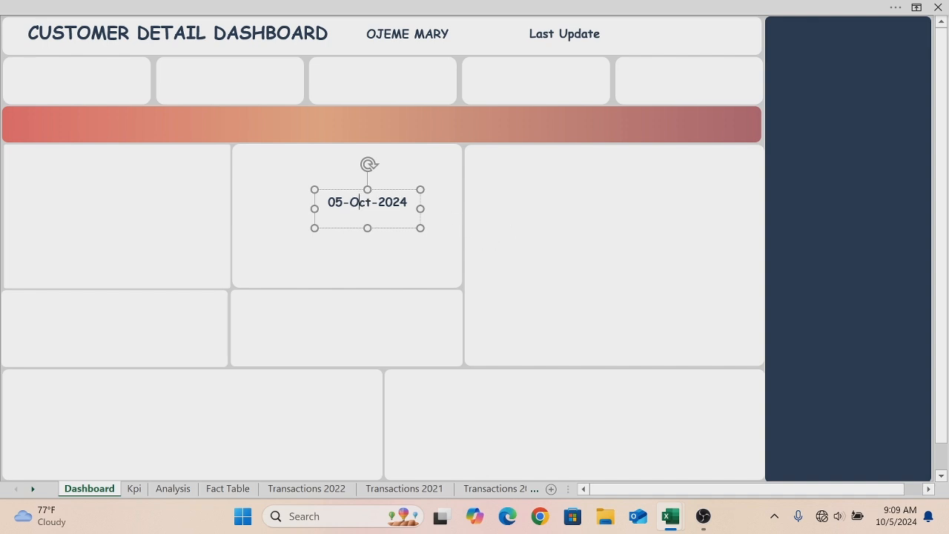
- Append the time (09:10AM) directly after the date
click(407, 202)
text(()
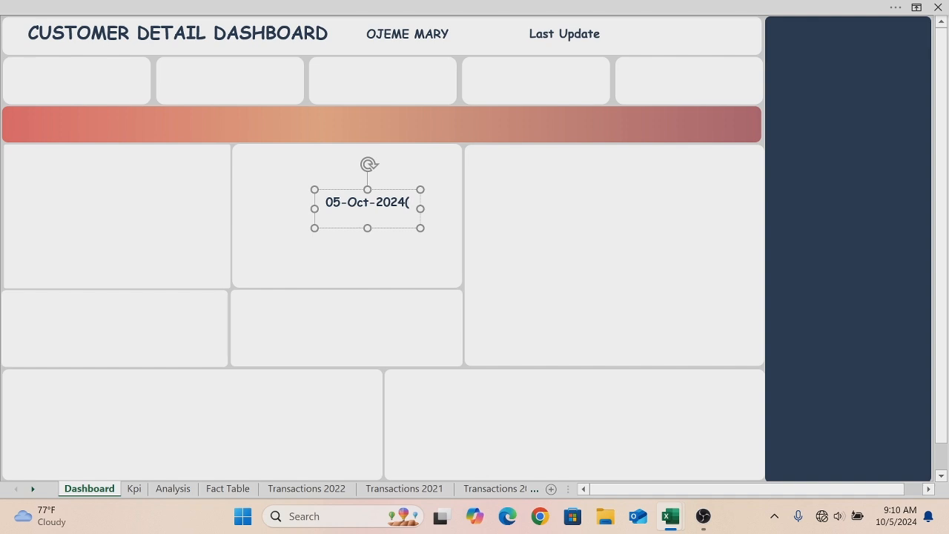
text(09)
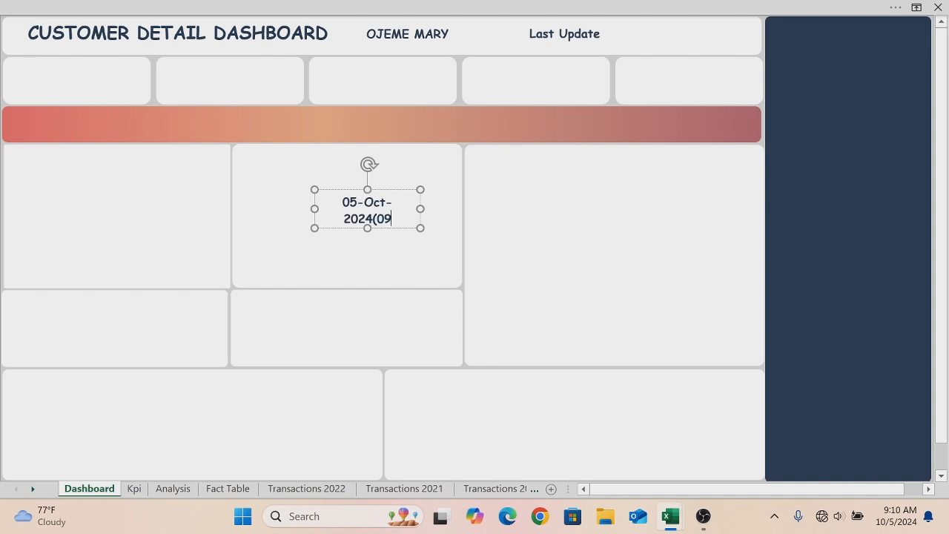
text(:)
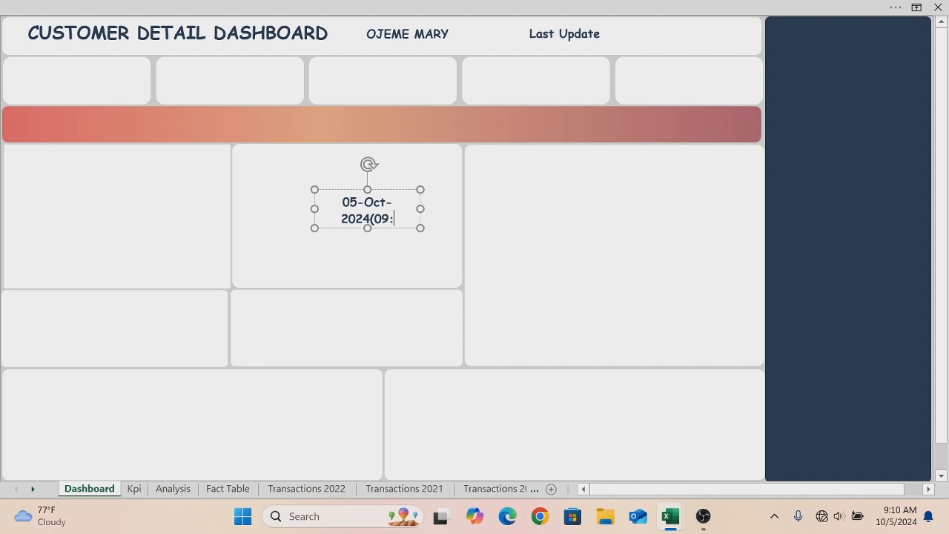
text(10)
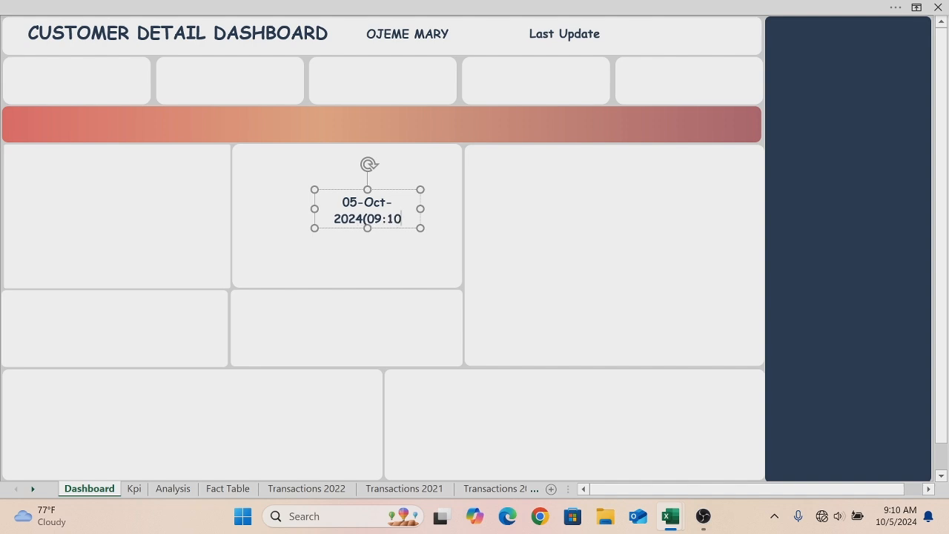
text(AM)
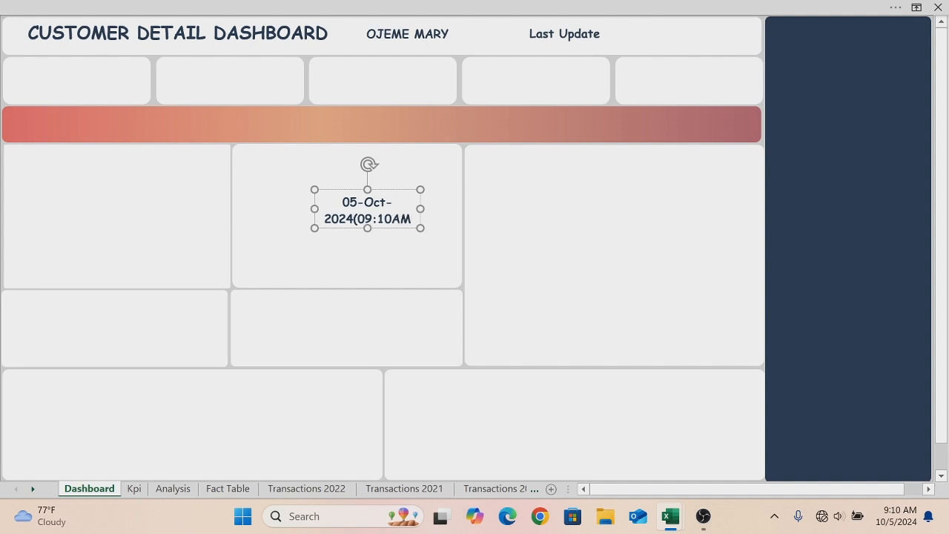
text())
- Widen the date box so the text fits on one line and color the date text light grey
drag(420, 209, 482, 210)
triple_click(354, 204)
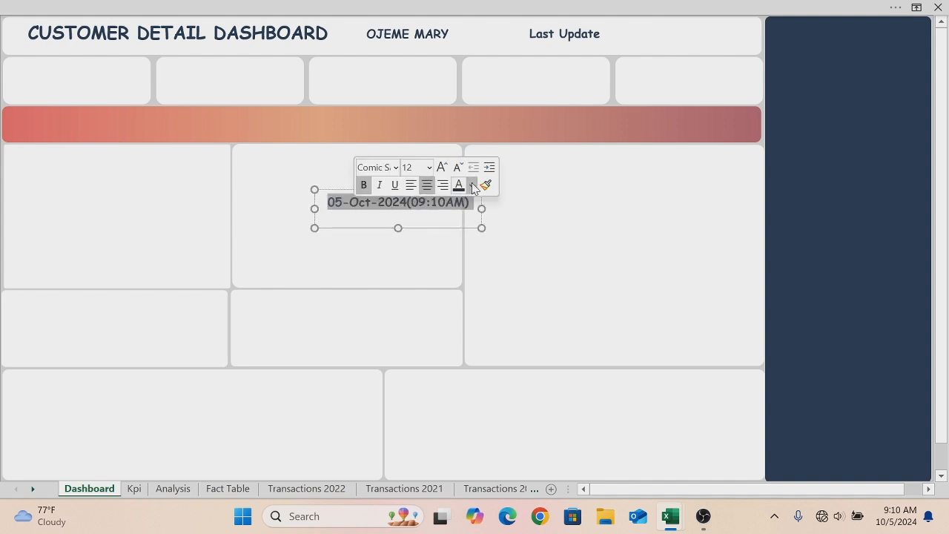
click(471, 185)
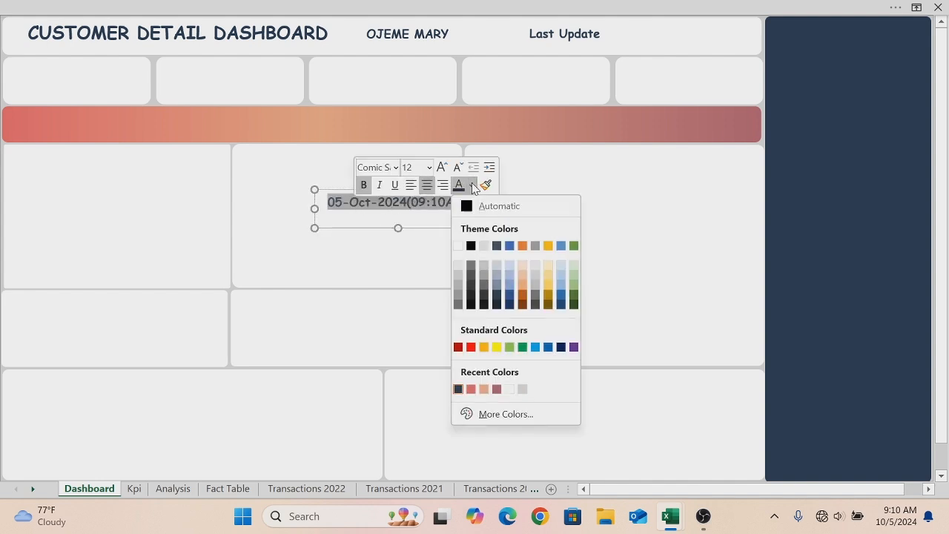
click(522, 389)
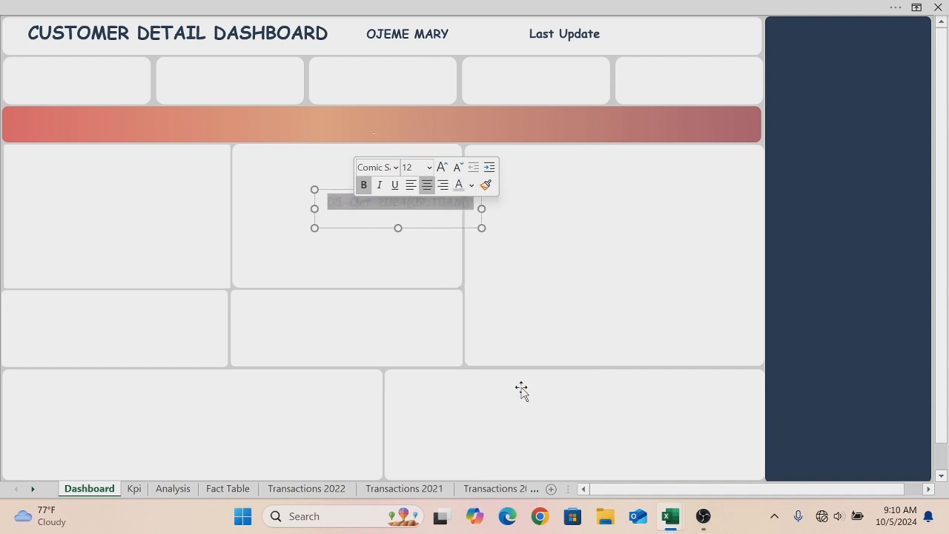
click(424, 268)
click(400, 202)
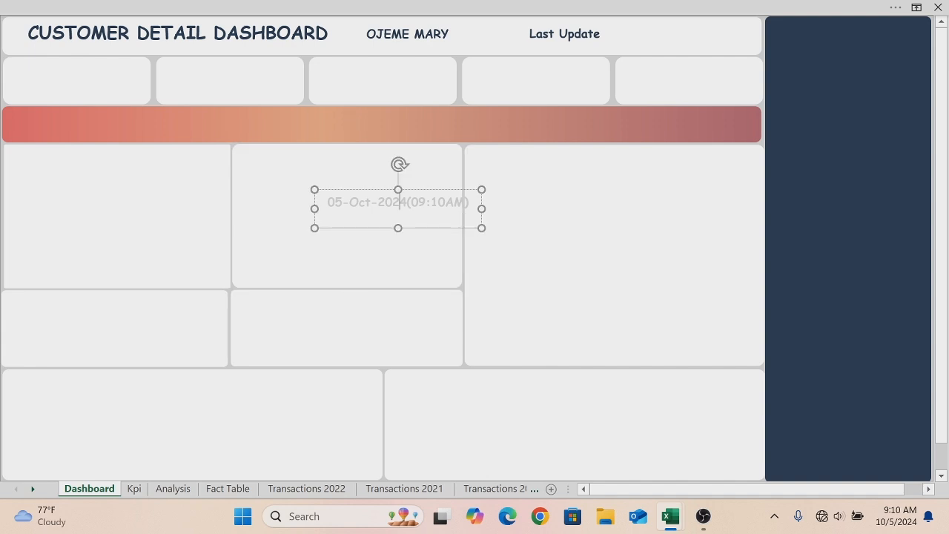
- Select all the date text and recolor it a darker grey shade
key(ctrl+a)
right_click(441, 203)
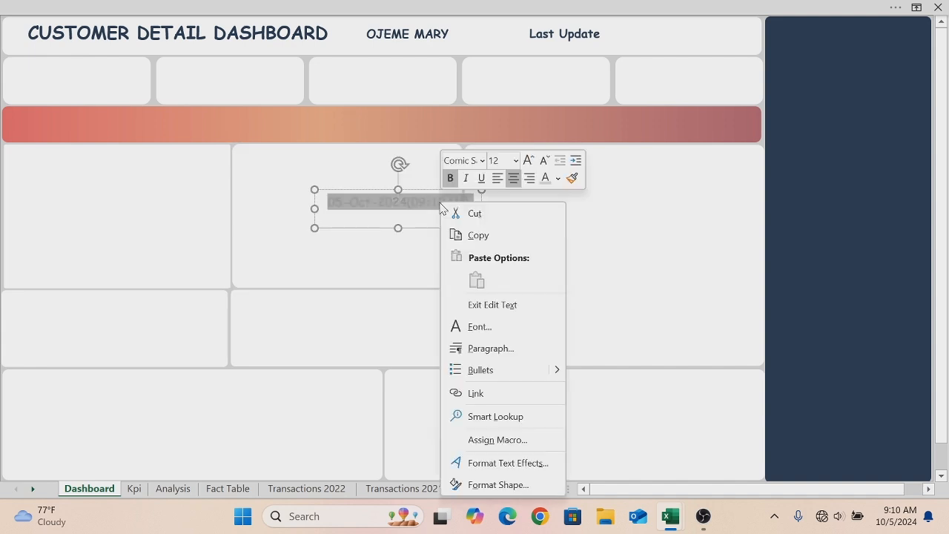
click(558, 178)
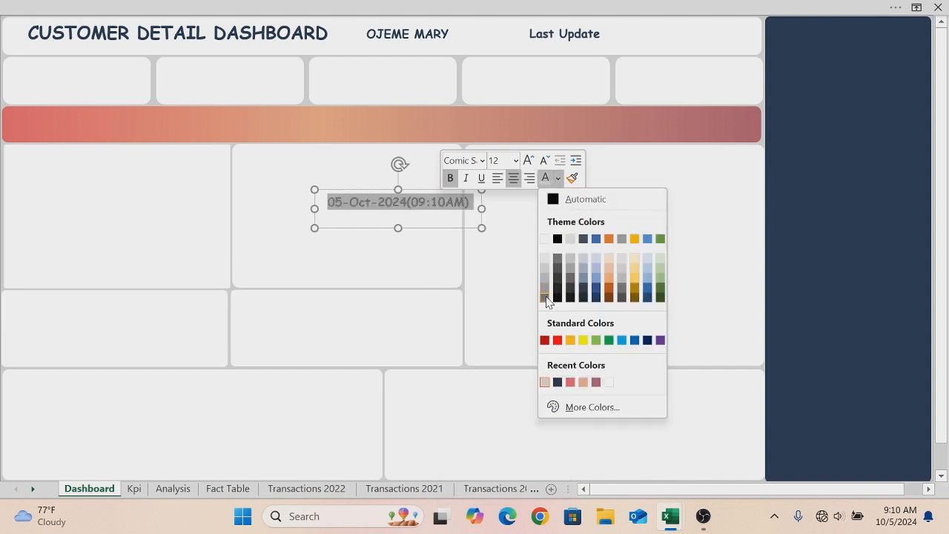
click(547, 299)
- Move the date box into the header, right beside the Last Update label
drag(448, 209, 692, 59)
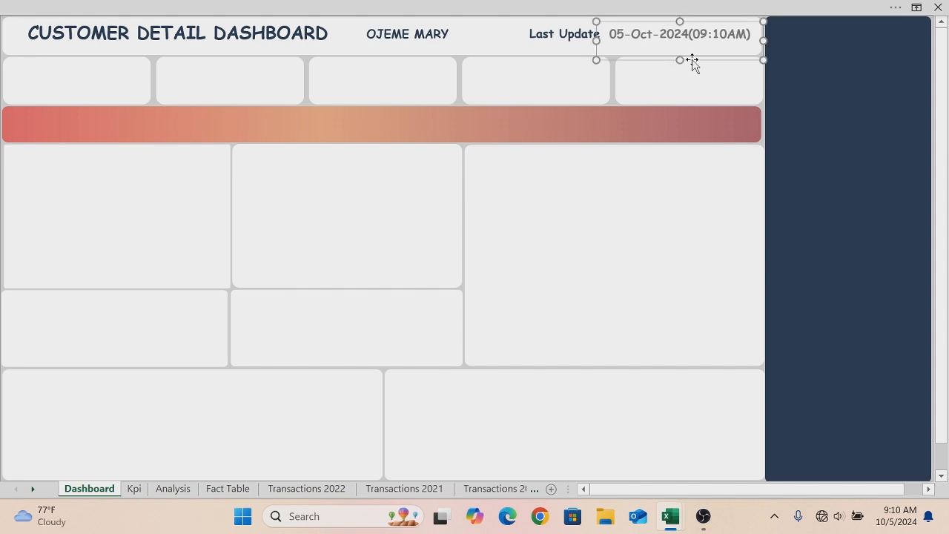
click(689, 72)
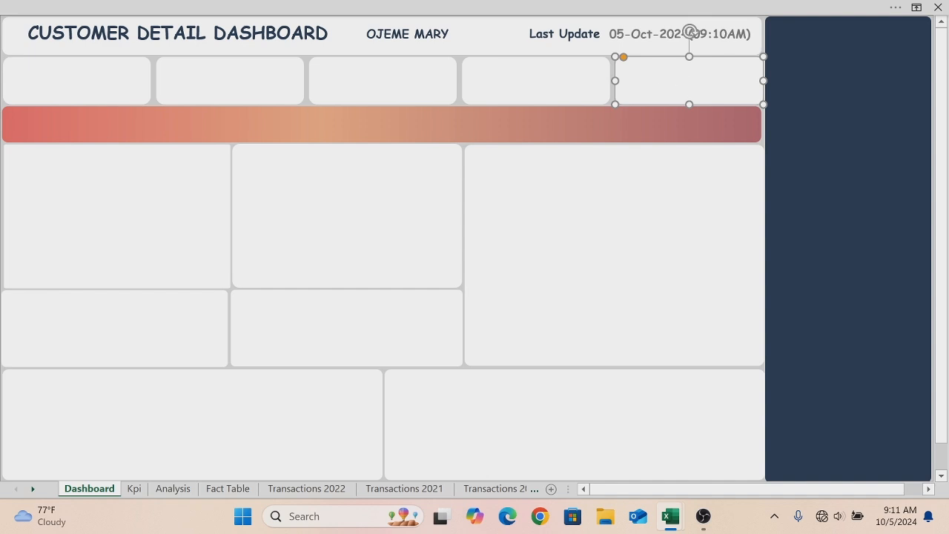
- Insert a space between the date and the time so it reads 05-Oct-2024 (09:10AM)
click(571, 34)
click(688, 35)
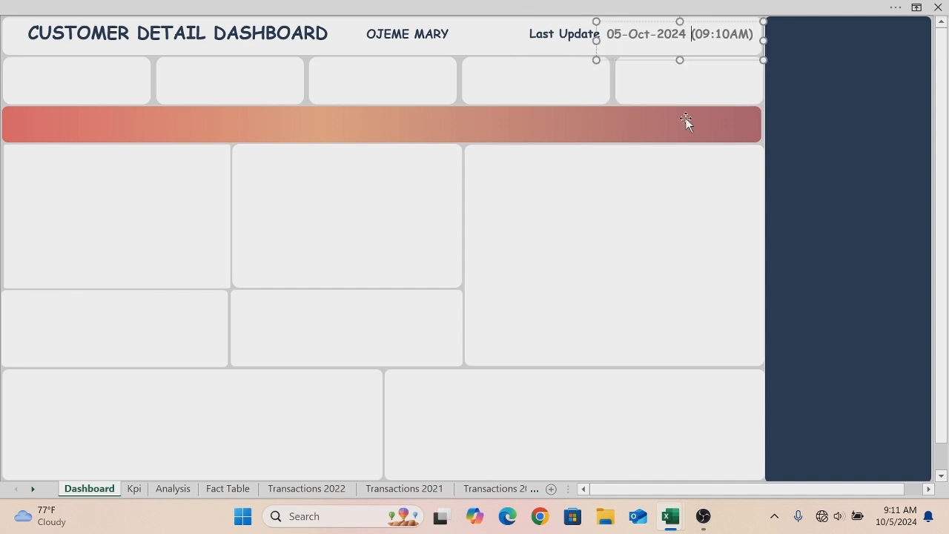
click(660, 149)
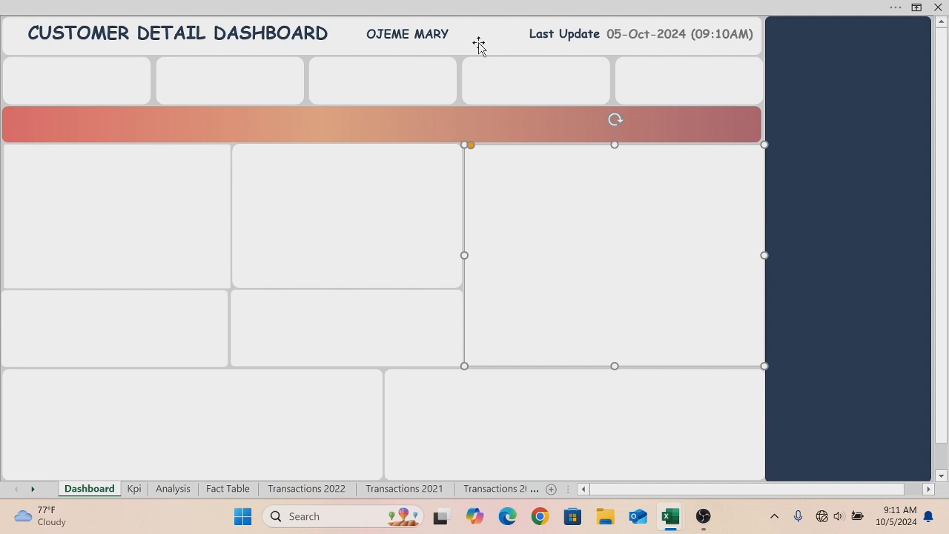
- Duplicate the author name label, move the copy into the first KPI card and retitle it "Quantity Ordered"
click(373, 60)
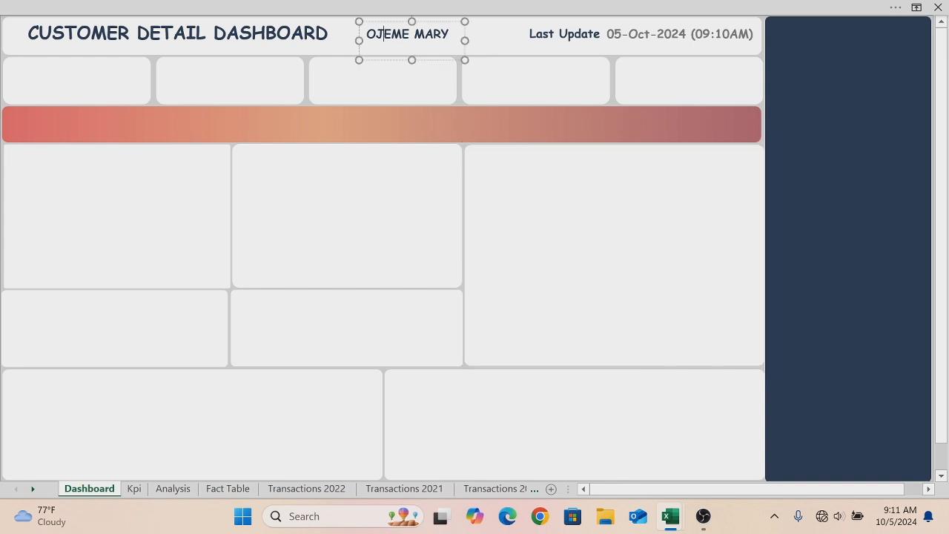
key(ctrl+d)
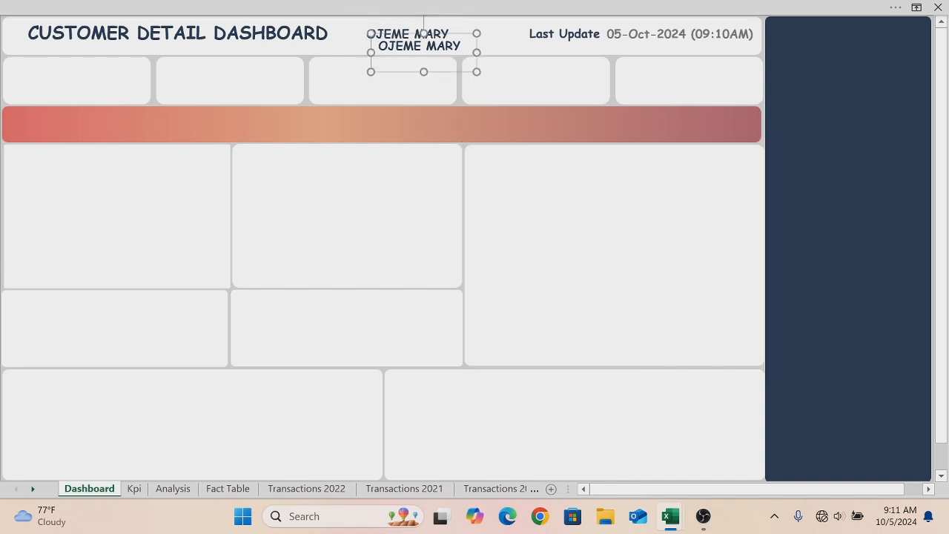
drag(385, 76, 43, 93)
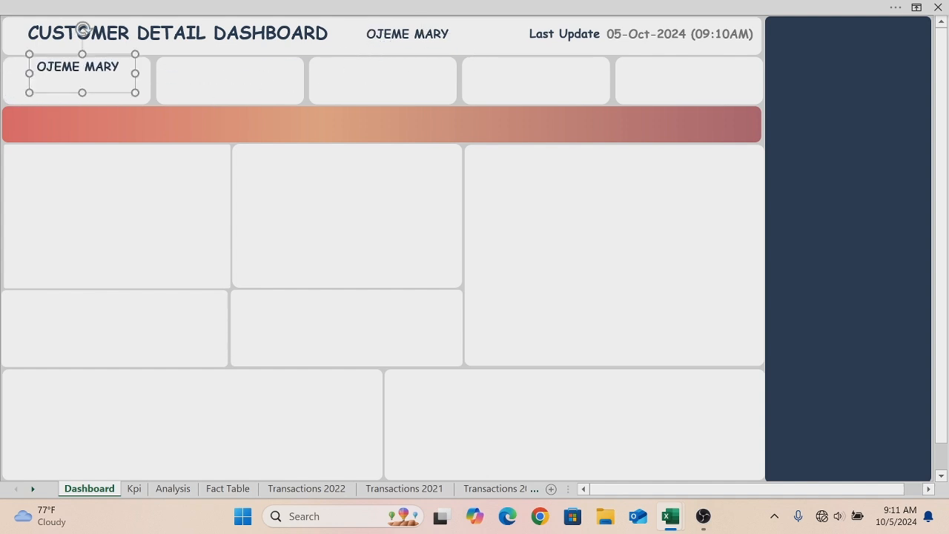
click(118, 66)
key(BackSpace)
key(BackSpace)
key(BackSpace)
key(BackSpace)
key(BackSpace)
key(BackSpace)
key(BackSpace)
key(BackSpace)
key(BackSpace)
key(BackSpace)
text(Quantity Ordered)
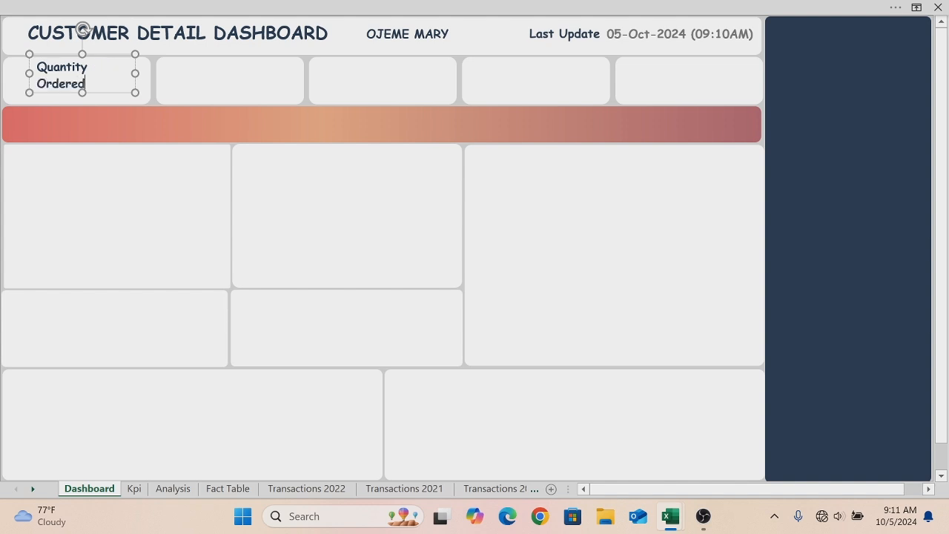
- Widen the Quantity Ordered label so it fits on one line and center its text
click(139, 74)
drag(139, 74, 37, 67)
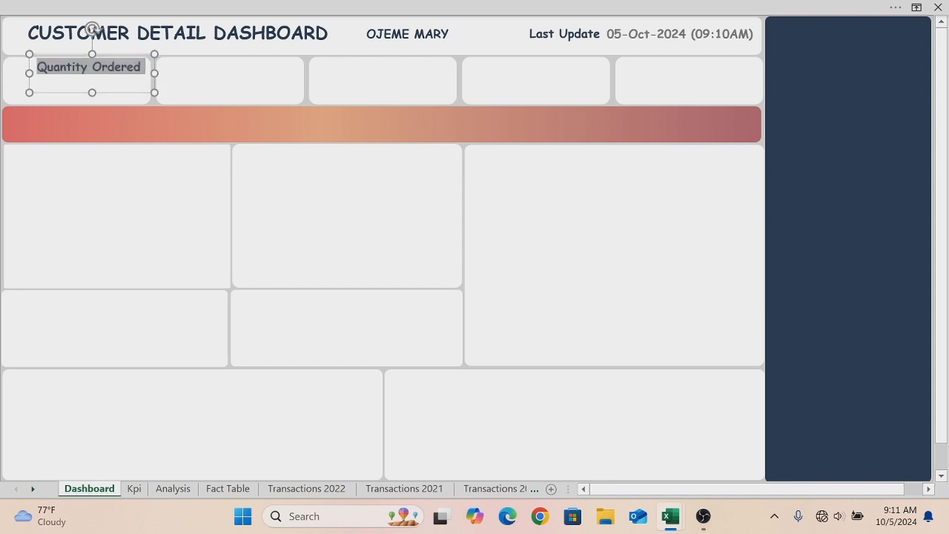
click(116, 46)
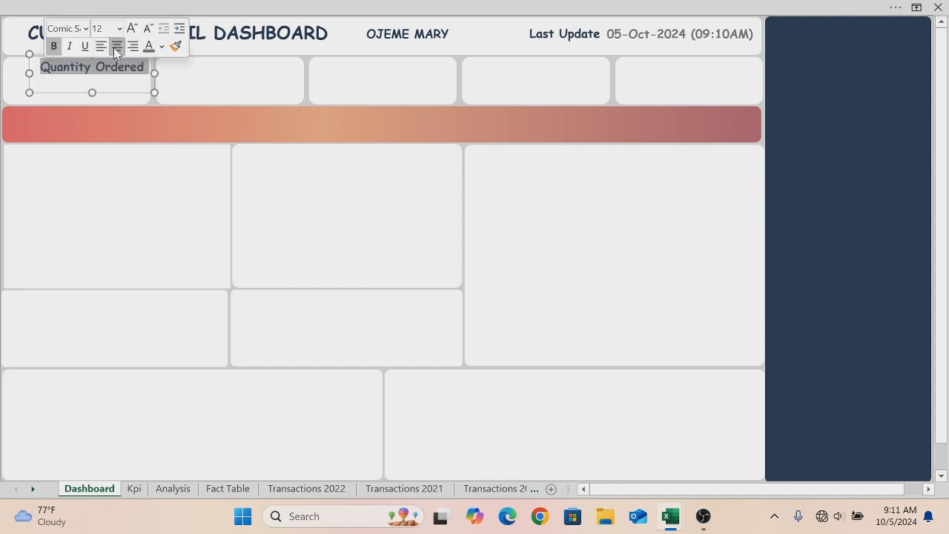
click(109, 93)
drag(109, 92, 103, 92)
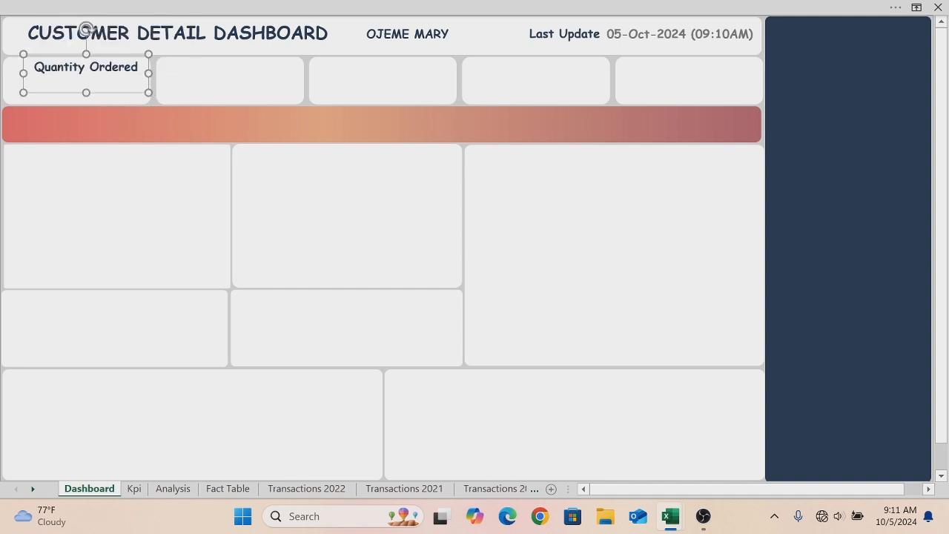
- Color the Quantity Ordered label text light grey
drag(141, 67, 34, 67)
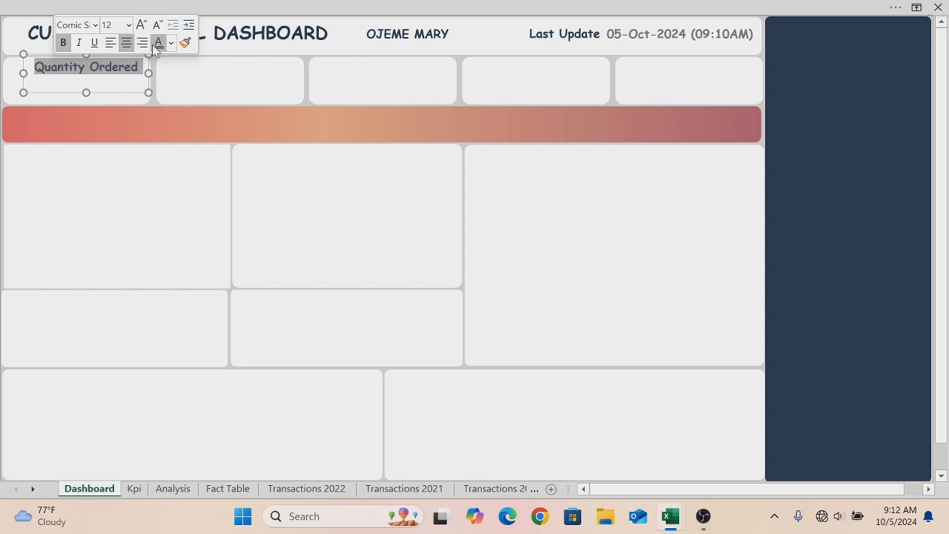
click(170, 46)
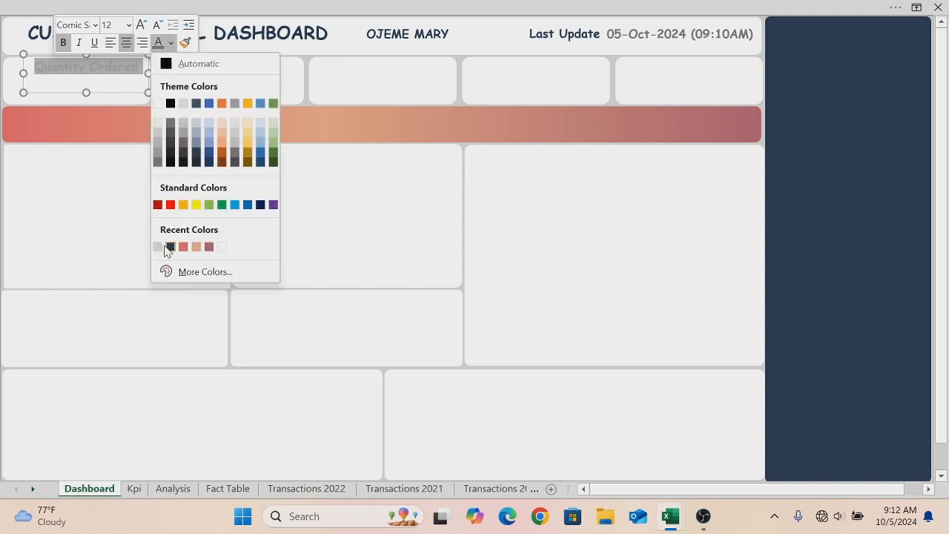
click(157, 163)
click(277, 193)
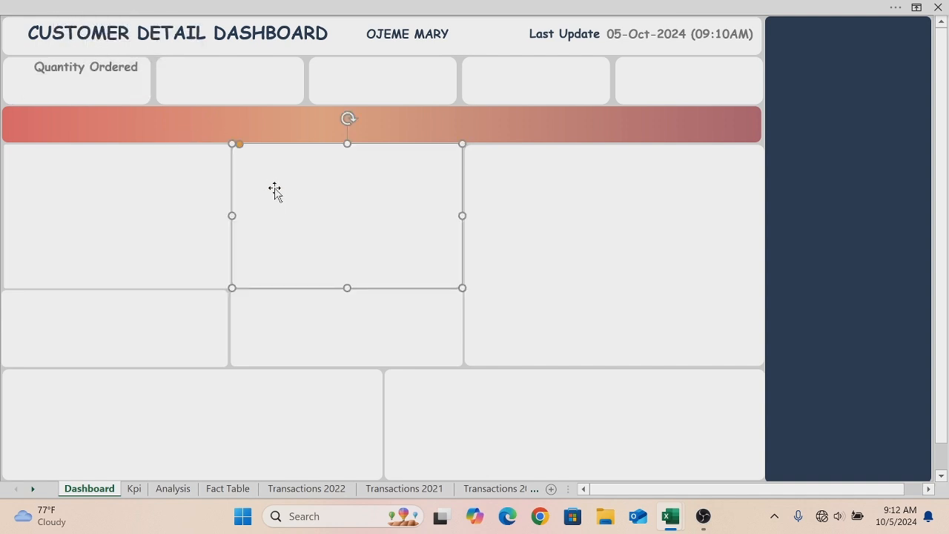
- Duplicate the Quantity Ordered label several times and move copies into the fifth and fourth KPI cards
click(124, 66)
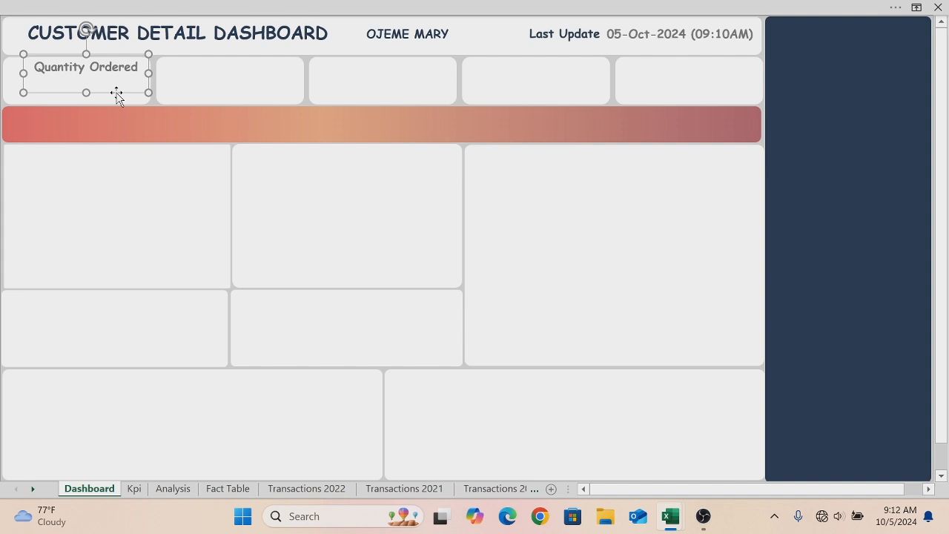
key(ctrl+d)
key(ctrl+d)
key(ctrl+d)
key(ctrl+d)
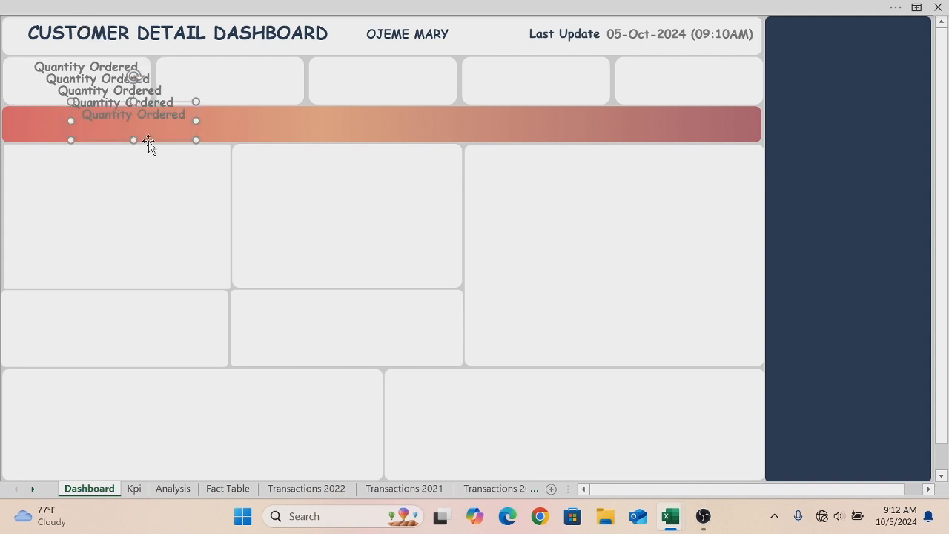
drag(148, 140, 699, 91)
click(161, 129)
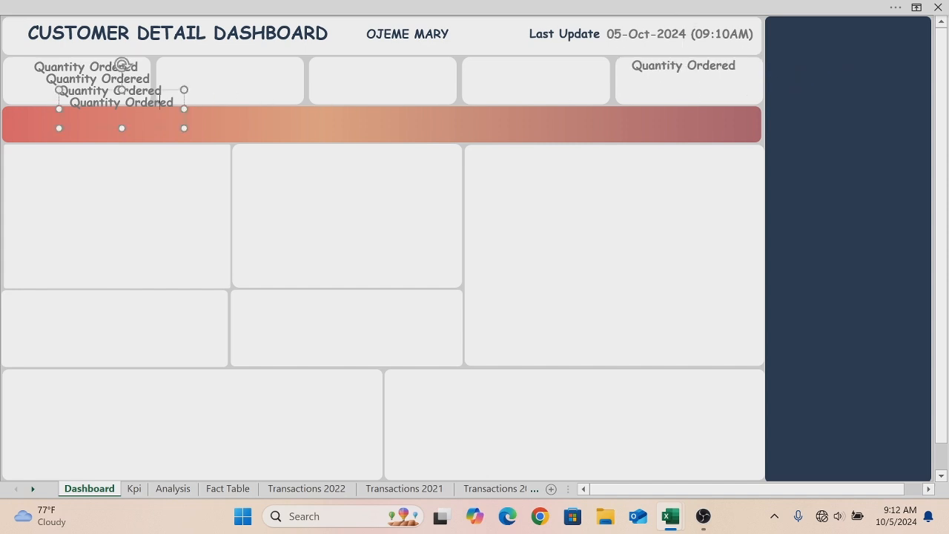
drag(161, 132, 578, 92)
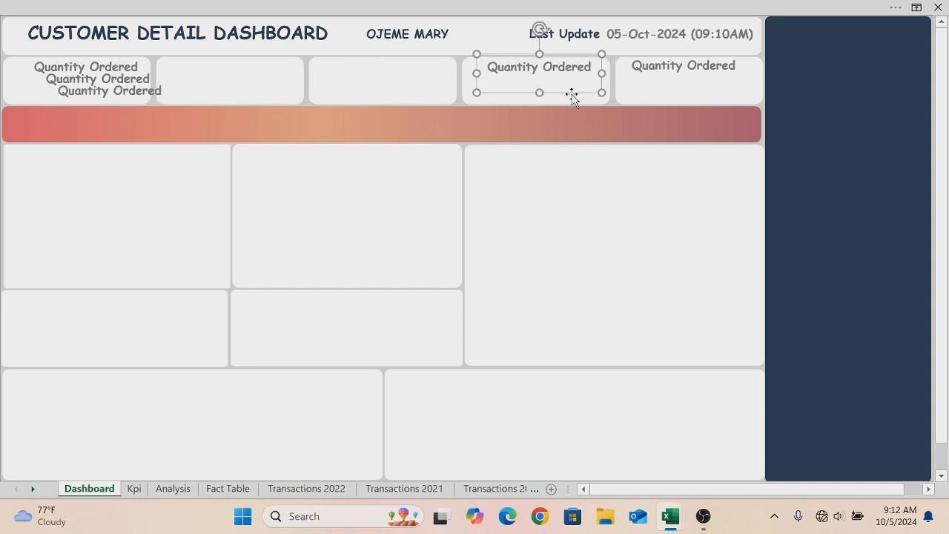
- Move the remaining label copies into the third and second KPI cards
click(82, 90)
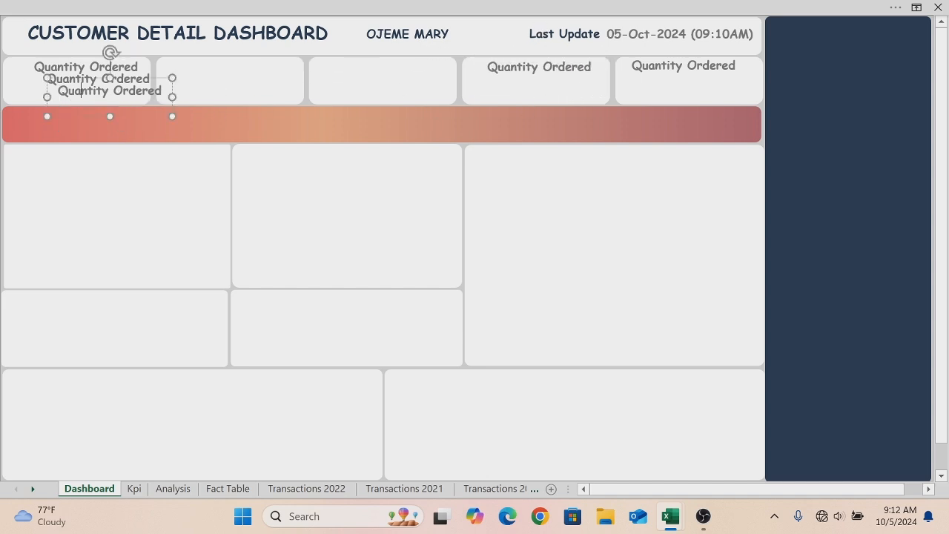
drag(89, 117, 354, 92)
click(97, 78)
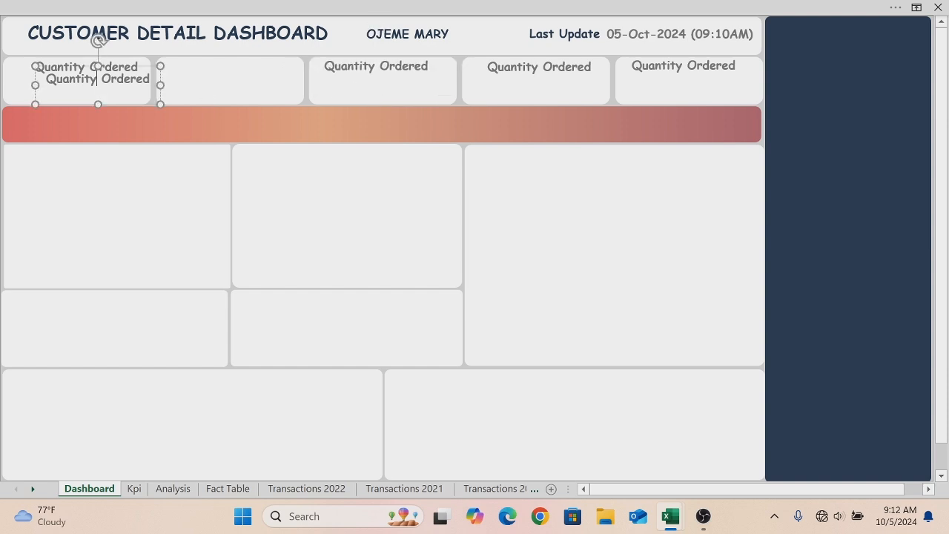
drag(114, 104, 243, 92)
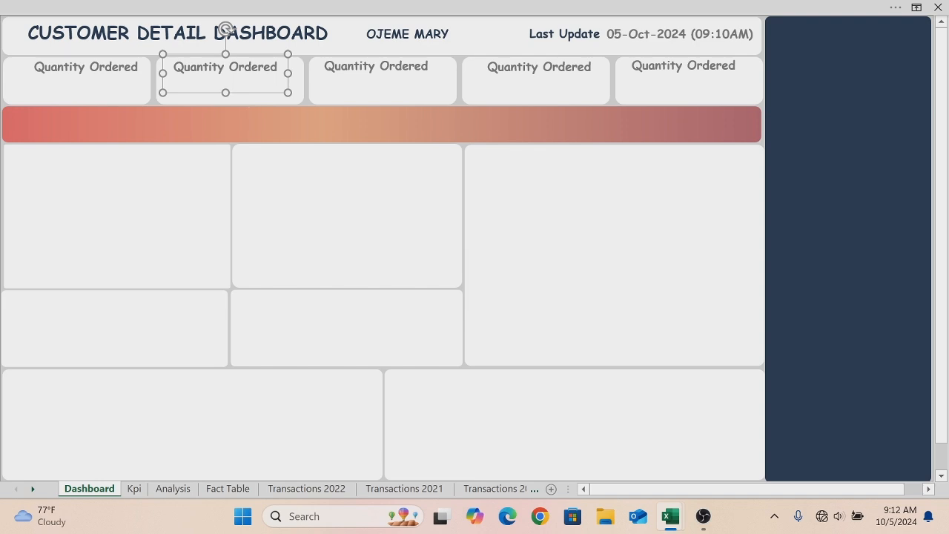
- Retitle the second KPI card label to "Average Order"
key(BackSpace)
key(BackSpace)
key(BackSpace)
key(BackSpace)
key(BackSpace)
text(Average)
click(275, 67)
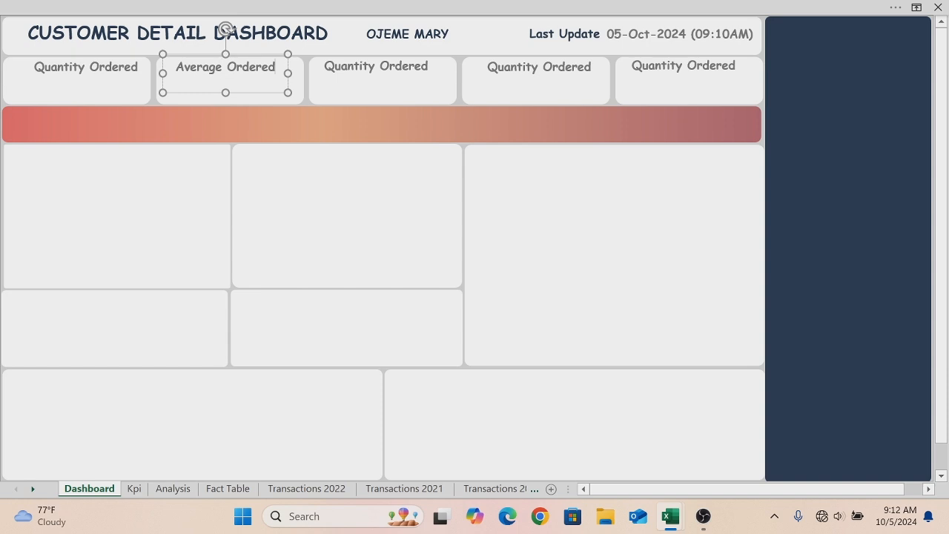
key(BackSpace)
key(BackSpace)
click(341, 66)
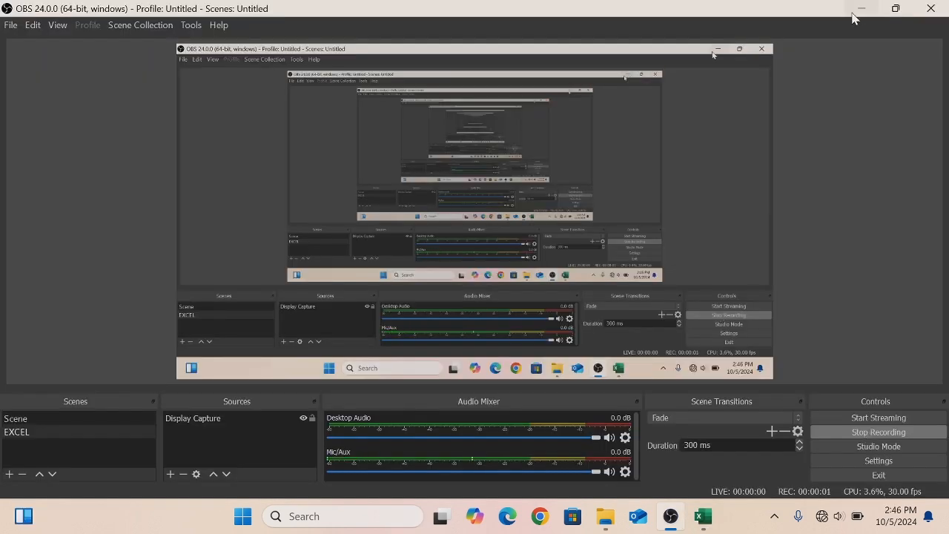
click(859, 13)
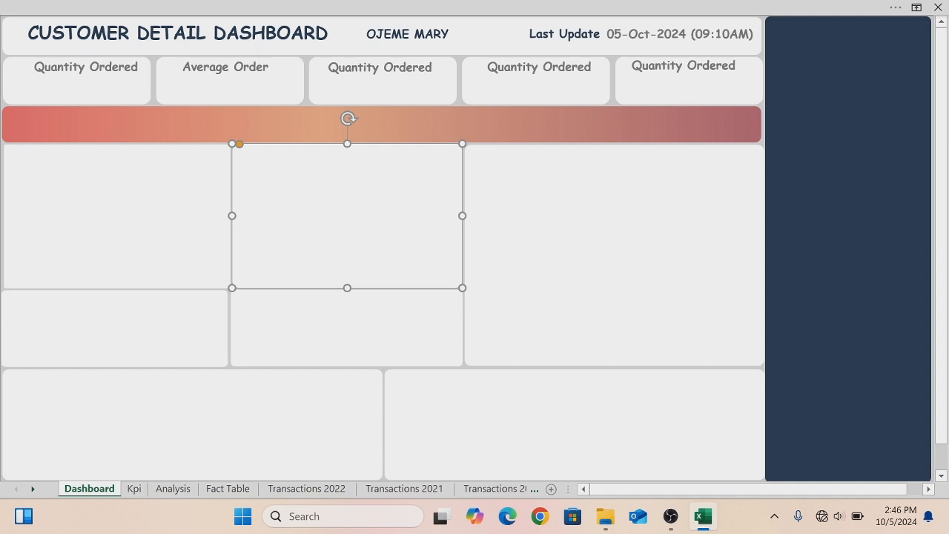
- Retitle the third KPI card label to "Cost of Goods Sold" and widen it to fit on one line
click(345, 66)
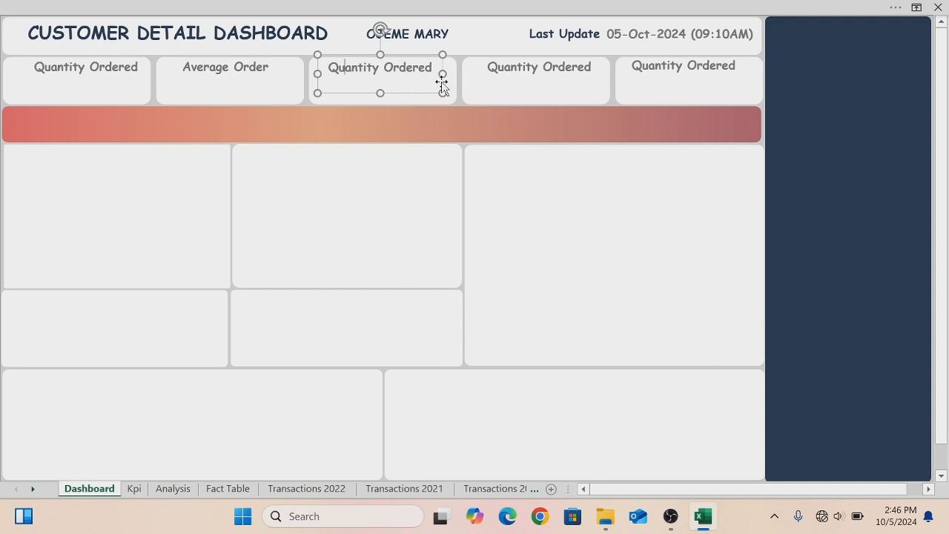
key(End)
key(BackSpace)
key(BackSpace)
key(BackSpace)
key(BackSpace)
key(BackSpace)
key(BackSpace)
key(BackSpace)
key(BackSpace)
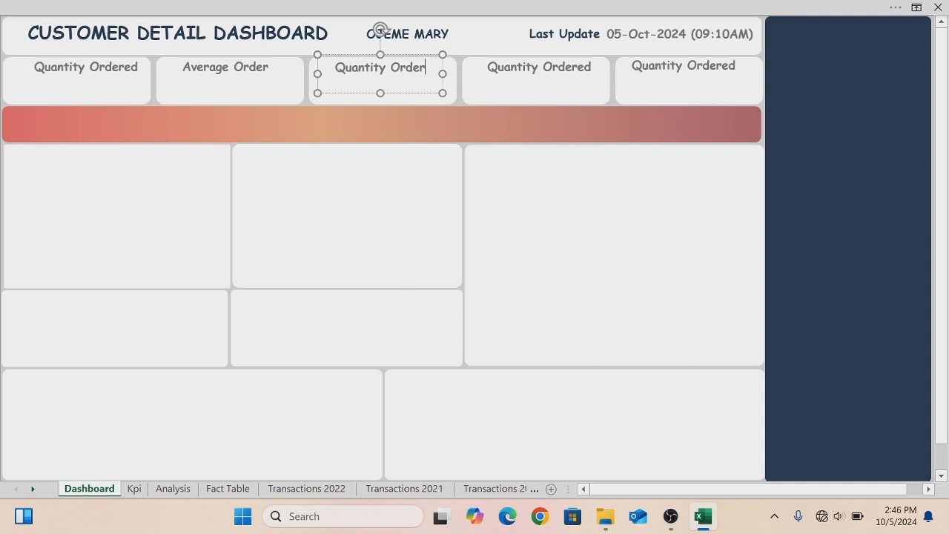
key(BackSpace)
key(BackSpace)
key(BackSpace)
key(BackSpace)
key(BackSpace)
key(BackSpace)
key(BackSpace)
key(BackSpace)
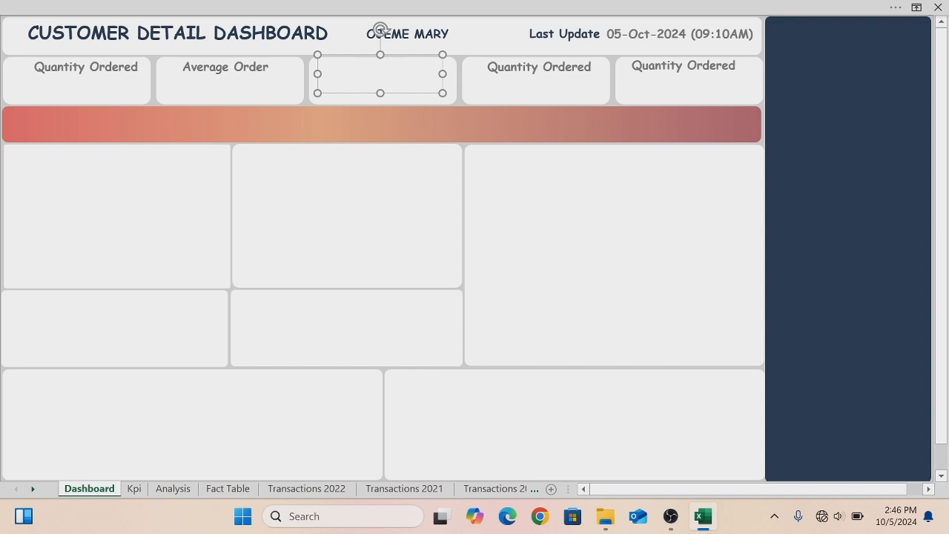
text(Cost of Goods )
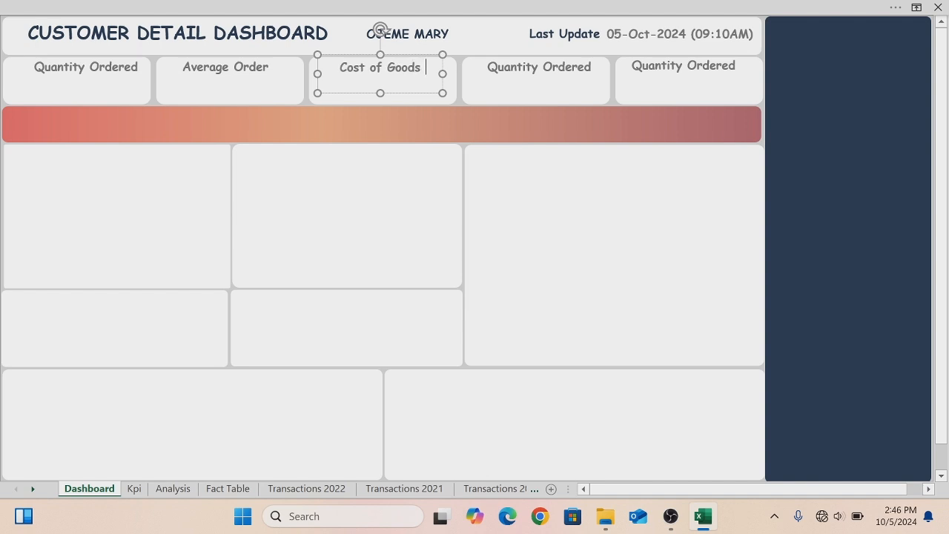
text(SOL)
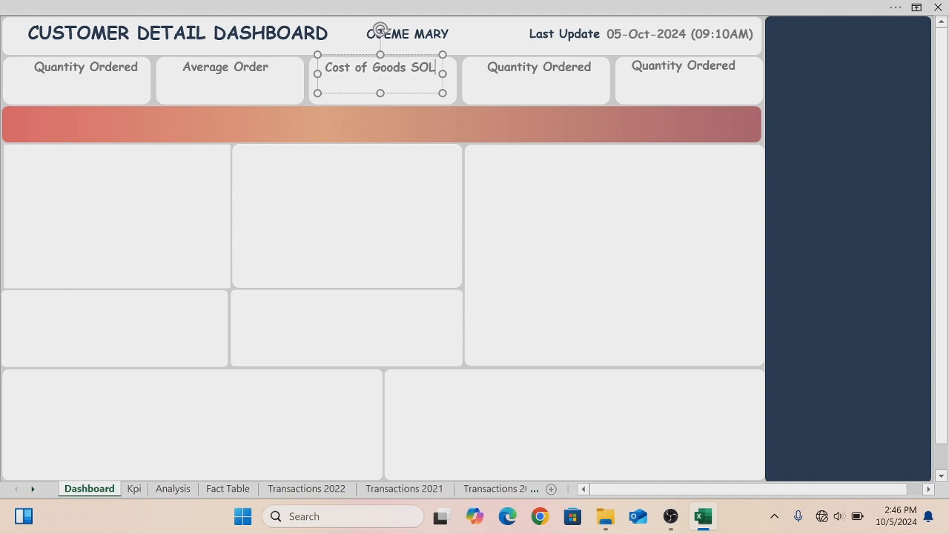
key(BackSpace)
key(BackSpace)
text(ol)
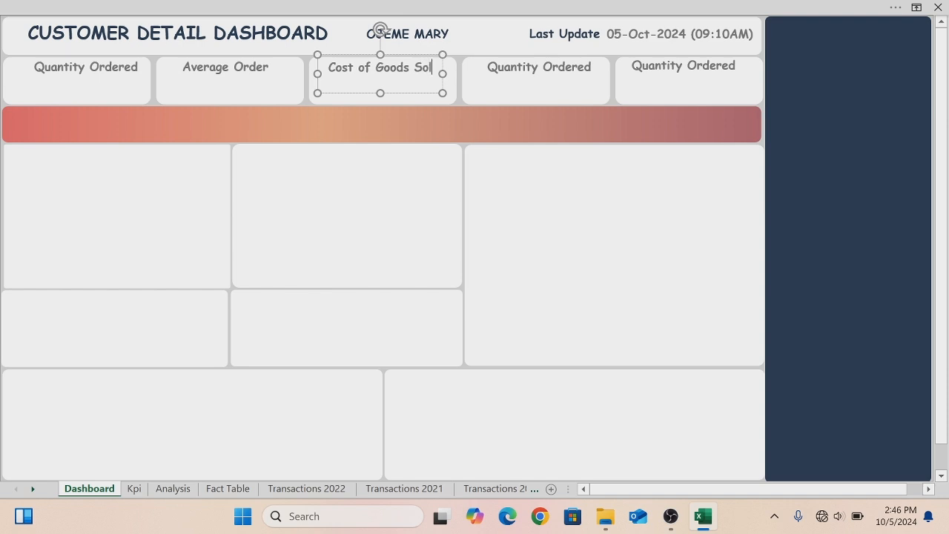
text(d)
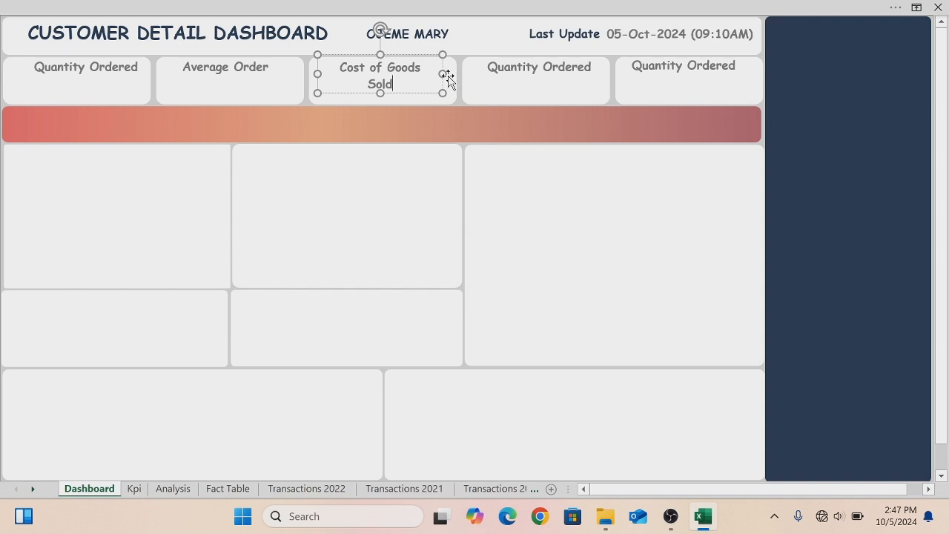
drag(443, 74, 457, 75)
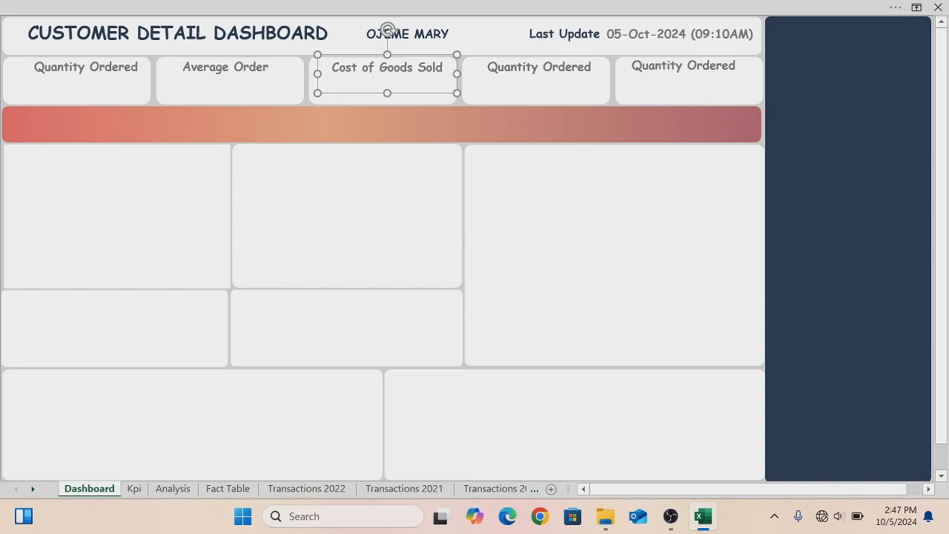
- Retitle the fourth KPI card label to "Total Revenue"
click(538, 67)
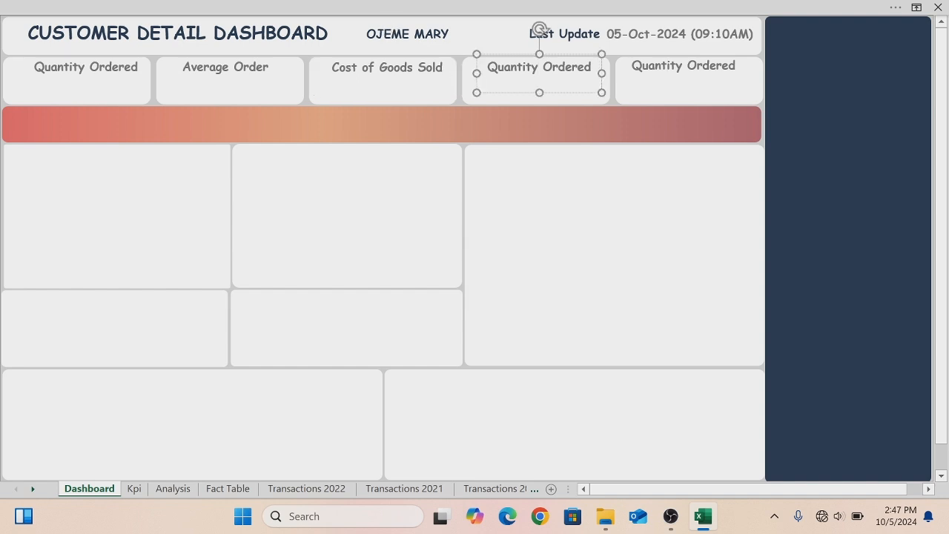
key(BackSpace)
key(BackSpace)
key(BackSpace)
key(BackSpace)
key(BackSpace)
key(BackSpace)
key(BackSpace)
key(BackSpace)
key(BackSpace)
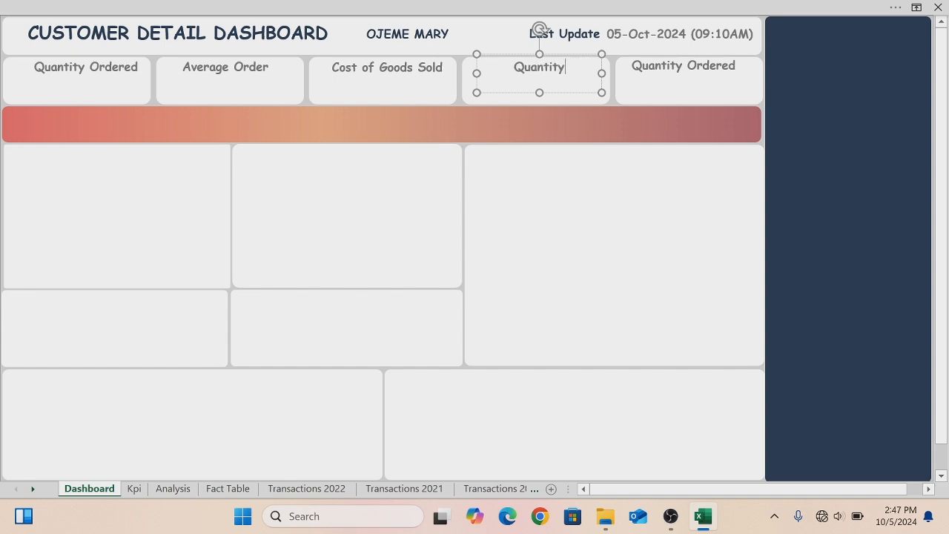
key(BackSpace)
key(BackSpace)
key(BackSpace)
key(BackSpace)
key(BackSpace)
key(BackSpace)
key(BackSpace)
text(Total Revenue)
- Retitle the fifth KPI card label to "Gross Profit"
click(702, 66)
click(734, 66)
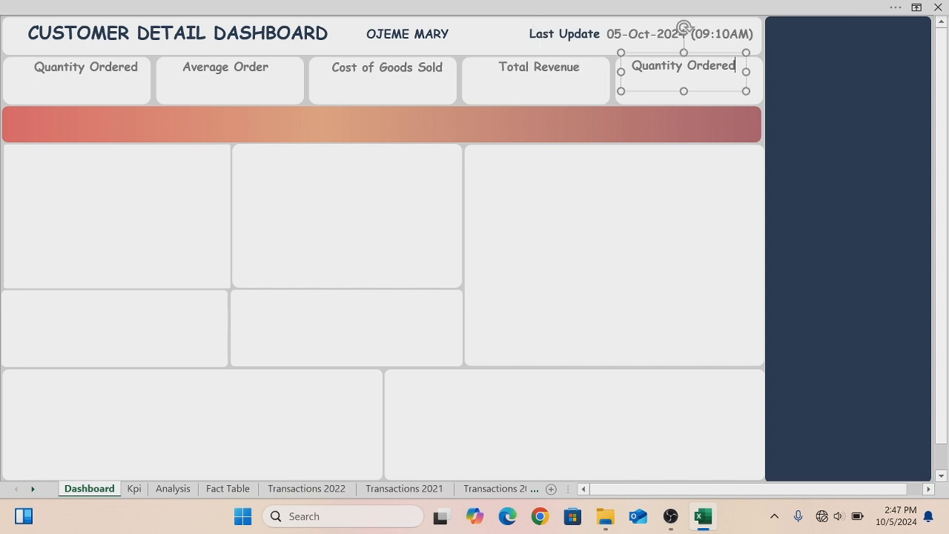
key(BackSpace)
key(BackSpace)
key(BackSpace)
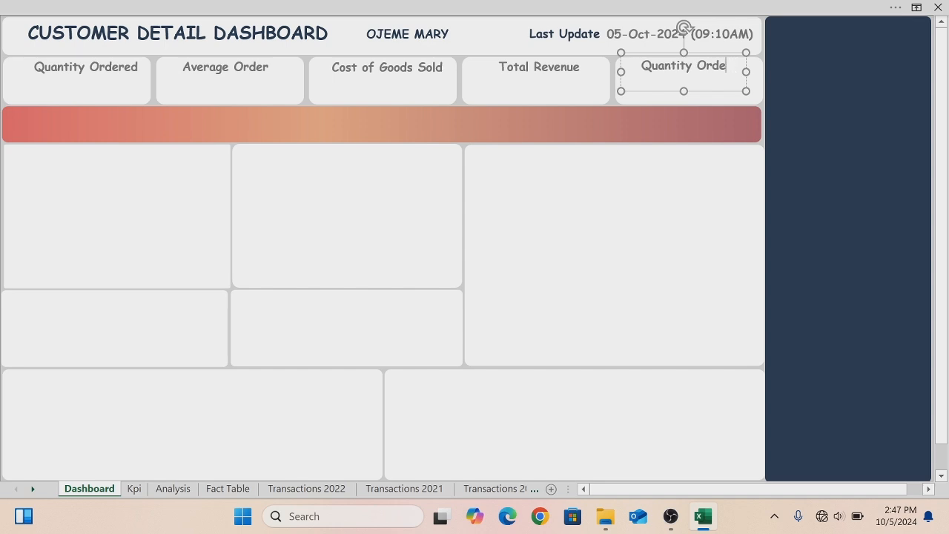
key(BackSpace)
key(BackSpace)
key(BackSpace)
key(BackSpace)
key(BackSpace)
key(BackSpace)
key(BackSpace)
key(BackSpace)
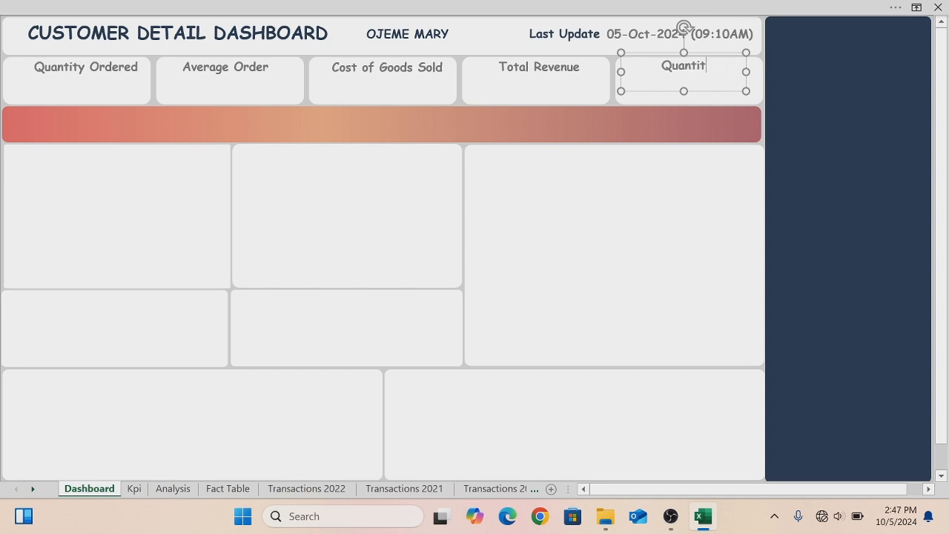
key(BackSpace)
key(BackSpace)
key(BackSpace)
key(BackSpace)
key(BackSpace)
text(Gross Profit)
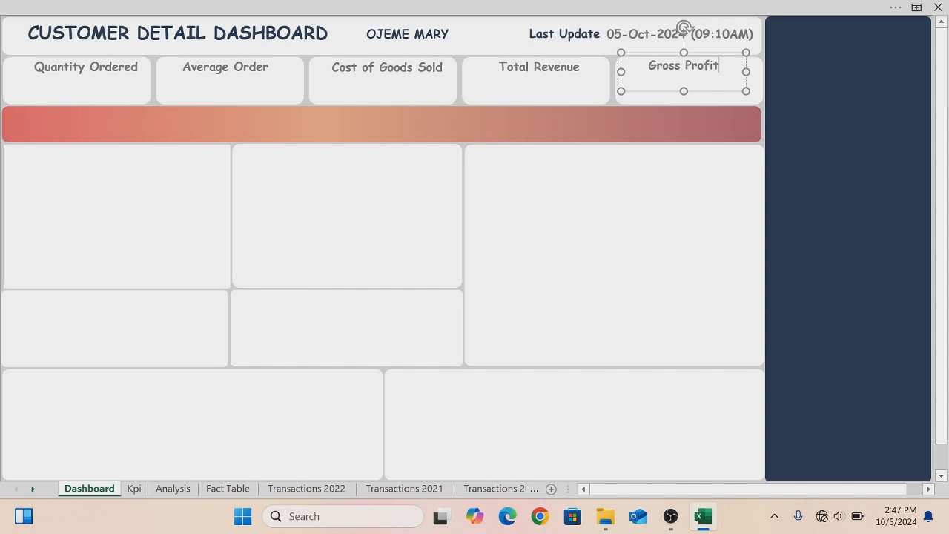
click(105, 67)
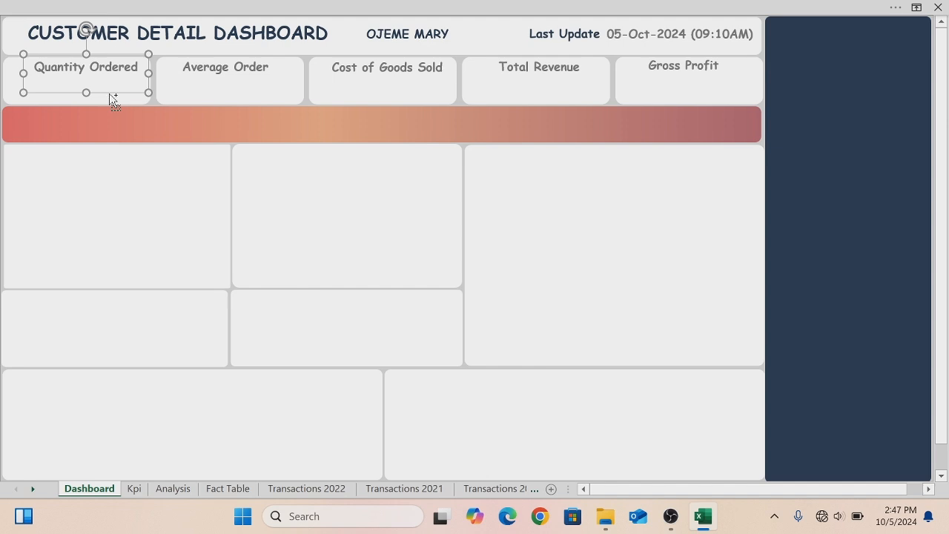
- Duplicate the Quantity Ordered label, move the copy onto the gradient banner, and set its text colour to white
key(ctrl+d)
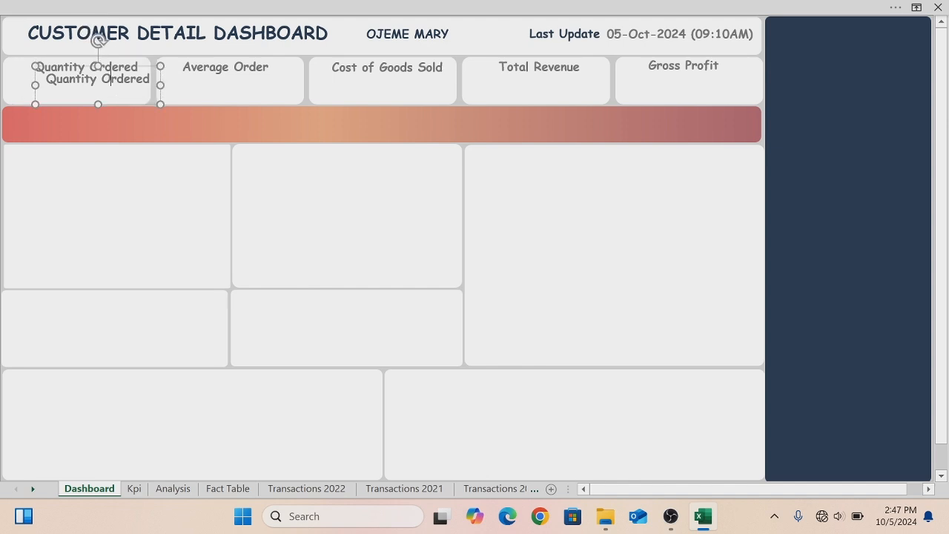
click(32, 98)
drag(83, 70, 61, 113)
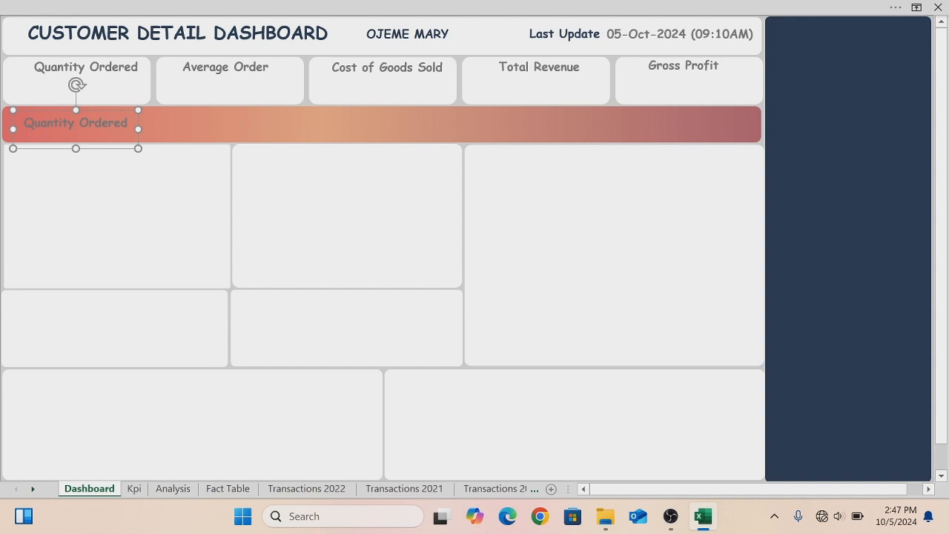
key(ctrl+a)
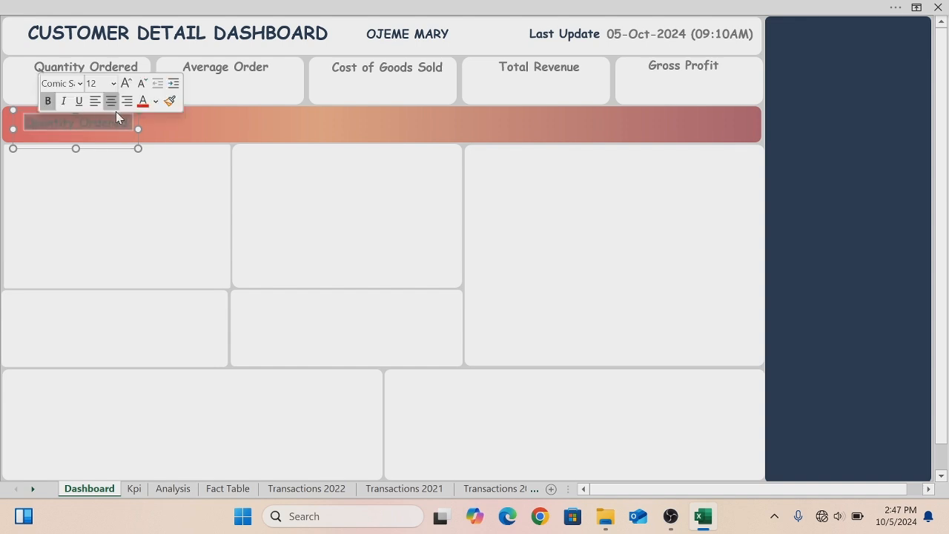
click(156, 101)
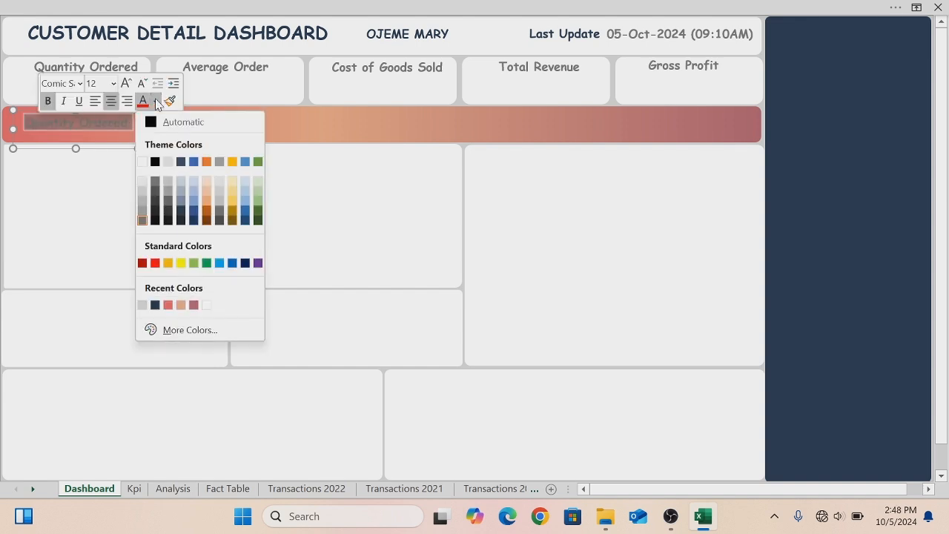
click(141, 161)
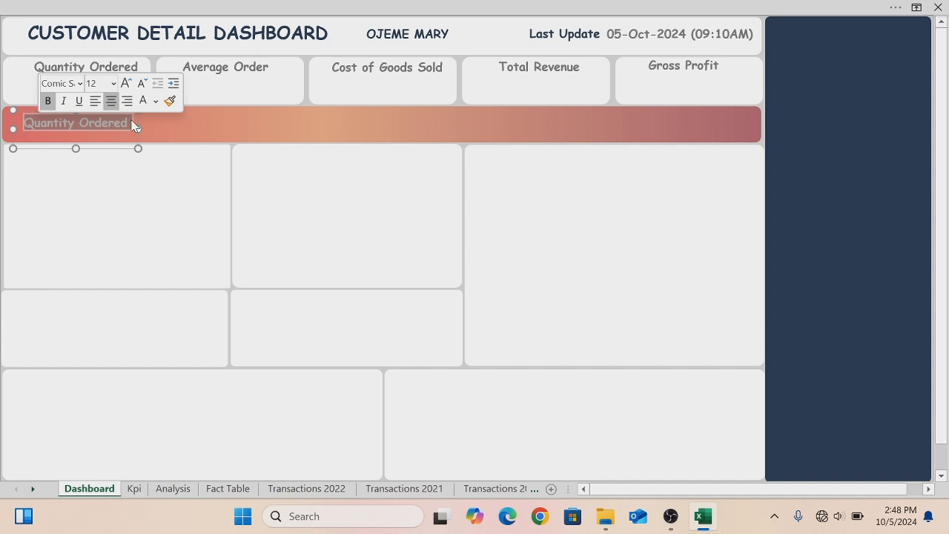
- Retitle the banner label to "No Of Transaction"
key(Delete)
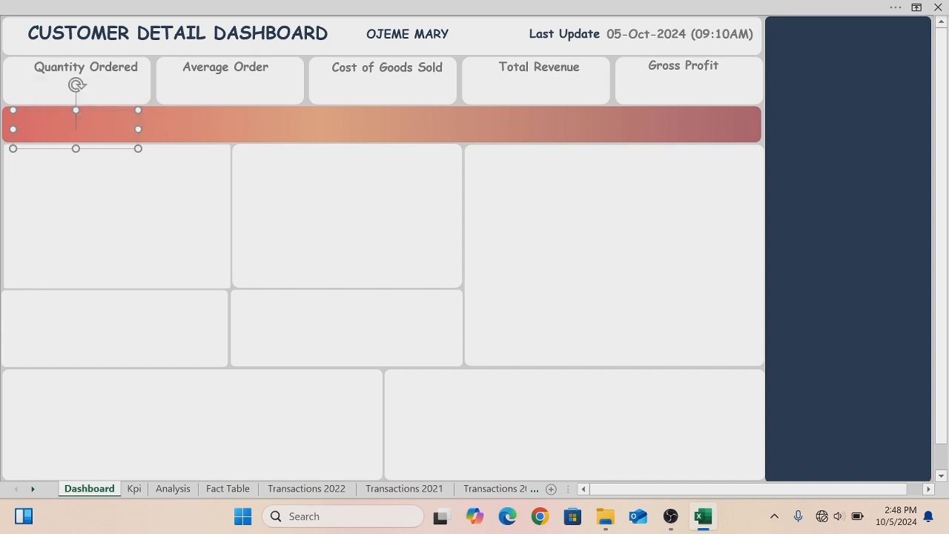
text(n)
key(BackSpace)
text(No of)
key(BackSpace)
key(BackSpace)
text(Of Transaction)
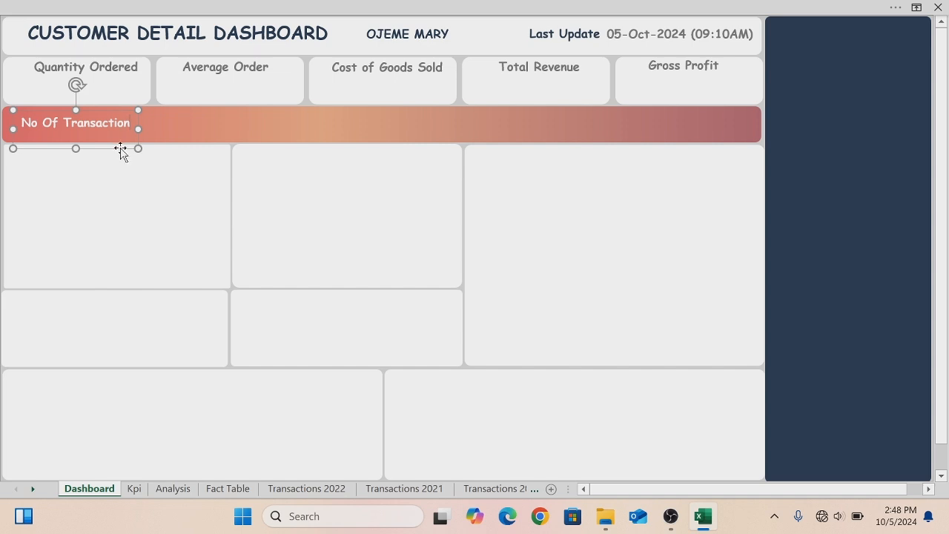
- Duplicate the banner label, place the copy to its right and retitle it "No Of Products"
drag(118, 151, 114, 151)
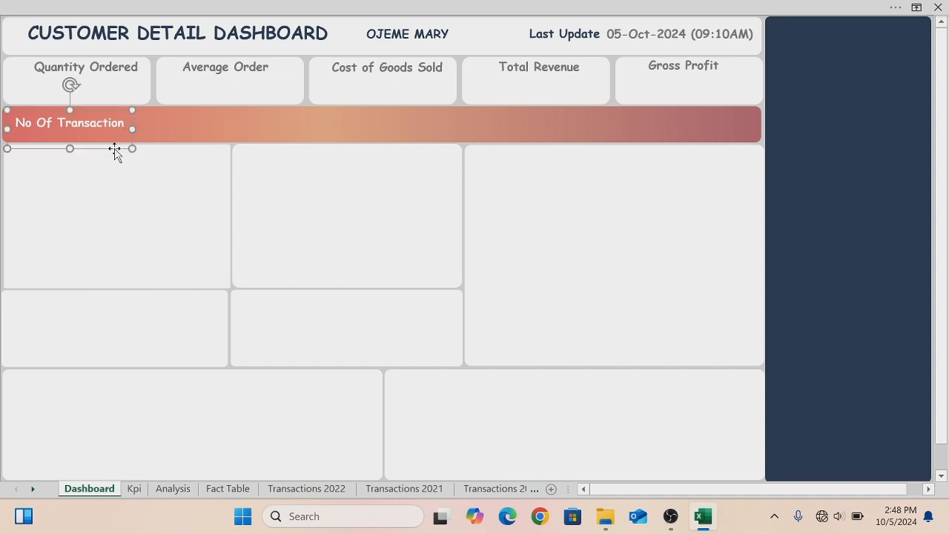
key(ctrl+d)
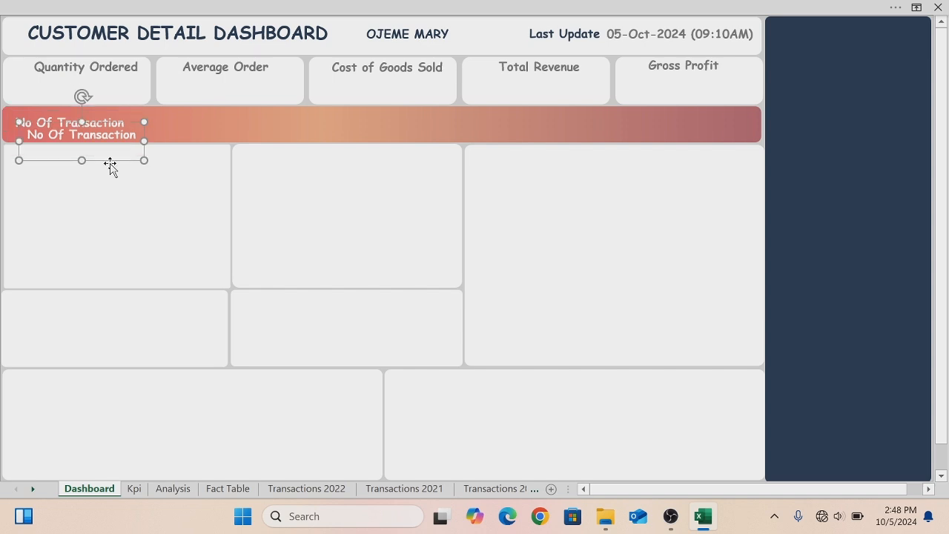
drag(111, 159, 297, 147)
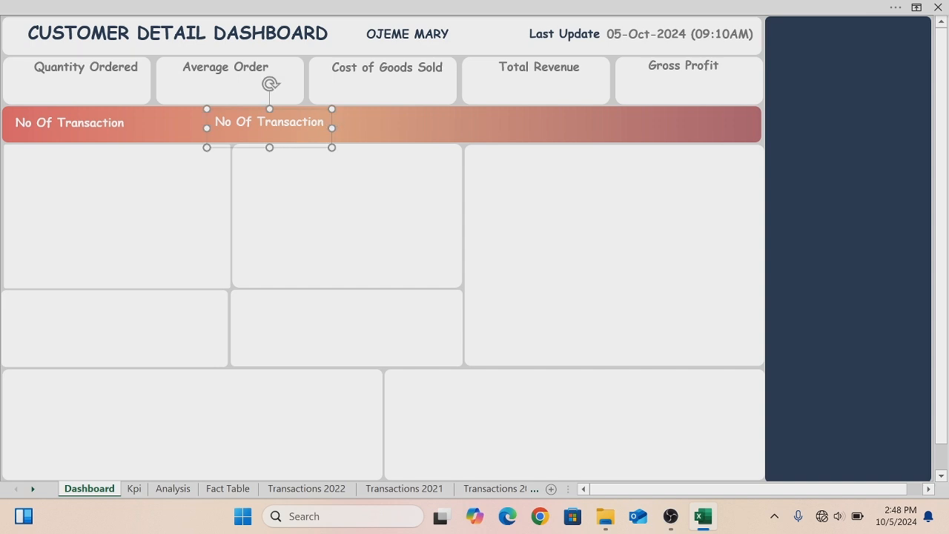
key(BackSpace)
key(BackSpace)
key(BackSpace)
key(BackSpace)
key(BackSpace)
key(BackSpace)
key(BackSpace)
key(BackSpace)
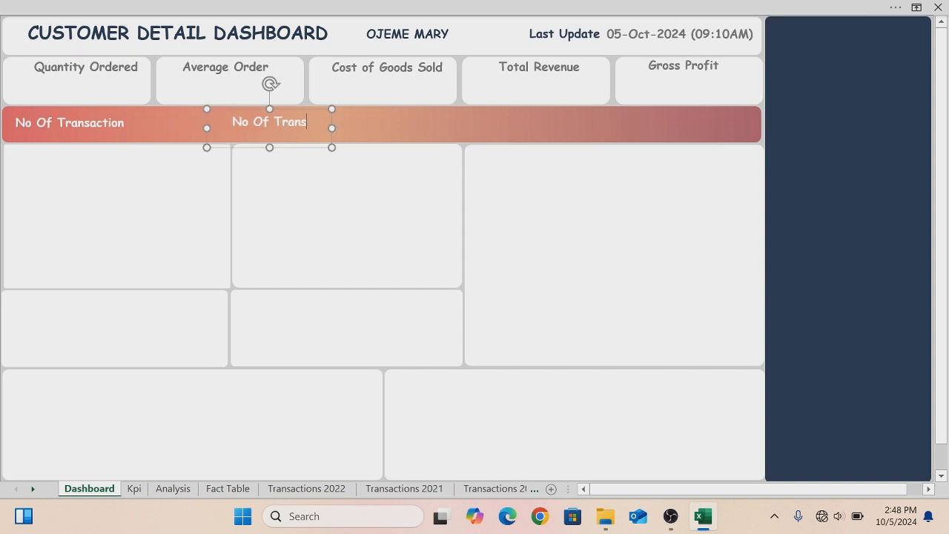
key(BackSpace)
key(BackSpace)
key(BackSpace)
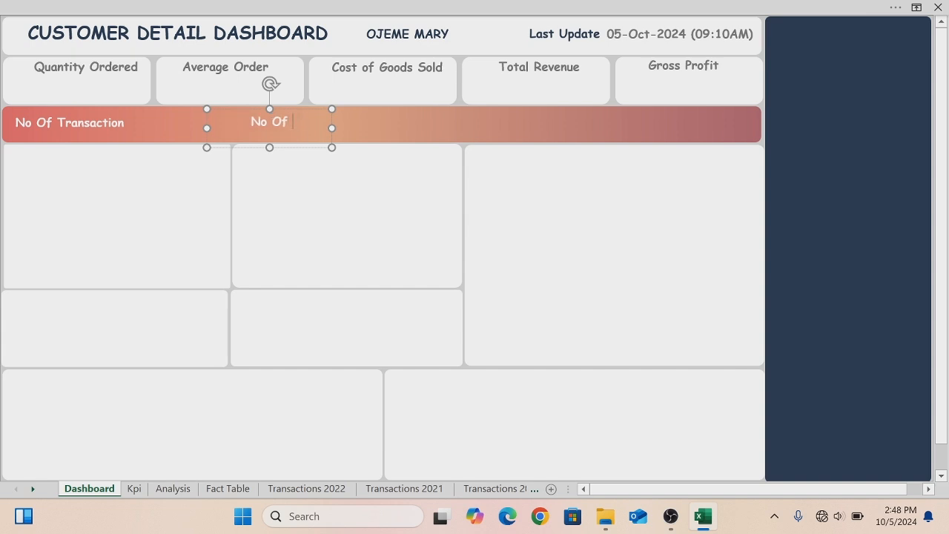
text(Products)
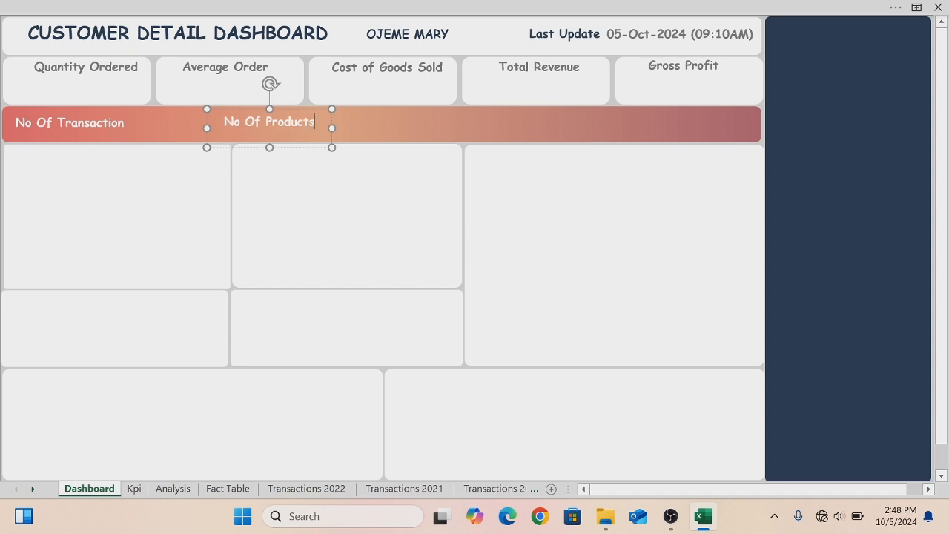
- Copy the "No Of Products" label further along the banner and retitle it "No Of Stores"
click(318, 148)
drag(318, 152, 517, 151)
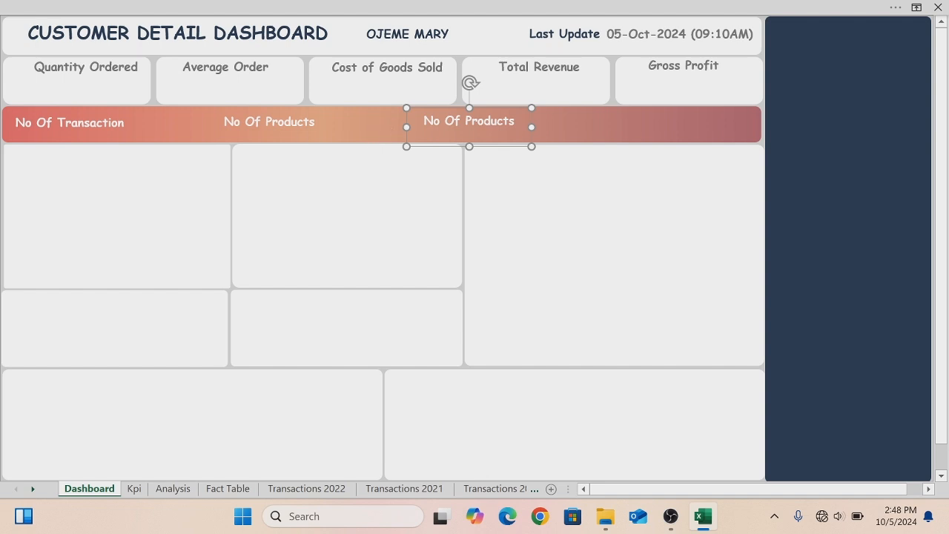
key(BackSpace)
key(BackSpace)
key(BackSpace)
key(BackSpace)
key(BackSpace)
key(BackSpace)
key(BackSpace)
key(BackSpace)
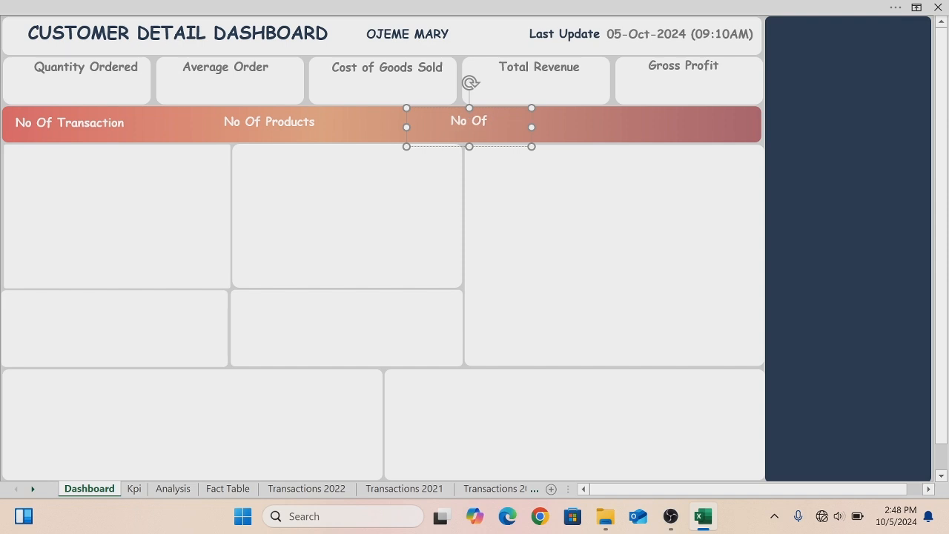
text(STORE)
key(BackSpace)
key(BackSpace)
key(BackSpace)
key(BackSpace)
text(tores)
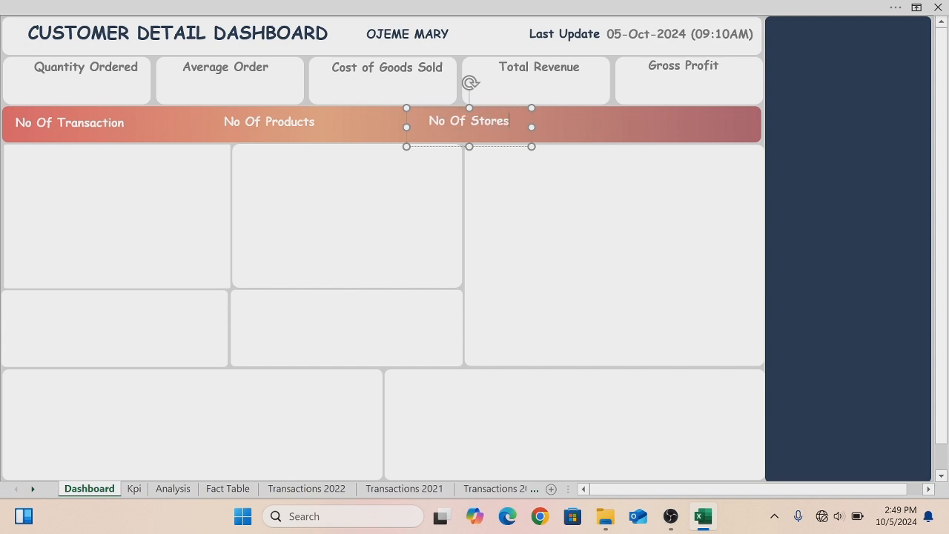
- Copy the "No Of Stores" label to the banner's right end and retitle it "No Of Customers"
click(503, 147)
drag(505, 147, 704, 146)
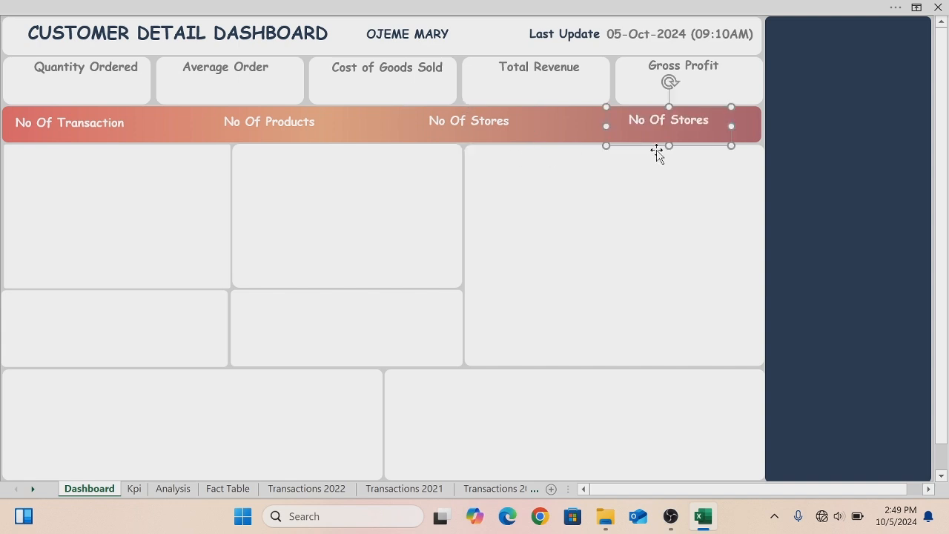
mouse_move(657, 152)
mouse_down()
mouse_move(609, 149)
mouse_move(674, 149)
mouse_up()
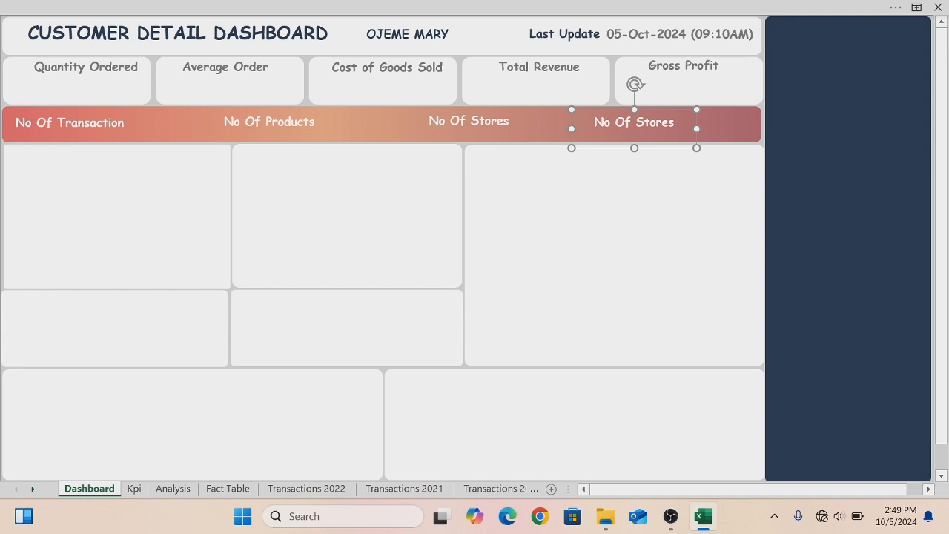
double_click(664, 123)
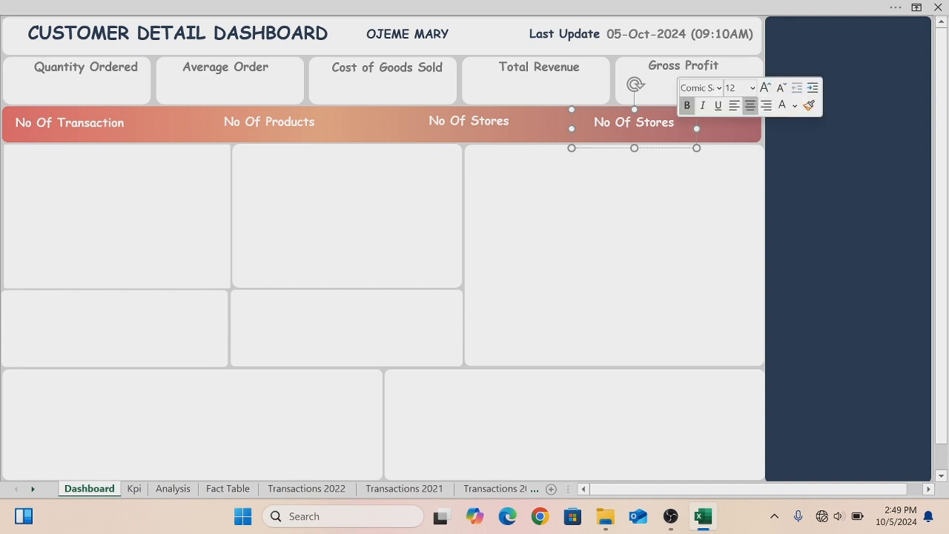
key(BackSpace)
key(BackSpace)
key(BackSpace)
key(BackSpace)
key(BackSpace)
key(BackSpace)
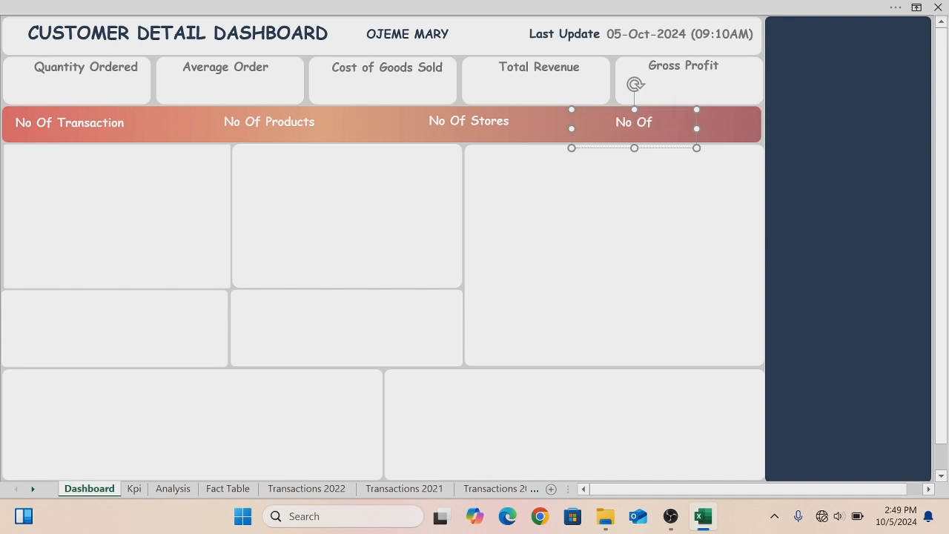
text(Customers)
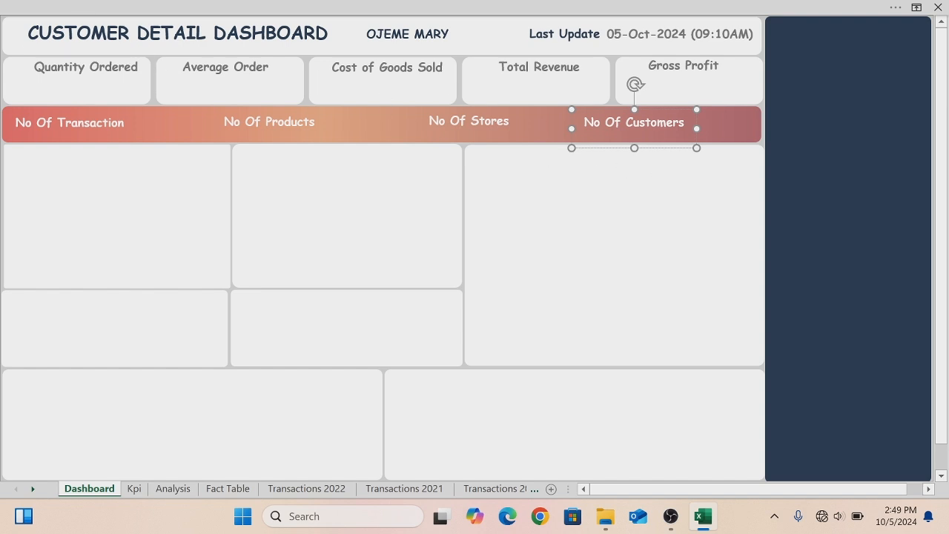
- Duplicate the Quantity Ordered label, place the copy below the title inside its card and clear its text
click(119, 92)
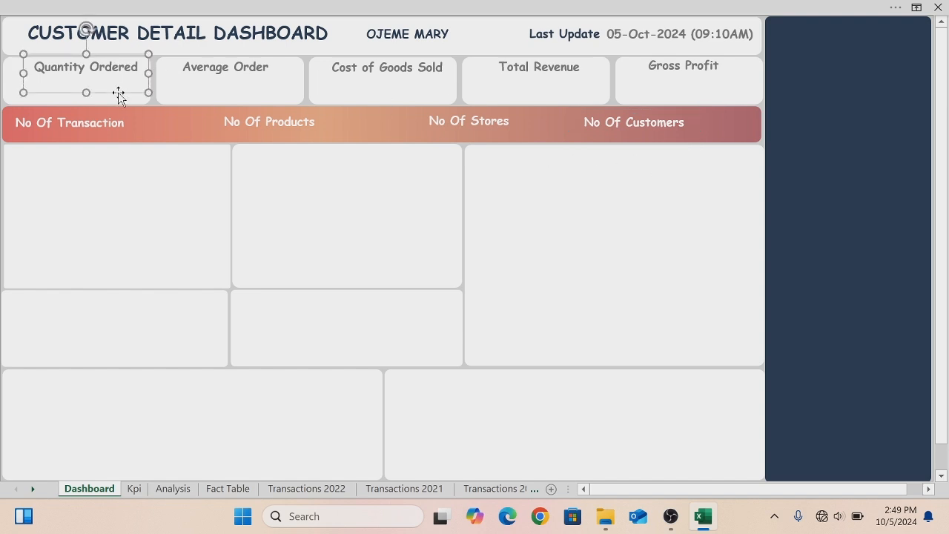
key(ctrl+d)
drag(121, 106, 39, 88)
key(Delete)
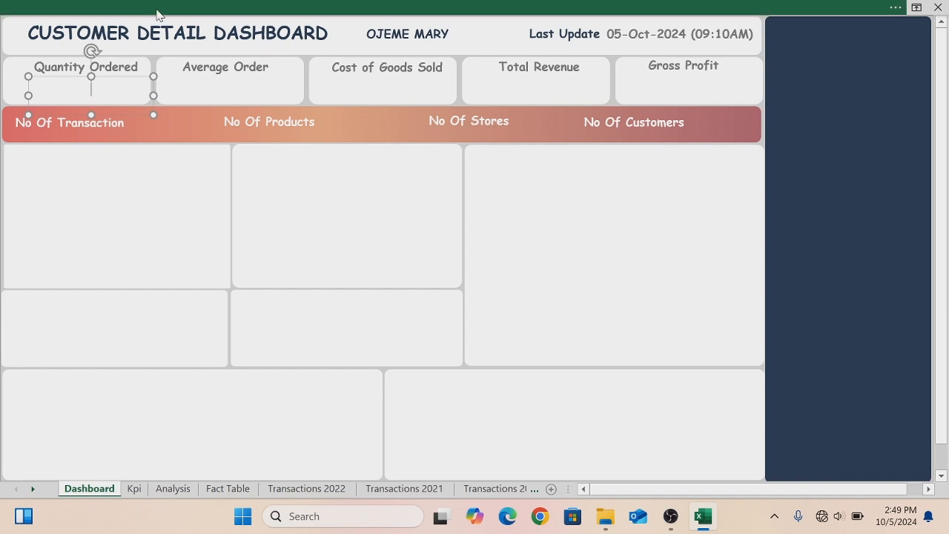
- Turn on the formula bar
click(156, 8)
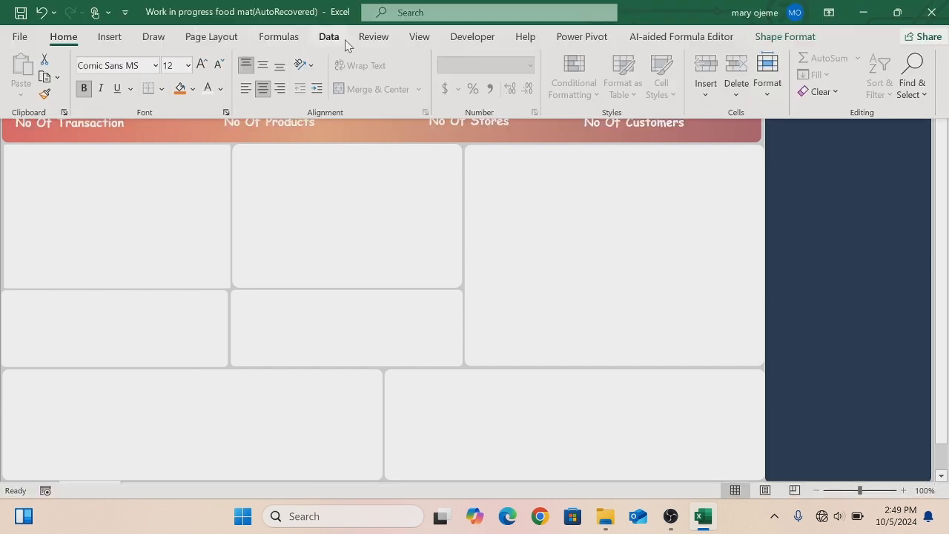
click(418, 39)
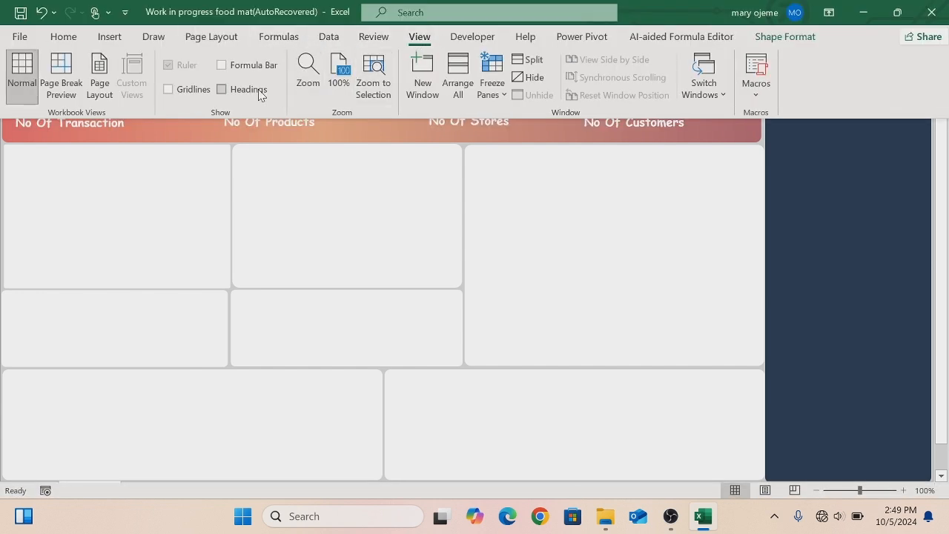
click(221, 66)
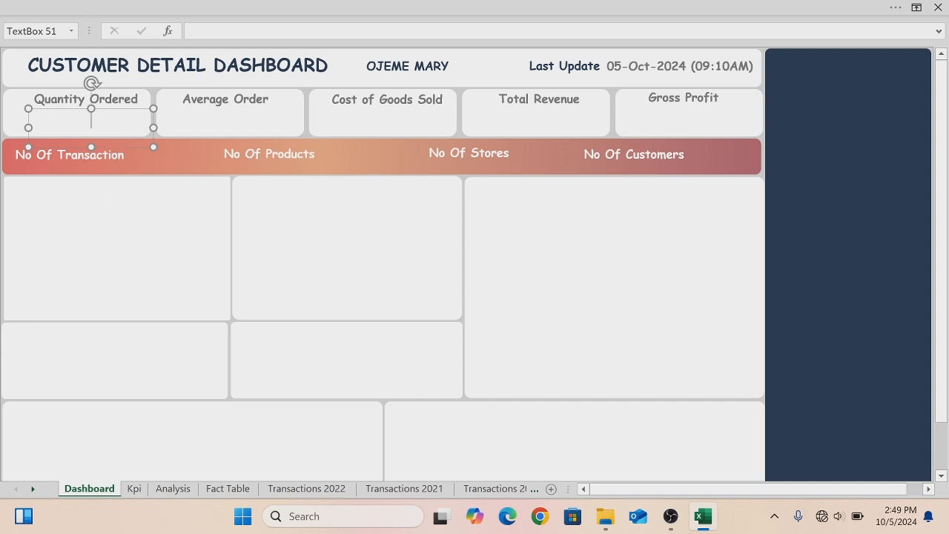
- Link the new text box in the Quantity Ordered card to Kpi cell J6
click(193, 31)
click(135, 488)
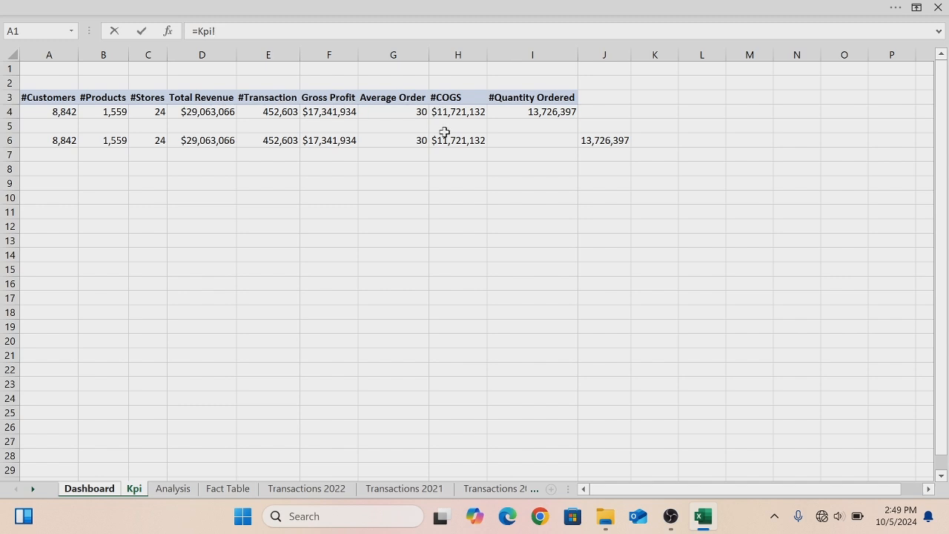
click(603, 140)
key(Return)
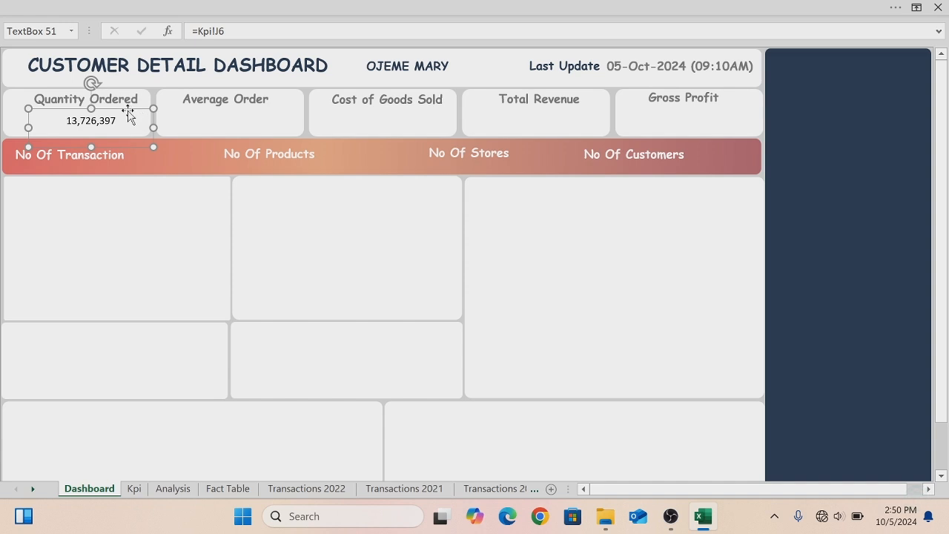
- Duplicate the value box into the Average Order card and relink it to Kpi cell G6
key(ctrl+d)
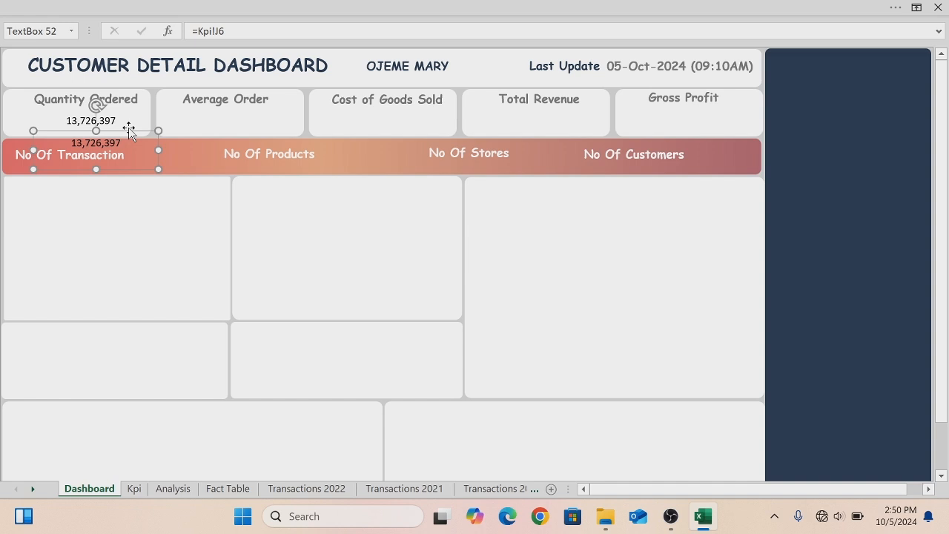
drag(129, 134, 256, 111)
key(BackSpace)
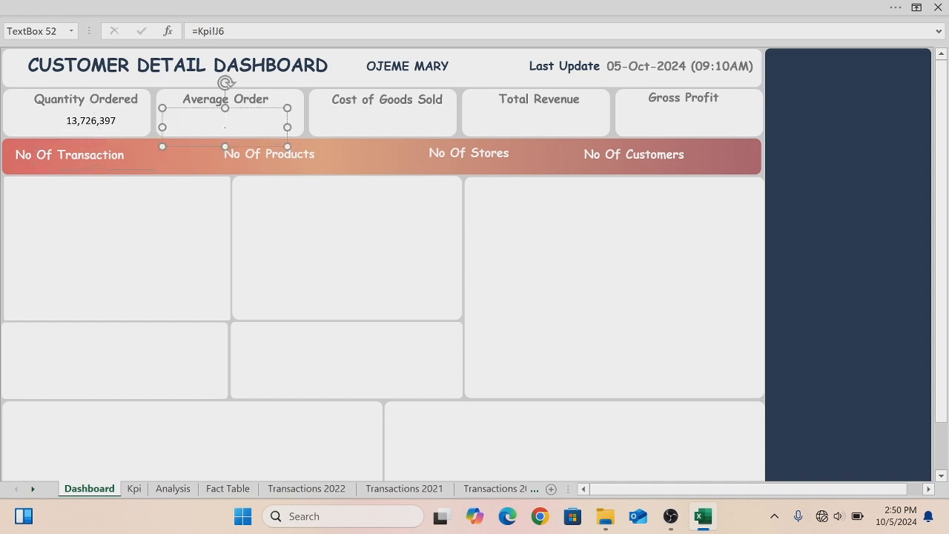
click(225, 31)
key(BackSpace)
key(BackSpace)
key(BackSpace)
key(BackSpace)
key(BackSpace)
key(BackSpace)
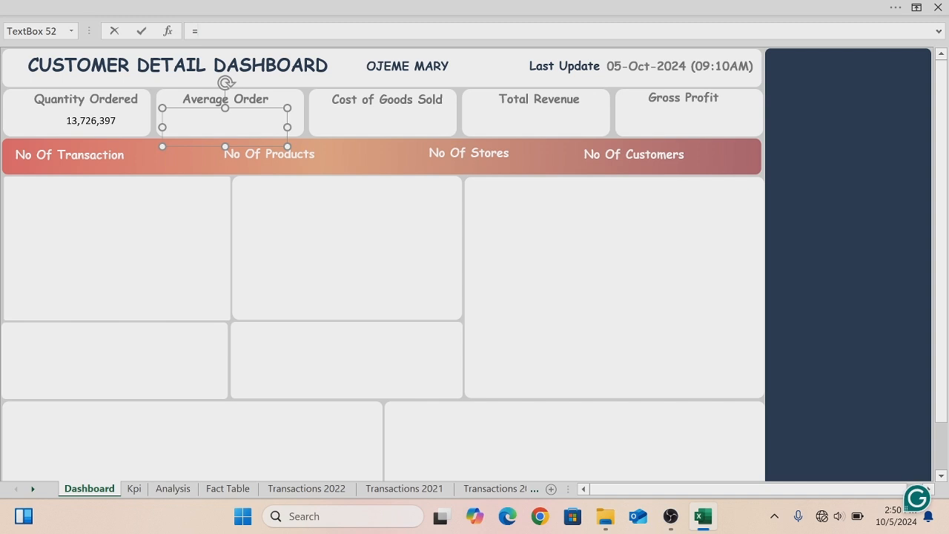
click(134, 489)
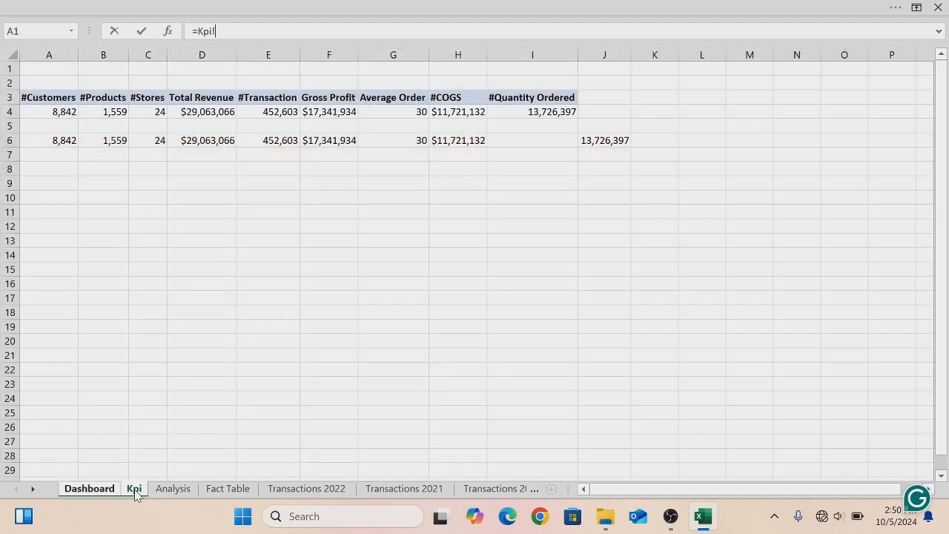
click(410, 140)
key(Return)
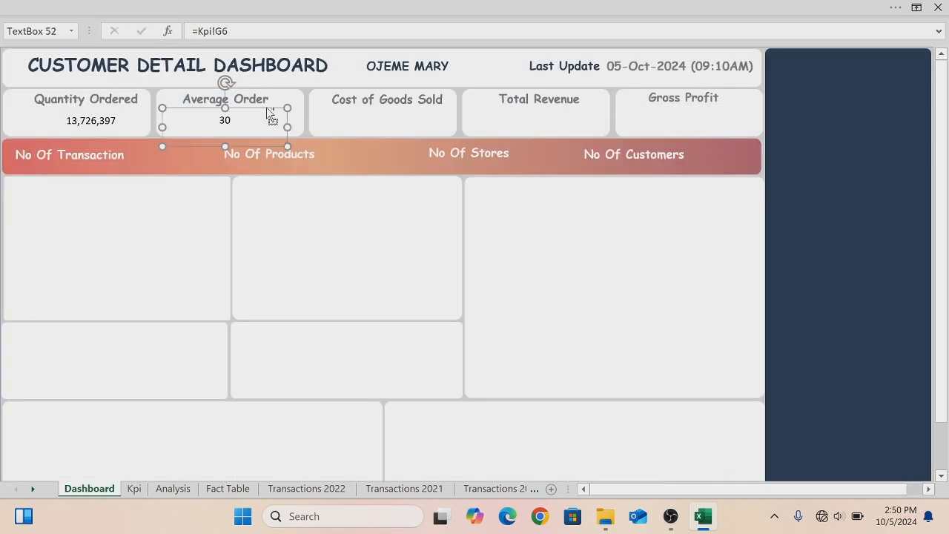
- Duplicate the value box into the Cost of Goods Sold card and relink it to Kpi cell H6
ctrl+drag(269, 113, 403, 113)
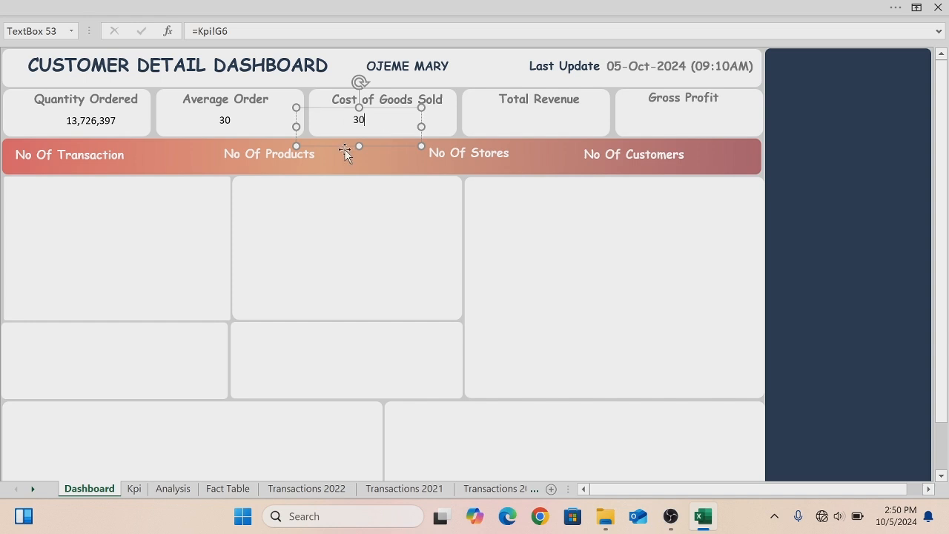
drag(338, 147, 368, 149)
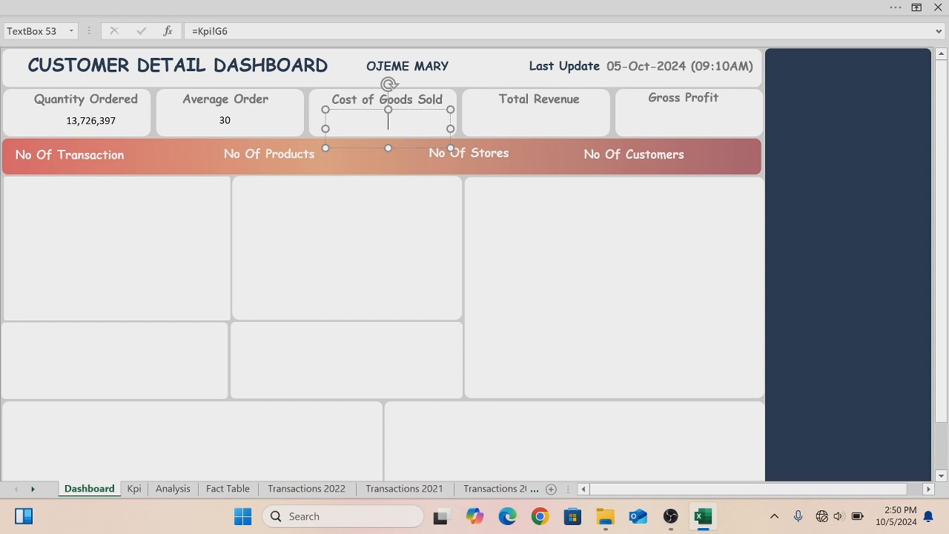
click(226, 32)
key(BackSpace)
key(BackSpace)
key(BackSpace)
key(BackSpace)
key(BackSpace)
key(BackSpace)
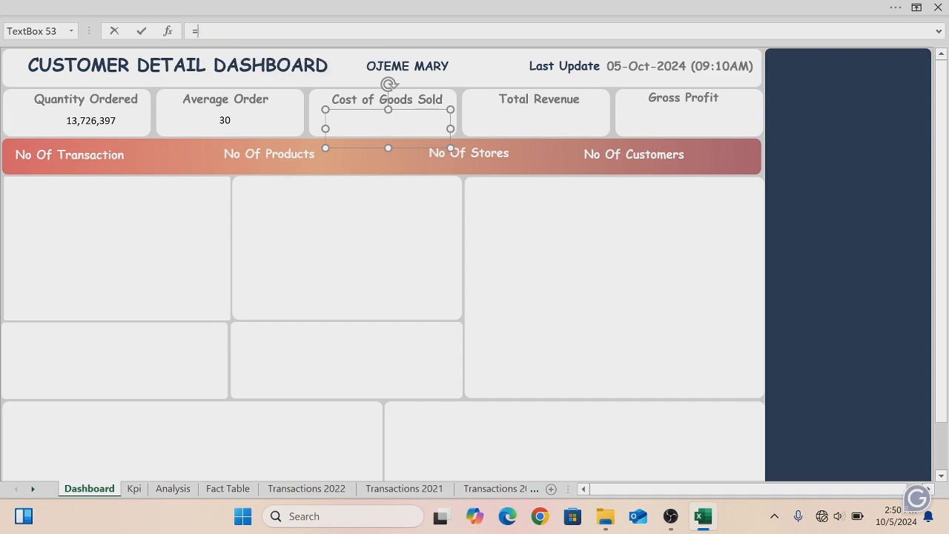
click(134, 489)
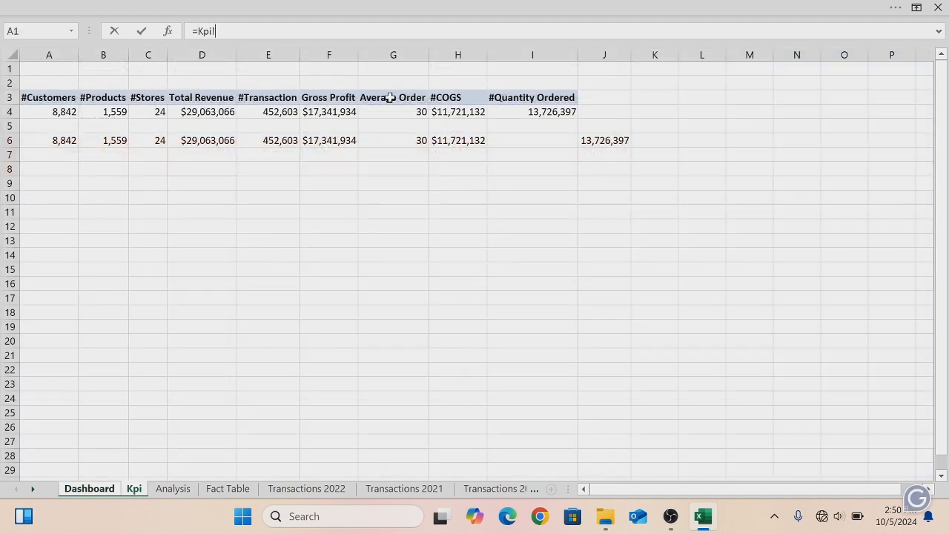
click(456, 144)
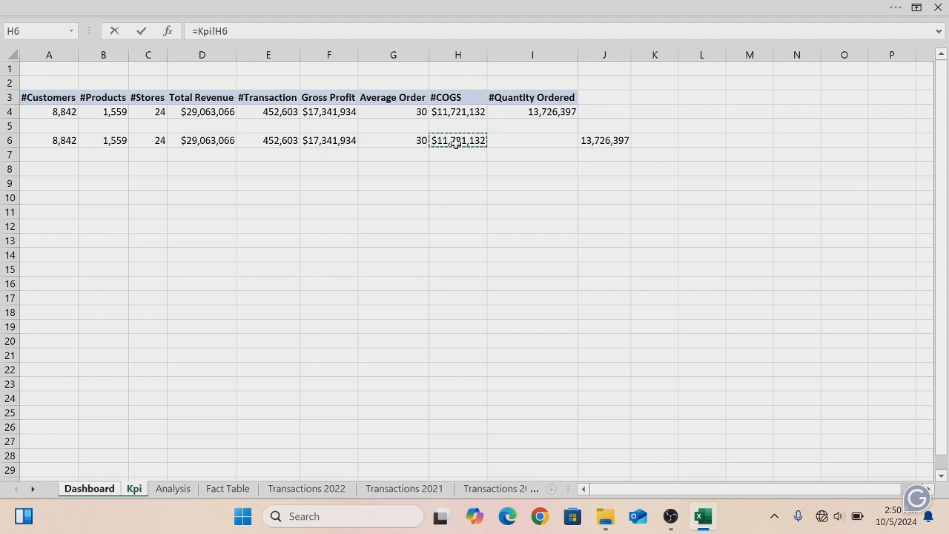
key(Return)
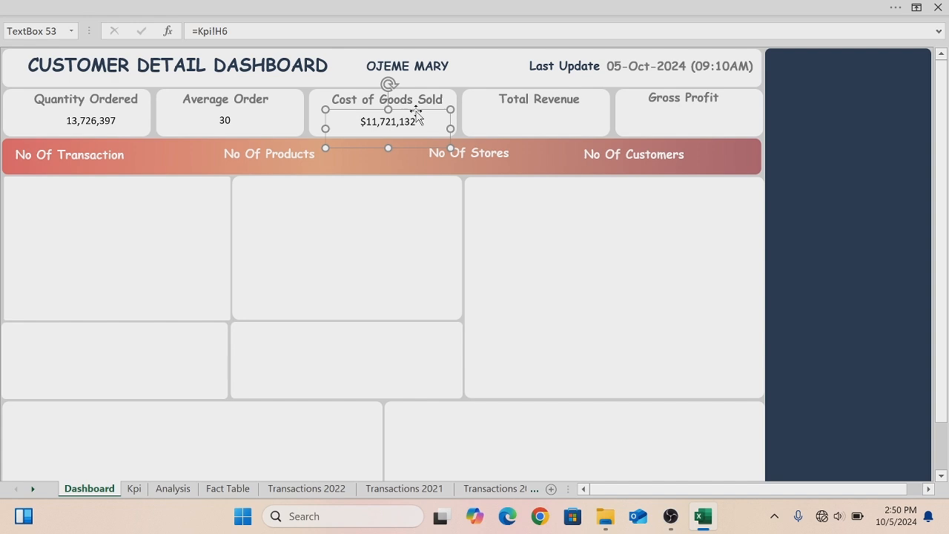
- Copy the value box into the Total Revenue and Gross Profit cards, and relink the Total Revenue box to Kpi cell D6
drag(417, 113, 744, 120)
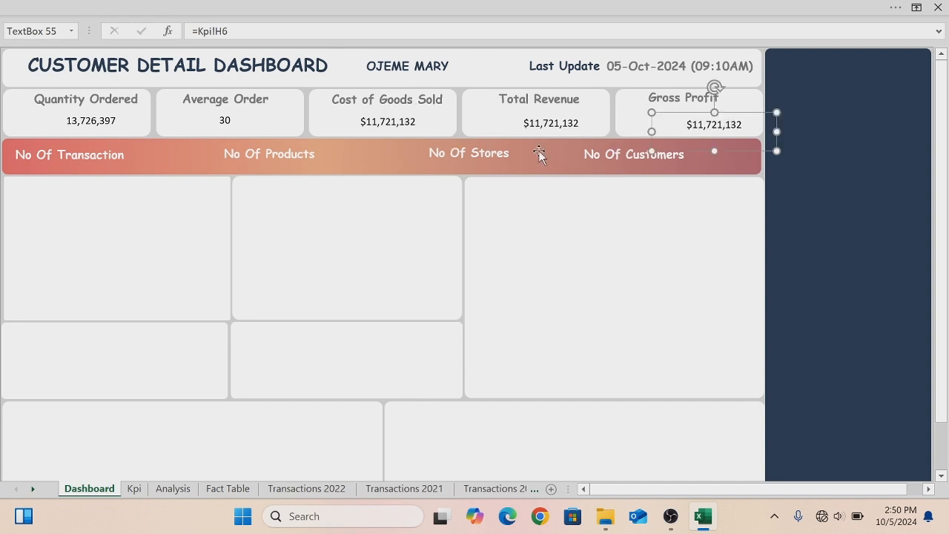
click(569, 131)
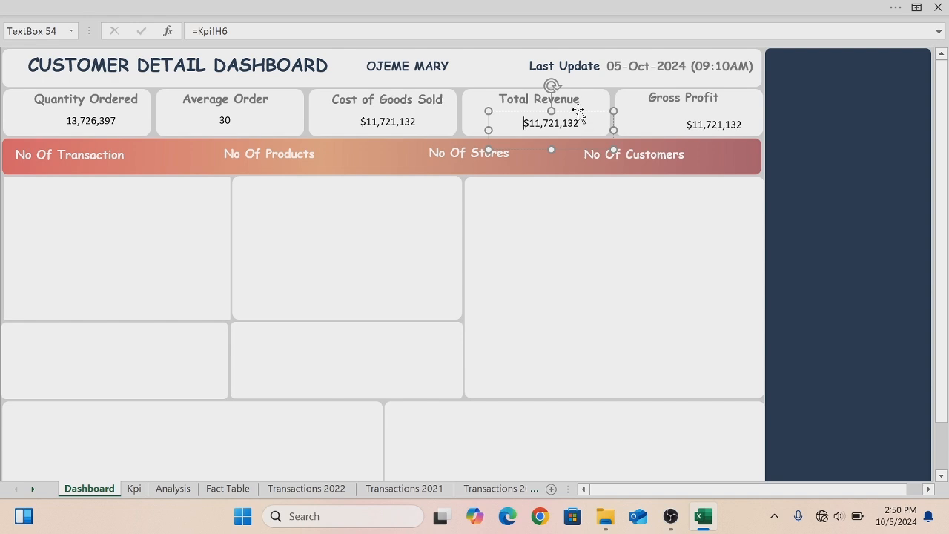
drag(578, 110, 559, 102)
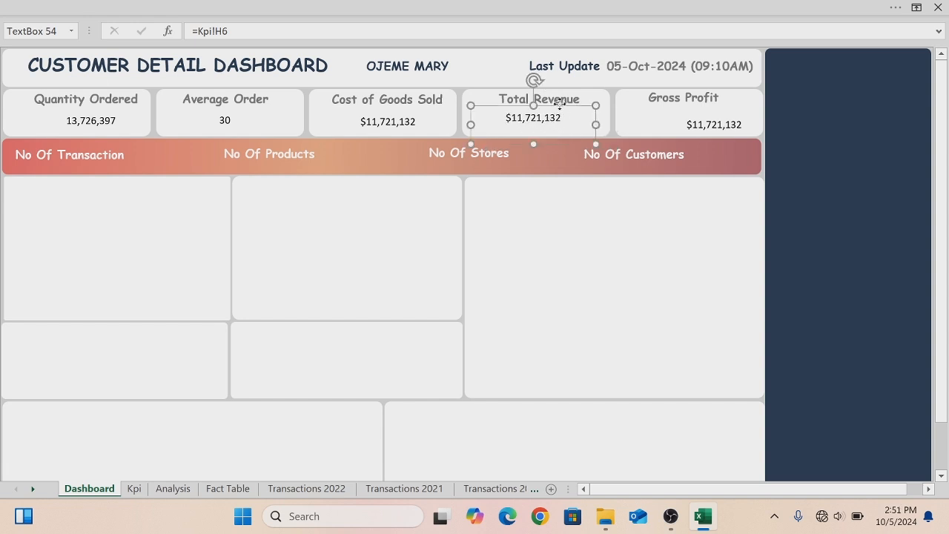
key(BackSpace)
click(224, 31)
key(BackSpace)
key(BackSpace)
key(BackSpace)
key(BackSpace)
key(BackSpace)
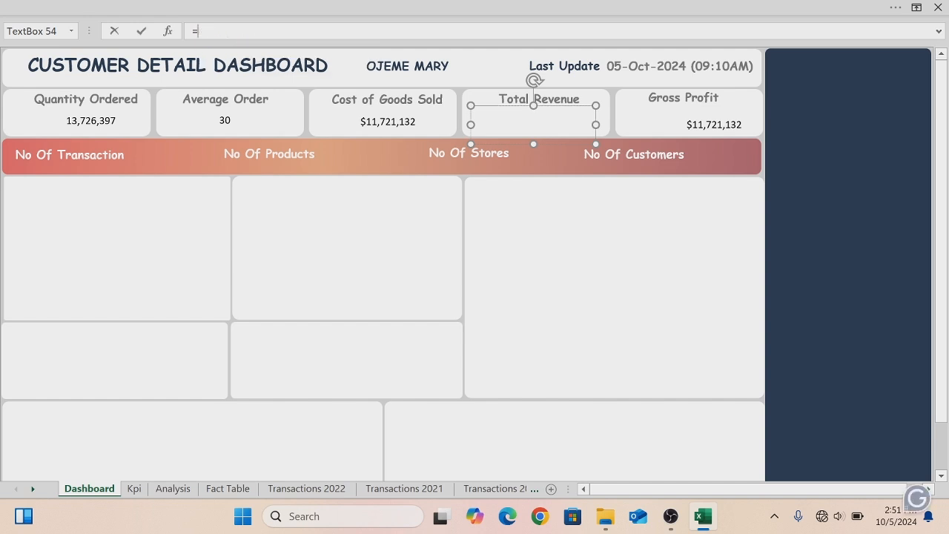
click(134, 489)
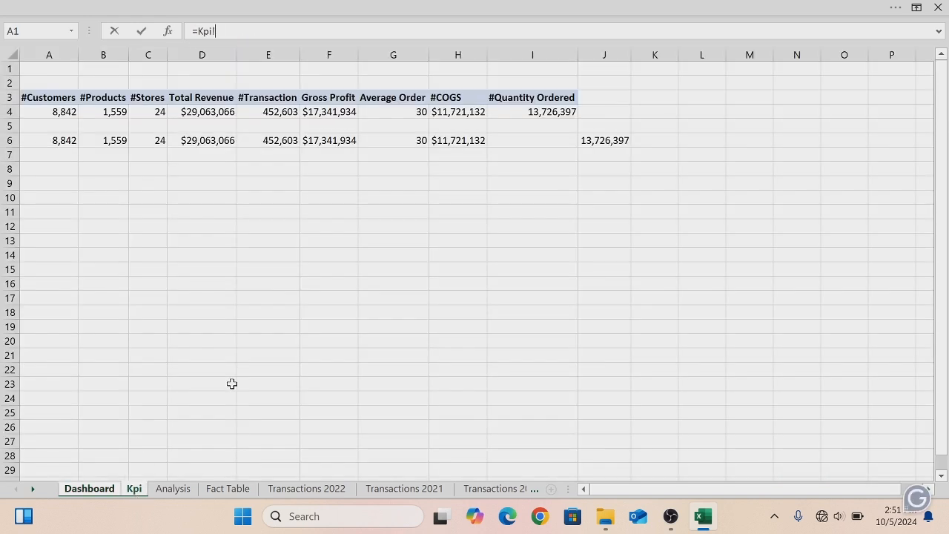
click(206, 143)
key(Return)
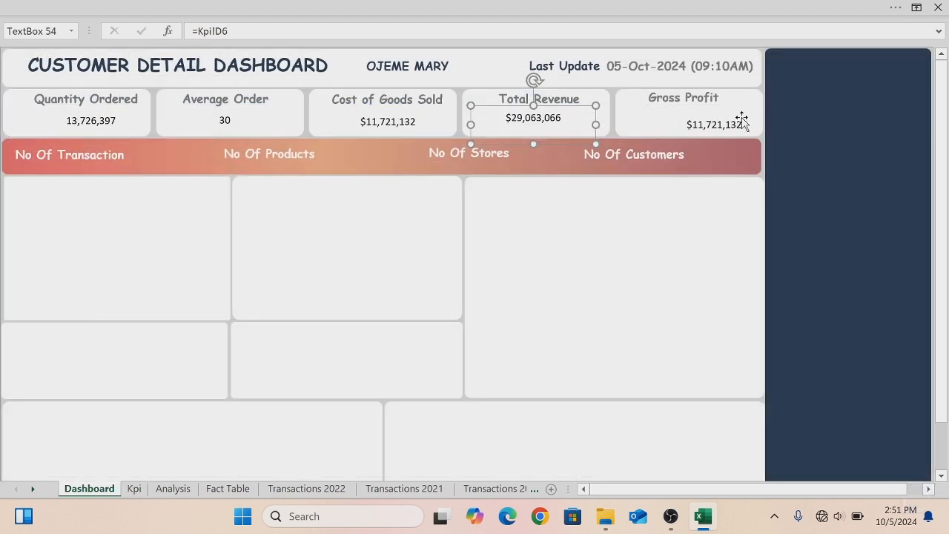
- Relink the Gross Profit value box to Kpi cell F6 and shift it to fit inside its card
click(741, 122)
click(741, 123)
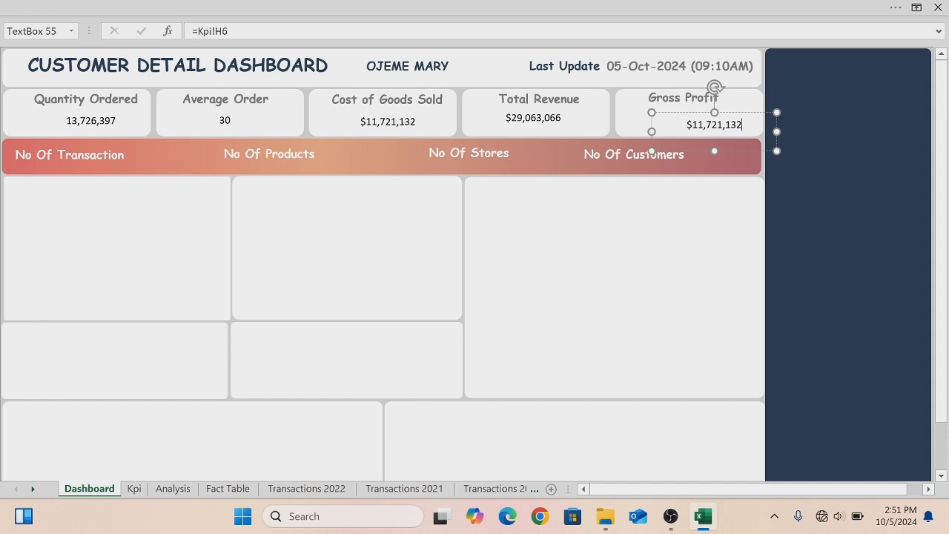
key(ctrl+a)
key(BackSpace)
click(228, 31)
key(BackSpace)
key(BackSpace)
key(BackSpace)
key(BackSpace)
key(BackSpace)
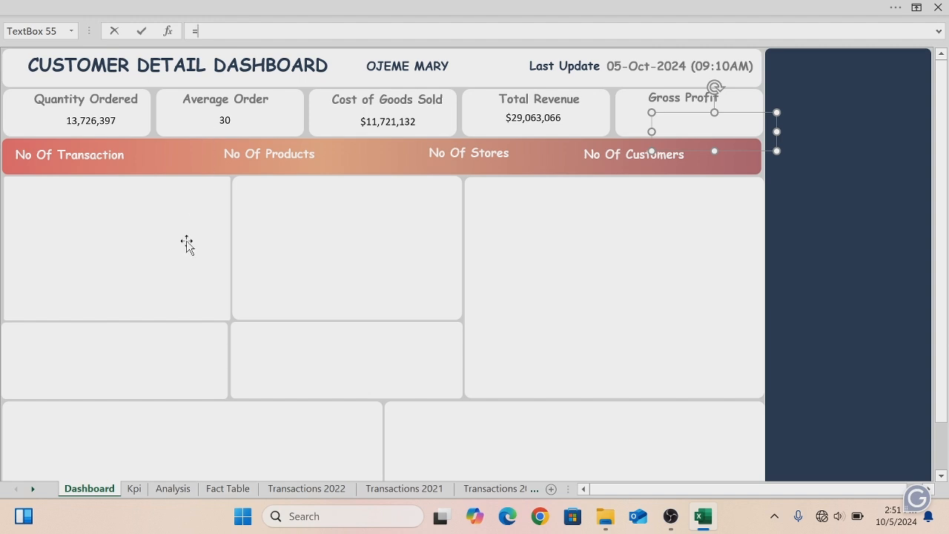
click(133, 488)
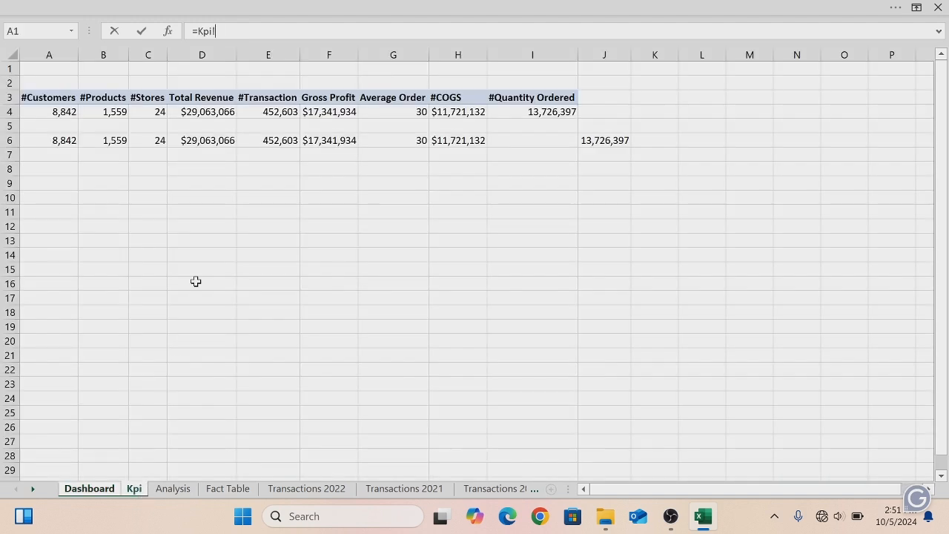
click(326, 143)
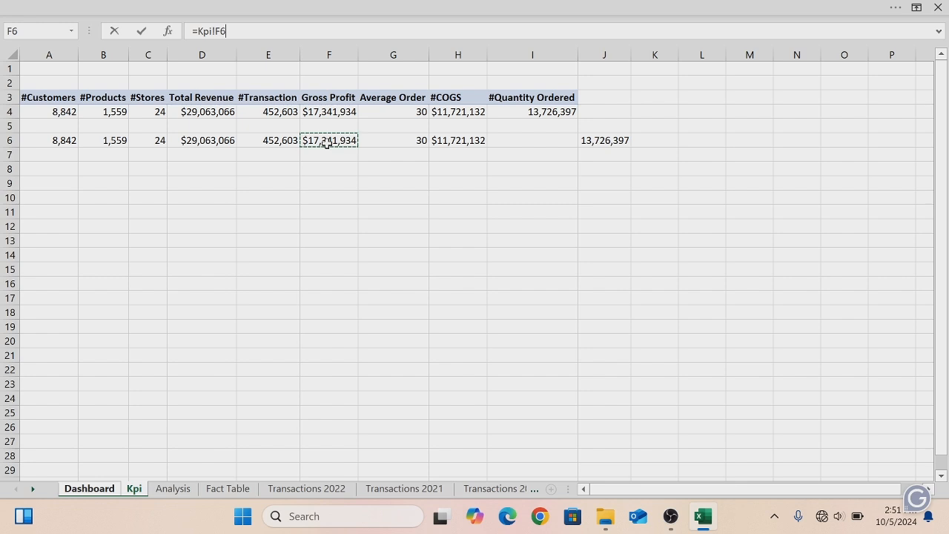
key(Return)
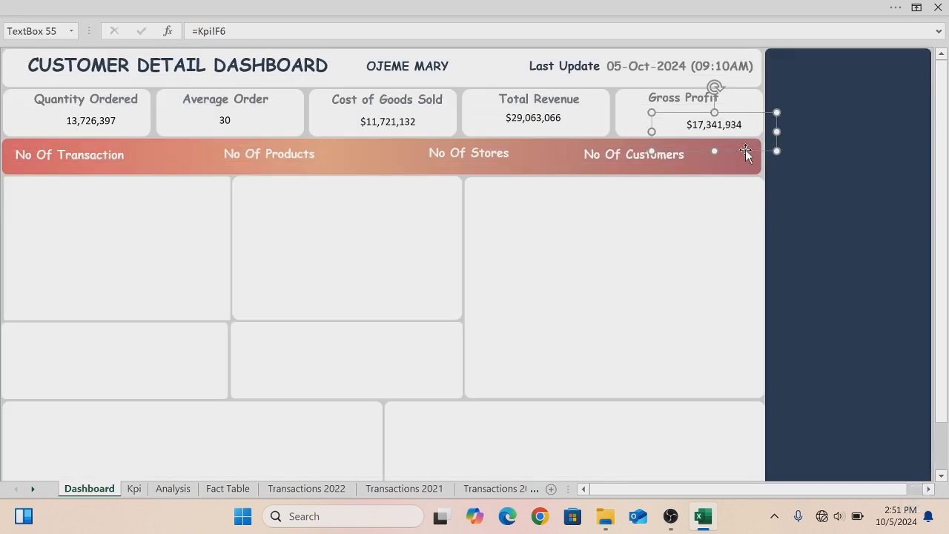
drag(745, 150, 716, 145)
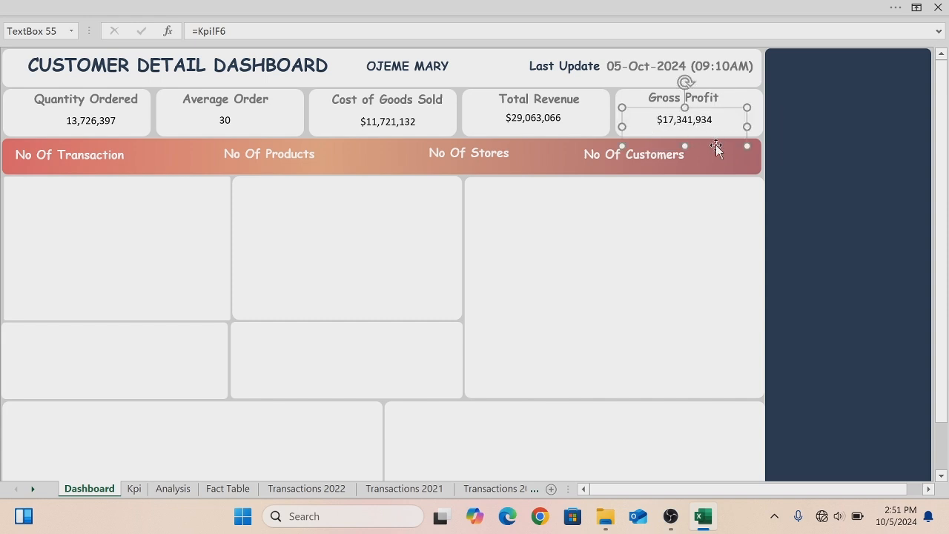
- Format the Quantity Ordered value as Comic Sans MS, 14 pt, bold, with the recent dark font colour
click(110, 126)
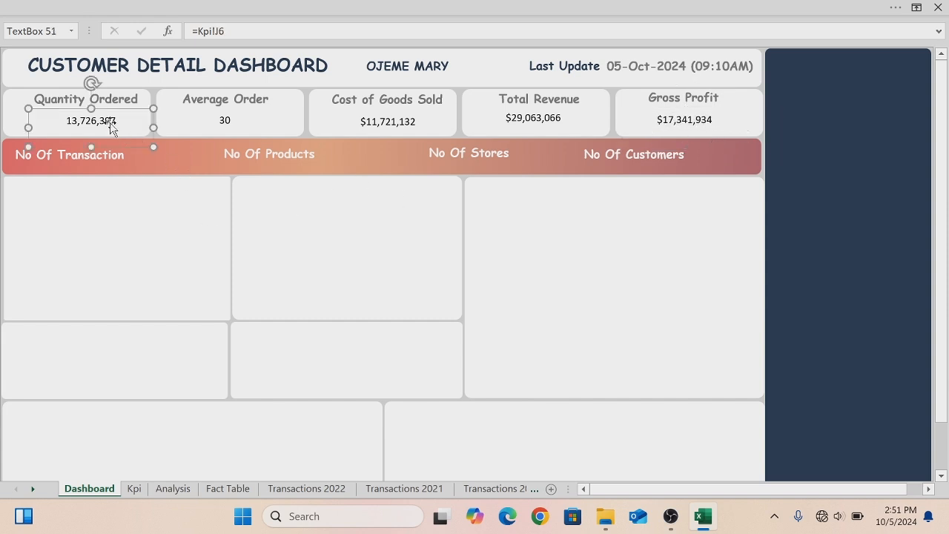
click(79, 13)
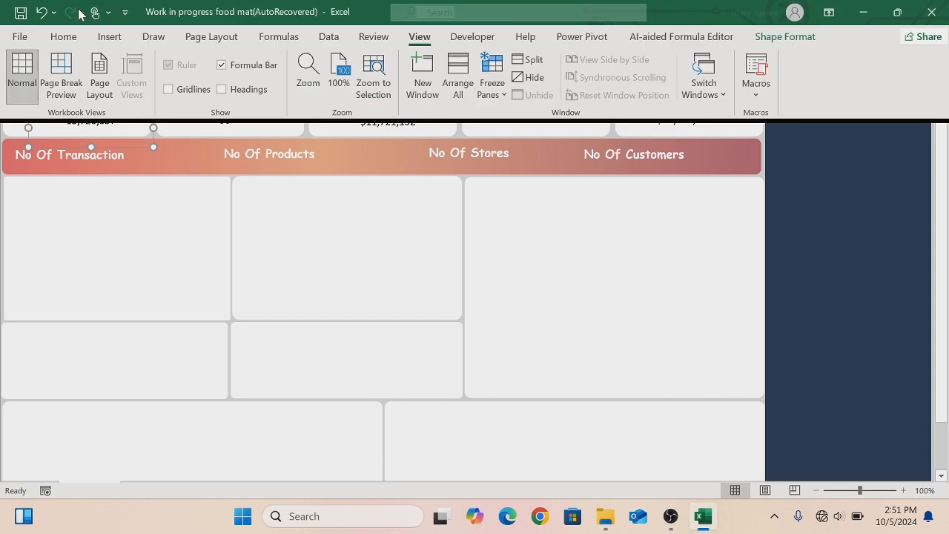
click(67, 37)
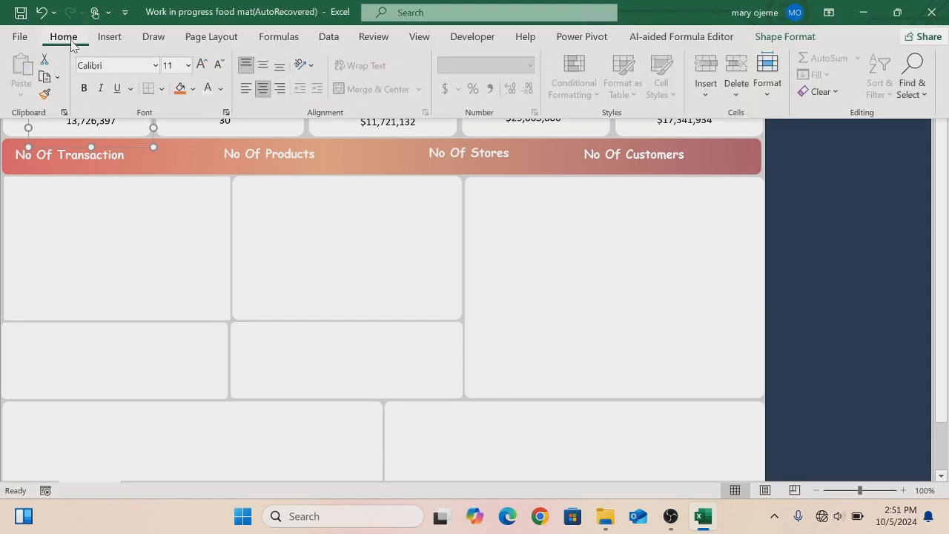
click(157, 67)
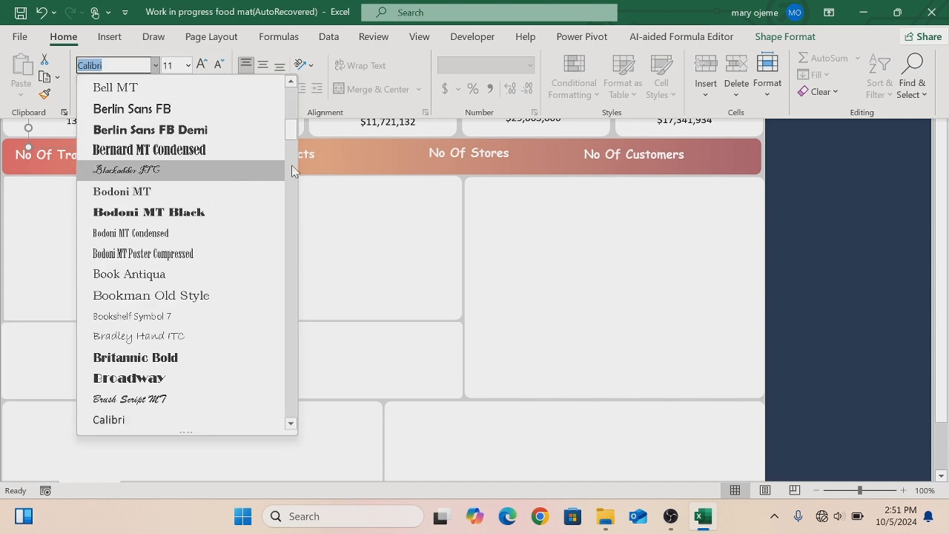
drag(290, 138, 289, 170)
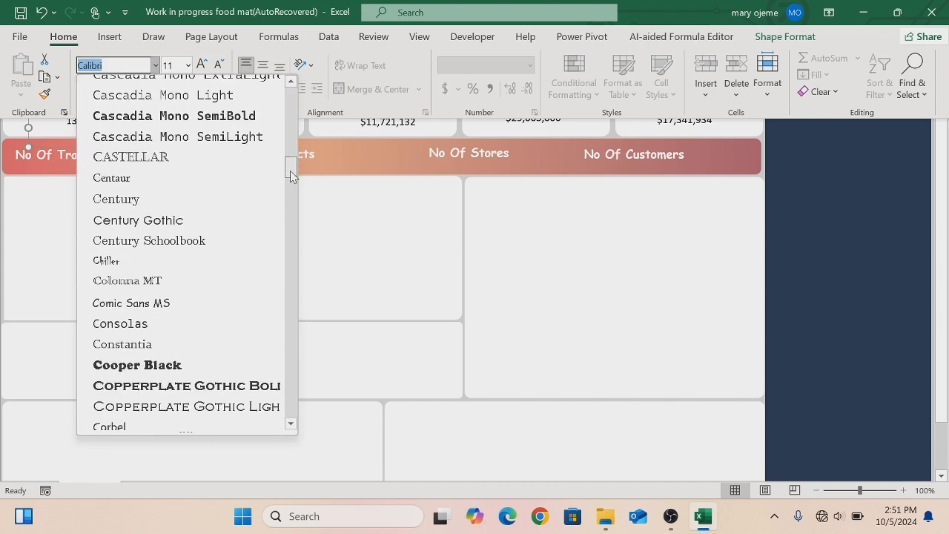
click(123, 307)
click(189, 65)
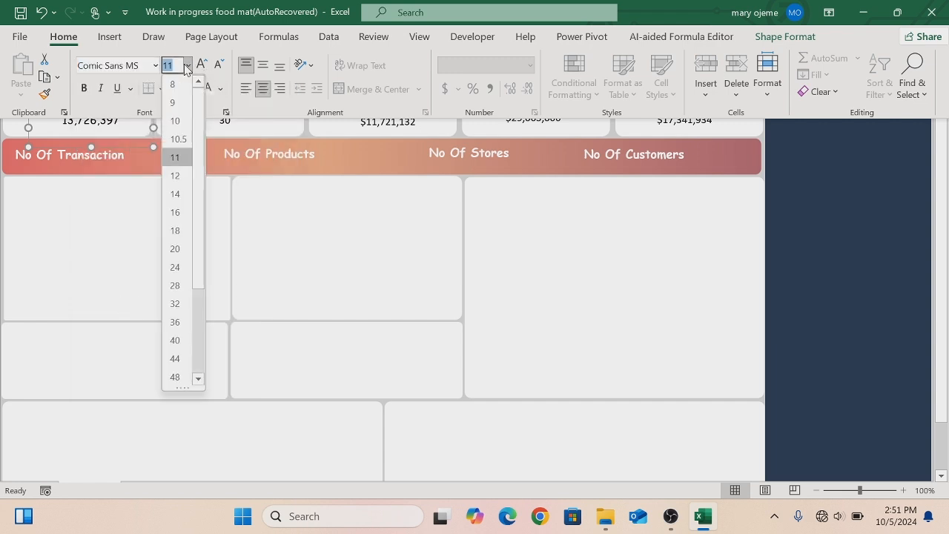
click(178, 197)
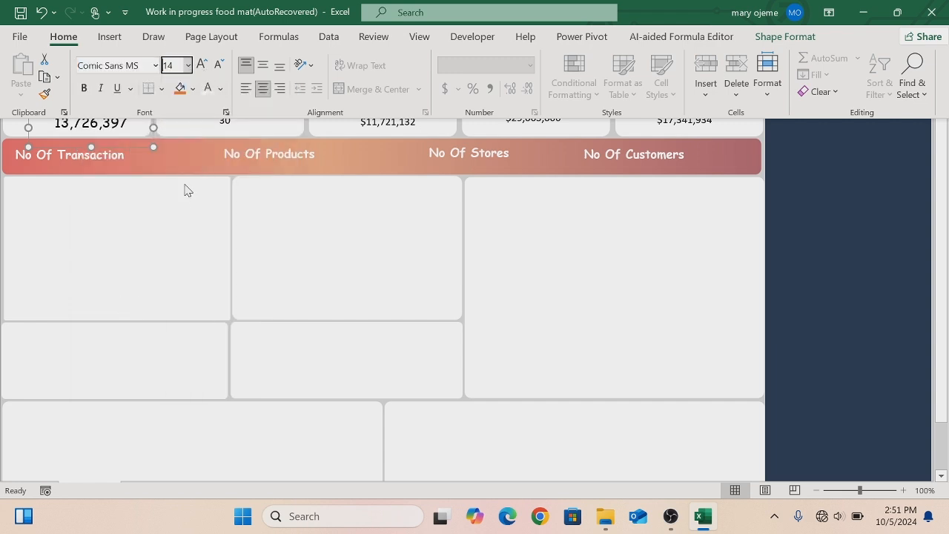
click(83, 91)
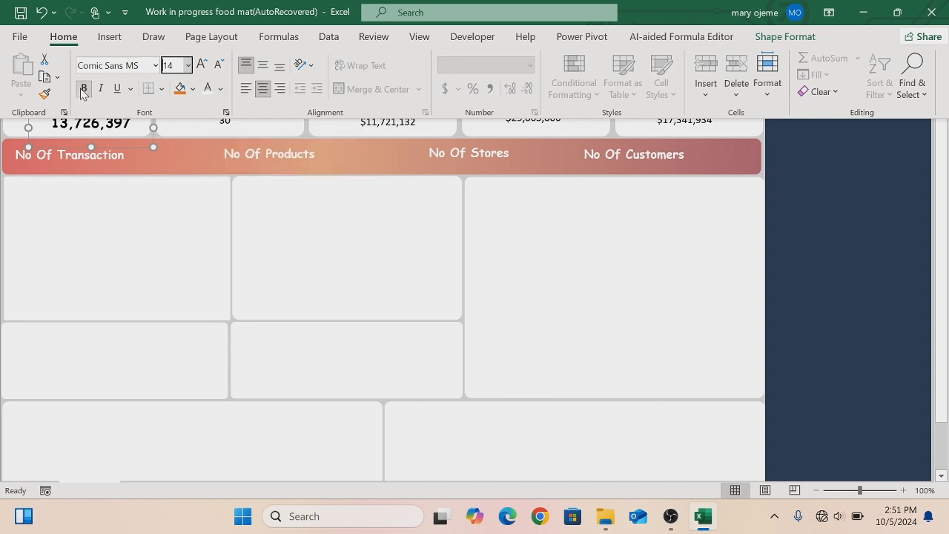
click(222, 90)
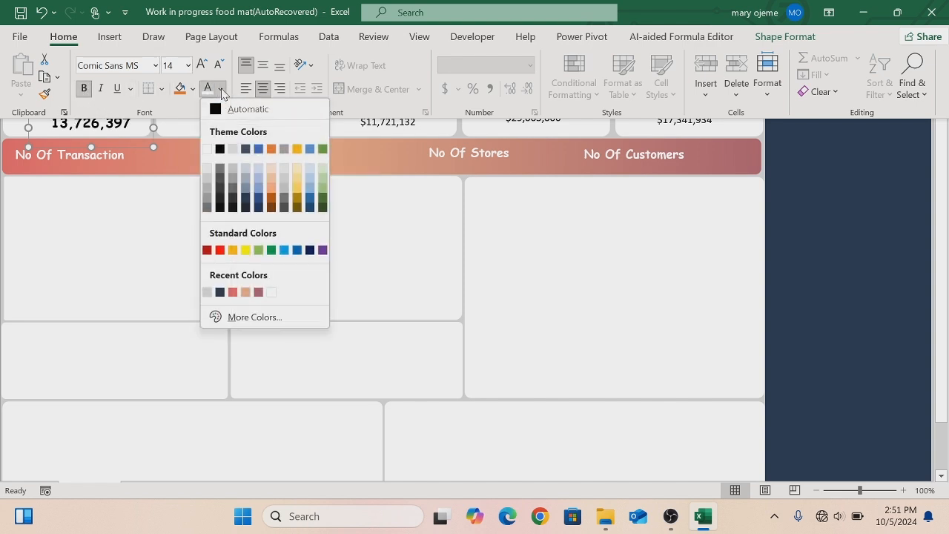
click(220, 291)
key(ctrl+shift+F1)
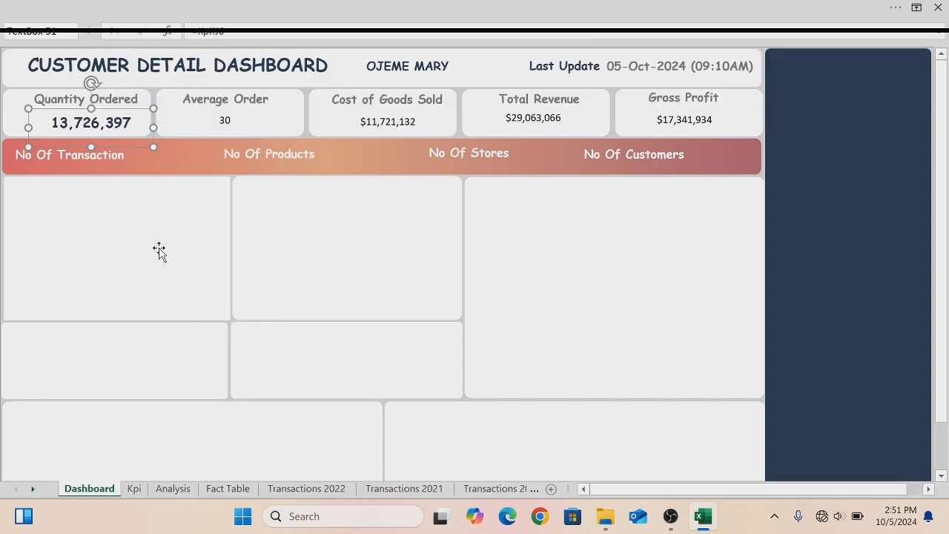
- Copy the Quantity Ordered value's formatting onto the Average Order, Cost of Goods Sold, Total Revenue and Gross Profit values
click(159, 248)
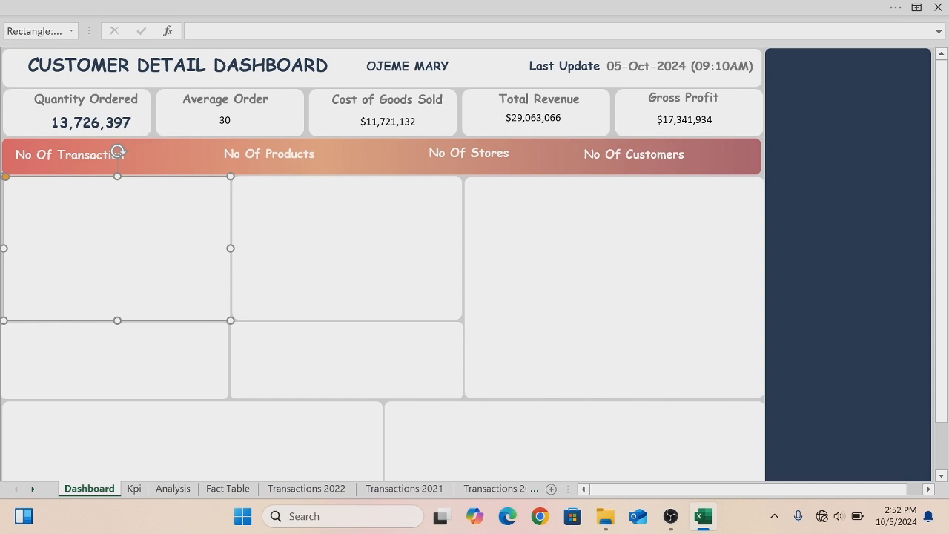
click(115, 126)
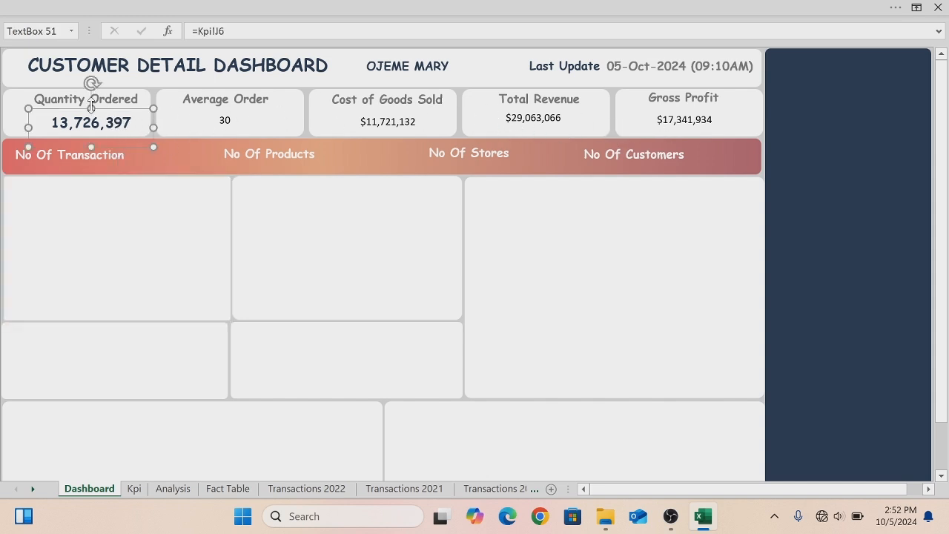
click(49, 12)
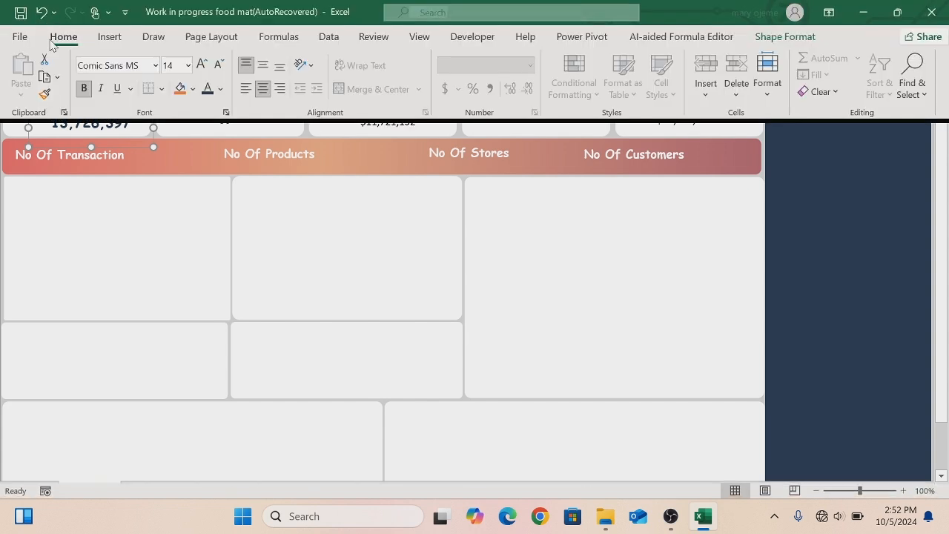
click(44, 97)
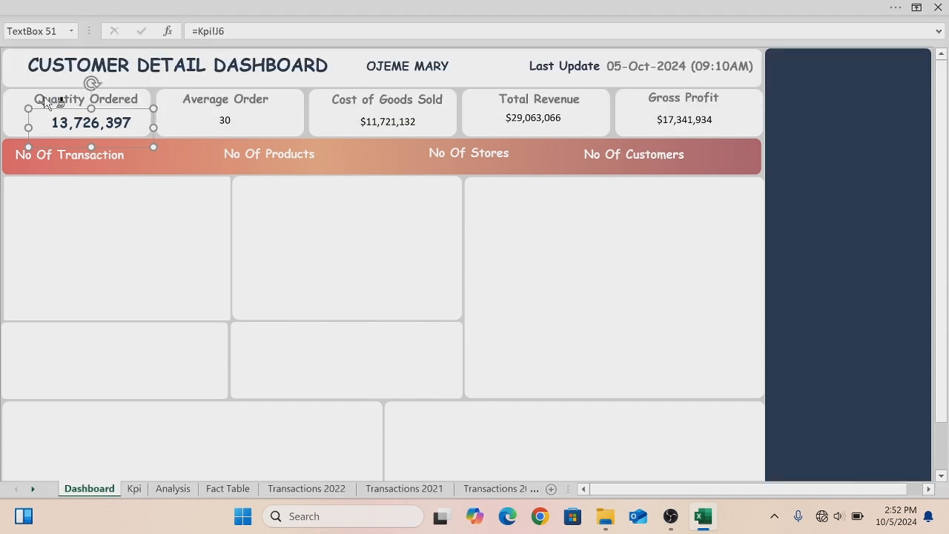
click(222, 121)
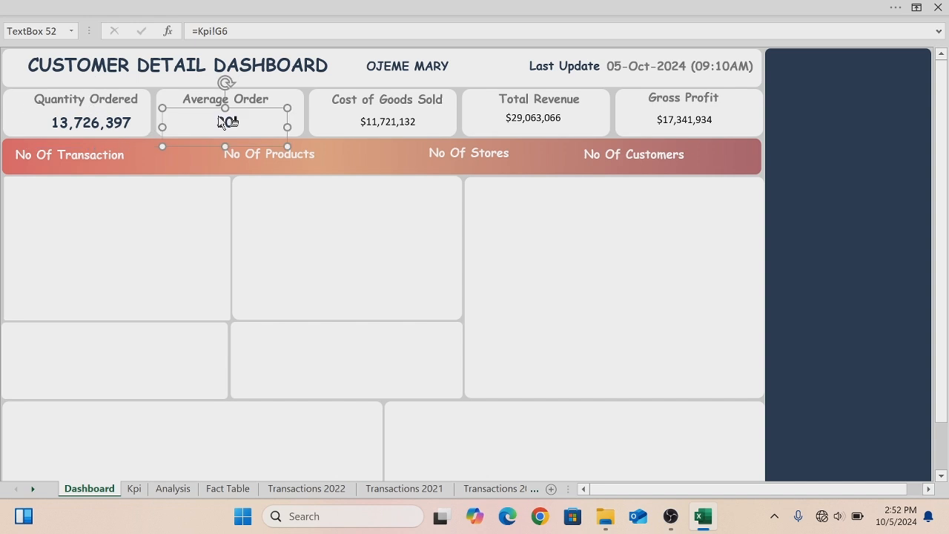
click(369, 120)
click(519, 120)
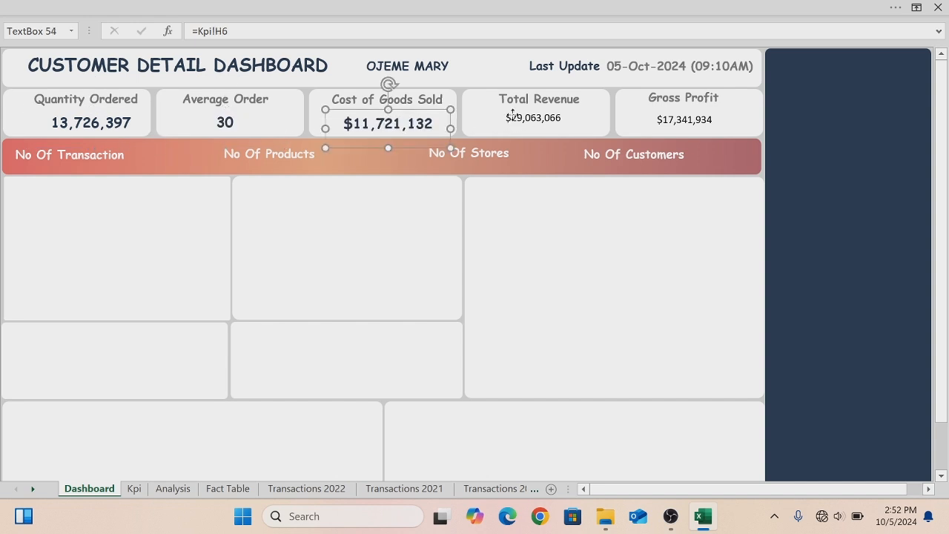
click(660, 121)
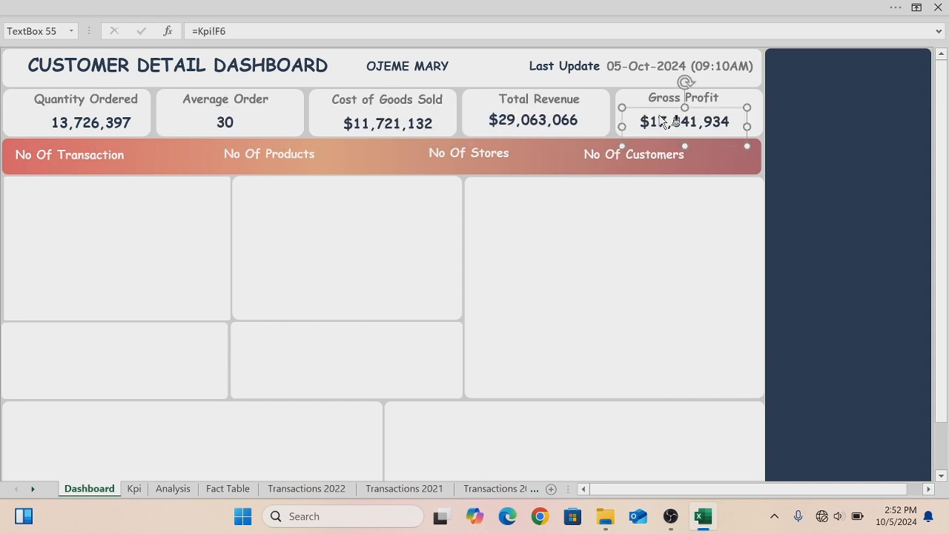
click(117, 9)
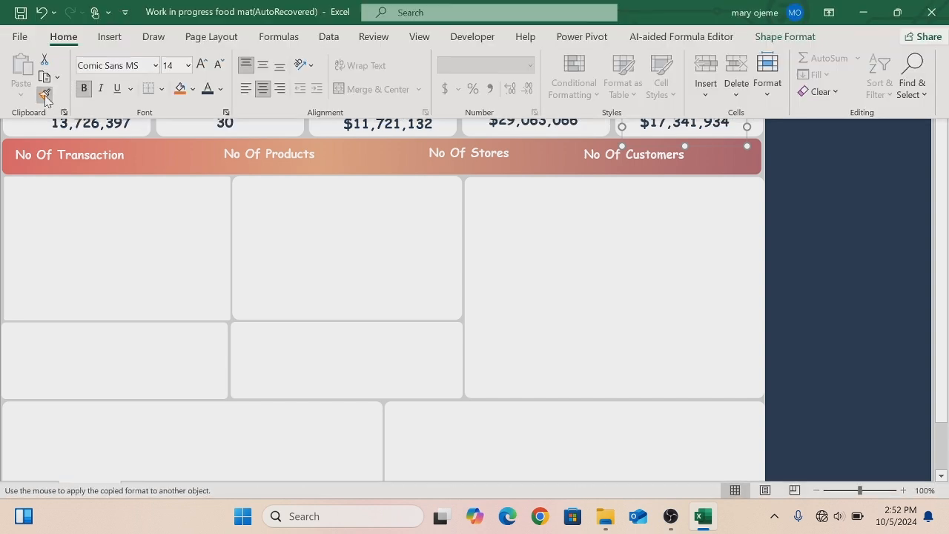
- Duplicate the Average Order value box into the No Of Transaction banner and link it to Kpi cell E6
click(98, 222)
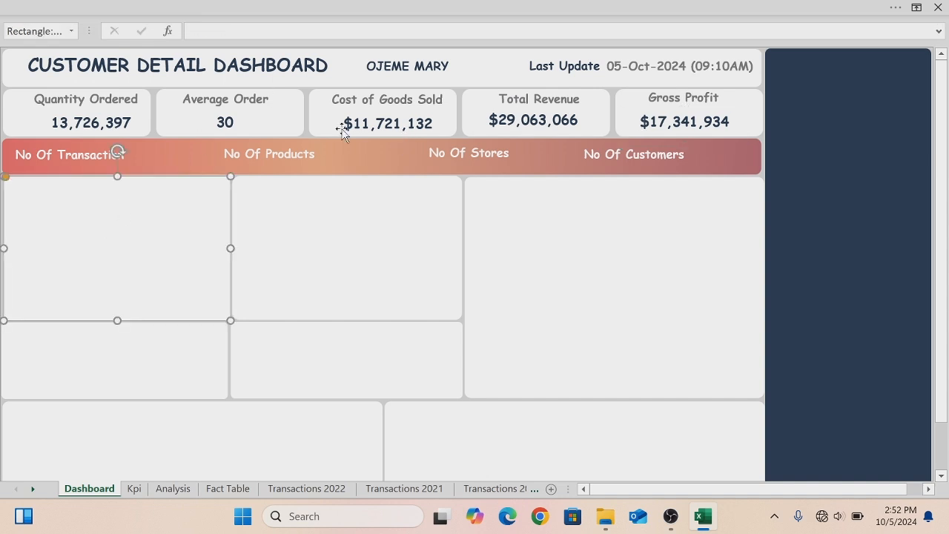
click(226, 118)
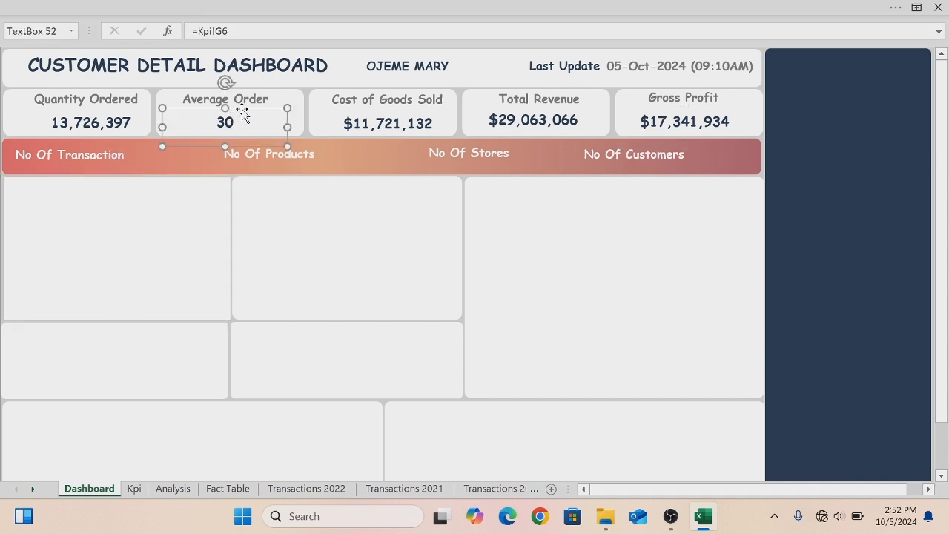
key(ctrl+d)
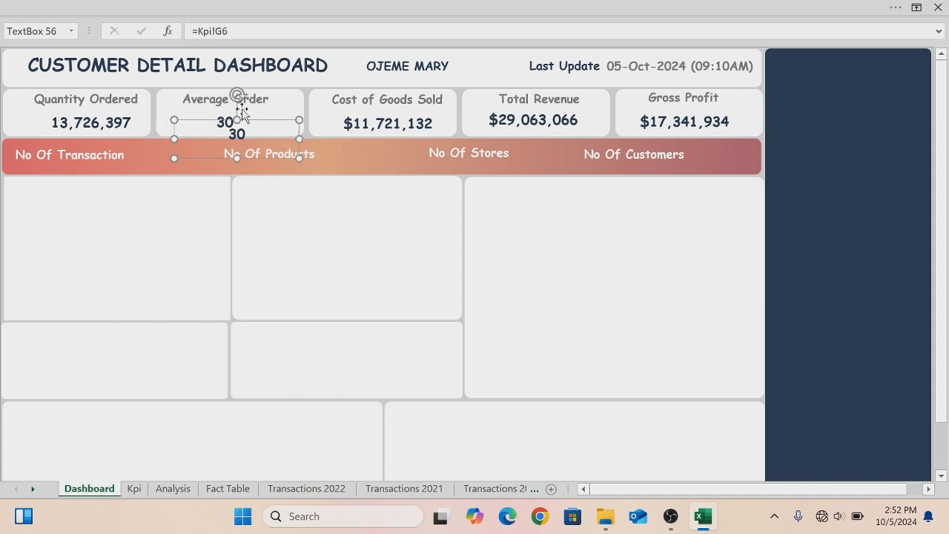
drag(255, 159, 184, 187)
click(172, 159)
key(BackSpace)
key(BackSpace)
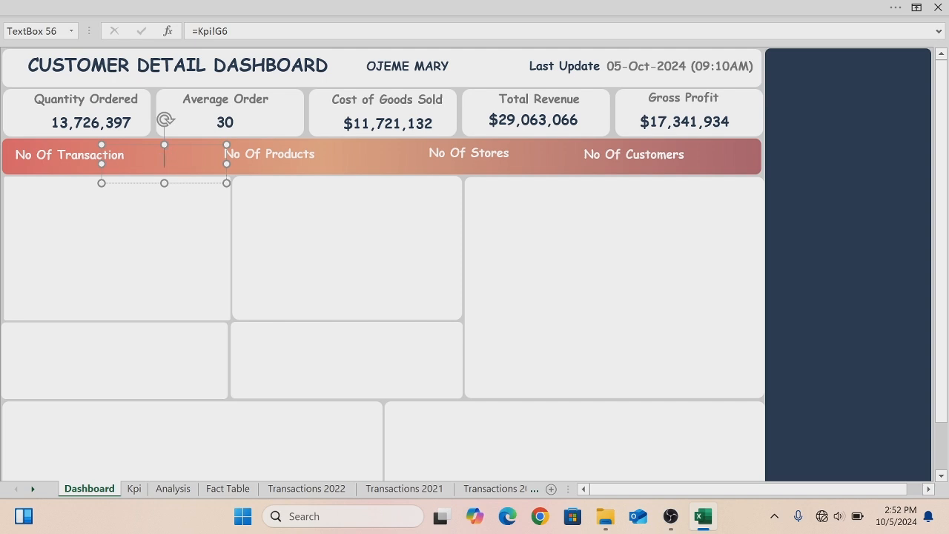
click(229, 31)
key(BackSpace)
key(BackSpace)
key(BackSpace)
key(BackSpace)
key(BackSpace)
key(BackSpace)
key(BackSpace)
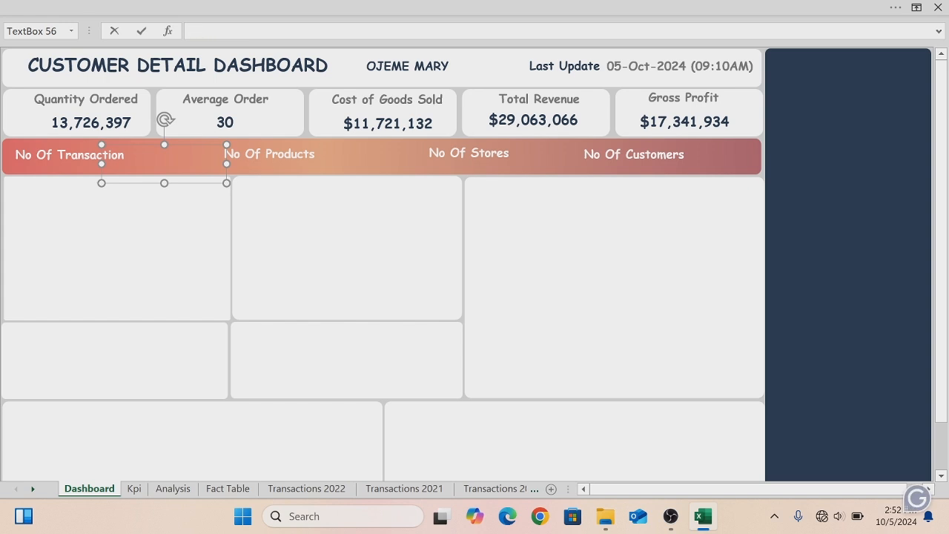
text(=)
click(134, 489)
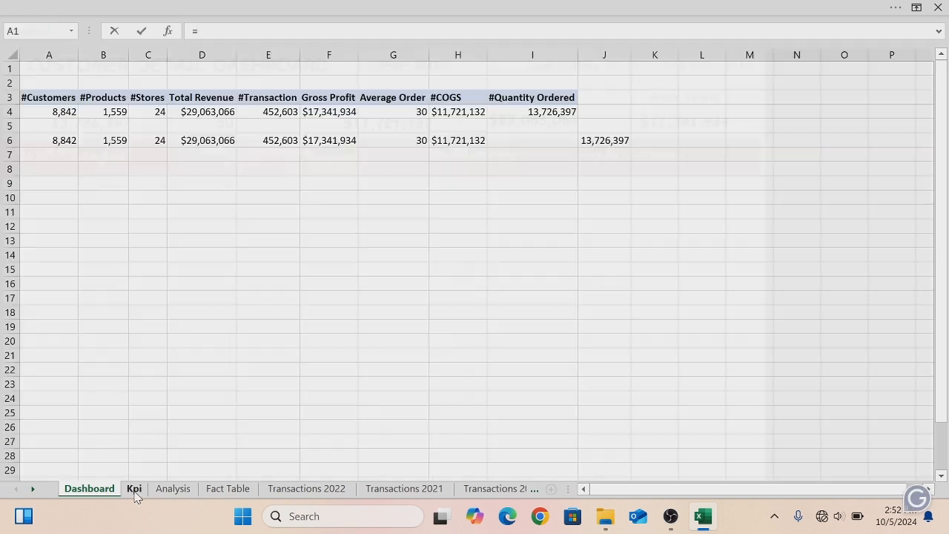
click(283, 140)
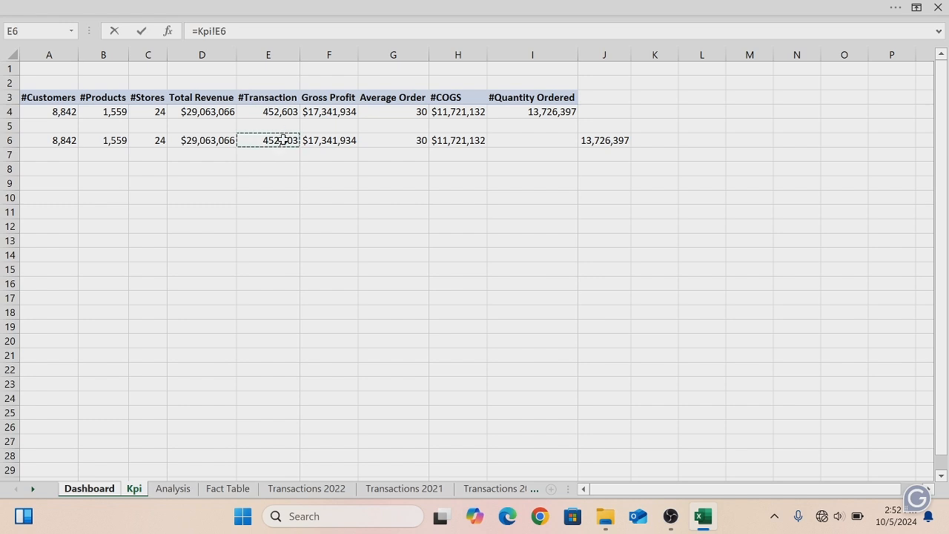
key(Return)
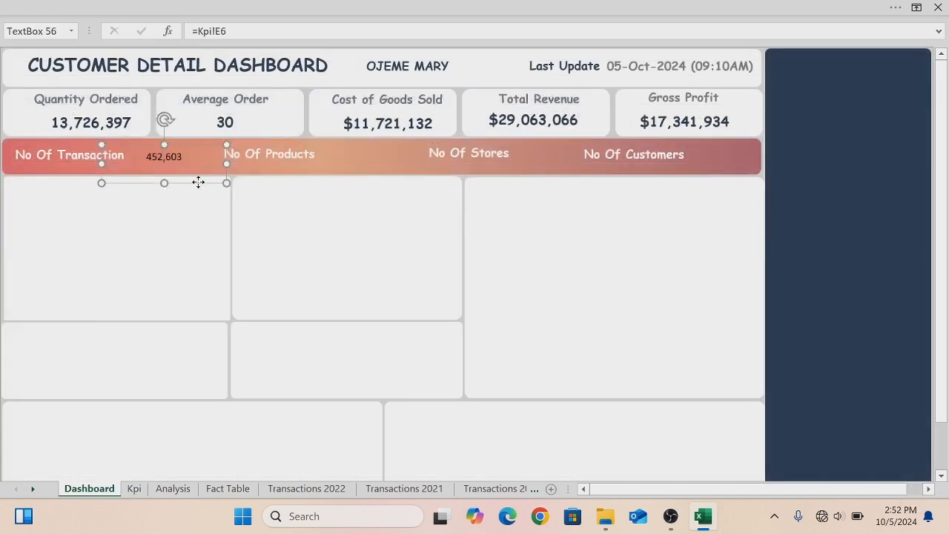
- Paste another value box beside No Of Products and link it to Kpi cell B6
key(ctrl+v)
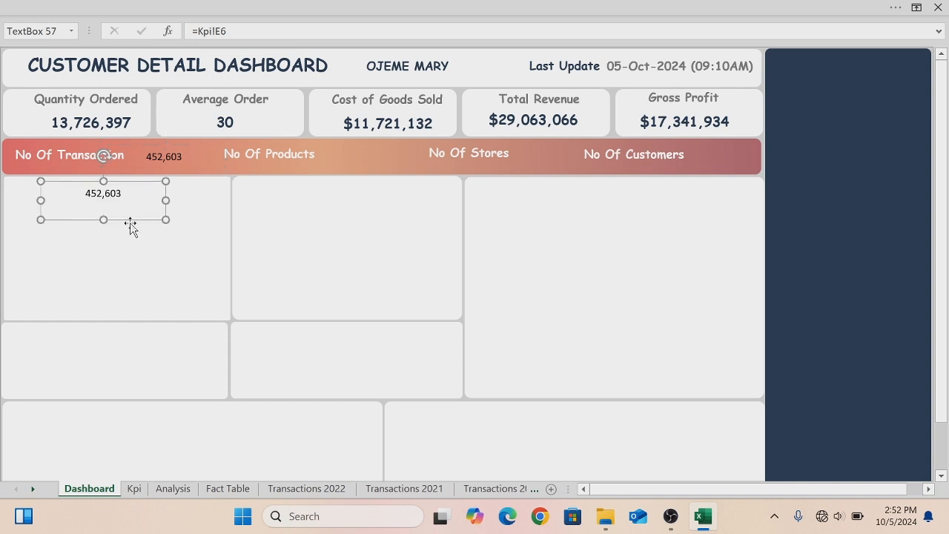
drag(123, 219, 389, 165)
key(BackSpace)
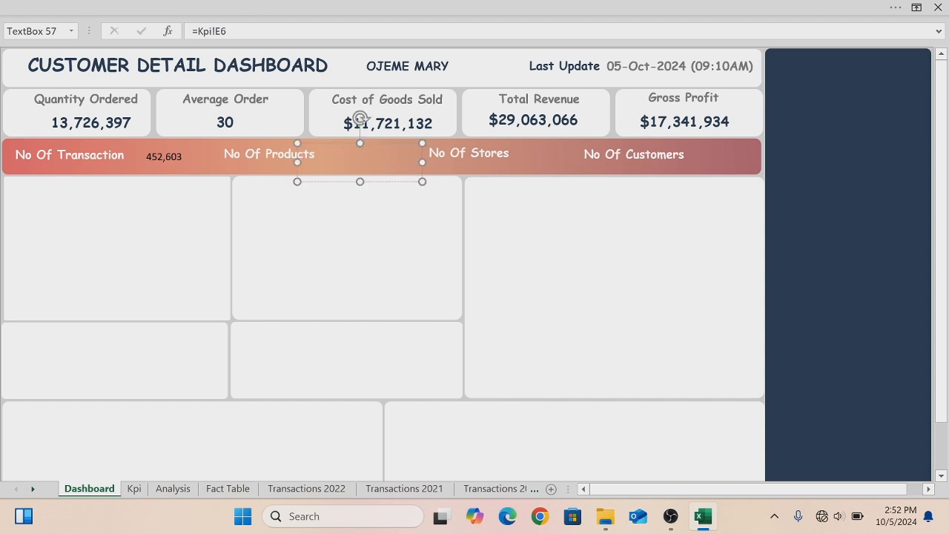
key(BackSpace)
key(BackSpace)
key(BackSpace)
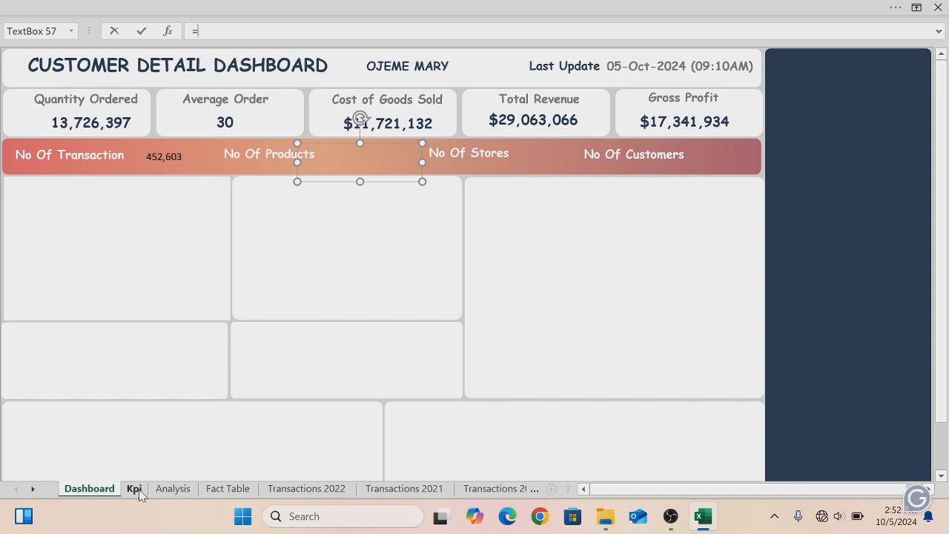
click(136, 491)
click(115, 142)
key(Return)
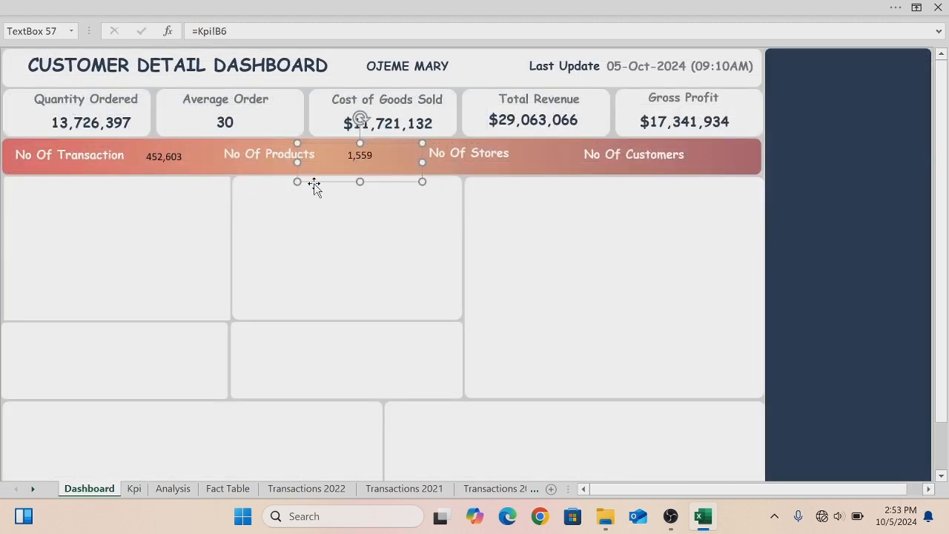
- Copy the value box beside No Of Stores and link it to Kpi cell C6
drag(319, 191, 514, 189)
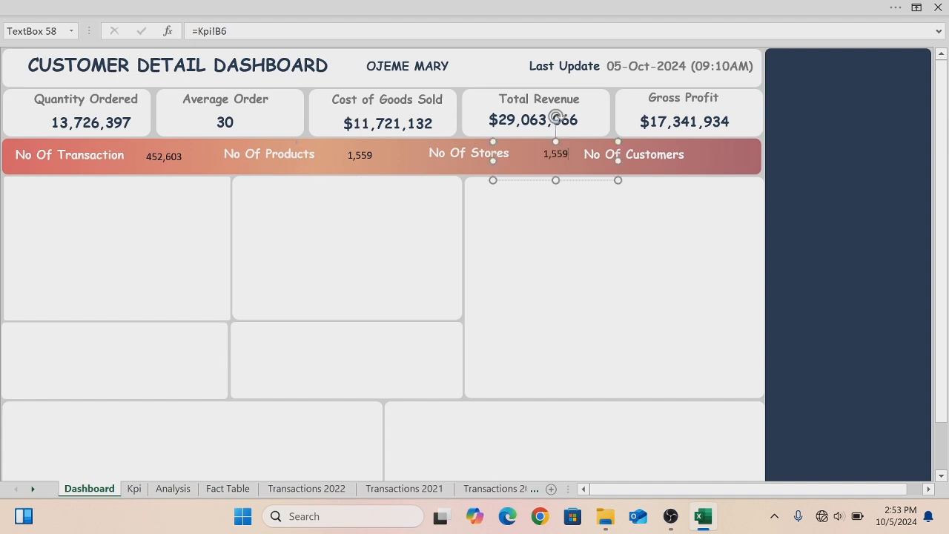
key(BackSpace)
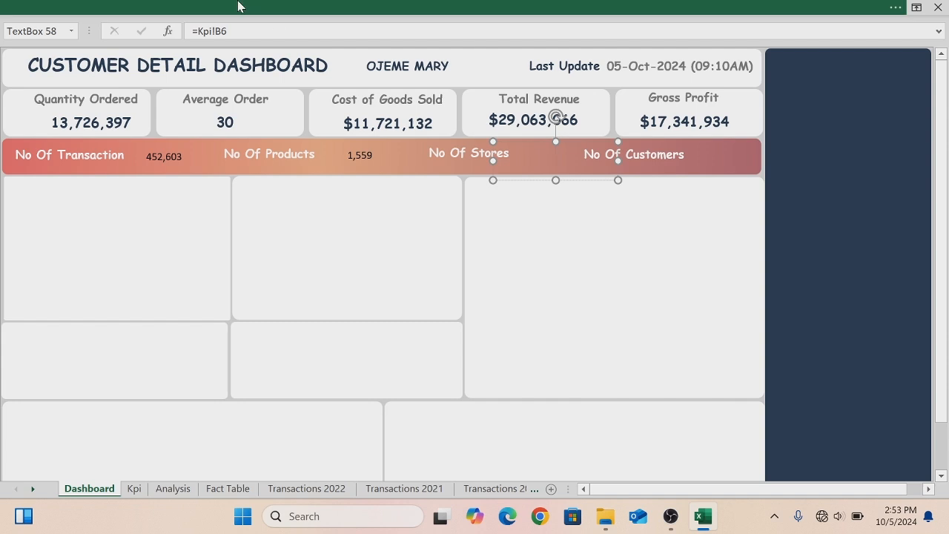
key(BackSpace)
key(BackSpace)
key(BackSpace)
key(BackSpace)
key(BackSpace)
key(BackSpace)
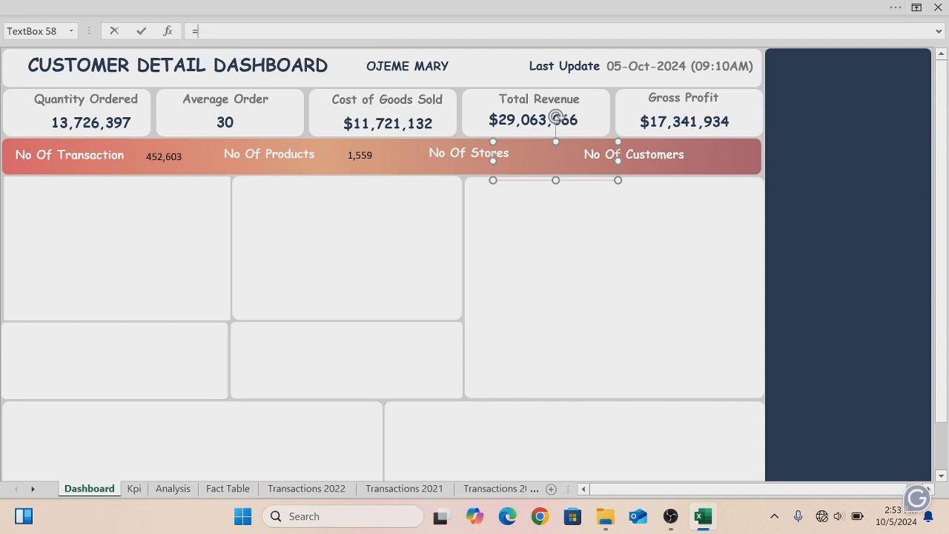
click(133, 489)
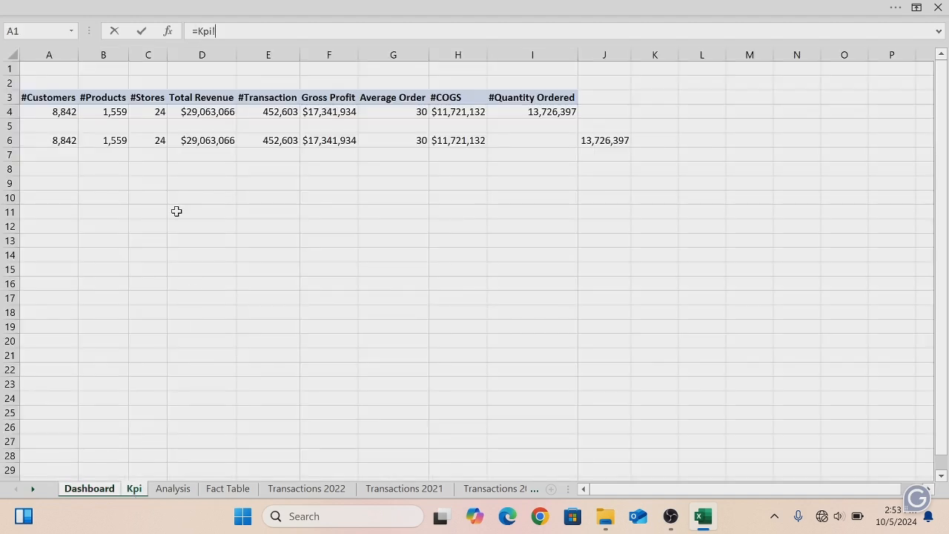
click(155, 140)
key(Return)
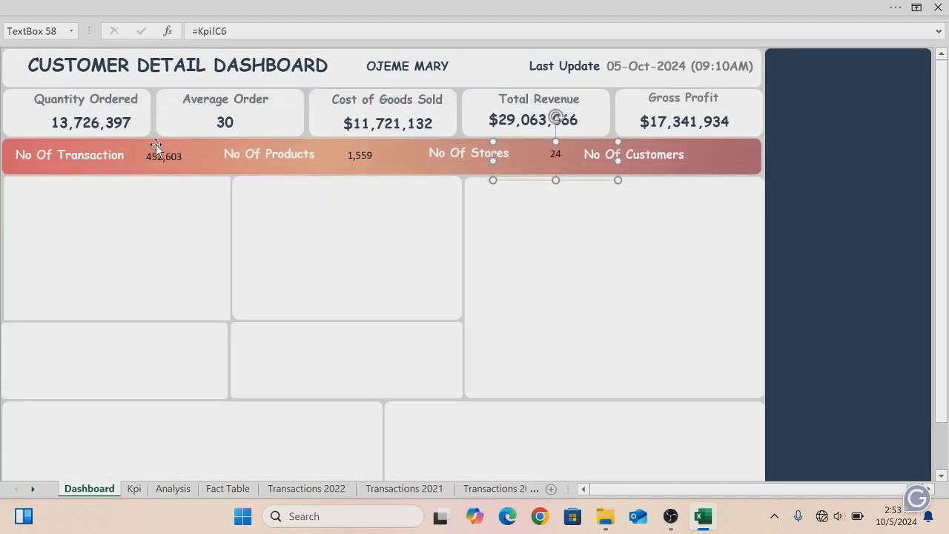
click(577, 184)
key(ctrl+d)
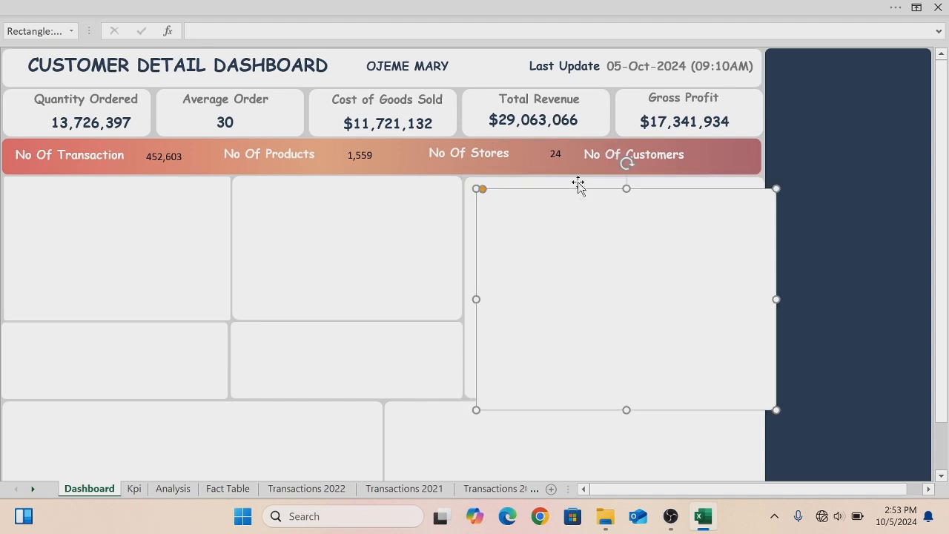
key(ctrl+z)
- Duplicate the Stores value box beside No Of Customers and link it to Kpi cell A6
click(556, 154)
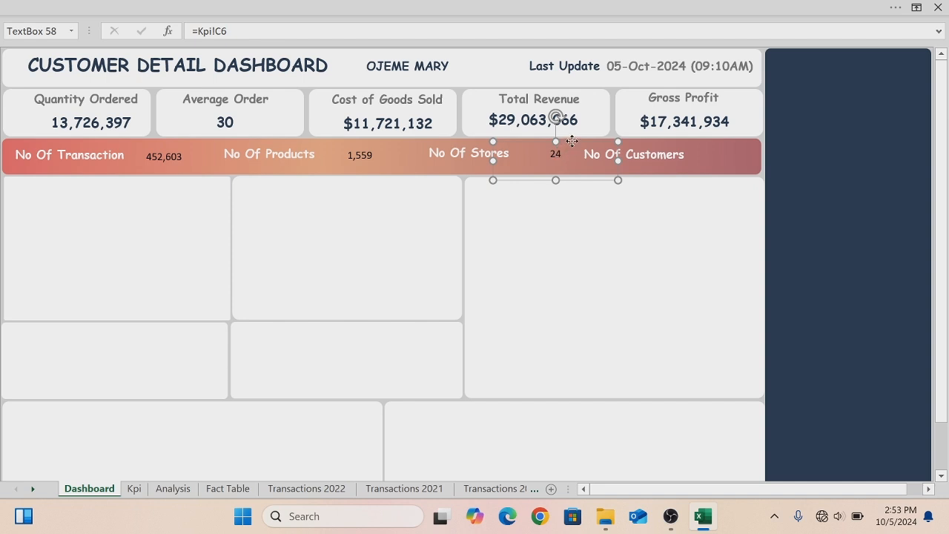
key(ctrl+d)
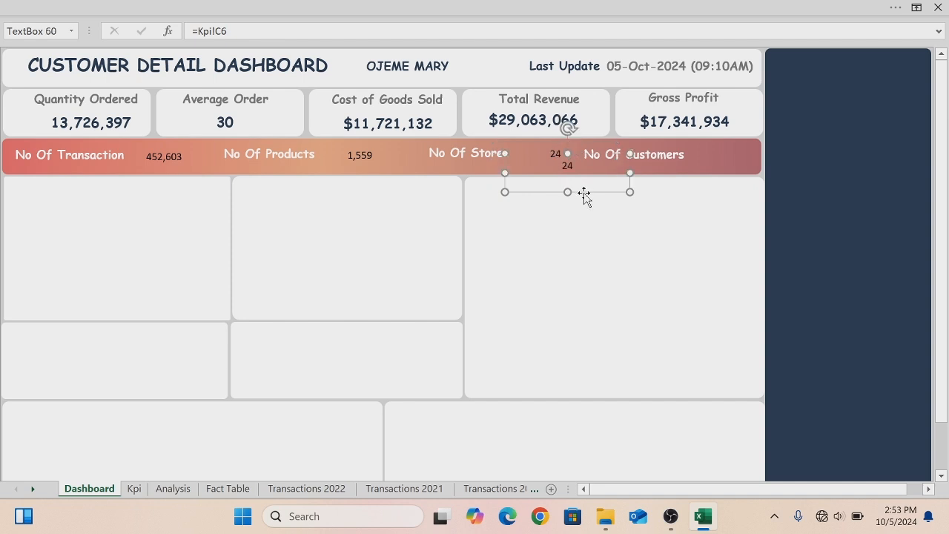
drag(584, 195, 751, 171)
drag(653, 156, 672, 156)
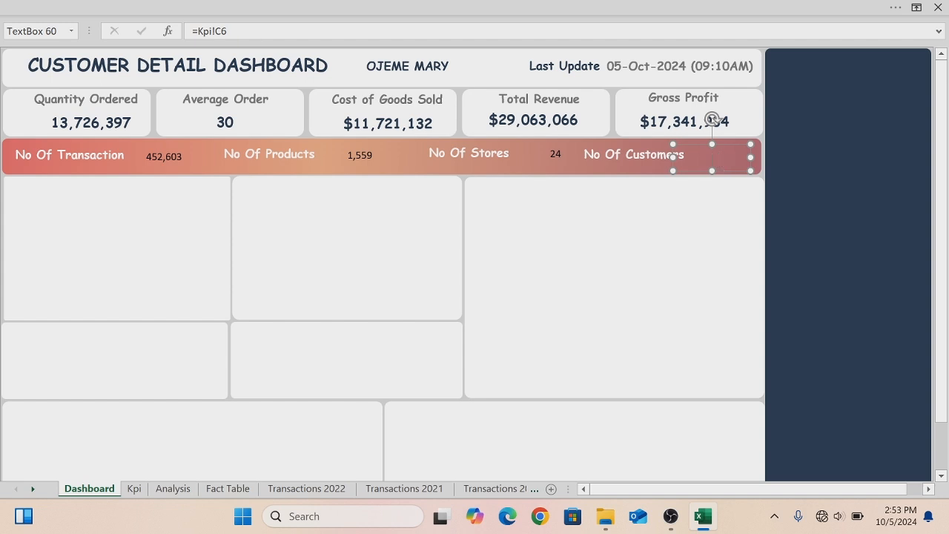
key(BackSpace)
key(BackSpace)
key(BackSpace)
key(BackSpace)
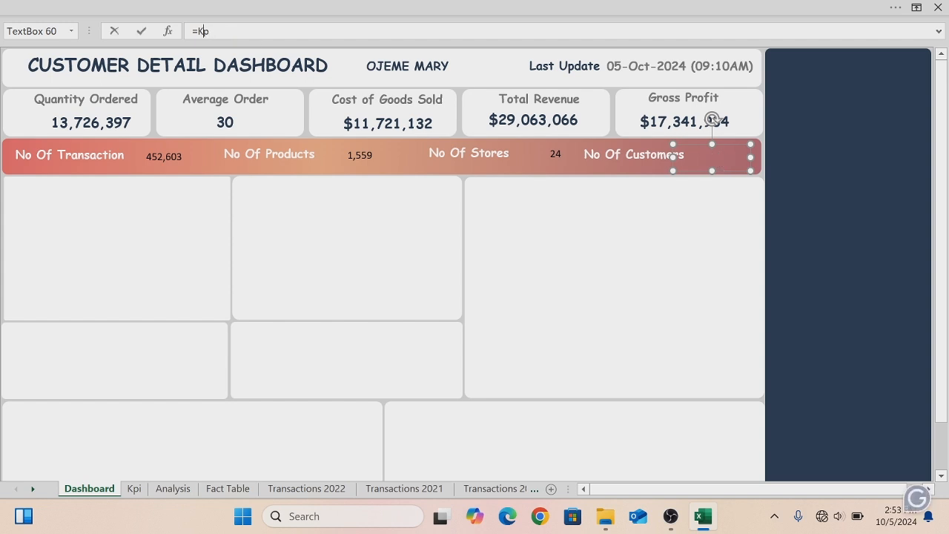
click(134, 489)
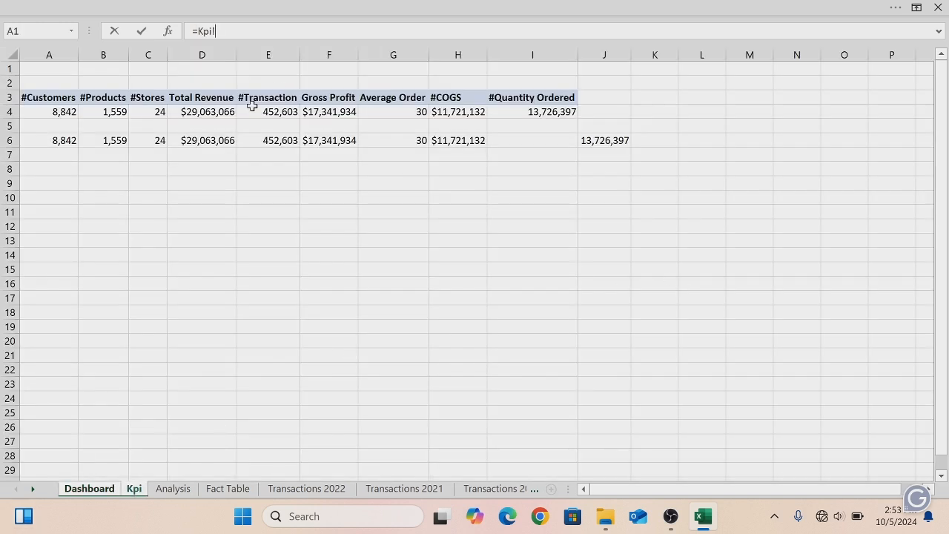
click(66, 140)
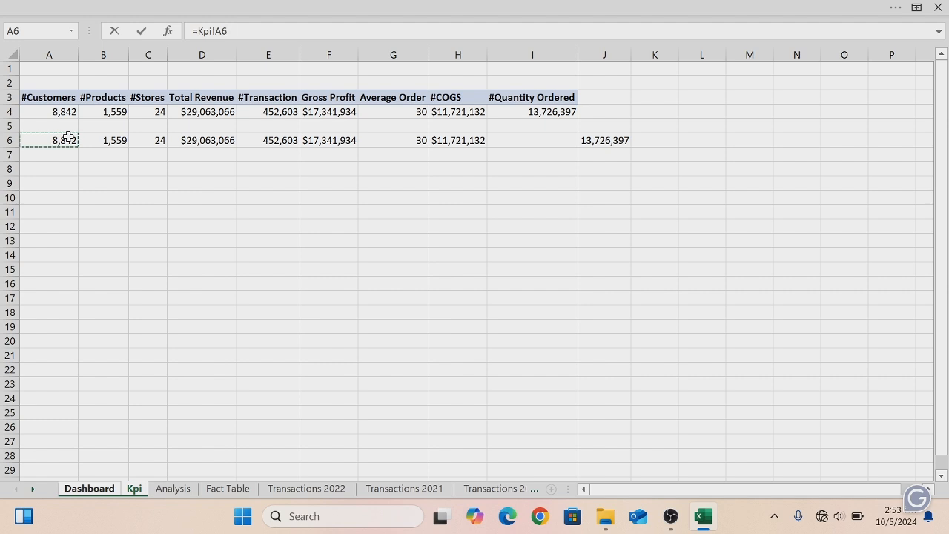
key(Return)
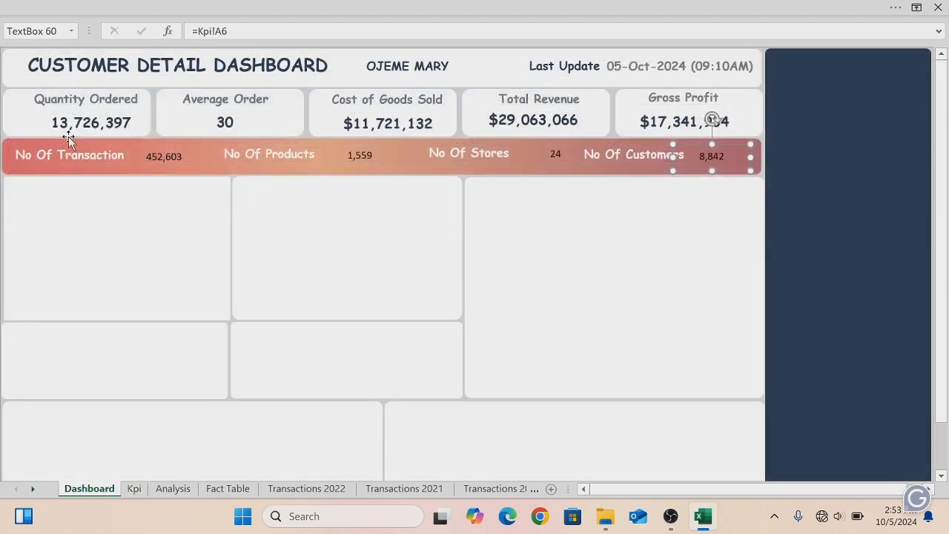
- Format the No Of Transaction value as bold, 14 pt, white, and shrink its box to fit the banner
click(172, 154)
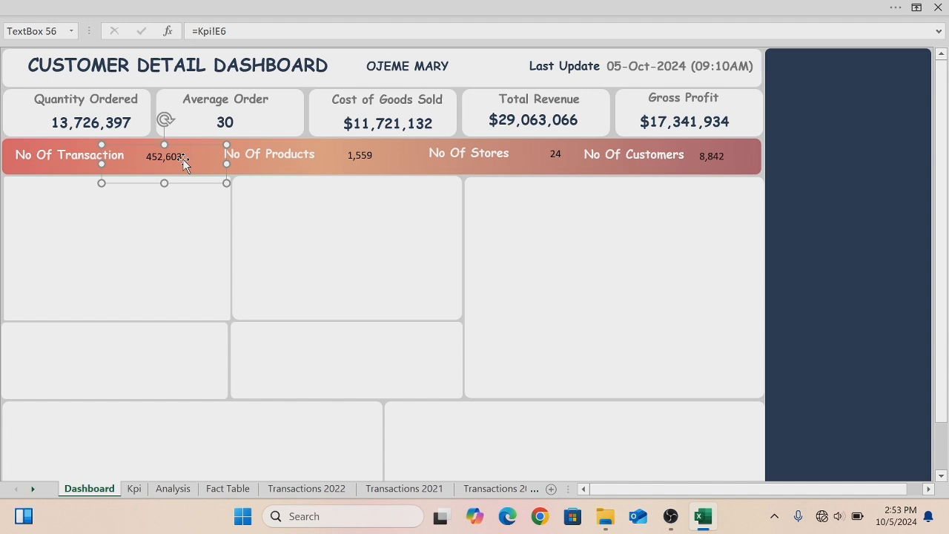
click(69, 12)
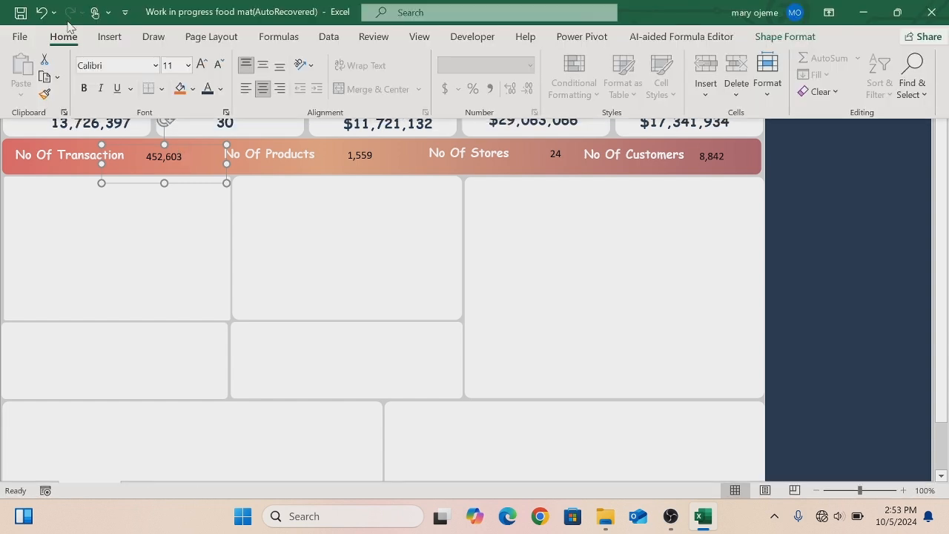
click(85, 90)
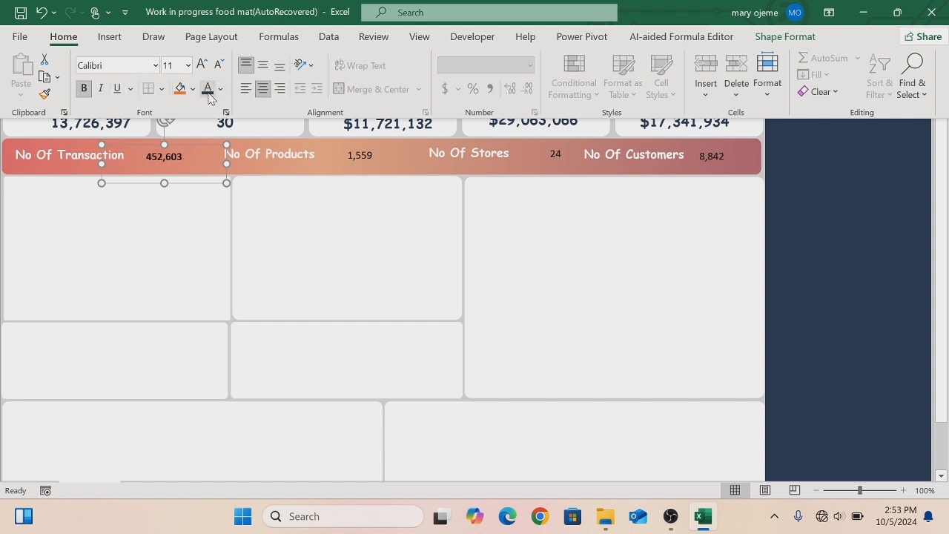
click(188, 65)
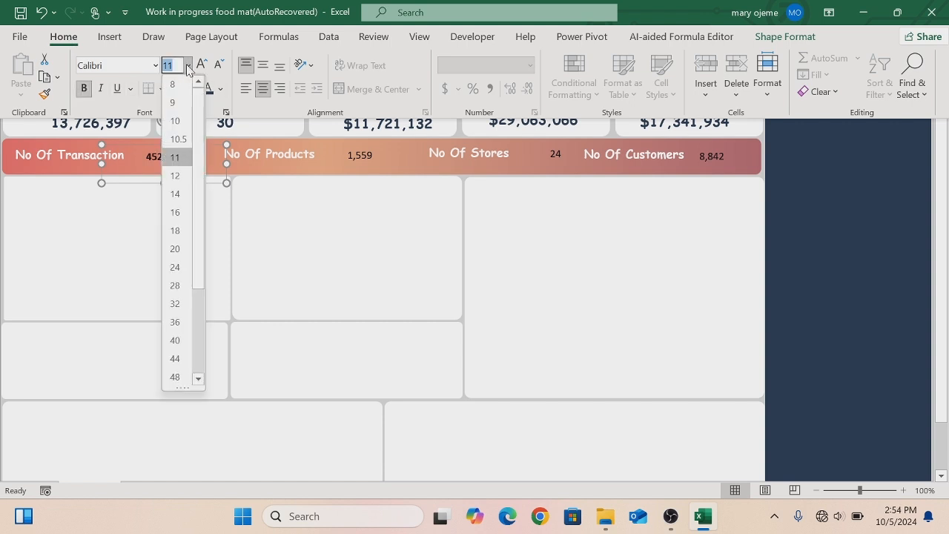
click(175, 194)
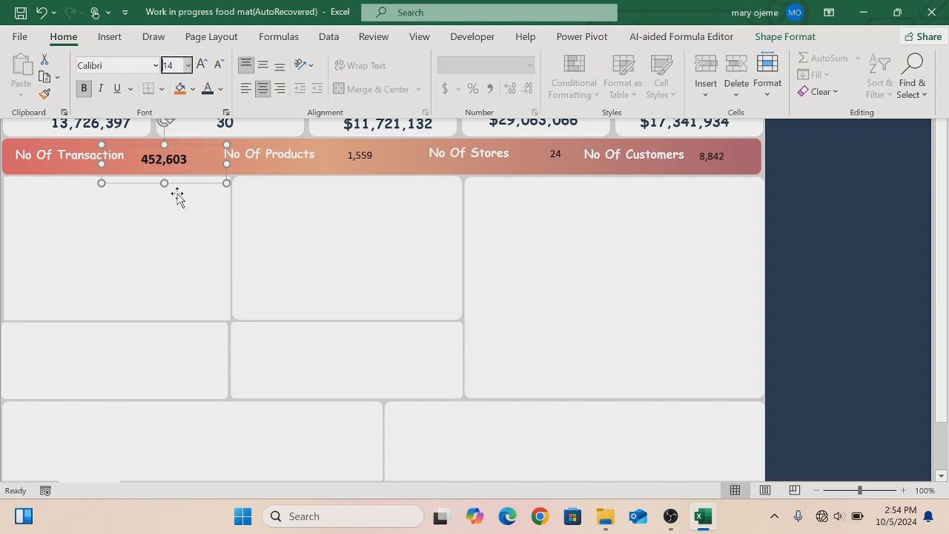
click(220, 89)
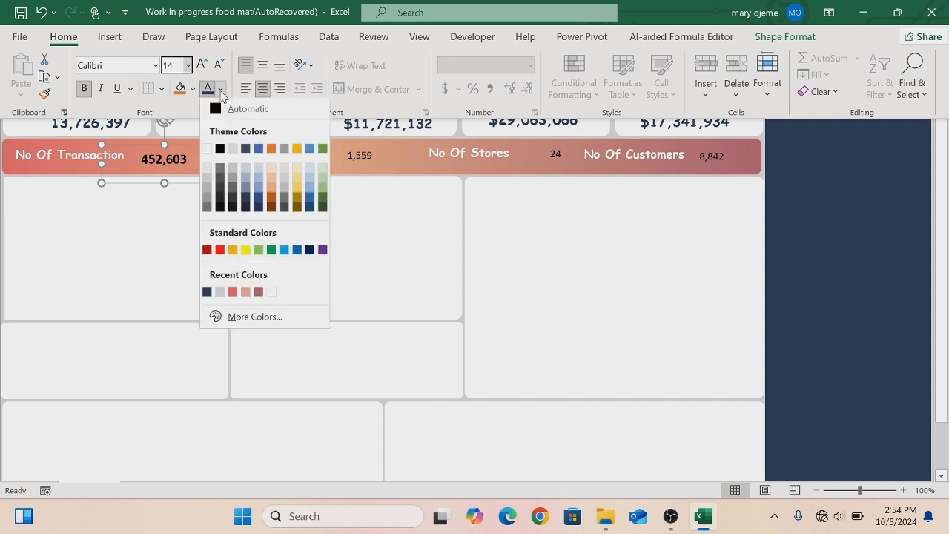
click(206, 149)
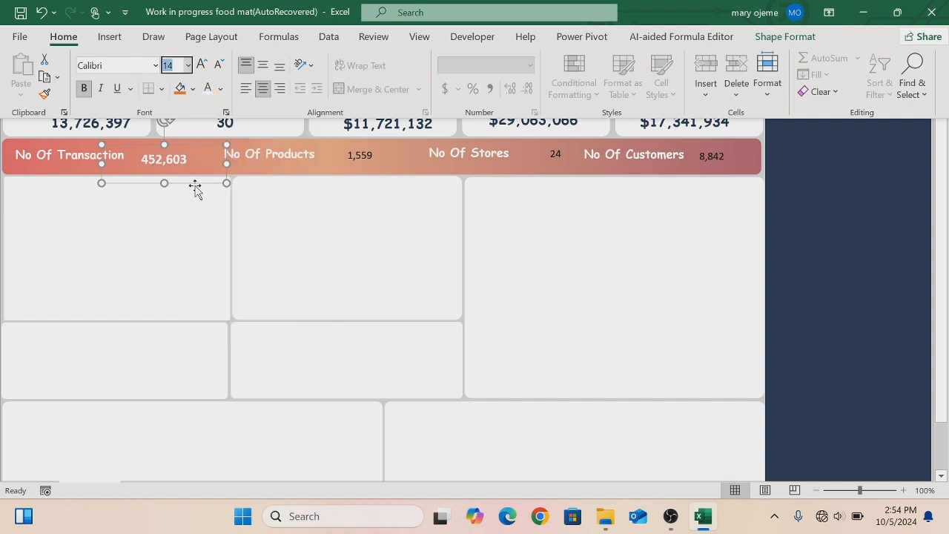
key(ctrl+shift+F1)
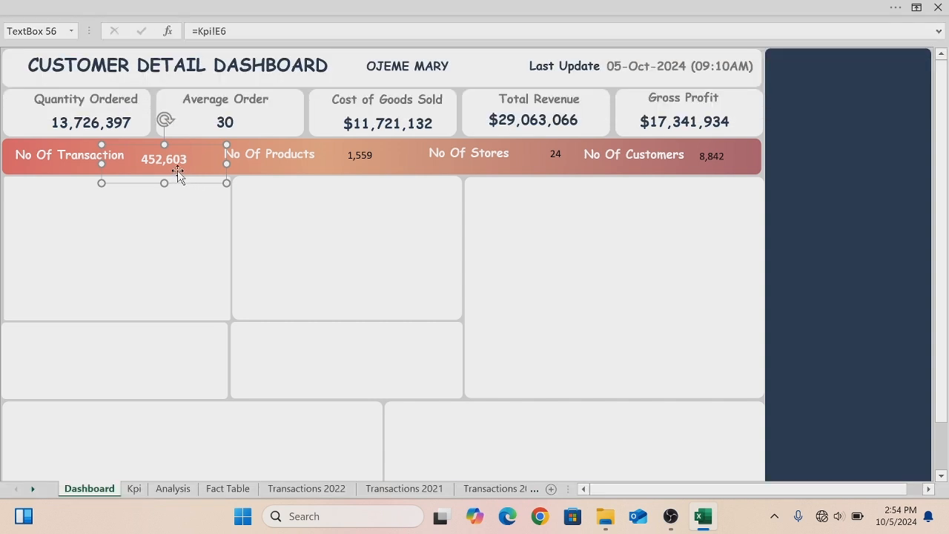
drag(226, 183, 189, 173)
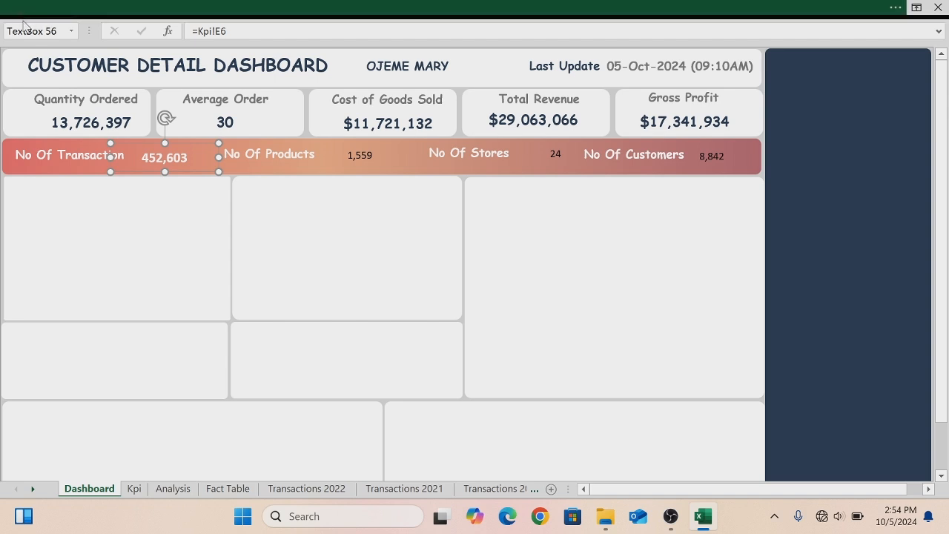
- Copy the No Of Transaction value's formatting onto the Products, Stores and Customers value boxes with Format Painter
click(24, 13)
click(45, 95)
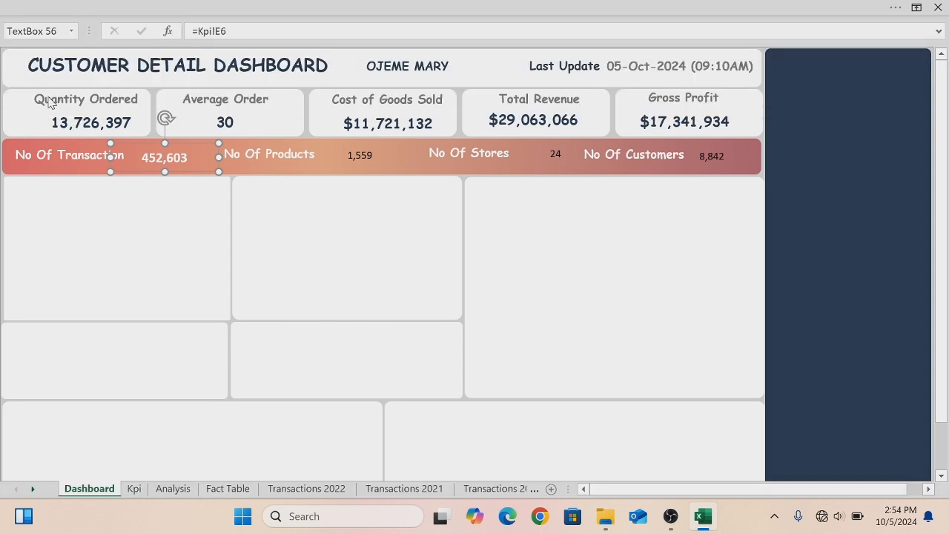
click(362, 155)
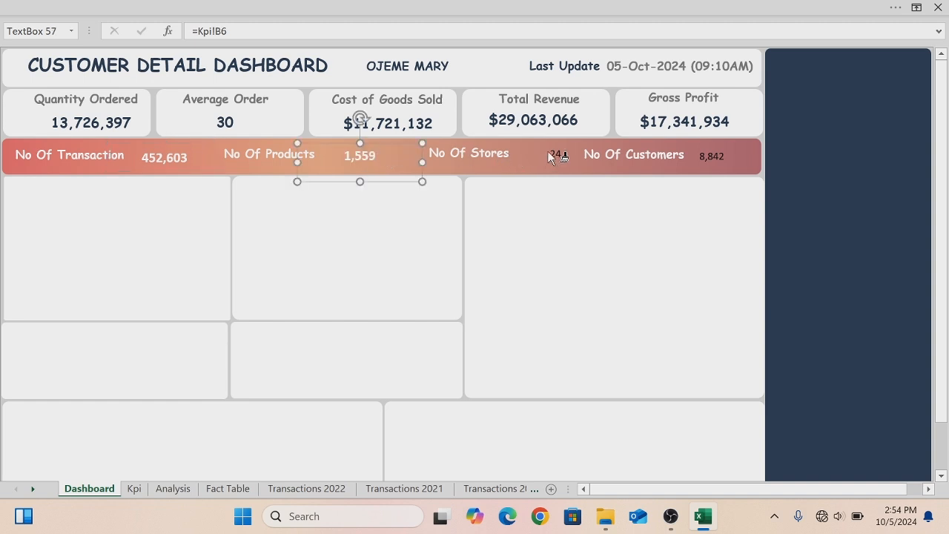
click(550, 156)
click(714, 154)
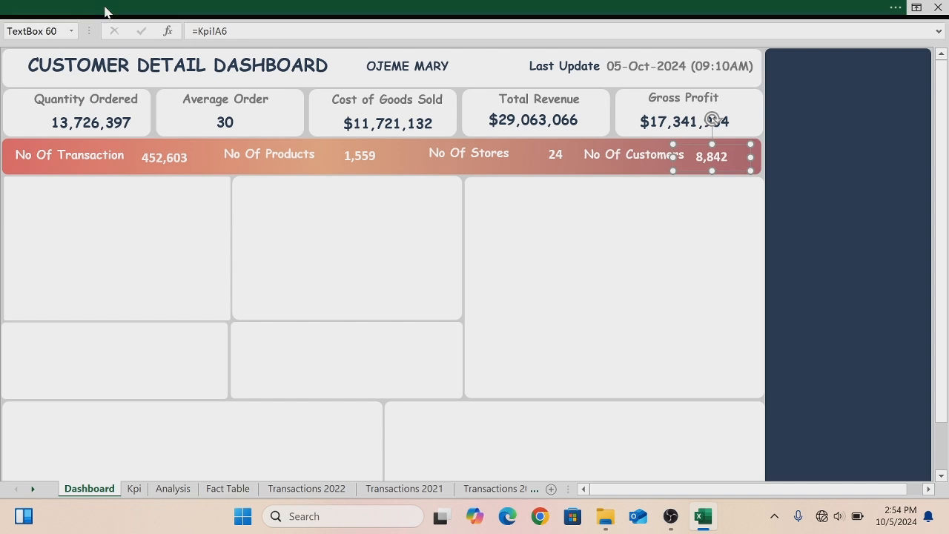
click(106, 10)
click(44, 94)
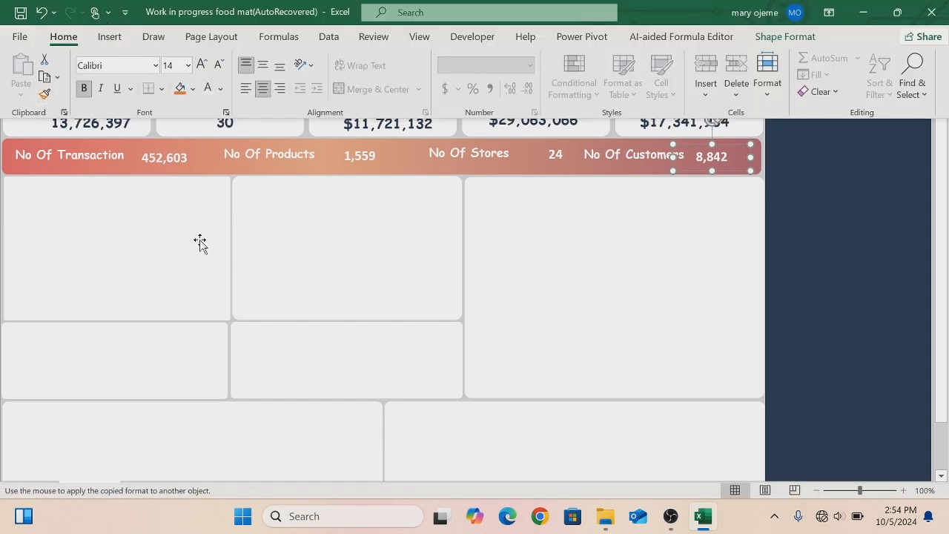
click(346, 157)
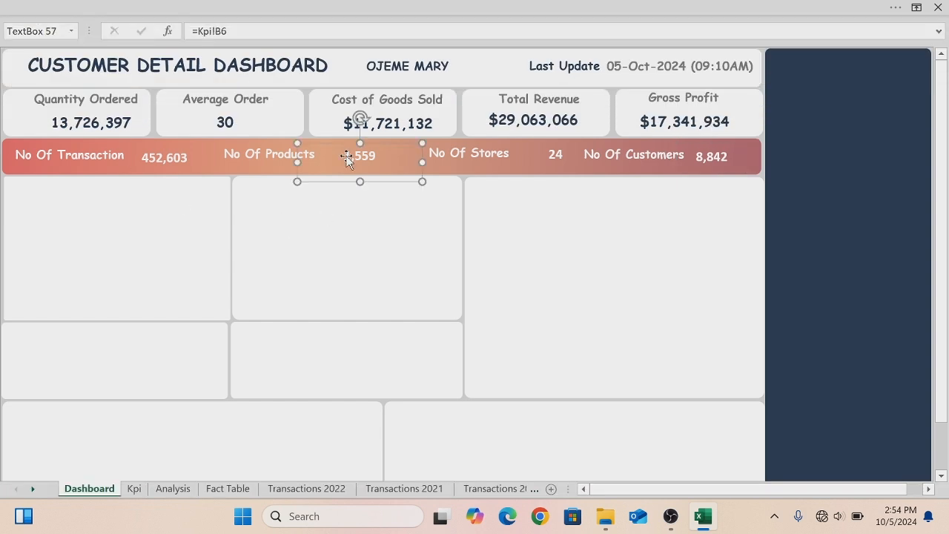
- Shrink the Products, Stores and Customers label and value boxes so they fit inside the banner
drag(421, 182, 402, 171)
click(479, 152)
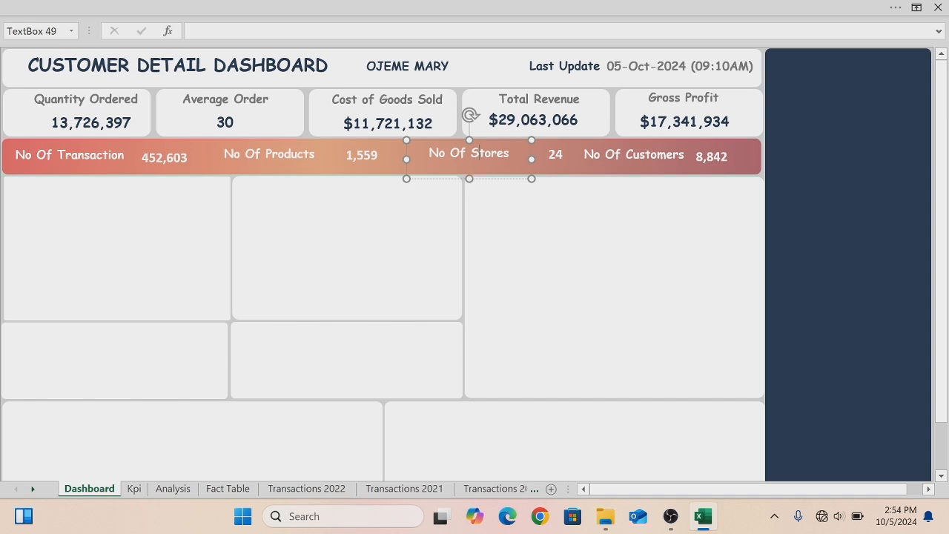
drag(529, 174, 525, 170)
click(568, 166)
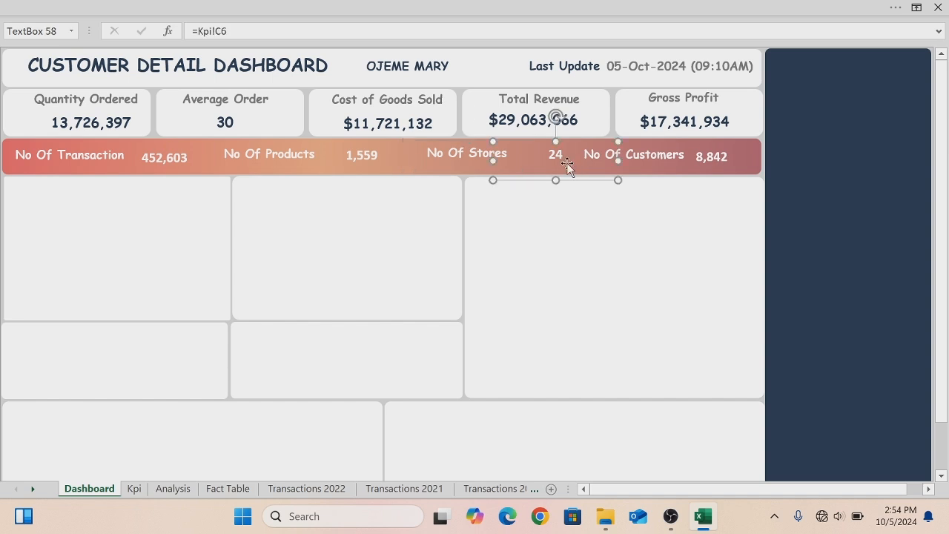
drag(617, 180, 615, 175)
click(638, 161)
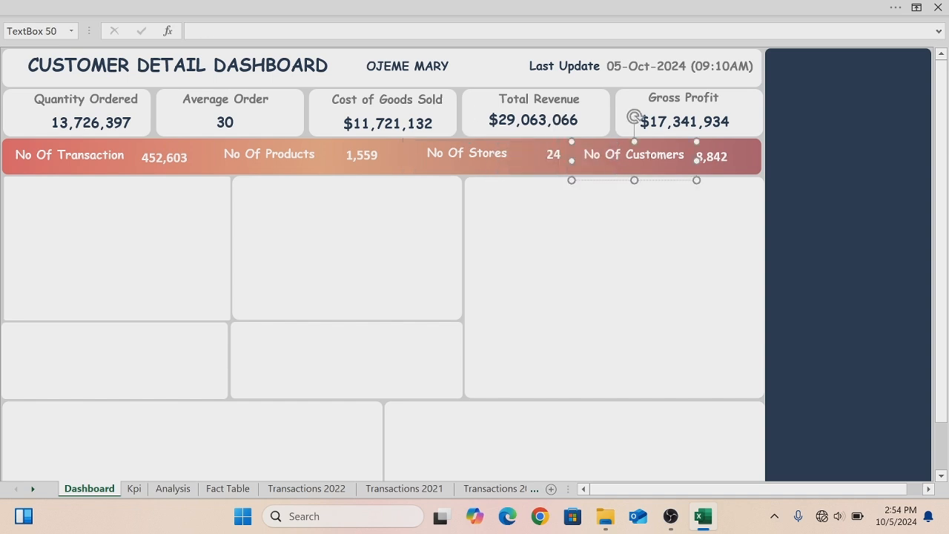
drag(696, 179, 731, 165)
click(723, 157)
click(621, 216)
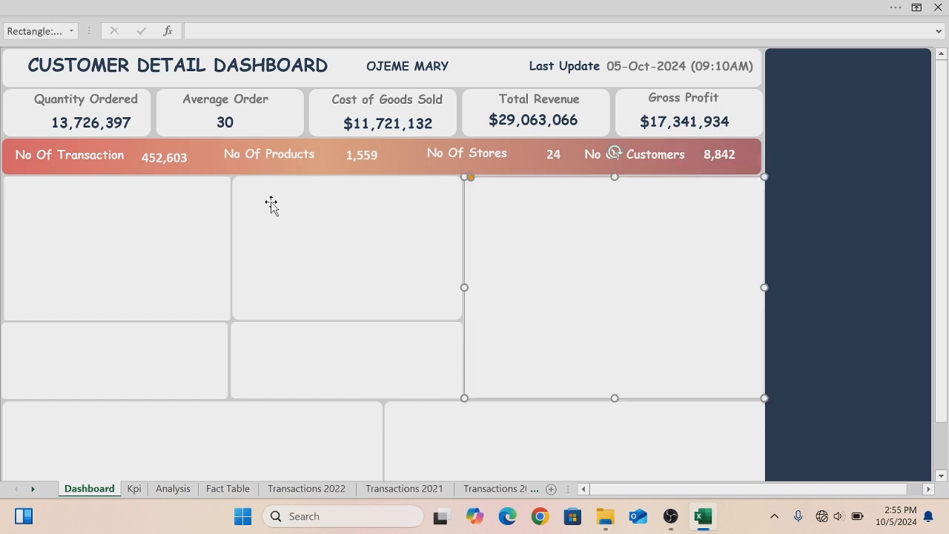
click(246, 155)
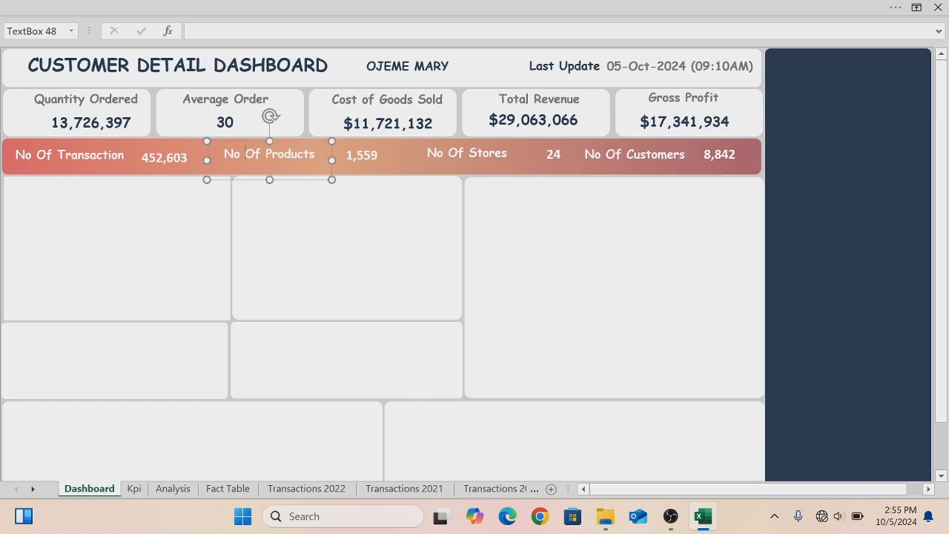
click(90, 154)
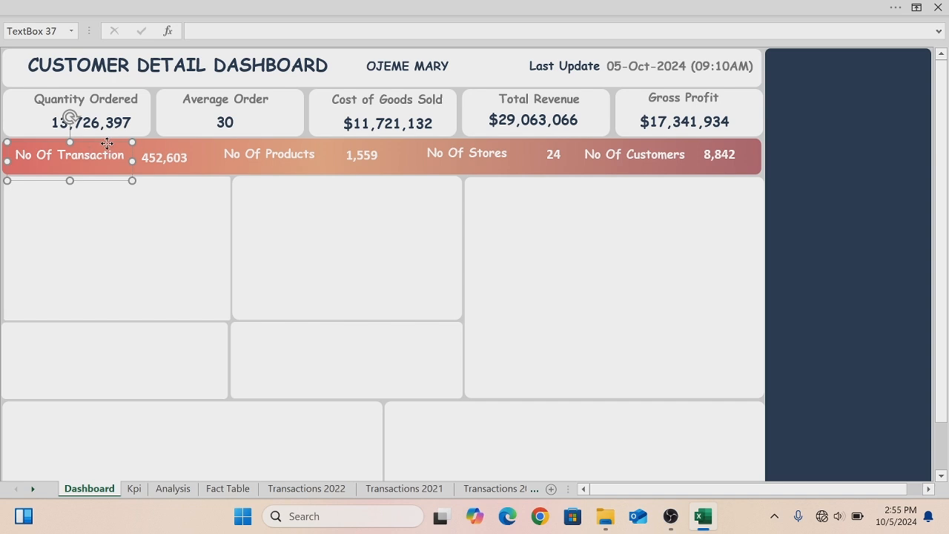
drag(108, 146, 183, 145)
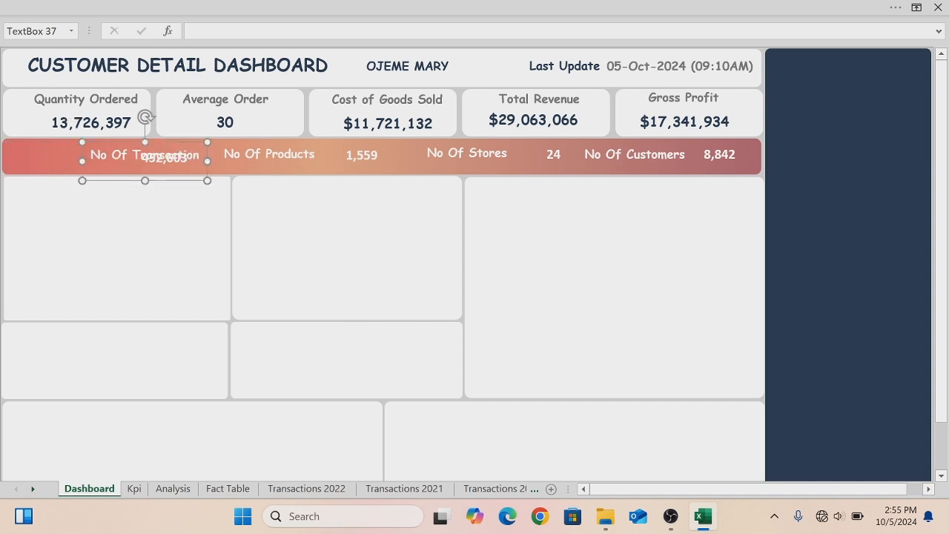
key(ctrl+z)
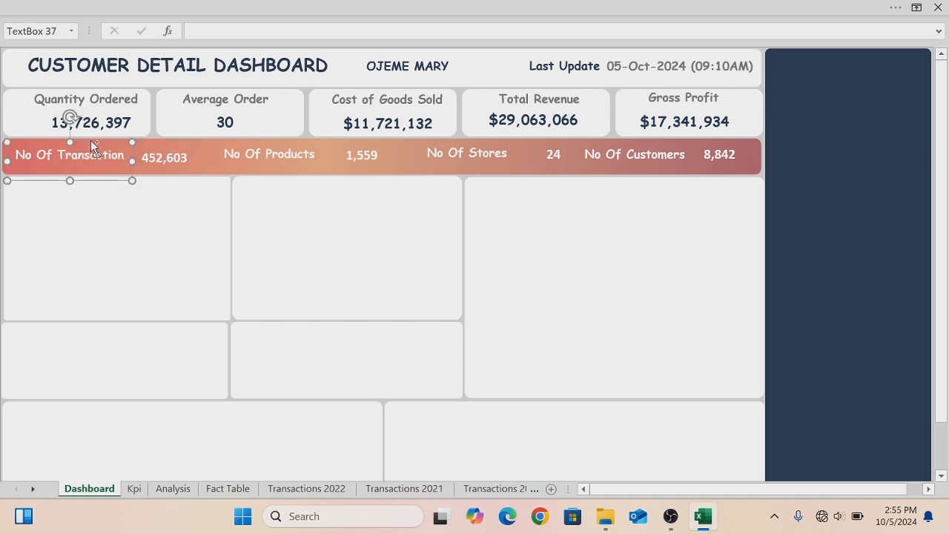
- Select all eight banner labels and values, align them to the middle and distribute them horizontally
shift+click(165, 158)
shift+click(258, 156)
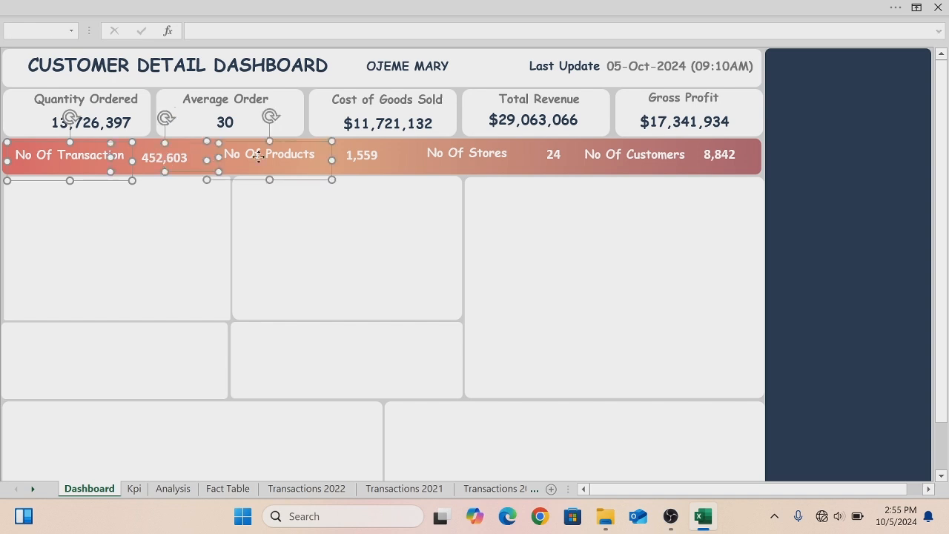
shift+click(361, 158)
shift+click(455, 158)
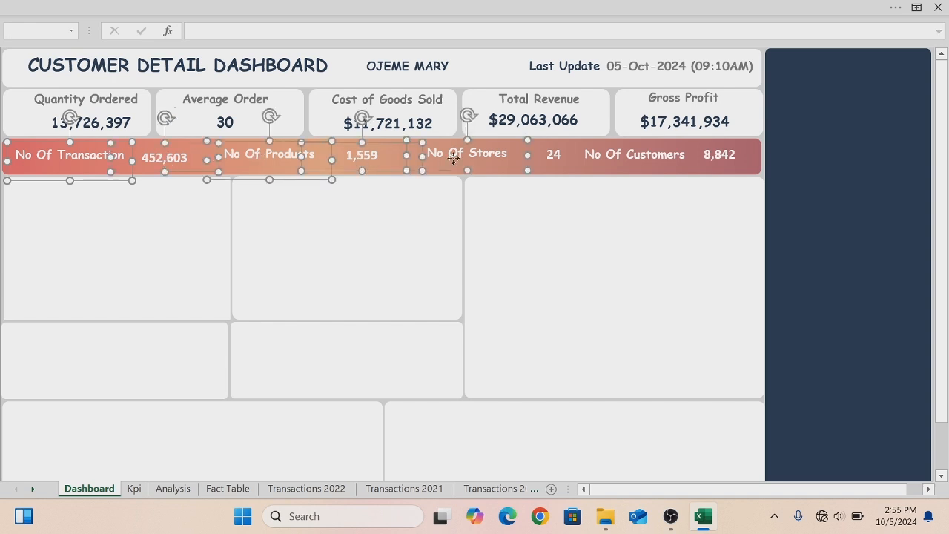
shift+click(555, 163)
shift+click(639, 153)
shift+click(719, 155)
shift+click(722, 154)
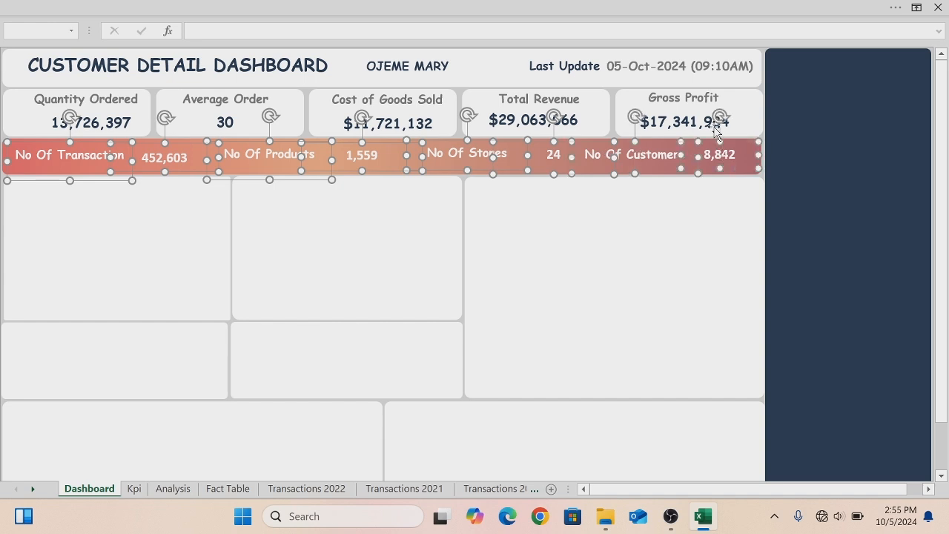
click(680, 9)
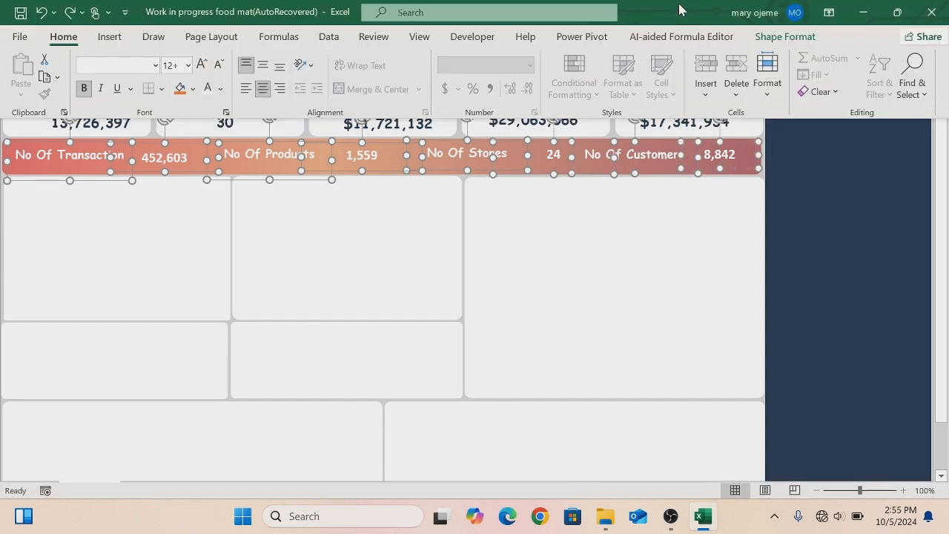
click(789, 38)
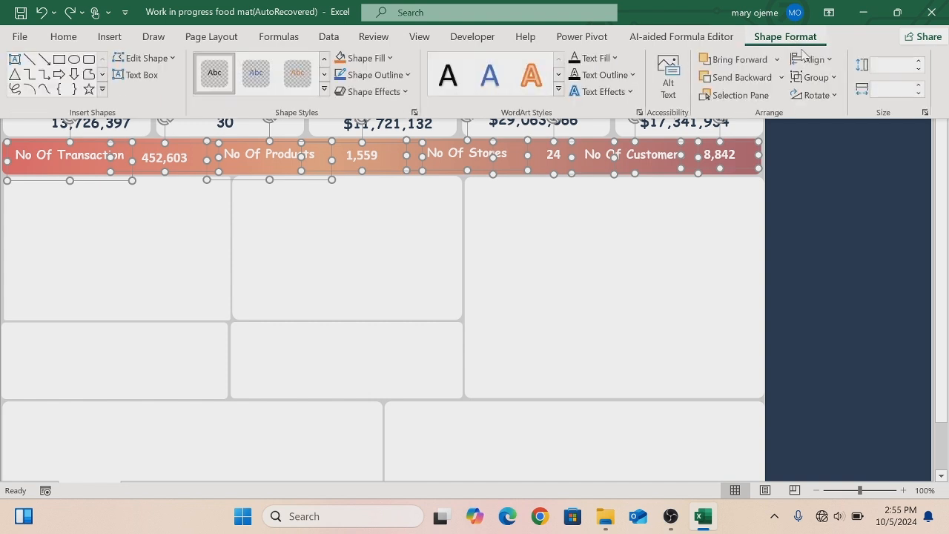
click(828, 61)
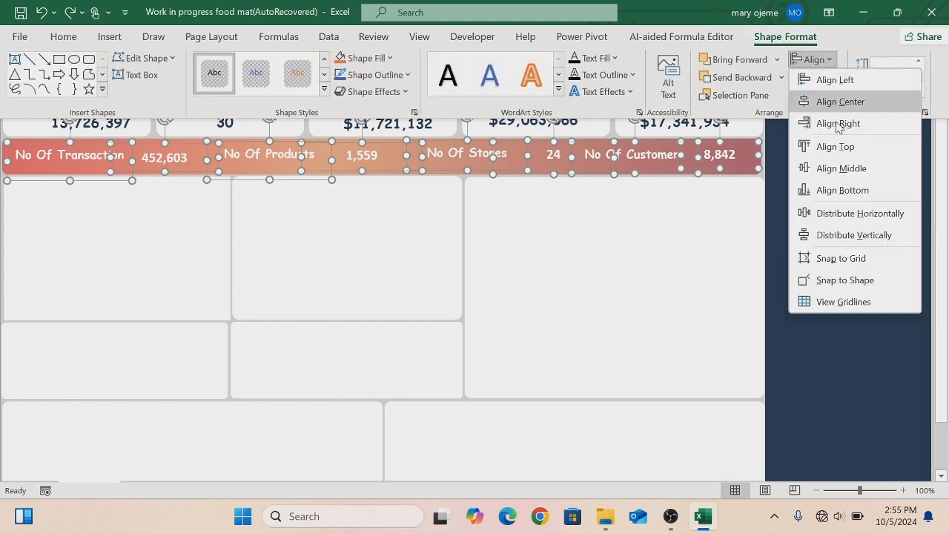
click(837, 146)
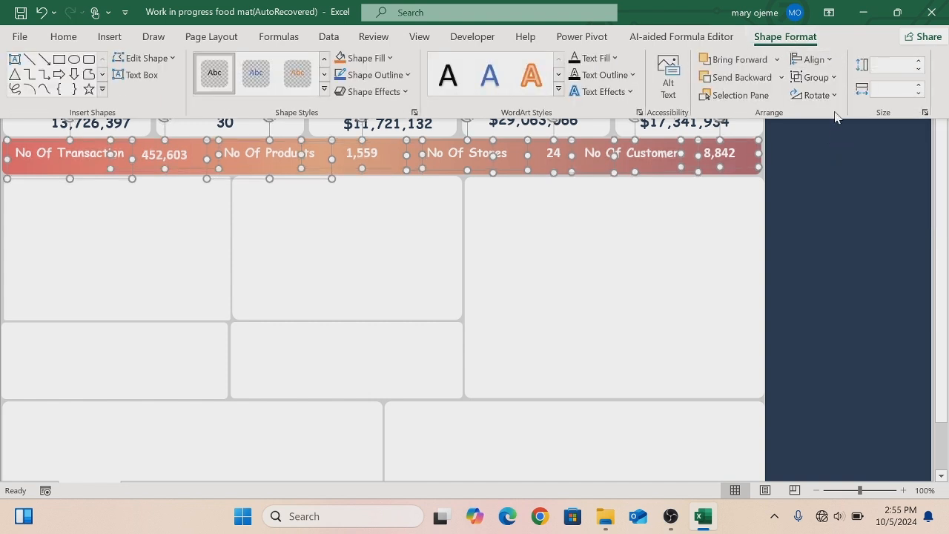
click(830, 63)
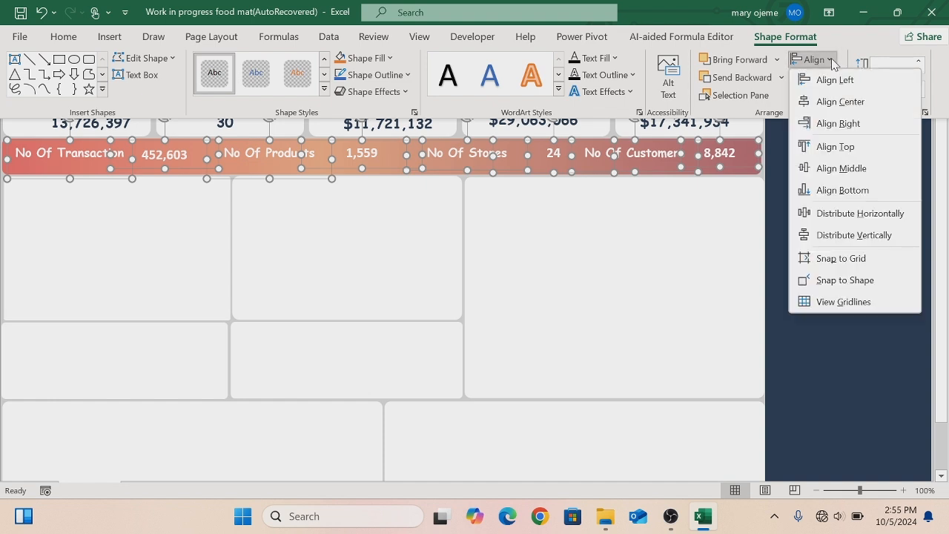
click(836, 215)
key(ctrl+shift+F1)
click(675, 221)
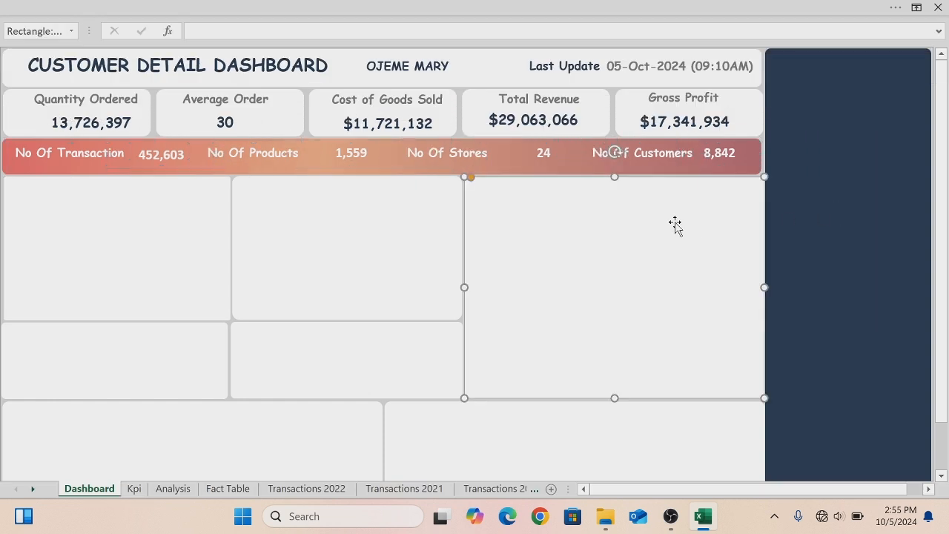
- Hide the formula bar
click(407, 237)
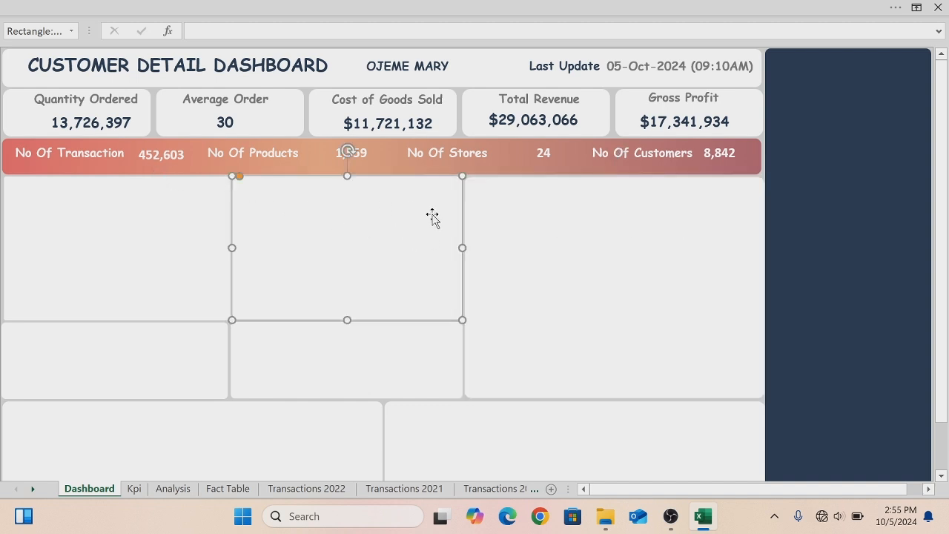
click(553, 216)
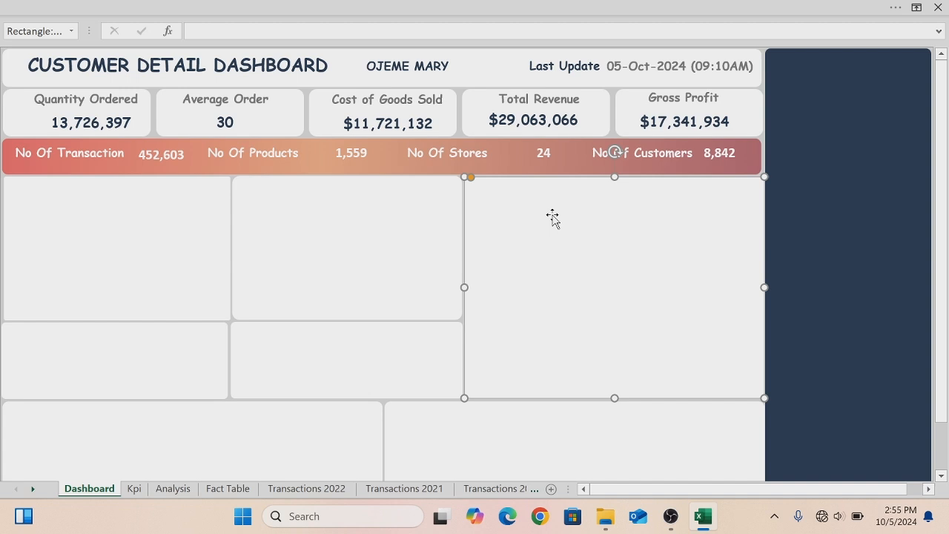
click(116, 6)
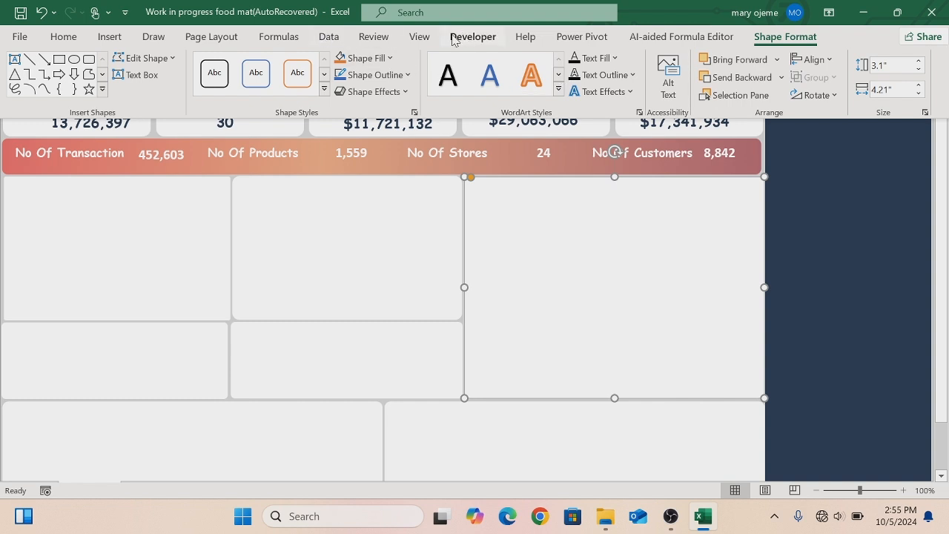
click(420, 37)
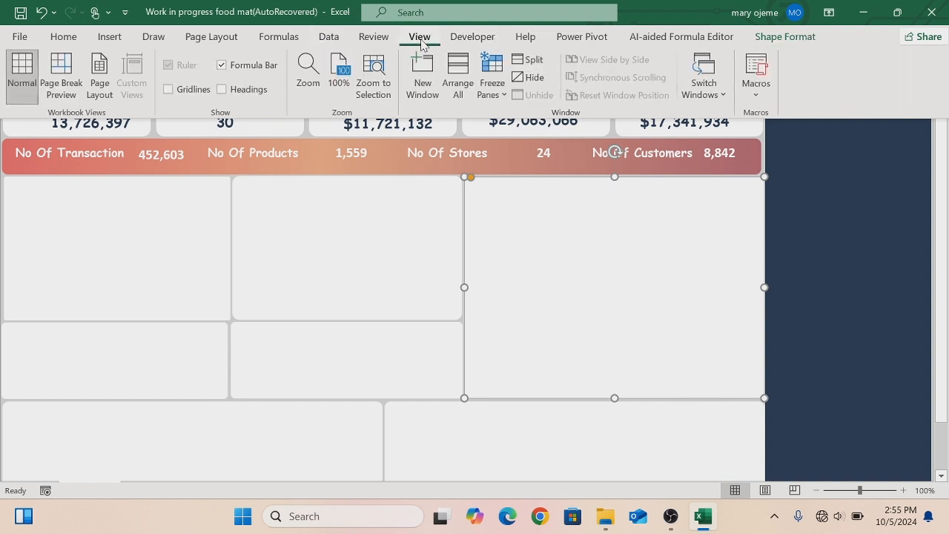
click(220, 65)
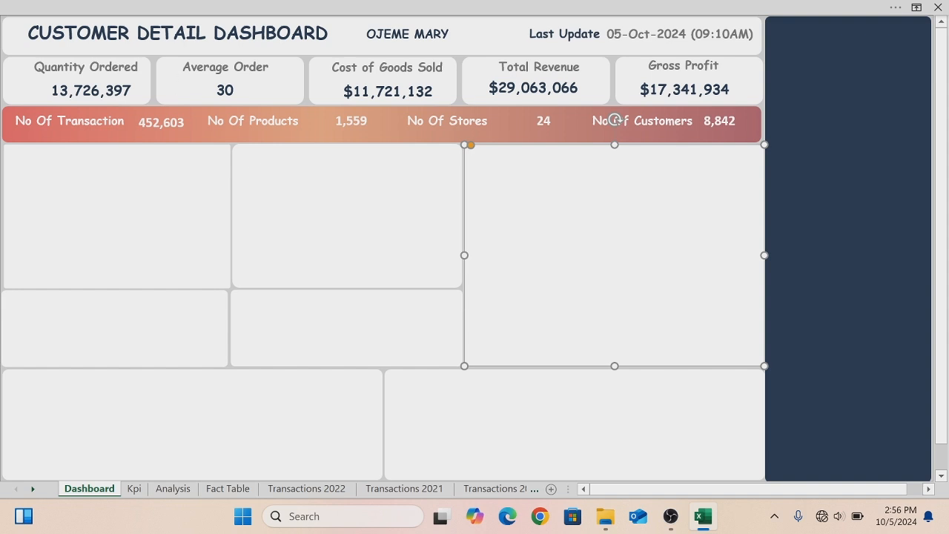
- Duplicate the Quantity Ordered title and place the copy at the top of the first chart panel
click(89, 68)
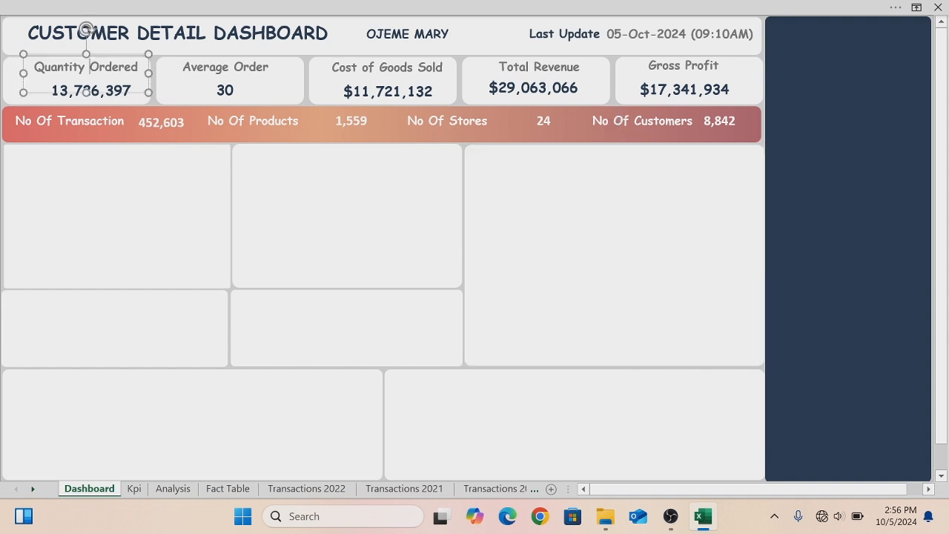
drag(112, 97, 125, 109)
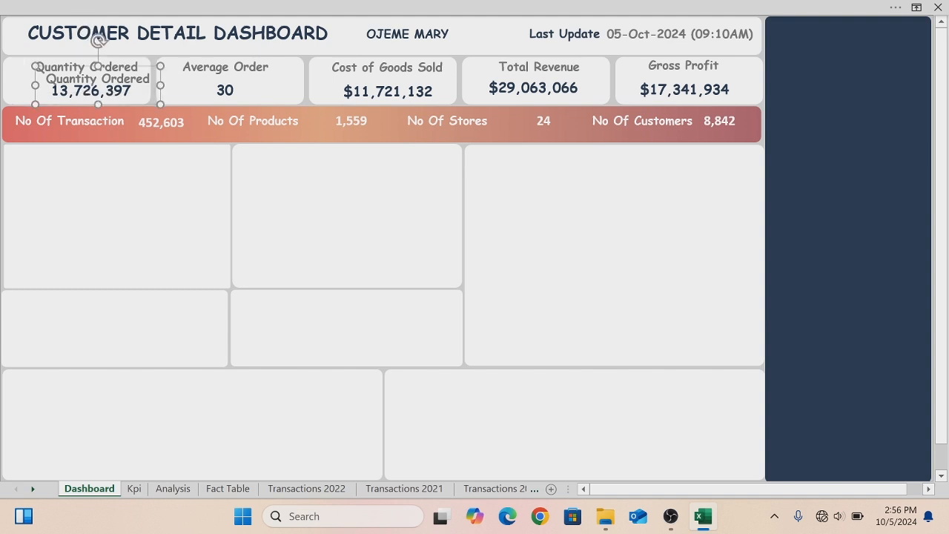
drag(145, 67, 162, 143)
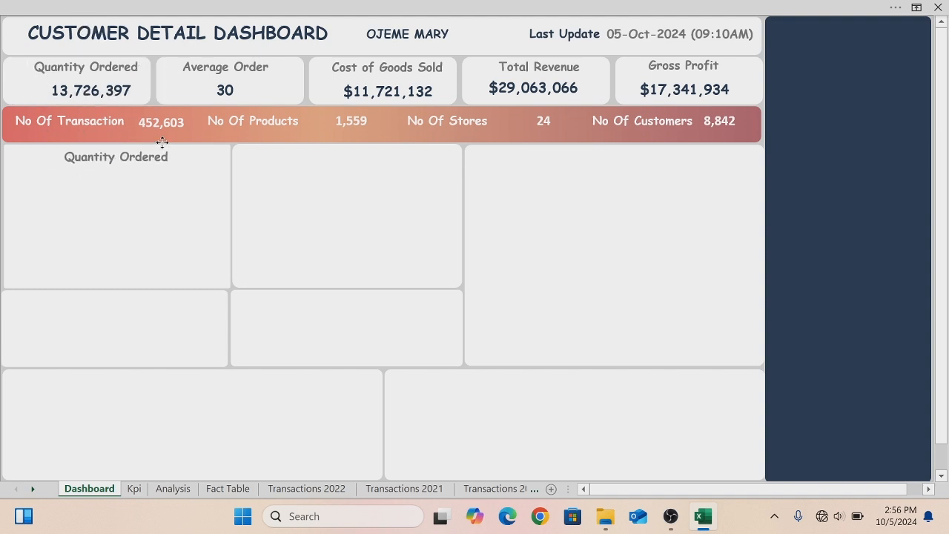
- Retitle the copy as TOP 5 CUSTOMER BY GROSS PROFIT and widen its box to show it on one line
key(BackSpace)
key(BackSpace)
key(BackSpace)
key(BackSpace)
key(BackSpace)
key(BackSpace)
key(BackSpace)
key(BackSpace)
key(BackSpace)
key(BackSpace)
key(BackSpace)
key(BackSpace)
key(BackSpace)
key(BackSpace)
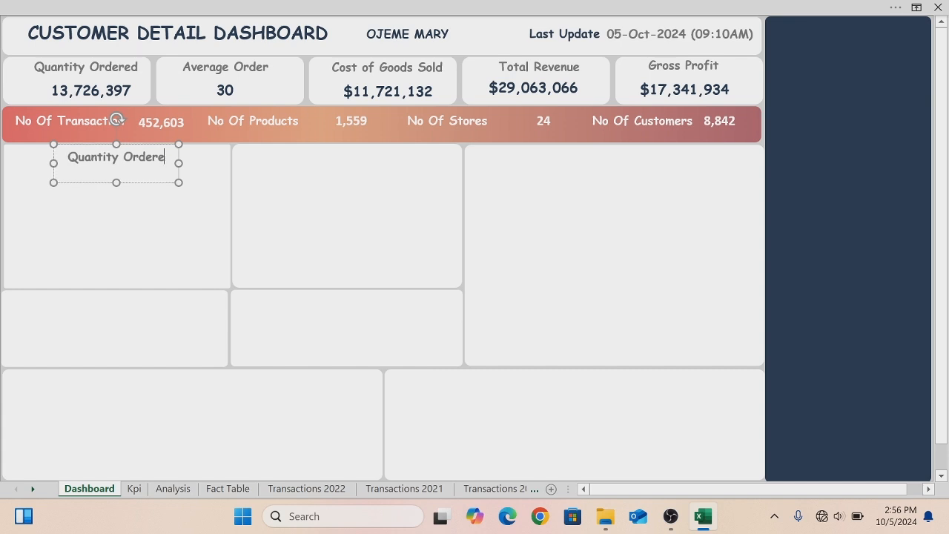
key(BackSpace)
text(OP 5 CUSTOMER BY )
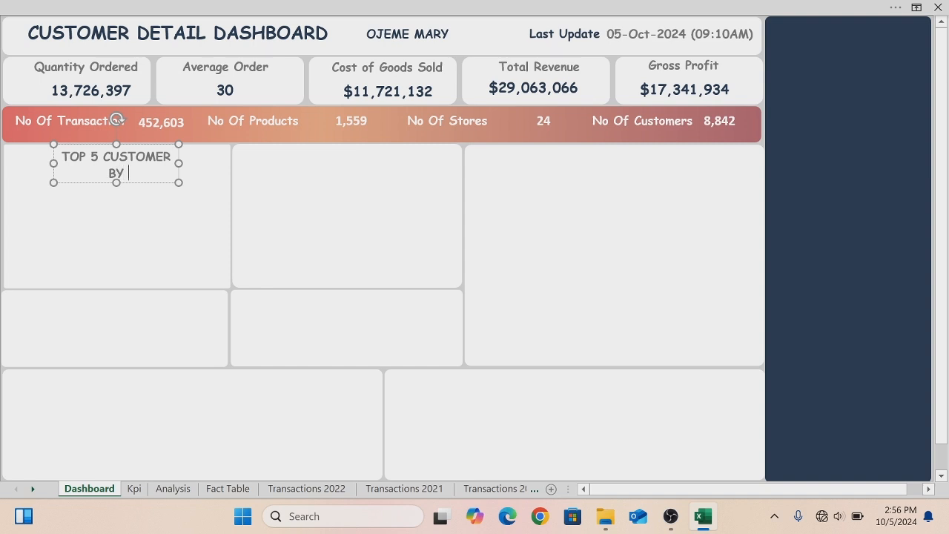
text(GROSS PROFIT)
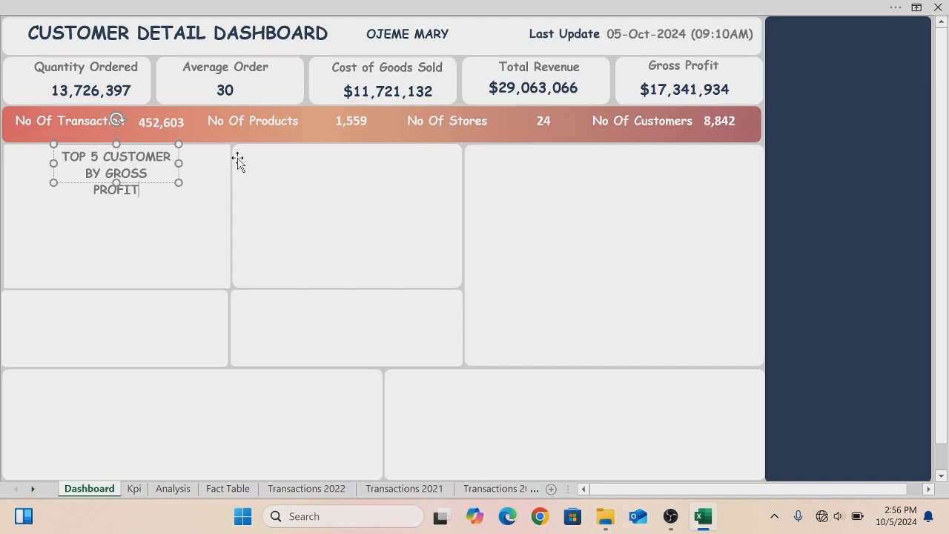
click(178, 163)
drag(178, 164, 198, 177)
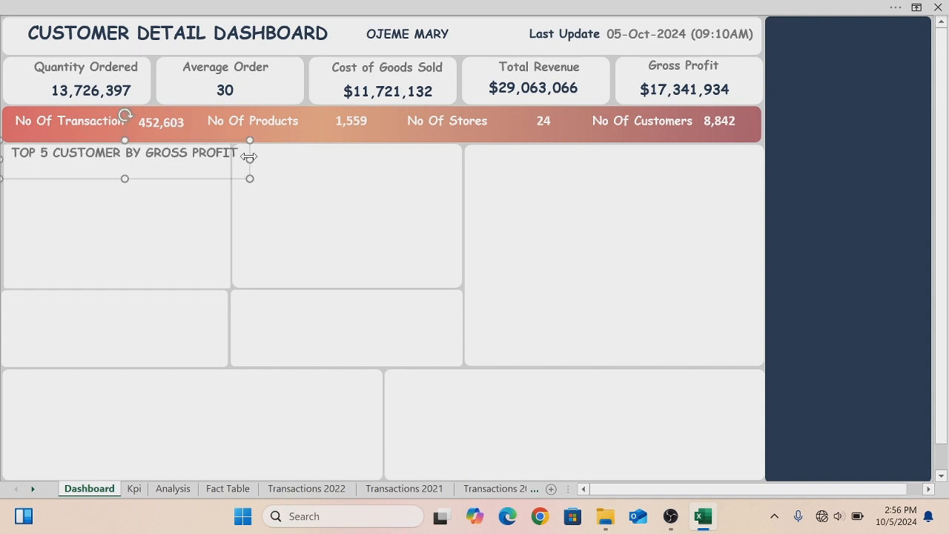
- Set the TOP 5 CUSTOMER BY GROSS PROFIT title text to size 10 and fit its box inside the first chart panel
key(ctrl+shift+Left)
key(ctrl+shift+Left)
key(ctrl+shift+Left)
key(ctrl+shift+Left)
key(ctrl+shift+Left)
key(ctrl+shift+Left)
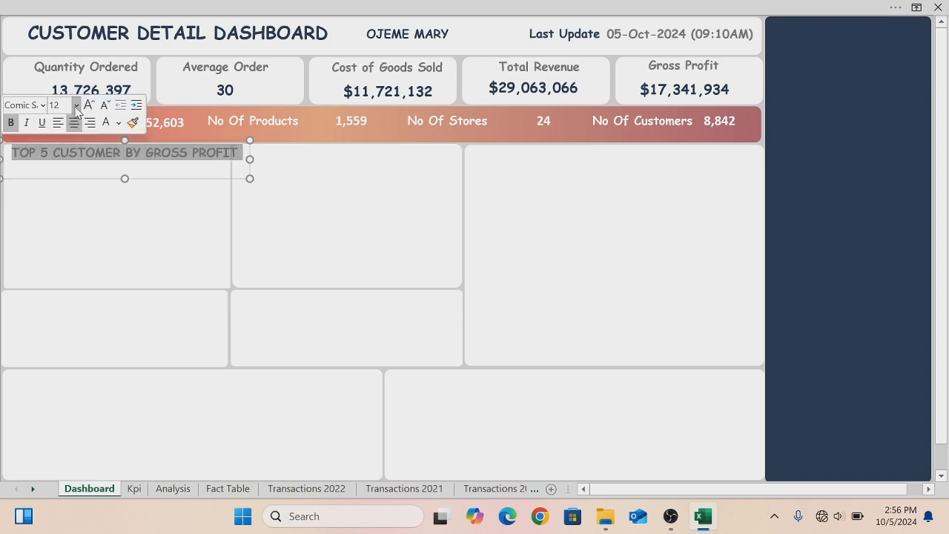
click(75, 108)
click(65, 164)
text(10)
click(77, 183)
click(68, 180)
drag(3, 178, 65, 178)
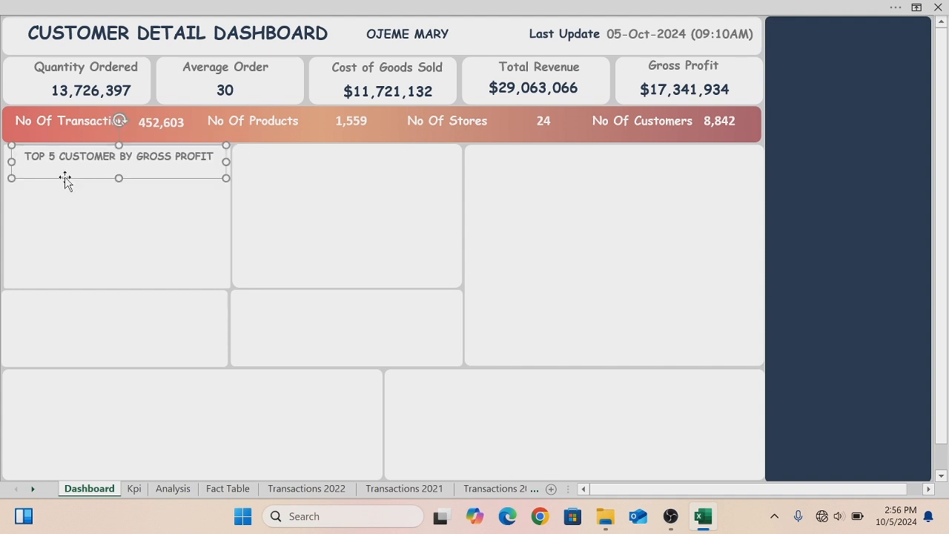
- On the Analysis sheet, move and shrink the top customers by gross profit bar chart
click(173, 488)
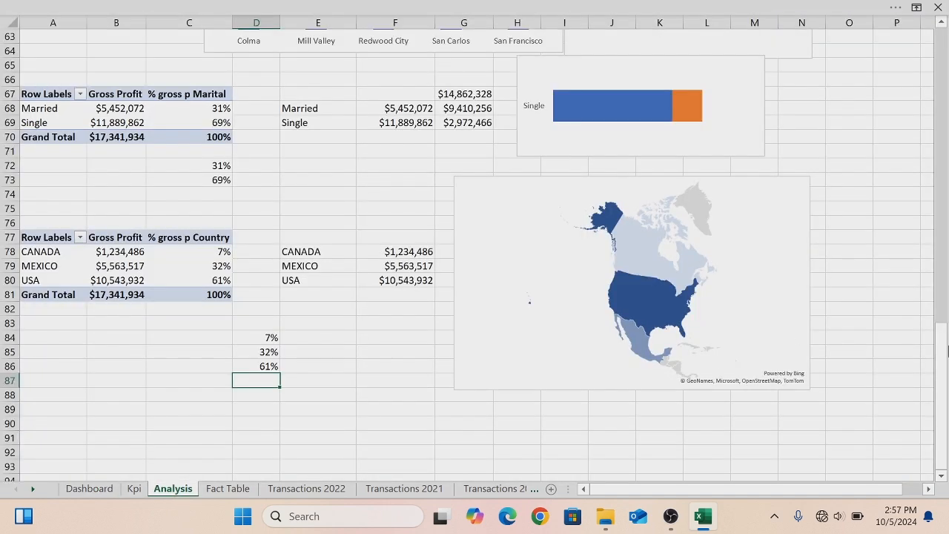
drag(943, 323, 945, 44)
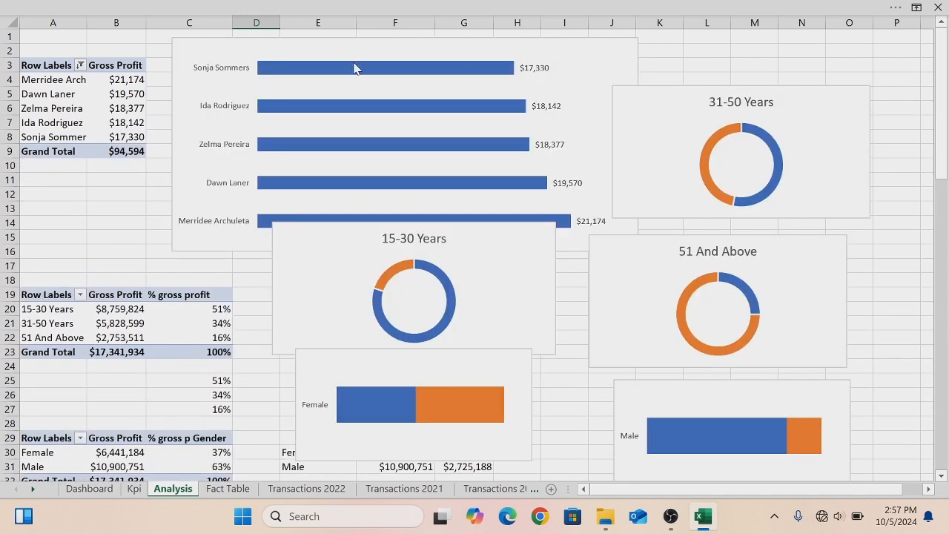
click(304, 42)
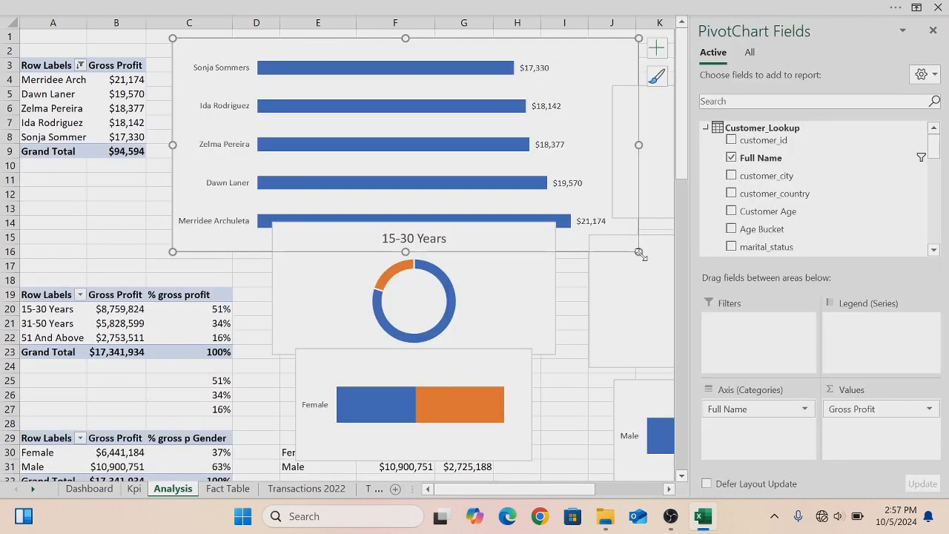
drag(180, 41, 248, 51)
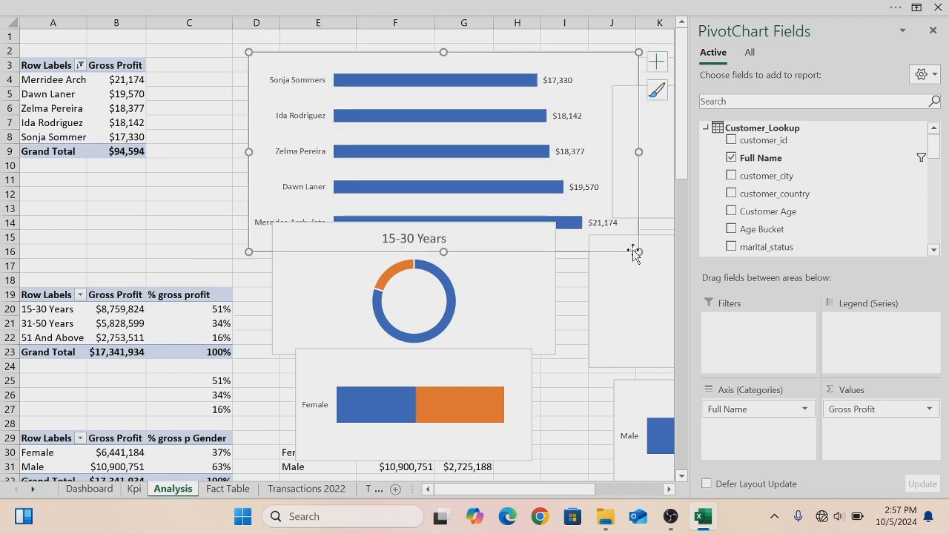
drag(638, 252, 539, 210)
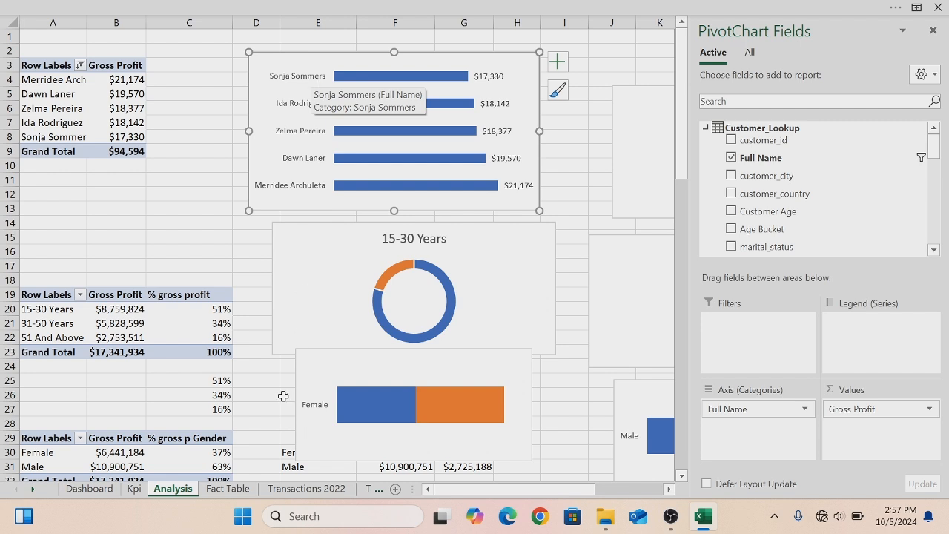
- Shorten the title box on the dashboard and paste the top customers chart into the first panel
click(89, 489)
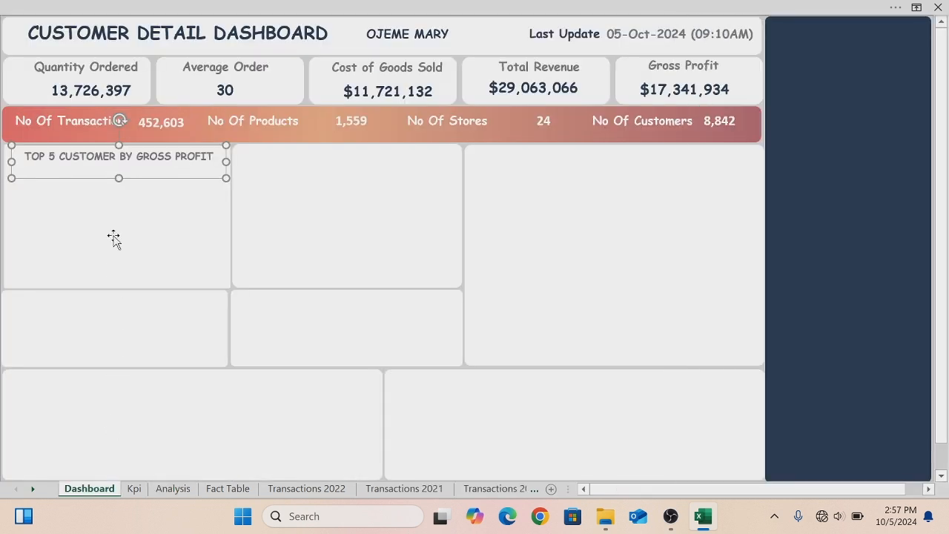
drag(118, 180, 118, 168)
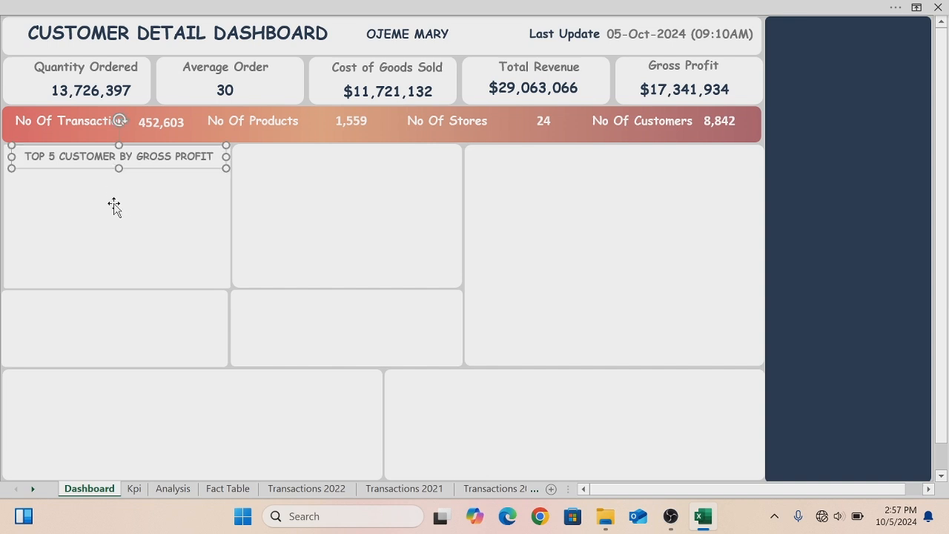
key(ctrl+v)
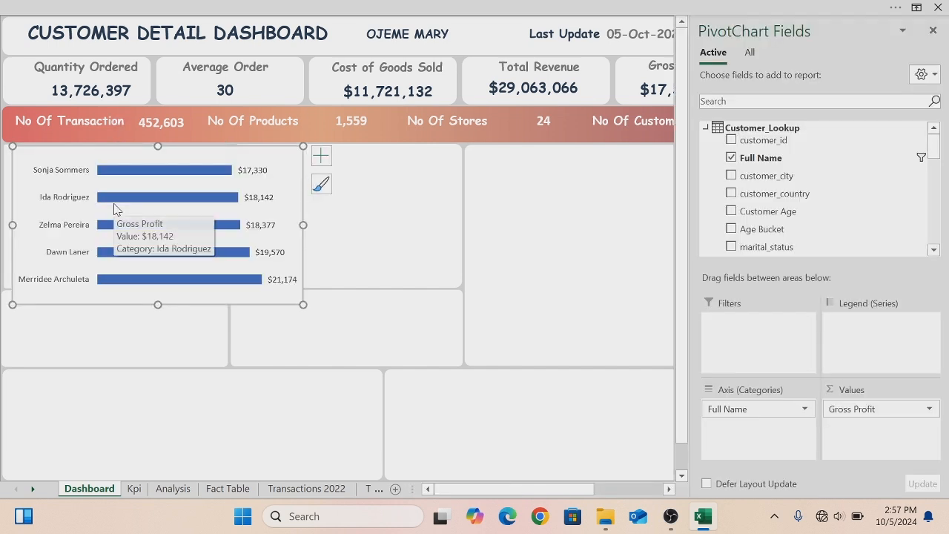
- Remove the fill and the outline of the pasted chart area
right_click(175, 147)
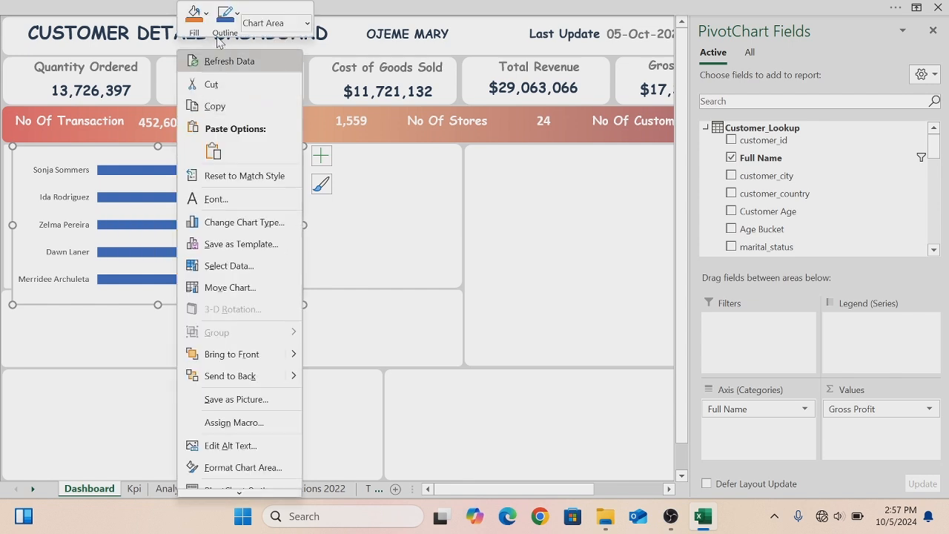
click(206, 17)
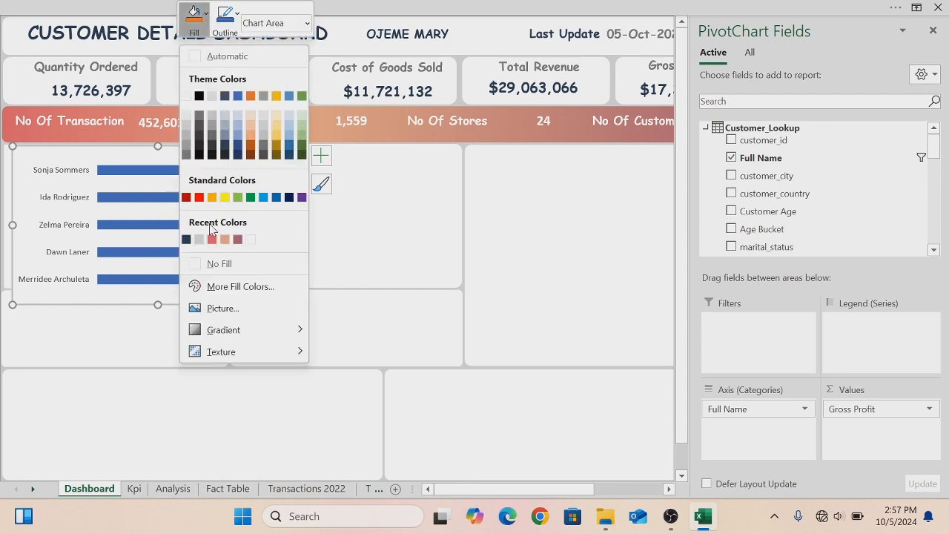
click(195, 265)
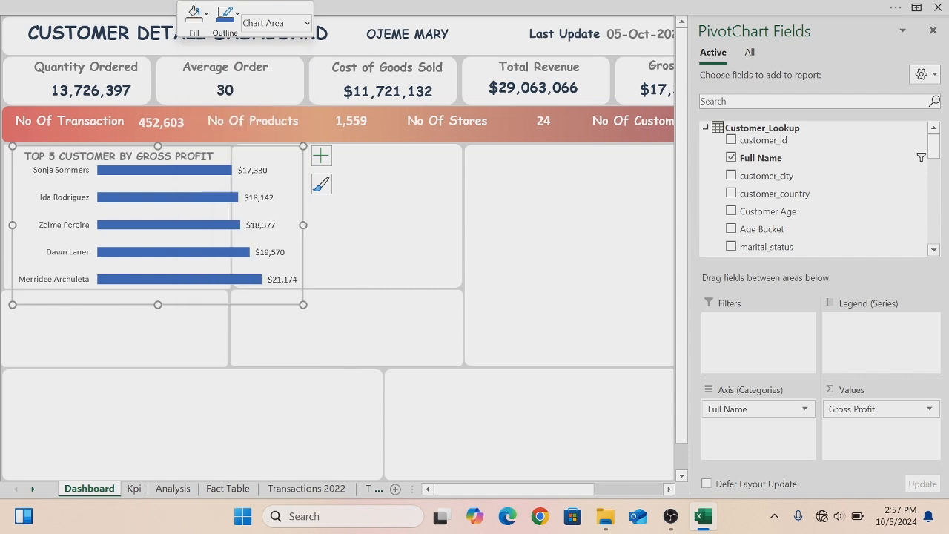
click(236, 16)
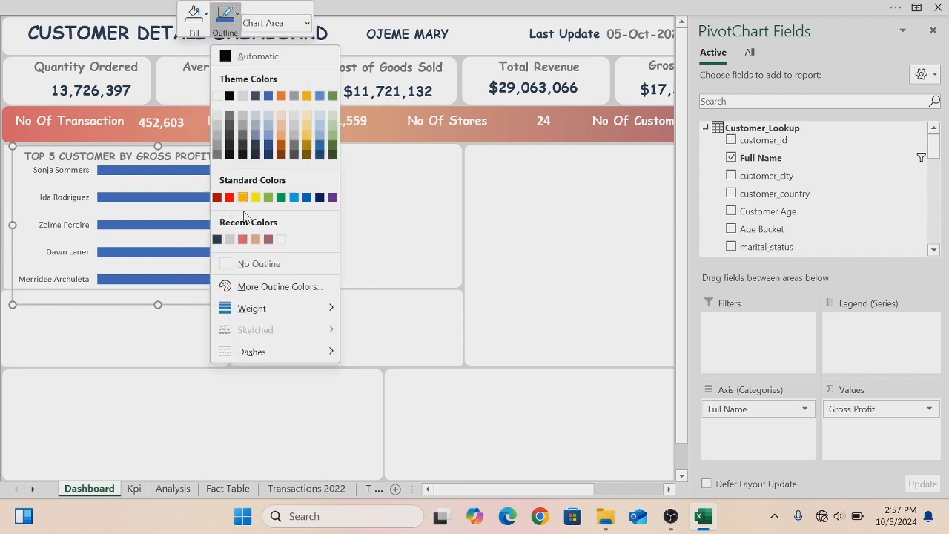
click(225, 262)
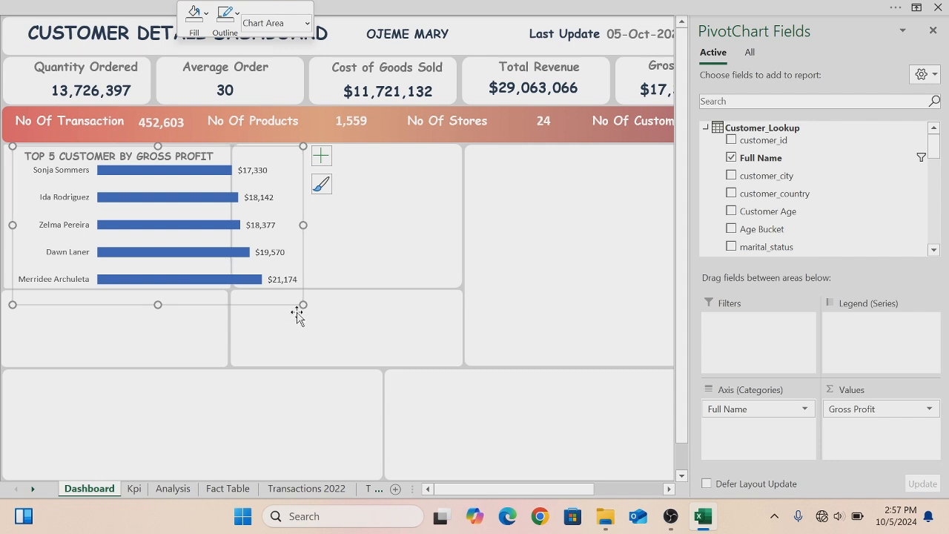
- Resize and reposition the chart so it sits inside the first chart panel beneath the title
drag(303, 304, 241, 295)
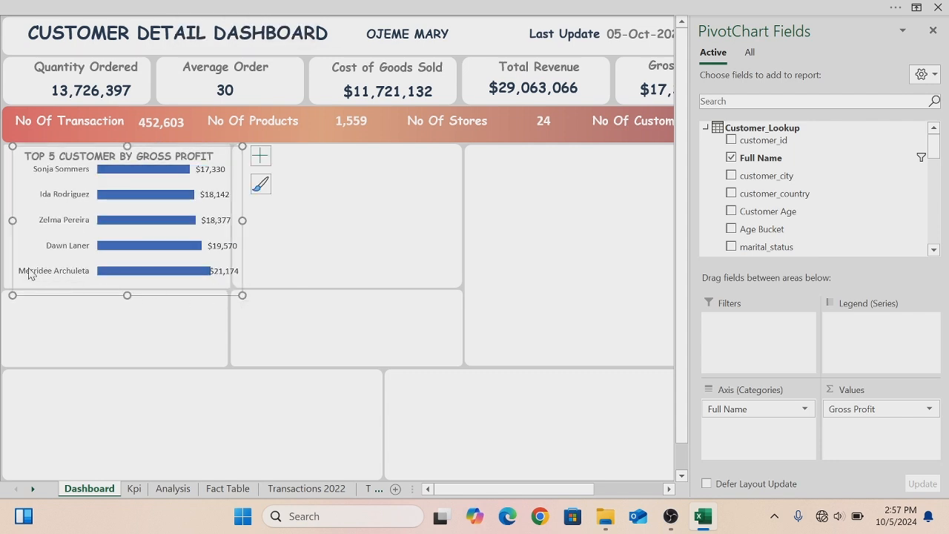
drag(38, 296, 17, 286)
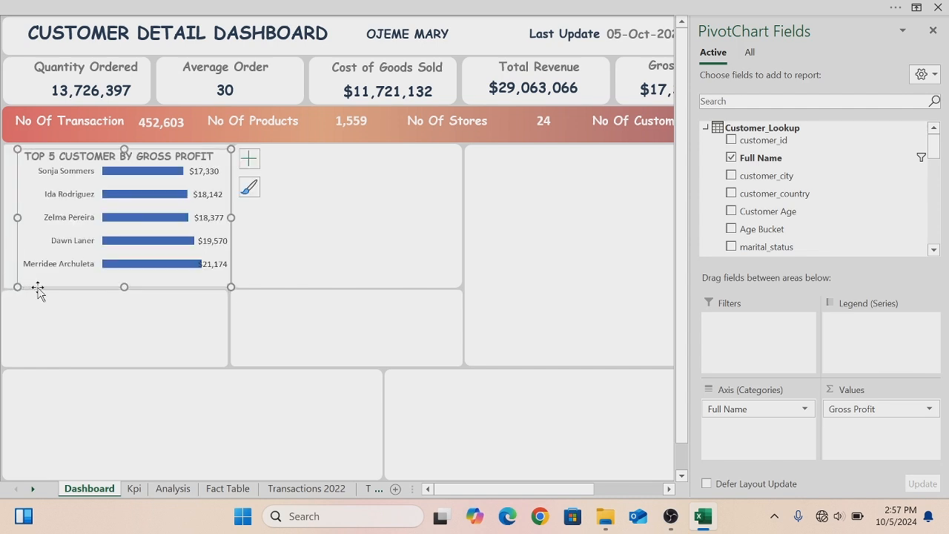
click(35, 290)
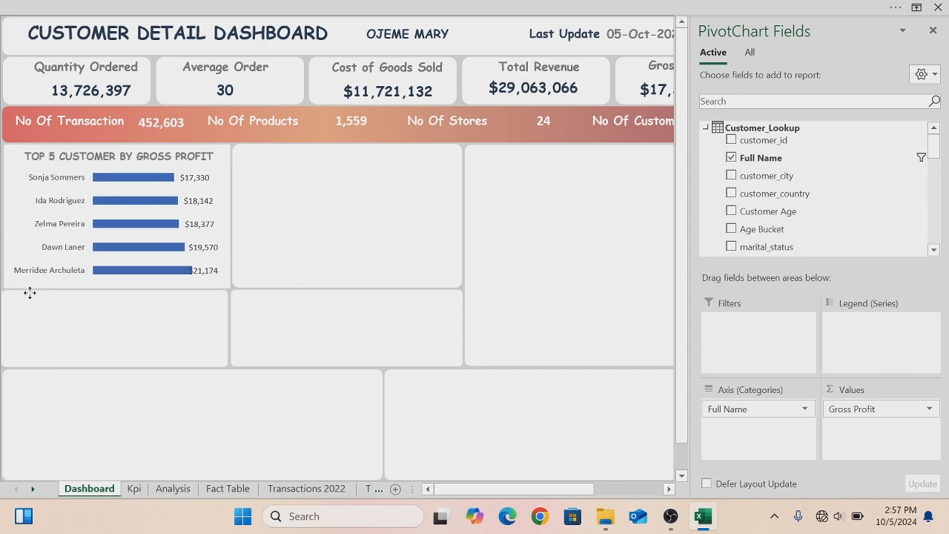
click(28, 294)
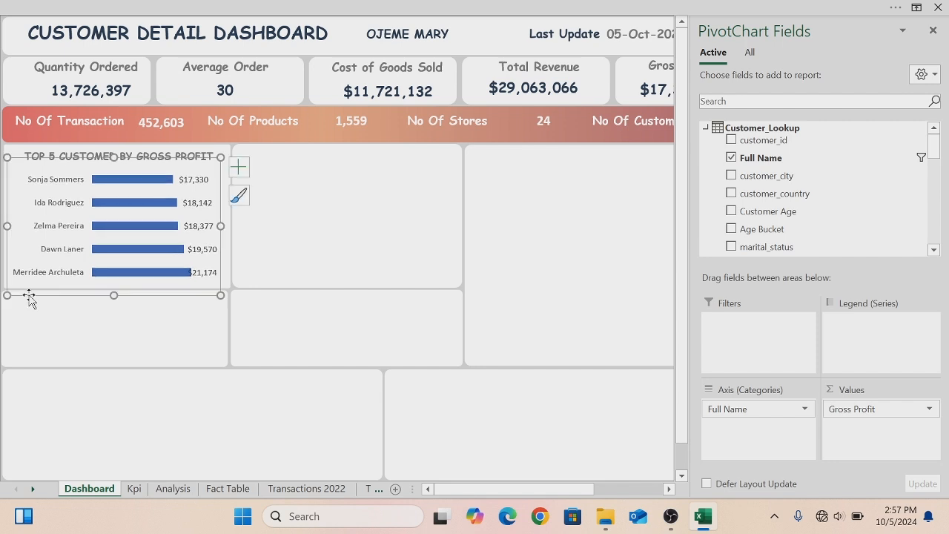
click(301, 236)
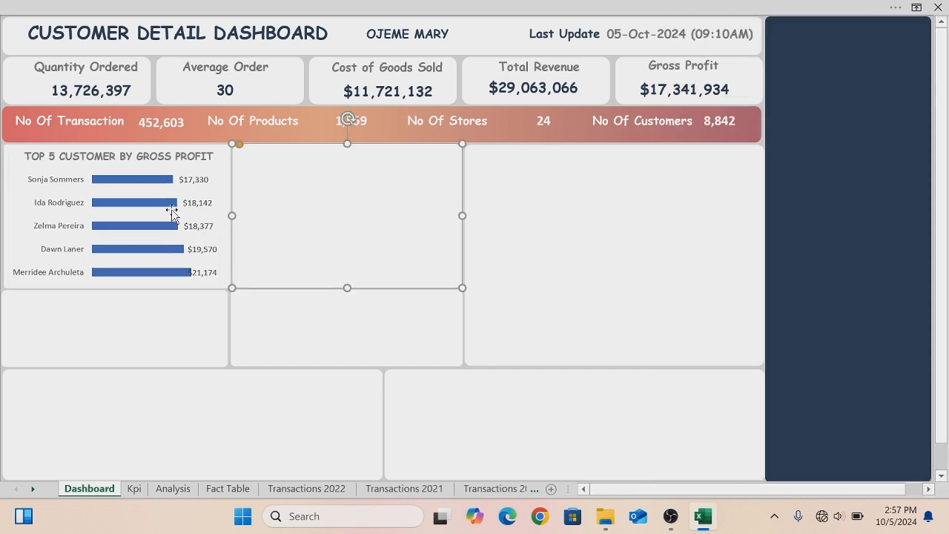
- Start giving the chart's bars a custom fill colour by hex value
click(143, 184)
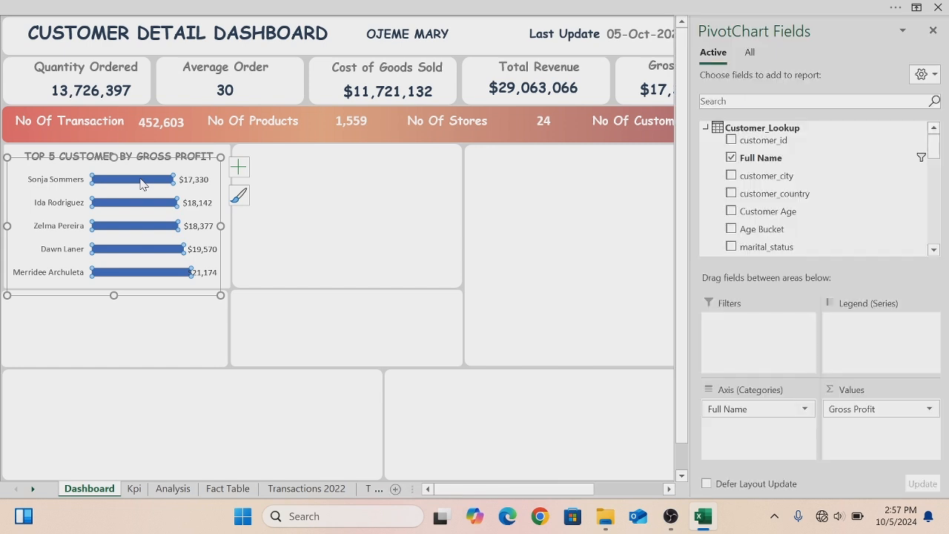
right_click(143, 185)
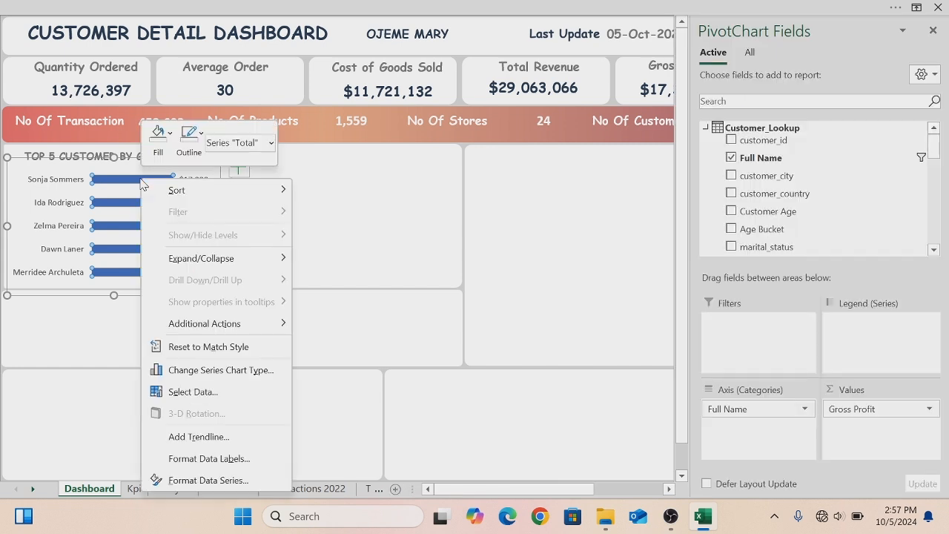
click(170, 134)
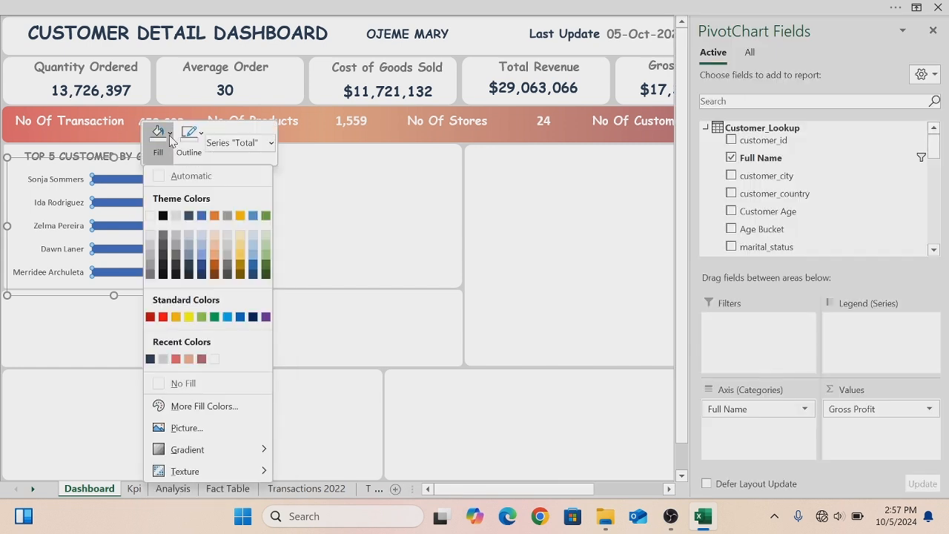
click(205, 408)
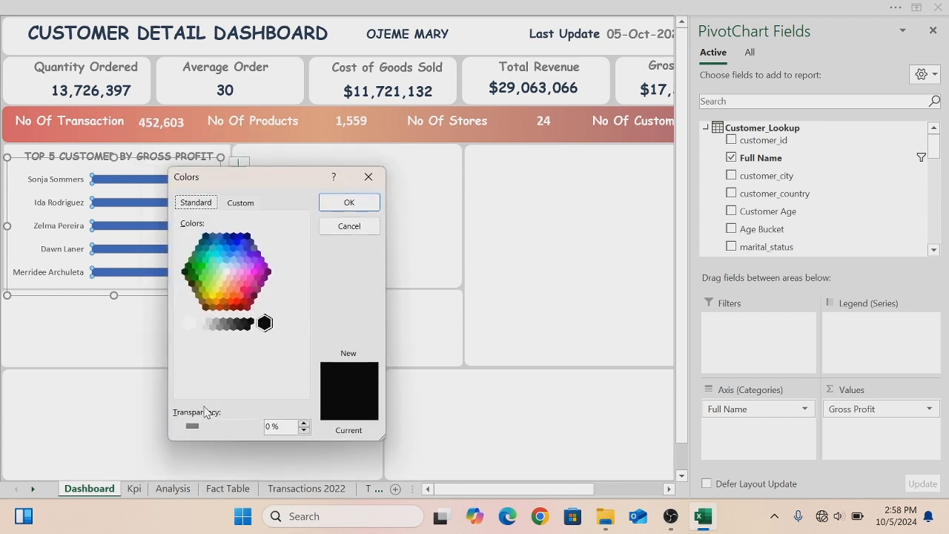
click(236, 205)
click(235, 384)
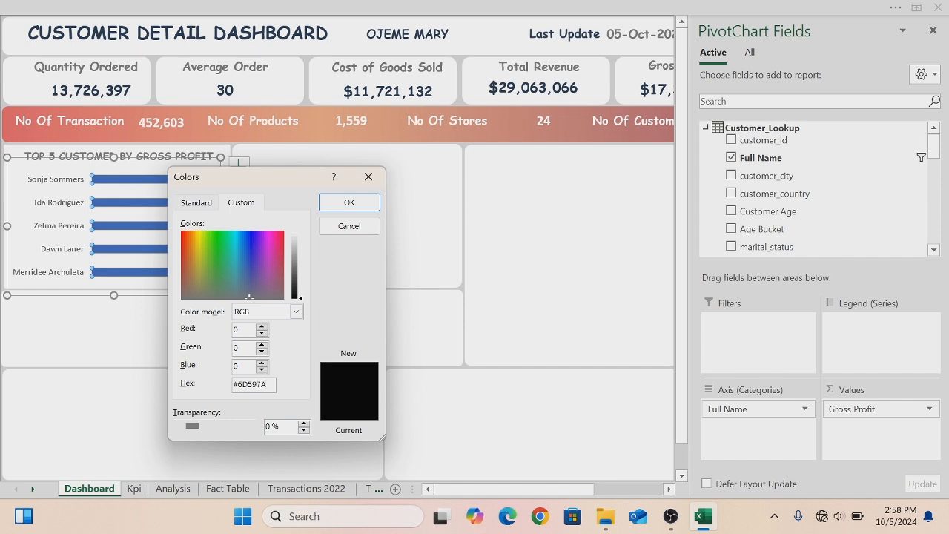
- Apply the custom #6D597A fill colour to the top customers chart's bars
click(365, 206)
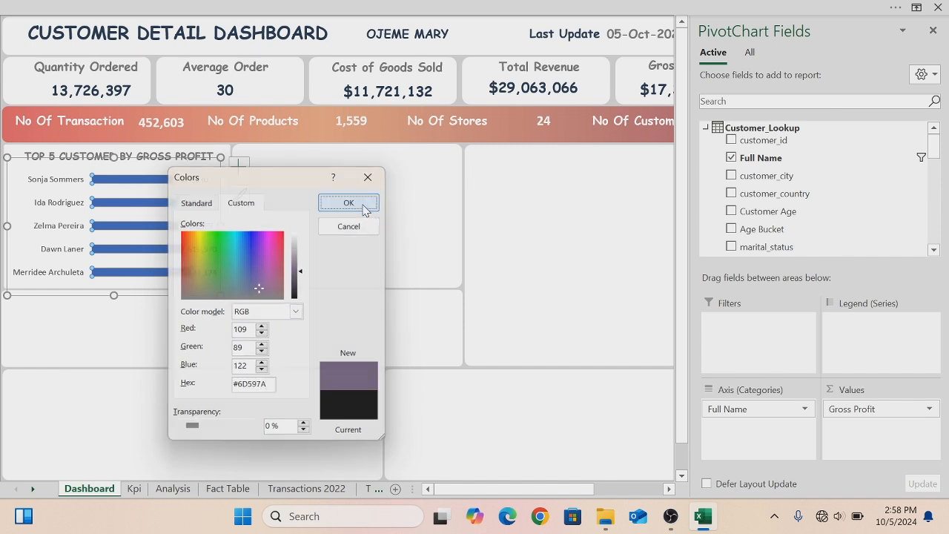
mouse_move(123, 255)
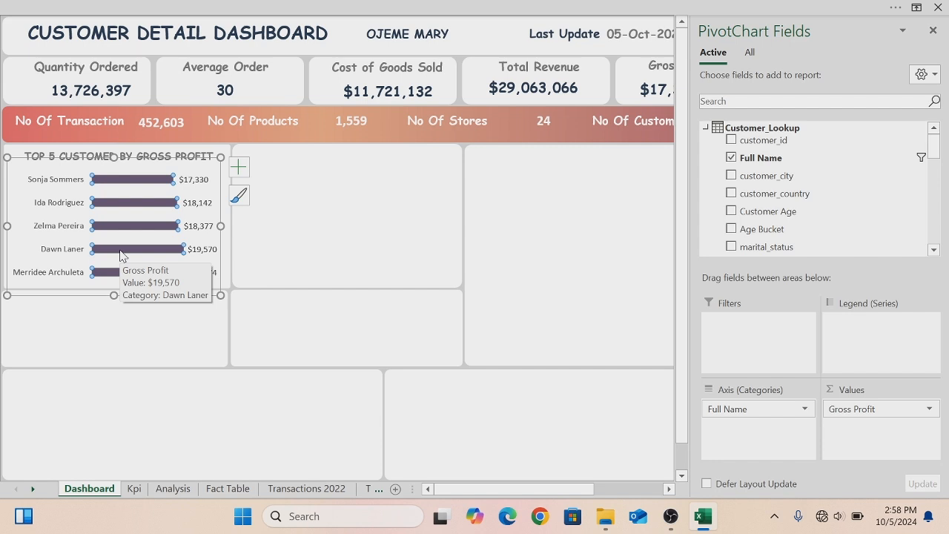
- Make the customer name axis labels bold with a dark navy font colour
click(50, 183)
right_click(49, 182)
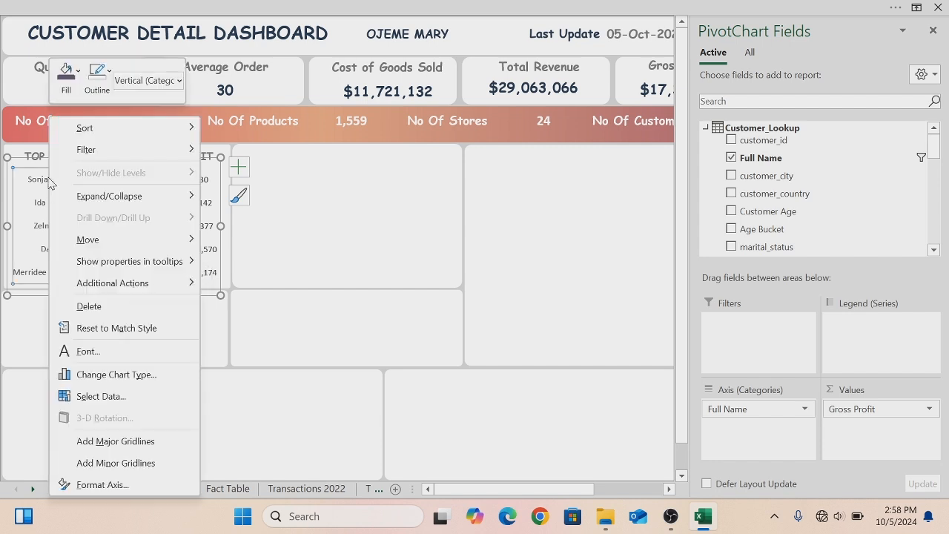
click(100, 353)
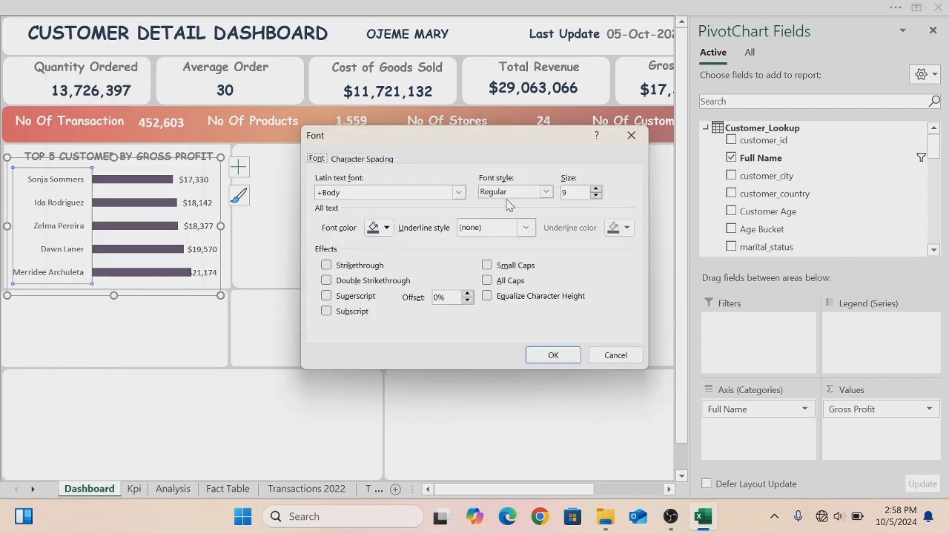
click(386, 228)
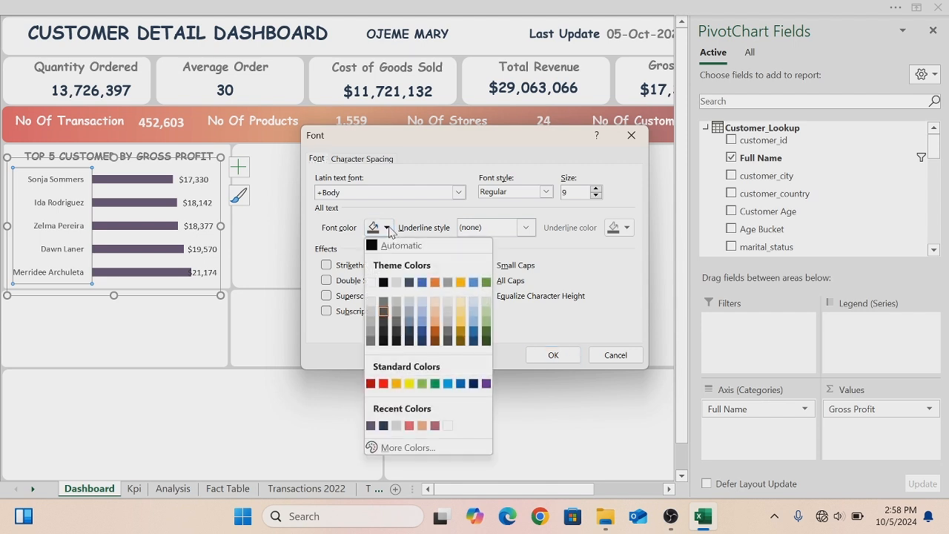
click(383, 427)
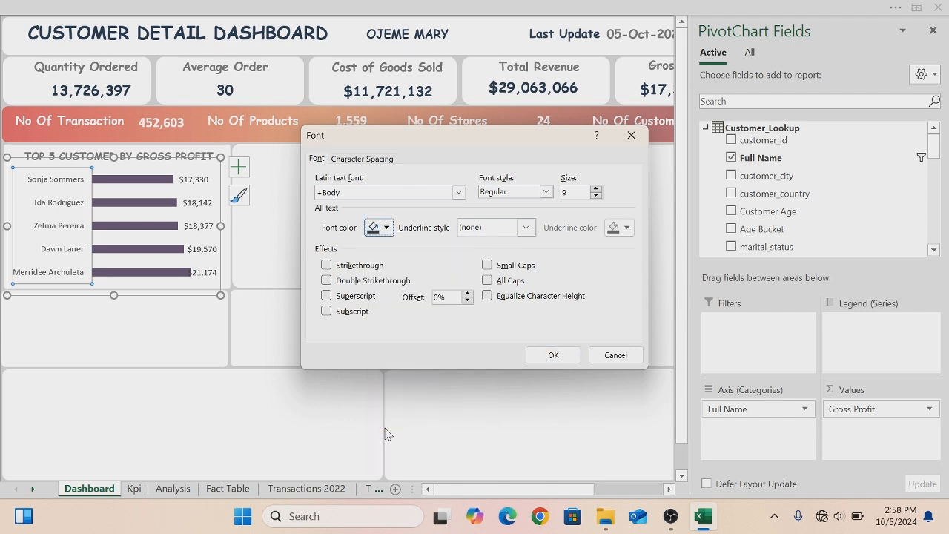
click(546, 192)
click(496, 238)
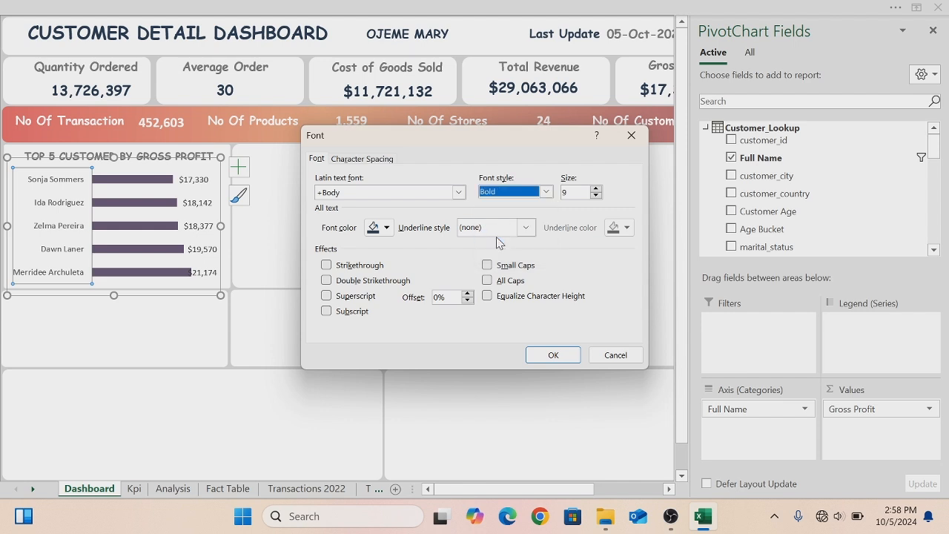
click(553, 354)
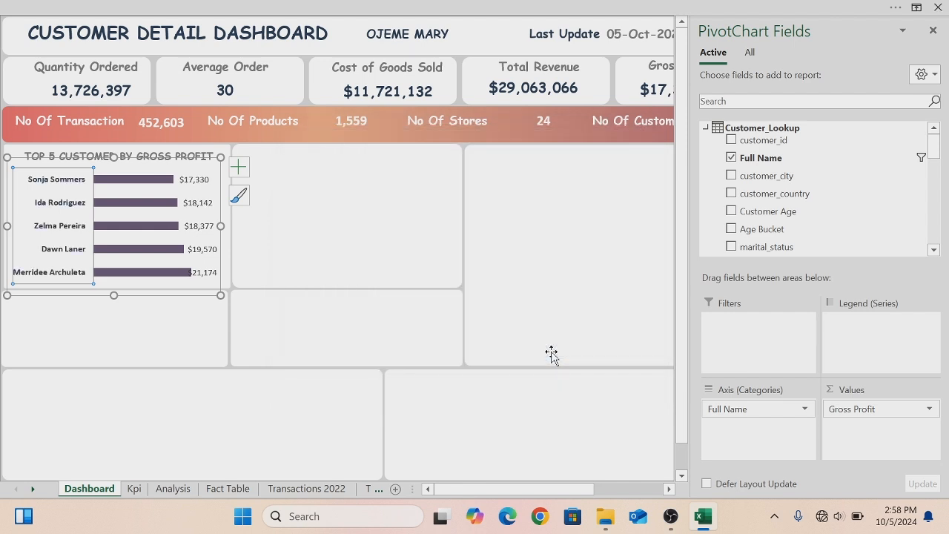
- Make the chart's data labels bold and give them a dark font colour
click(192, 181)
right_click(192, 181)
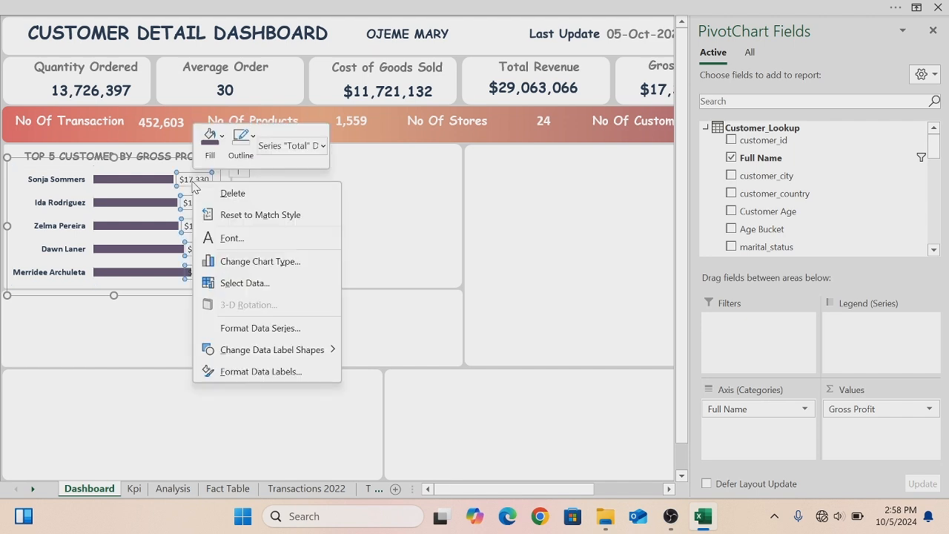
click(231, 239)
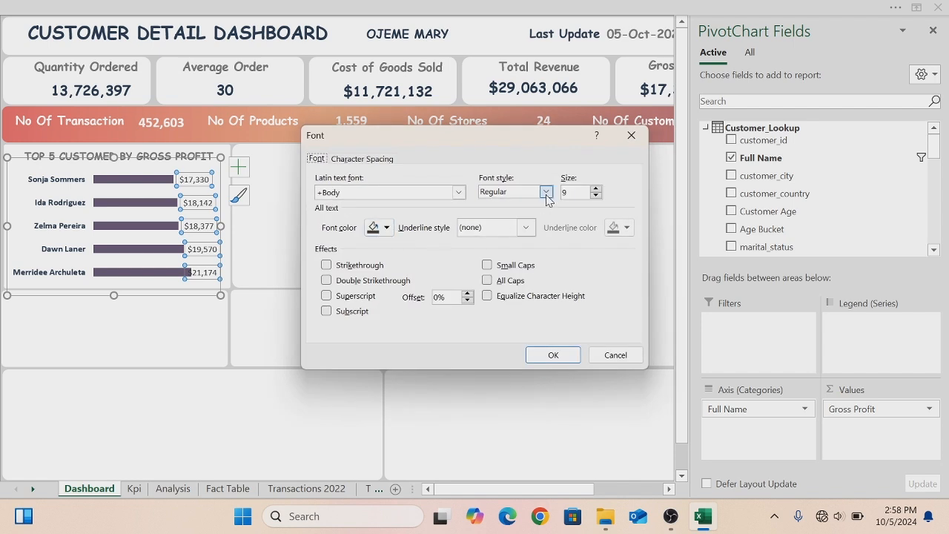
click(546, 192)
click(504, 237)
click(387, 228)
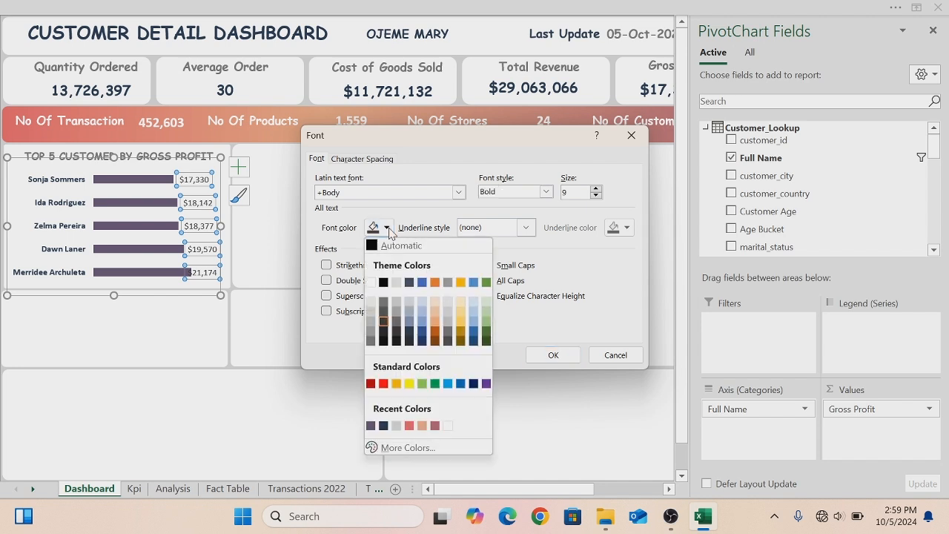
click(383, 436)
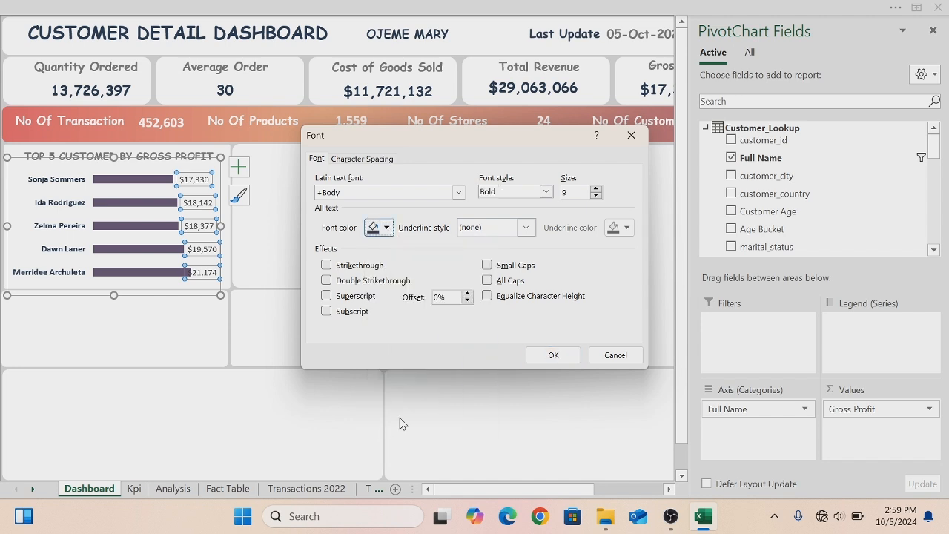
click(551, 355)
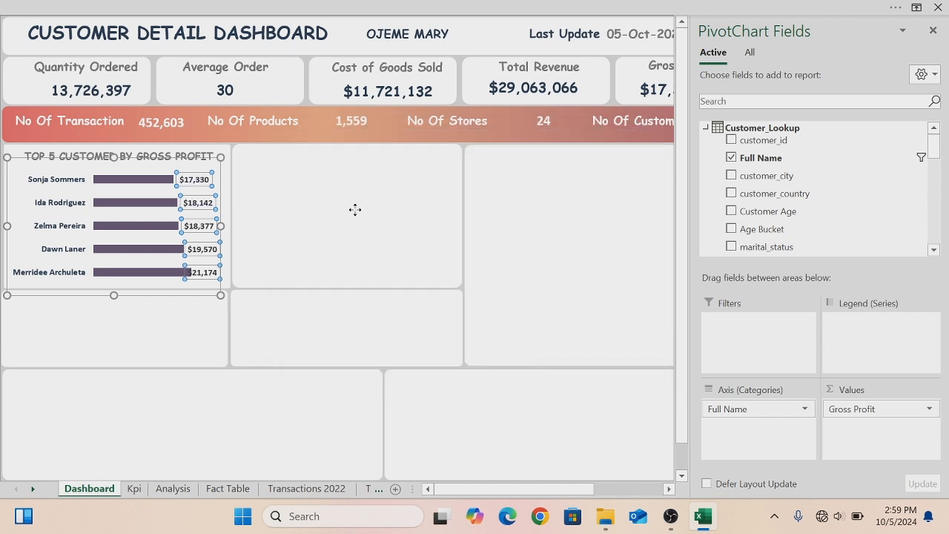
- Copy the Female and Male gender bar charts from the Analysis sheet and paste them onto the dashboard
click(355, 210)
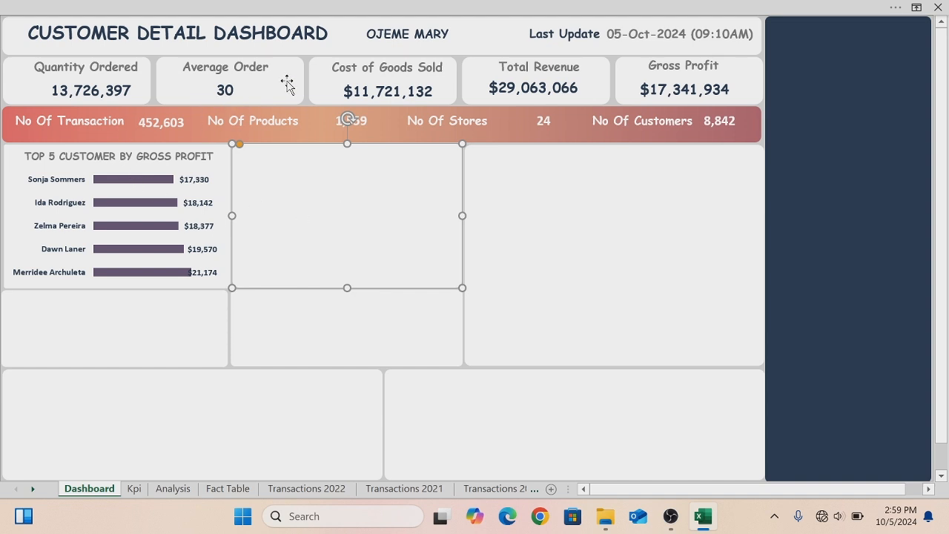
click(124, 162)
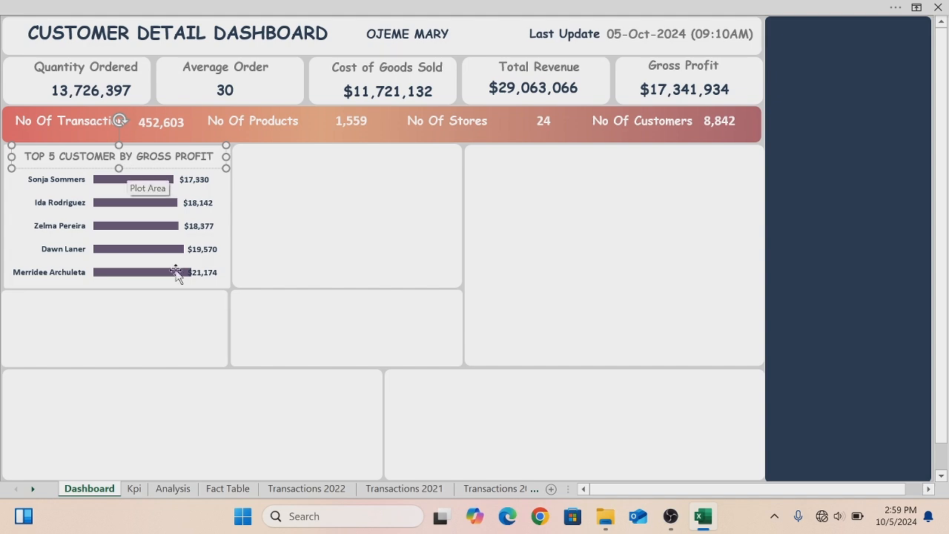
click(173, 488)
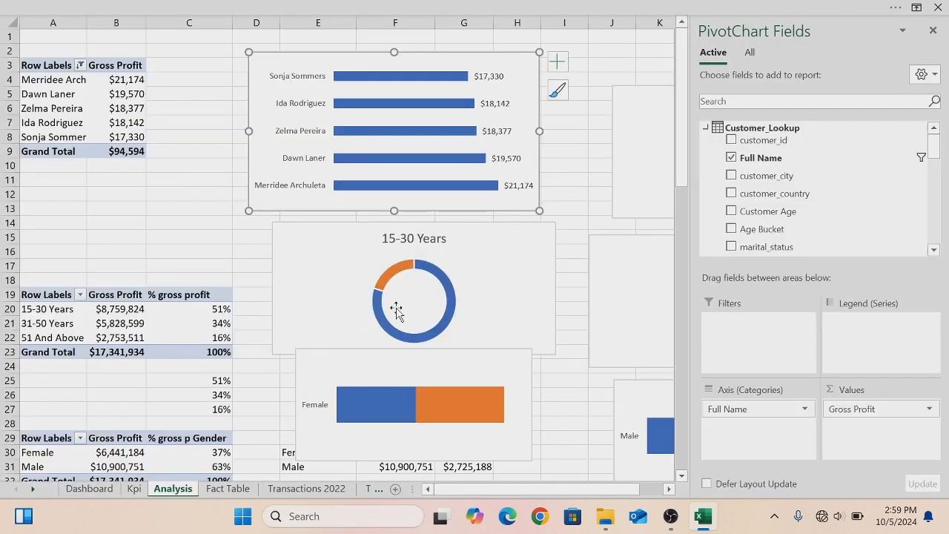
click(357, 359)
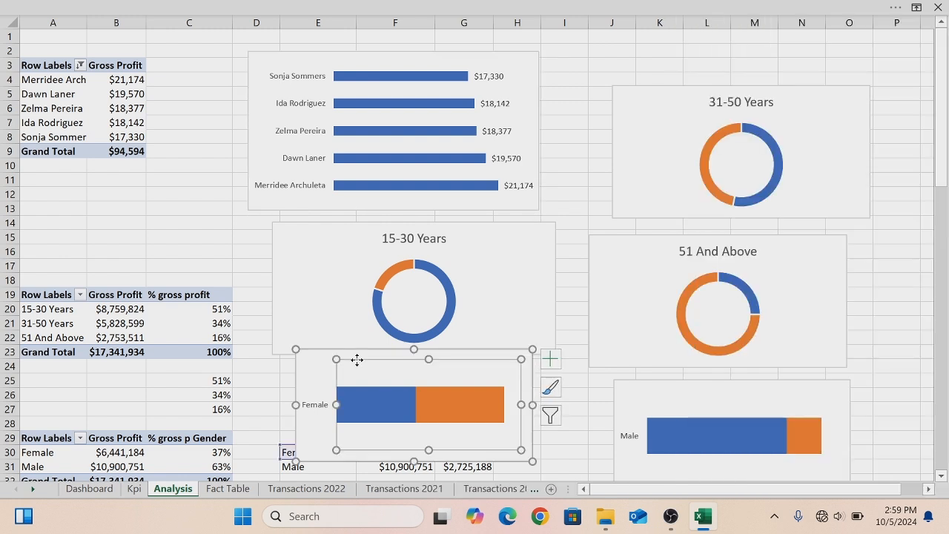
click(317, 361)
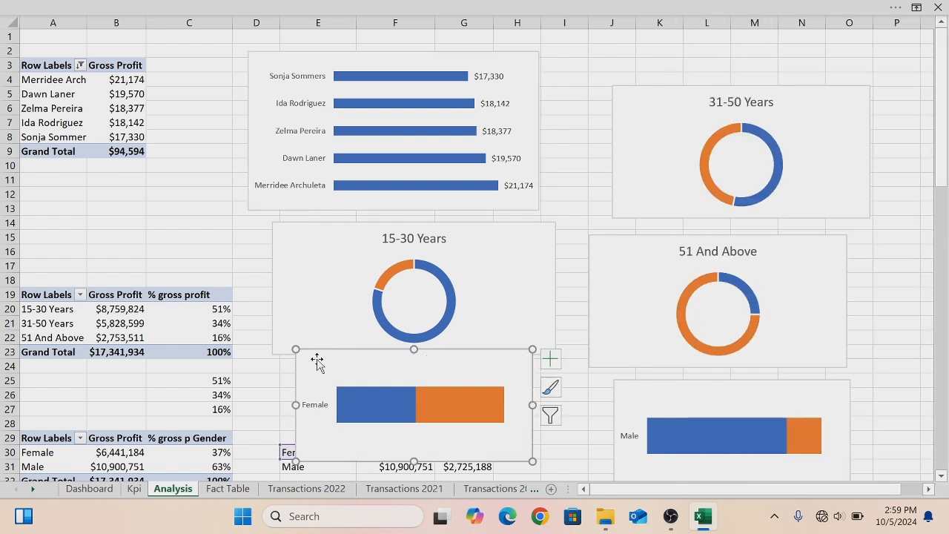
ctrl+click(655, 382)
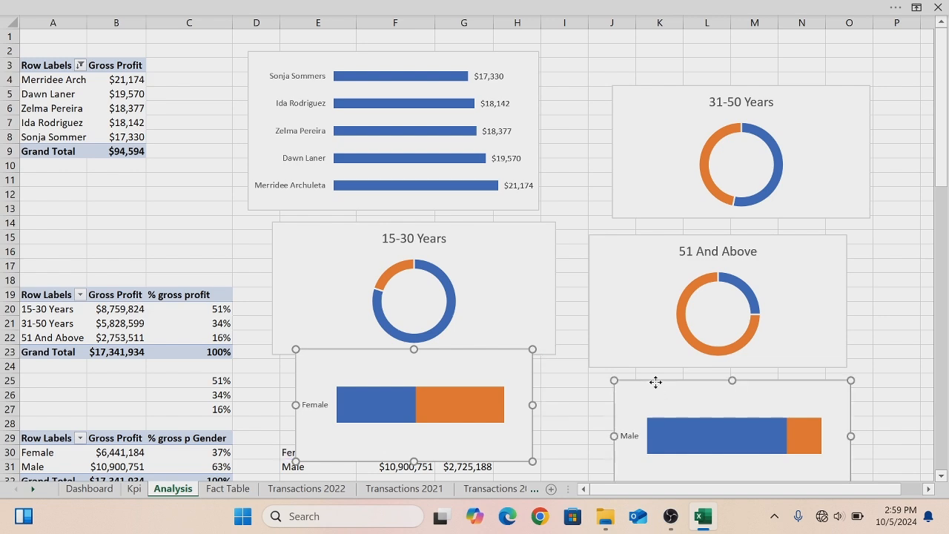
click(85, 490)
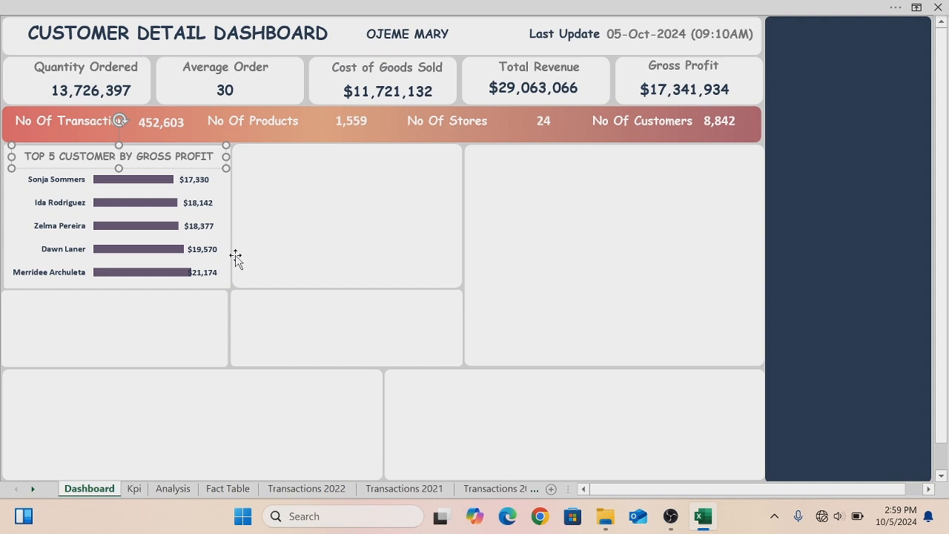
click(369, 232)
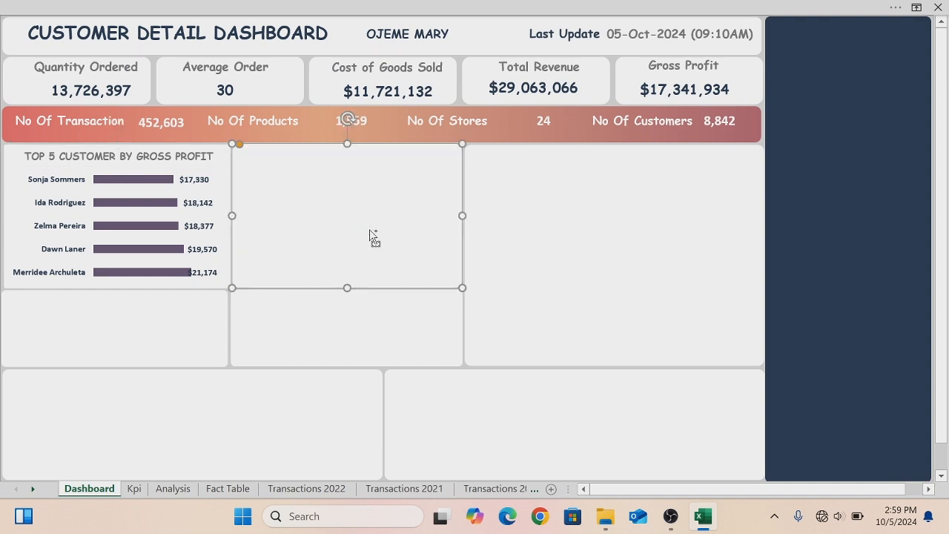
key(ctrl+v)
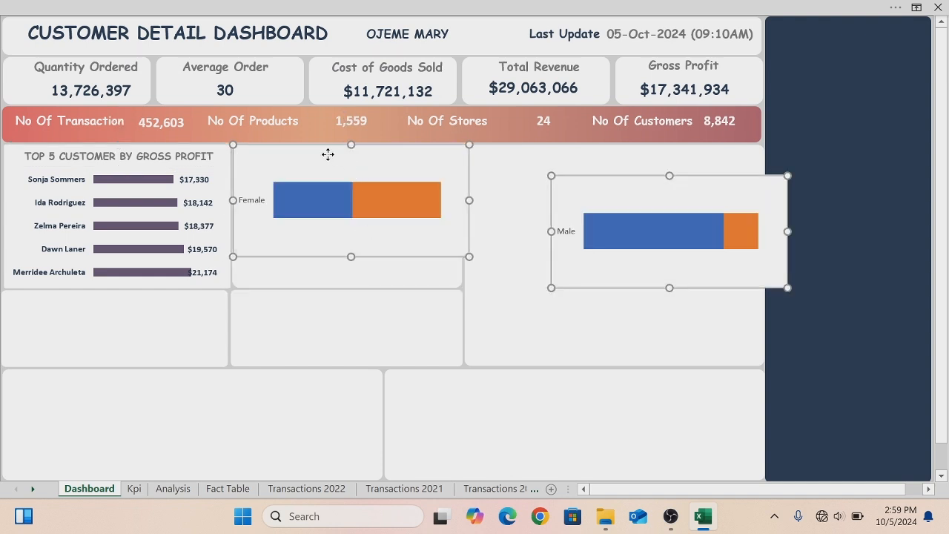
- Remove the fill and the outline of the pasted Female gender chart
right_click(328, 156)
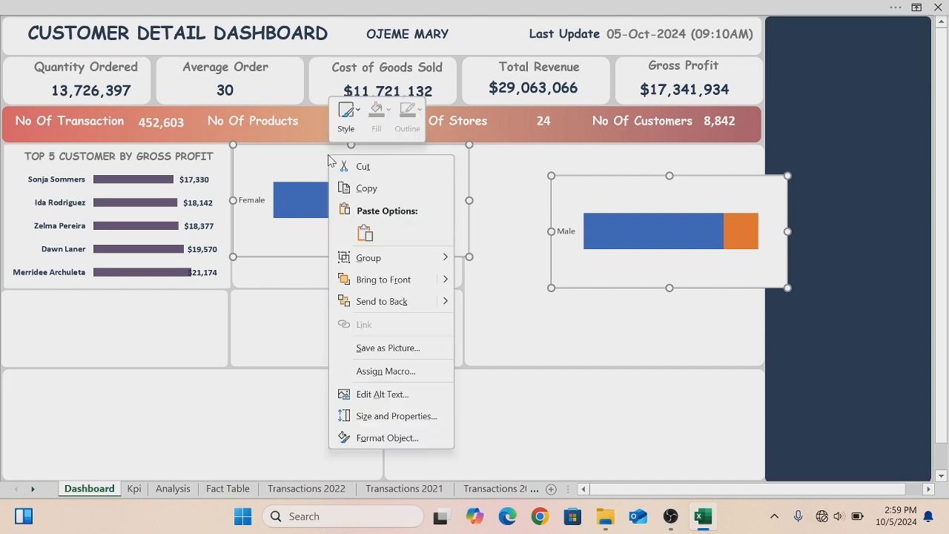
click(281, 286)
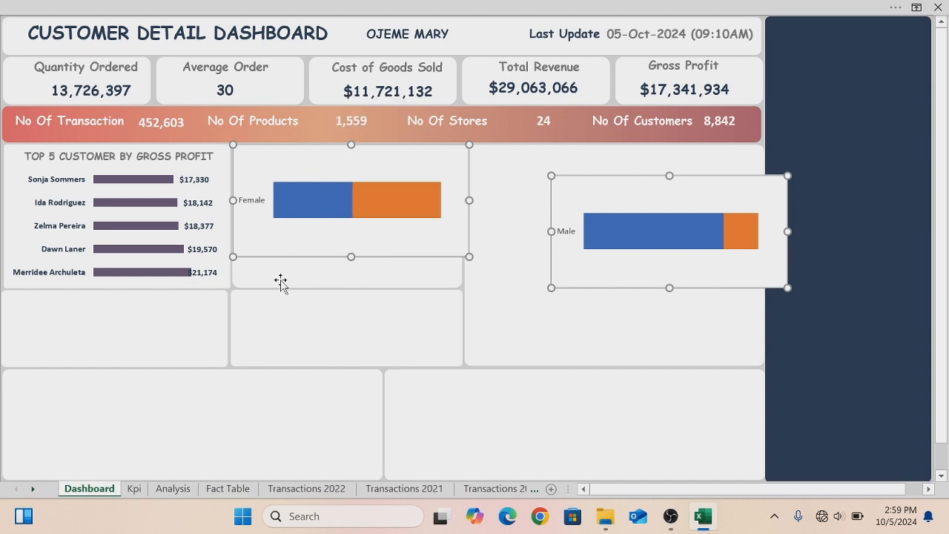
click(280, 282)
click(168, 330)
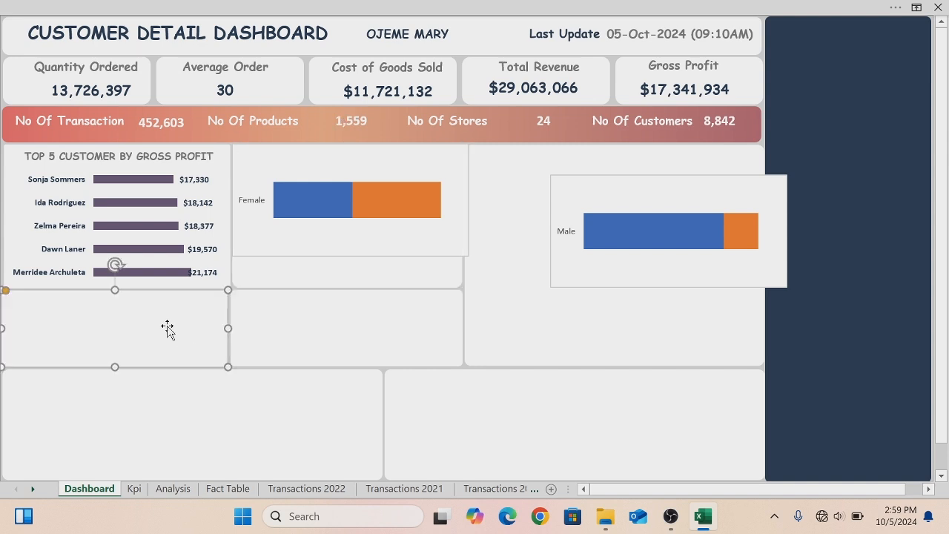
click(286, 190)
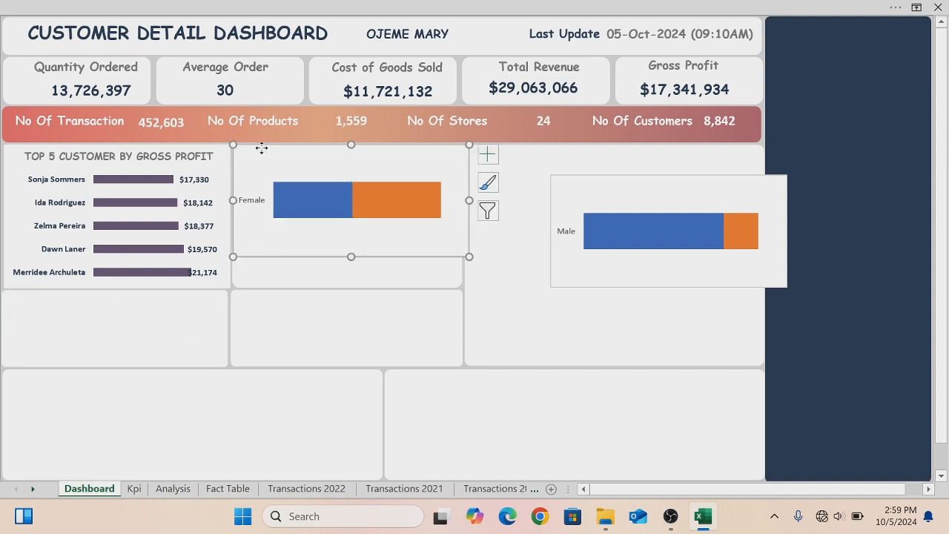
right_click(261, 148)
click(292, 25)
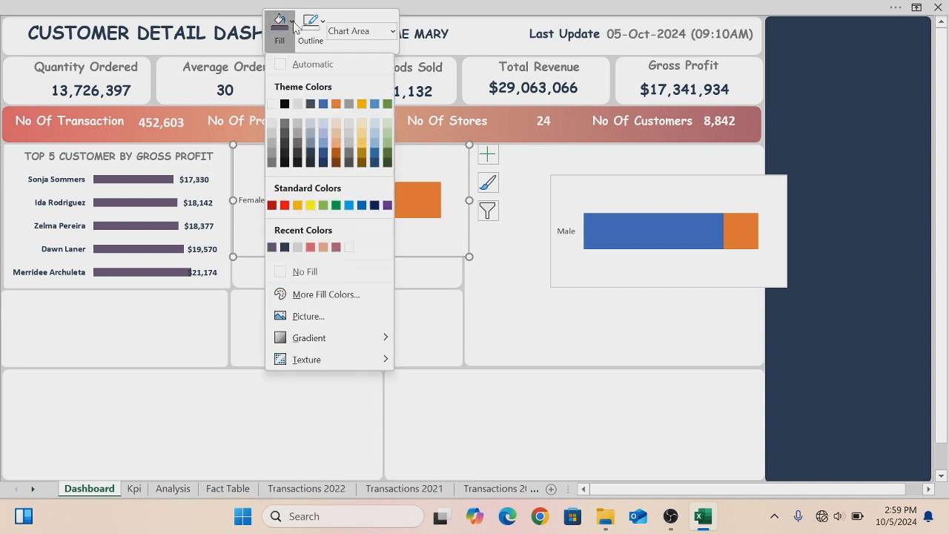
click(280, 272)
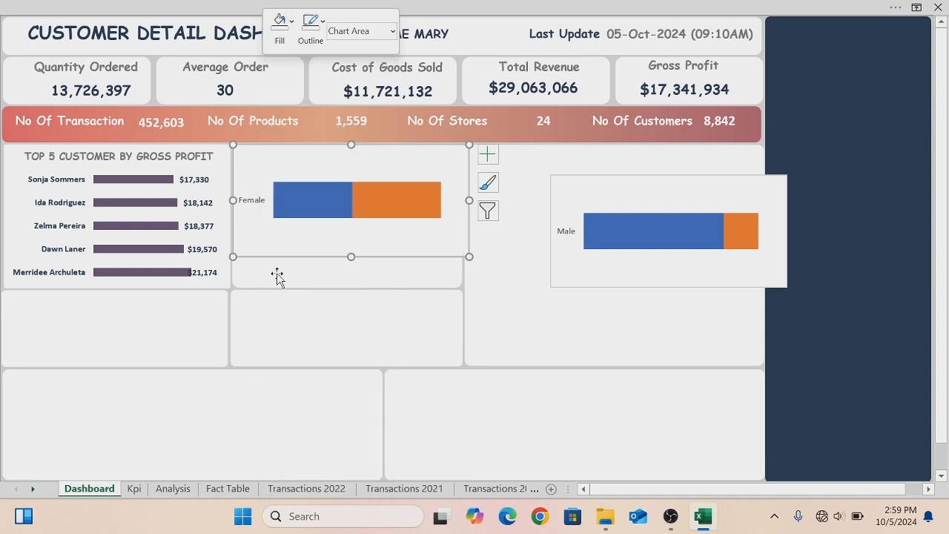
click(322, 24)
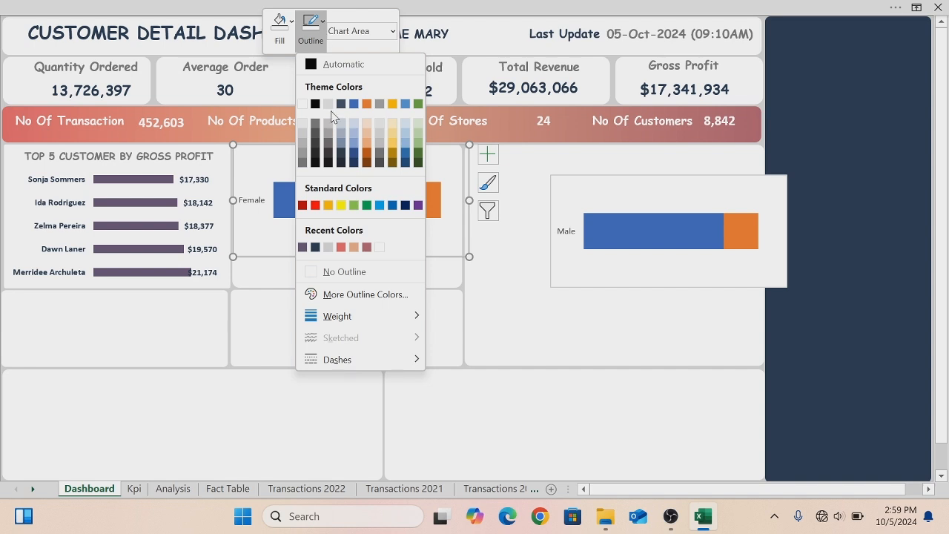
click(313, 272)
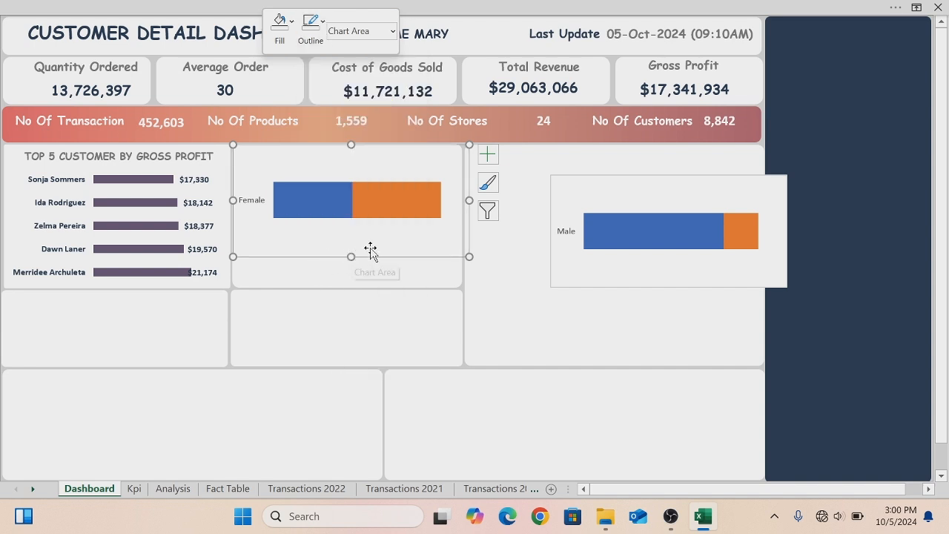
- Remove the axes from the Female gender chart
mouse_move(429, 196)
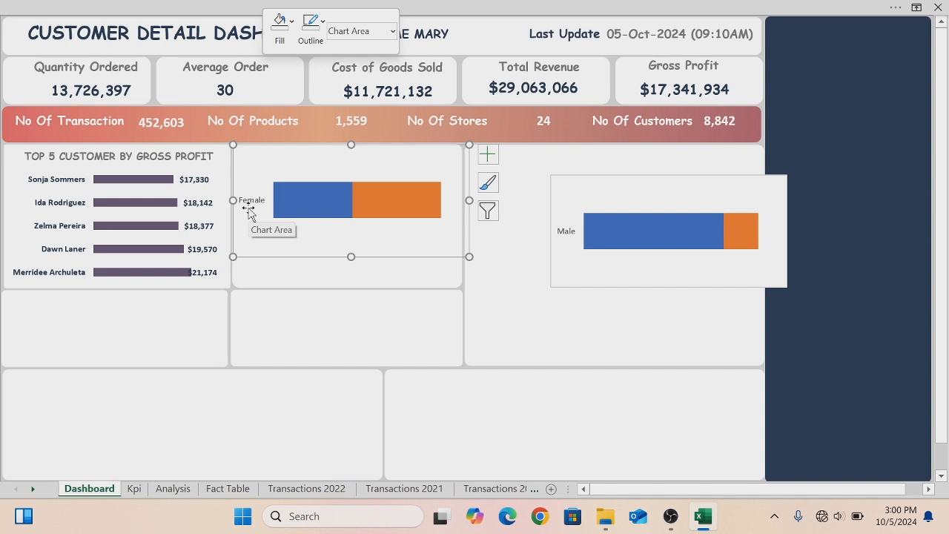
click(485, 156)
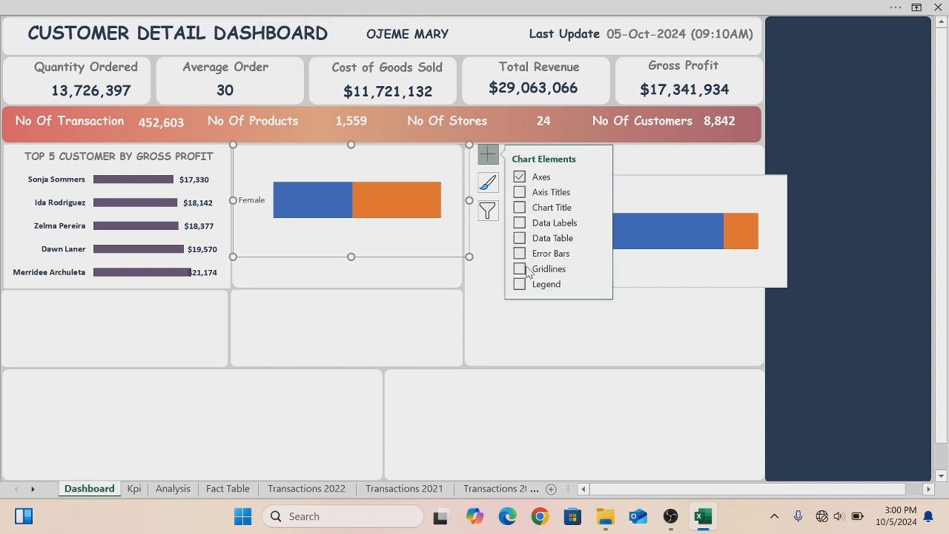
click(519, 178)
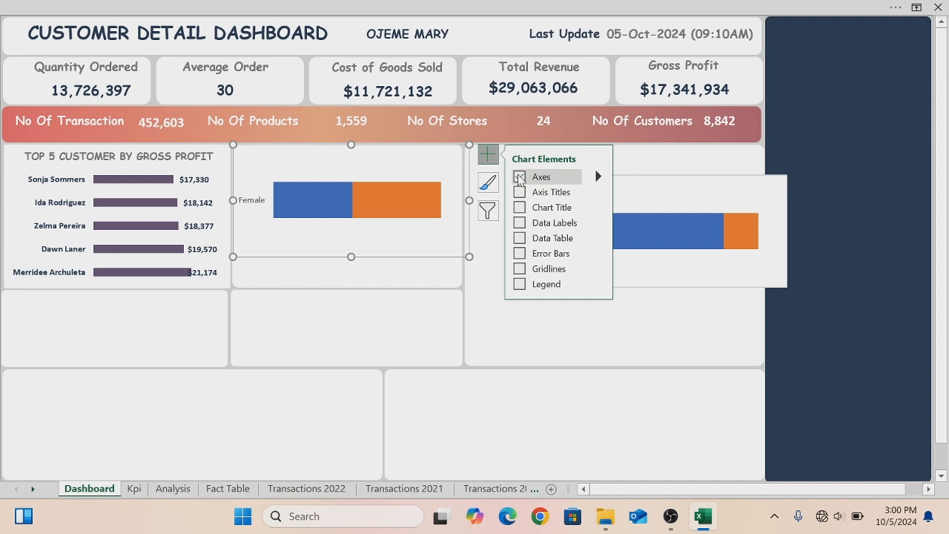
- Remove the fill and the outline of the Female chart's chart area
mouse_move(350, 203)
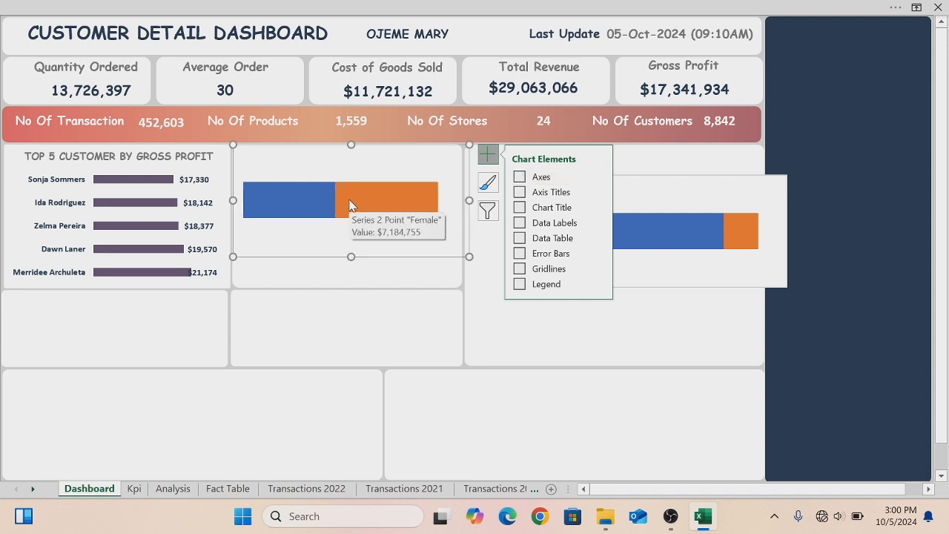
right_click(306, 163)
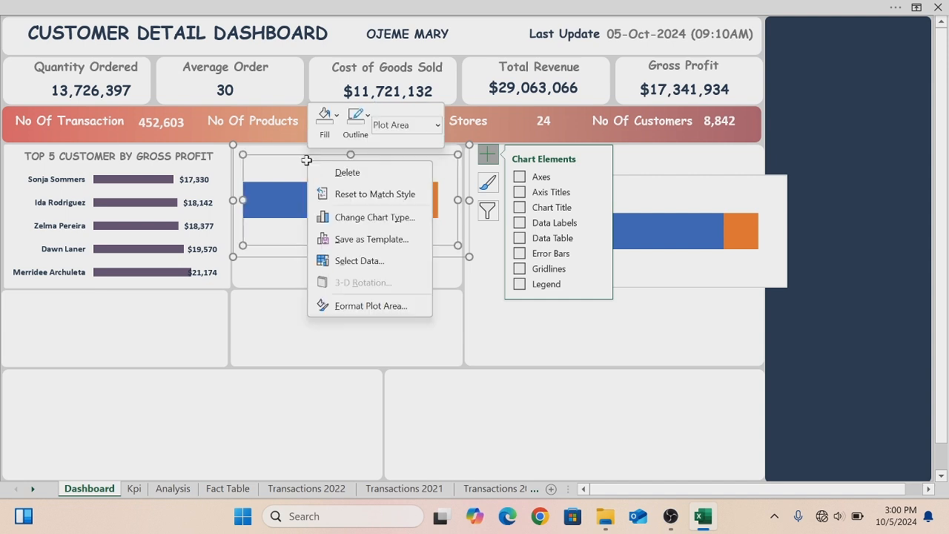
click(362, 309)
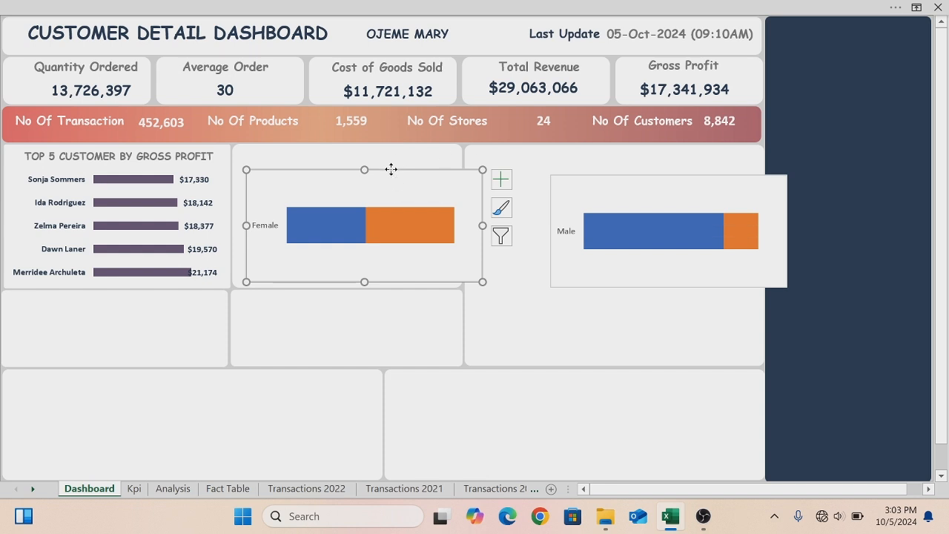
right_click(391, 169)
click(422, 26)
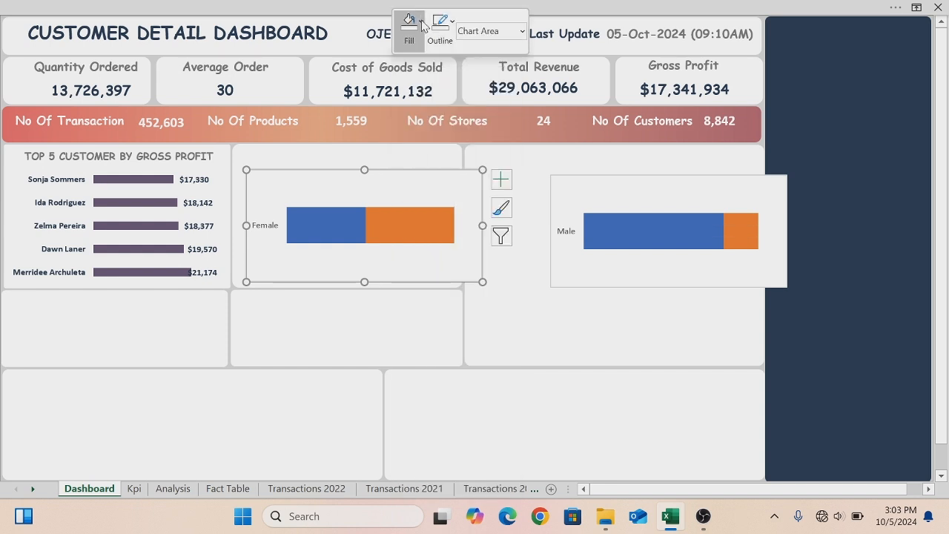
click(422, 26)
click(408, 272)
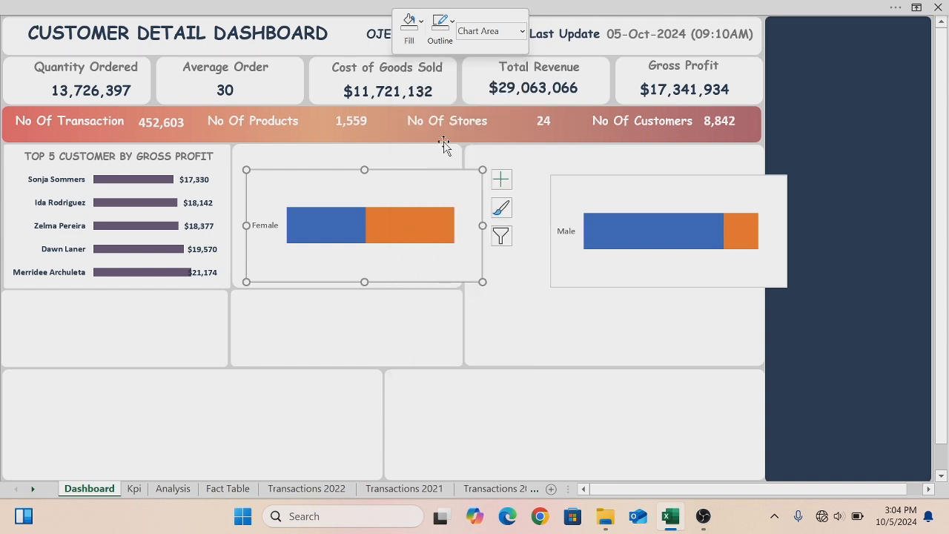
click(454, 27)
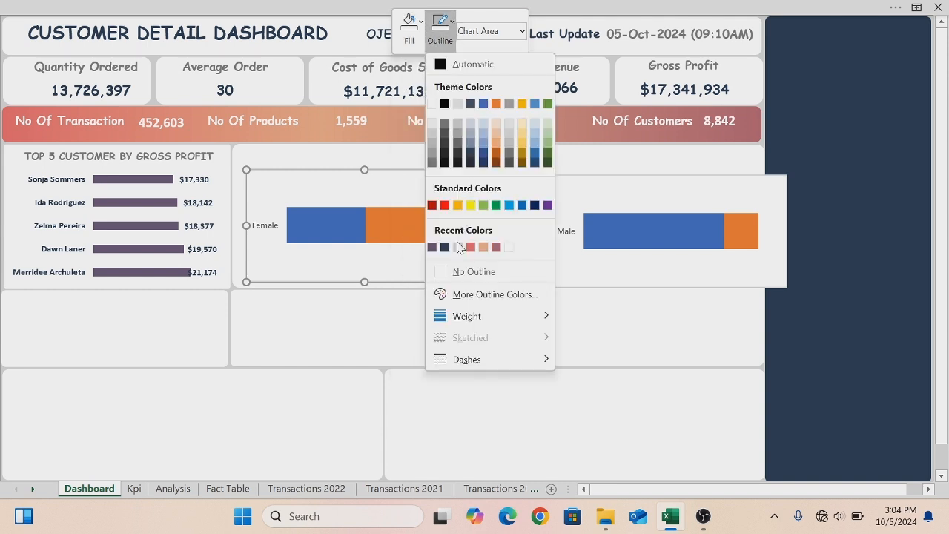
click(443, 272)
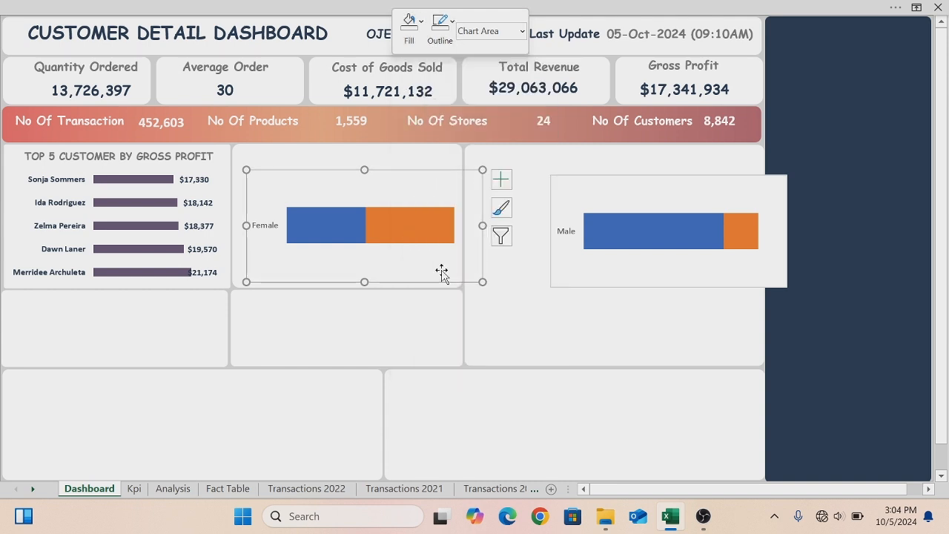
- Remove the fill and the outline of the pasted Male gender chart
click(596, 184)
right_click(596, 184)
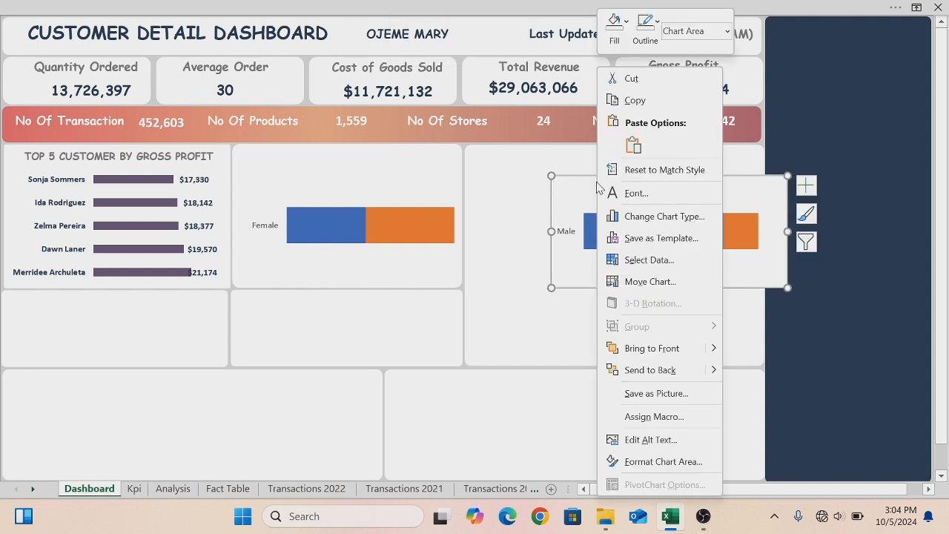
click(627, 22)
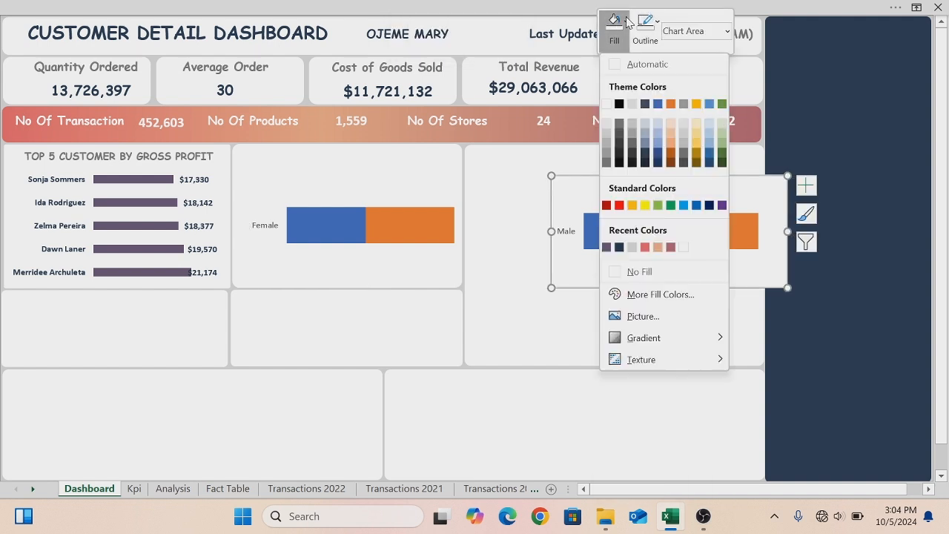
click(617, 272)
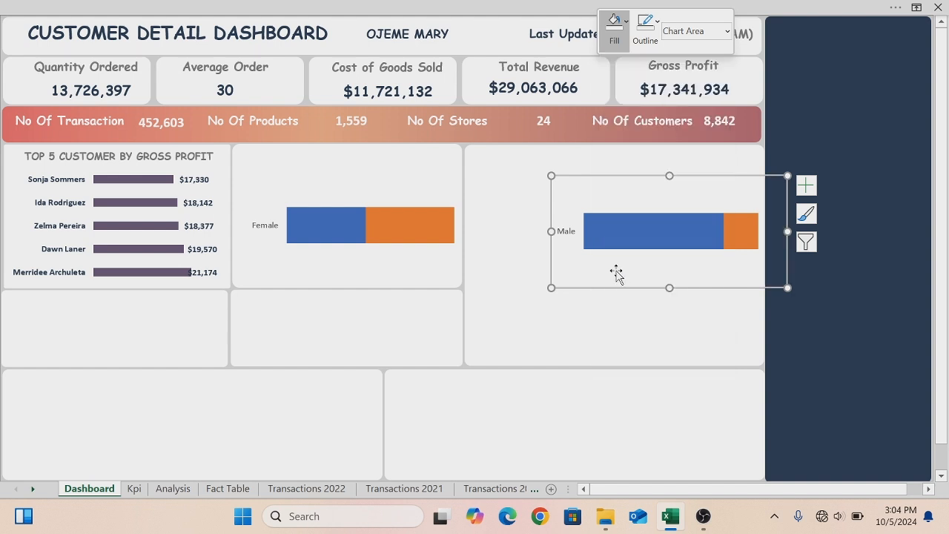
click(659, 23)
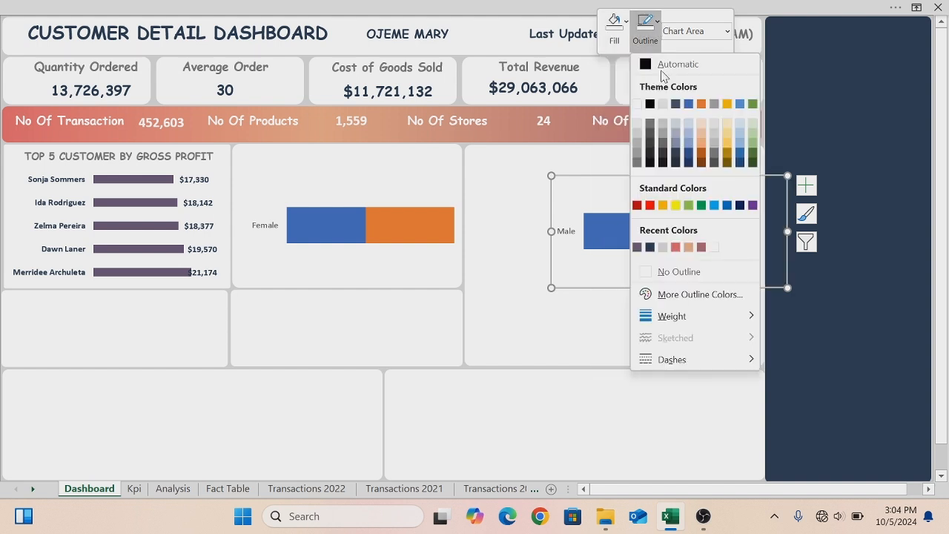
click(645, 272)
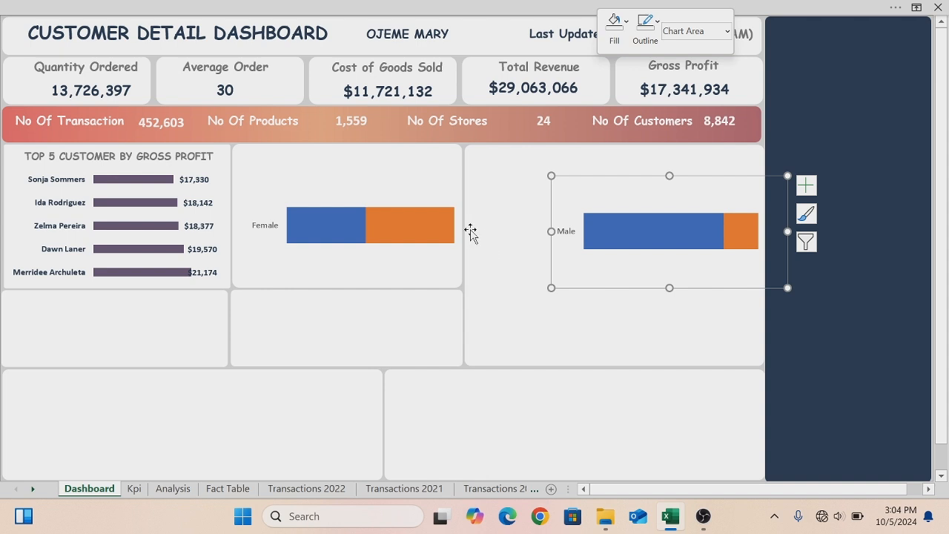
- Move the Female chart into the empty panel below the top 5 customers chart and remove its axes
click(413, 181)
click(409, 170)
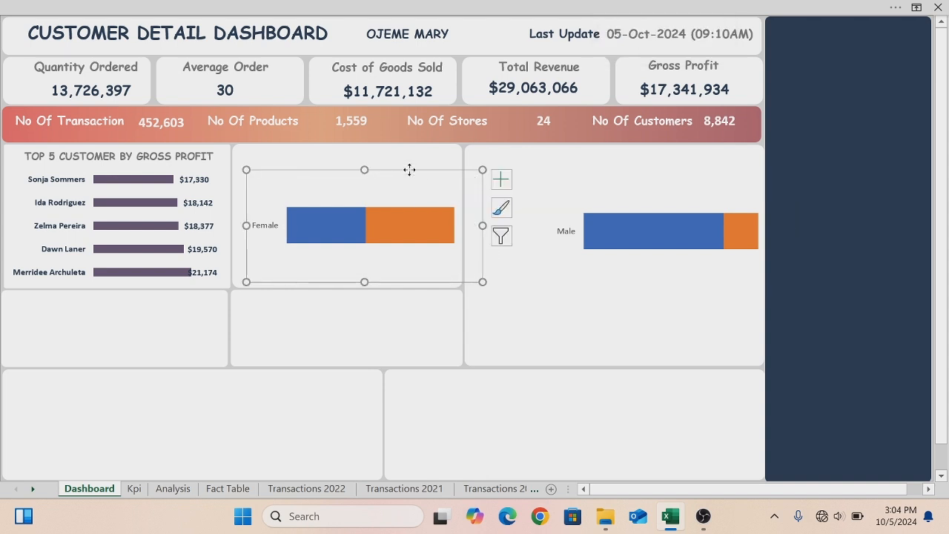
double_click(409, 172)
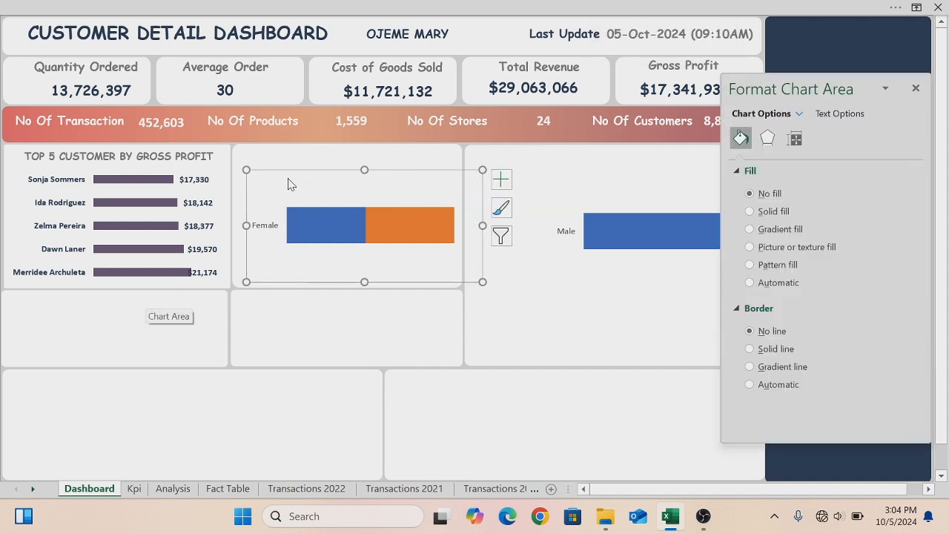
click(916, 88)
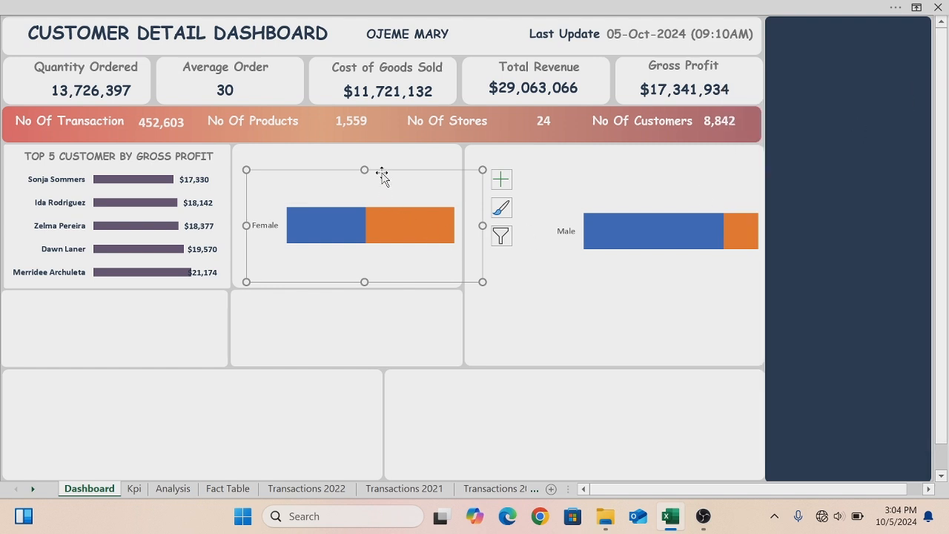
drag(381, 169, 133, 257)
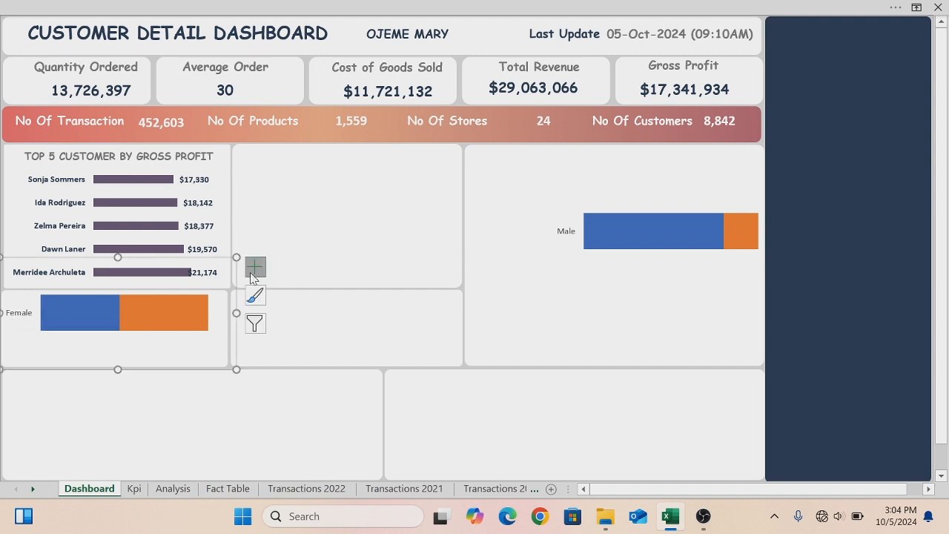
click(253, 271)
click(286, 289)
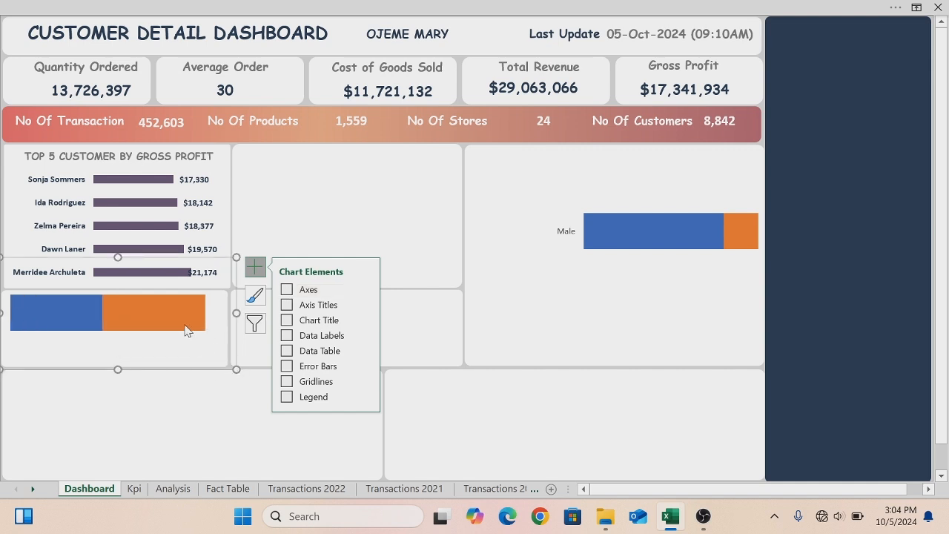
- Shrink the Female chart to about 0.73 in high and 3.29 in wide, fitting it inside its panel
right_click(137, 263)
click(203, 461)
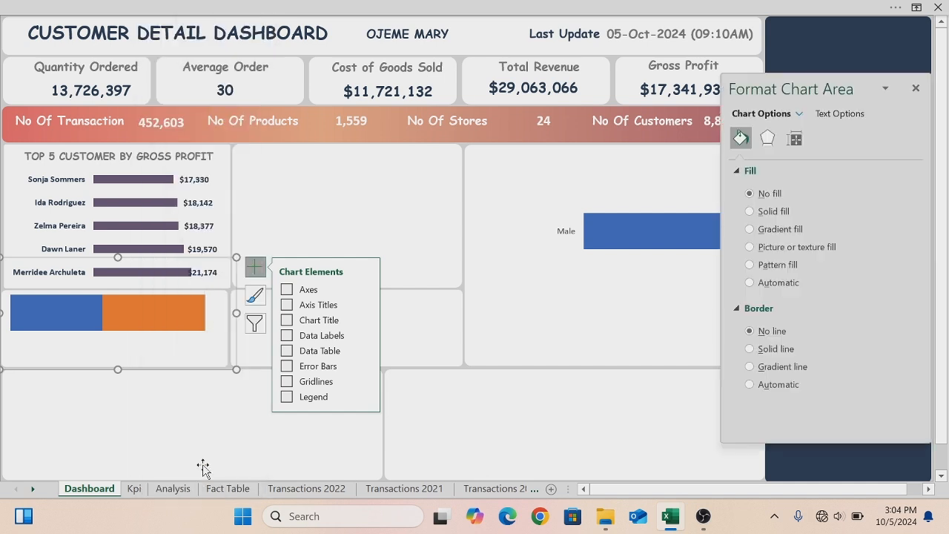
click(794, 140)
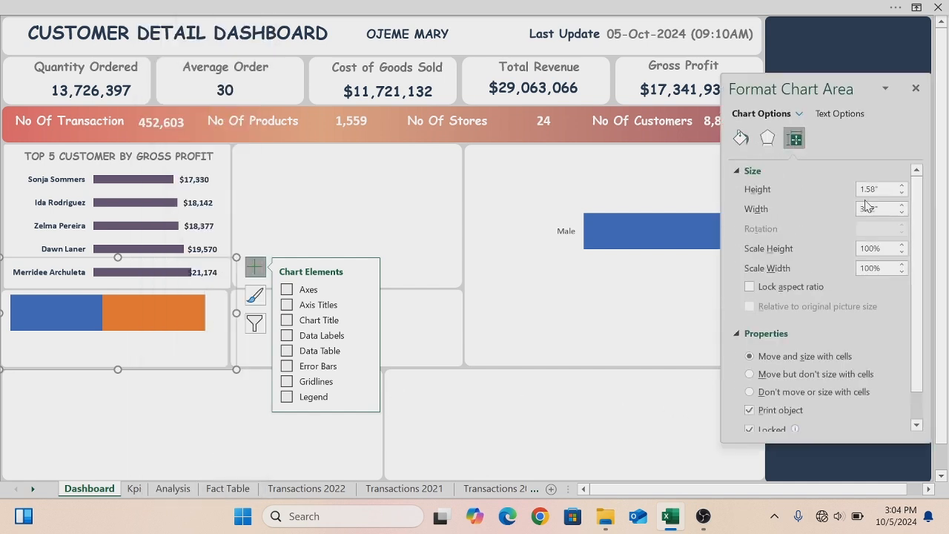
click(902, 194)
click(902, 193)
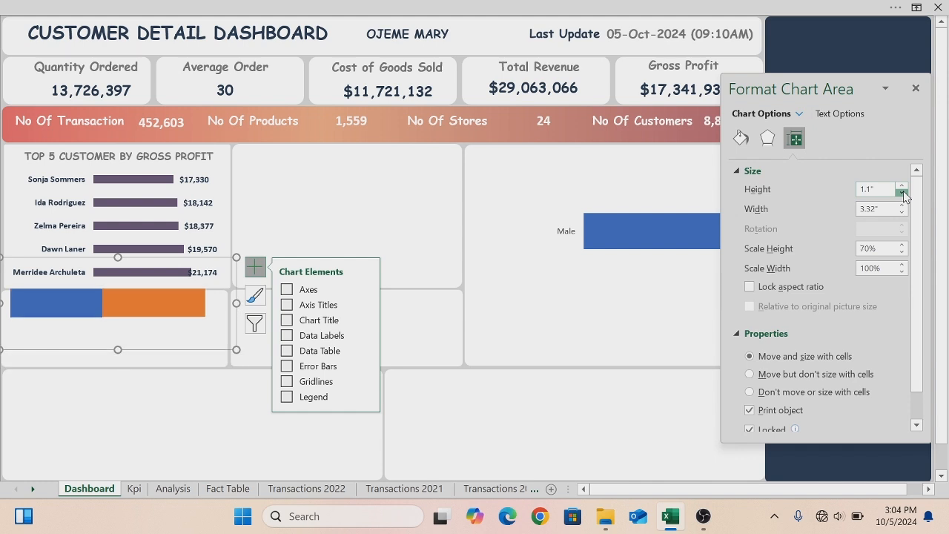
click(902, 193)
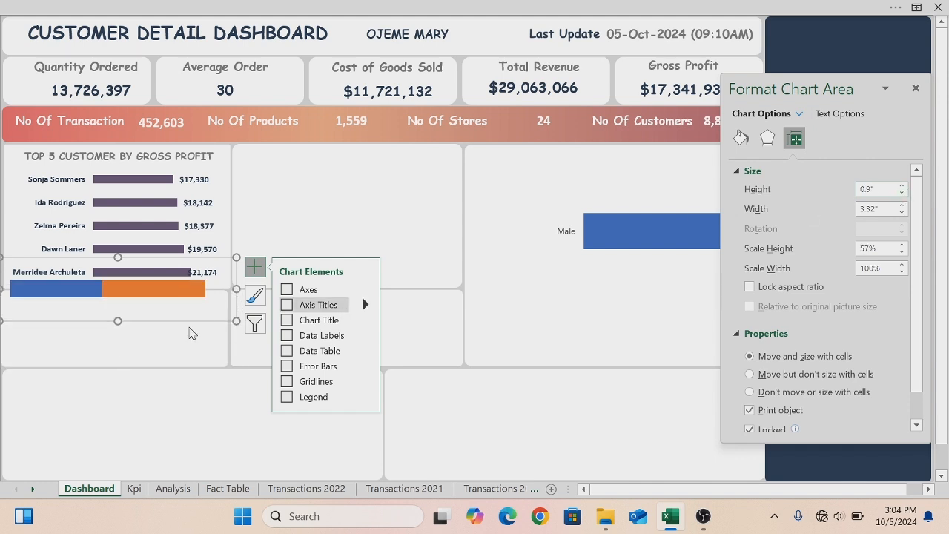
drag(152, 320, 153, 346)
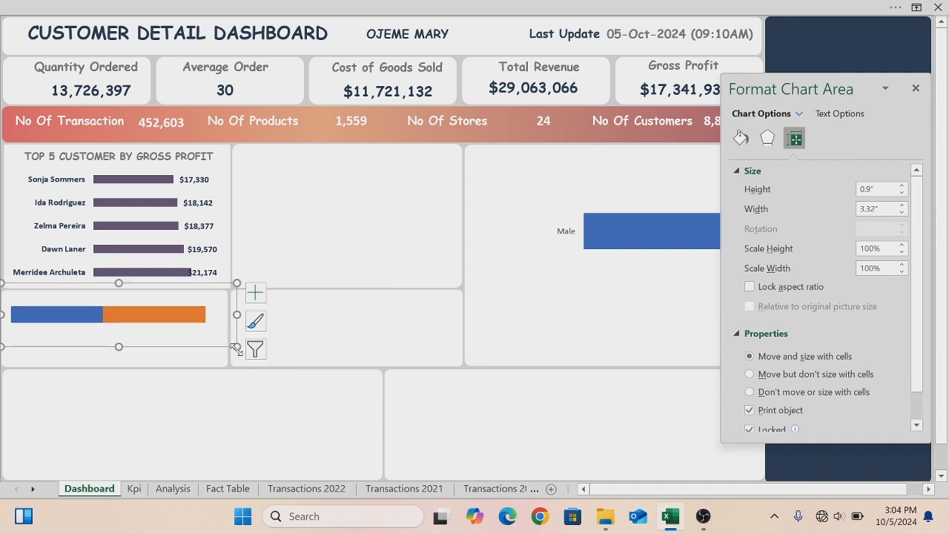
drag(2, 284, 4, 295)
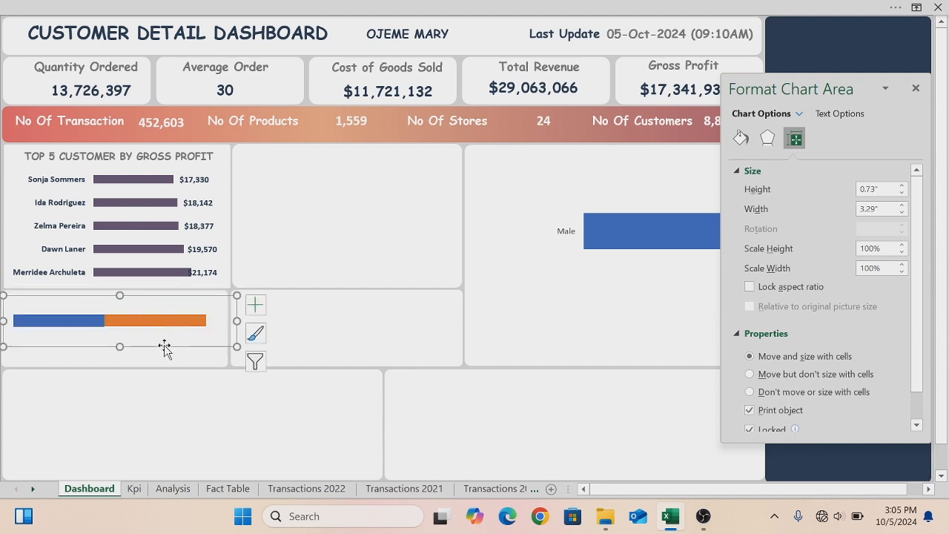
drag(170, 347, 170, 338)
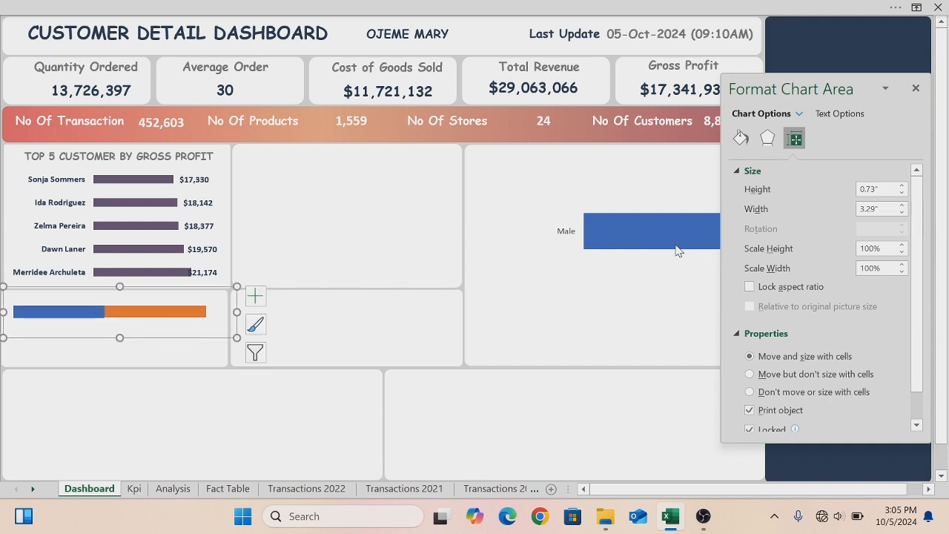
- Remove the axes from the Male gender chart
click(641, 198)
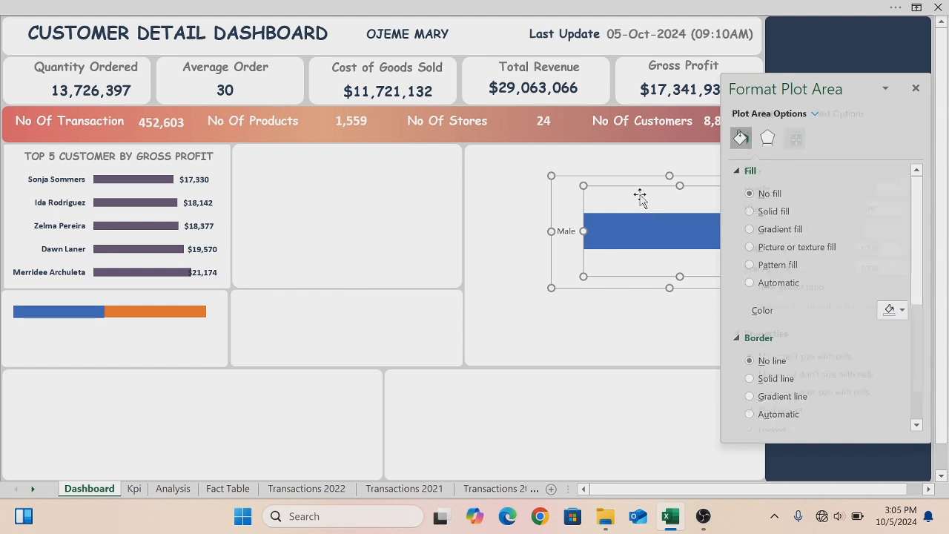
click(633, 181)
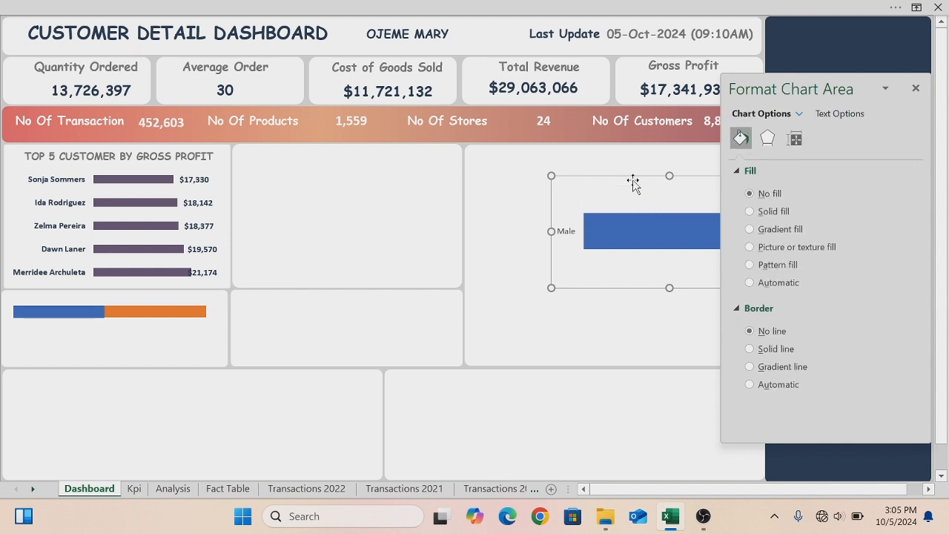
click(915, 88)
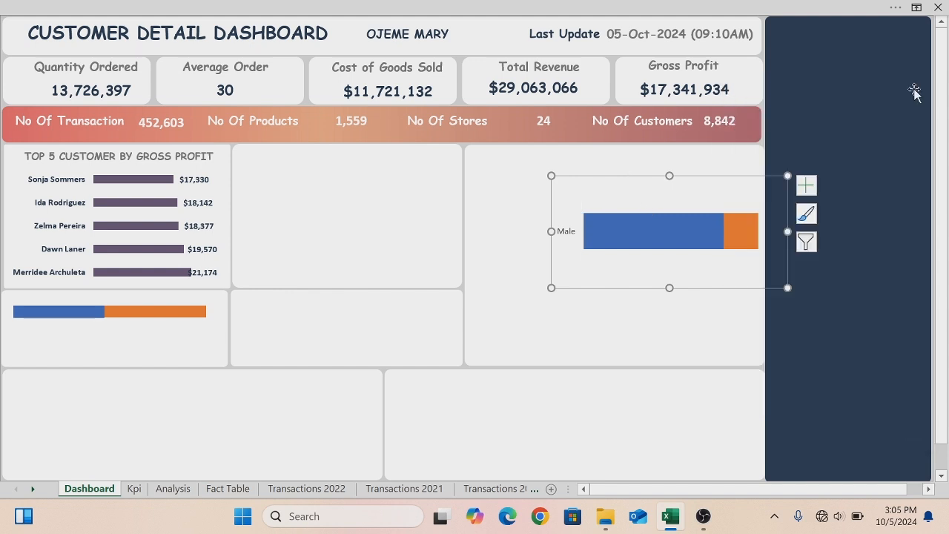
click(806, 186)
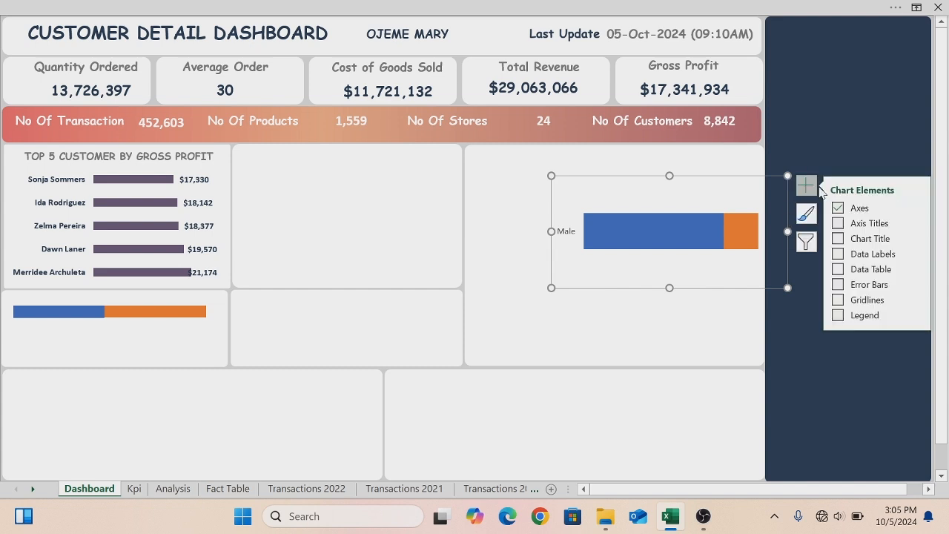
click(838, 209)
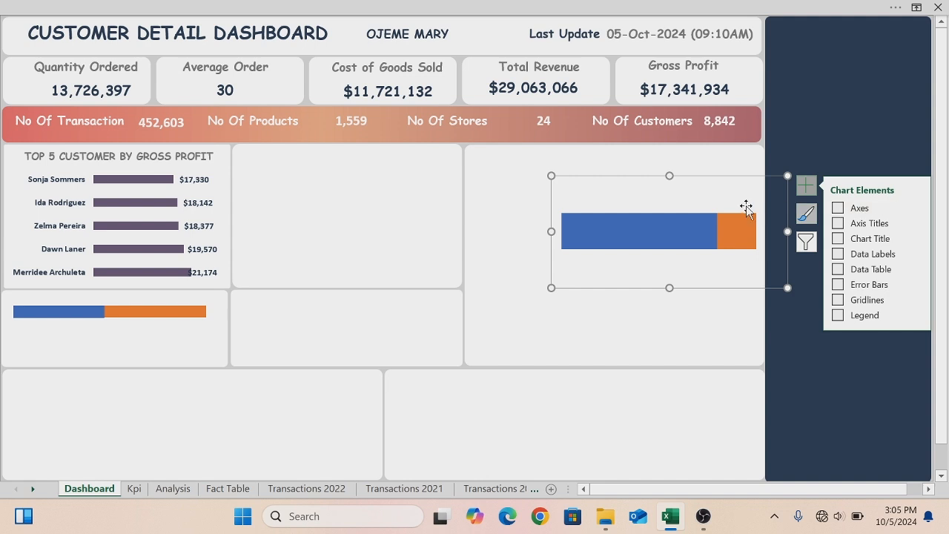
- Set the Male chart's height to 0.8 inches in the chart area size settings
right_click(695, 179)
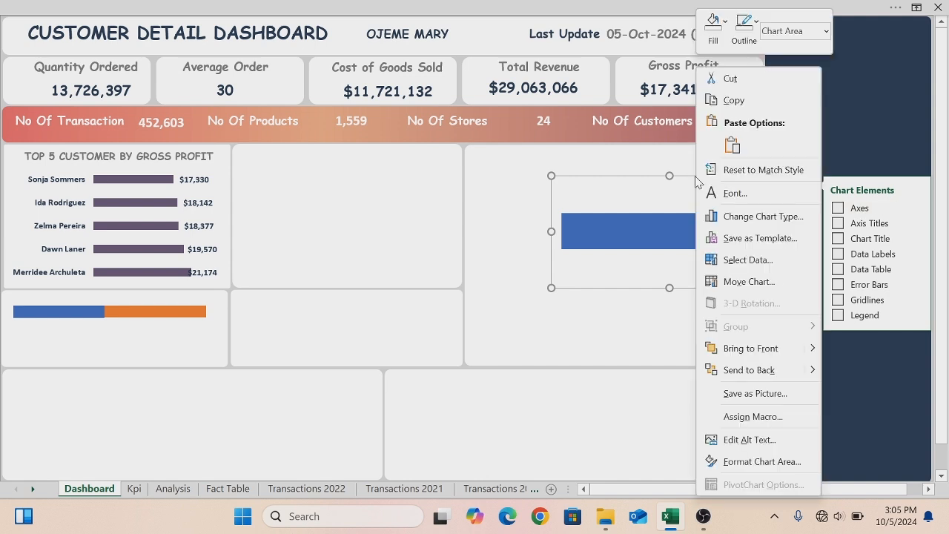
click(739, 463)
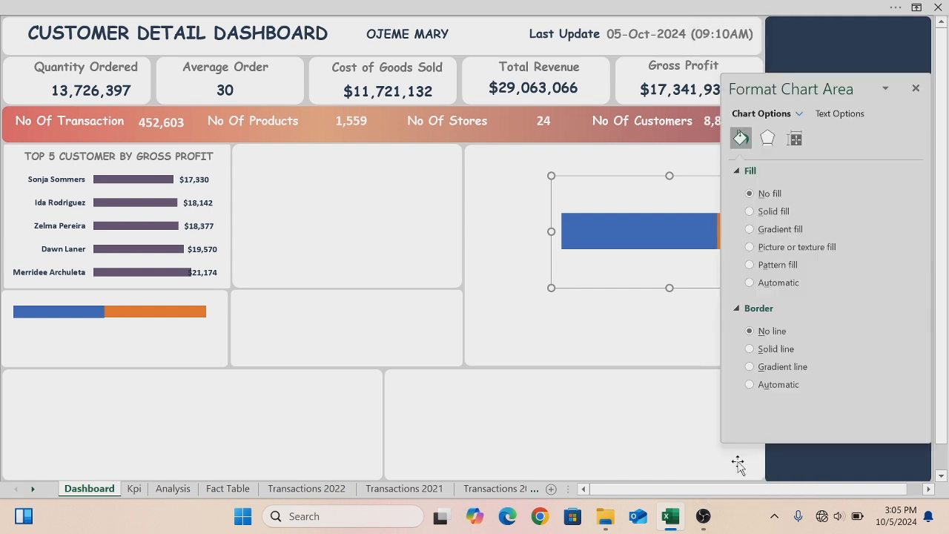
click(796, 140)
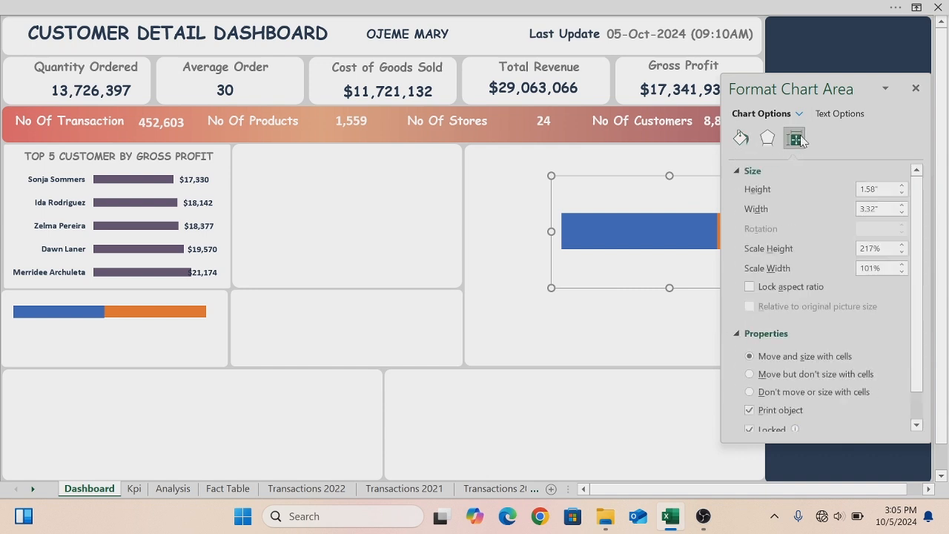
click(902, 194)
click(902, 194)
click(902, 194)
click(902, 195)
click(902, 195)
click(902, 194)
click(902, 194)
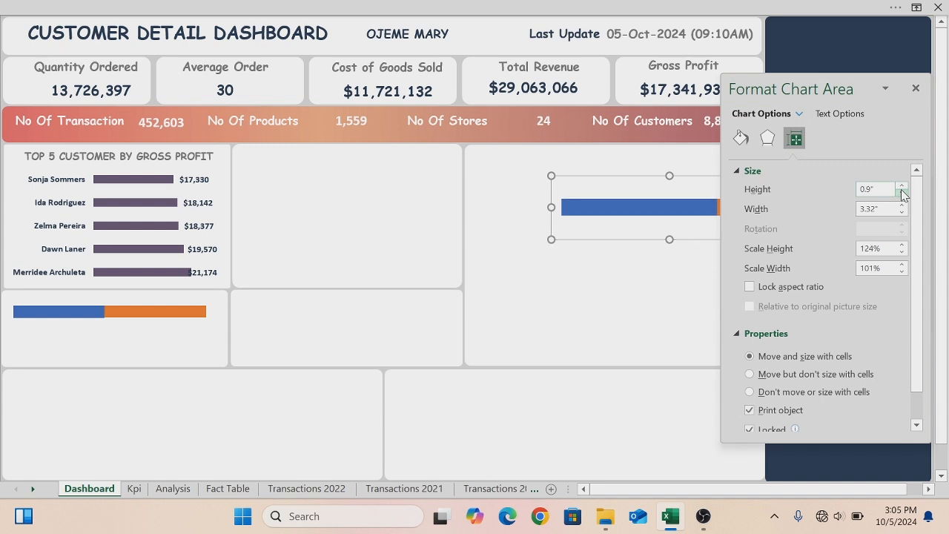
click(902, 194)
click(902, 194)
click(903, 195)
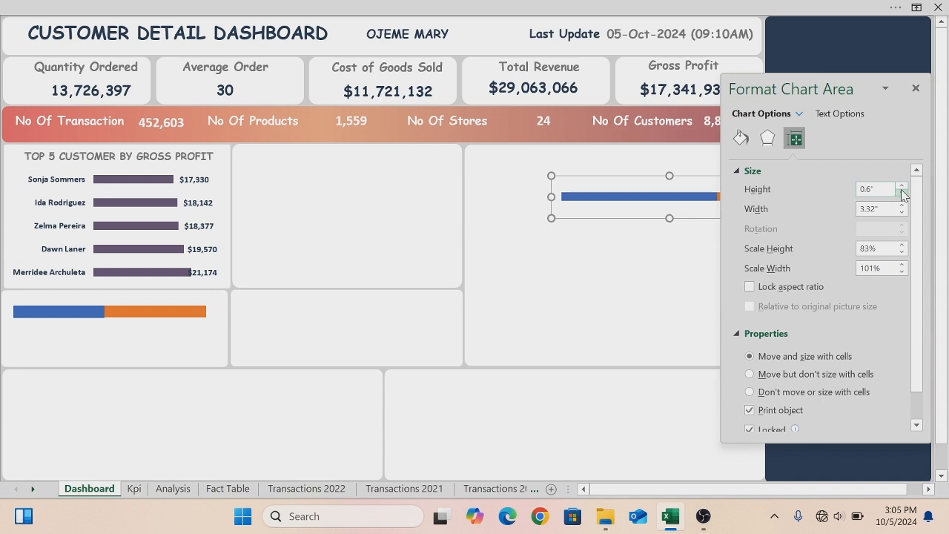
click(902, 186)
click(902, 186)
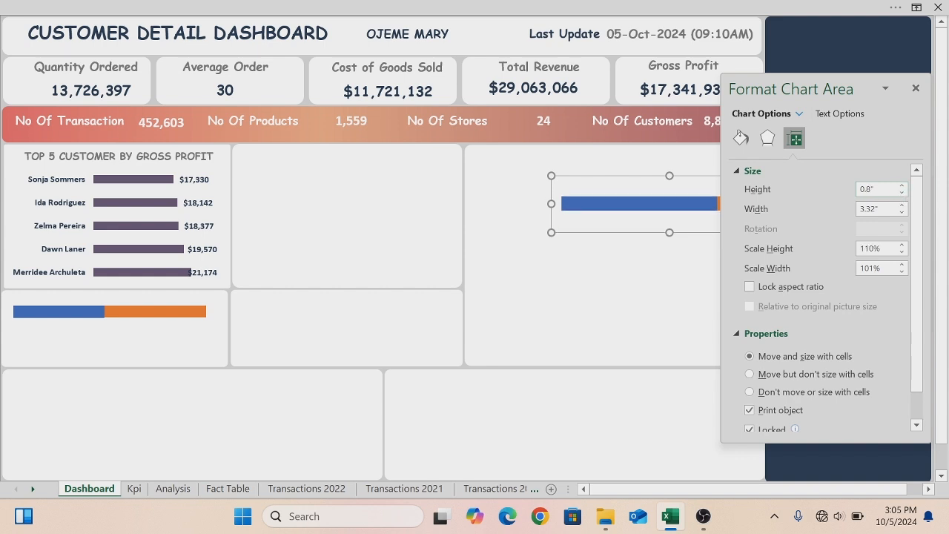
- Set the Male chart's height to 0.73 inches and move it into the panel below the Female chart
click(869, 189)
key(BackSpace)
text(0.73)
key(Return)
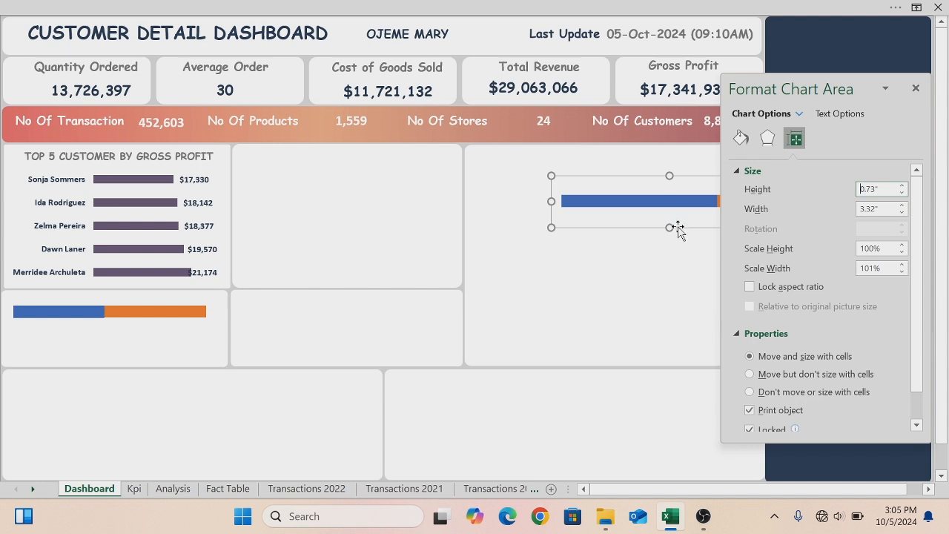
drag(680, 229, 117, 376)
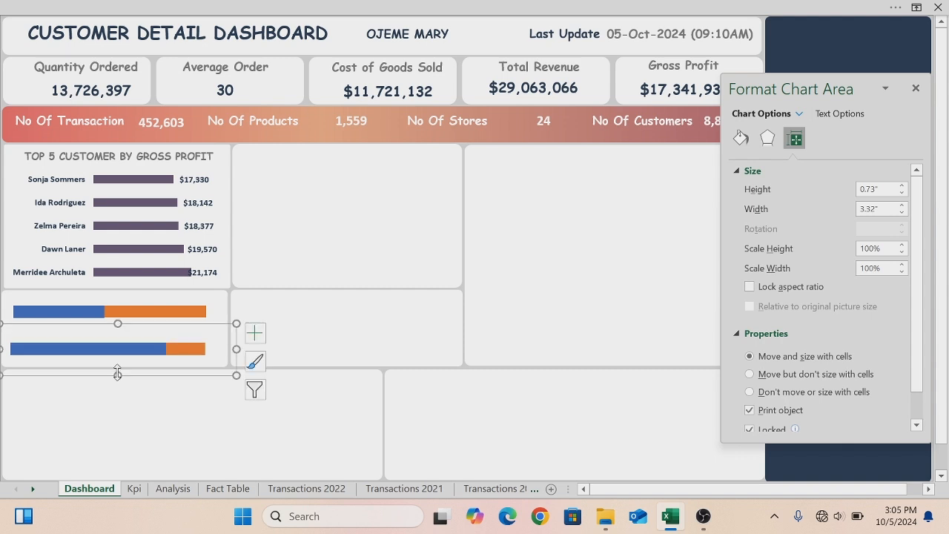
- Copy the top 5 customers title onto the gender panel and retitle it "PROFIT MADE BY FEMALE GENDER"
click(71, 157)
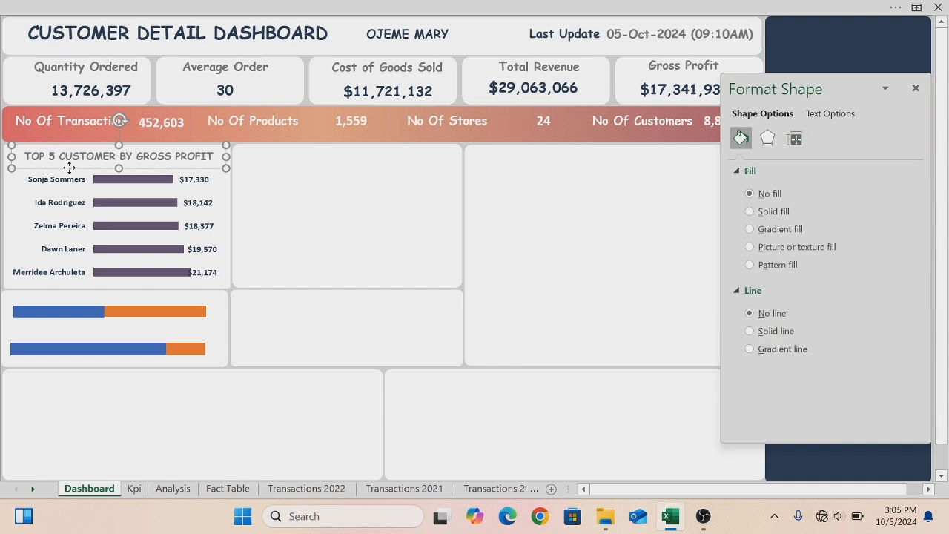
drag(72, 173, 60, 306)
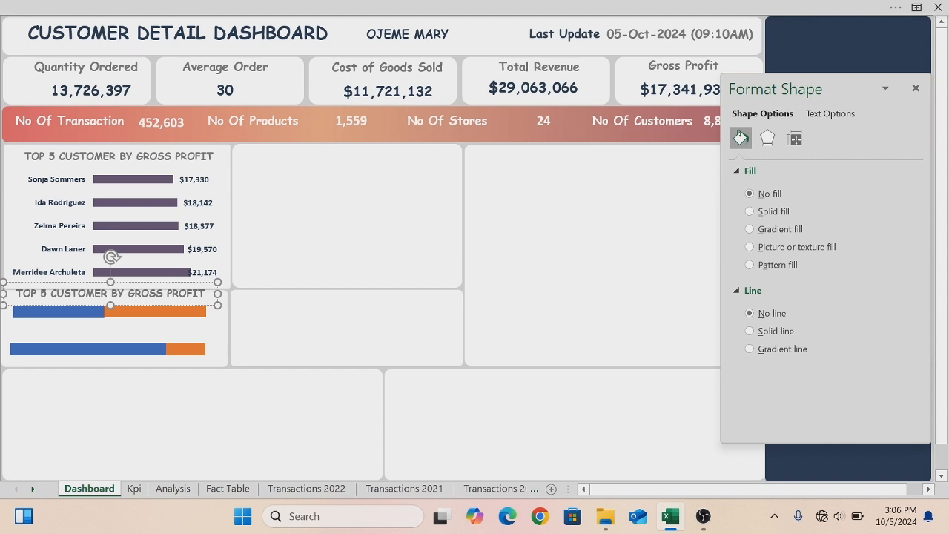
key(BackSpace)
key(BackSpace)
key(BackSpace)
key(BackSpace)
key(BackSpace)
key(BackSpace)
key(BackSpace)
key(BackSpace)
key(BackSpace)
key(BackSpace)
key(BackSpace)
key(BackSpace)
key(BackSpace)
key(BackSpace)
key(BackSpace)
key(BackSpace)
key(BackSpace)
key(BackSpace)
key(BackSpace)
key(BackSpace)
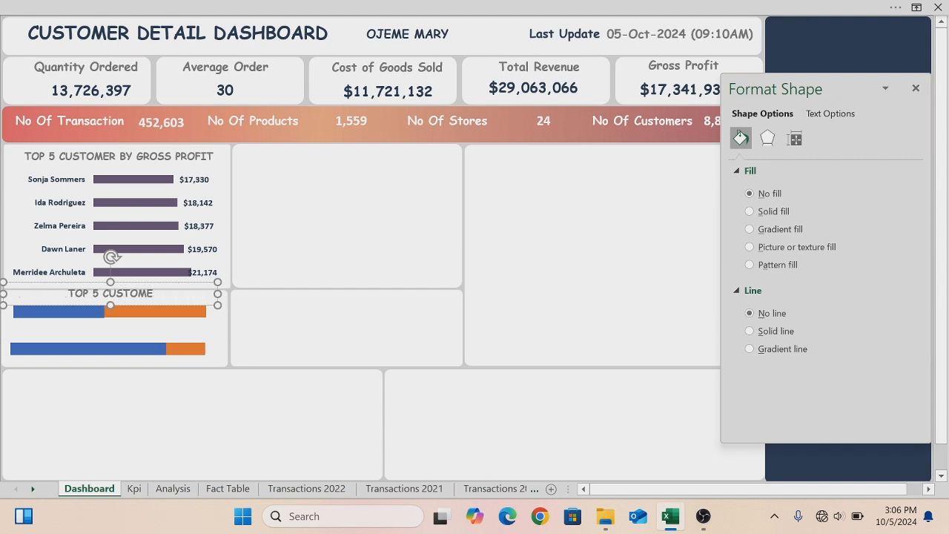
key(BackSpace)
key(BackSpace)
key(BackSpace)
key(BackSpace)
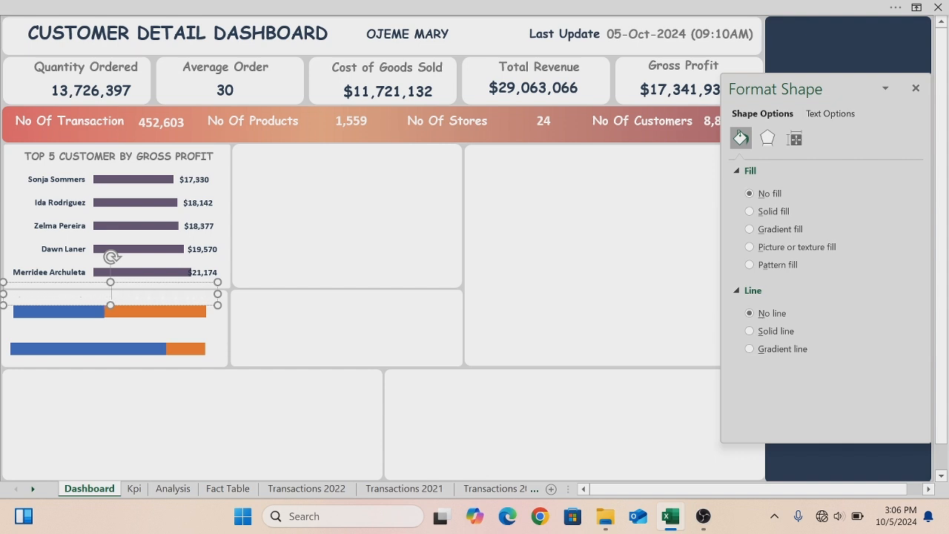
text(ROFIT MADE BY FE)
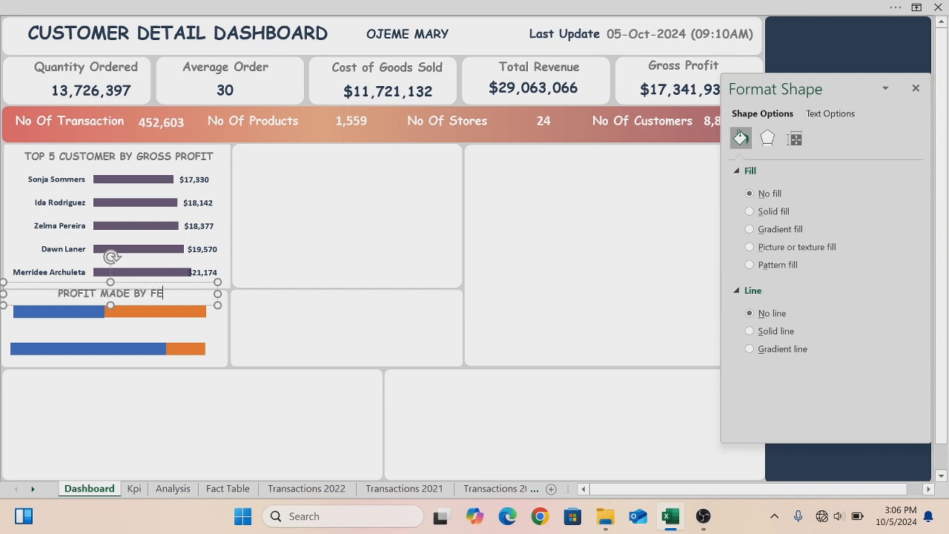
text(MALE)
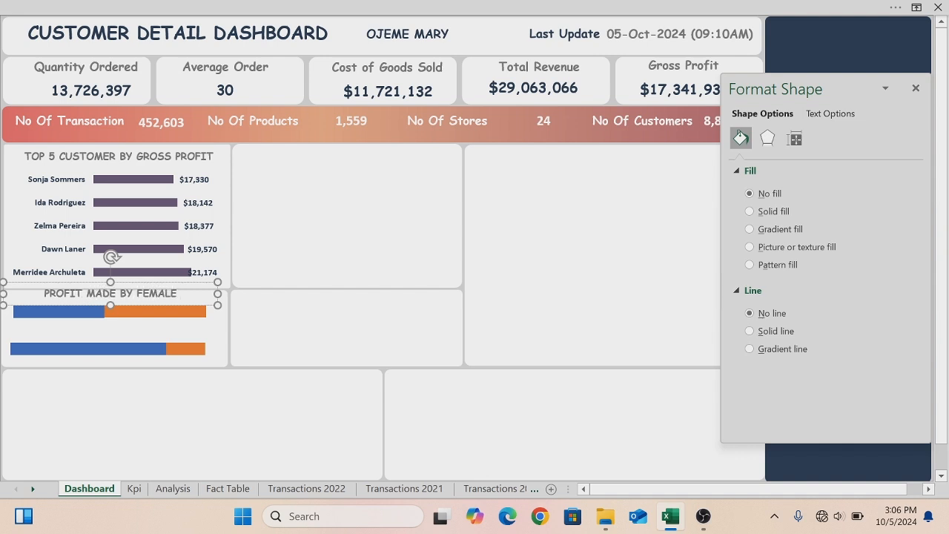
text( GENDER)
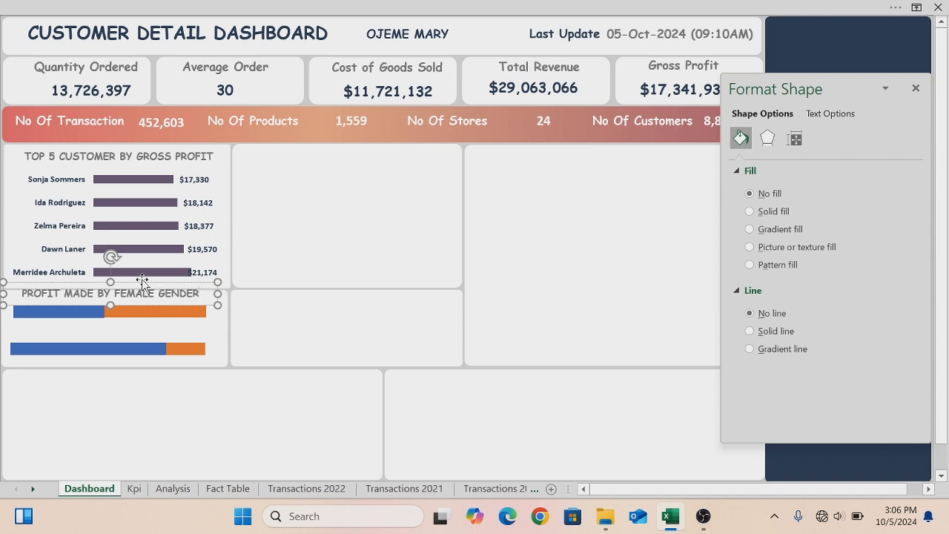
- Duplicate that title above the Male chart and change it to "PROFIT MADE BY MALE GENDER"
click(107, 282)
drag(108, 284, 111, 286)
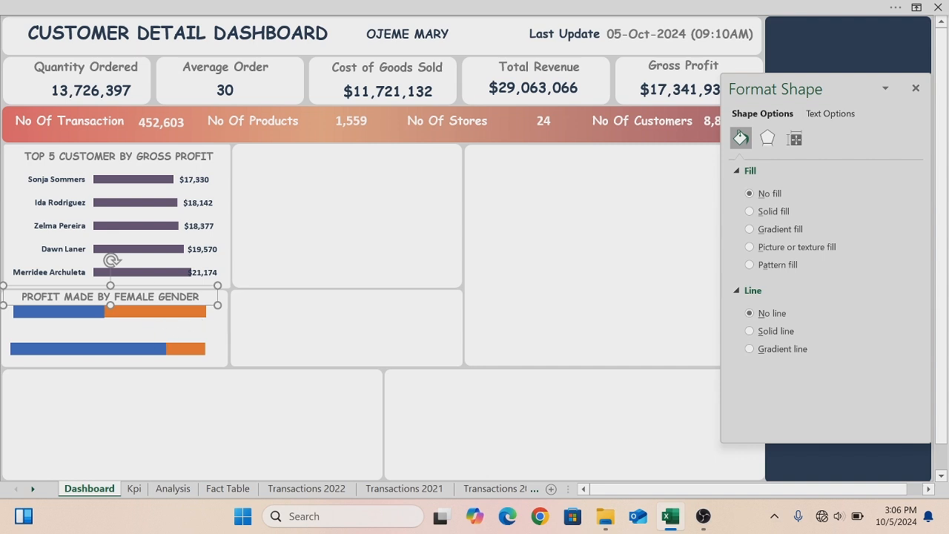
drag(161, 286, 136, 337)
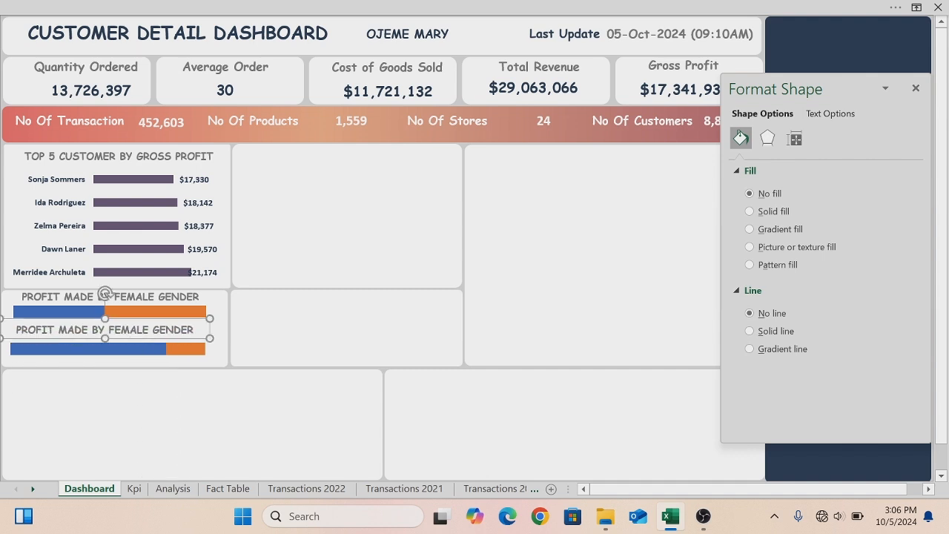
click(120, 329)
key(BackSpace)
key(BackSpace)
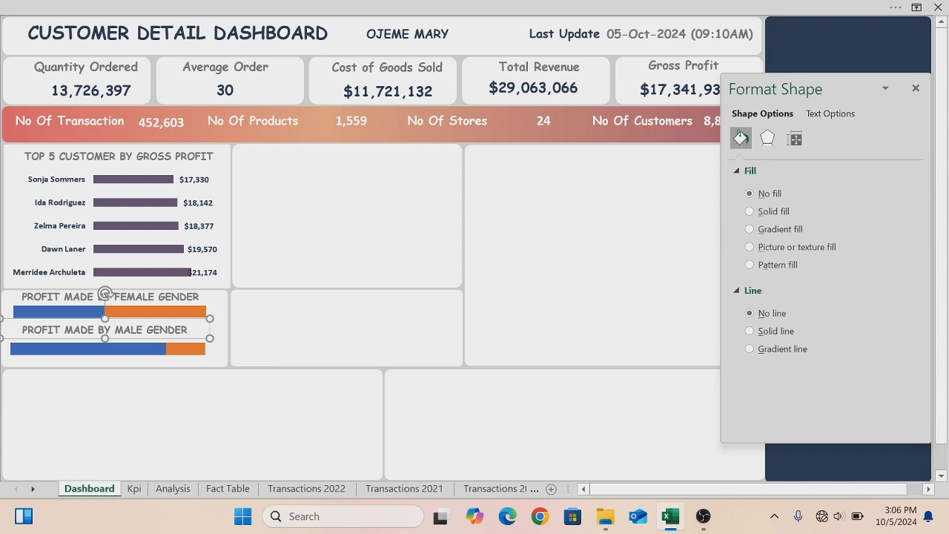
- Narrow the Female and Male charts slightly so both fit inside the panel
click(296, 322)
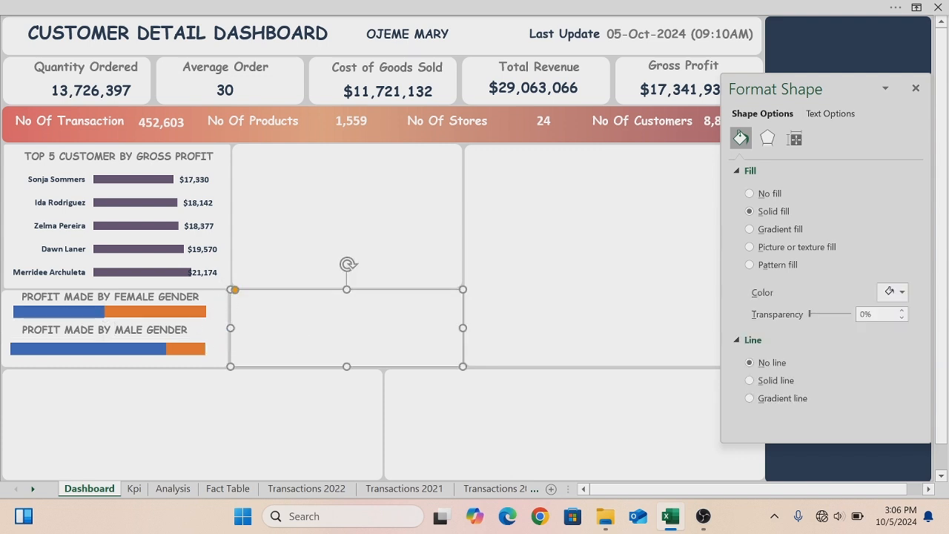
click(11, 316)
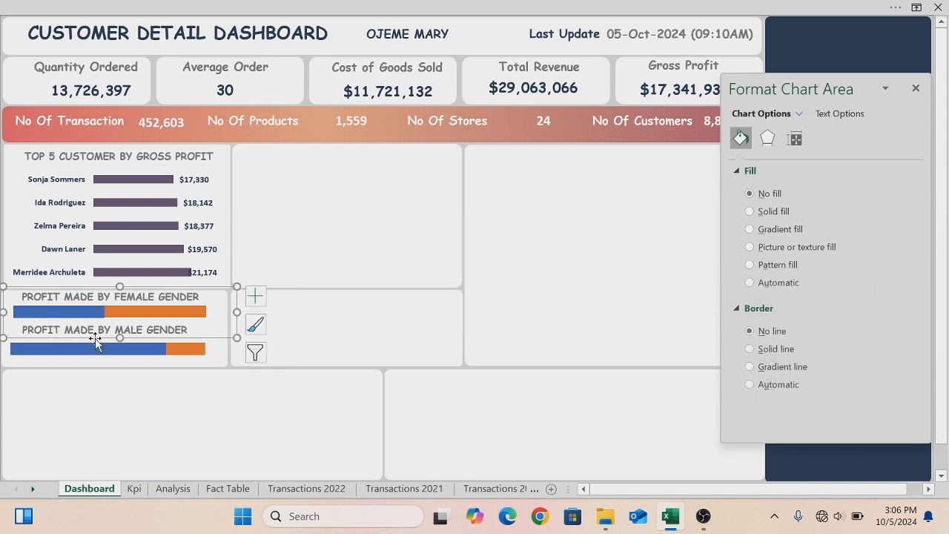
drag(95, 338, 84, 336)
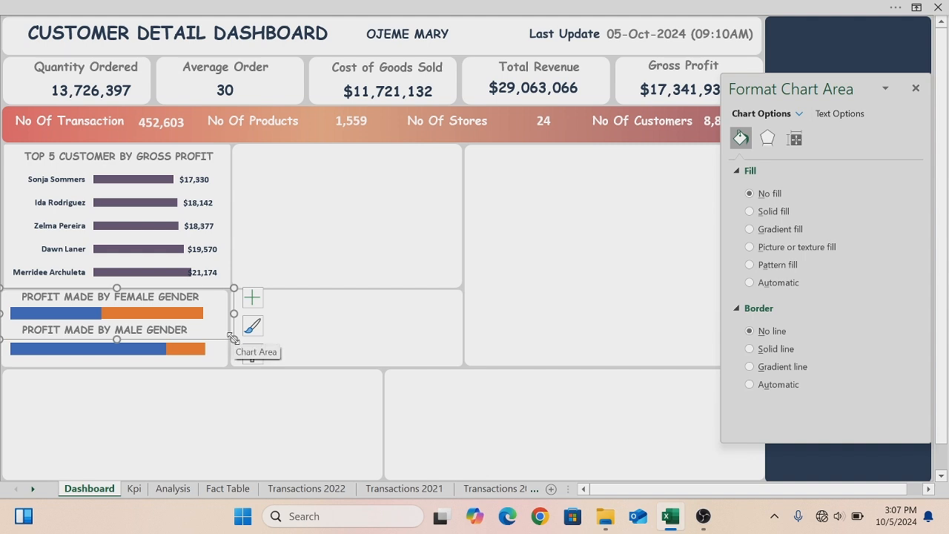
drag(231, 338, 216, 338)
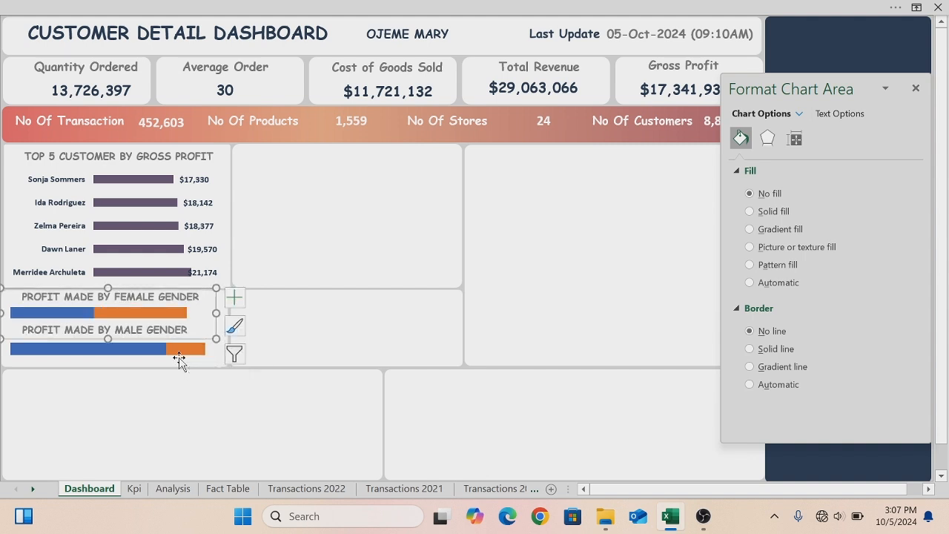
click(181, 360)
click(180, 378)
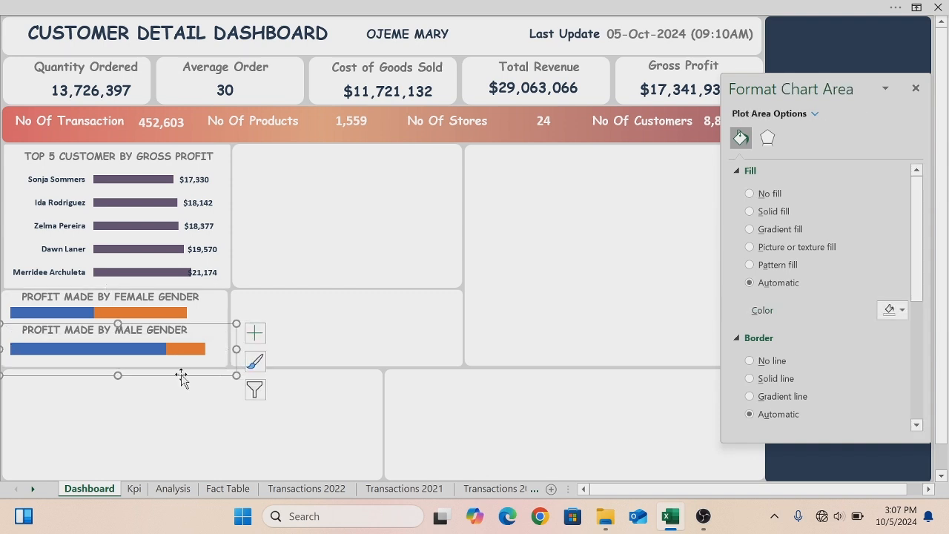
drag(235, 375, 215, 375)
click(282, 326)
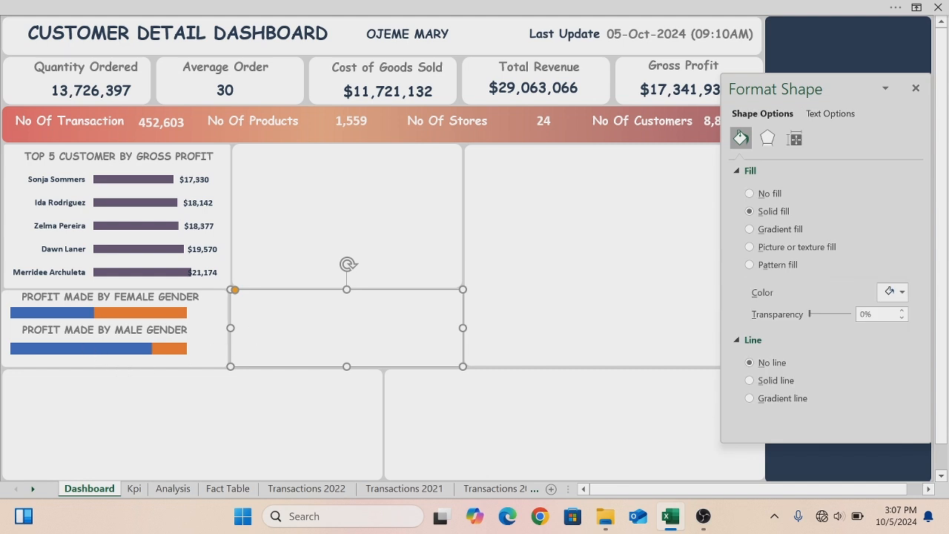
- Open the Female chart's data series formatting and set its series overlap to 66%
click(85, 316)
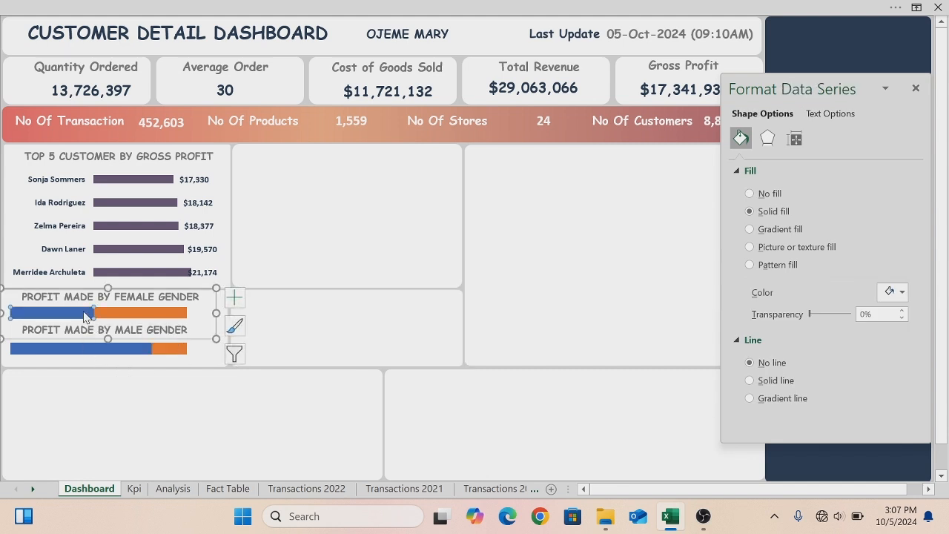
right_click(85, 315)
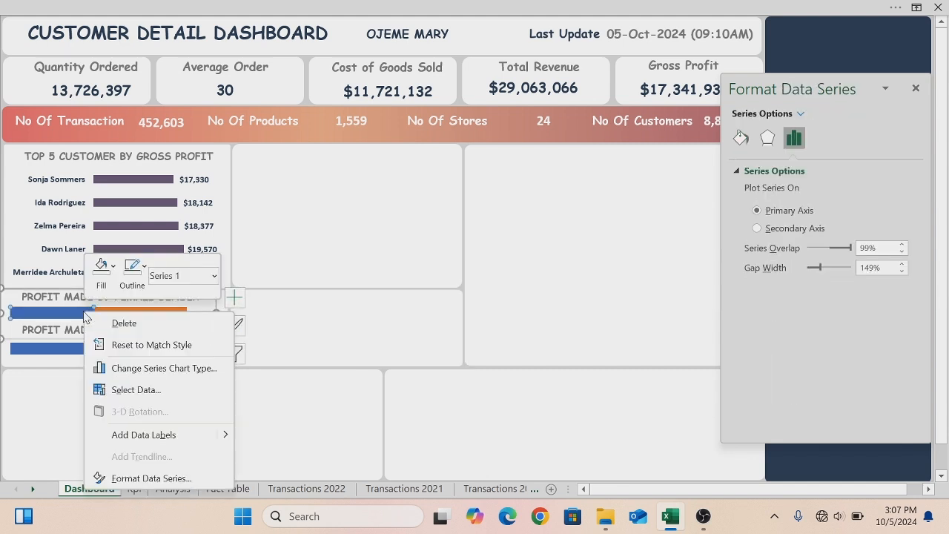
click(132, 480)
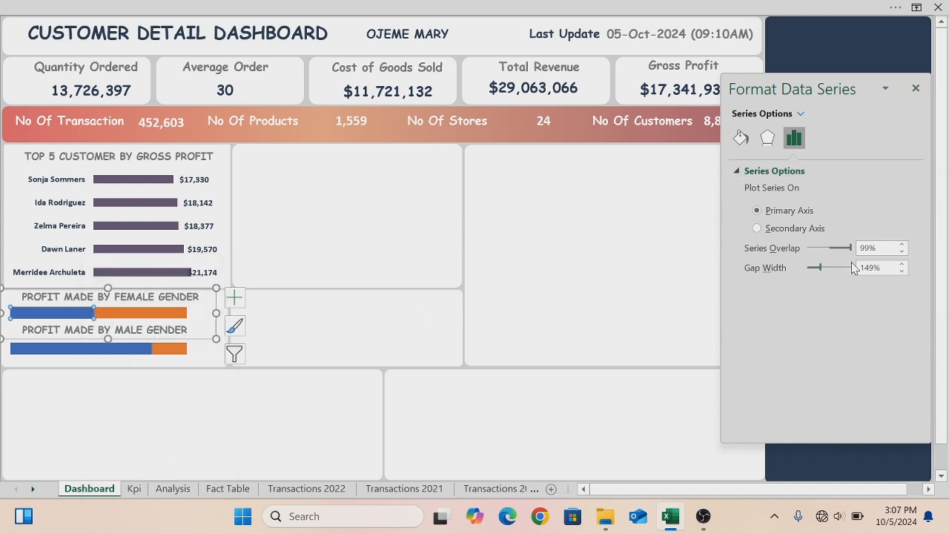
click(902, 253)
click(902, 245)
click(902, 245)
click(903, 245)
click(902, 252)
click(902, 252)
click(903, 252)
click(903, 252)
click(902, 252)
click(902, 252)
click(902, 252)
click(902, 252)
click(902, 252)
click(902, 252)
click(902, 252)
click(902, 252)
click(902, 252)
click(902, 252)
click(902, 252)
click(902, 252)
click(902, 252)
click(902, 252)
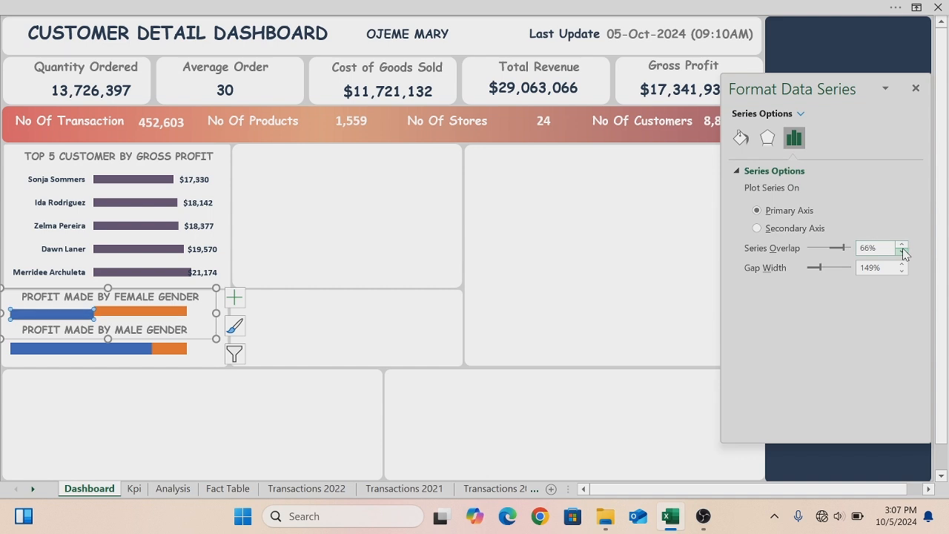
- Set the Male chart's series overlap to 66%
click(606, 274)
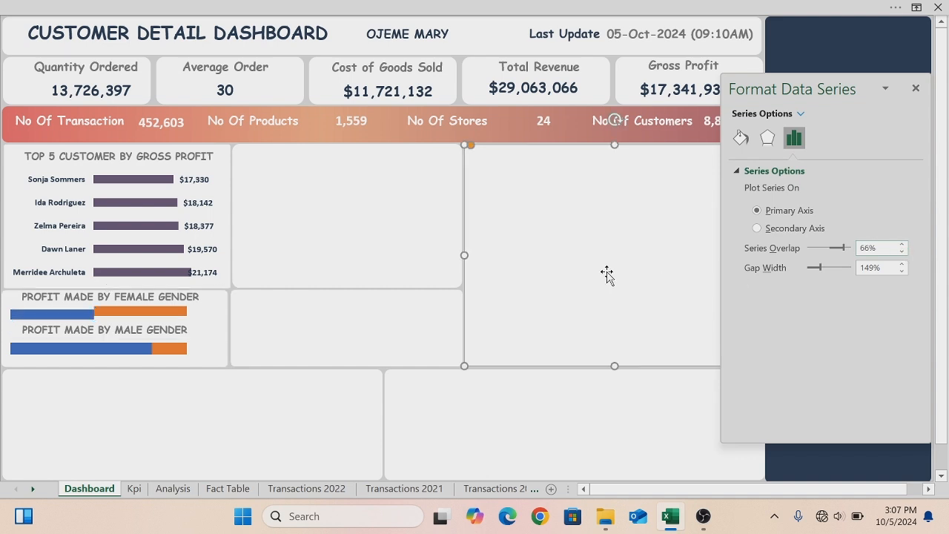
click(154, 352)
click(140, 352)
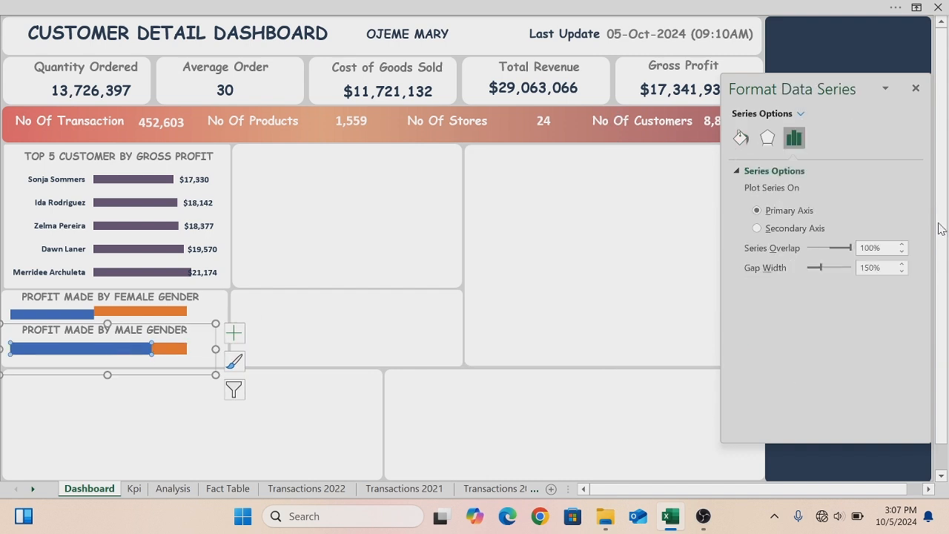
click(859, 247)
key(Return)
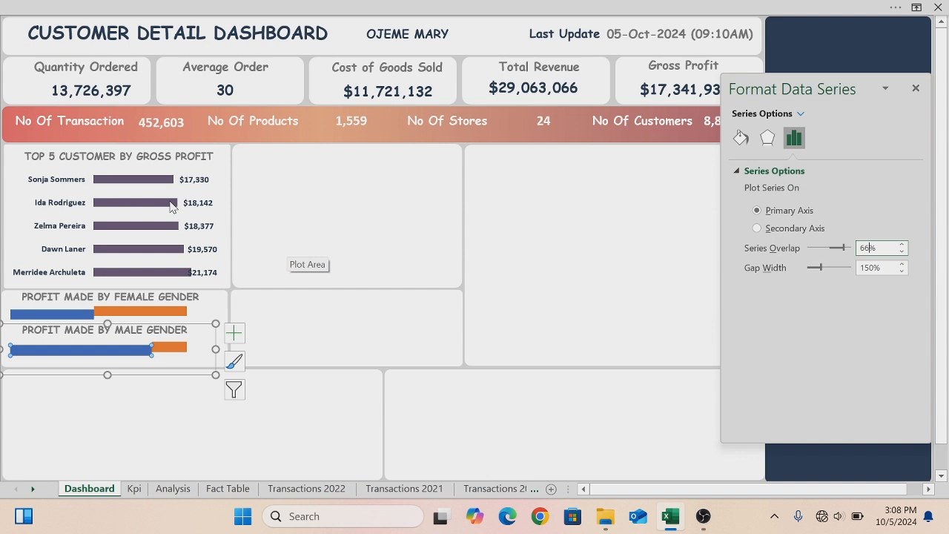
- Fill the Female chart's first series with the custom colour #E5686F
click(343, 299)
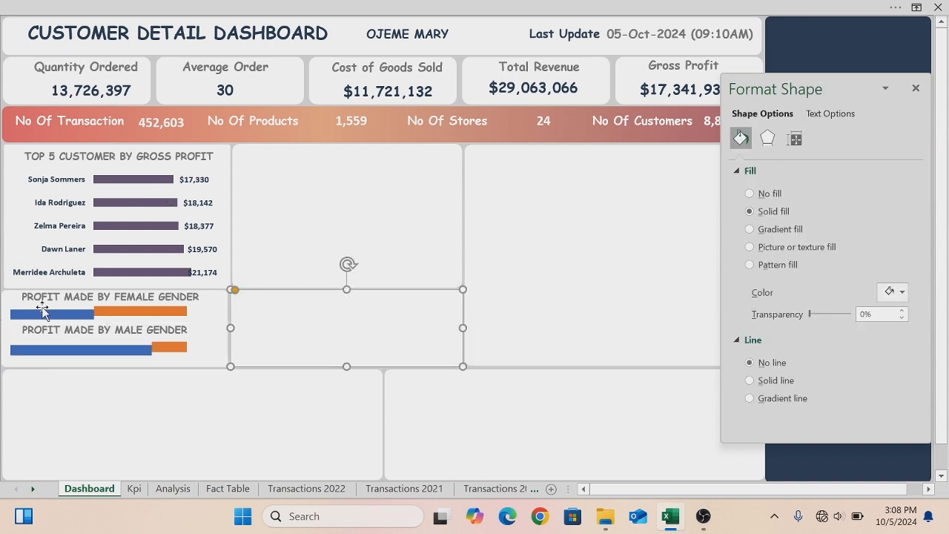
mouse_move(50, 321)
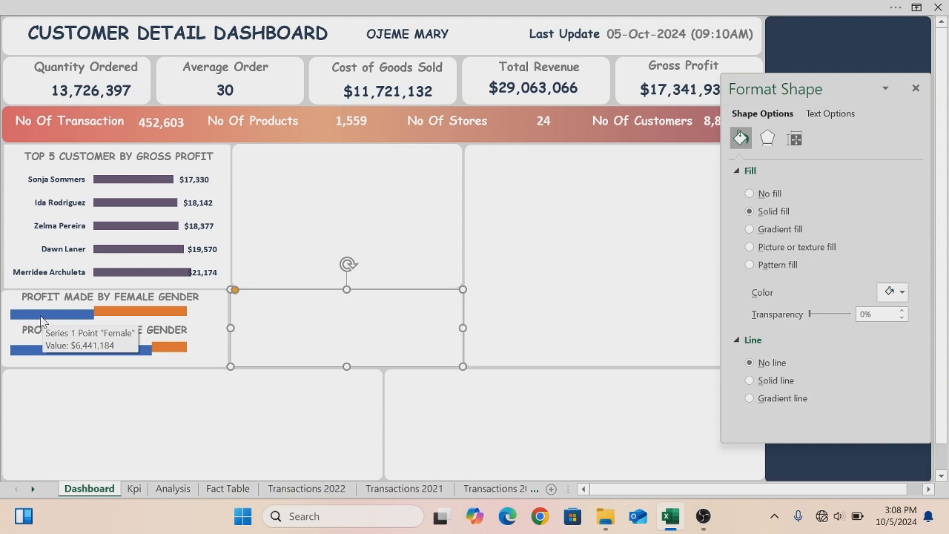
click(41, 320)
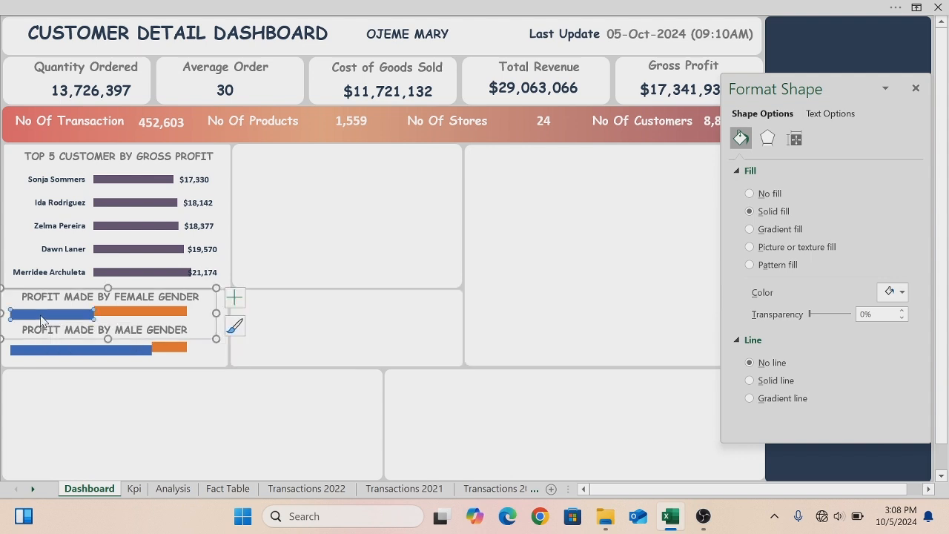
right_click(42, 320)
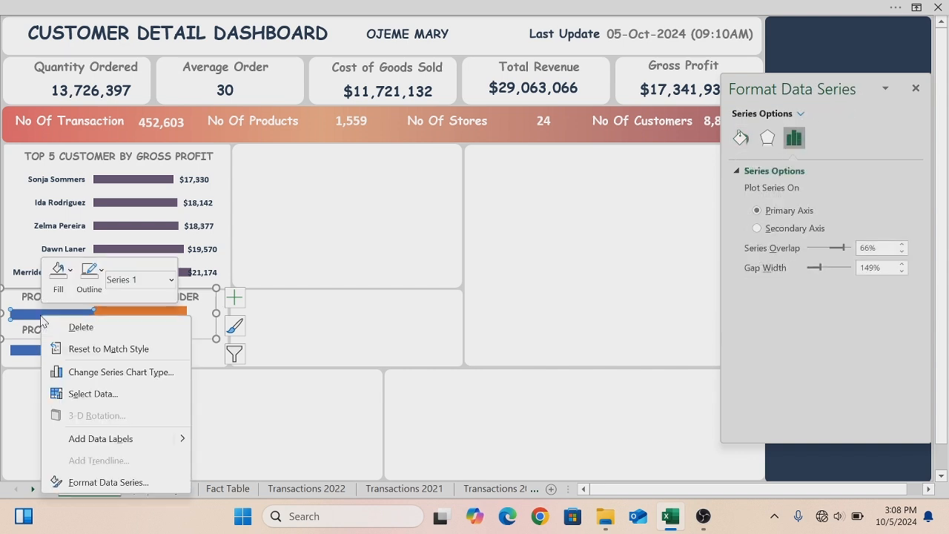
click(70, 271)
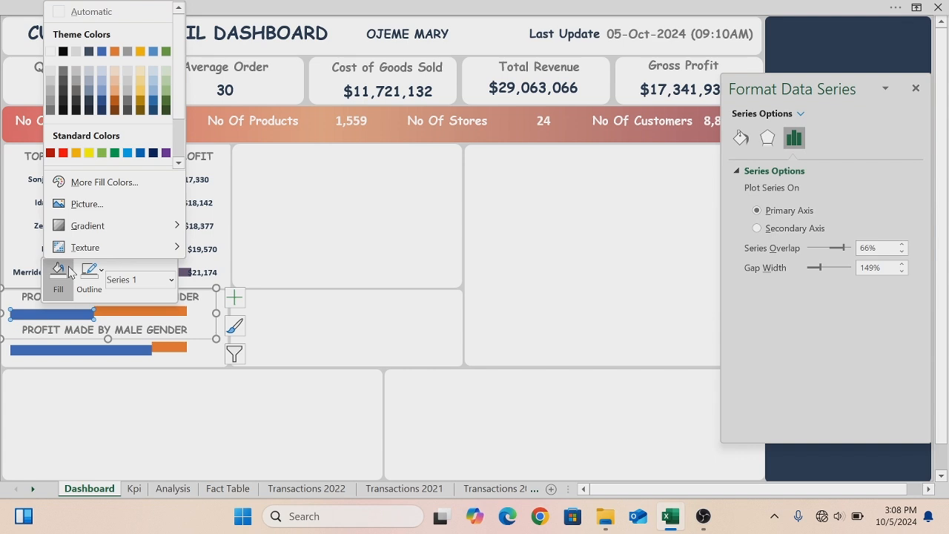
click(86, 184)
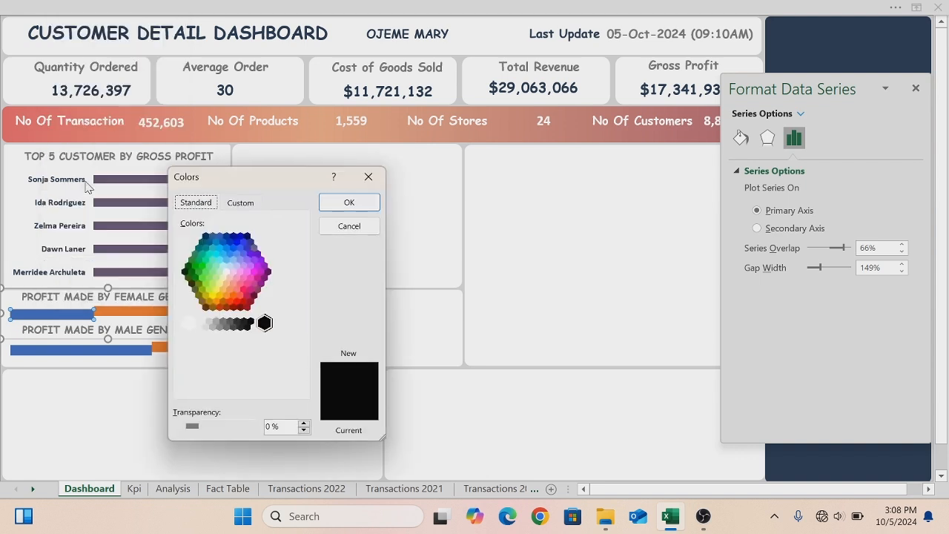
click(242, 205)
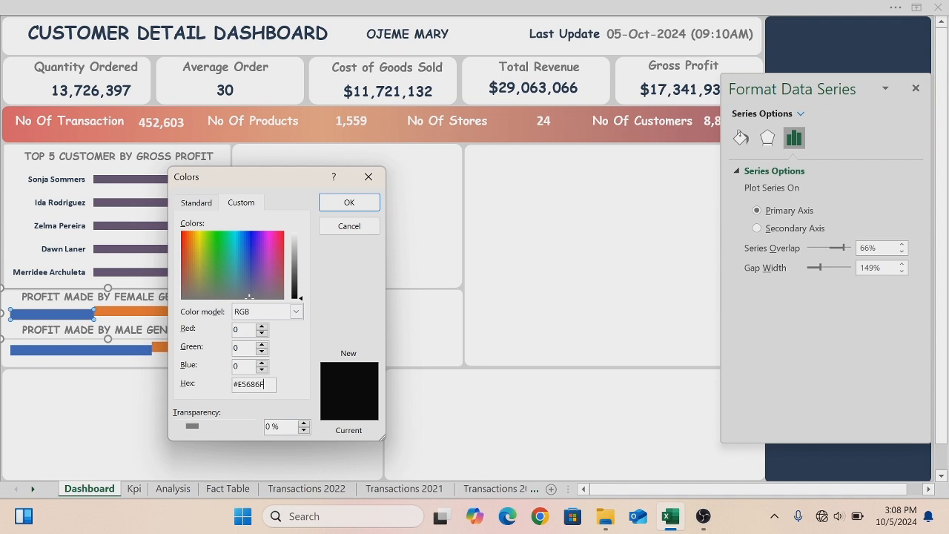
click(348, 203)
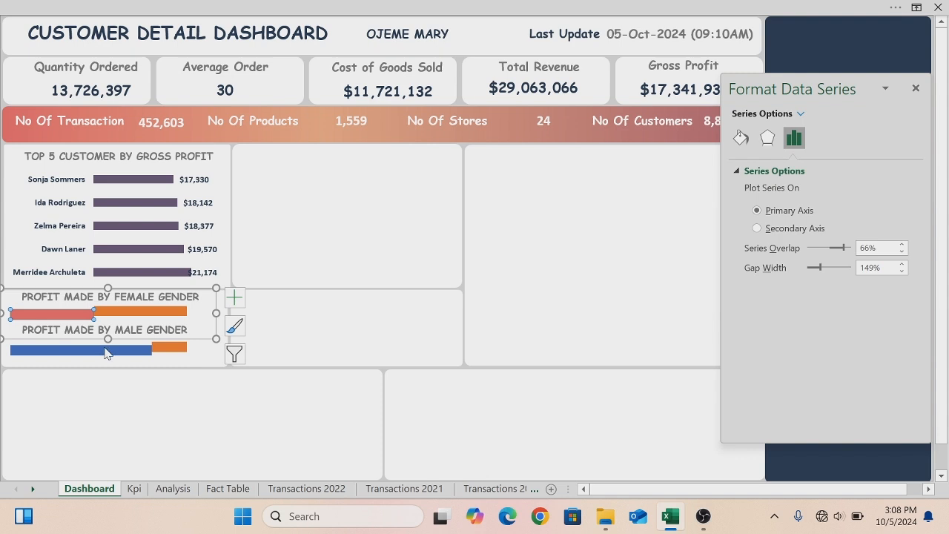
- Fill the Female chart's second series with the light gray recent colour
click(130, 314)
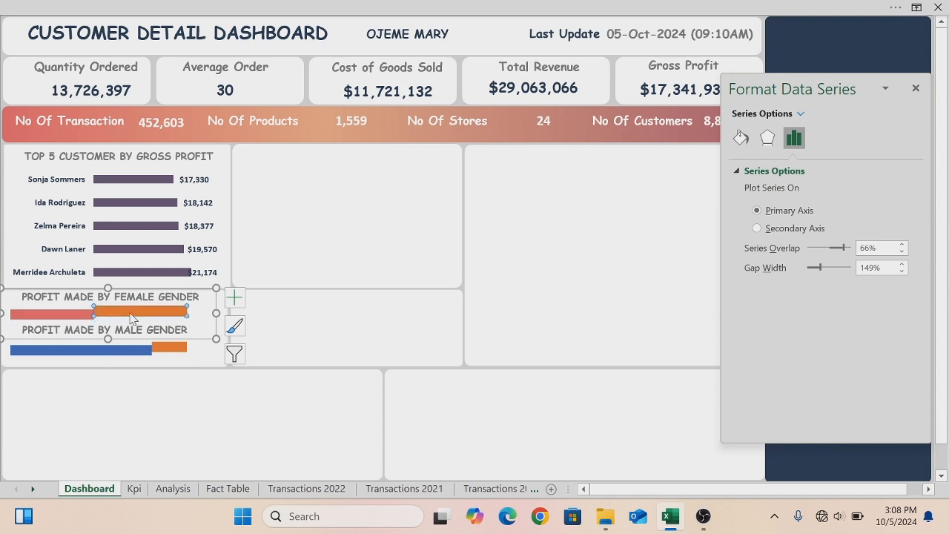
right_click(130, 315)
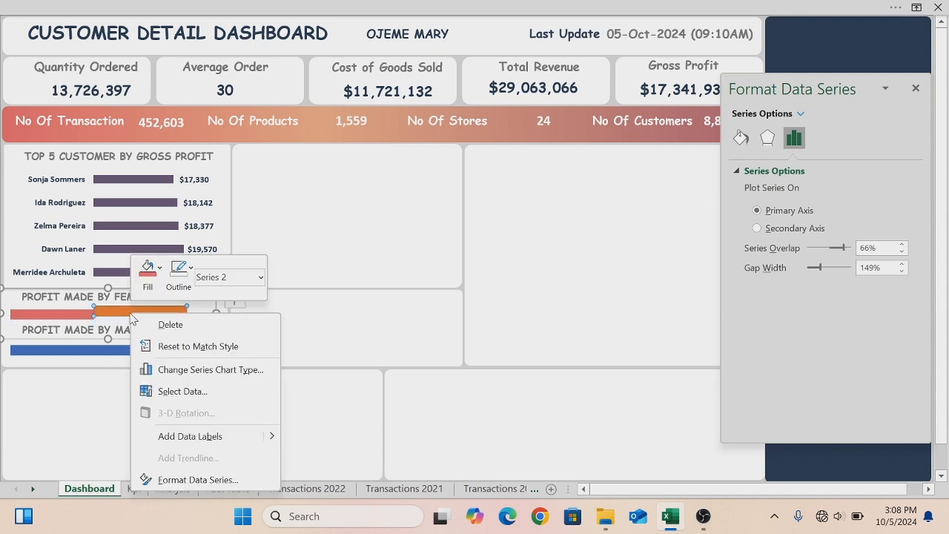
click(158, 270)
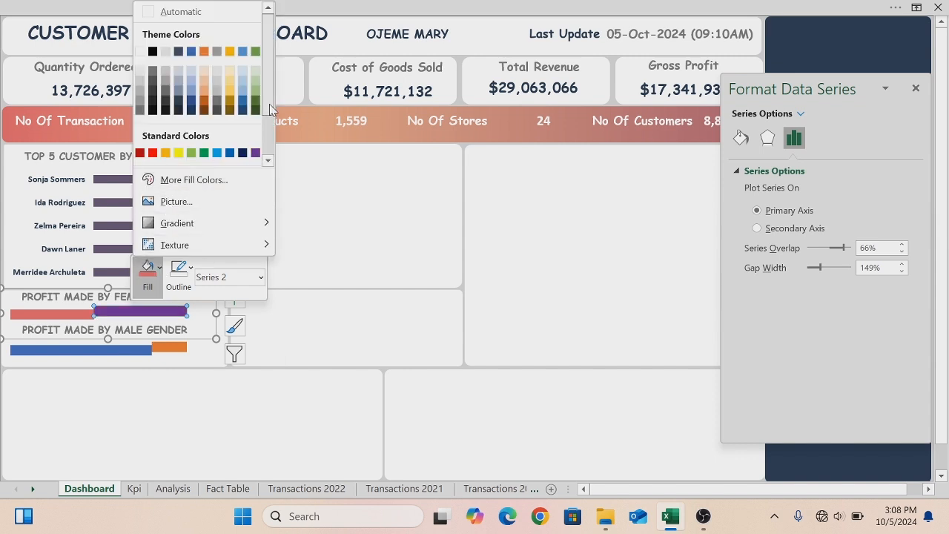
click(268, 160)
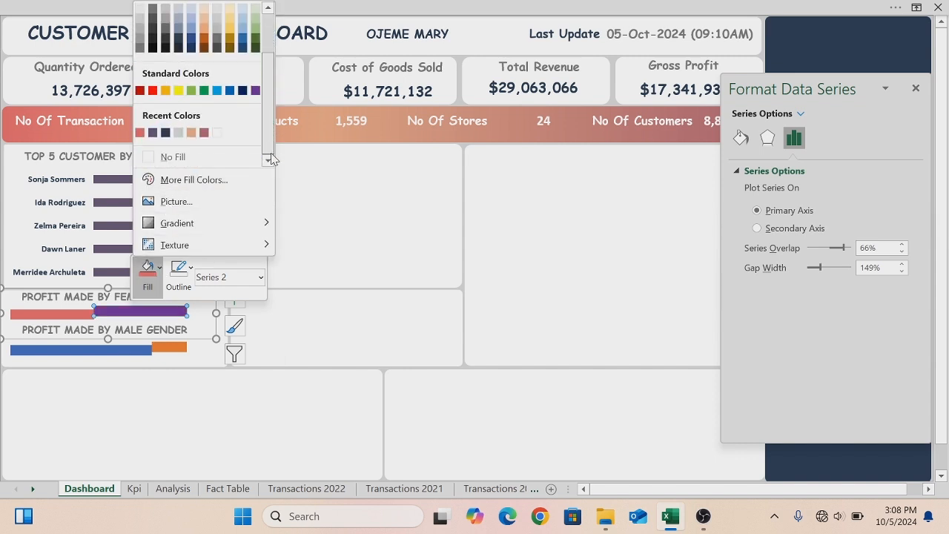
click(178, 135)
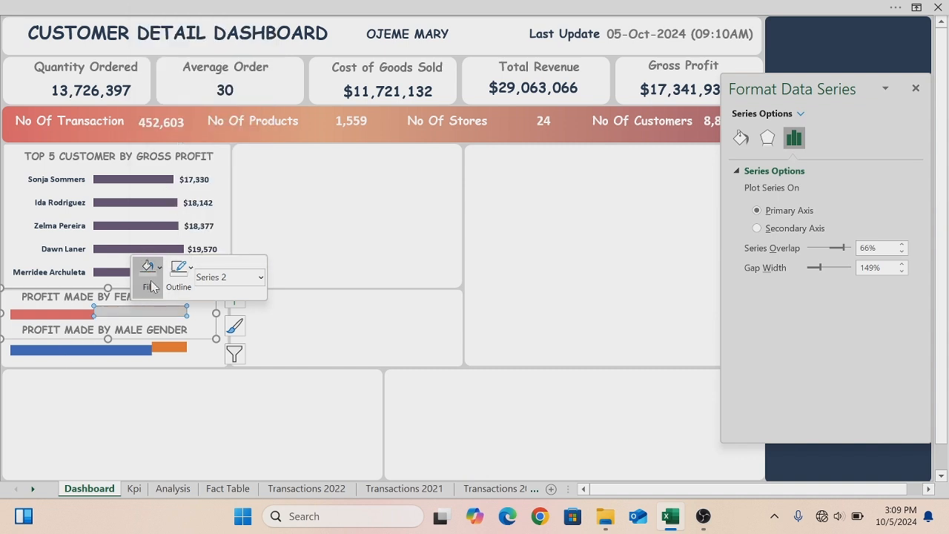
- Fill the Male chart's first series with Blue-Gray
click(71, 354)
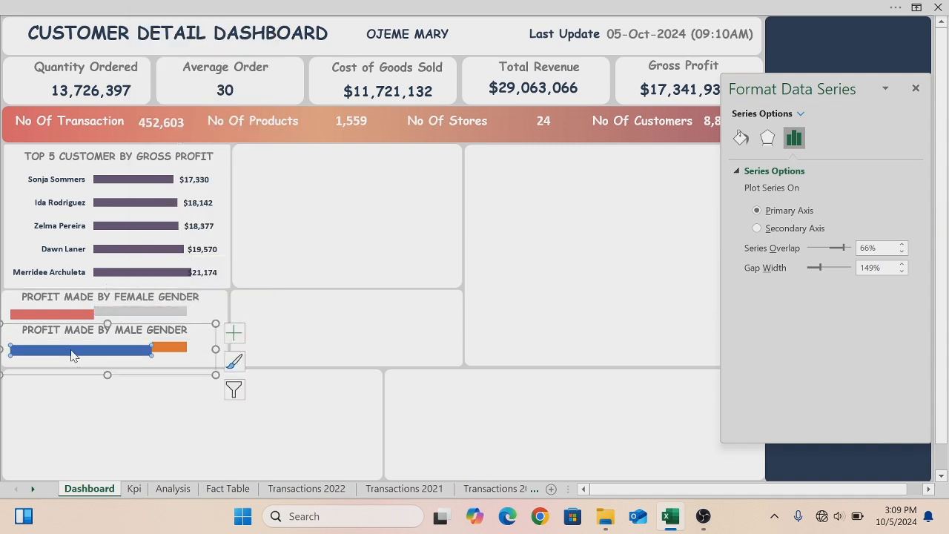
right_click(71, 354)
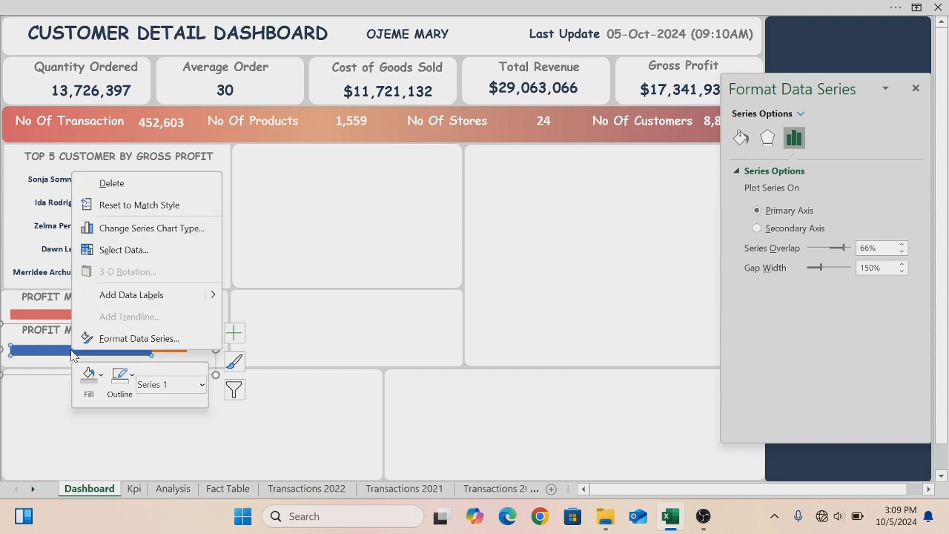
click(102, 380)
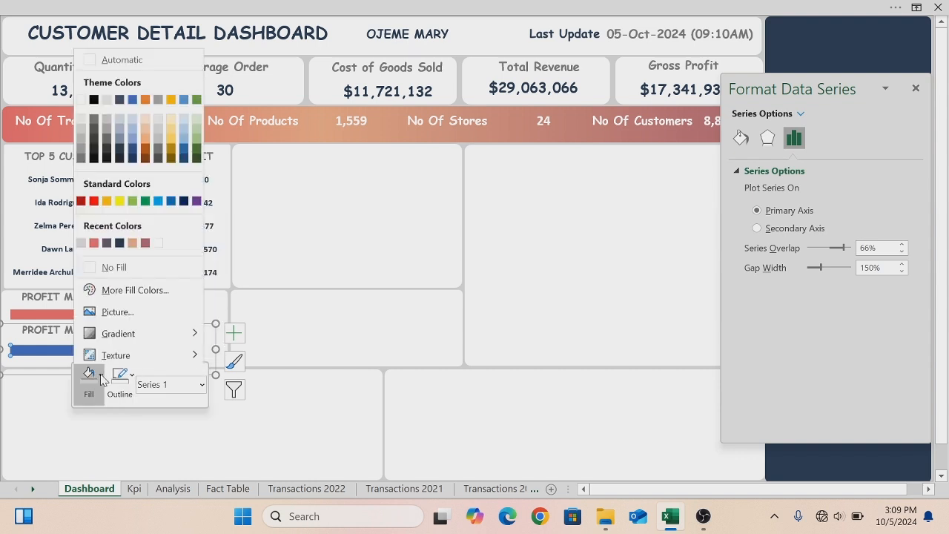
click(119, 247)
- Fill the Male chart's second series with the same light gray colour
click(171, 349)
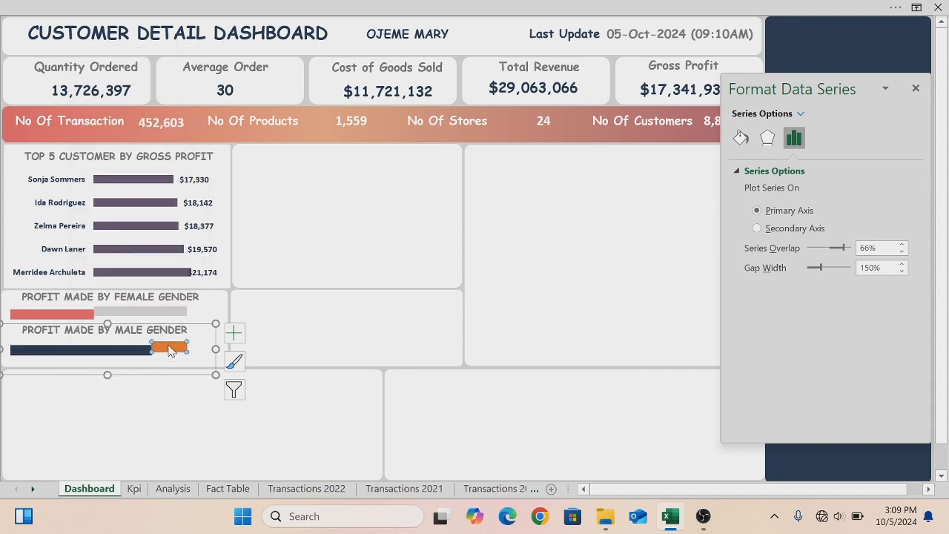
right_click(169, 350)
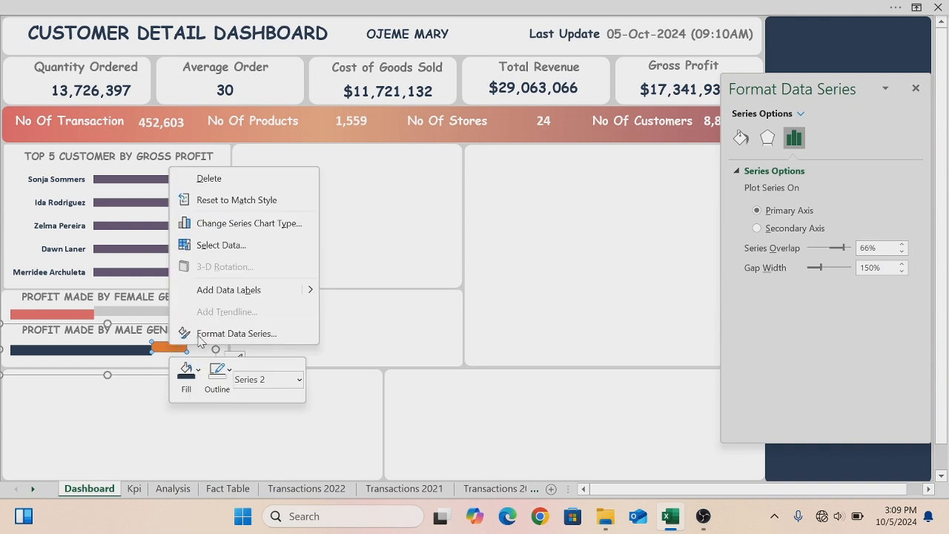
click(195, 375)
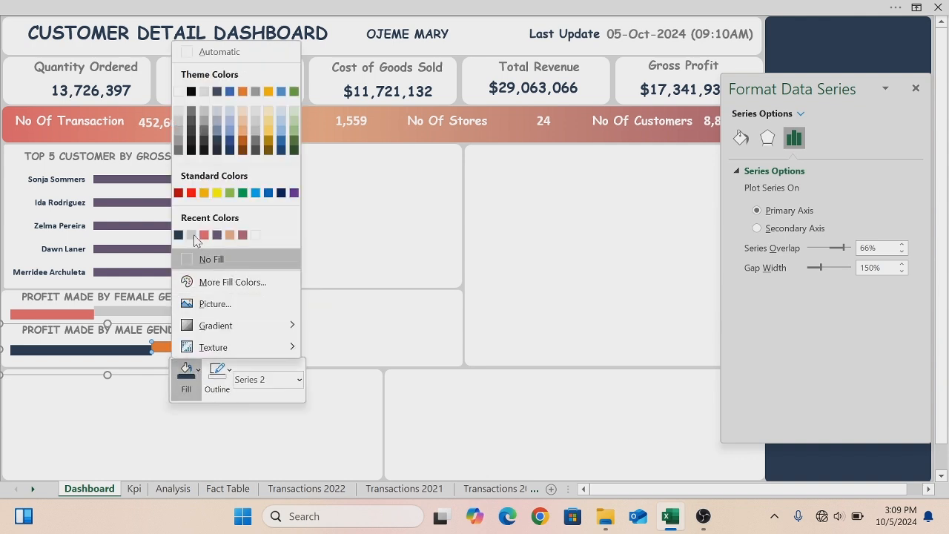
click(191, 234)
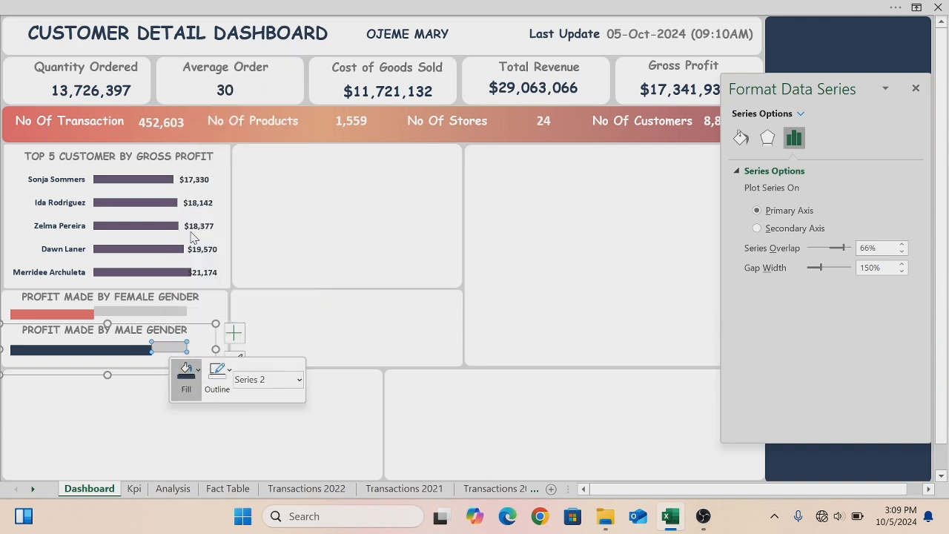
click(286, 257)
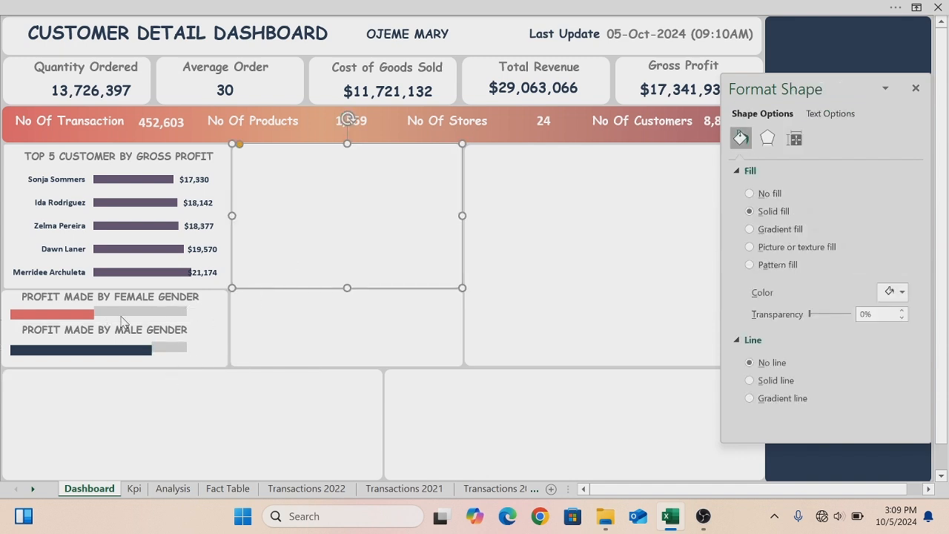
- Copy the Average Order value box and place the copy, resized smaller, at the end of the Female chart bar
click(229, 93)
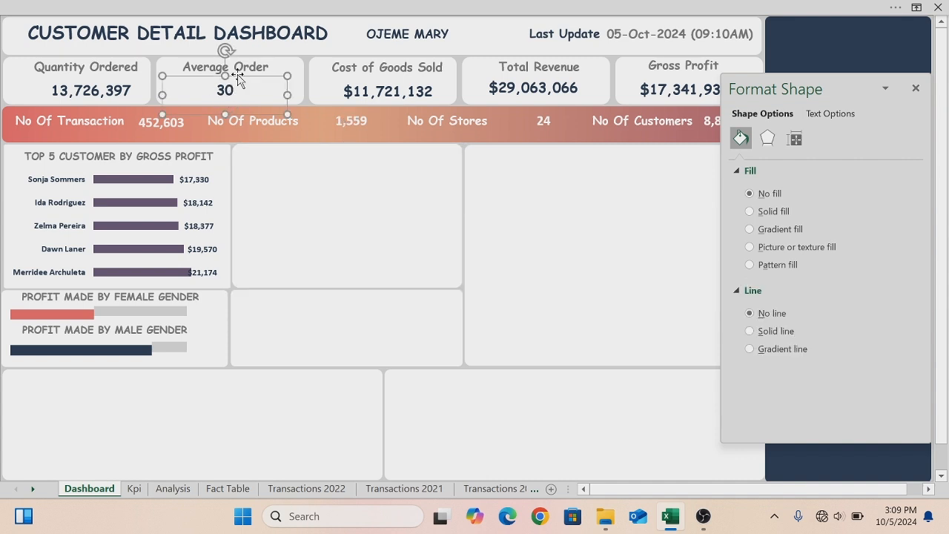
drag(241, 84, 253, 96)
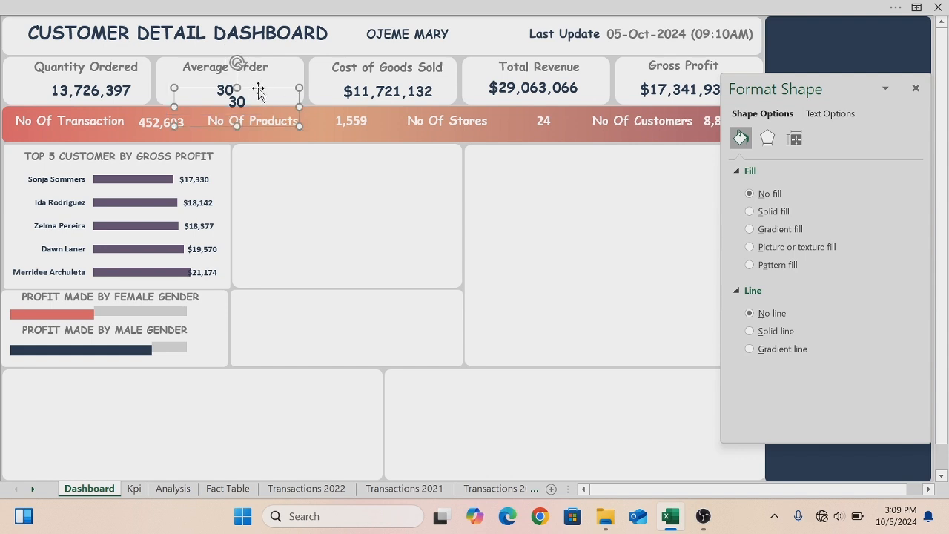
drag(274, 95, 242, 298)
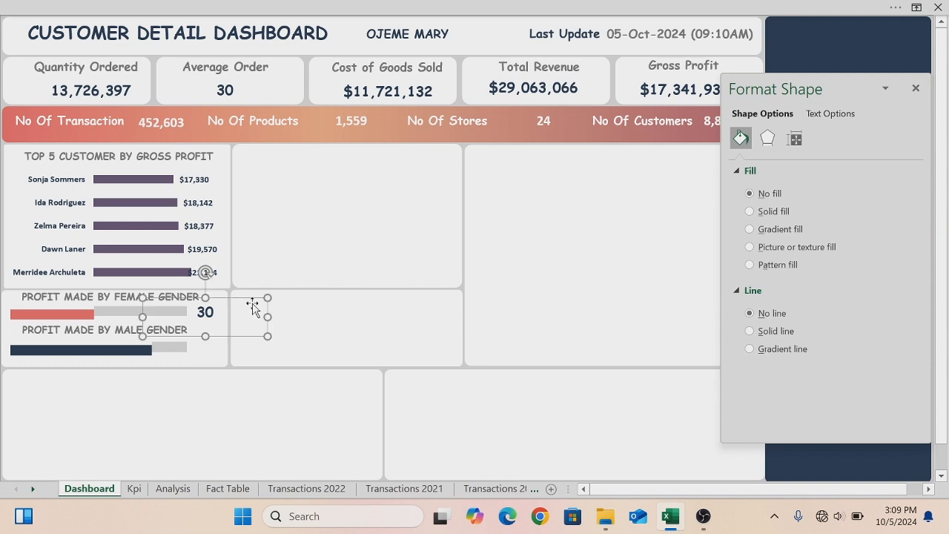
drag(139, 337, 192, 324)
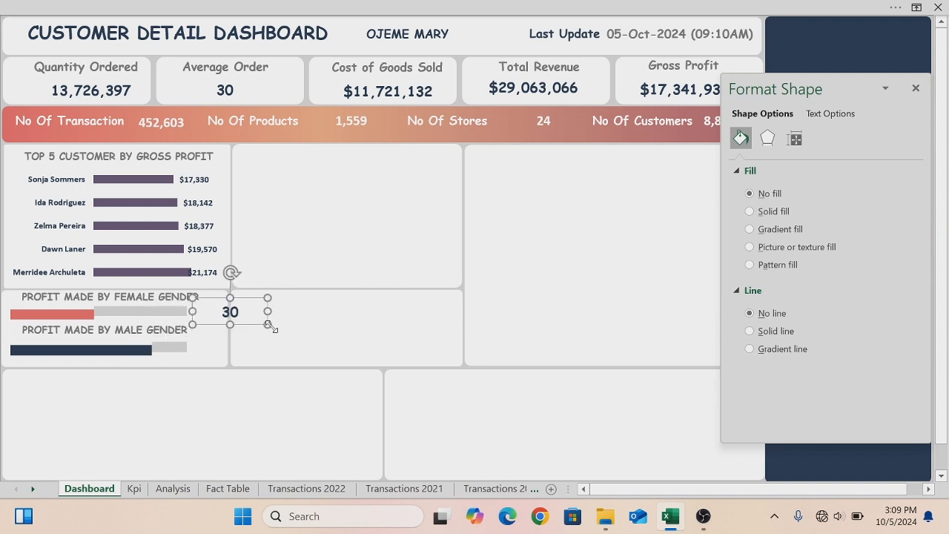
drag(267, 324, 251, 325)
drag(242, 329, 226, 328)
key(Right)
key(Right)
key(Up)
key(Up)
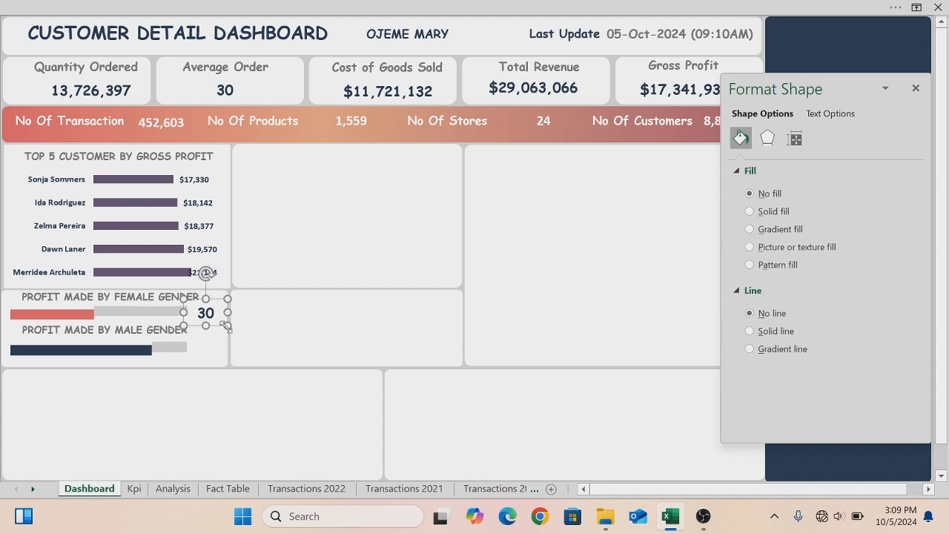
key(Escape)
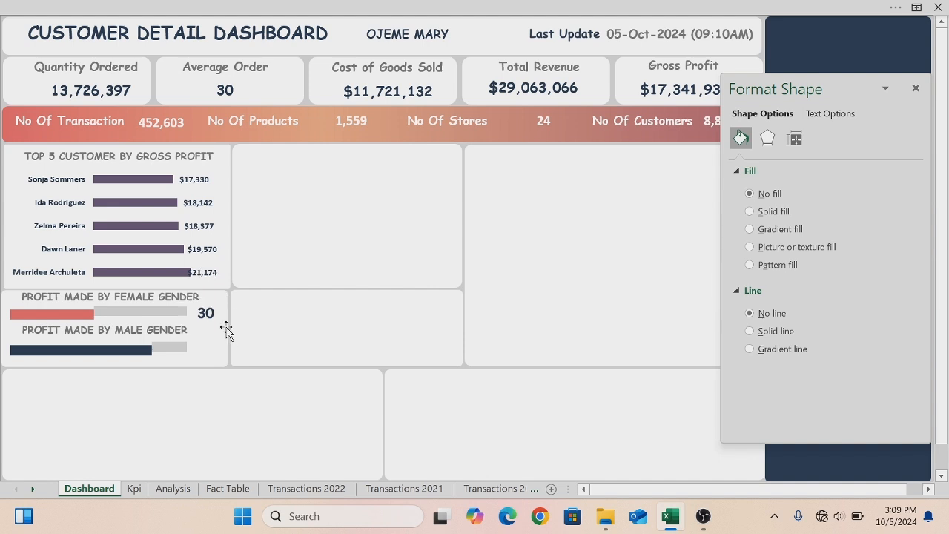
- Duplicate that value box and move the copy to the end of the Male chart bar
click(221, 319)
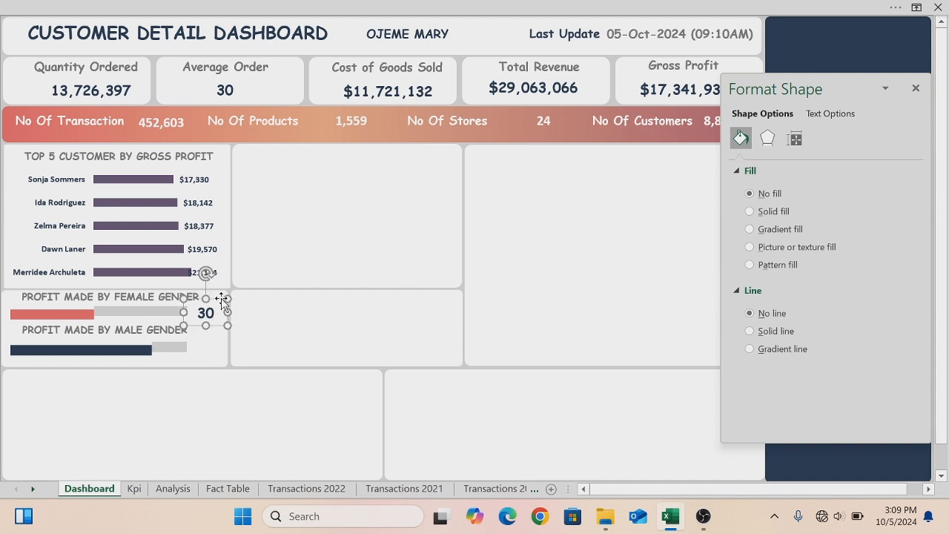
key(ctrl+d)
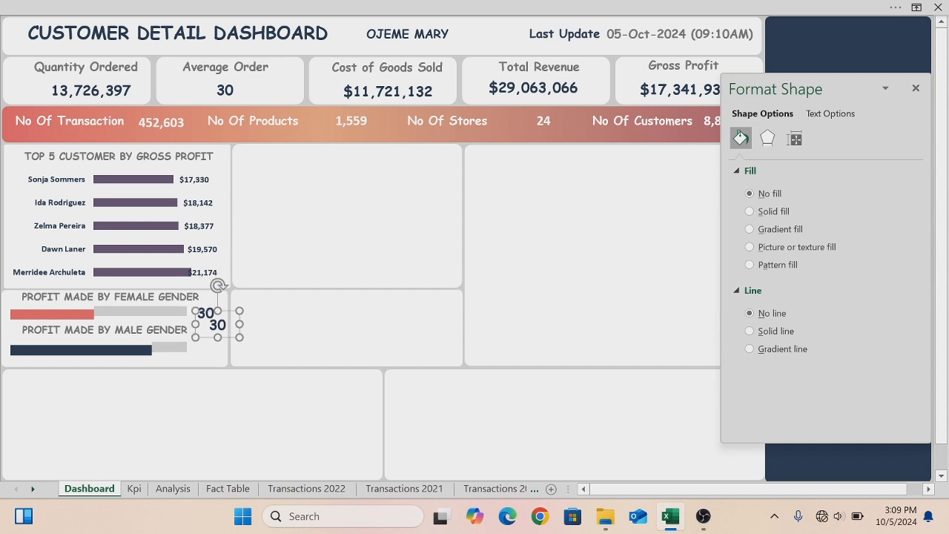
drag(218, 312, 194, 361)
key(Escape)
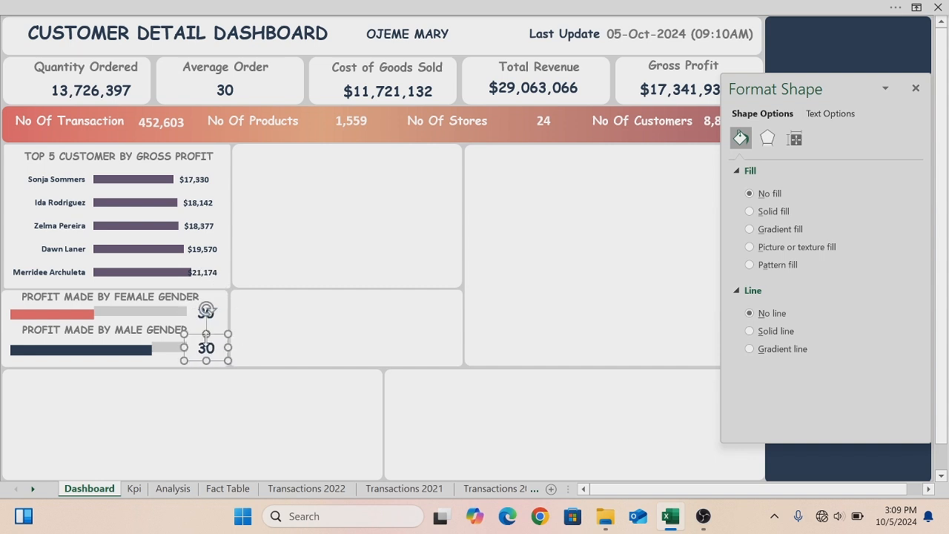
- Turn on the formula bar with the Female value box selected
click(215, 310)
key(BackSpace)
key(BackSpace)
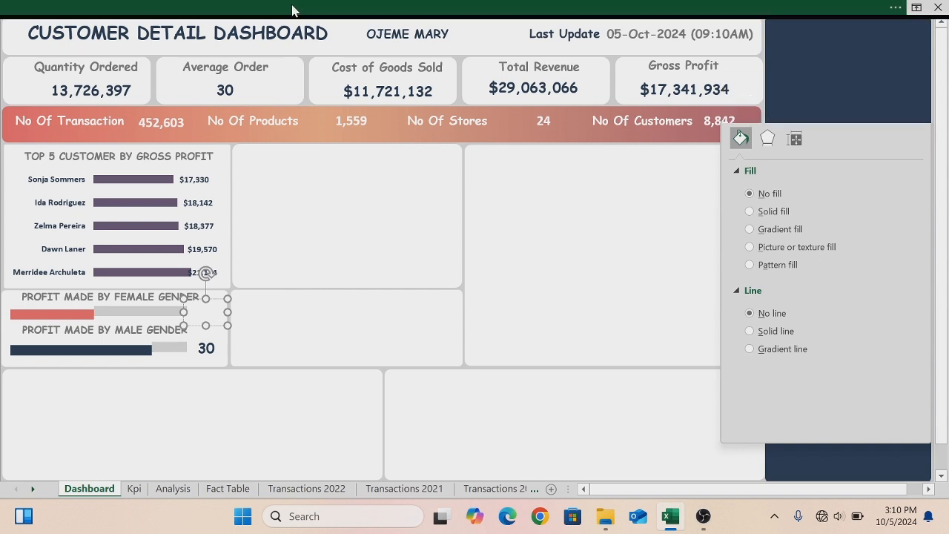
click(293, 10)
click(418, 37)
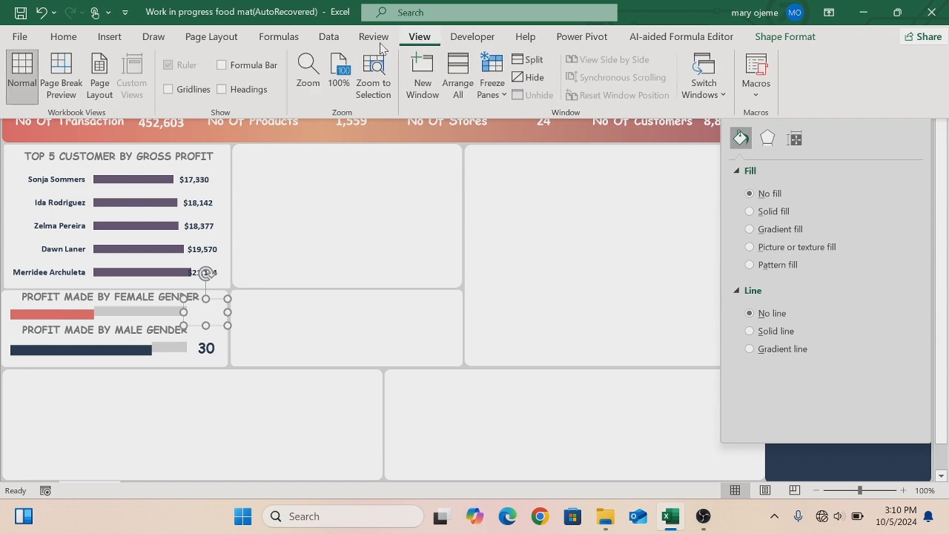
click(221, 66)
click(274, 186)
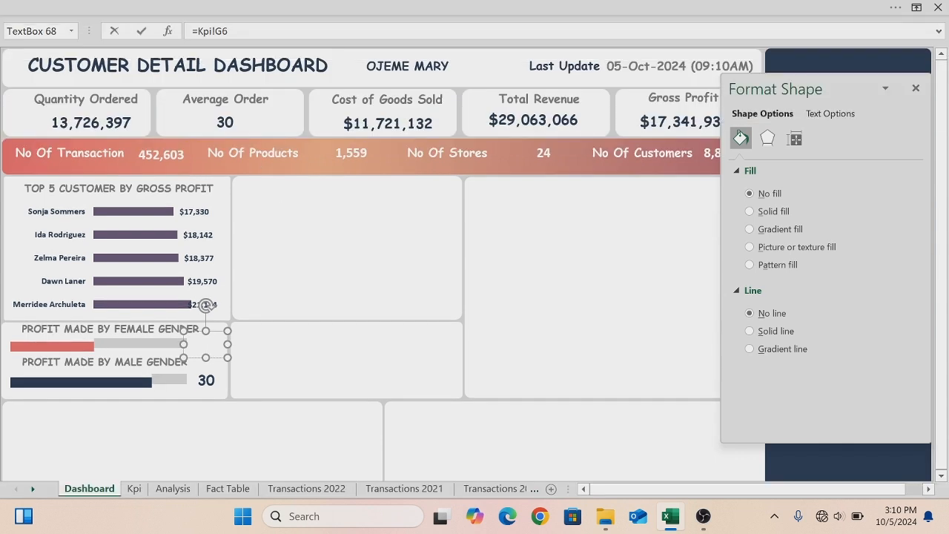
- Link the Female value box to cell E33 on the Analysis sheet (=Analysis!$E$33)
key(BackSpace)
key(BackSpace)
key(BackSpace)
key(BackSpace)
key(BackSpace)
key(BackSpace)
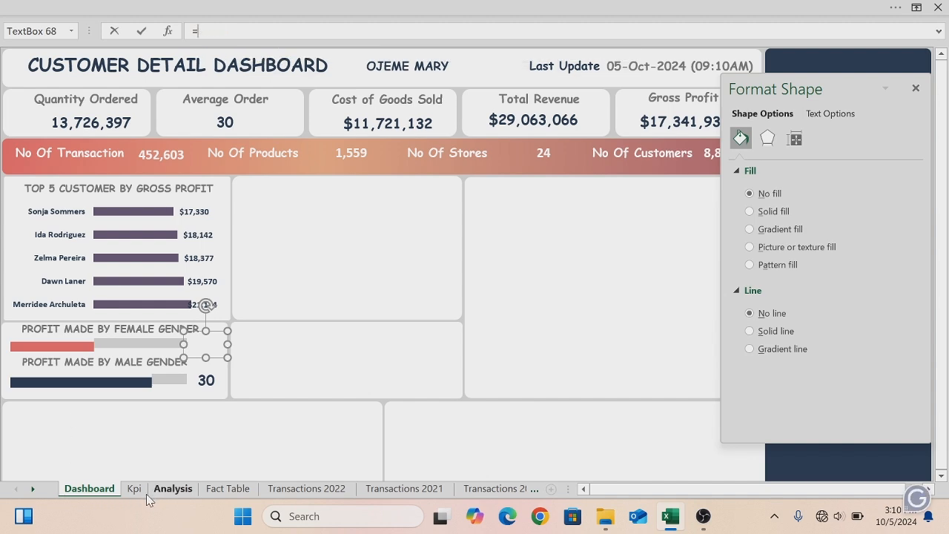
click(171, 490)
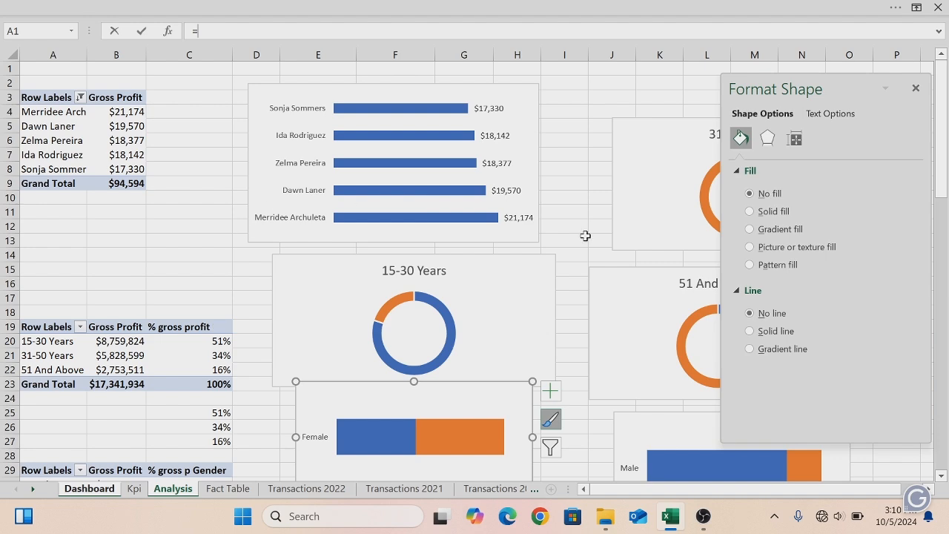
click(915, 87)
drag(943, 100, 939, 169)
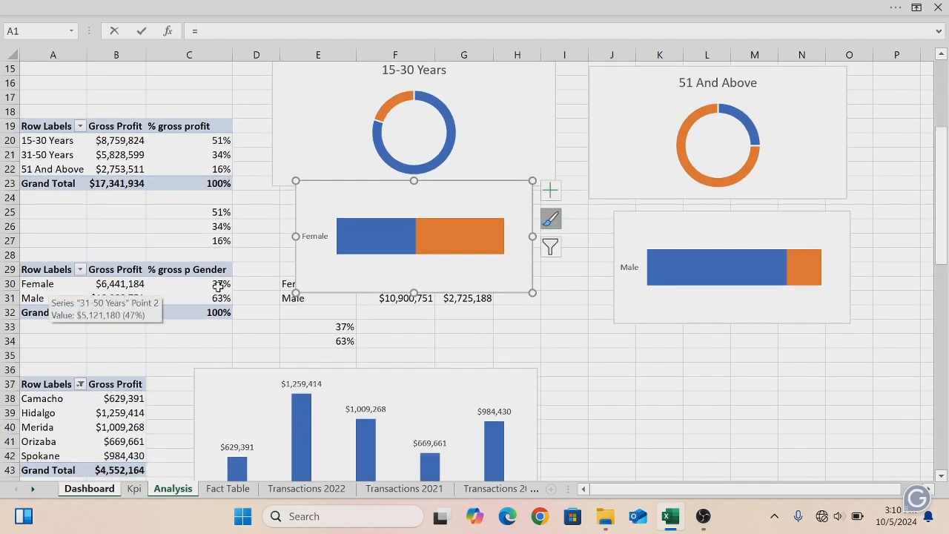
click(345, 326)
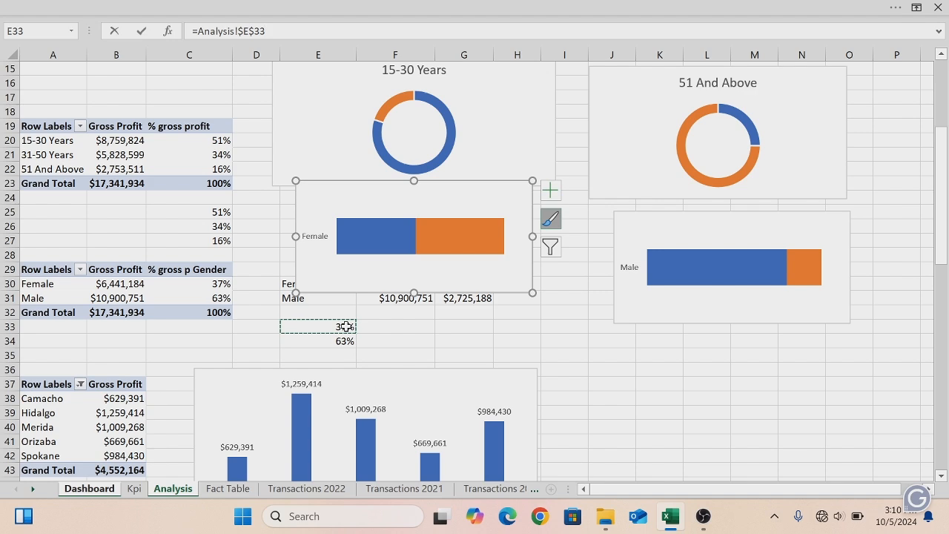
key(Return)
- Link the Male value box to cell E34 on the Analysis sheet (=Analysis!$E$34)
click(208, 381)
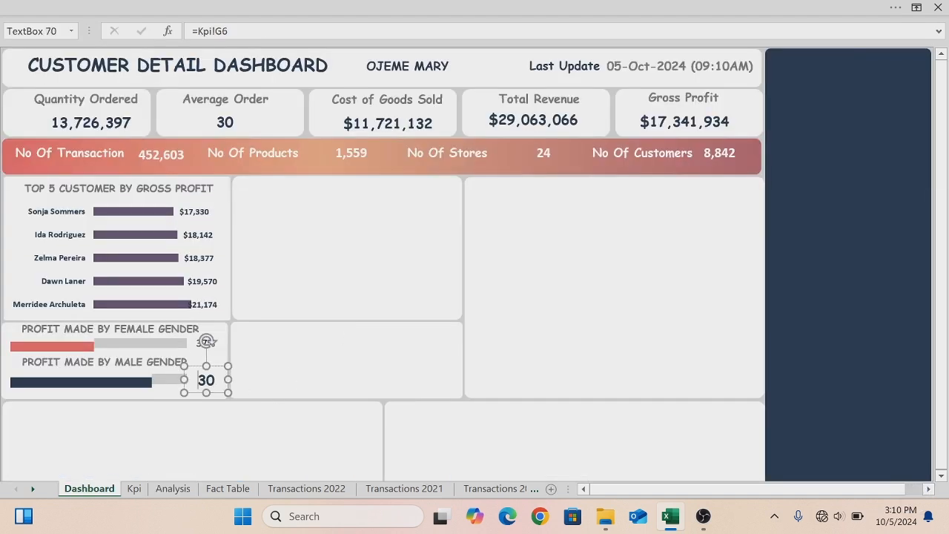
double_click(207, 381)
key(Delete)
key(BackSpace)
key(BackSpace)
key(BackSpace)
key(BackSpace)
key(BackSpace)
key(BackSpace)
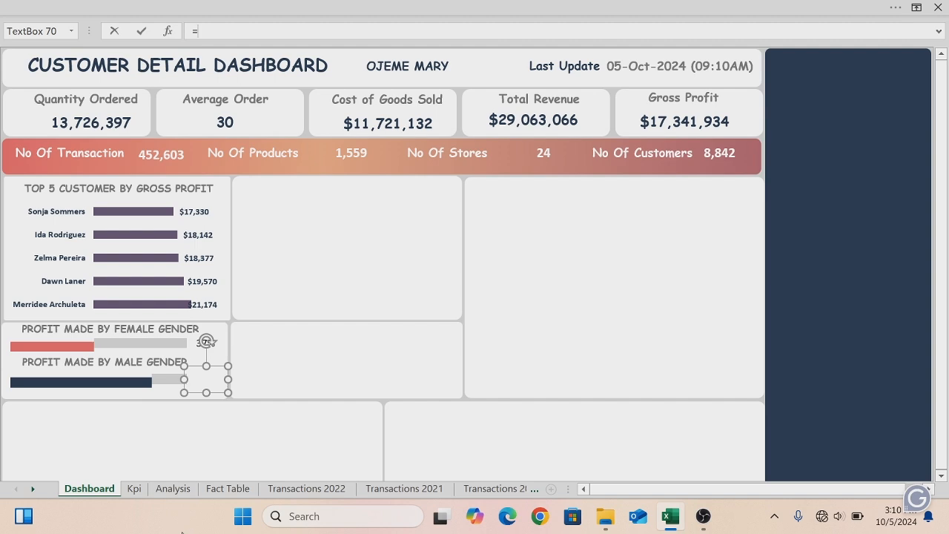
click(158, 492)
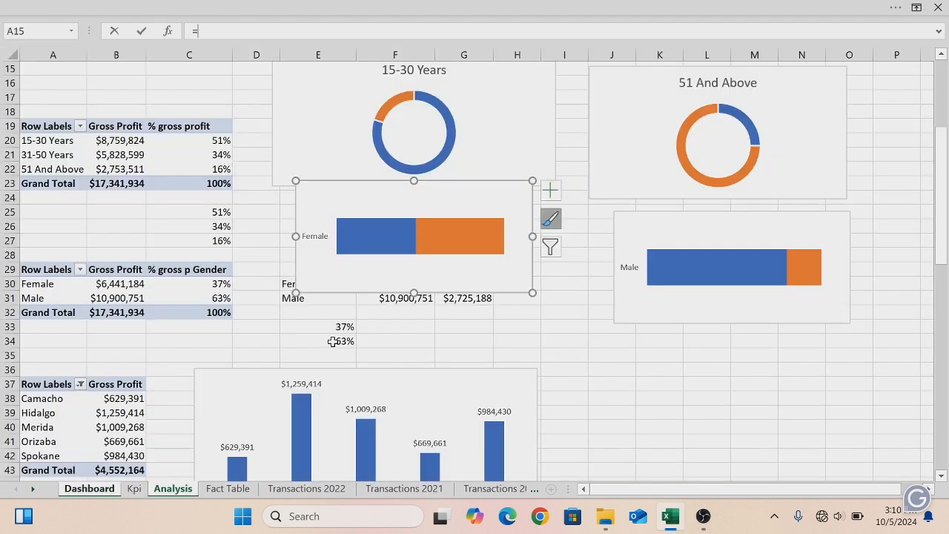
click(332, 341)
key(Return)
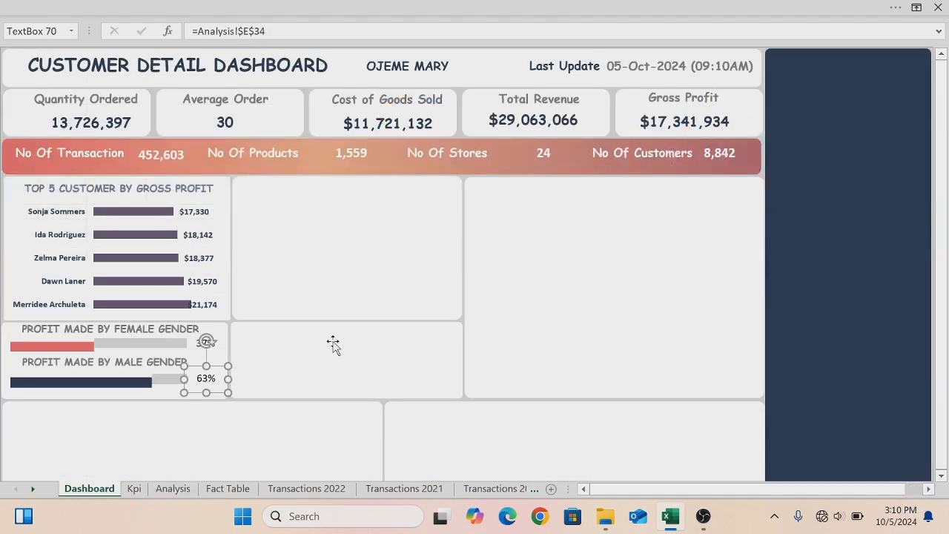
- Format the Female value box's percentage as bold Comic Sans MS in the coral red recent colour
click(201, 345)
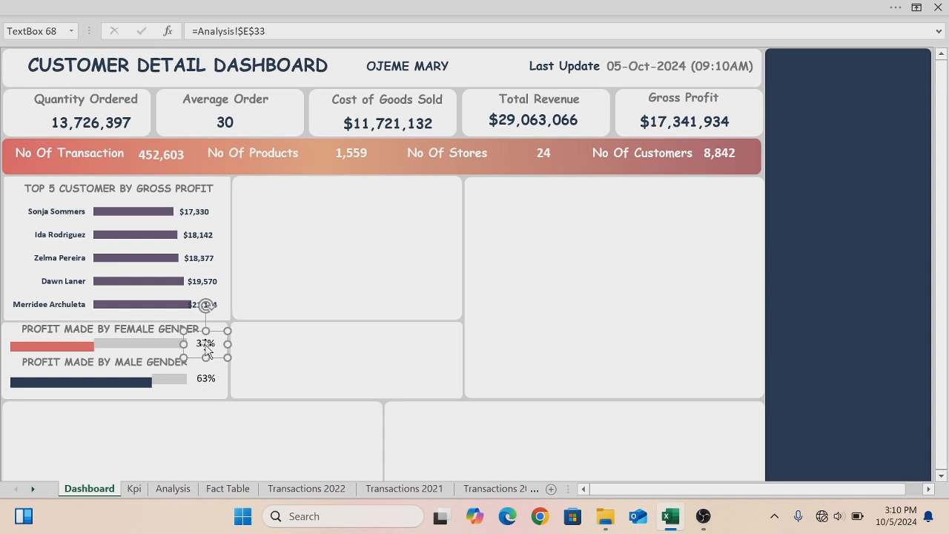
double_click(208, 347)
click(86, 6)
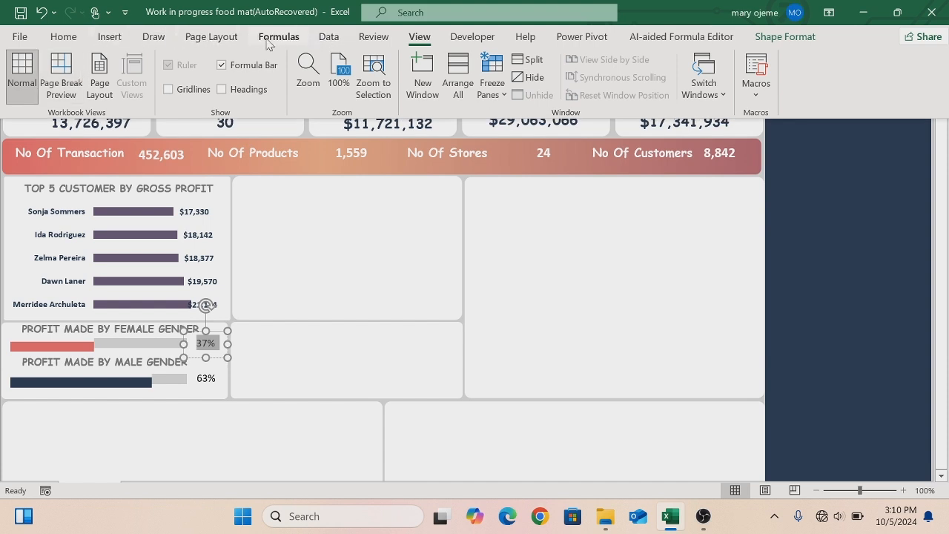
click(62, 37)
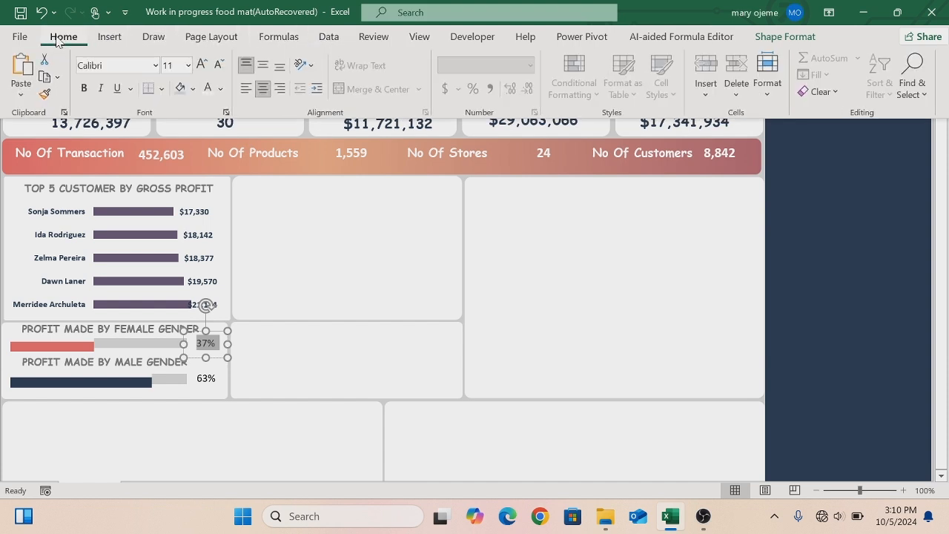
click(84, 89)
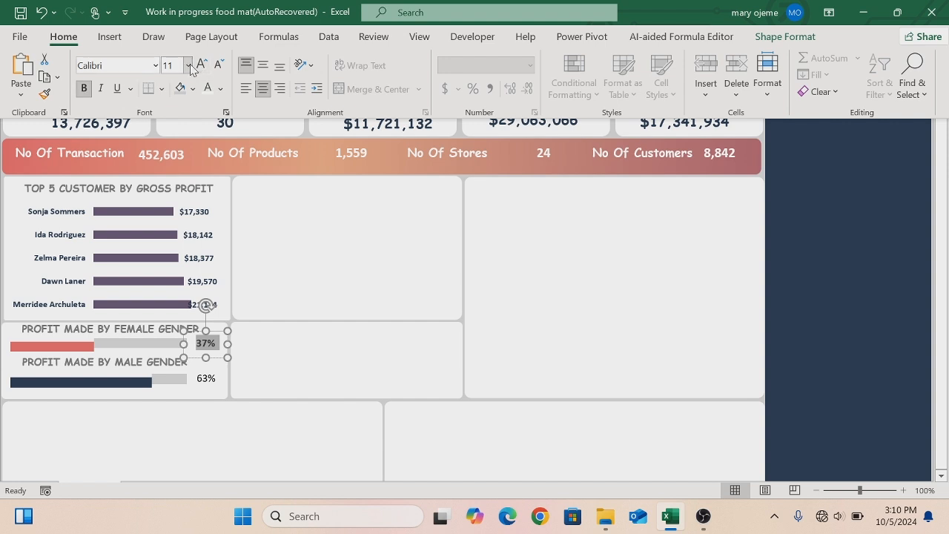
click(154, 65)
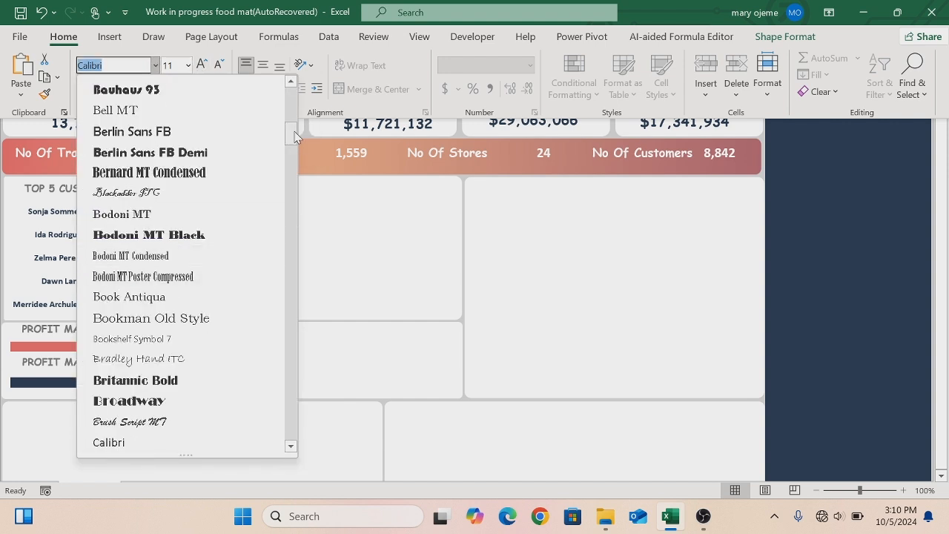
drag(295, 131, 291, 192)
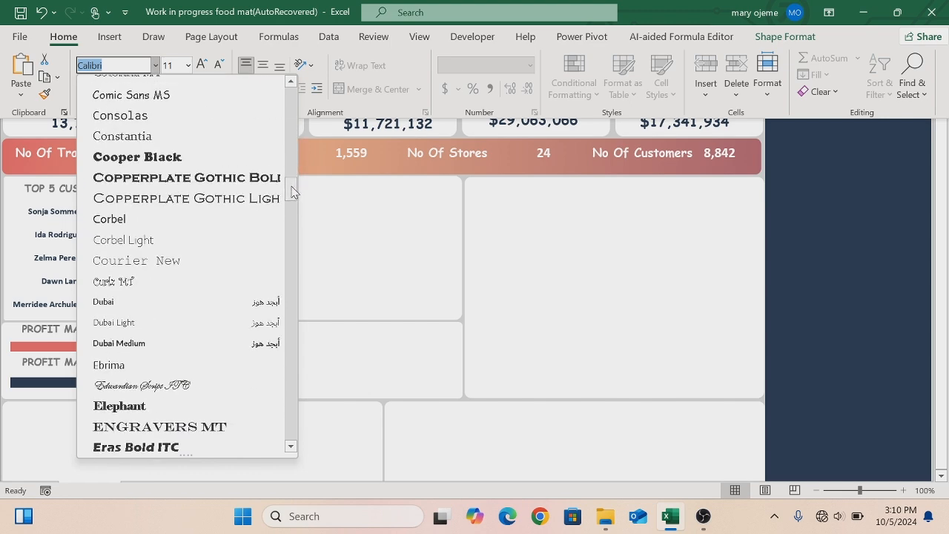
click(119, 95)
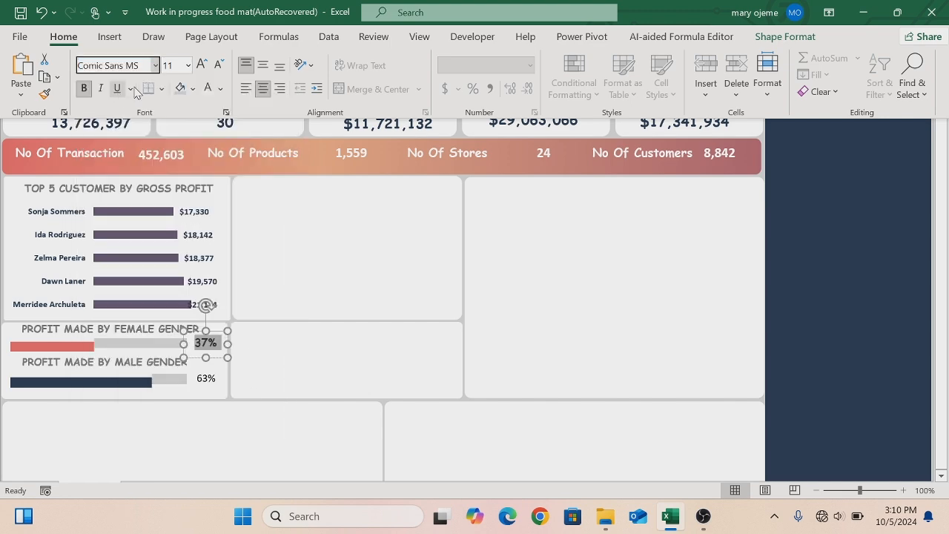
click(220, 90)
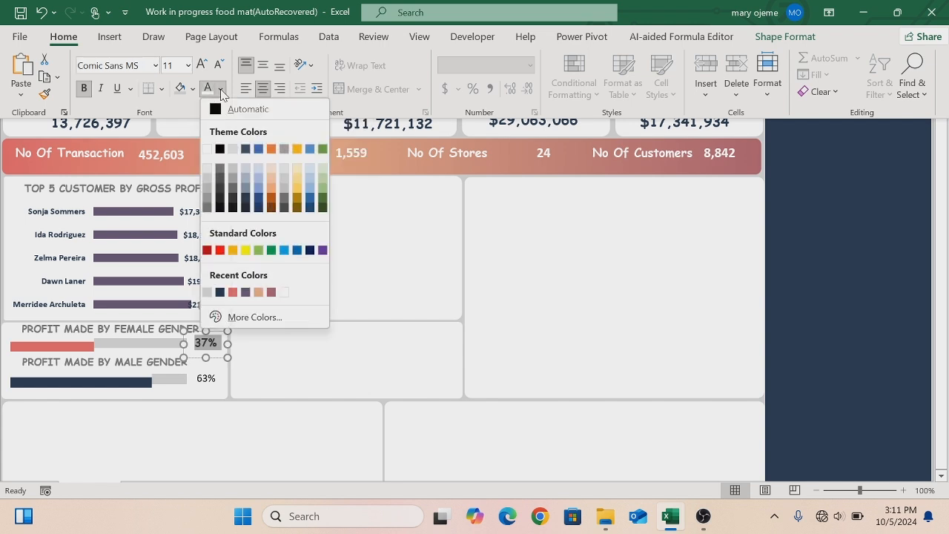
click(232, 292)
key(ctrl+shift+F1)
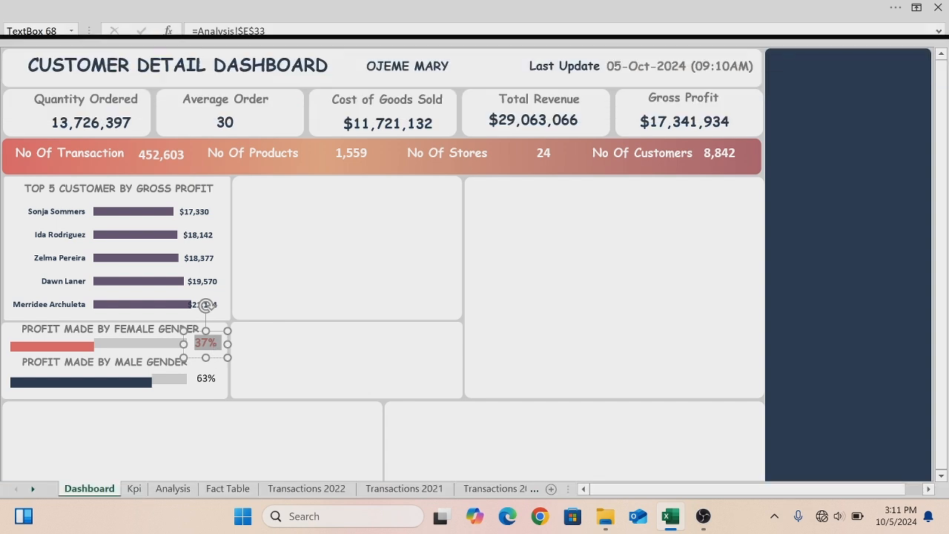
click(290, 373)
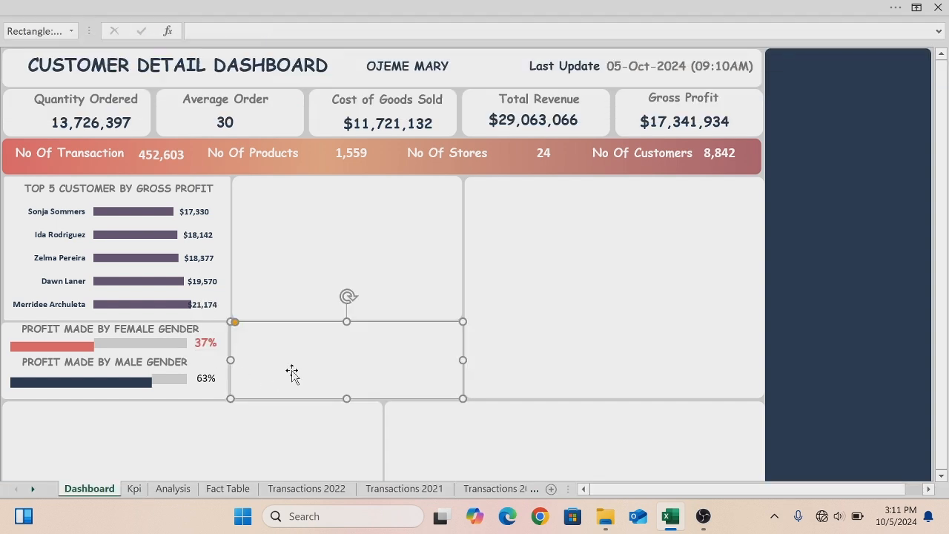
- Format the Male value box's percentage as bold Comic Sans MS in the dark navy recent colour
click(207, 383)
click(206, 384)
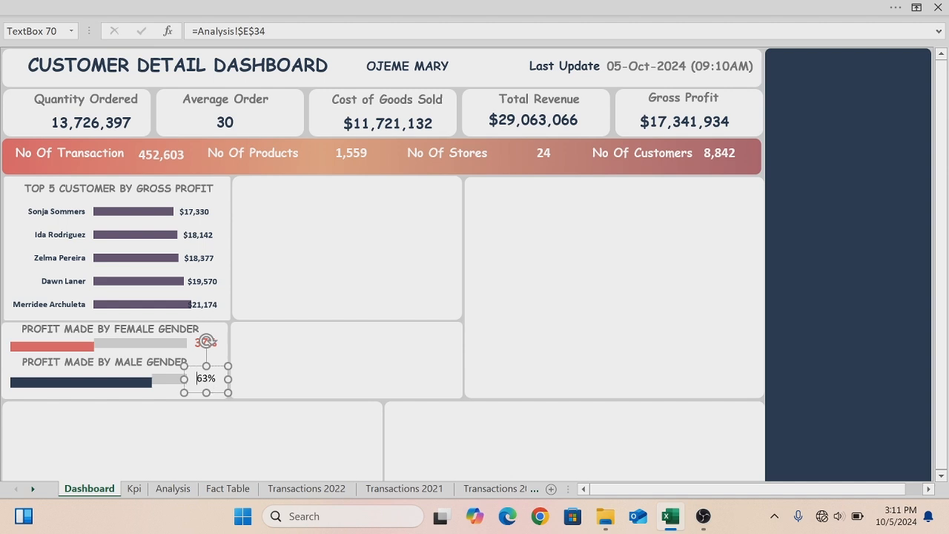
double_click(208, 384)
key(Delete)
key(ctrl+z)
click(49, 8)
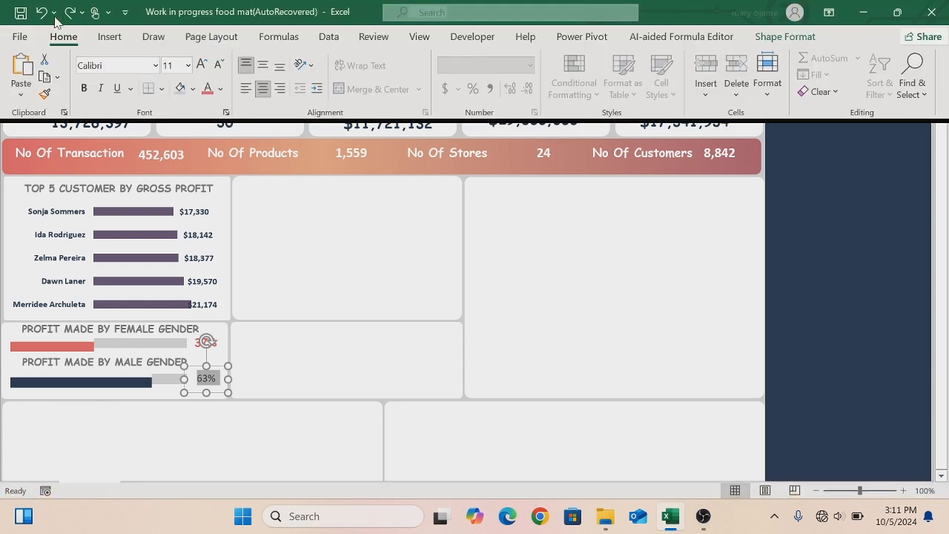
click(86, 90)
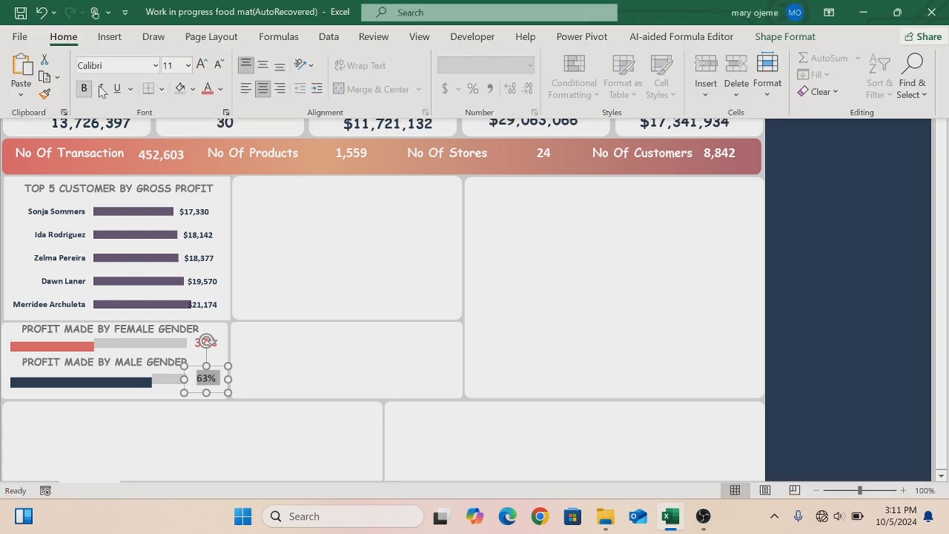
click(157, 65)
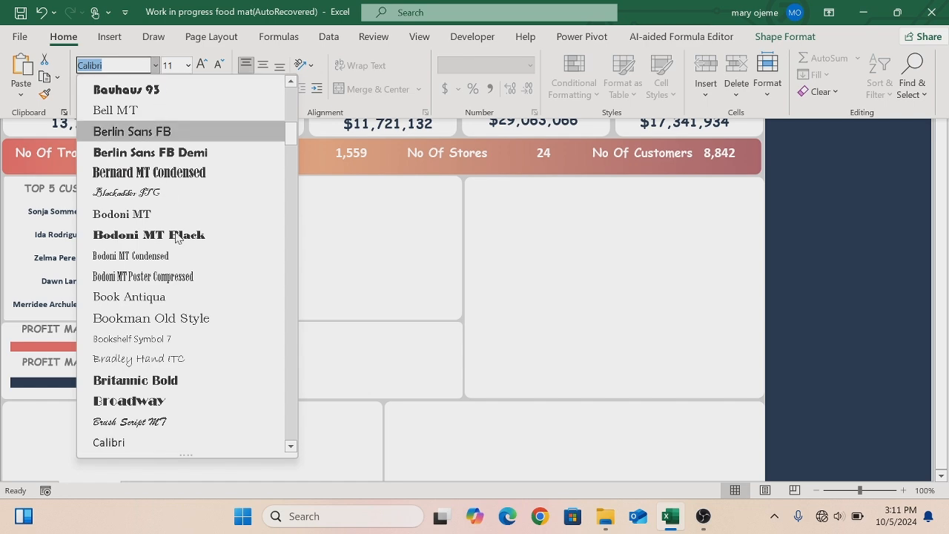
drag(292, 137, 297, 100)
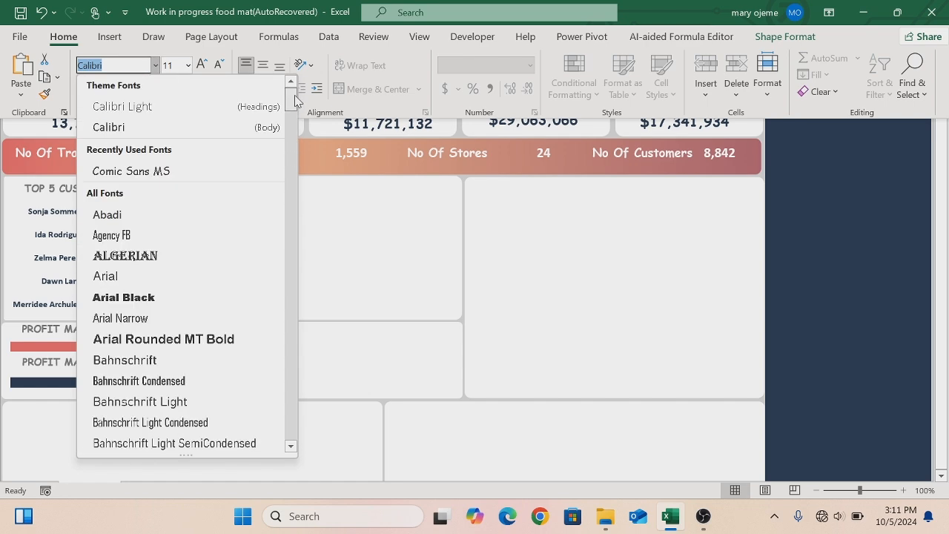
click(142, 177)
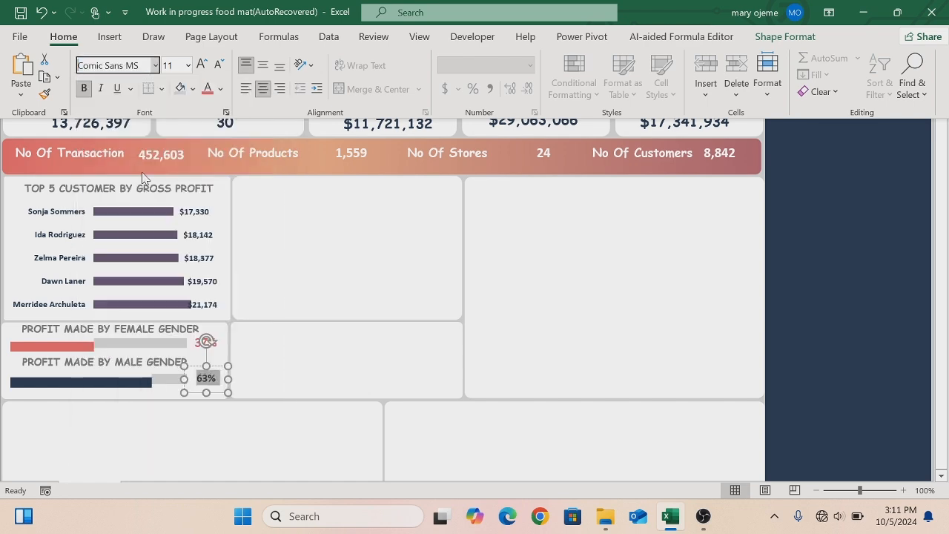
click(221, 89)
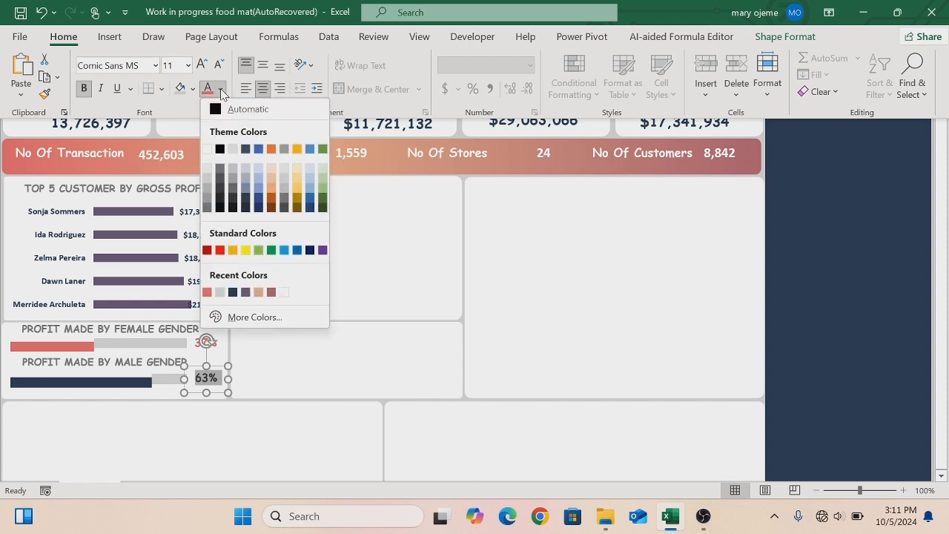
click(233, 293)
key(ctrl+shift+F1)
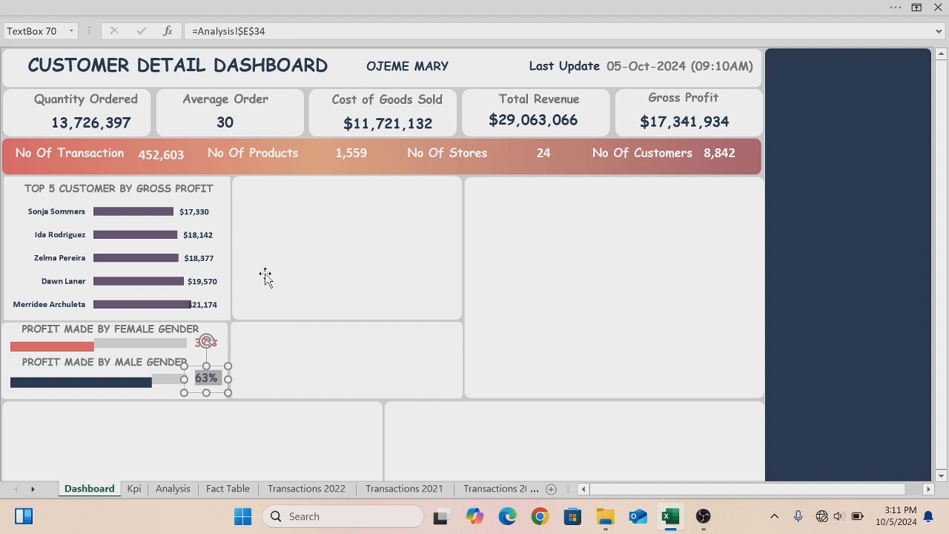
click(265, 278)
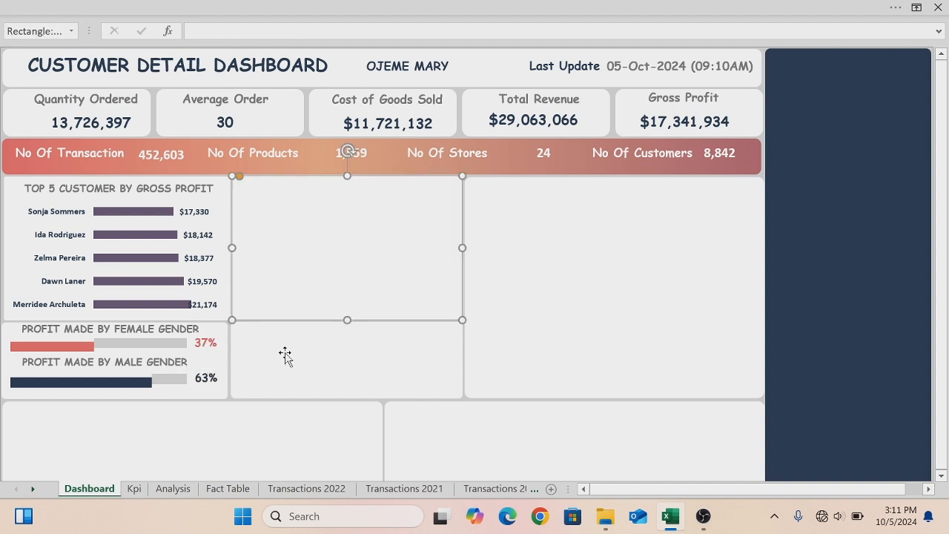
- Copy the Married and Single marital status charts from the Analysis sheet and paste them onto the dashboard
click(94, 329)
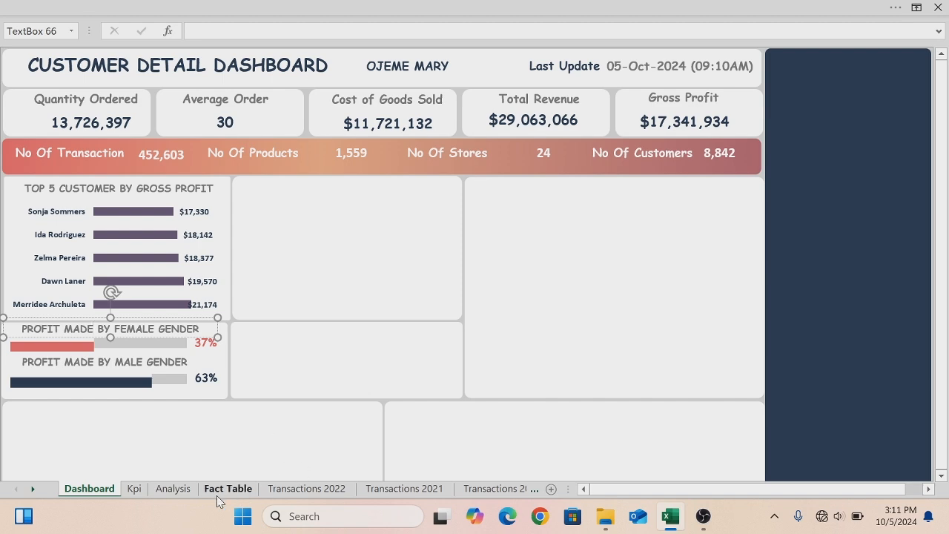
click(173, 490)
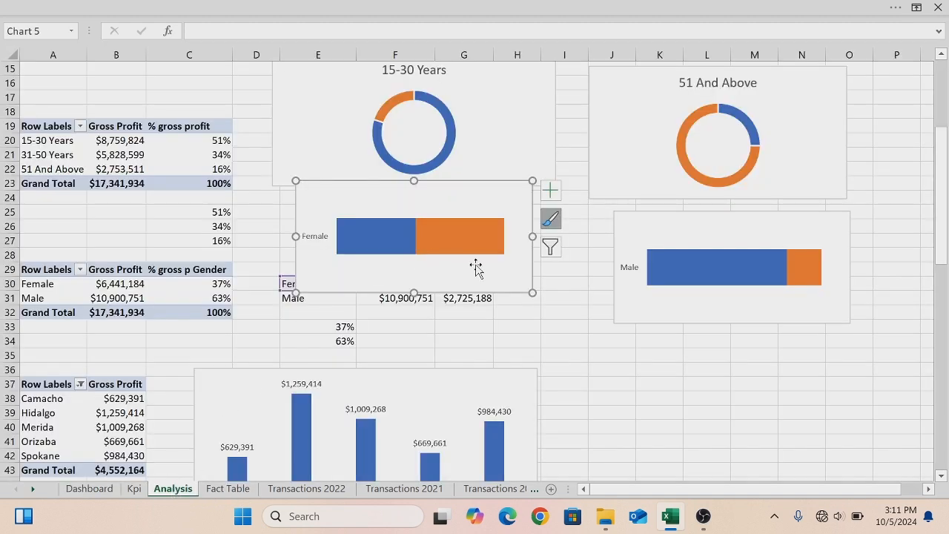
drag(945, 235, 944, 400)
click(714, 284)
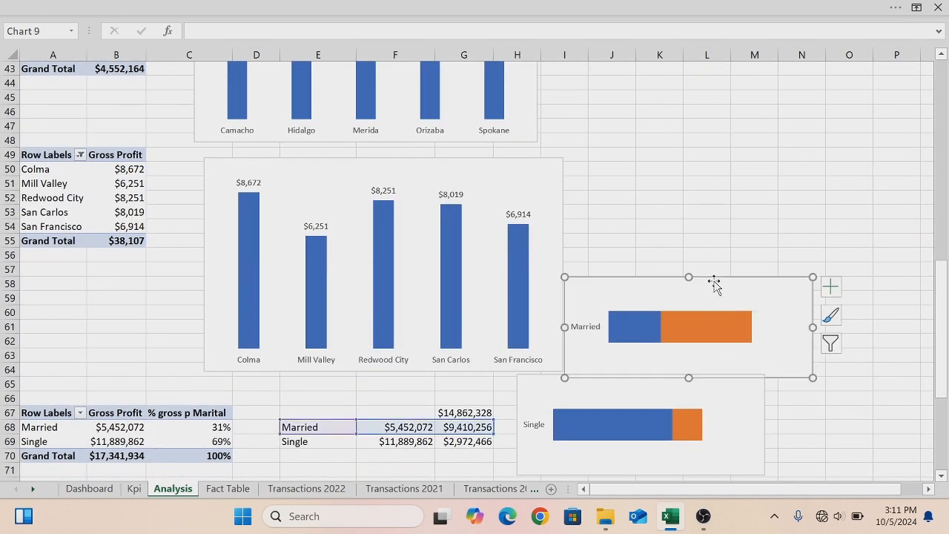
ctrl+click(532, 383)
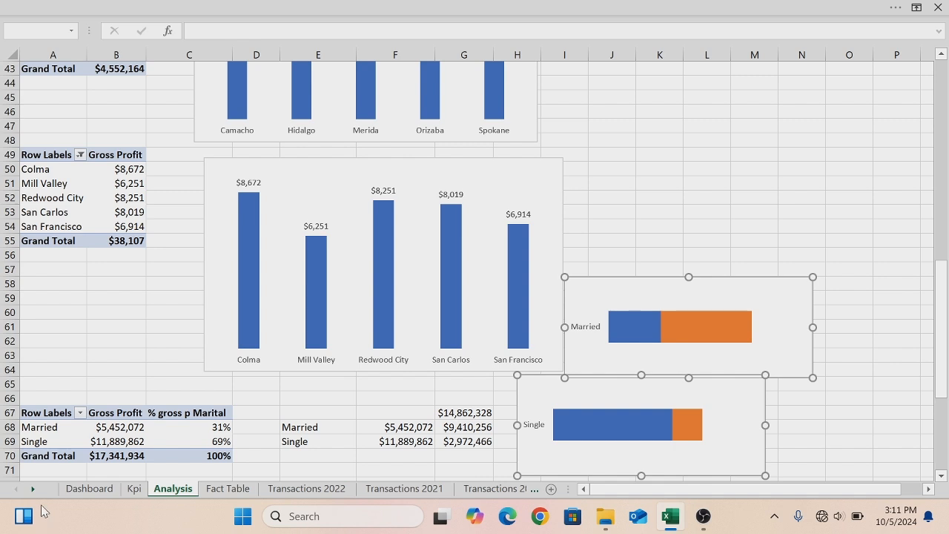
click(79, 489)
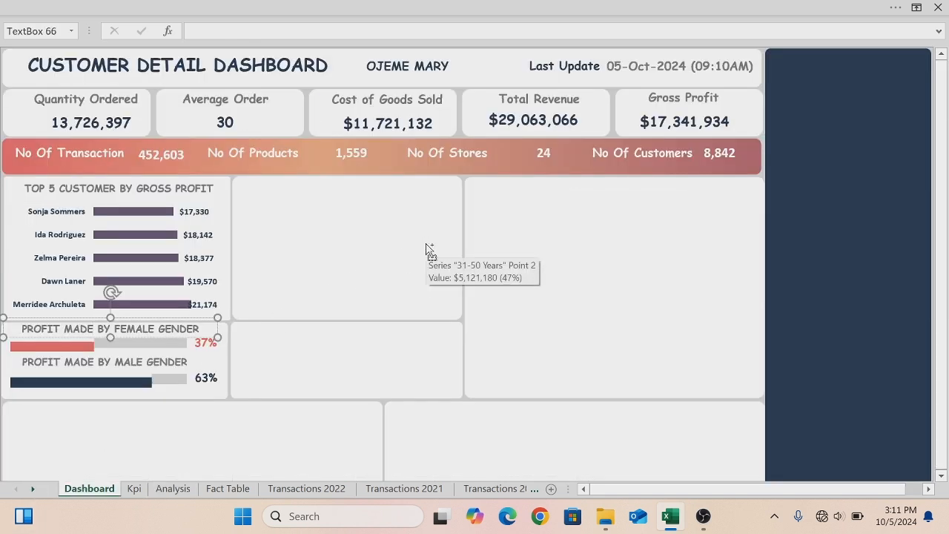
key(ctrl+v)
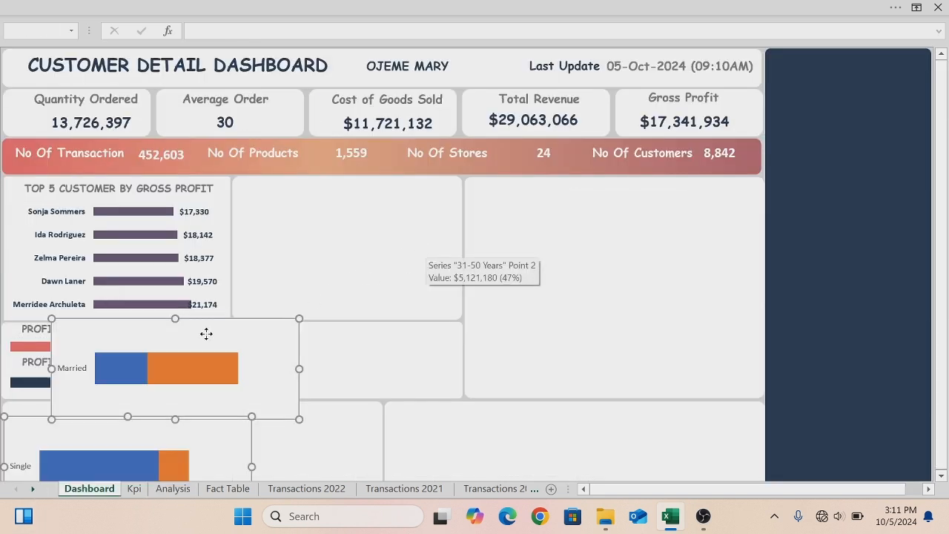
- Remove the fill and outline from the pasted Married chart's chart area
right_click(202, 318)
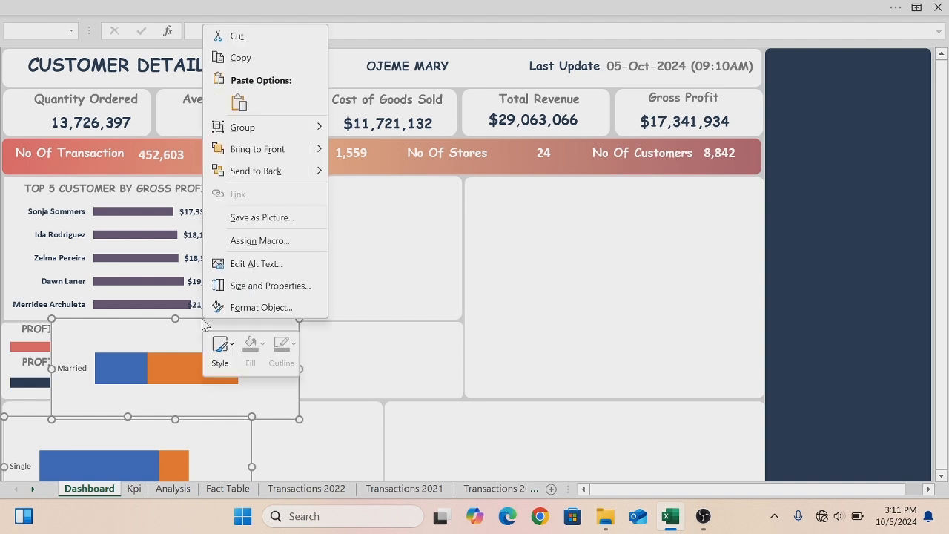
click(378, 334)
click(377, 334)
click(201, 318)
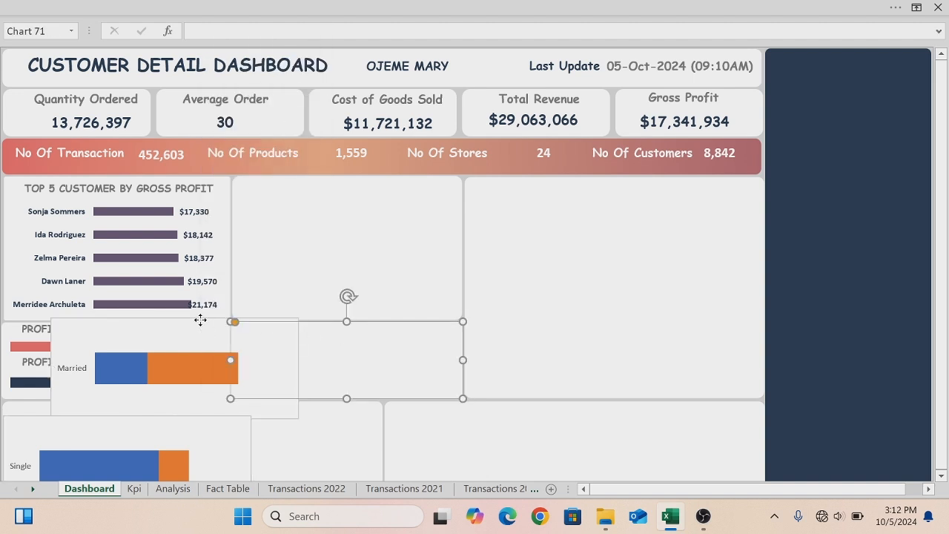
right_click(201, 320)
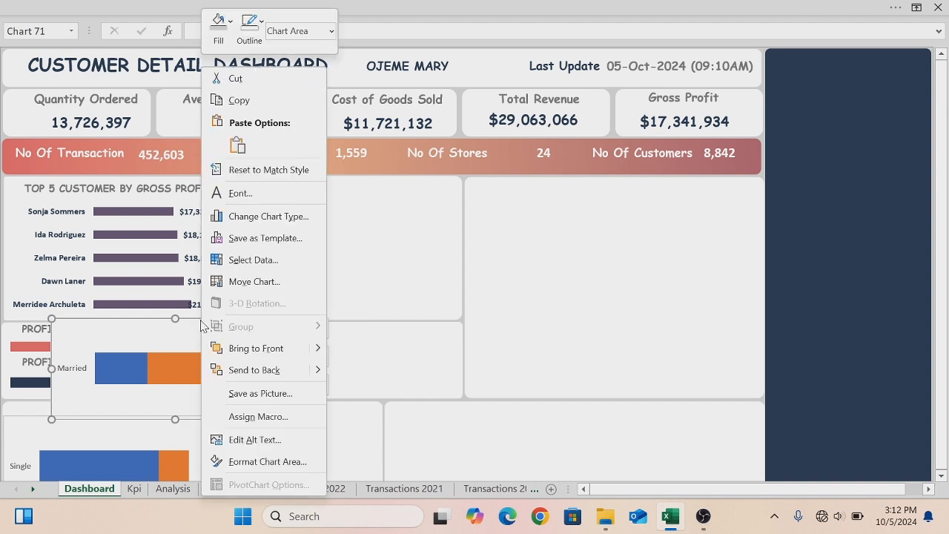
click(228, 24)
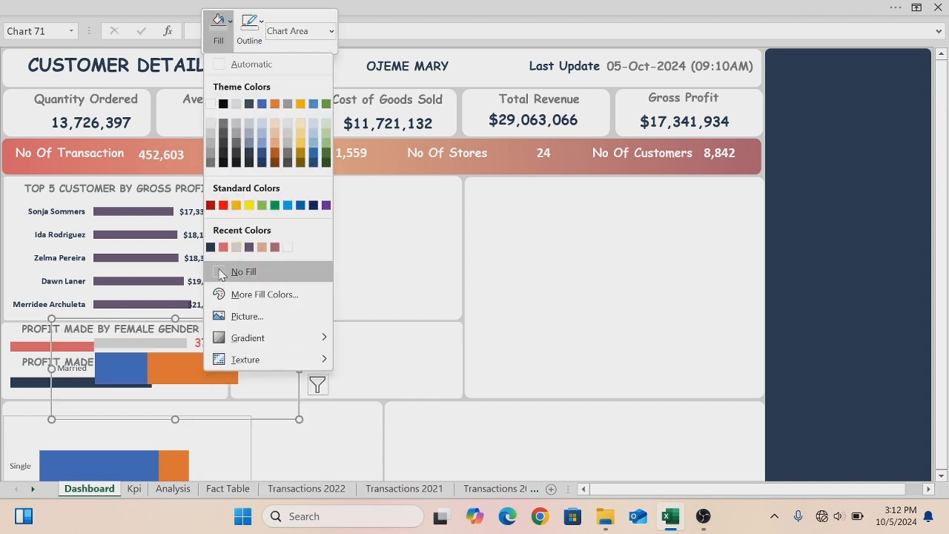
click(236, 271)
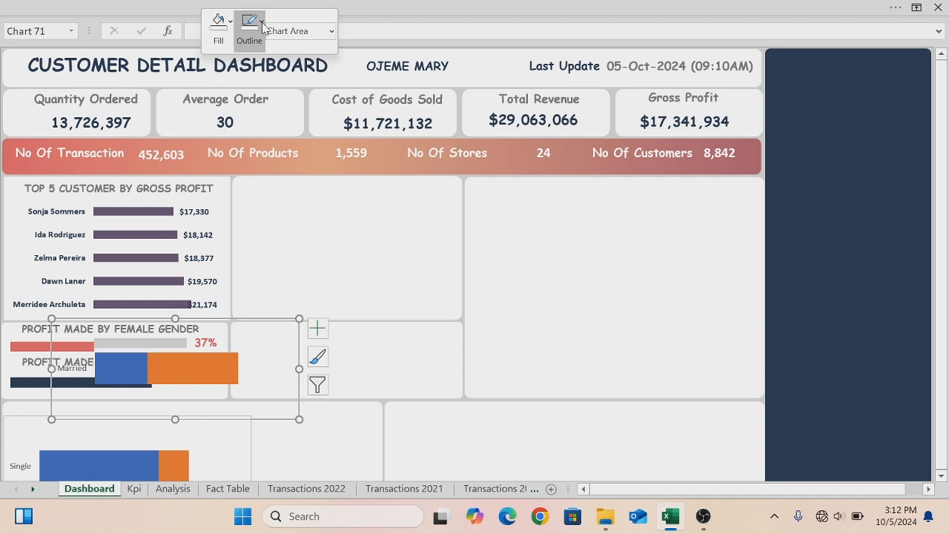
click(262, 27)
click(249, 270)
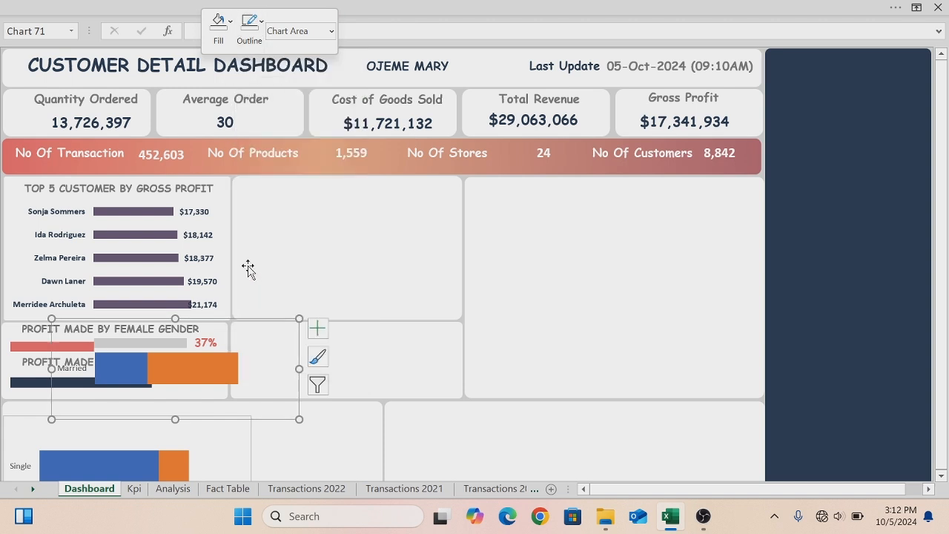
- Remove the fill and outline from the pasted Single chart's chart area
click(250, 440)
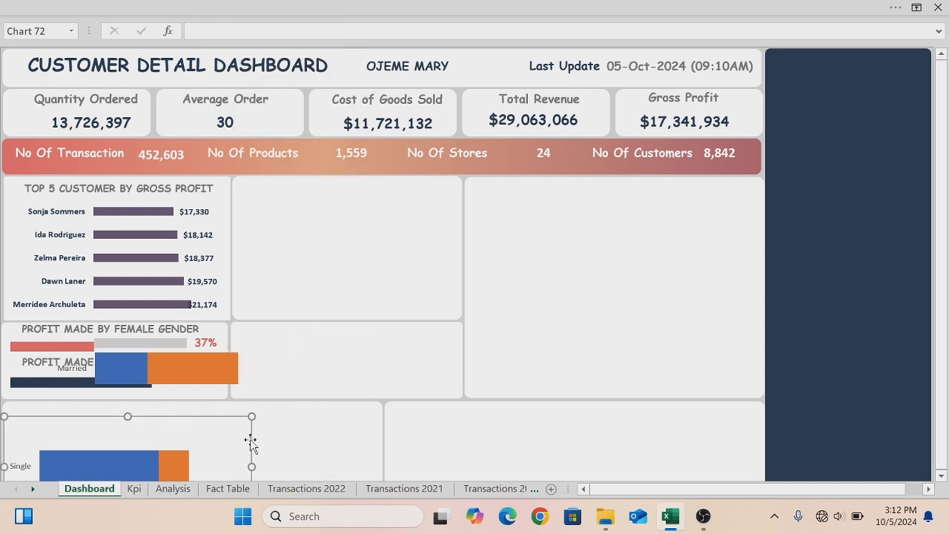
right_click(250, 443)
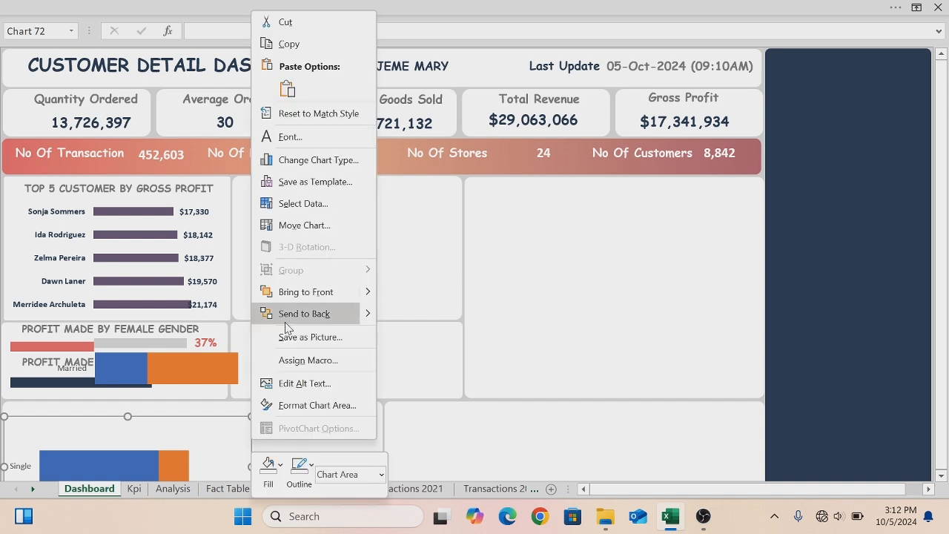
click(281, 465)
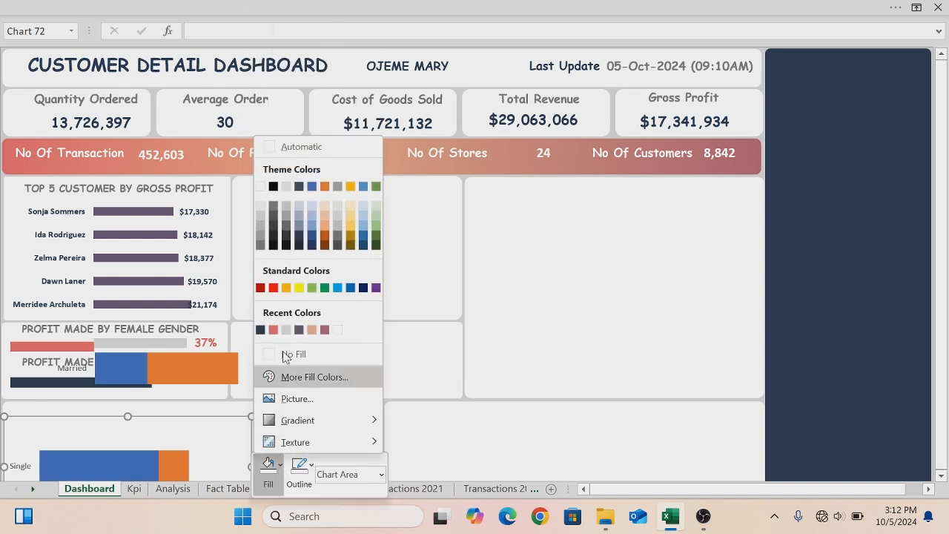
click(269, 357)
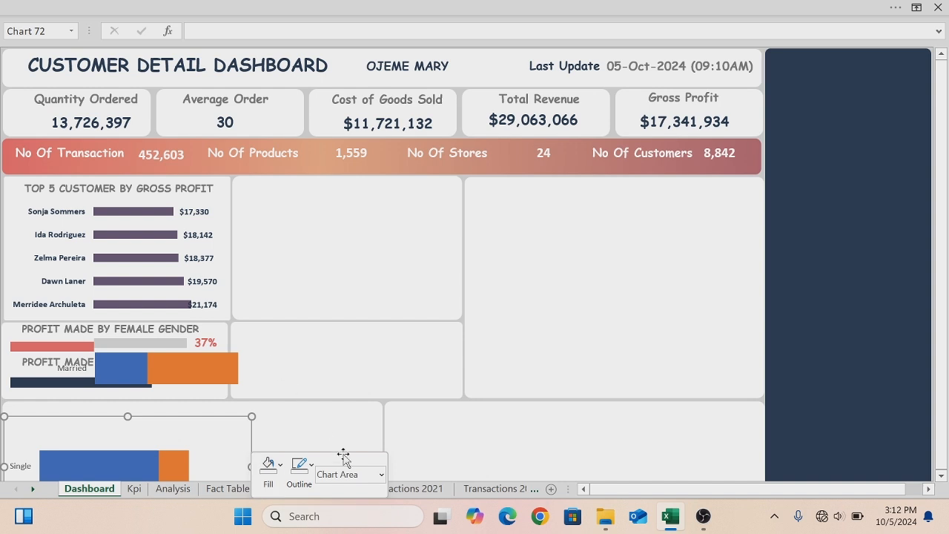
click(310, 467)
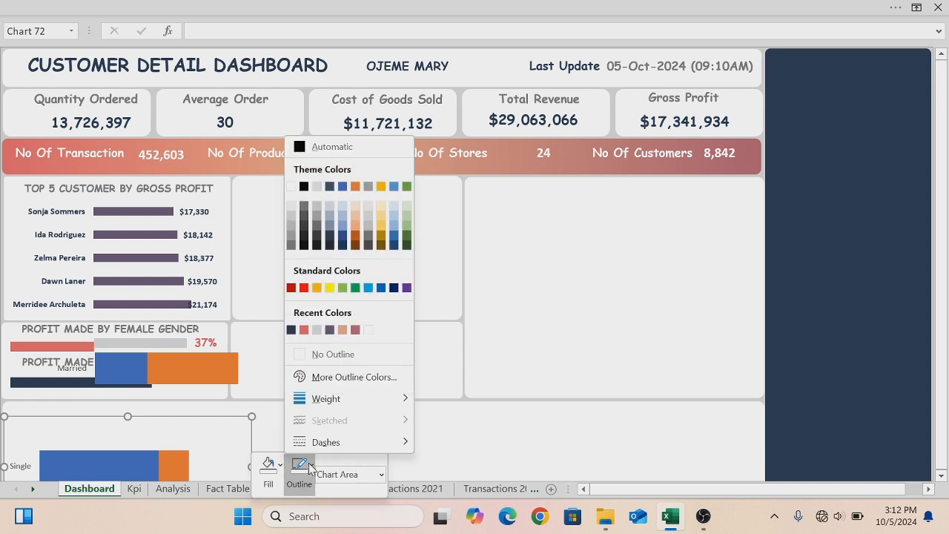
click(314, 353)
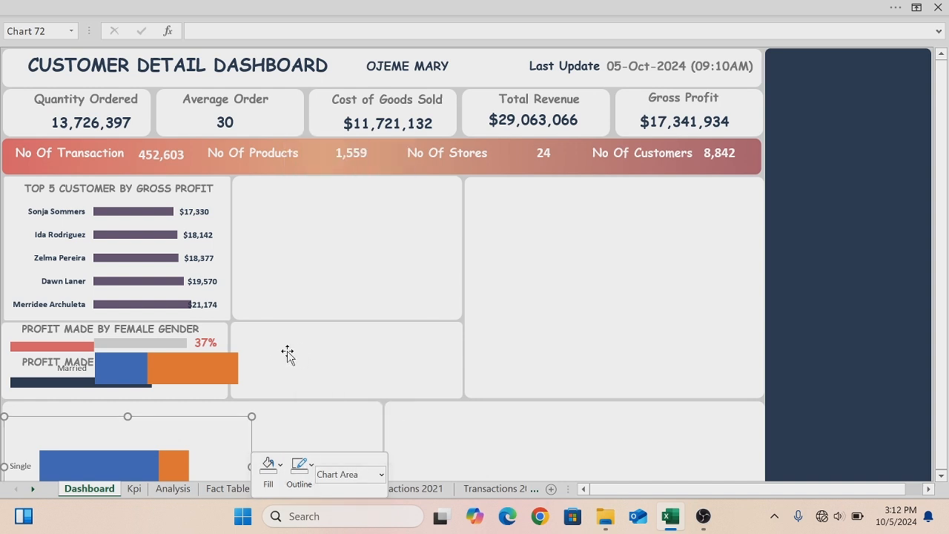
- Set the Married chart's height to 0.73" and move it into the panel beside the gender boxes
click(244, 335)
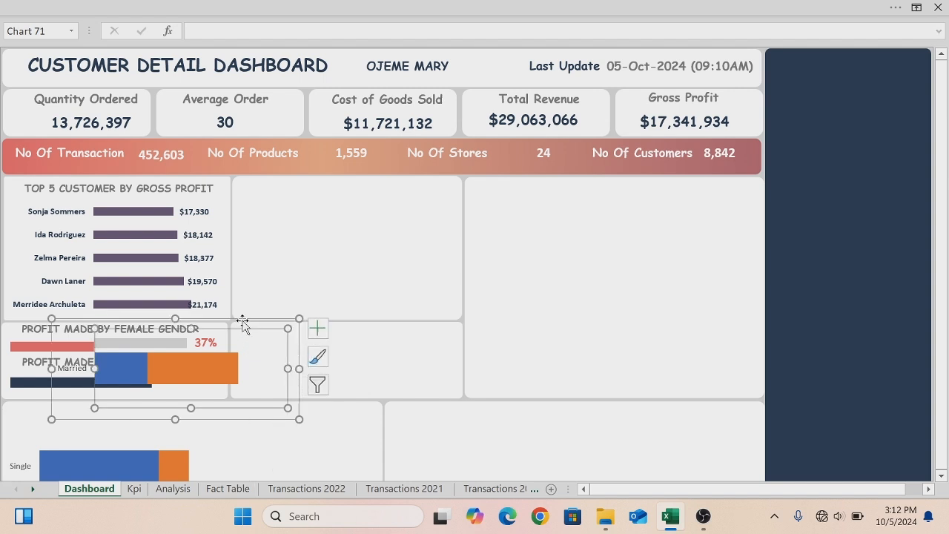
right_click(243, 319)
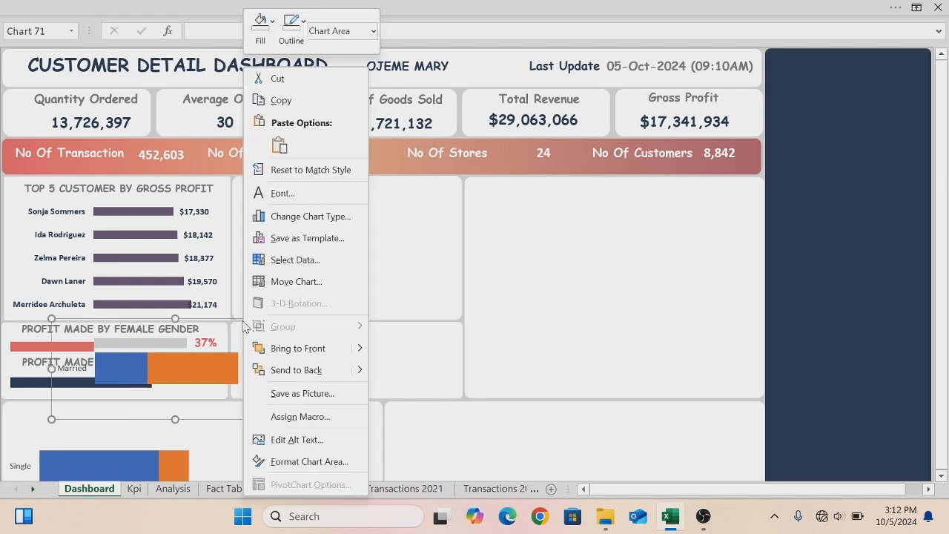
click(278, 467)
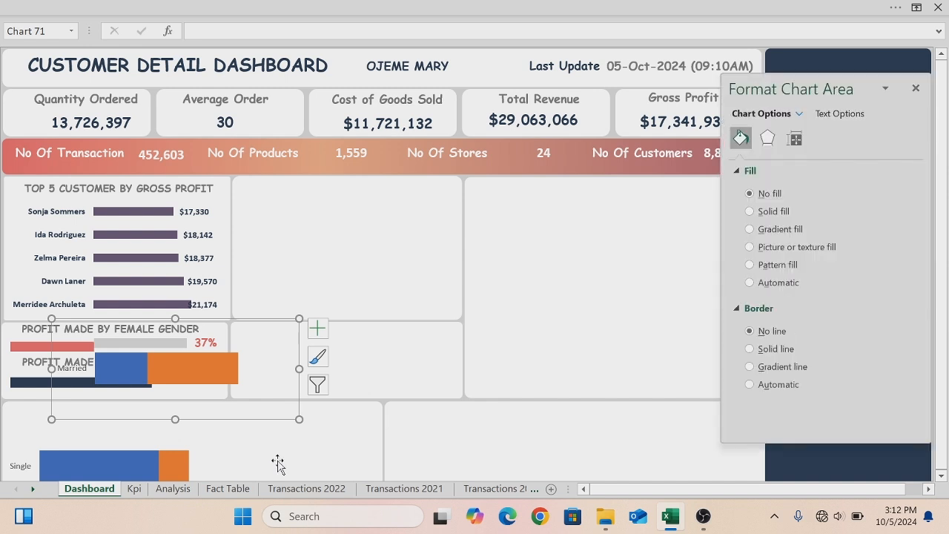
click(794, 140)
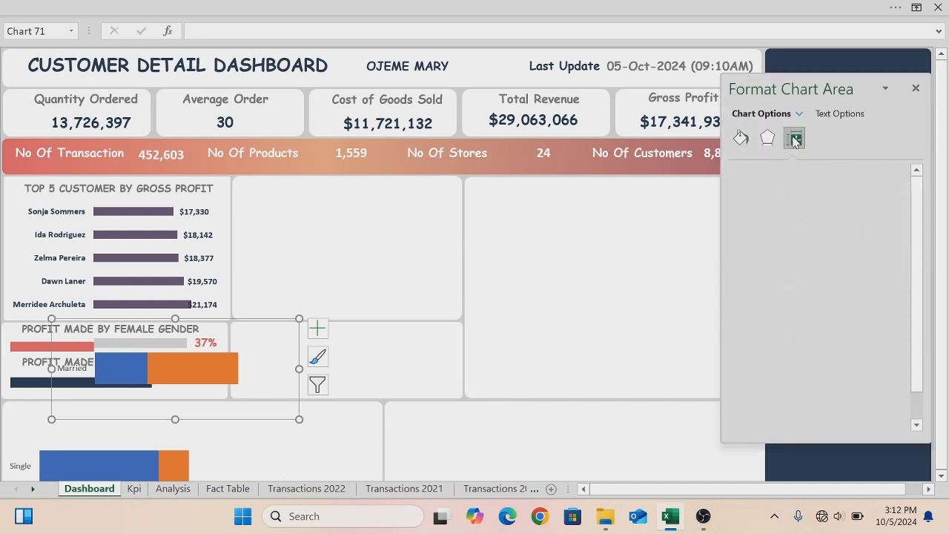
click(859, 189)
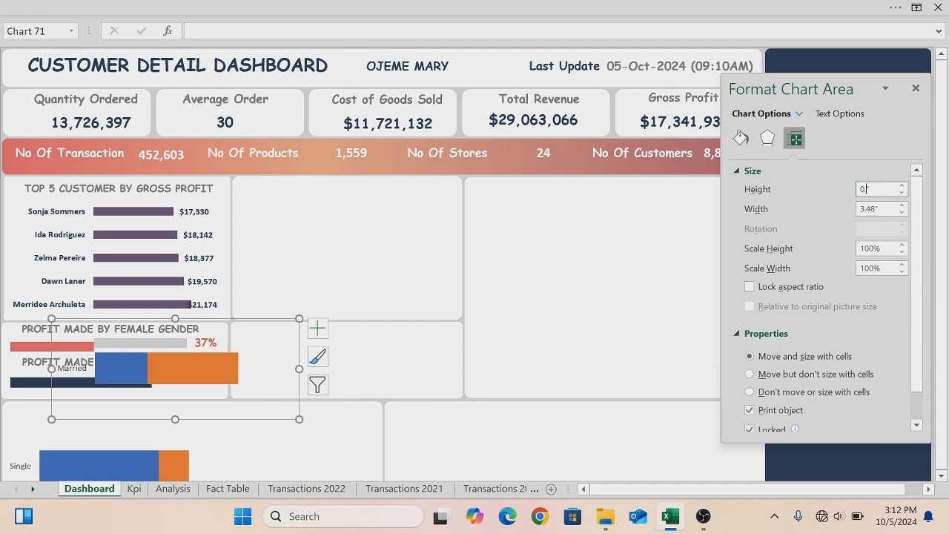
key(Return)
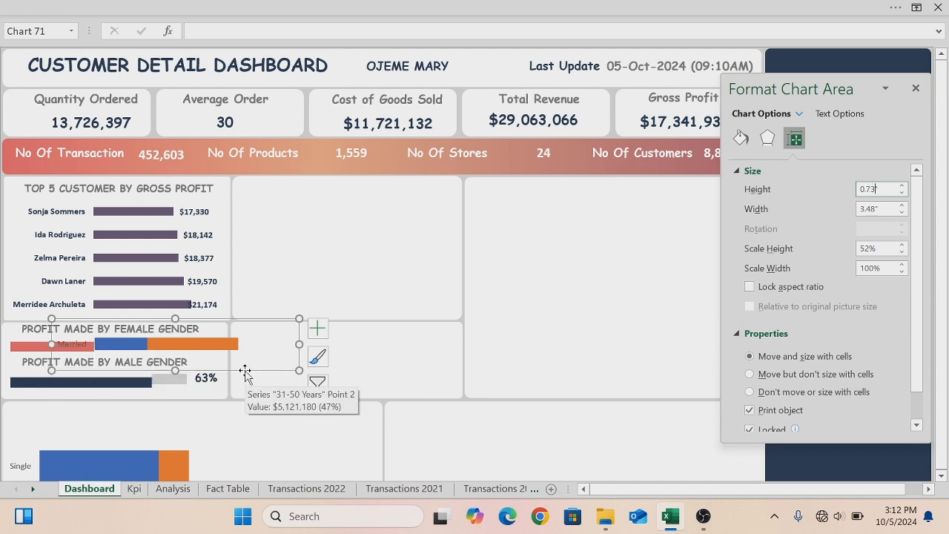
drag(245, 370, 424, 371)
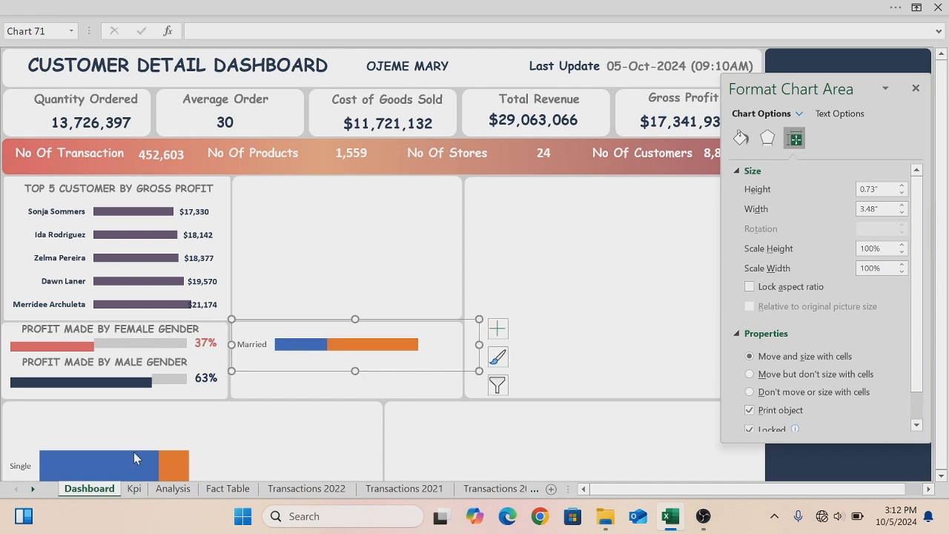
- Set the Single chart's height to 0.73" and place it below the Married chart in the same panel
click(118, 438)
click(114, 428)
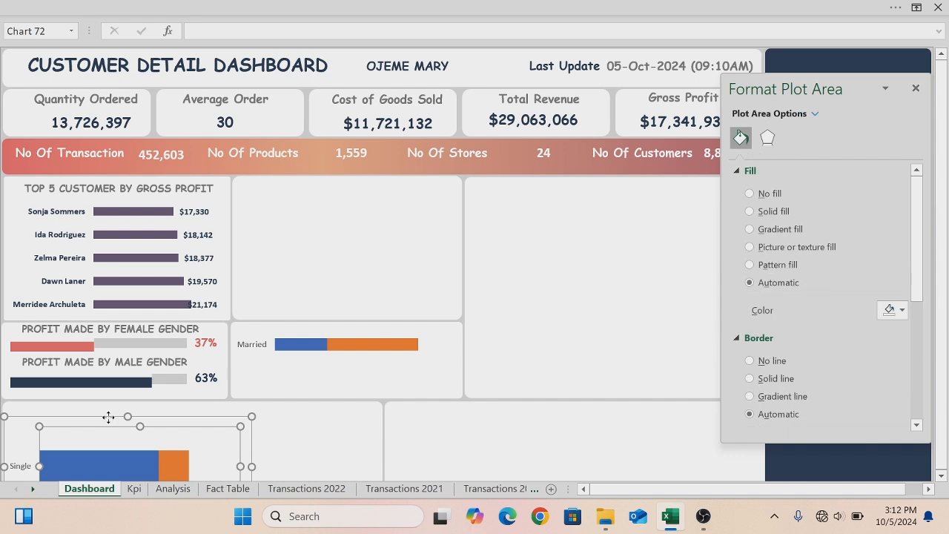
click(794, 139)
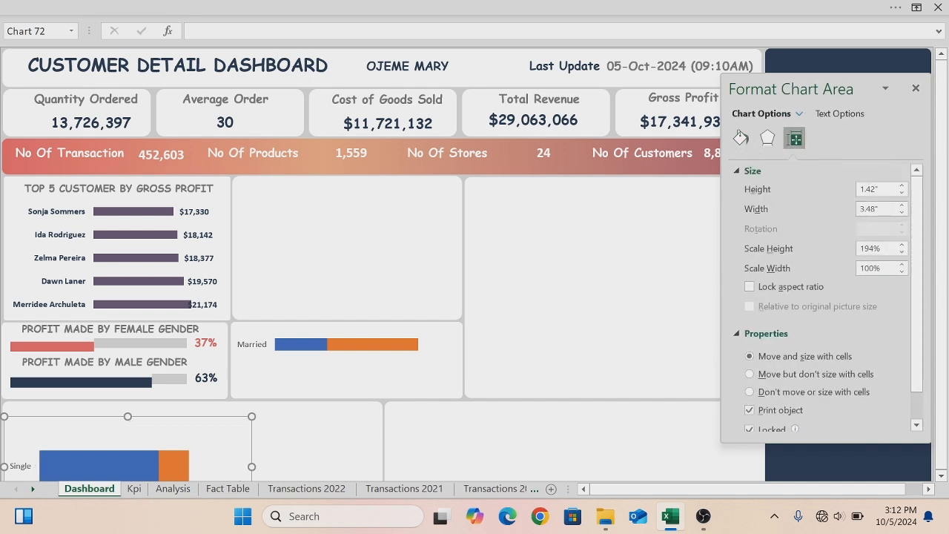
click(860, 189)
key(Return)
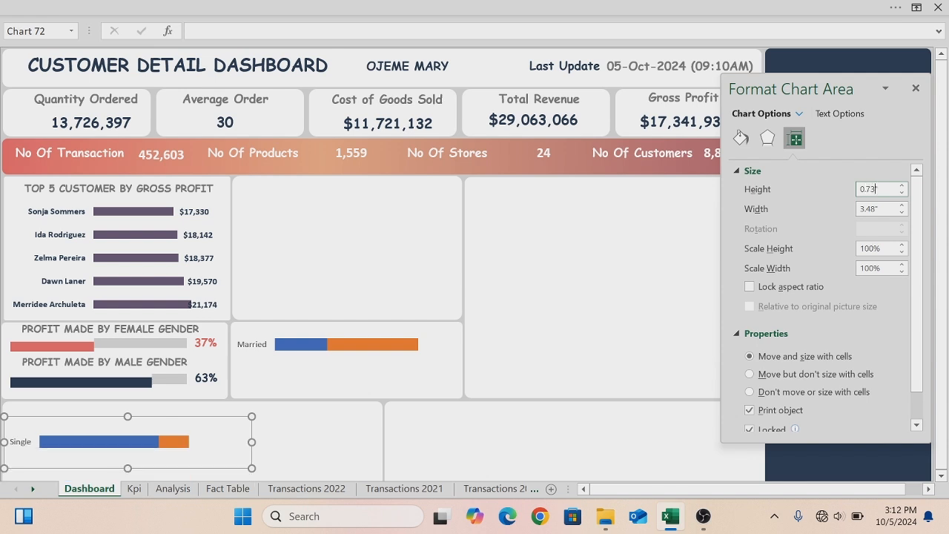
drag(198, 468, 417, 412)
drag(425, 402, 426, 406)
- Duplicate the female gender title and move the copy above the Married chart
click(158, 335)
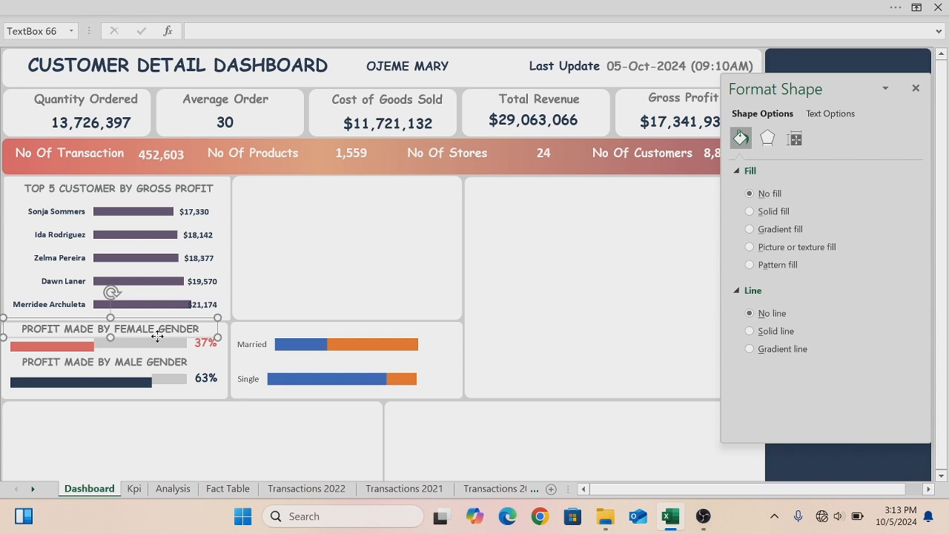
key(ctrl+d)
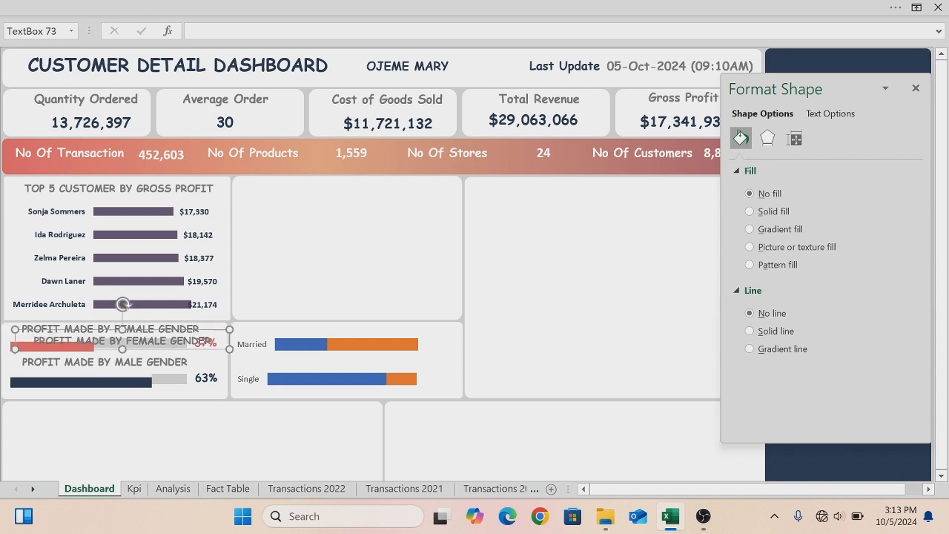
drag(158, 350, 368, 338)
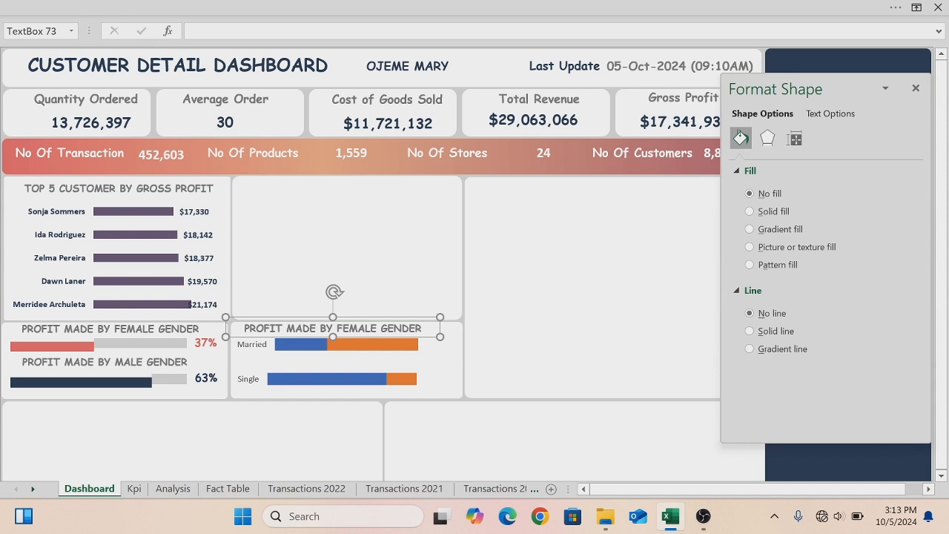
- Retitle the copy "PROFIT MADE BY MARRIED CUSTOMERS" and widen its text box to fit
click(422, 328)
key(BackSpace)
key(BackSpace)
key(BackSpace)
key(BackSpace)
key(BackSpace)
key(BackSpace)
key(BackSpace)
key(BackSpace)
key(BackSpace)
key(BackSpace)
key(BackSpace)
key(BackSpace)
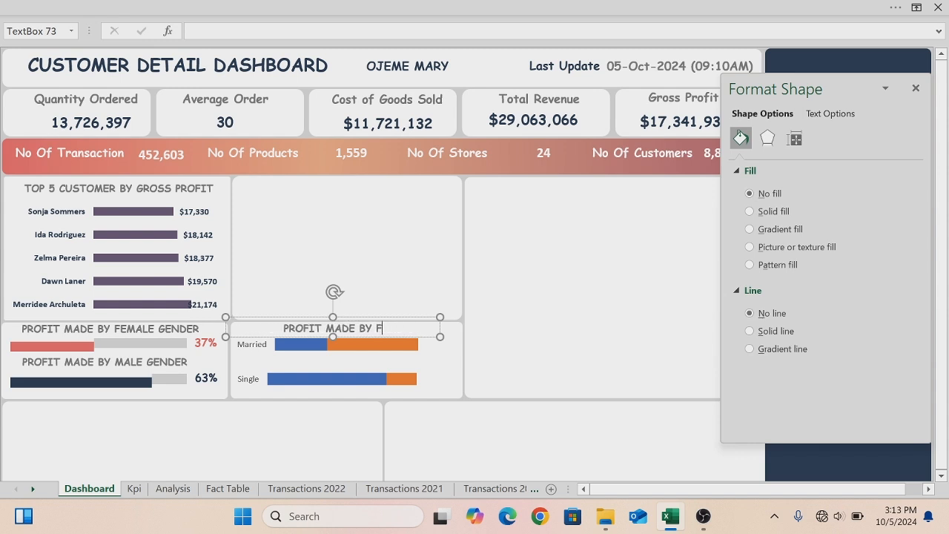
key(BackSpace)
key(BackSpace)
text(MARRIED CUSTOMERS)
drag(439, 335, 462, 334)
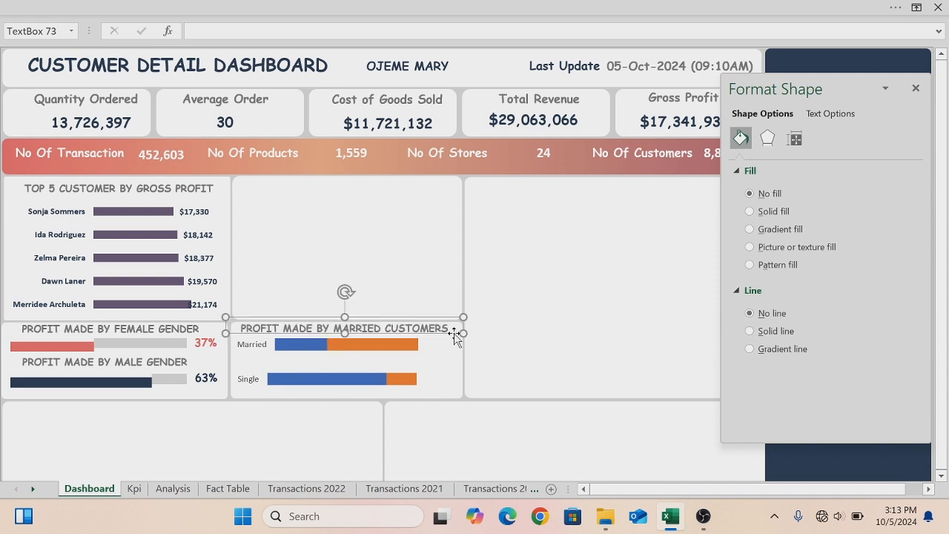
- Paste another copy of the title above the Single chart and change it to "PROFIT MADE BY SINGLE CUSTOMERS"
key(ctrl+v)
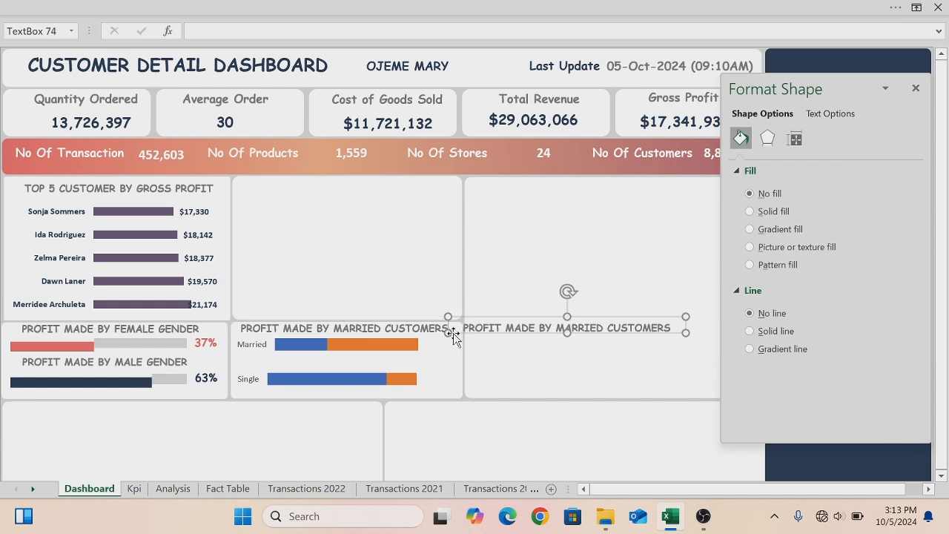
drag(495, 338, 261, 364)
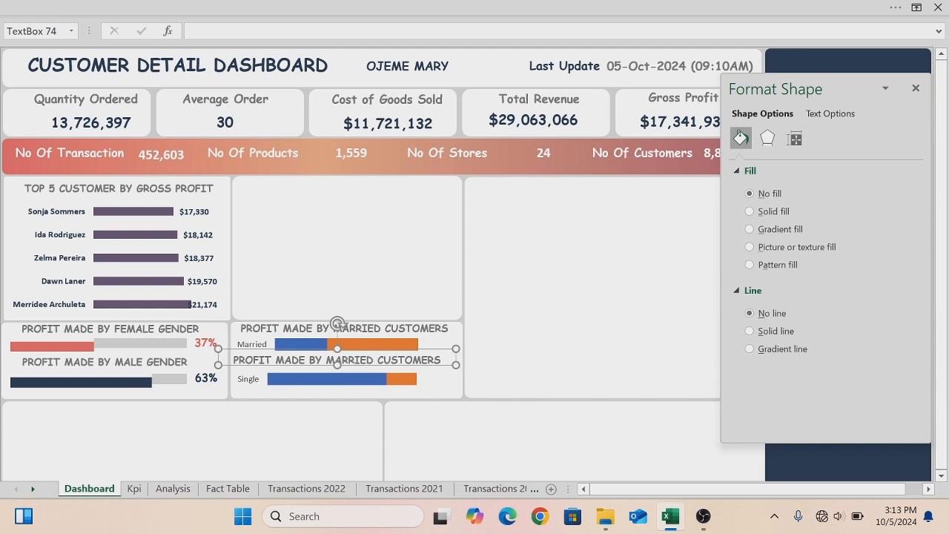
click(376, 359)
key(BackSpace)
key(BackSpace)
key(BackSpace)
key(BackSpace)
key(BackSpace)
key(BackSpace)
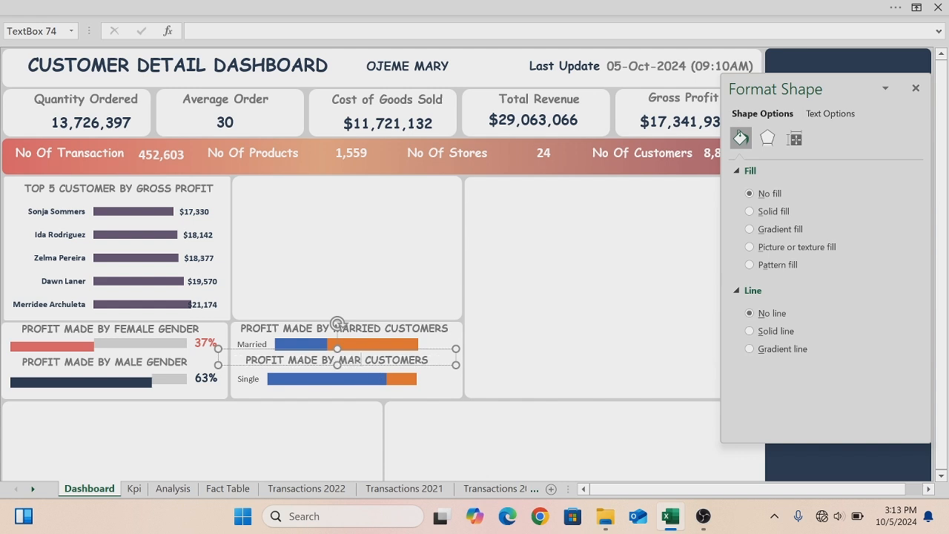
key(BackSpace)
text(SINGL)
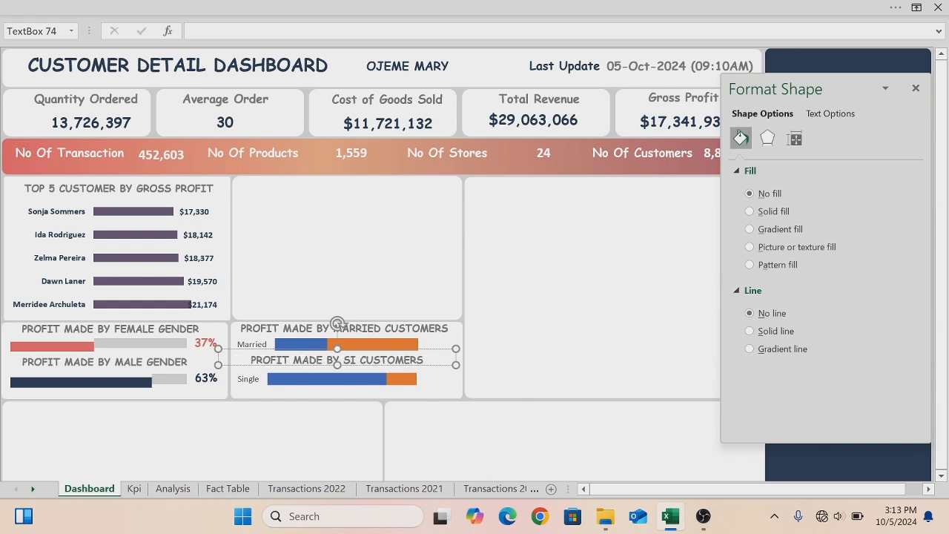
text(E)
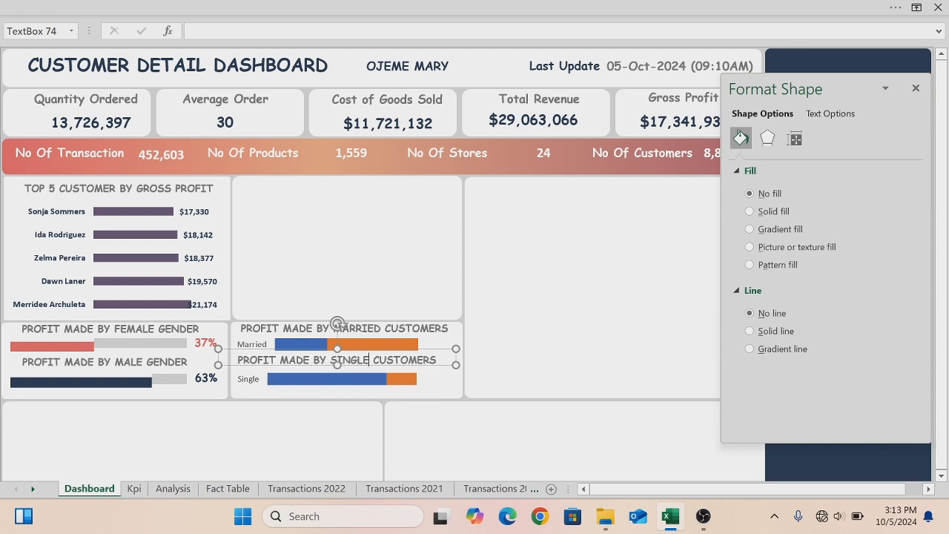
- Remove the axes from both the Married and Single charts
click(427, 338)
click(498, 328)
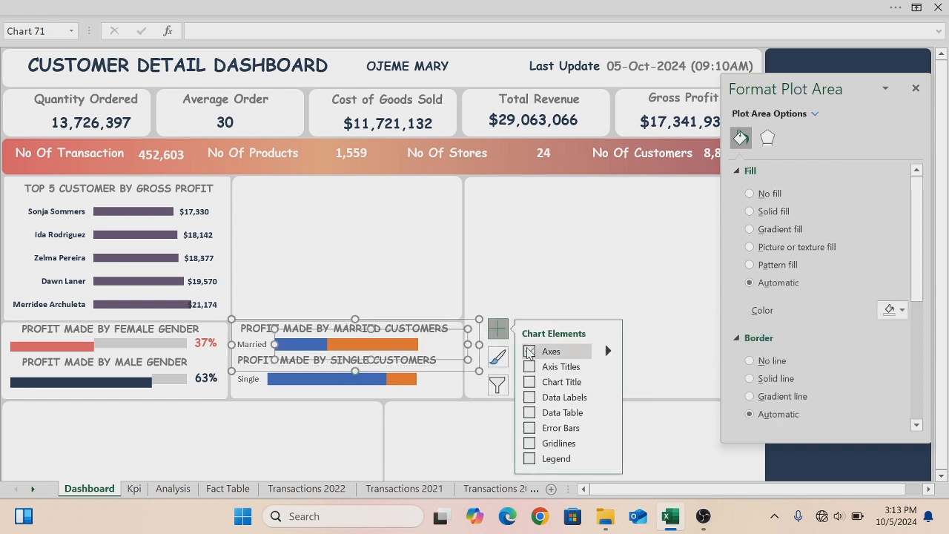
click(528, 351)
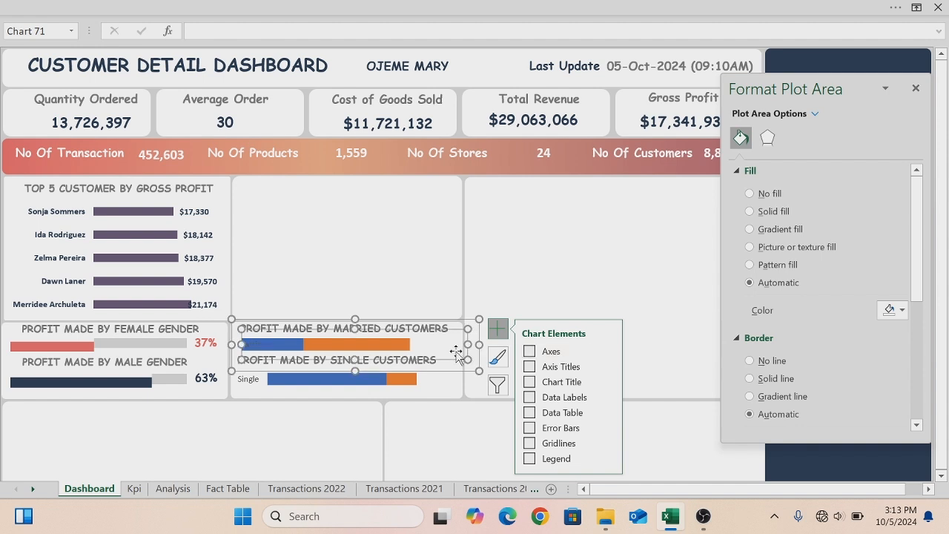
click(246, 390)
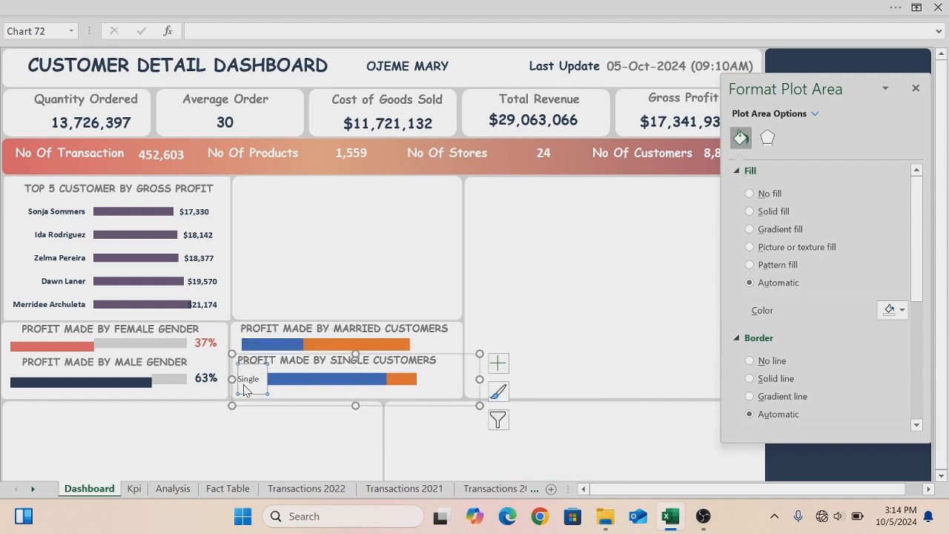
click(504, 370)
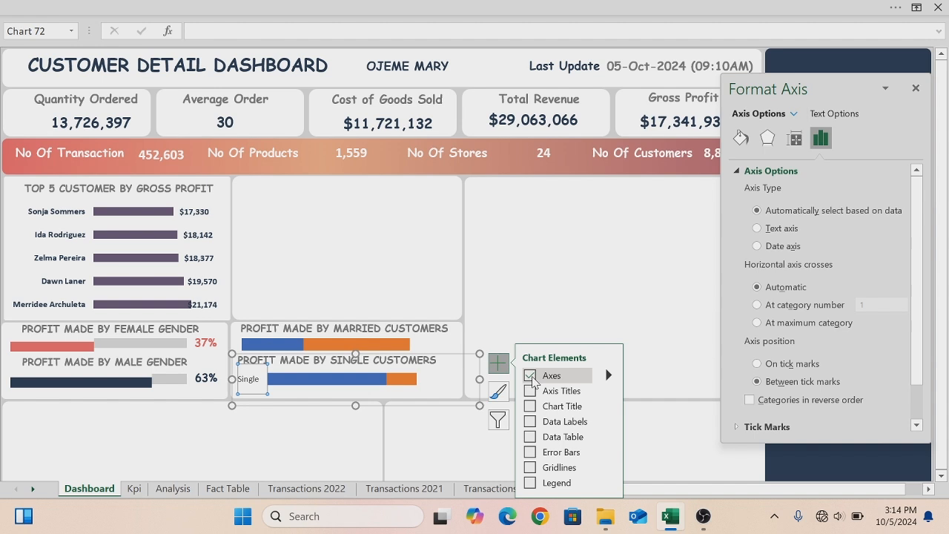
click(531, 377)
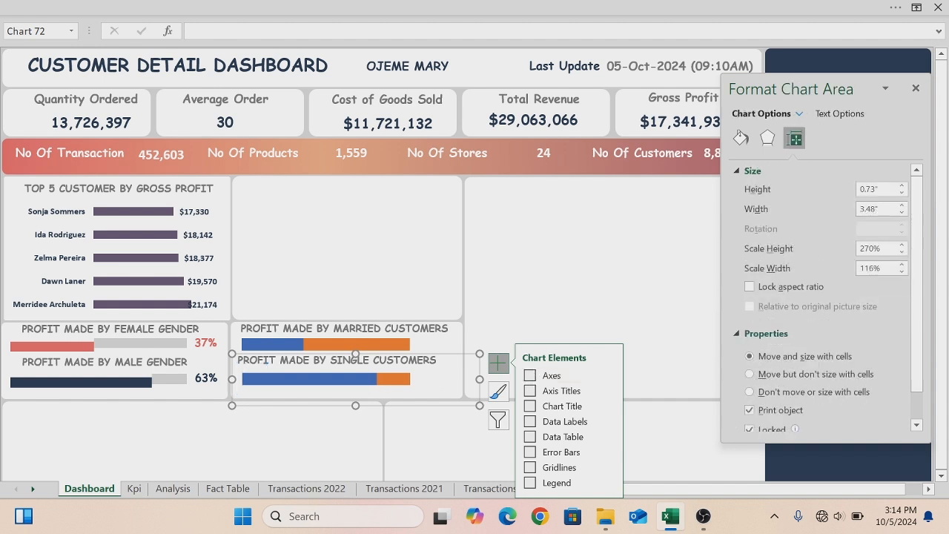
- Duplicate the female percentage box and place the copy beside the Married chart
click(209, 342)
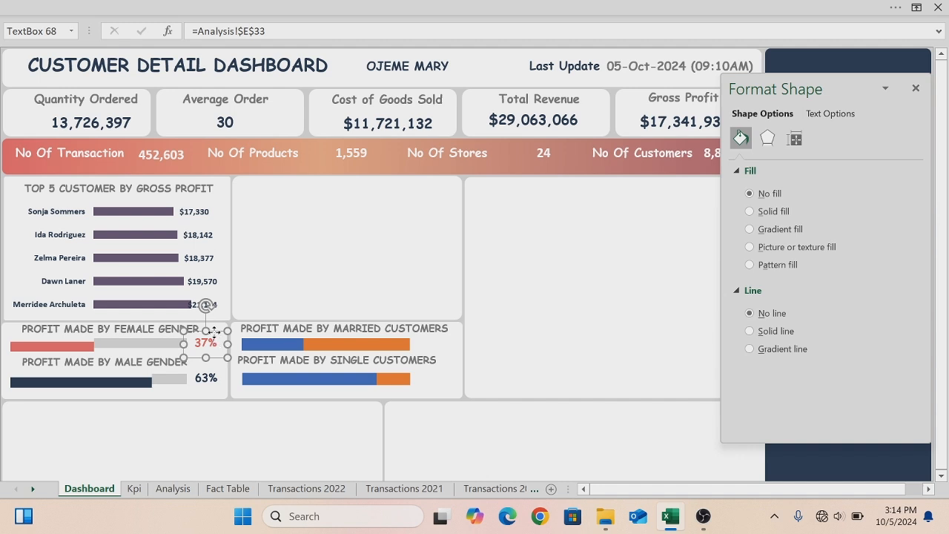
key(ctrl+d)
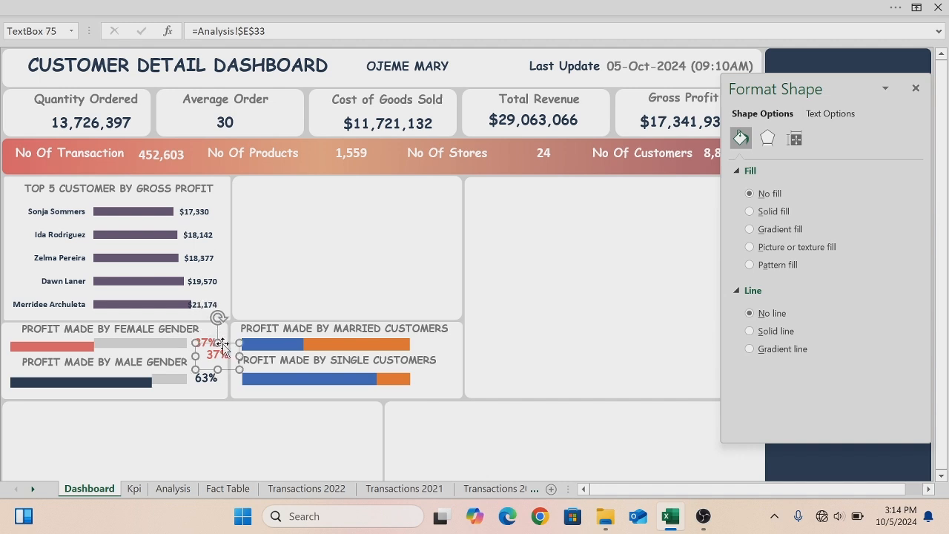
drag(261, 341, 482, 331)
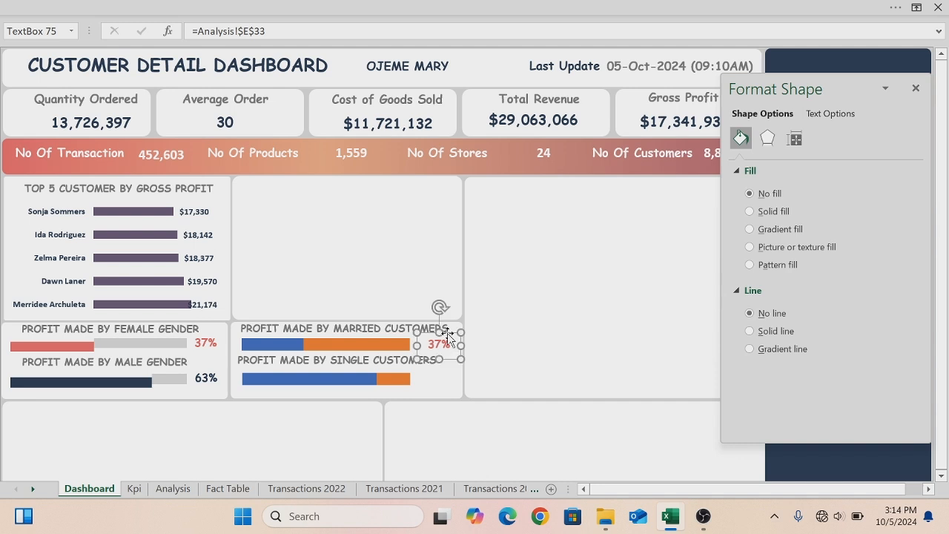
- Fill the Married chart's first bar series with the recent red colour
double_click(328, 350)
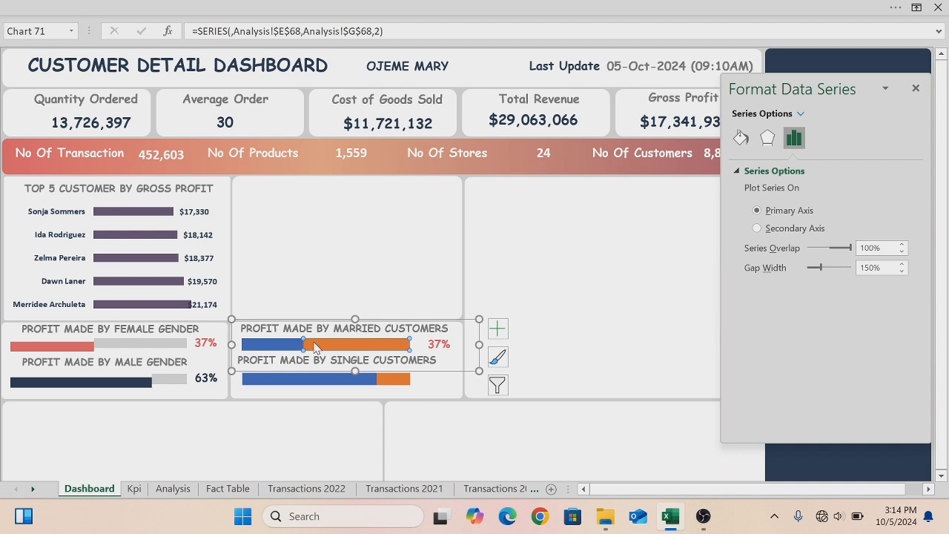
mouse_move(275, 347)
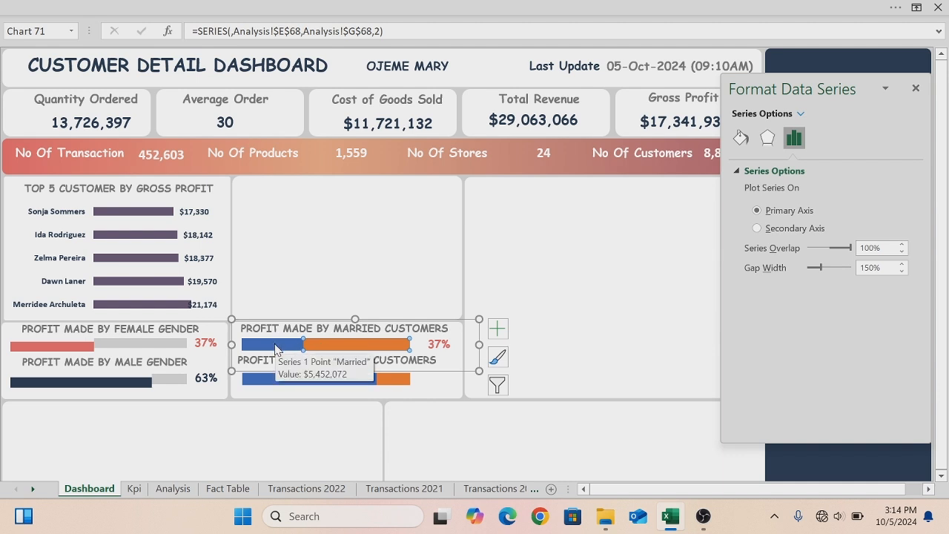
right_click(275, 348)
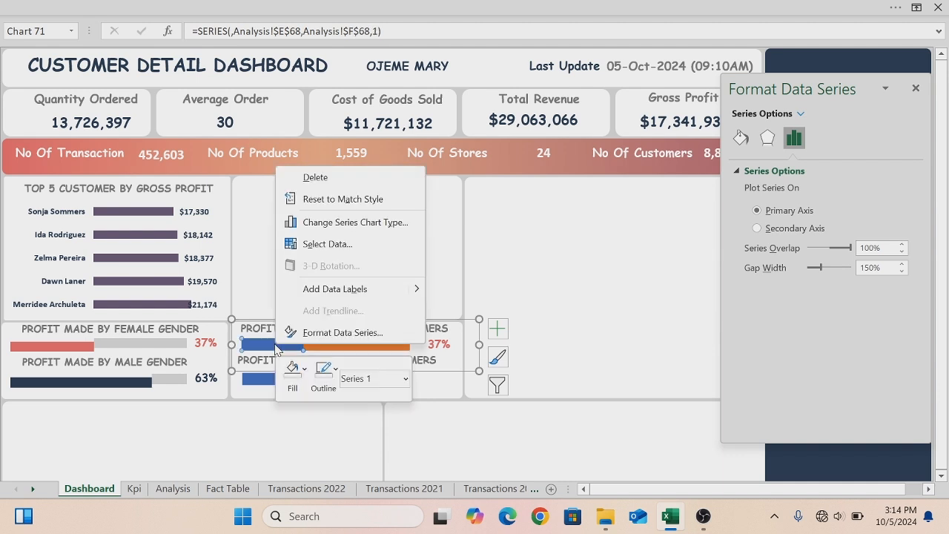
click(305, 369)
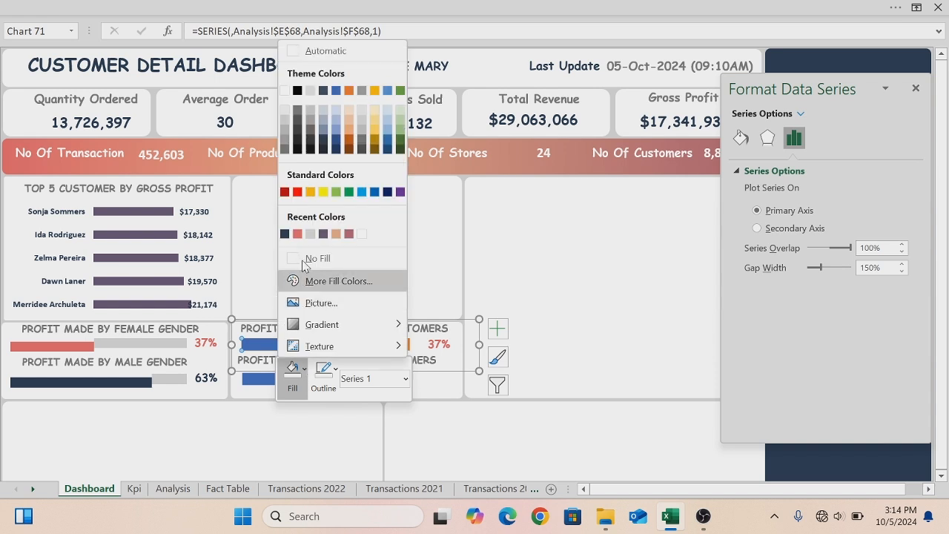
click(352, 232)
click(281, 371)
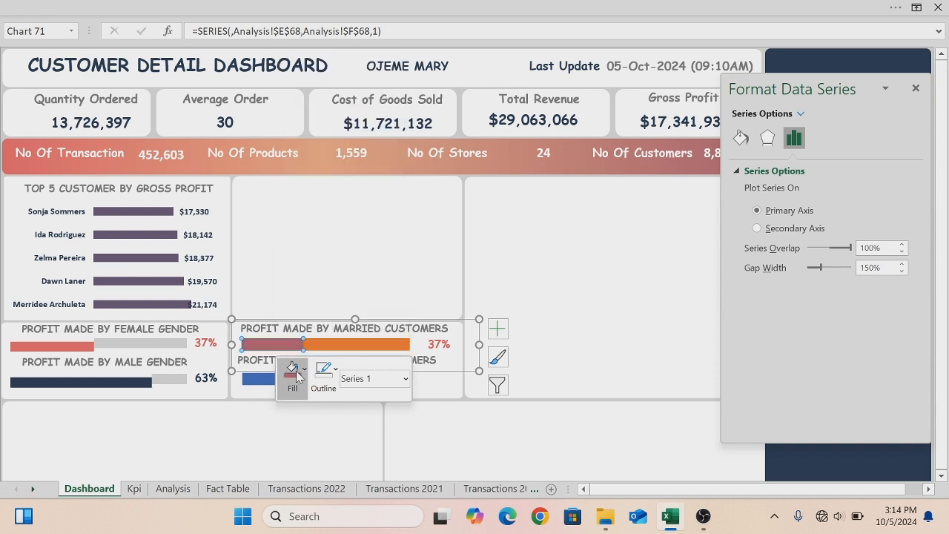
- Fill the Married chart's second bar series with light gray
click(341, 346)
right_click(341, 346)
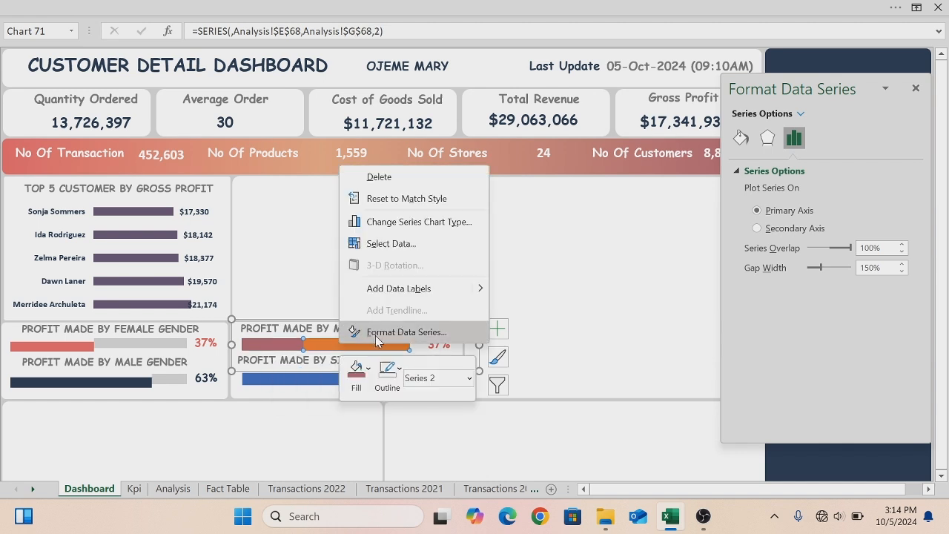
click(356, 371)
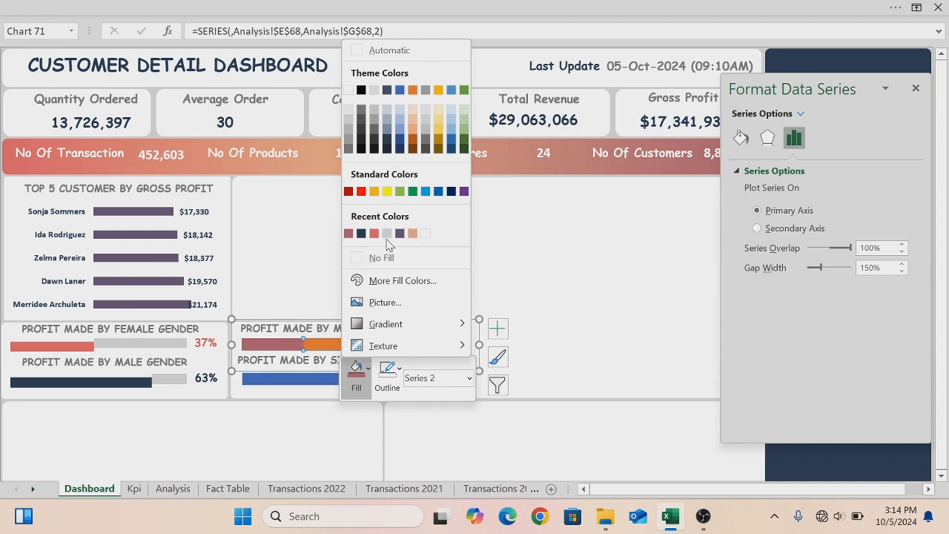
click(386, 233)
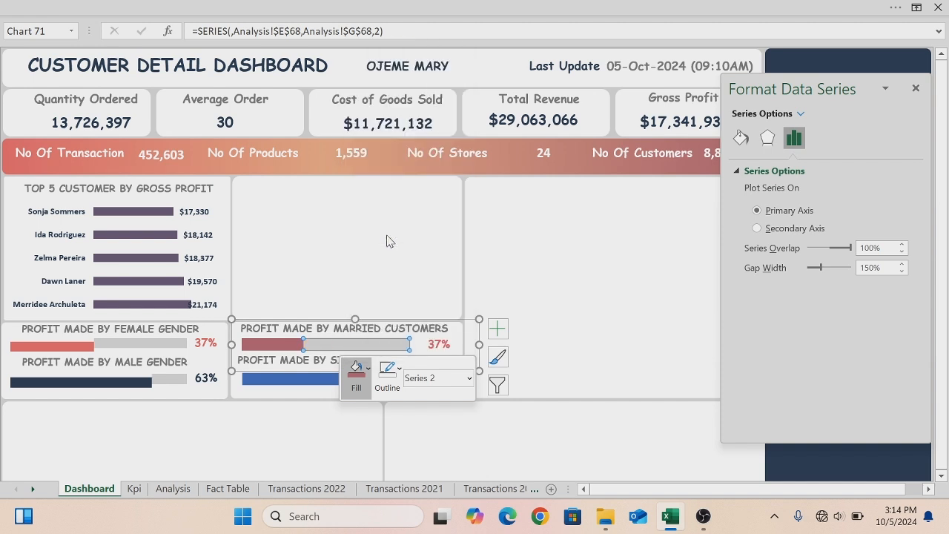
- Fill the Single chart's first bar series with dark navy
click(276, 379)
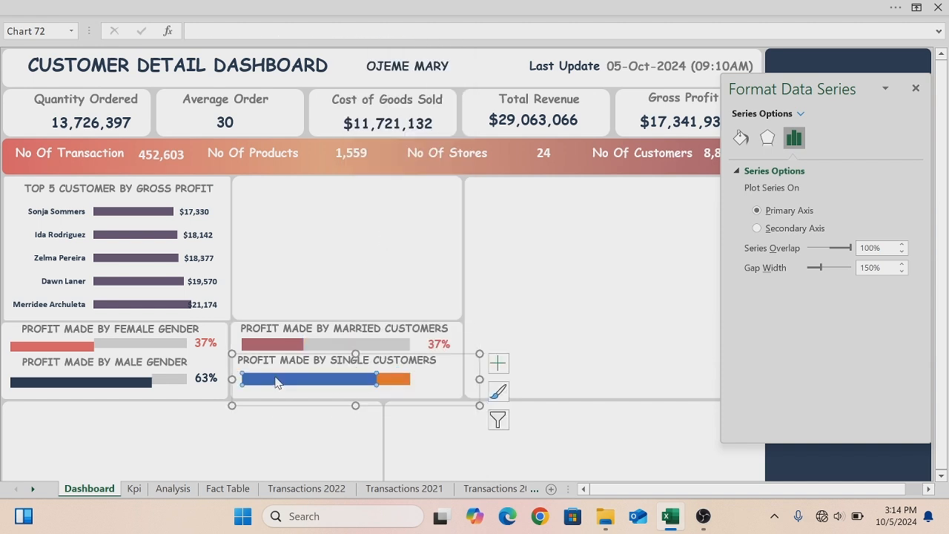
right_click(276, 381)
click(306, 404)
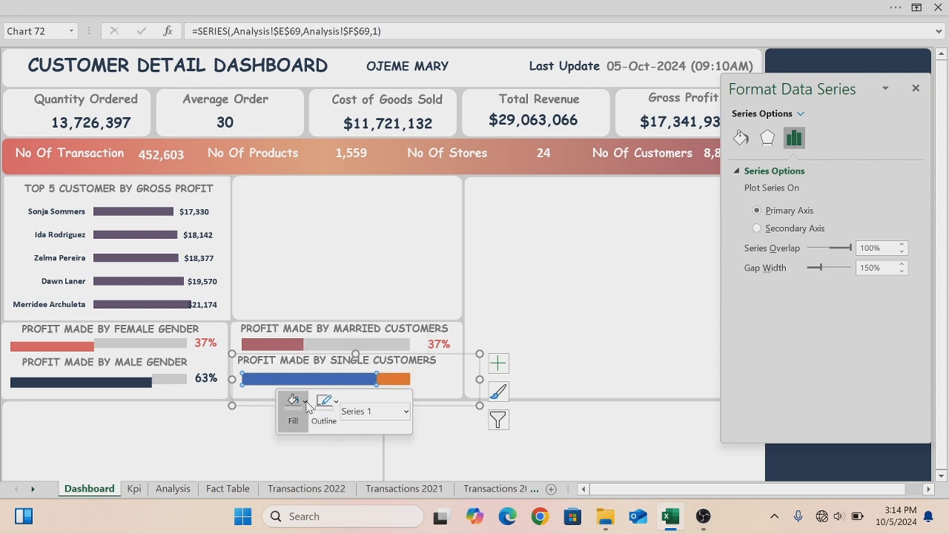
click(311, 265)
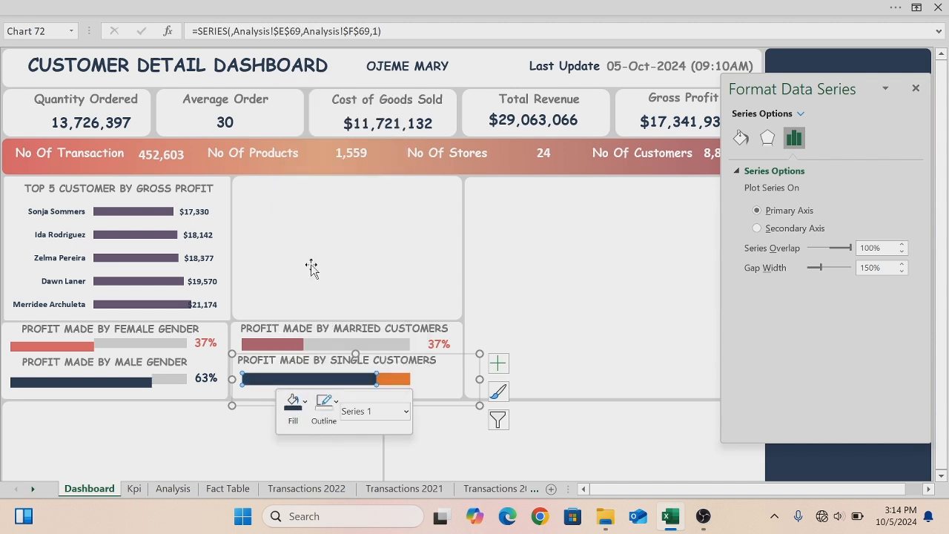
- Fill the Single chart's second bar series with light gray
click(401, 382)
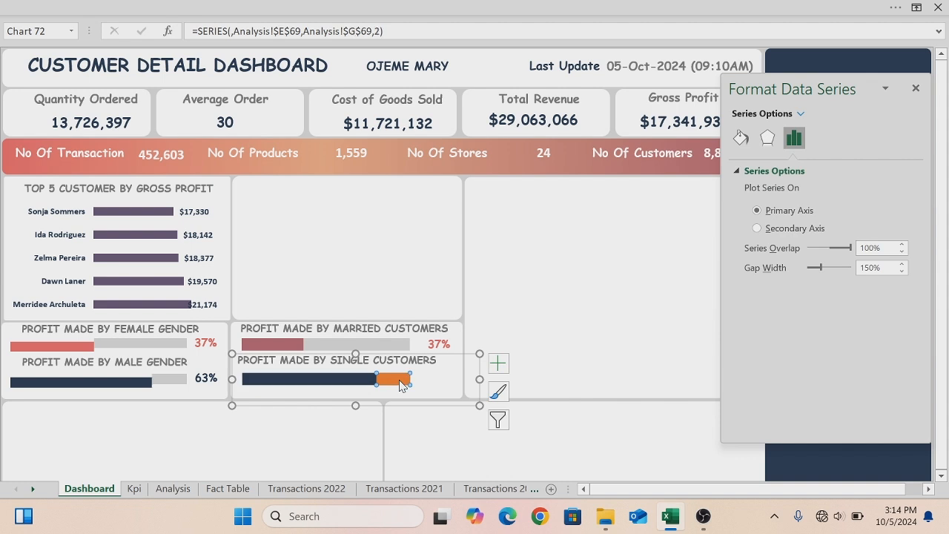
right_click(400, 383)
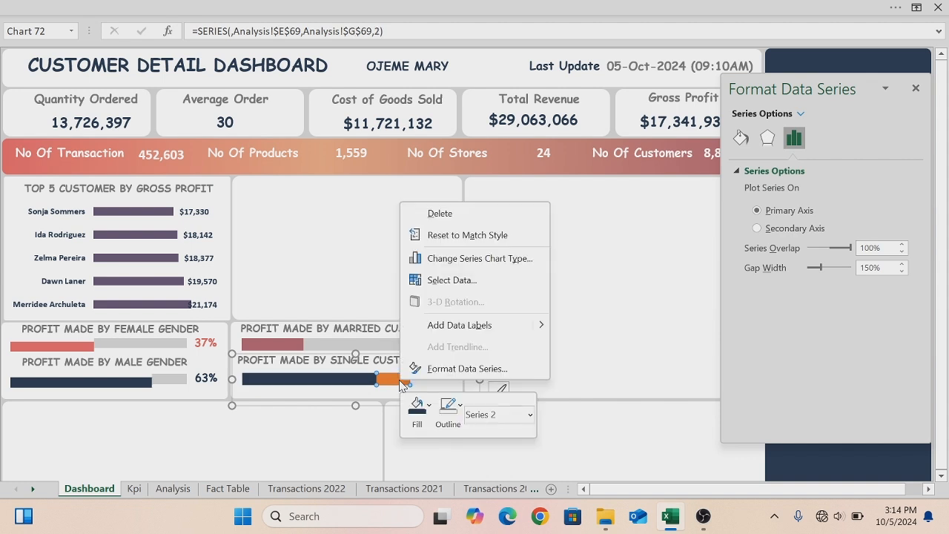
click(430, 405)
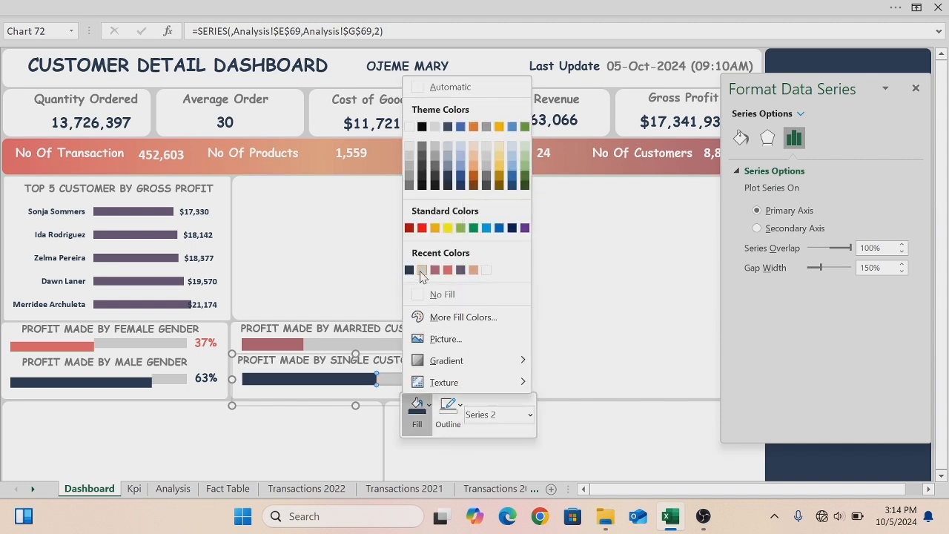
click(421, 270)
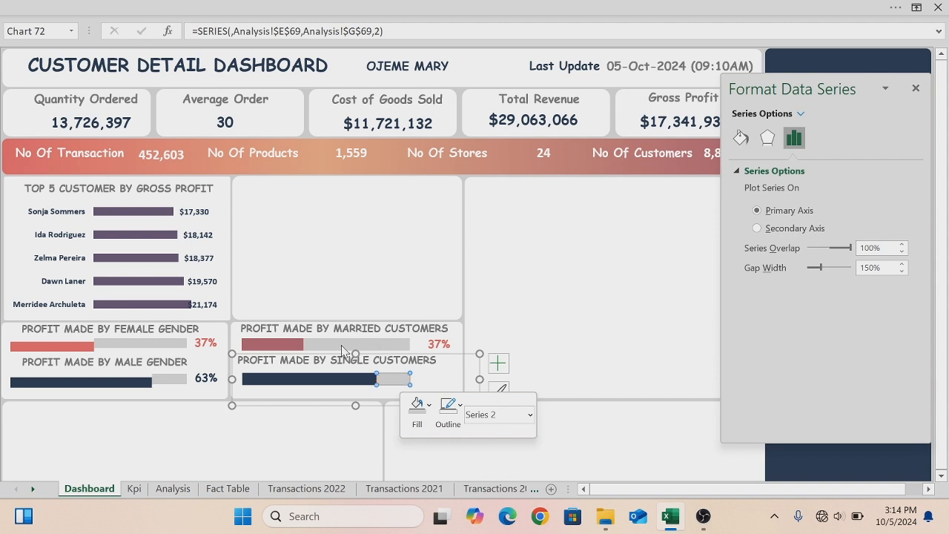
- Set the Married chart's series overlap to 63%
click(309, 344)
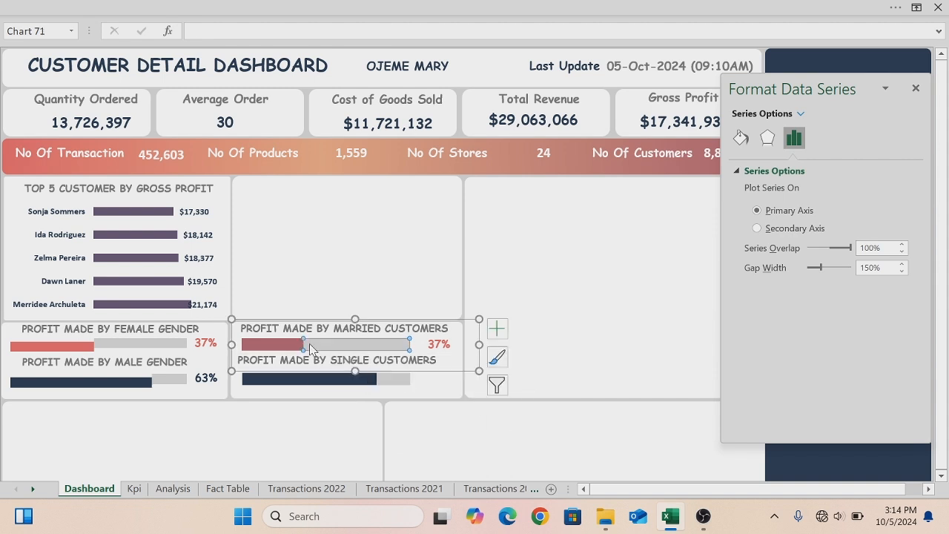
right_click(309, 343)
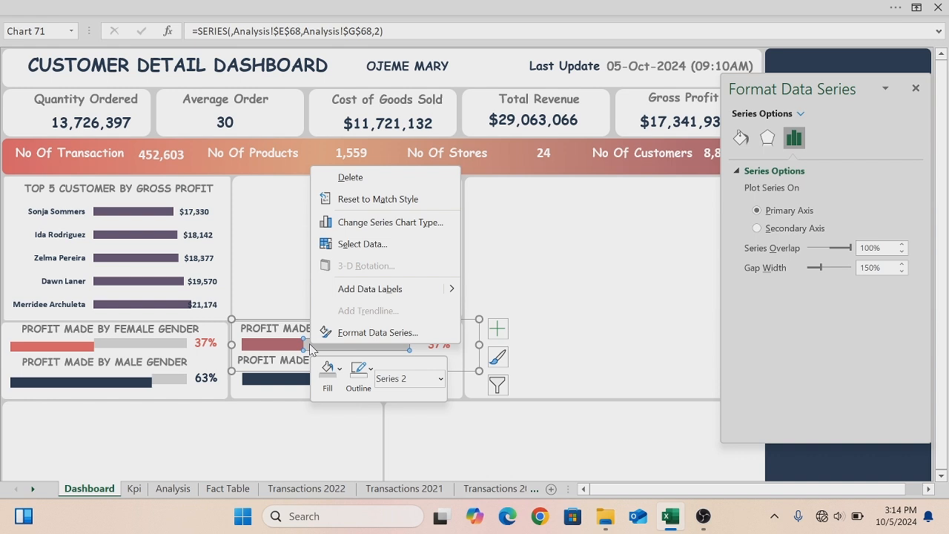
click(364, 333)
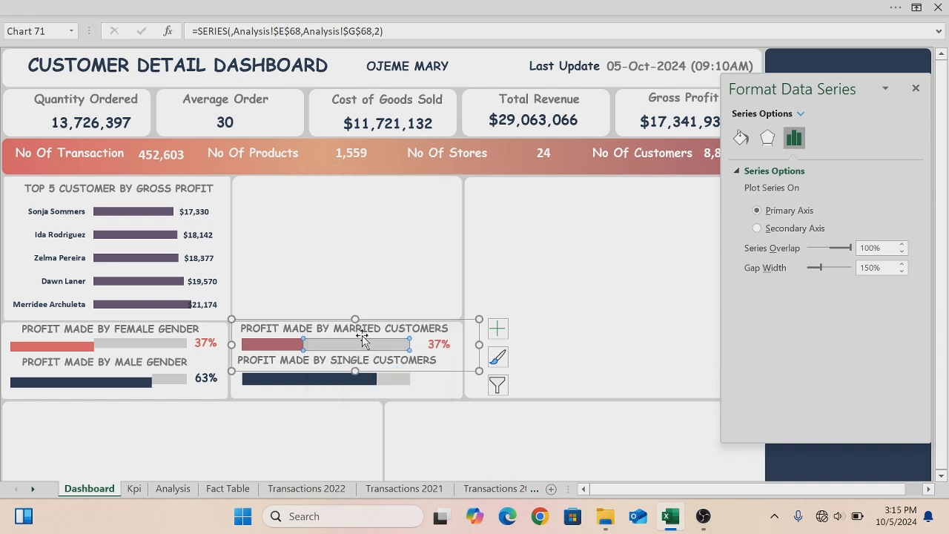
click(902, 251)
click(901, 251)
click(882, 249)
key(BackSpace)
key(Return)
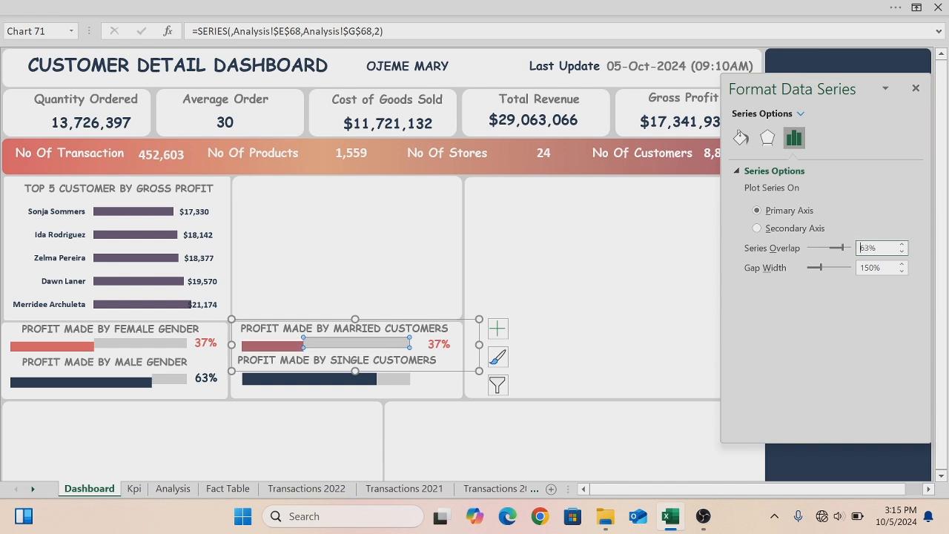
- Set the Single chart's series overlap to 63% as well
click(405, 387)
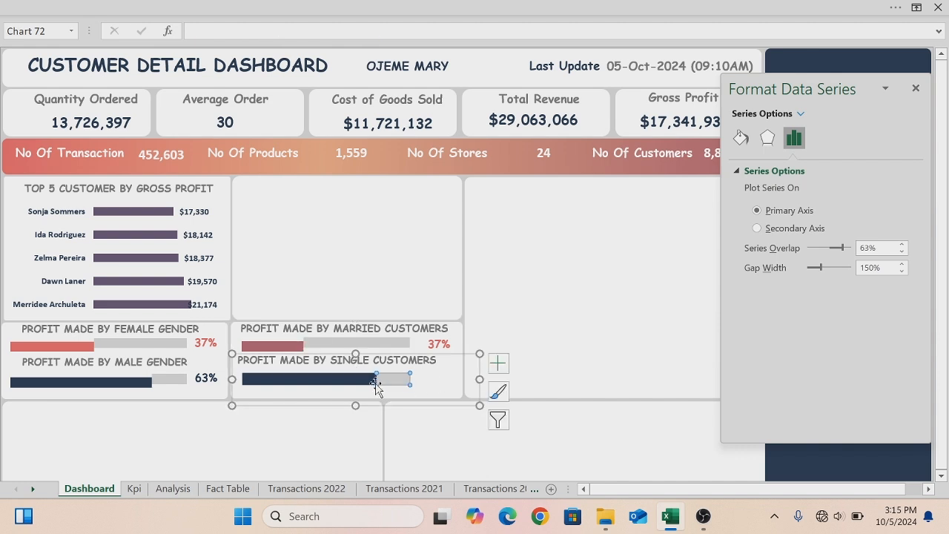
click(860, 247)
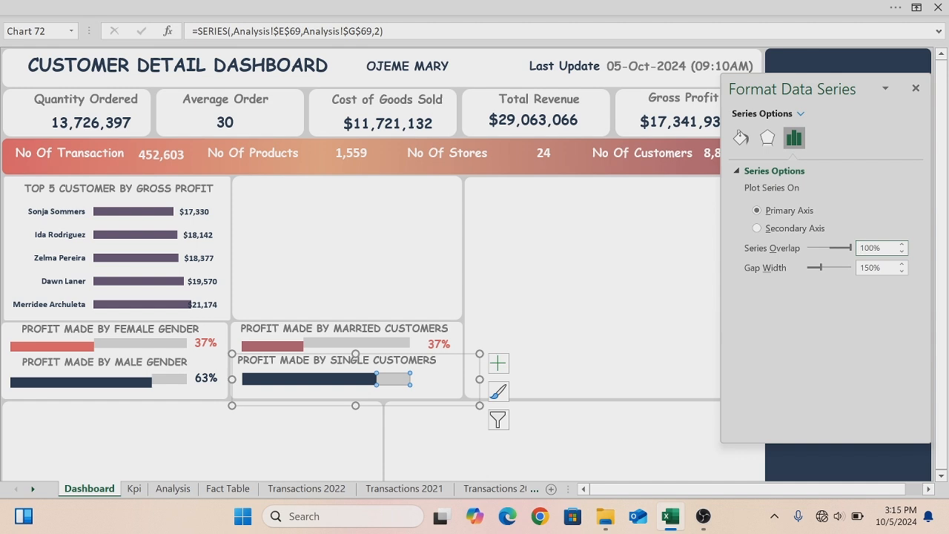
key(ctrl+a)
key(BackSpace)
text(63%)
key(Return)
click(608, 258)
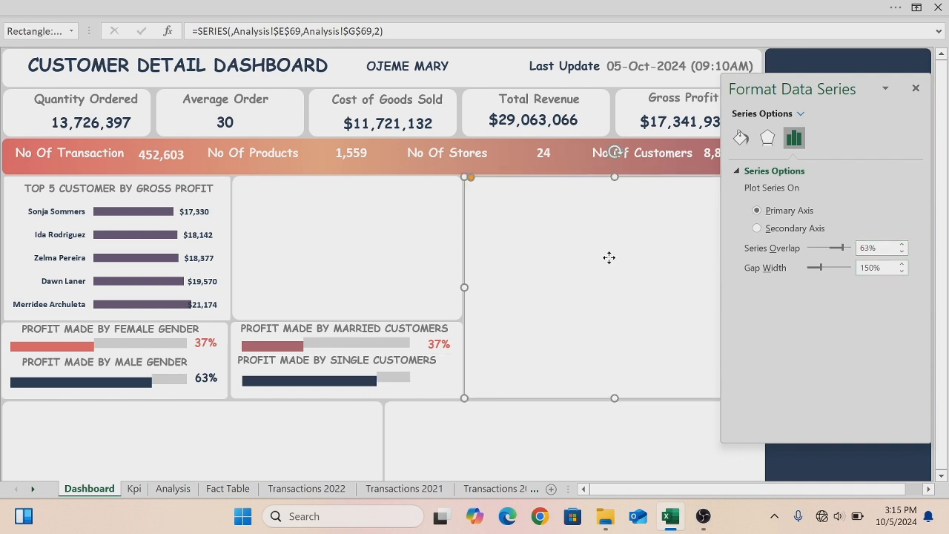
- Link the percentage box beside the Married chart to cell C72 on the Analysis sheet
click(438, 343)
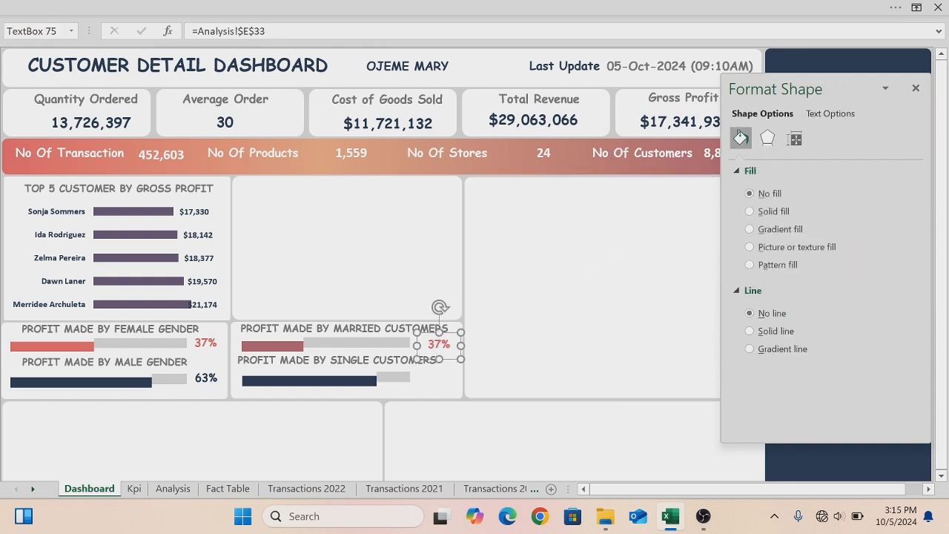
double_click(439, 344)
key(BackSpace)
key(BackSpace)
key(BackSpace)
key(BackSpace)
key(BackSpace)
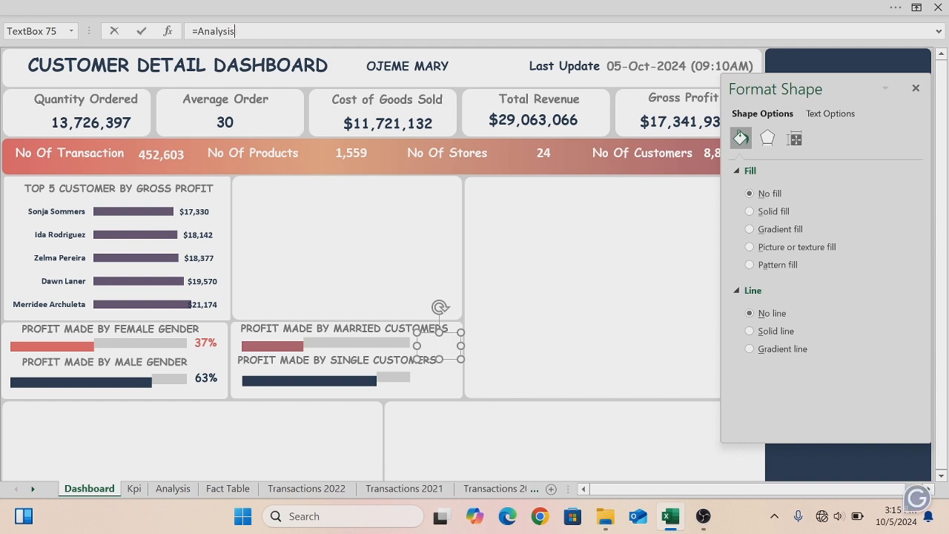
key(BackSpace)
key(BackSpace)
key(BackSpace)
click(163, 493)
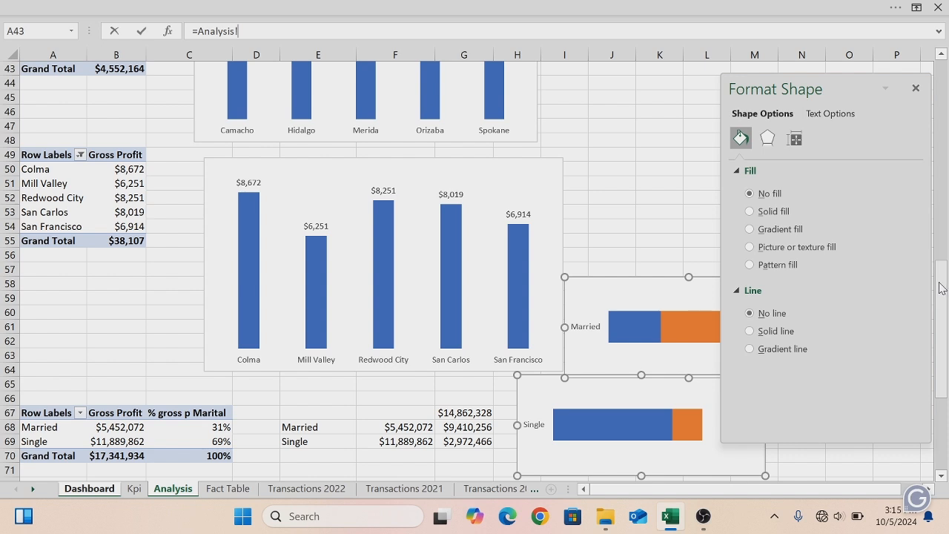
scroll(943, 288, down, 2)
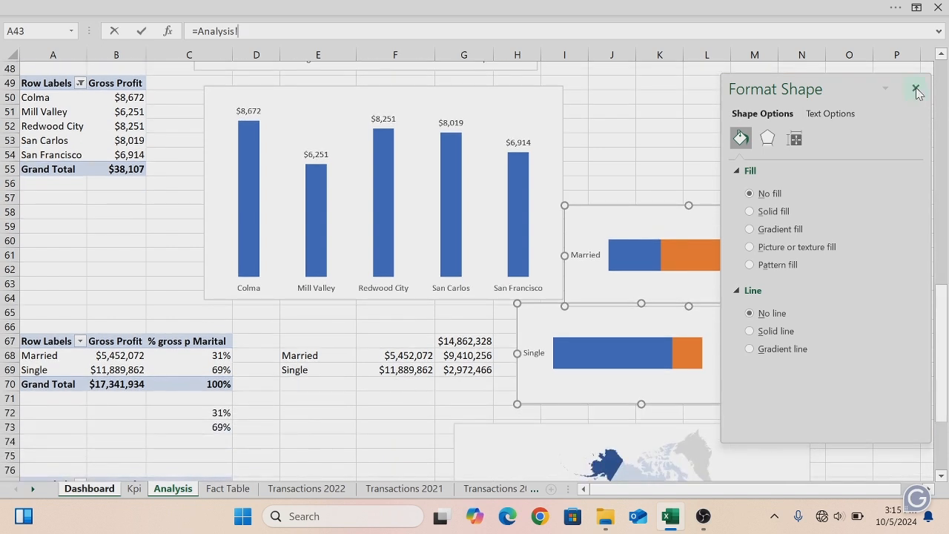
click(915, 87)
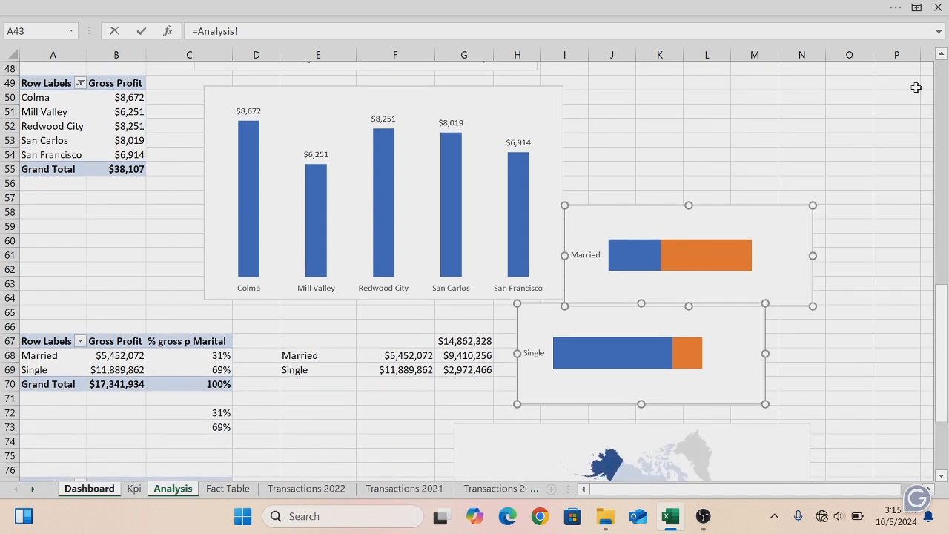
click(215, 412)
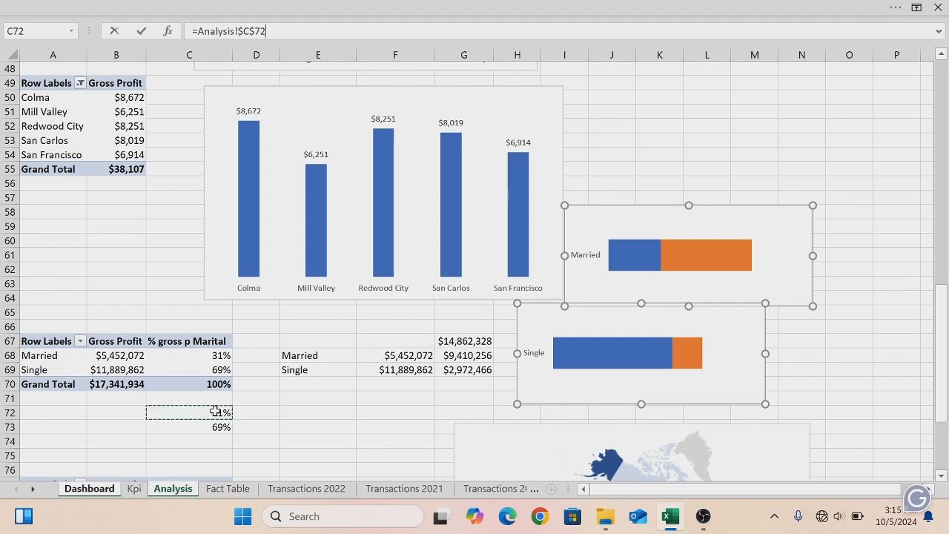
key(Return)
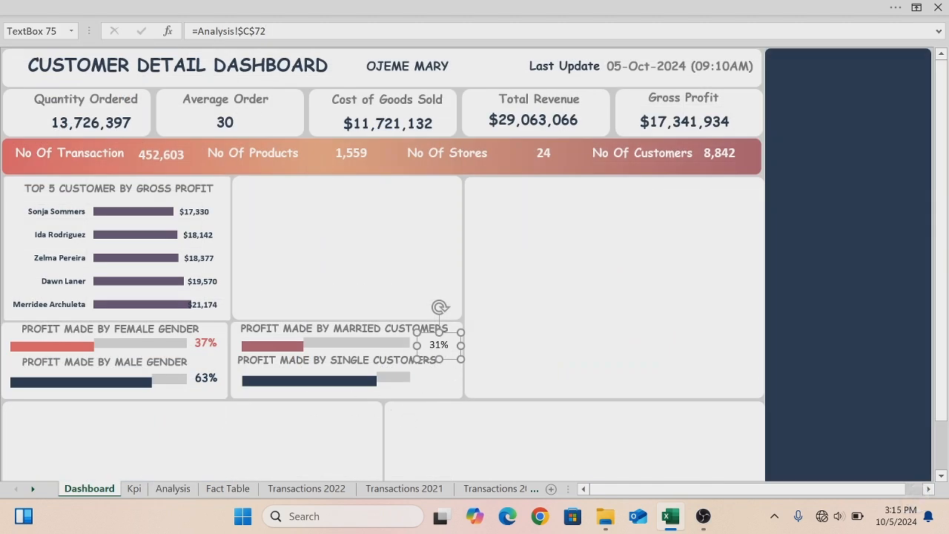
- Duplicate that percentage box, move it beside the Single chart, and link it to Analysis cell C73
key(ctrl+d)
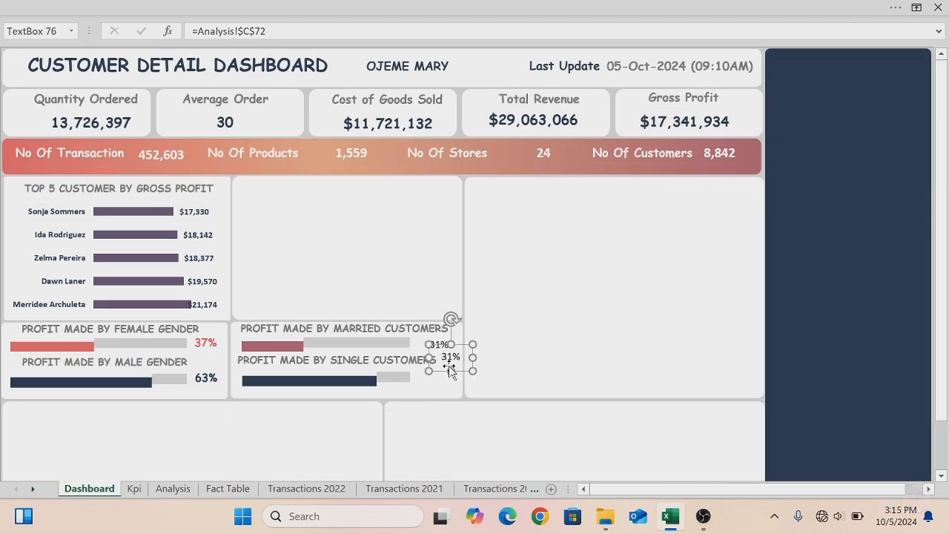
drag(440, 371, 431, 390)
key(BackSpace)
key(BackSpace)
key(BackSpace)
click(269, 32)
key(BackSpace)
key(BackSpace)
key(BackSpace)
key(BackSpace)
key(BackSpace)
key(BackSpace)
key(BackSpace)
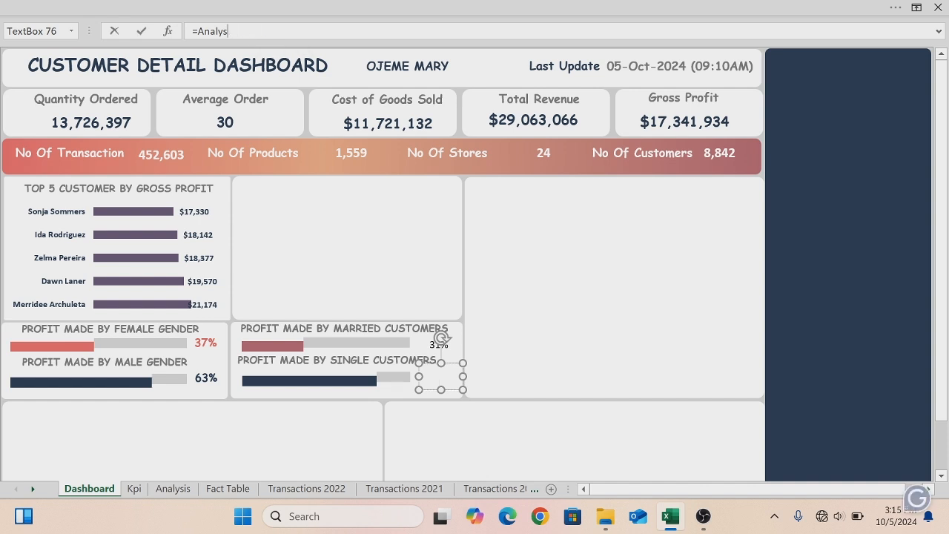
key(BackSpace)
key(BackSpace)
key(BackSpace)
click(173, 488)
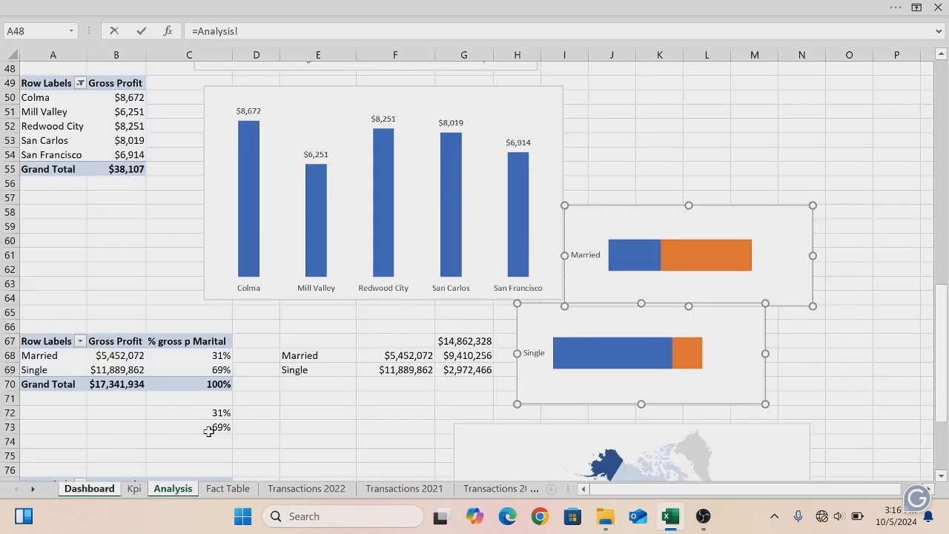
click(210, 430)
key(Return)
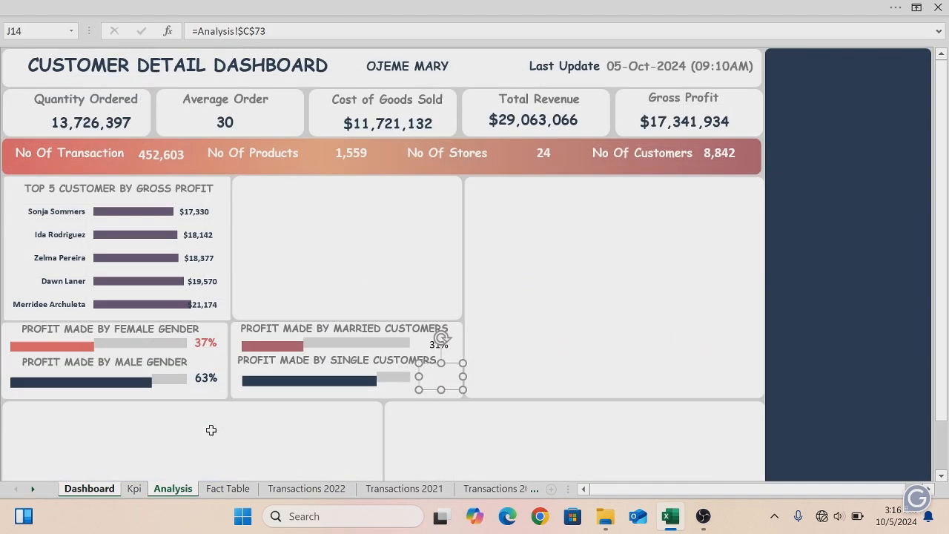
click(427, 347)
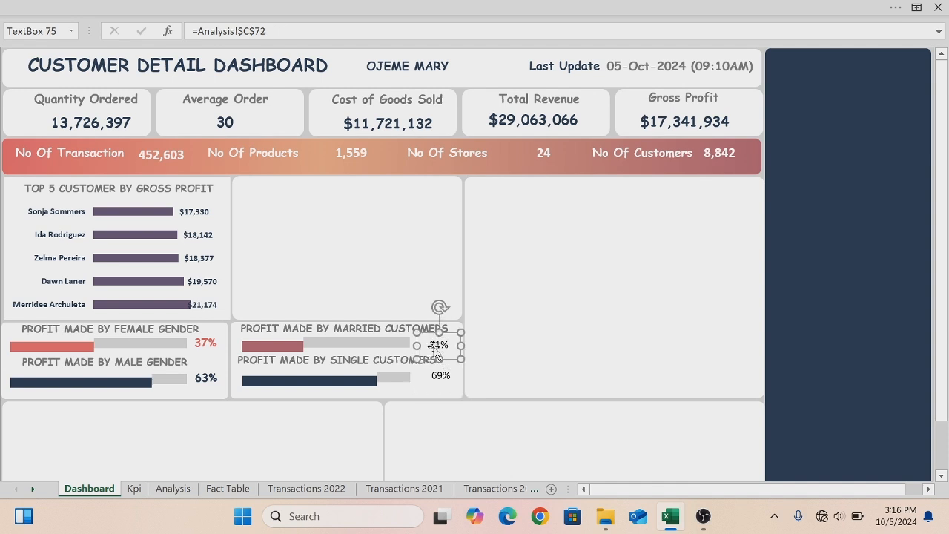
key(ctrl+a)
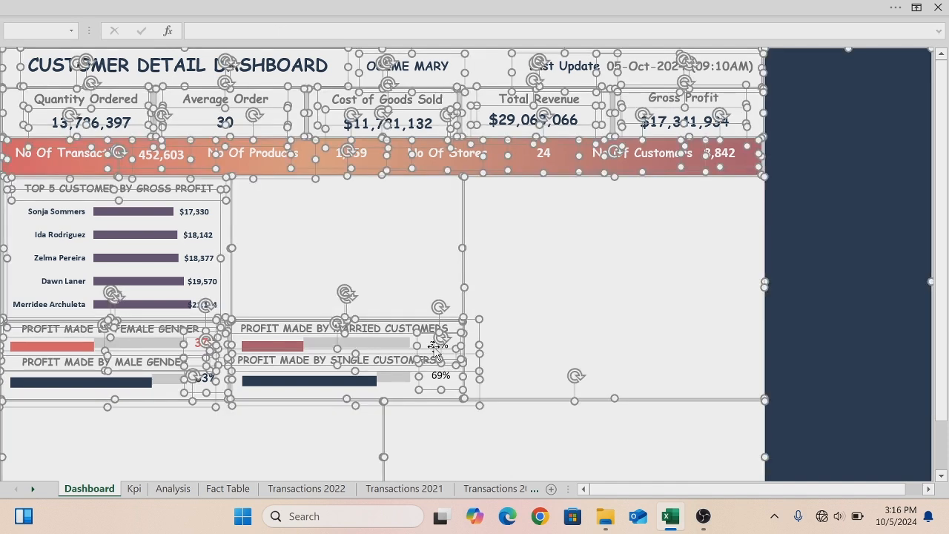
key(Escape)
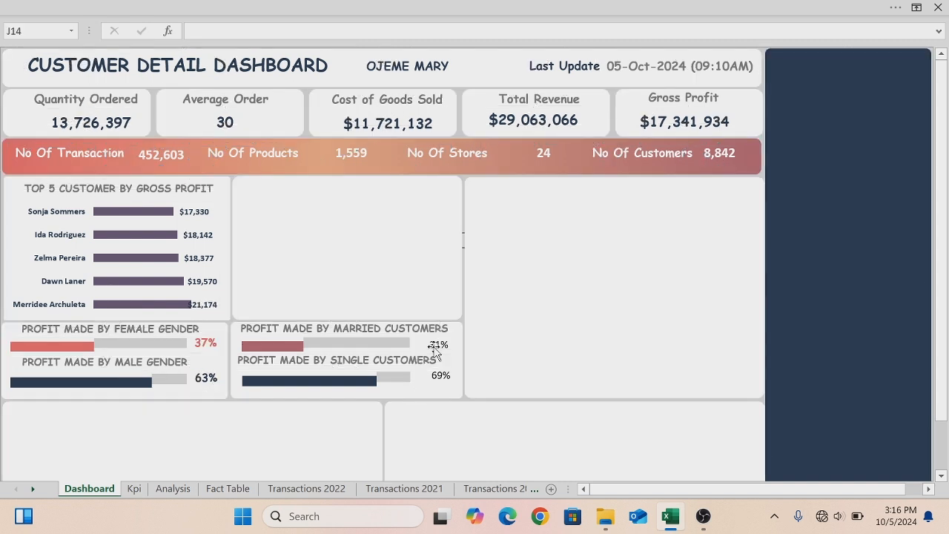
- Format the Married percentage box as bold Comic Sans MS with the rose red font colour
click(437, 345)
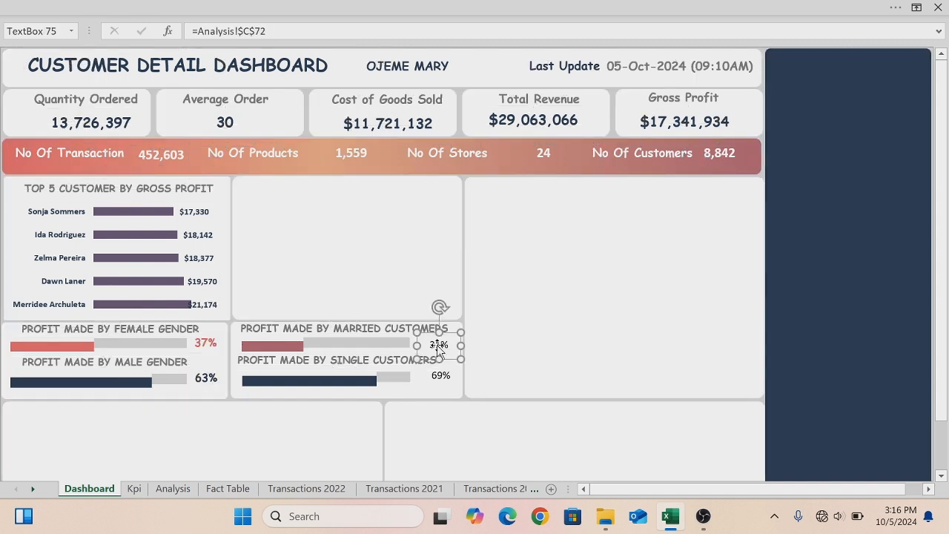
click(82, 6)
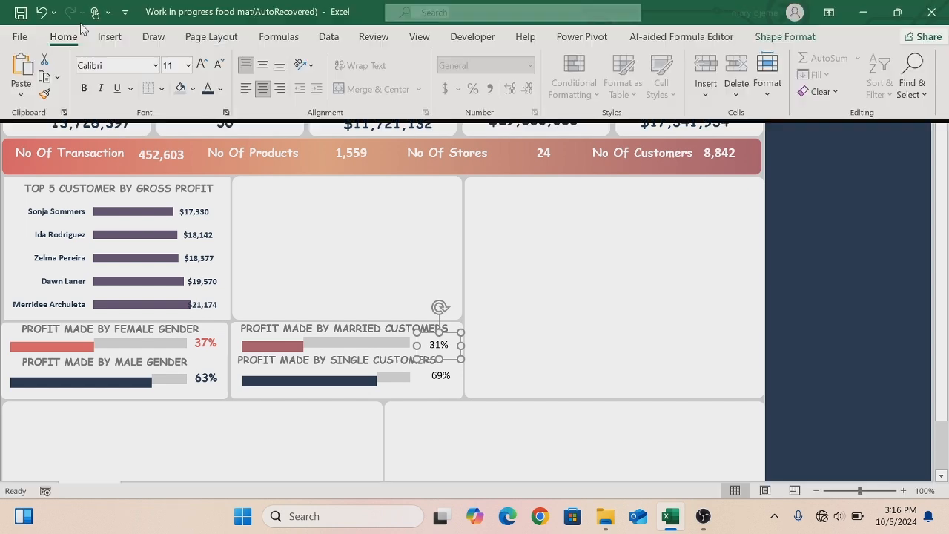
click(86, 88)
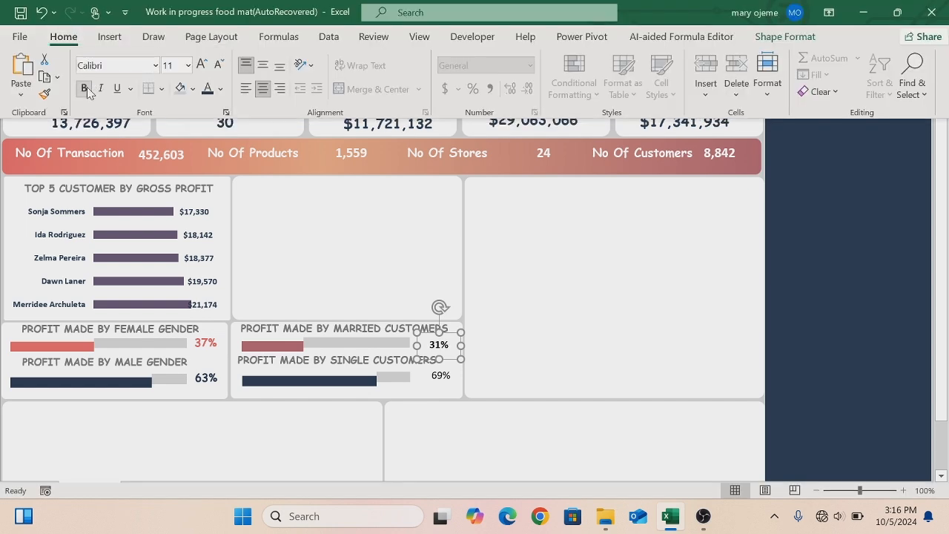
click(154, 66)
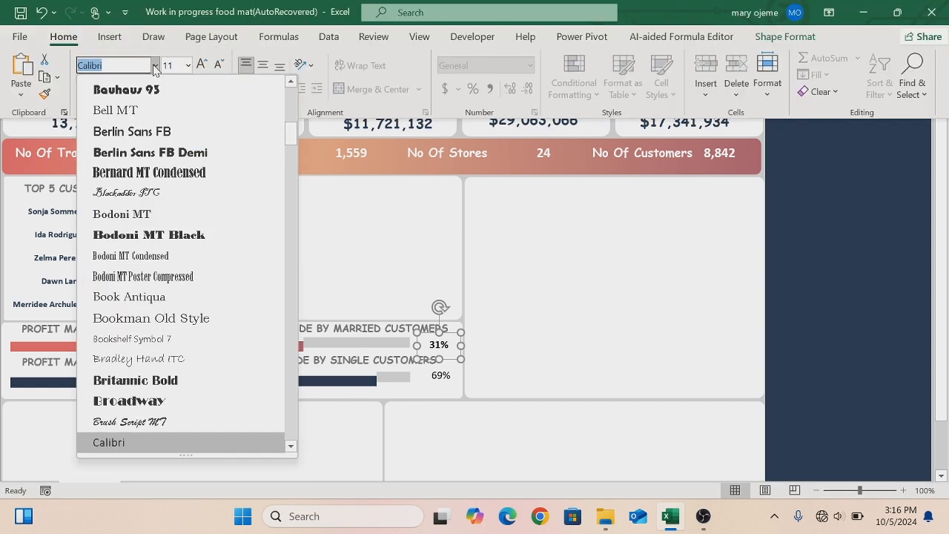
drag(291, 133, 296, 98)
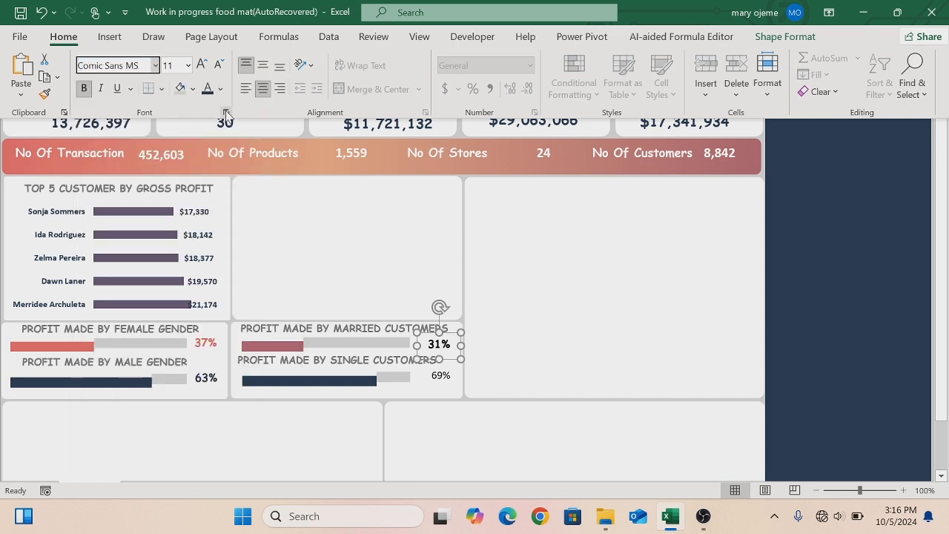
click(221, 89)
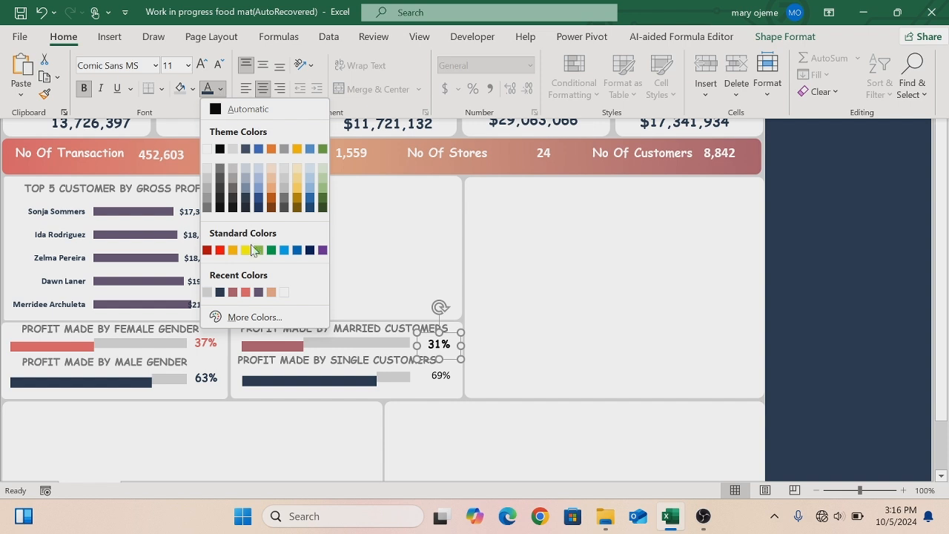
click(233, 292)
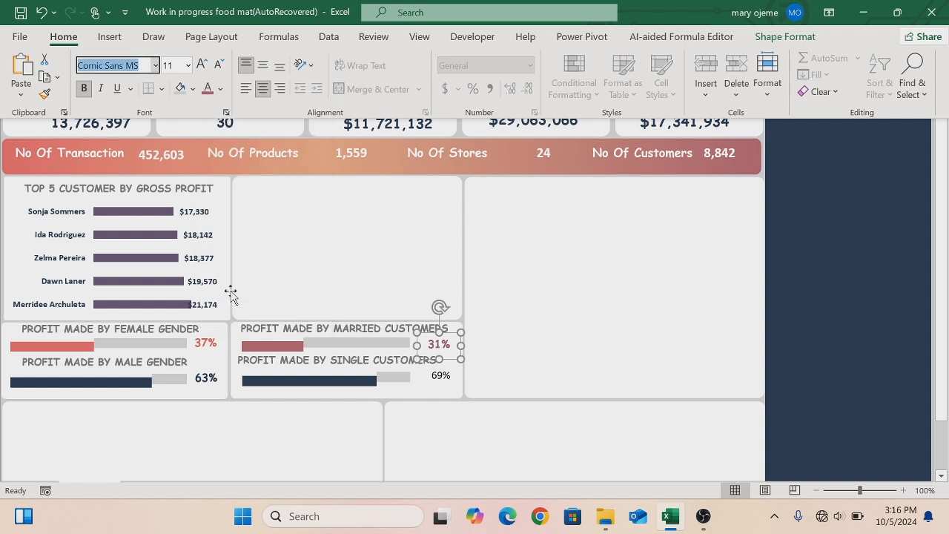
- Format the Single percentage box as bold Comic Sans MS with the dark navy font colour
click(442, 377)
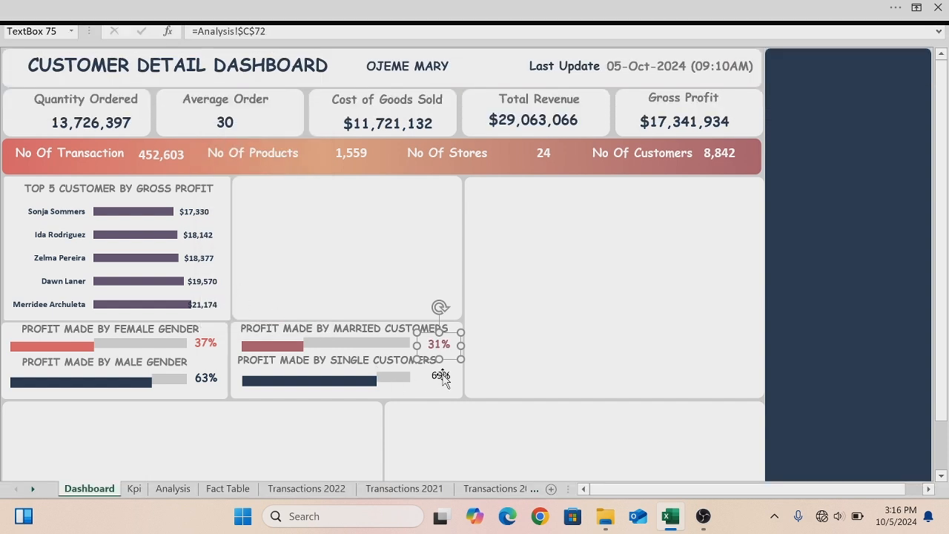
click(94, 12)
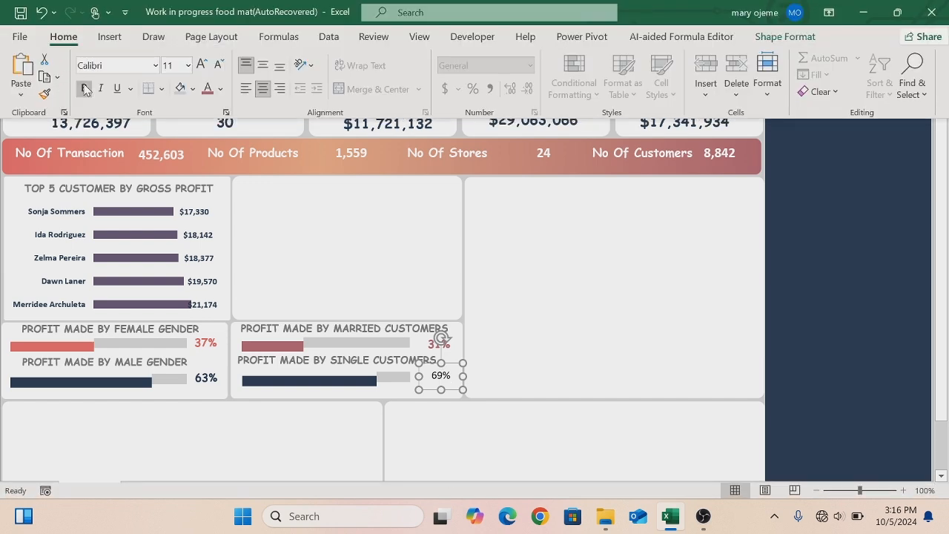
click(85, 88)
click(155, 67)
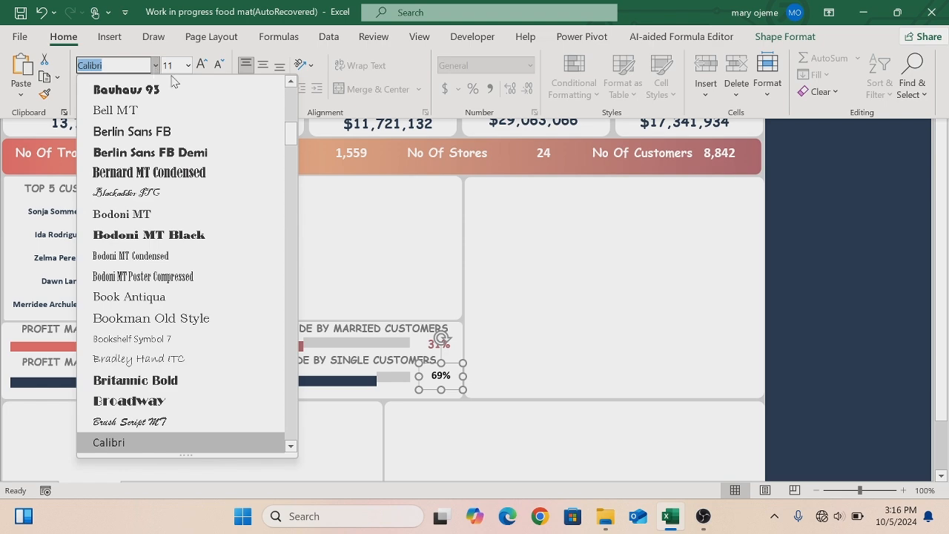
drag(291, 132, 289, 95)
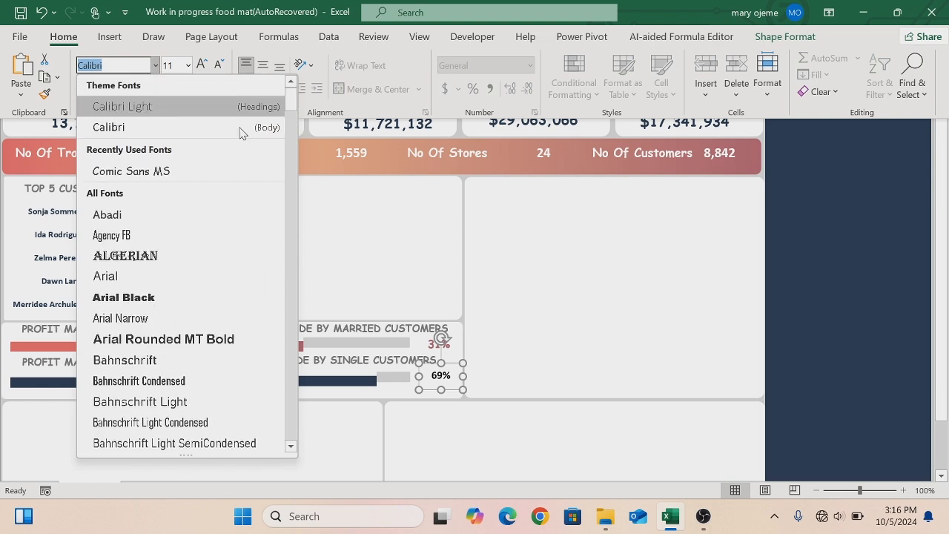
click(158, 170)
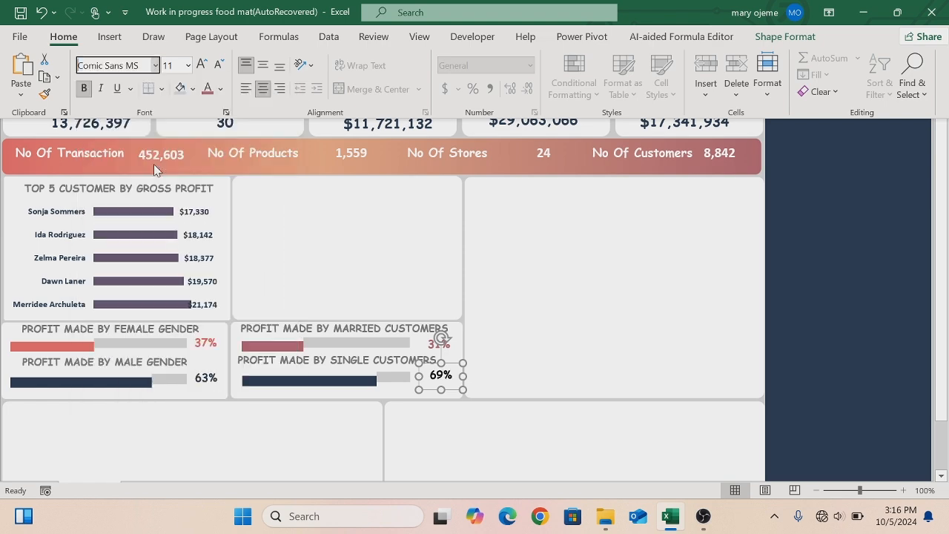
click(220, 89)
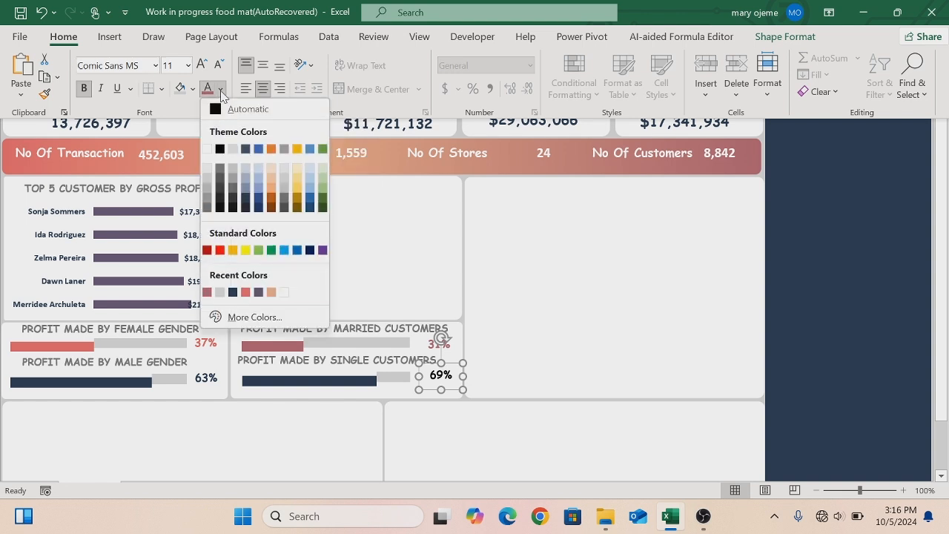
click(233, 292)
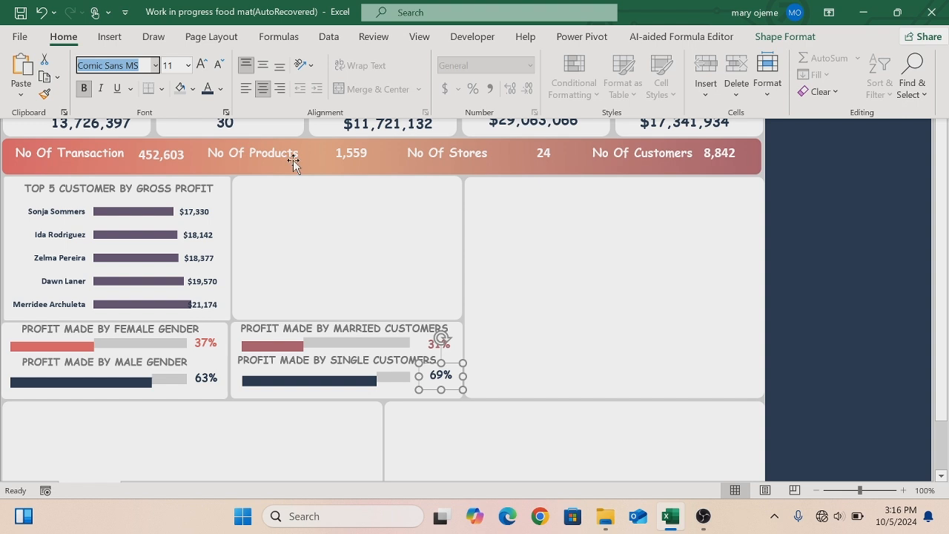
- Hide the formula bar and collapse the ribbon to show the dashboard full screen
key(ctrl+shift+F1)
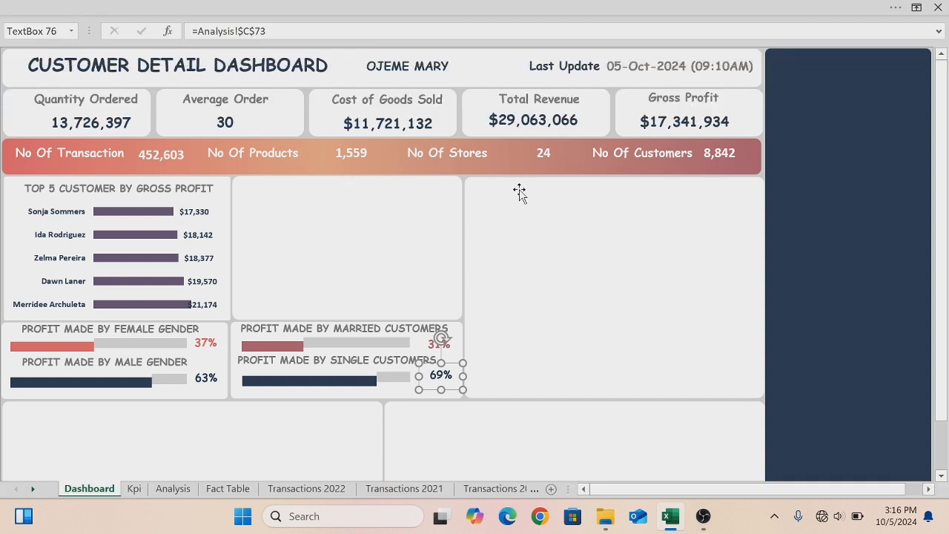
click(519, 191)
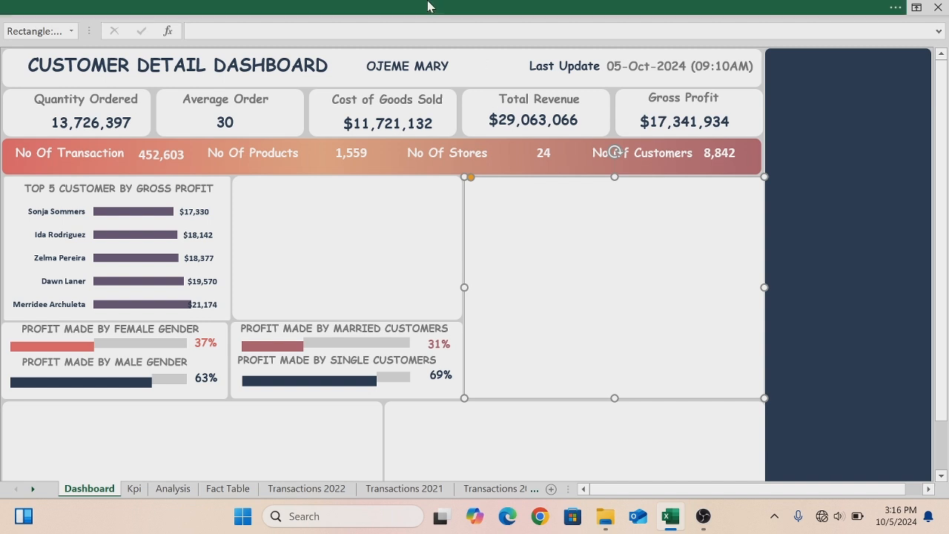
click(428, 3)
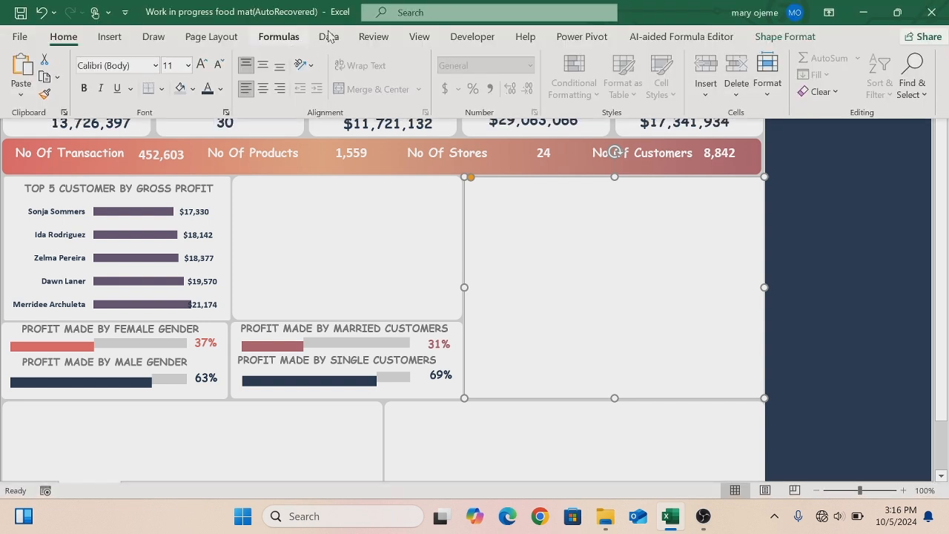
click(419, 37)
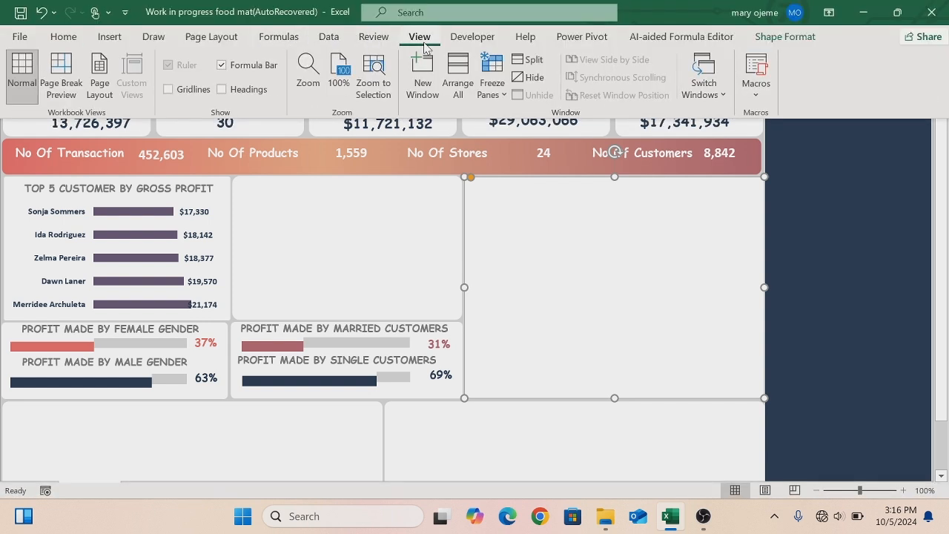
click(220, 66)
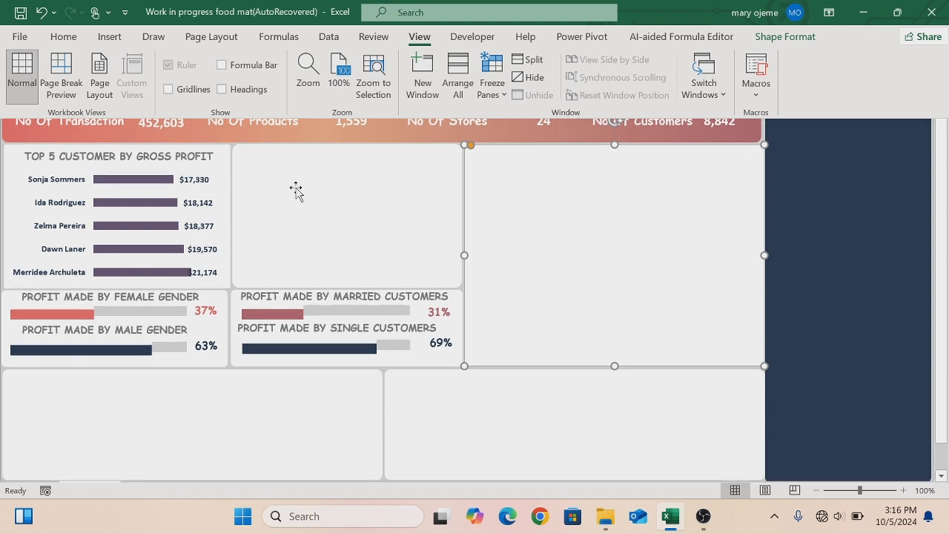
key(ctrl+shift+F1)
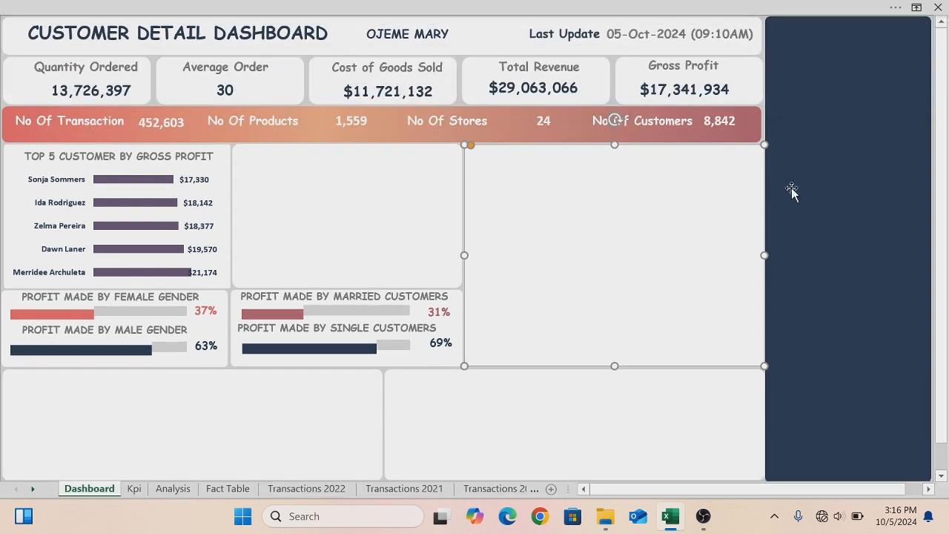
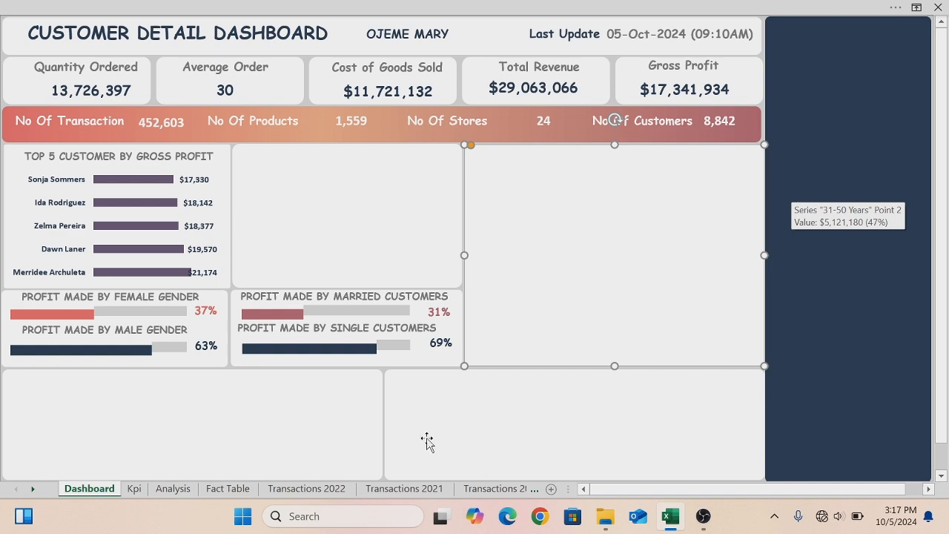
- Shrink the three age-group donut charts on the Analysis sheet together and paste copies onto the Dashboard
click(174, 489)
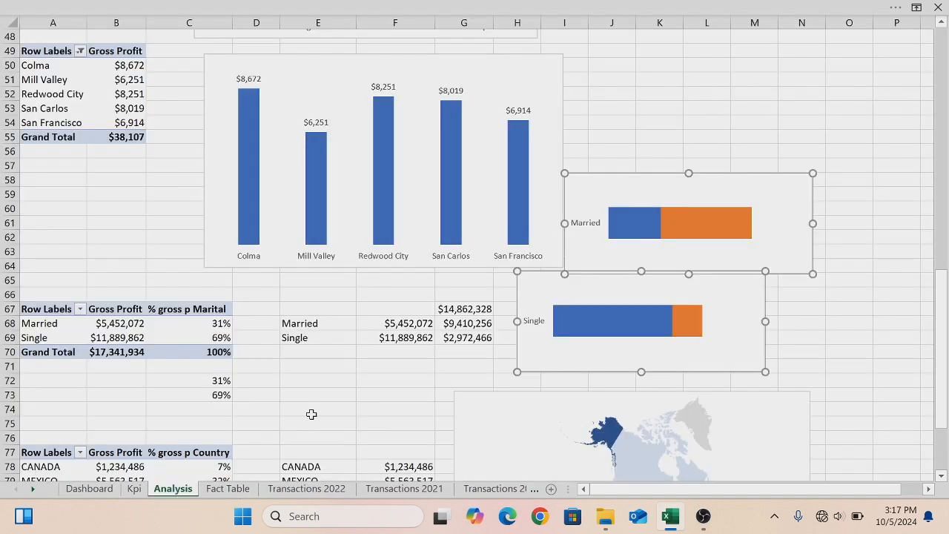
drag(940, 365, 916, 81)
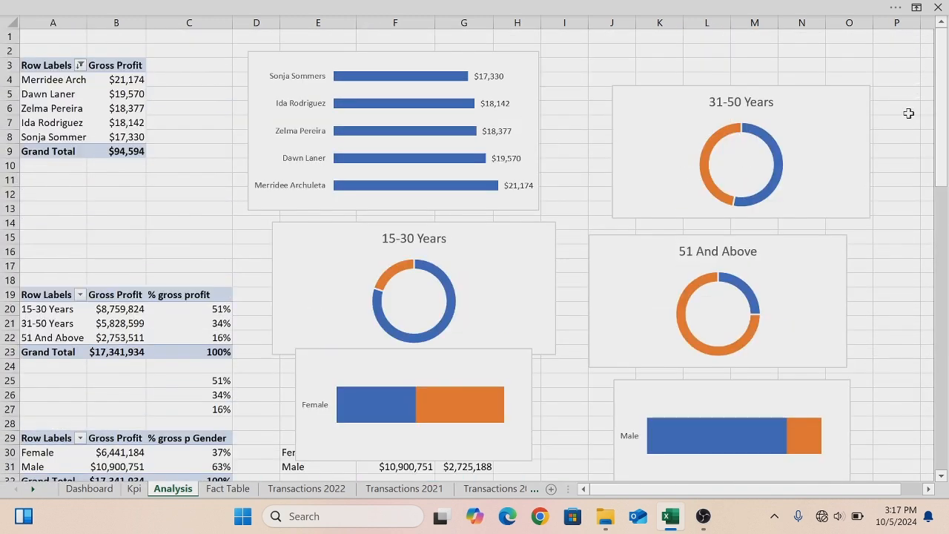
click(629, 87)
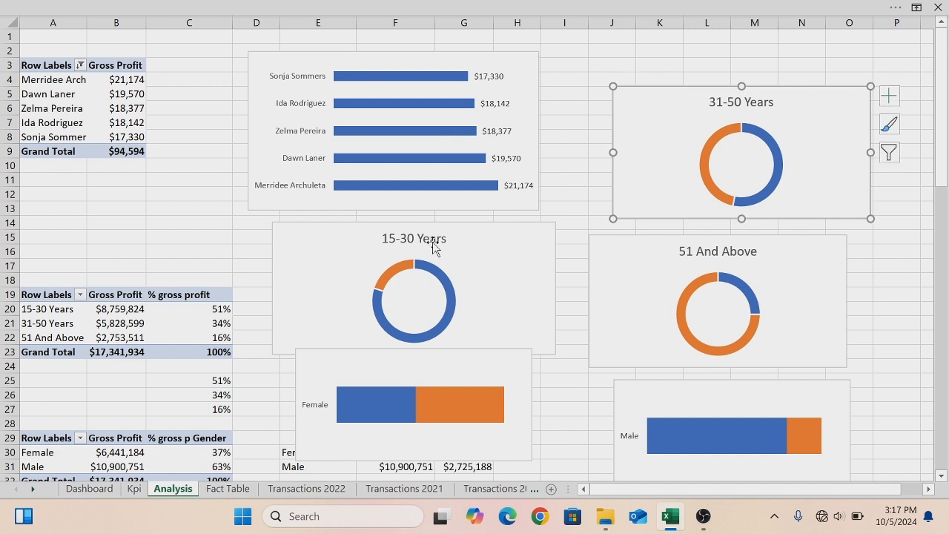
ctrl+click(345, 226)
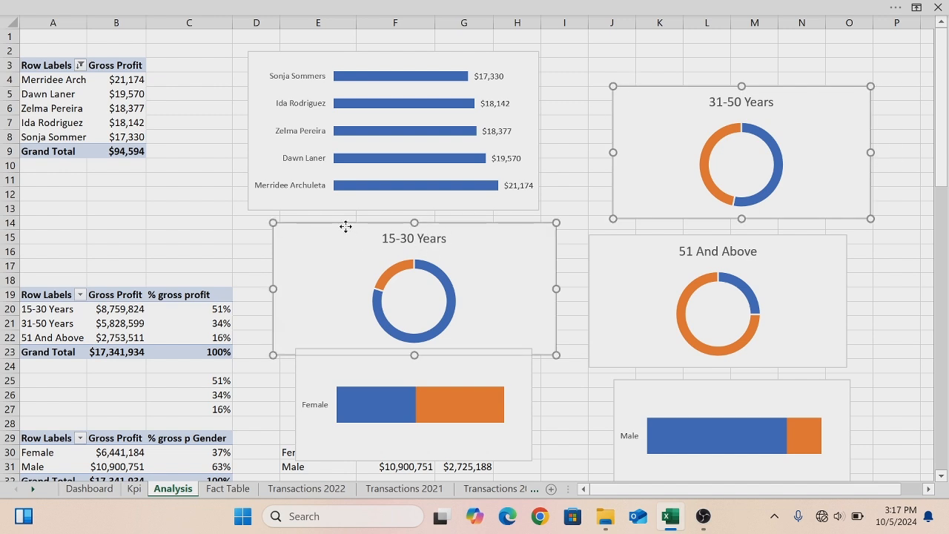
ctrl+click(597, 244)
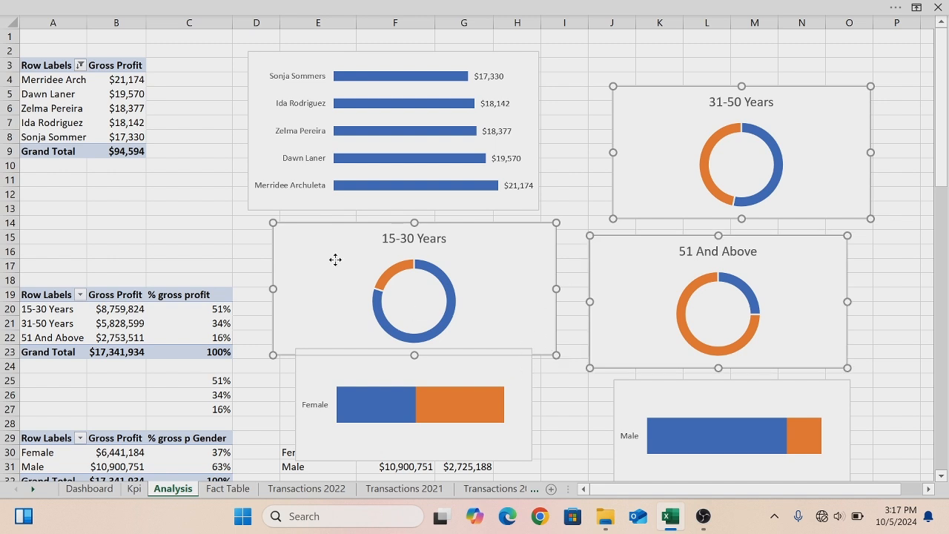
drag(273, 222, 350, 234)
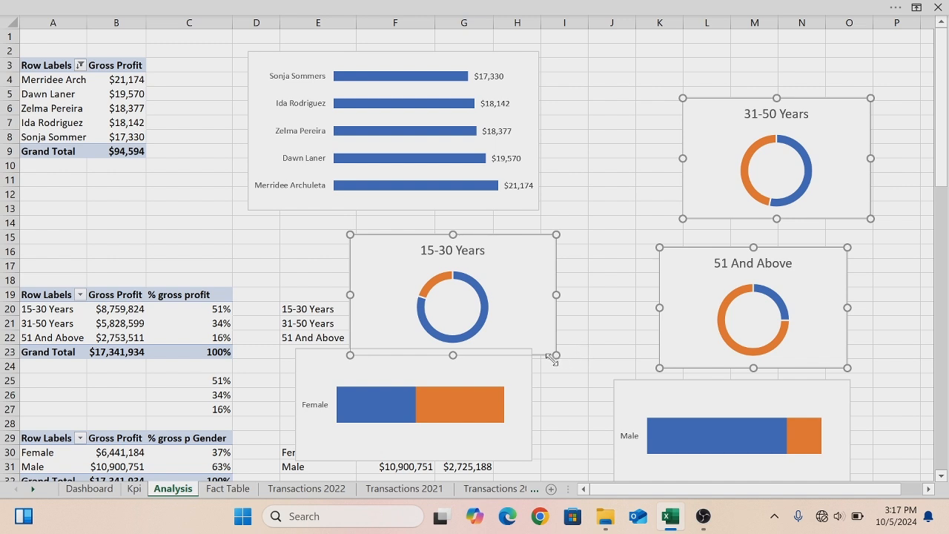
drag(556, 356, 490, 327)
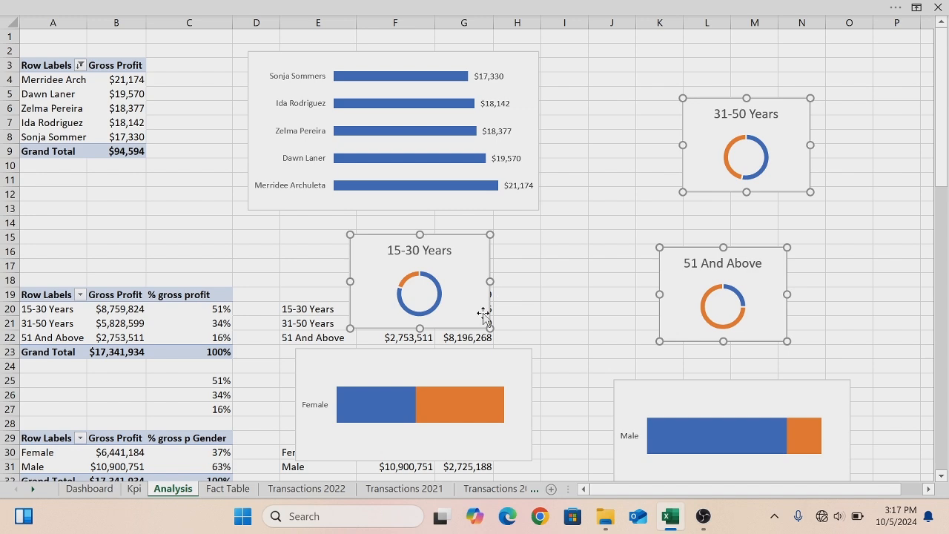
click(101, 489)
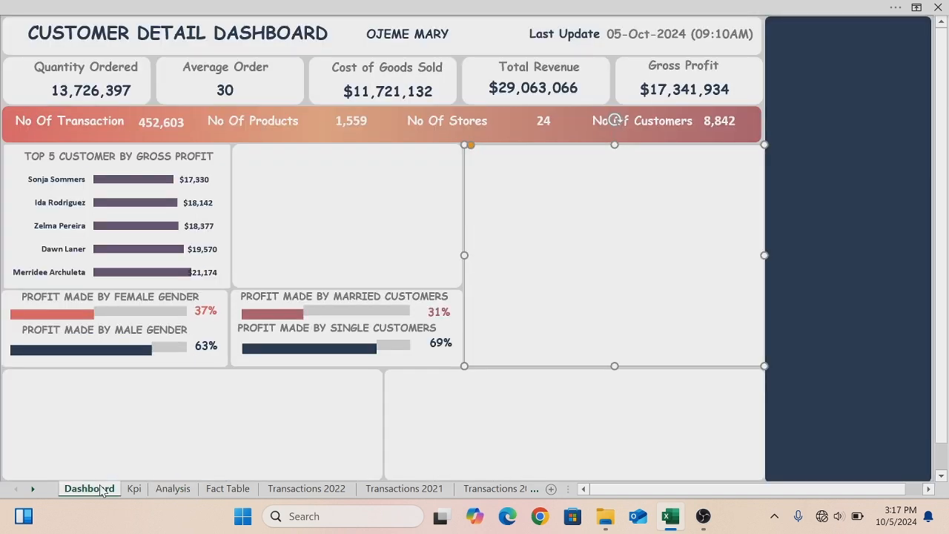
key(ctrl+v)
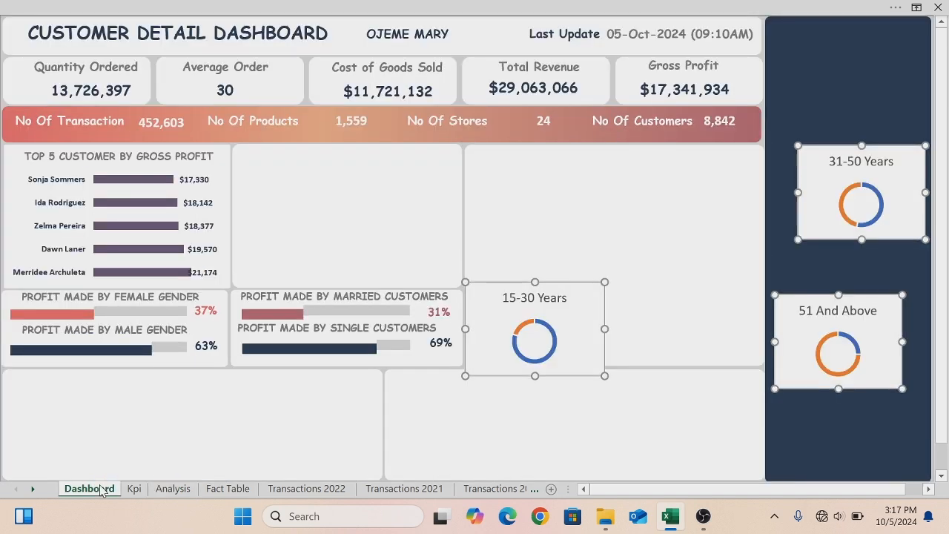
- Place the 15-30 Years chart in the panel beside the top customers and remove its fill, outline and chart title
click(525, 214)
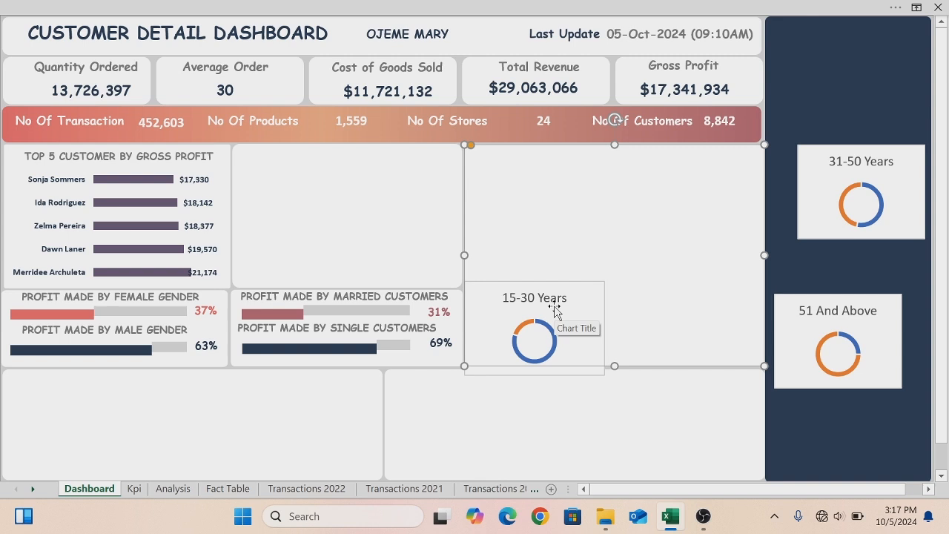
drag(575, 285, 349, 151)
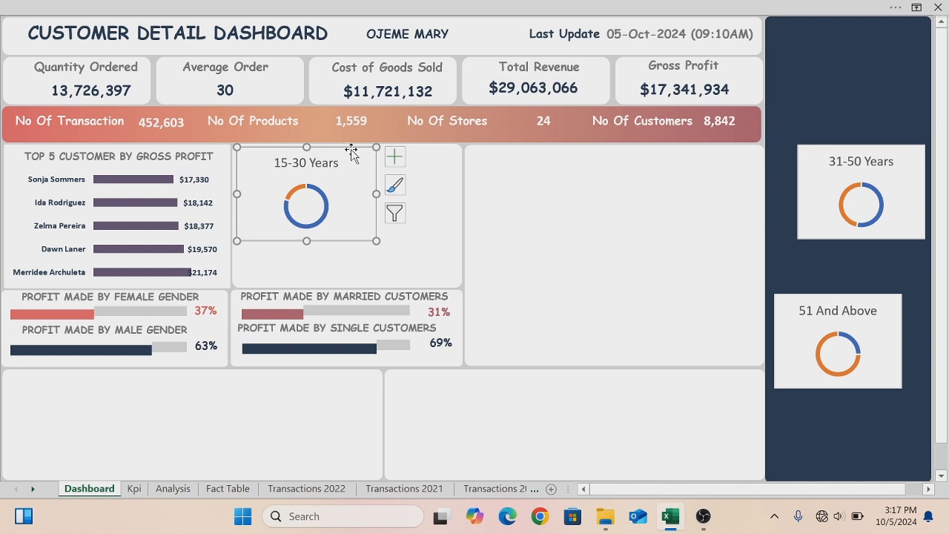
right_click(353, 153)
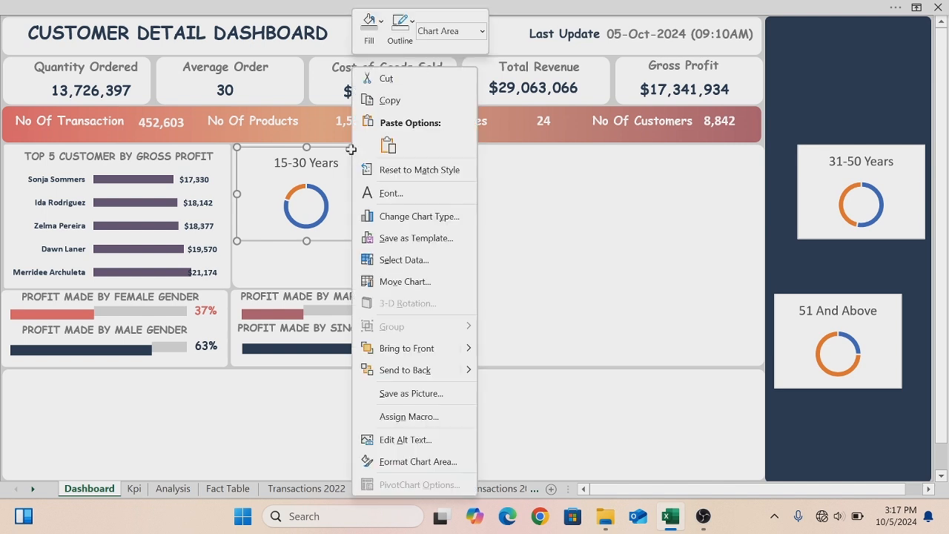
click(382, 25)
click(379, 271)
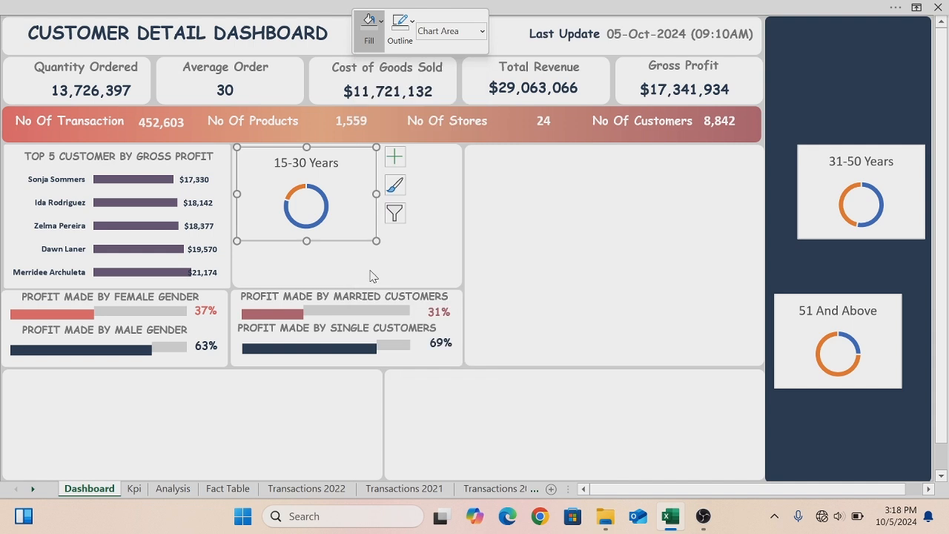
click(413, 25)
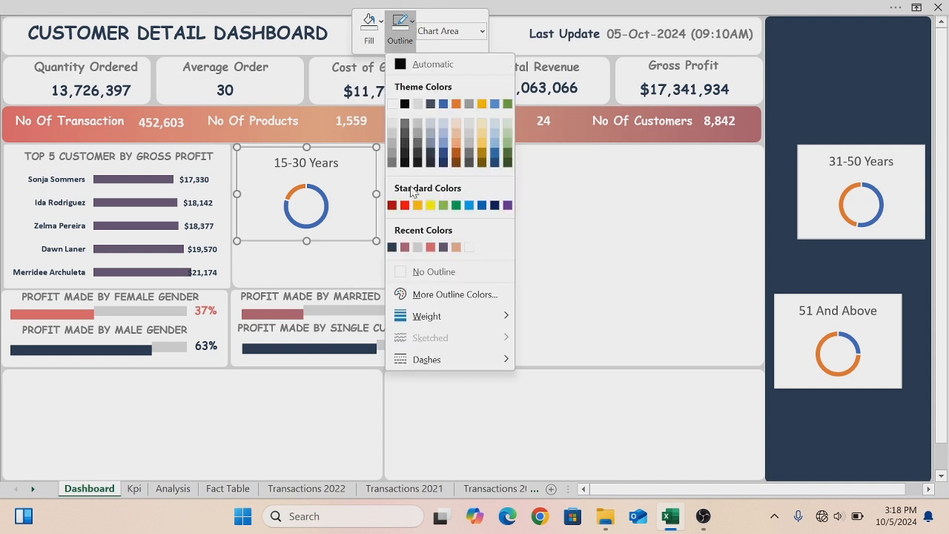
click(401, 271)
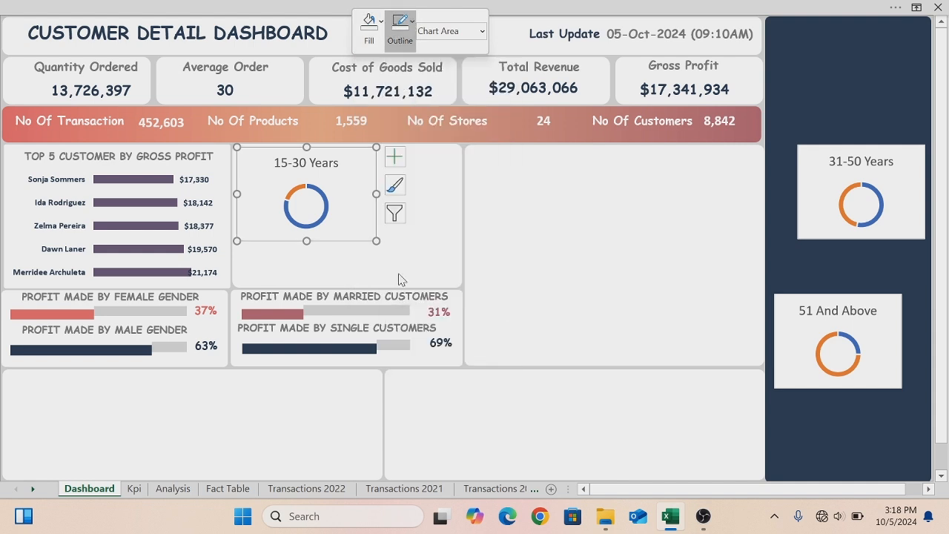
click(403, 160)
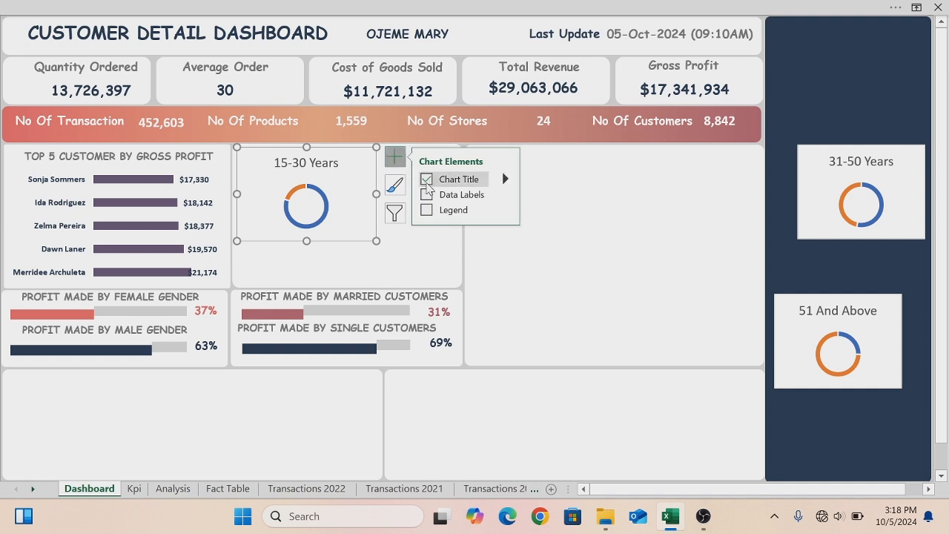
click(427, 180)
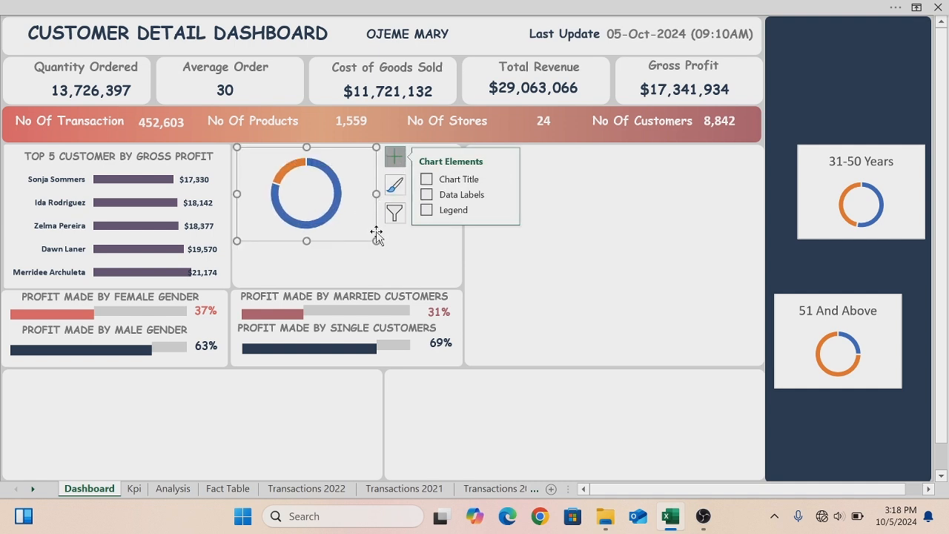
- Move the 31-50 Years chart into the large middle panel and remove its fill, outline and chart title
click(811, 171)
drag(809, 168, 521, 201)
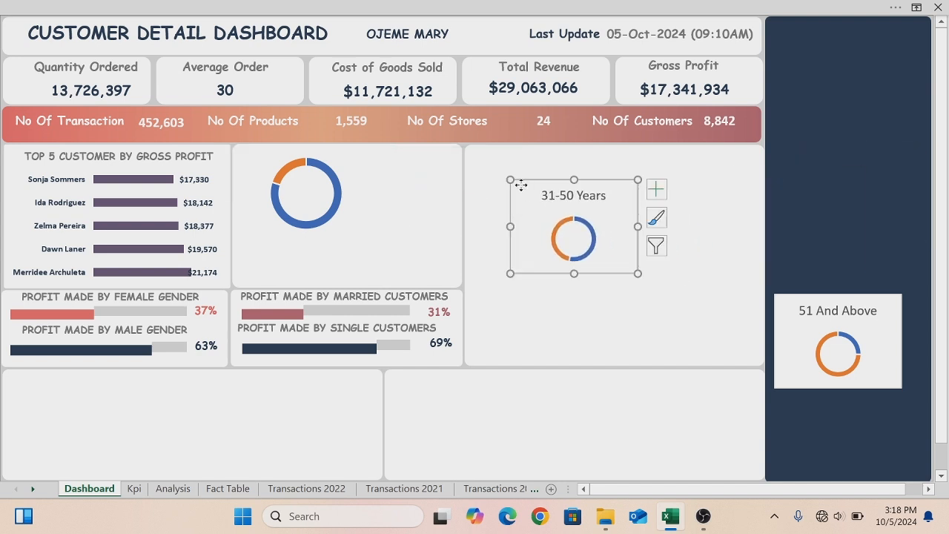
right_click(522, 188)
click(552, 22)
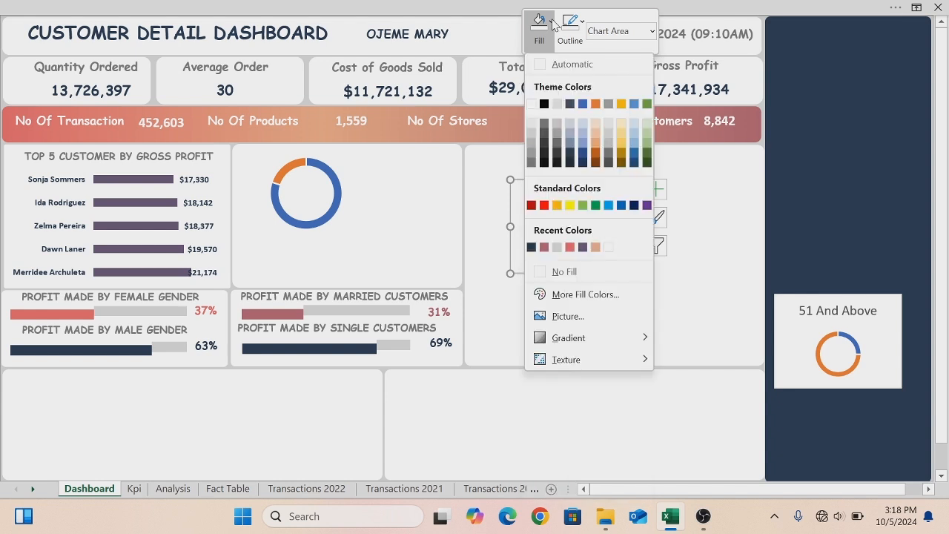
click(557, 271)
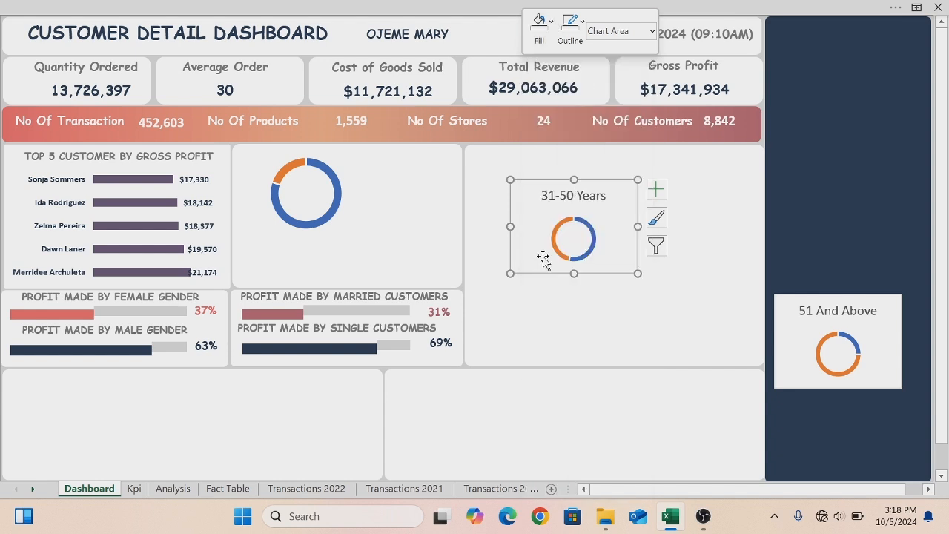
click(583, 24)
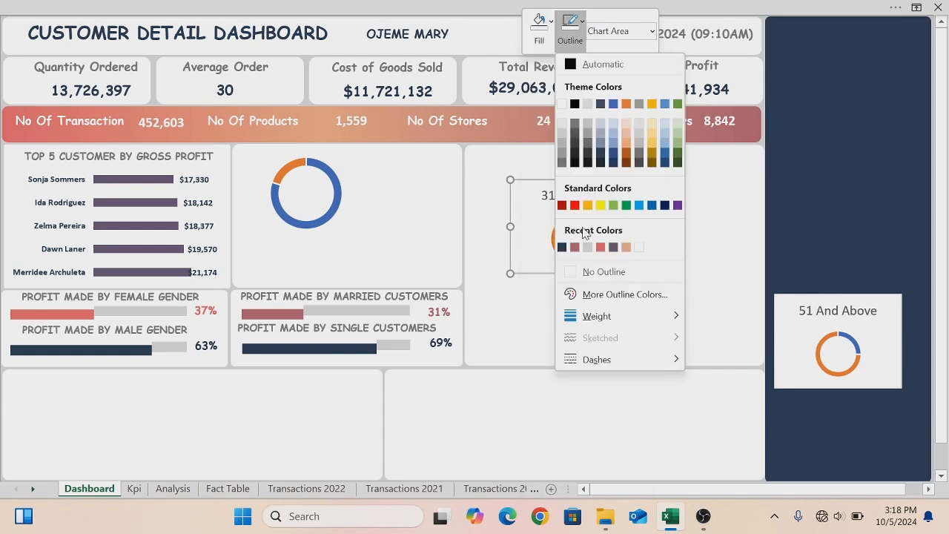
click(570, 273)
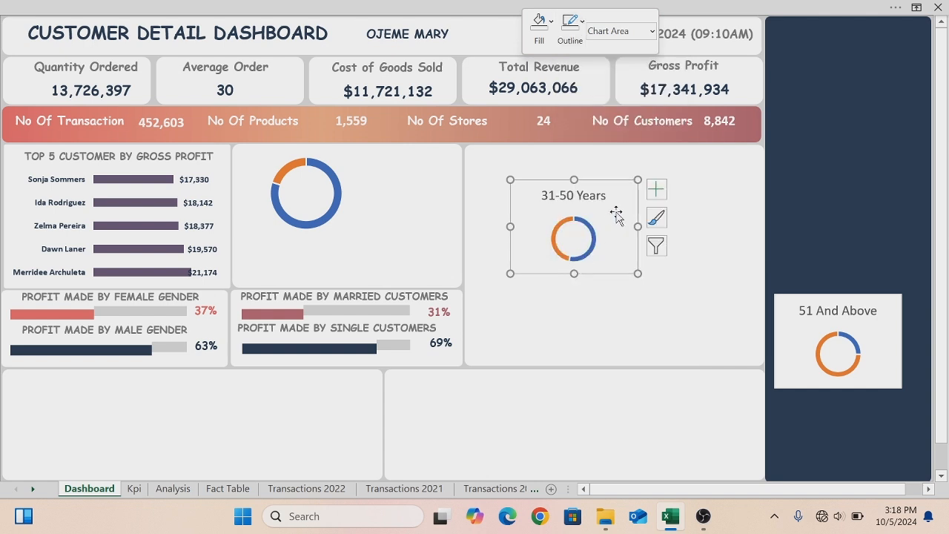
click(655, 191)
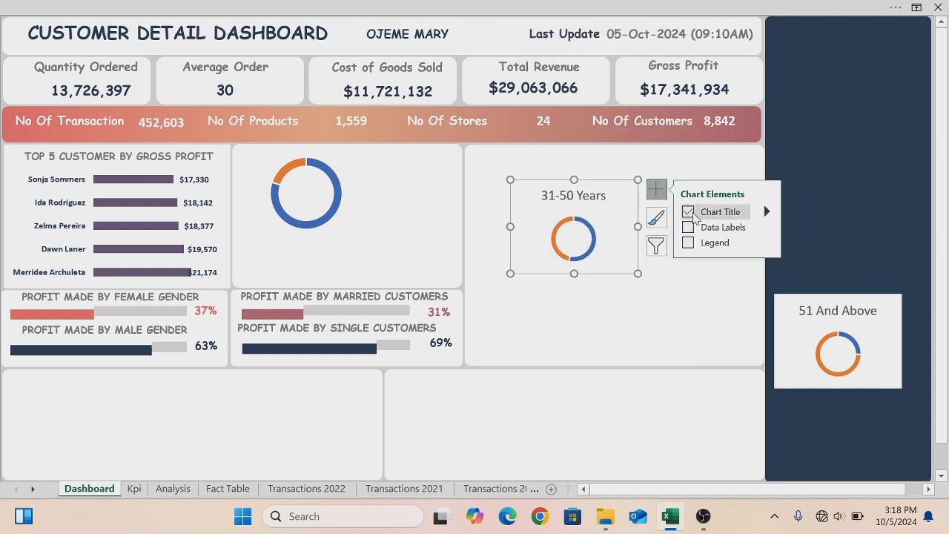
click(693, 216)
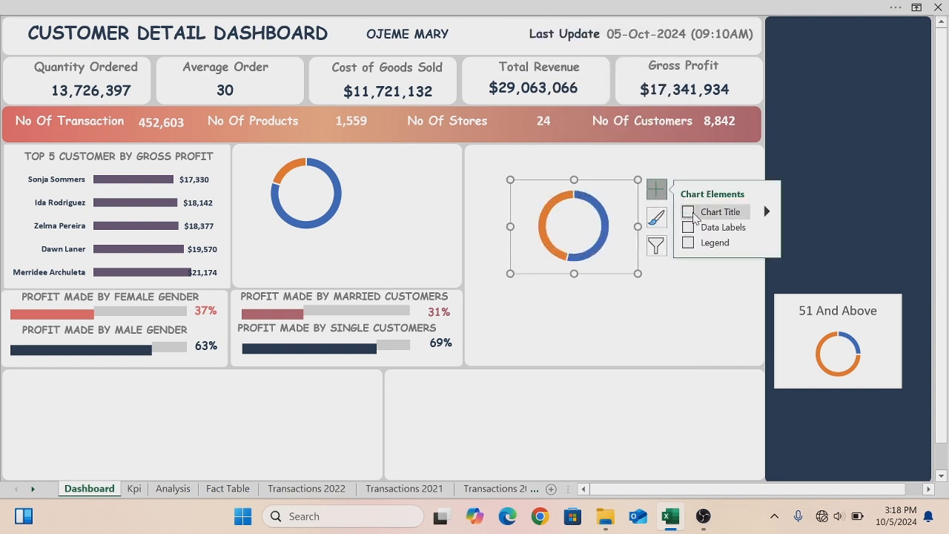
- Remove the fill, outline and chart title of the 51 And Above donut chart
click(779, 298)
click(779, 298)
right_click(779, 298)
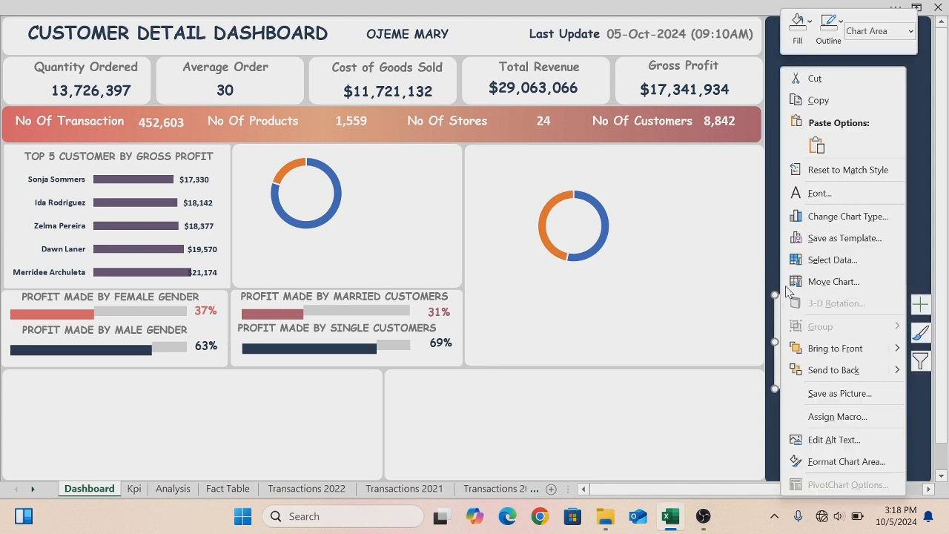
click(812, 22)
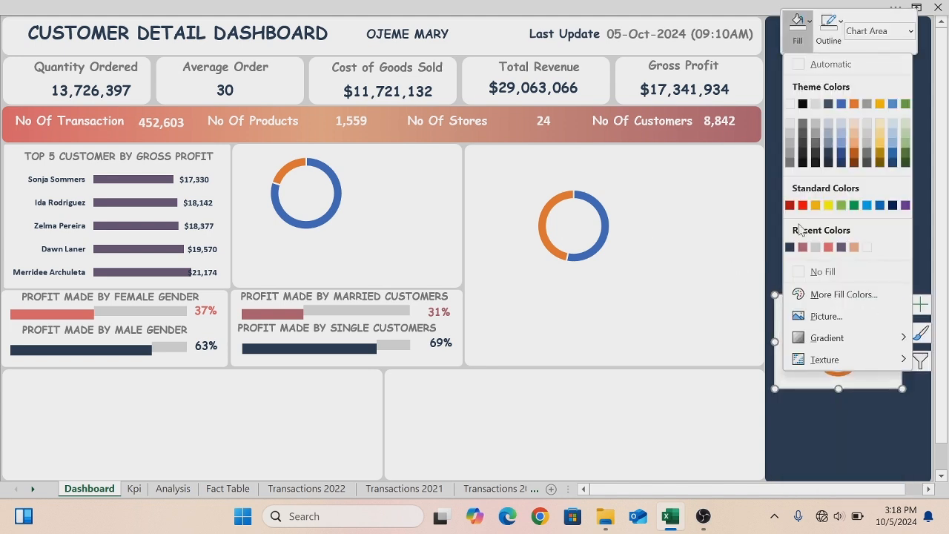
click(799, 269)
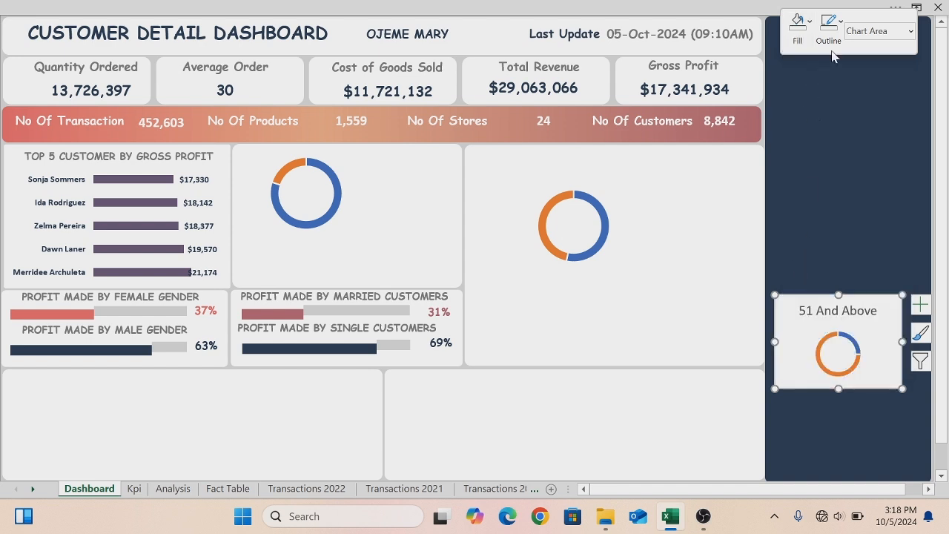
click(842, 27)
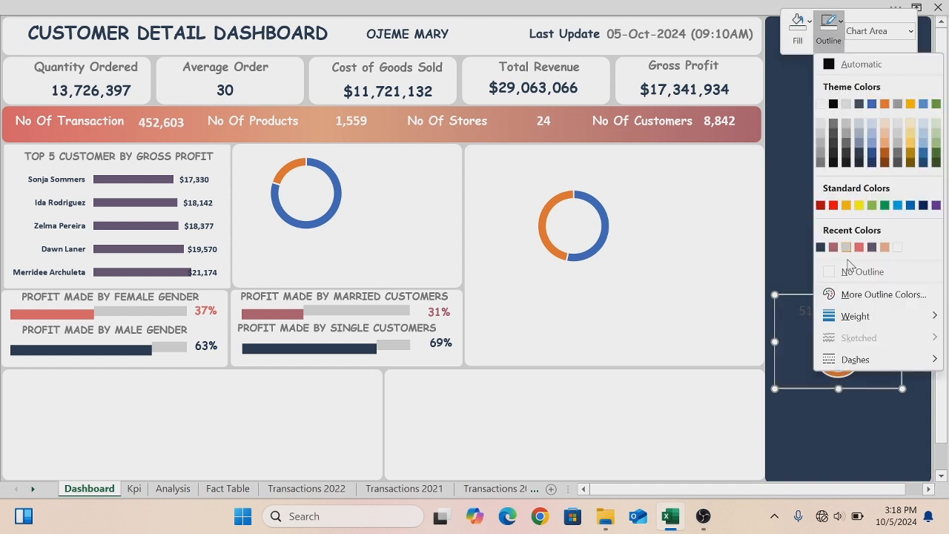
click(822, 271)
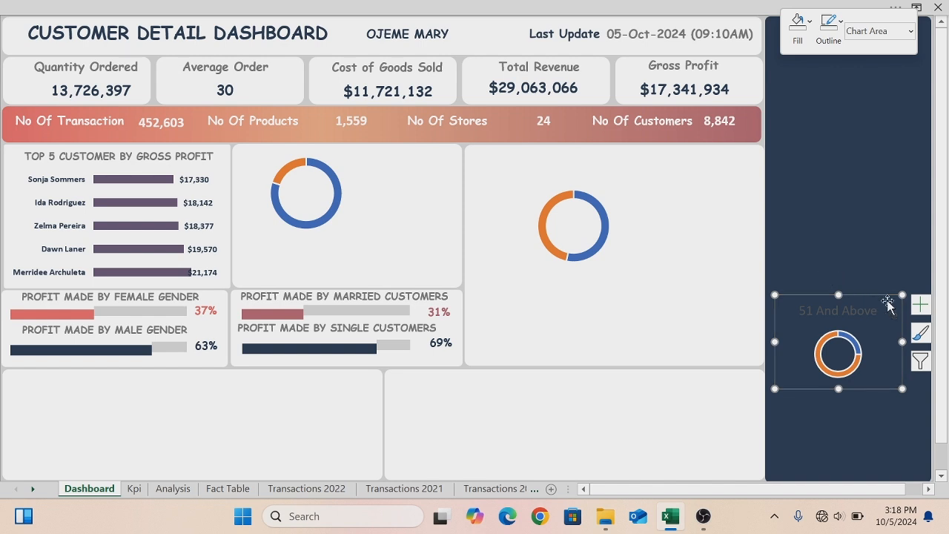
click(920, 305)
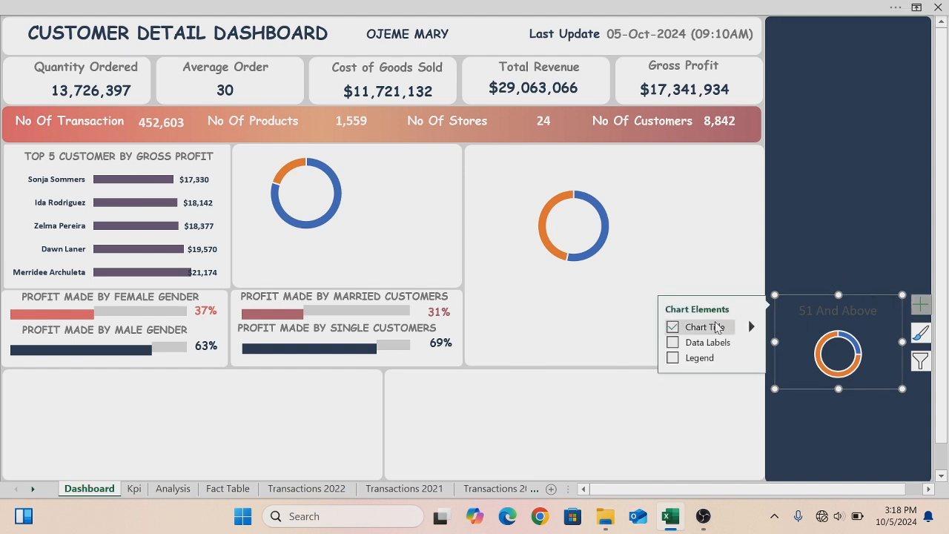
click(672, 328)
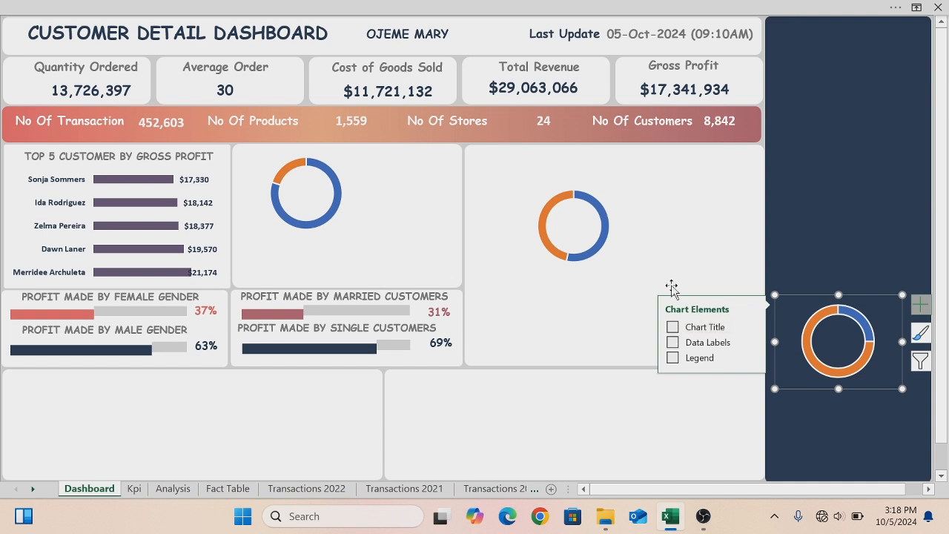
- Select the three age-group donut charts together and resize them to a smaller size
ctrl+click(562, 184)
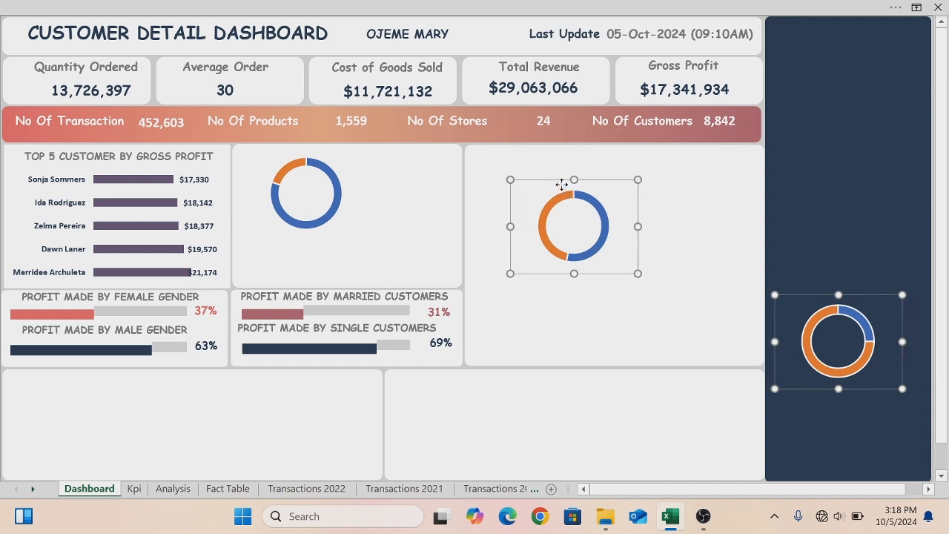
ctrl+click(298, 149)
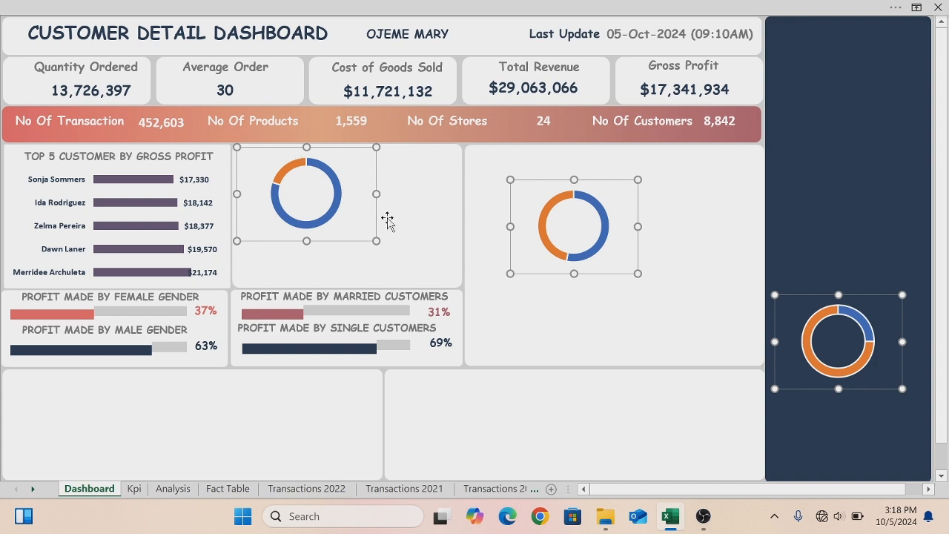
drag(378, 242, 297, 206)
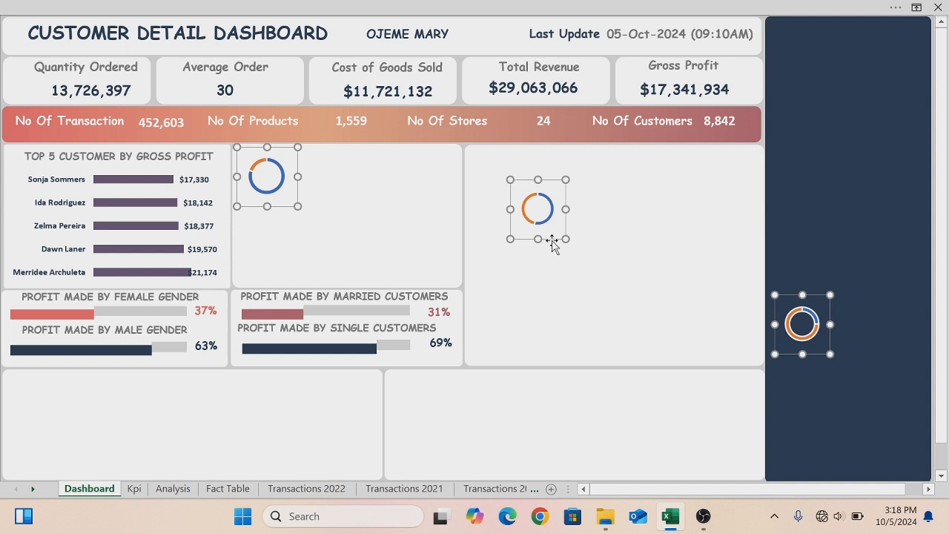
drag(538, 241, 605, 266)
key(Escape)
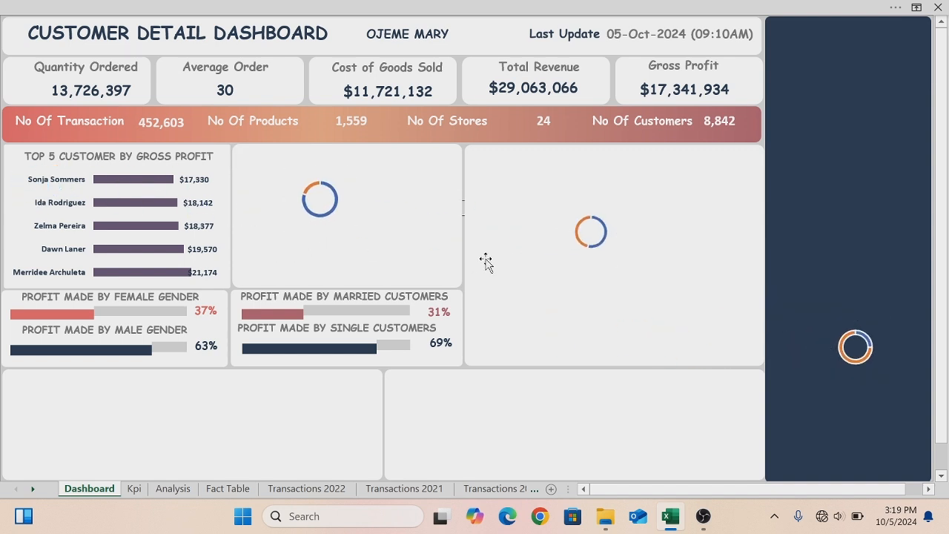
- Stack the three age-group donut charts vertically in the panel beside the top customers chart
click(340, 198)
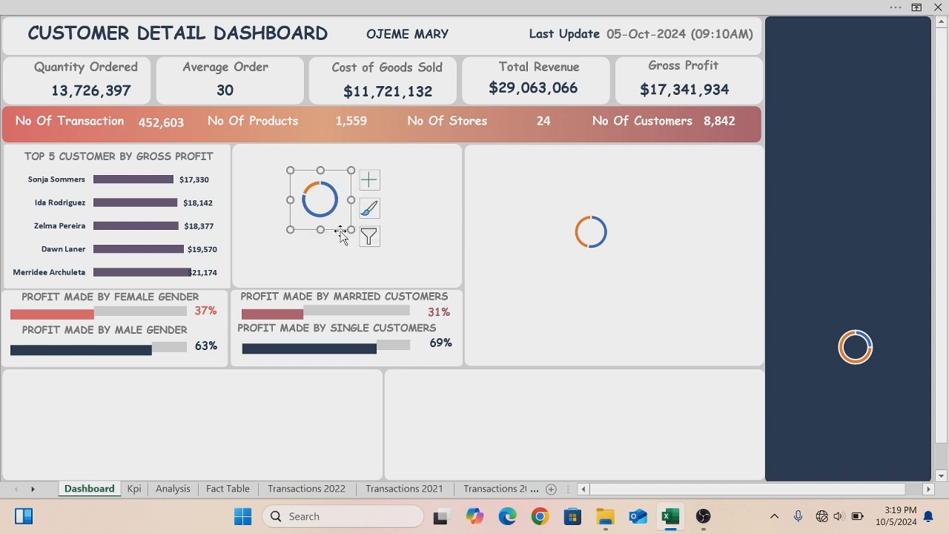
drag(339, 230, 277, 197)
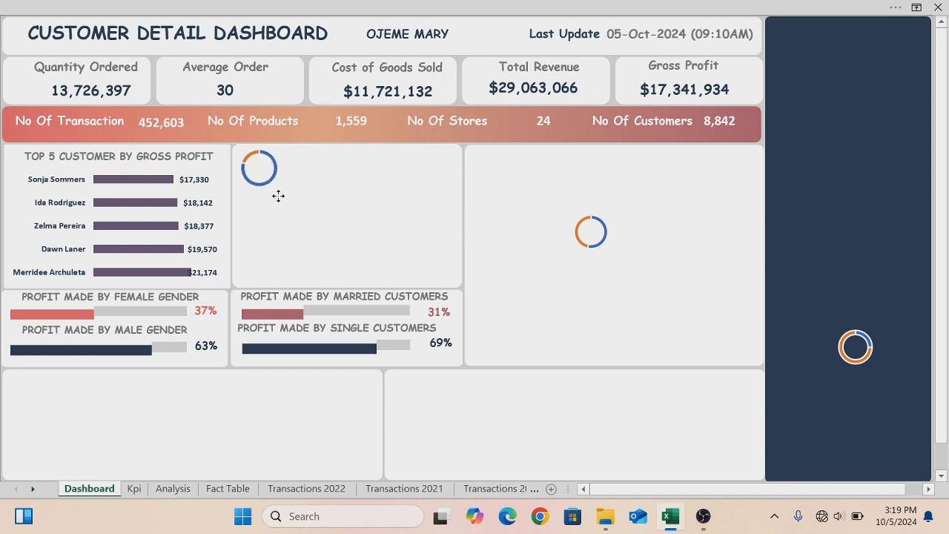
click(597, 261)
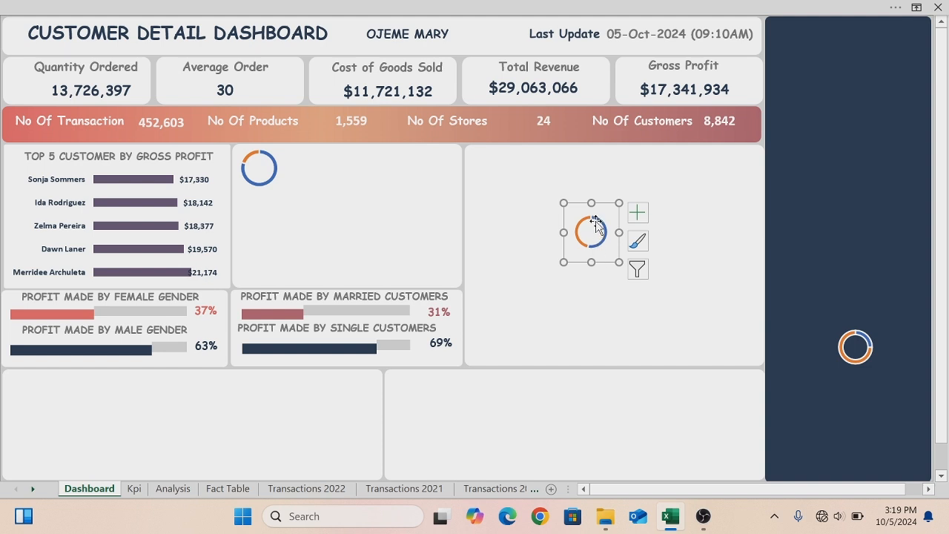
mouse_move(598, 226)
drag(576, 259, 246, 248)
click(857, 328)
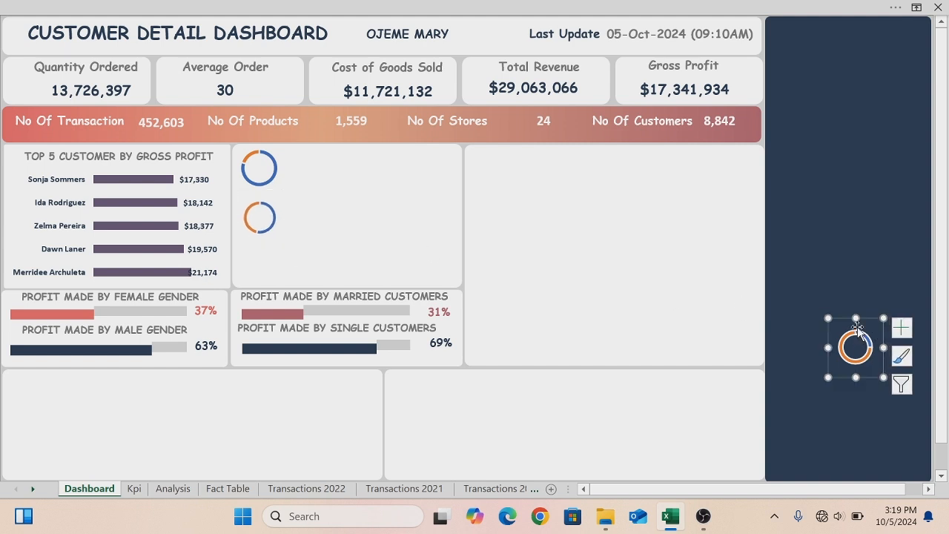
drag(869, 320, 275, 247)
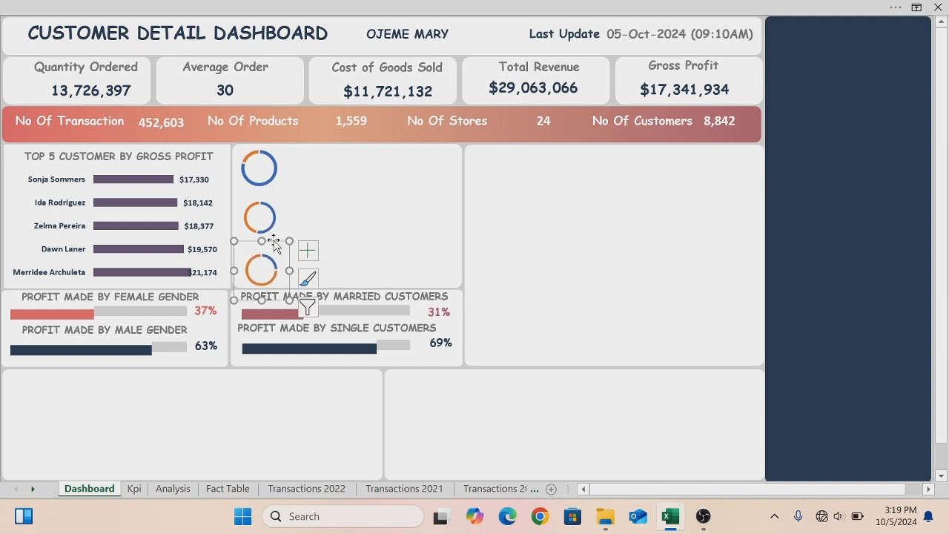
- Remove the series outline from the 15-30 Years and 31-50 Years donut charts
click(249, 156)
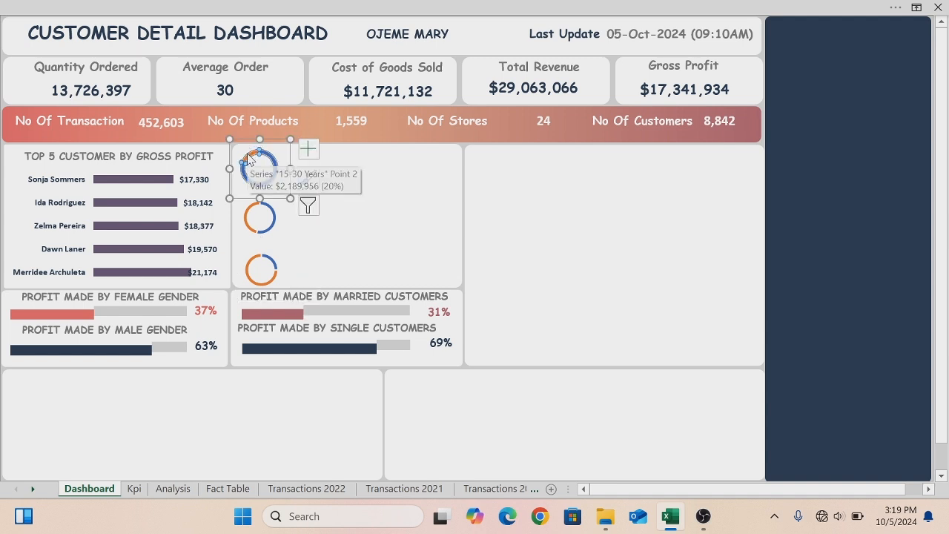
right_click(255, 161)
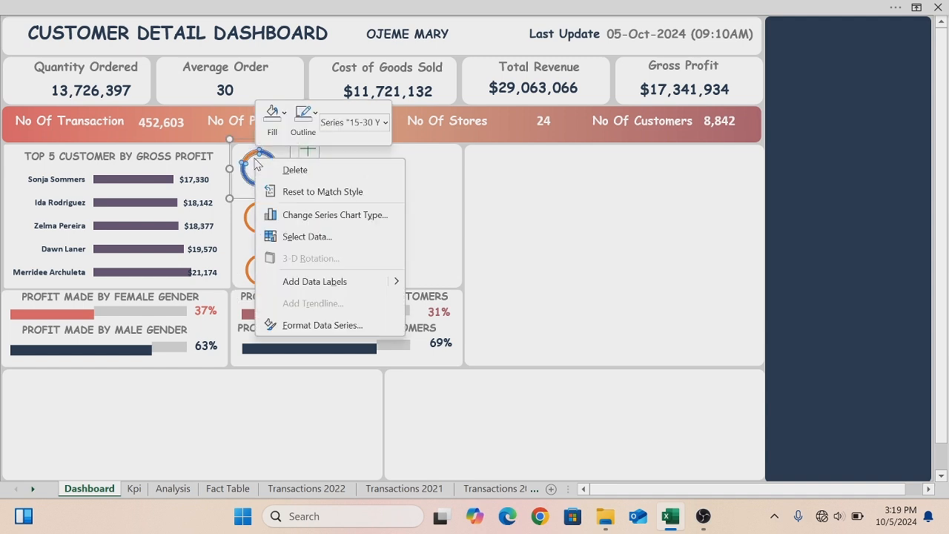
click(316, 114)
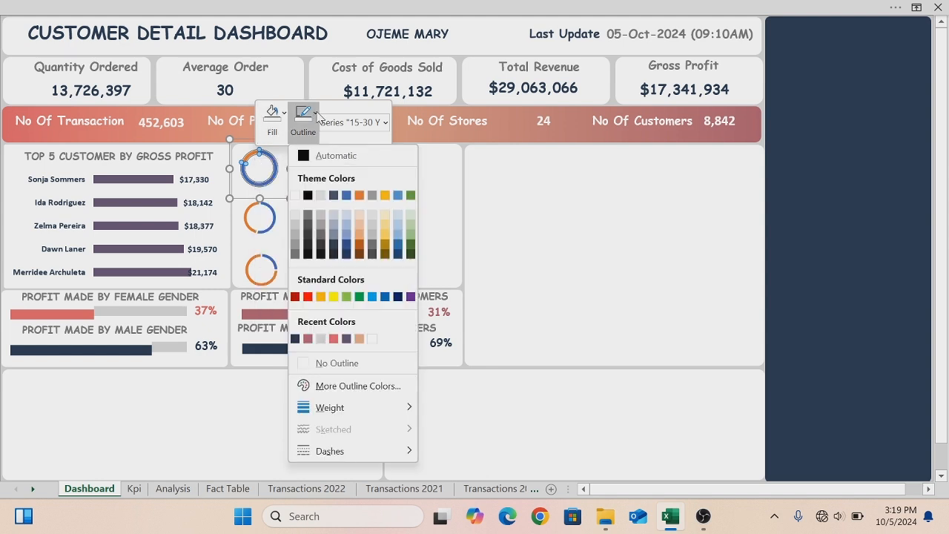
click(303, 362)
click(253, 214)
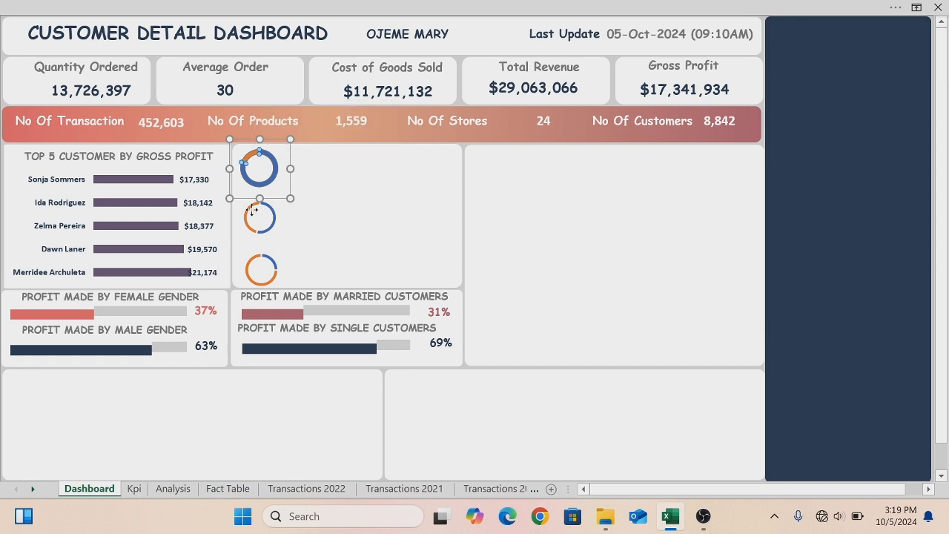
right_click(253, 216)
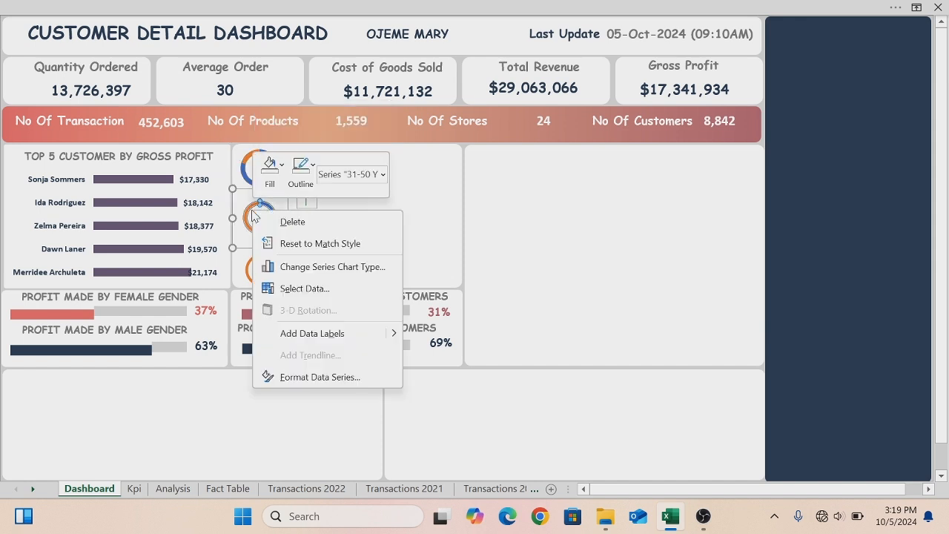
click(314, 166)
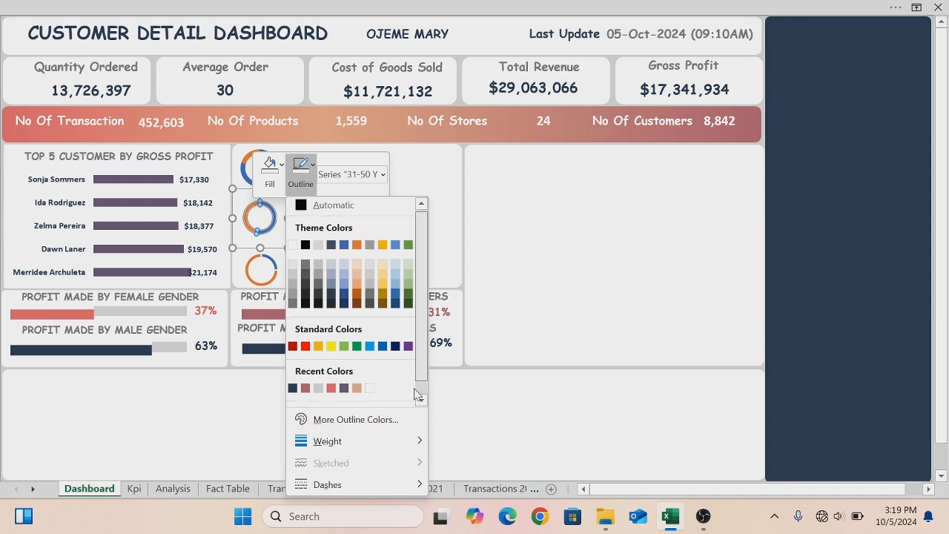
scroll(424, 359, down, 1)
click(303, 396)
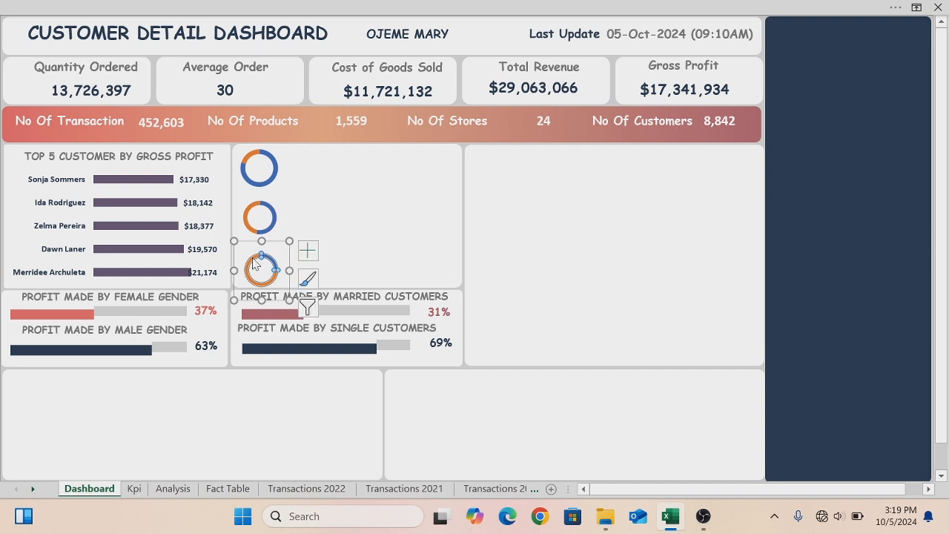
- Remove the series outline from the 51 And Above donut chart
right_click(253, 258)
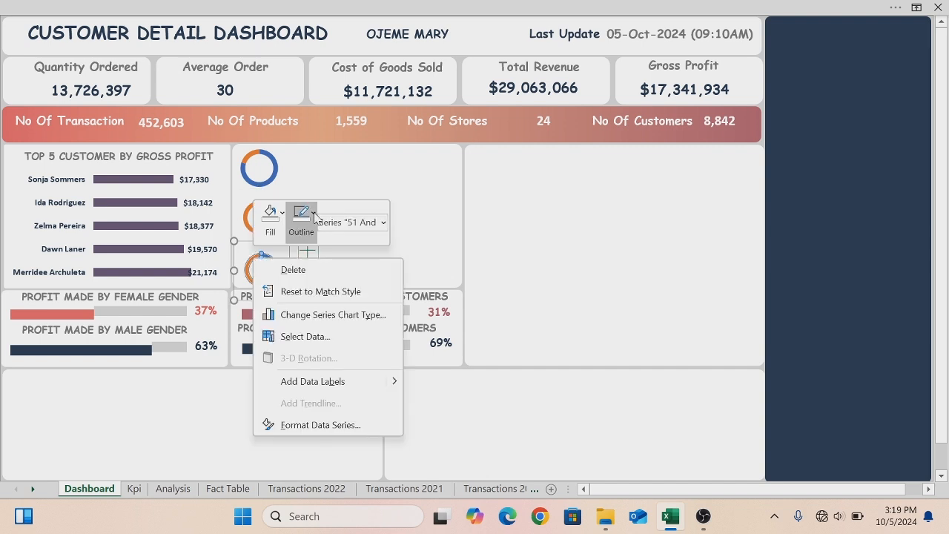
click(314, 215)
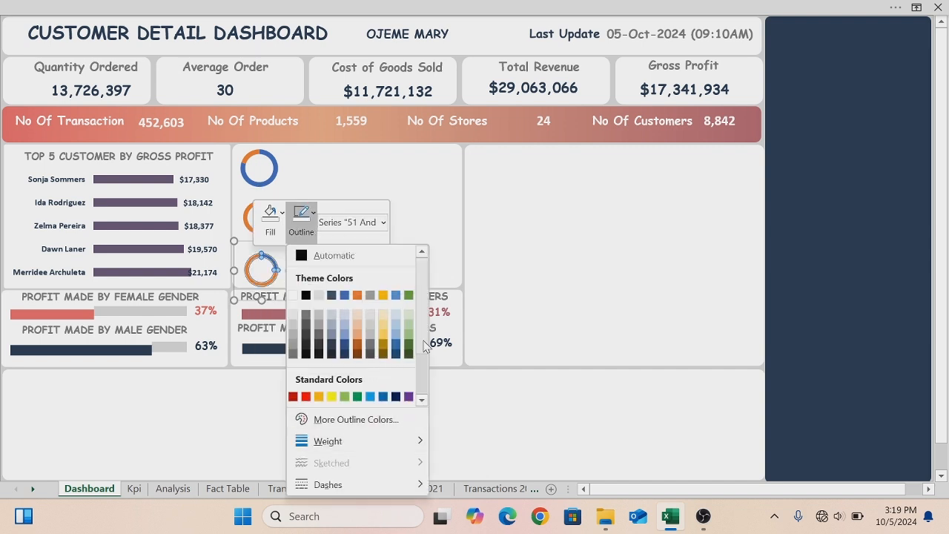
scroll(426, 345, down, 3)
click(305, 397)
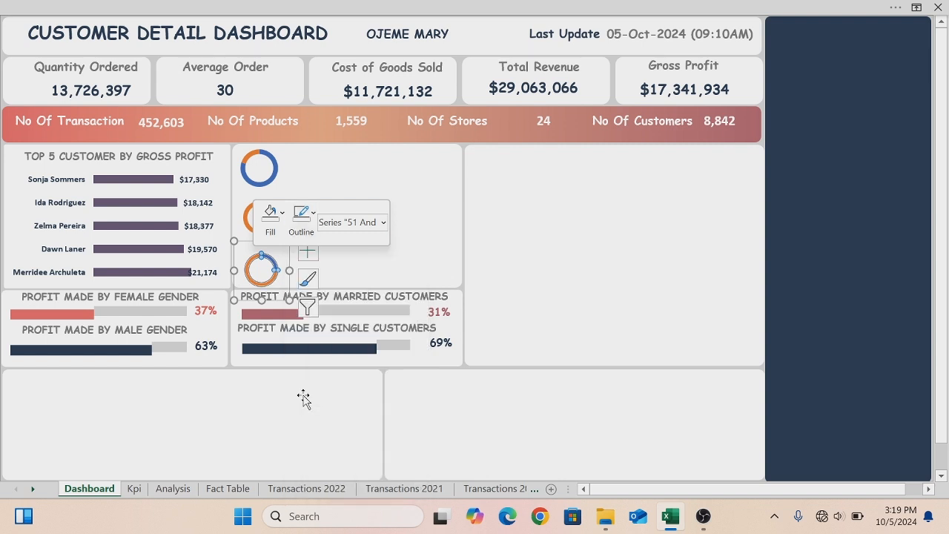
click(530, 281)
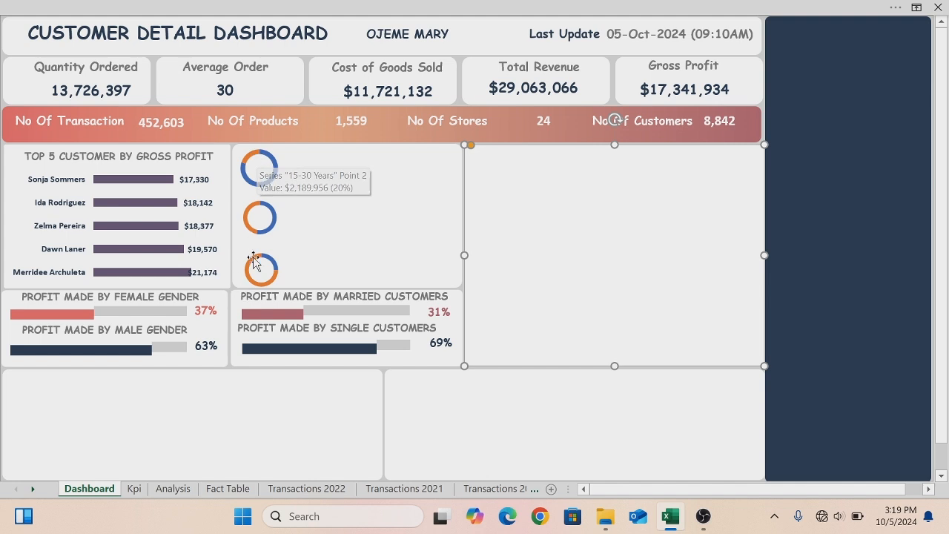
- Select all three donut charts together and set their width to 0.85 inches
click(255, 160)
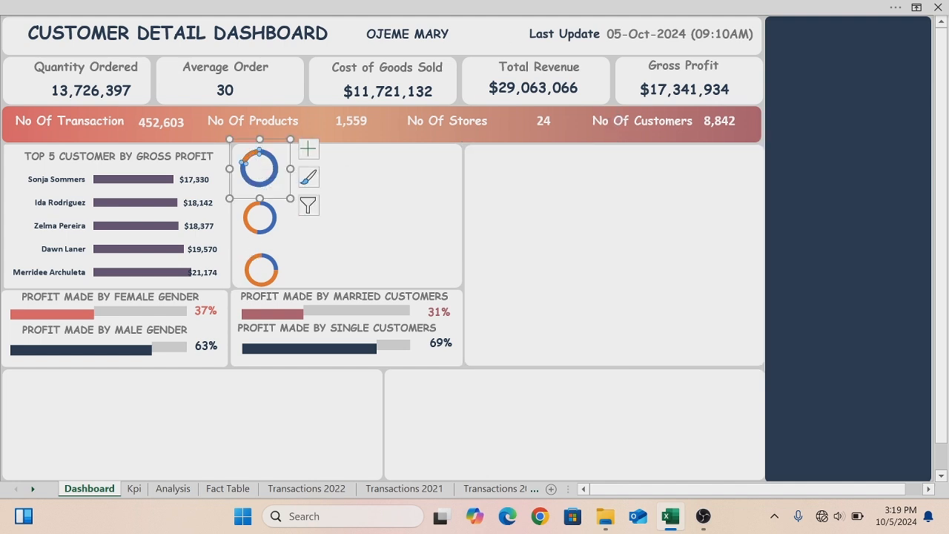
click(566, 9)
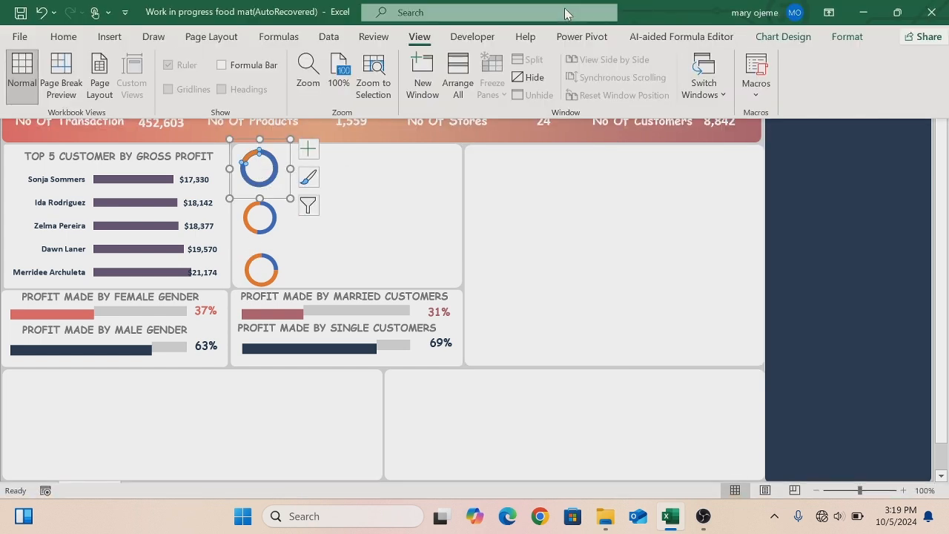
click(847, 37)
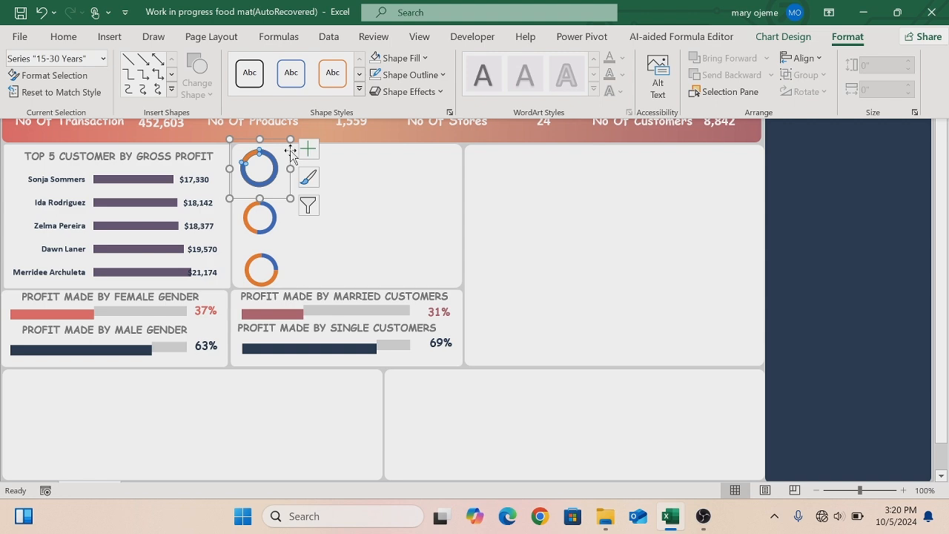
key(ctrl+shift+F1)
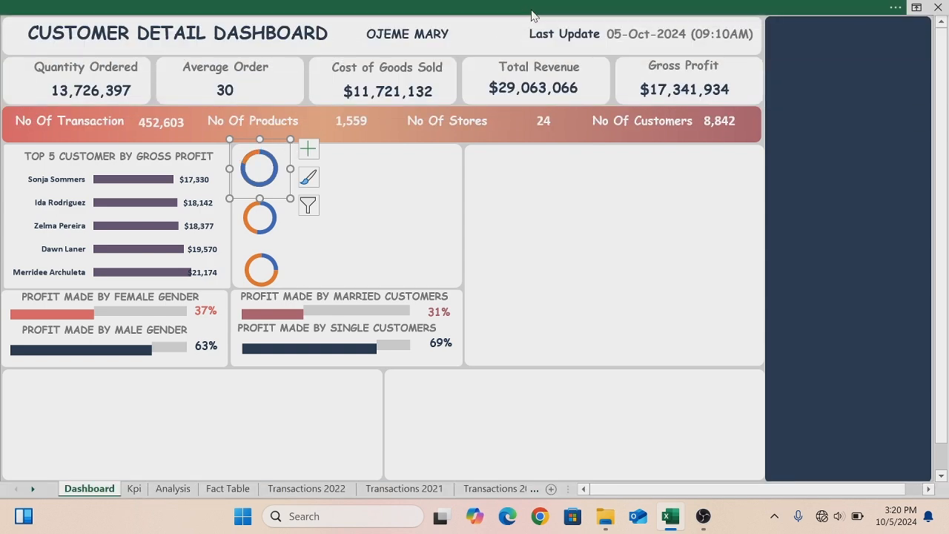
click(591, 6)
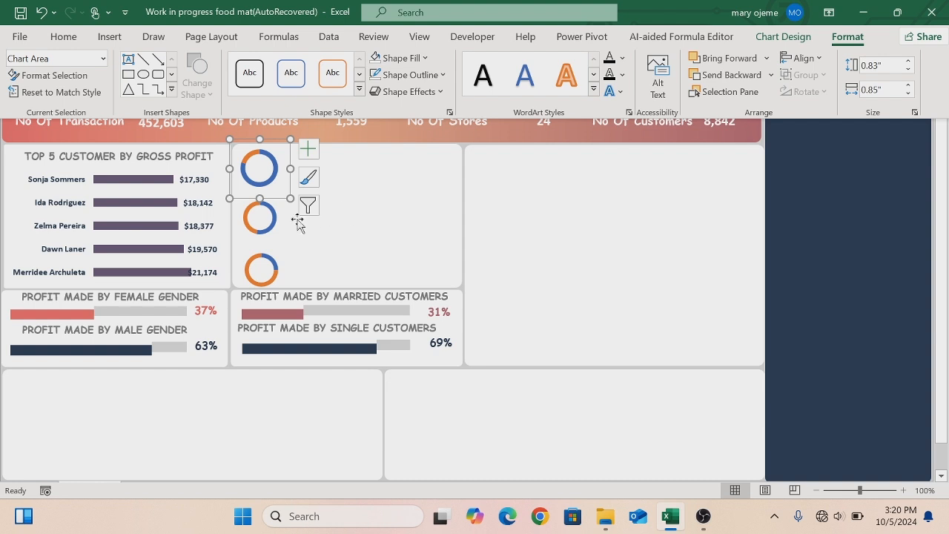
key(ctrl+shift+F1)
ctrl+click(275, 226)
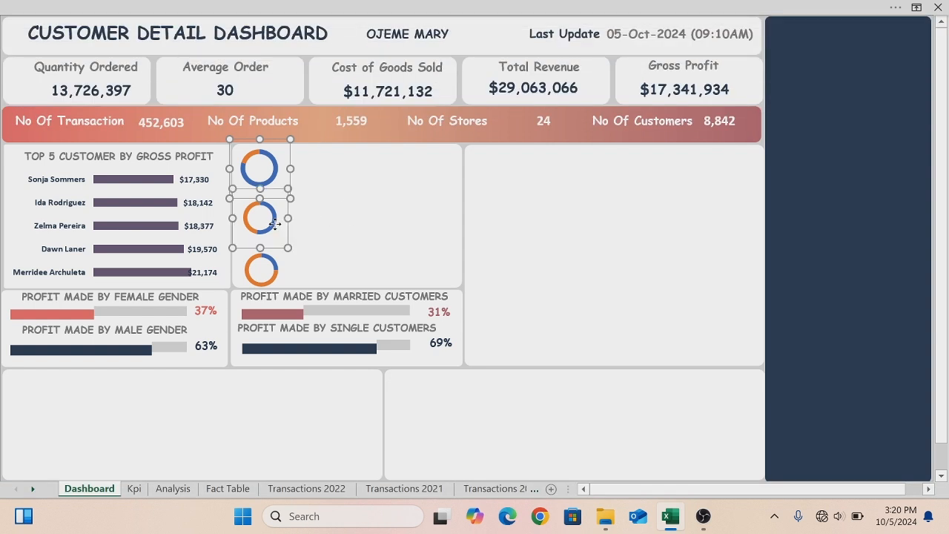
ctrl+click(283, 265)
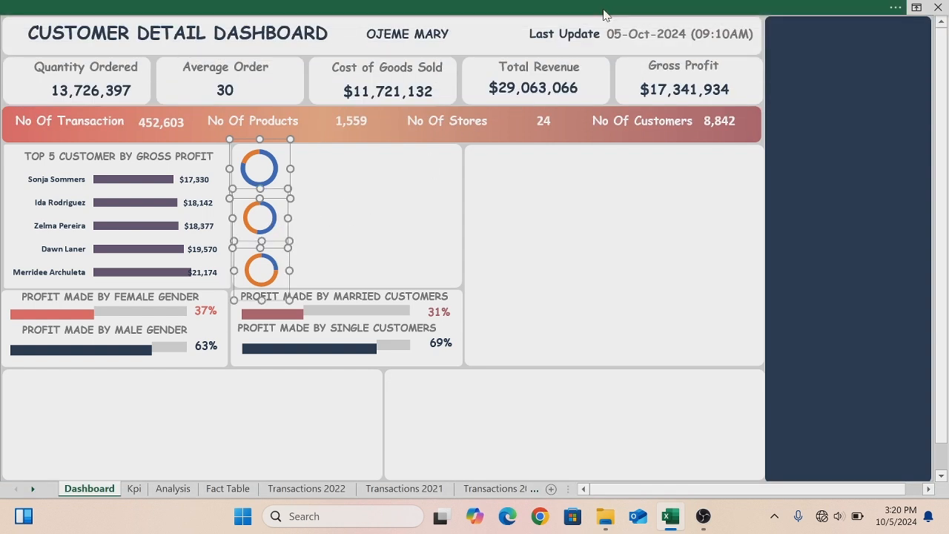
click(604, 13)
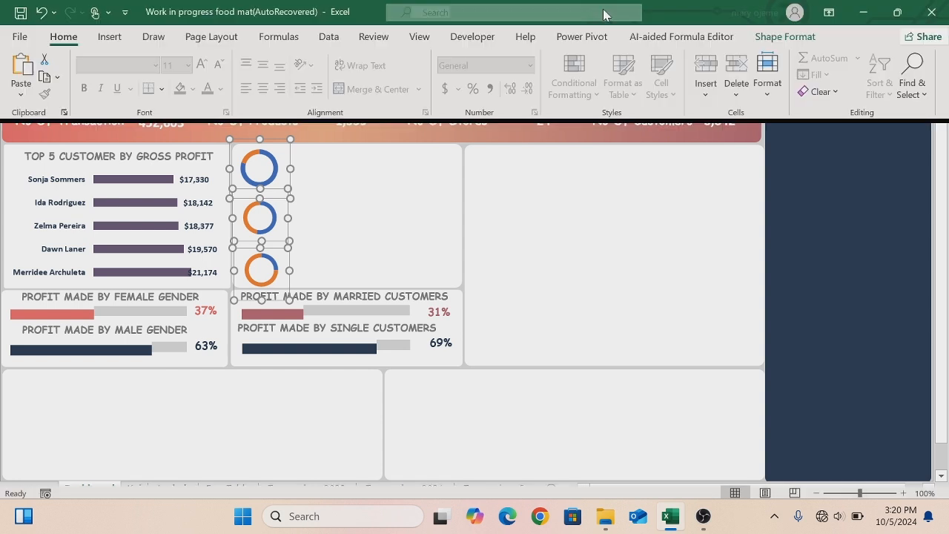
click(810, 39)
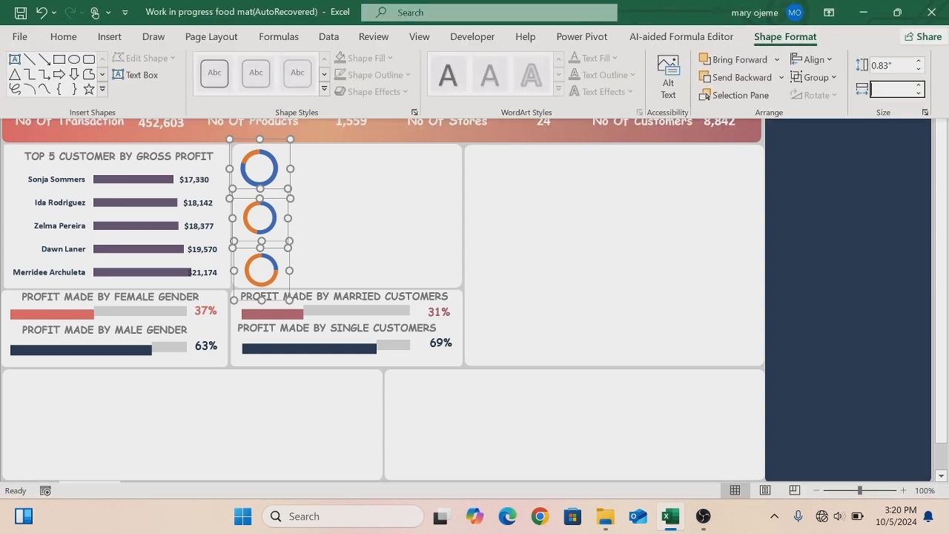
text(0)
text(0.85)
key(Return)
key(ctrl+shift+F1)
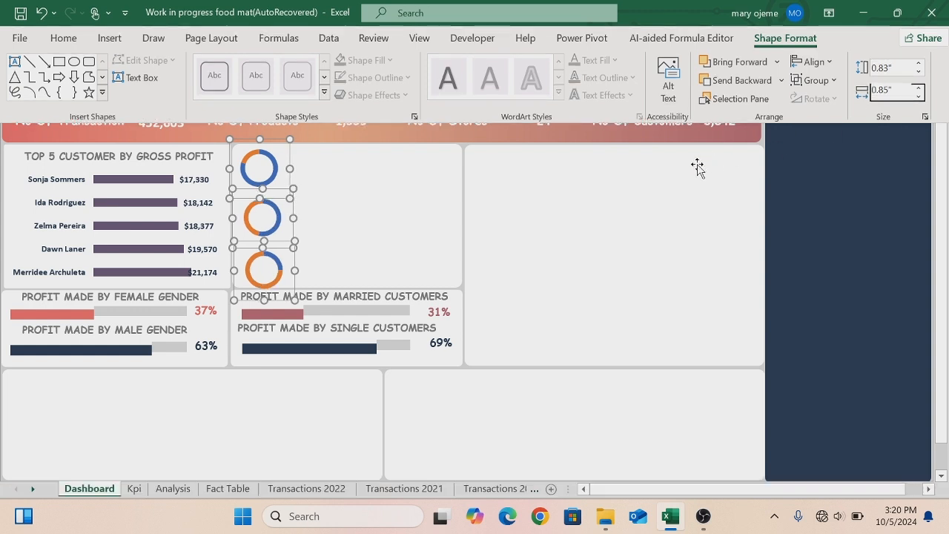
click(697, 167)
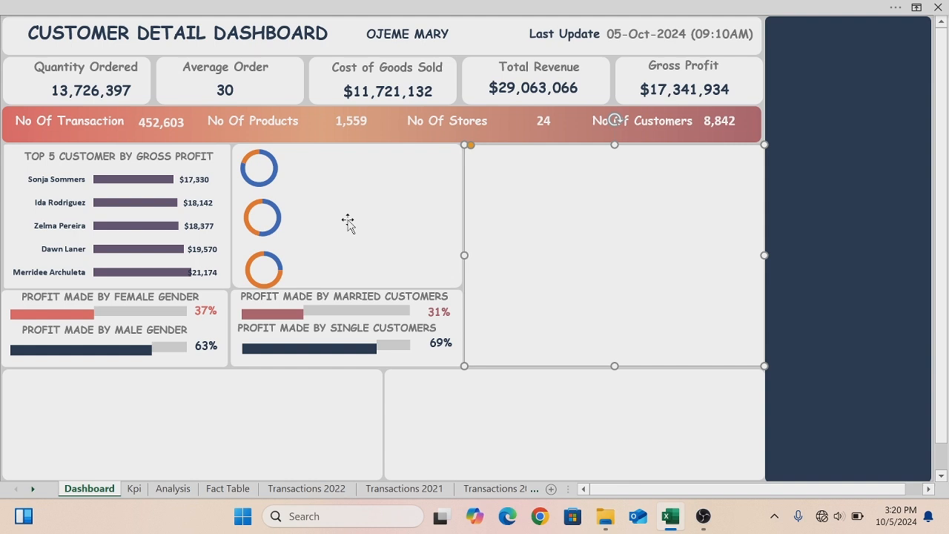
- Set the doughnut hole size of the 15-30 Years chart to 45%
click(250, 163)
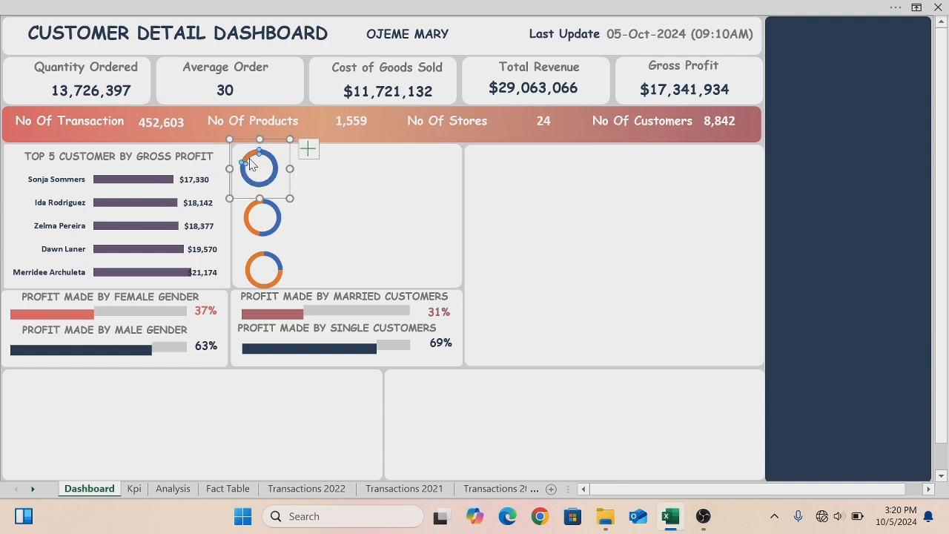
right_click(249, 163)
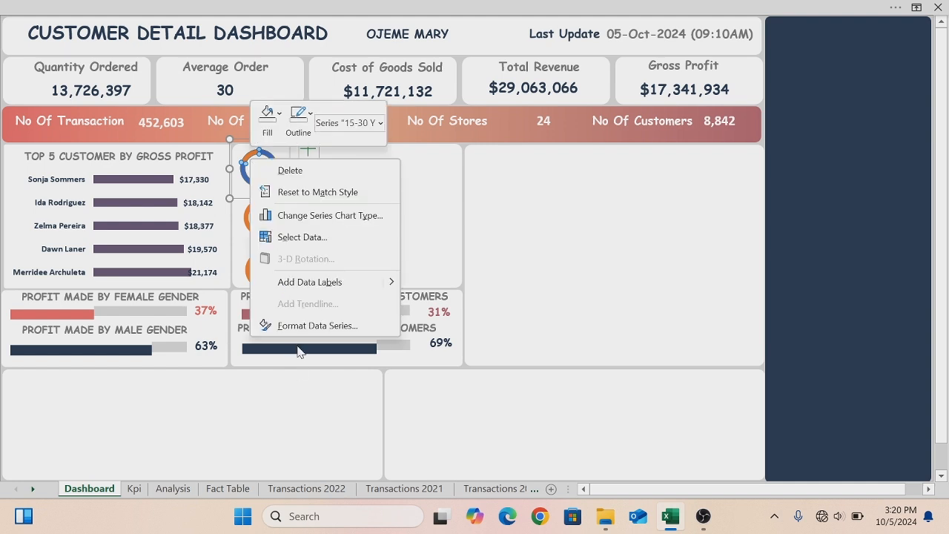
click(297, 326)
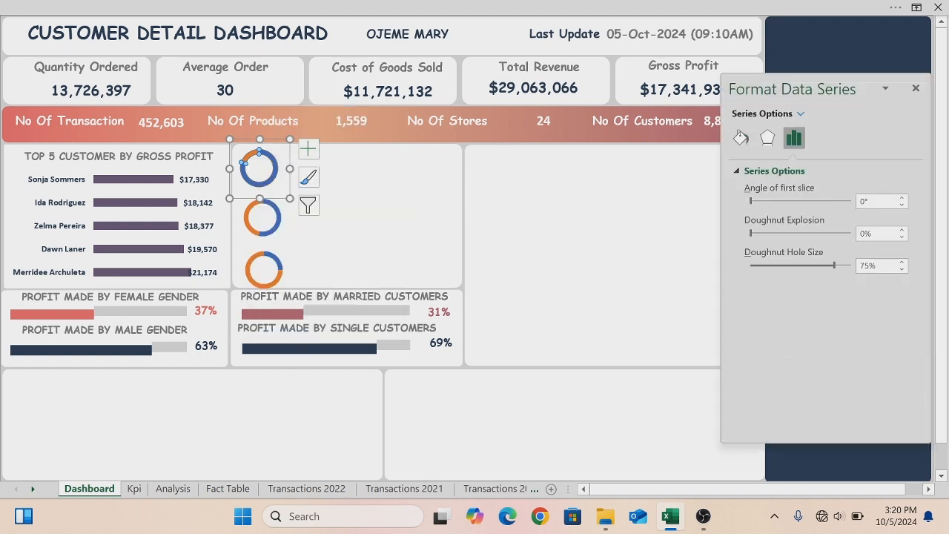
click(860, 265)
text(4)
key(Return)
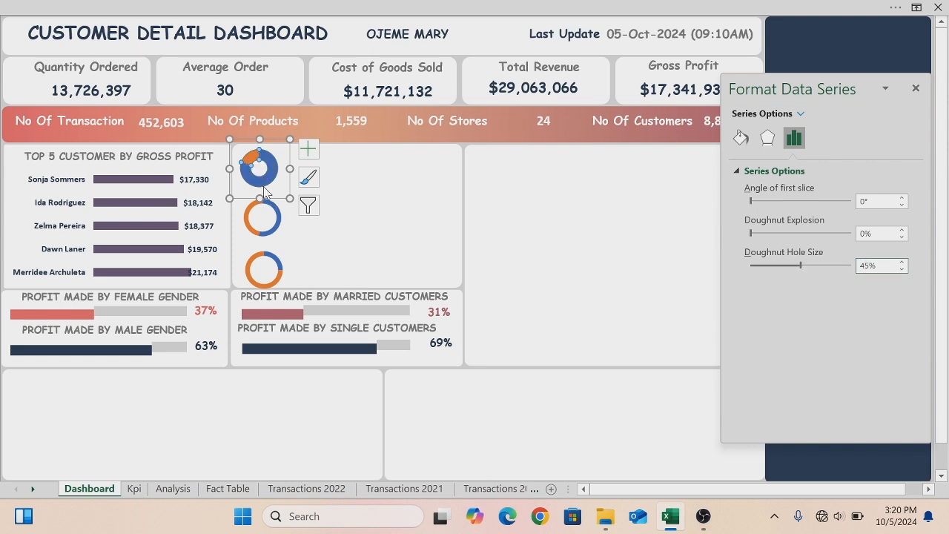
- Apply a 45% doughnut hole size to the 31-50 Years and 51 And Above charts
click(276, 215)
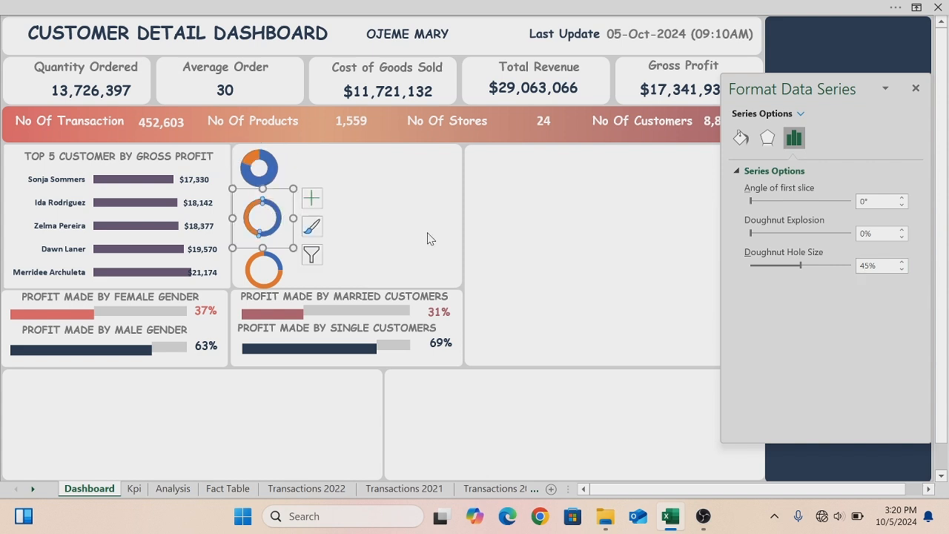
click(860, 265)
key(Return)
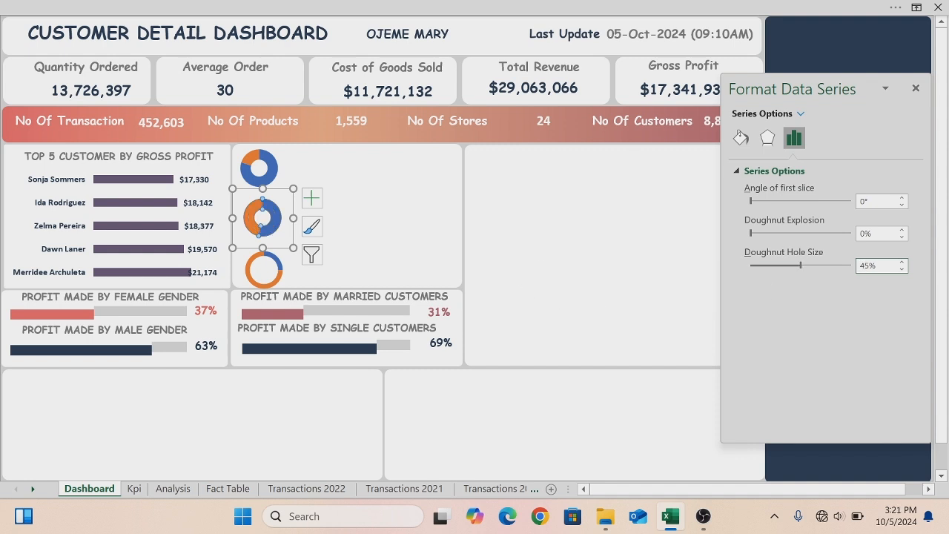
click(278, 277)
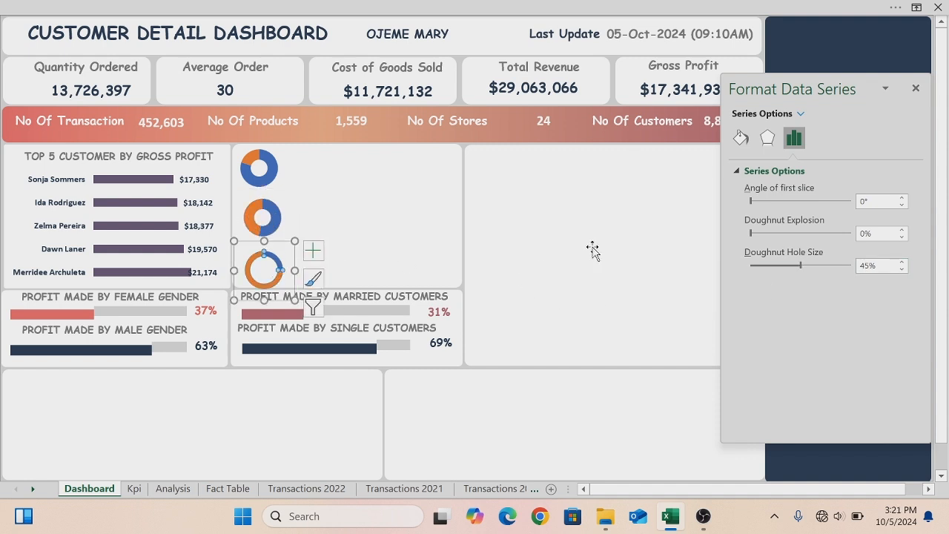
click(859, 265)
key(Return)
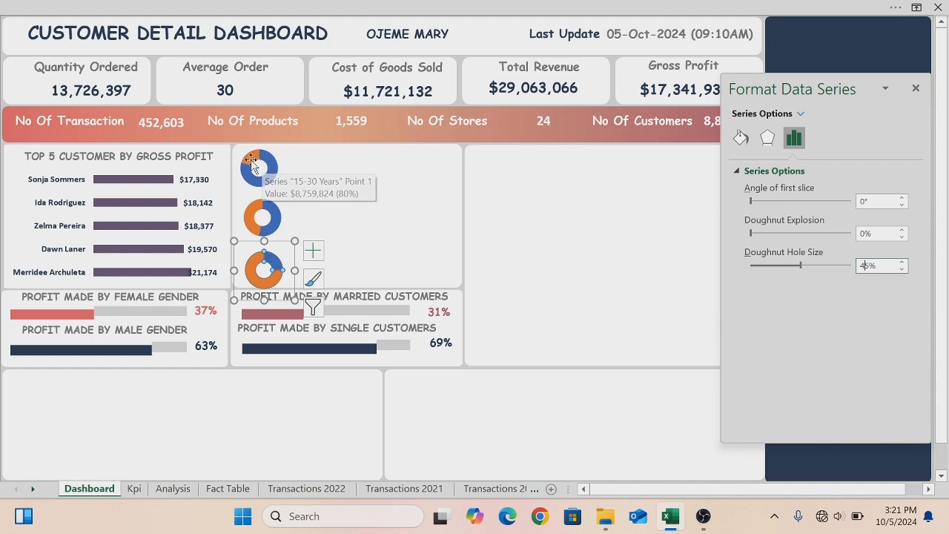
- Fill the orange slice of the 15-30 Years donut chart with light grey
mouse_move(252, 158)
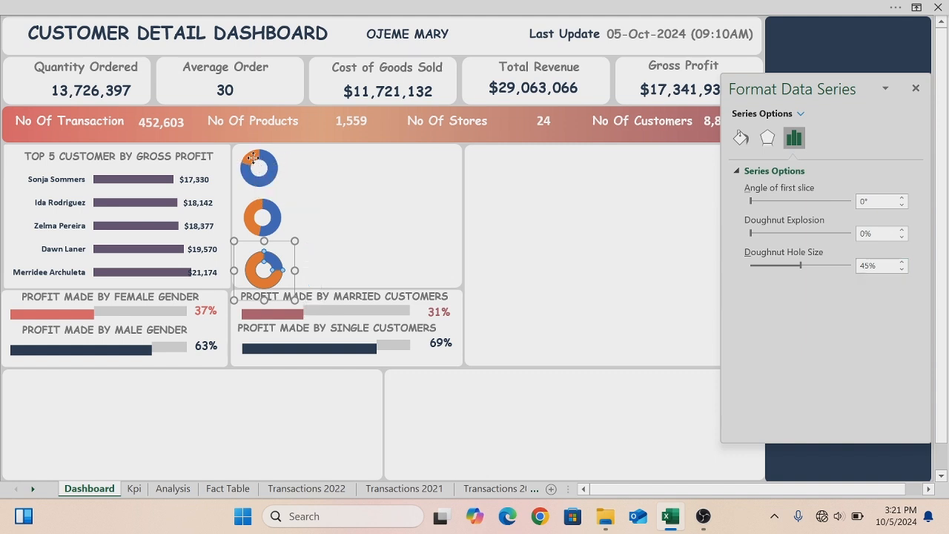
click(253, 157)
click(253, 157)
right_click(253, 160)
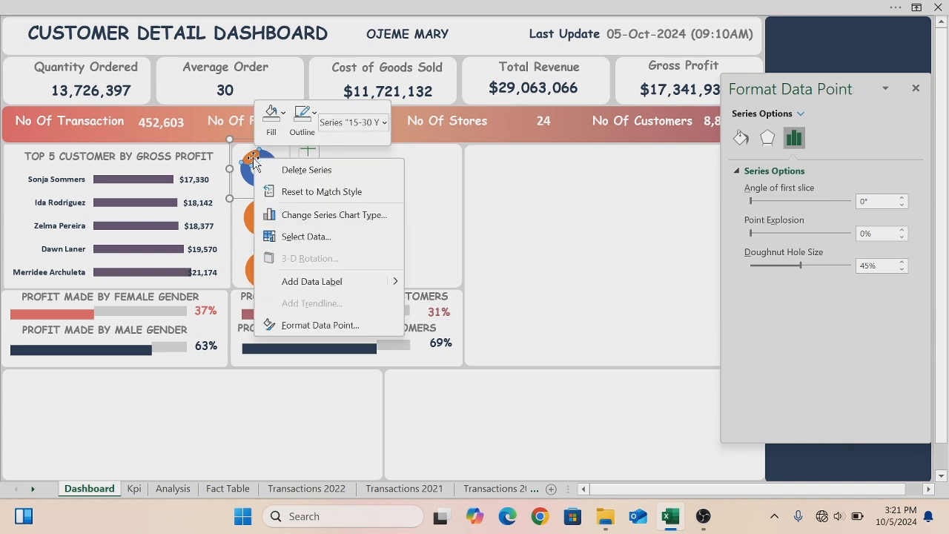
click(284, 118)
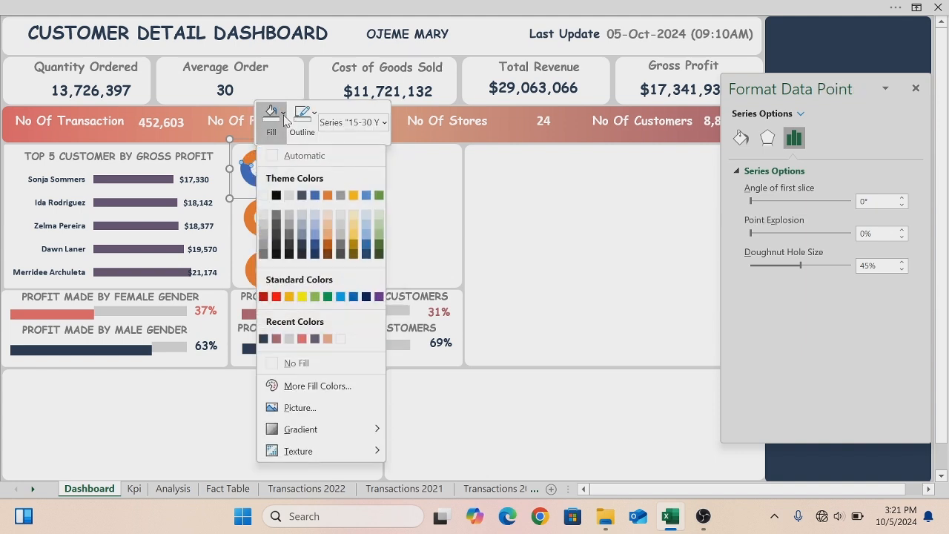
click(287, 339)
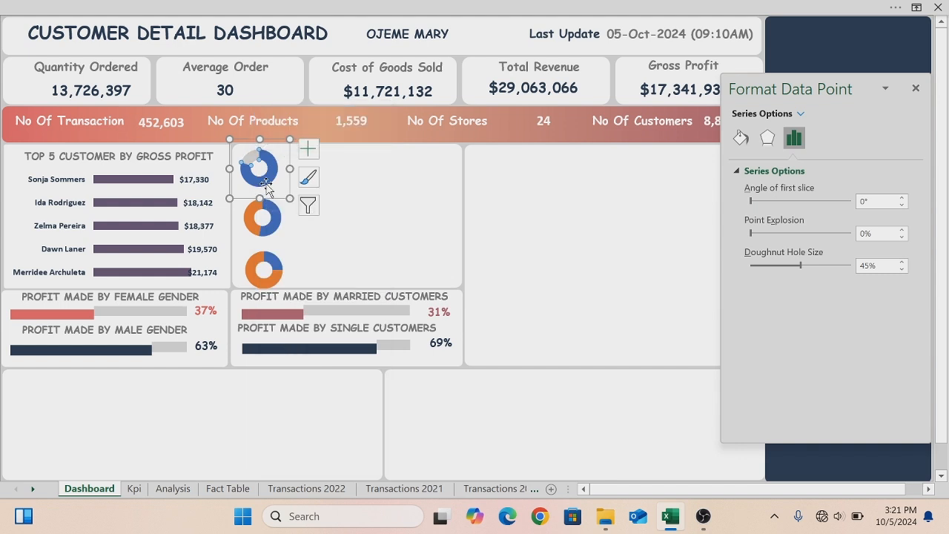
- Fill the blue slice of the 15-30 Years donut chart with Rose
click(334, 166)
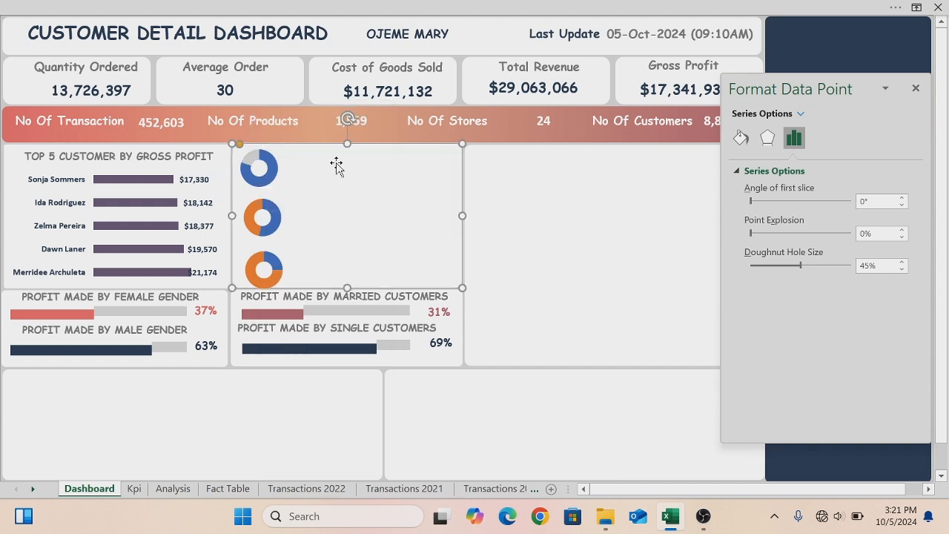
click(273, 165)
click(273, 164)
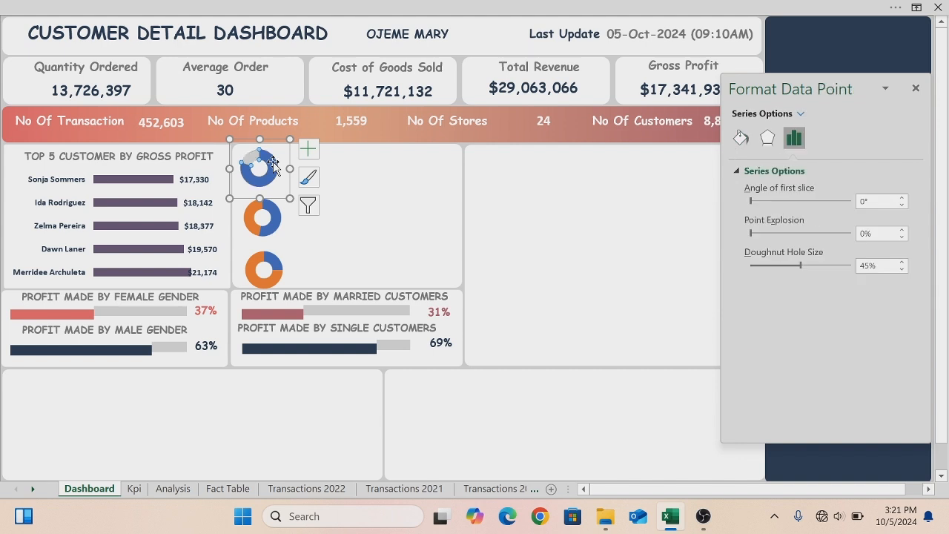
right_click(273, 165)
click(302, 119)
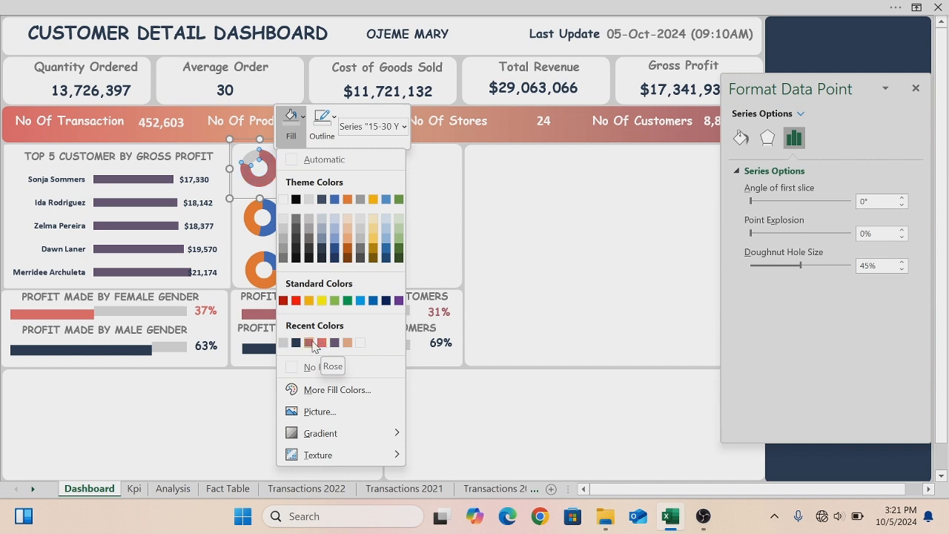
click(309, 342)
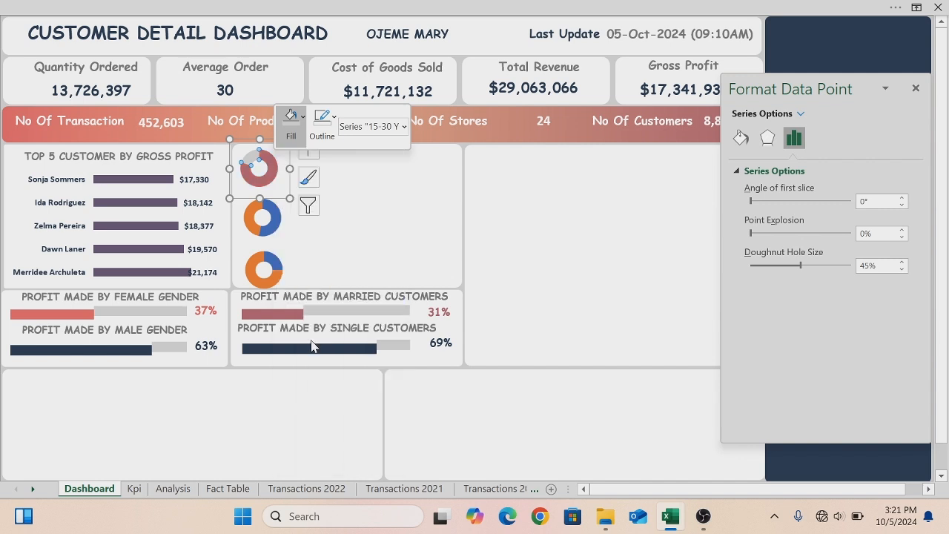
- Recolor the 31-50 Years donut's slices, the orange one light grey and the blue one dark navy
click(256, 215)
click(255, 215)
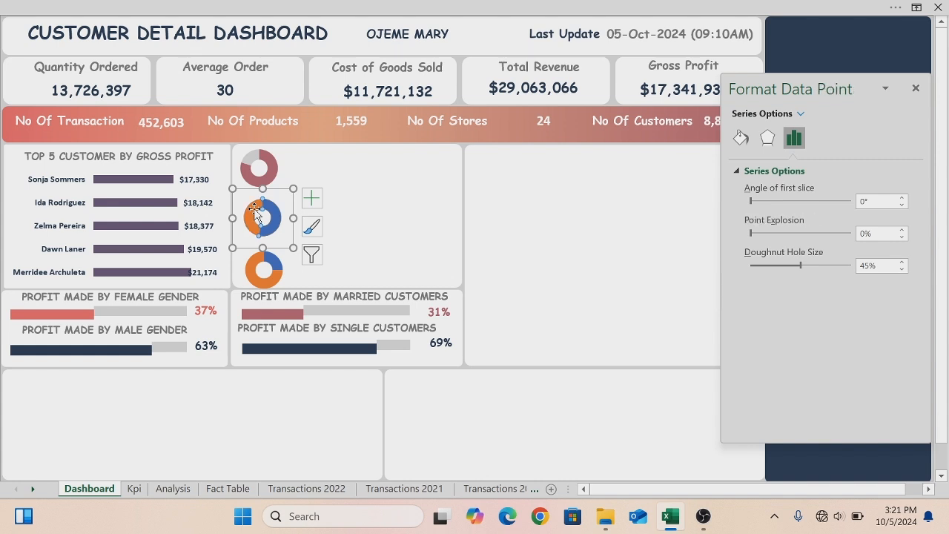
right_click(256, 211)
click(286, 169)
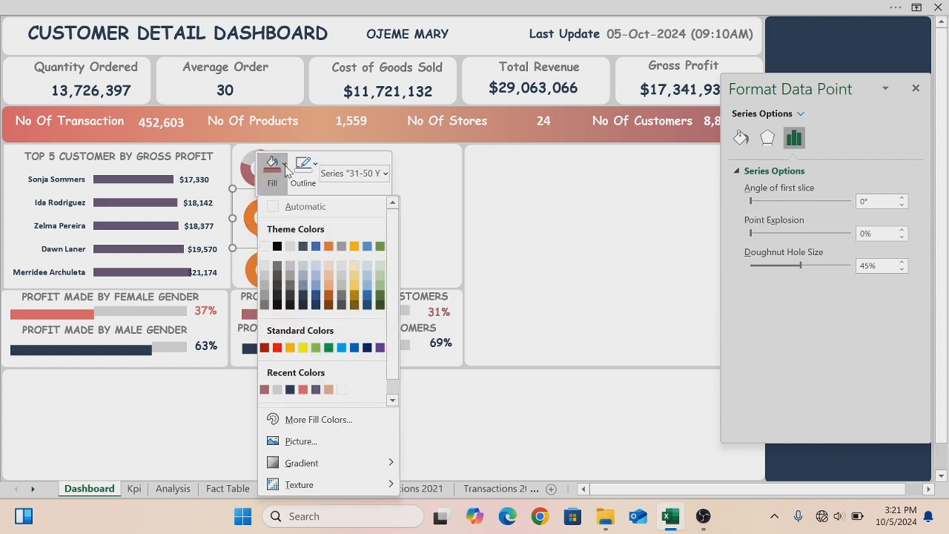
click(276, 389)
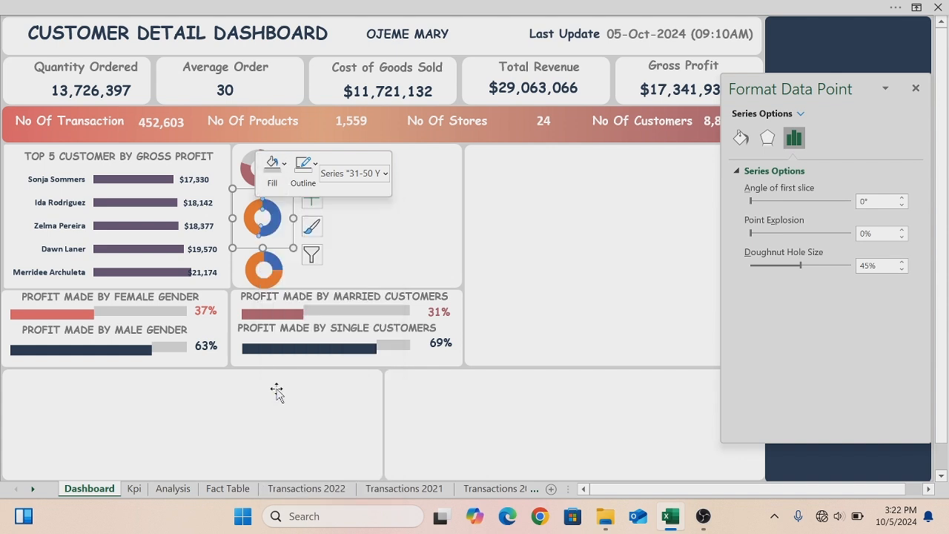
right_click(277, 215)
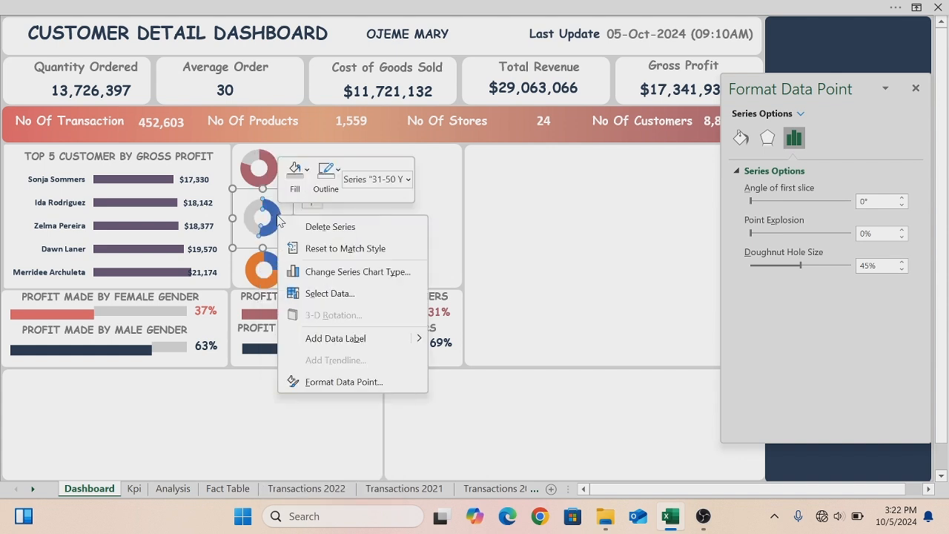
click(308, 172)
click(307, 172)
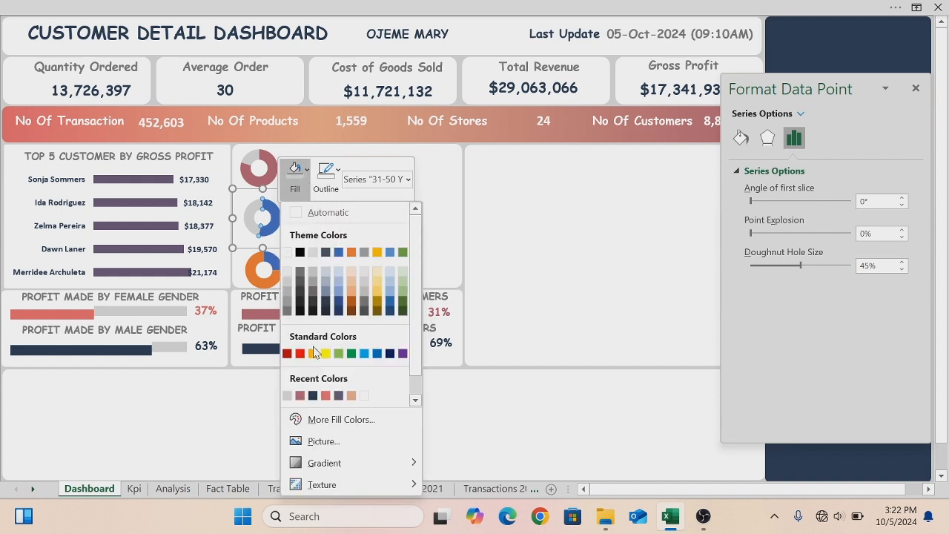
click(312, 395)
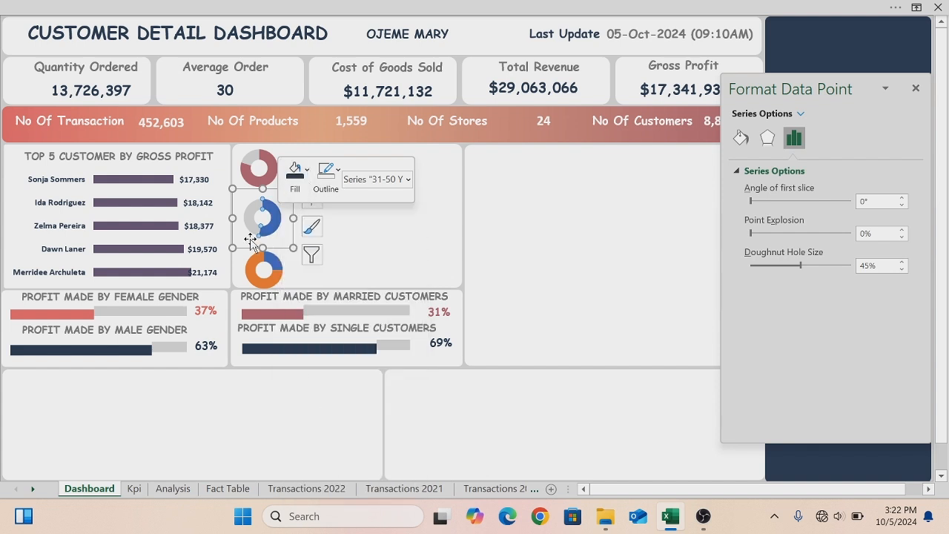
- Recolor the 51 And Above donut's slices, the orange one light grey and the blue one coral red
click(254, 264)
click(253, 264)
right_click(255, 264)
click(284, 219)
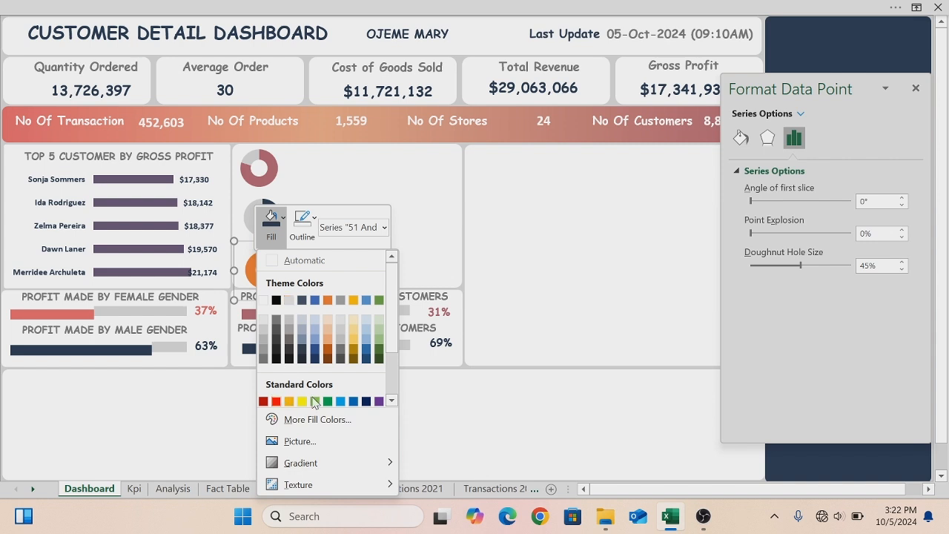
scroll(291, 400, down, 2)
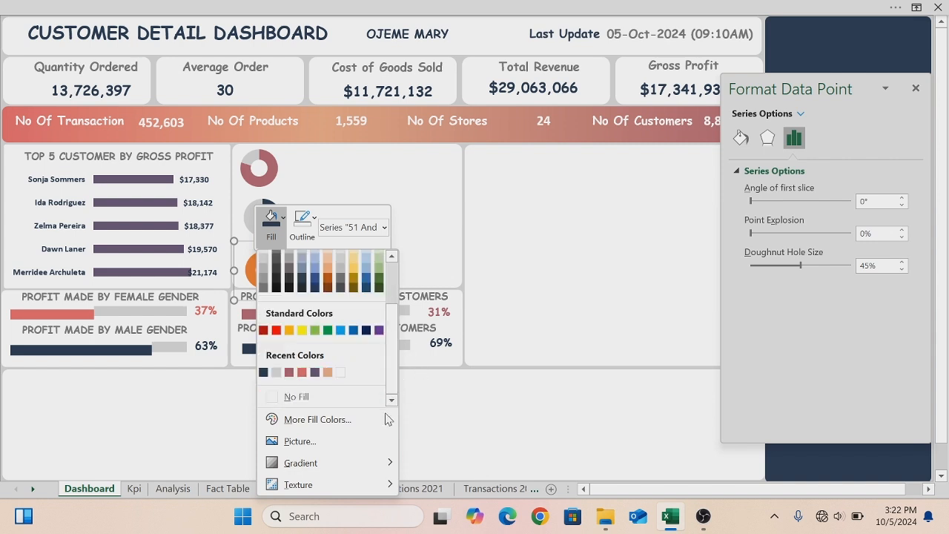
click(275, 373)
click(269, 262)
right_click(269, 264)
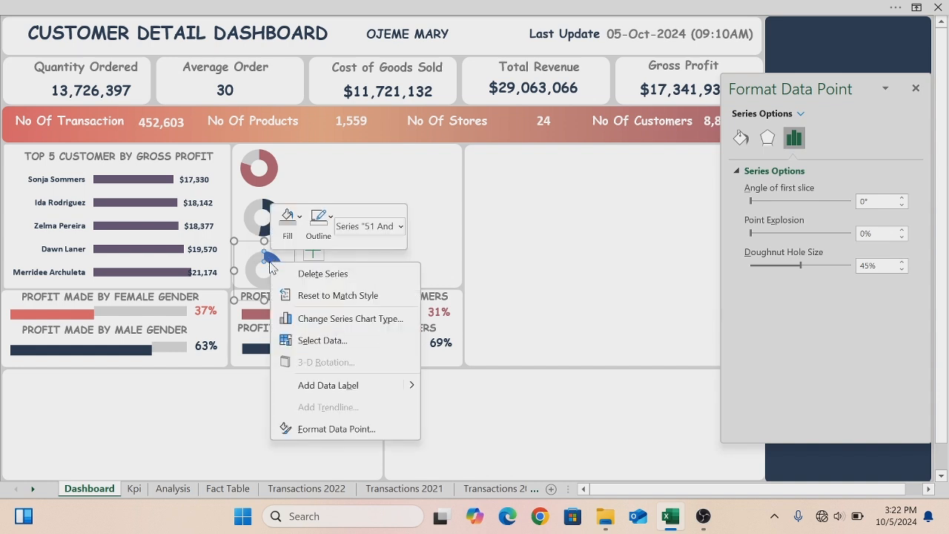
click(300, 220)
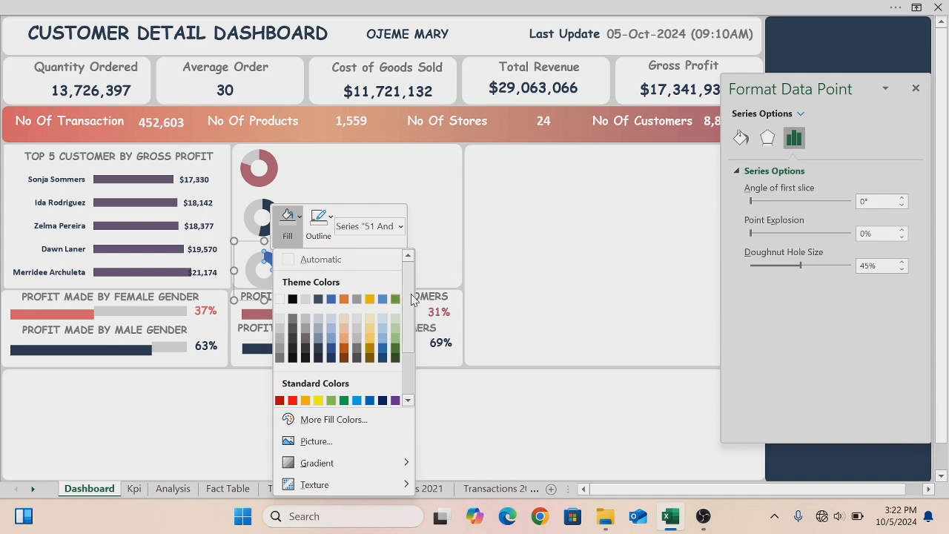
drag(409, 296, 410, 393)
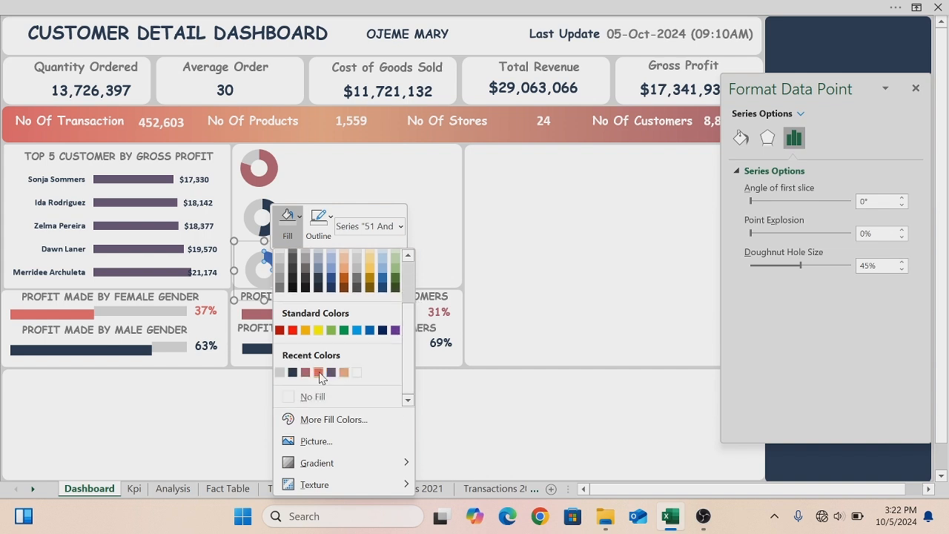
click(319, 372)
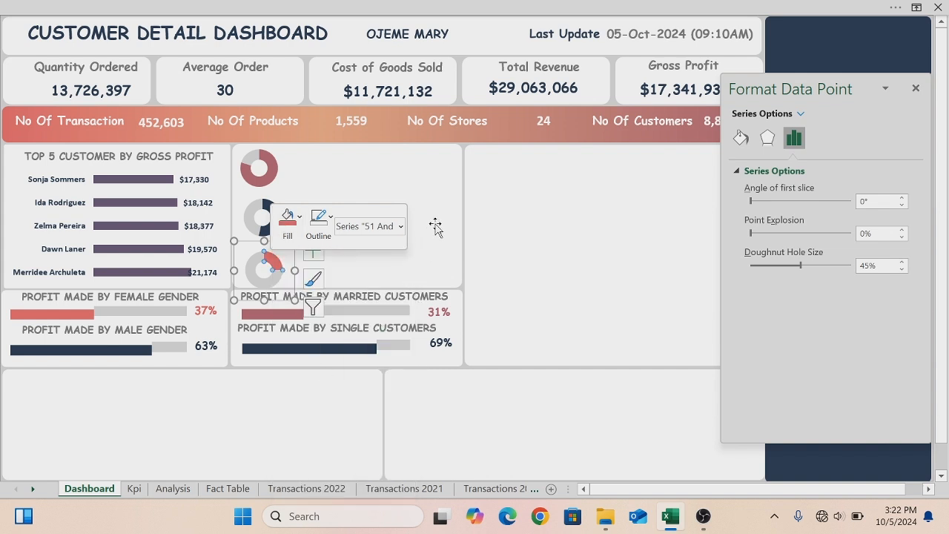
click(442, 175)
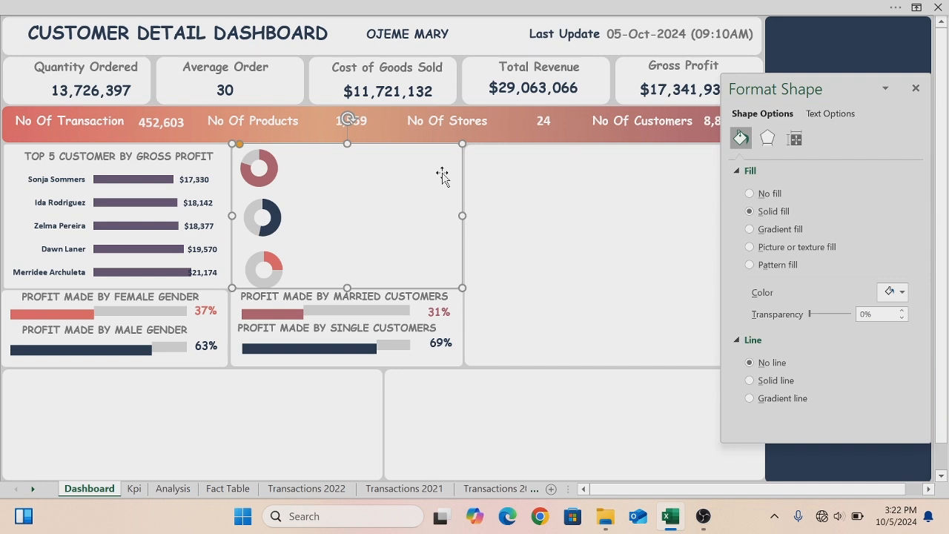
- Select all three donut charts and move them together to the right within their panel
click(274, 186)
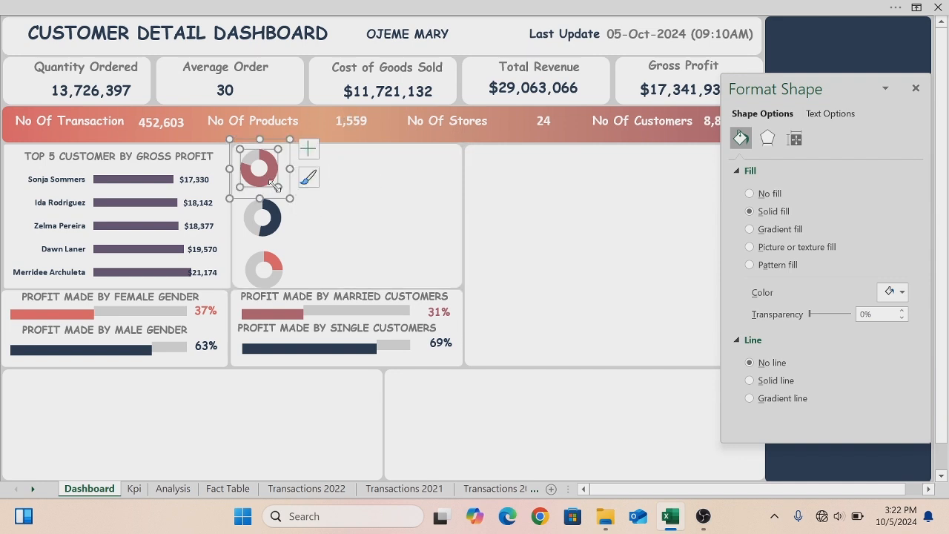
click(288, 190)
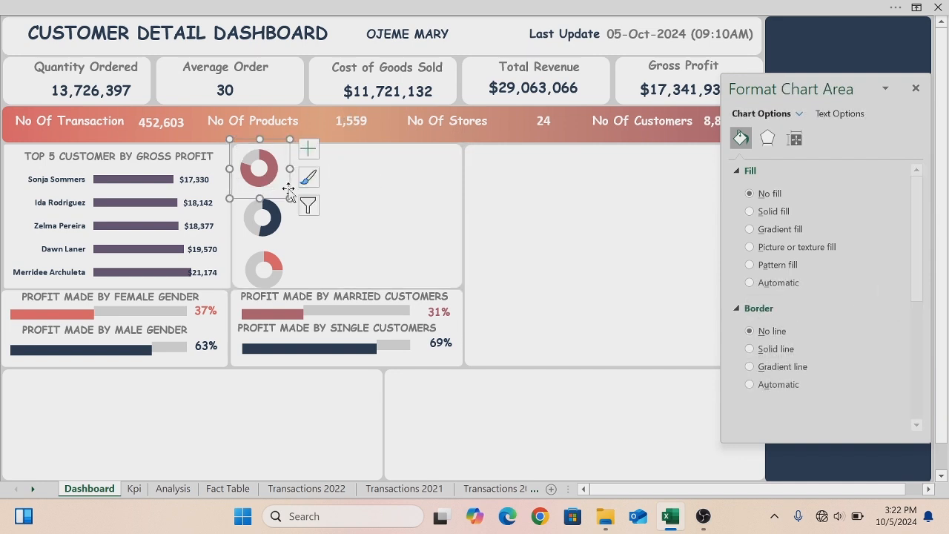
click(286, 211)
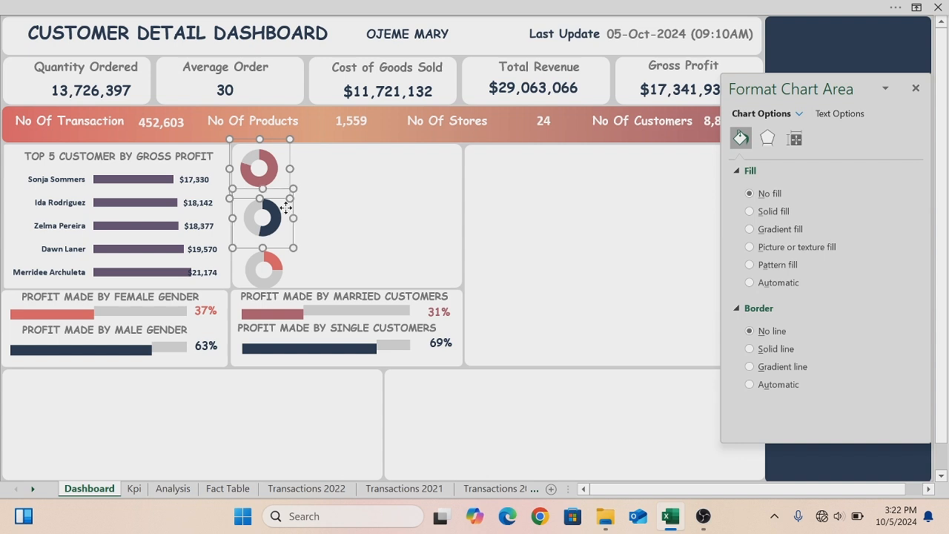
ctrl+click(293, 272)
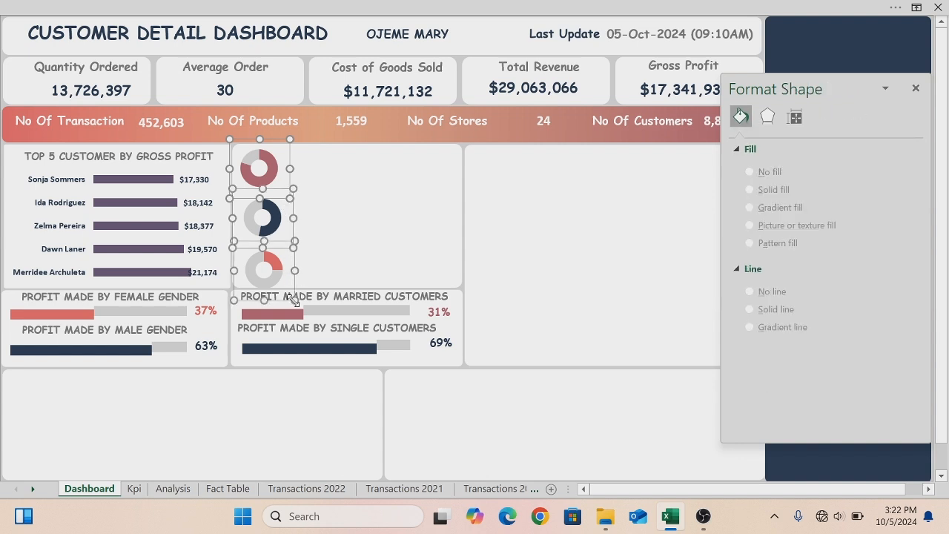
drag(293, 300, 327, 300)
click(485, 213)
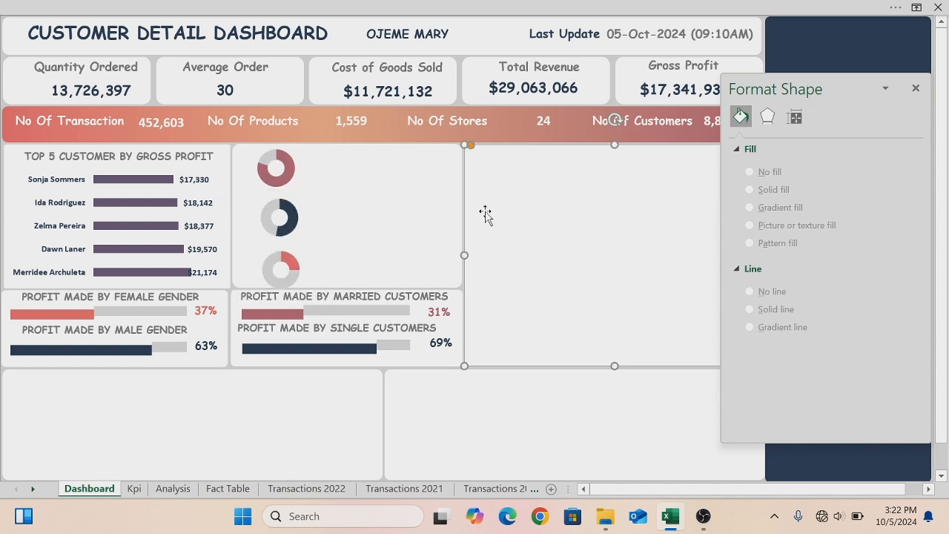
- Try shrinking the three selected donut charts, then restore their original size
click(259, 154)
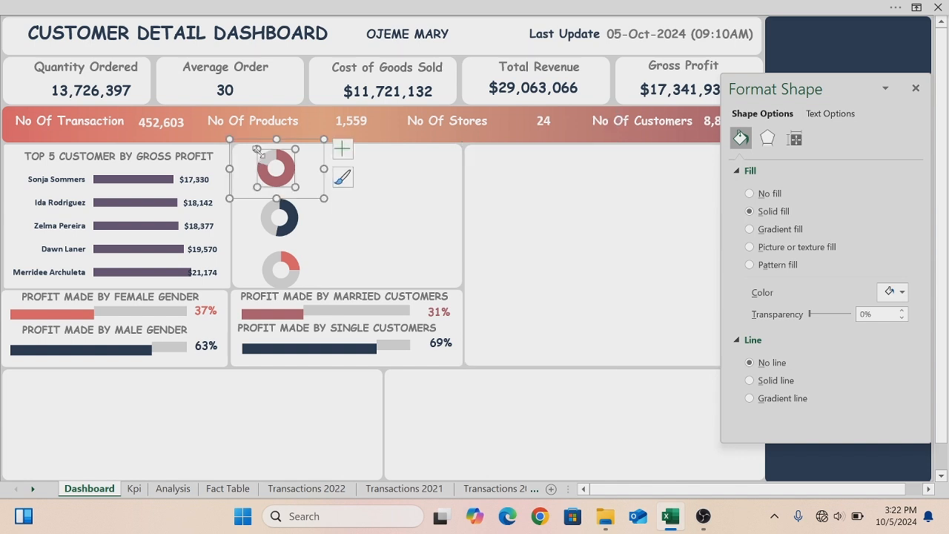
click(248, 143)
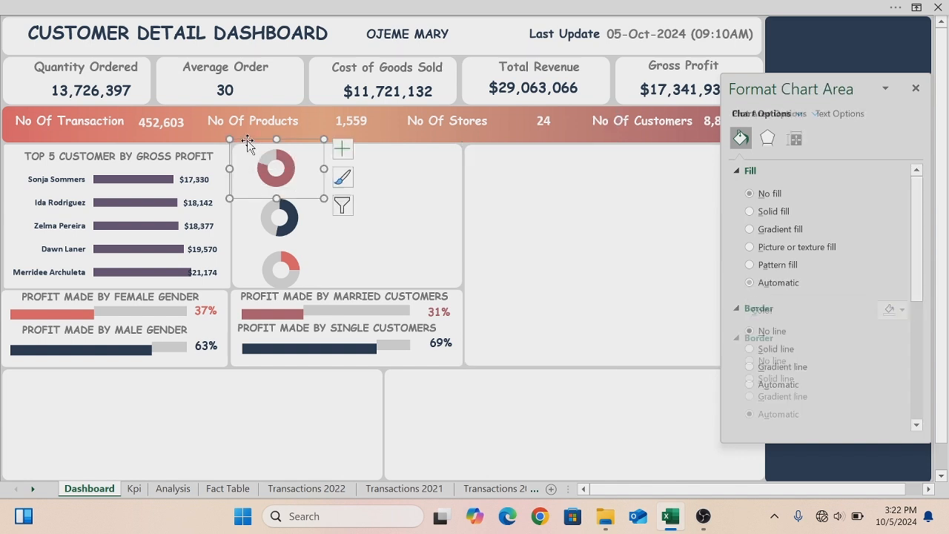
ctrl+click(245, 211)
ctrl+click(249, 266)
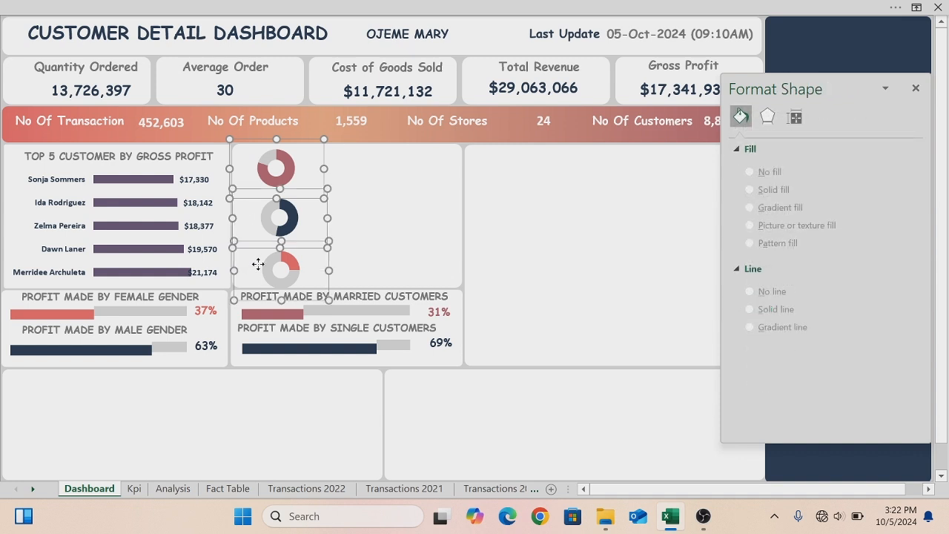
drag(324, 141, 323, 152)
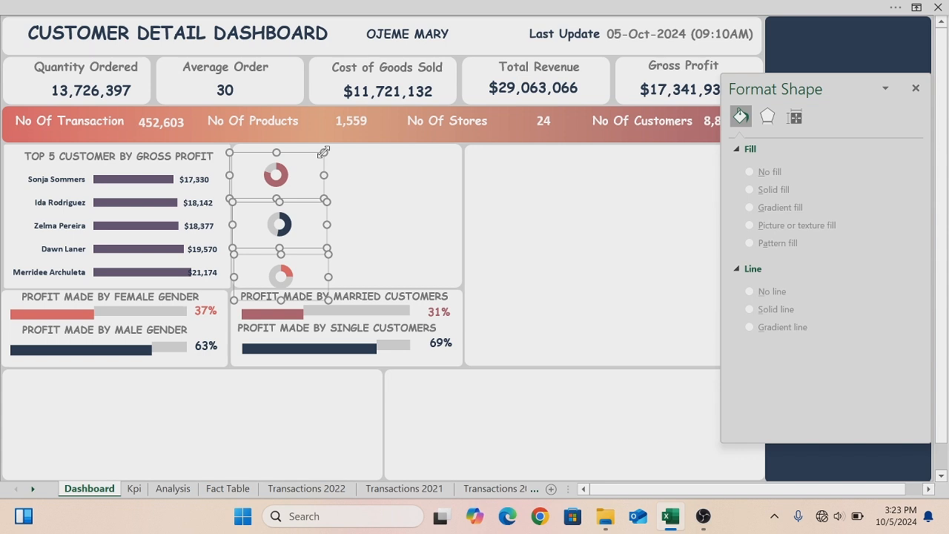
drag(323, 152, 324, 138)
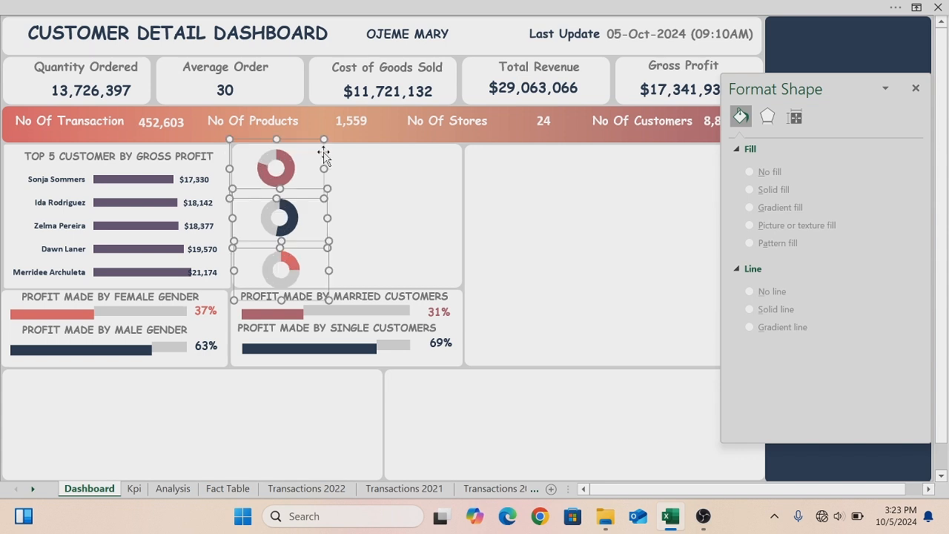
click(504, 202)
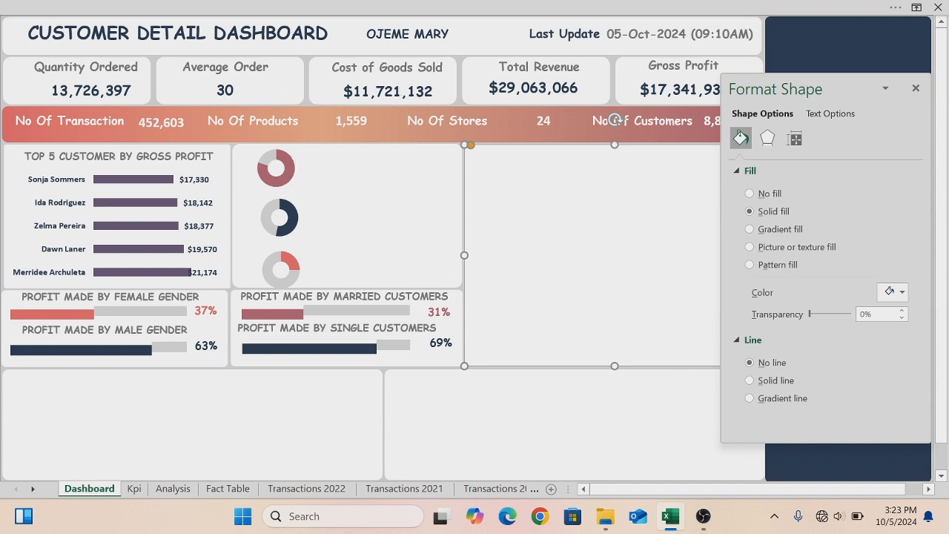
- Copy the Quantity Ordered value box beside the first donut chart and change its text to "15-30 YEARS"
click(99, 97)
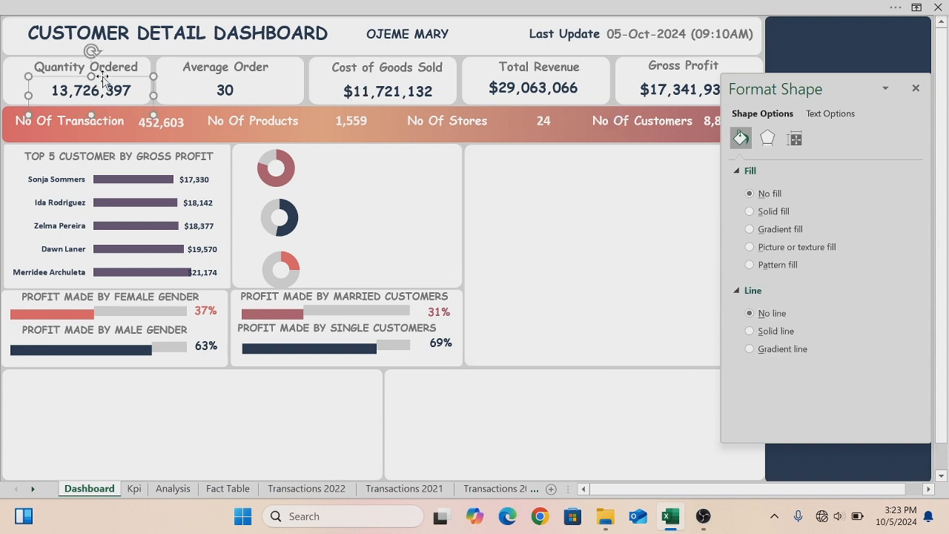
drag(103, 80, 392, 152)
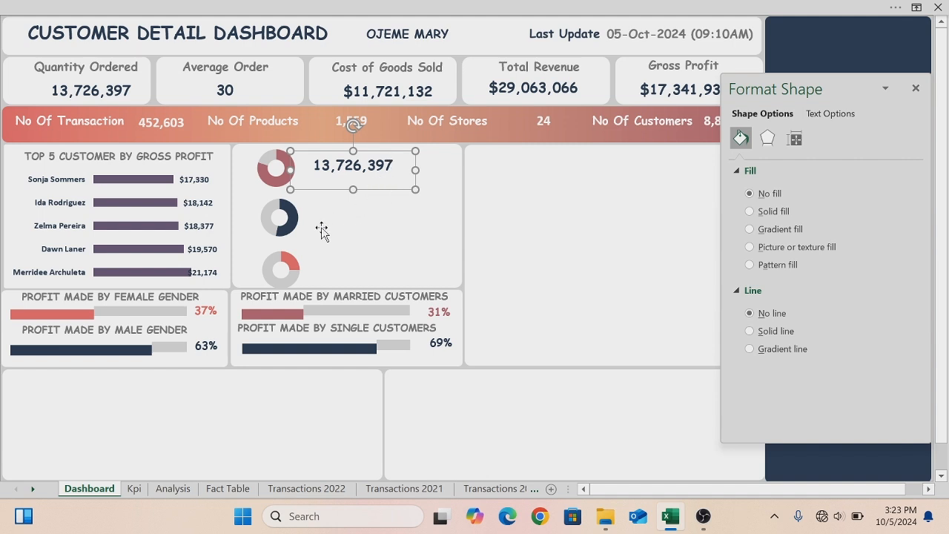
click(394, 165)
key(ctrl+a)
key(BackSpace)
text(15-3)
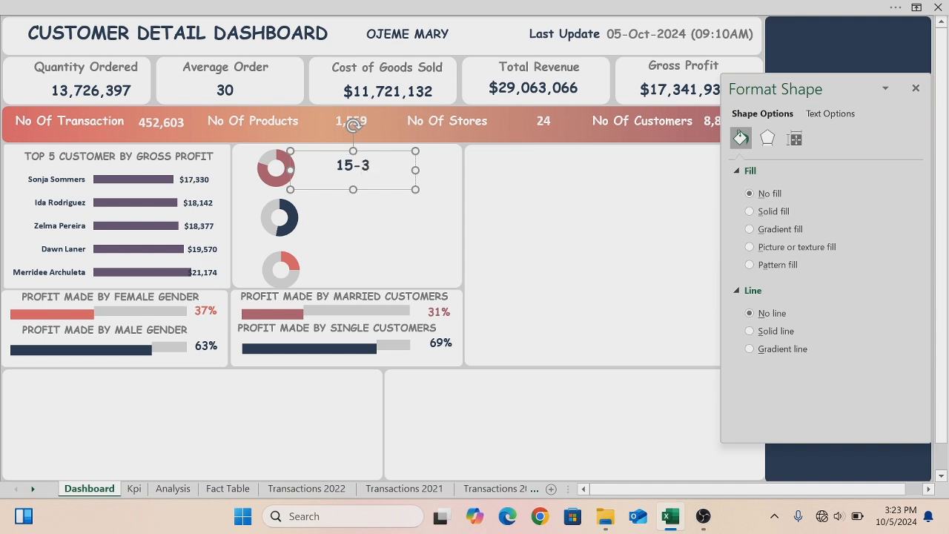
text(0 YEAR)
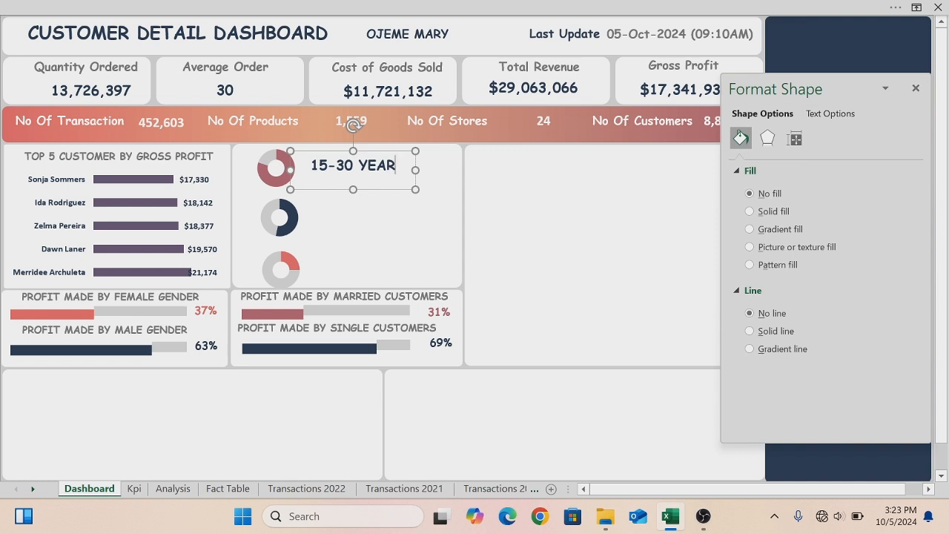
key(BackSpace)
key(BackSpace)
key(BackSpace)
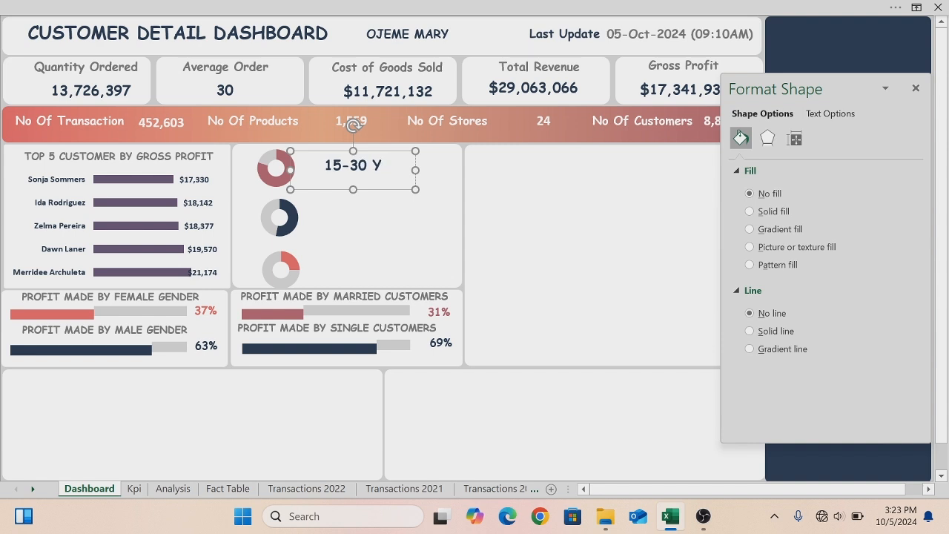
text(EARS)
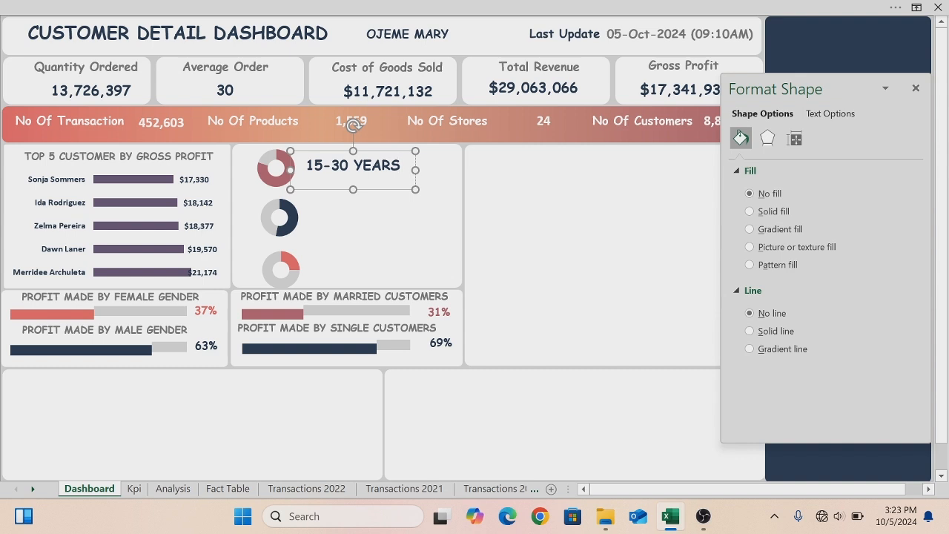
- Set the "15-30 YEARS" label's font size to 12 and nudge it slightly down
key(ctrl+a)
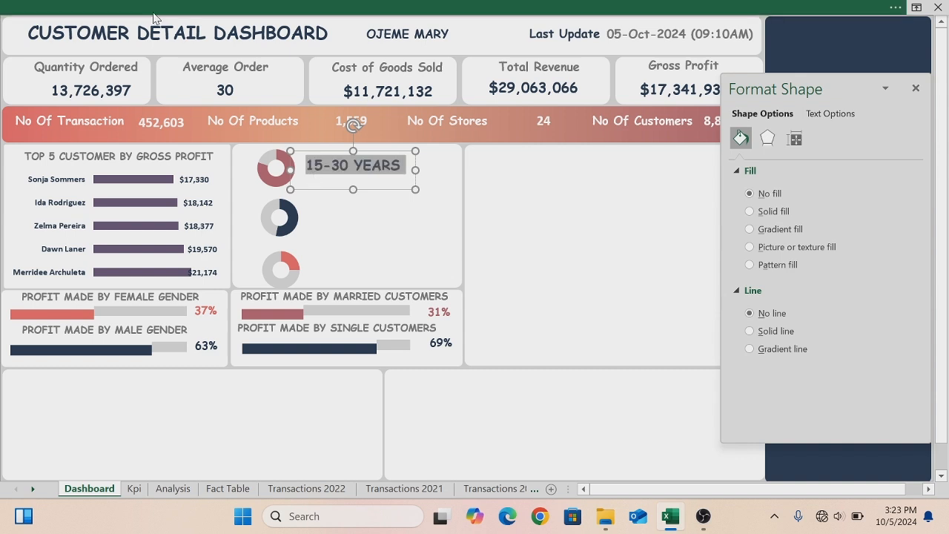
click(154, 16)
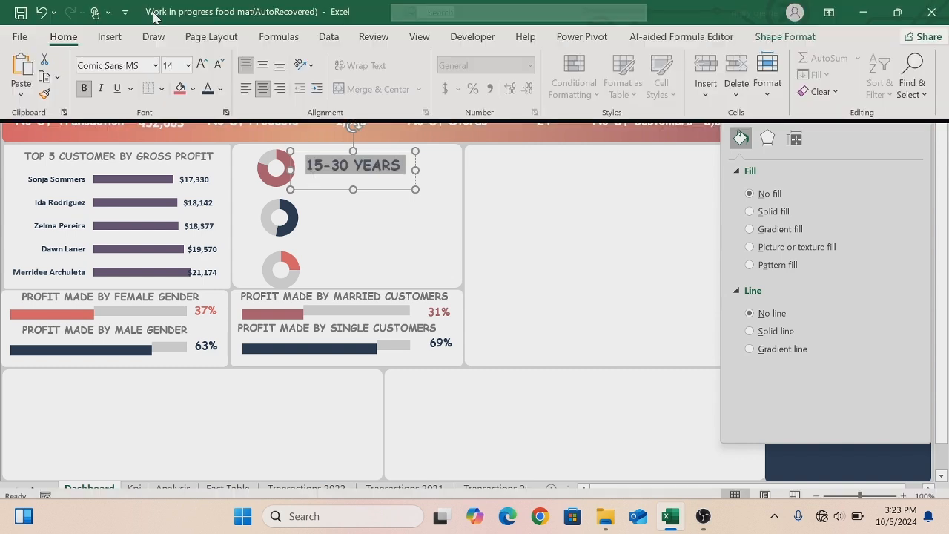
click(188, 65)
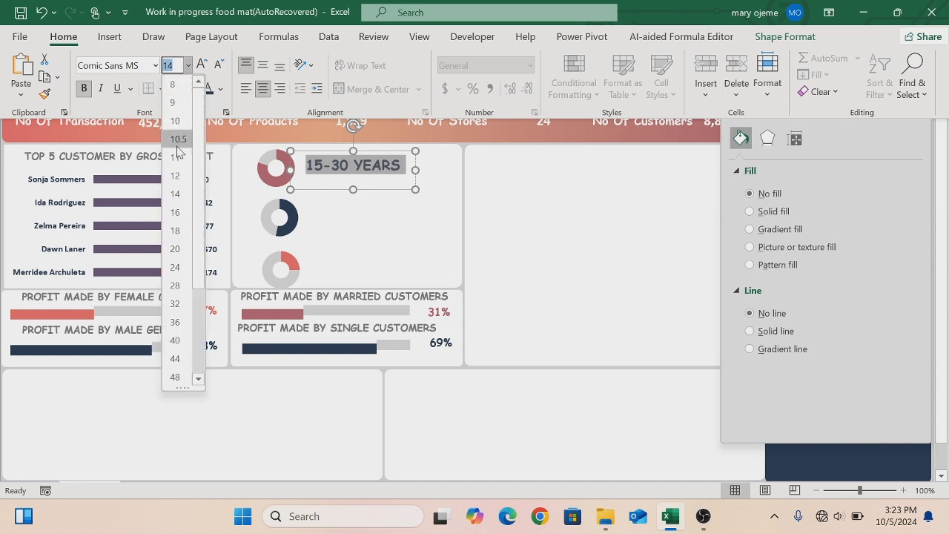
click(175, 175)
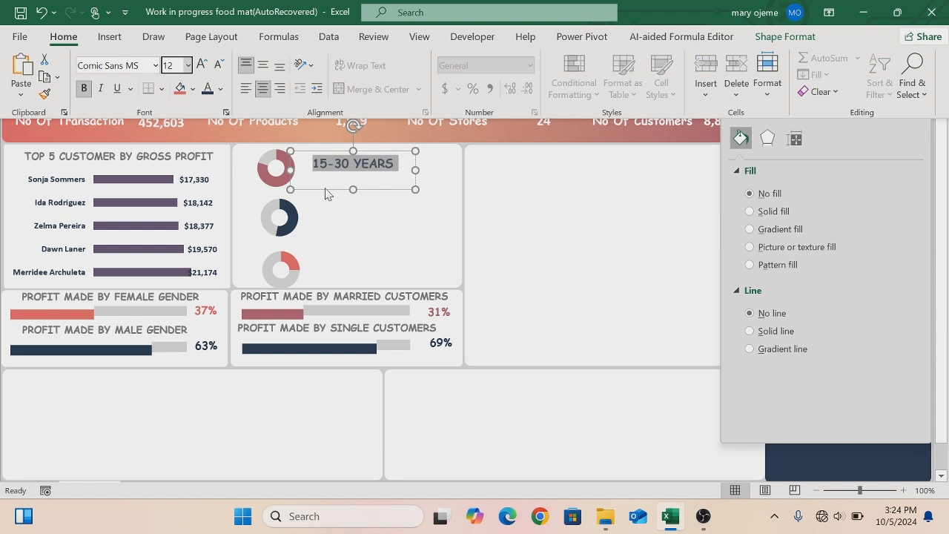
key(ctrl+shift+F1)
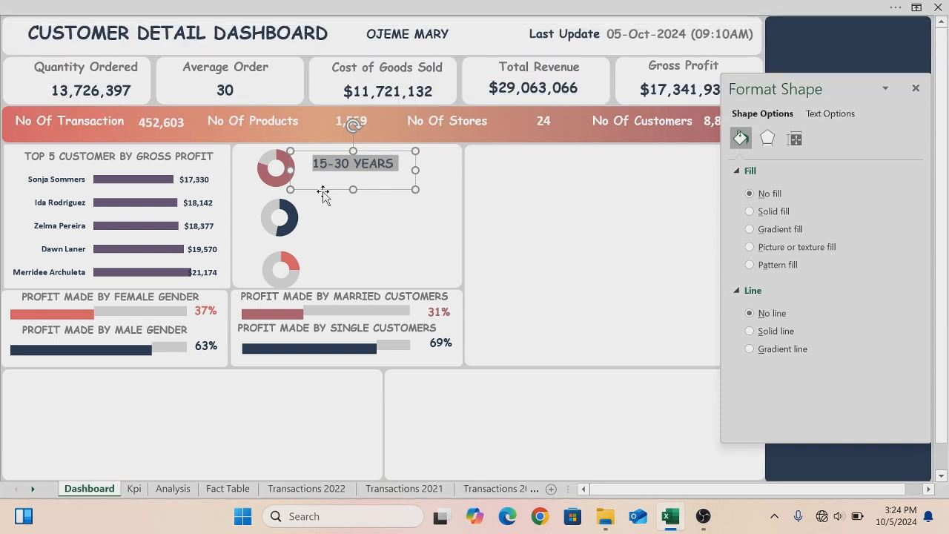
key(Escape)
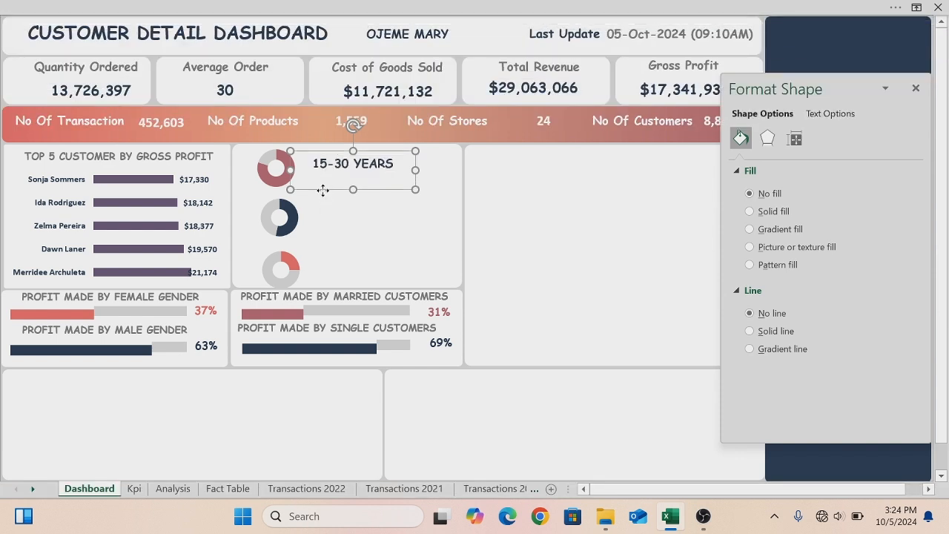
key(Escape)
drag(324, 187, 324, 195)
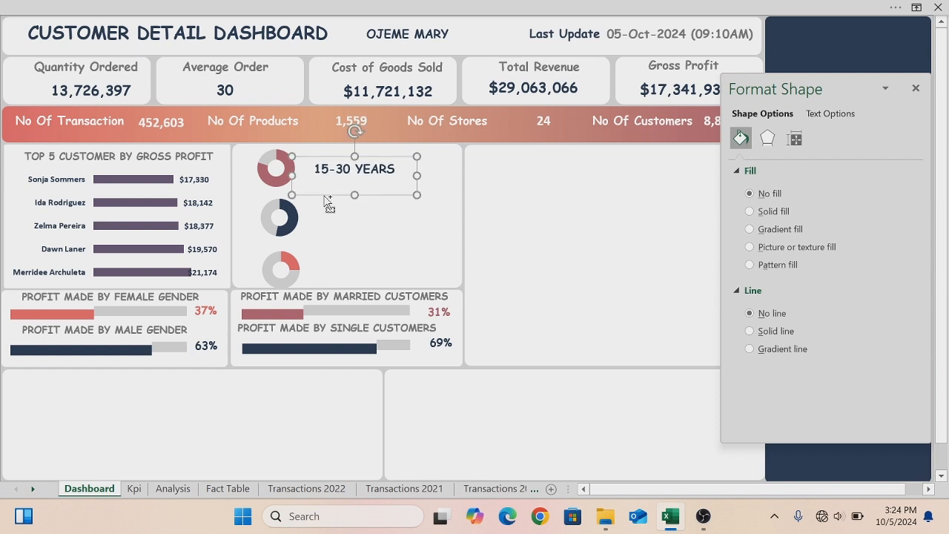
- Paste a copy of the label beside the second donut chart and change its text to "31-50 YEARS"
key(ctrl+v)
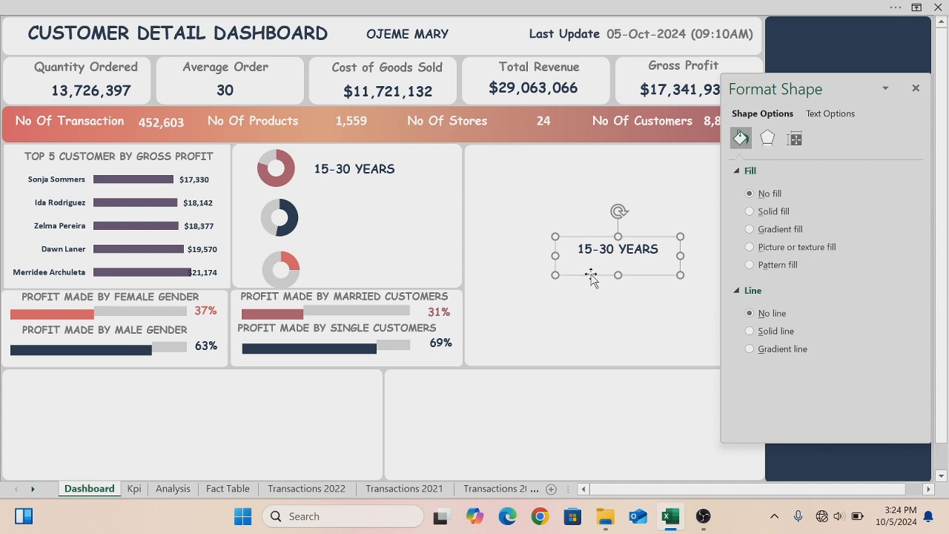
drag(590, 277, 333, 244)
click(333, 218)
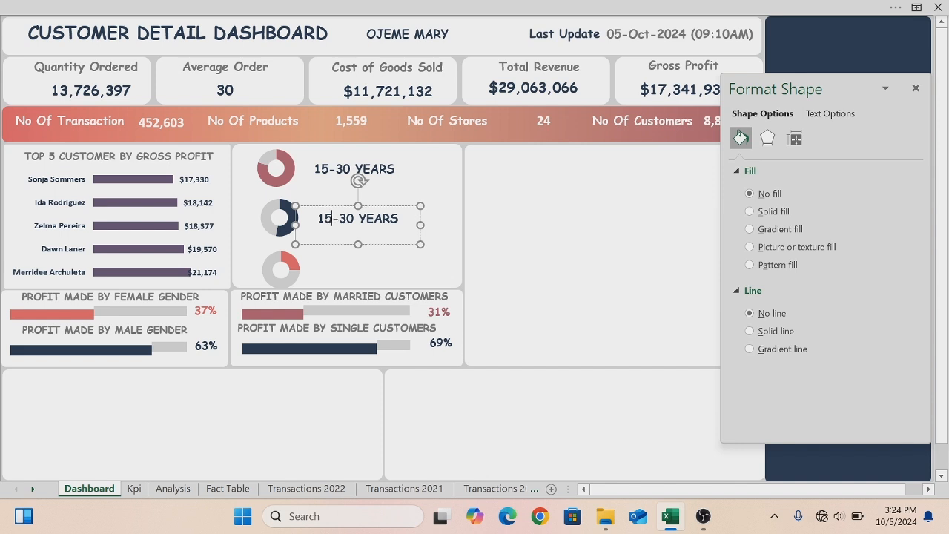
key(BackSpace)
key(BackSpace)
text(31)
key(BackSpace)
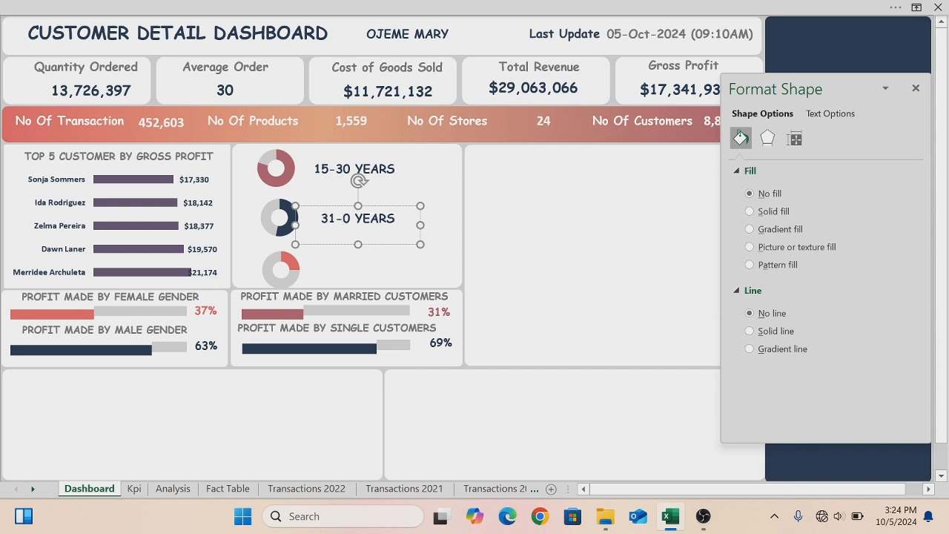
text(5)
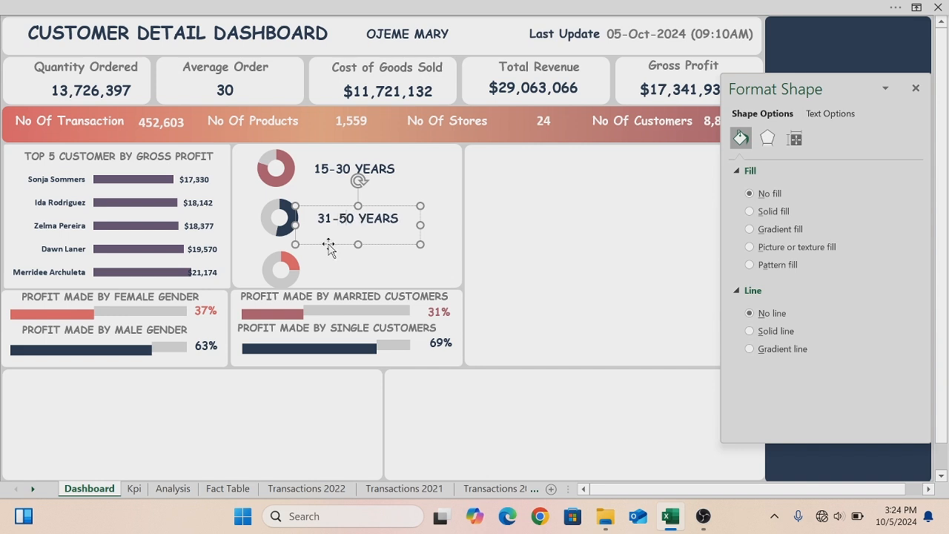
- Duplicate the label beside the third donut chart and change its text to "51 And Above"
click(329, 245)
key(ctrl+d)
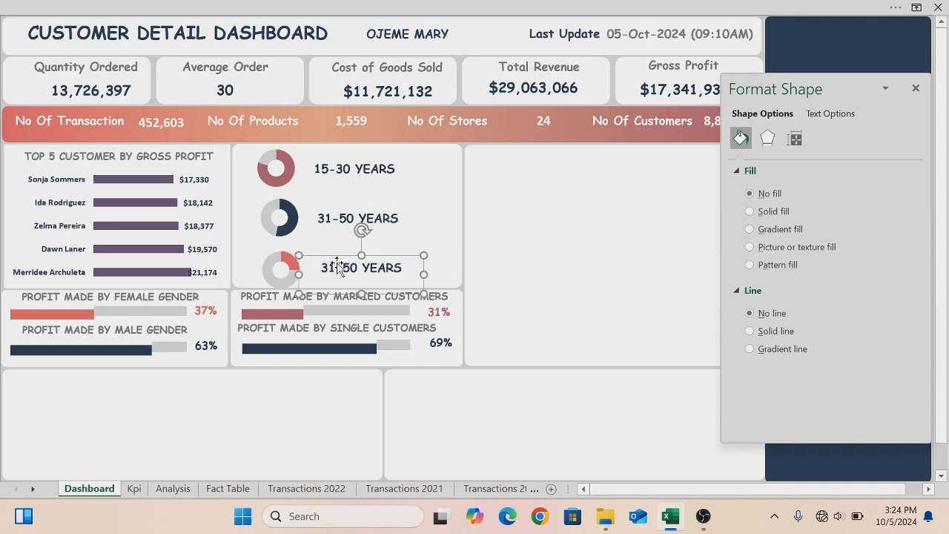
click(330, 268)
key(BackSpace)
text(5)
key(BackSpace)
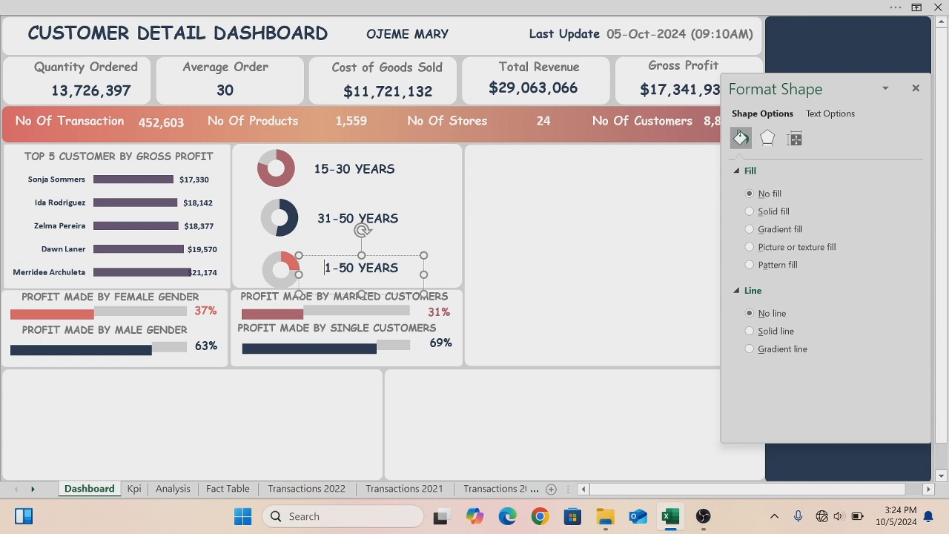
text(5)
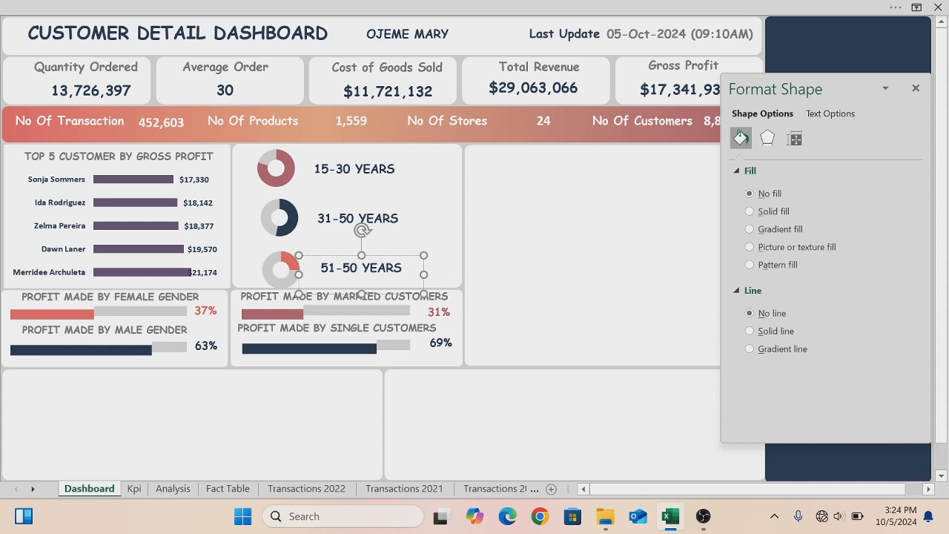
click(362, 268)
key(BackSpace)
key(BackSpace)
key(BackSpace)
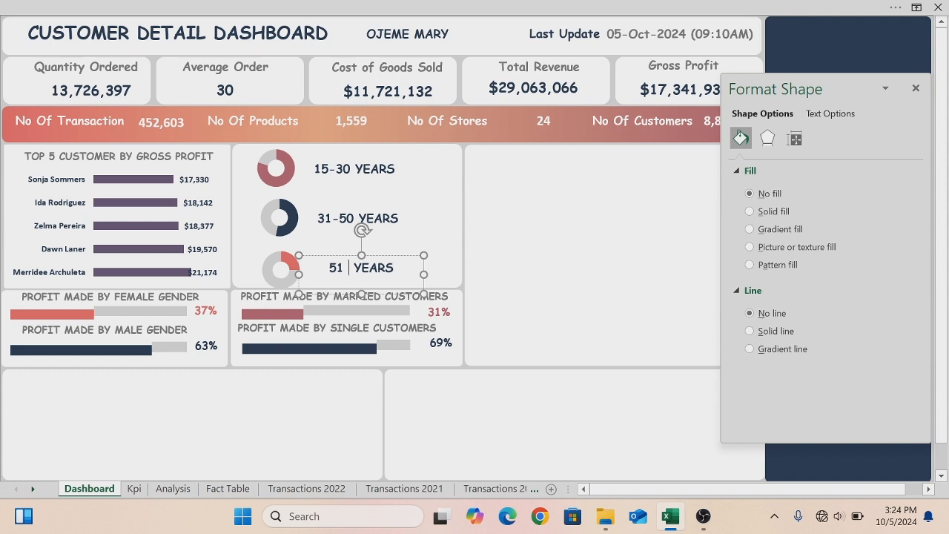
text(And)
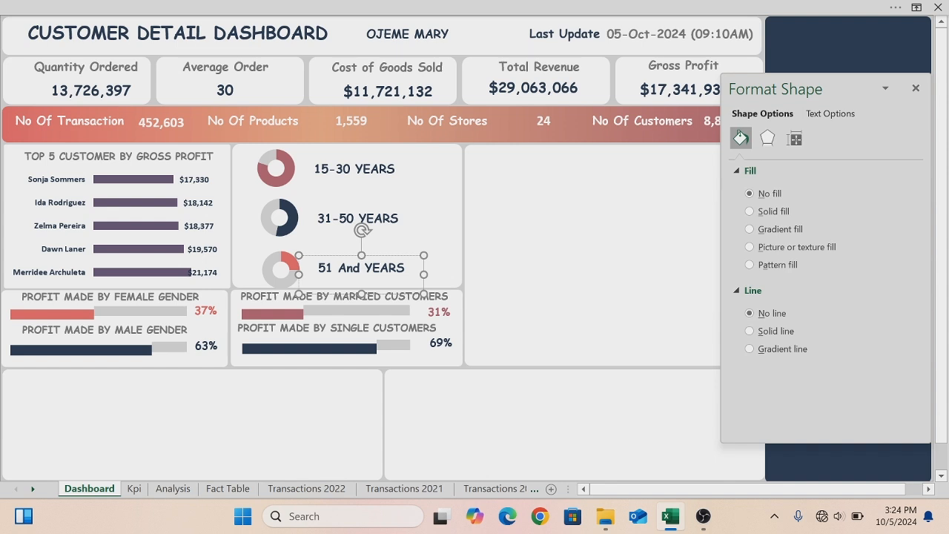
key(BackSpace)
key(BackSpace)
key(BackSpace)
key(BackSpace)
key(BackSpace)
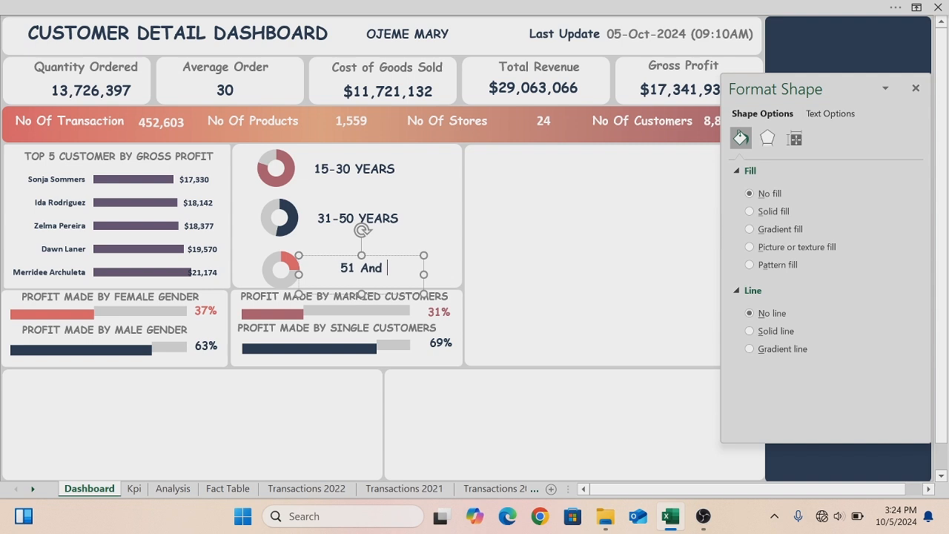
text(Abo)
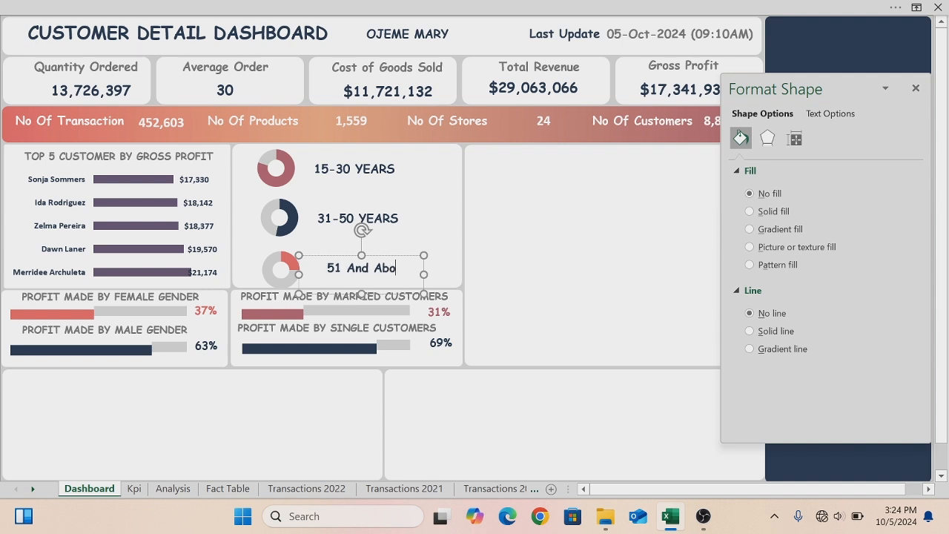
text(ve)
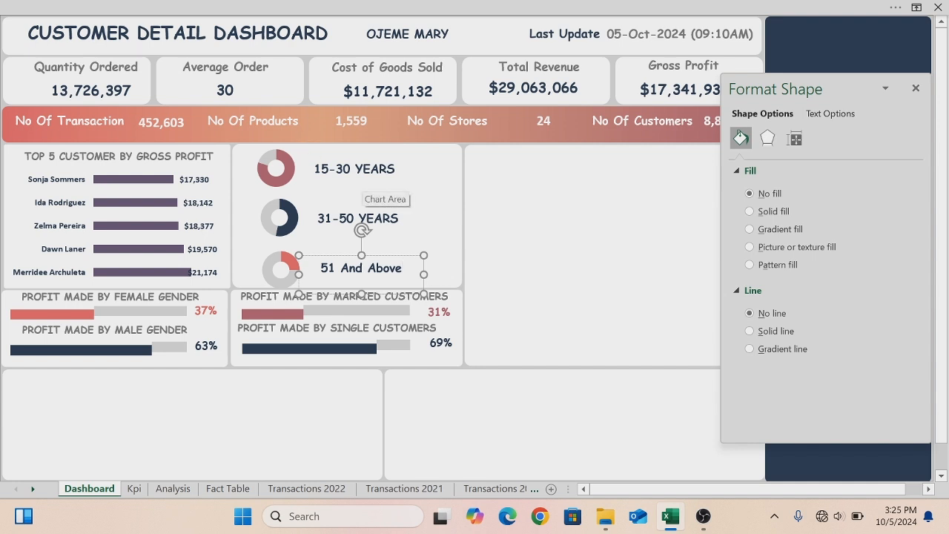
- Copy the top-customer panel title into the age panel, retitle it "GROSS PROFIT BY AGE" and narrow its box
click(527, 203)
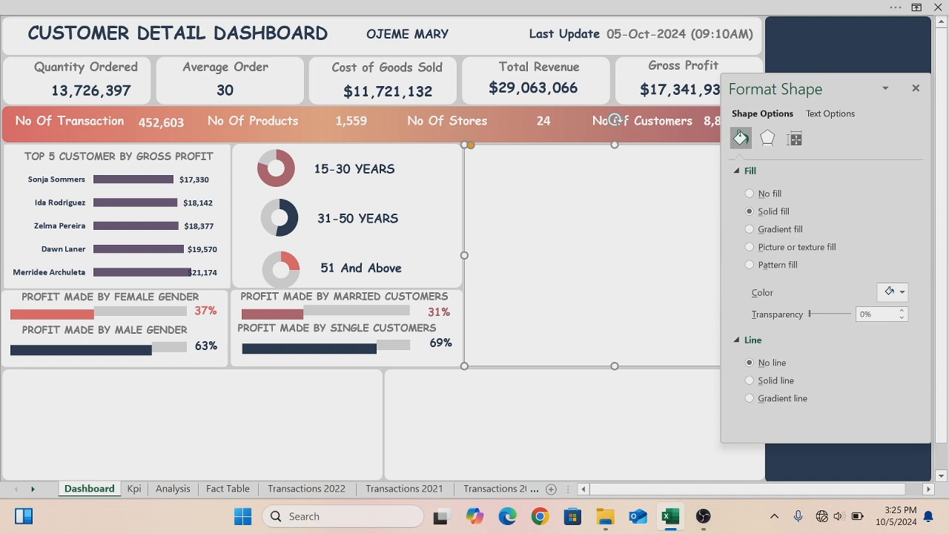
click(128, 164)
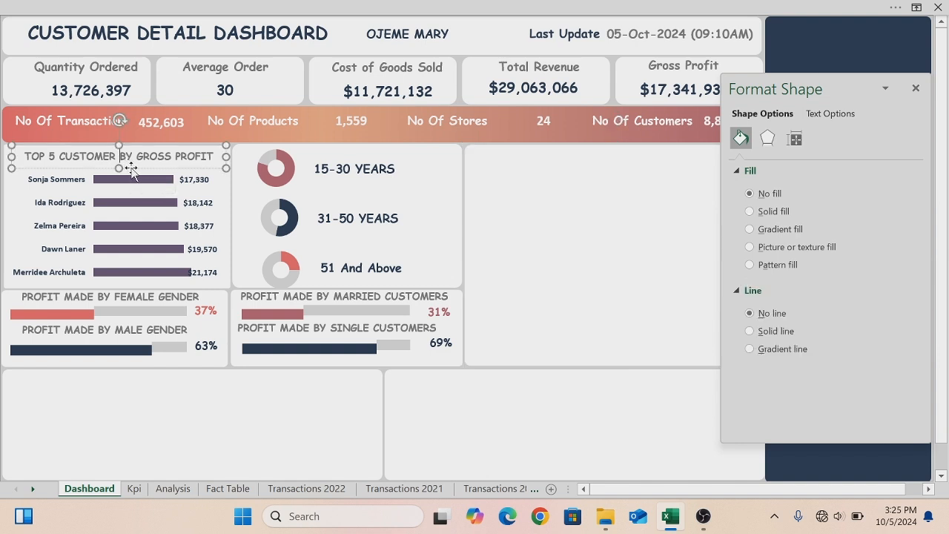
drag(135, 174, 401, 164)
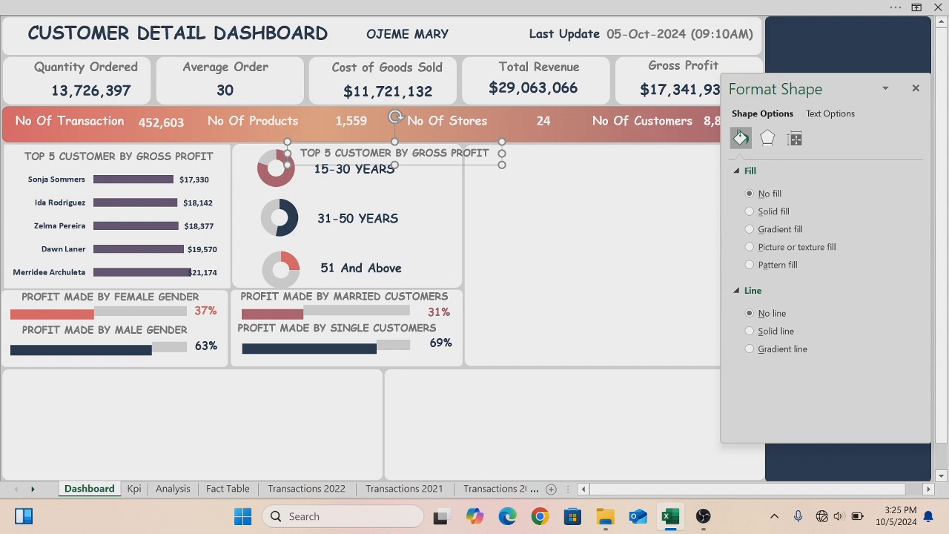
drag(413, 154, 312, 158)
key(BackSpace)
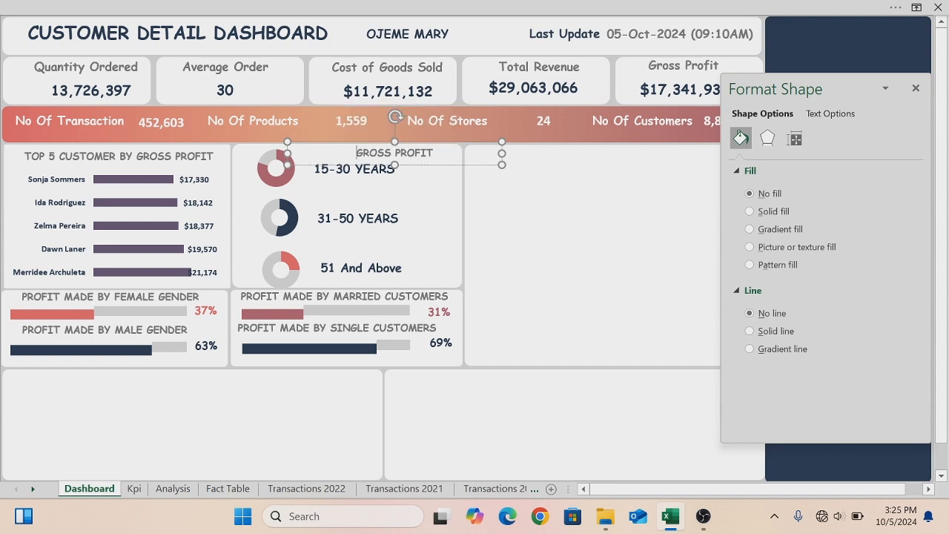
text(by)
key(BackSpace)
key(BackSpace)
text(BY)
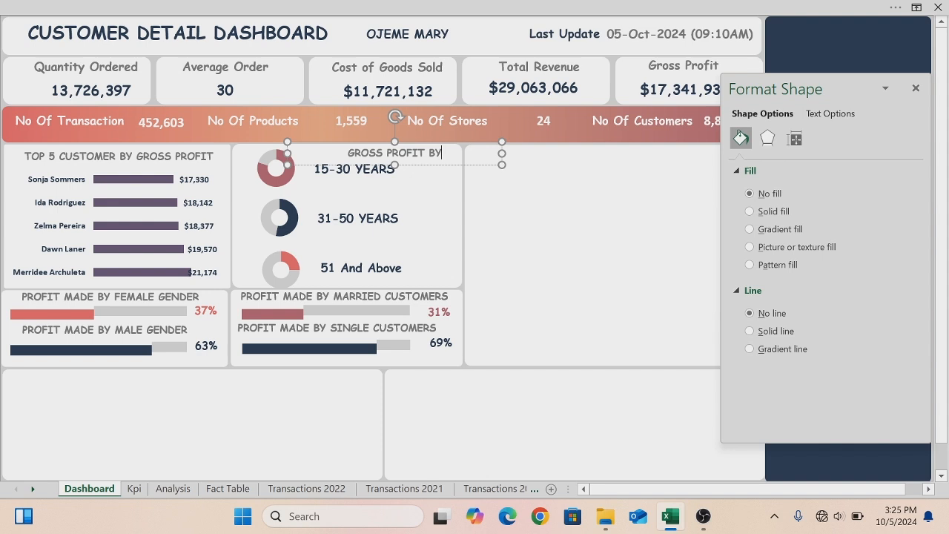
text( AGE)
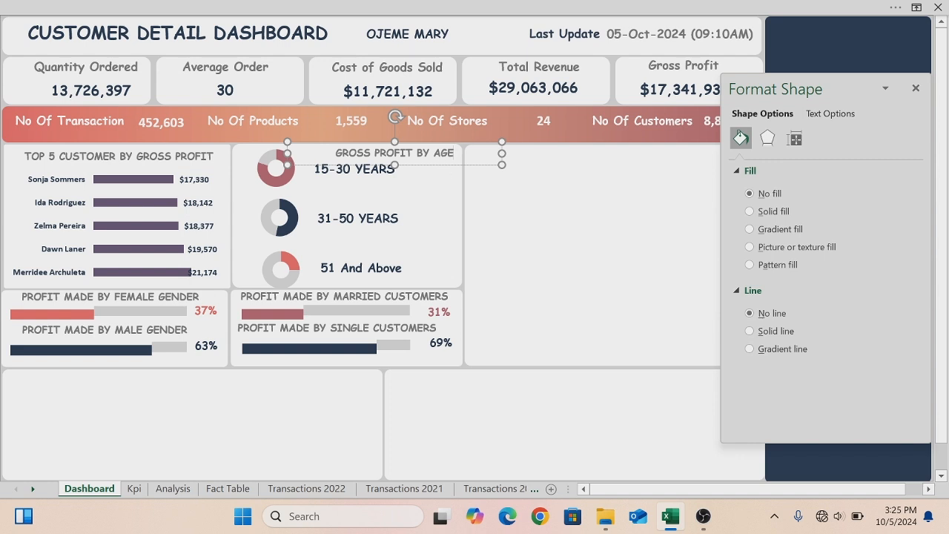
drag(501, 155, 450, 165)
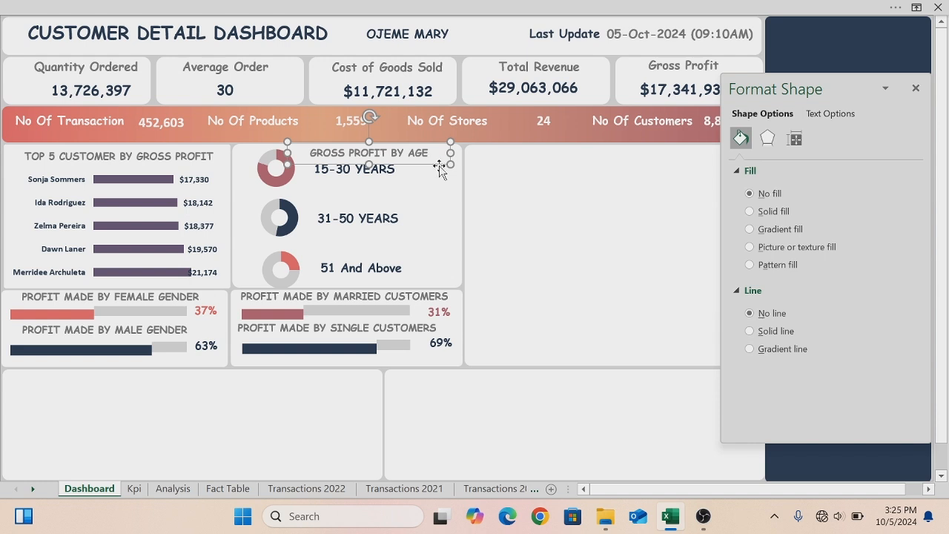
click(427, 201)
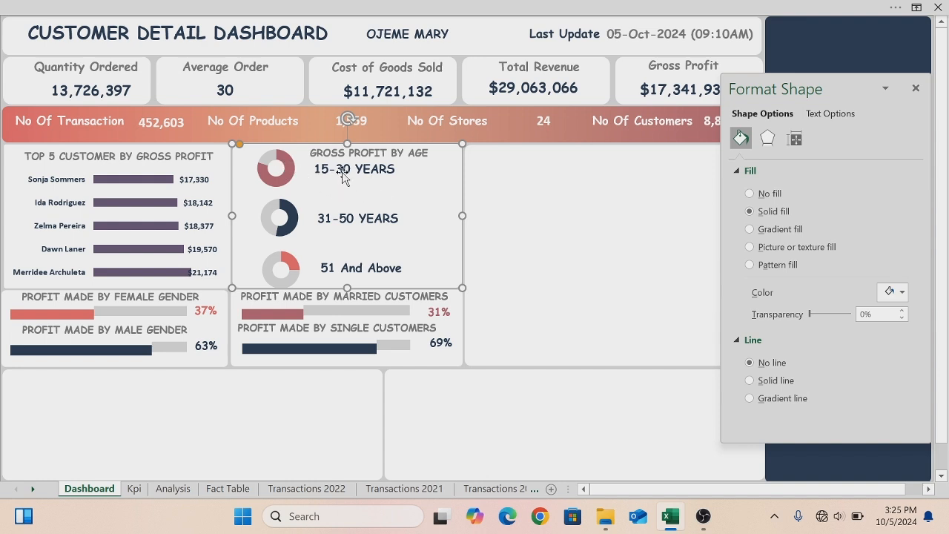
click(206, 317)
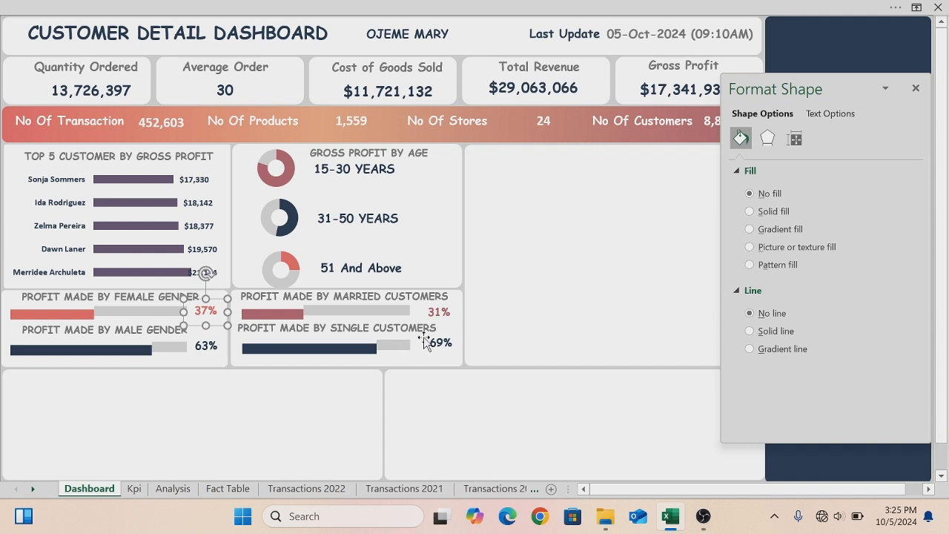
click(200, 346)
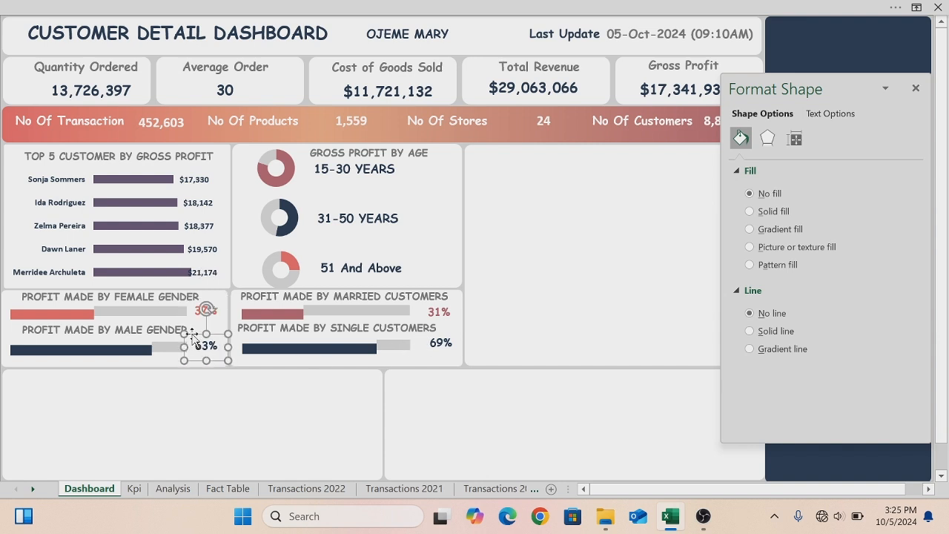
- Duplicate the male percentage label, move the copy into the age panel beside the first donut, and clear its text
key(ctrl+d)
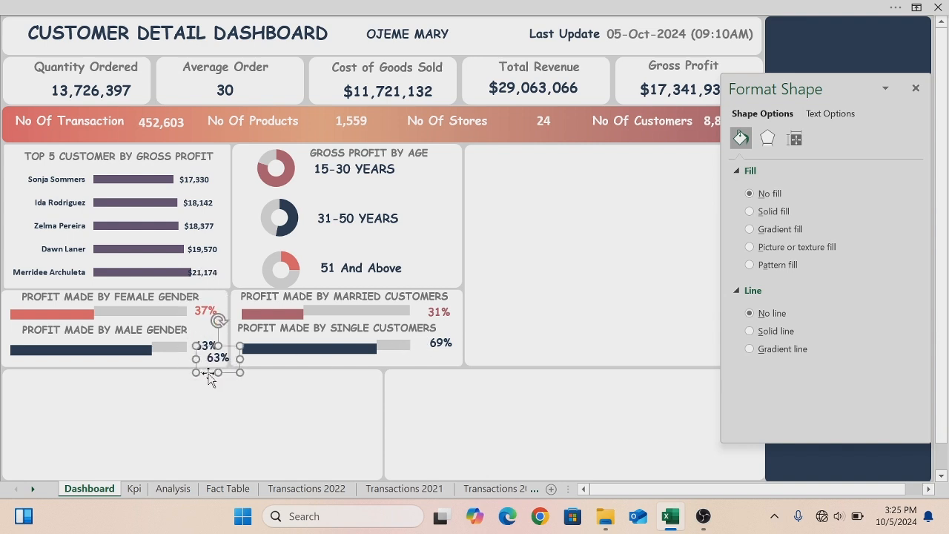
drag(208, 373, 343, 201)
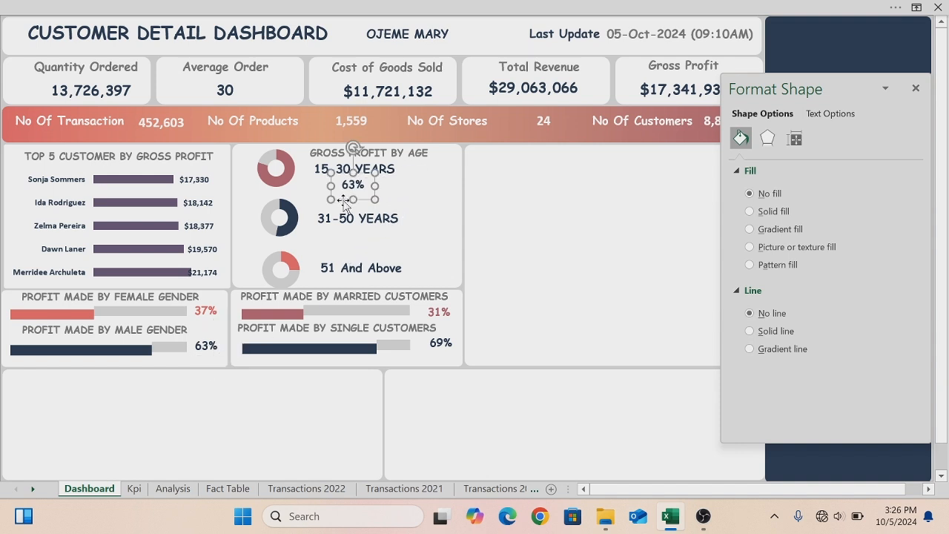
key(BackSpace)
key(BackSpace)
key(BackSpace)
- Turn on the formula bar display
click(322, 6)
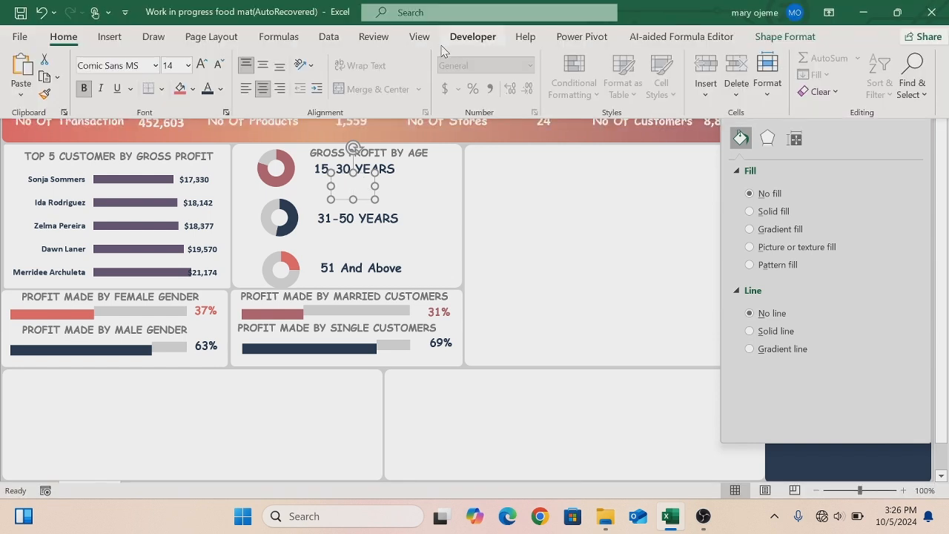
click(421, 41)
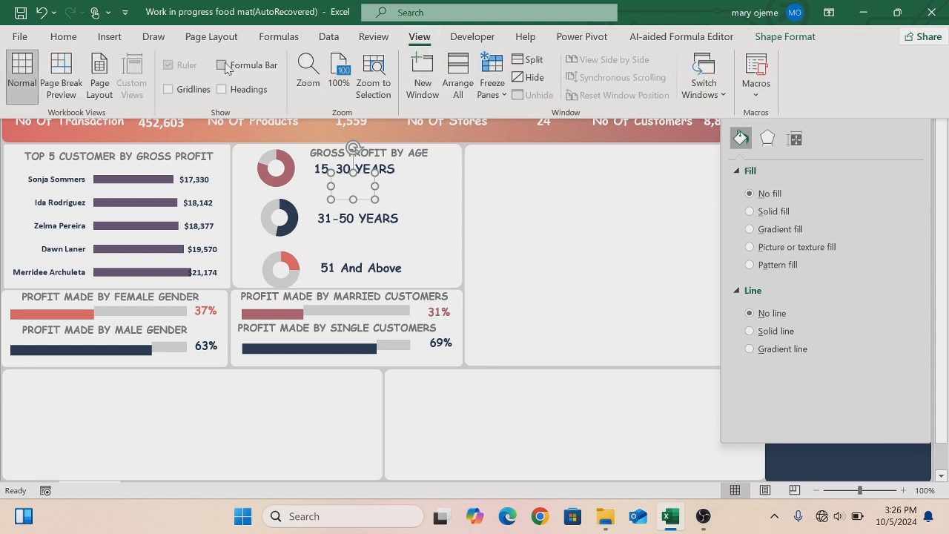
click(221, 65)
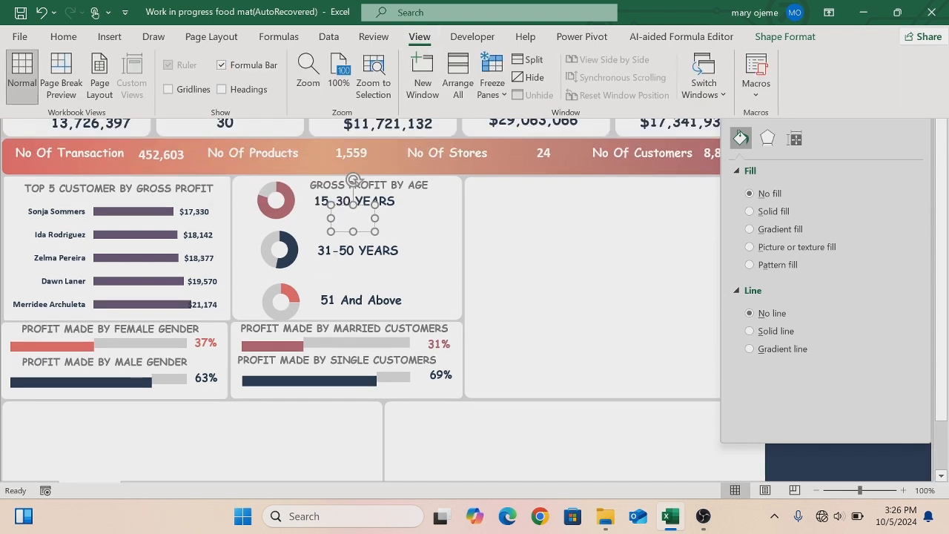
click(483, 216)
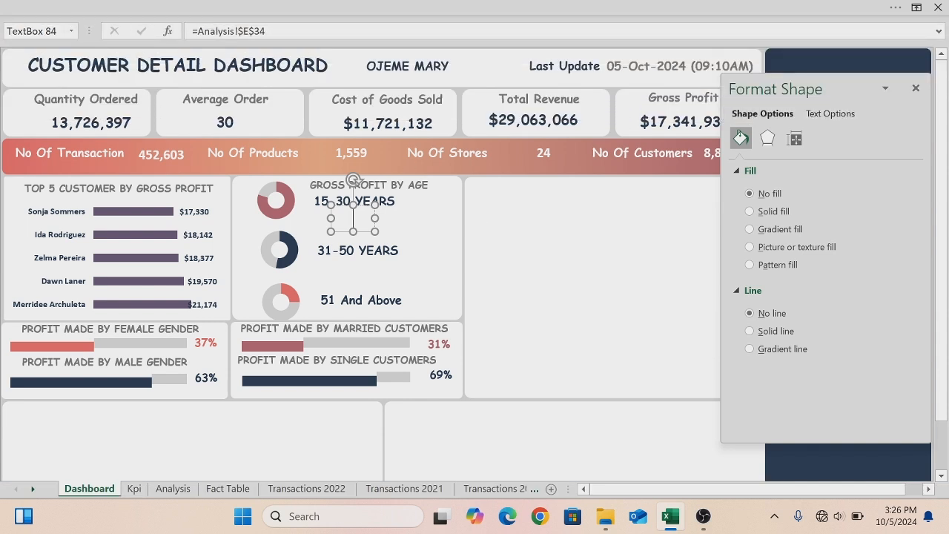
click(266, 31)
key(BackSpace)
key(BackSpace)
key(BackSpace)
key(BackSpace)
key(BackSpace)
key(BackSpace)
key(BackSpace)
key(BackSpace)
key(BackSpace)
key(BackSpace)
key(BackSpace)
key(BackSpace)
key(BackSpace)
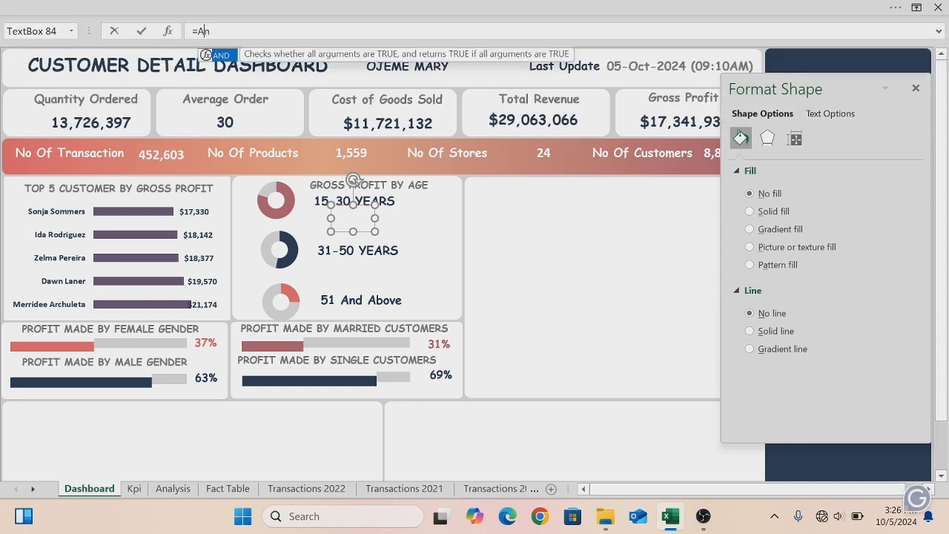
key(BackSpace)
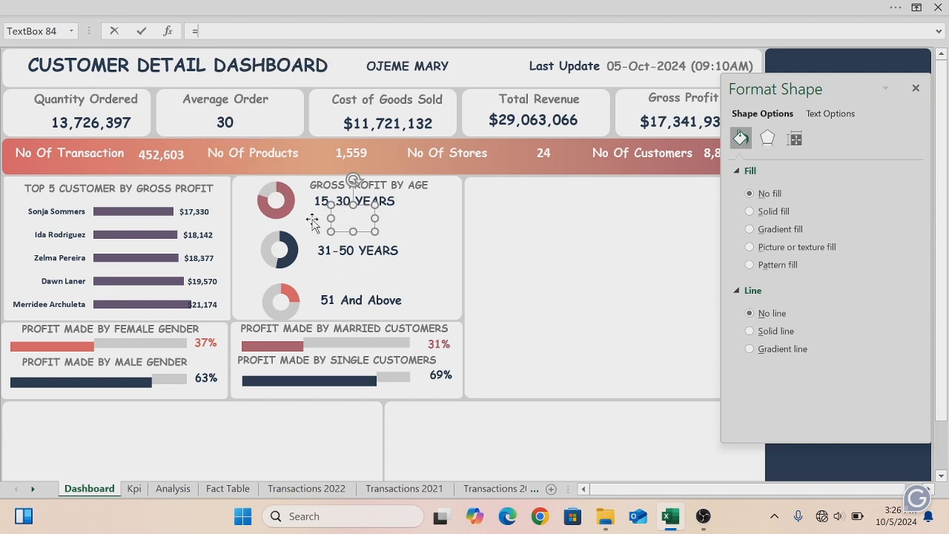
click(173, 489)
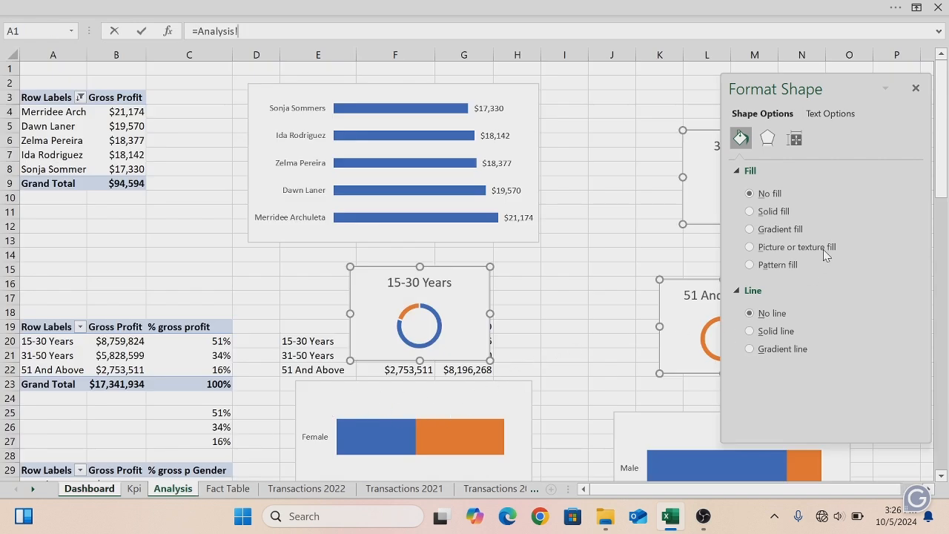
mouse_move(459, 269)
mouse_down()
mouse_move(254, 189)
mouse_move(228, 166)
mouse_up()
key(Escape)
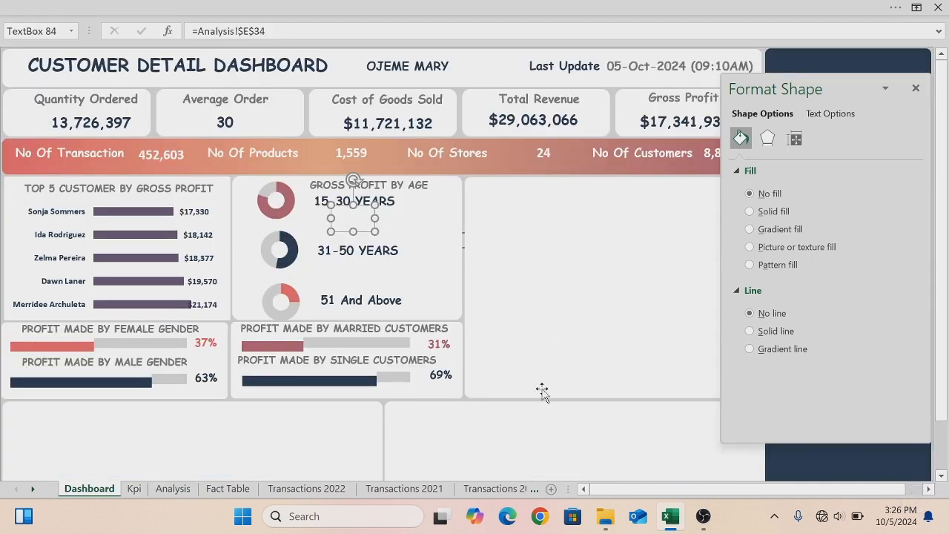
- Close the Format Shape pane and move the 15-30 Years chart on the Analysis sheet off the value cells
click(175, 489)
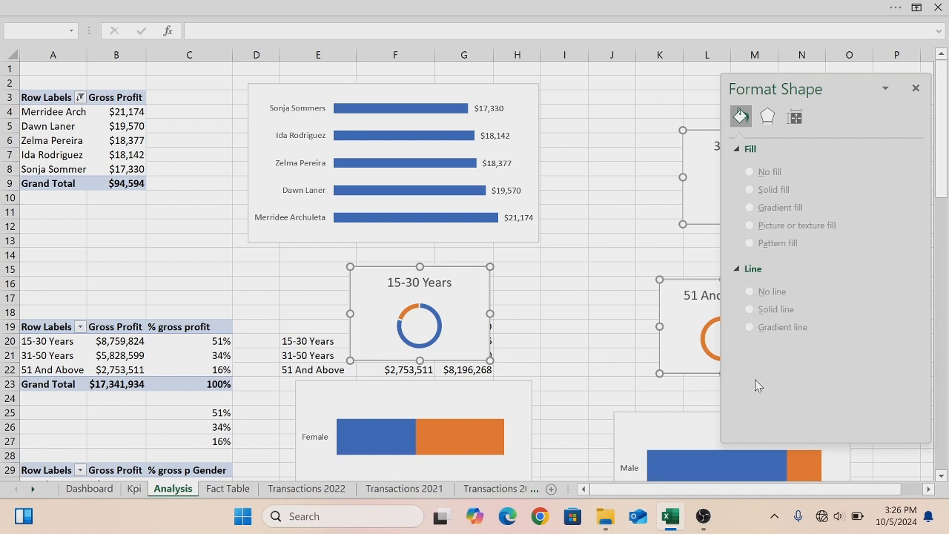
click(916, 89)
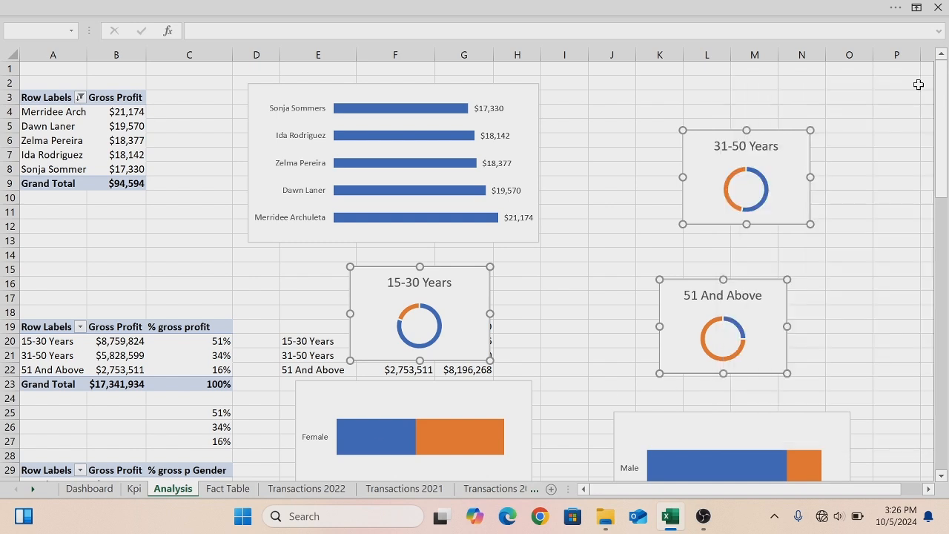
drag(433, 269, 627, 162)
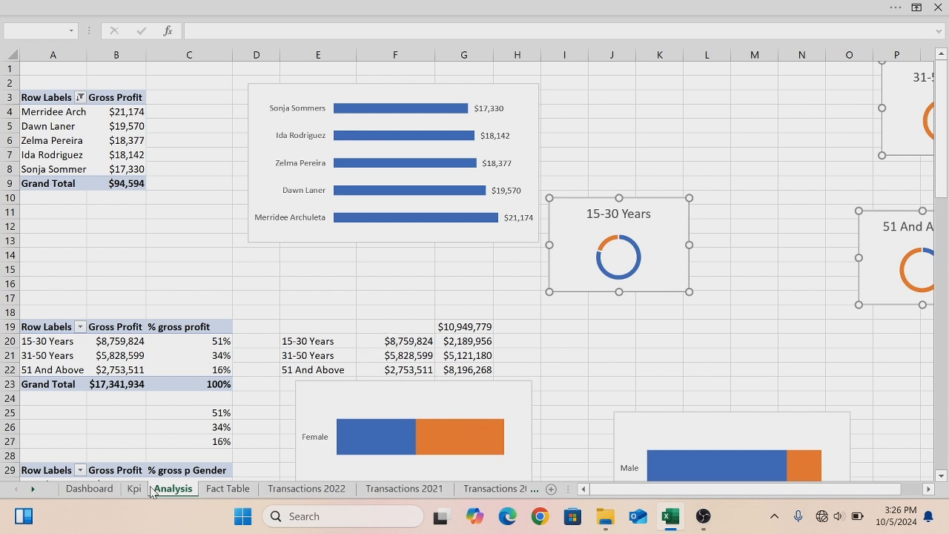
click(110, 488)
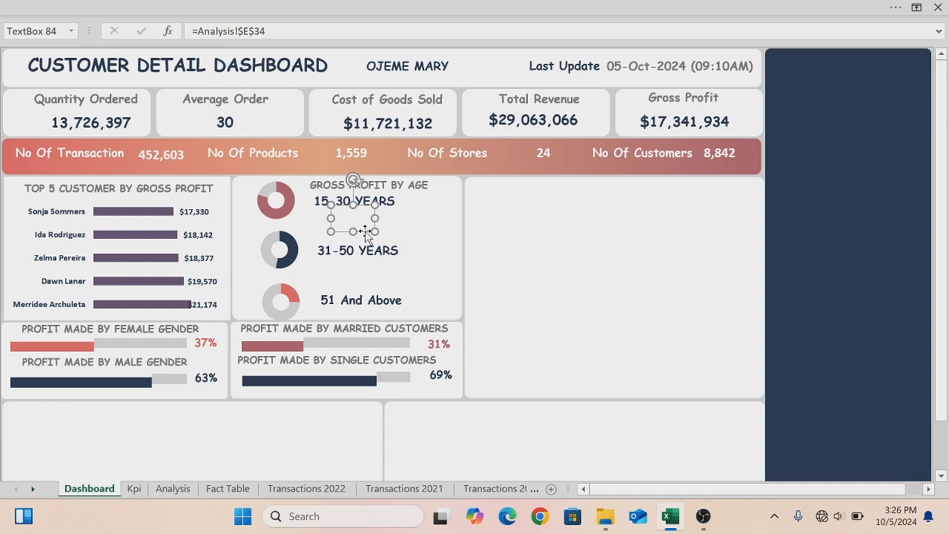
- Duplicate the empty label and move a spare empty copy beside the age panel title
key(ctrl+v)
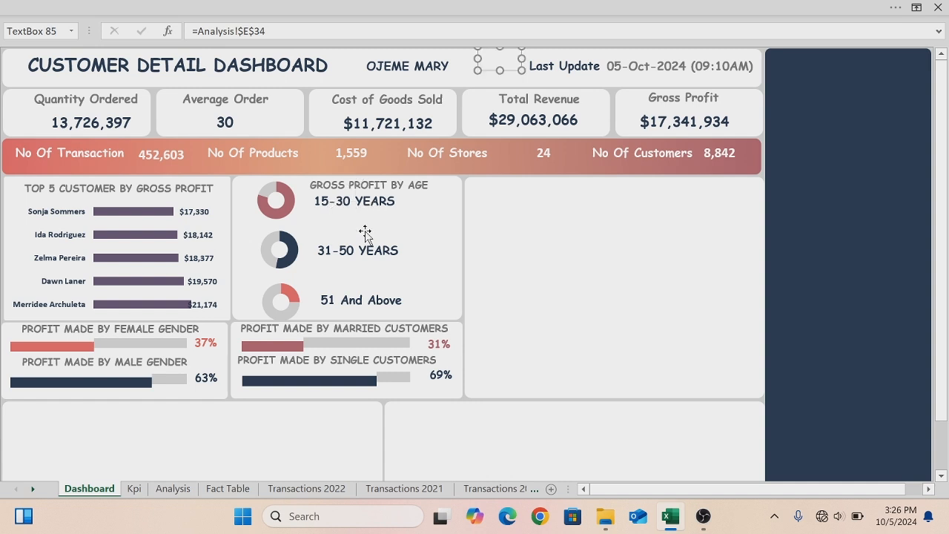
key(ctrl+z)
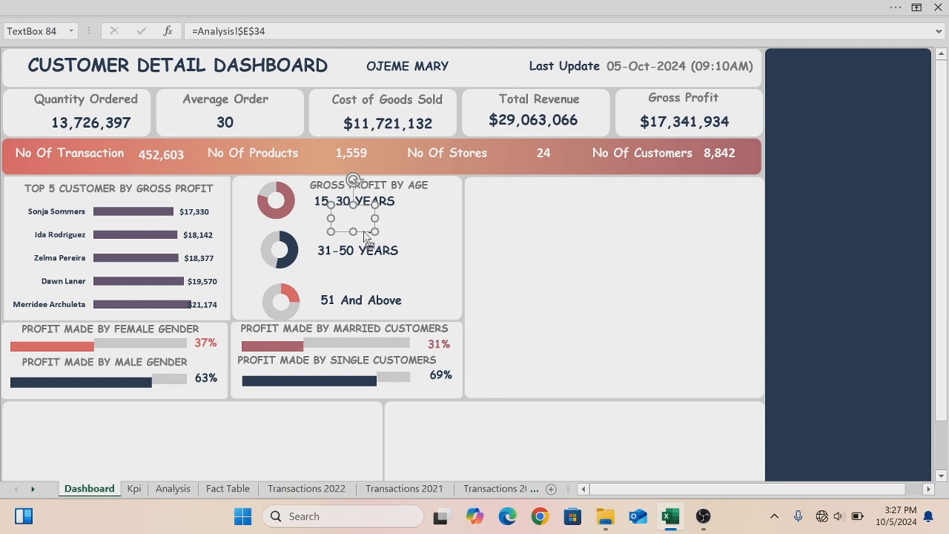
key(ctrl+d)
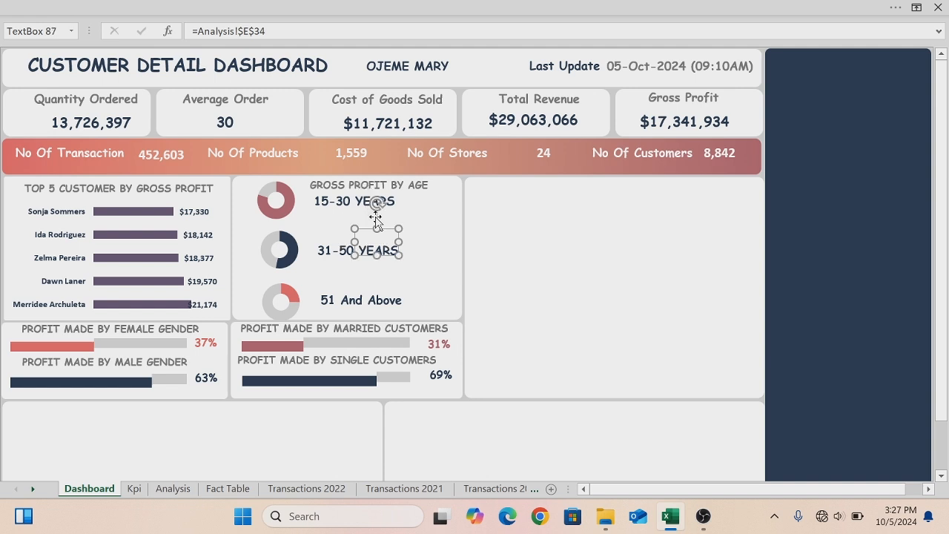
click(473, 230)
click(384, 226)
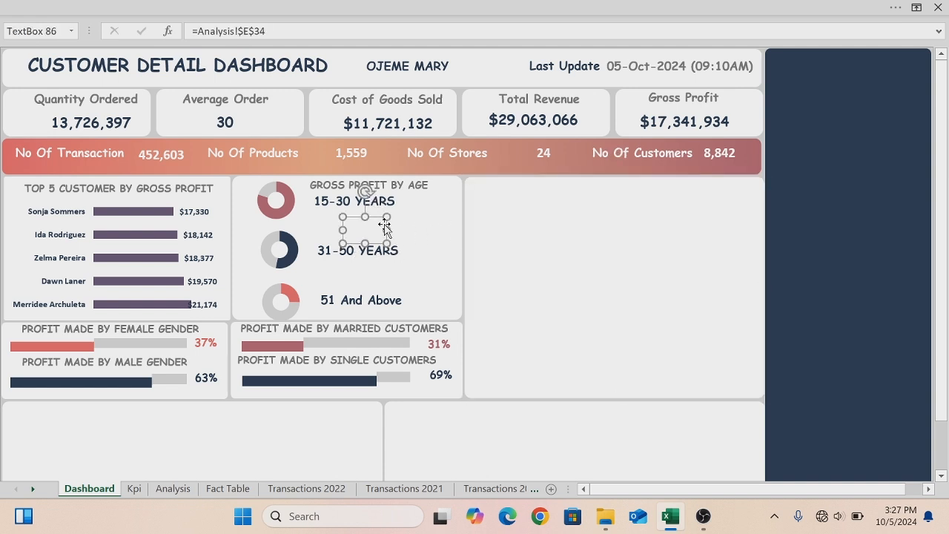
click(379, 217)
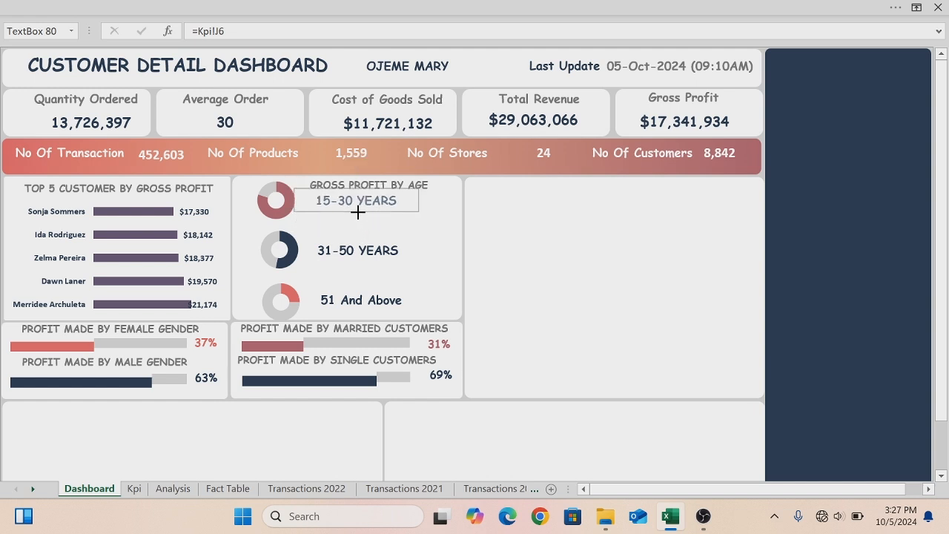
click(361, 229)
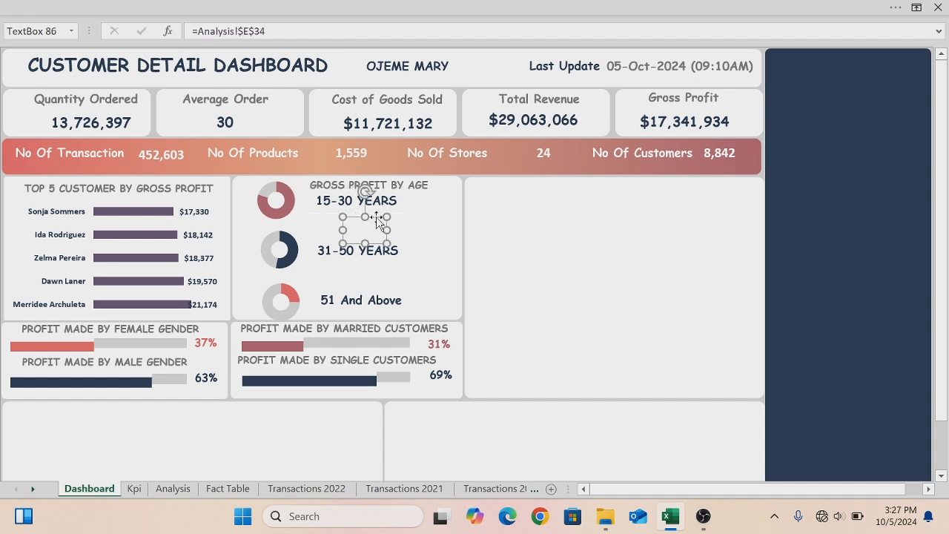
drag(376, 217, 443, 190)
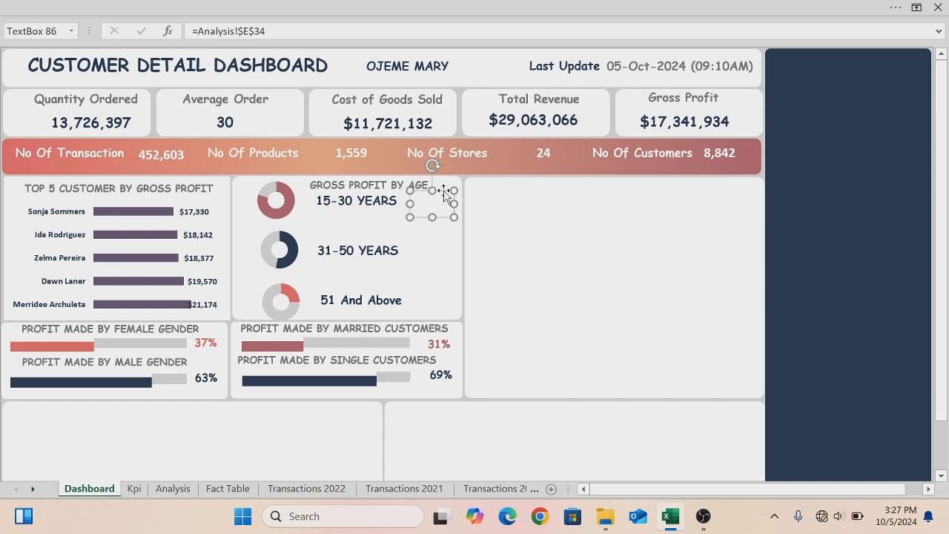
- Duplicate the empty label, place it under "15-30 YEARS", link it to Analysis cell F20, and widen it
key(ctrl+d)
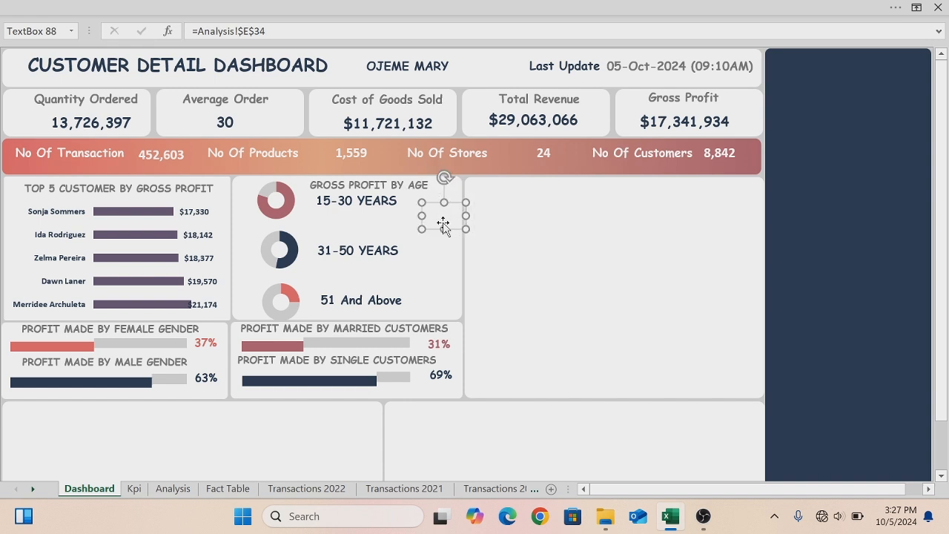
drag(431, 227, 335, 236)
click(266, 31)
key(BackSpace)
key(BackSpace)
key(BackSpace)
key(BackSpace)
key(BackSpace)
key(BackSpace)
key(BackSpace)
key(BackSpace)
key(BackSpace)
key(BackSpace)
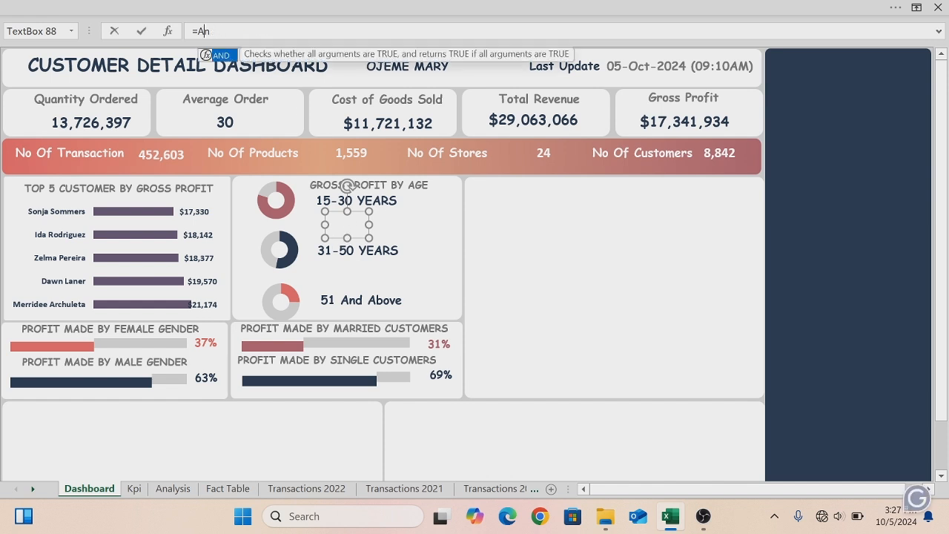
click(179, 490)
click(406, 340)
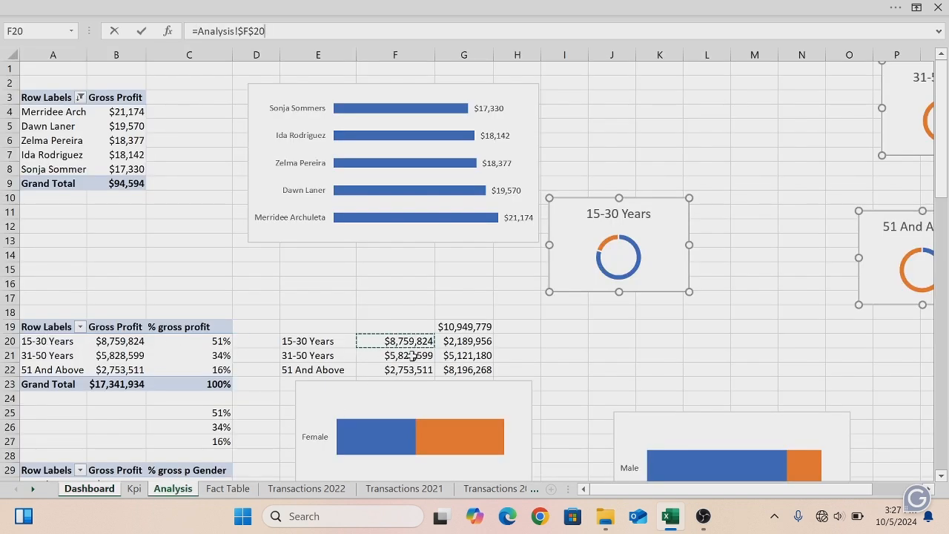
key(Return)
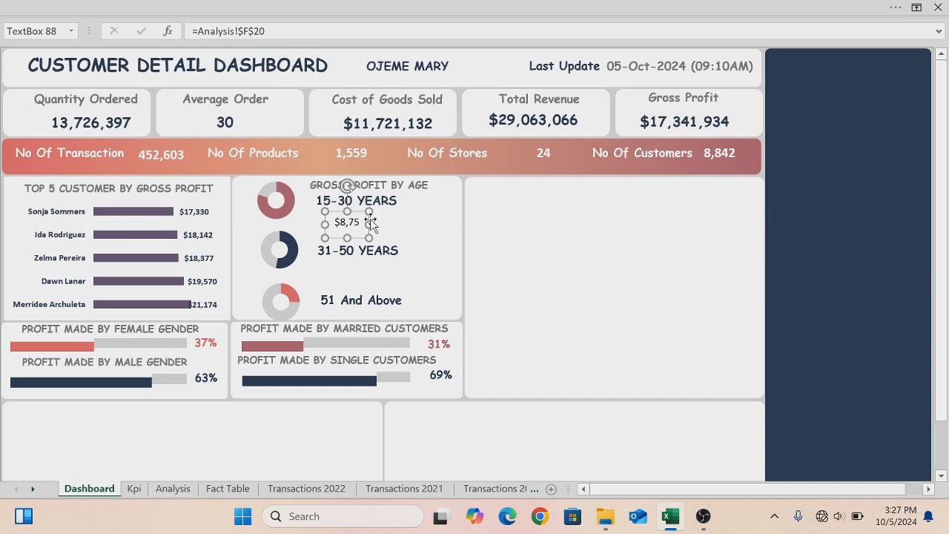
mouse_move(370, 223)
mouse_down()
mouse_move(401, 223)
mouse_move(381, 235)
mouse_up()
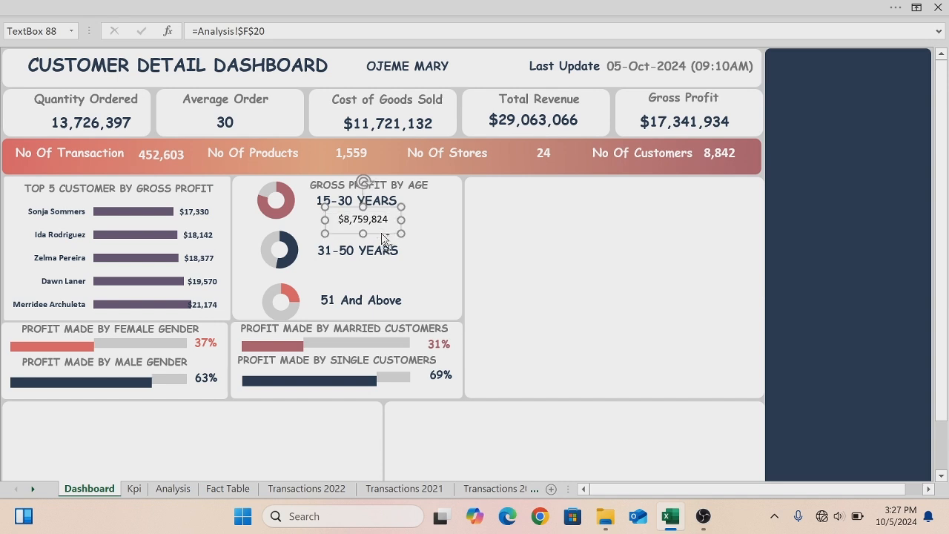
- Paste a copy of the value label under "31-50 YEARS" and relink it to Analysis cell F21
key(ctrl+v)
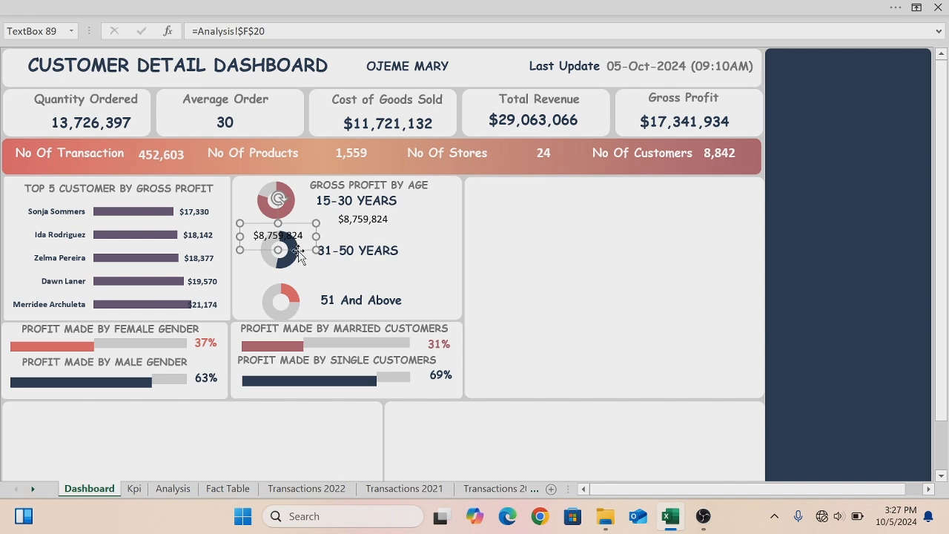
drag(297, 250, 384, 281)
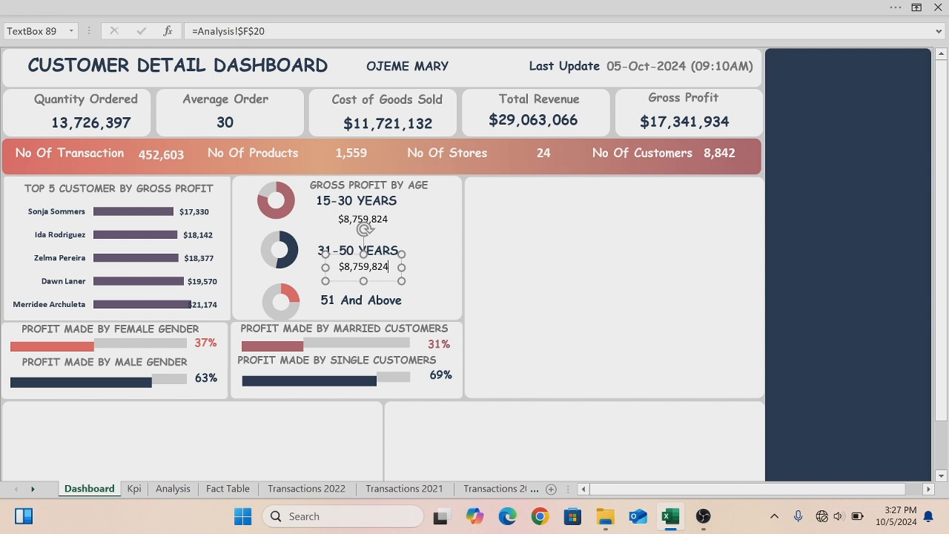
double_click(387, 266)
key(Delete)
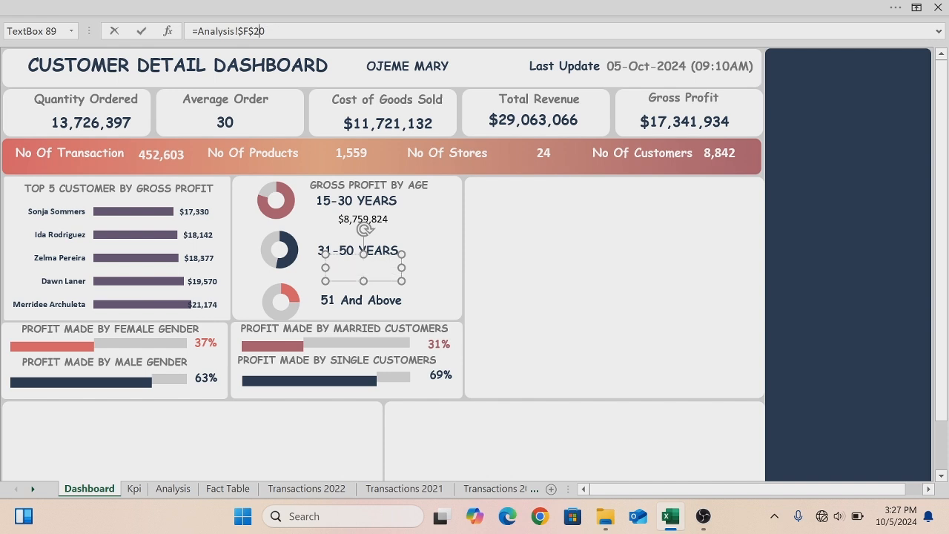
key(BackSpace)
key(BackSpace)
key(BackSpace)
key(BackSpace)
key(BackSpace)
key(BackSpace)
key(BackSpace)
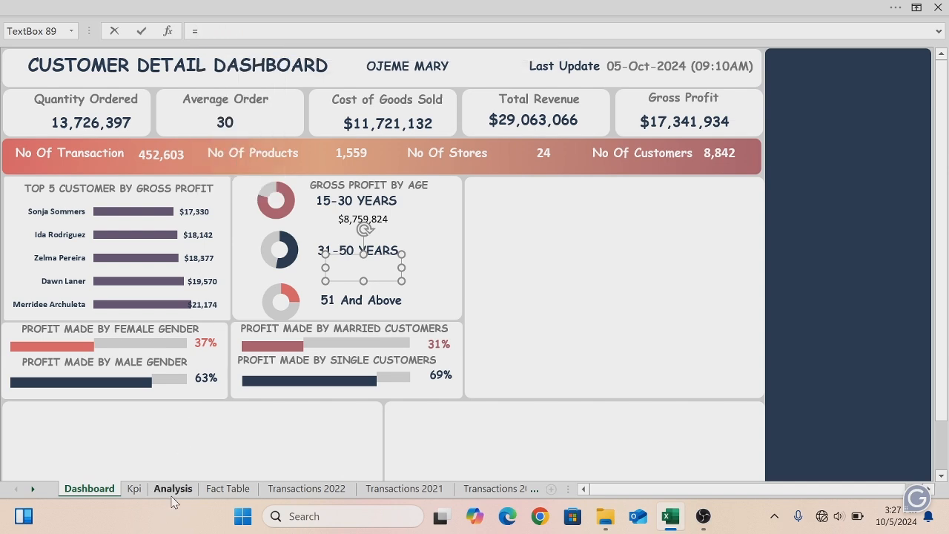
click(175, 489)
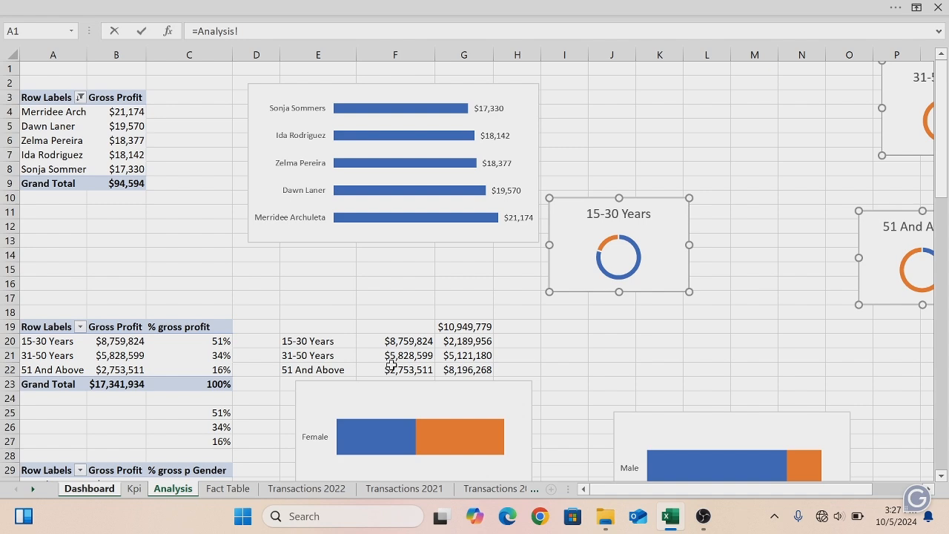
click(397, 357)
key(Return)
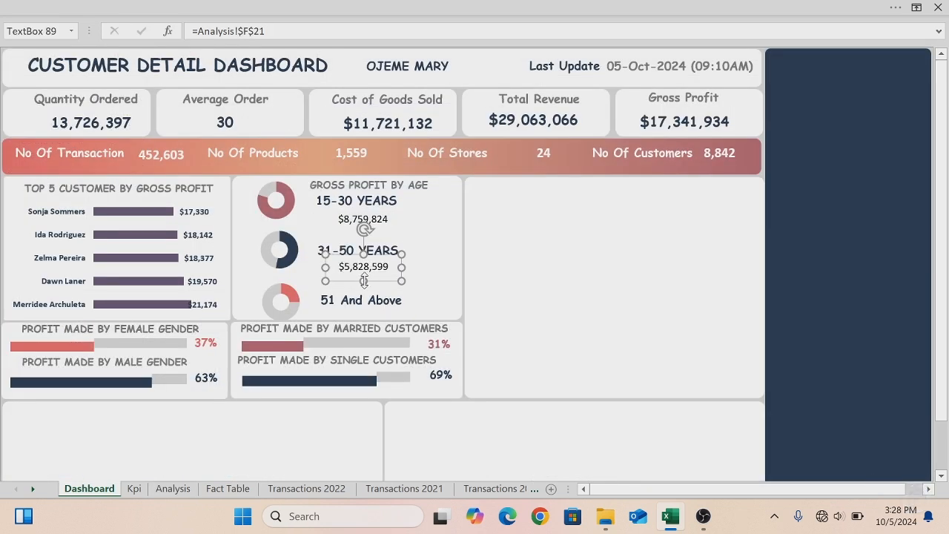
- Nudge the "51 And Above" label slightly upward
click(357, 309)
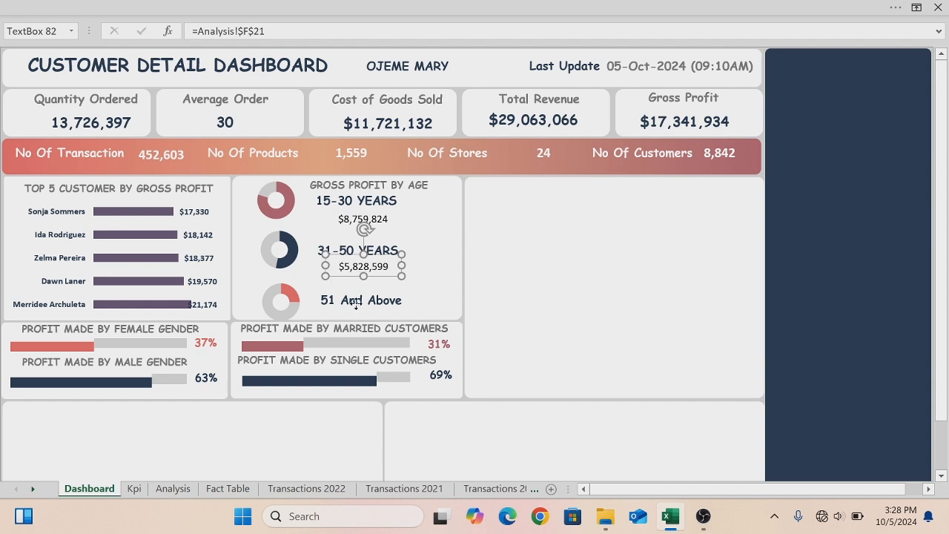
drag(378, 324, 362, 300)
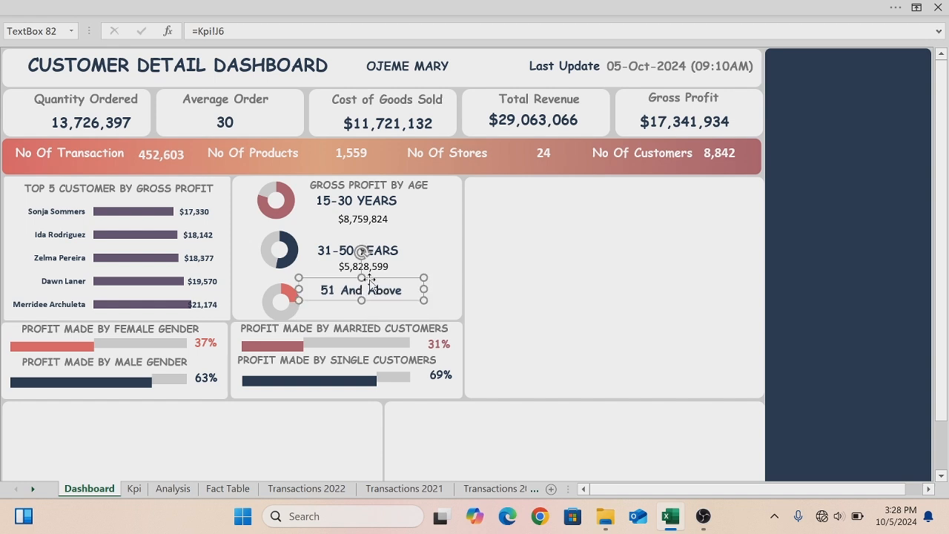
click(386, 248)
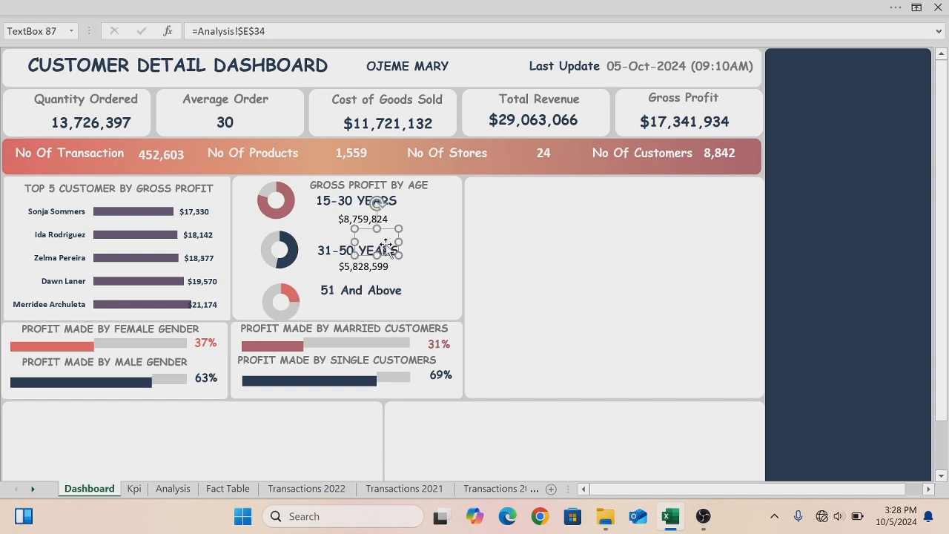
- Rearrange the age panel labels, placing the spare label under "51 And Above" and shifting the 31-50 and 51 labels upward
drag(386, 230, 365, 300)
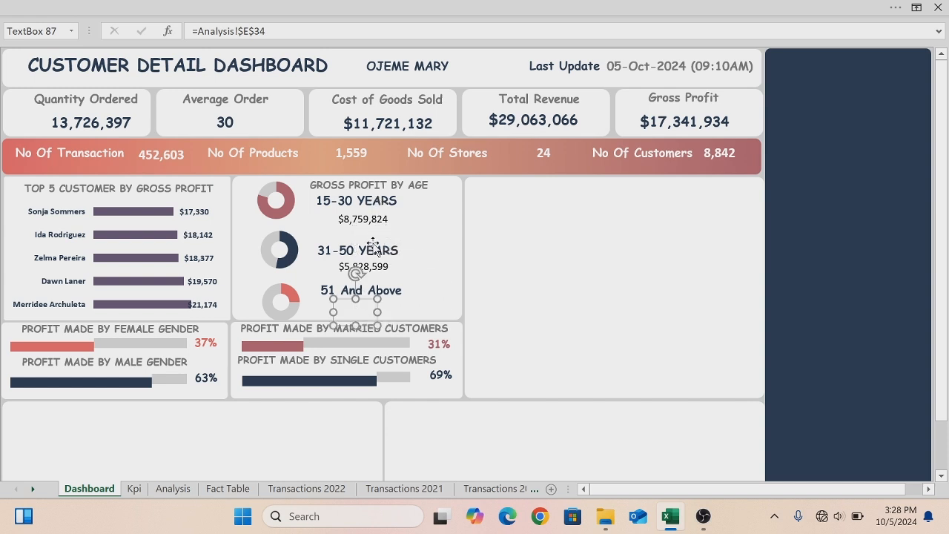
click(368, 247)
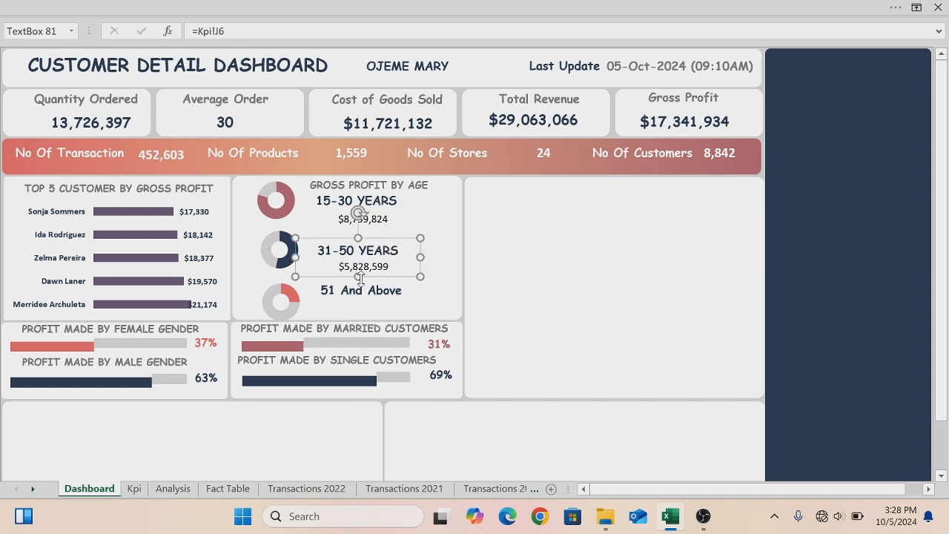
drag(358, 278, 365, 252)
click(364, 272)
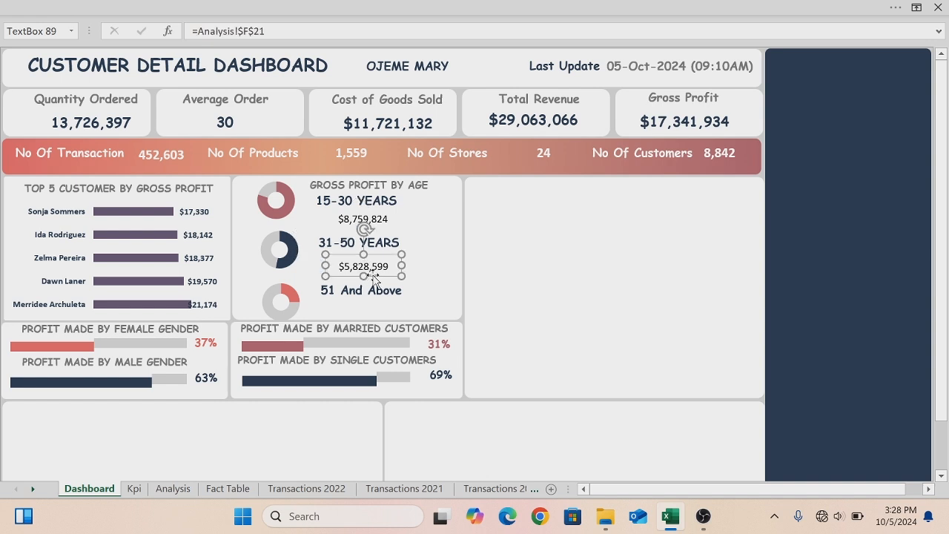
drag(372, 272, 371, 268)
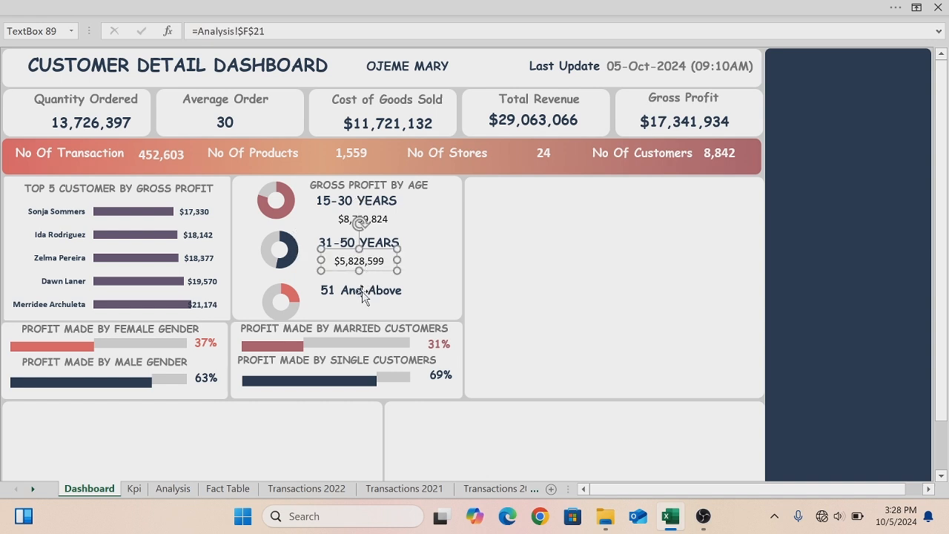
click(363, 296)
drag(372, 298, 372, 291)
- Link the spare label under "51 And Above" to Analysis cell F22 and widen it
click(364, 301)
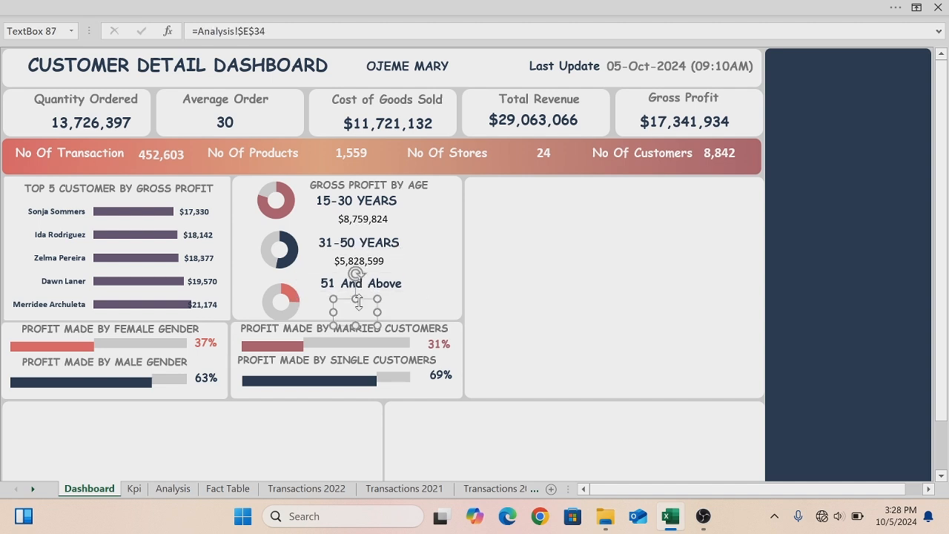
drag(265, 31, 198, 31)
key(BackSpace)
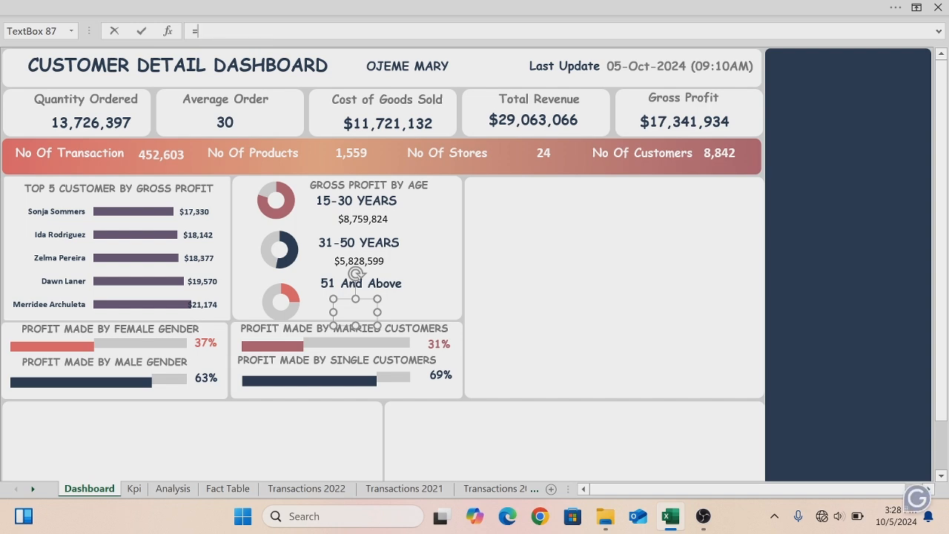
click(172, 489)
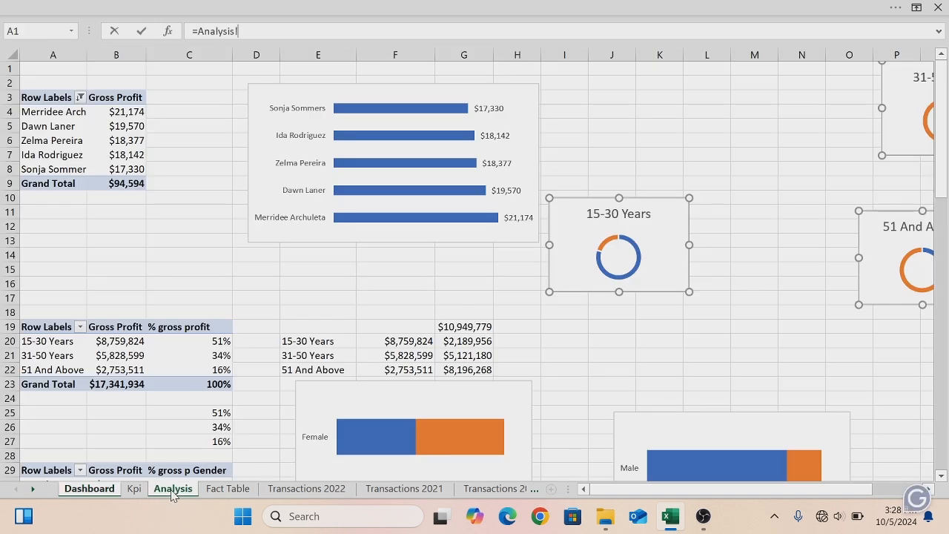
click(386, 369)
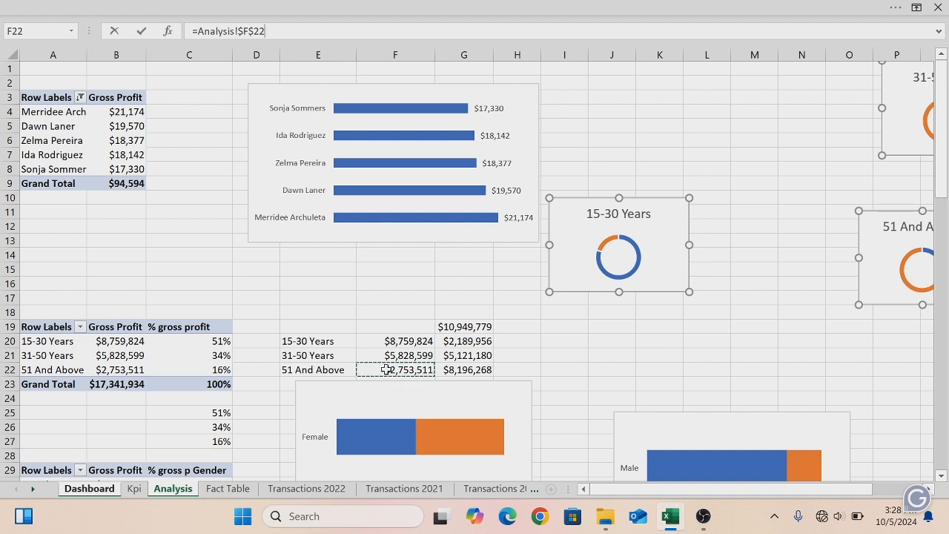
key(Return)
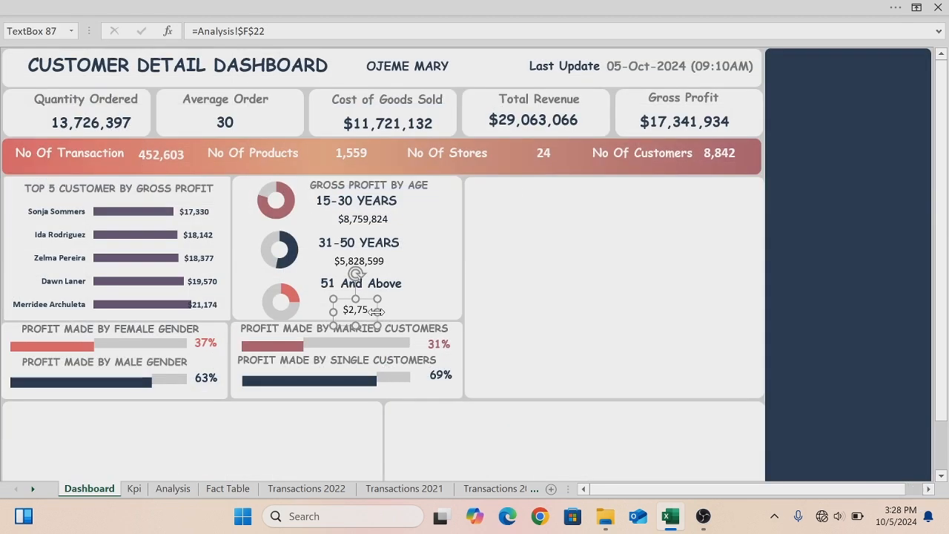
drag(377, 311, 403, 308)
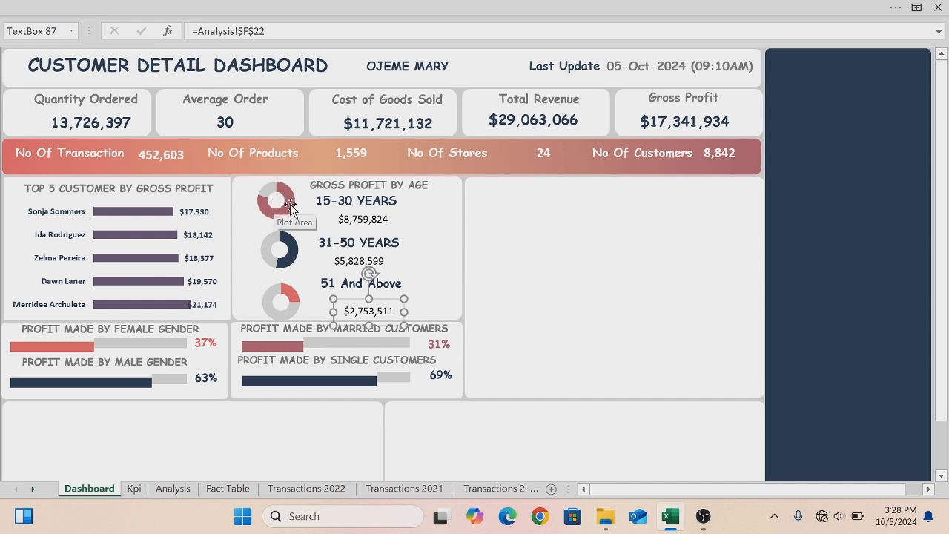
- Make the 15-30 YEARS value label bold with a rose font colour
click(359, 222)
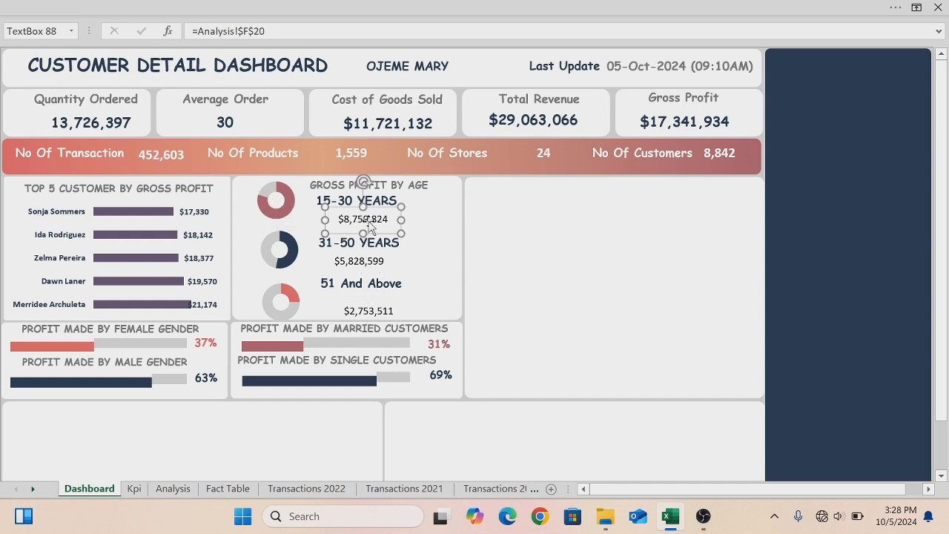
click(78, 9)
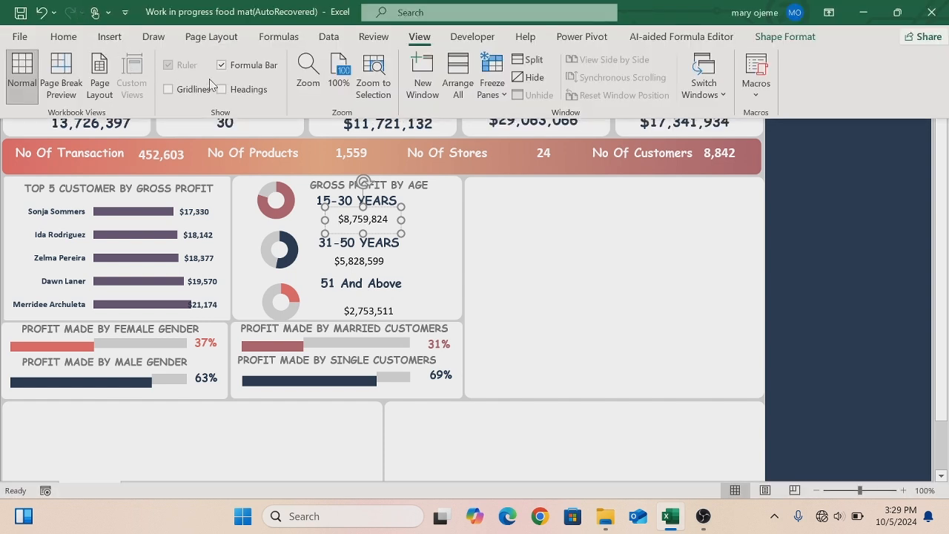
click(63, 37)
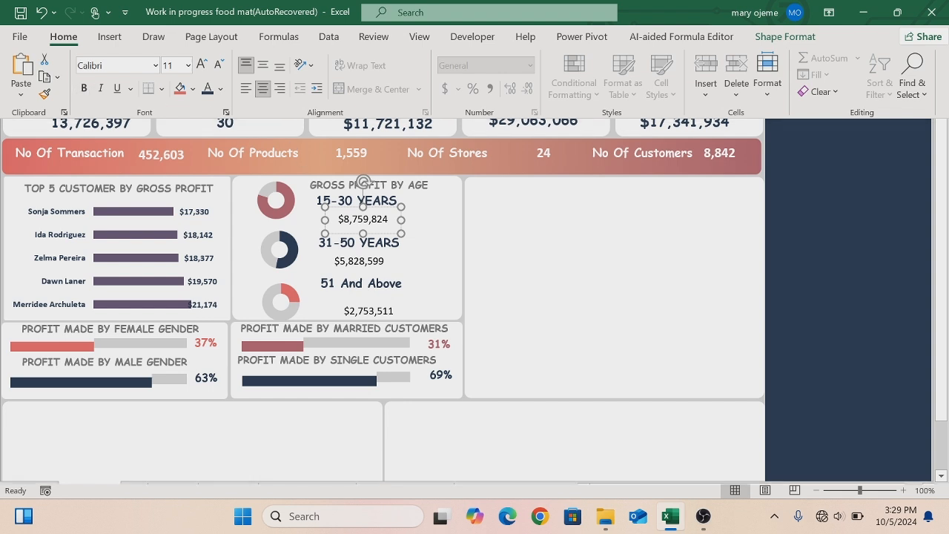
key(ctrl+shift+F1)
double_click(370, 222)
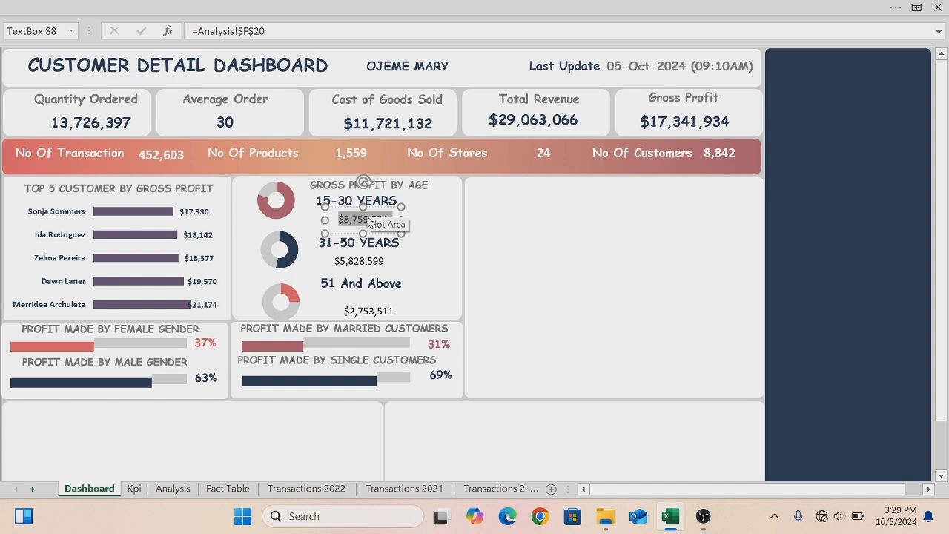
click(56, 7)
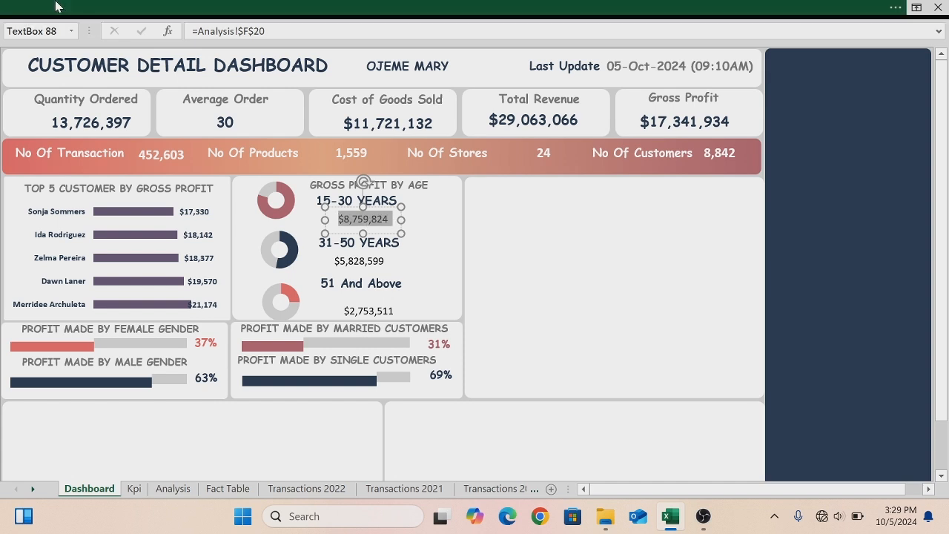
click(83, 88)
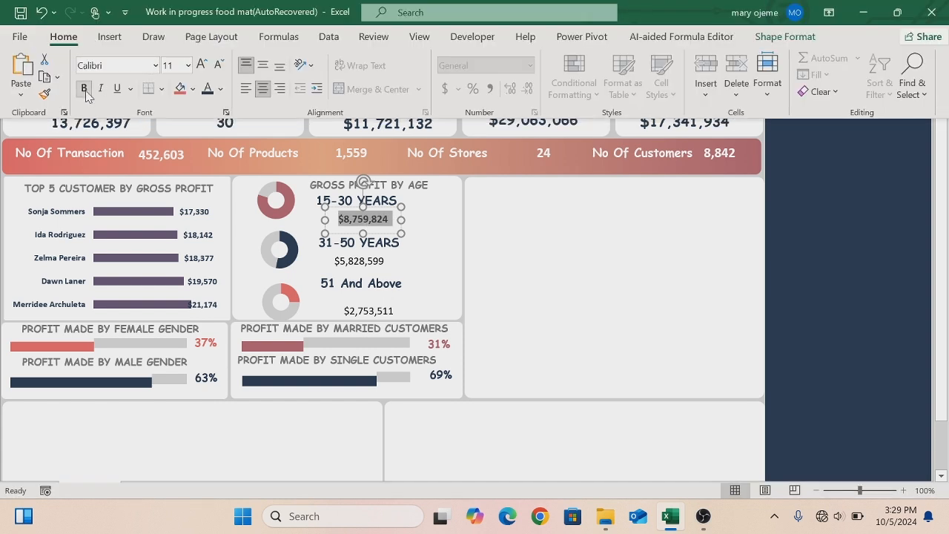
click(219, 90)
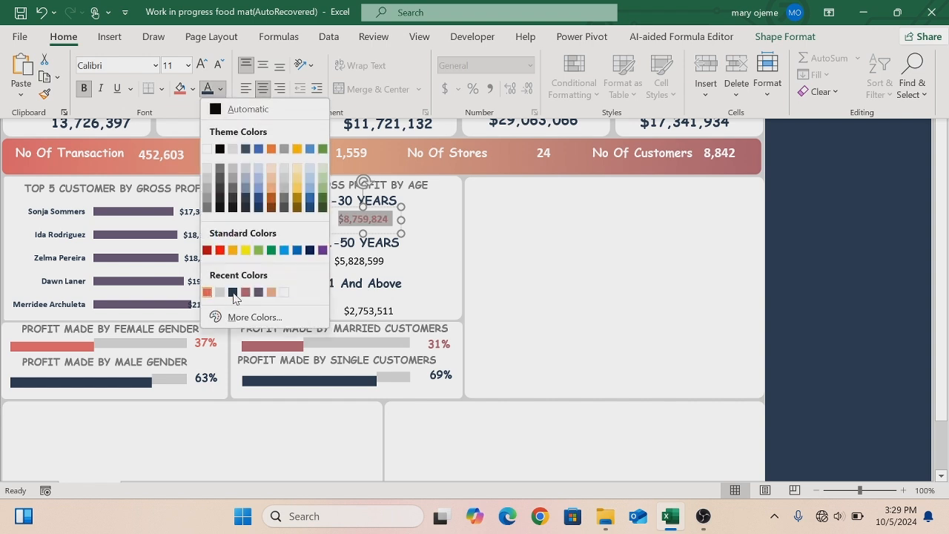
click(246, 293)
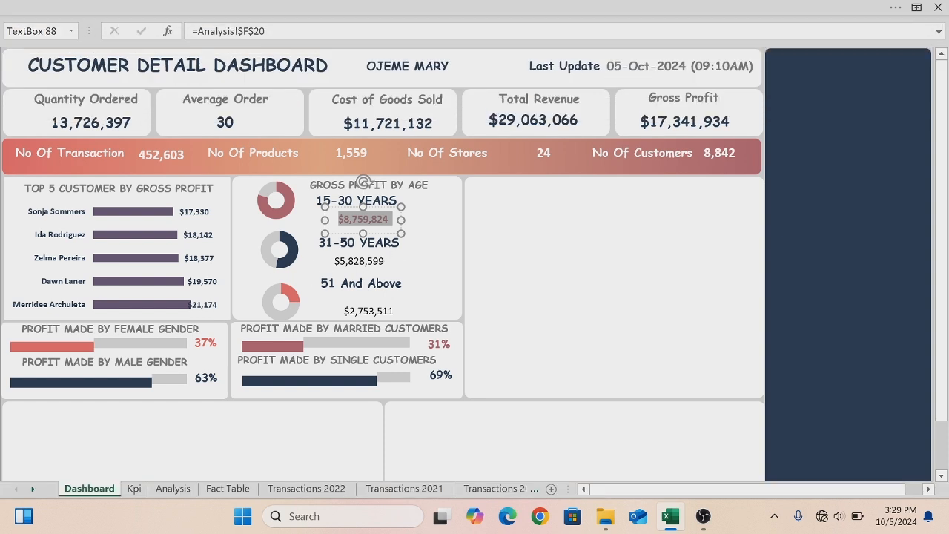
- Set the 31-50 YEARS value label's font colour to dark navy
click(502, 257)
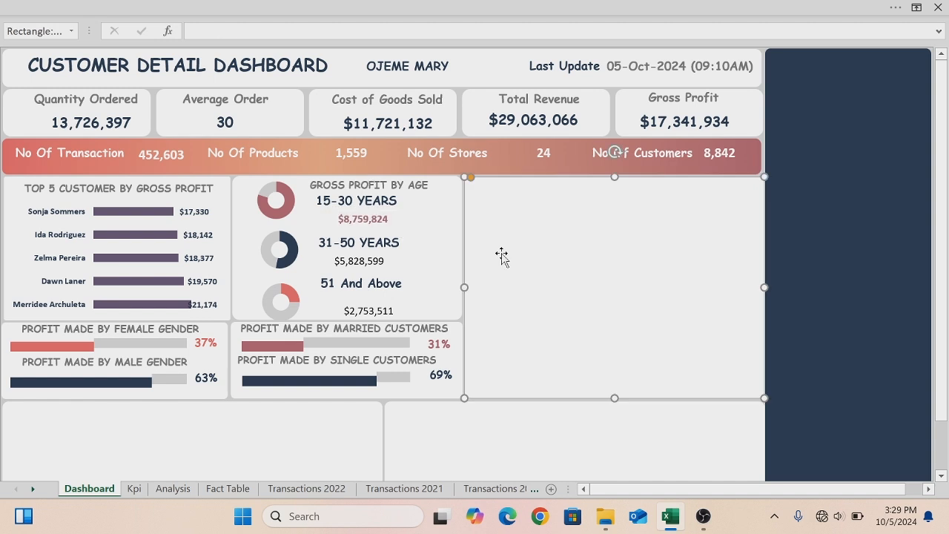
click(373, 261)
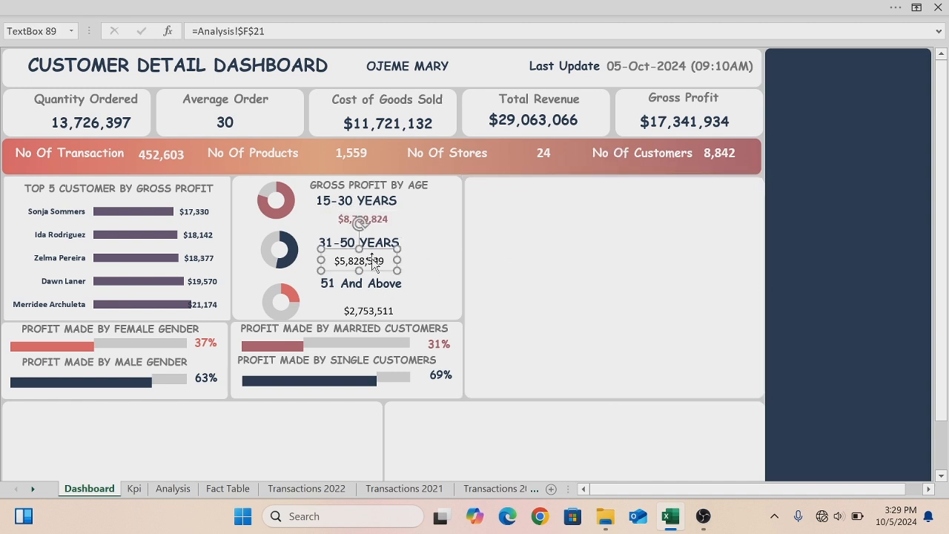
double_click(373, 261)
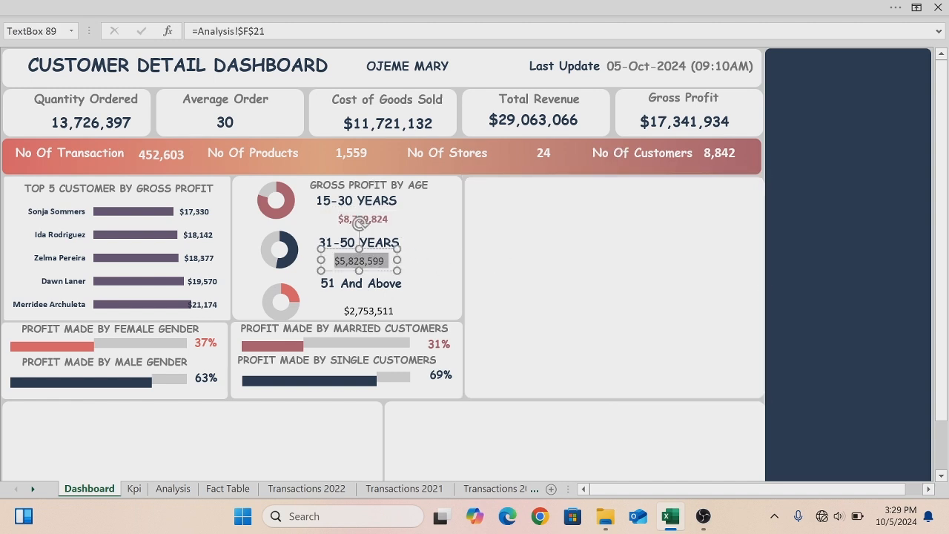
click(63, 11)
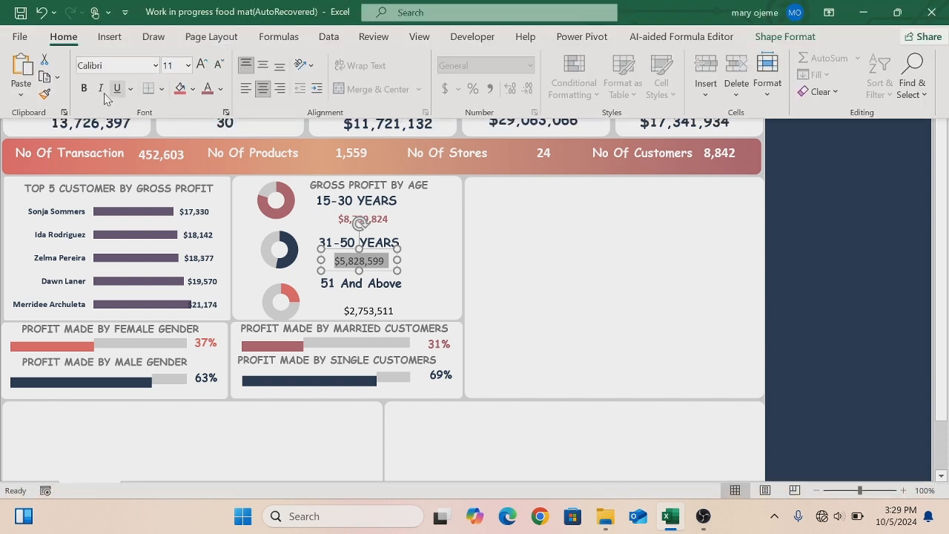
click(221, 89)
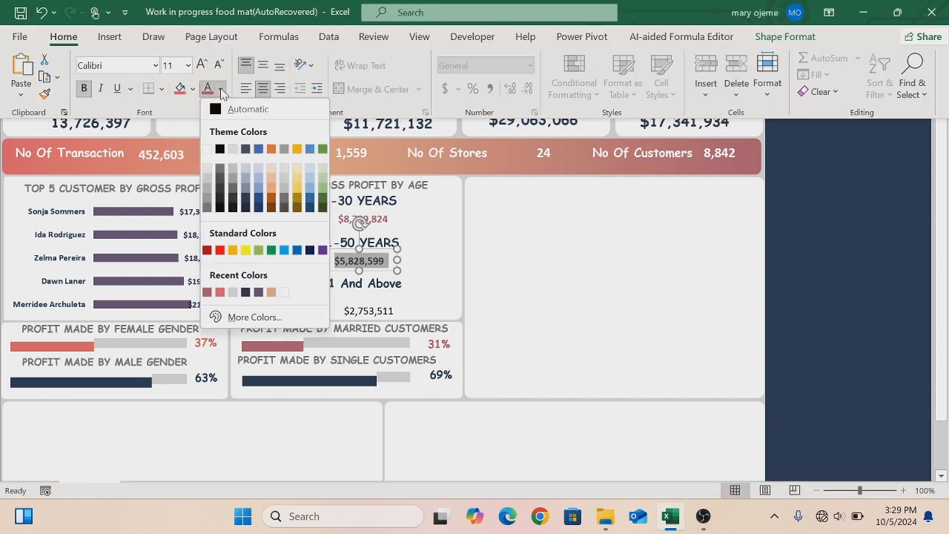
click(245, 292)
key(ctrl+shift+F1)
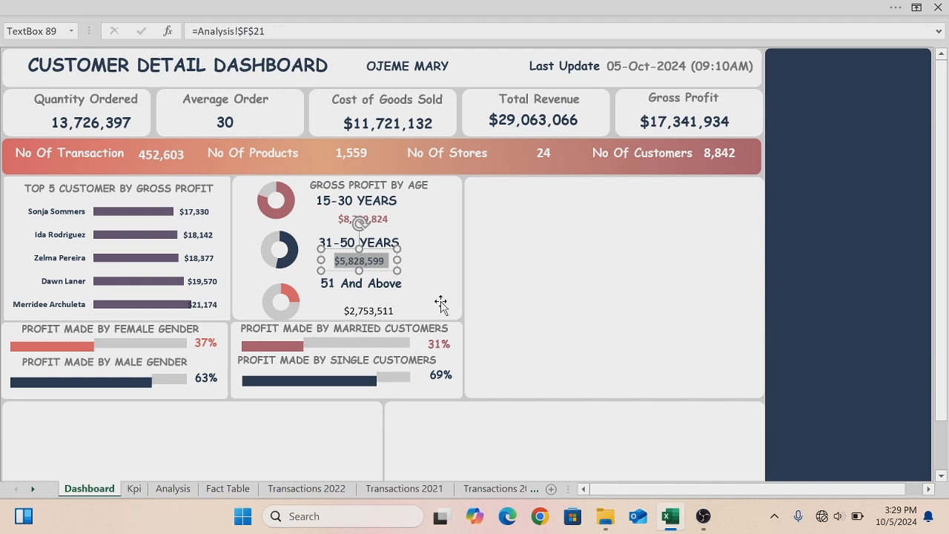
click(478, 293)
- Make the 51 And Above value label bold with a rose font colour
click(363, 317)
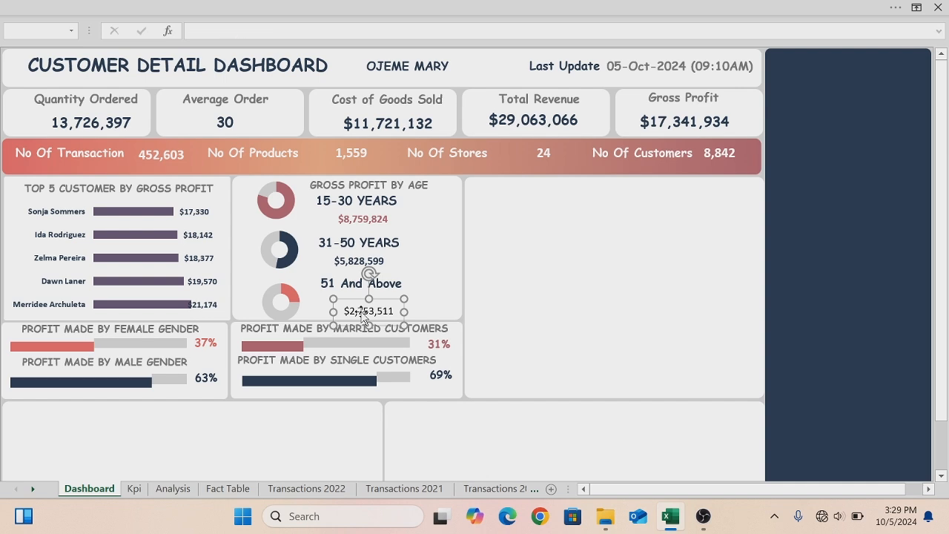
key(ctrl+a)
key(Escape)
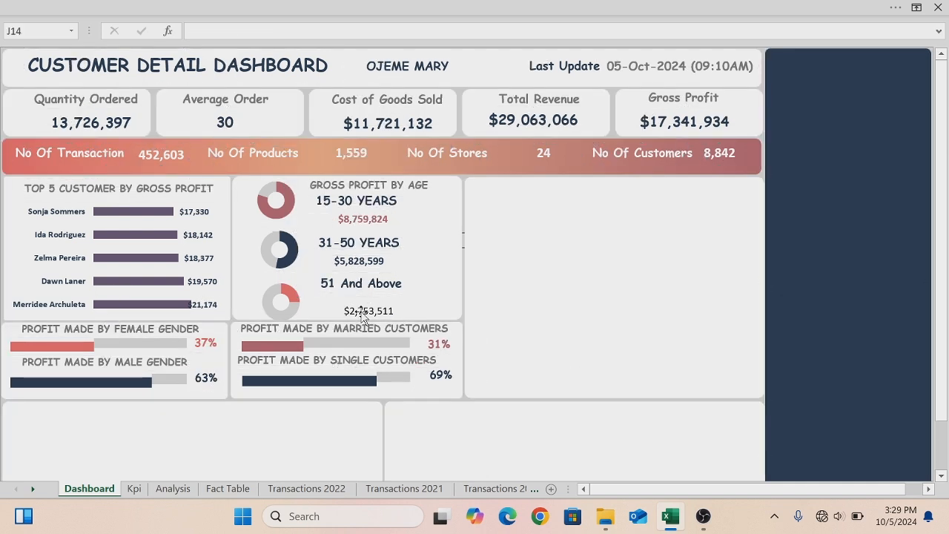
click(364, 316)
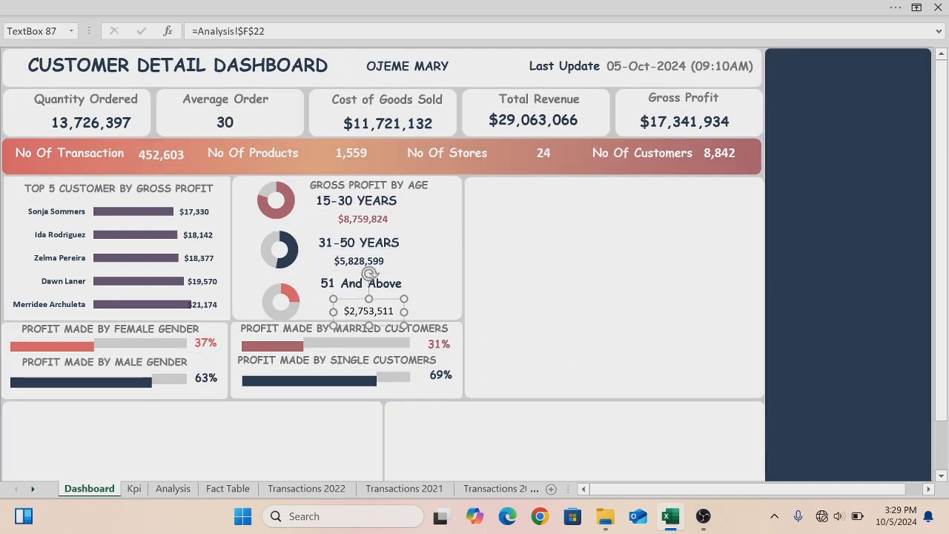
double_click(367, 314)
click(119, 9)
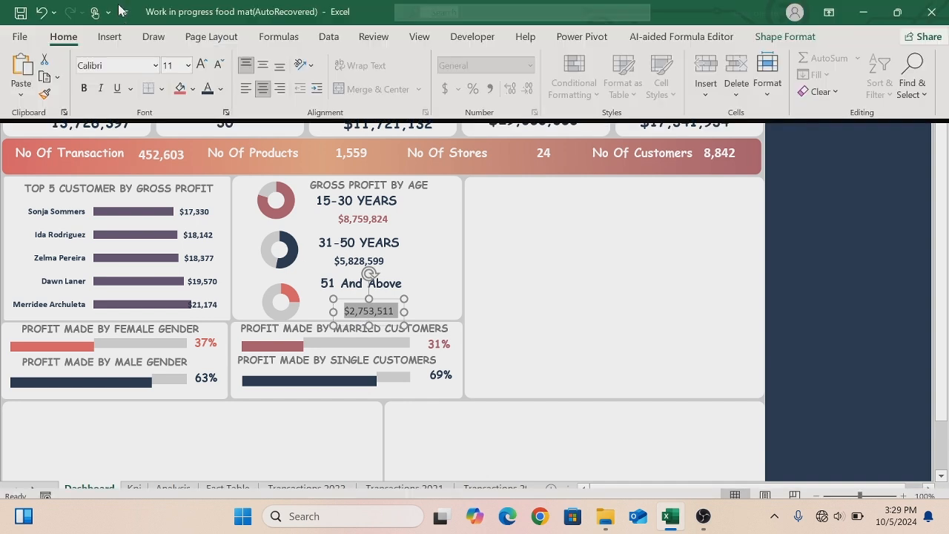
click(84, 88)
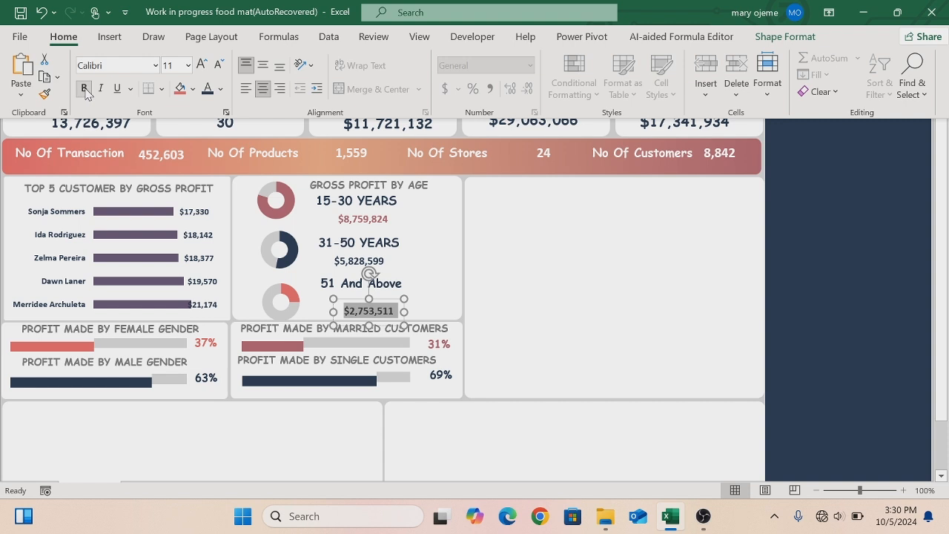
click(221, 89)
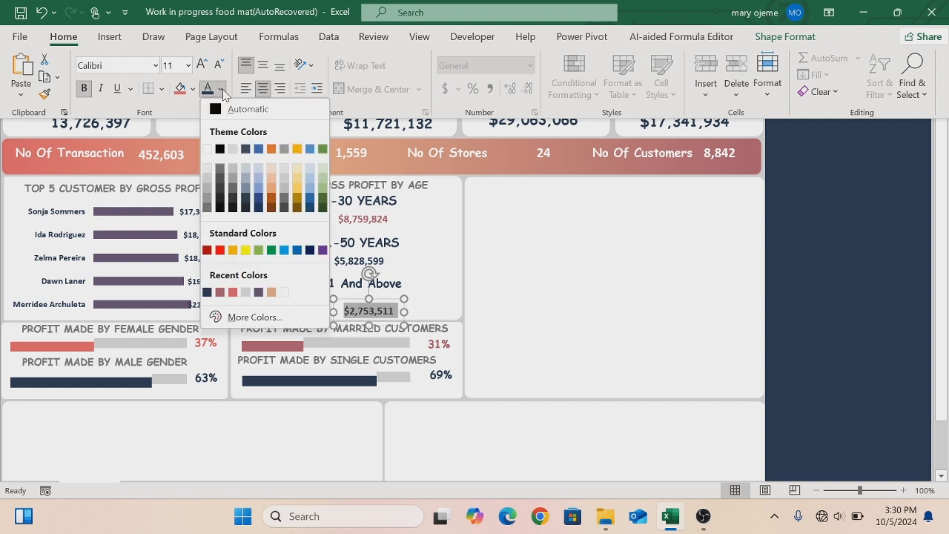
click(233, 292)
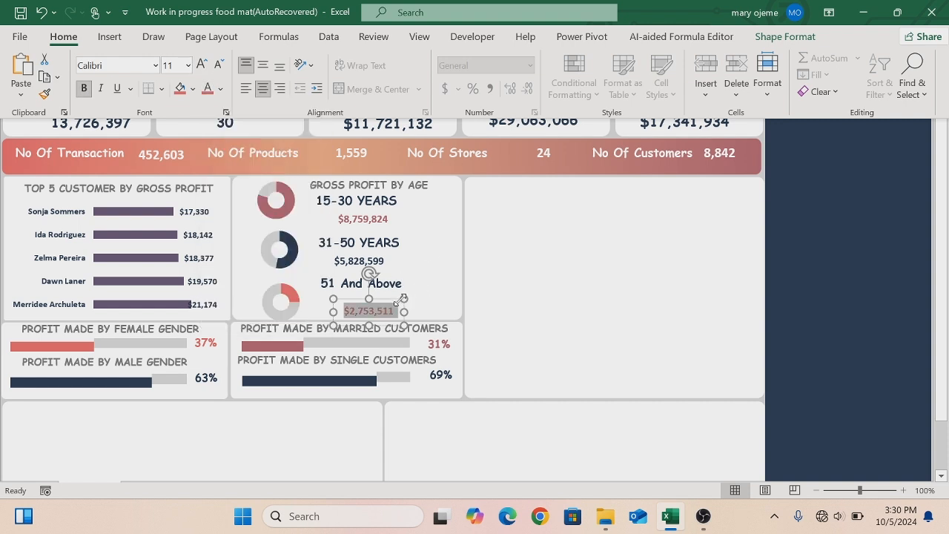
key(ctrl+shift+F1)
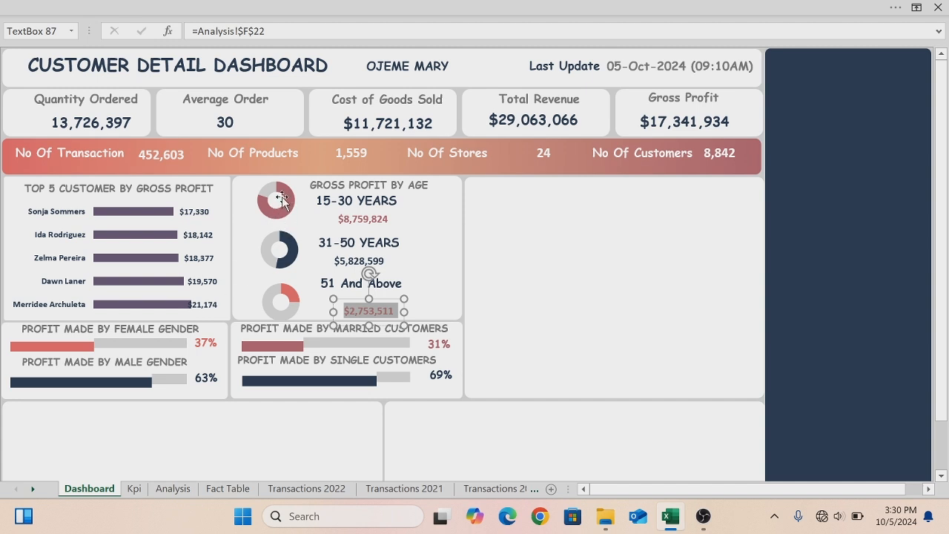
click(496, 272)
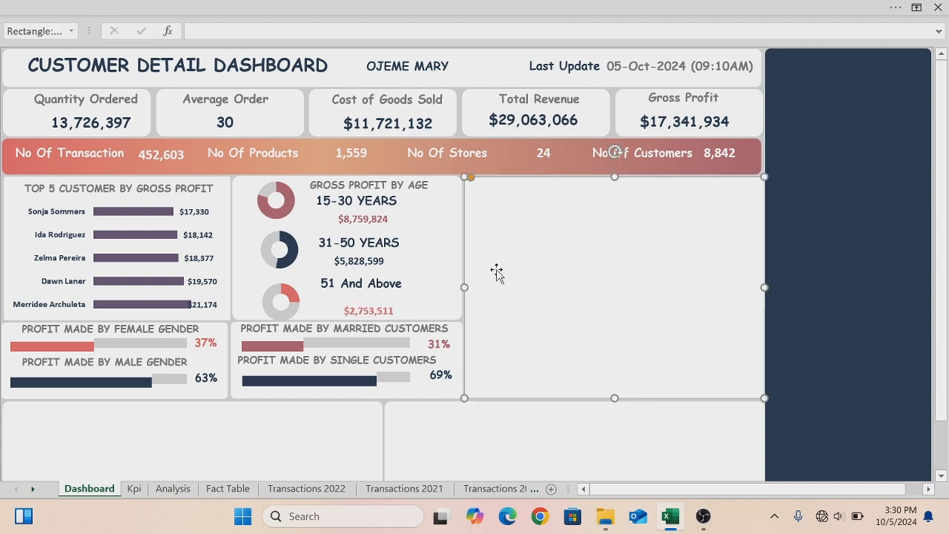
- Duplicate the female percentage label and move the copy onto the 15-30 YEARS donut
click(206, 338)
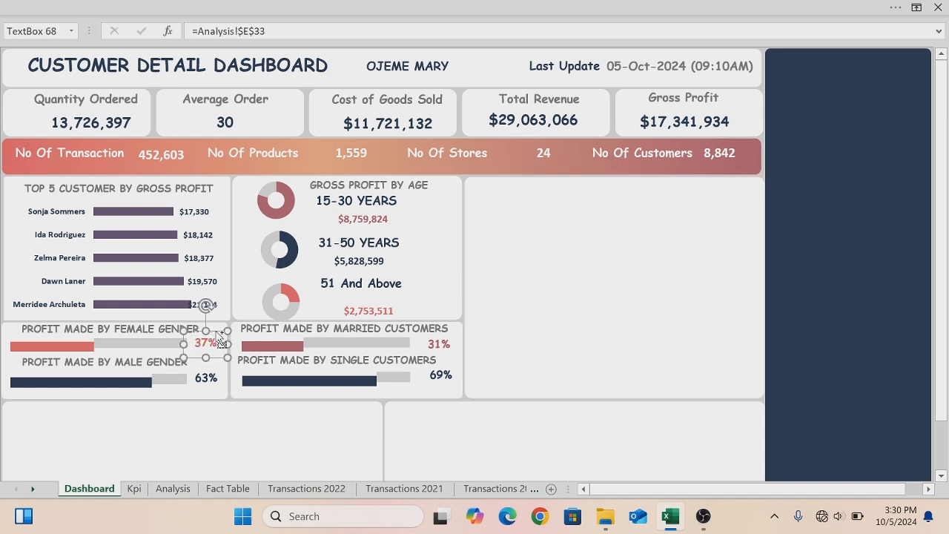
key(ctrl+d)
drag(222, 372, 285, 217)
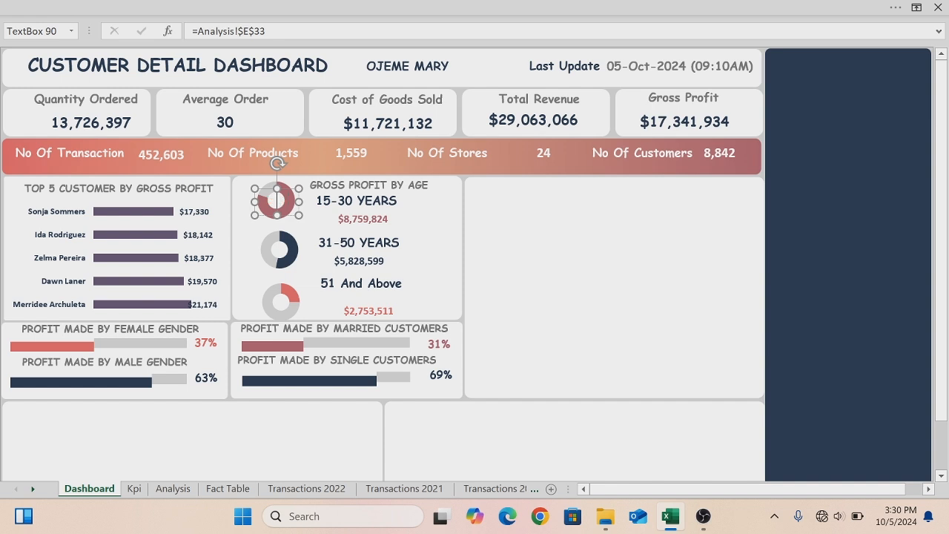
- Link the copied label on the 15-30 YEARS donut to Analysis cell C25
click(266, 30)
key(BackSpace)
key(BackSpace)
key(BackSpace)
key(BackSpace)
key(BackSpace)
key(BackSpace)
key(BackSpace)
key(BackSpace)
key(BackSpace)
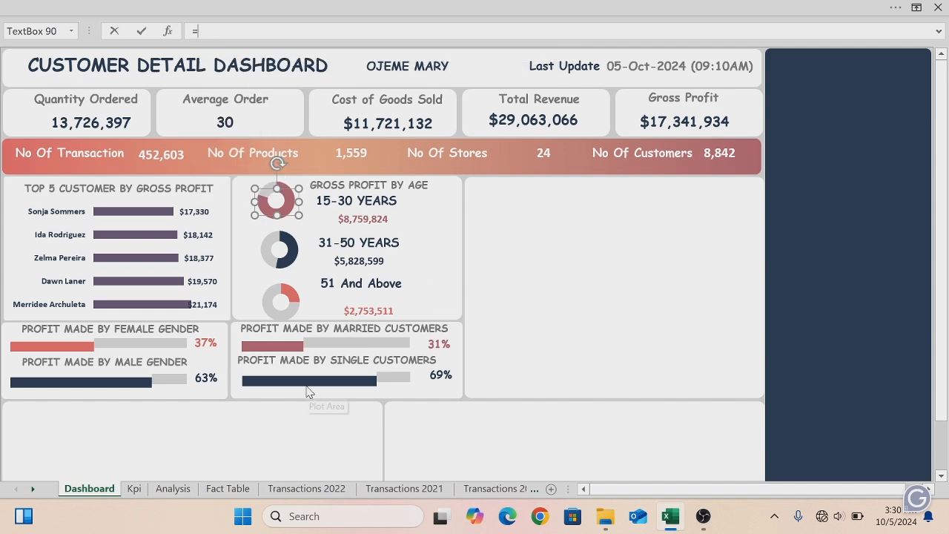
click(164, 493)
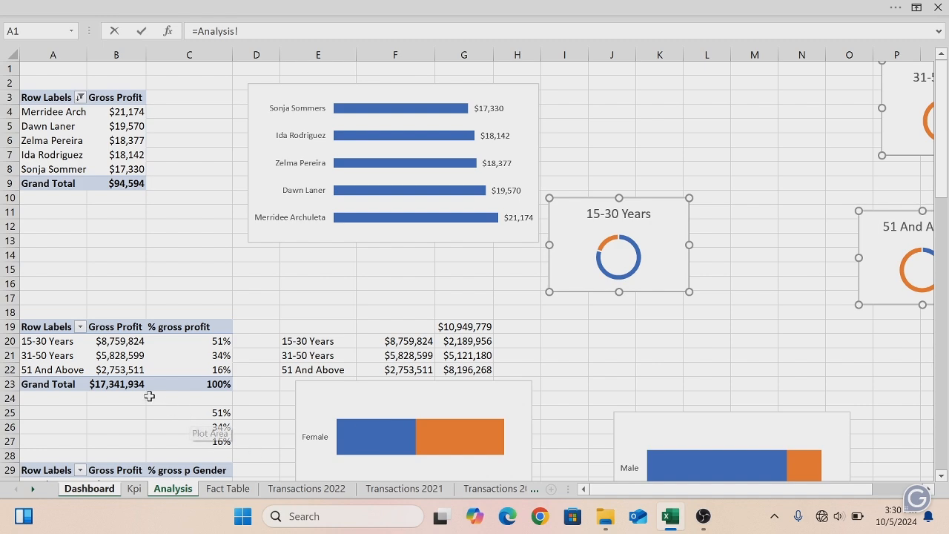
click(203, 415)
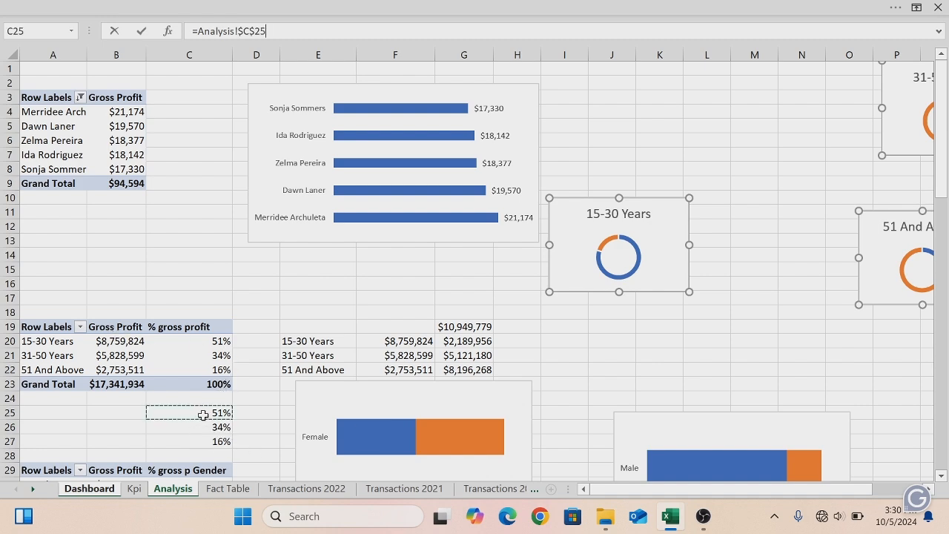
key(Return)
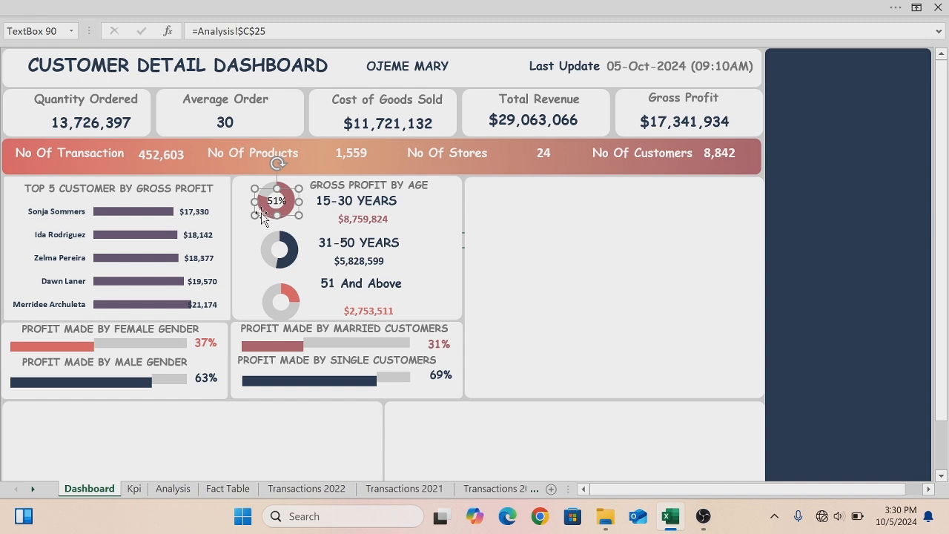
- Duplicate the 51% label and move the copy onto the 31-50 YEARS donut
key(ctrl+c)
key(ctrl+v)
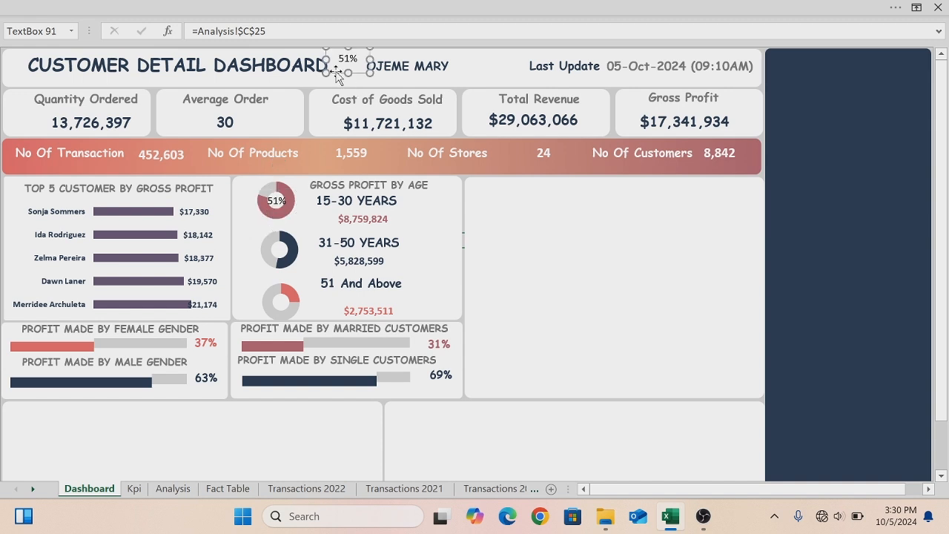
drag(336, 71, 268, 261)
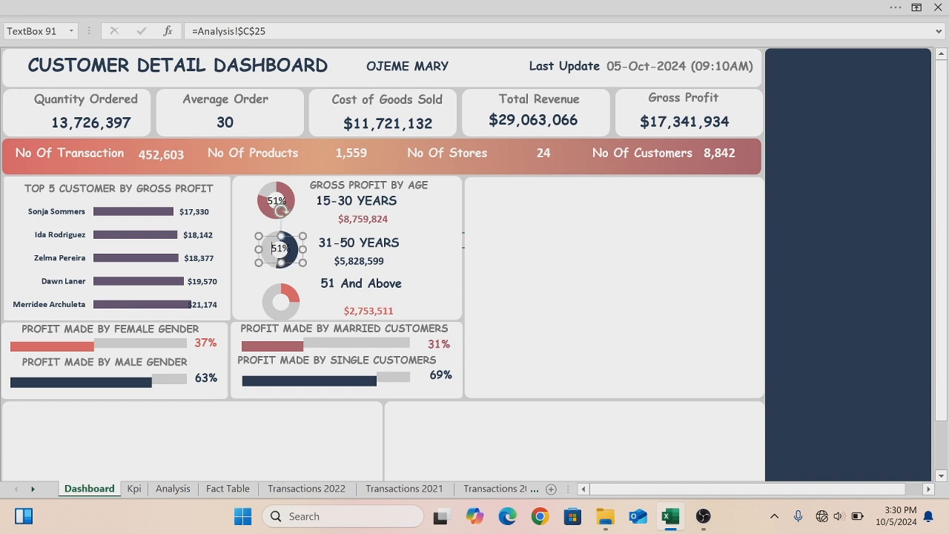
- Link the label on the 31-50 YEARS donut to Analysis cell C26
double_click(286, 254)
key(Delete)
key(BackSpace)
key(BackSpace)
key(BackSpace)
key(BackSpace)
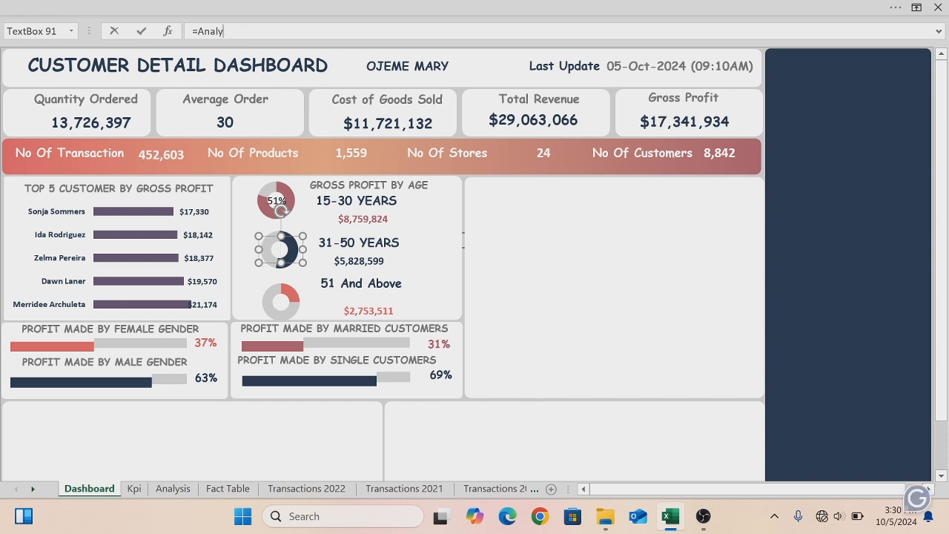
key(BackSpace)
key(BackSpace)
click(178, 490)
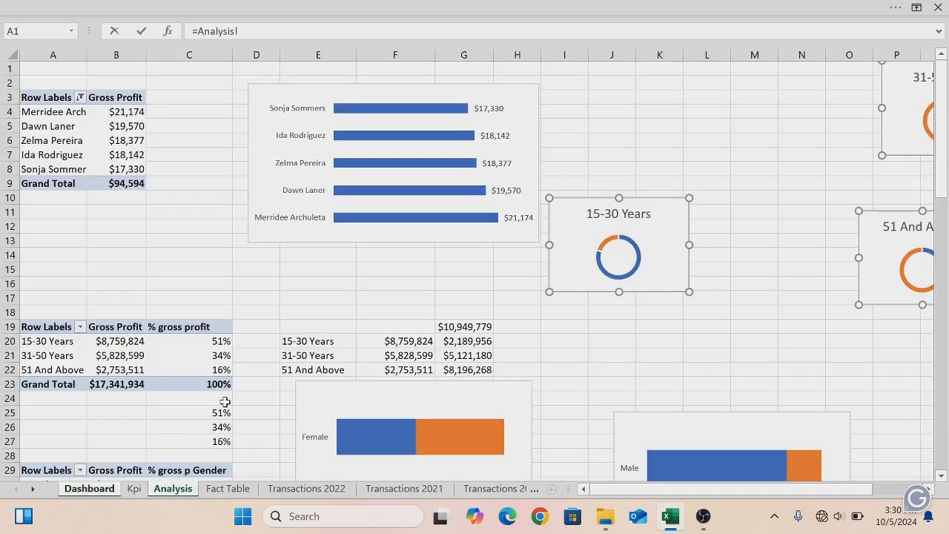
click(222, 426)
key(Return)
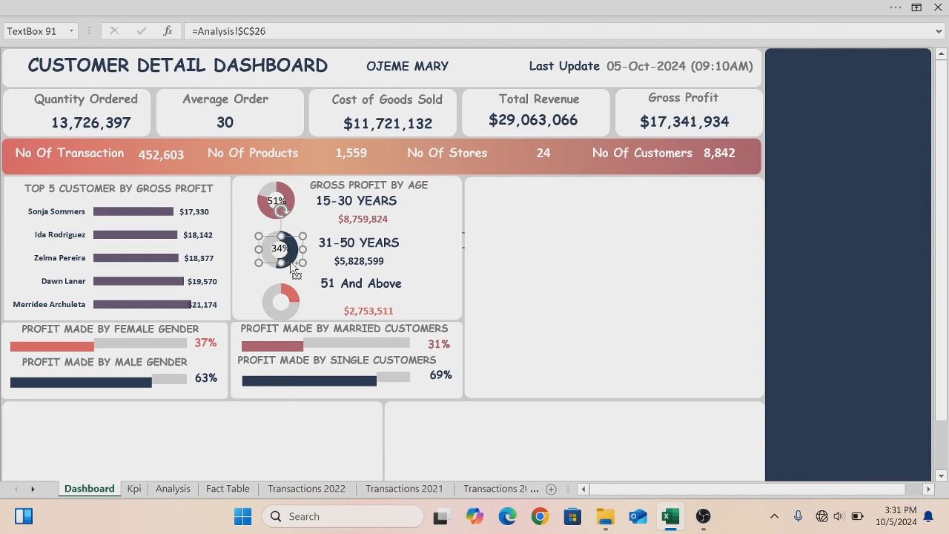
- Copy the 34% label onto the 51 And Above donut and link the copy to Analysis cell C27
drag(294, 271, 292, 312)
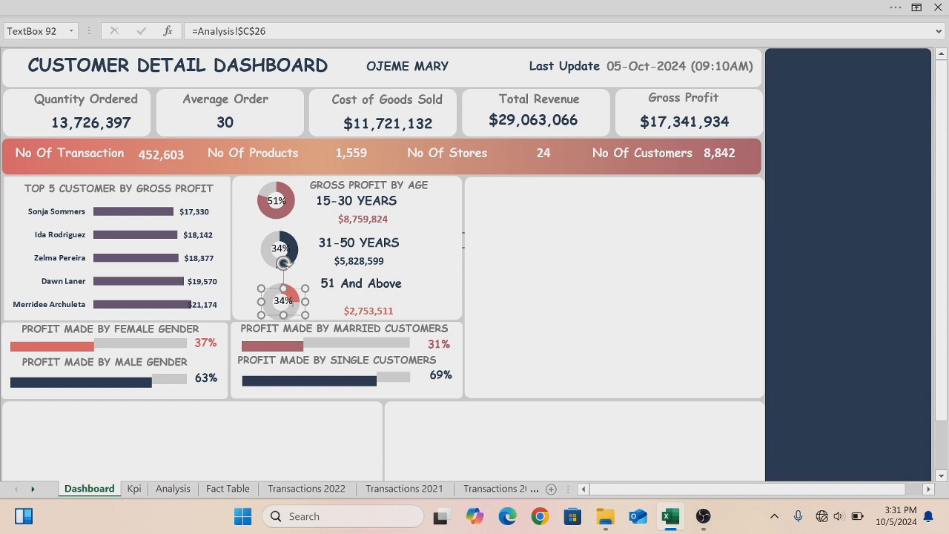
key(BackSpace)
drag(265, 31, 209, 31)
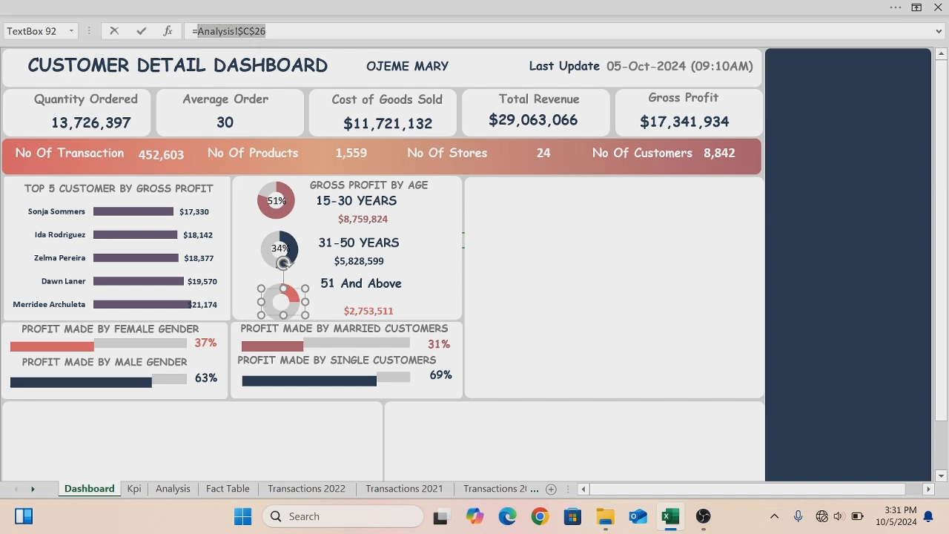
key(BackSpace)
click(164, 493)
click(221, 441)
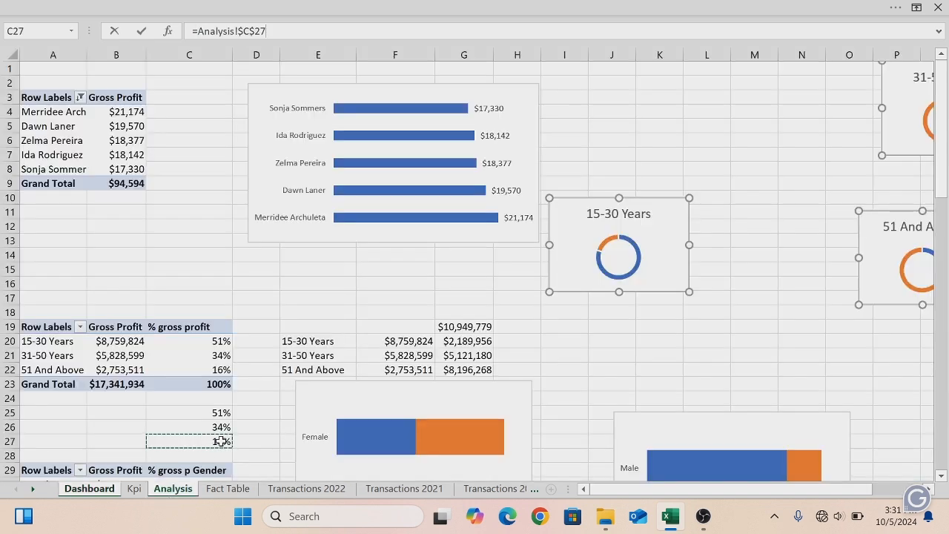
key(Return)
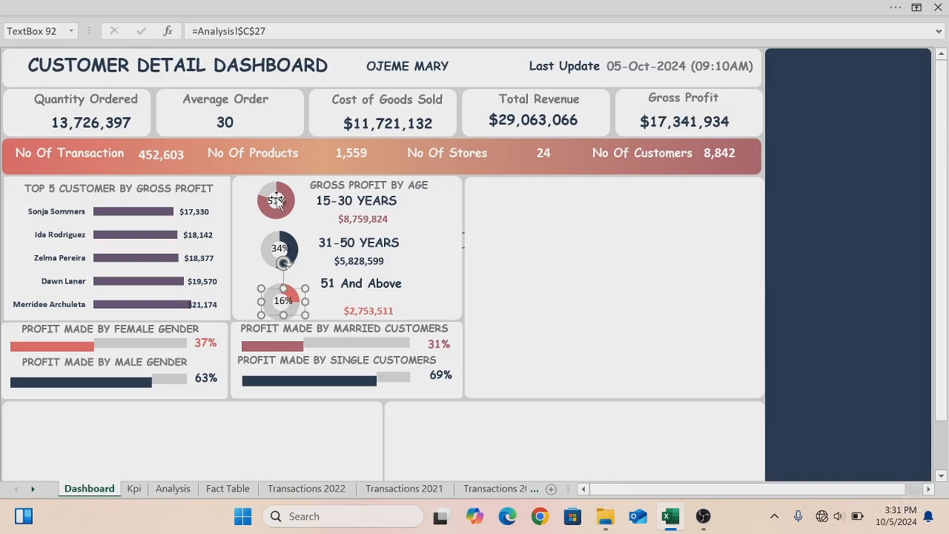
- Format the 51% label's text as bold, 10 pt, with a rose font colour
click(278, 201)
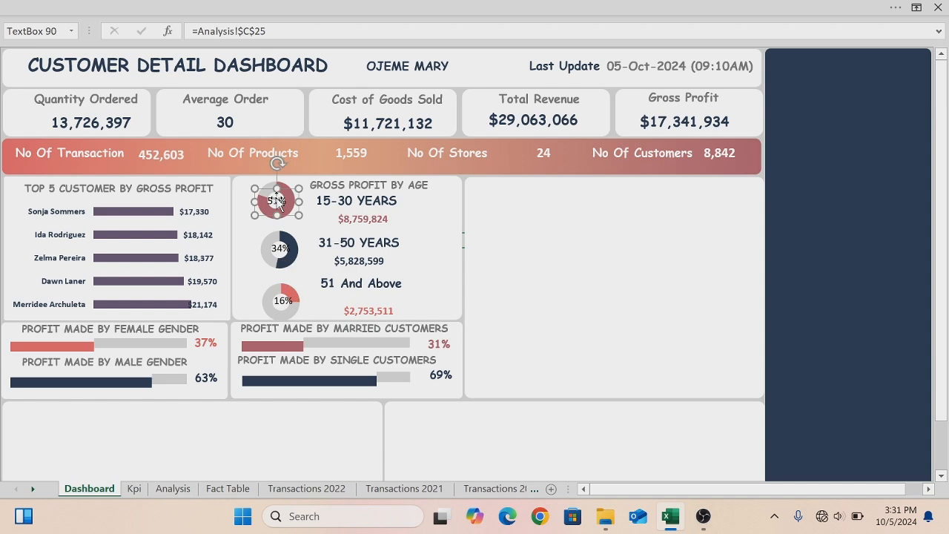
key(ctrl+a)
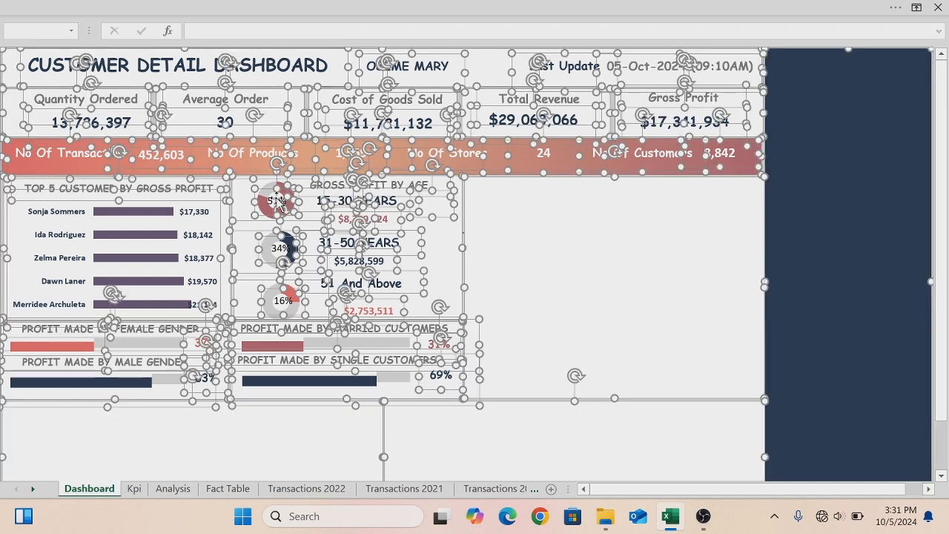
key(Escape)
click(276, 200)
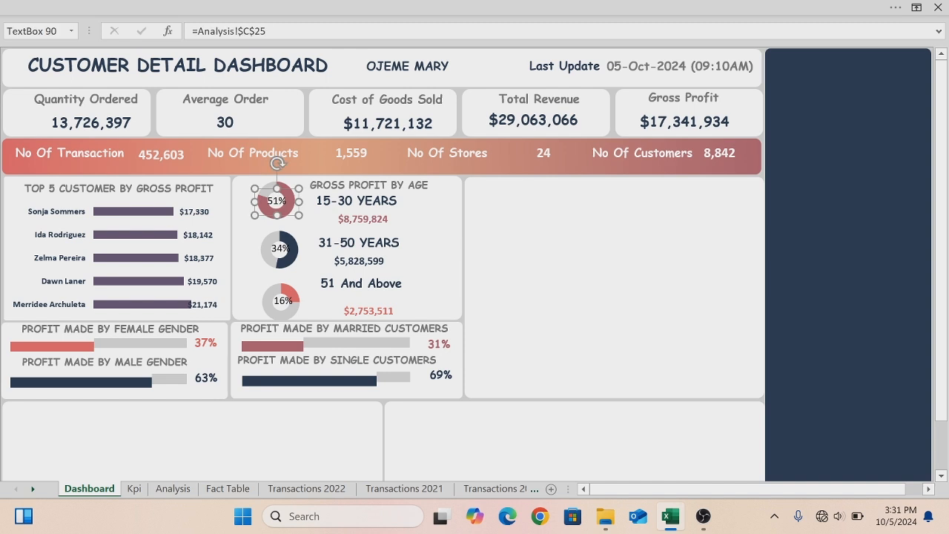
key(ctrl+a)
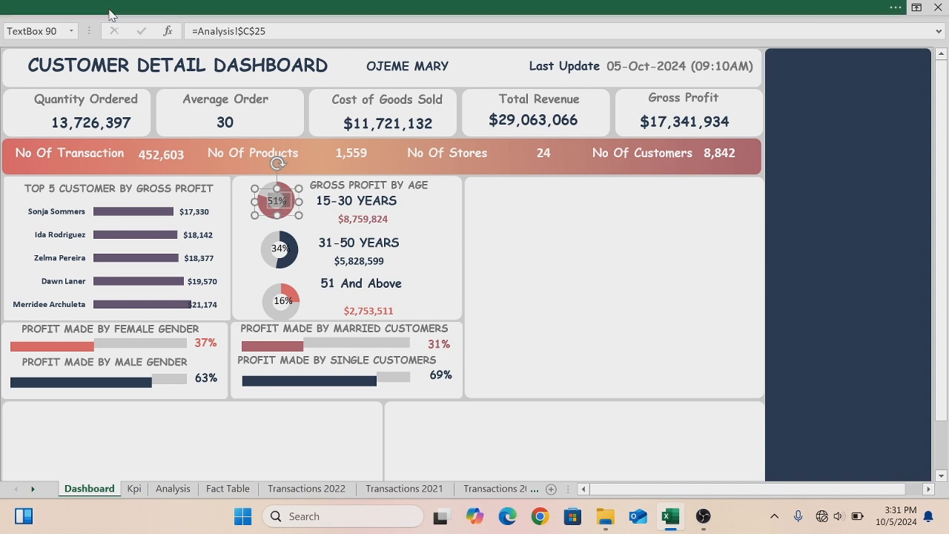
click(108, 11)
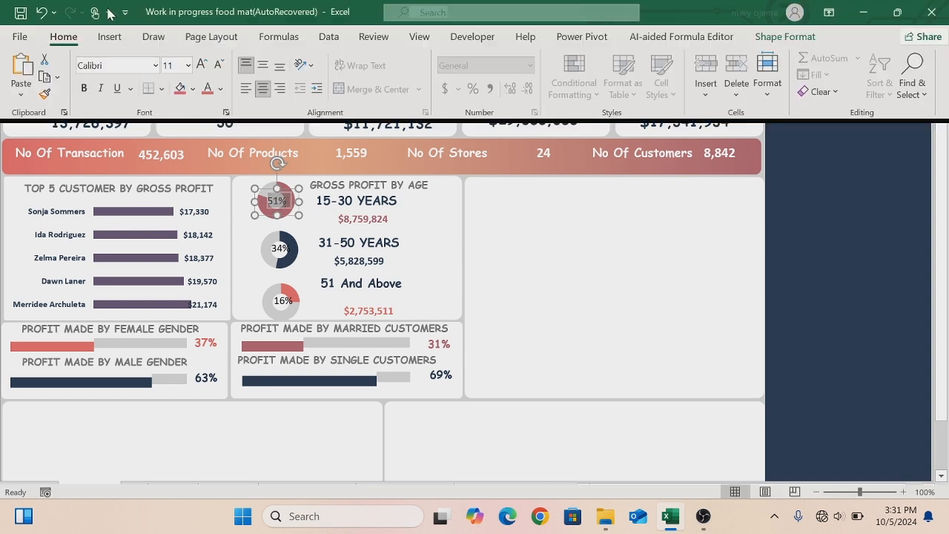
click(84, 90)
click(189, 65)
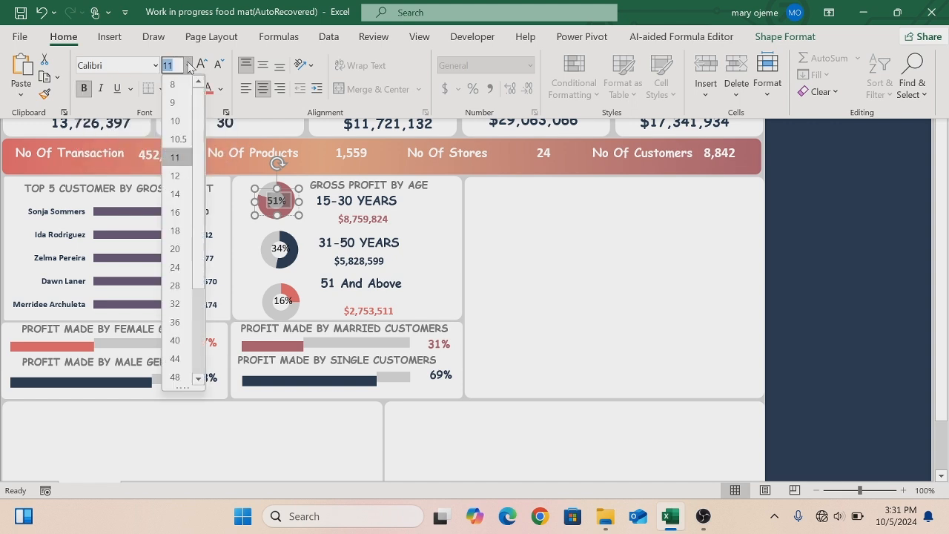
click(176, 120)
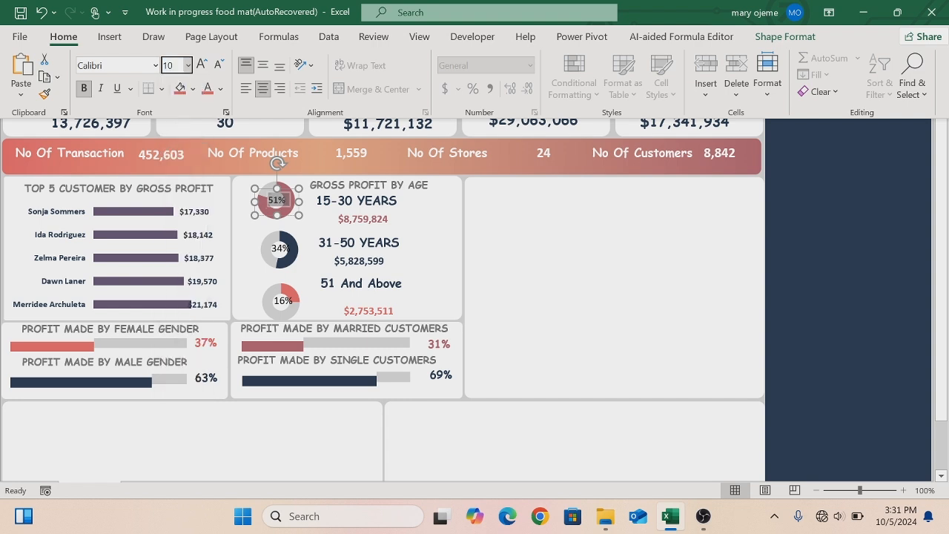
click(221, 89)
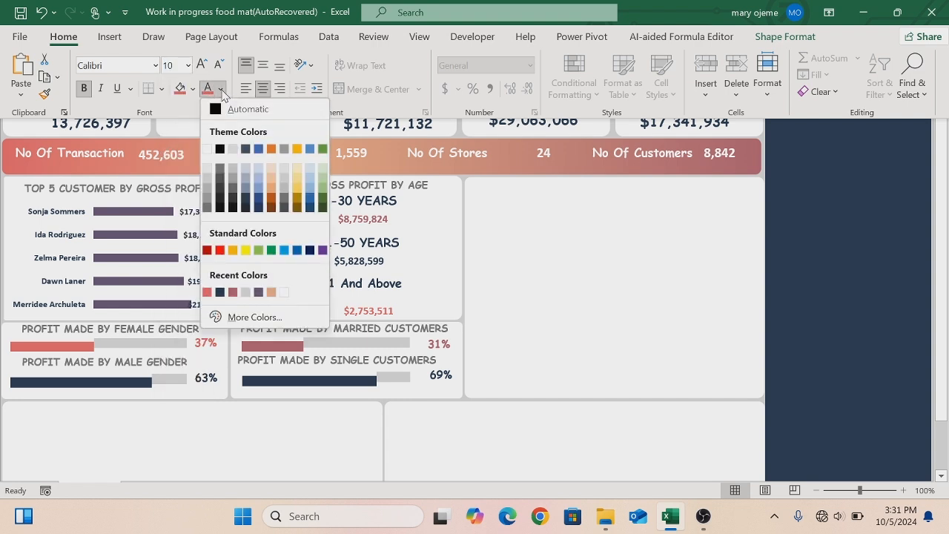
click(233, 291)
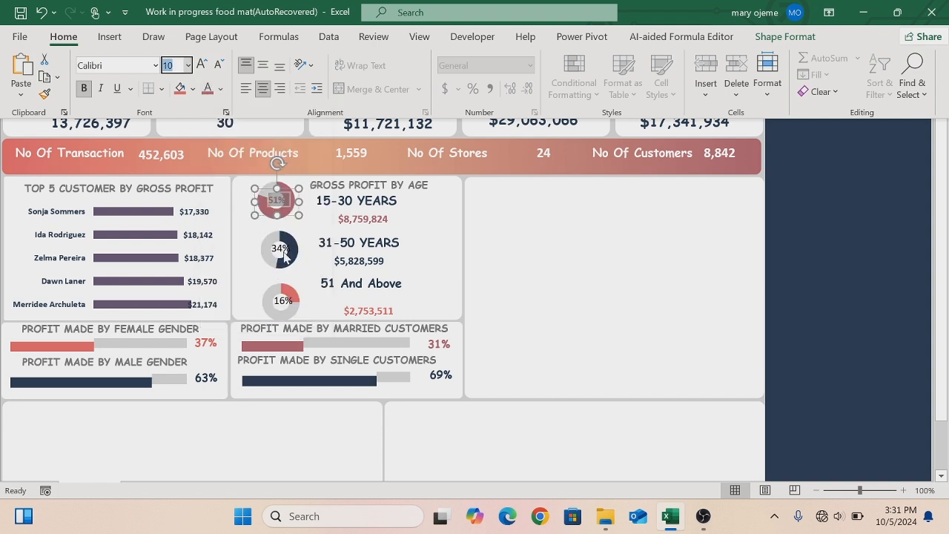
key(ctrl+shift+F1)
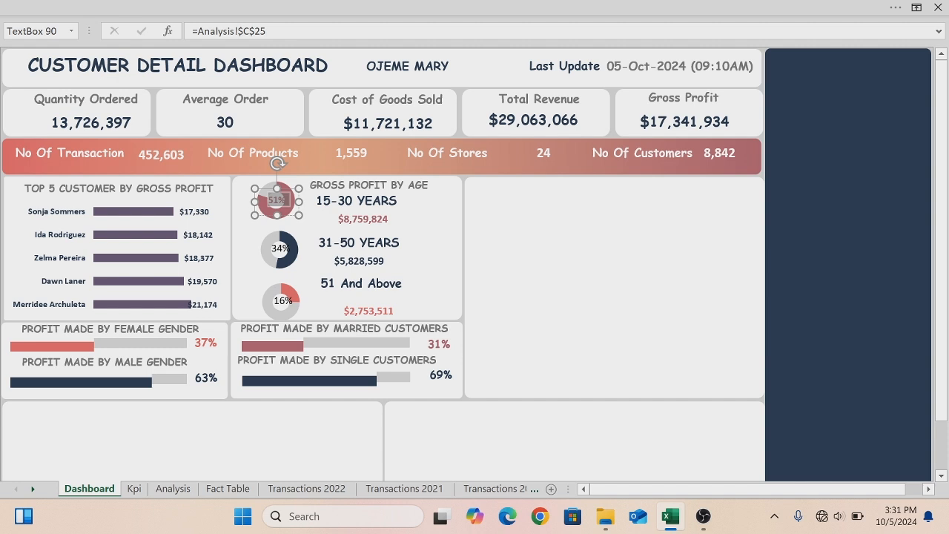
click(530, 233)
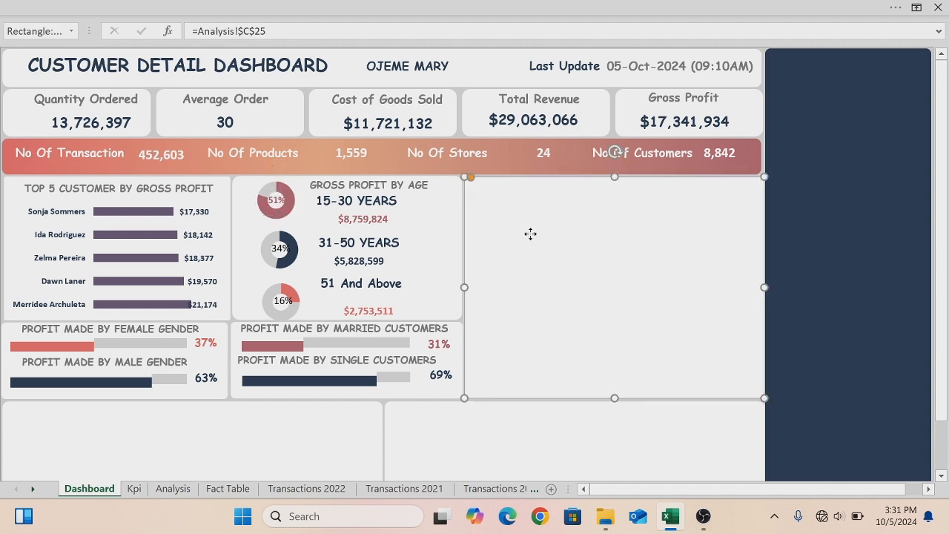
- Set the 34% label's text to 10 pt with a dark navy font colour
click(278, 255)
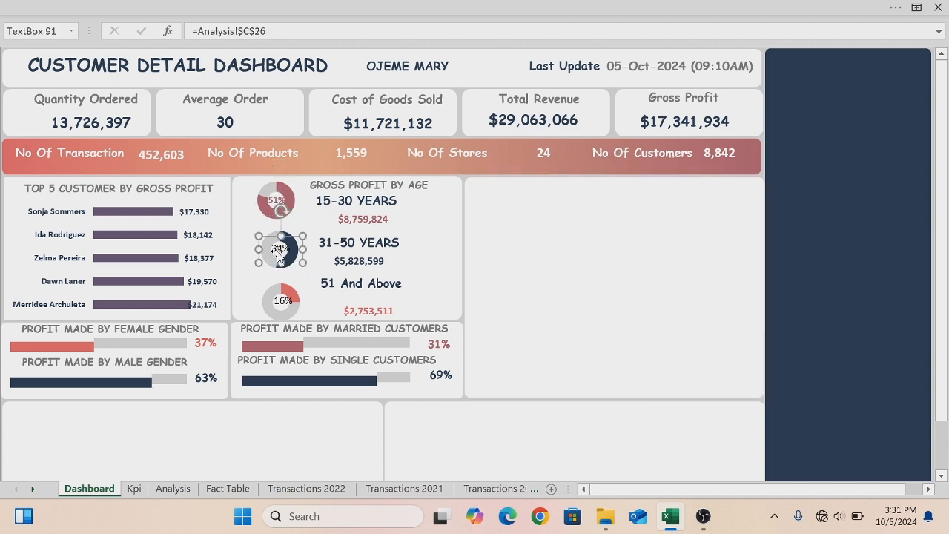
click(277, 250)
double_click(276, 250)
click(104, 9)
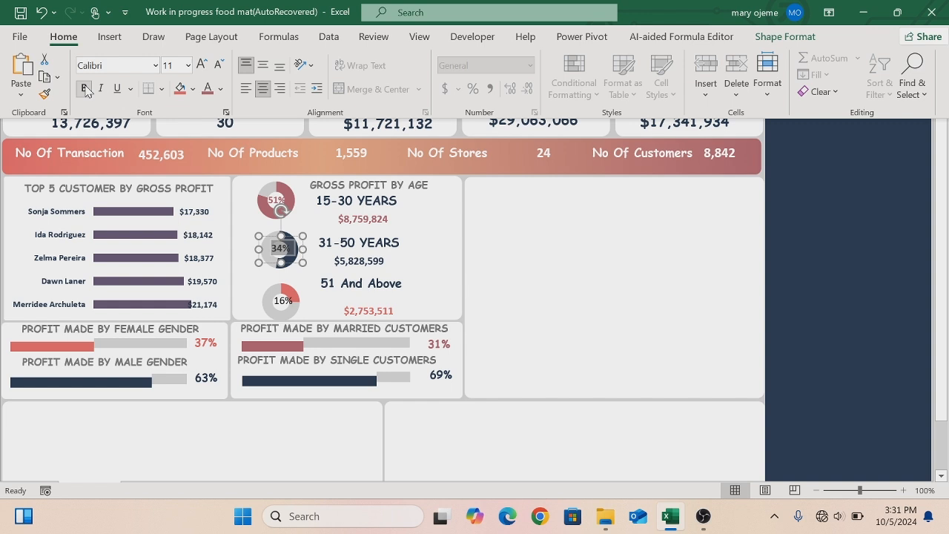
click(187, 69)
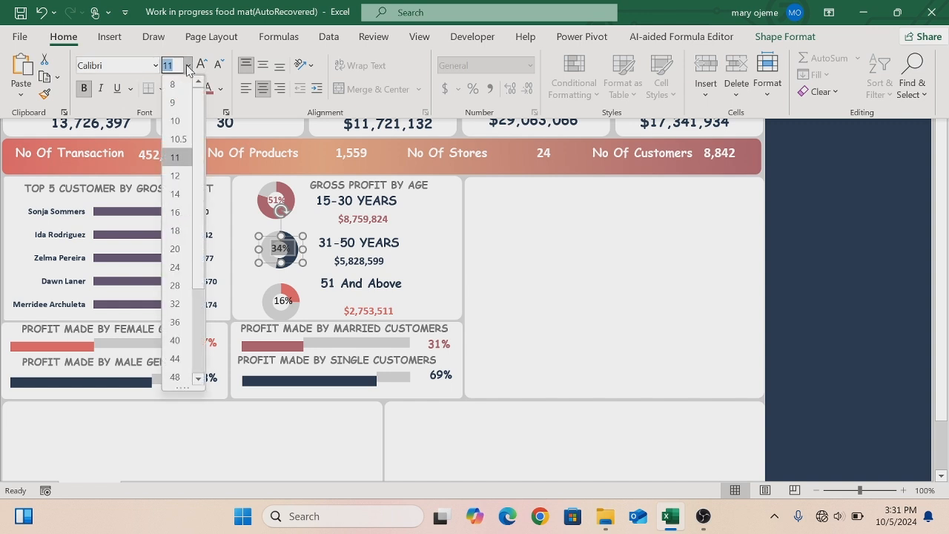
click(177, 124)
text(10)
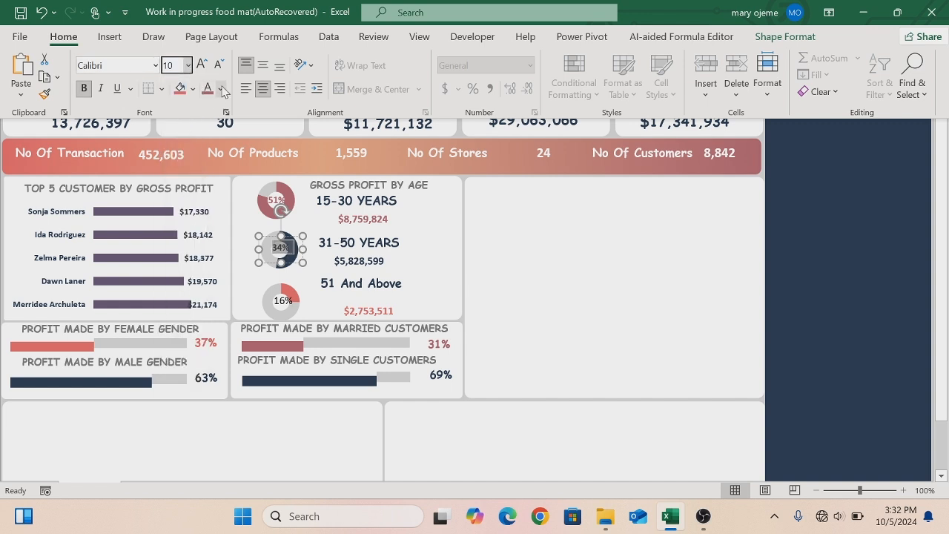
click(220, 89)
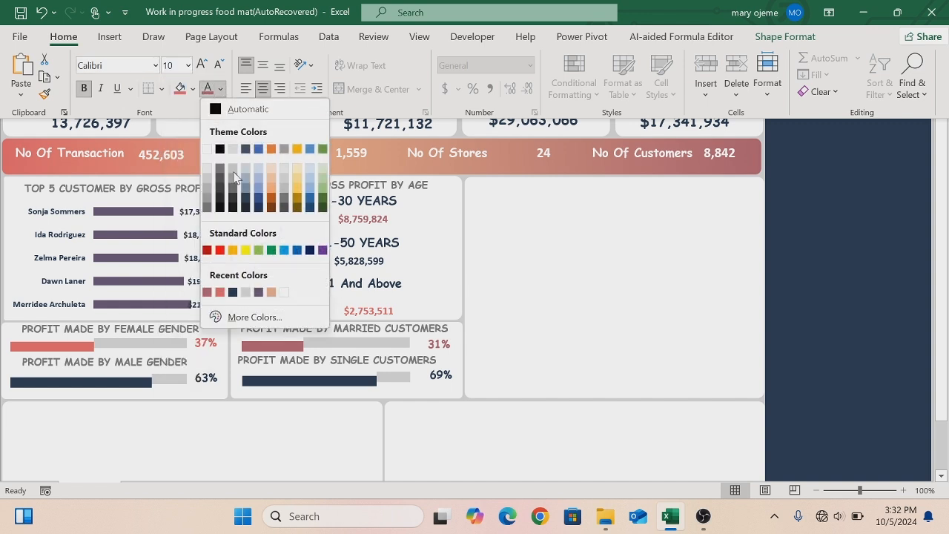
click(232, 293)
key(ctrl+shift+F1)
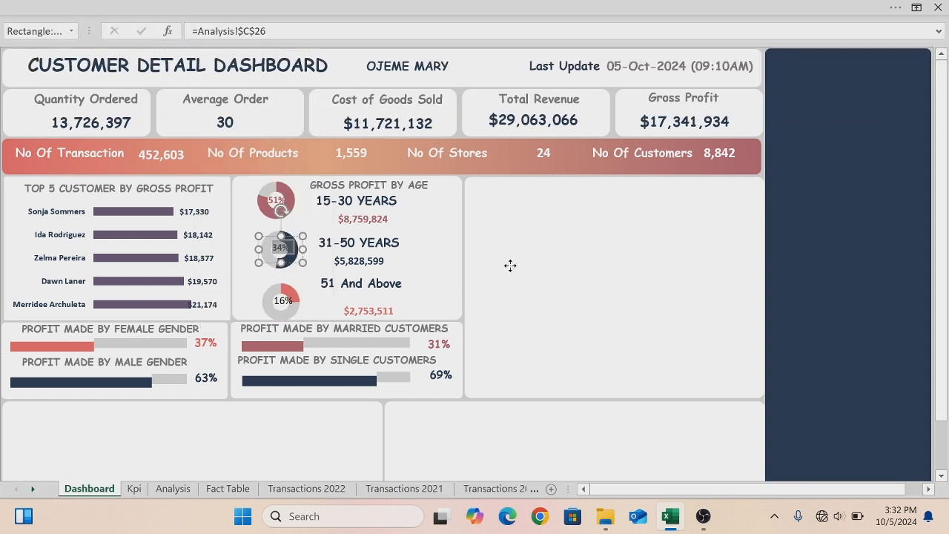
click(510, 266)
- Nudge the 34% label slightly lower and set the 16% label's font colour to rose
click(281, 261)
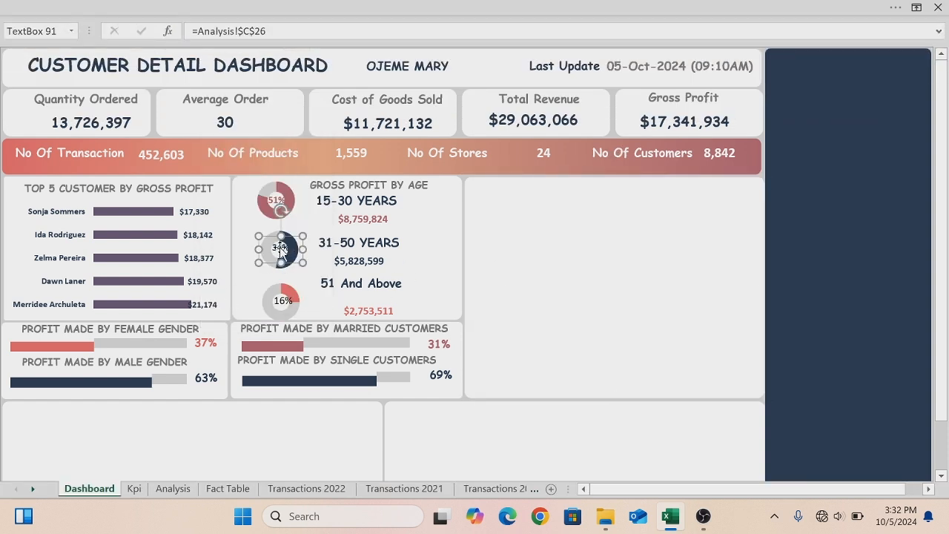
drag(288, 263, 289, 266)
click(284, 300)
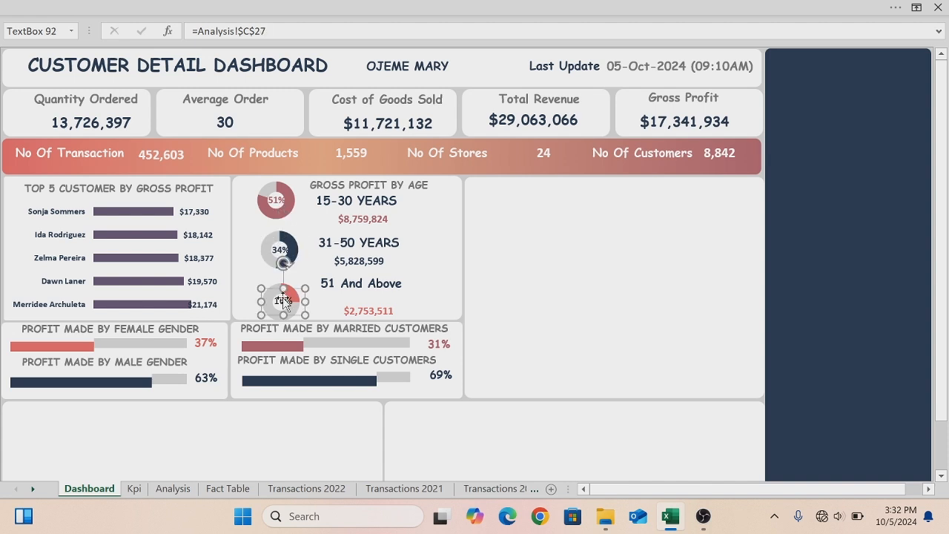
double_click(283, 298)
click(97, 4)
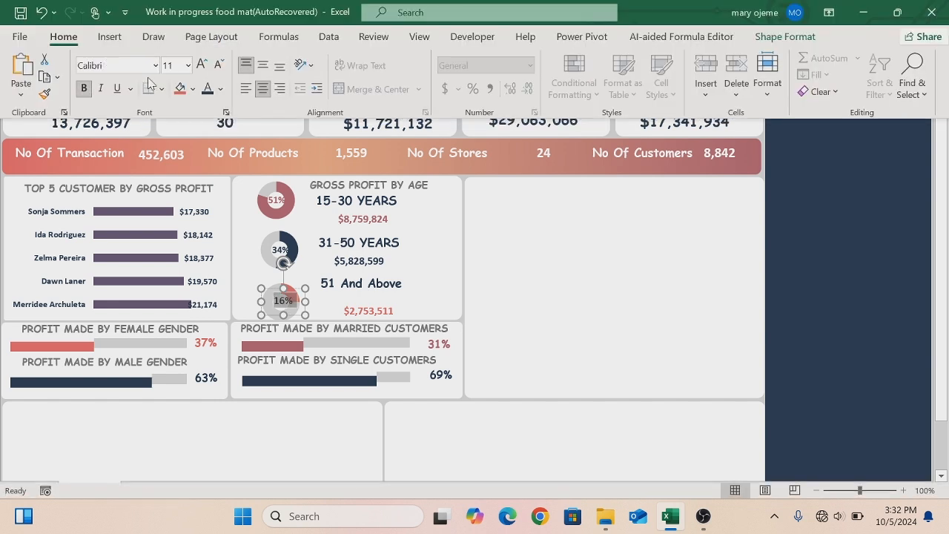
click(220, 89)
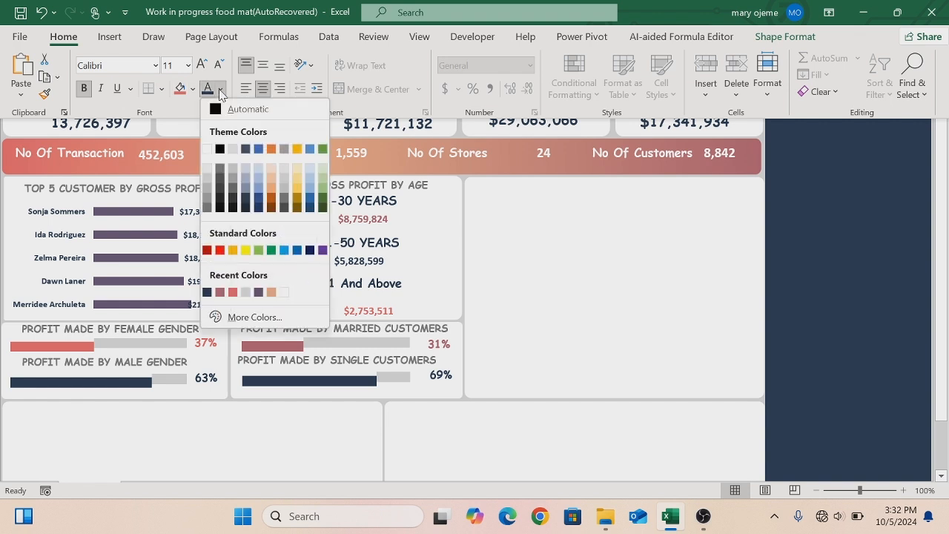
click(233, 292)
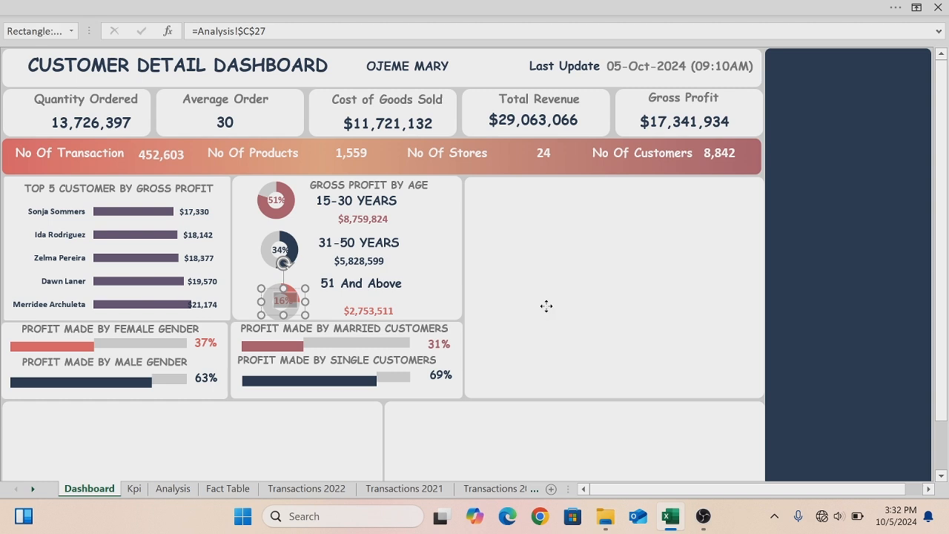
- Hide the formula bar
click(546, 307)
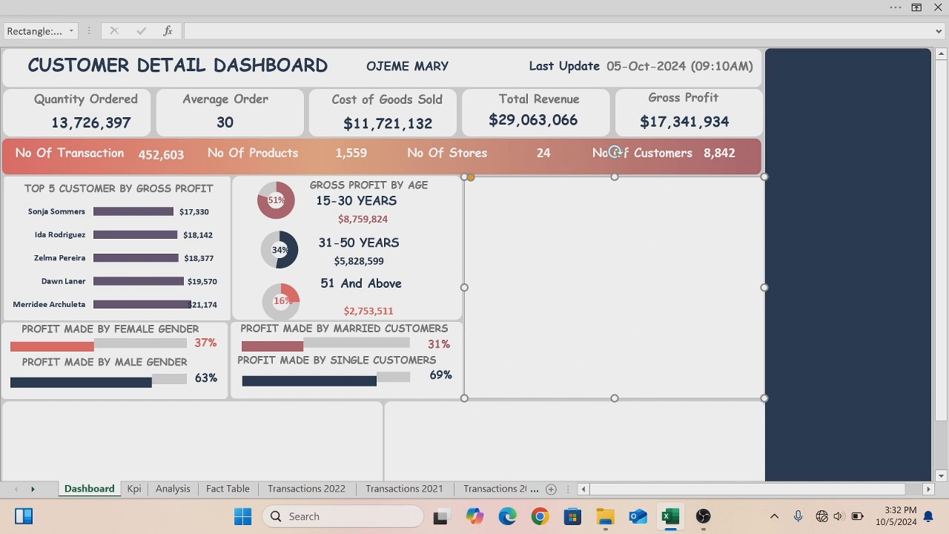
click(457, 12)
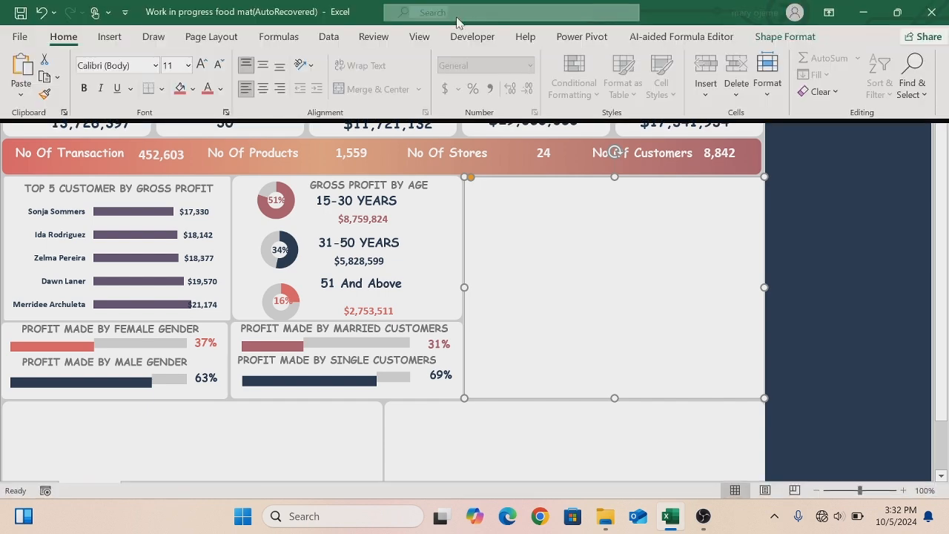
click(419, 37)
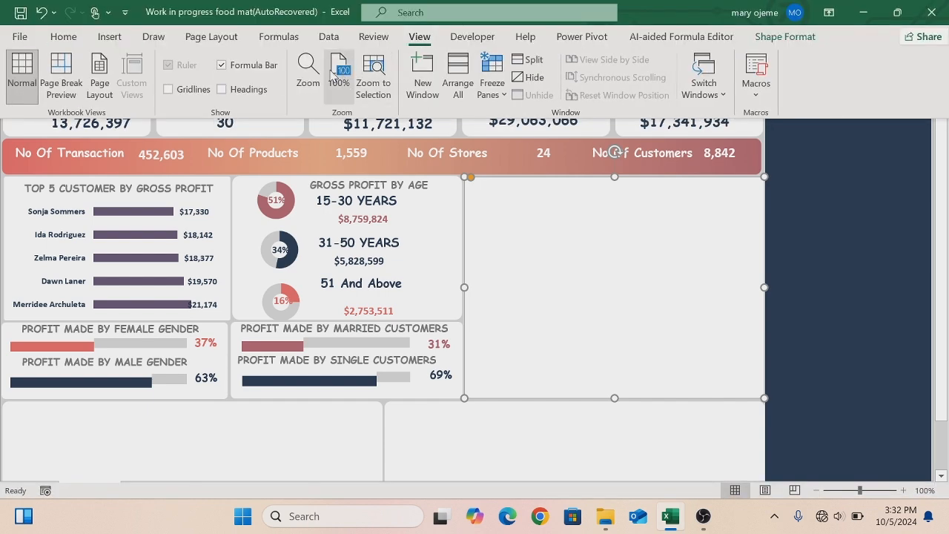
click(221, 66)
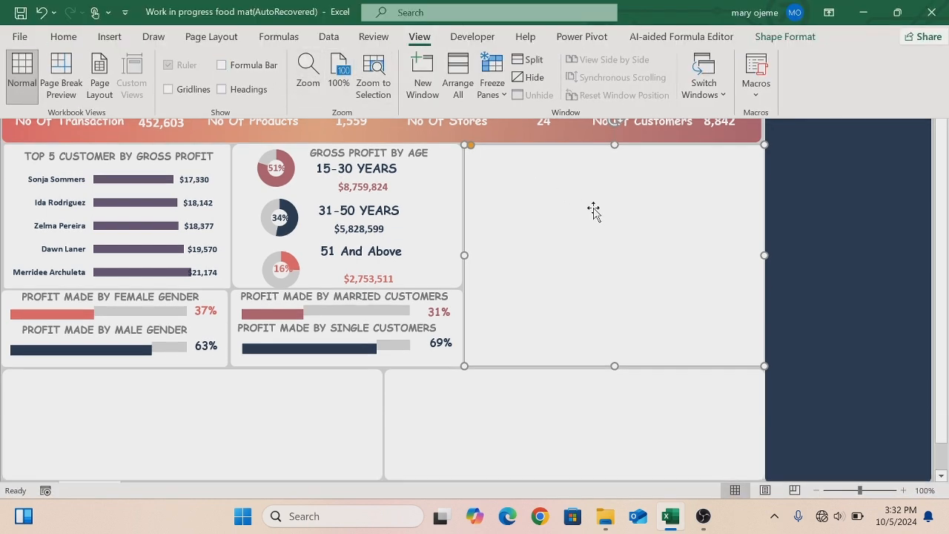
click(593, 211)
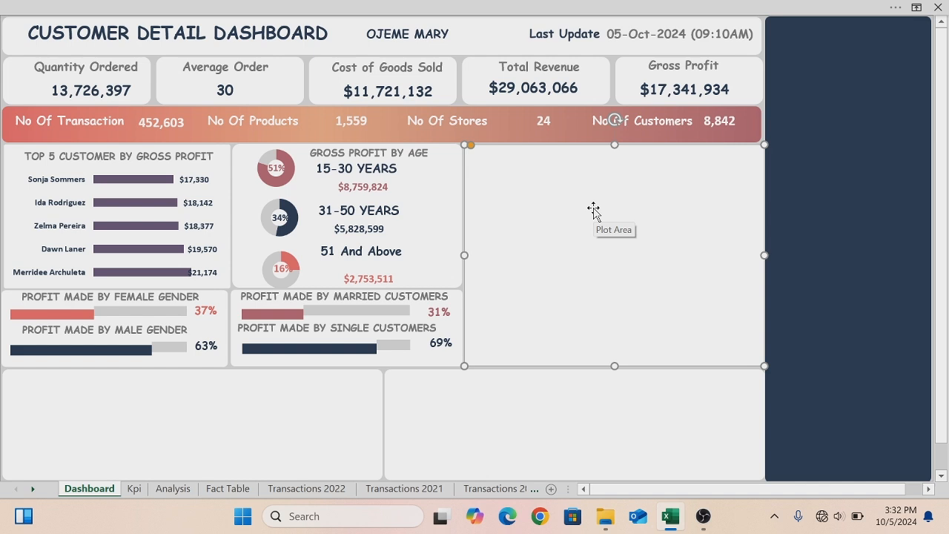
- Copy the top-5 panel title into the empty panel, change it to TOTAL GROSS PROFIT BY CUSTOMER COUNTRY, and widen it to fit
click(64, 163)
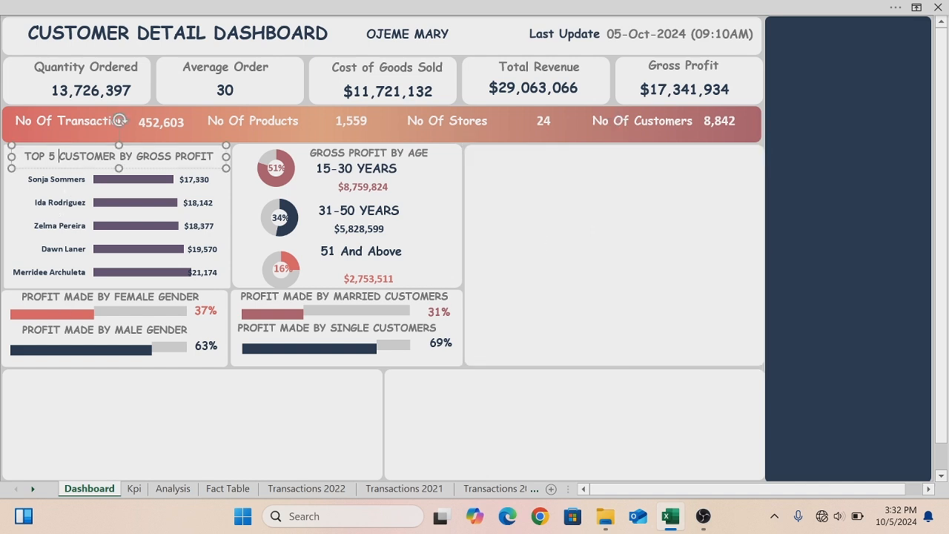
drag(67, 173, 556, 172)
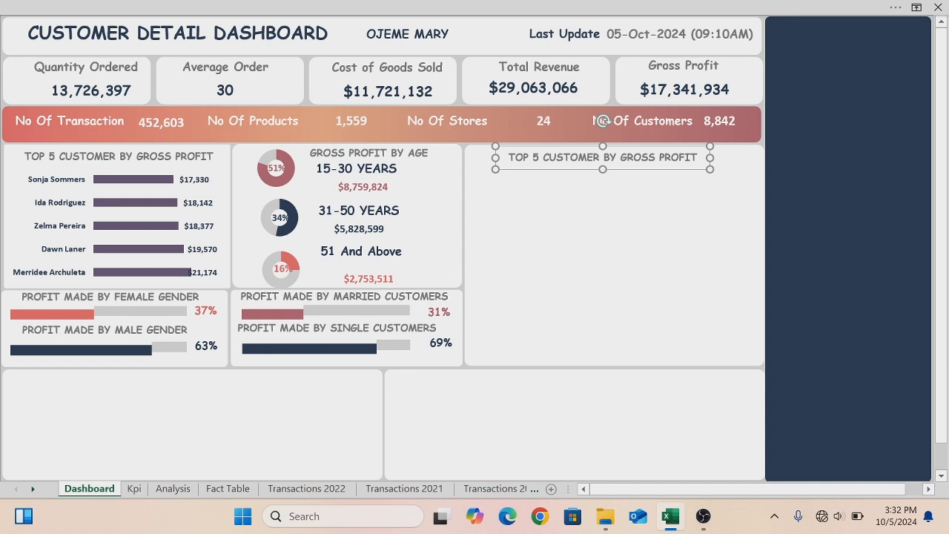
drag(639, 157, 509, 157)
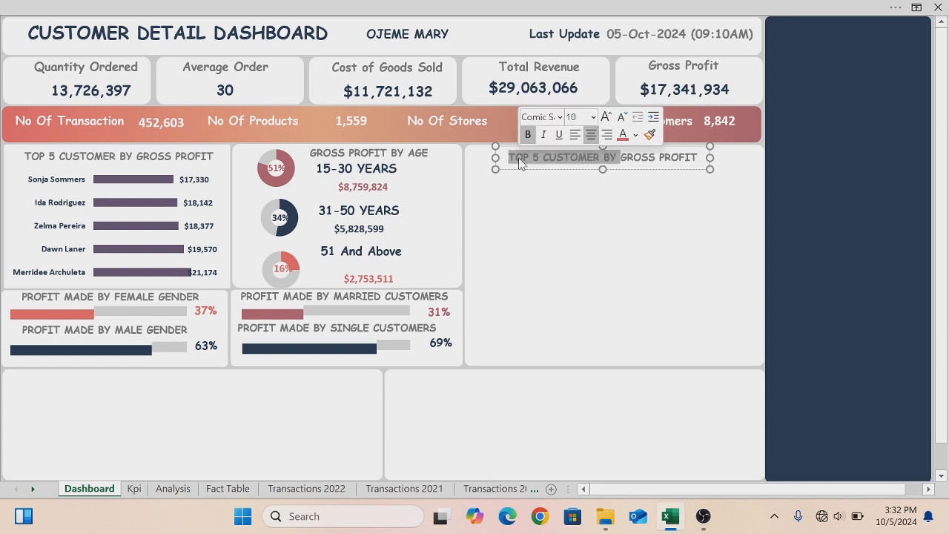
key(BackSpace)
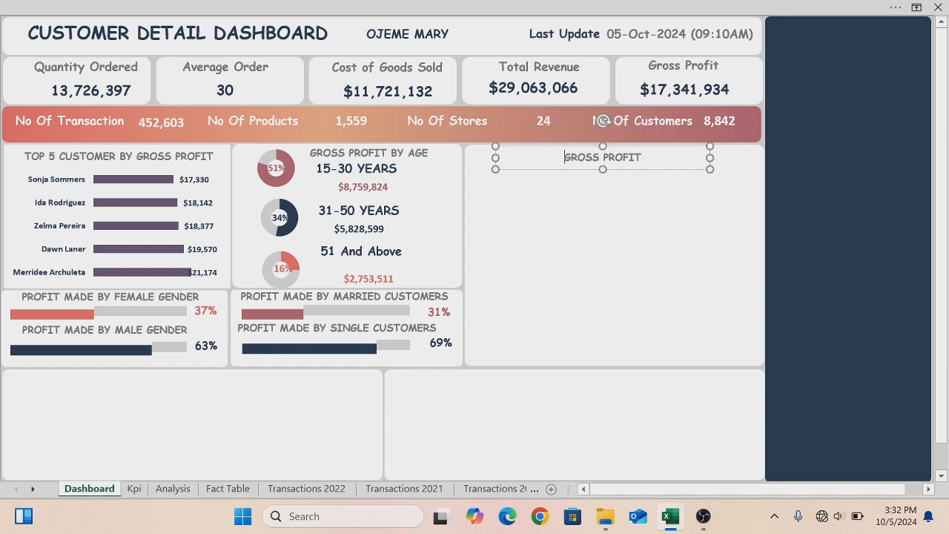
text(TOTAL)
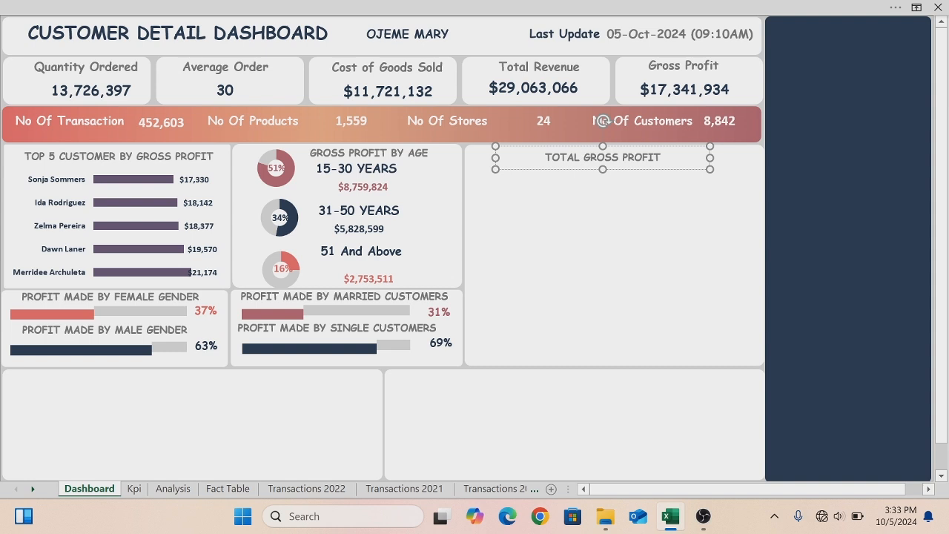
text(BY CUSTOMER )
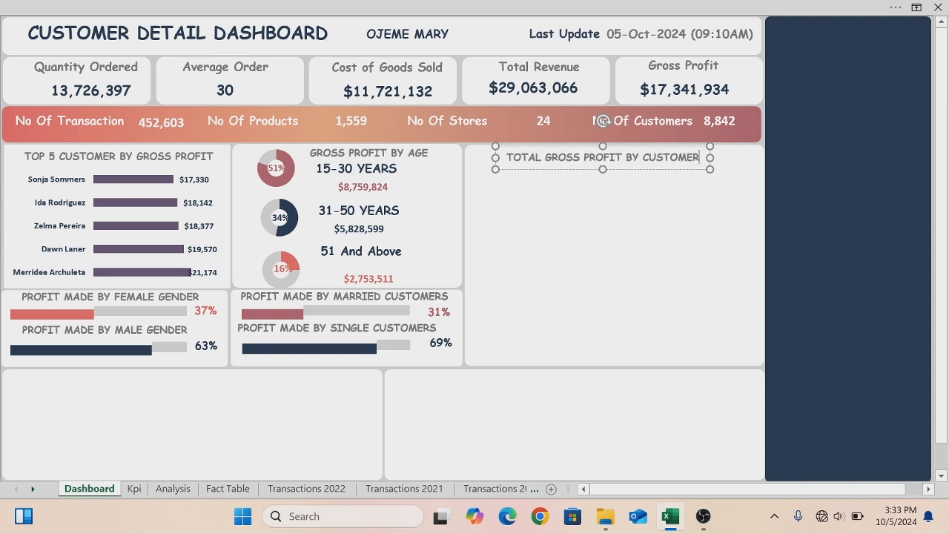
text(COUNTR)
text(Y)
drag(710, 158, 758, 163)
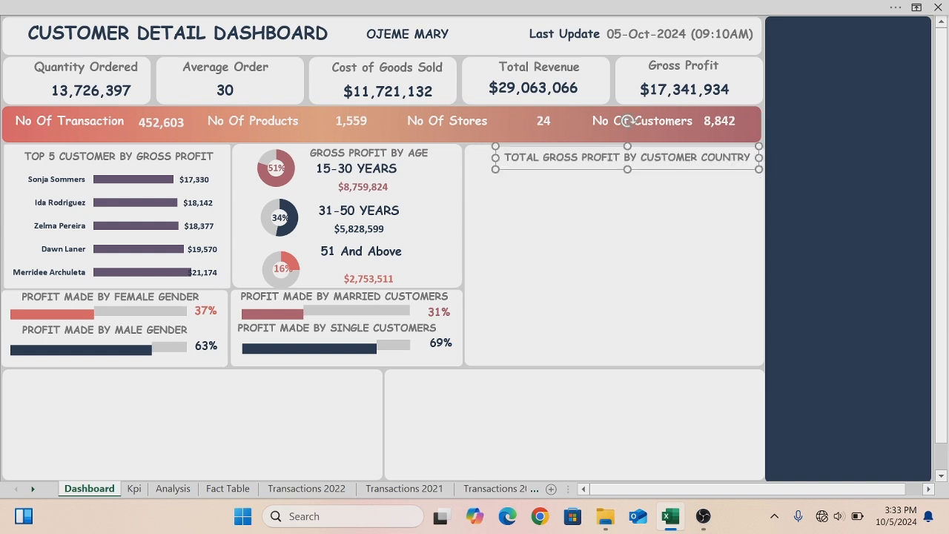
drag(729, 170, 709, 171)
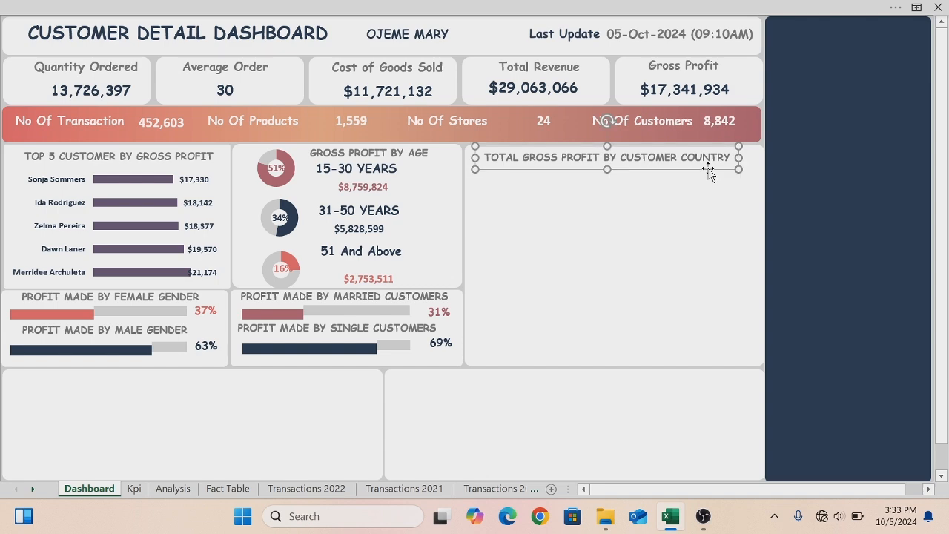
- Copy the country gross profit map chart from the Analysis sheet and paste it onto the dashboard
click(173, 488)
drag(943, 182, 945, 448)
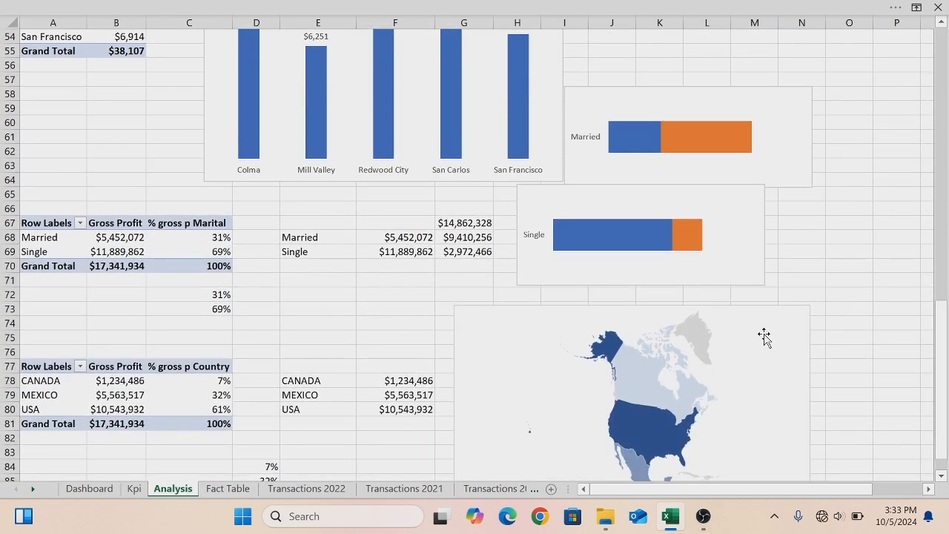
click(762, 307)
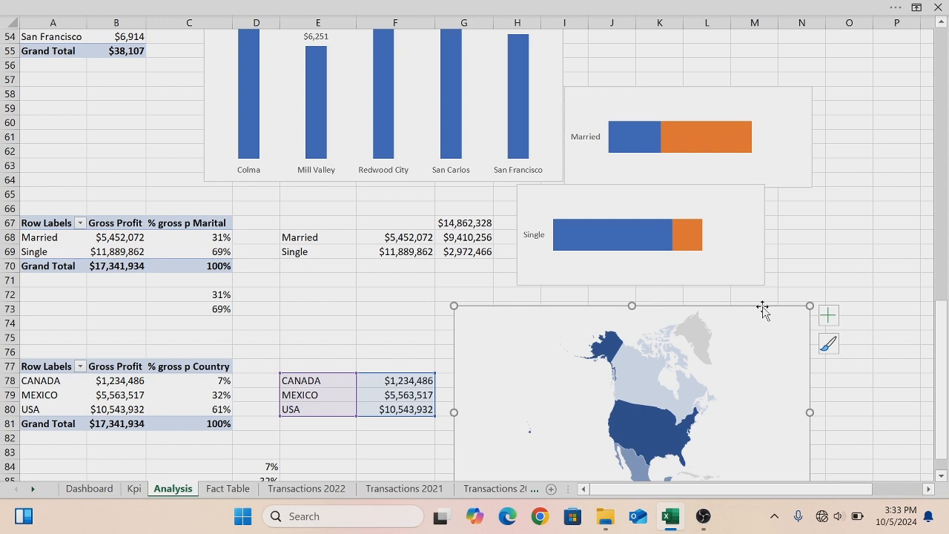
click(89, 489)
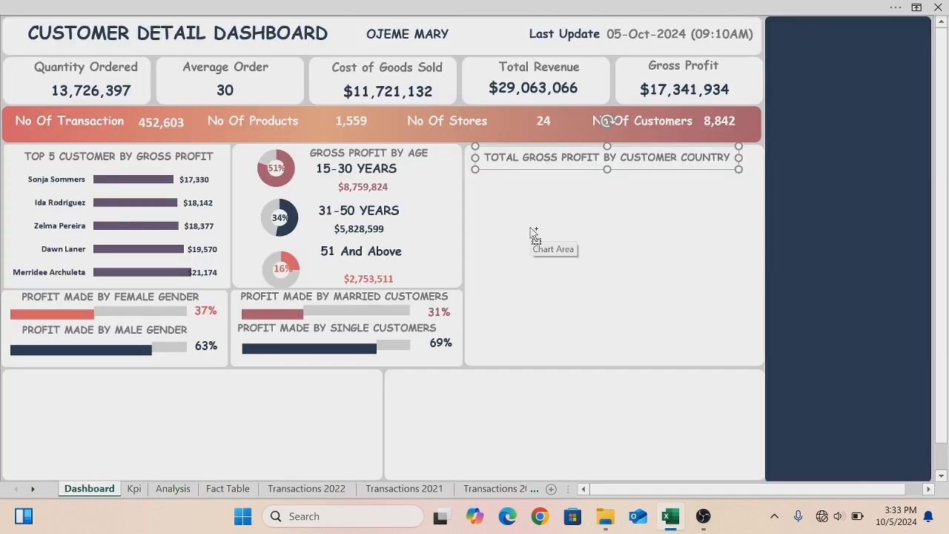
key(ctrl+v)
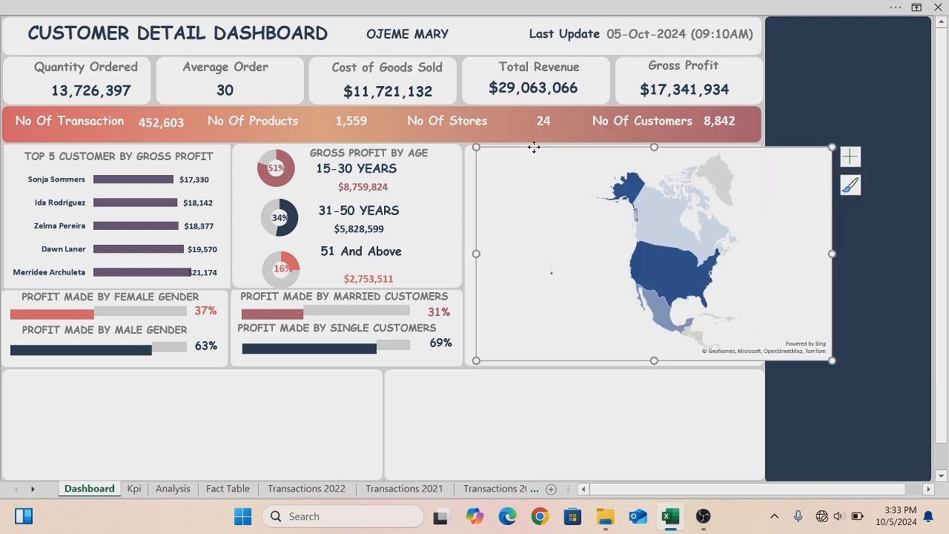
- Set the map chart's area to no fill and no outline
right_click(535, 150)
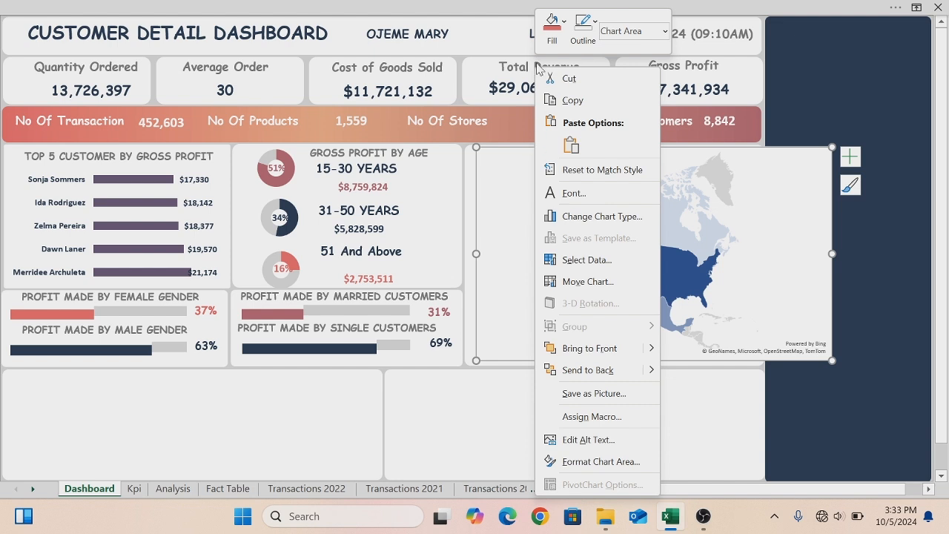
click(565, 26)
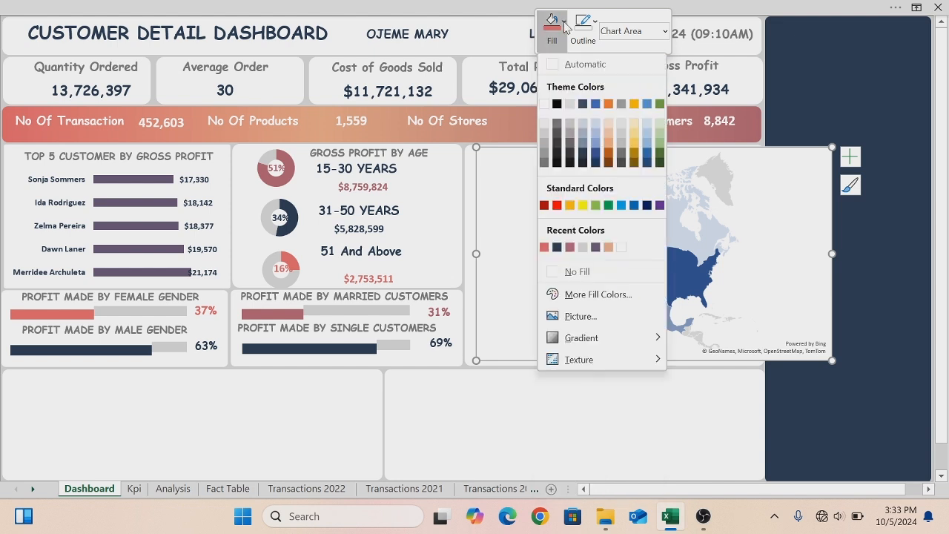
click(560, 275)
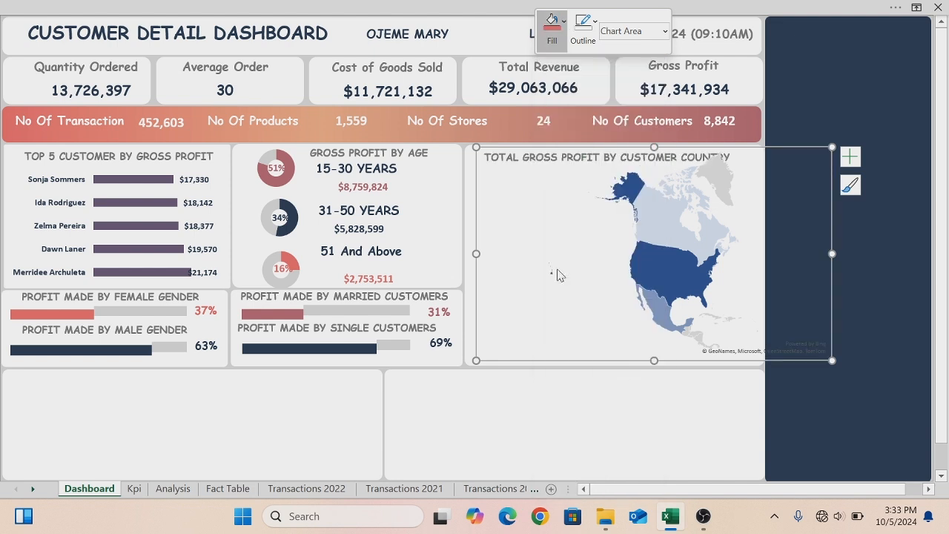
click(595, 25)
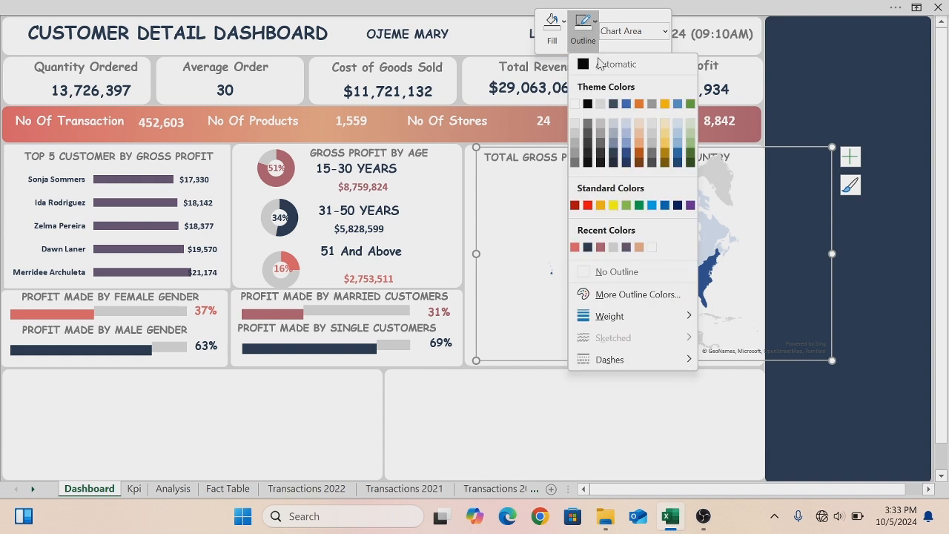
click(581, 276)
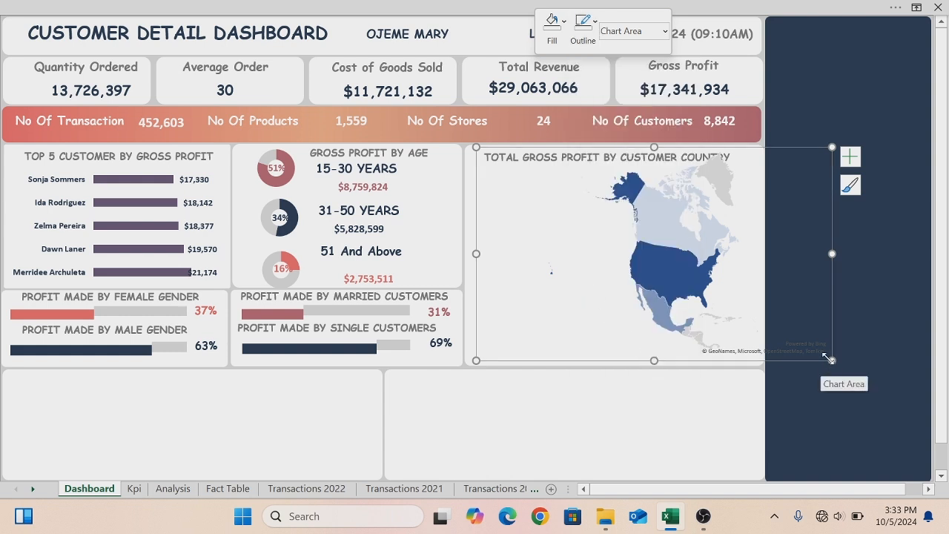
- Resize the map chart to fit the panel beneath the country title
drag(832, 360, 675, 370)
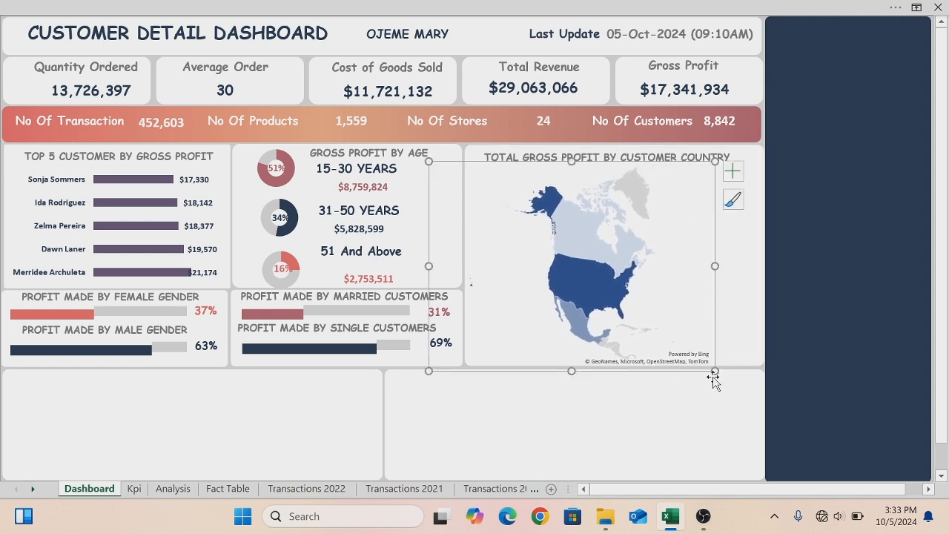
drag(715, 266, 761, 256)
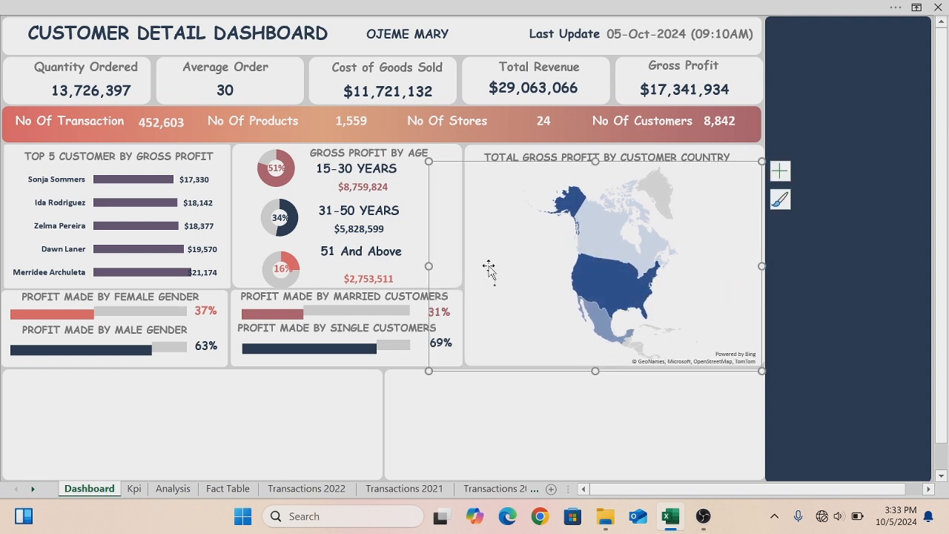
drag(429, 161, 469, 161)
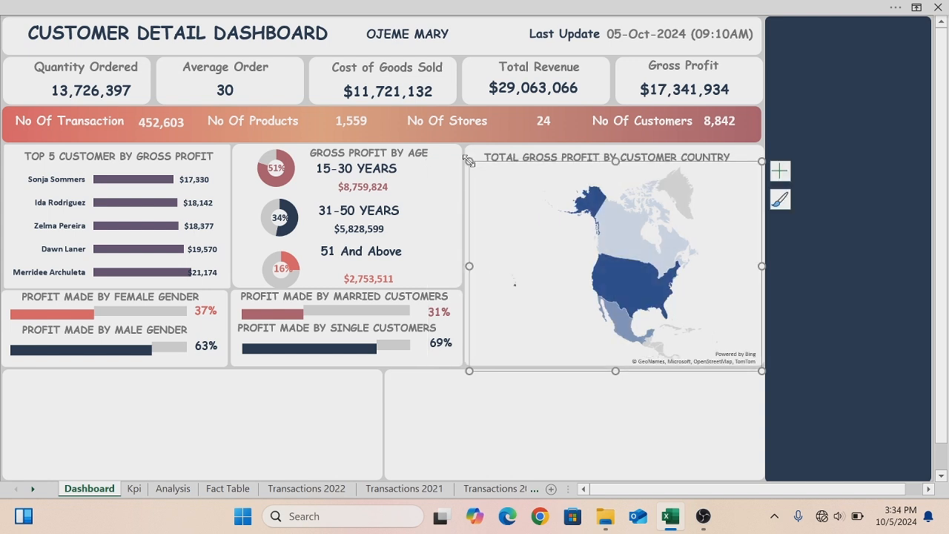
click(494, 418)
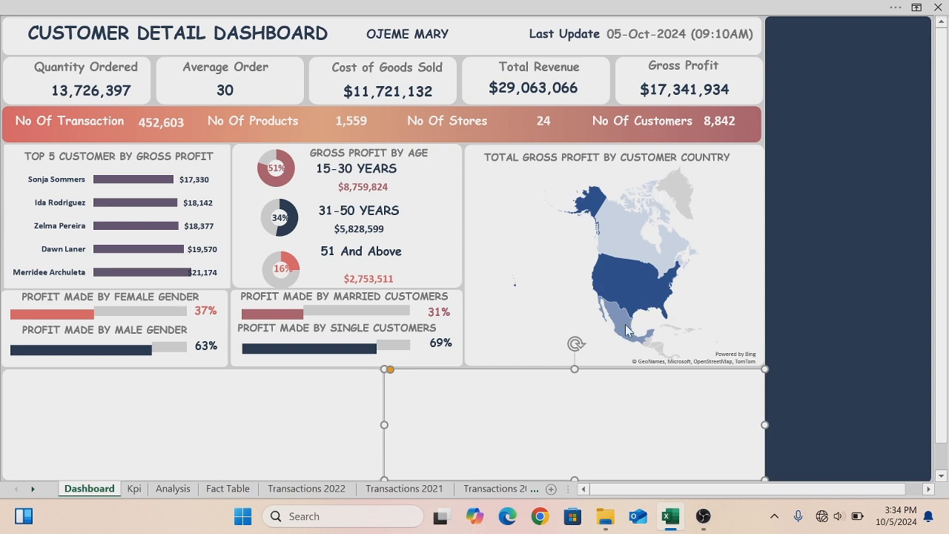
- Stretch the map's plot area toward the chart's lower-left corner
click(498, 268)
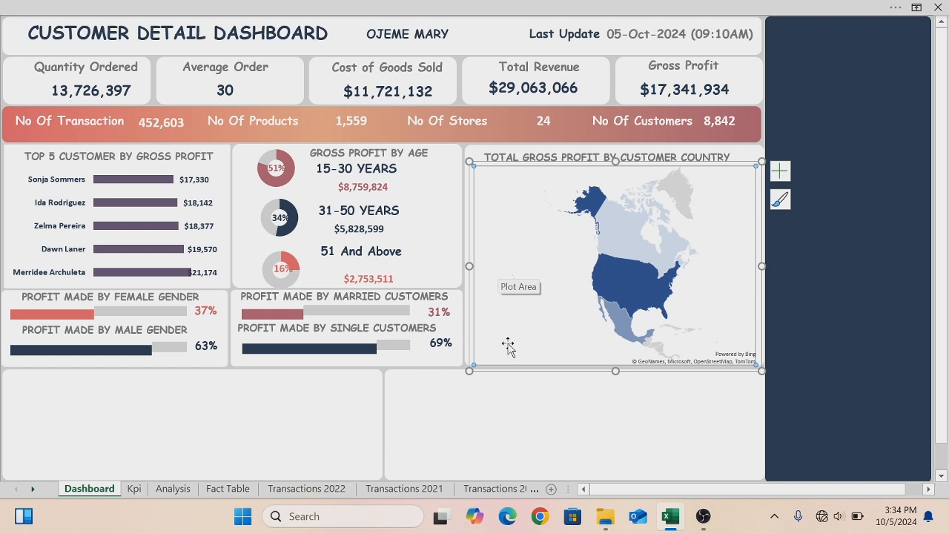
drag(506, 370, 465, 364)
click(591, 432)
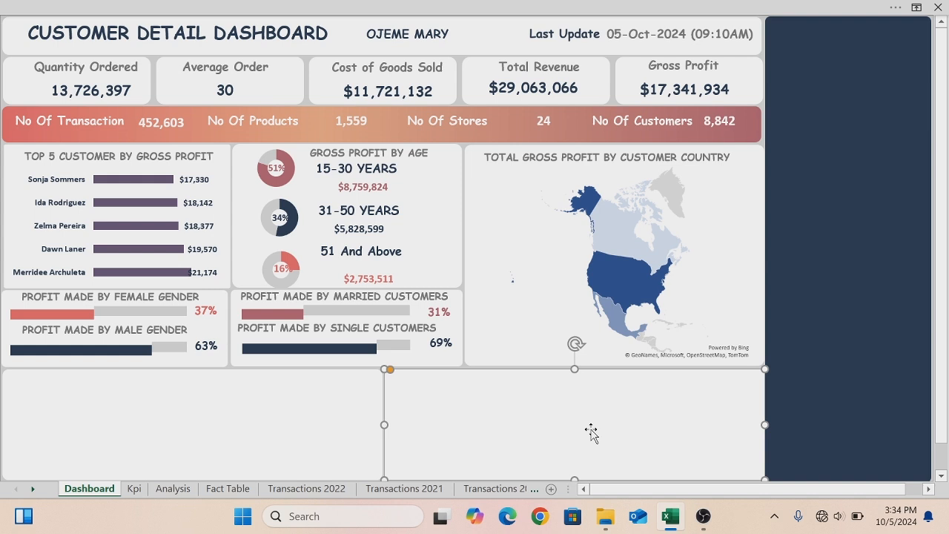
- Open the shapes gallery to insert a shape
click(271, 10)
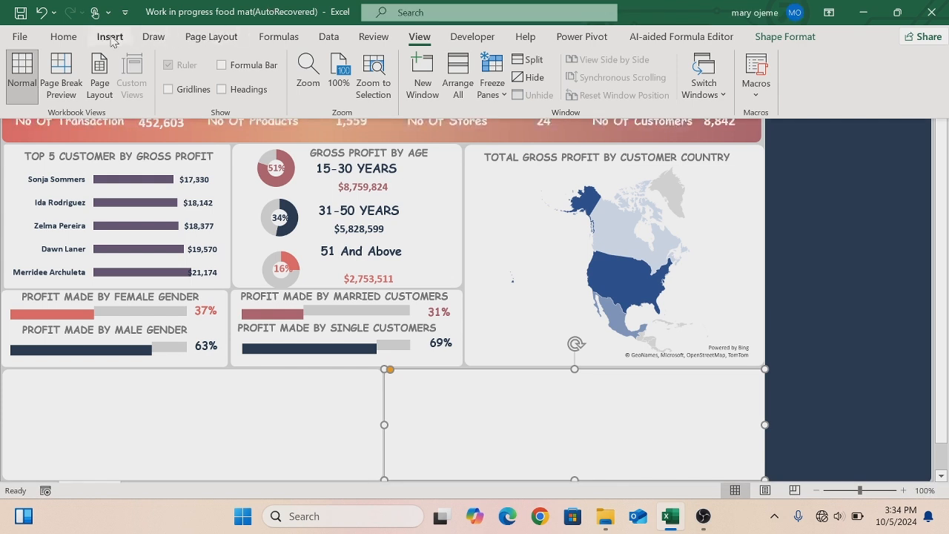
click(109, 37)
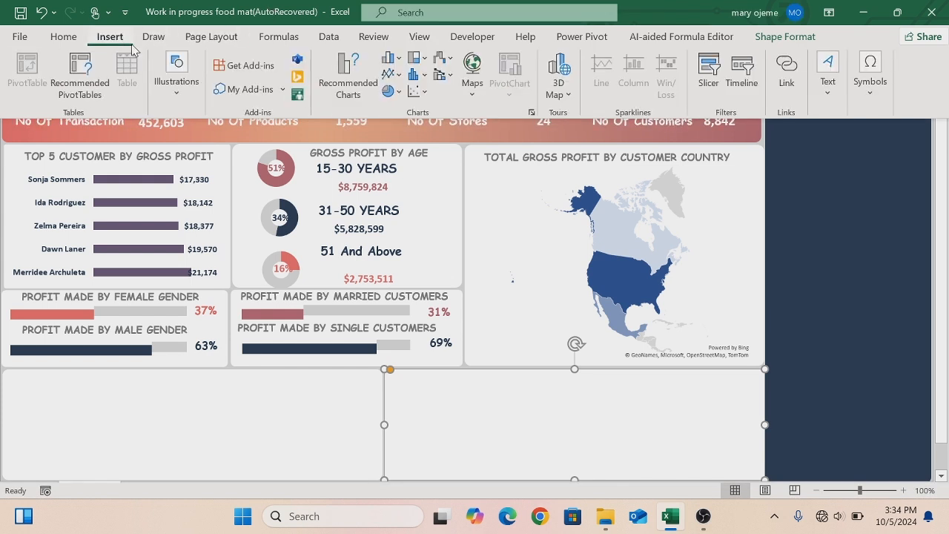
click(176, 88)
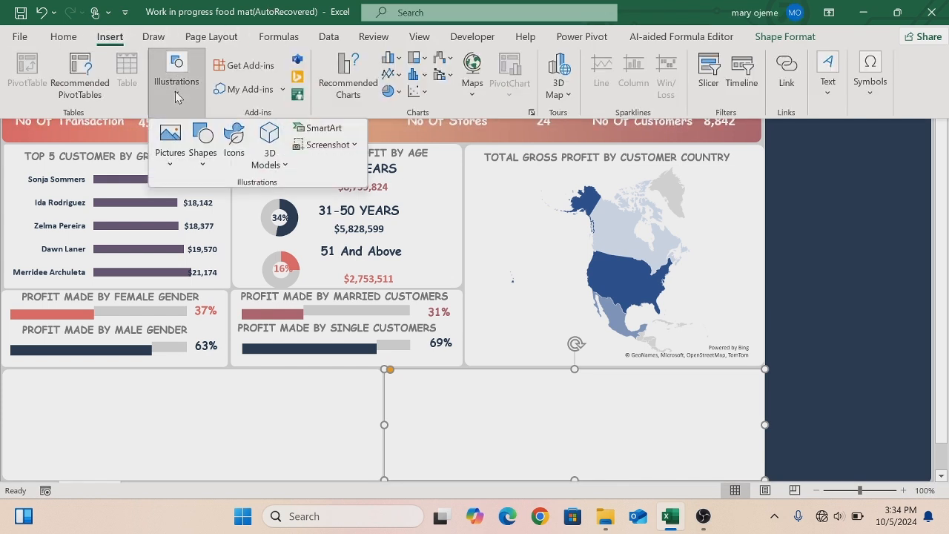
click(208, 172)
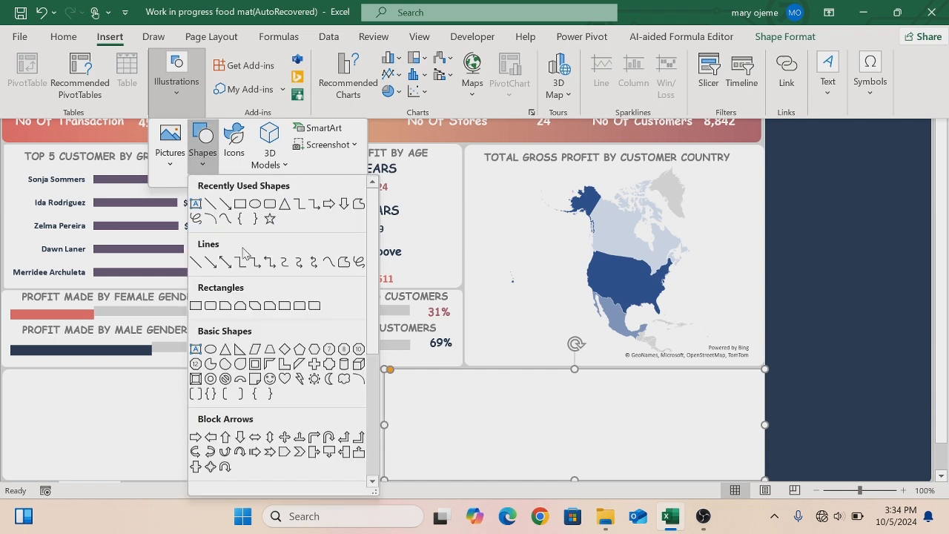
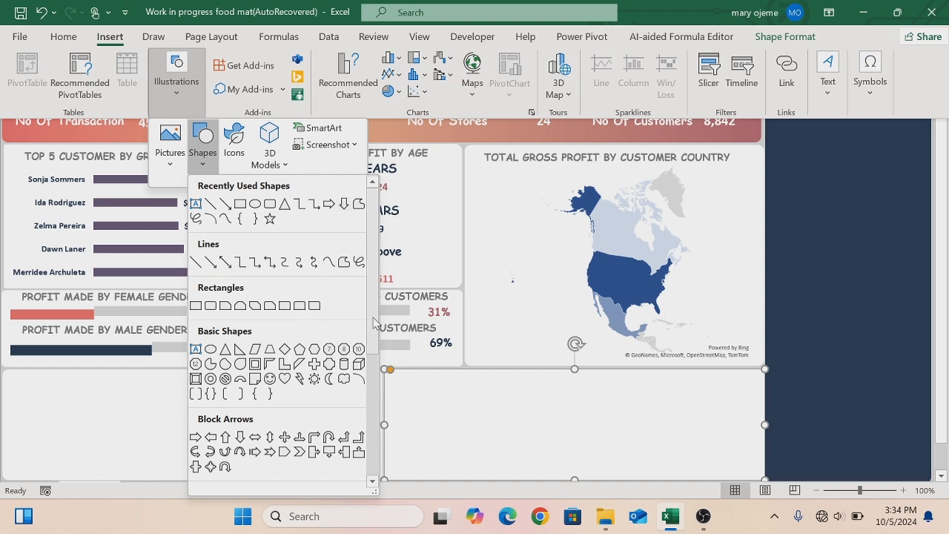
- Draw an elbow double-arrow connector from Canada extending out to the right of the map
drag(373, 328, 362, 491)
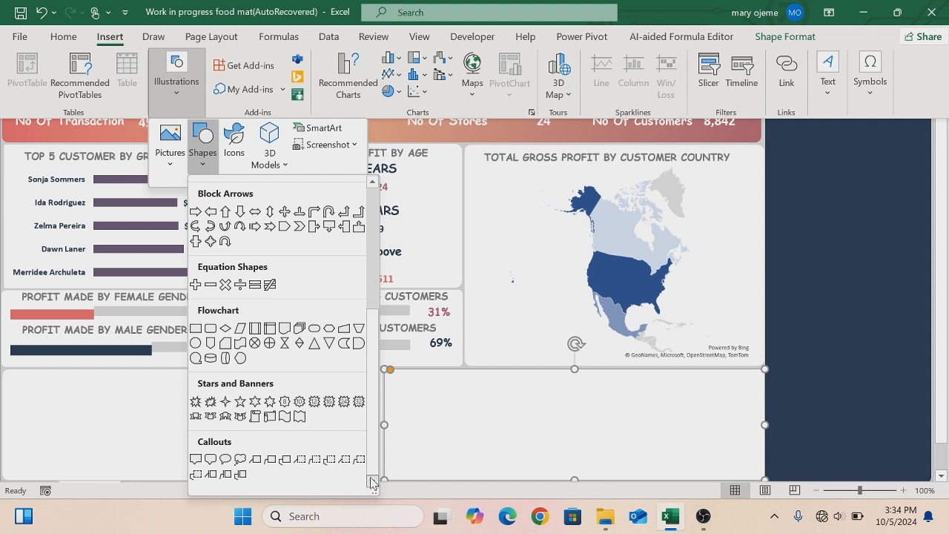
drag(372, 466, 373, 427)
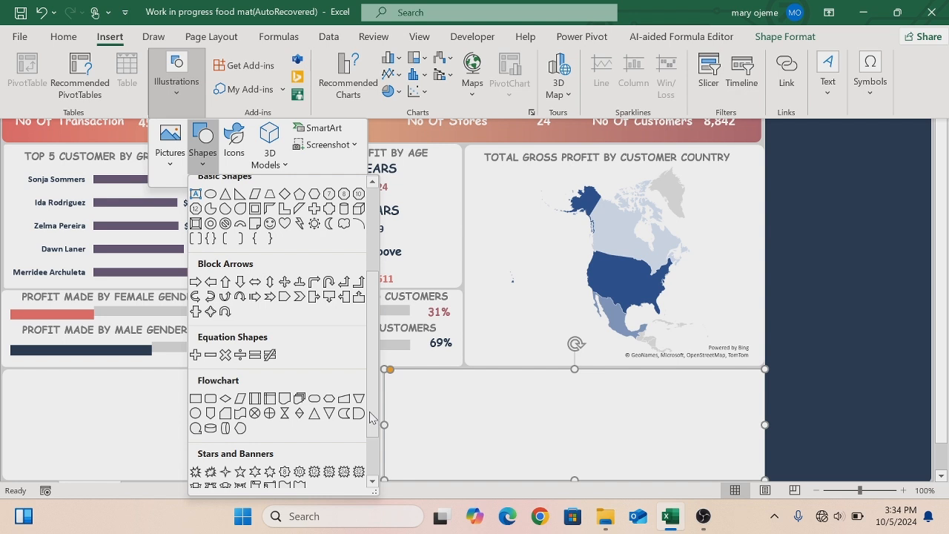
drag(369, 416, 368, 304)
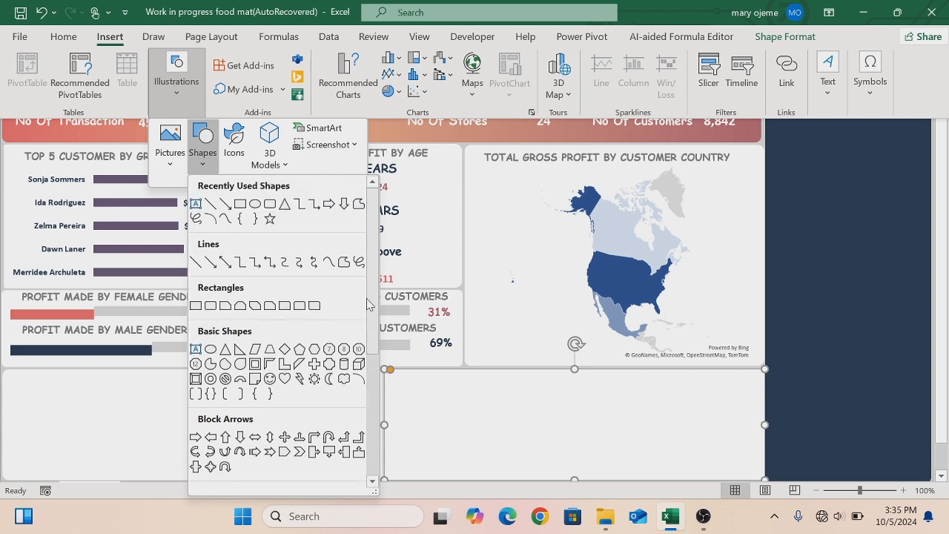
click(269, 261)
key(ctrl+shift+F1)
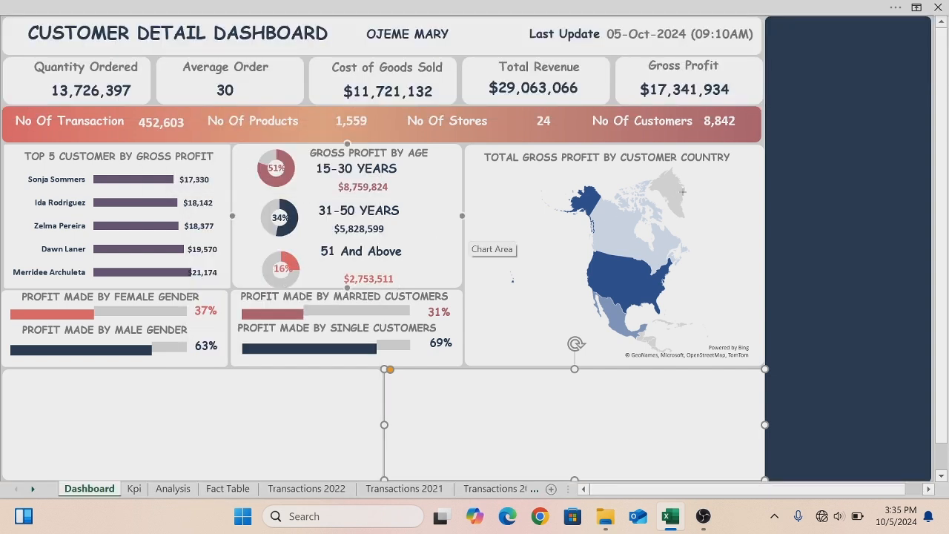
drag(686, 191, 744, 235)
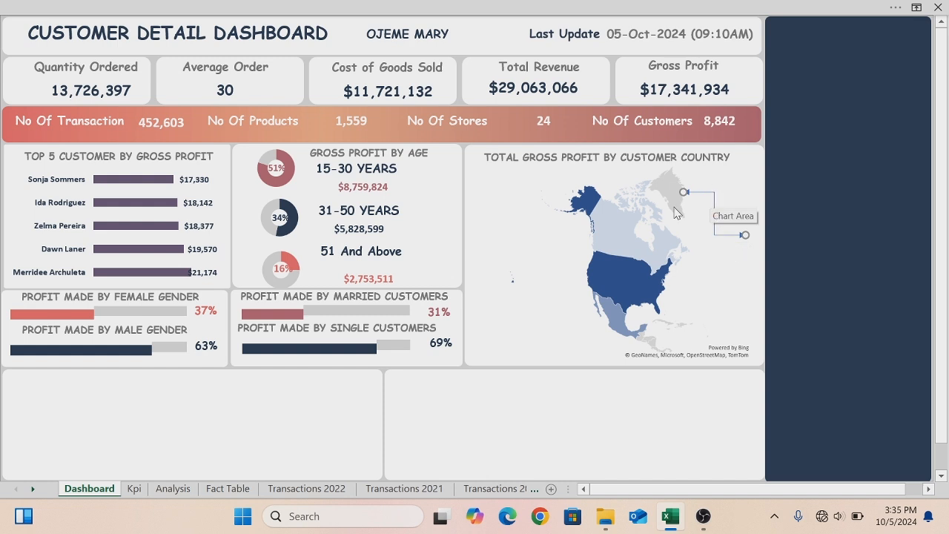
mouse_move(661, 232)
drag(711, 193, 693, 229)
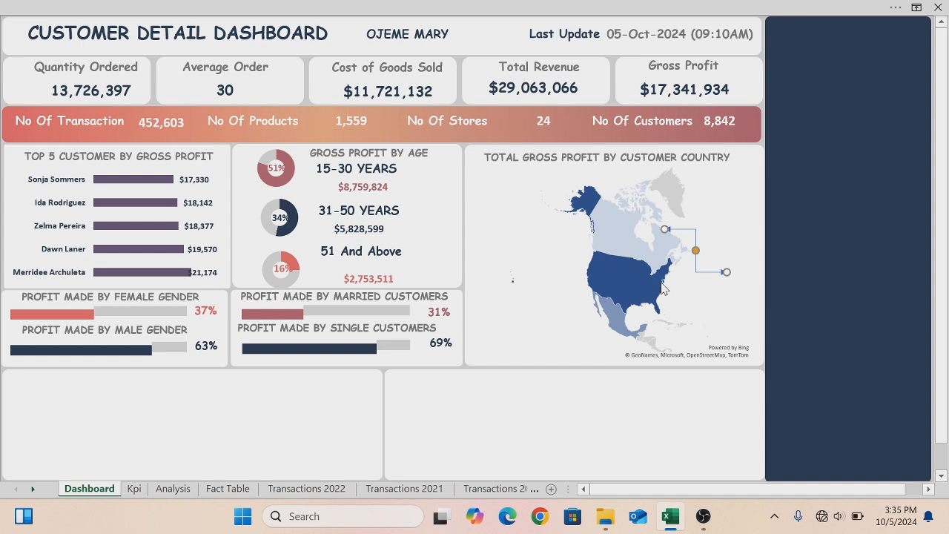
- Duplicate the connector onto the United States and paste another one pointing left from Mexico
mouse_move(662, 288)
drag(684, 233, 675, 282)
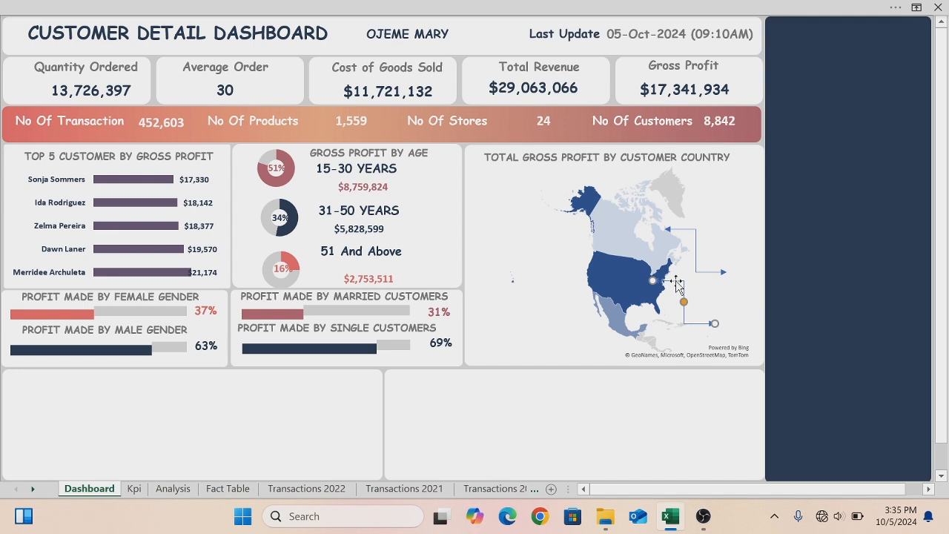
mouse_move(613, 324)
key(ctrl+v)
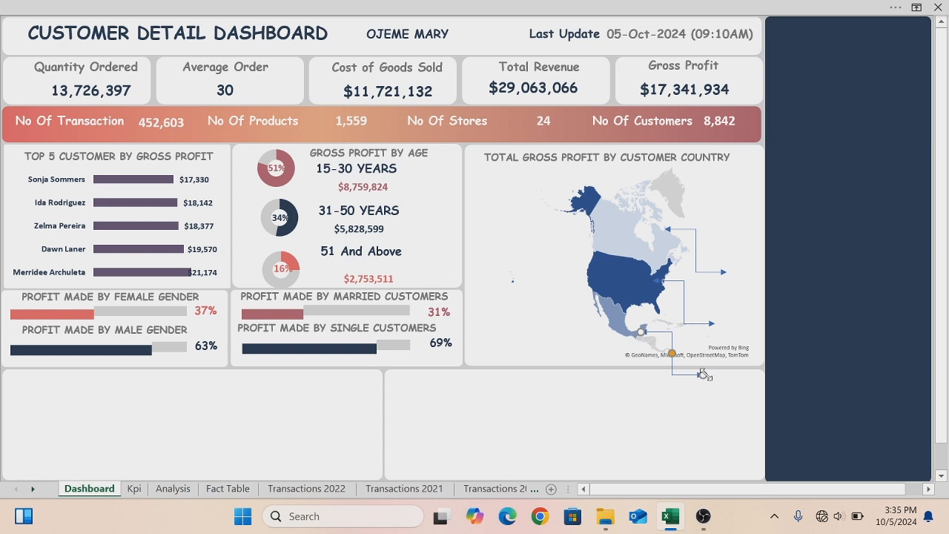
drag(702, 378, 555, 300)
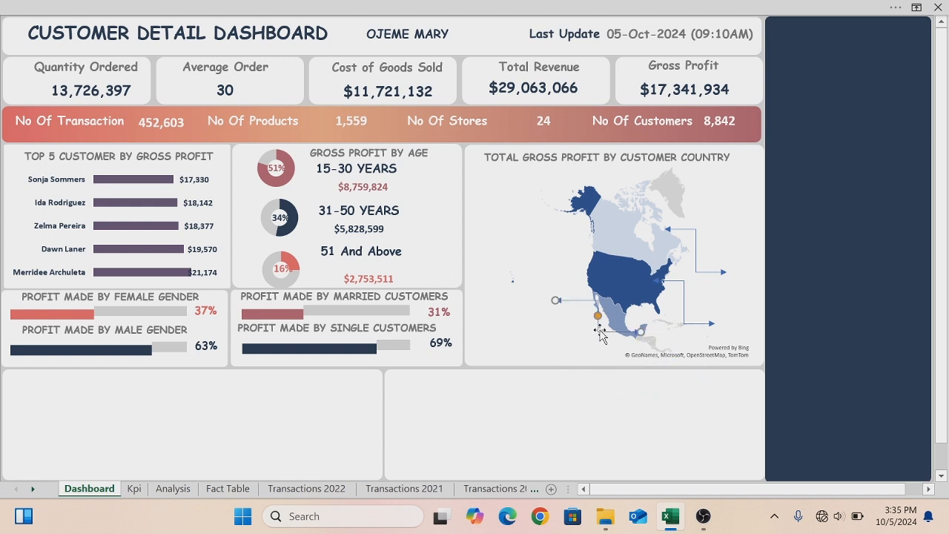
drag(597, 327, 578, 320)
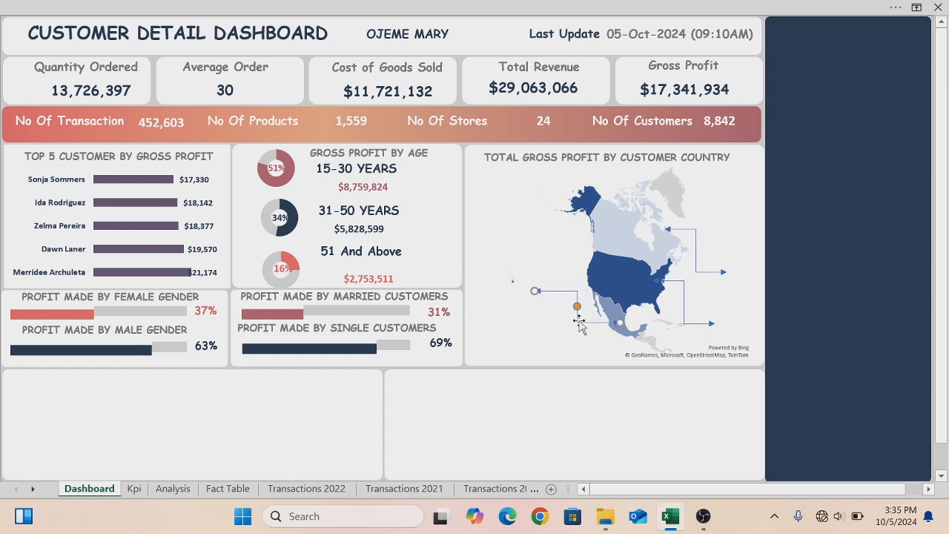
- Open Format Shape for the Canada connector and set its dash type to round dots
click(694, 231)
right_click(693, 232)
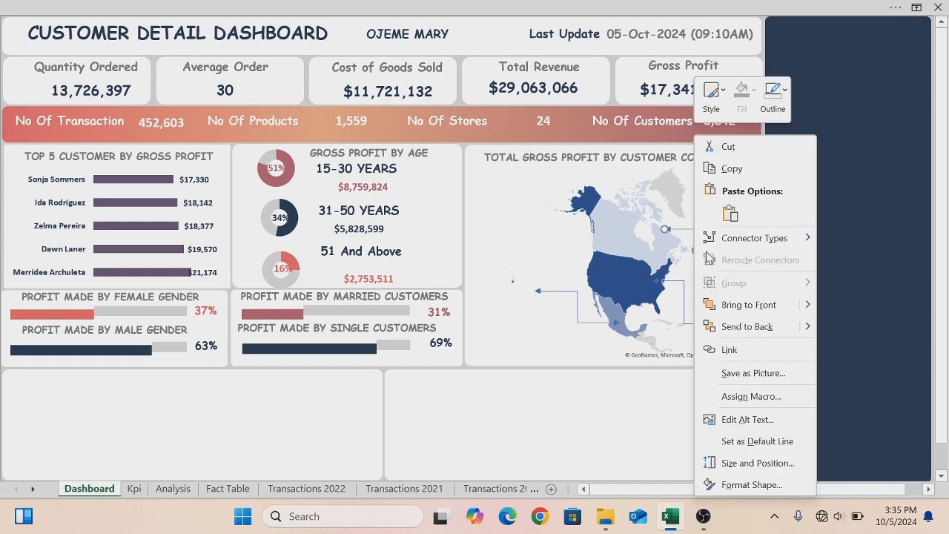
click(749, 484)
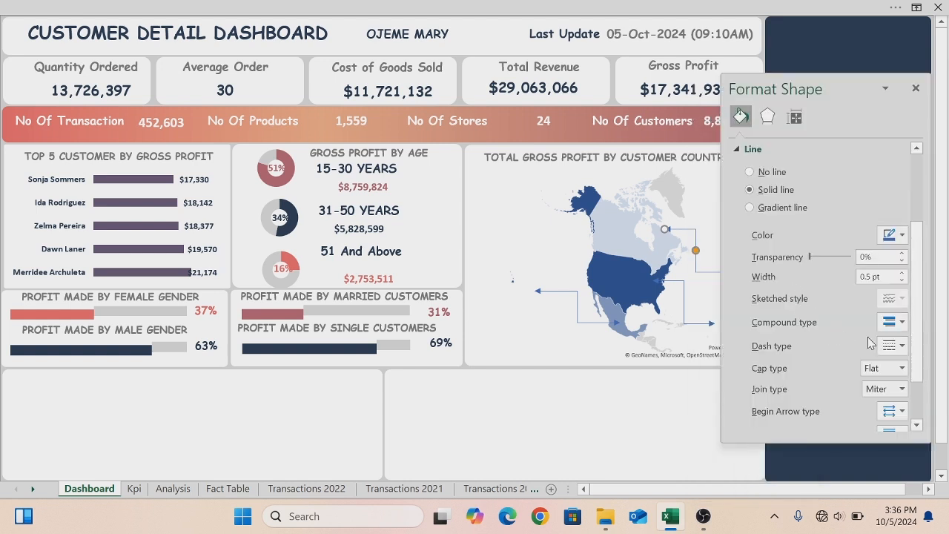
click(897, 345)
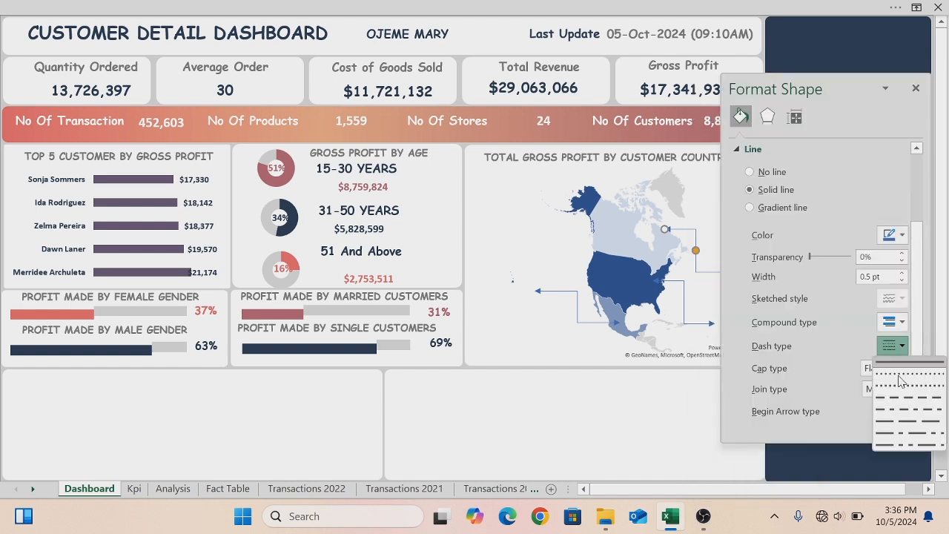
click(899, 375)
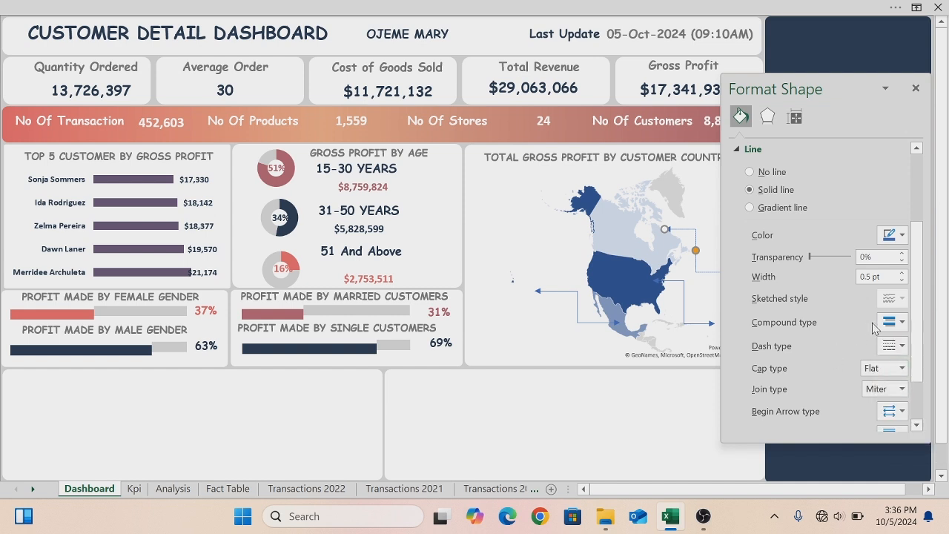
- Set the connector's line width to 1 pt and its colour to red
click(902, 272)
drag(918, 293, 921, 331)
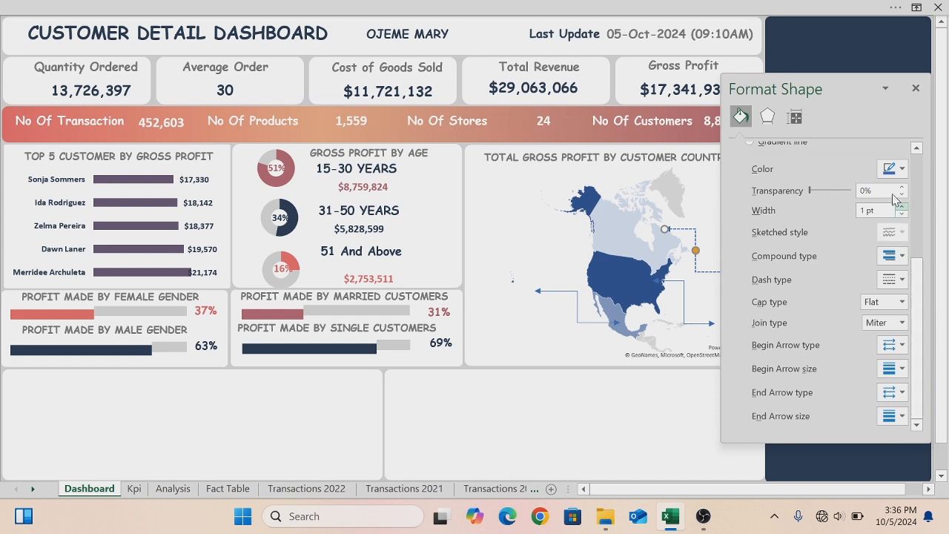
click(901, 170)
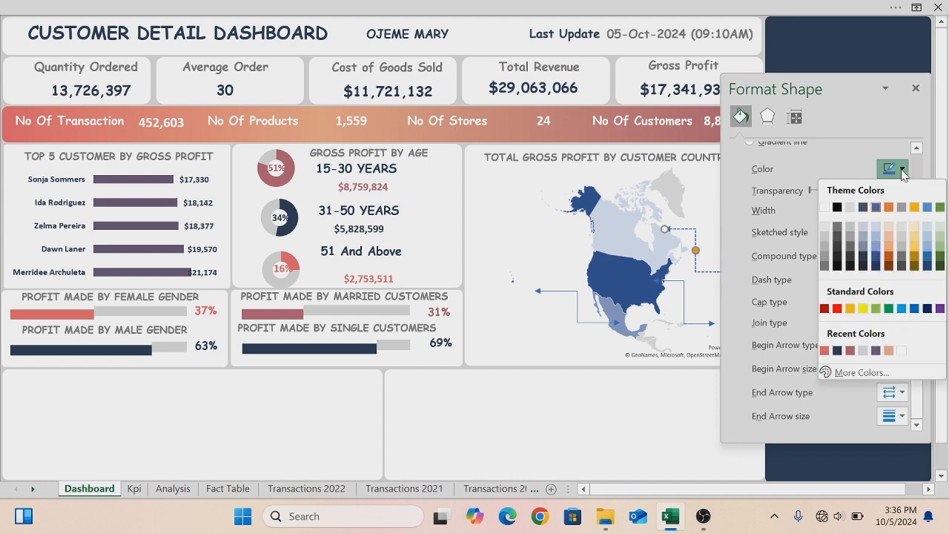
click(850, 350)
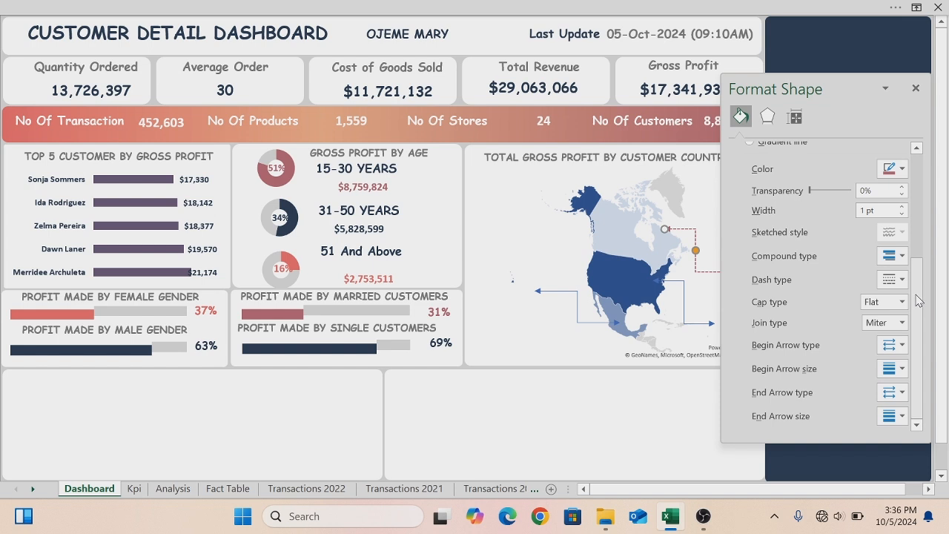
- Set the connector's cap type to Round and close the Format Shape pane
click(903, 304)
click(882, 334)
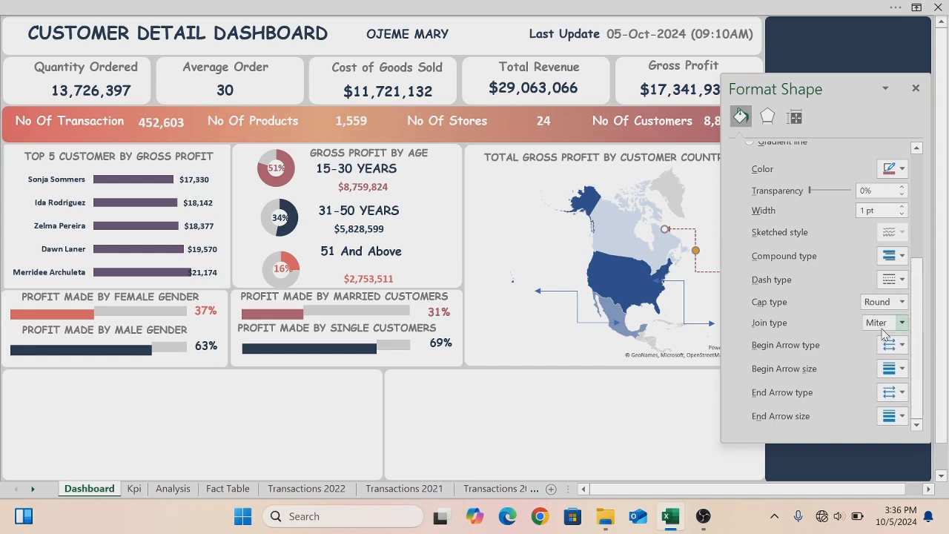
drag(917, 318, 926, 203)
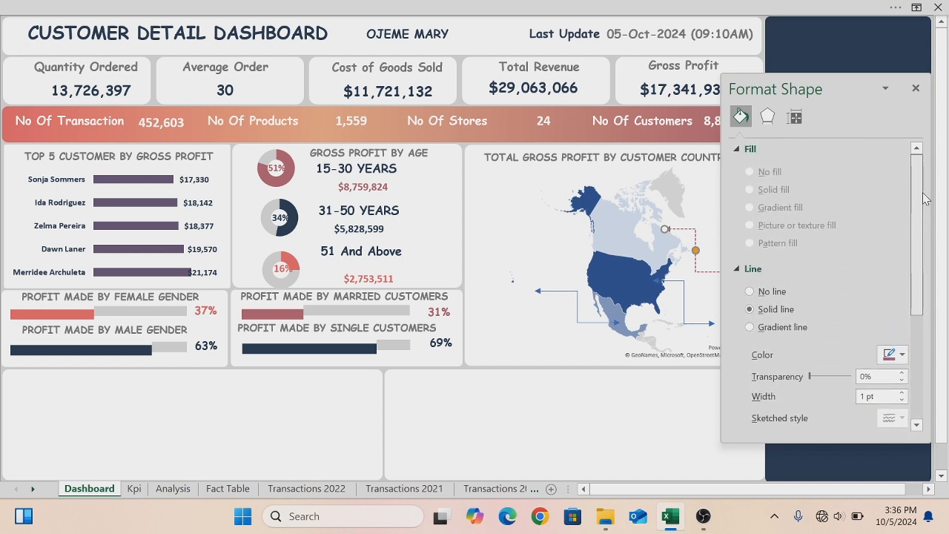
scroll(906, 248, down, 3)
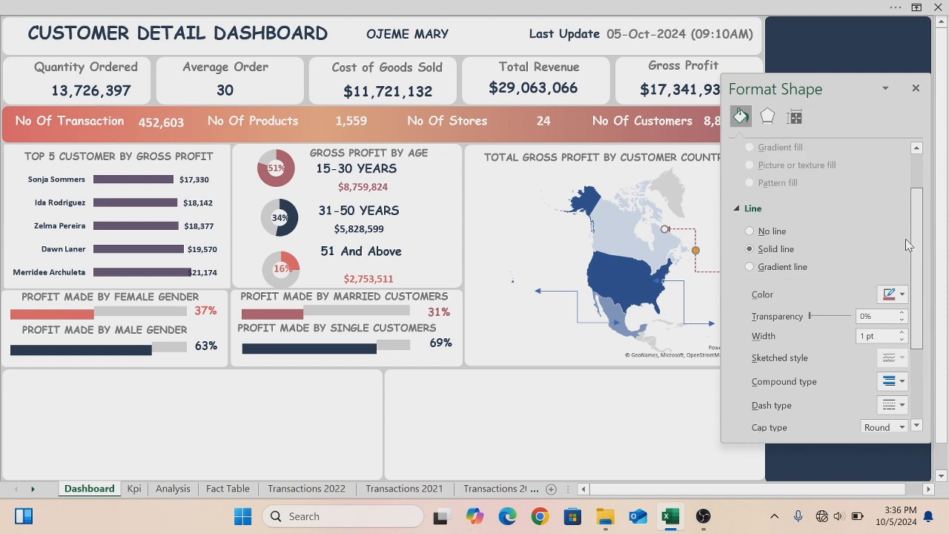
scroll(906, 248, down, 5)
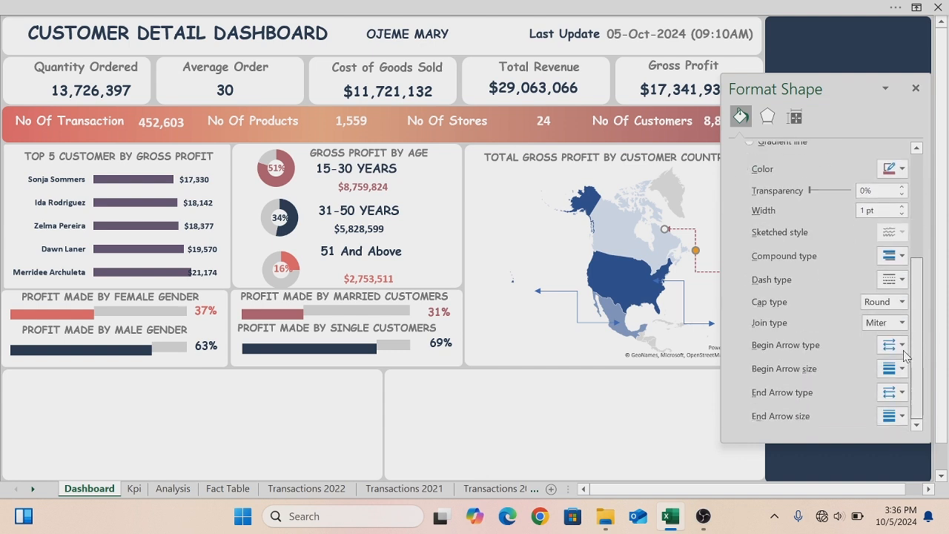
click(676, 370)
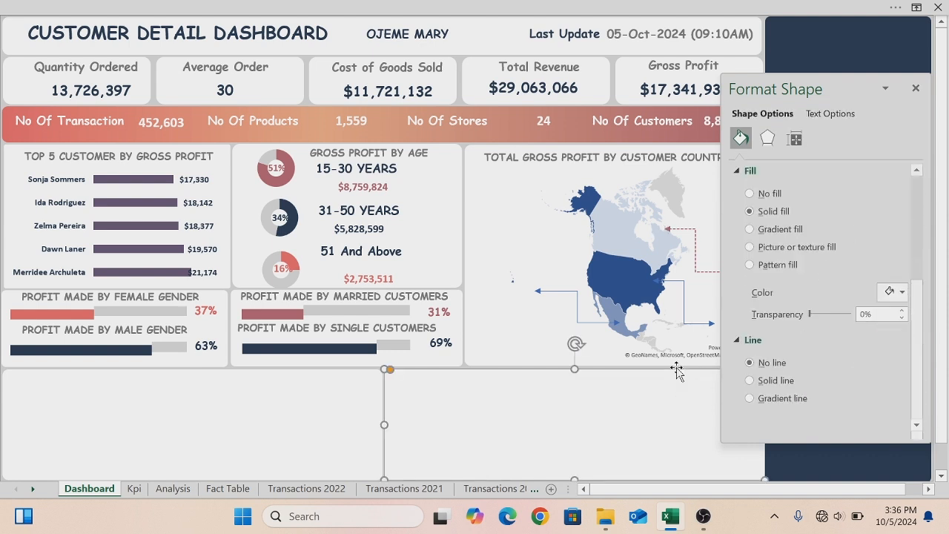
click(917, 87)
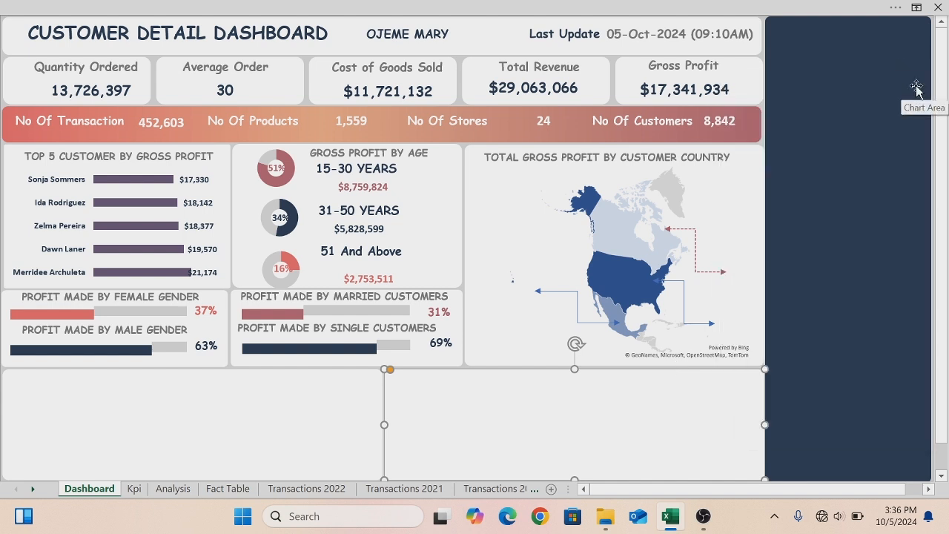
- Delete the two blue connectors on the United States and Mexico
click(684, 302)
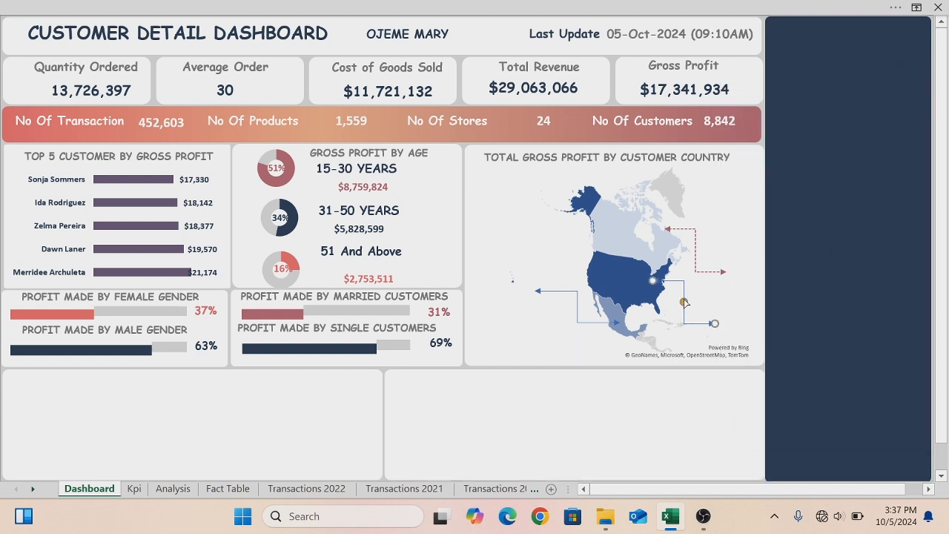
key(Delete)
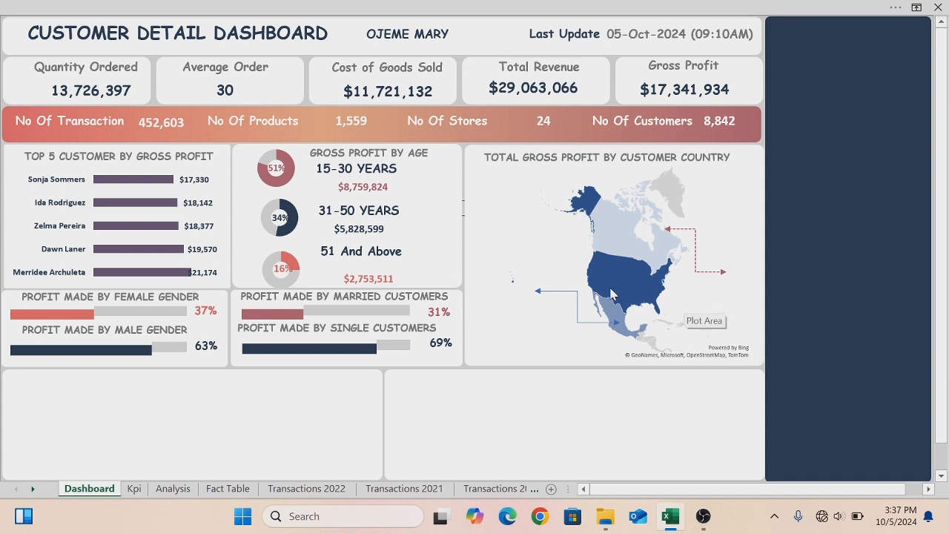
click(573, 292)
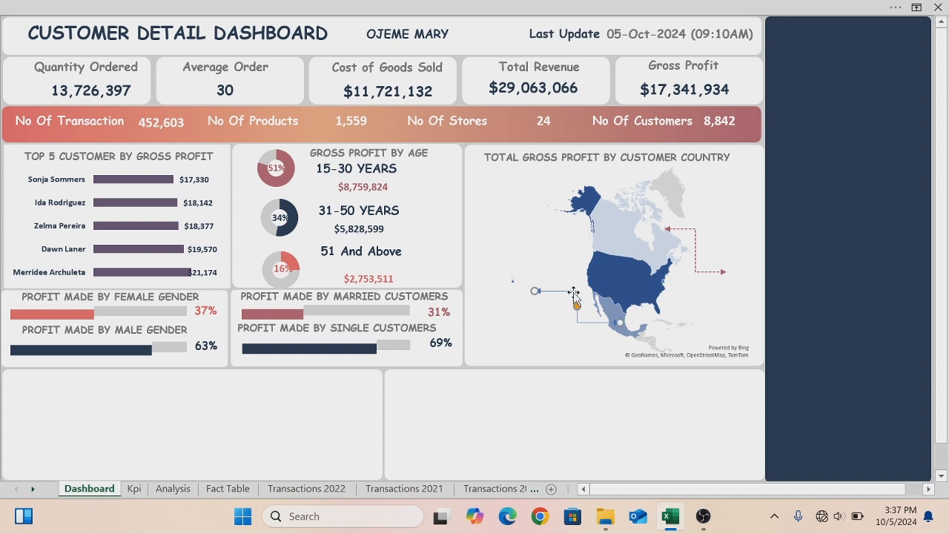
key(Delete)
- Duplicate the red dotted connector onto the United States, pointing to the lower right
click(680, 229)
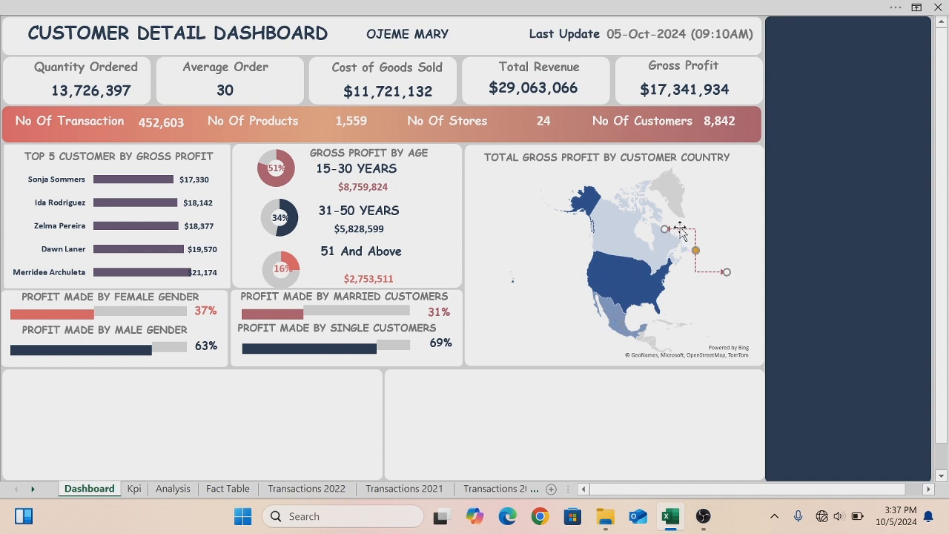
drag(683, 232, 656, 294)
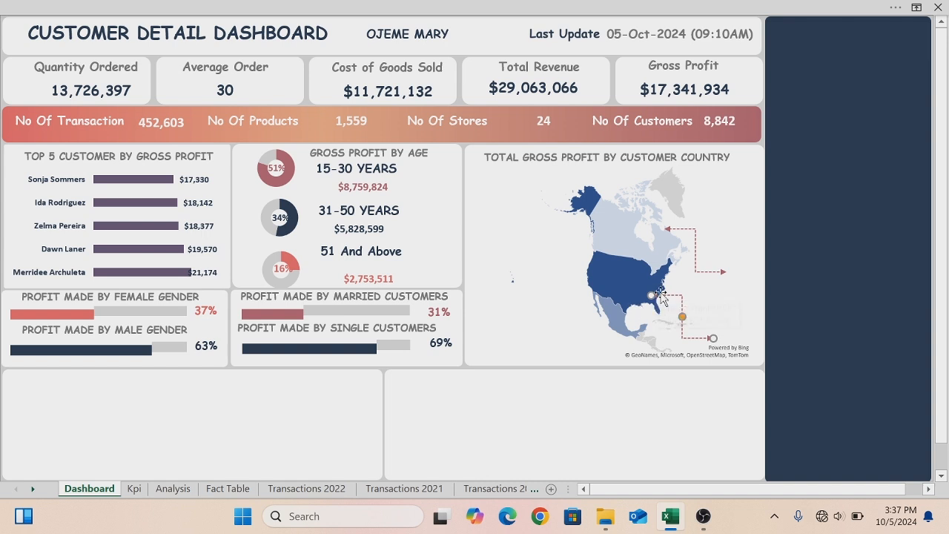
- Duplicate another red dotted connector and reshape it to point left from the western United States
drag(663, 301, 546, 317)
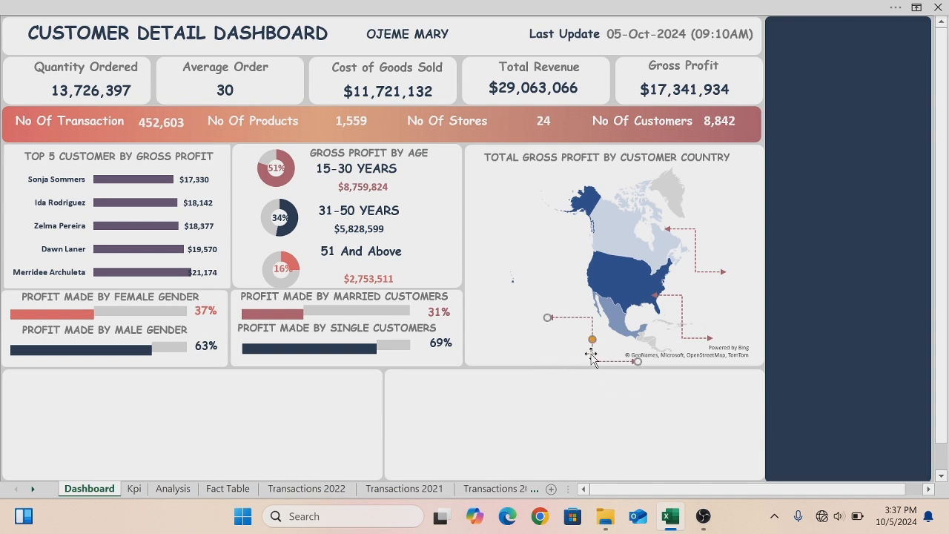
drag(593, 353, 575, 309)
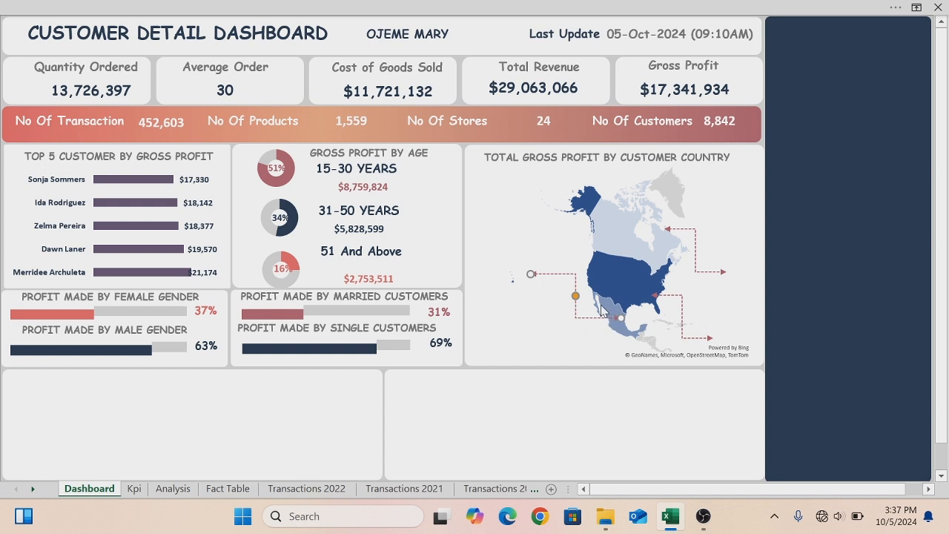
mouse_move(600, 308)
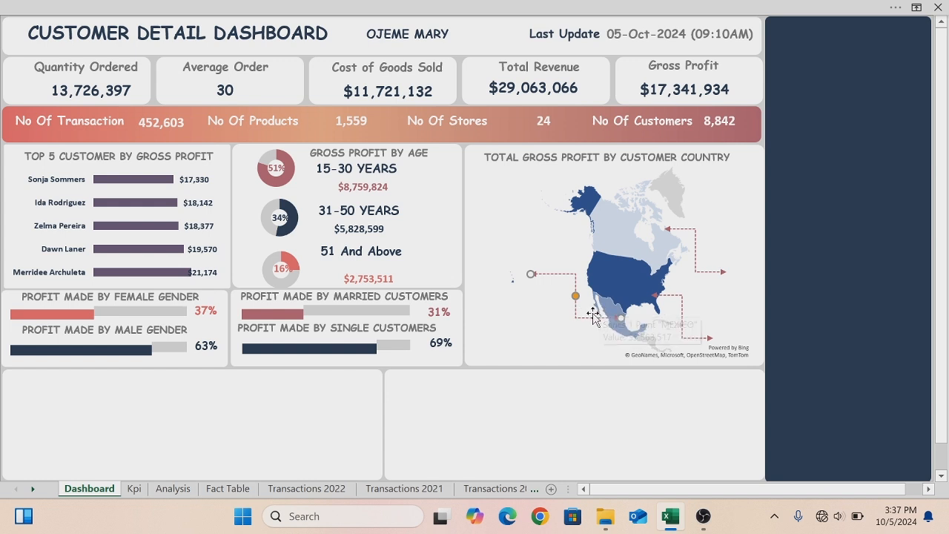
drag(589, 318, 585, 310)
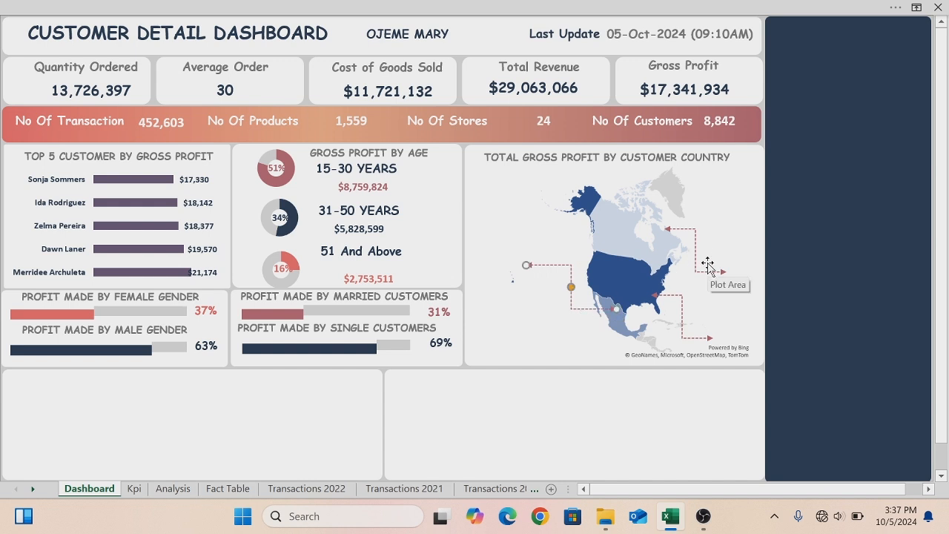
- Fill the whole map series with the dark navy recent colour
click(610, 268)
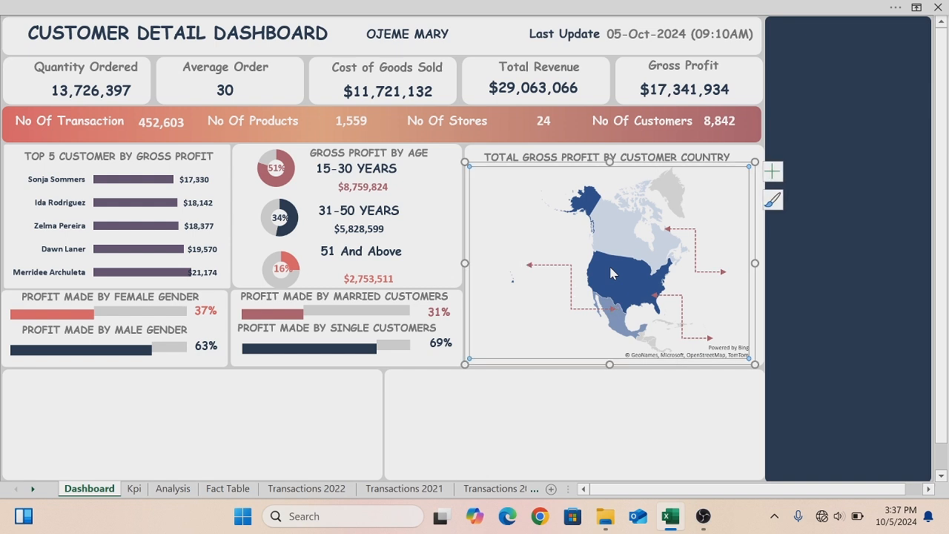
right_click(611, 273)
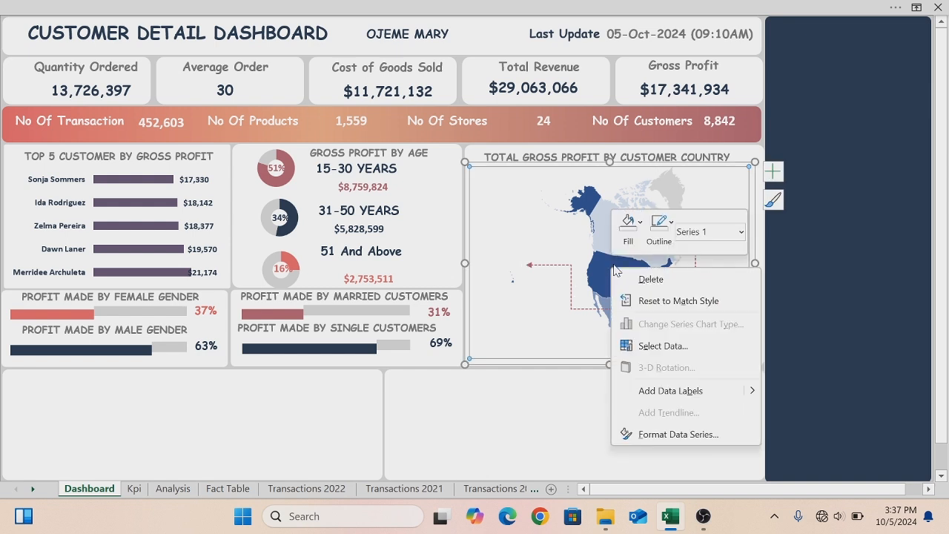
click(629, 226)
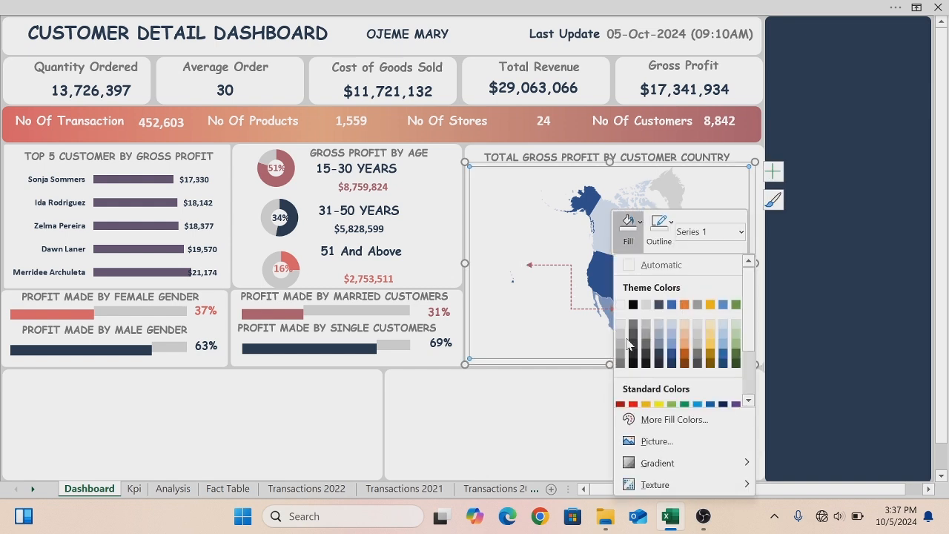
drag(746, 332, 745, 406)
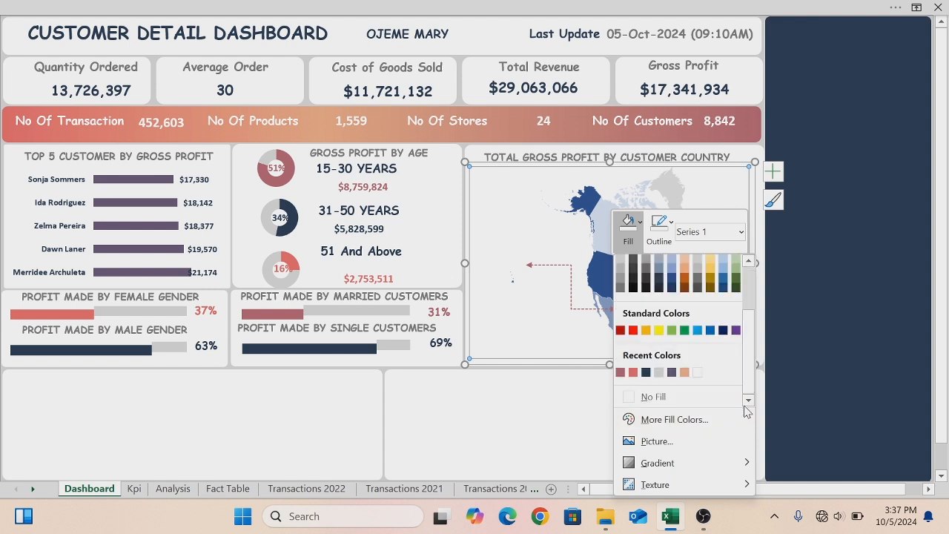
click(645, 371)
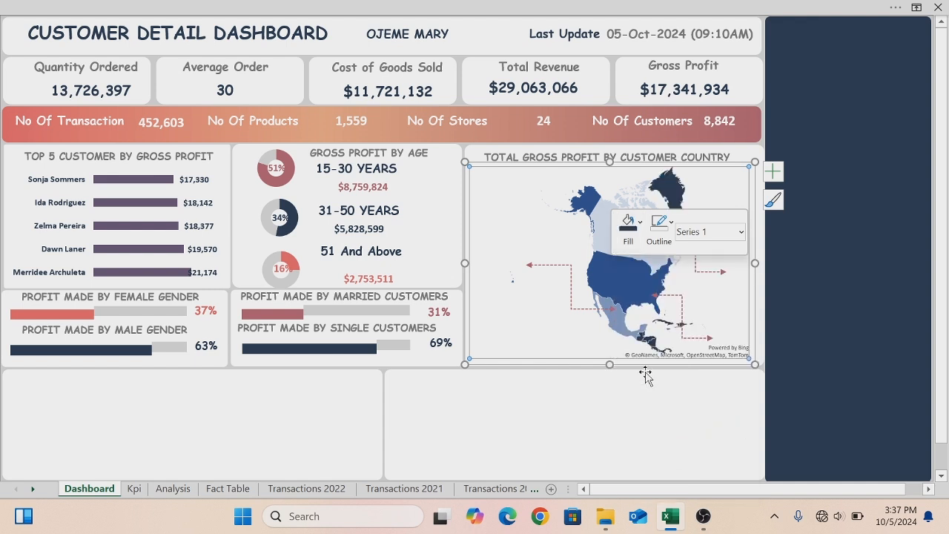
- Fill the United States data point with the same dark navy recent colour
mouse_move(614, 278)
click(602, 256)
right_click(601, 253)
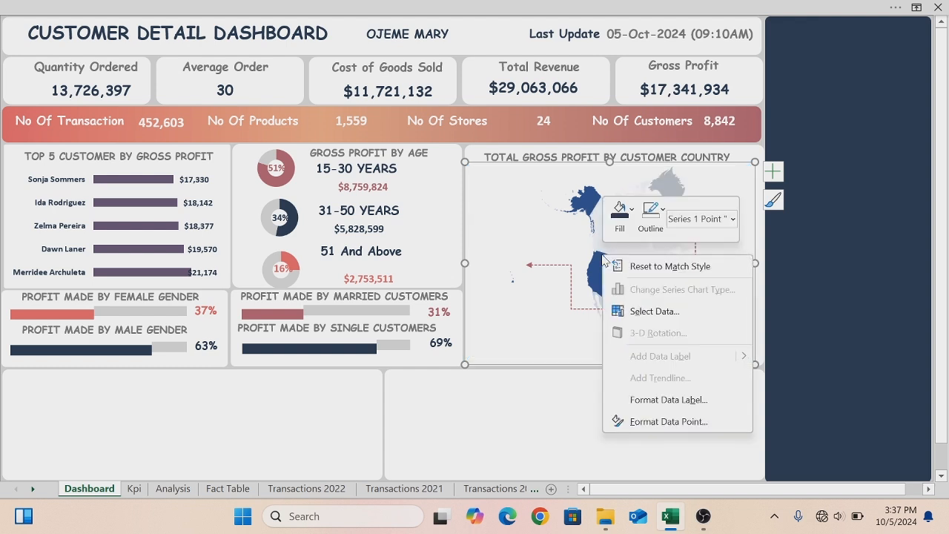
click(631, 212)
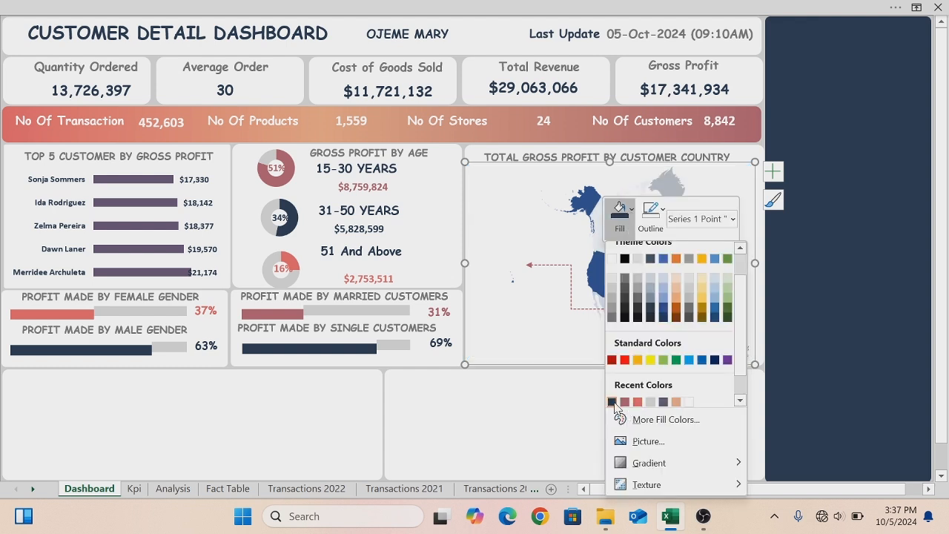
click(613, 401)
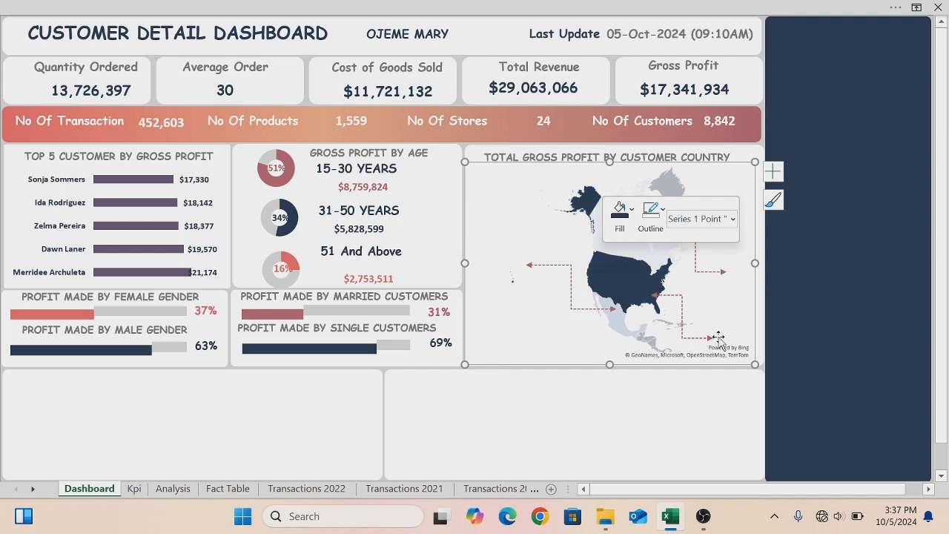
click(708, 413)
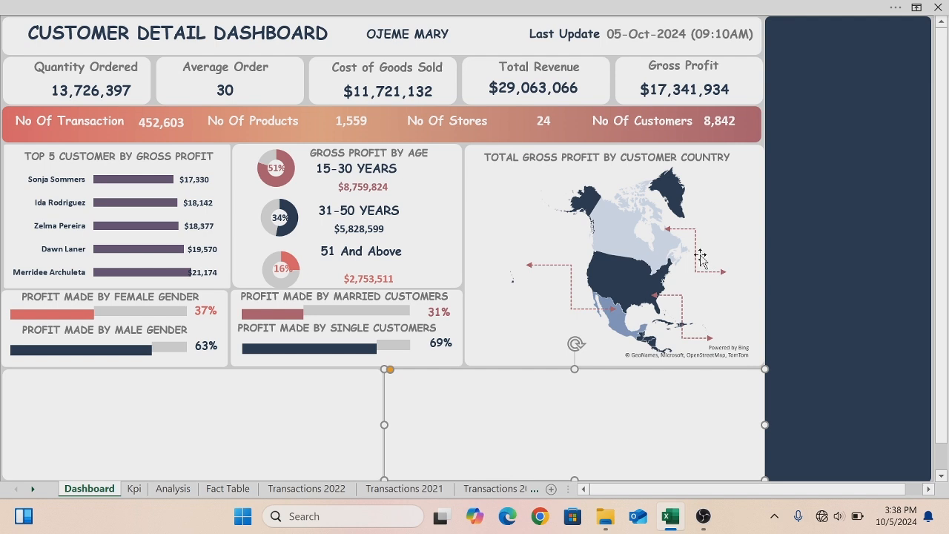
- Shift the Canada connector slightly to the left
drag(685, 232, 666, 232)
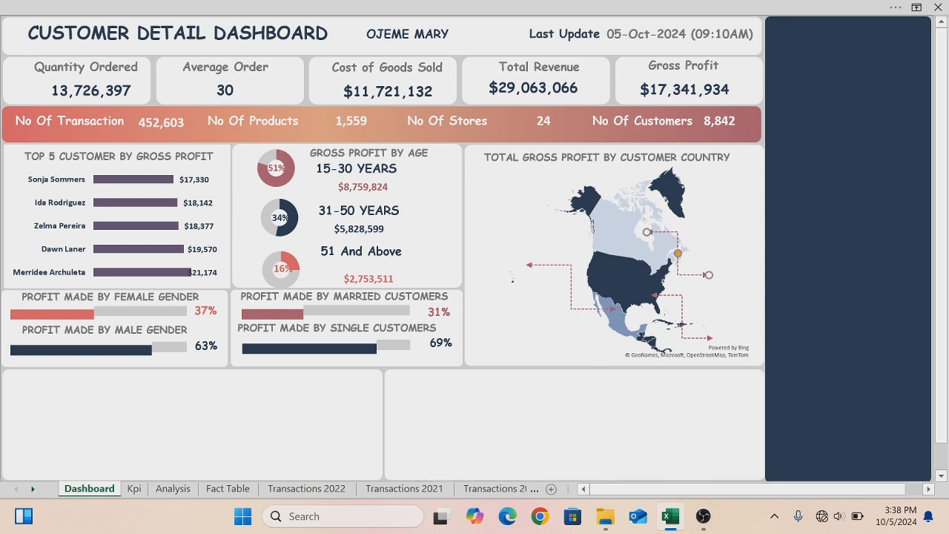
- Copy the Average Order label onto the map beside the right-hand arrow, rename it CANADA and resize its box
click(191, 67)
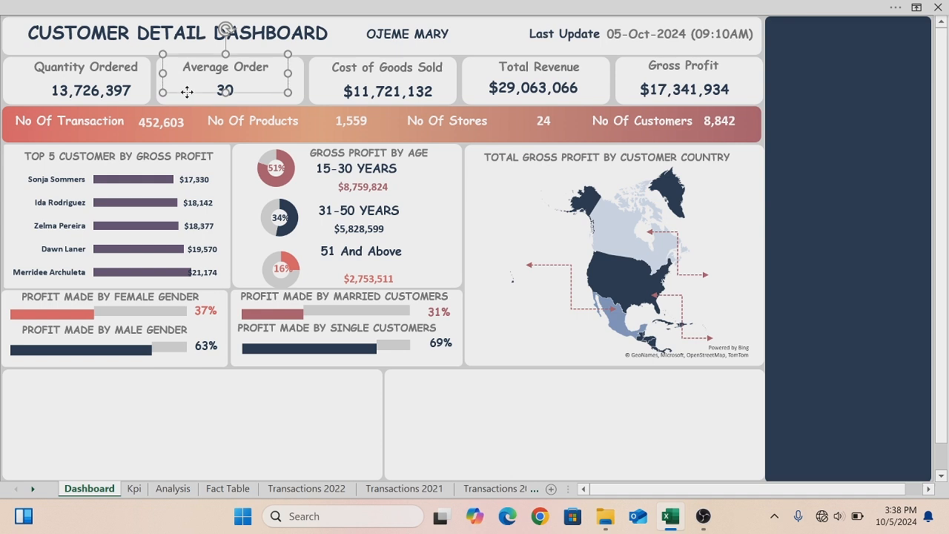
drag(190, 96, 668, 304)
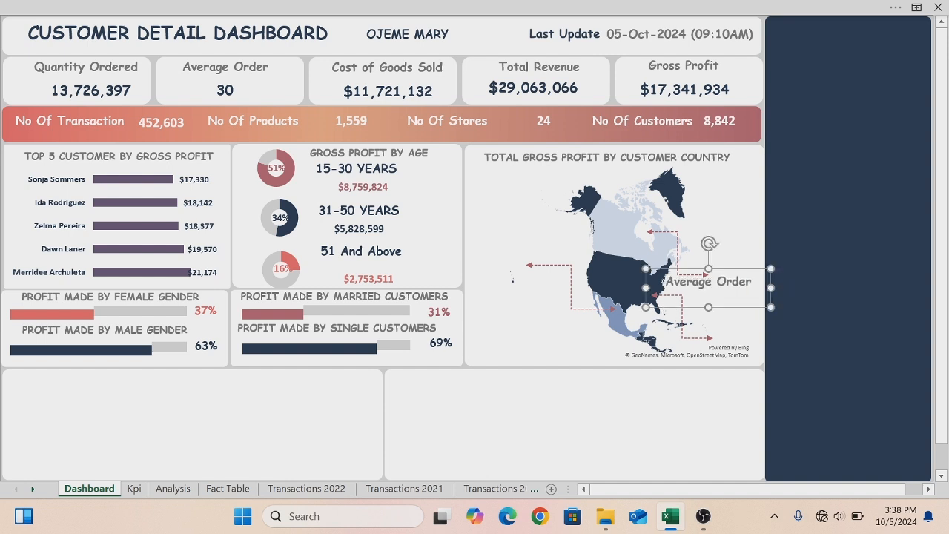
click(751, 281)
key(BackSpace)
key(BackSpace)
key(BackSpace)
key(BackSpace)
key(BackSpace)
key(BackSpace)
key(BackSpace)
key(BackSpace)
key(BackSpace)
key(BackSpace)
key(BackSpace)
key(BackSpace)
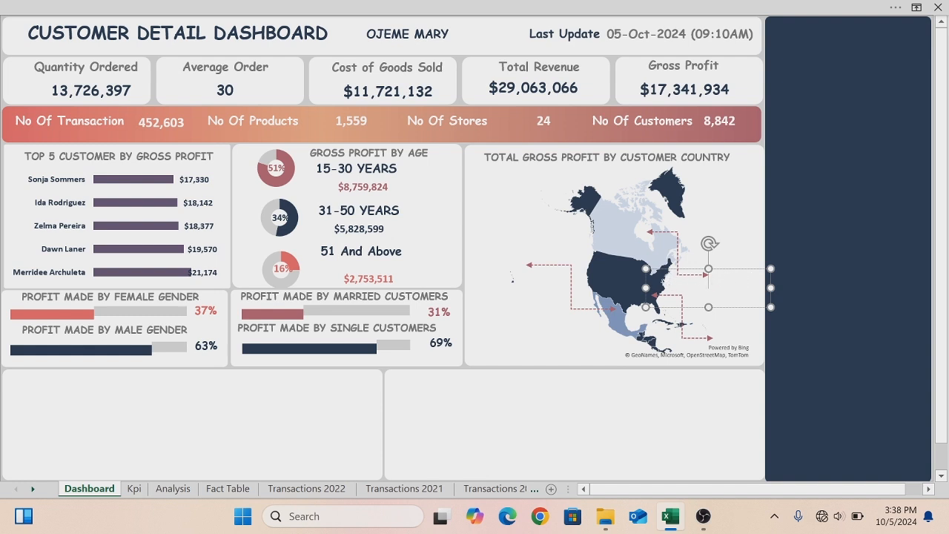
text(CANADA)
drag(708, 307, 708, 292)
drag(645, 280, 683, 281)
drag(769, 280, 761, 279)
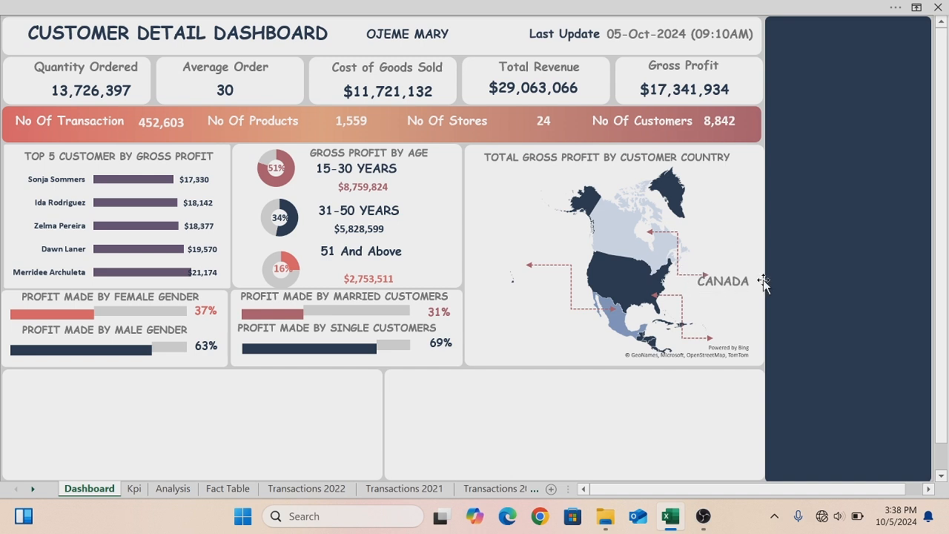
- Duplicate the CANADA label, move the copy to the lower-right arrow and rename it USA
click(749, 280)
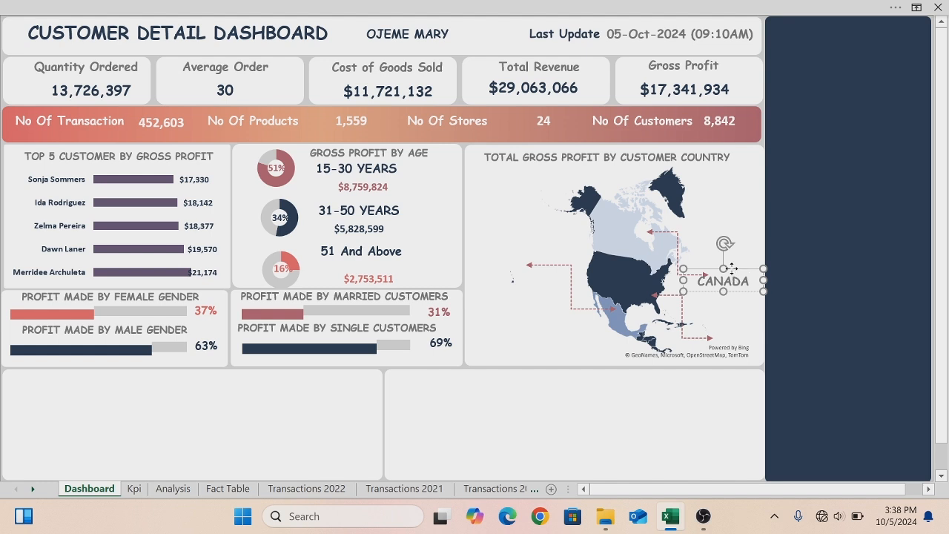
key(ctrl+d)
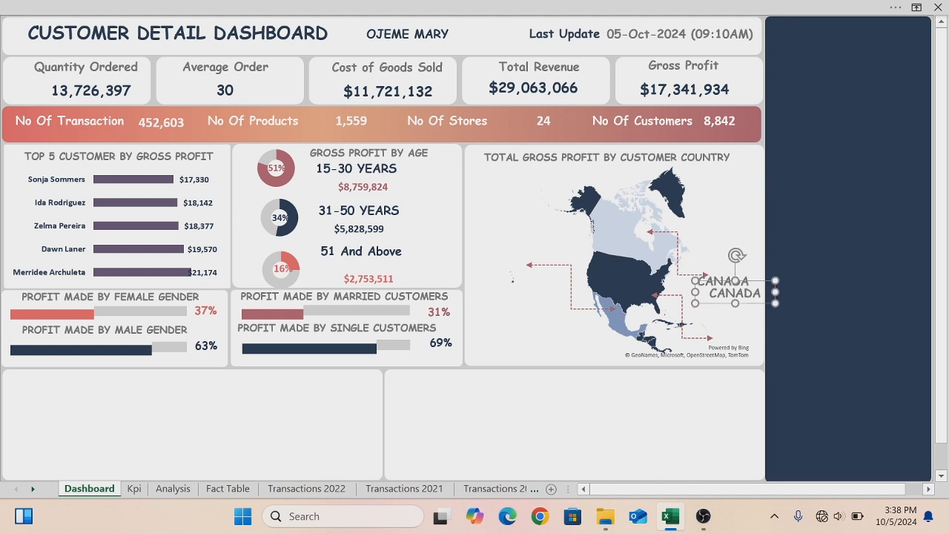
drag(747, 304, 731, 356)
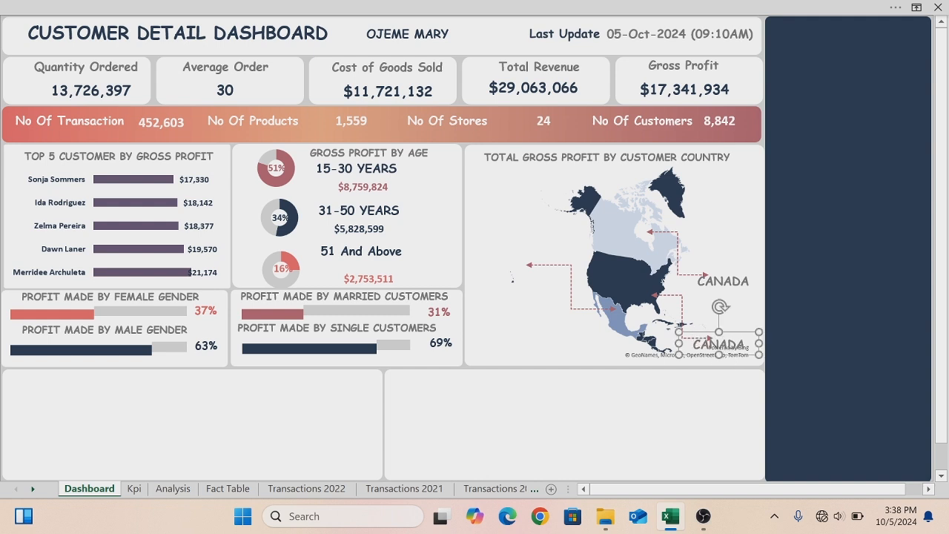
key(BackSpace)
key(BackSpace)
key(BackSpace)
key(BackSpace)
key(BackSpace)
text(MEXICO)
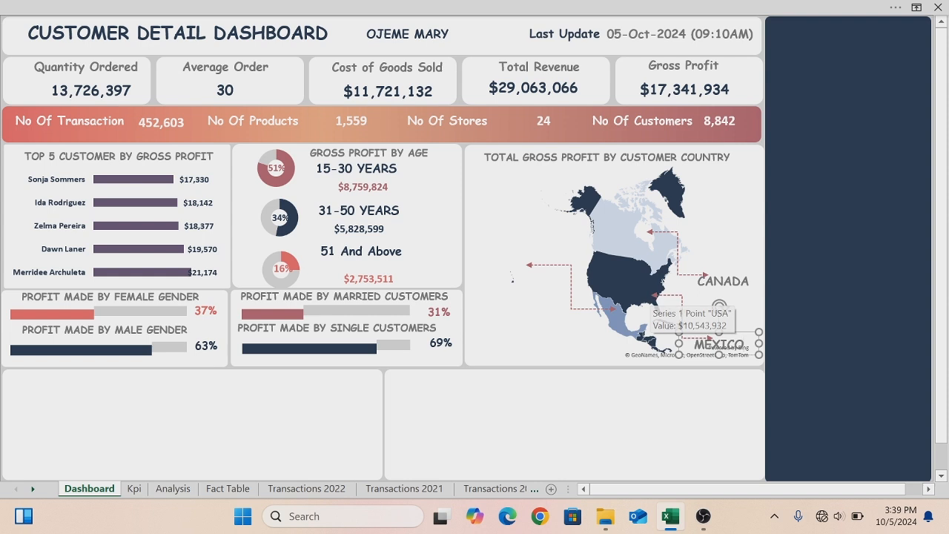
key(BackSpace)
- Copy the USA label to the left-pointing arrow and rename it MEXICO
key(BackSpace)
key(BackSpace)
key(BackSpace)
key(BackSpace)
key(BackSpace)
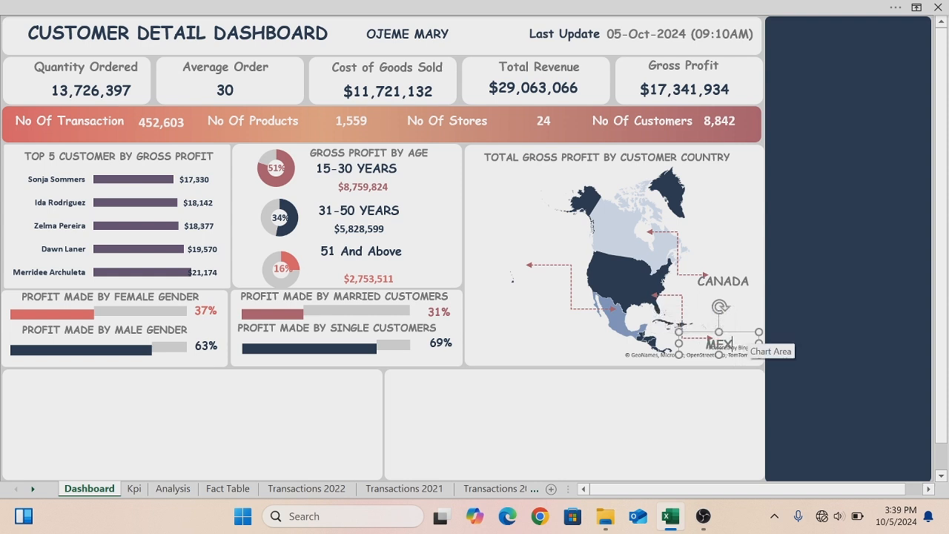
text(USA)
drag(744, 337, 532, 257)
click(522, 269)
key(BackSpace)
key(BackSpace)
text(MEXICO)
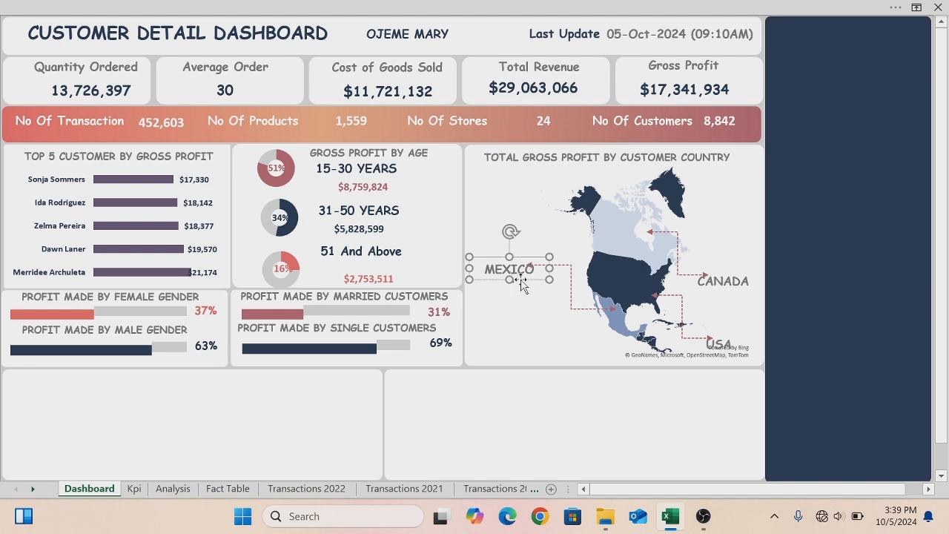
- Paste another copy of the MEXICO label, clear its text and move it below the map
key(ctrl+c)
key(ctrl+v)
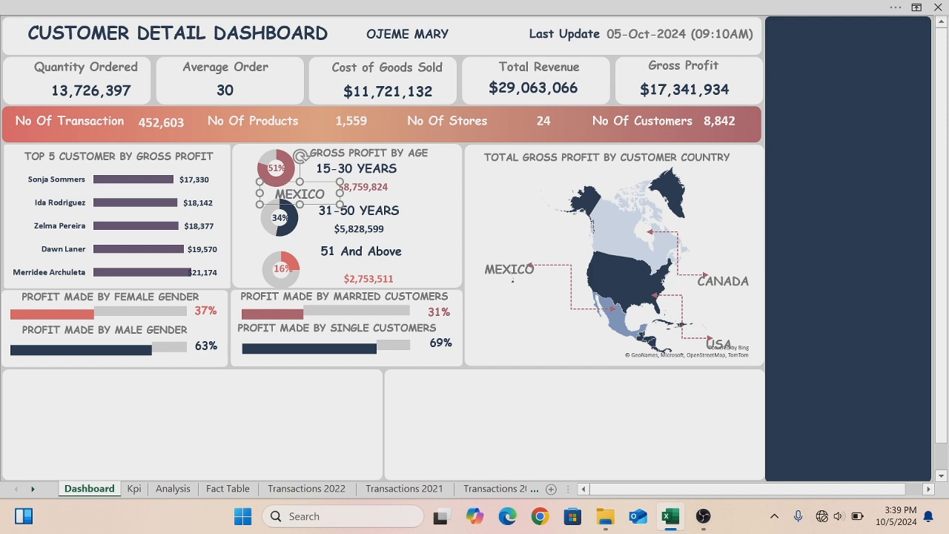
drag(310, 206, 522, 304)
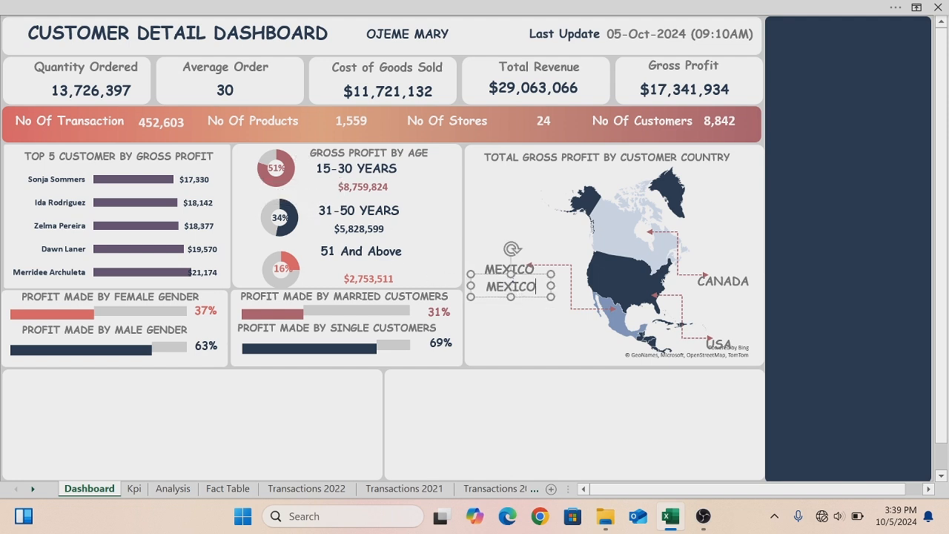
key(BackSpace)
key(BackSpace)
key(BackSpace)
key(BackSpace)
key(BackSpace)
key(BackSpace)
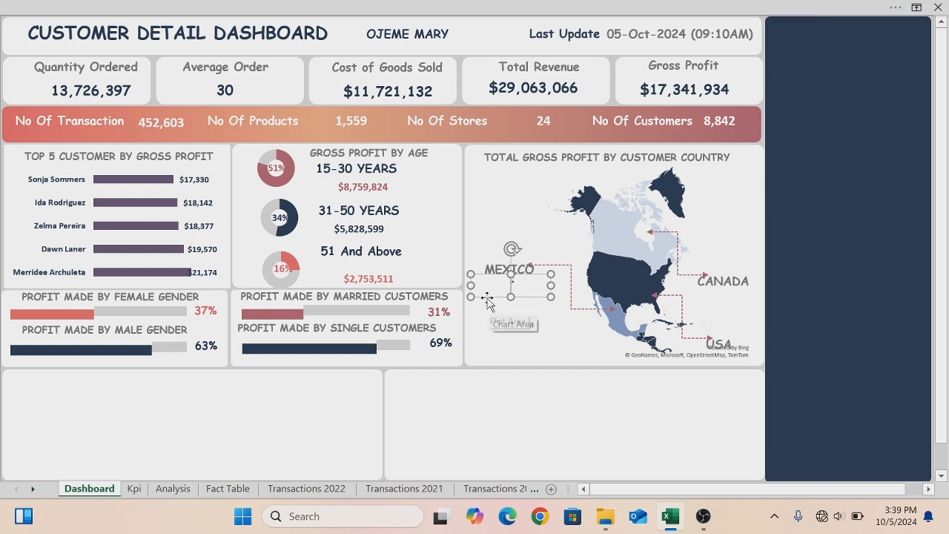
drag(489, 300, 703, 313)
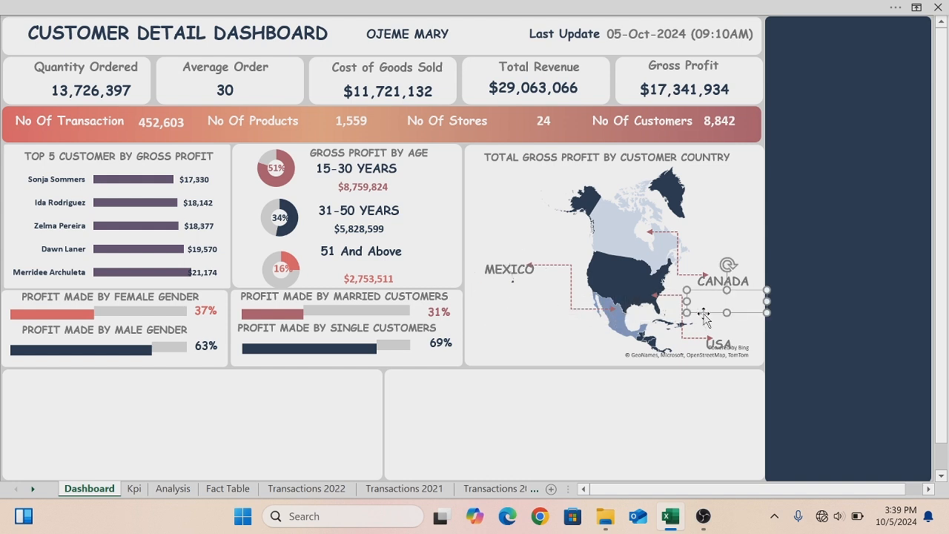
drag(708, 322, 496, 362)
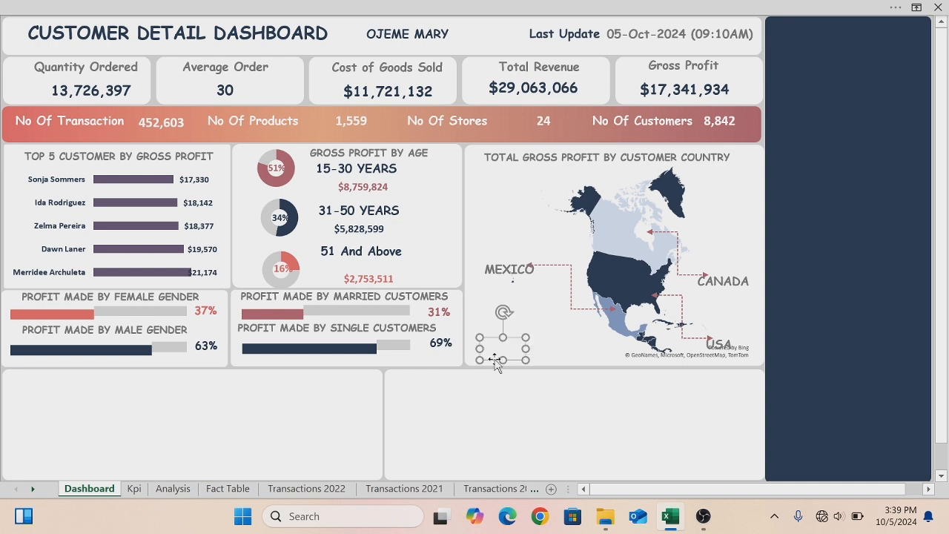
- Move and resize the map's plot area so it fills the chart
click(590, 181)
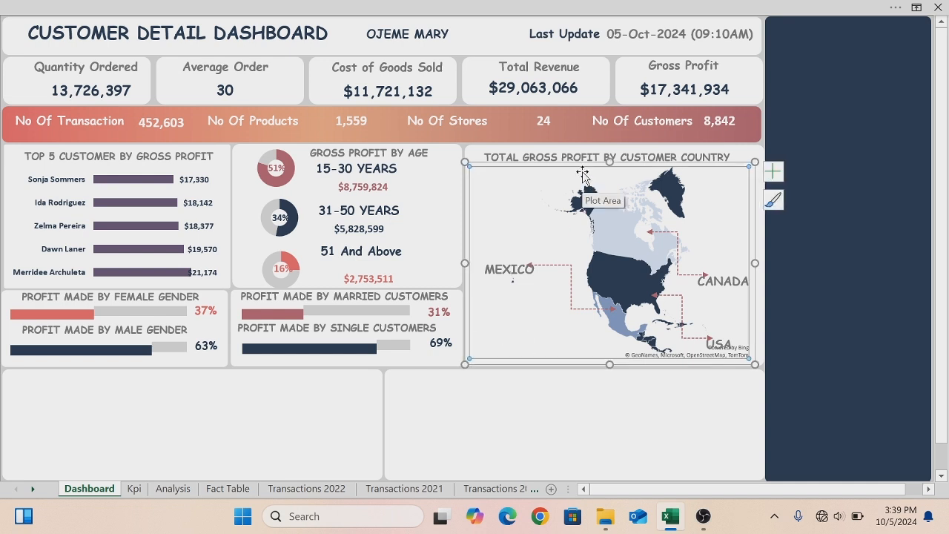
drag(581, 162, 562, 164)
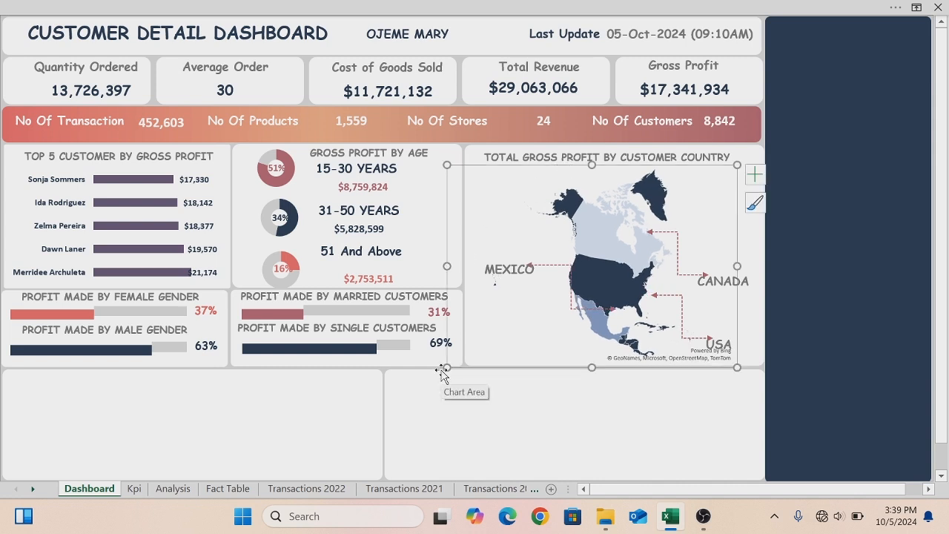
drag(443, 368, 471, 359)
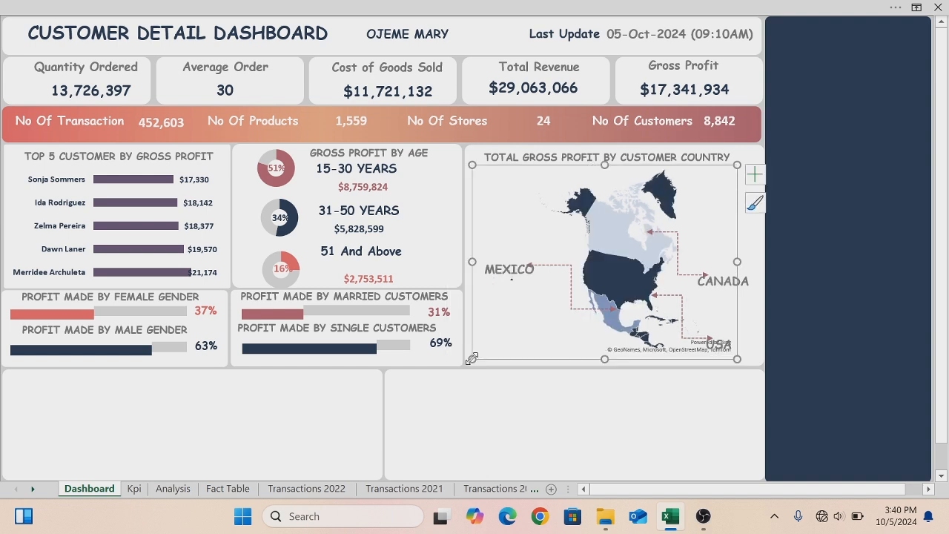
drag(742, 264, 759, 278)
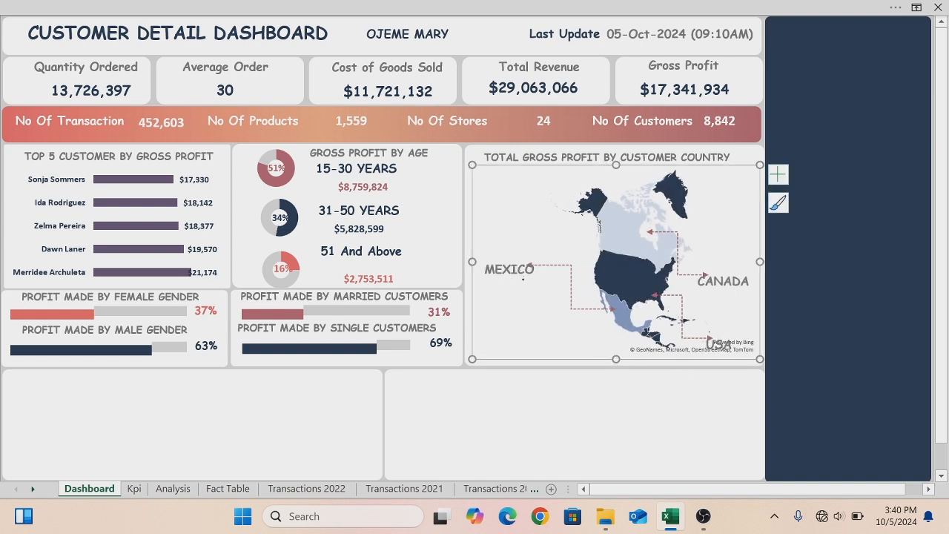
drag(473, 261, 467, 262)
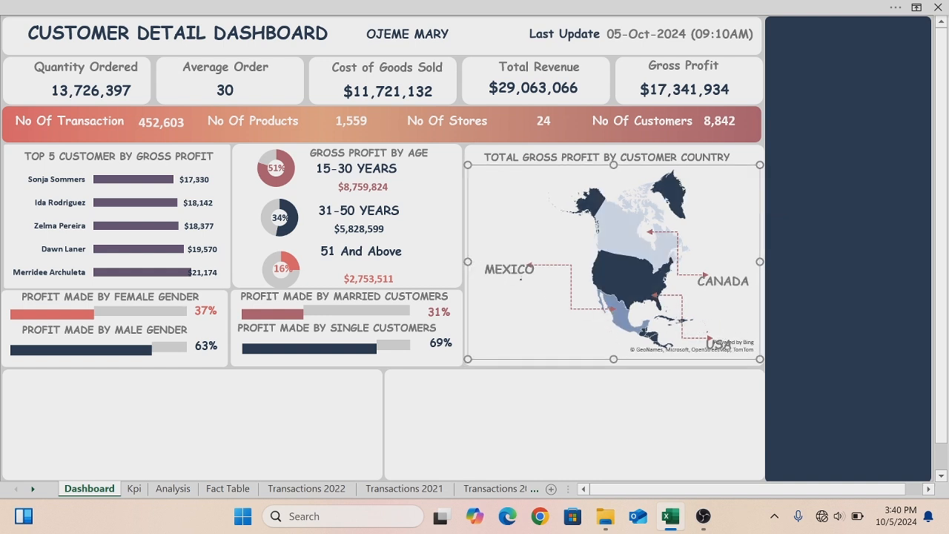
click(726, 301)
click(520, 274)
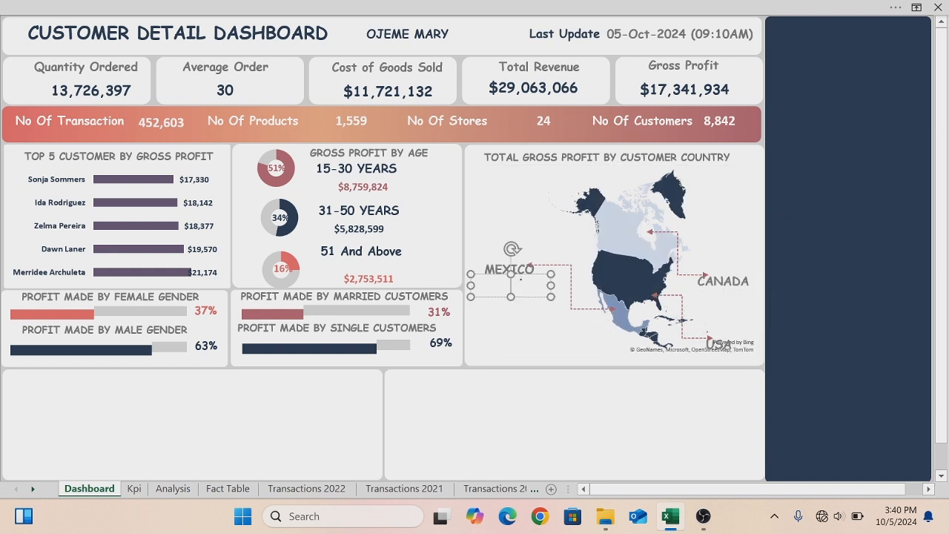
click(719, 345)
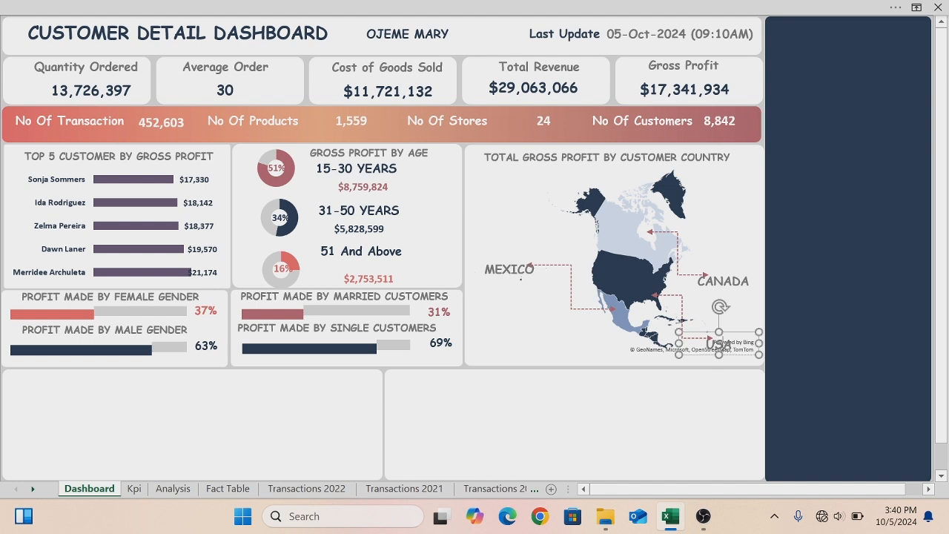
click(705, 360)
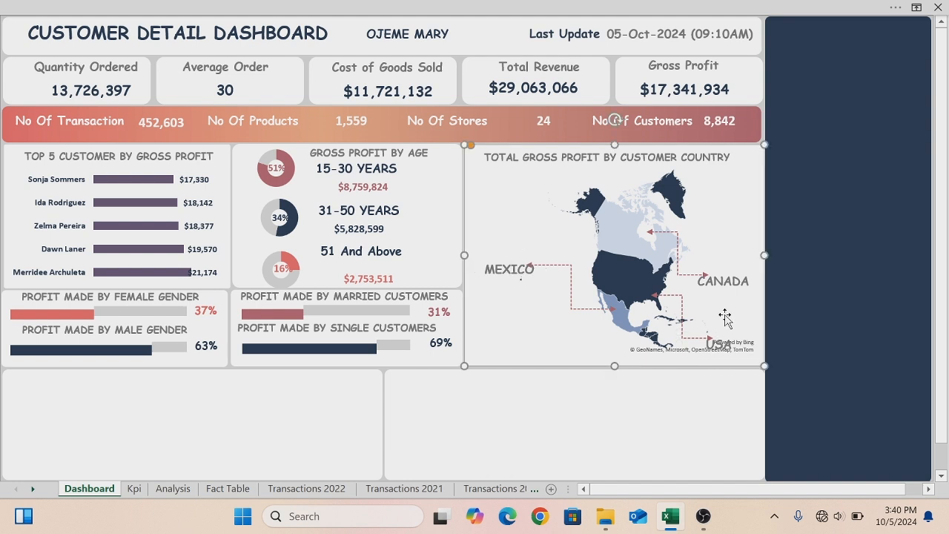
click(744, 328)
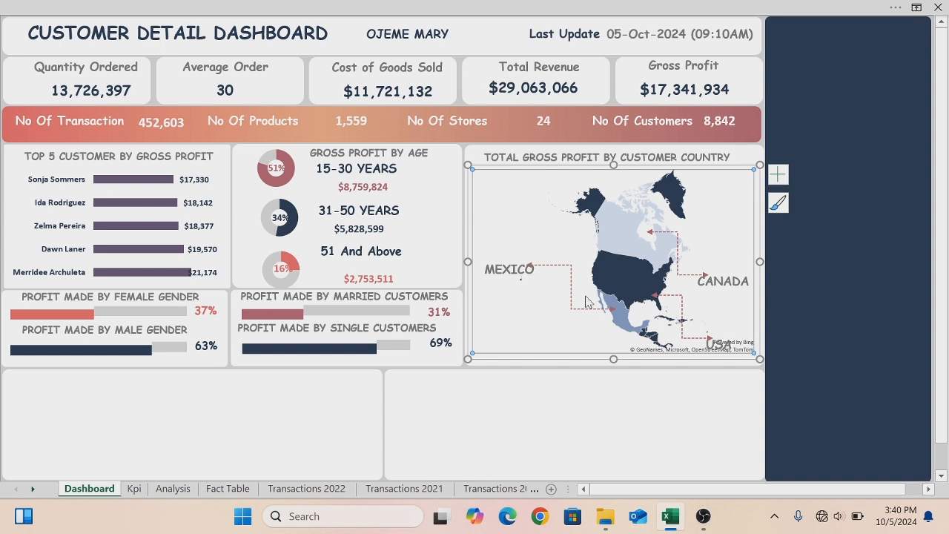
click(520, 279)
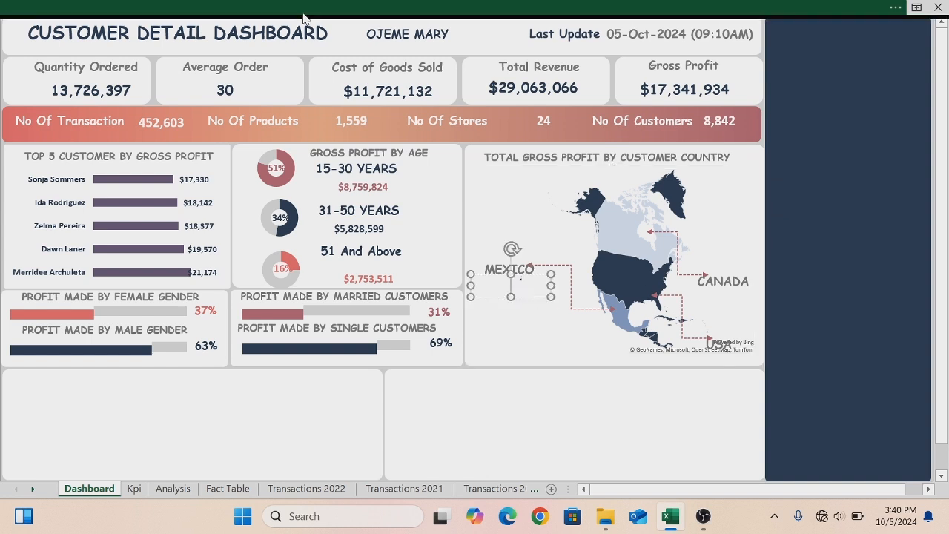
- Show the formula bar and switch the workbook to full-screen view
click(304, 11)
click(419, 36)
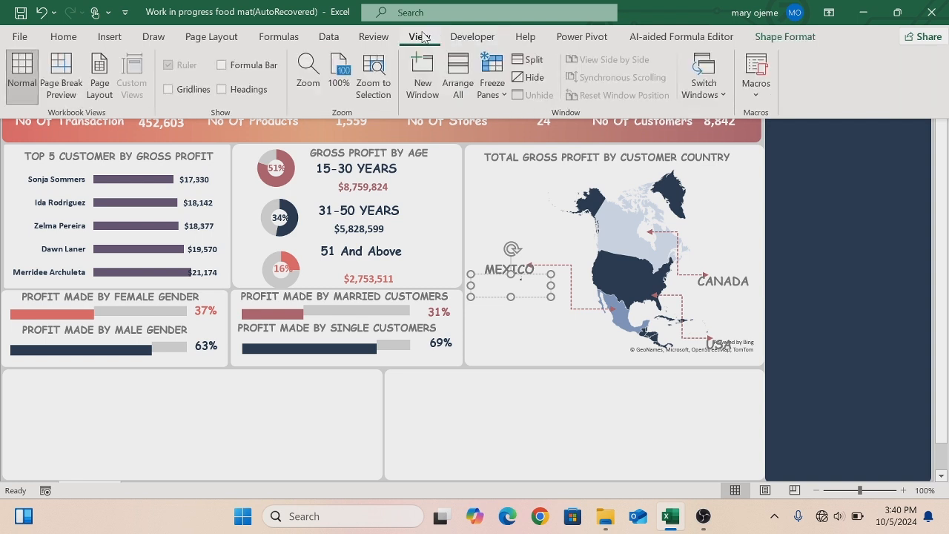
click(223, 65)
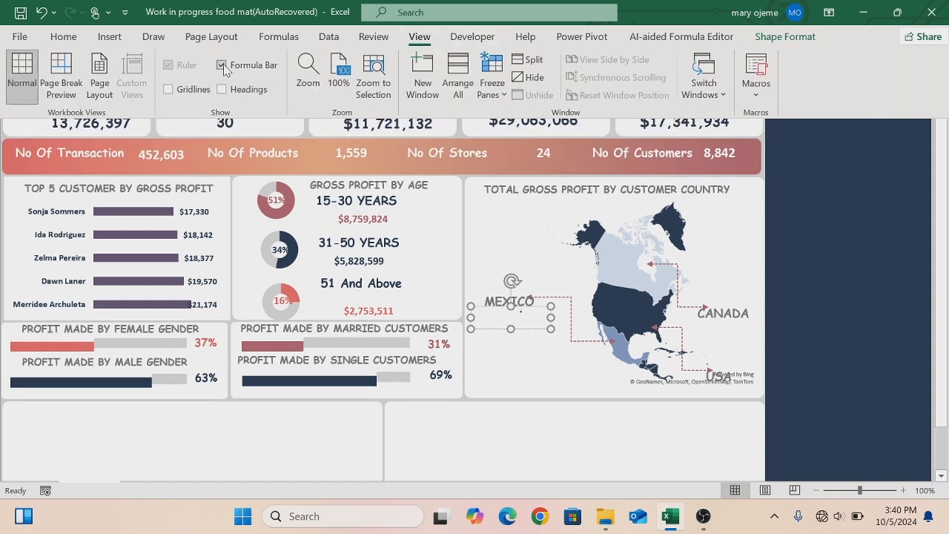
key(ctrl+shift+F1)
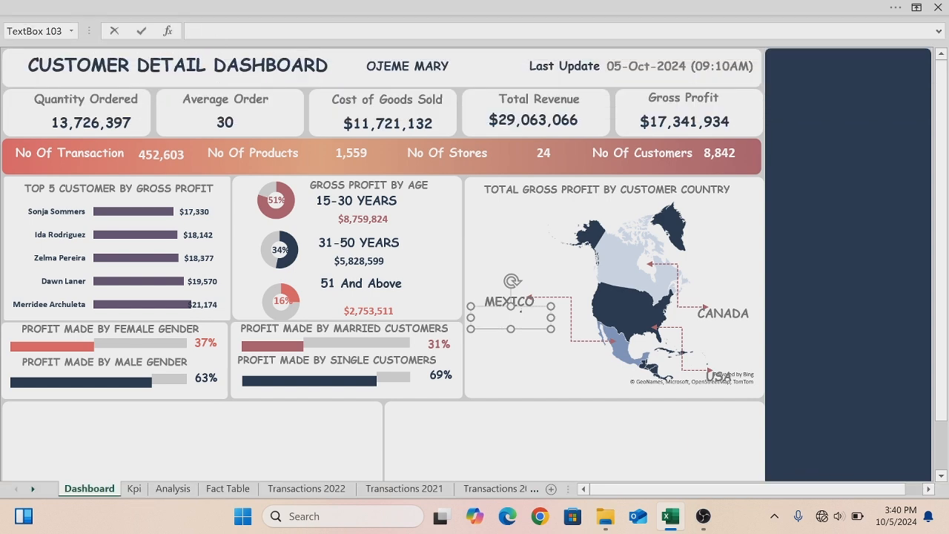
- Link the blank text box below the MEXICO label to the Mexico gross profit in Analysis cell F79
click(171, 489)
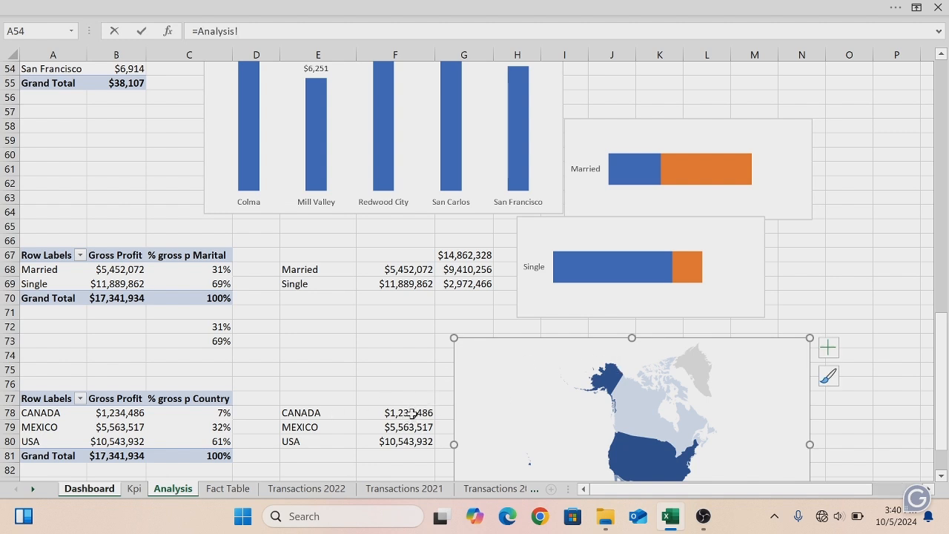
click(400, 428)
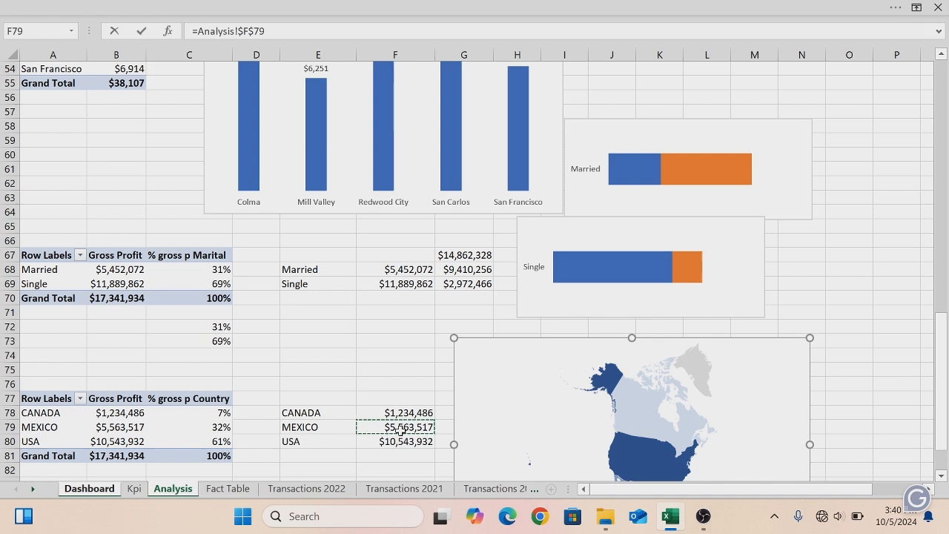
key(Return)
- Link the text box below the CANADA label to the Canada gross profit in Analysis cell F78
click(727, 333)
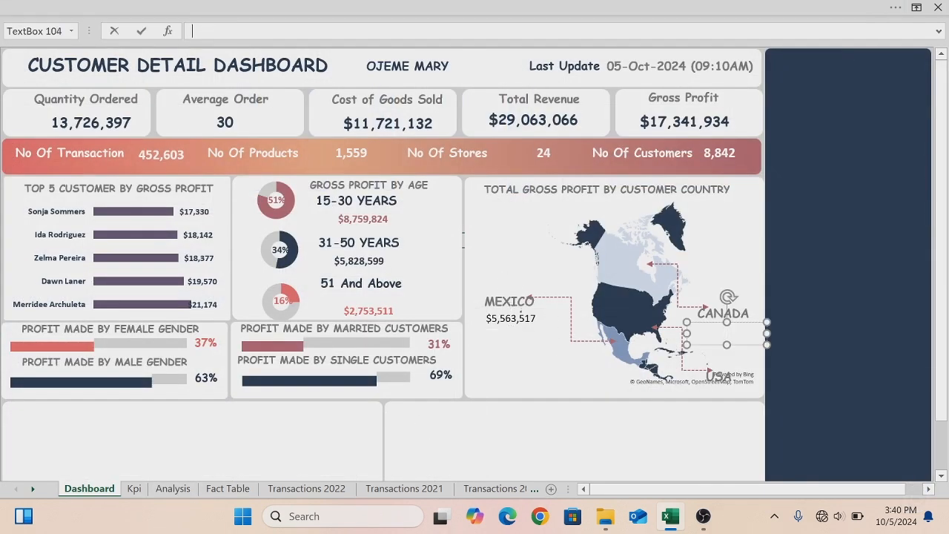
text(=)
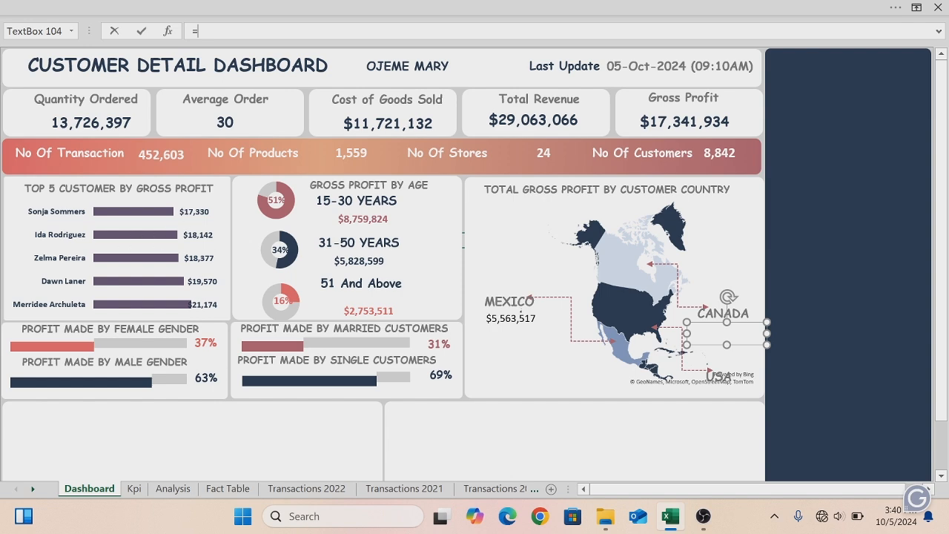
click(172, 489)
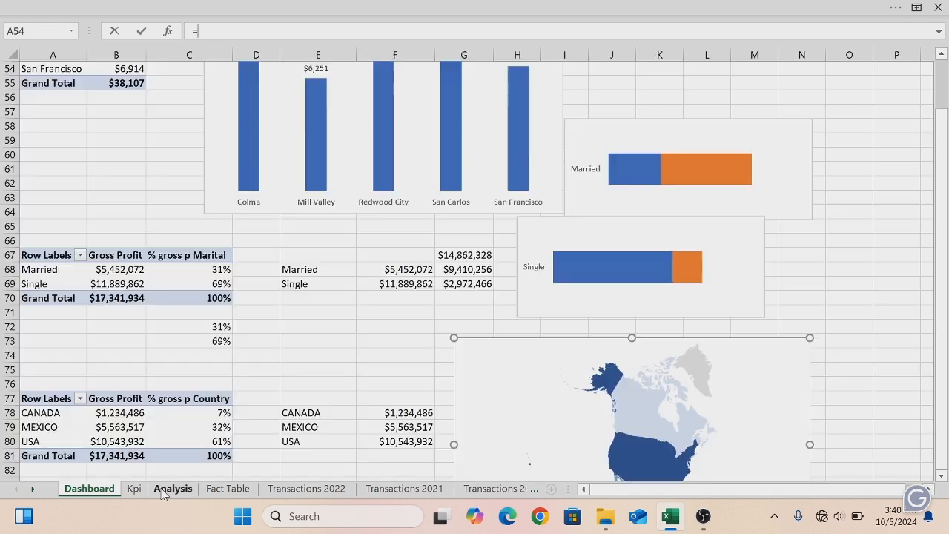
click(394, 414)
key(Return)
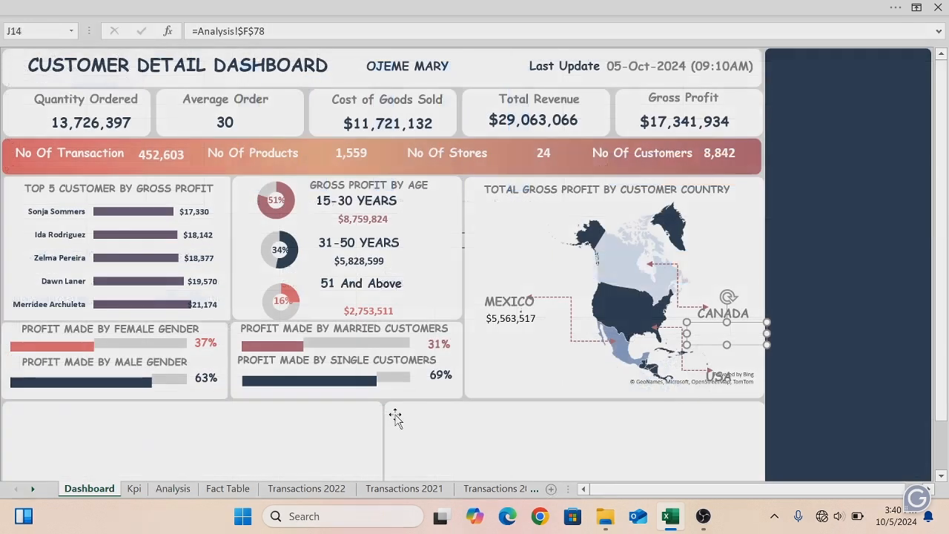
- Duplicate the Mexico value box and move the copy below the USA label
click(713, 367)
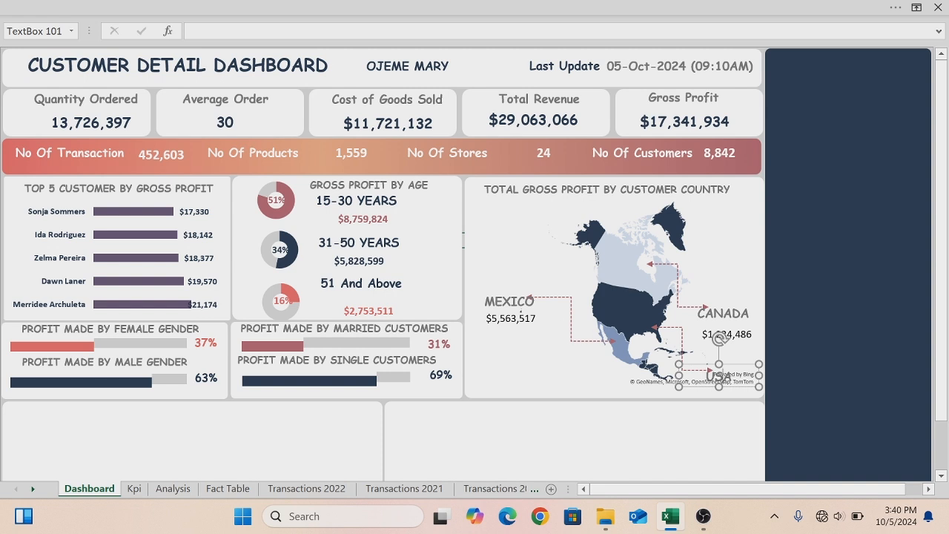
click(471, 470)
click(500, 314)
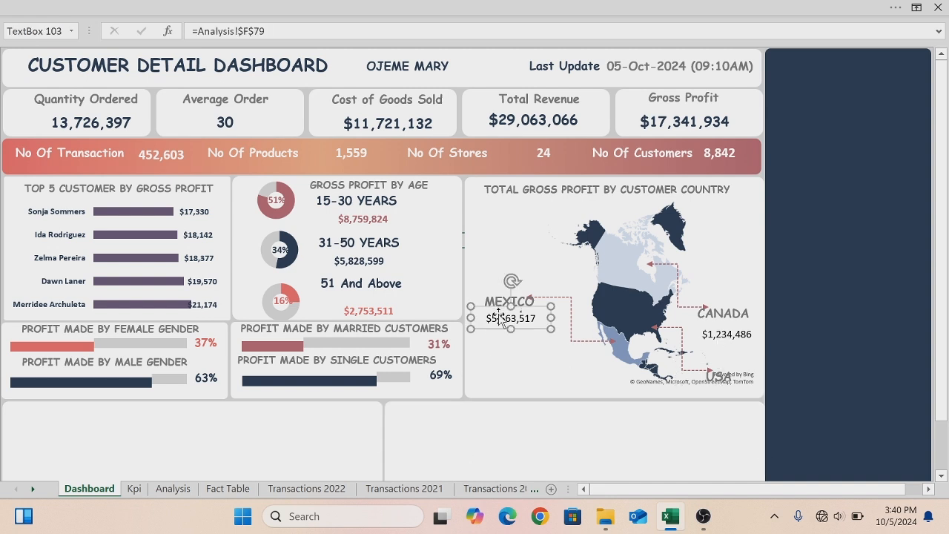
key(ctrl+d)
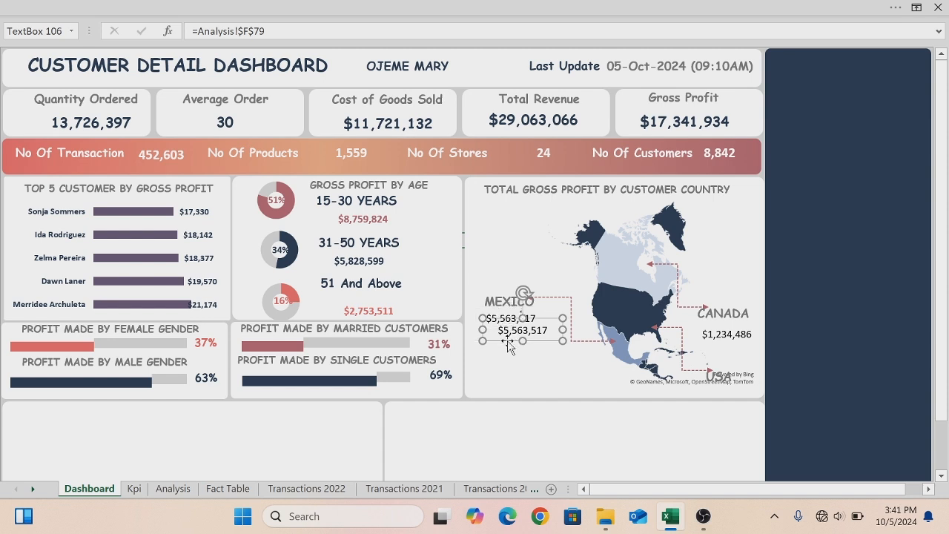
drag(530, 357, 691, 403)
key(BackSpace)
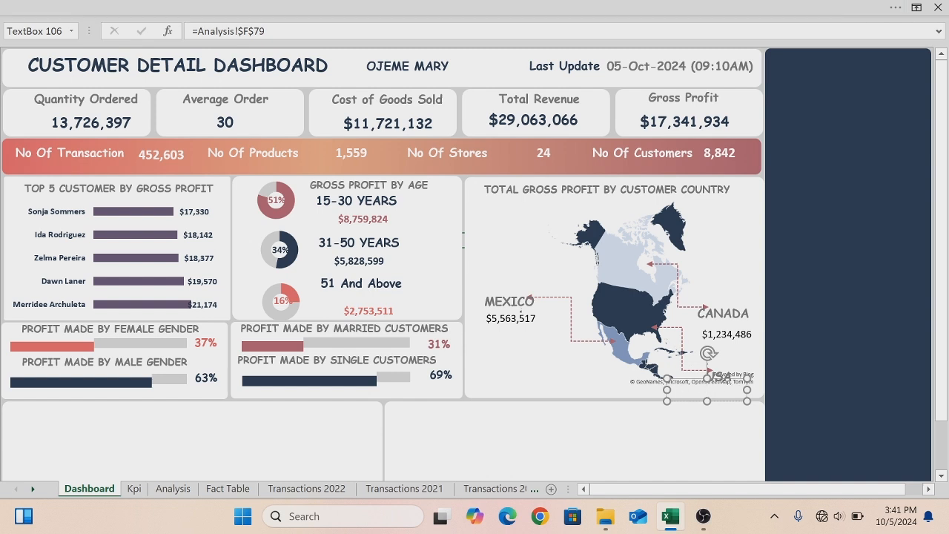
- Relink the copied value box's formula to the USA gross profit in Analysis cell F80
click(262, 31)
key(BackSpace)
key(BackSpace)
key(BackSpace)
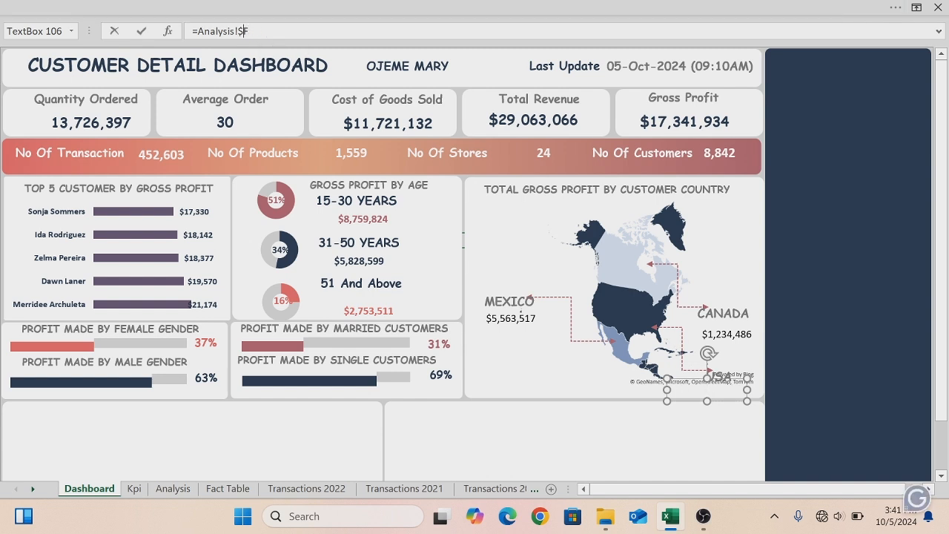
key(BackSpace)
key(BackSpace)
key(BackSpace)
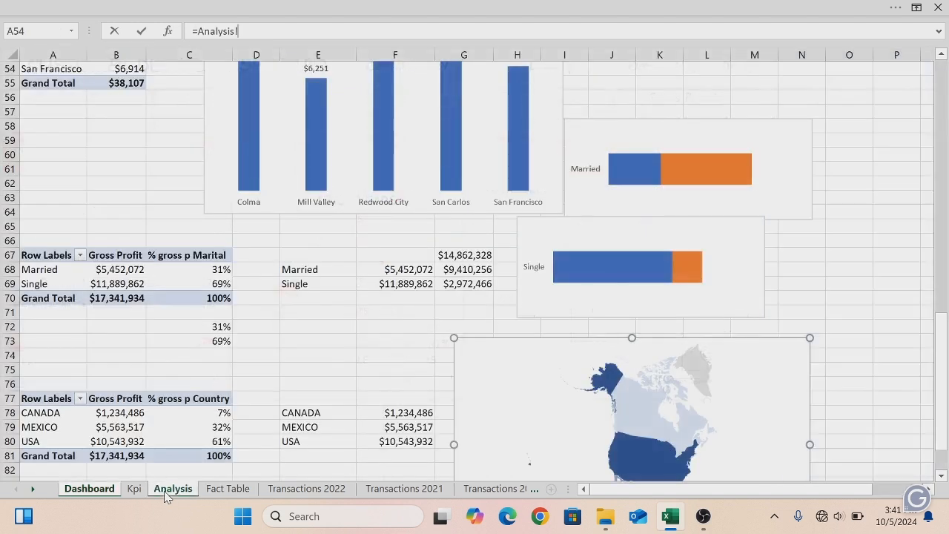
click(166, 491)
click(393, 441)
key(Return)
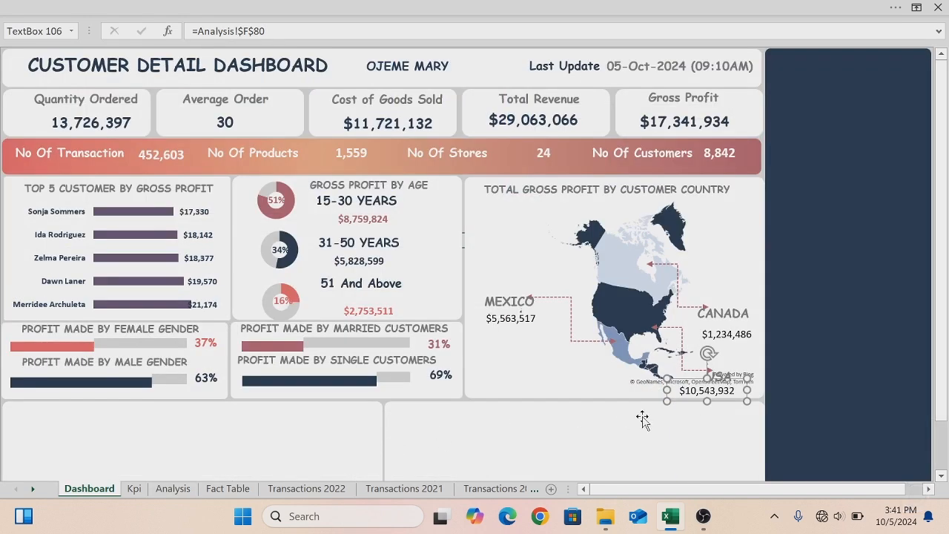
- Nudge the Mexico and Canada value boxes up so they sit just under their country labels
click(535, 326)
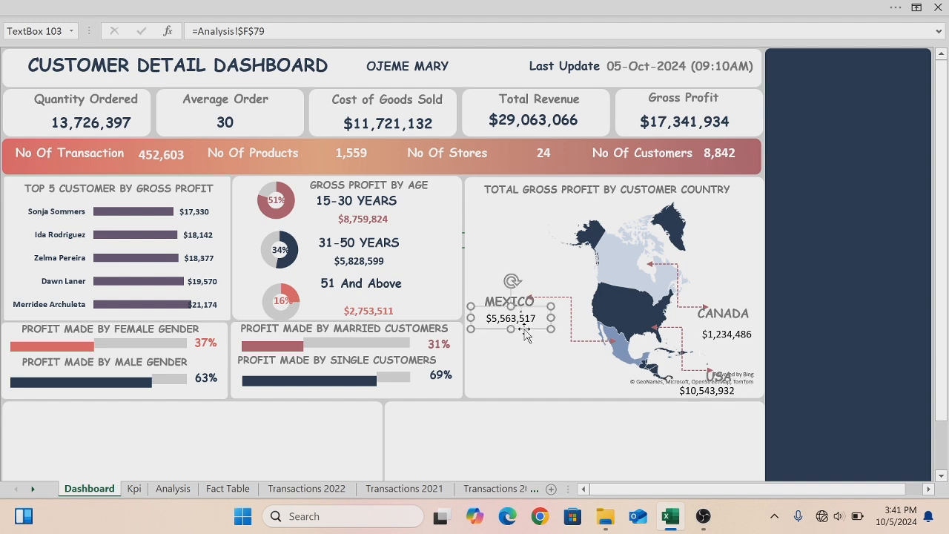
drag(523, 328, 521, 324)
click(716, 338)
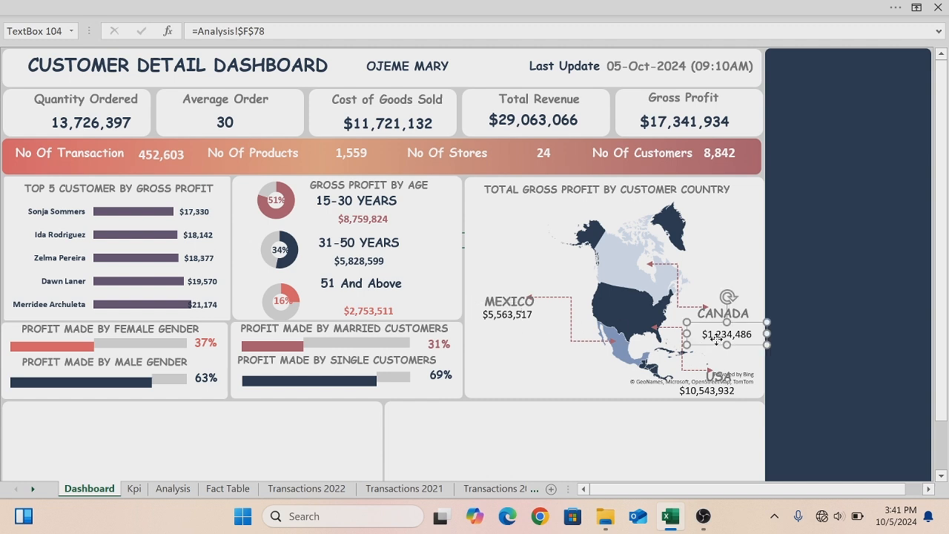
drag(716, 344, 715, 334)
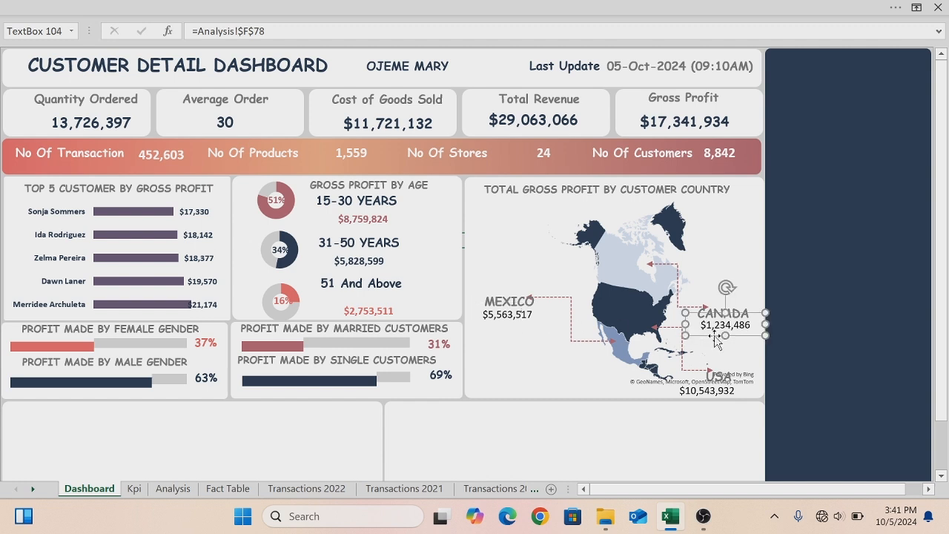
- Reposition the USA label and its value box together near the lower-right arrow
click(704, 398)
drag(703, 399, 717, 393)
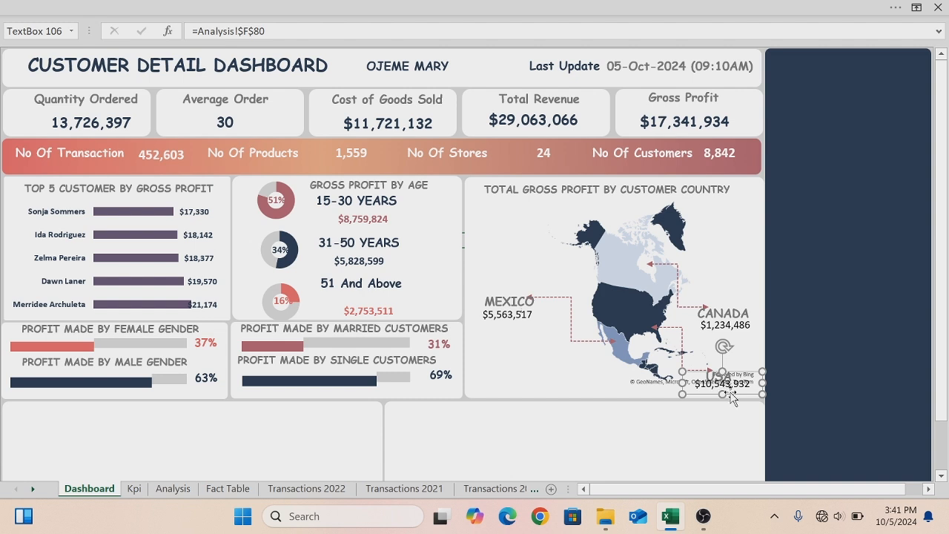
drag(731, 394, 726, 383)
click(725, 381)
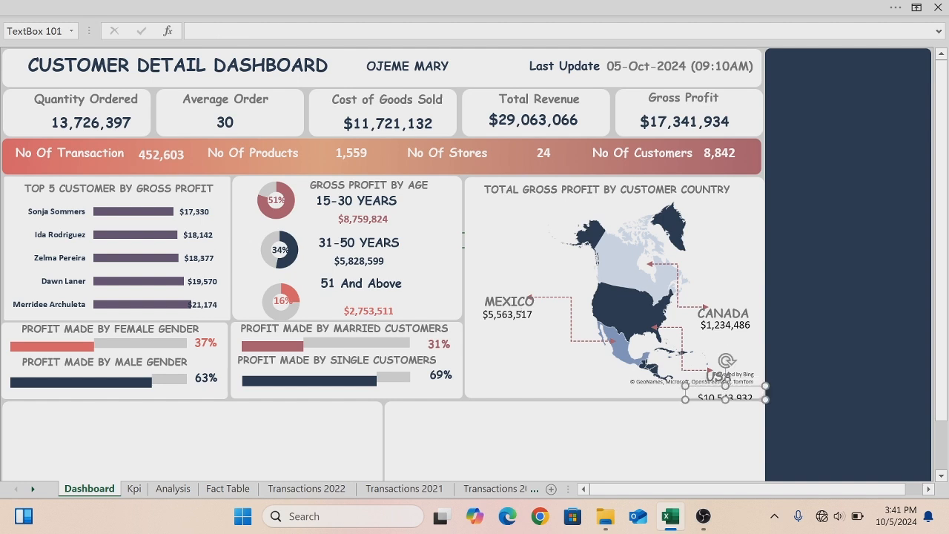
drag(729, 388, 736, 377)
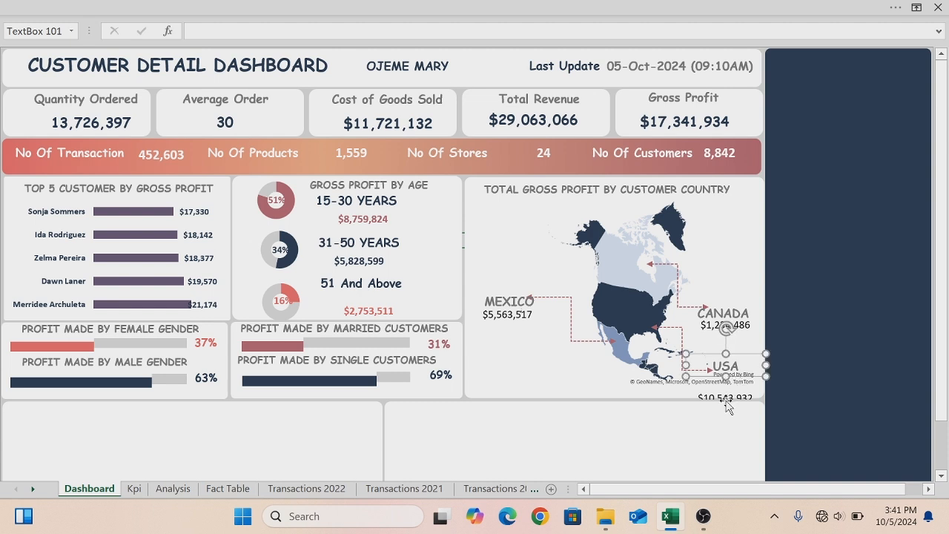
click(726, 398)
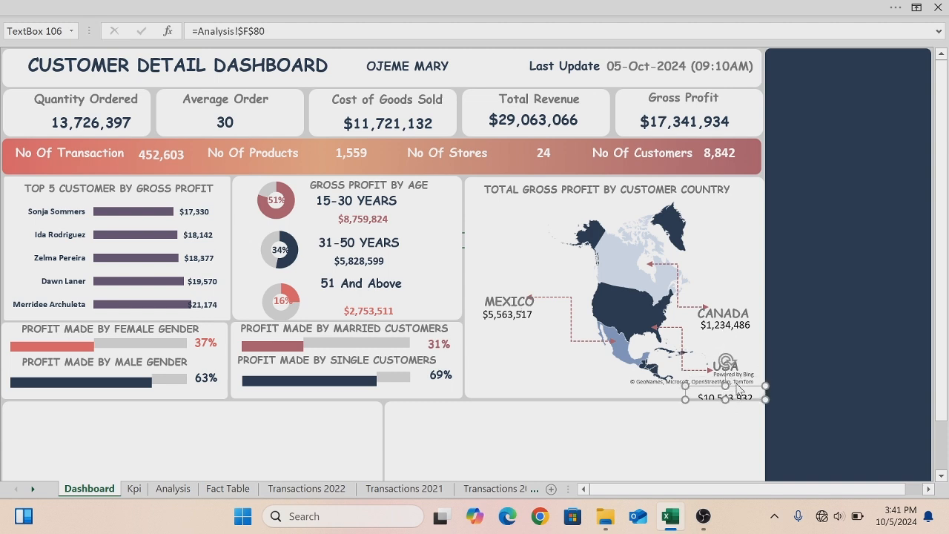
mouse_move(734, 386)
mouse_down()
mouse_move(732, 363)
mouse_move(725, 381)
mouse_move(732, 386)
mouse_up()
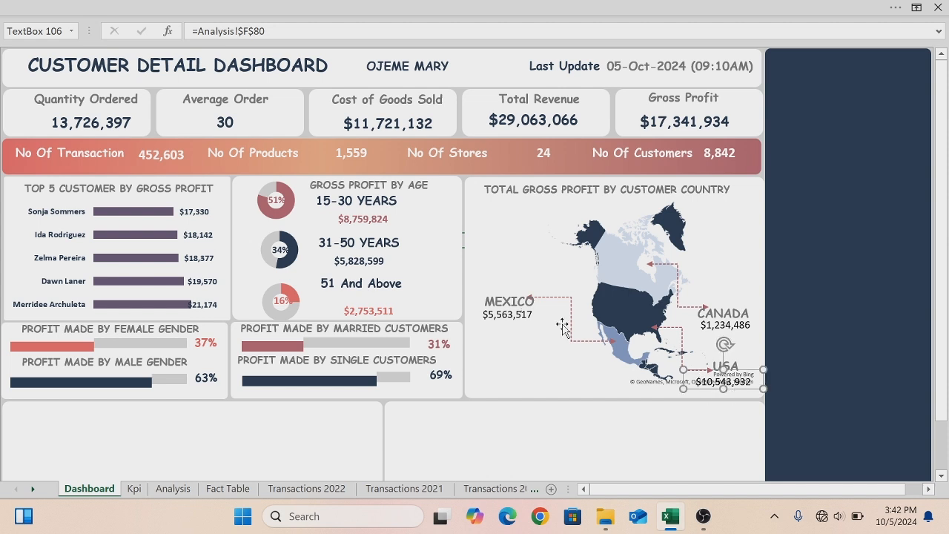
- Make the Mexico gross profit value text bold
click(521, 319)
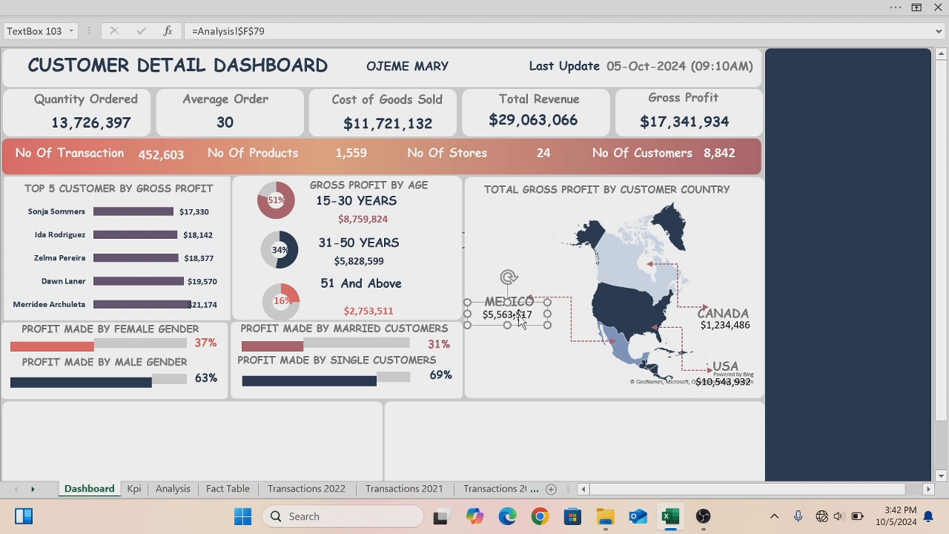
drag(482, 314, 534, 315)
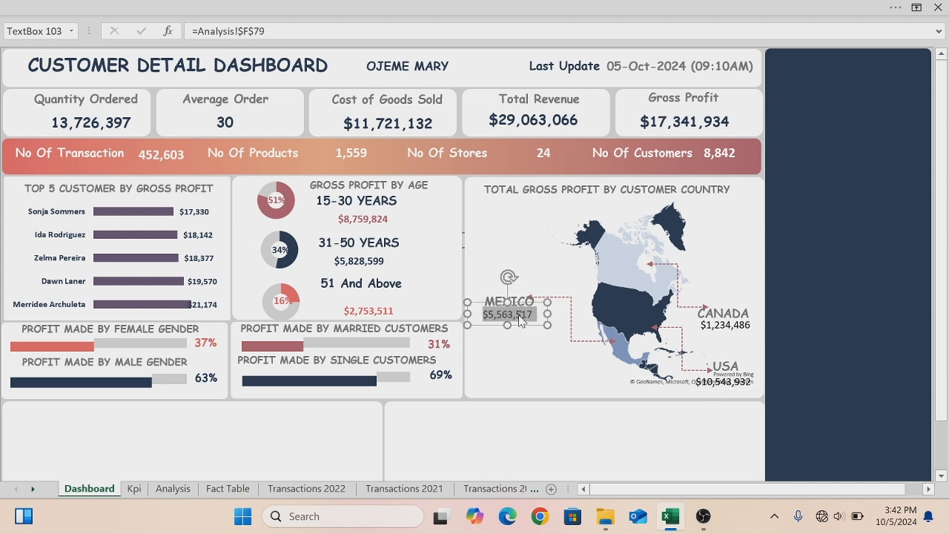
click(46, 9)
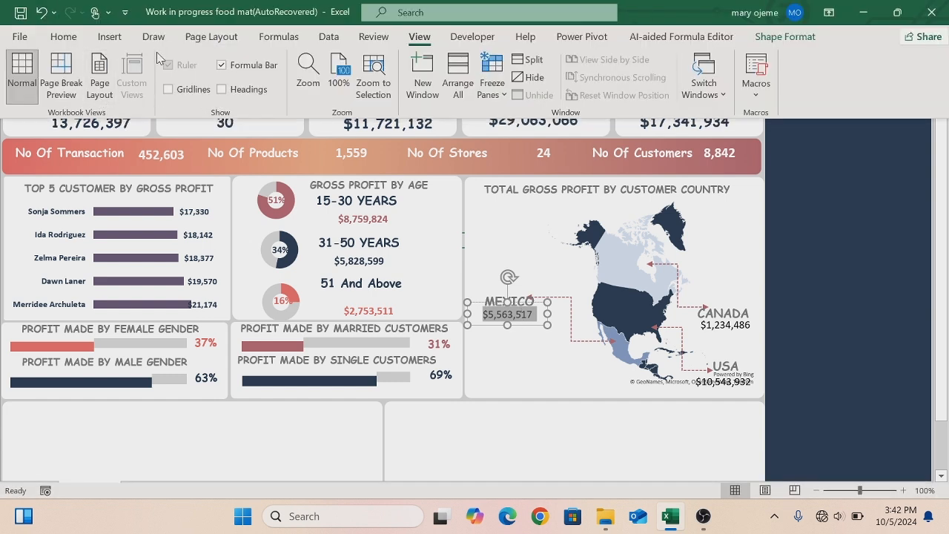
click(64, 36)
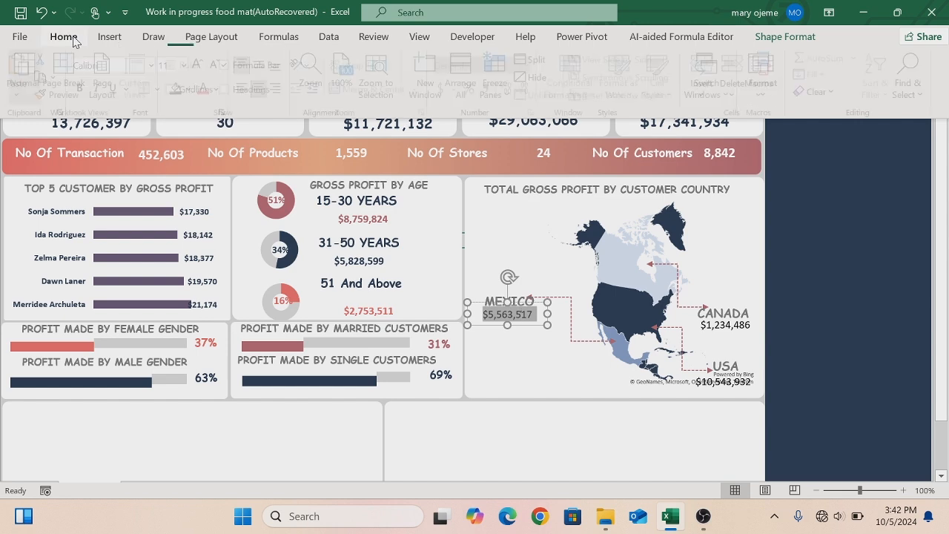
click(84, 89)
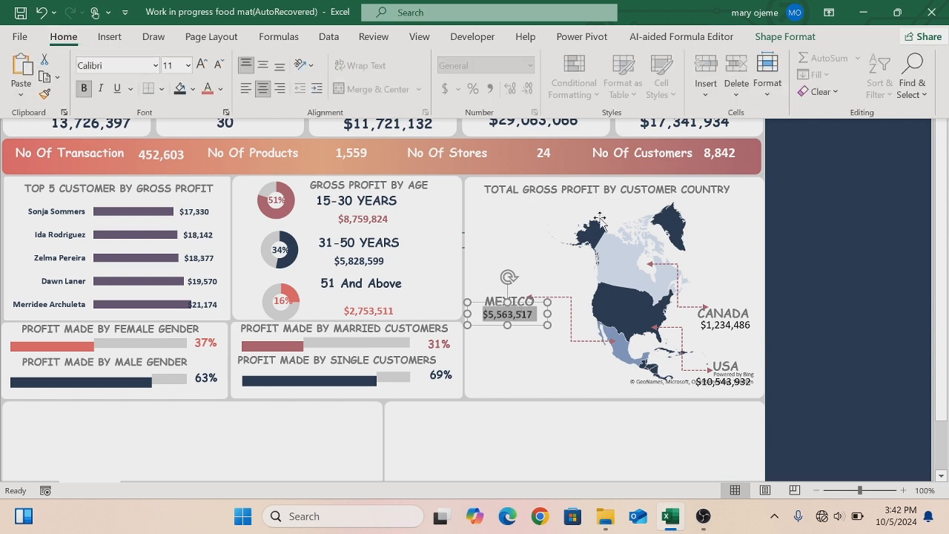
- Make the Canada gross profit value text bold
click(715, 325)
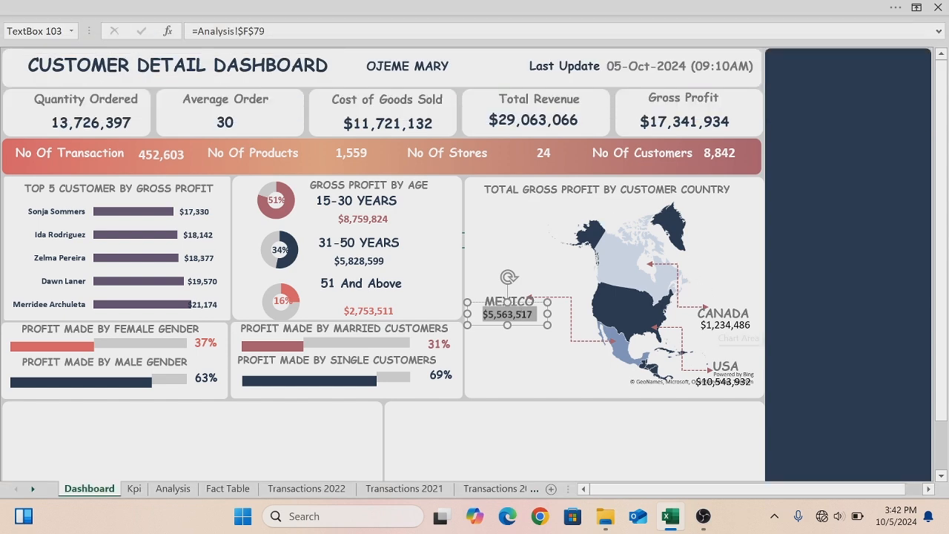
click(782, 275)
click(725, 332)
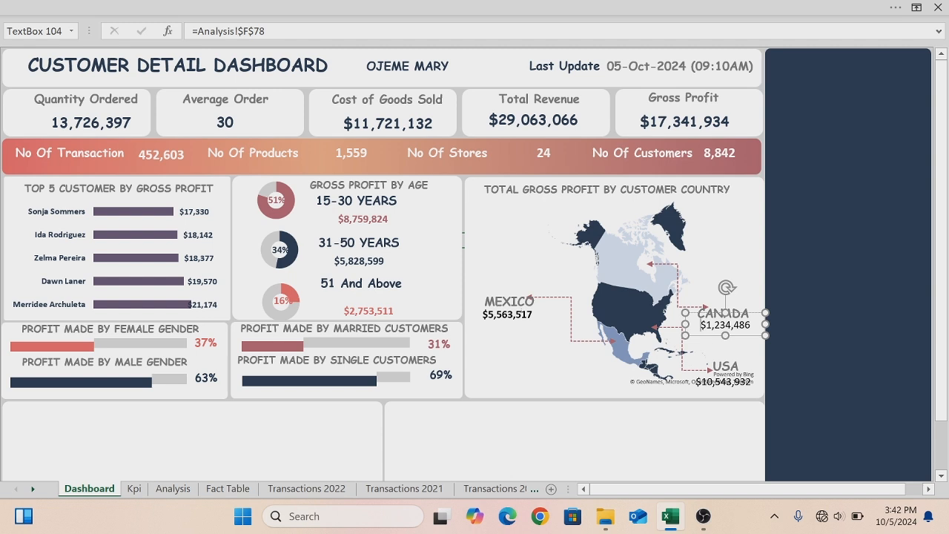
key(ctrl+a)
click(131, 3)
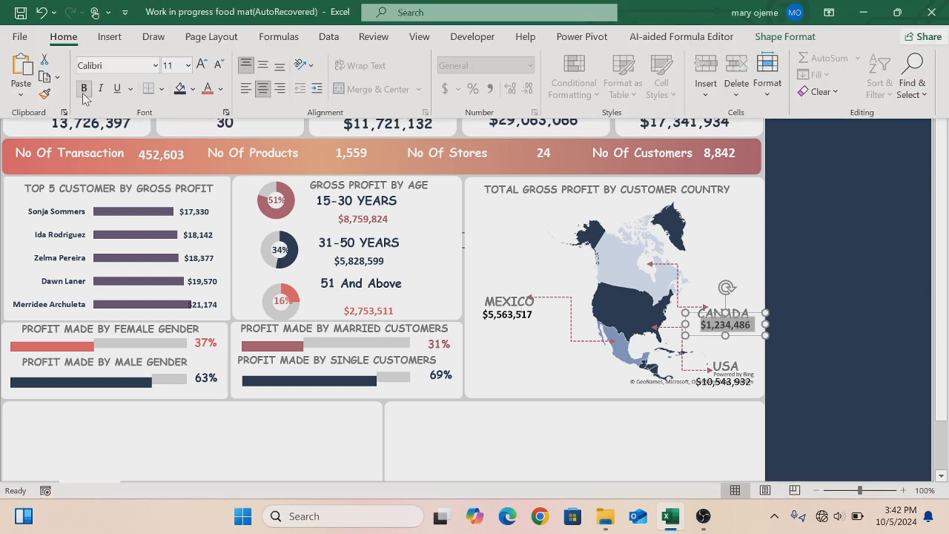
click(722, 382)
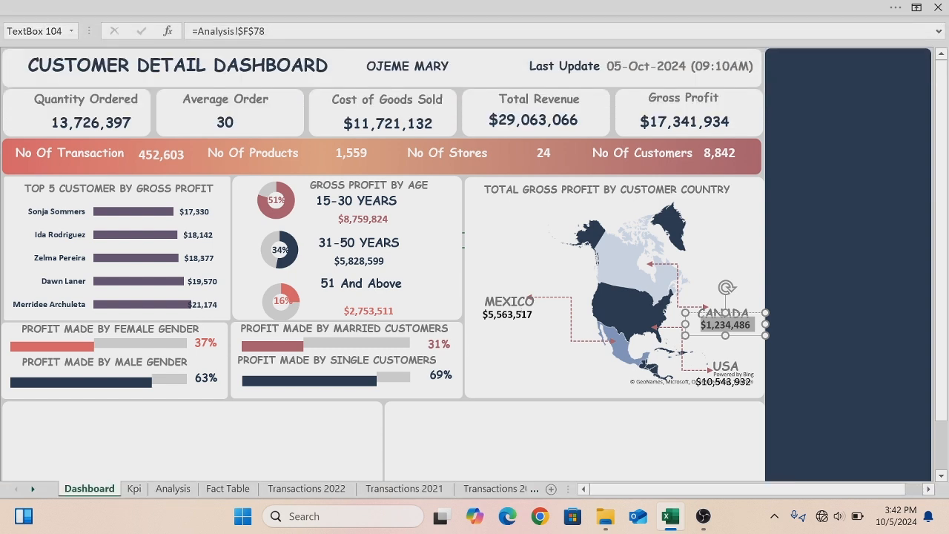
- Make the USA gross profit value text bold
click(695, 426)
click(713, 385)
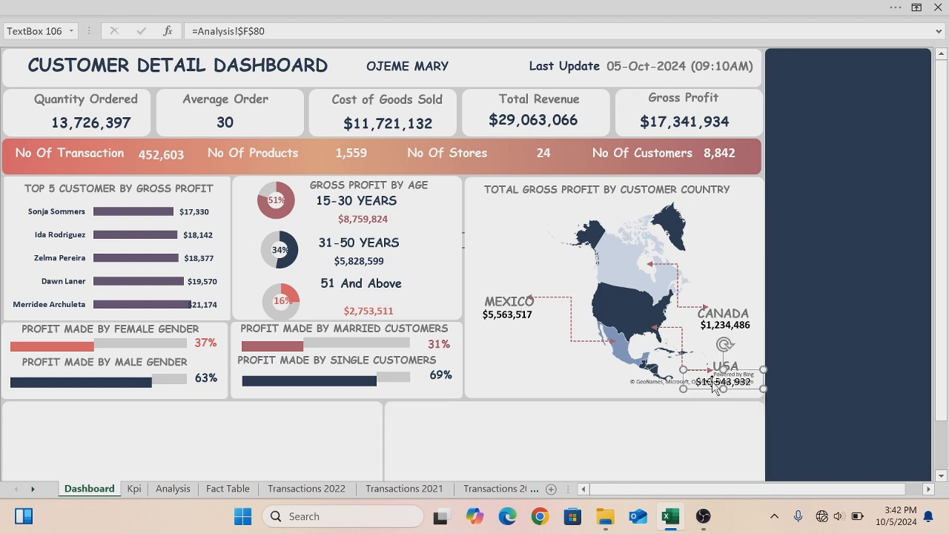
key(ctrl+a)
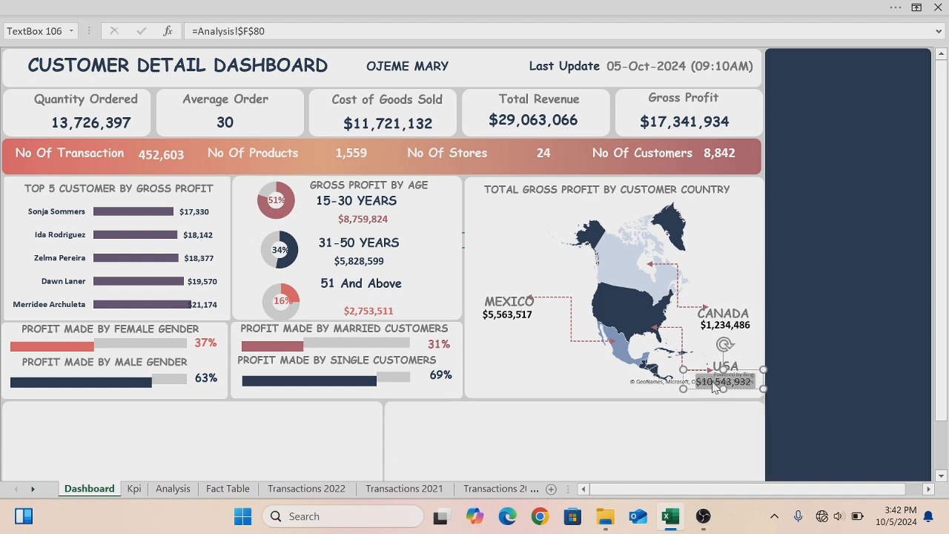
click(30, 11)
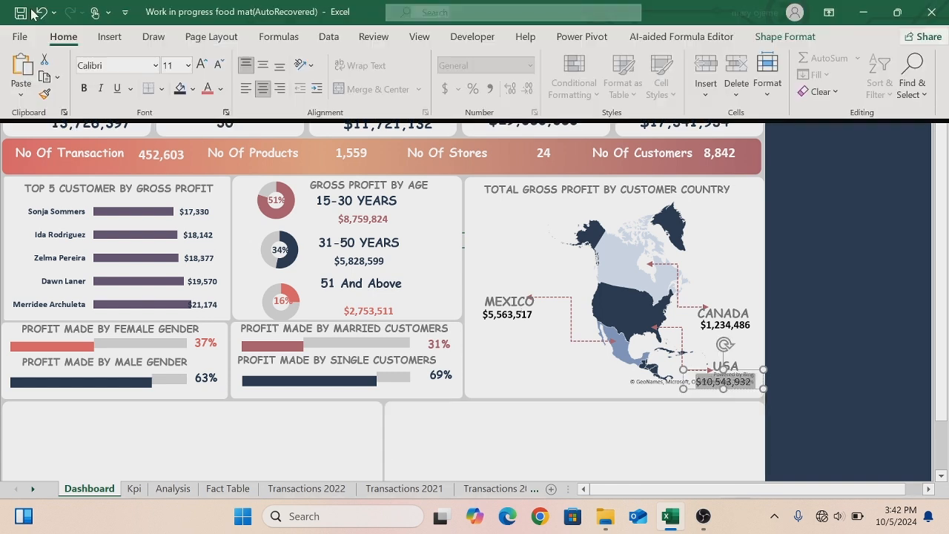
click(83, 89)
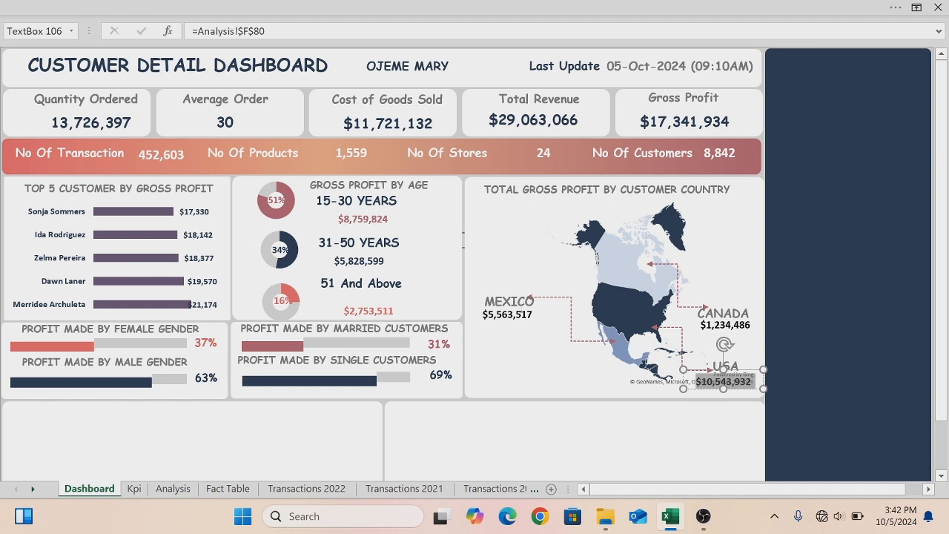
- Duplicate the MEXICO label and place the copy just below Mexico's gross profit value
click(511, 304)
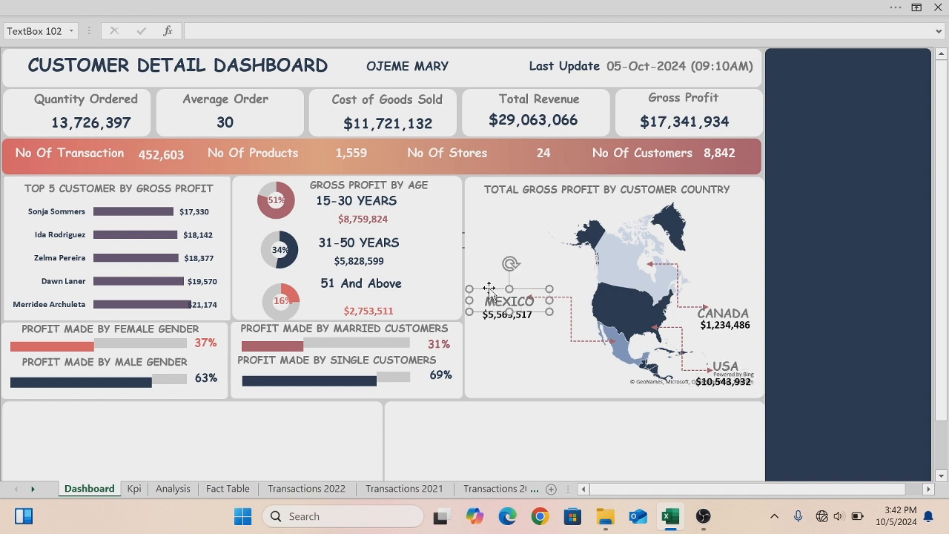
key(ctrl+d)
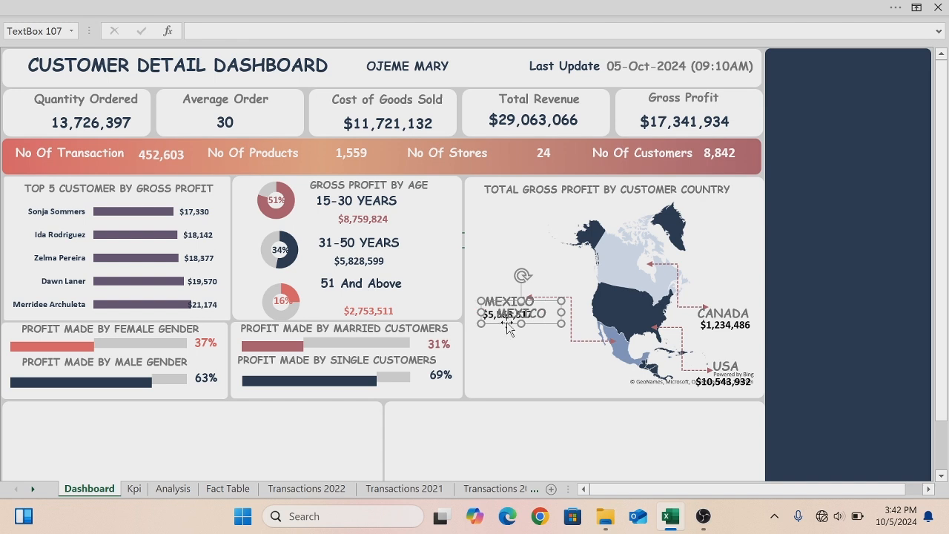
drag(507, 324, 496, 343)
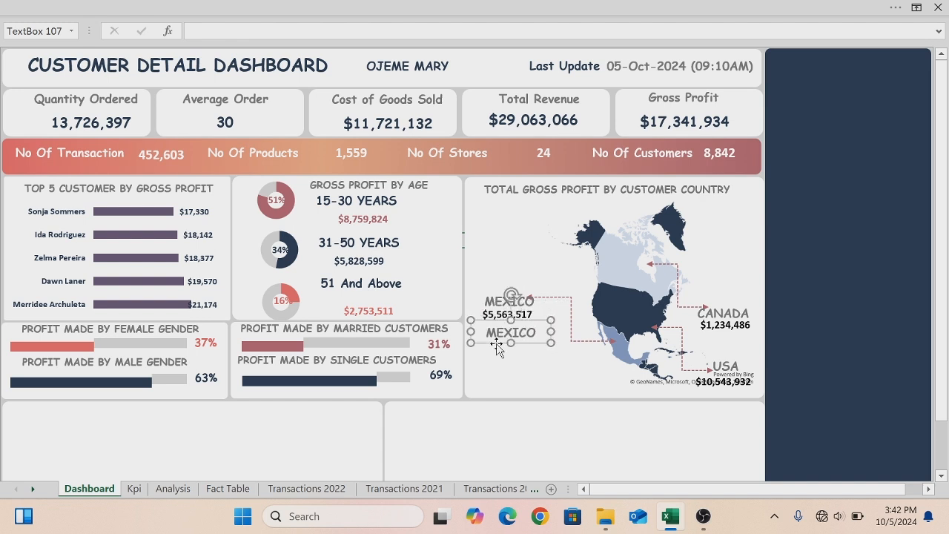
- Link the new text box to cell Analysis!$D$85 so it shows Mexico's gross profit percentage
double_click(494, 341)
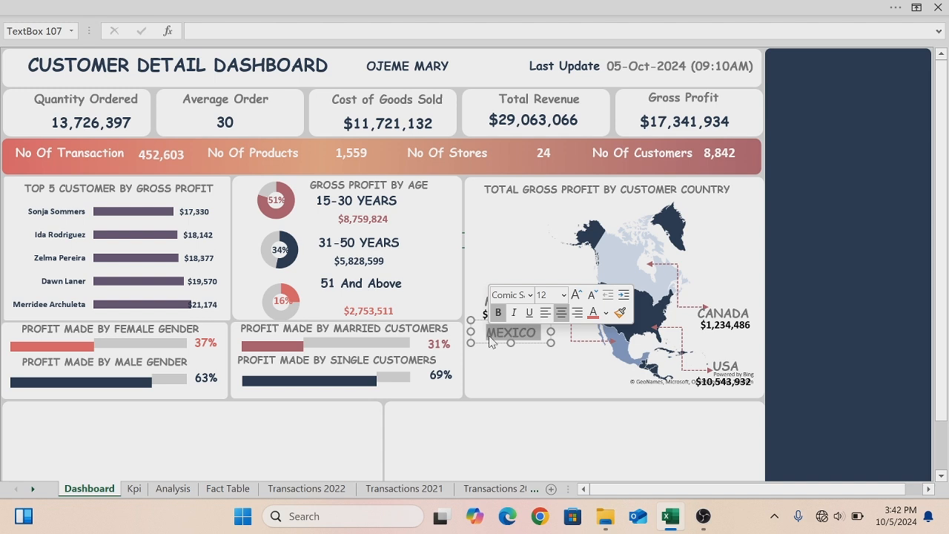
key(BackSpace)
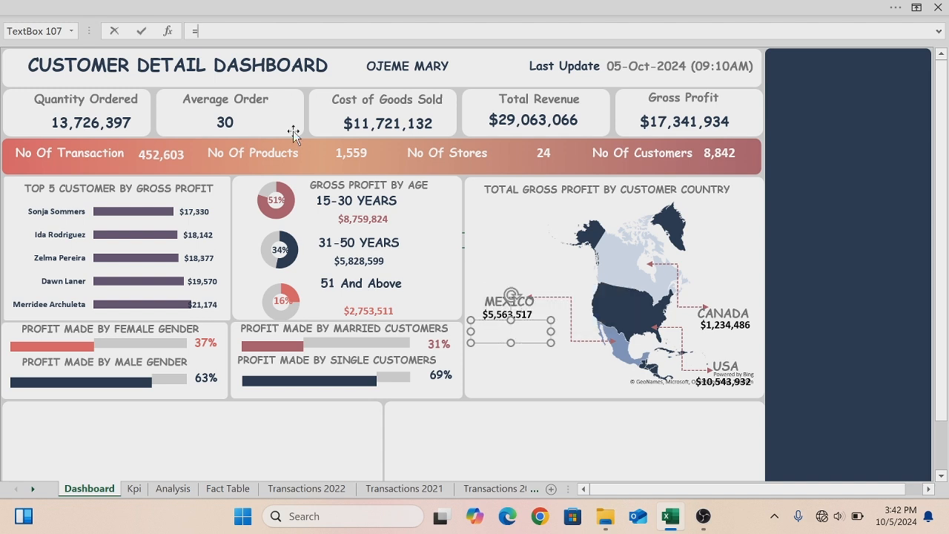
click(170, 489)
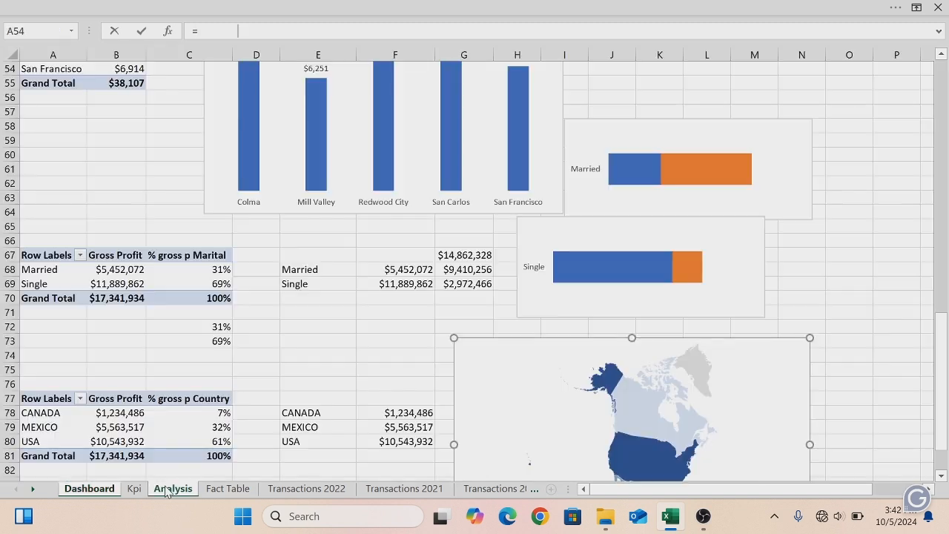
drag(943, 348, 943, 354)
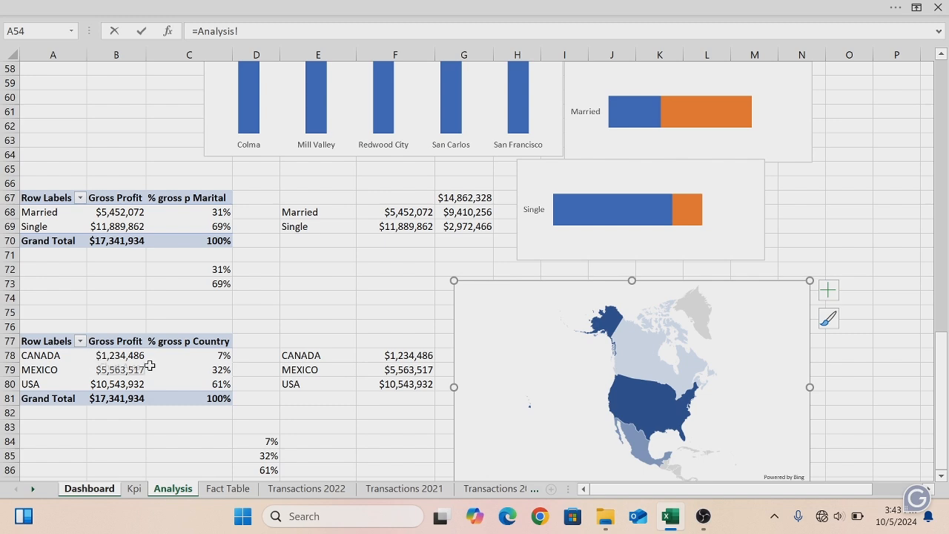
click(266, 456)
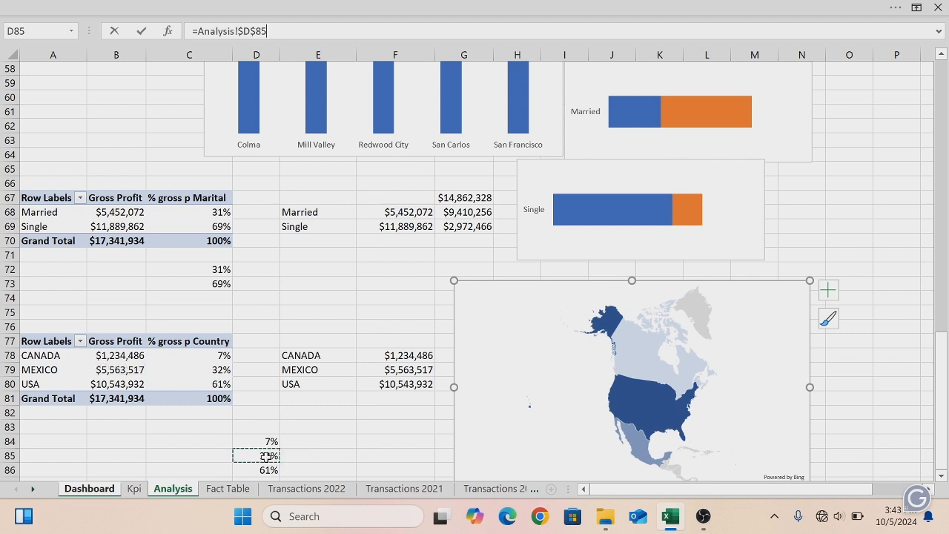
key(Return)
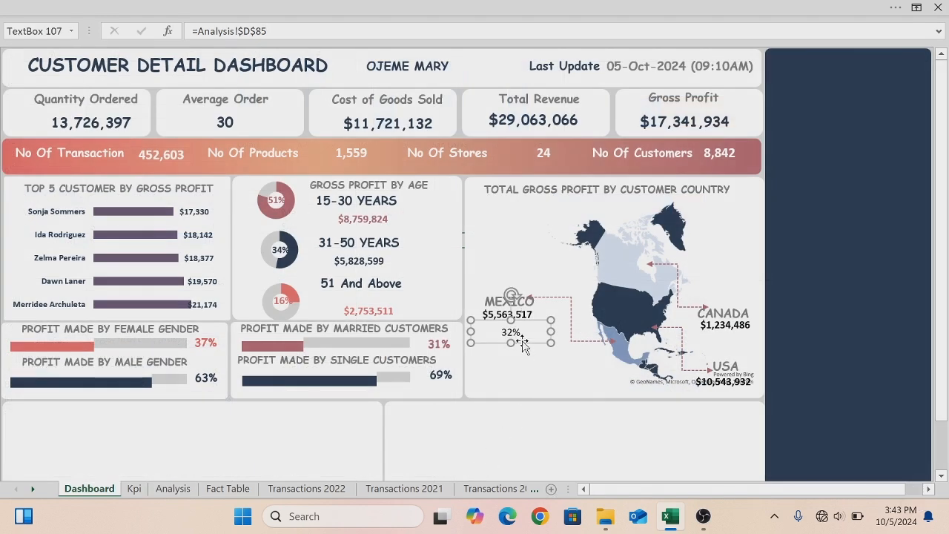
- Place a copy of the percentage box under Canada's value and link it to Analysis!$D$84
key(ctrl+d)
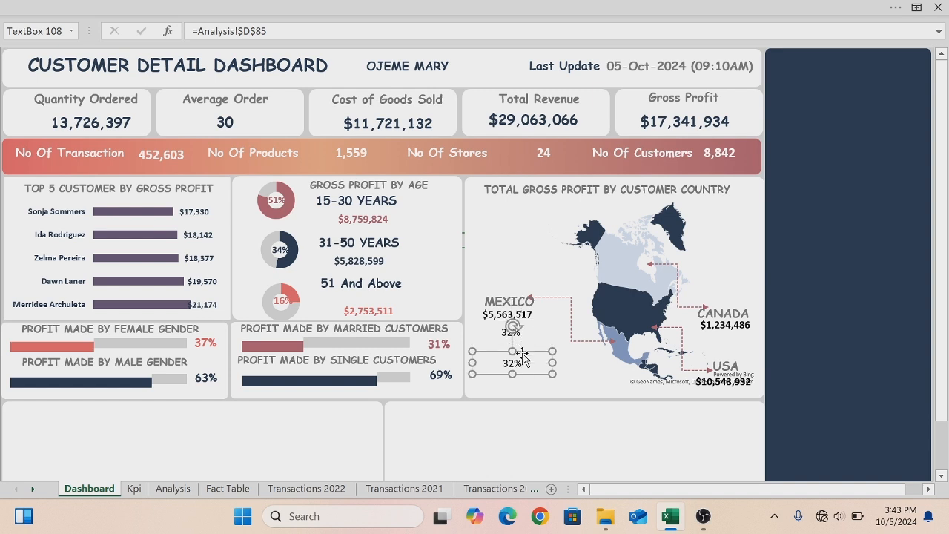
drag(528, 373, 738, 345)
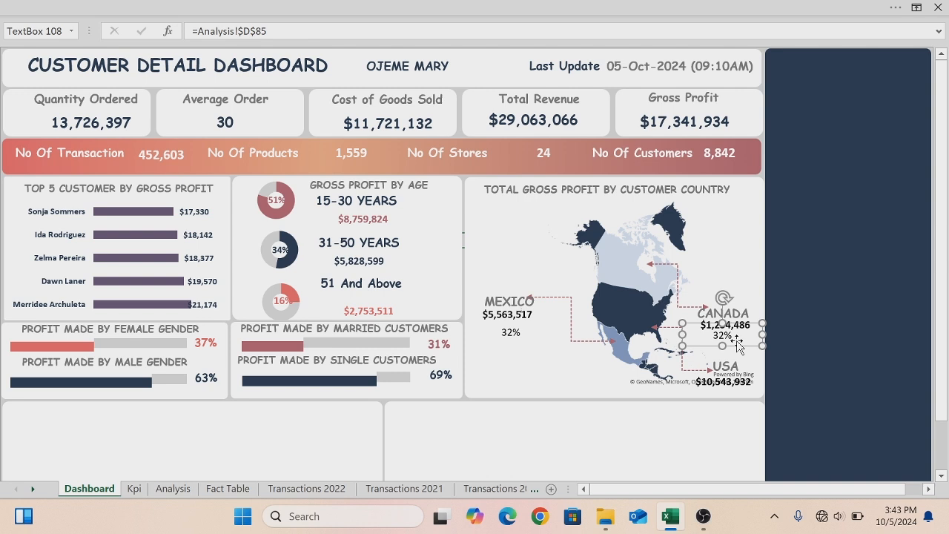
key(BackSpace)
key(BackSpace)
key(BackSpace)
drag(264, 31, 191, 31)
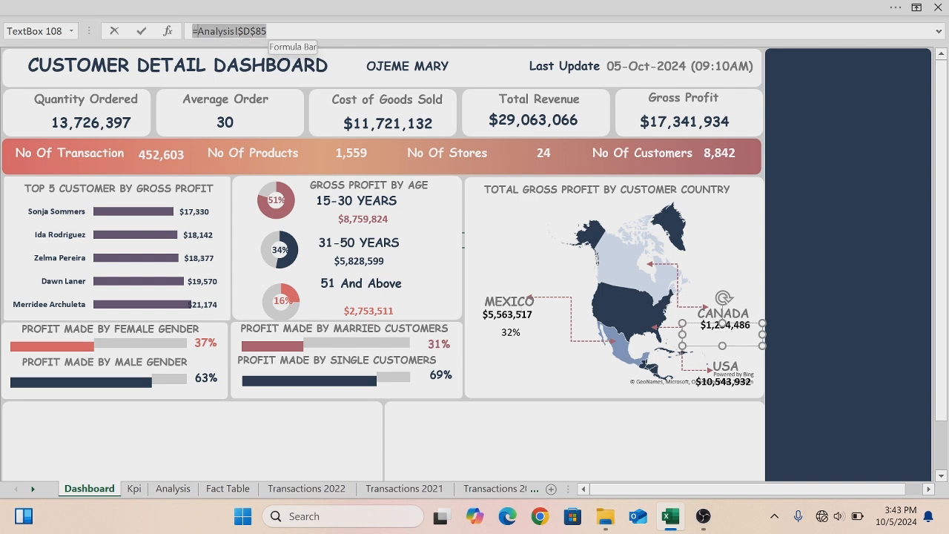
text(=)
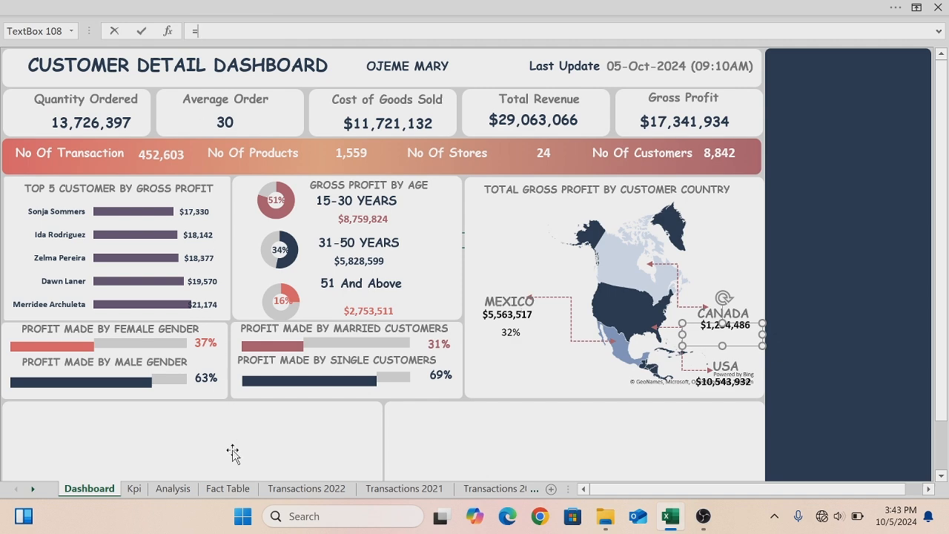
click(170, 488)
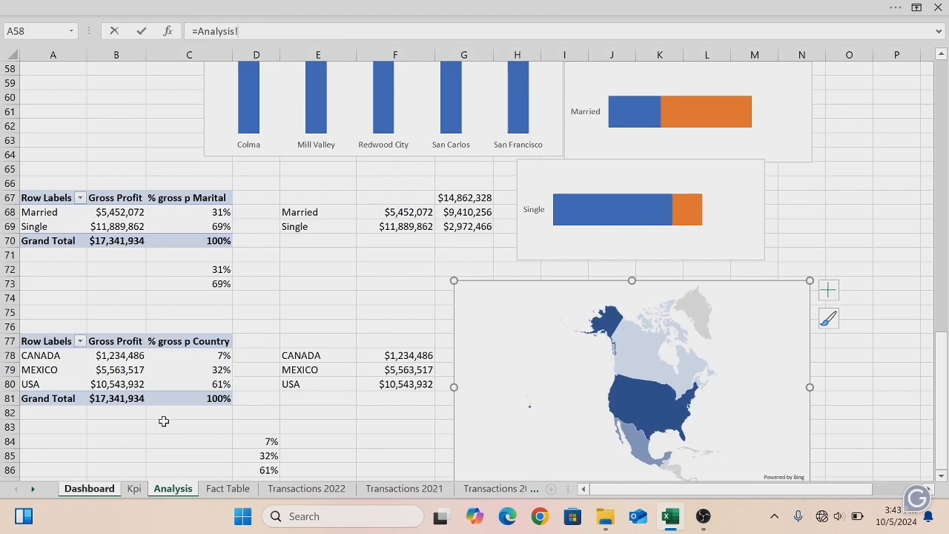
click(272, 441)
key(F4)
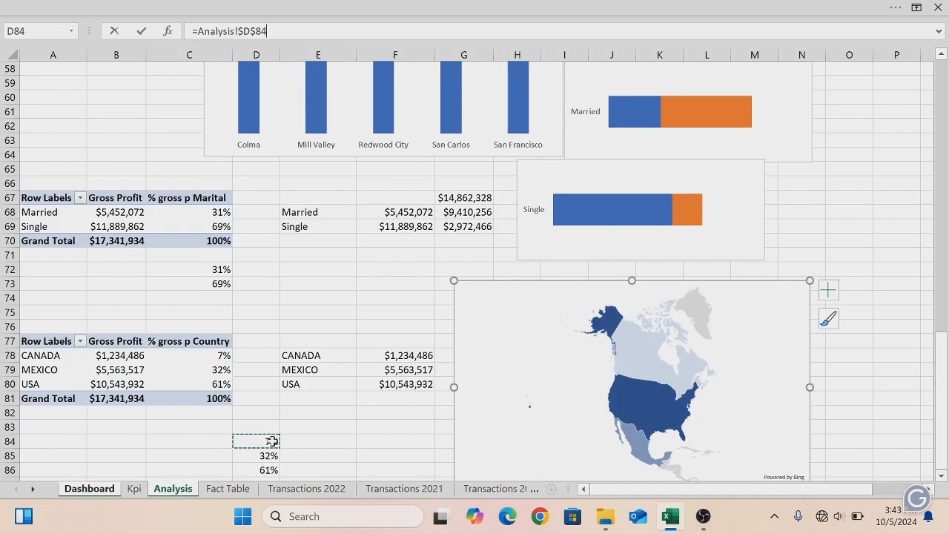
key(Return)
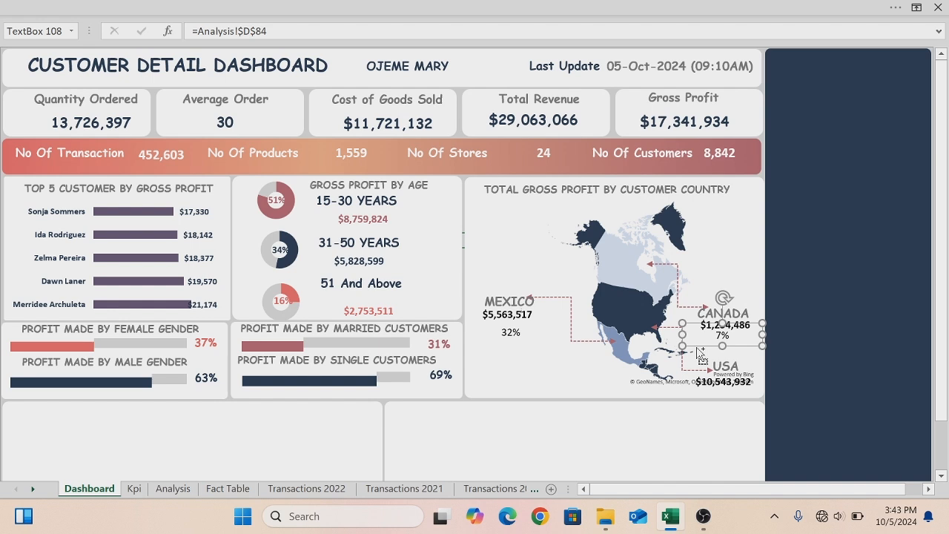
- Copy the Canada percentage box under the USA value and link it to Analysis!$D$86
key(ctrl+1)
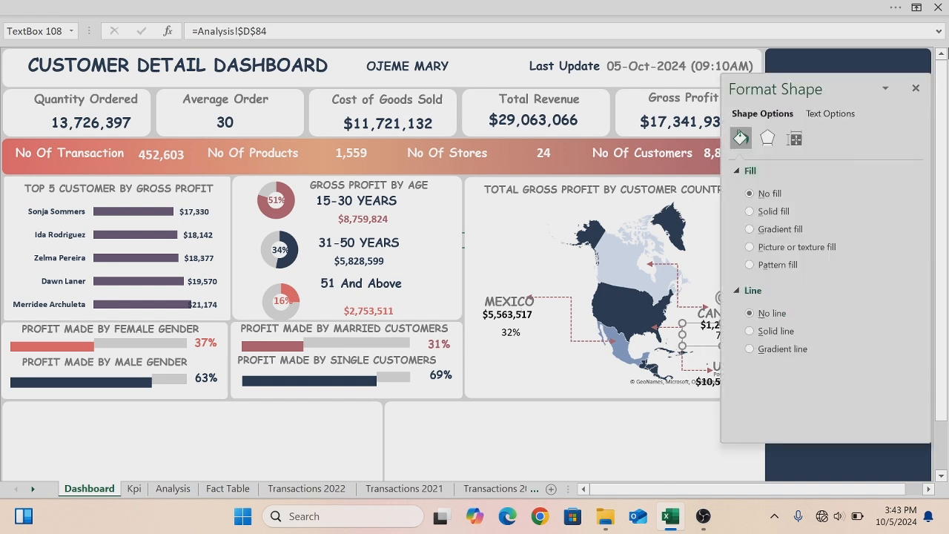
click(916, 88)
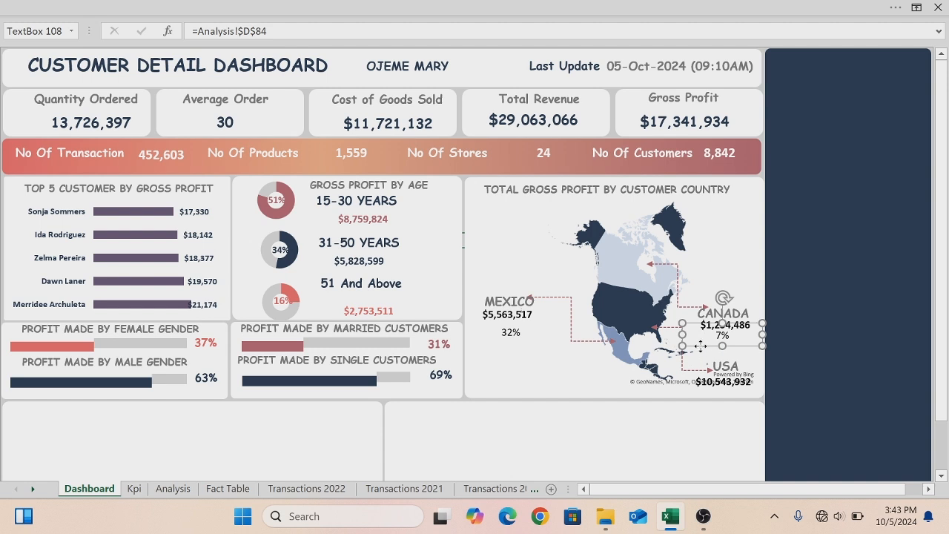
drag(704, 355, 715, 405)
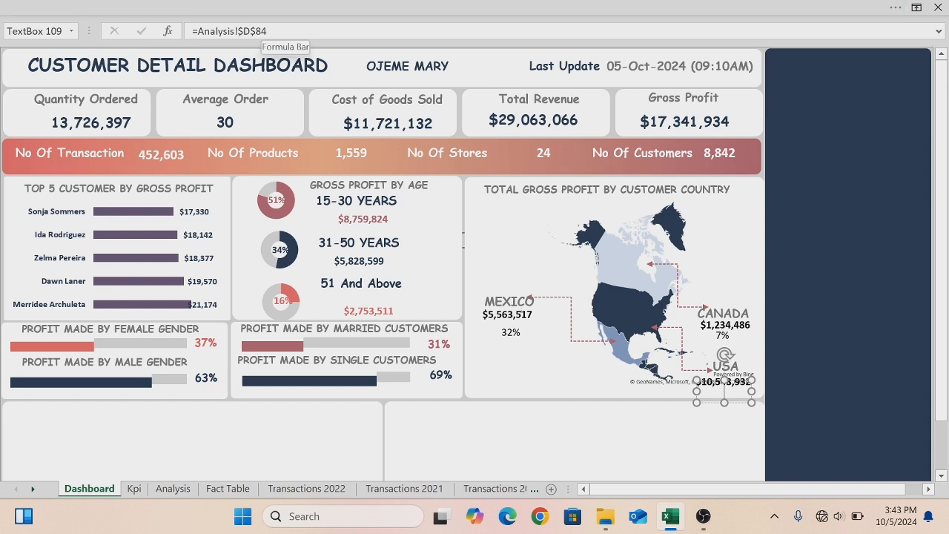
drag(268, 32, 197, 31)
key(BackSpace)
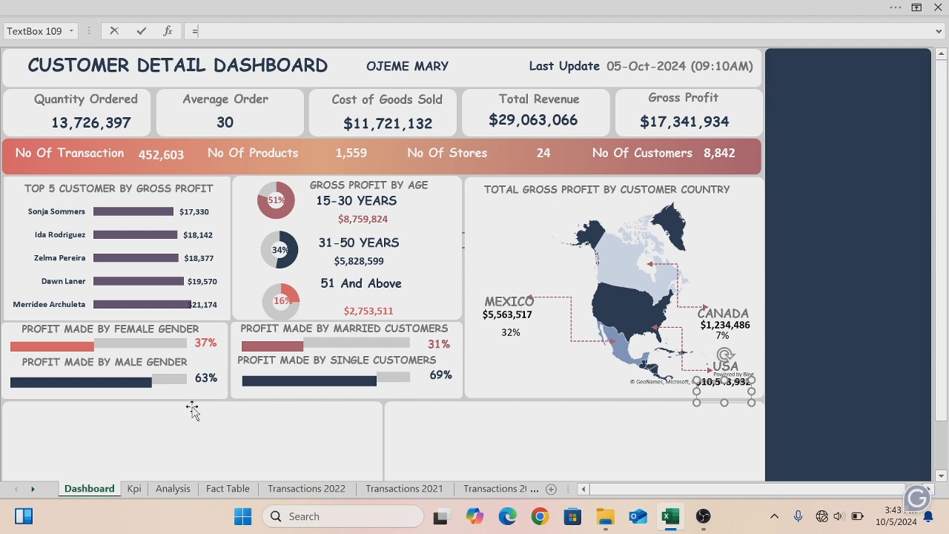
click(173, 488)
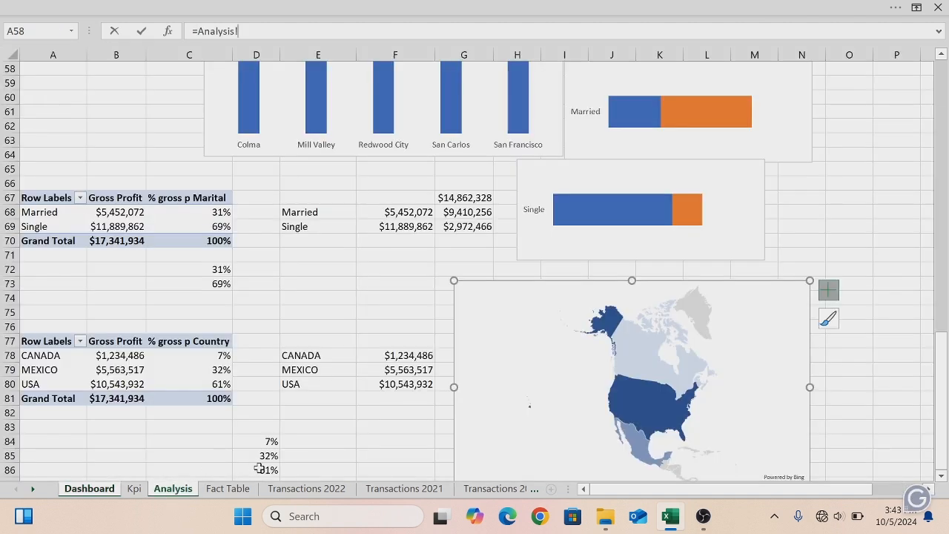
click(259, 469)
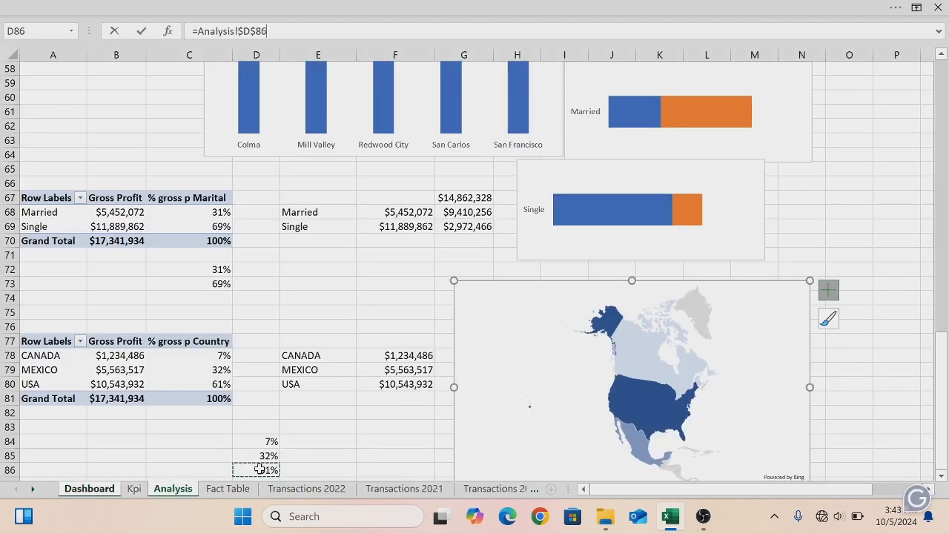
key(Return)
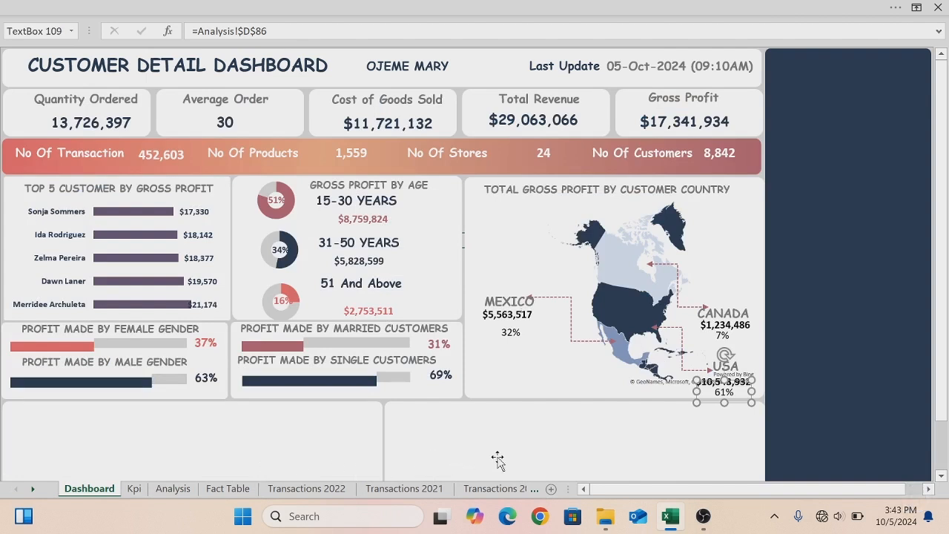
- Make the Mexico percentage text bold and change its font colour to a light grey recent colour
click(511, 334)
key(ctrl+a)
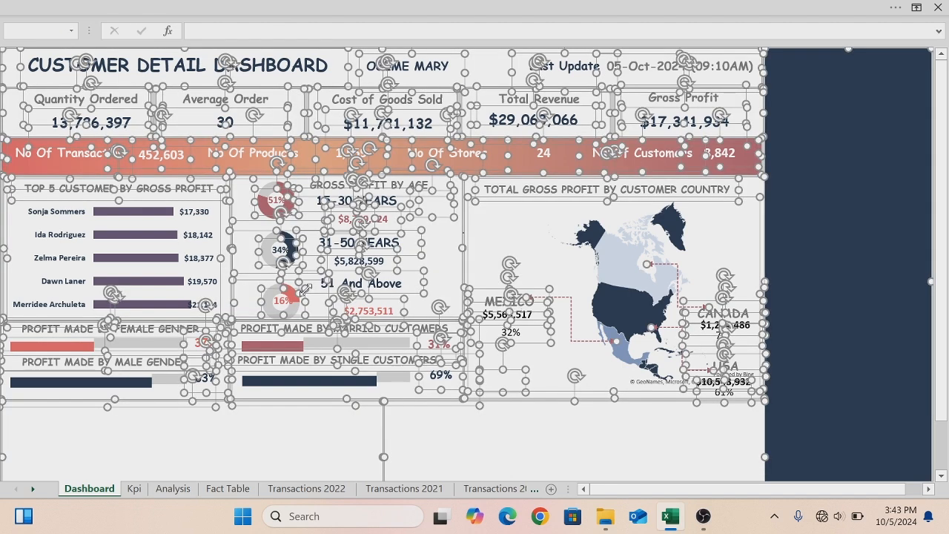
key(Escape)
click(494, 338)
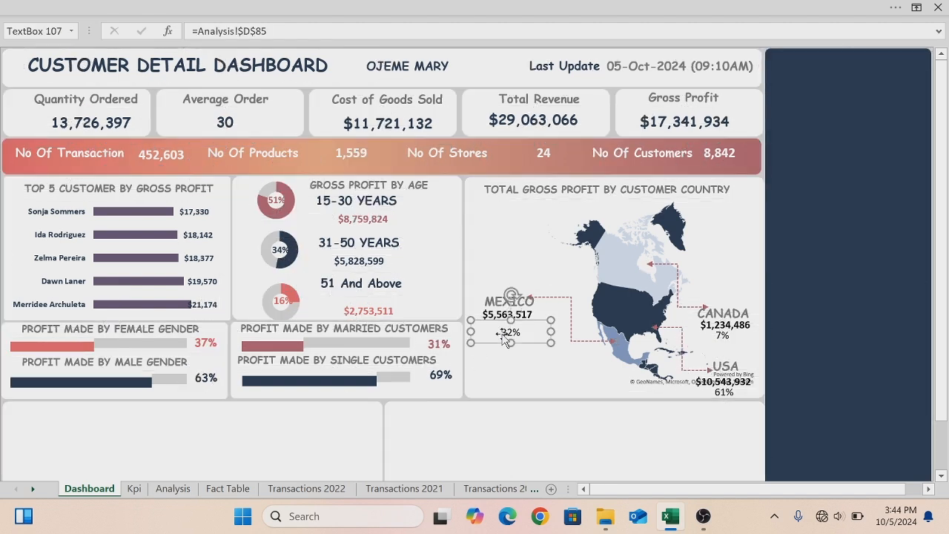
click(501, 333)
drag(501, 332, 522, 333)
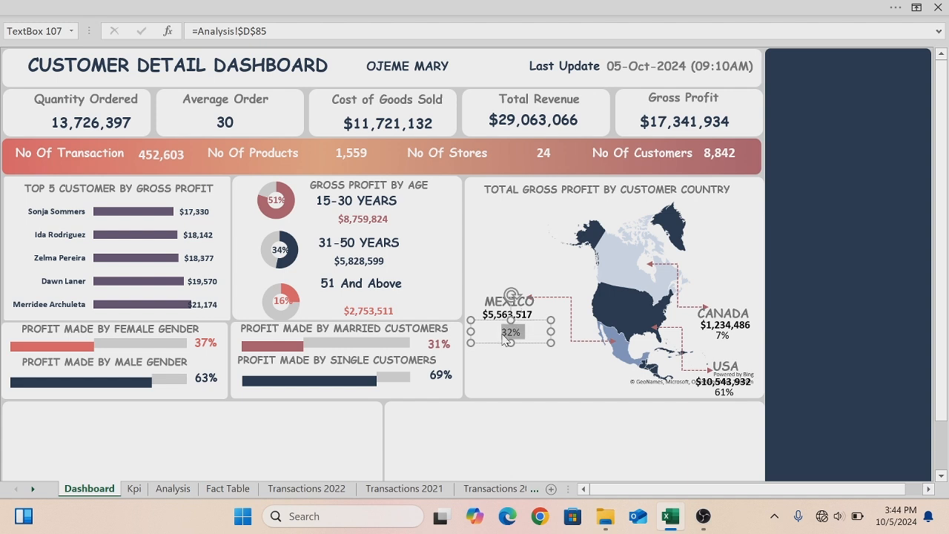
click(148, 8)
click(85, 90)
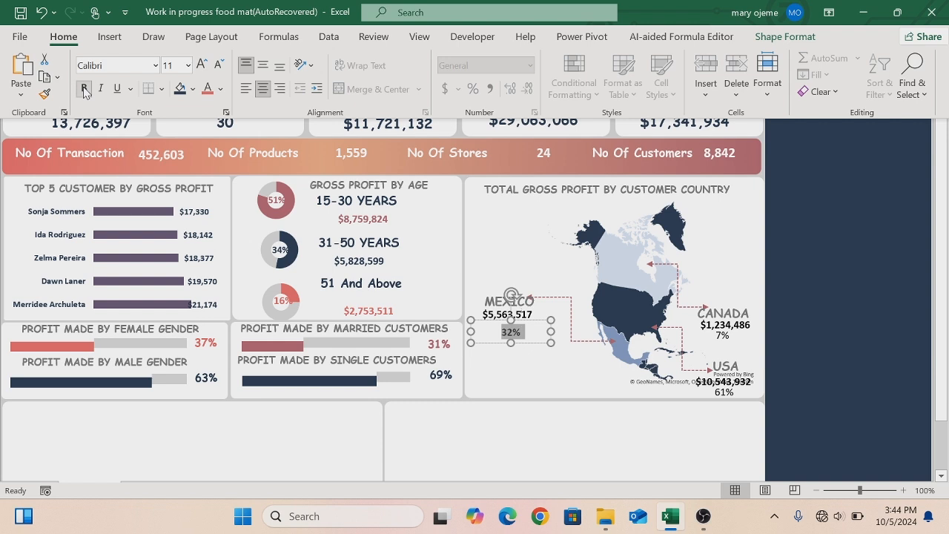
click(220, 89)
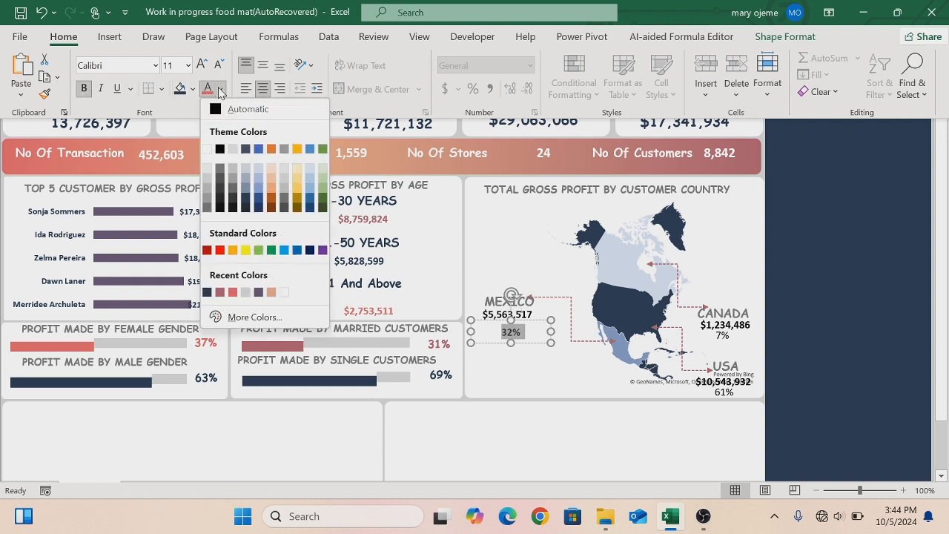
click(245, 292)
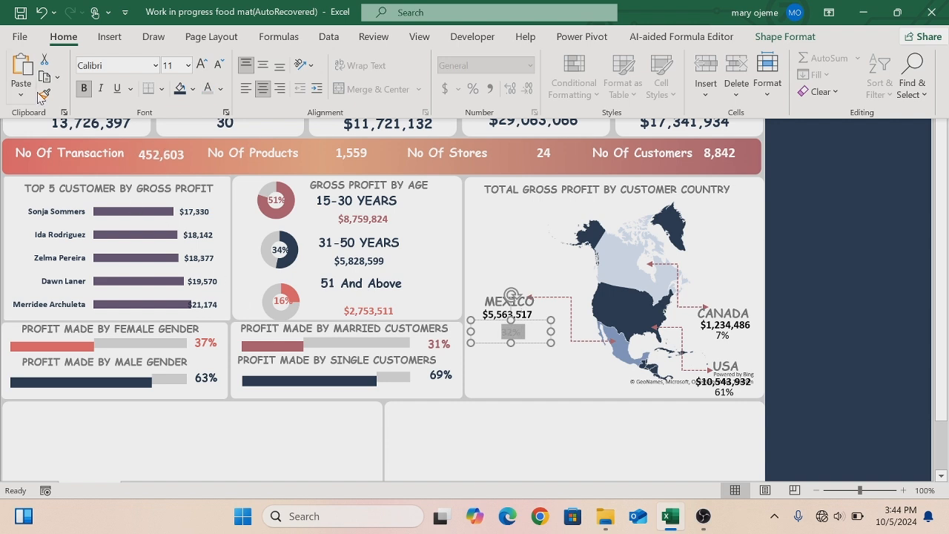
- Copy the Mexico percentage formatting onto the Canada percentage with Format Painter
click(43, 96)
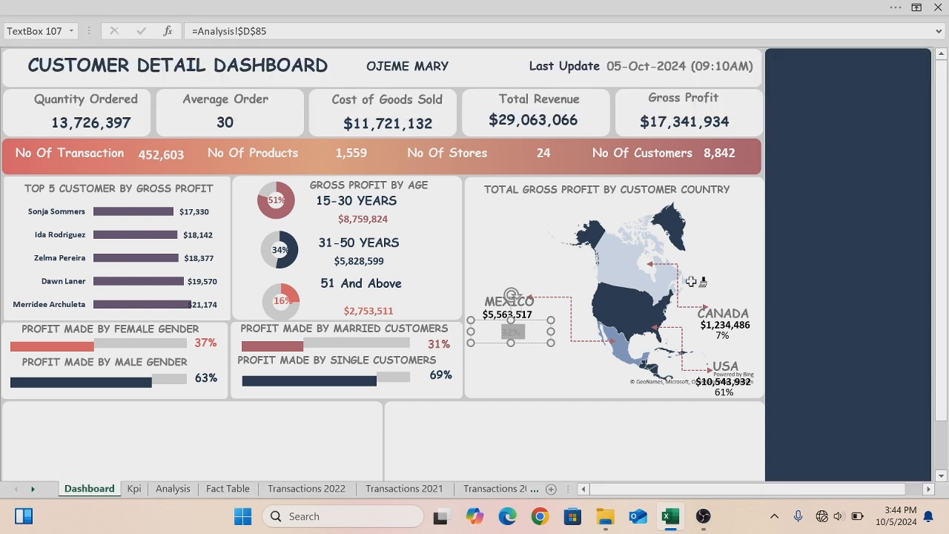
click(720, 335)
click(30, 7)
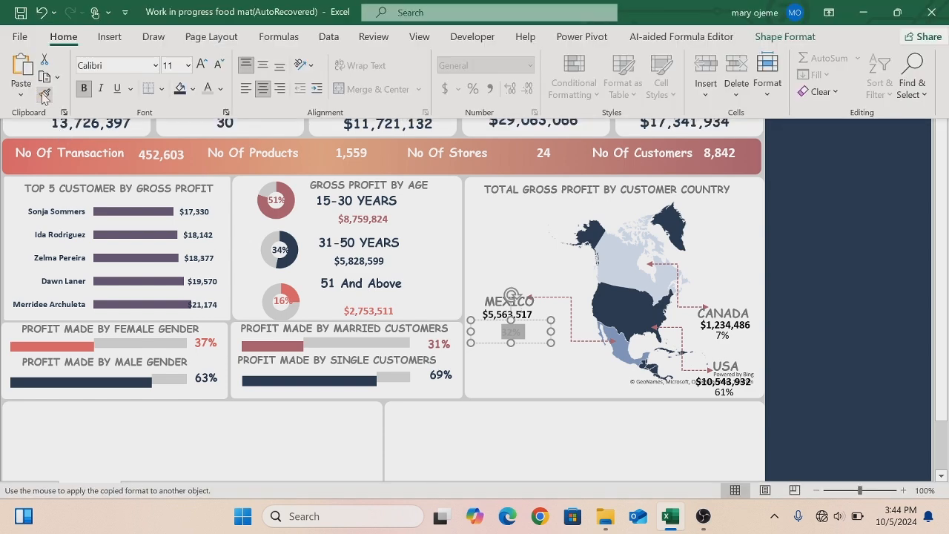
- Recolour the Mexico percentage text with a dark grey theme colour
click(517, 362)
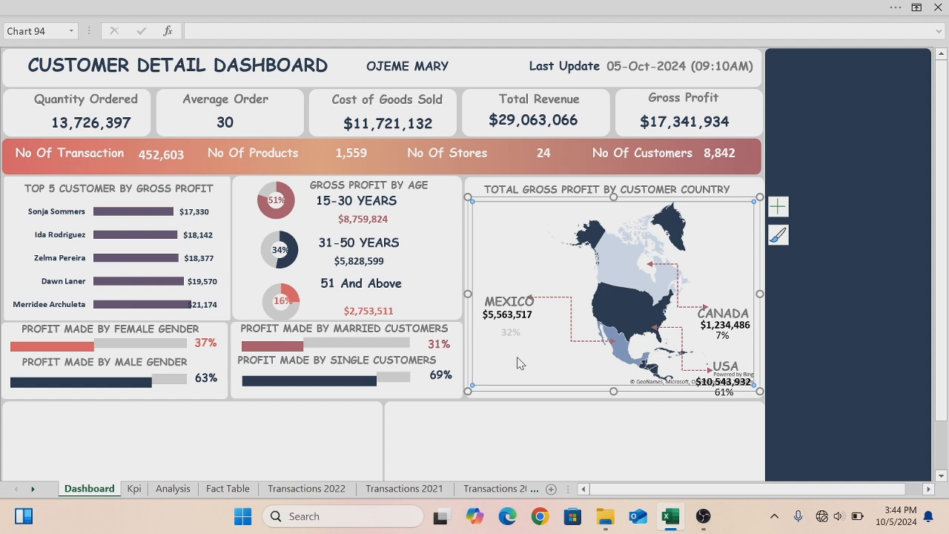
click(512, 336)
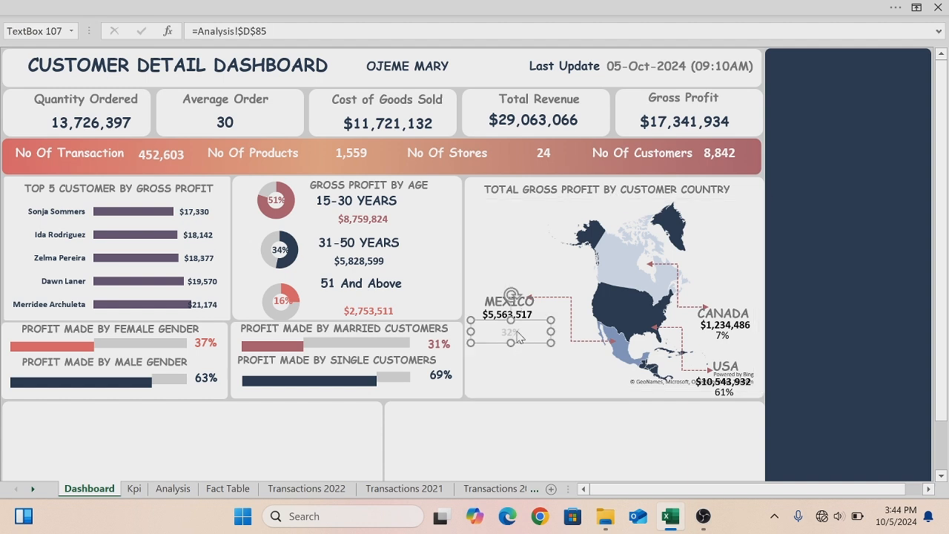
click(517, 336)
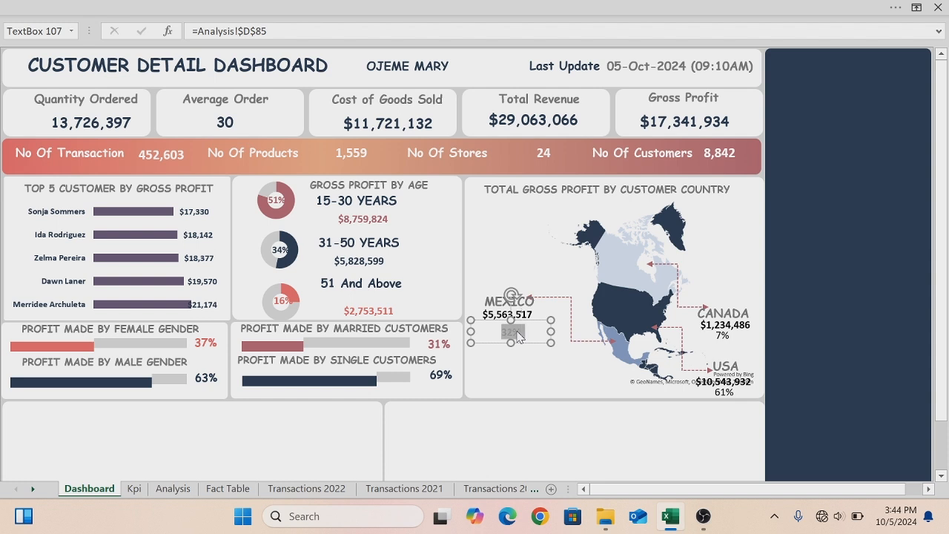
click(25, 9)
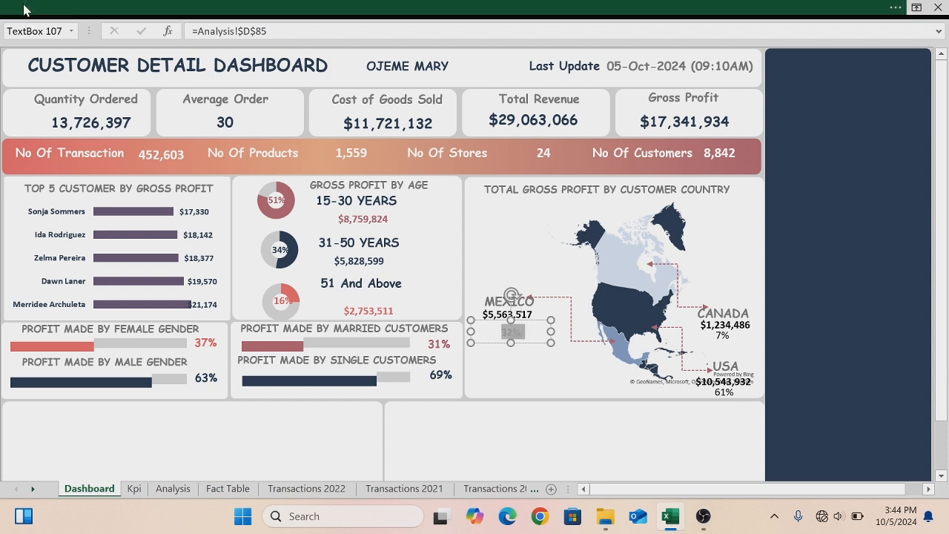
click(84, 89)
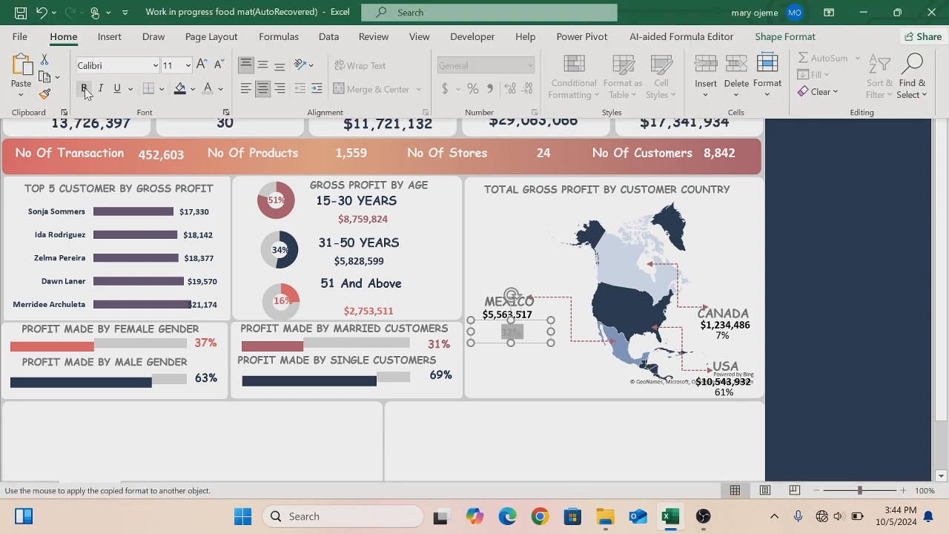
click(221, 89)
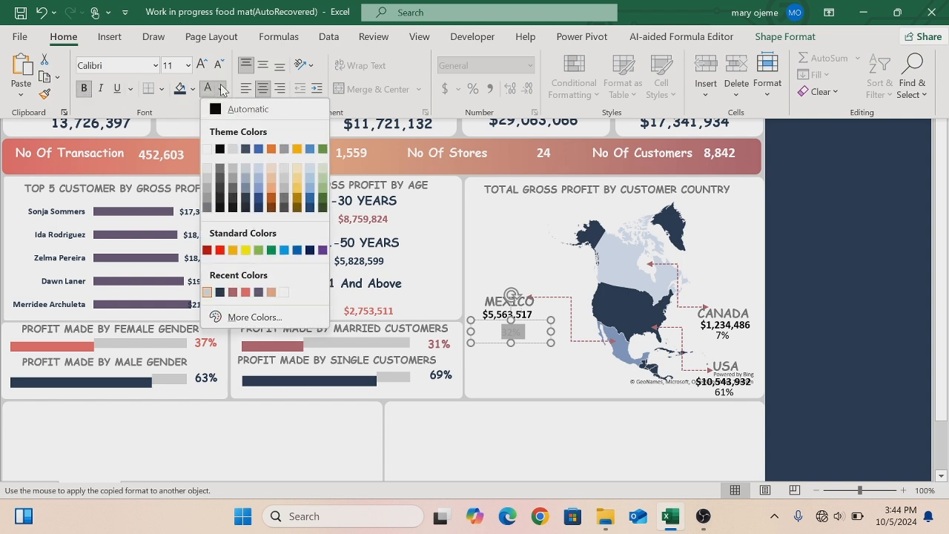
click(207, 208)
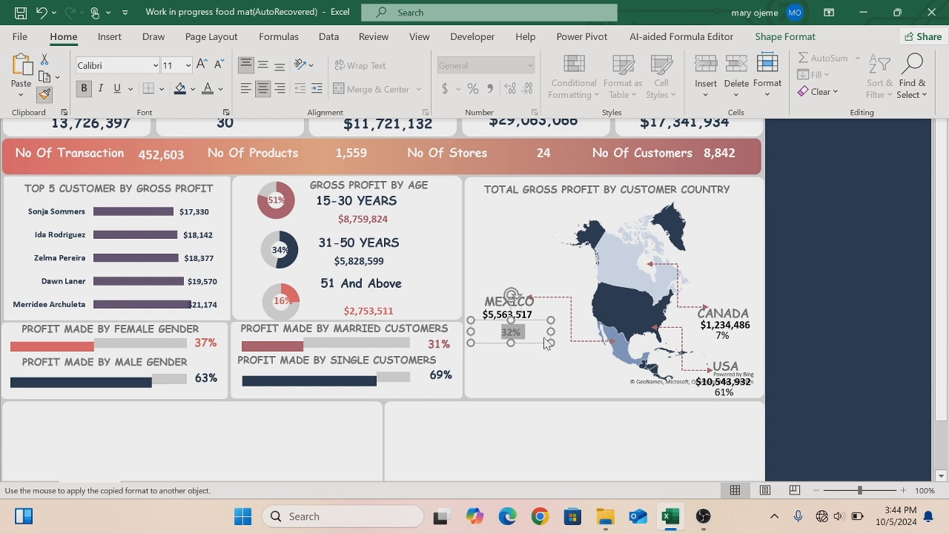
- Check the cell links of the Mexico, USA and Canada percentage boxes
key(ctrl+shift+F1)
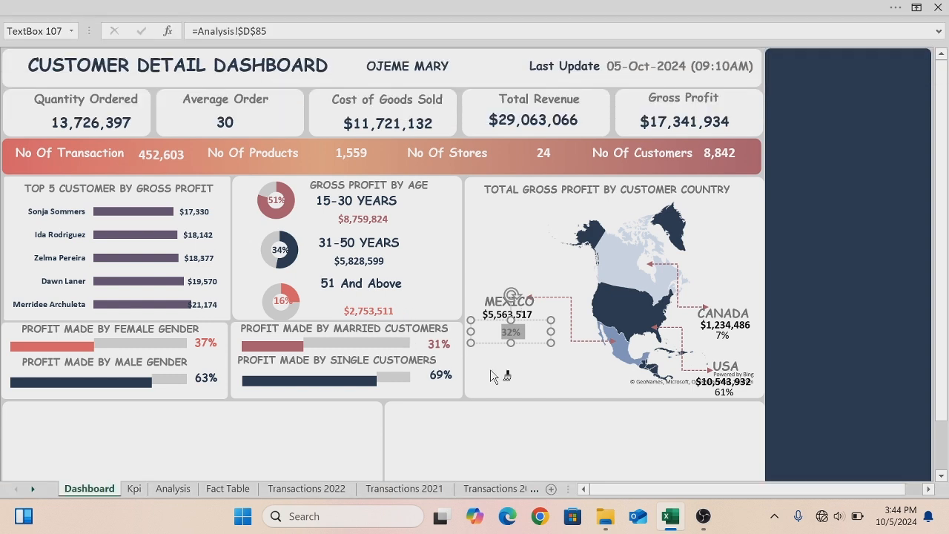
click(491, 375)
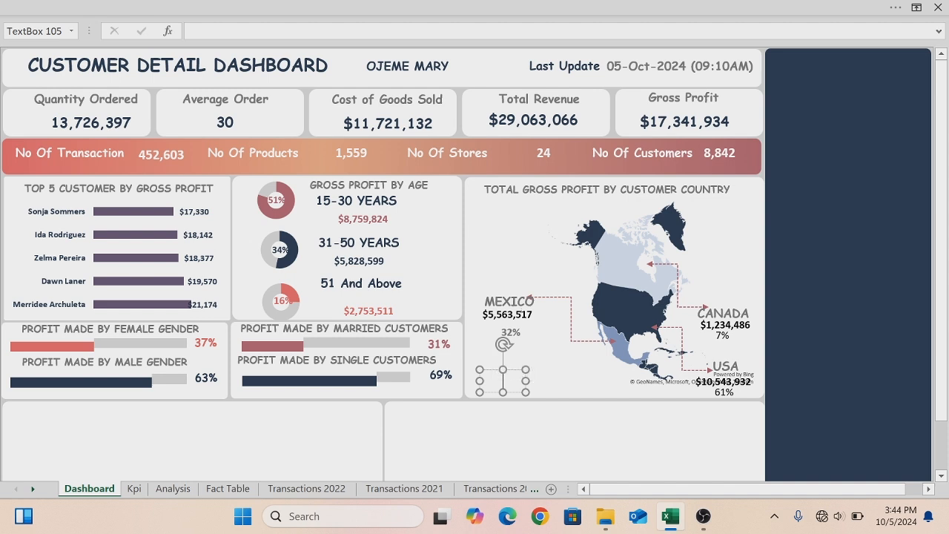
click(513, 371)
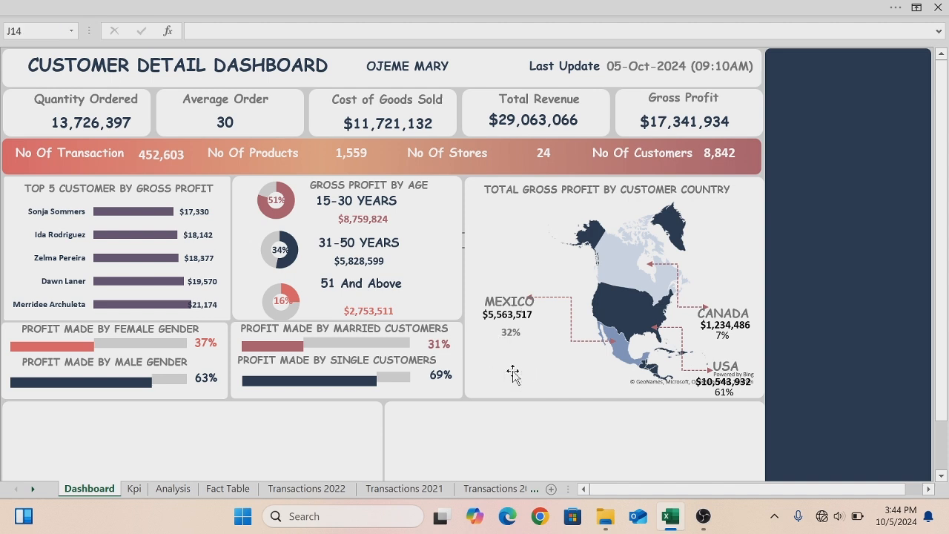
click(508, 334)
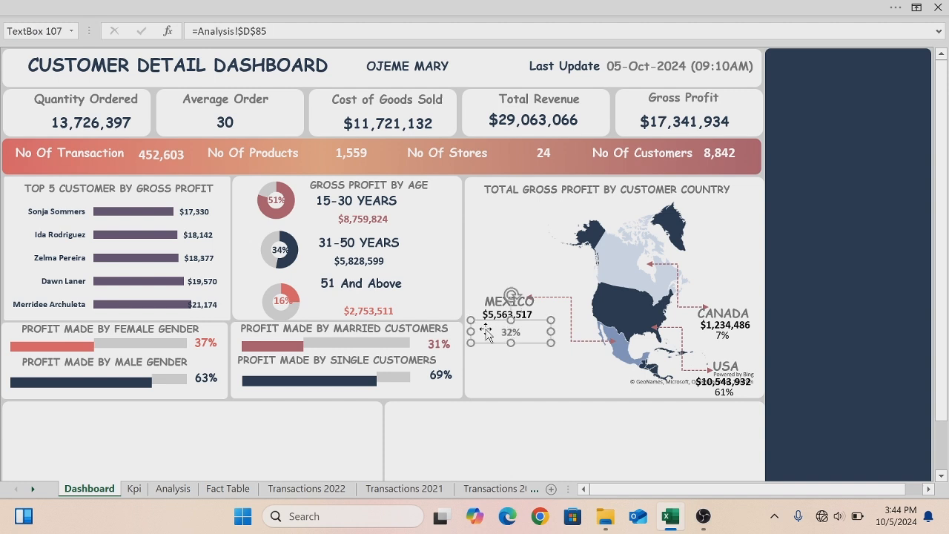
click(50, 9)
click(730, 392)
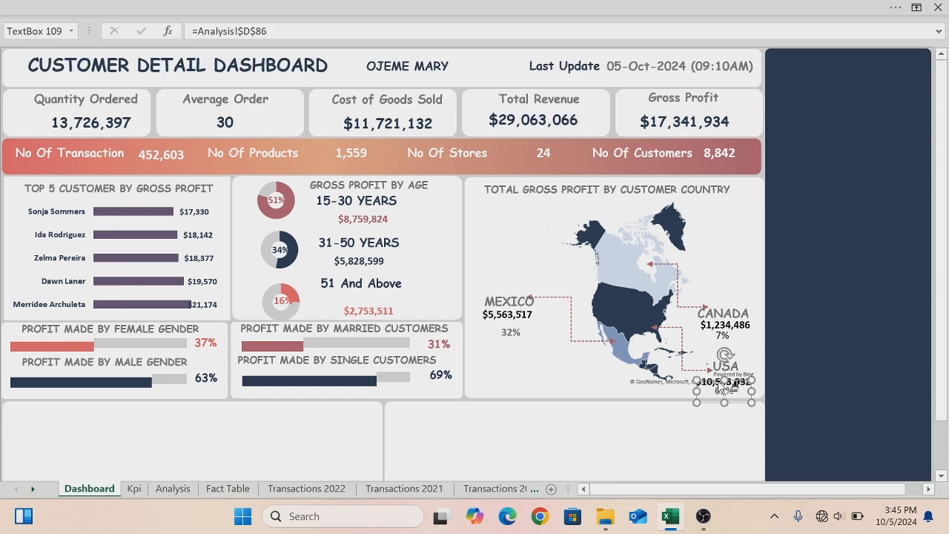
click(721, 335)
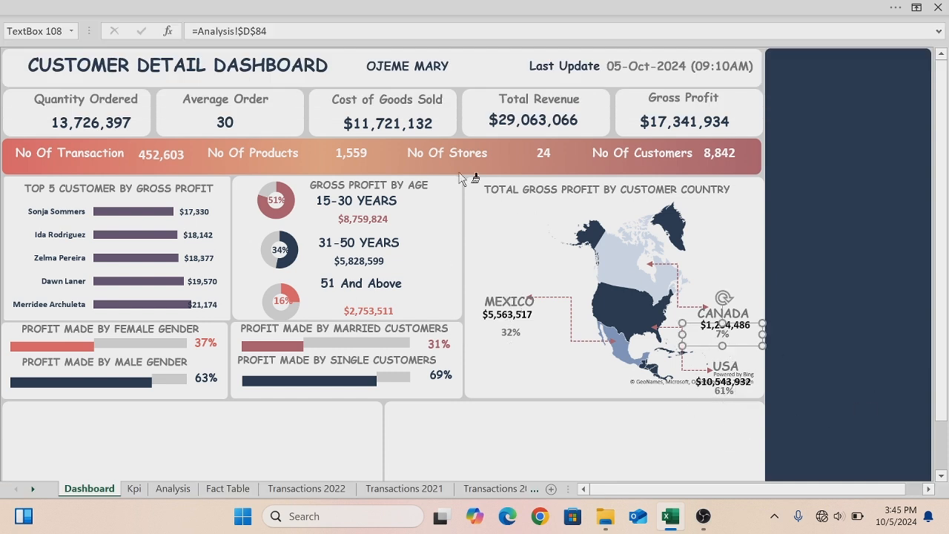
- Copy the Canada percentage box's formatting with Format Painter
click(252, 12)
click(44, 94)
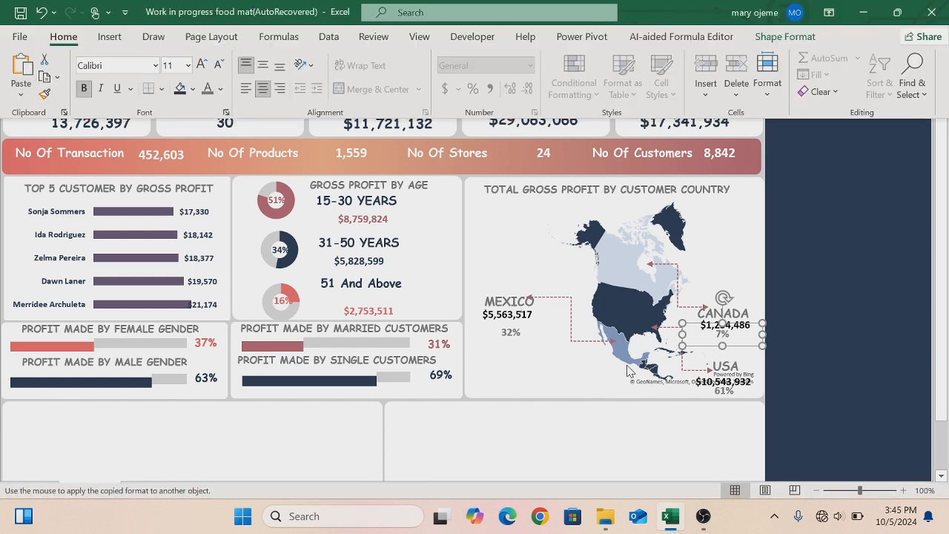
click(585, 412)
click(585, 413)
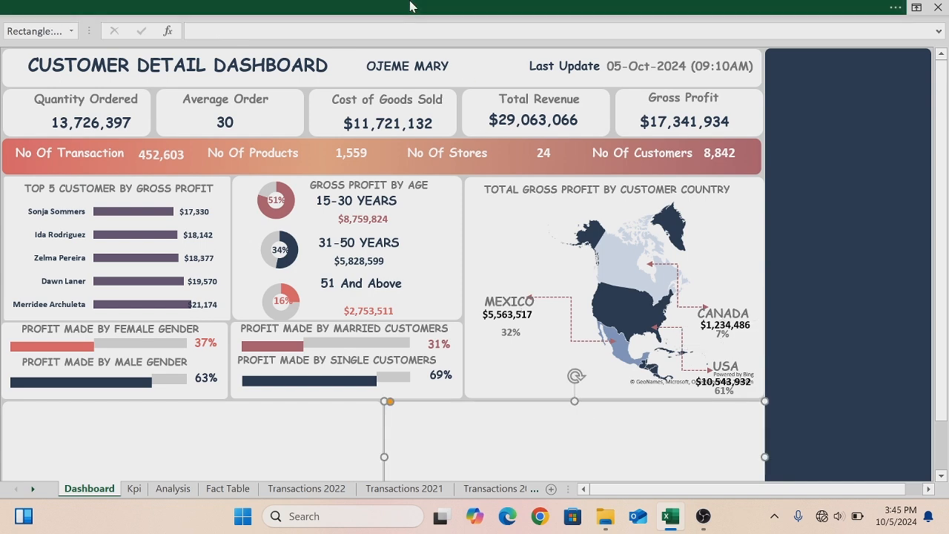
- Hide the formula bar from the worksheet view
click(410, 7)
click(418, 36)
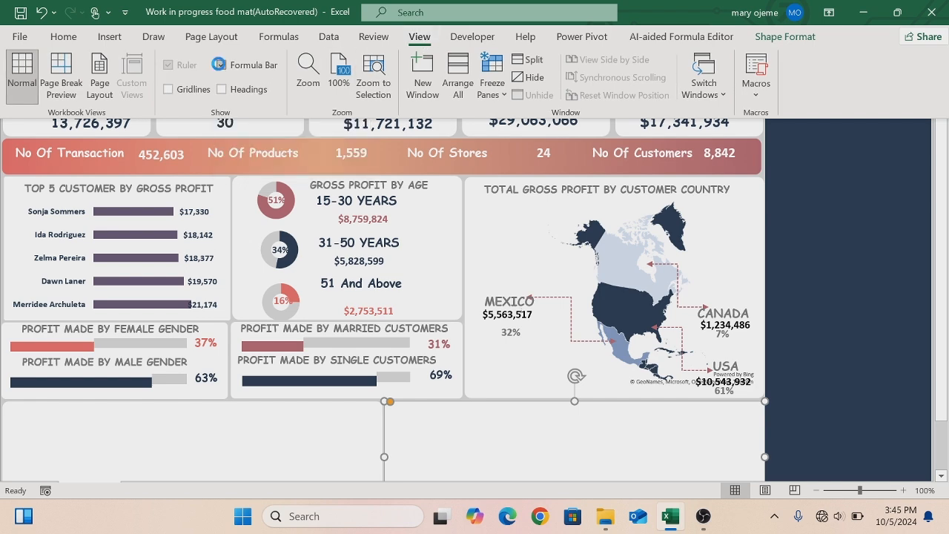
click(221, 65)
click(785, 201)
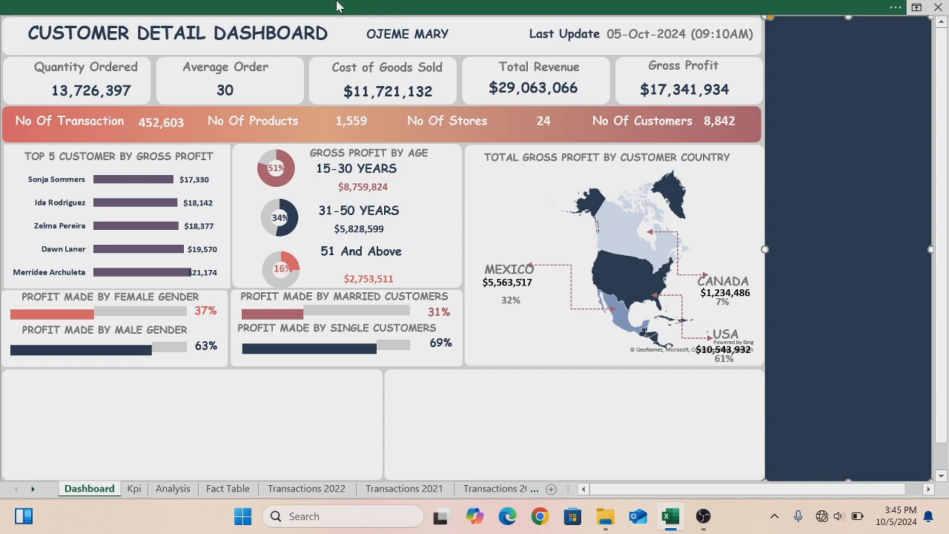
- Copy the Top 5 Customer title box into the empty lower-left panel
click(108, 157)
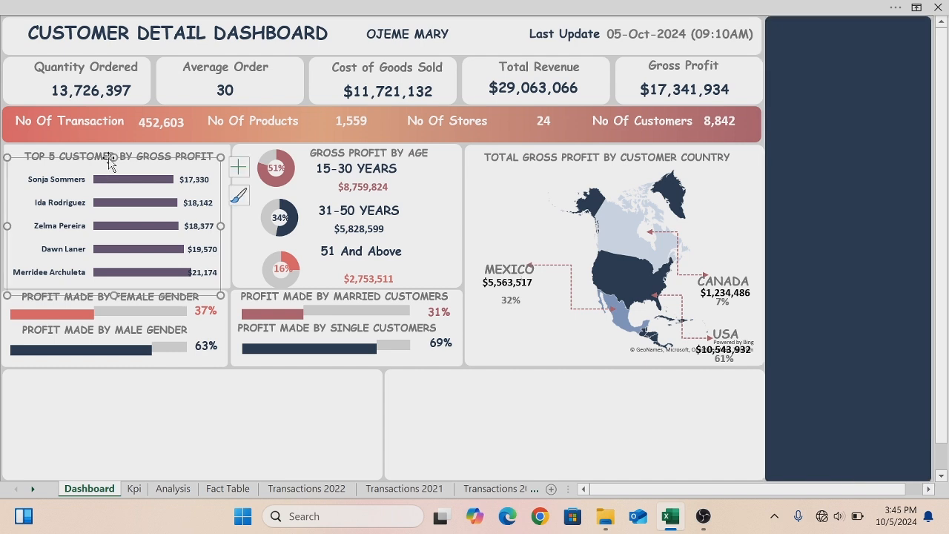
click(108, 157)
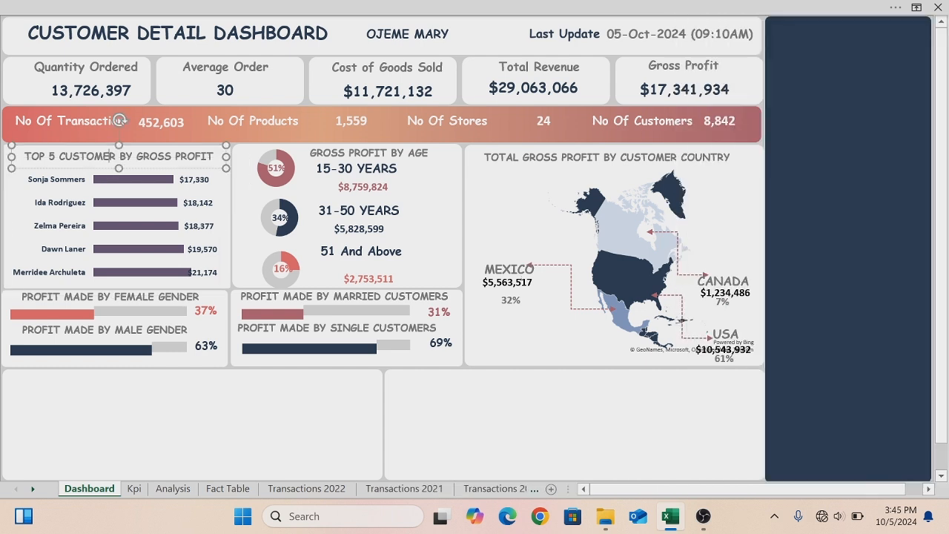
drag(109, 156, 121, 167)
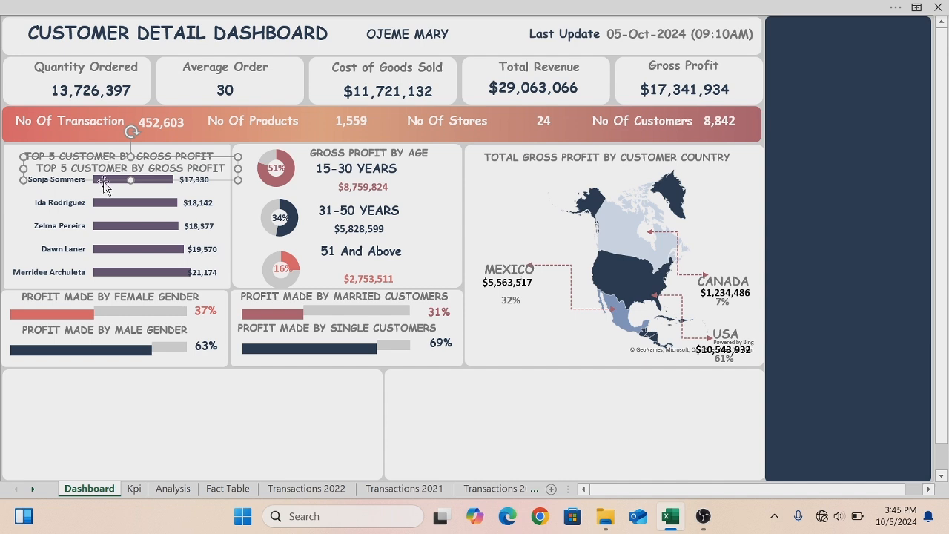
drag(104, 180, 250, 380)
- Retitle the copied box TOP 5 PROFITABLE CITIES IN MEXICO,USA AND CANADA
key(BackSpace)
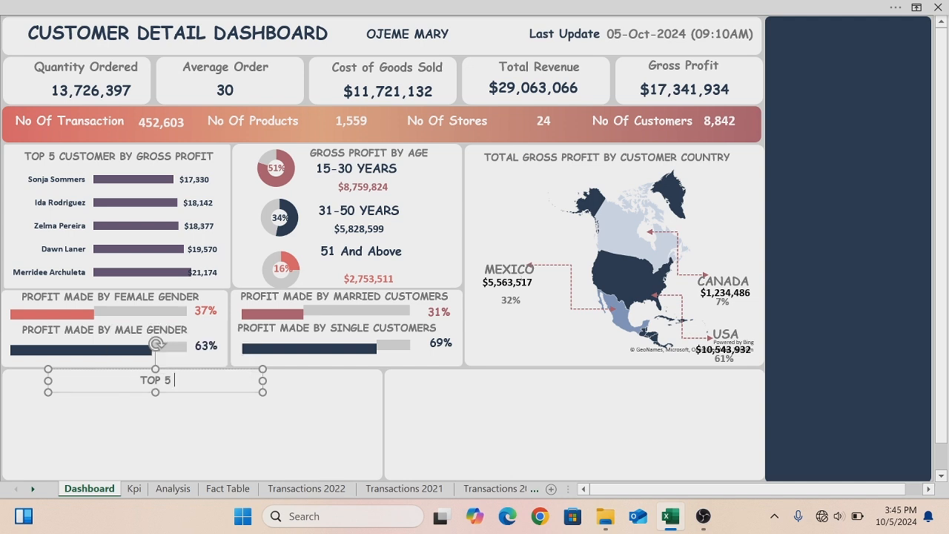
text(PROFITAB)
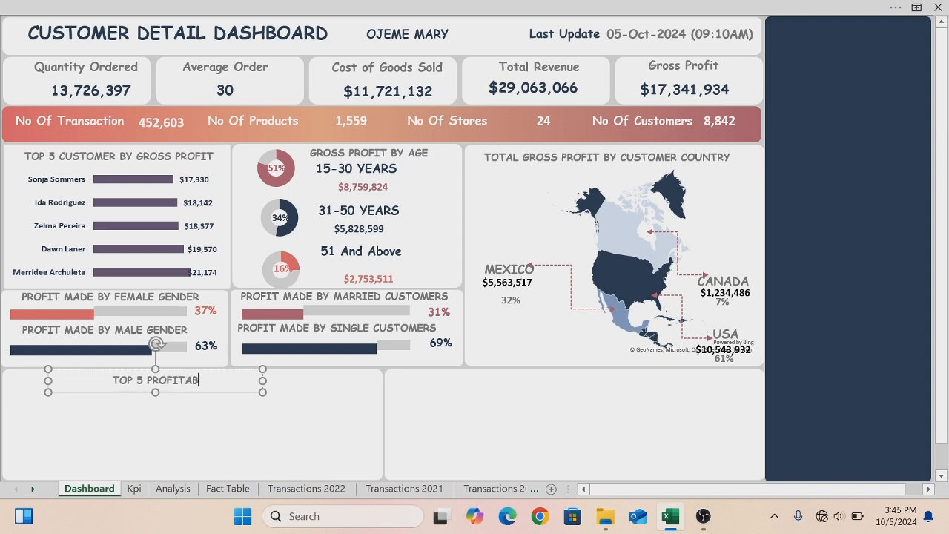
text(LE CIT)
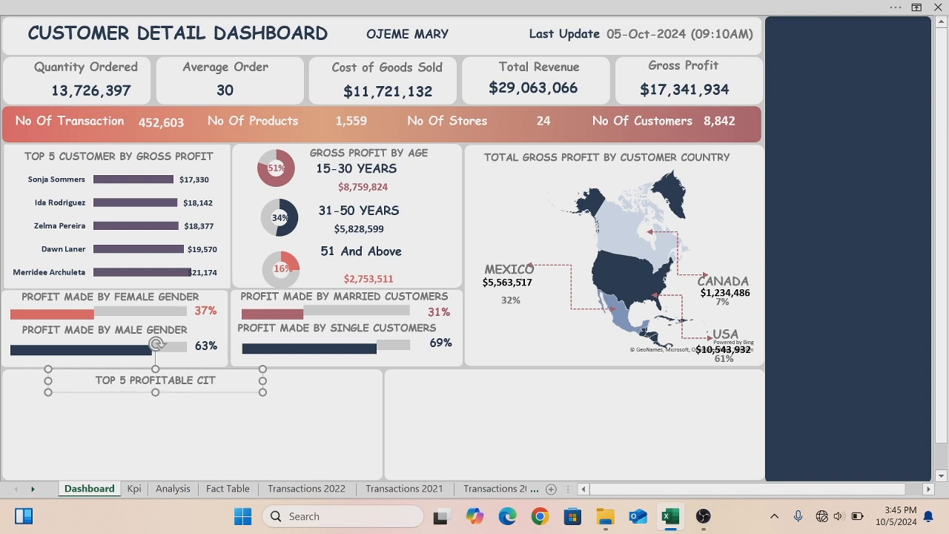
text(IES I)
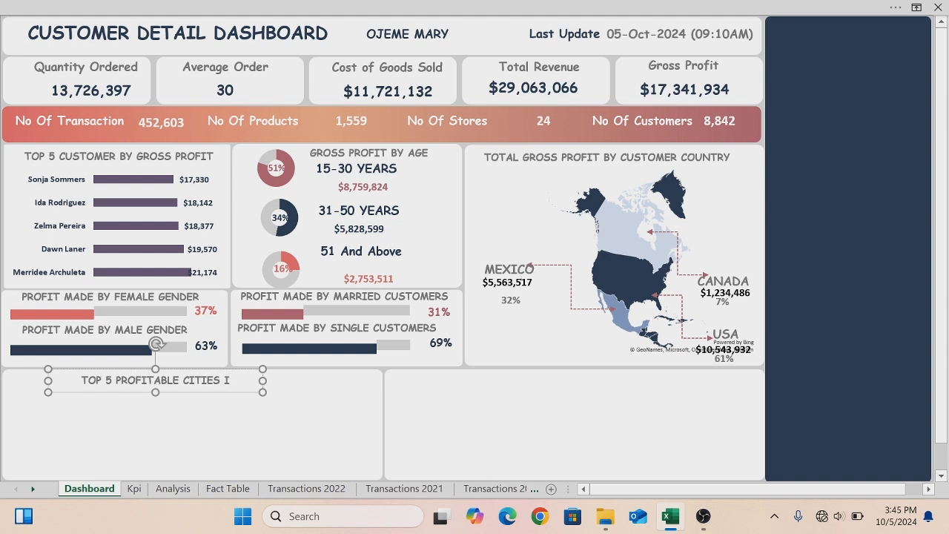
text(N m)
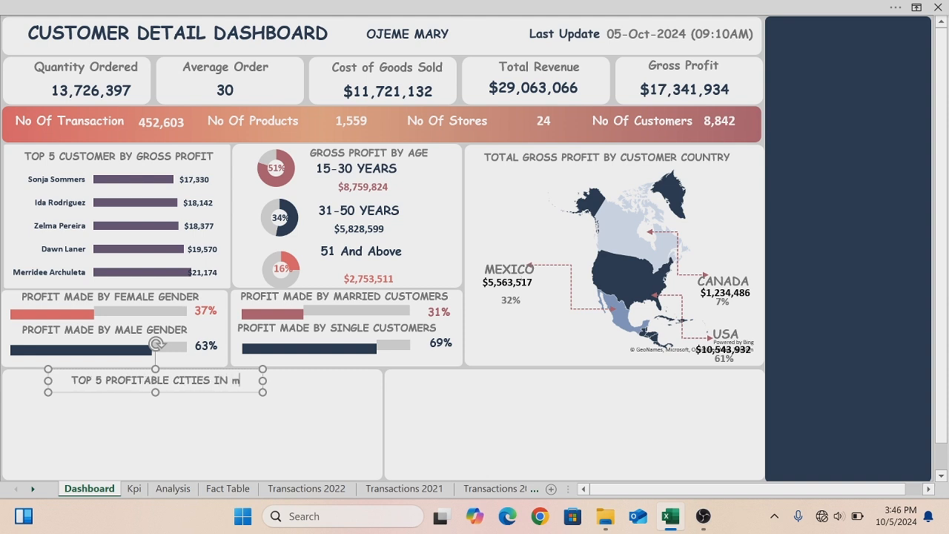
text(e)
key(BackSpace)
key(BackSpace)
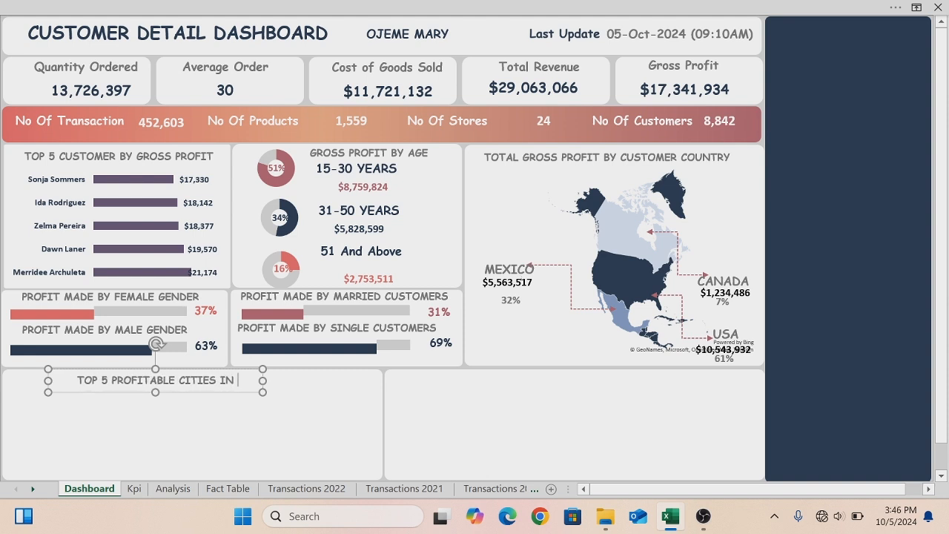
text(ME)
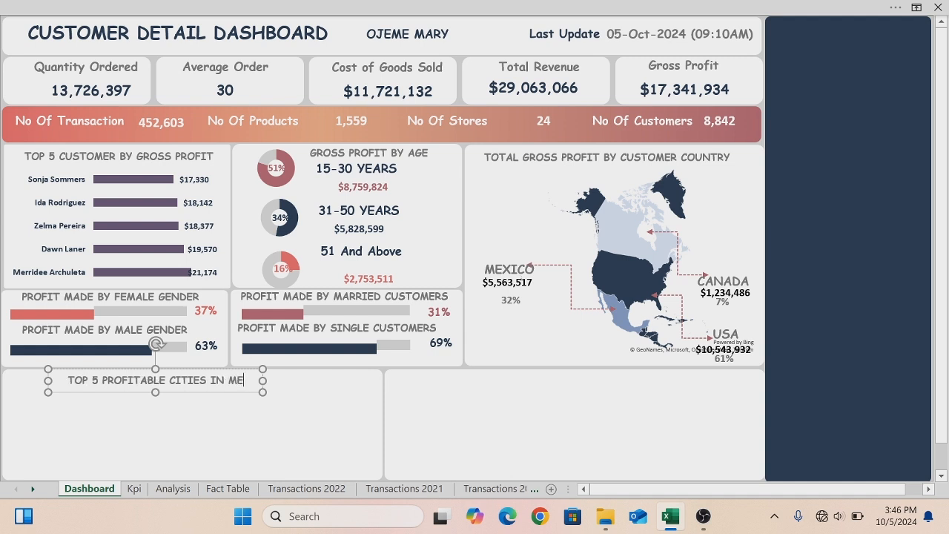
text(XICO)
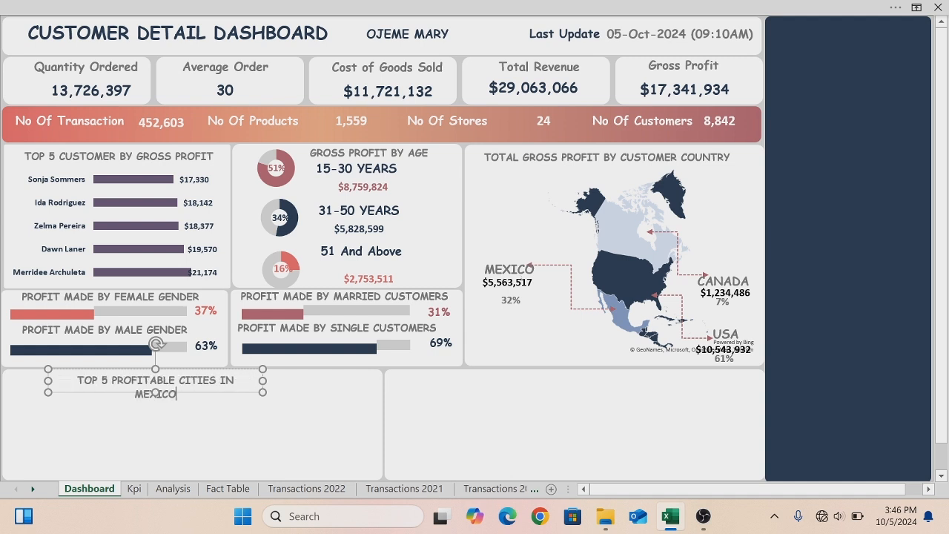
text(,USA AND CANADA)
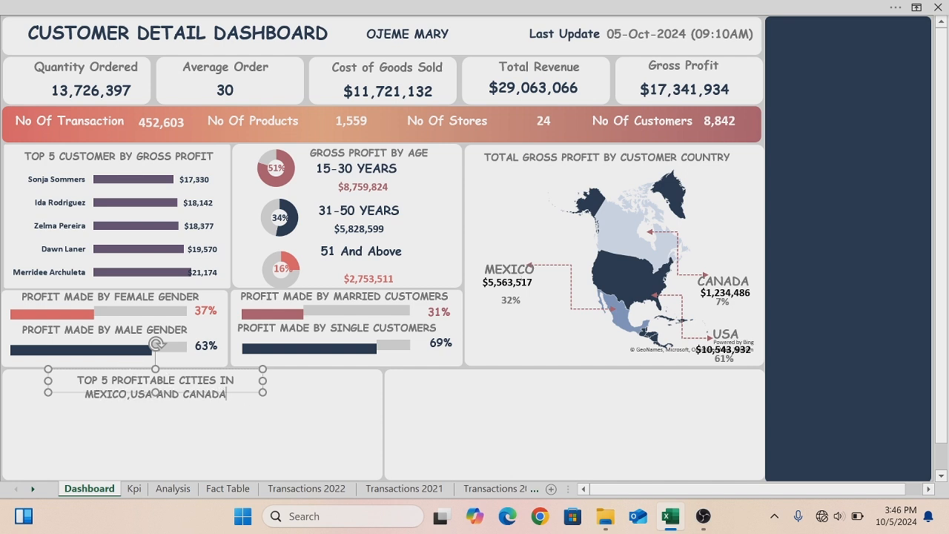
- Widen the new title box to fit one line and move it to the panel's top-left corner
drag(264, 380, 394, 400)
drag(252, 397, 208, 391)
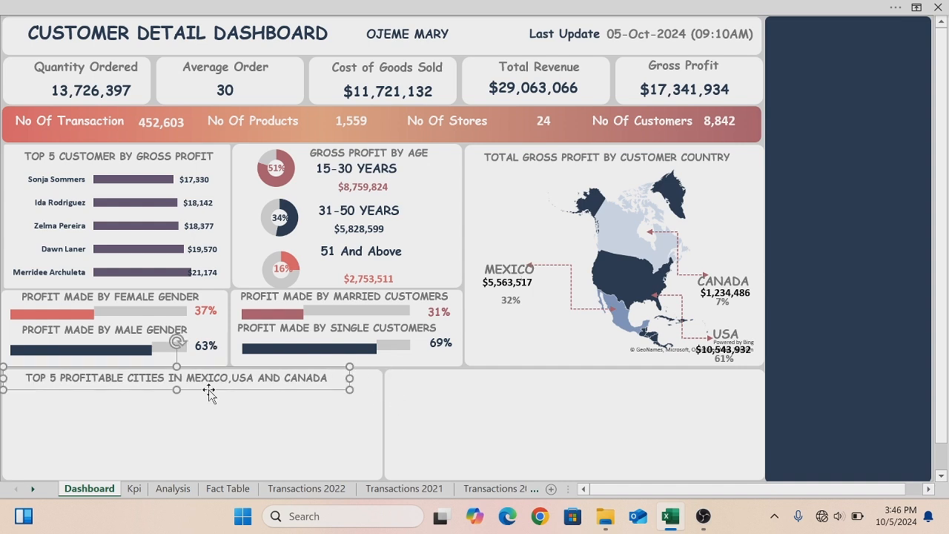
ctrl+click(210, 391)
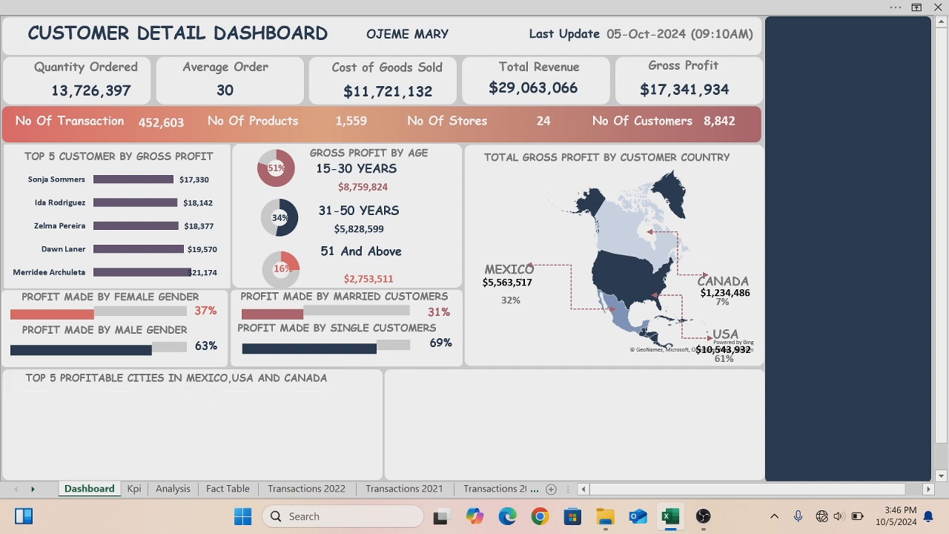
click(208, 378)
click(210, 395)
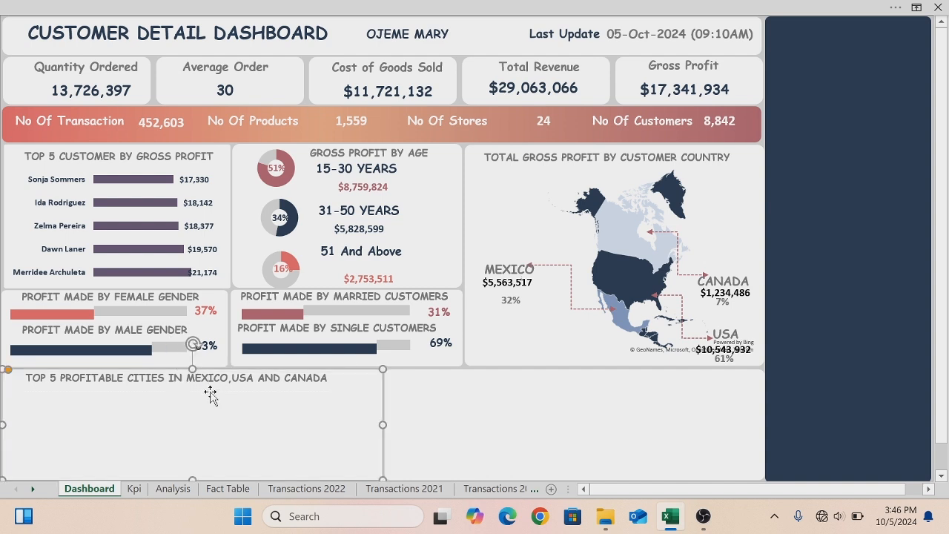
key(ctrl+d)
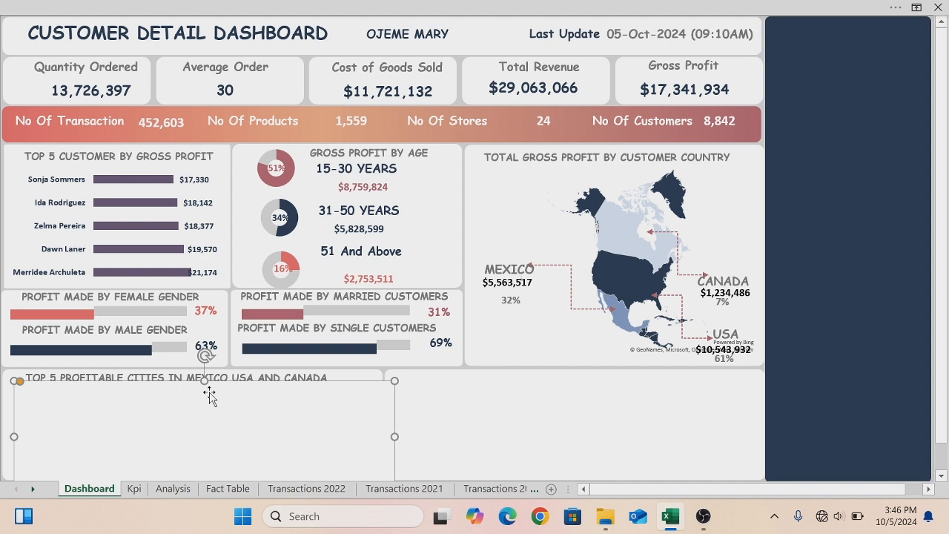
key(ctrl+z)
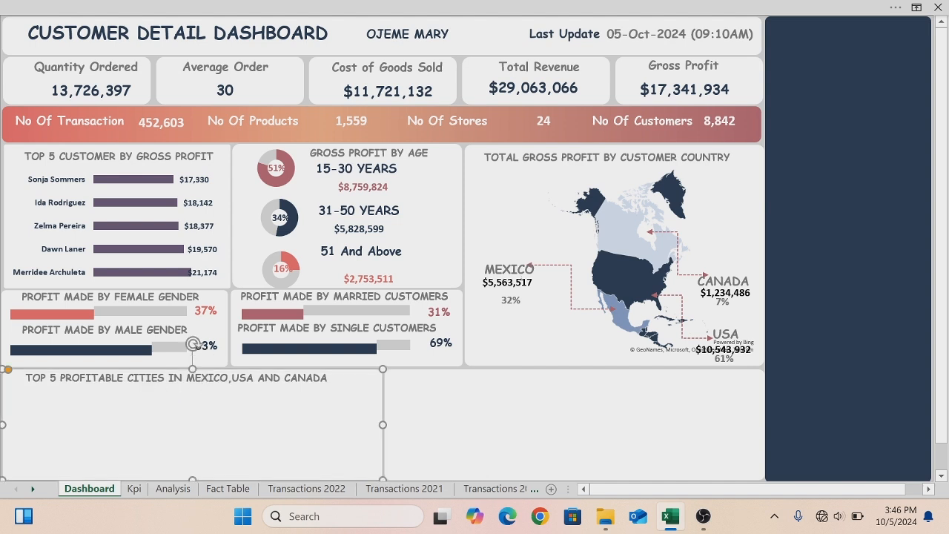
click(139, 378)
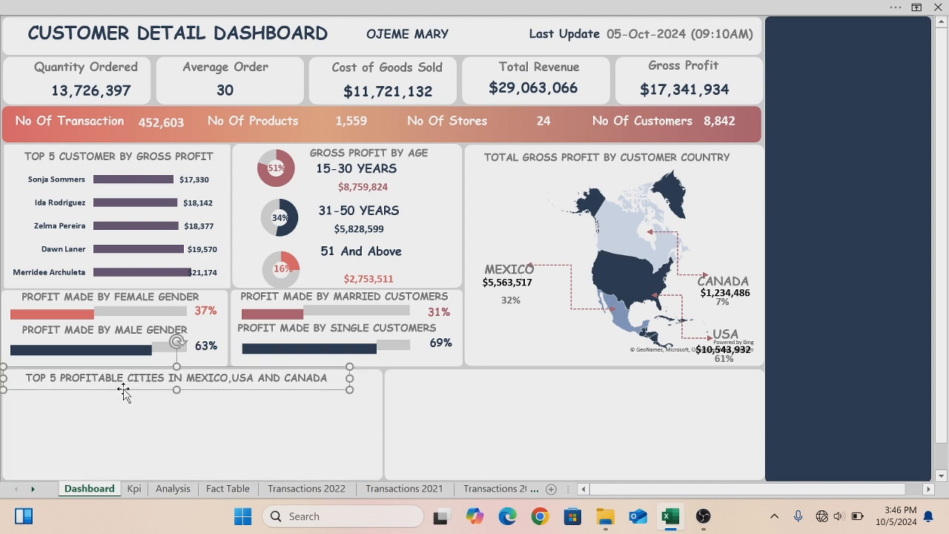
- Duplicate the title box into the lower-right panel and retitle it LESS 5 PROFITABLE CITIES IN MEXICO,USA AND CANADA
key(ctrl+d)
drag(125, 404, 502, 393)
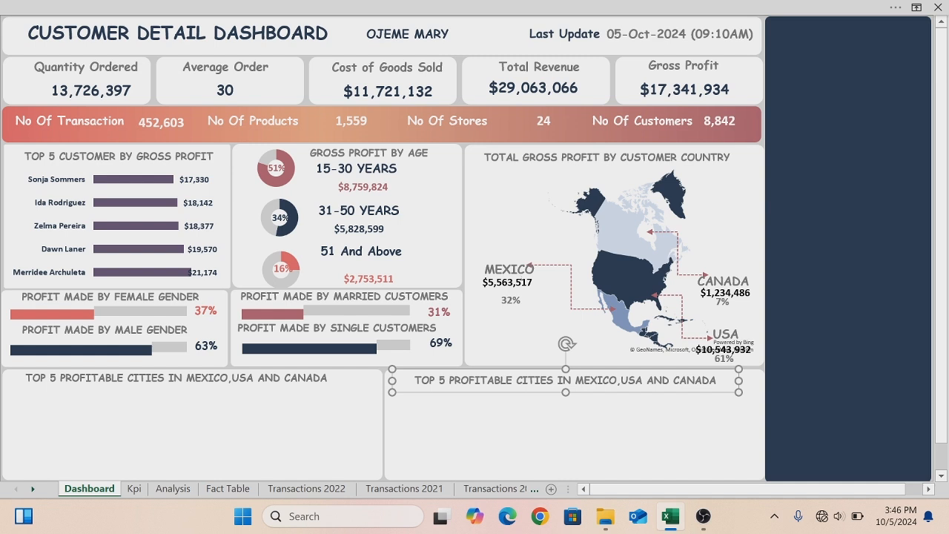
key(BackSpace)
key(BackSpace)
key(BackSpace)
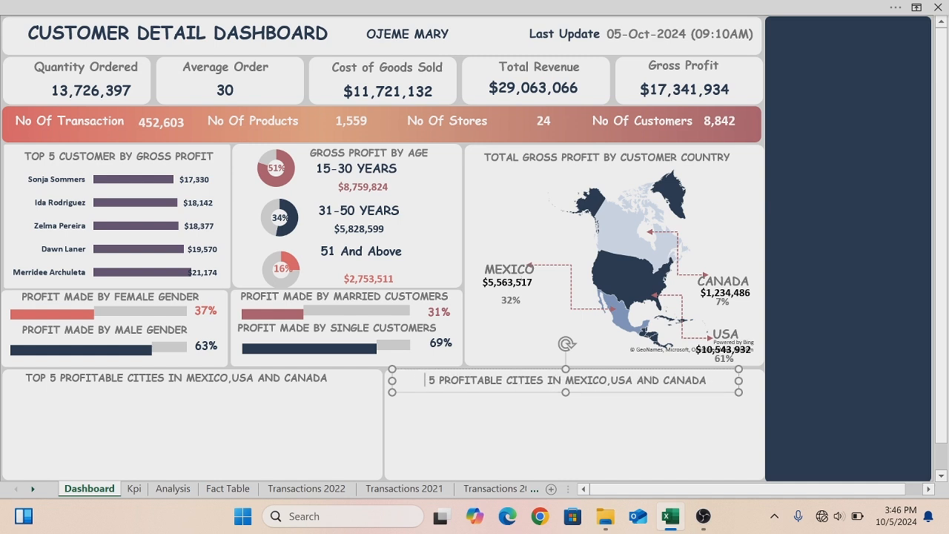
text(LESS)
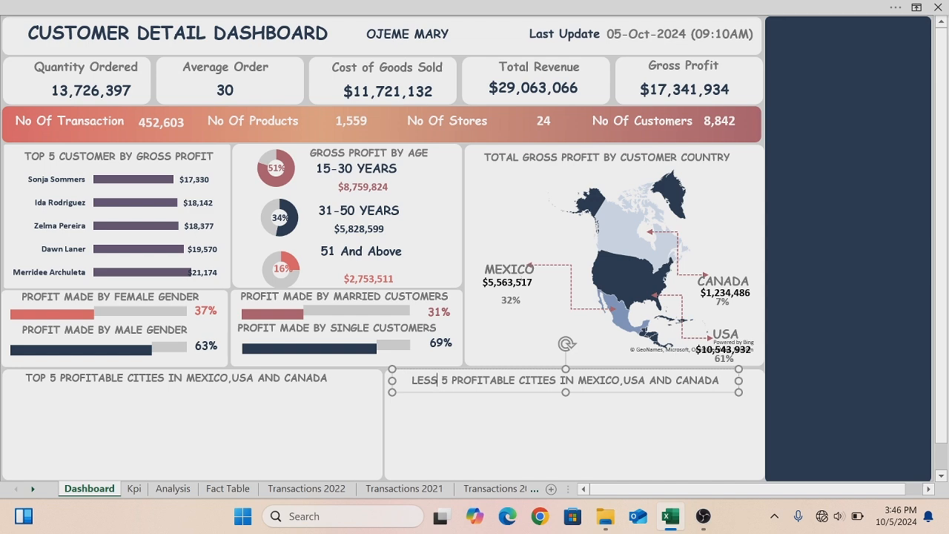
- Copy the top 5 cities gross profit column chart from the Analysis sheet onto the dashboard
click(172, 489)
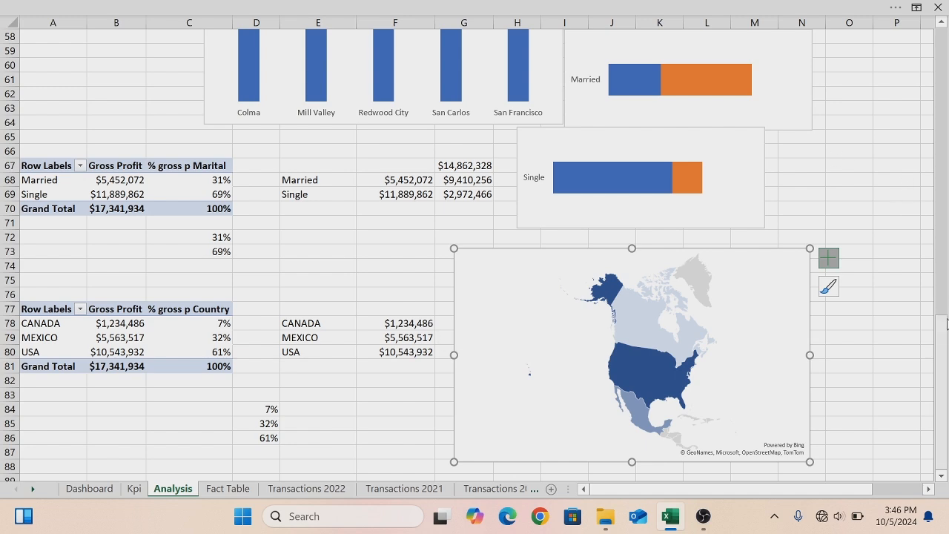
drag(943, 331, 930, 194)
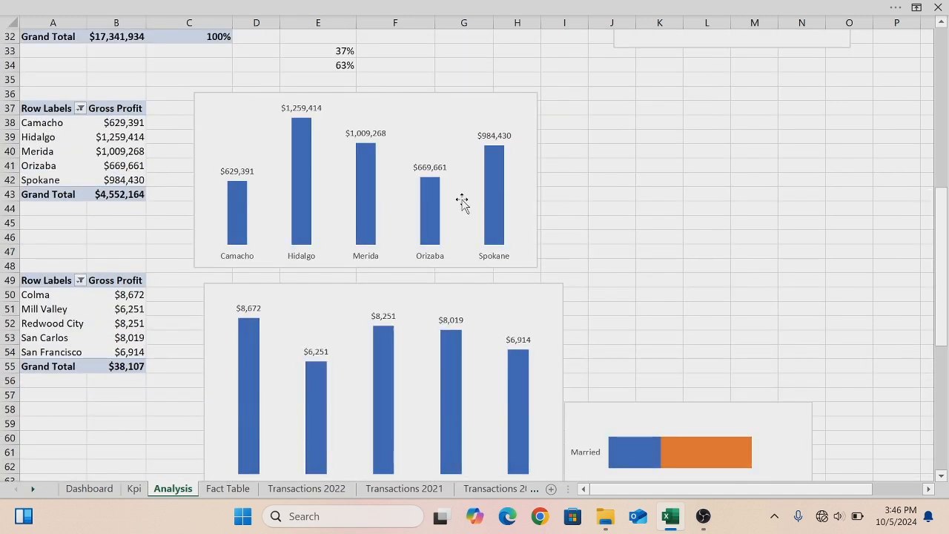
click(221, 100)
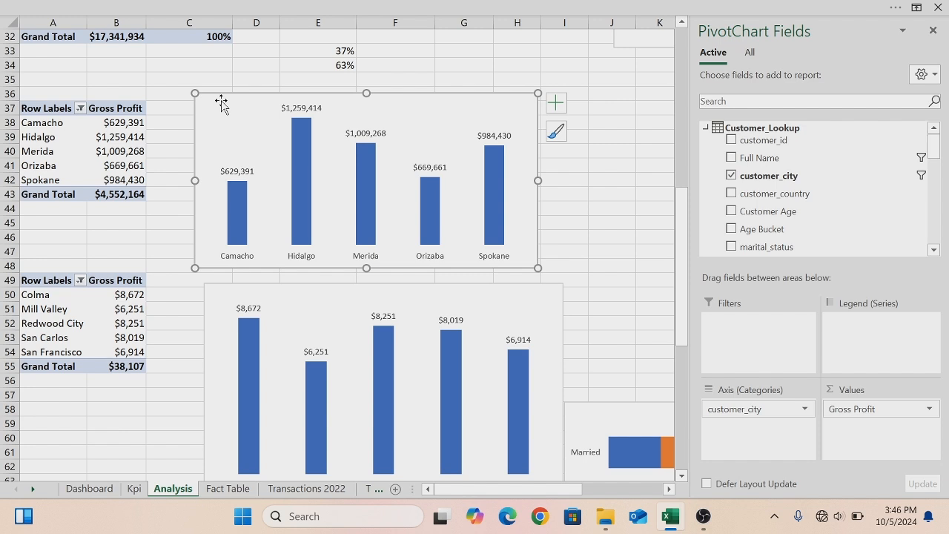
ctrl+click(216, 297)
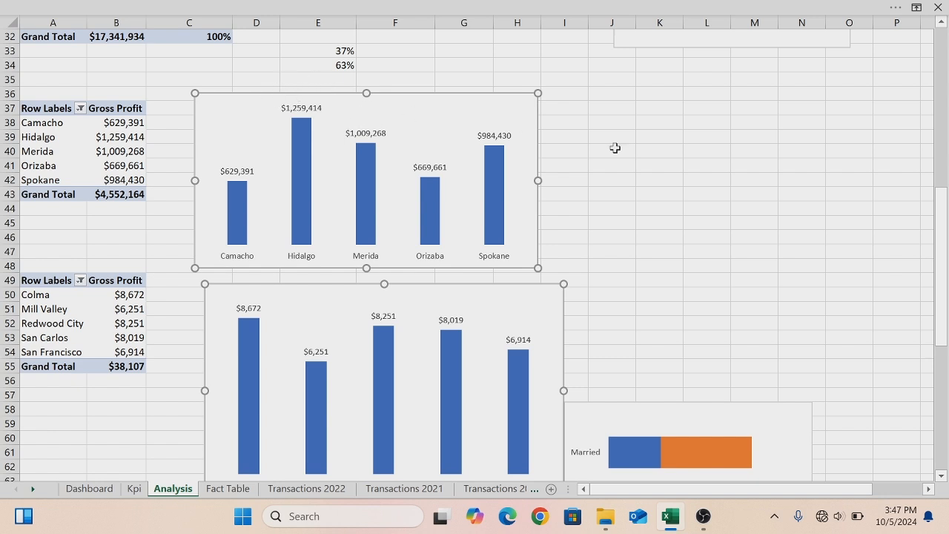
click(697, 162)
click(309, 94)
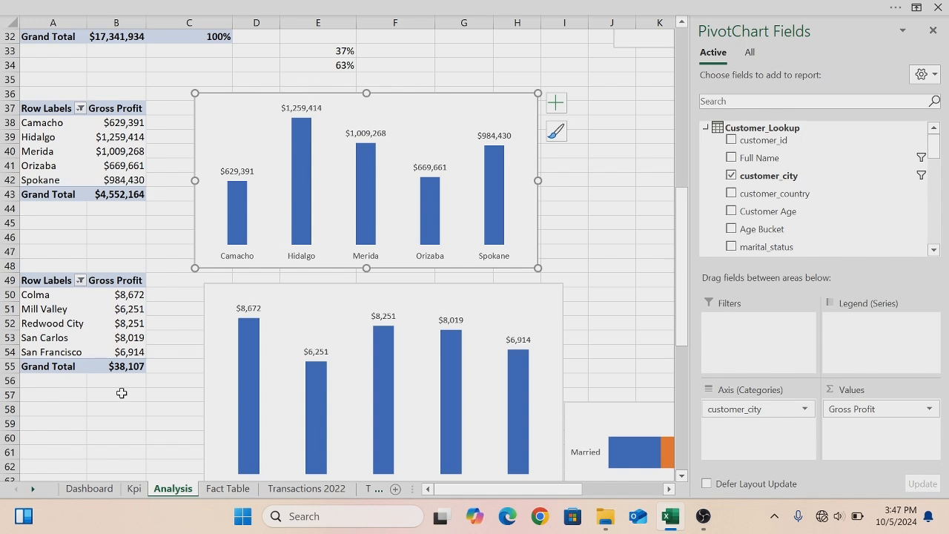
click(86, 487)
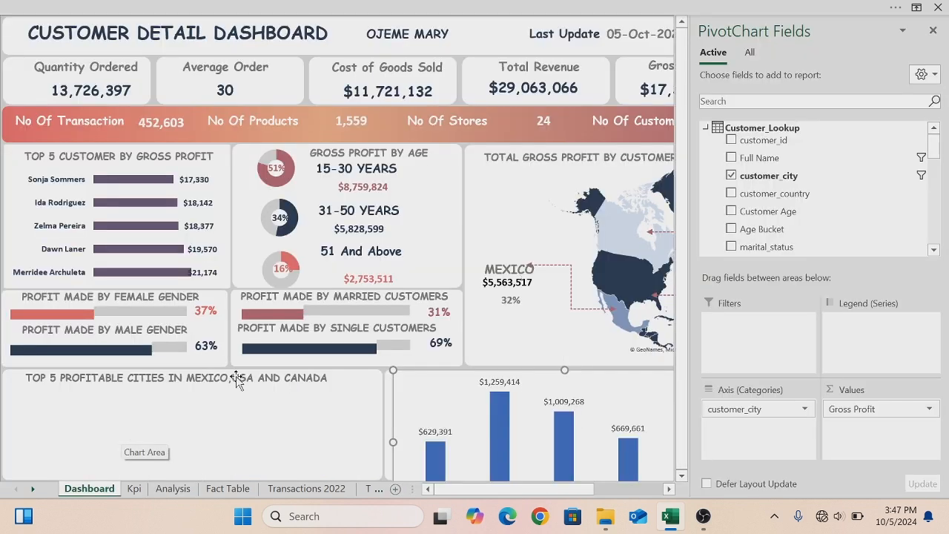
- Set the pasted chart's area to no fill and no outline
right_click(435, 373)
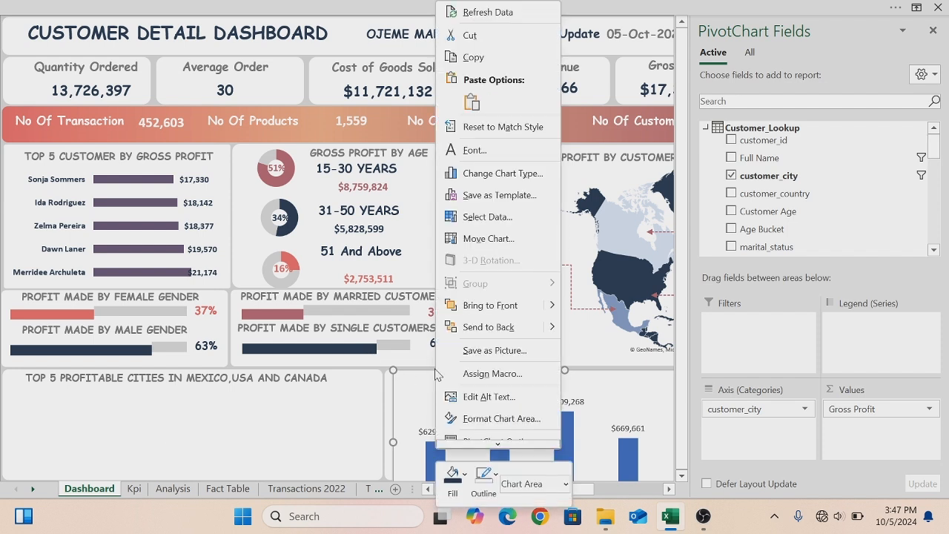
click(465, 474)
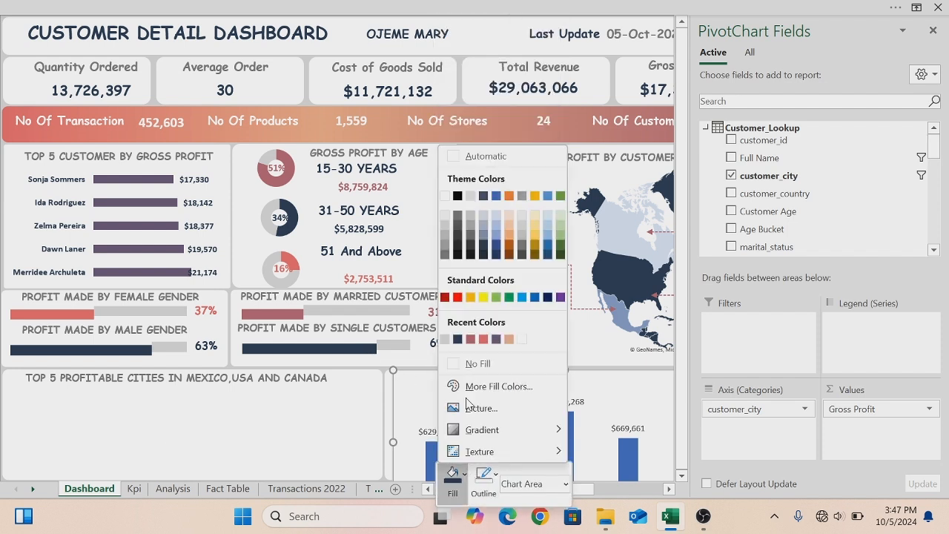
click(461, 364)
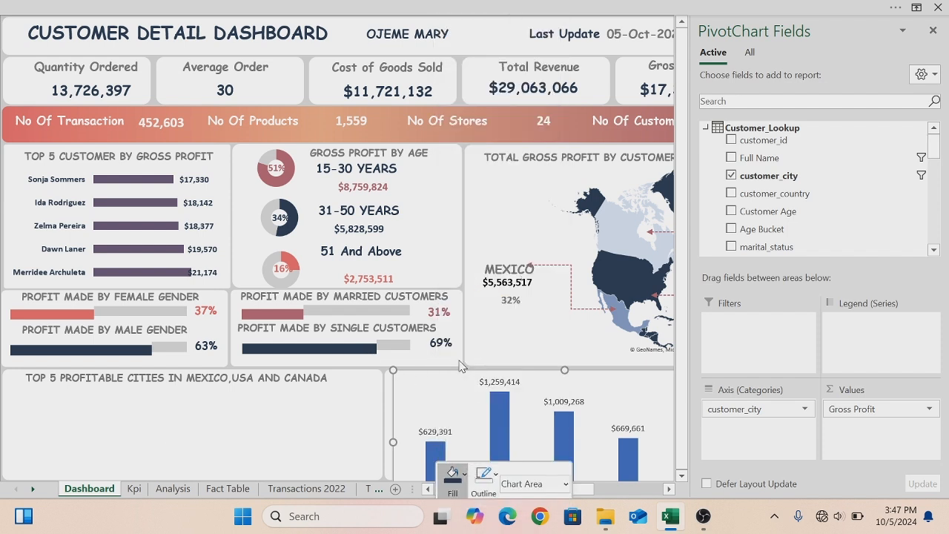
click(494, 478)
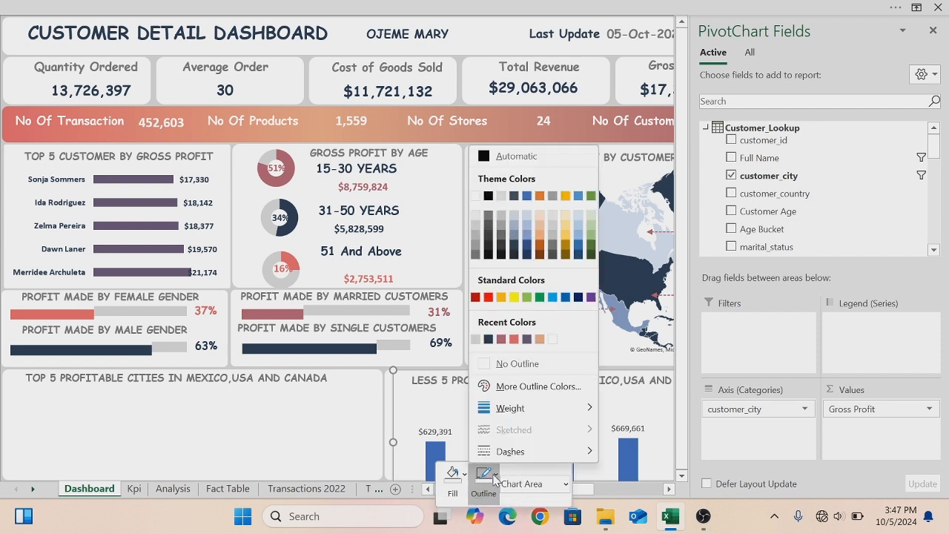
click(482, 365)
- Move the chart into the TOP 5 PROFITABLE CITIES panel and resize it to fit below the title
drag(482, 375, 94, 319)
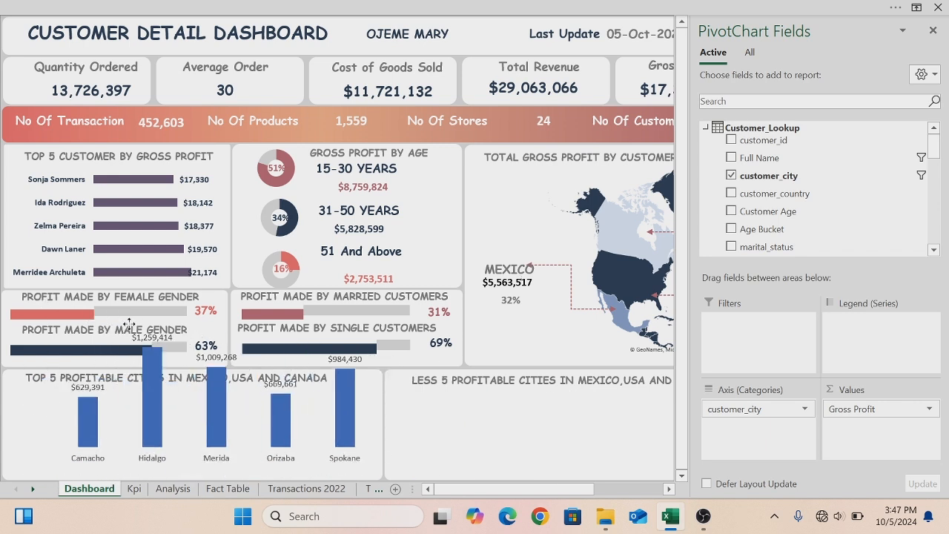
drag(387, 468, 369, 449)
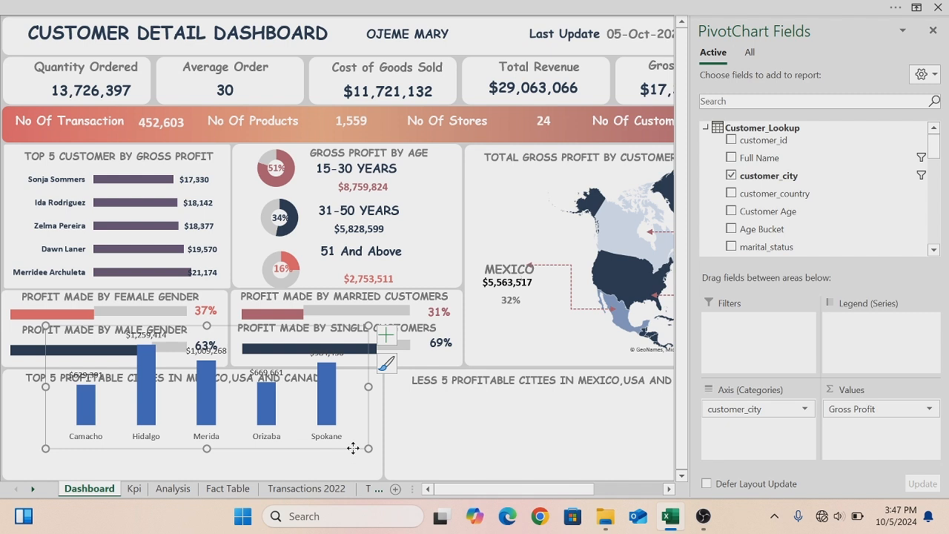
click(350, 467)
scroll(347, 465, down, 1)
drag(345, 463, 359, 460)
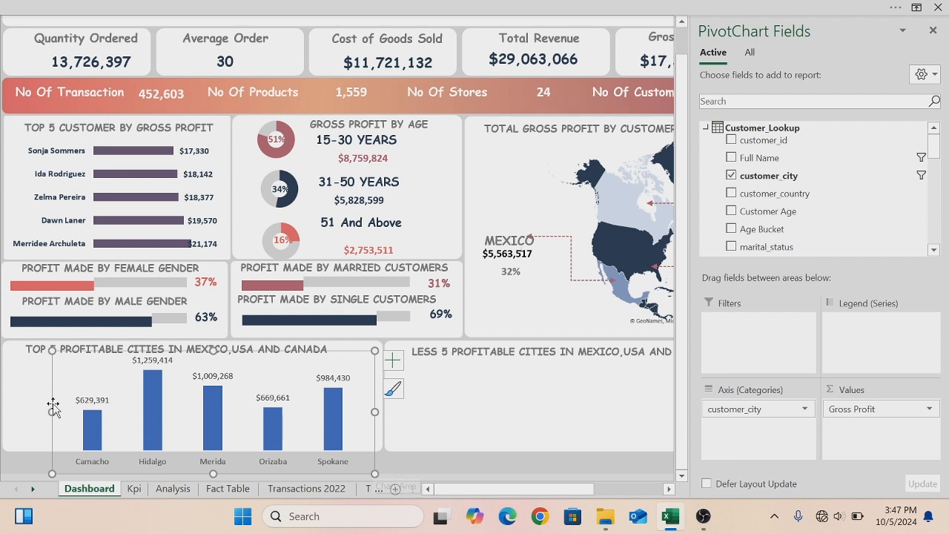
drag(51, 412, 6, 405)
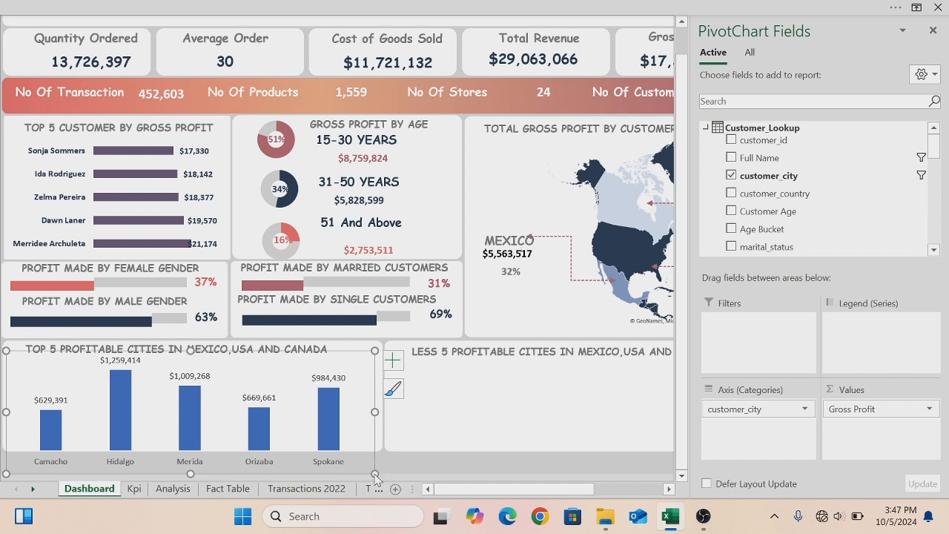
drag(374, 470, 367, 444)
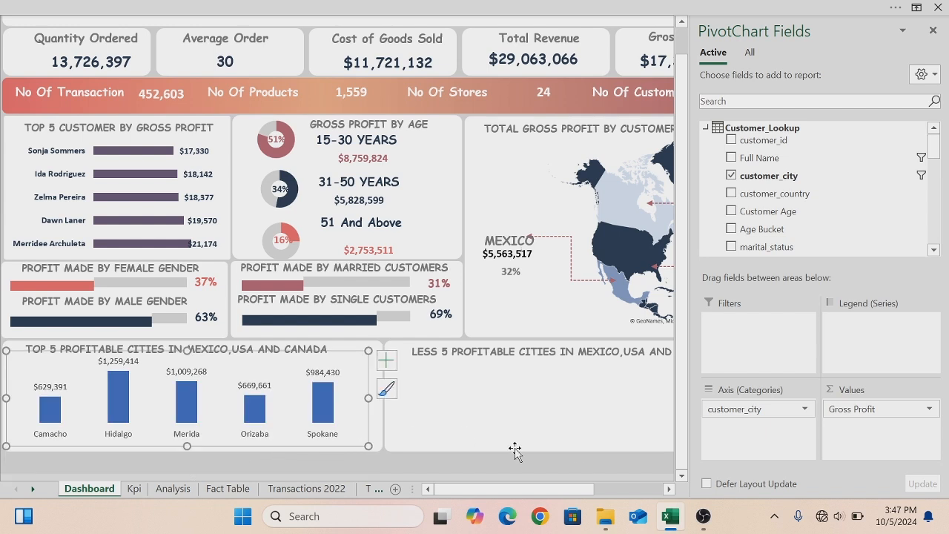
- Close the PivotChart Fields pane and adjust the chart's width and height within the panel
click(931, 31)
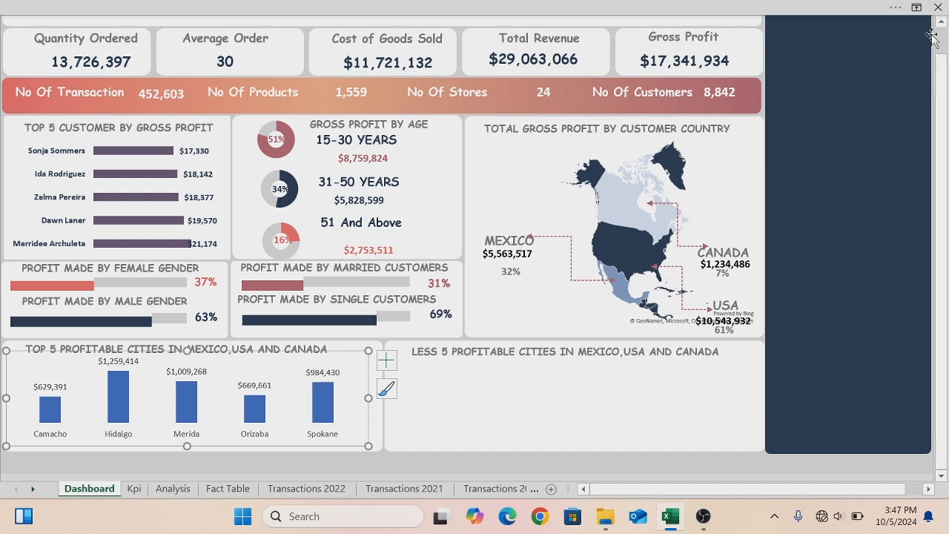
click(941, 23)
click(943, 23)
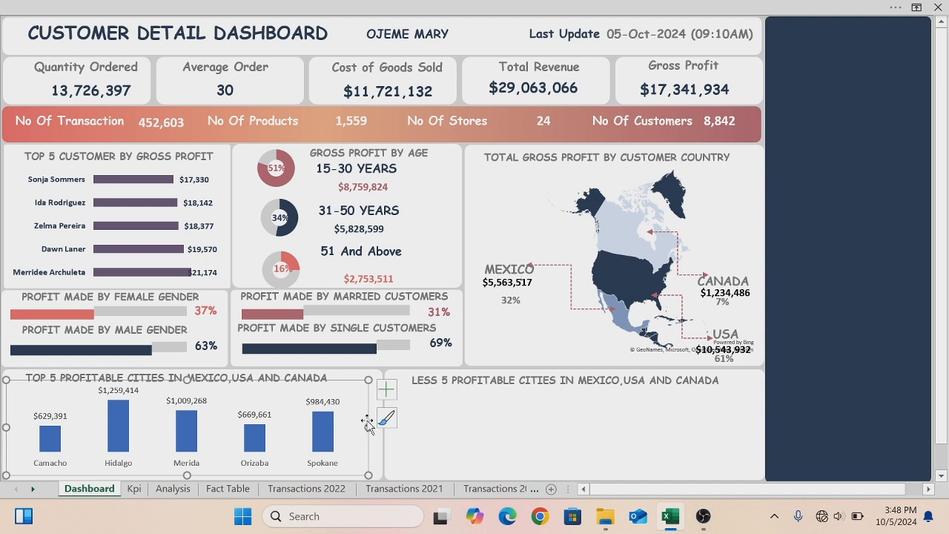
drag(368, 427, 378, 427)
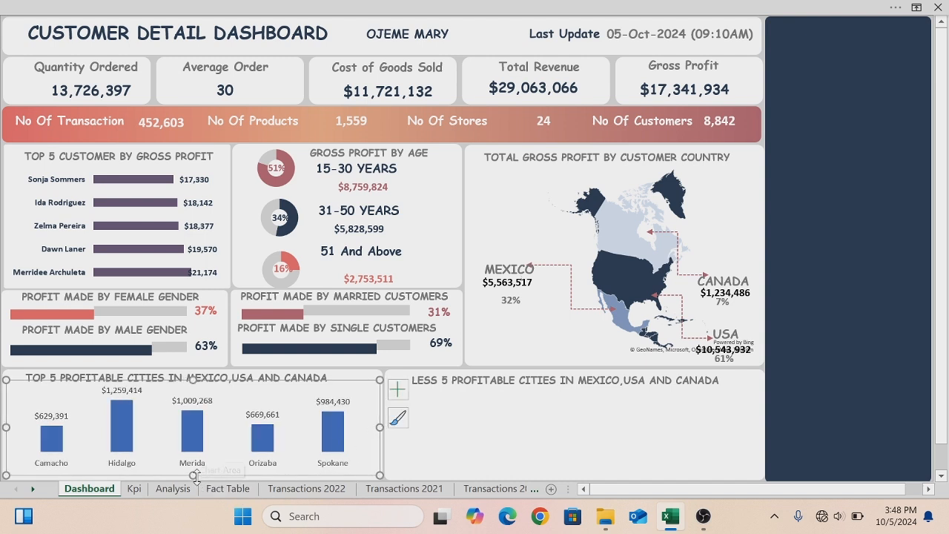
drag(191, 474, 192, 450)
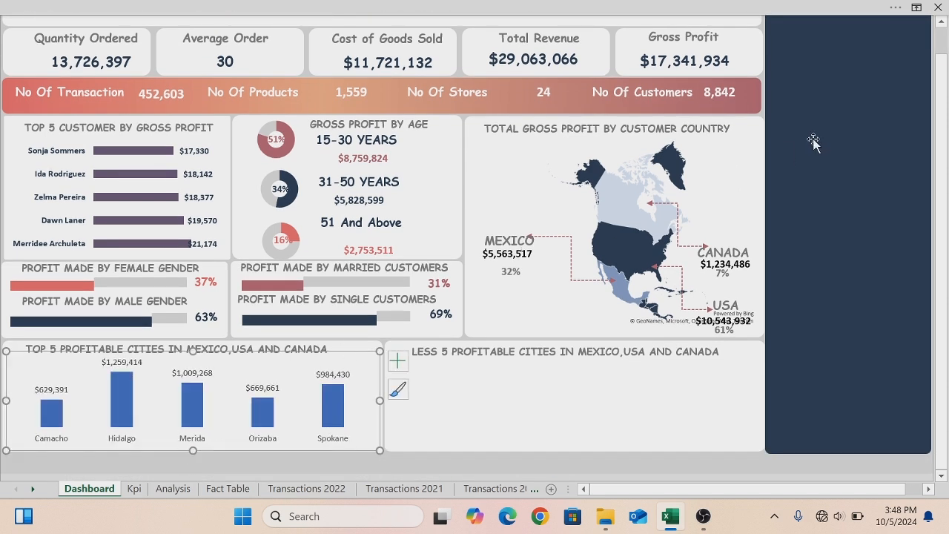
click(941, 25)
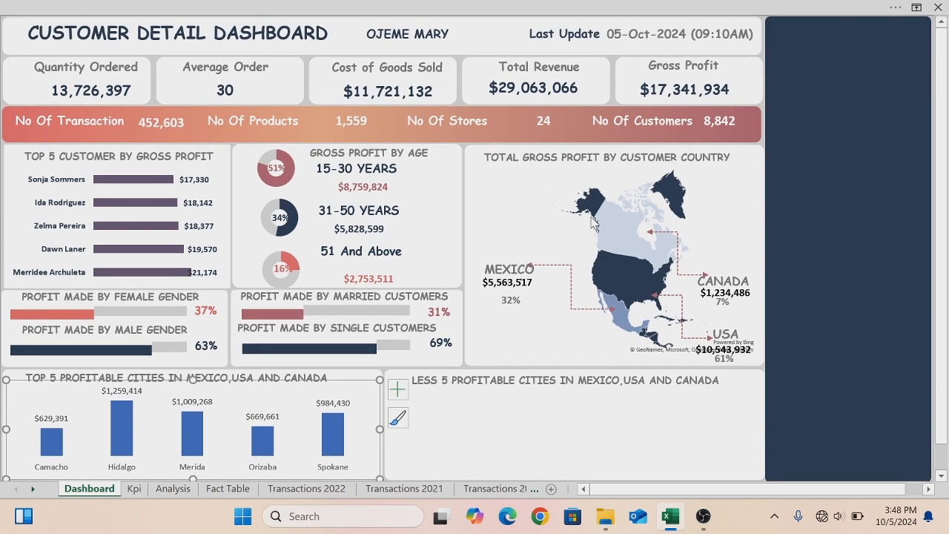
- Recolour the chart's columns dark navy using a recent fill colour
mouse_move(591, 221)
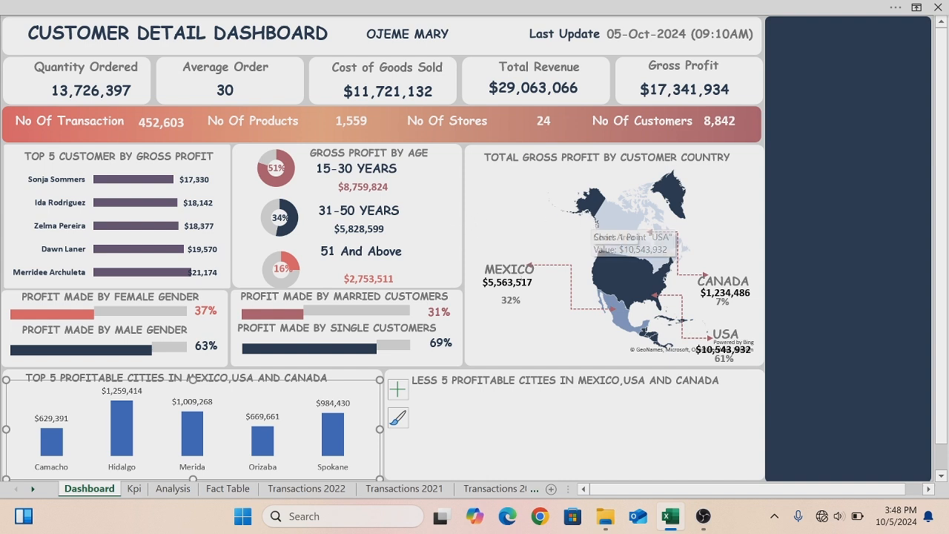
click(125, 420)
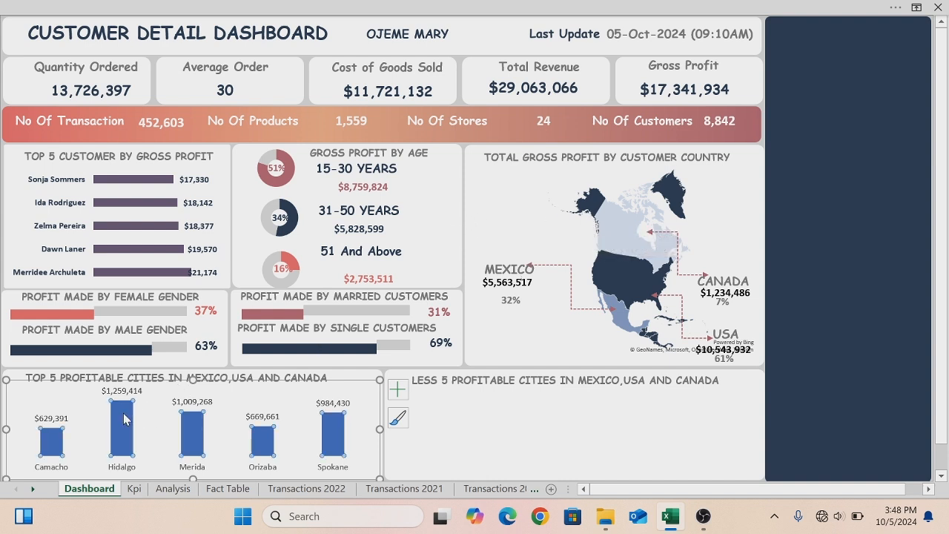
right_click(124, 420)
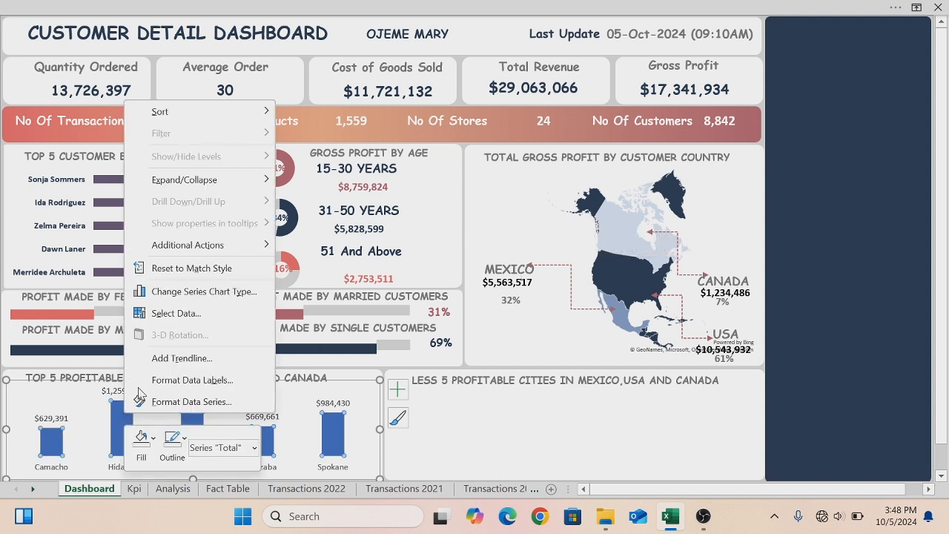
click(142, 442)
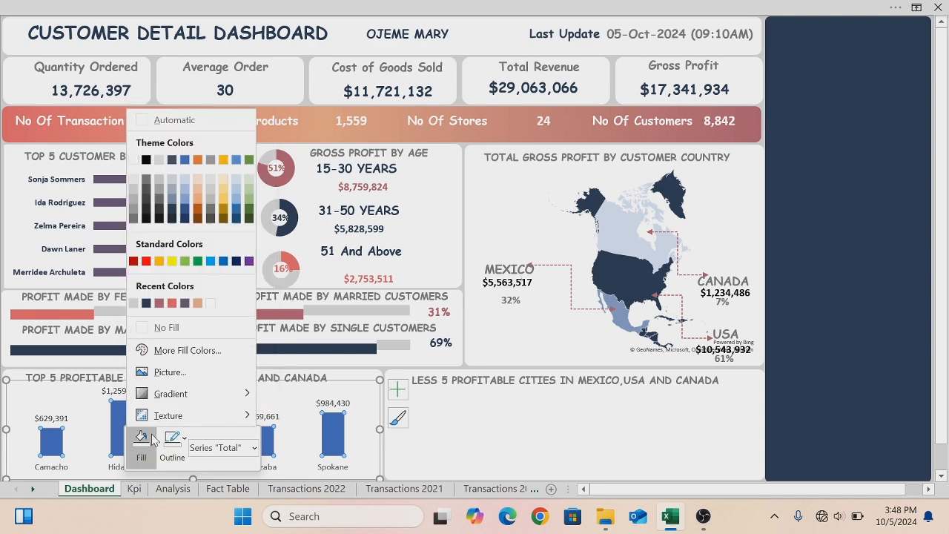
click(175, 359)
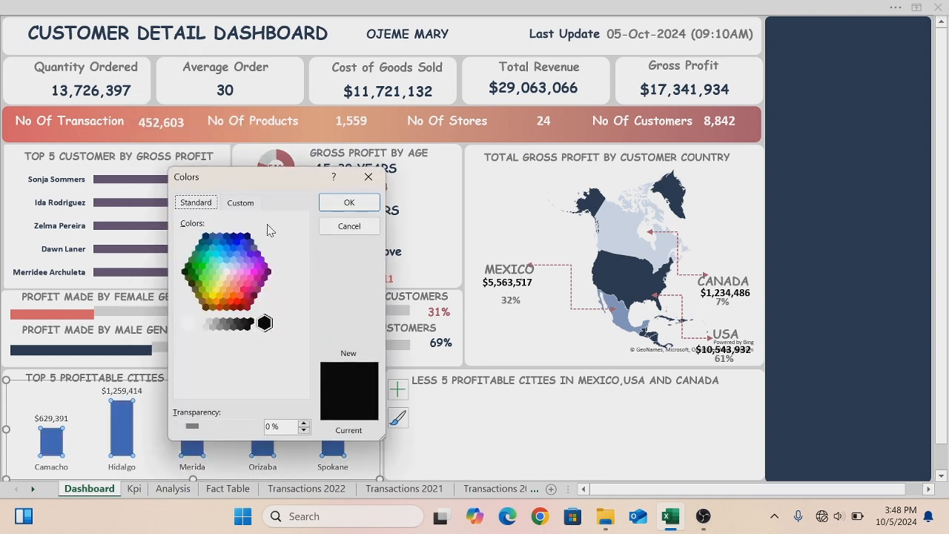
click(362, 206)
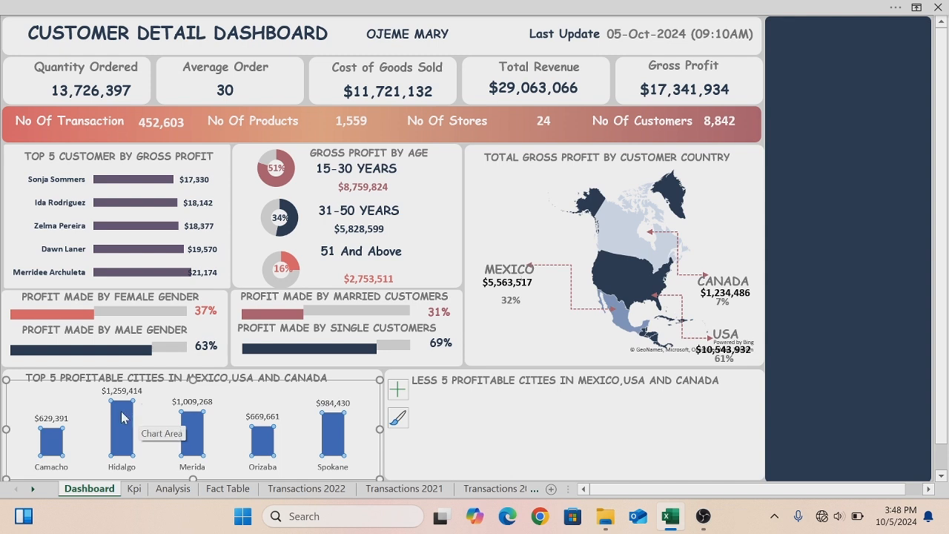
right_click(122, 418)
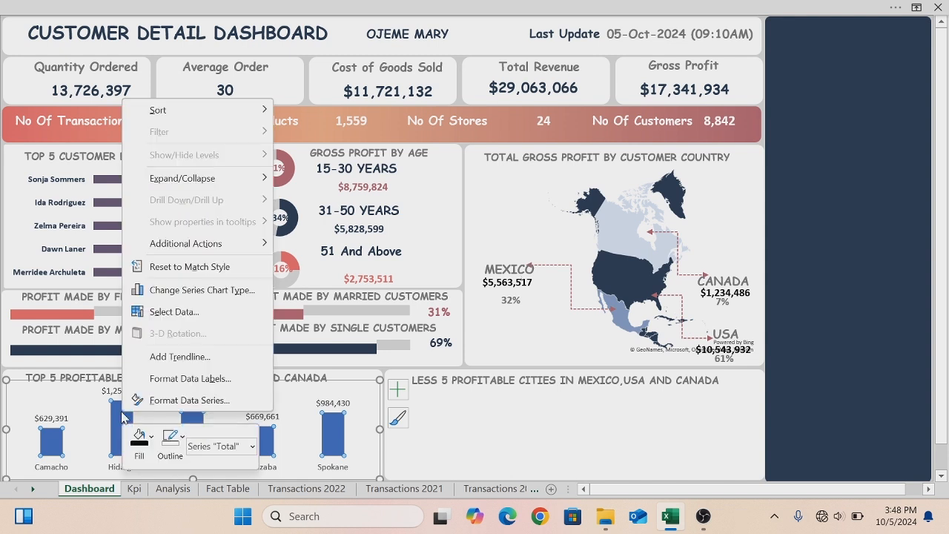
click(152, 437)
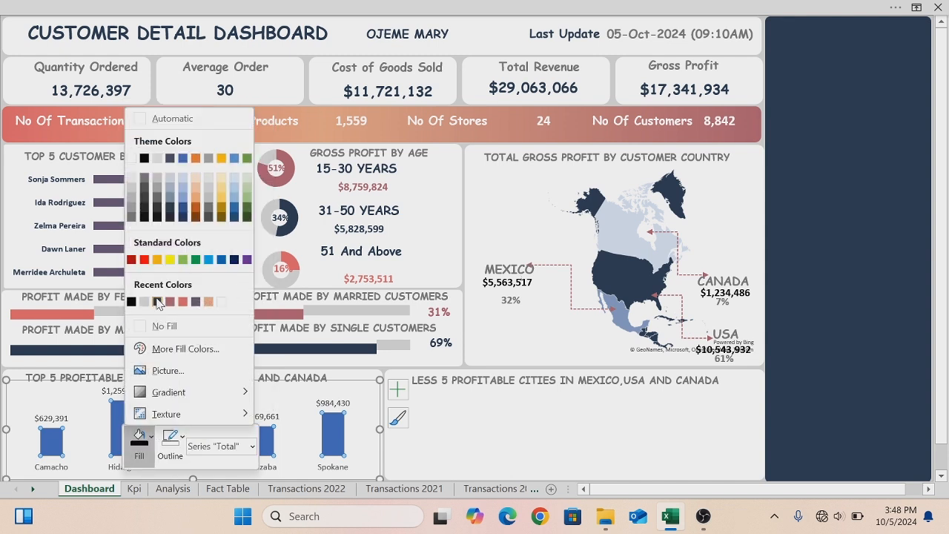
click(158, 301)
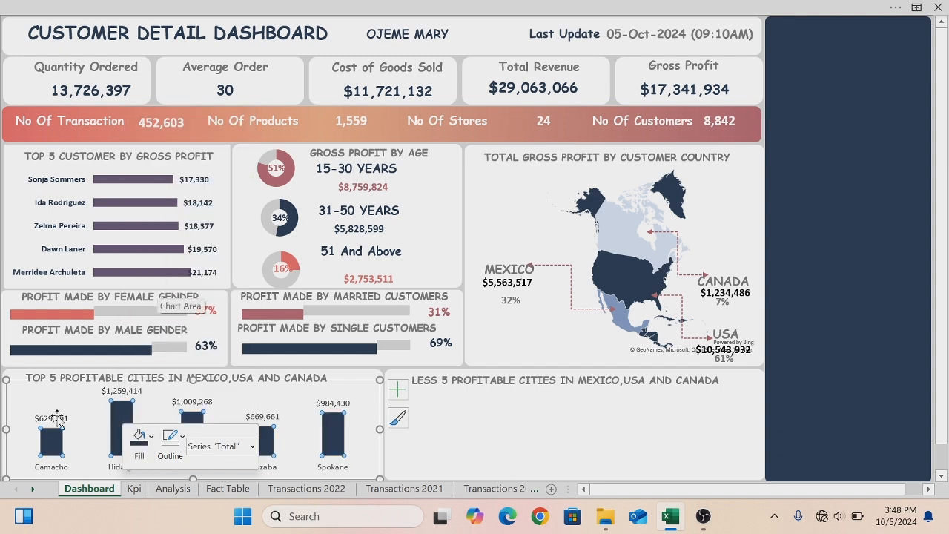
- Make the top 5 chart's data labels bold with a dark navy font colour
click(57, 418)
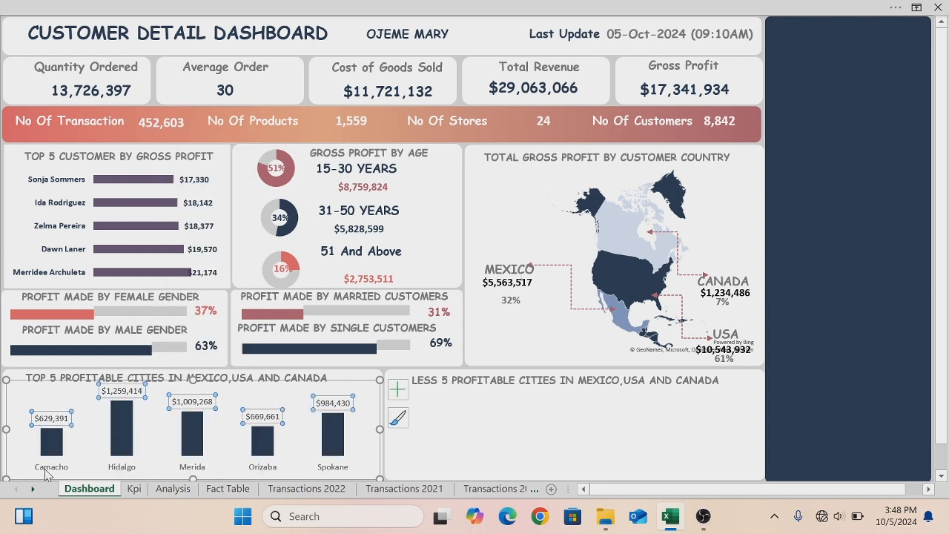
right_click(50, 428)
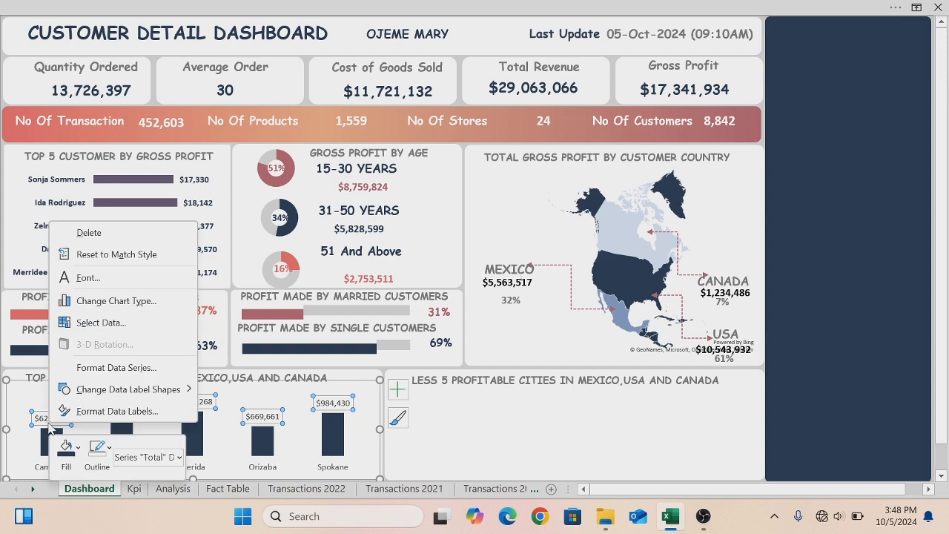
click(93, 279)
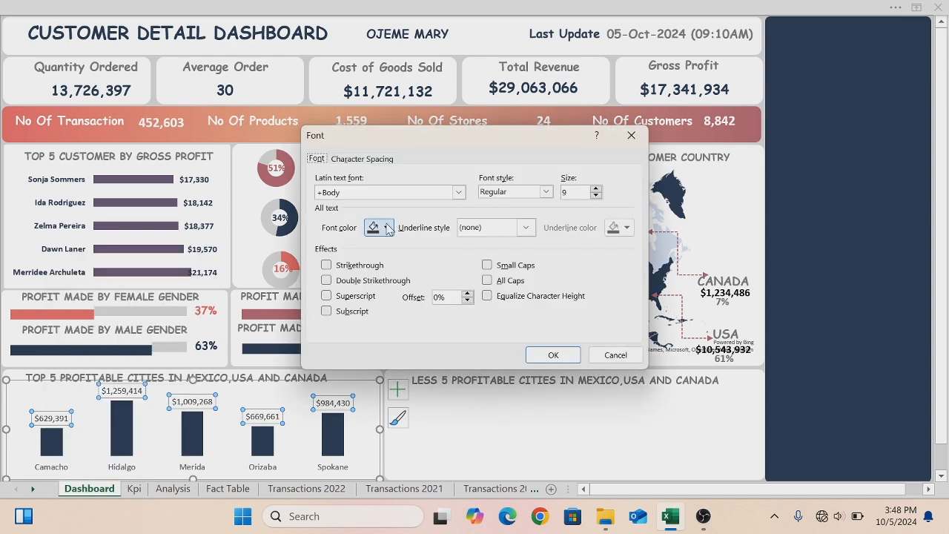
click(386, 227)
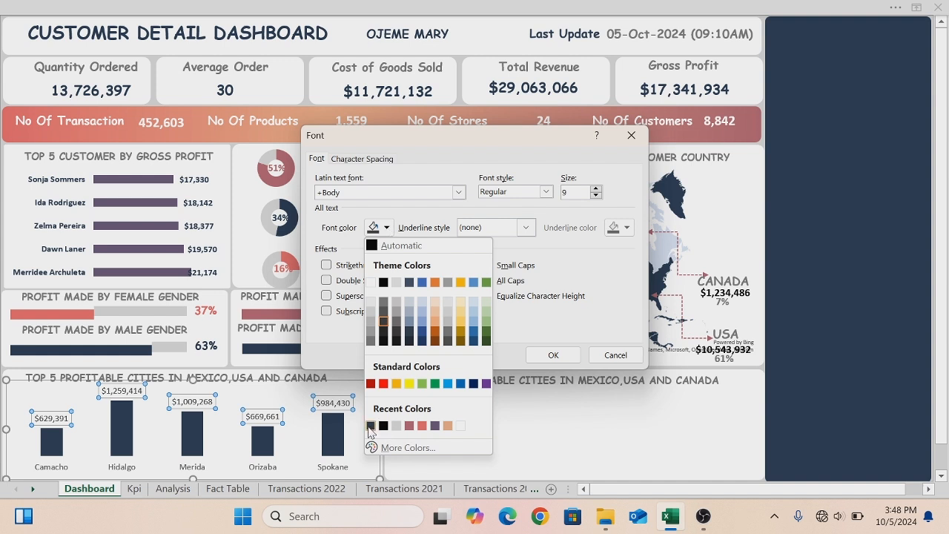
click(369, 426)
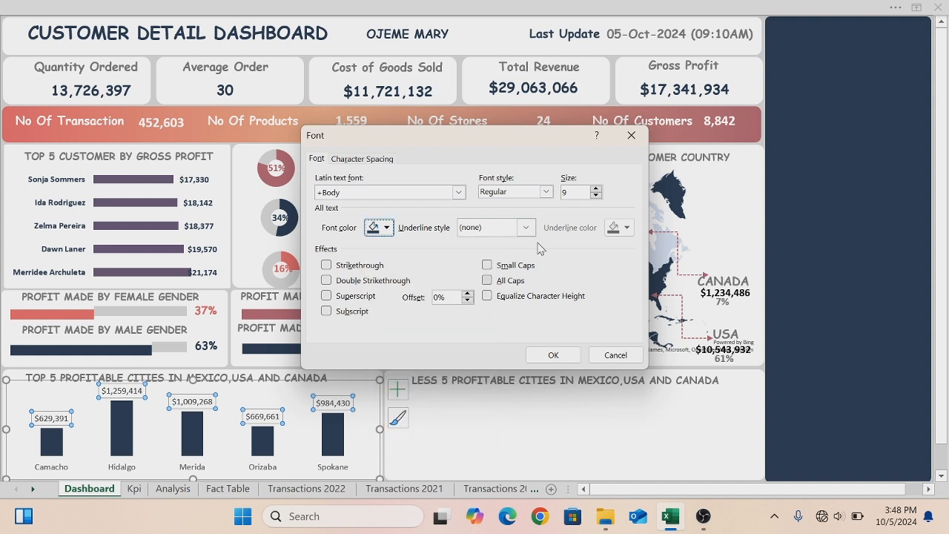
click(546, 192)
click(499, 238)
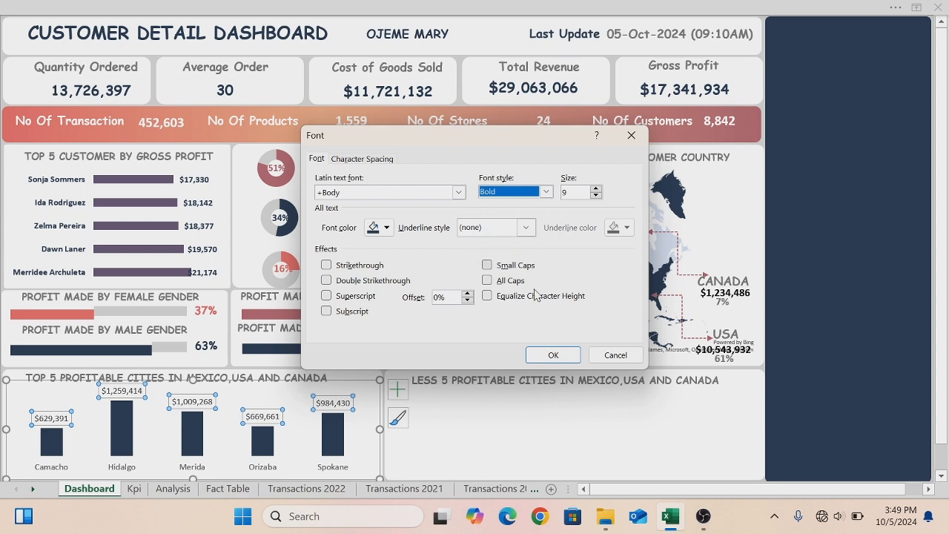
click(553, 355)
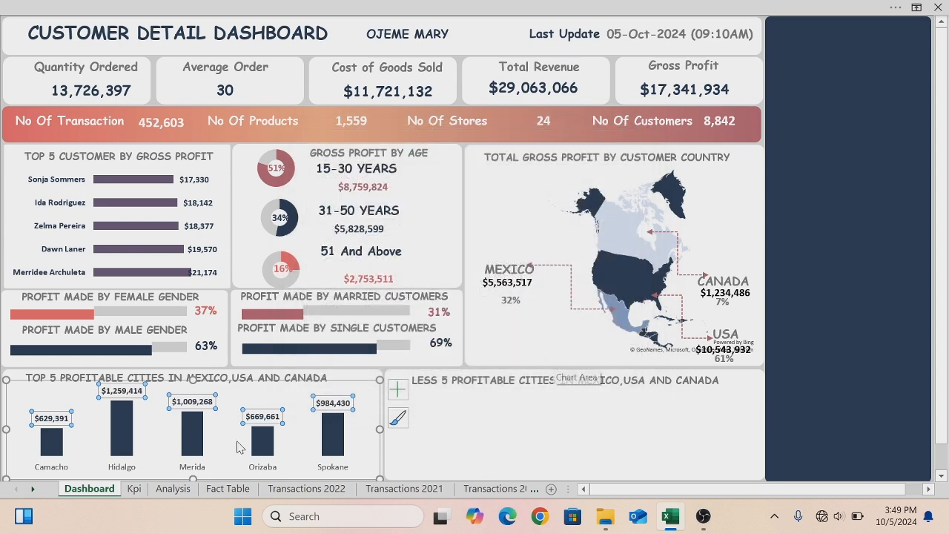
- Make the top 5 chart's city axis labels bold with a dark navy font colour
click(116, 467)
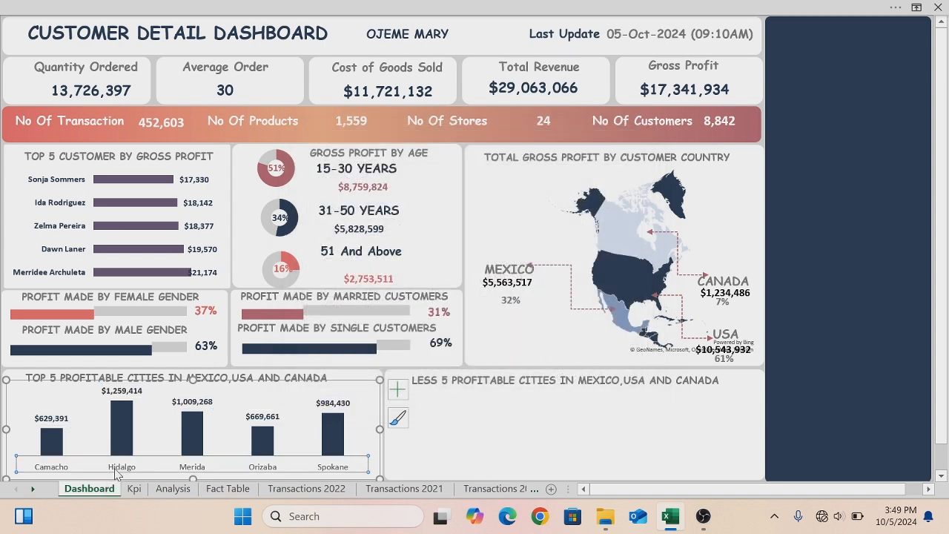
right_click(115, 474)
click(152, 331)
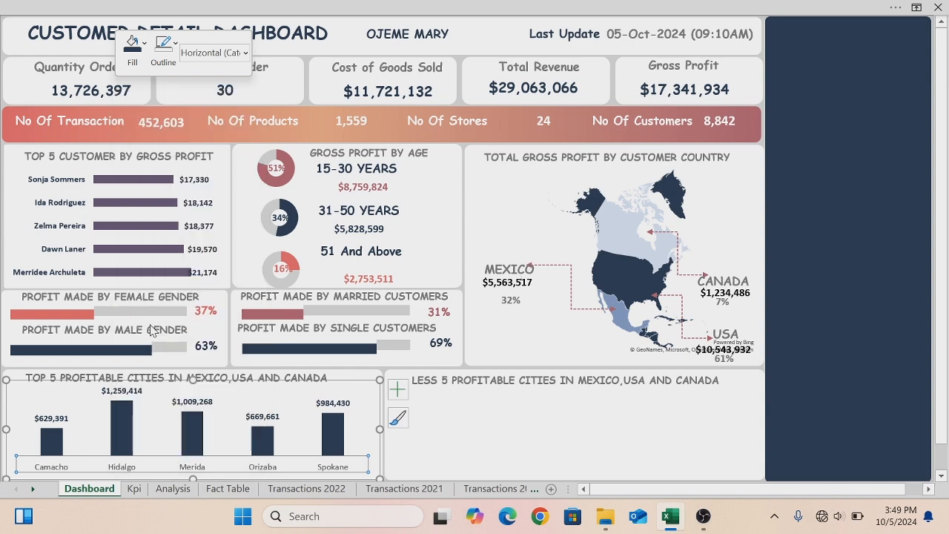
click(386, 228)
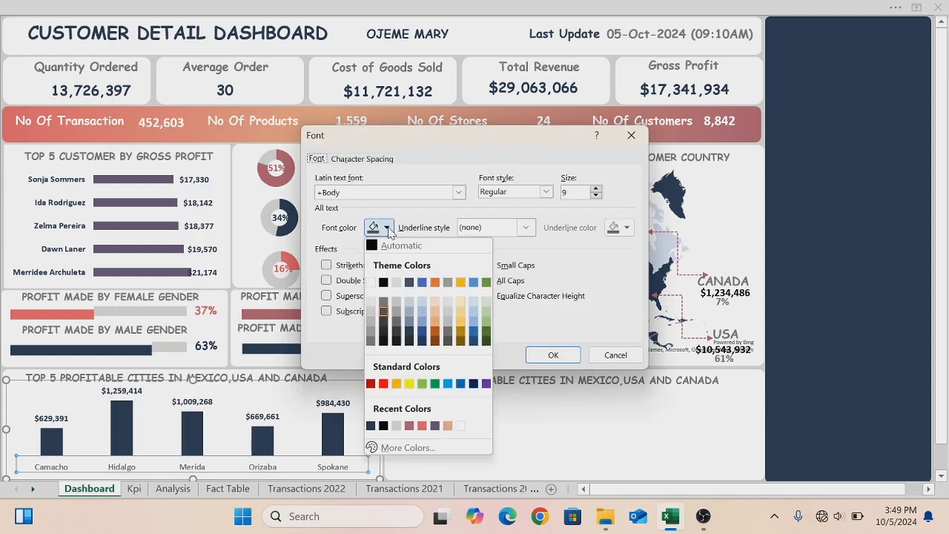
click(370, 428)
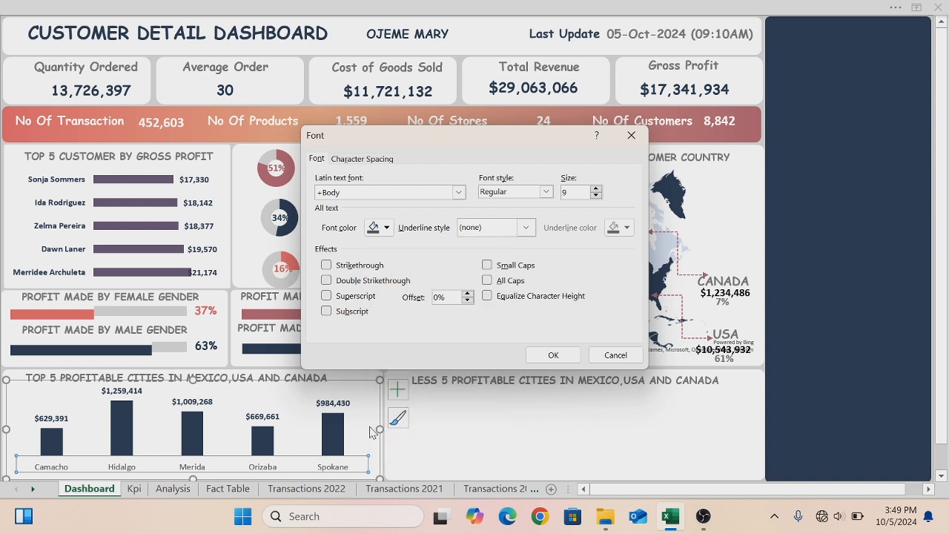
click(546, 192)
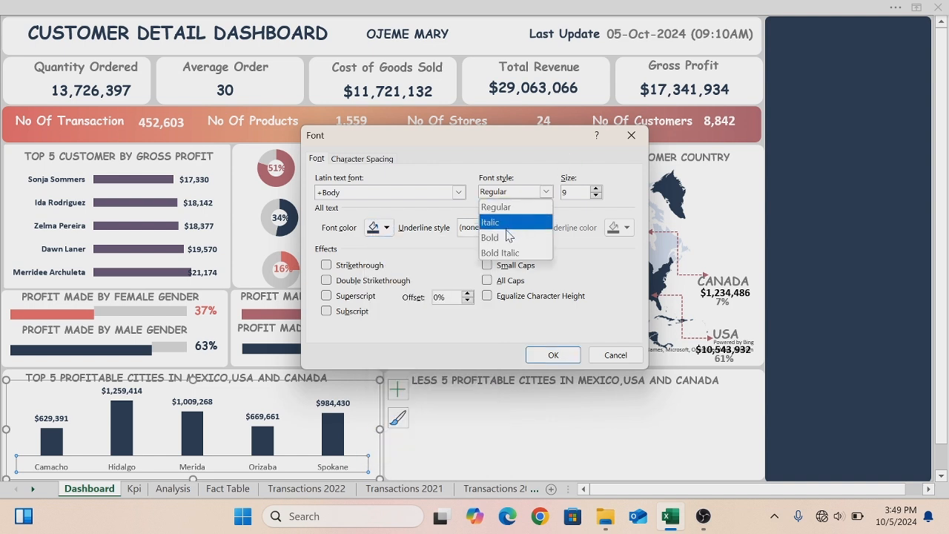
click(545, 238)
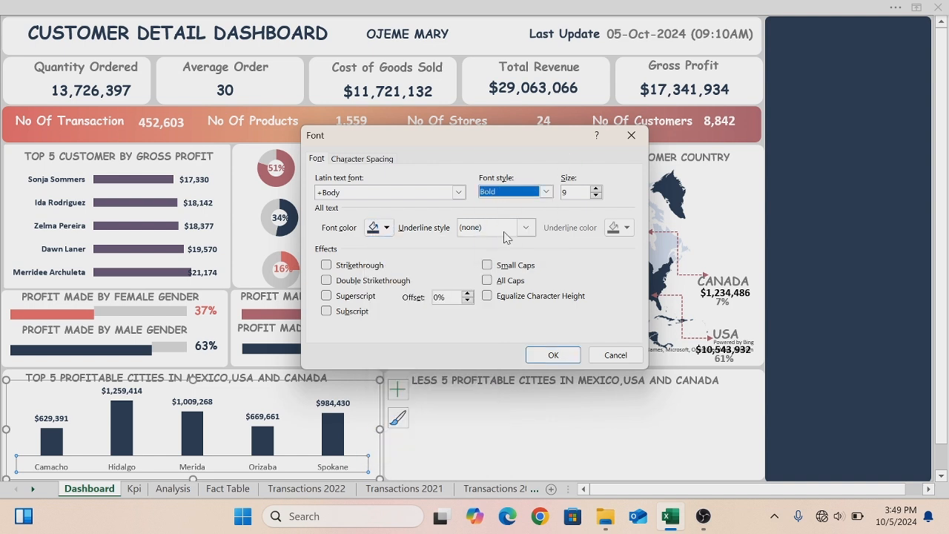
click(552, 354)
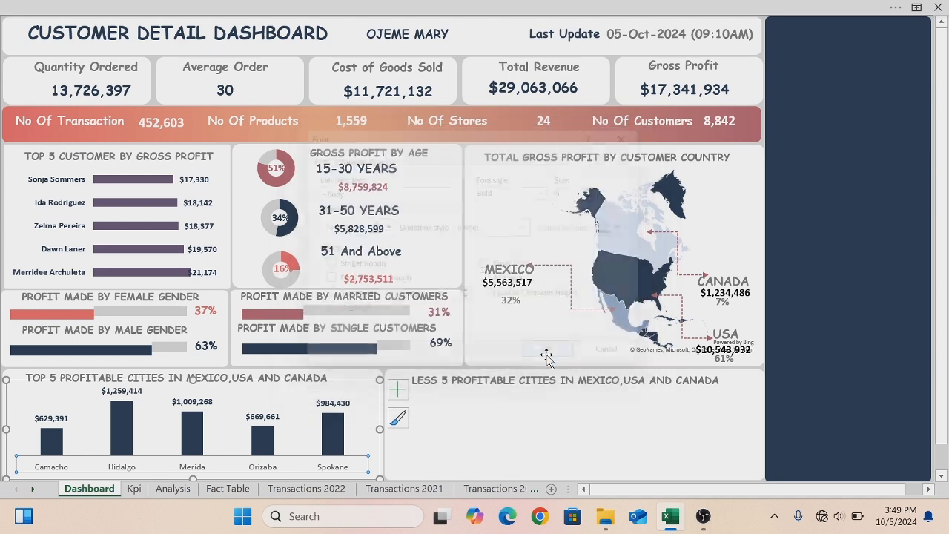
- On the Analysis sheet, move the least 5 cities chart below the top 5 chart and widen it
click(435, 447)
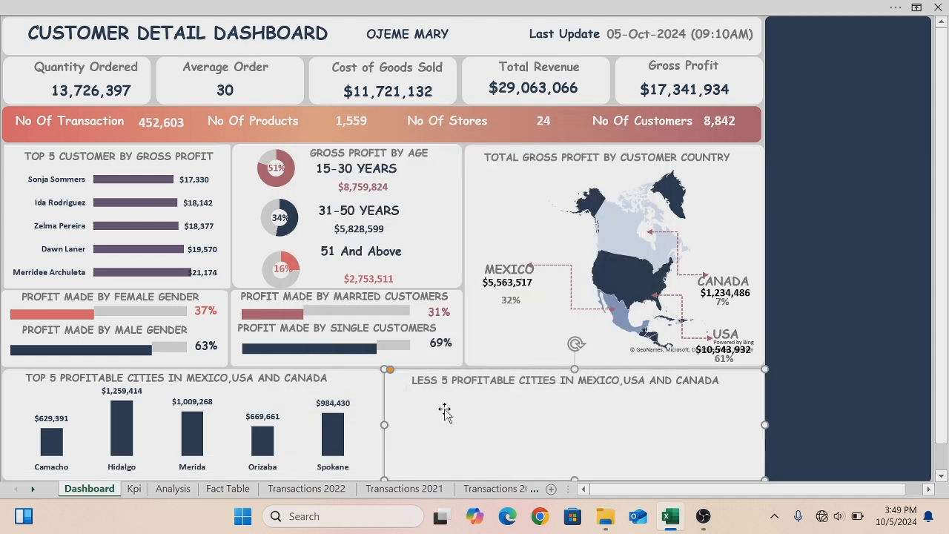
click(172, 489)
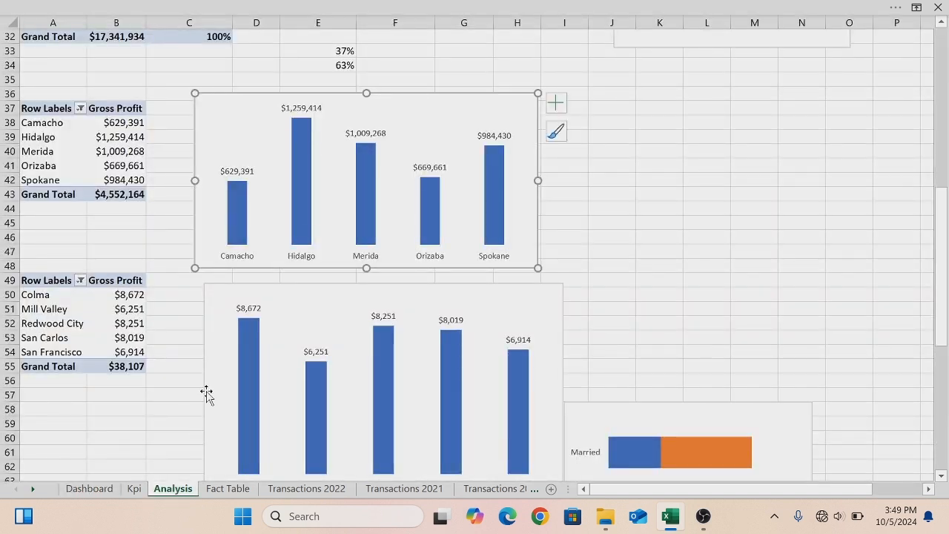
click(208, 287)
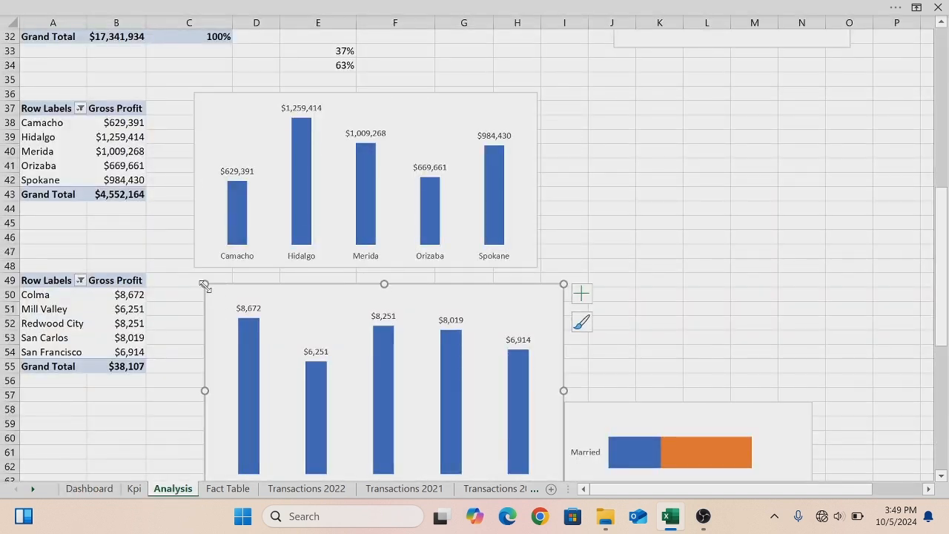
drag(205, 286, 319, 353)
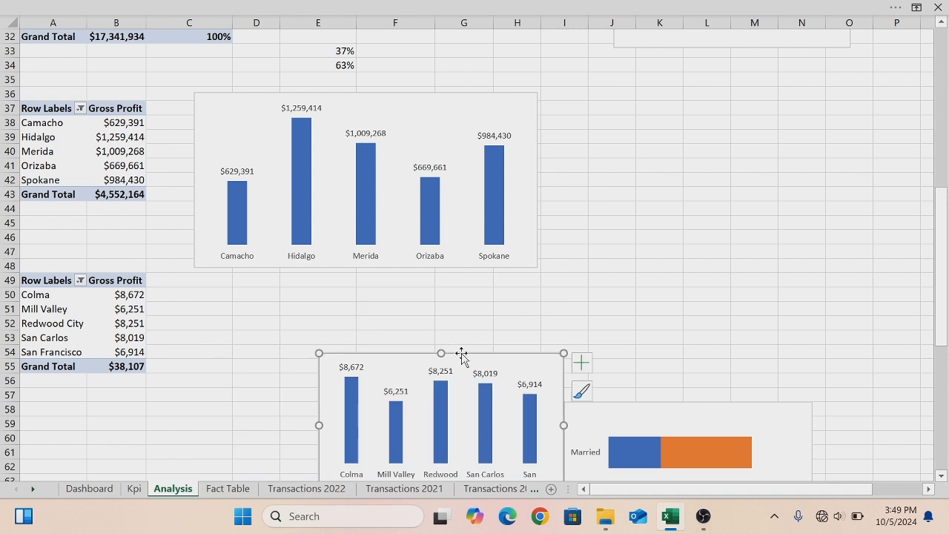
drag(461, 352, 356, 266)
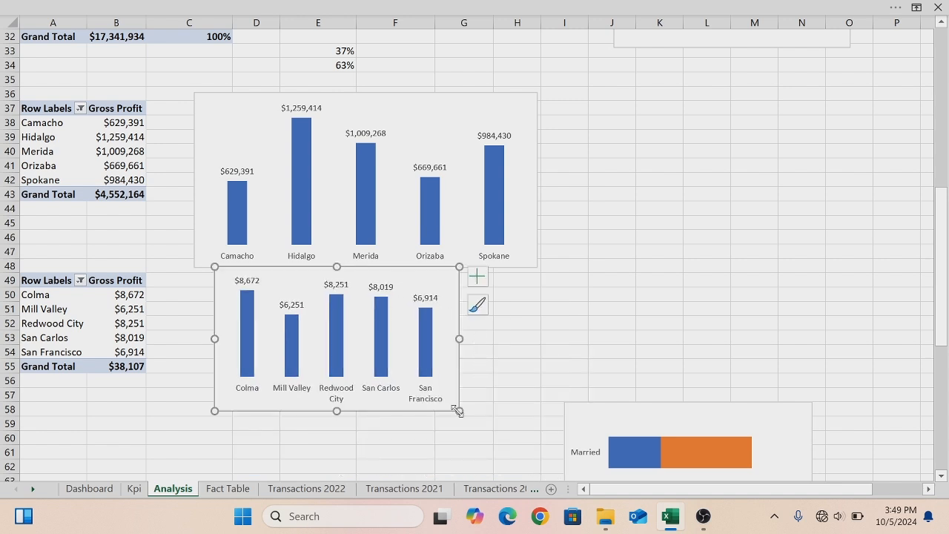
drag(457, 410, 567, 405)
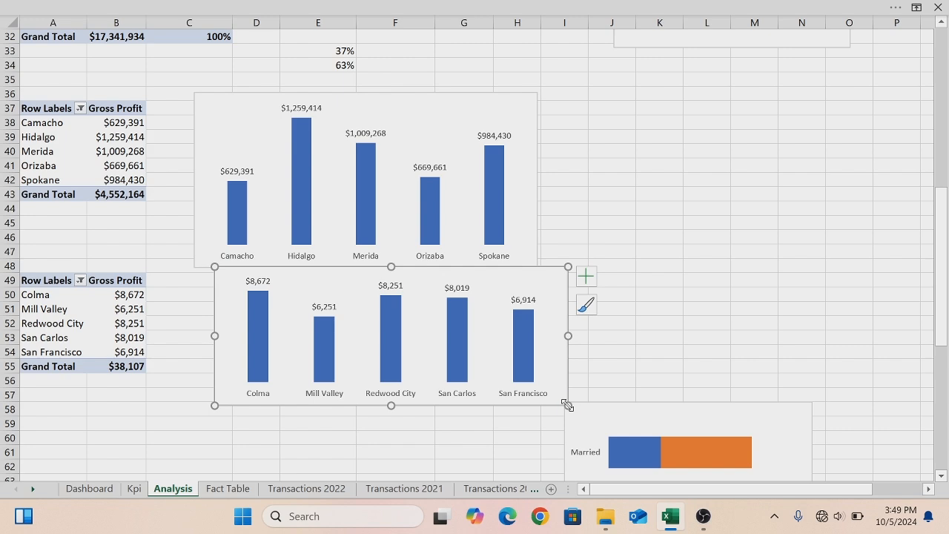
- Paste the least 5 cities chart onto the Dashboard and set its chart area to no fill and no outline
click(93, 492)
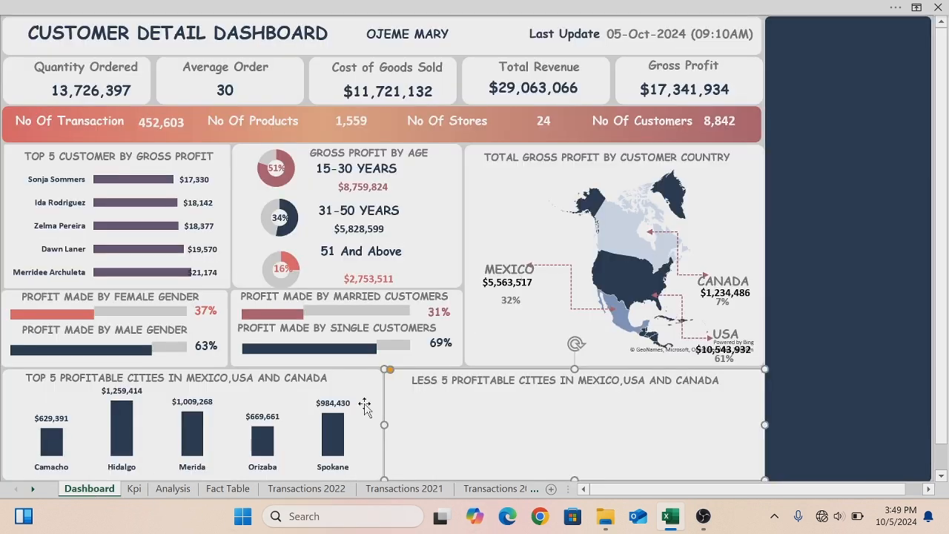
key(ctrl+v)
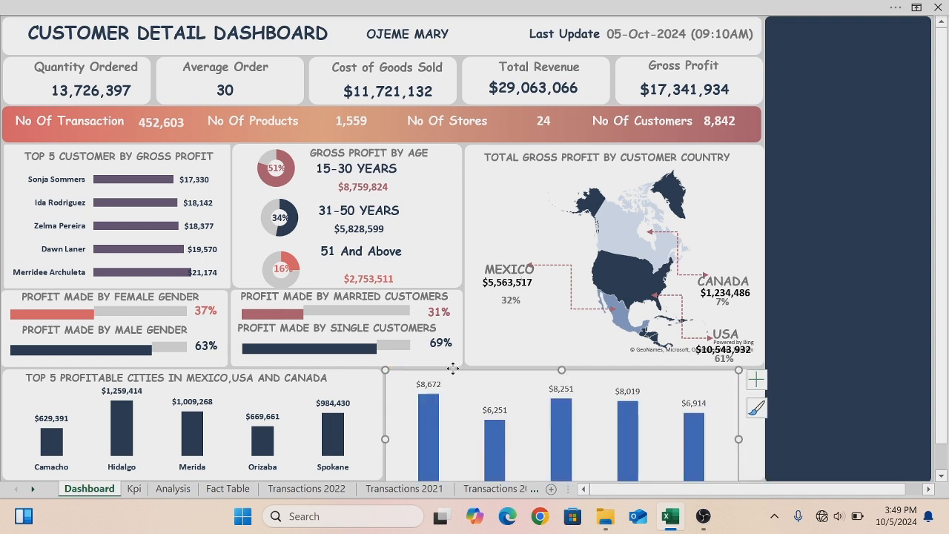
right_click(453, 369)
click(483, 475)
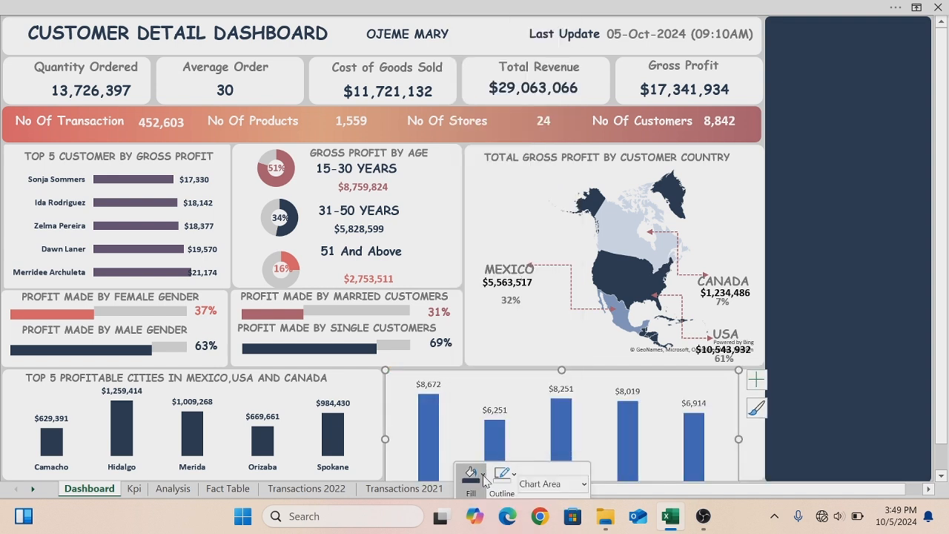
click(470, 364)
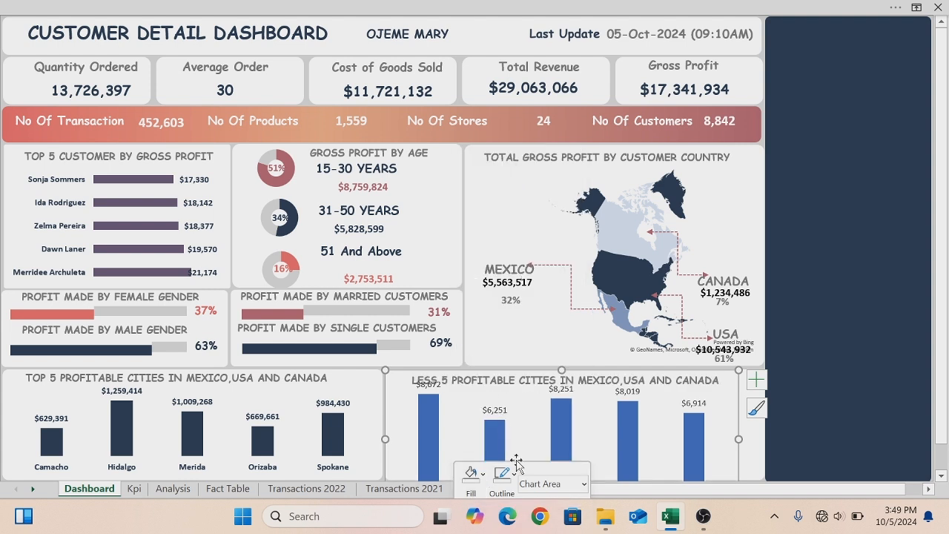
click(506, 479)
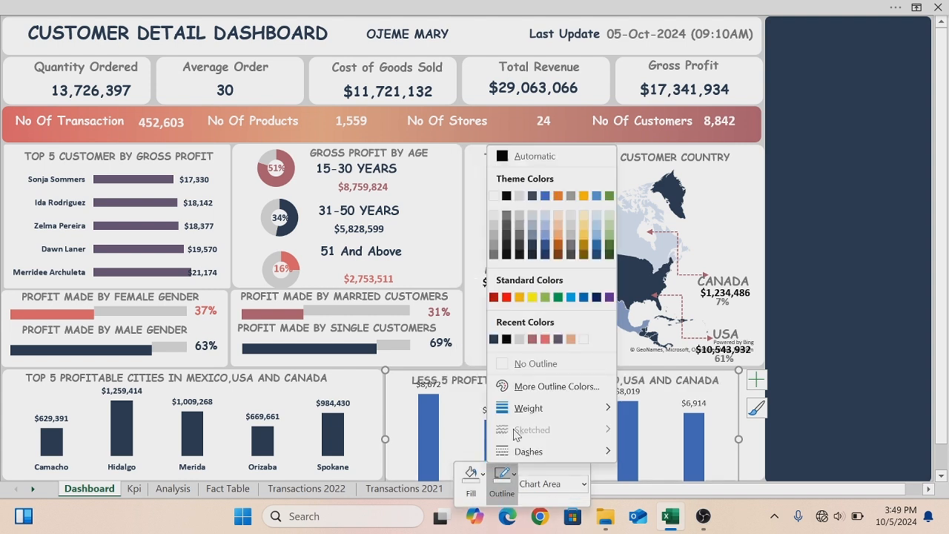
click(513, 363)
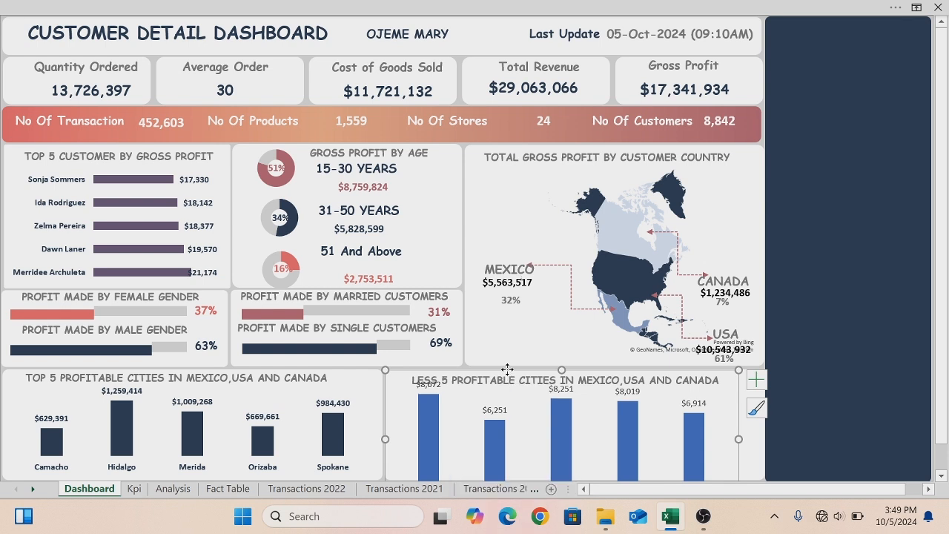
- Move the pasted chart into the LESS 5 PROFITABLE CITIES panel and resize it to fit below the title
drag(507, 370, 406, 282)
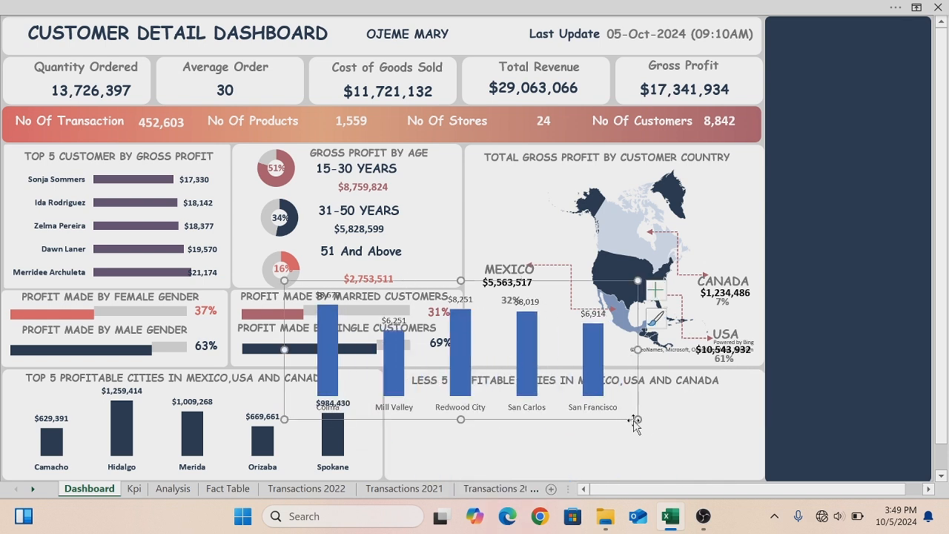
drag(636, 420, 719, 474)
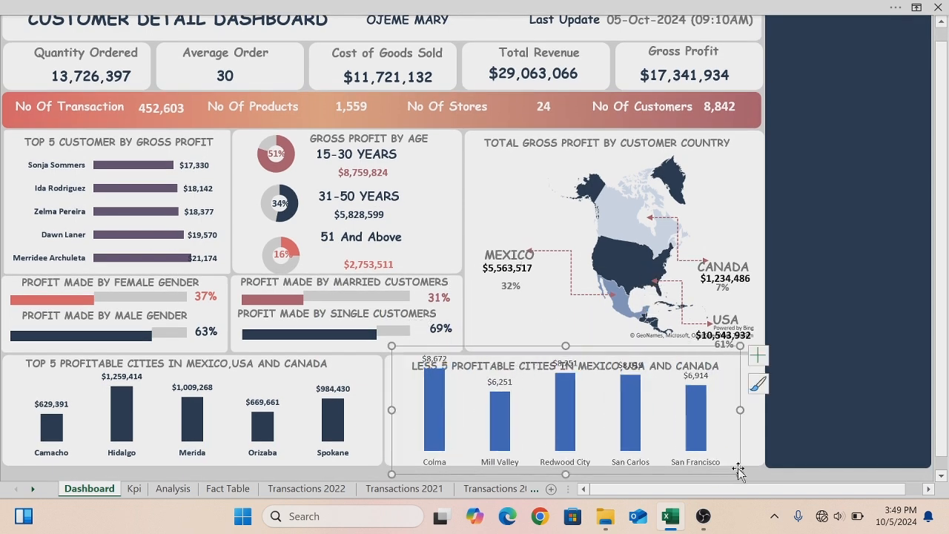
drag(741, 410, 761, 410)
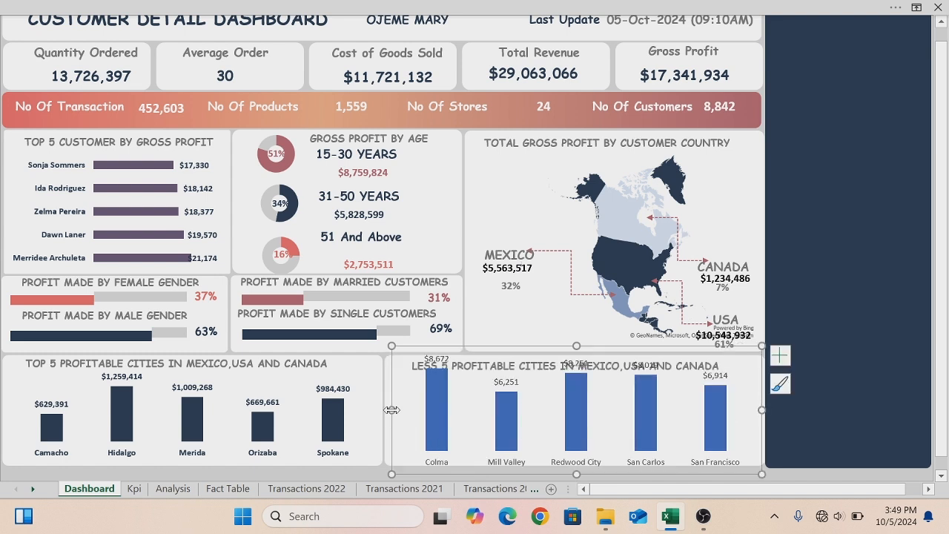
drag(392, 410, 383, 410)
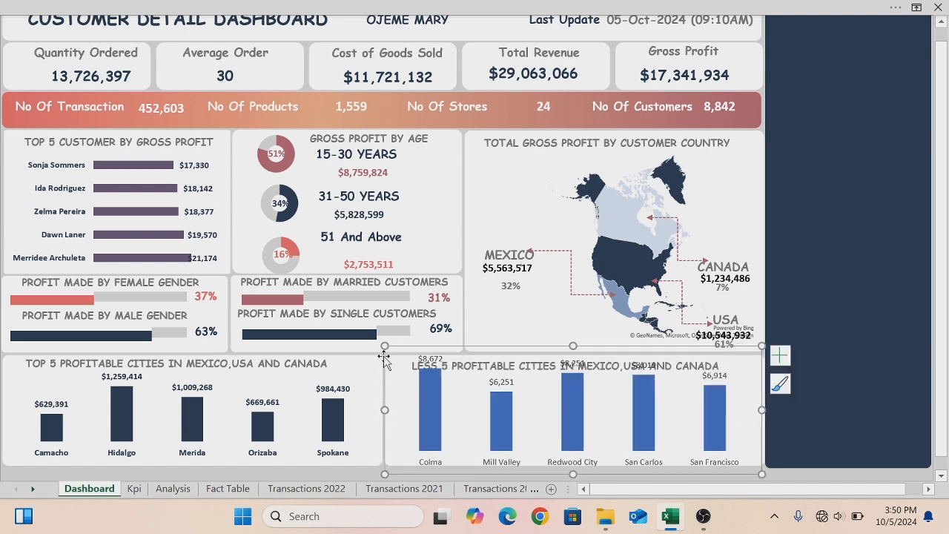
drag(381, 343, 387, 364)
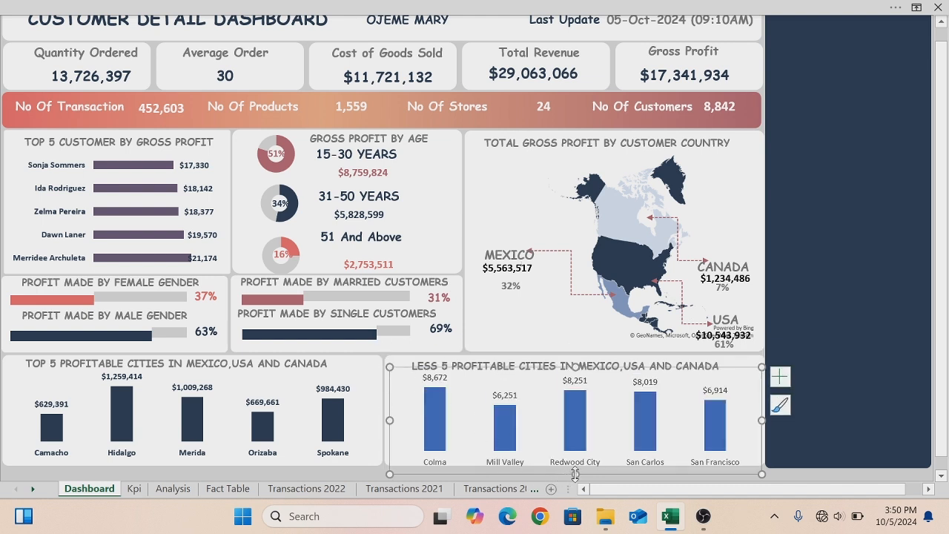
drag(761, 474, 758, 462)
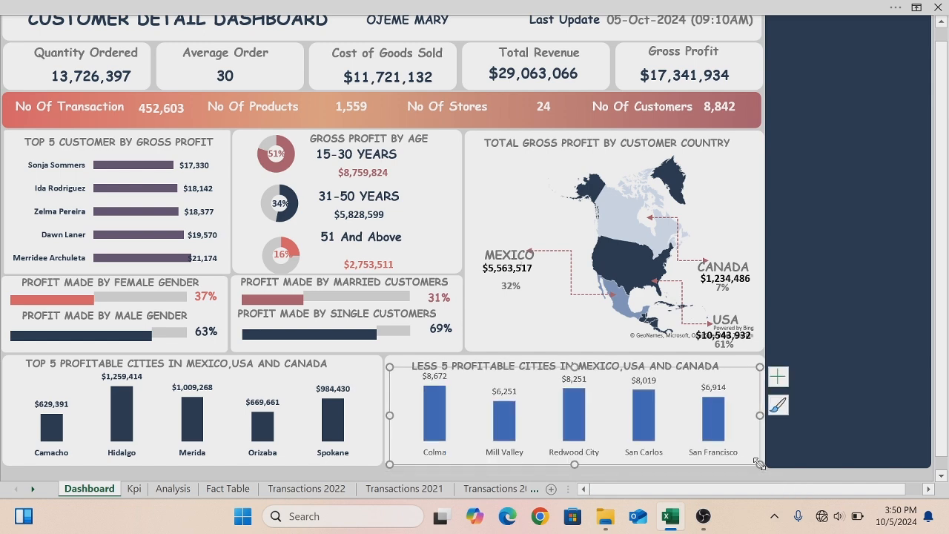
- Recolour the least 5 chart's columns dusty rose using a recent fill colour
click(940, 23)
click(443, 416)
right_click(442, 417)
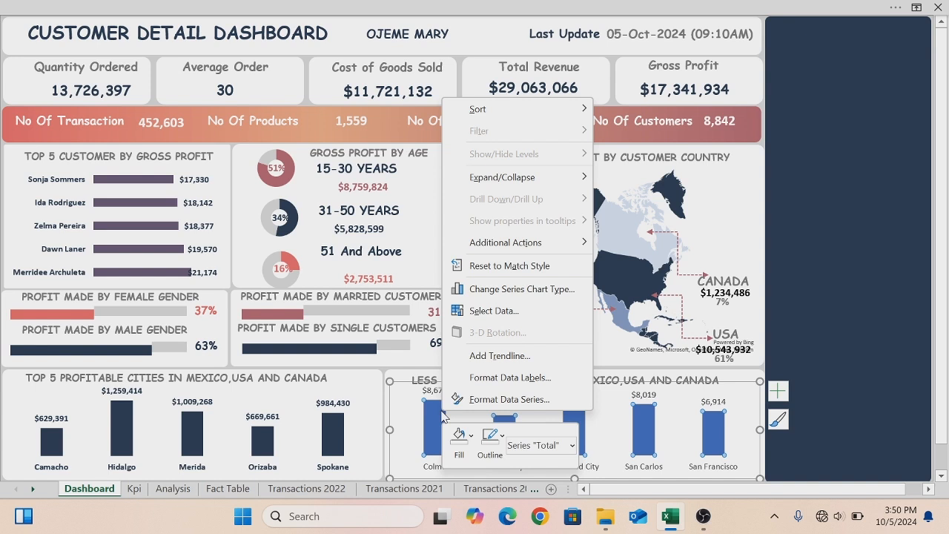
click(471, 436)
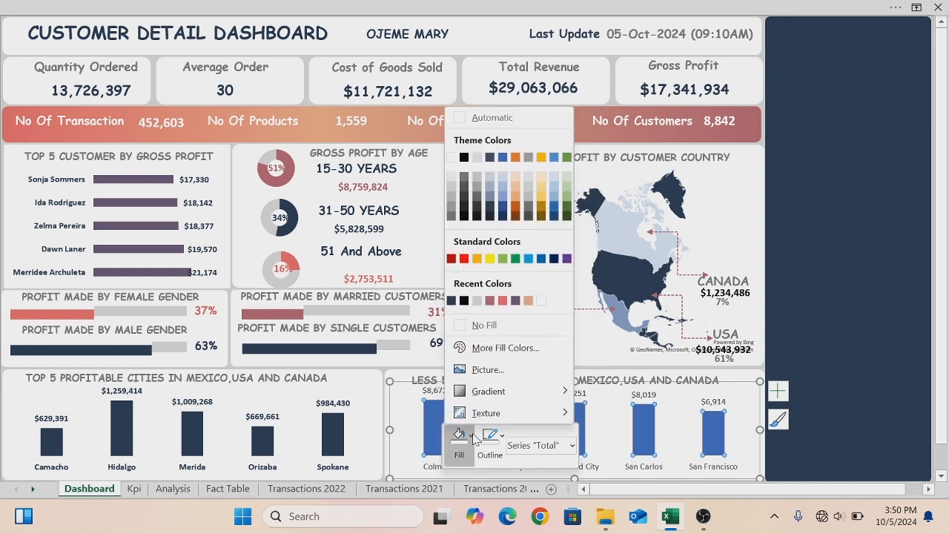
click(489, 300)
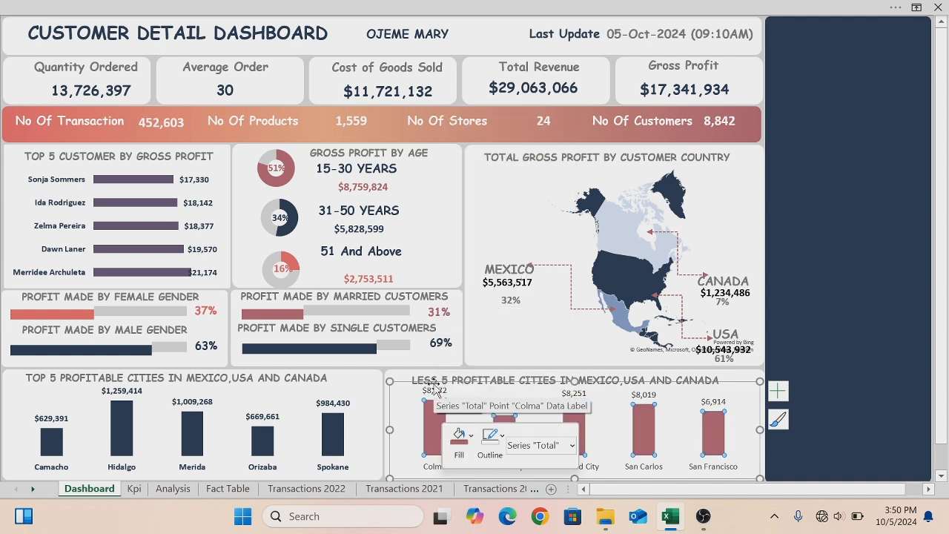
- Set the least 5 chart's horizontal axis labels to a dark navy recent font colour and Bold style
click(431, 467)
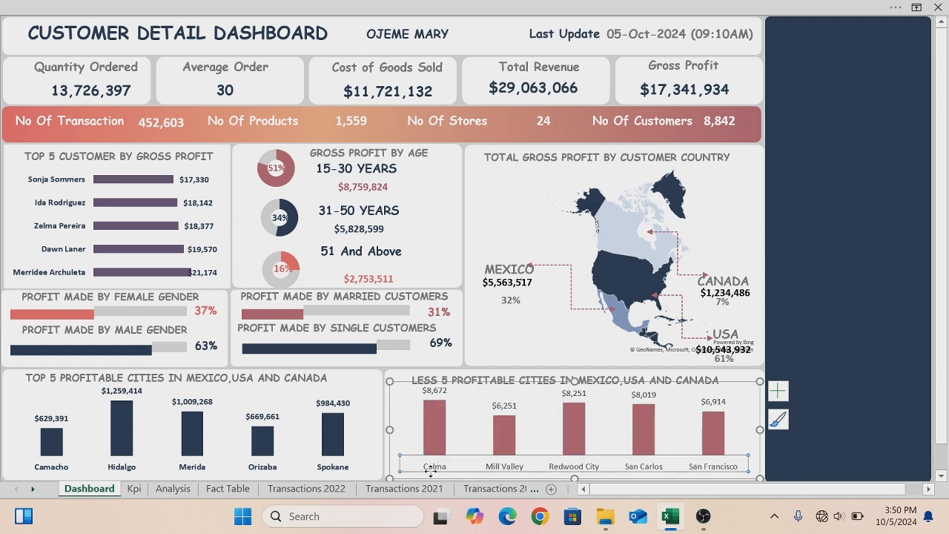
right_click(431, 470)
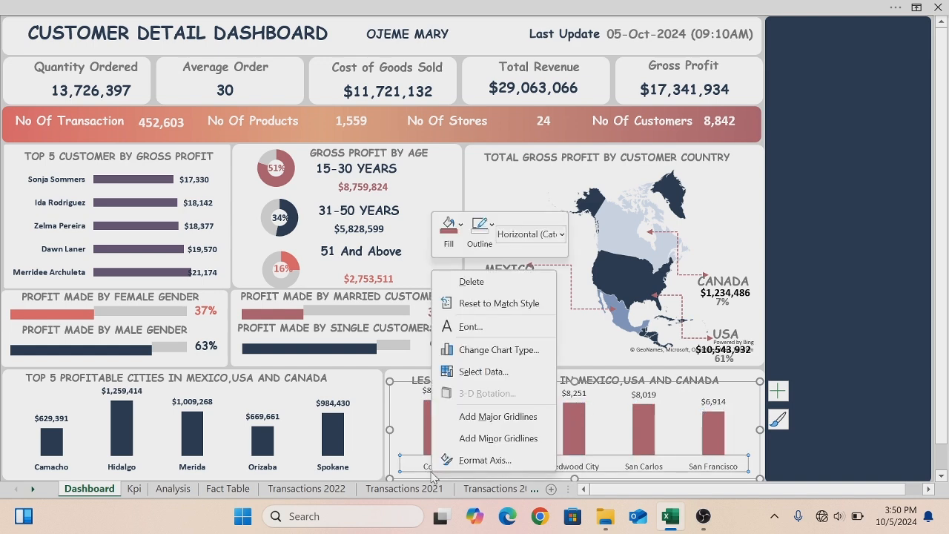
click(471, 328)
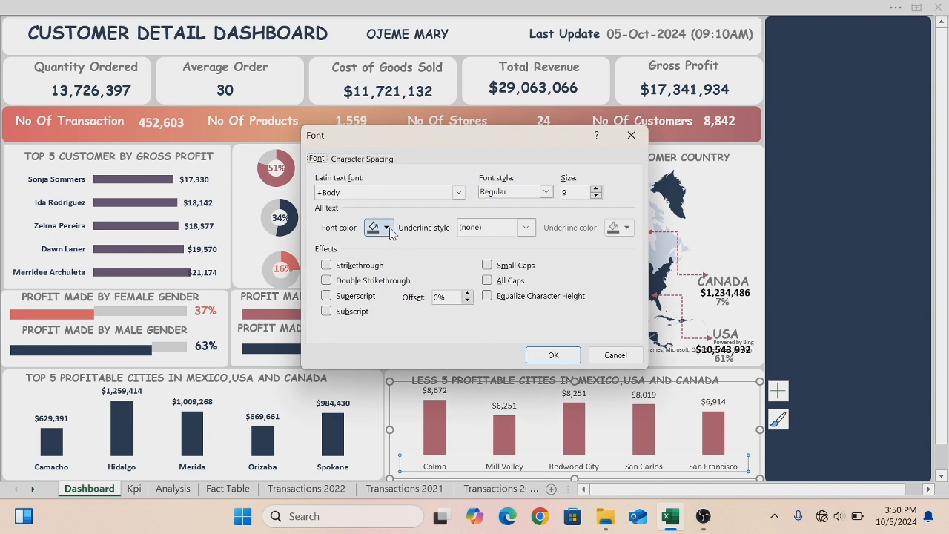
click(388, 230)
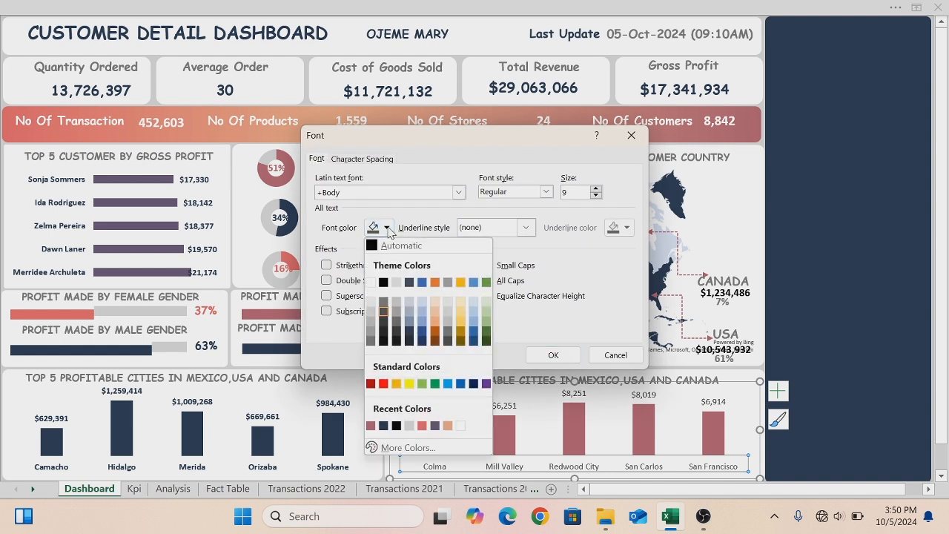
click(385, 433)
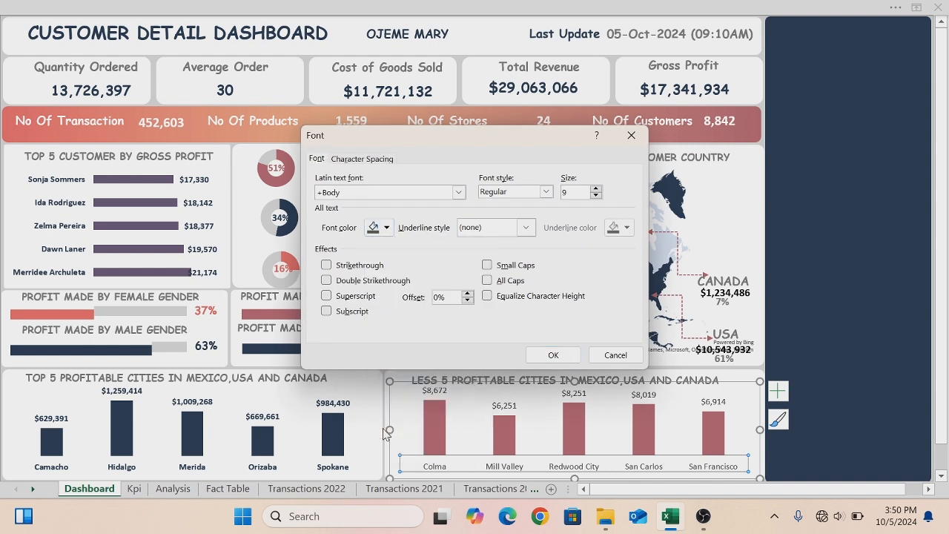
click(546, 192)
click(507, 237)
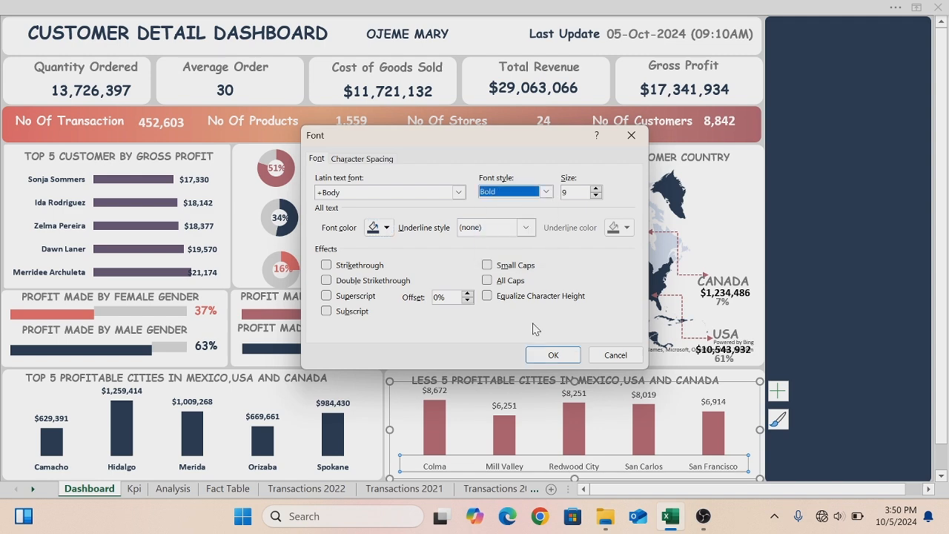
click(552, 355)
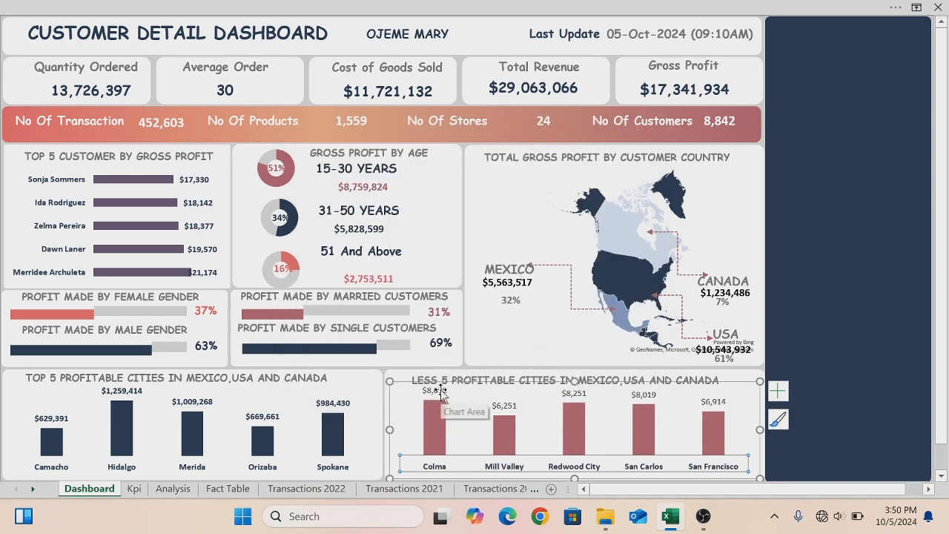
- Set the least 5 chart's data labels to a dark recent font colour and Bold style
click(441, 393)
right_click(442, 393)
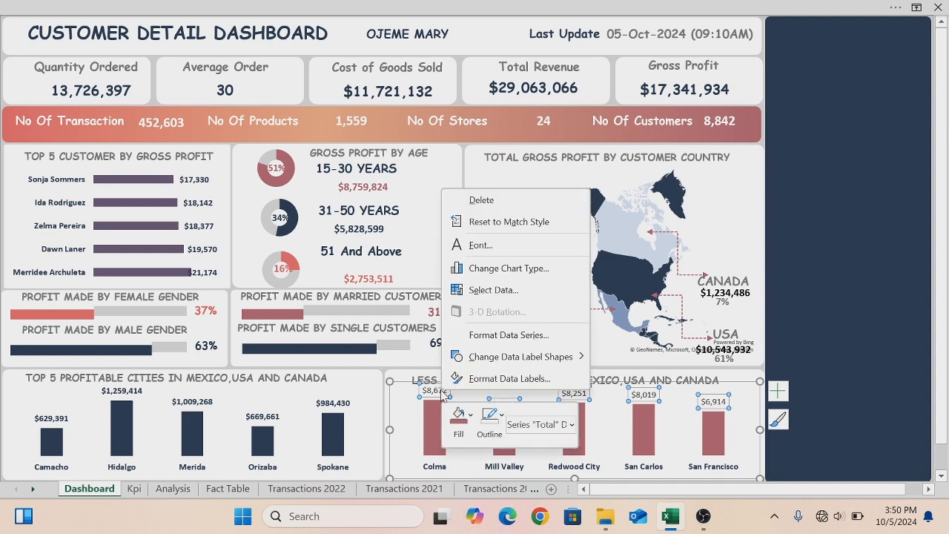
click(498, 251)
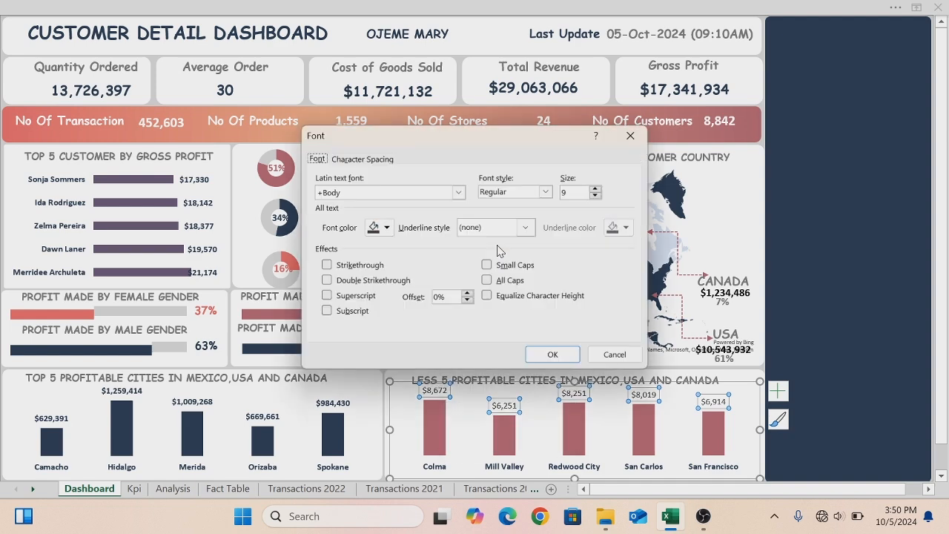
click(387, 228)
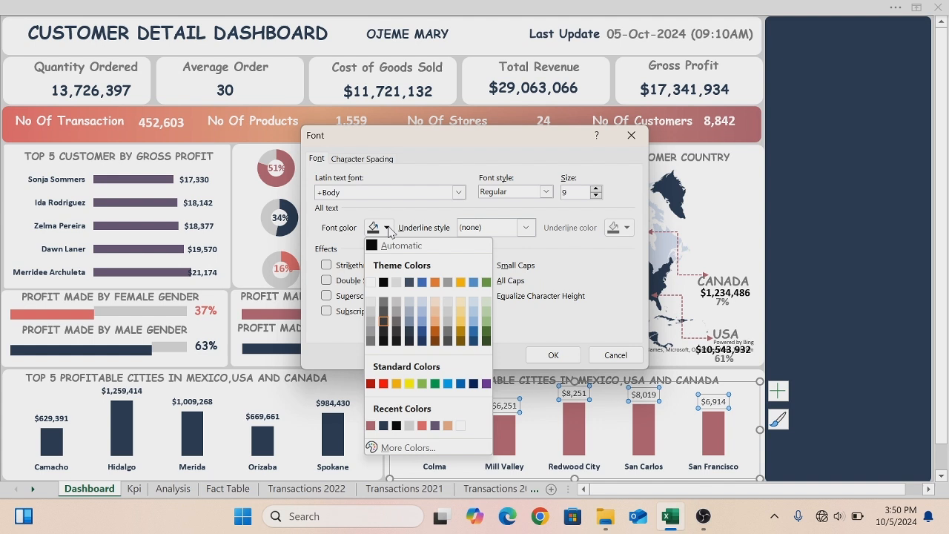
click(380, 430)
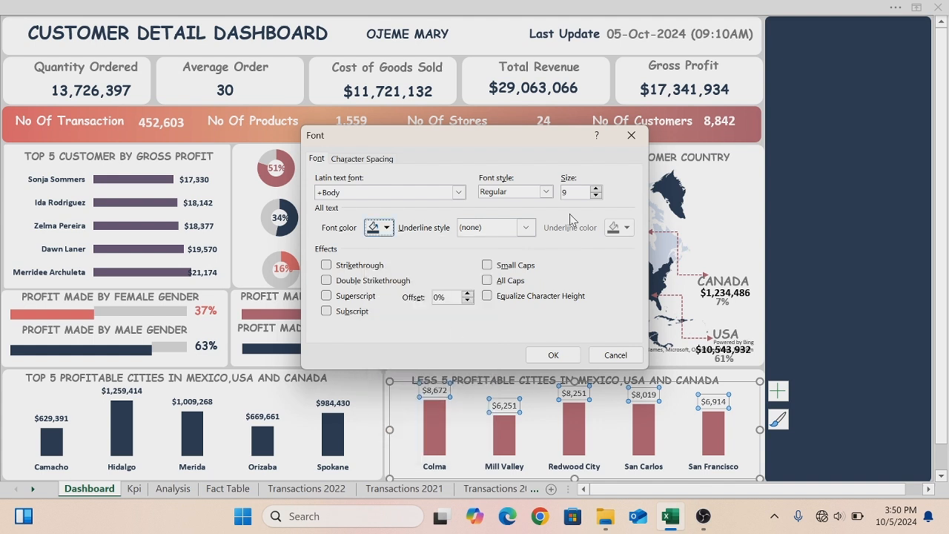
click(546, 192)
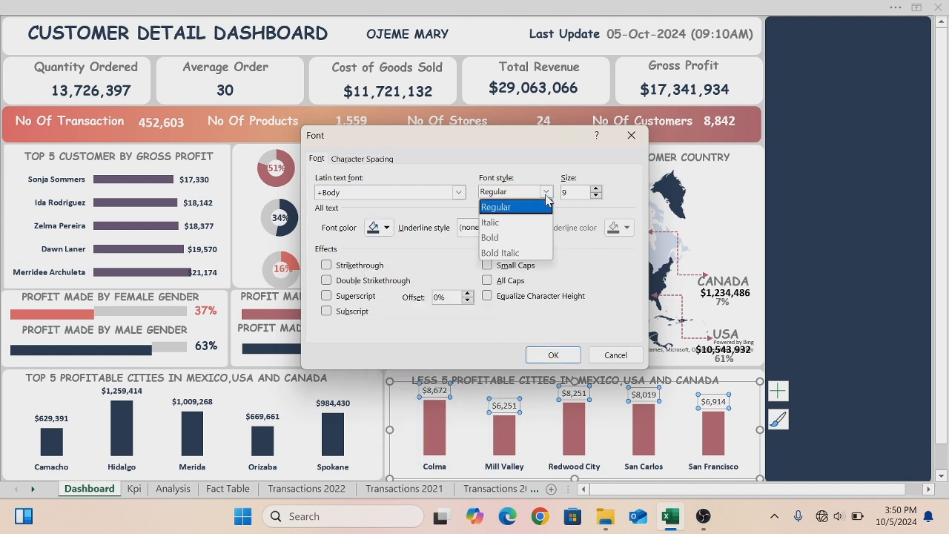
click(510, 238)
click(551, 354)
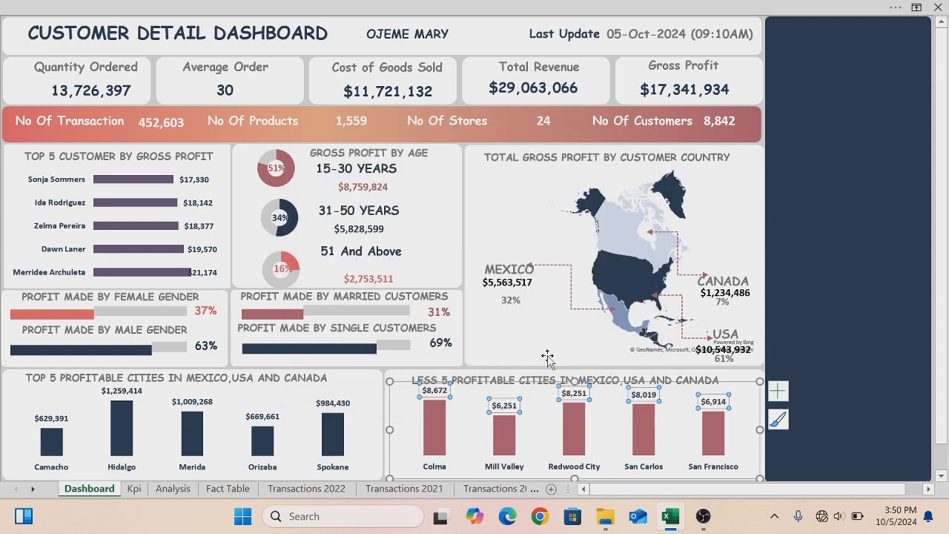
- Insert Year, Month Name and customer_country slicers from the workbook's Data Model
click(745, 213)
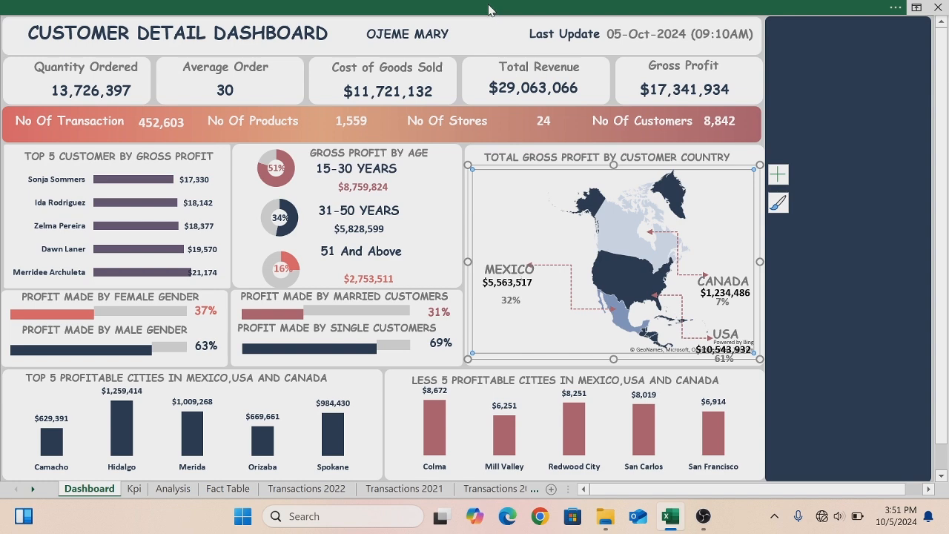
click(497, 9)
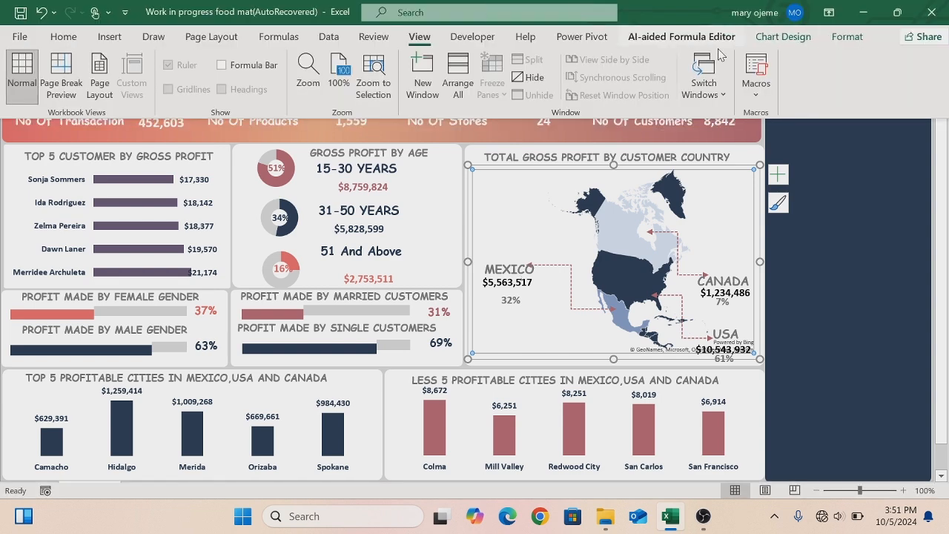
click(109, 37)
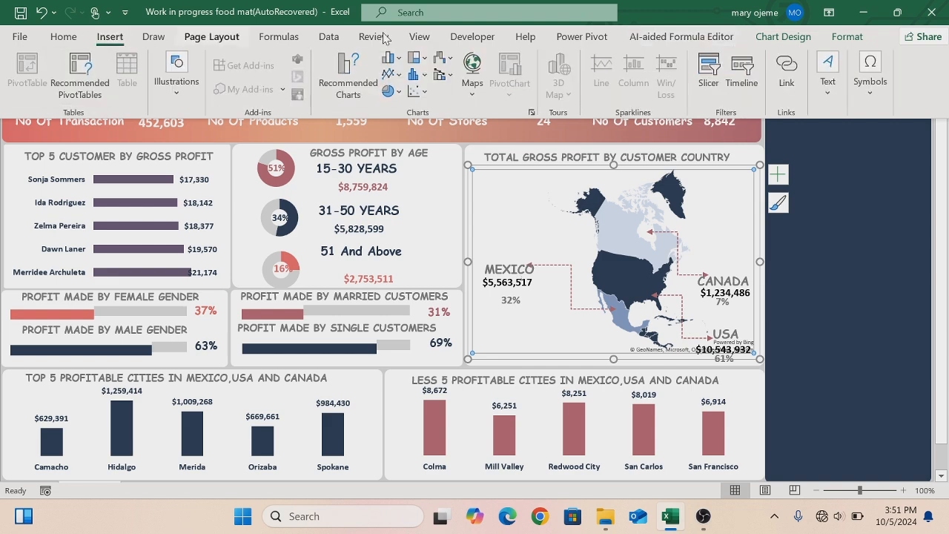
click(708, 59)
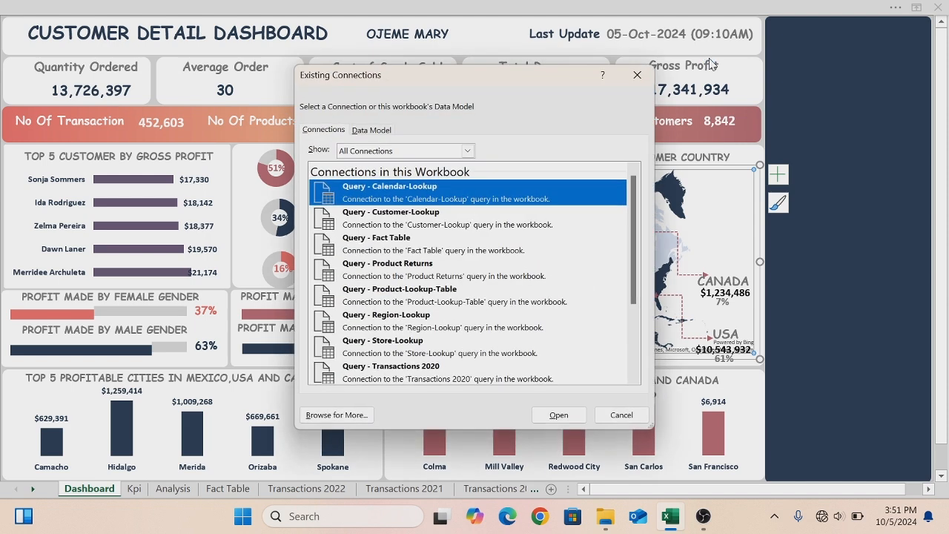
click(375, 131)
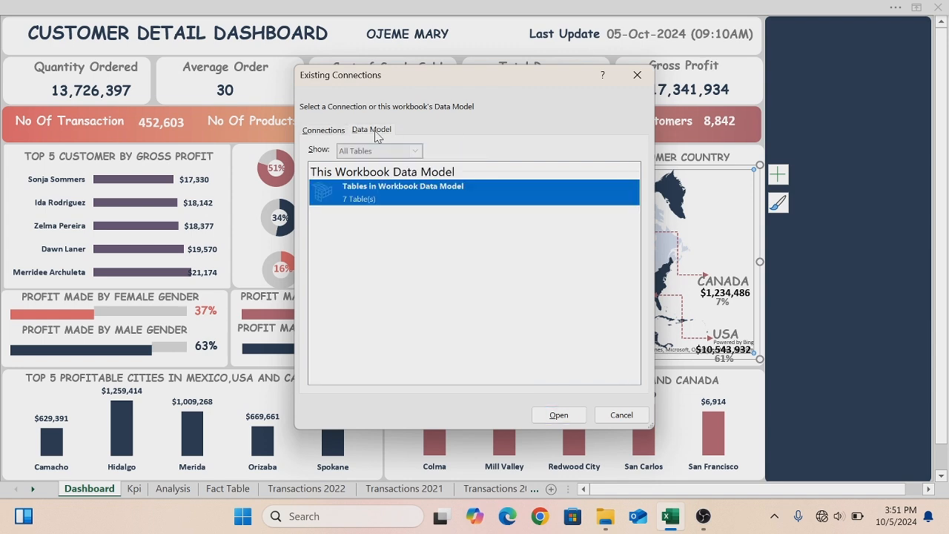
click(559, 416)
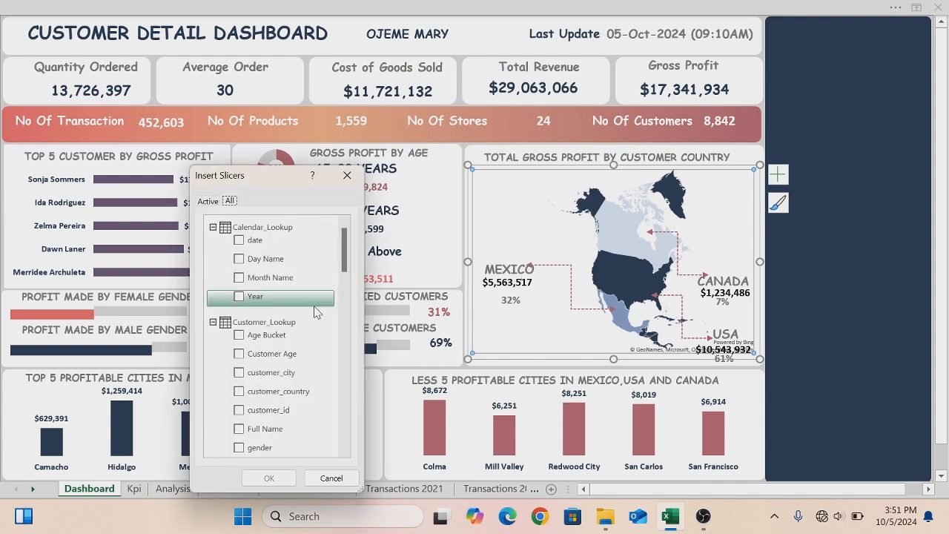
click(236, 298)
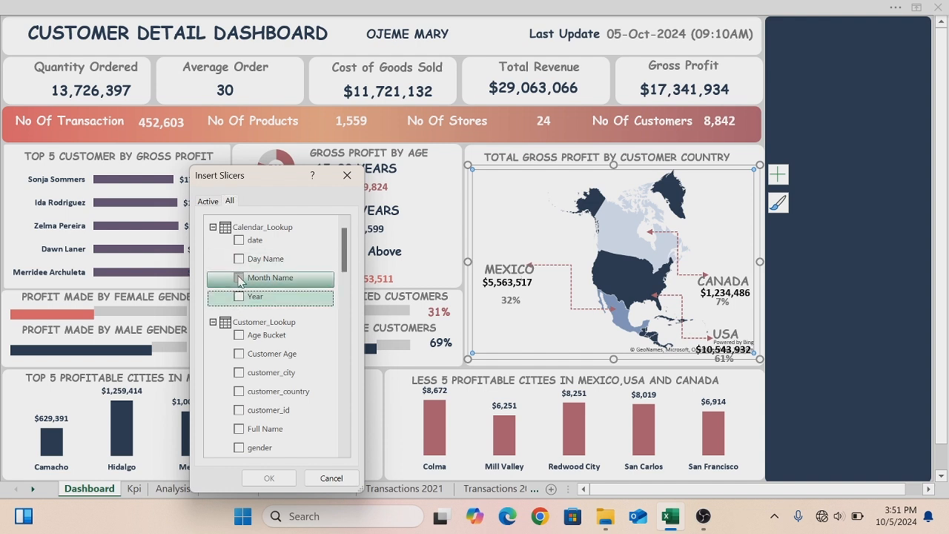
click(239, 296)
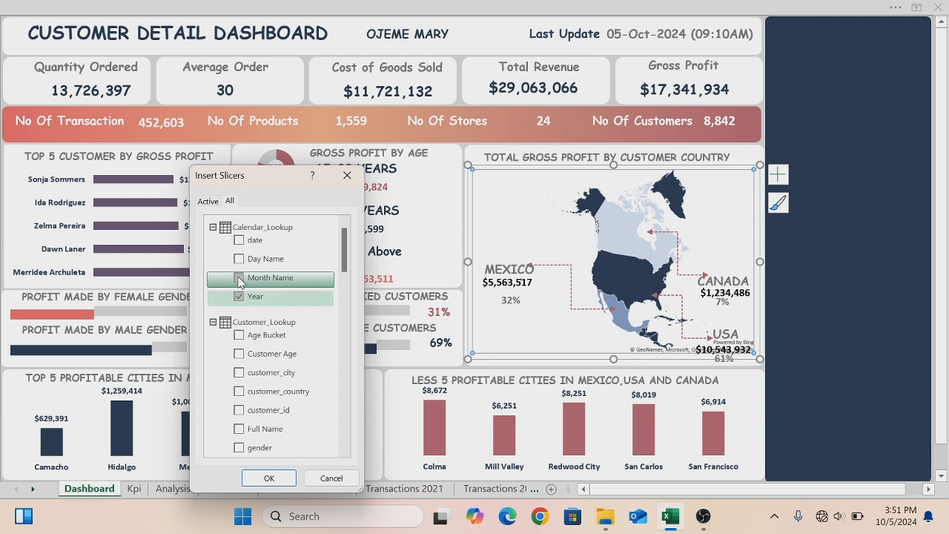
click(238, 281)
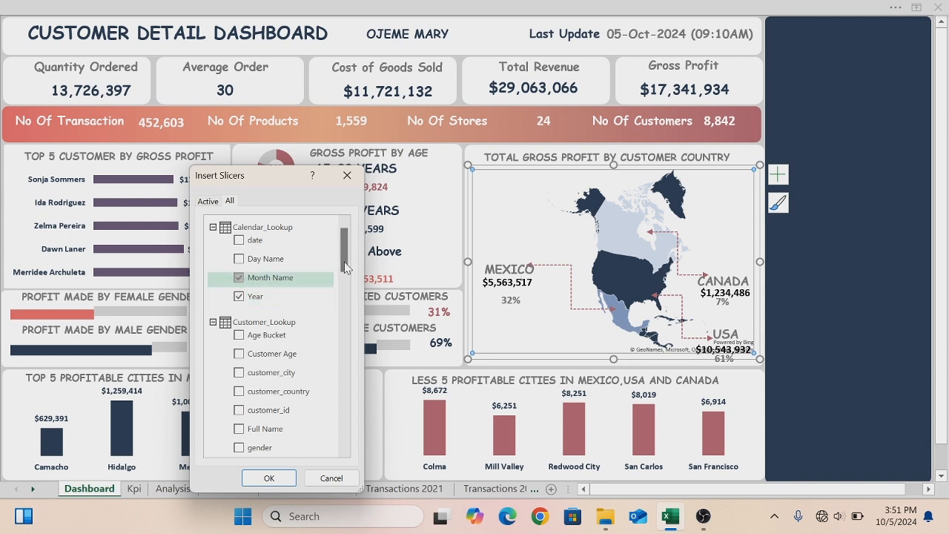
mouse_move(344, 264)
mouse_down()
mouse_move(343, 295)
mouse_move(344, 277)
mouse_up()
click(238, 307)
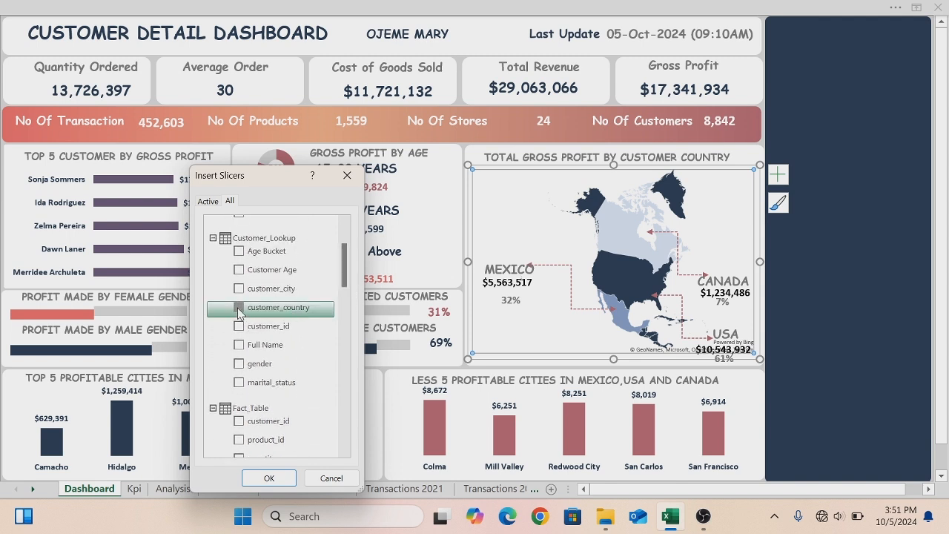
click(270, 478)
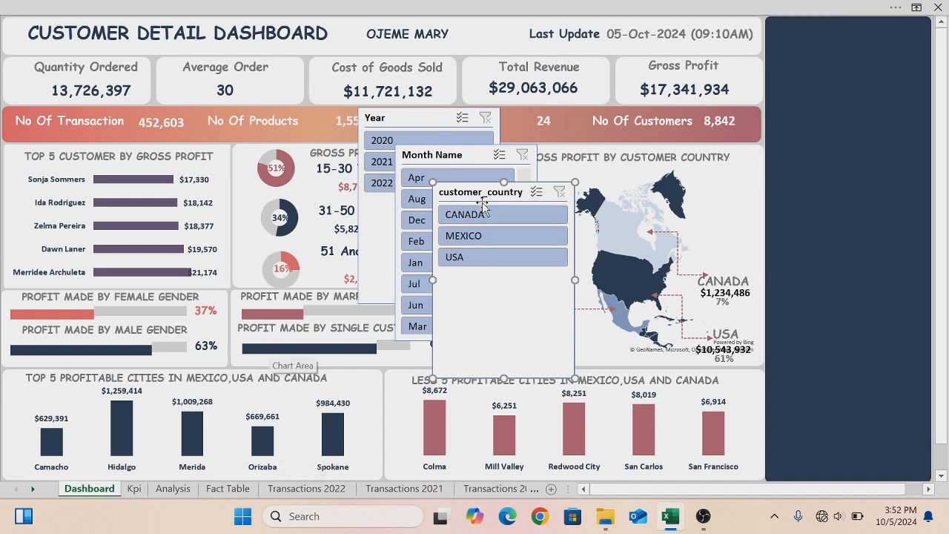
- Move the customer_country and Year slicers leftward and open the Year slicer's settings
drag(480, 192, 115, 199)
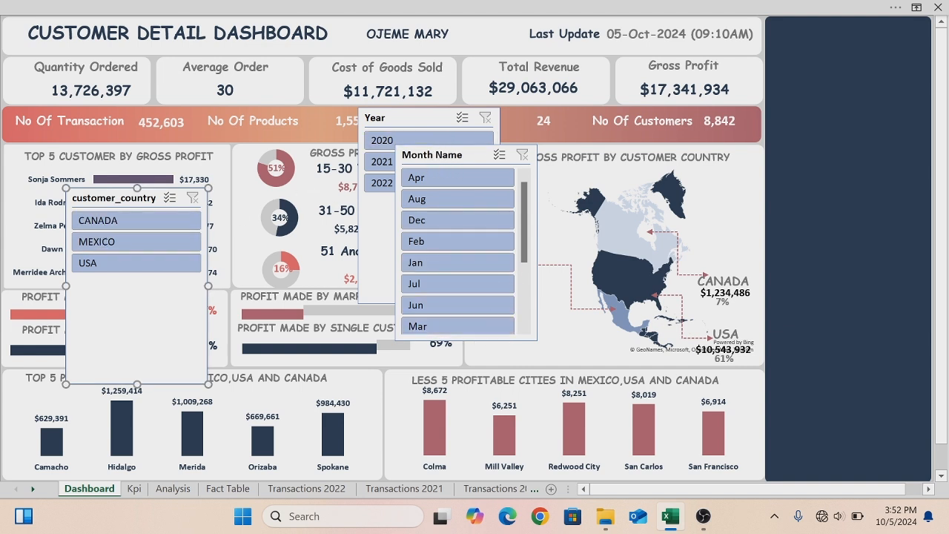
drag(390, 119, 282, 133)
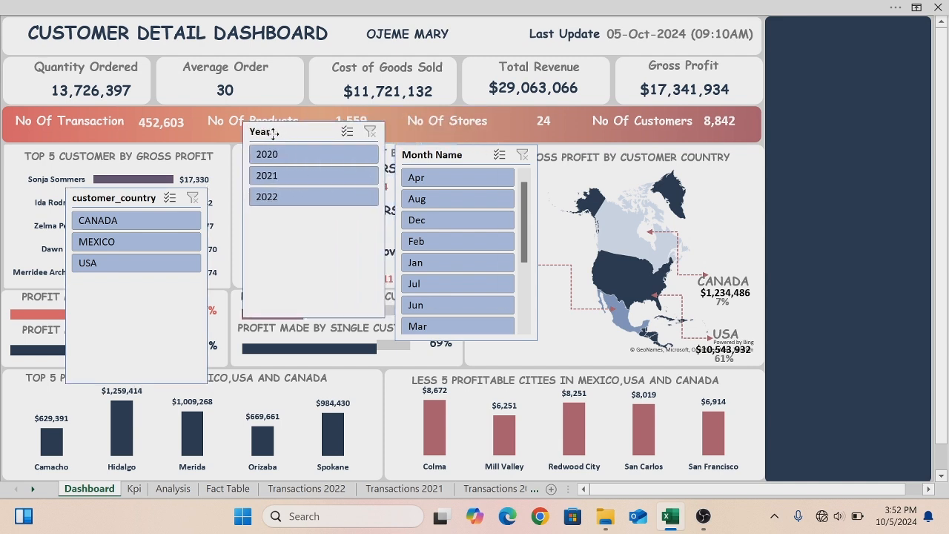
right_click(289, 133)
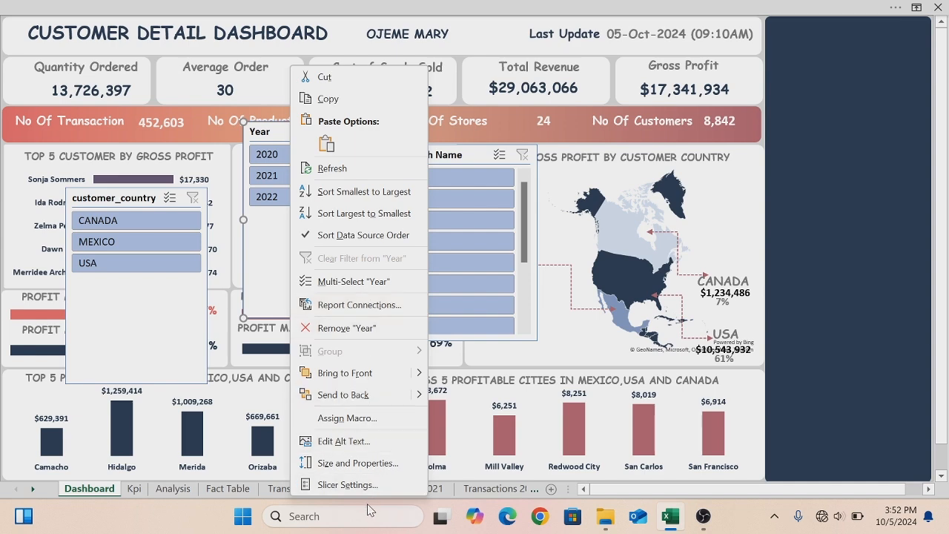
click(362, 485)
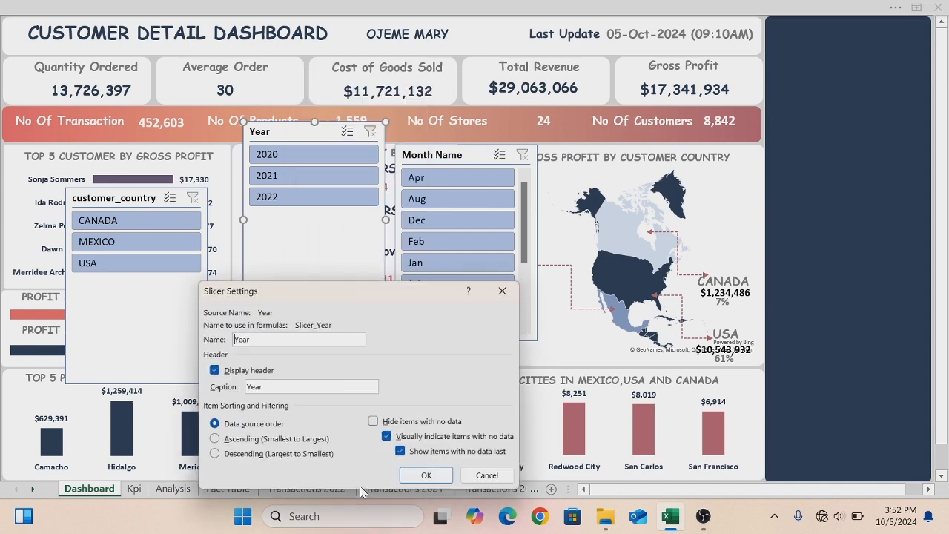
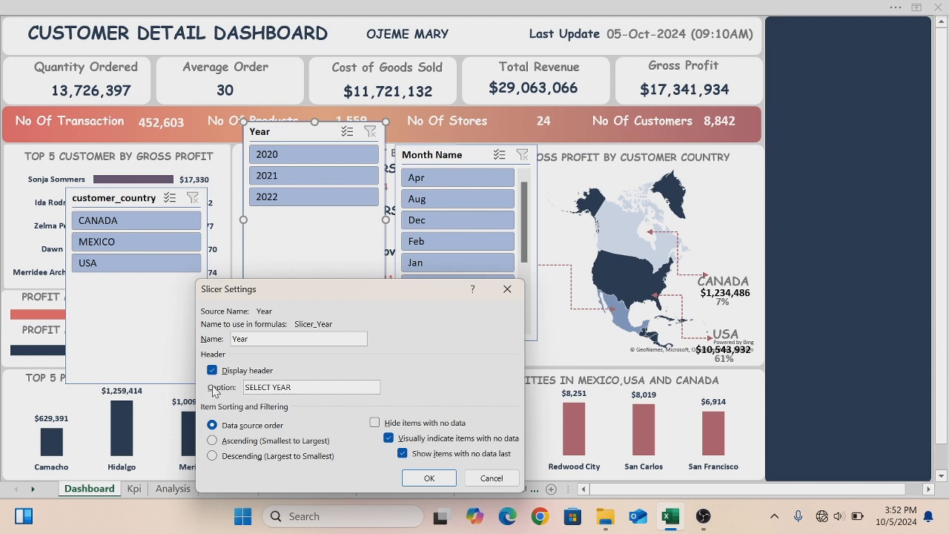
- Confirm the Year slicer caption SELECT YEAR and set the Month Name slicer's caption to ALL MONTH SELECTED
click(430, 478)
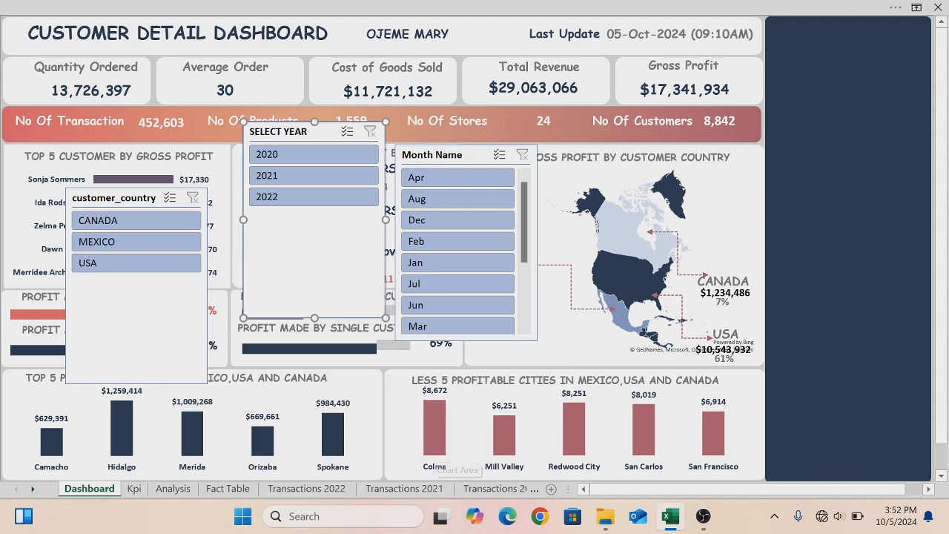
right_click(452, 163)
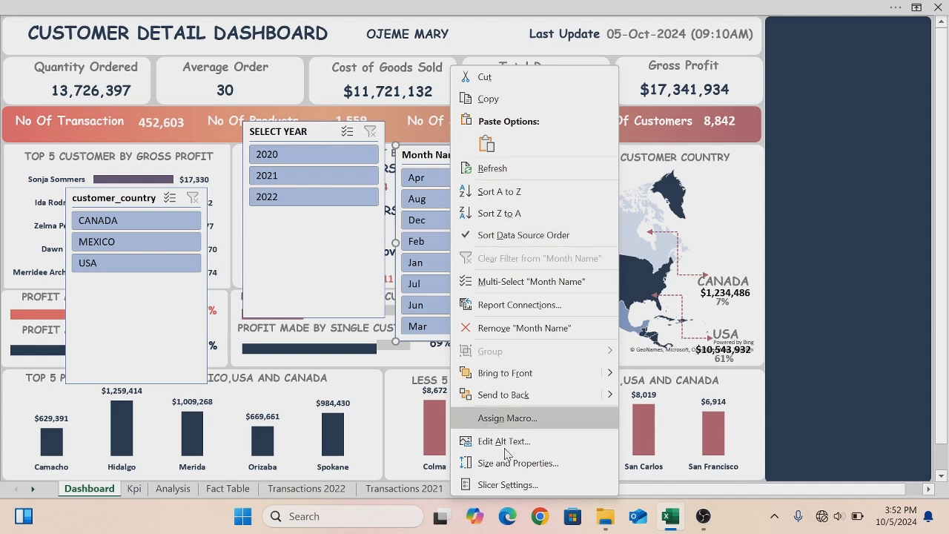
click(504, 484)
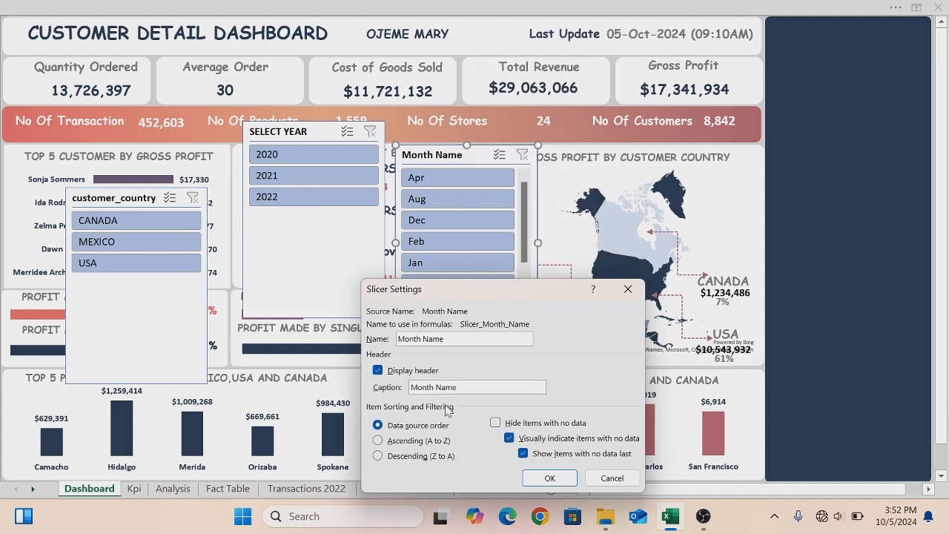
drag(457, 387, 410, 387)
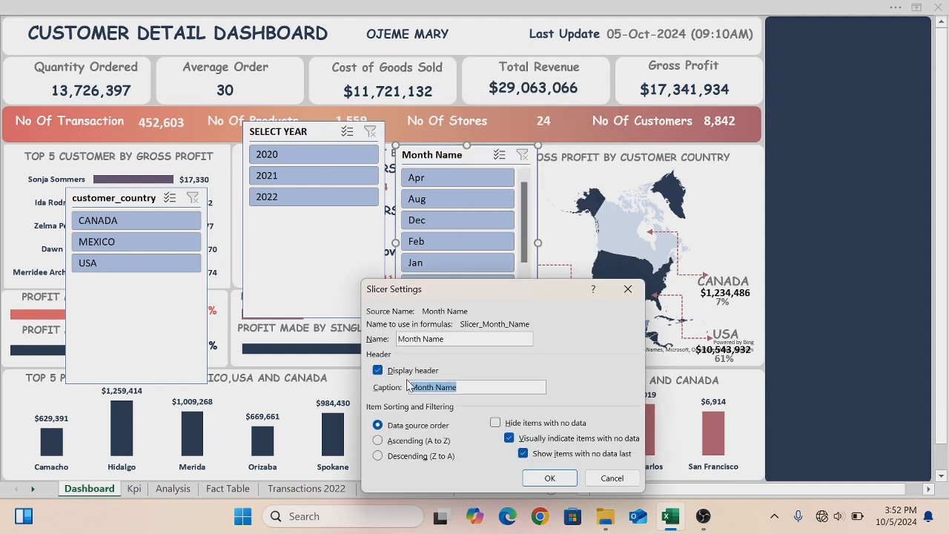
key(BackSpace)
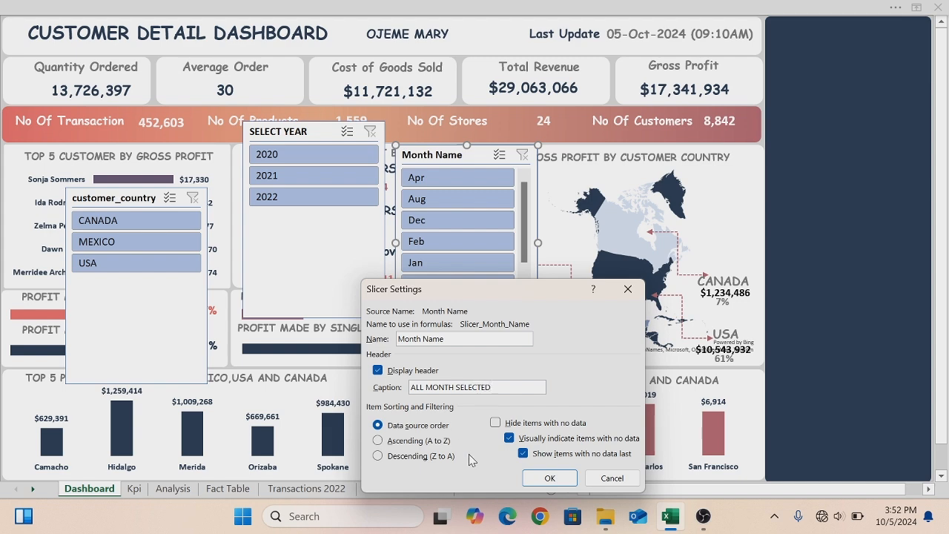
click(549, 479)
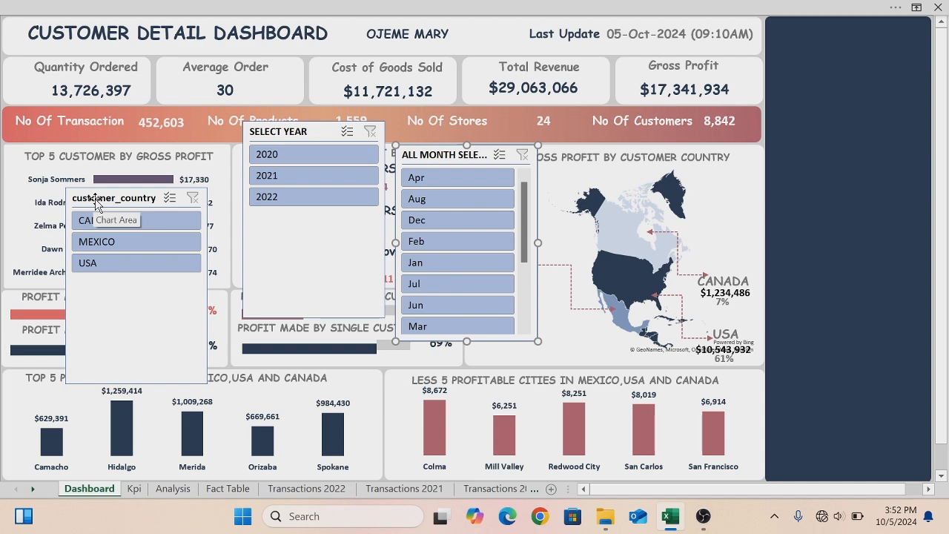
- Set the customer_country slicer's caption to SELECT COUNTRY
right_click(95, 201)
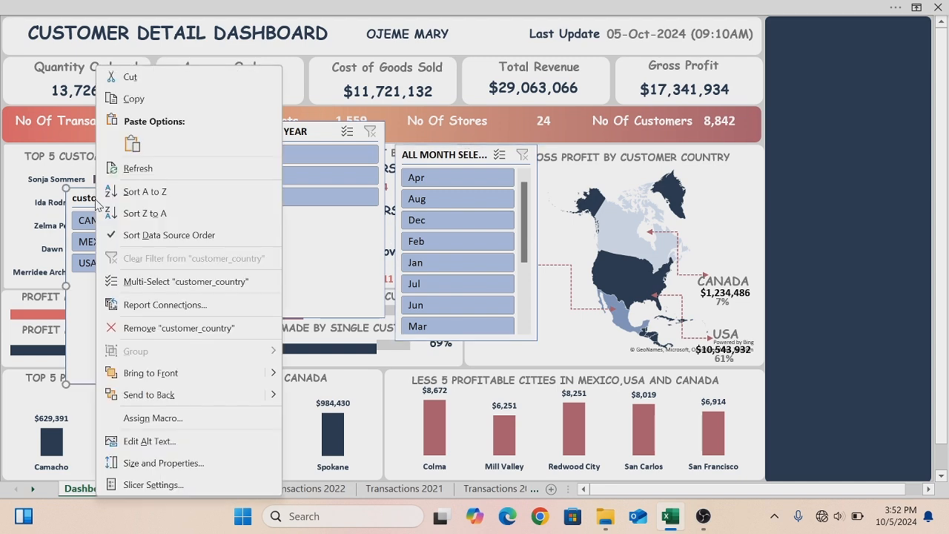
click(137, 485)
drag(118, 387, 55, 387)
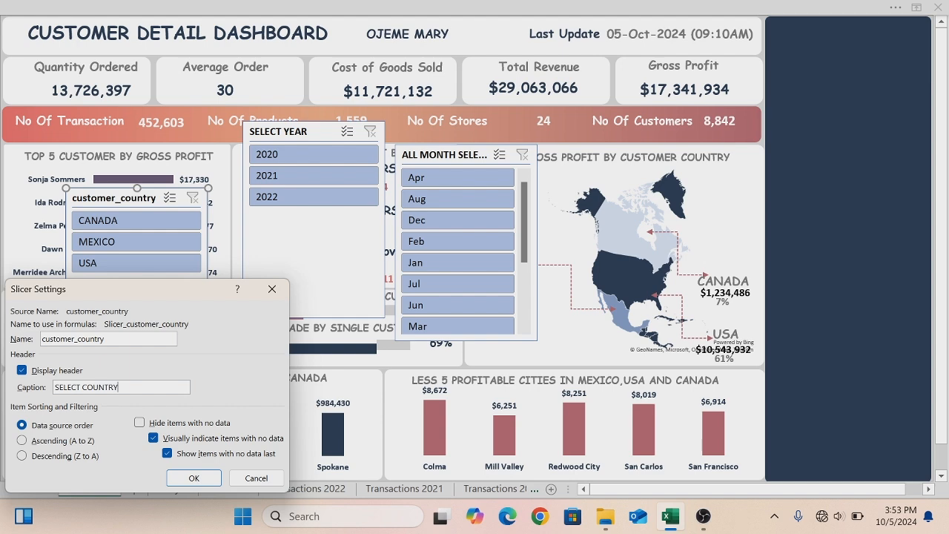
click(186, 478)
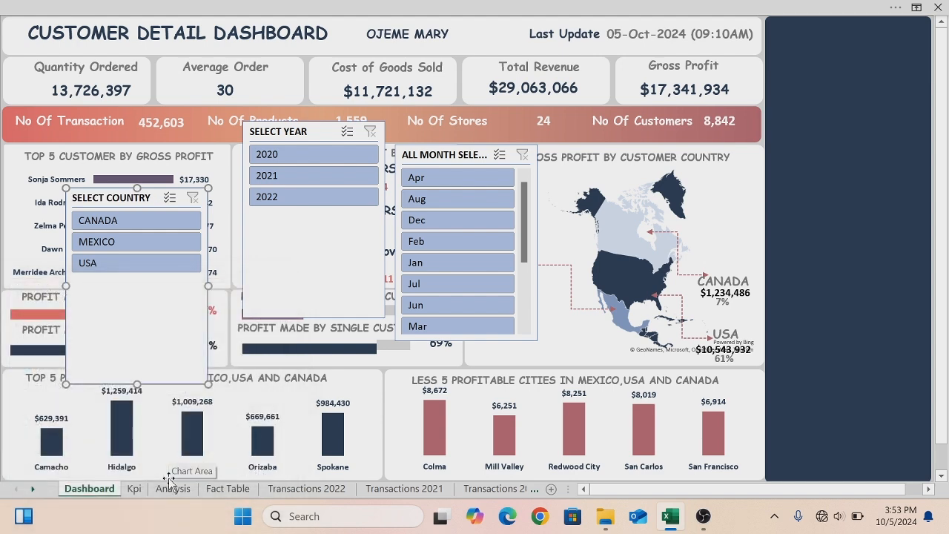
- Set the Year slicer to display its buttons in 3 columns
right_click(322, 137)
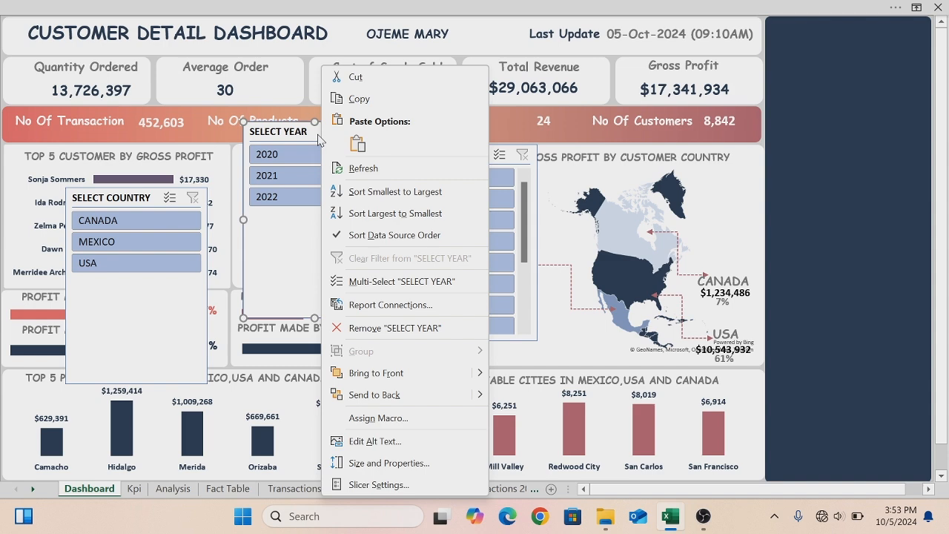
key(Escape)
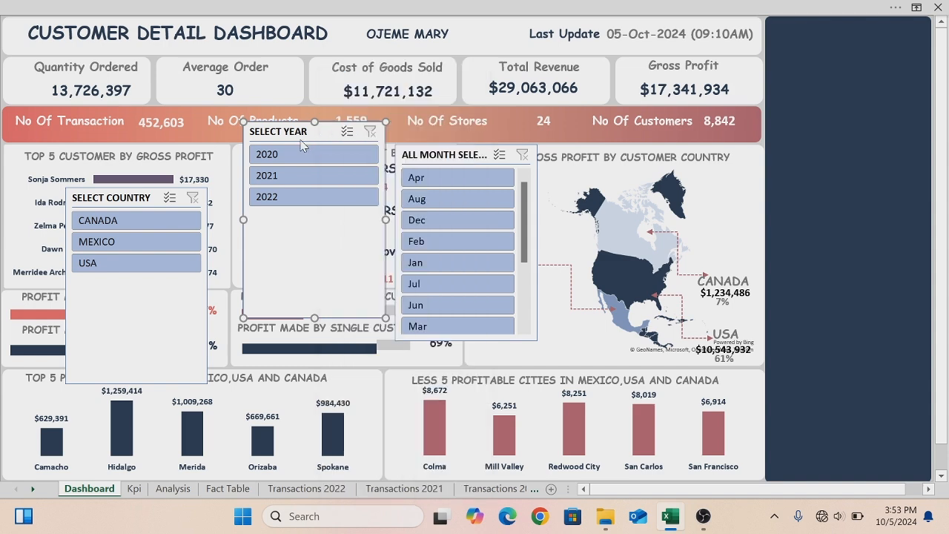
click(414, 11)
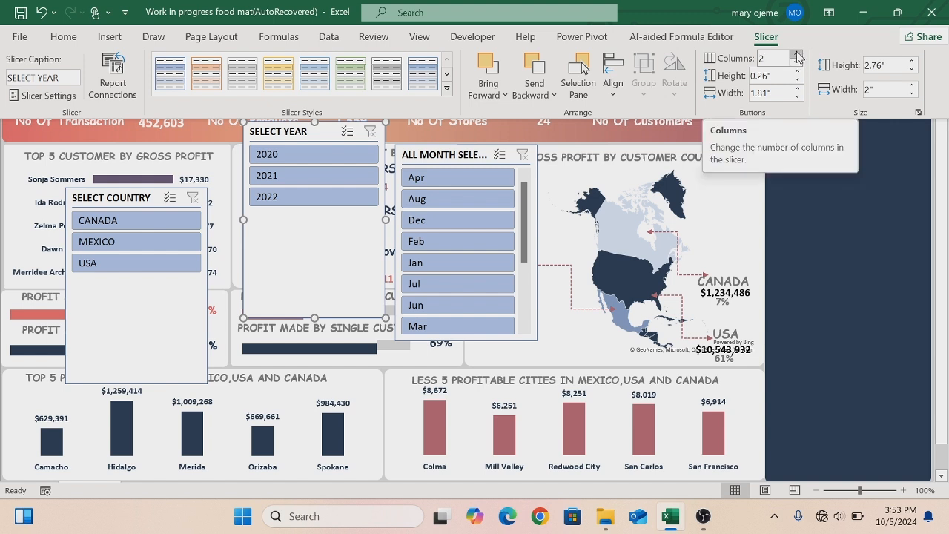
click(797, 55)
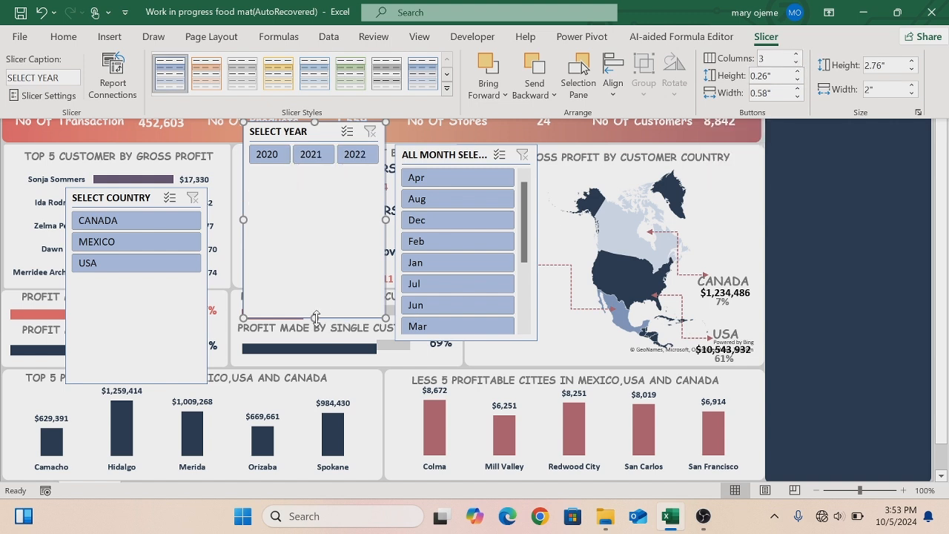
- Move the Year slicer to the top of the navy side panel and resize it to fit the panel's width and height
click(308, 216)
drag(315, 318, 835, 86)
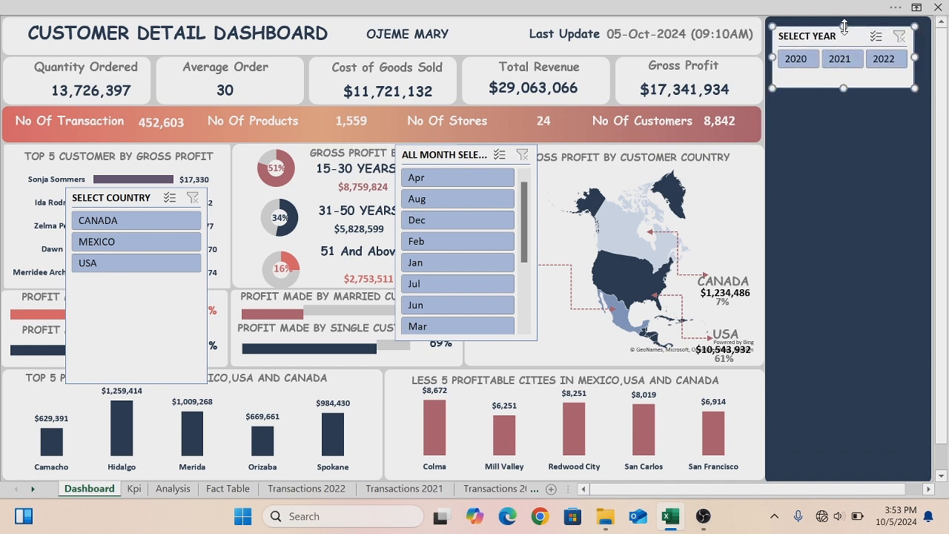
drag(843, 27, 844, 20)
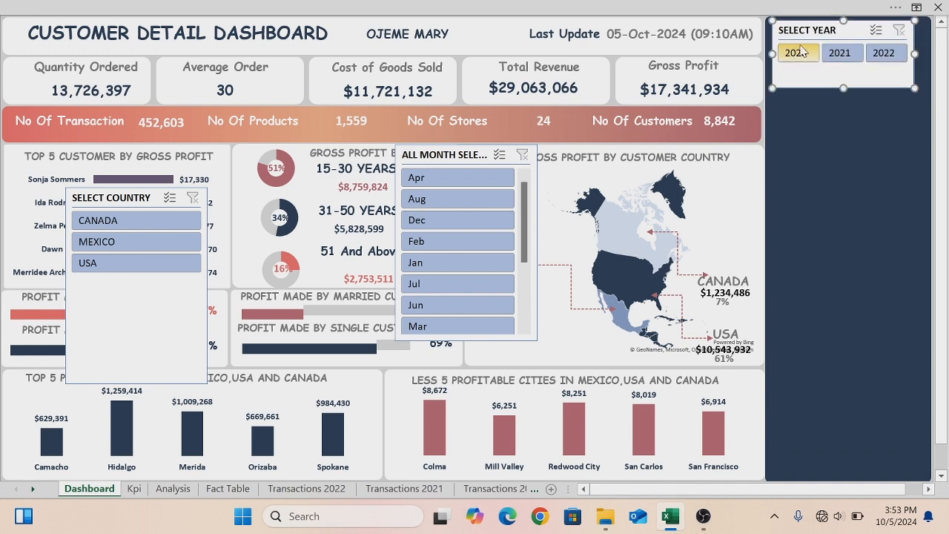
drag(771, 54, 766, 54)
drag(917, 53, 928, 53)
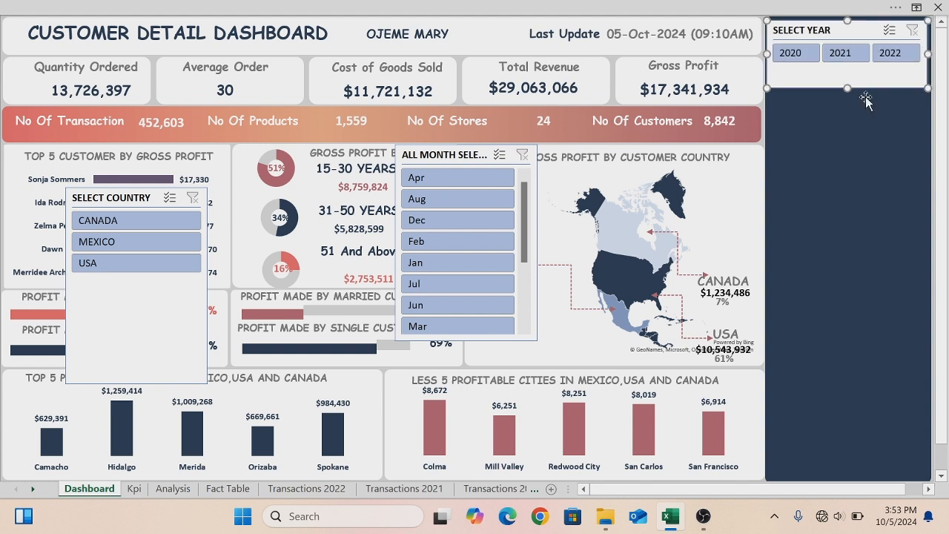
drag(847, 88, 846, 74)
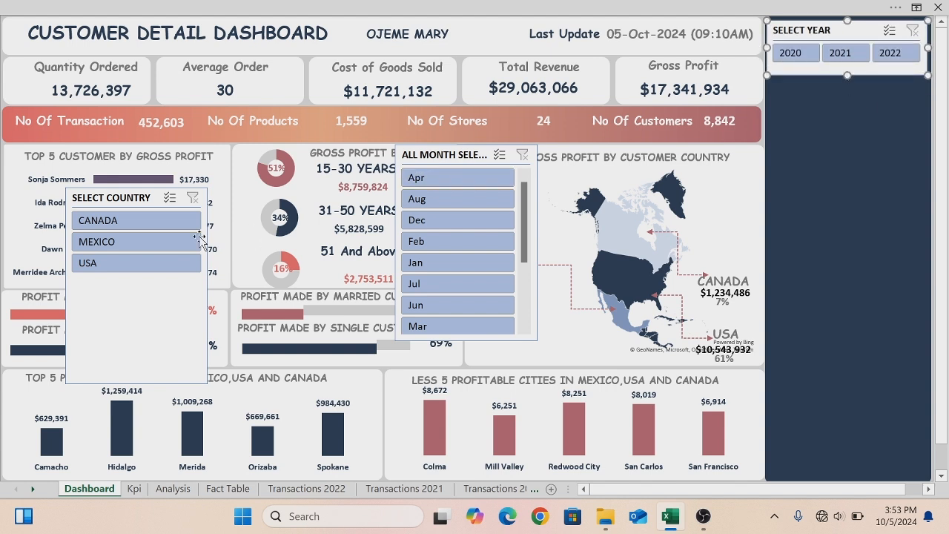
- Move the Month Name slicer into the side panel below the Year slicer
click(154, 200)
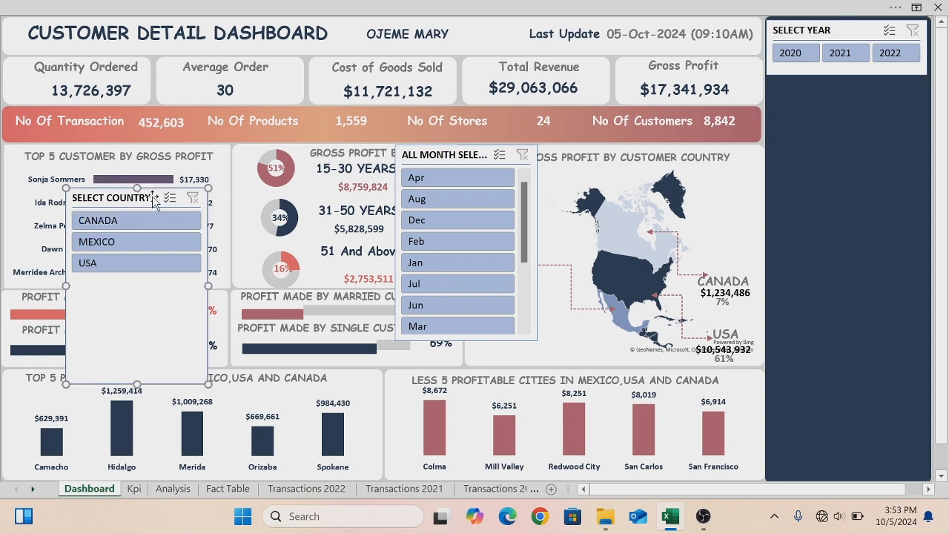
click(437, 151)
drag(438, 148, 811, 90)
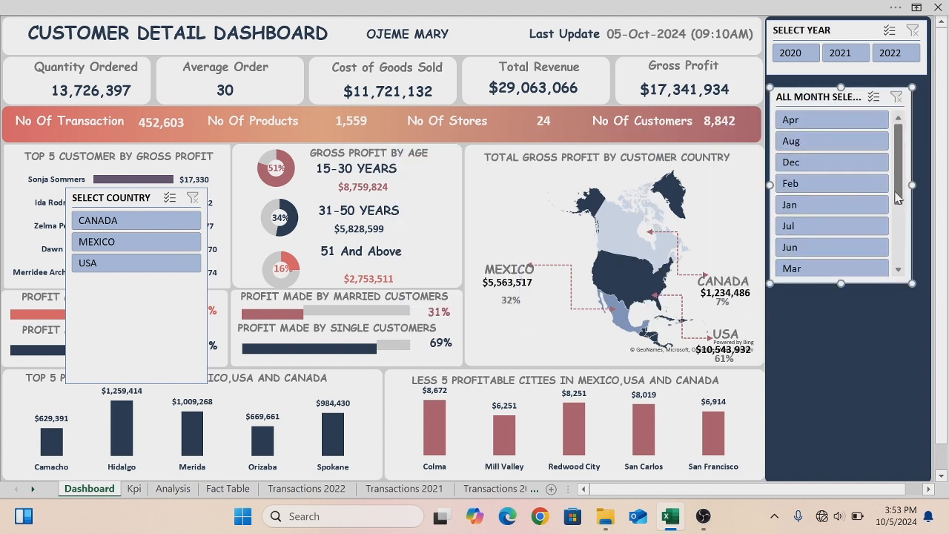
- Resize the Month Name slicer's width and height, then undo the resizing
drag(911, 186, 945, 185)
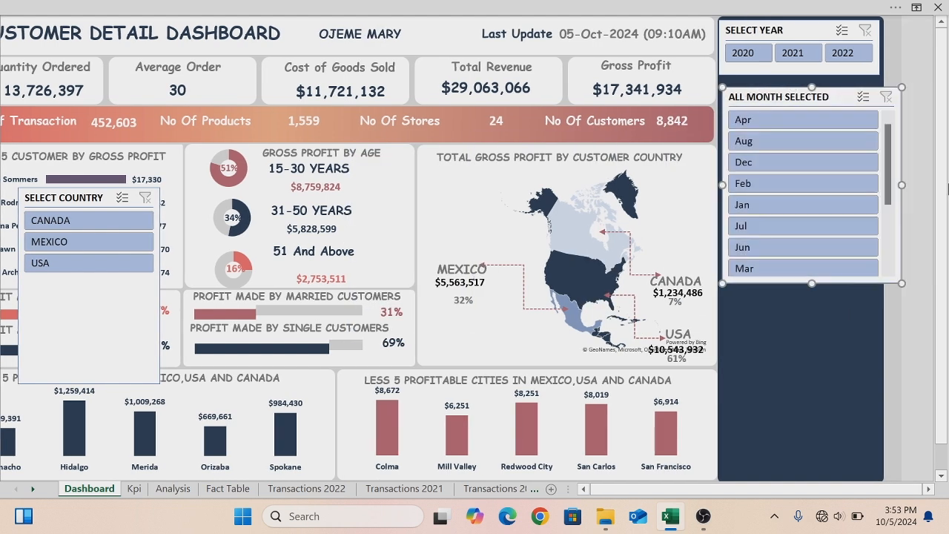
drag(812, 283, 809, 329)
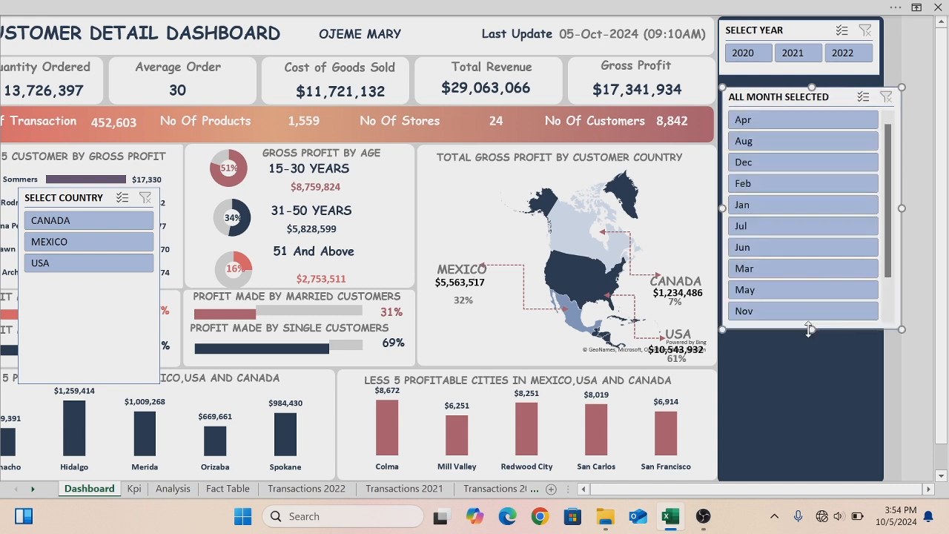
key(ctrl+z)
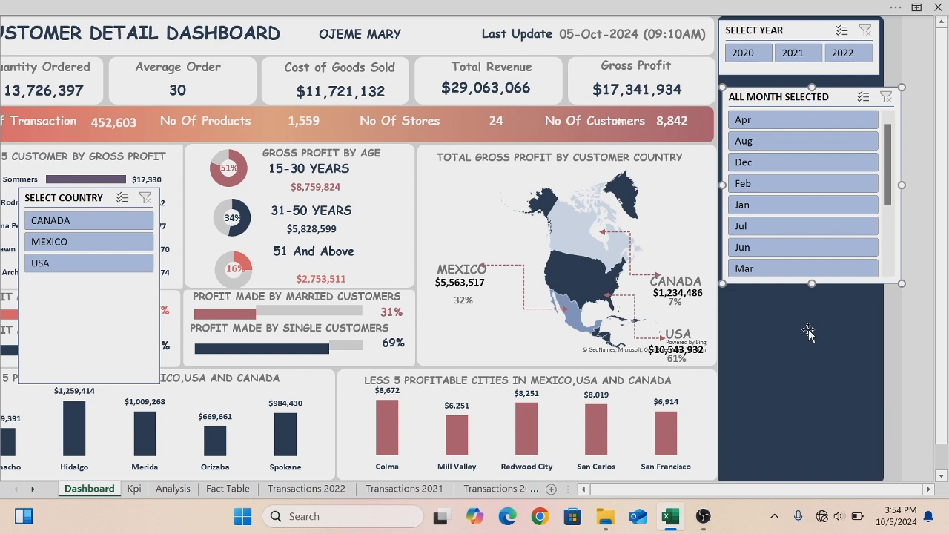
drag(812, 283, 808, 400)
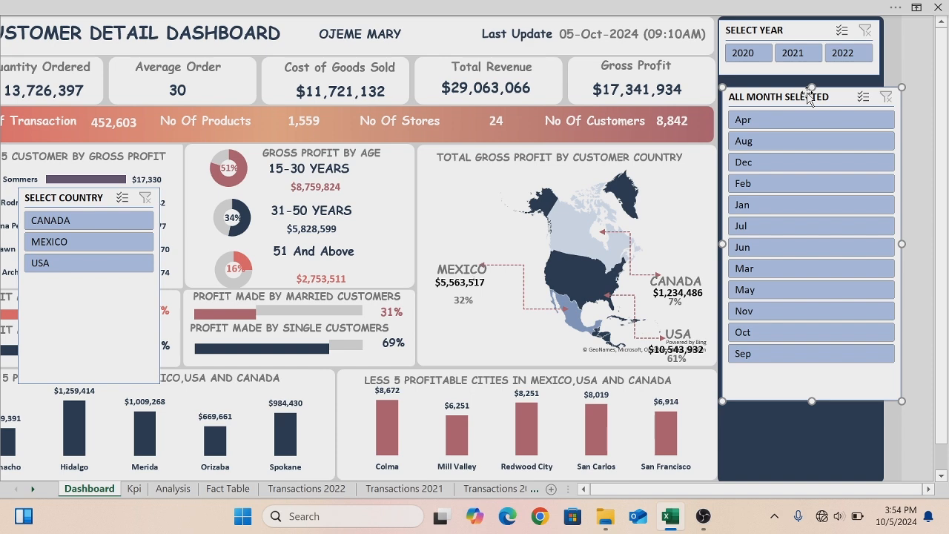
key(ctrl+z)
key(ctrl+z)
key(ctrl+z)
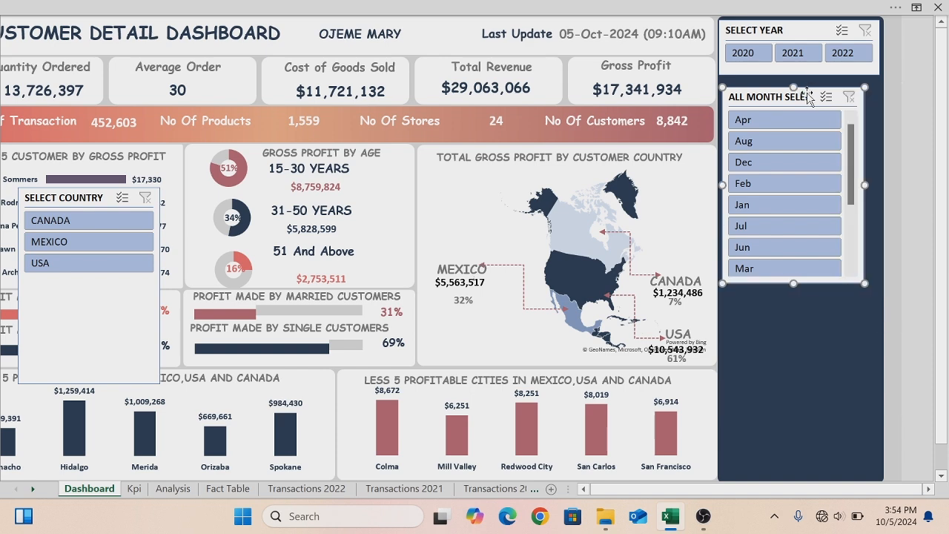
- Set the Month Name slicer to display its month buttons in 3 columns
click(930, 489)
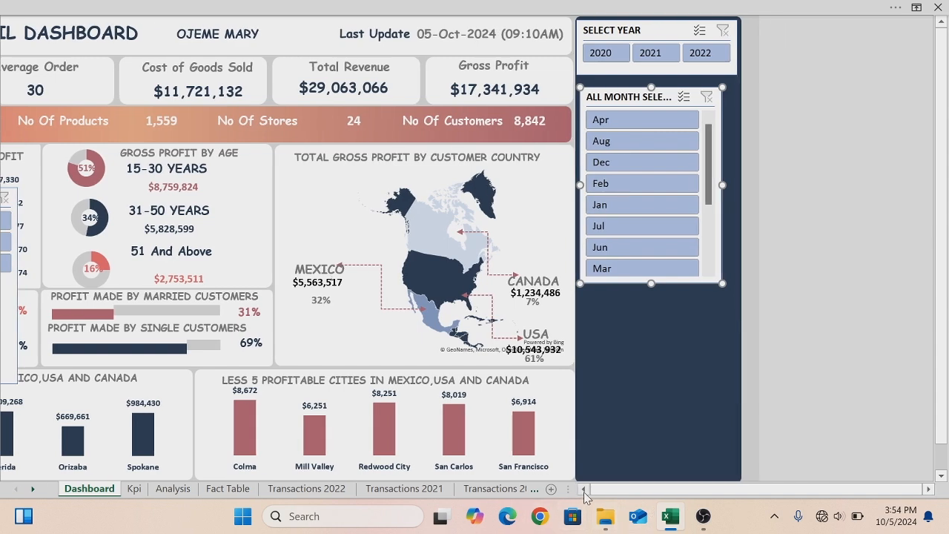
click(583, 490)
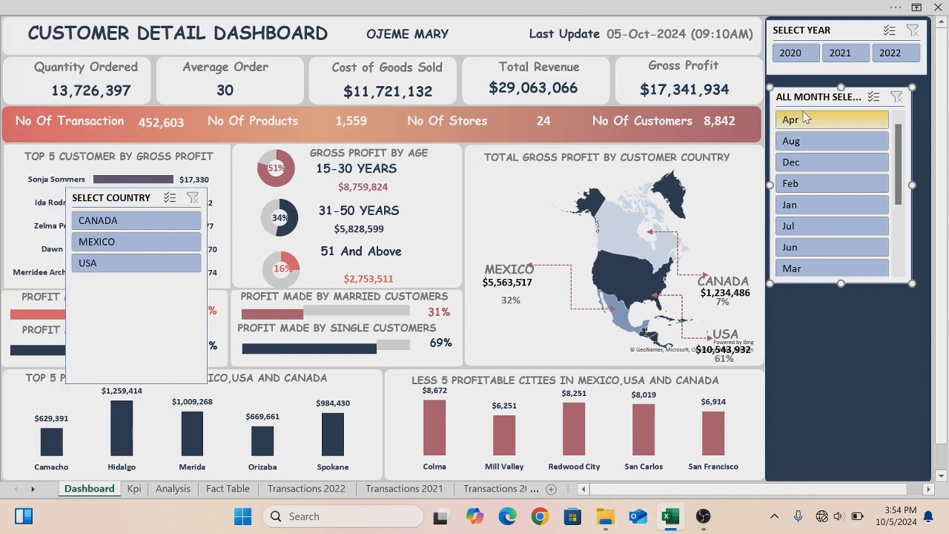
drag(823, 87, 521, 113)
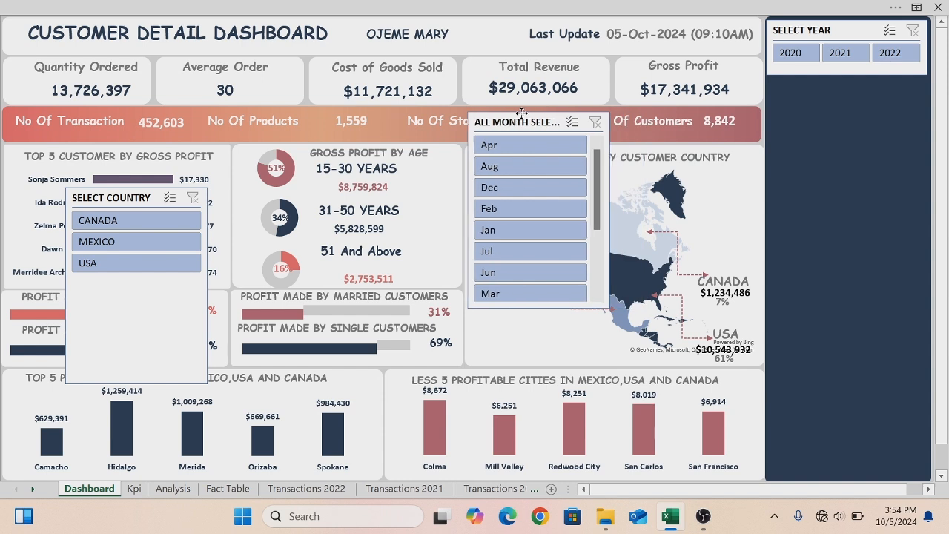
click(557, 6)
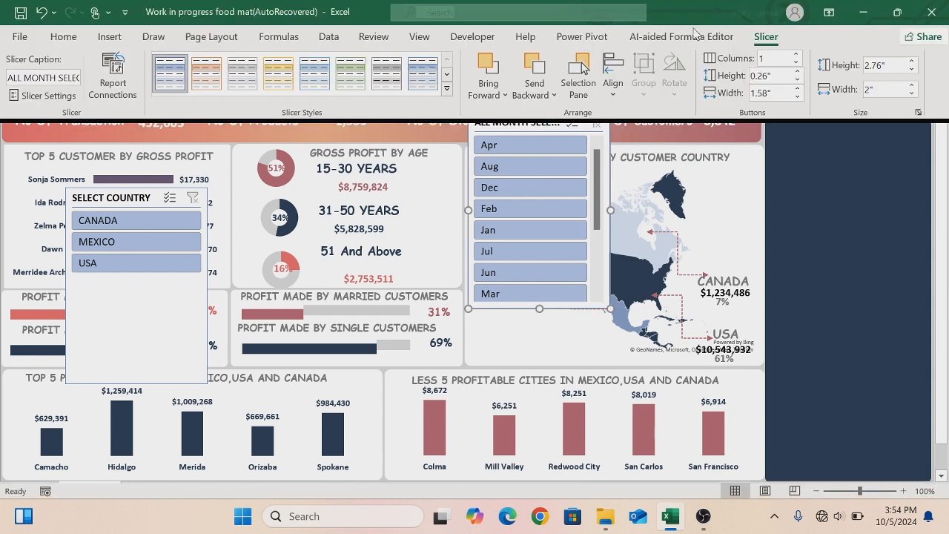
click(796, 55)
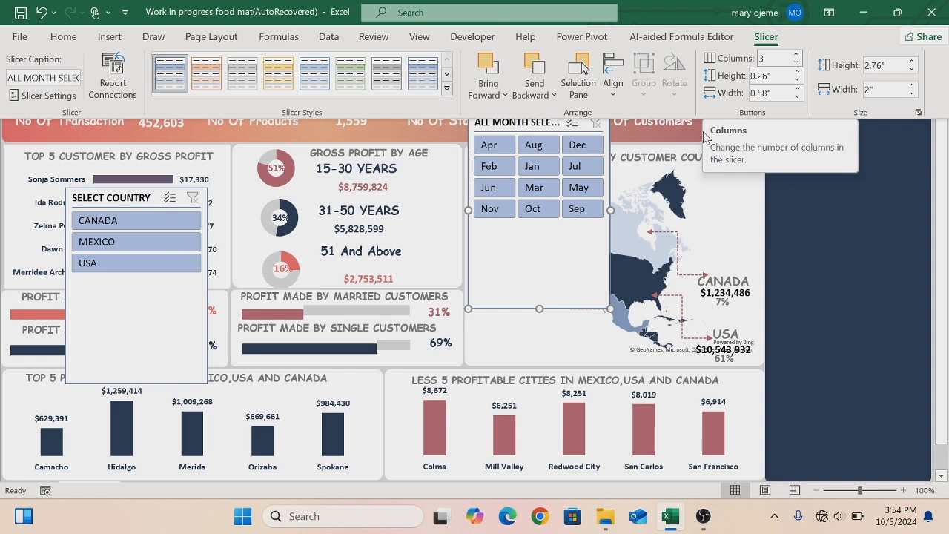
key(ctrl+shift+F1)
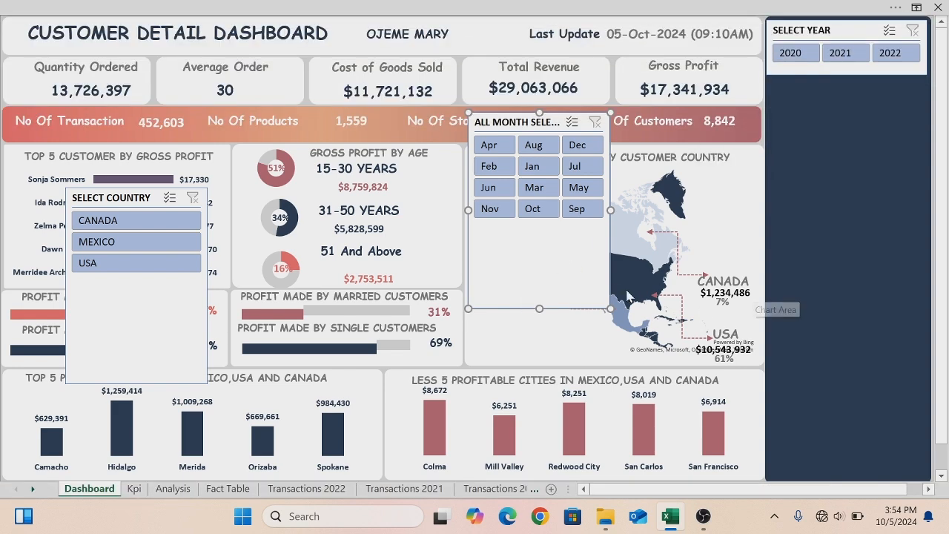
- Move the Month Name slicer into the side panel and stretch it to the panel's width
drag(604, 260, 911, 232)
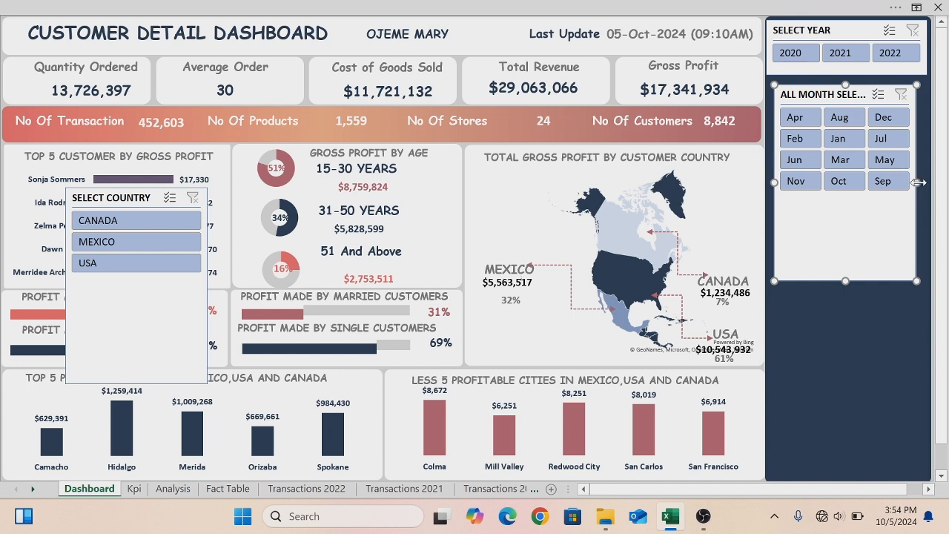
drag(917, 182, 929, 182)
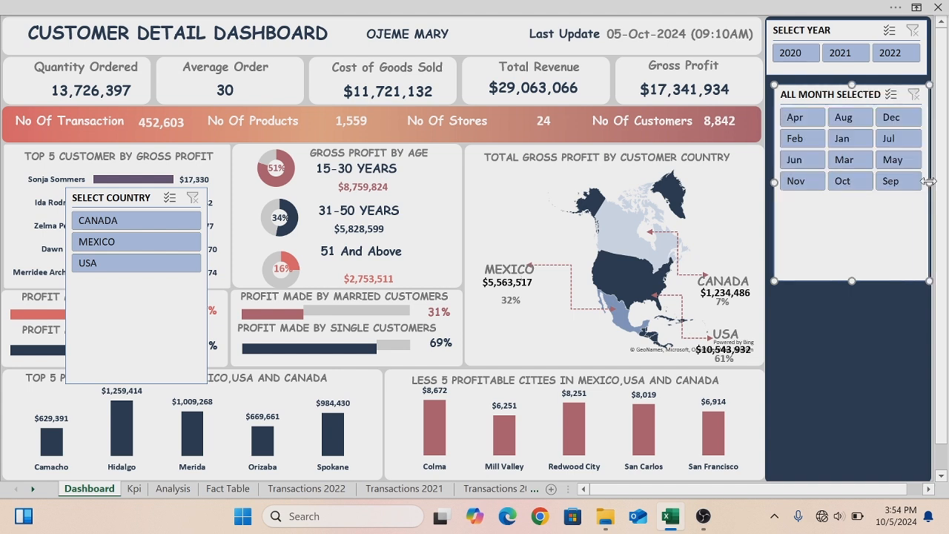
drag(773, 182, 763, 182)
- Nudge the Month Name slicer up just beneath the Year slicer and shorten its height to fit the month buttons
key(Up)
key(Up)
key(Up)
key(Up)
key(Up)
key(Up)
key(Up)
key(Up)
key(Up)
key(Up)
key(Up)
key(Up)
key(Up)
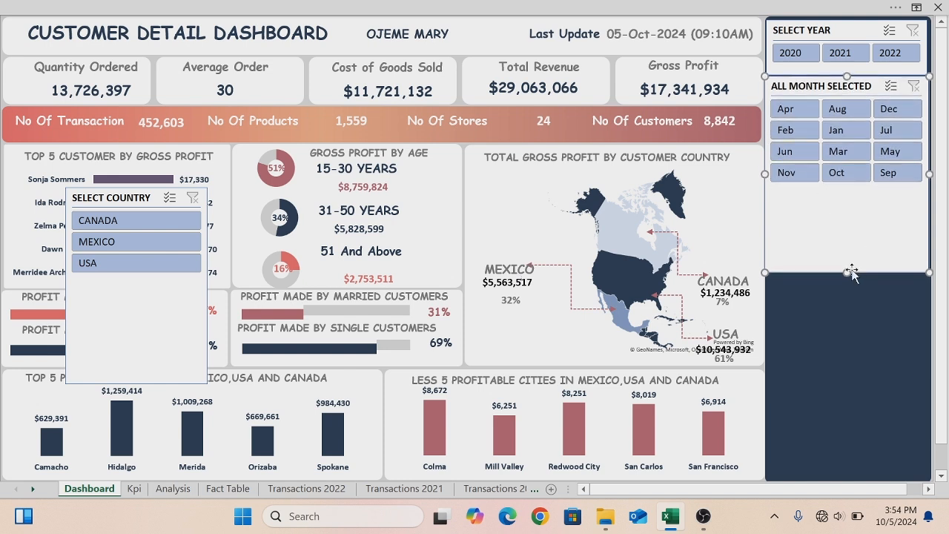
key(Down)
key(Down)
key(Down)
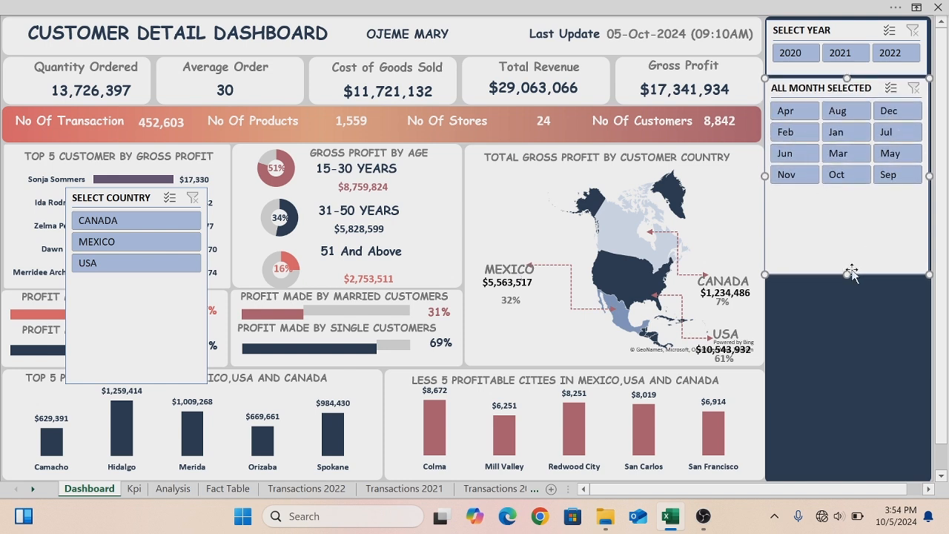
drag(849, 275, 848, 200)
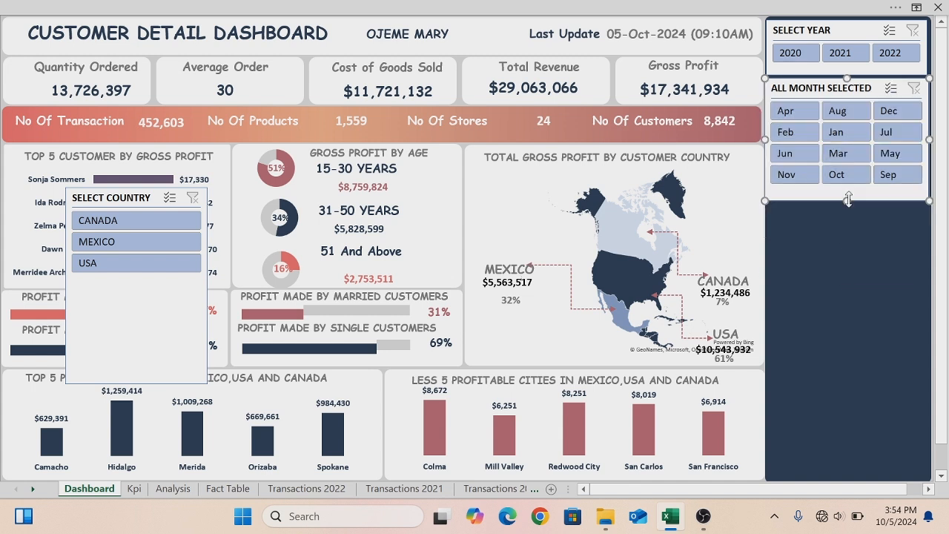
- Nudge the Month Name slicer slightly lower within the side panel
drag(838, 191, 840, 194)
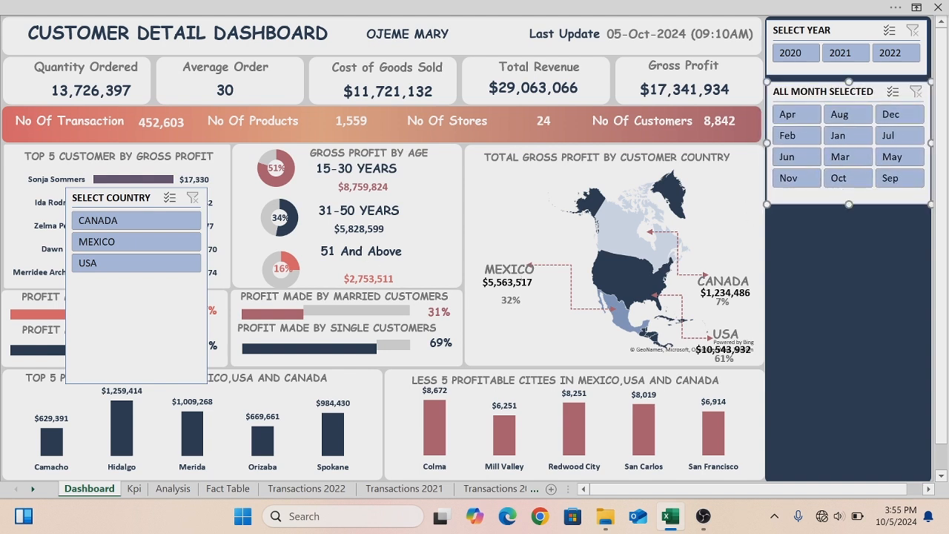
- Move the Select Country slicer into the side panel just below the Month Name slicer
click(81, 302)
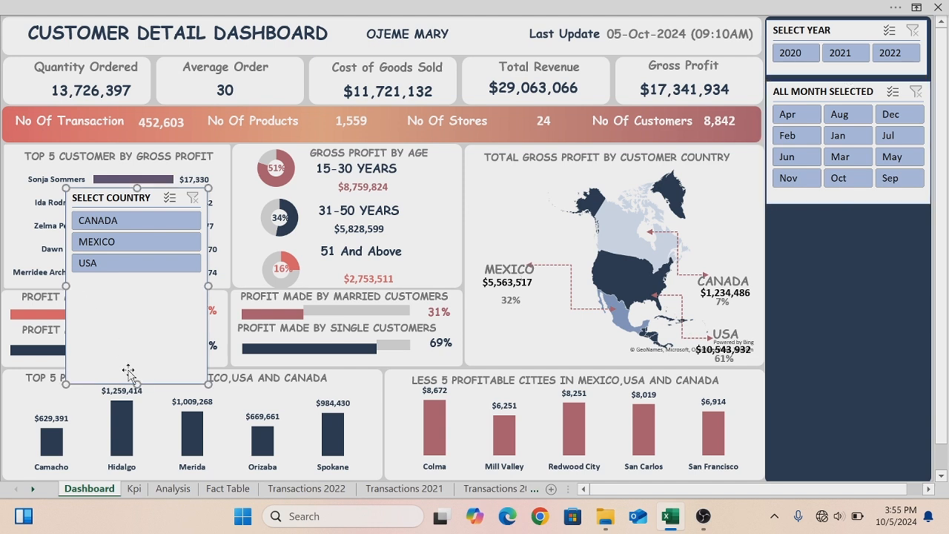
drag(137, 384, 834, 309)
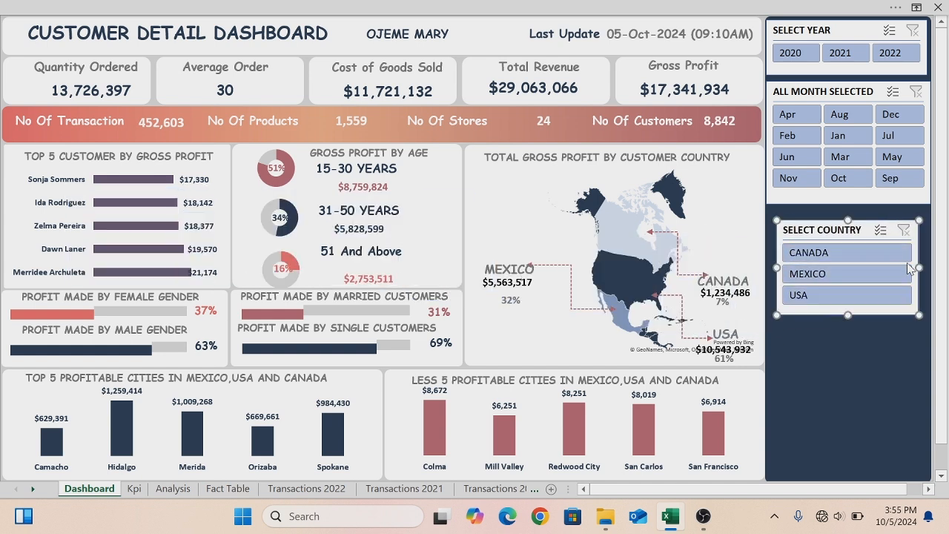
- Stretch the Select Country slicer to the side panel's width and shorten its height to fit the three country buttons
drag(918, 265, 928, 265)
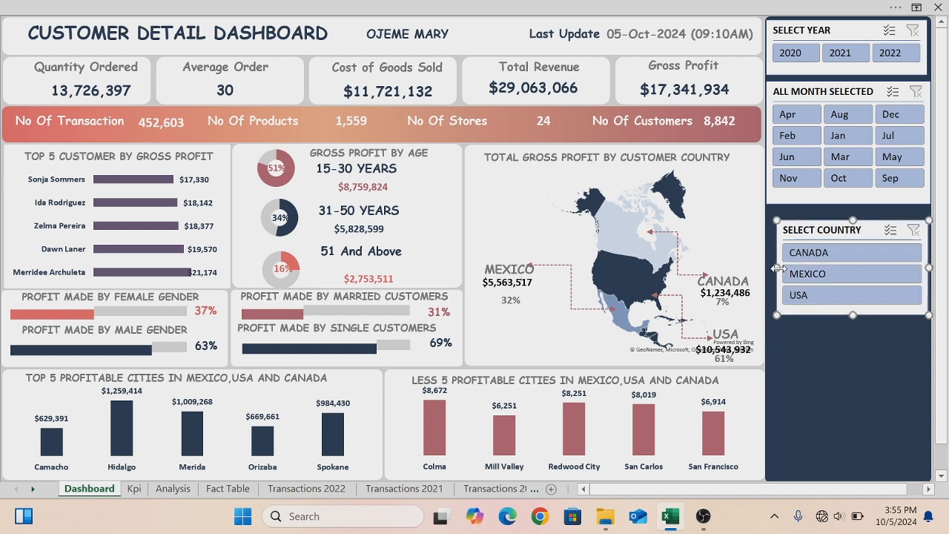
drag(777, 267, 771, 268)
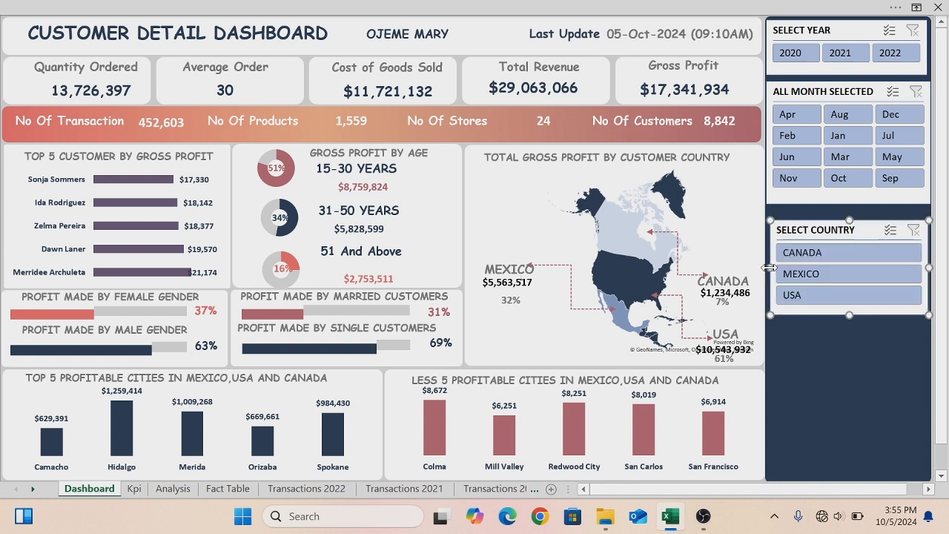
drag(848, 220, 848, 212)
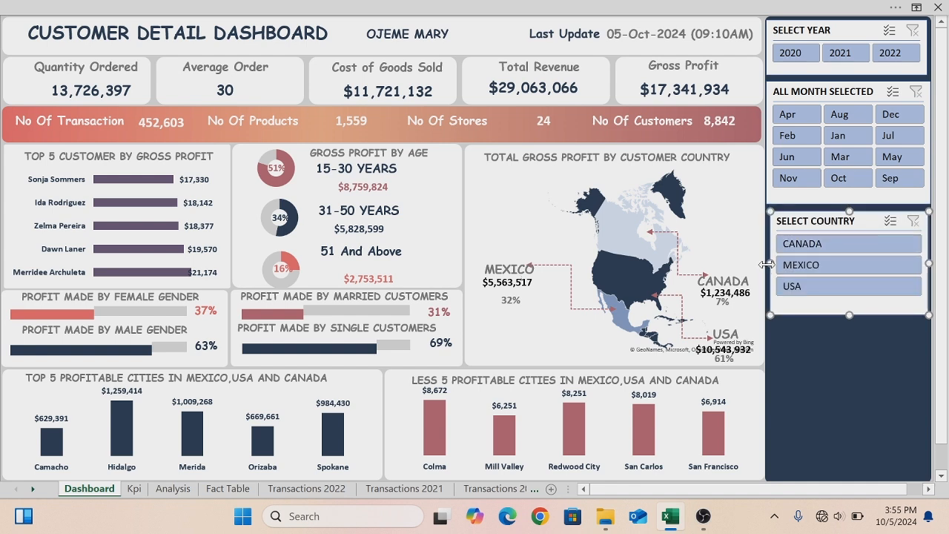
drag(769, 262, 768, 262)
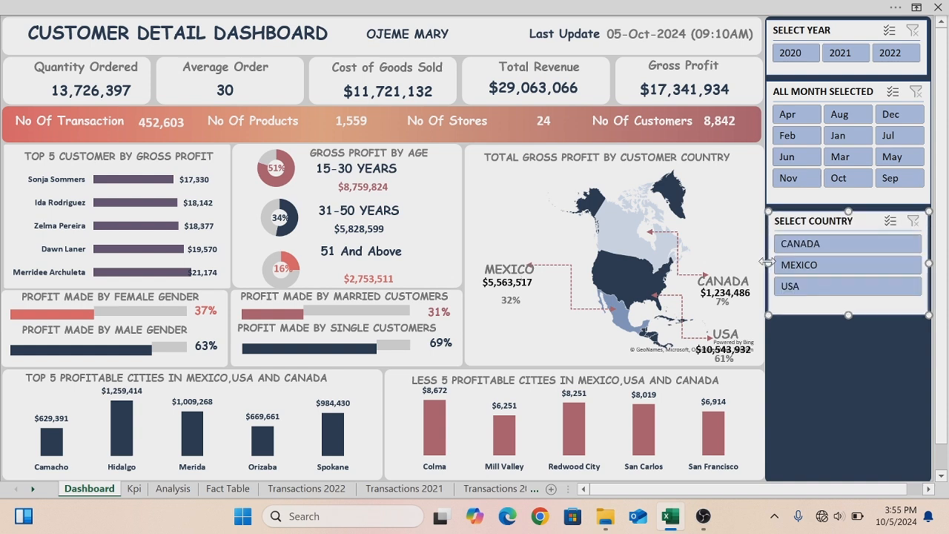
drag(848, 315, 848, 308)
- Nudge the Select Country slicer upward to sit beneath the Month Name slicer
key(Up)
key(Up)
key(Up)
key(Up)
key(Up)
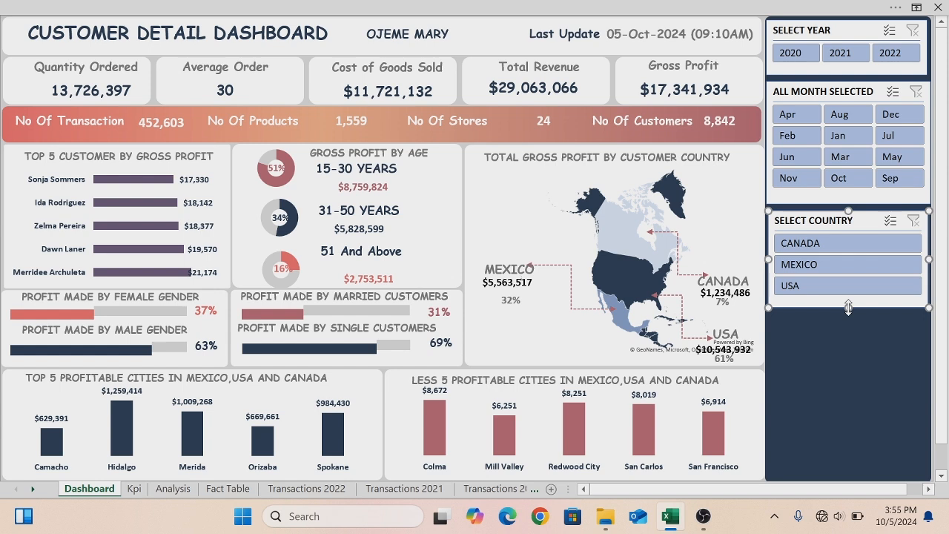
key(Up)
key(Up)
key(Up)
key(Up)
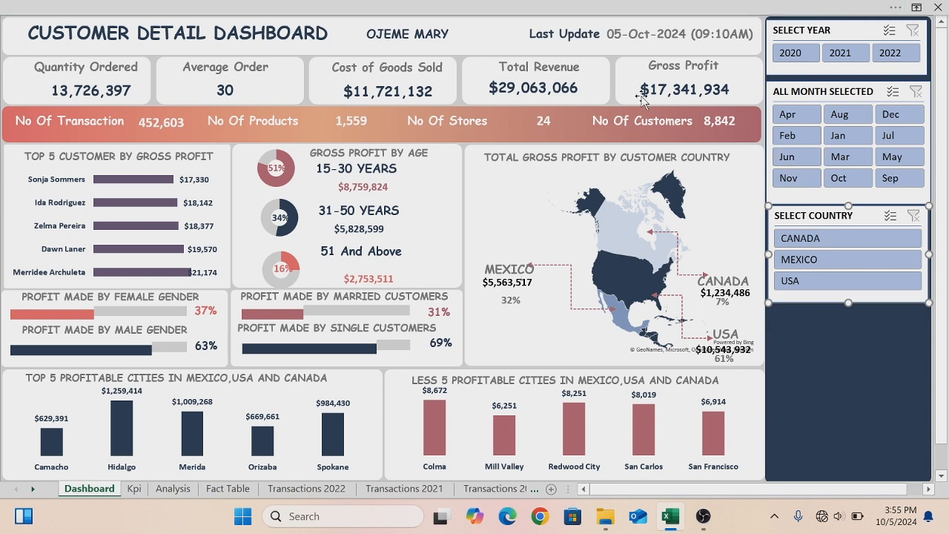
- Insert slicers for Age Bucket, gender and marital_status from the workbook's data model
click(586, 15)
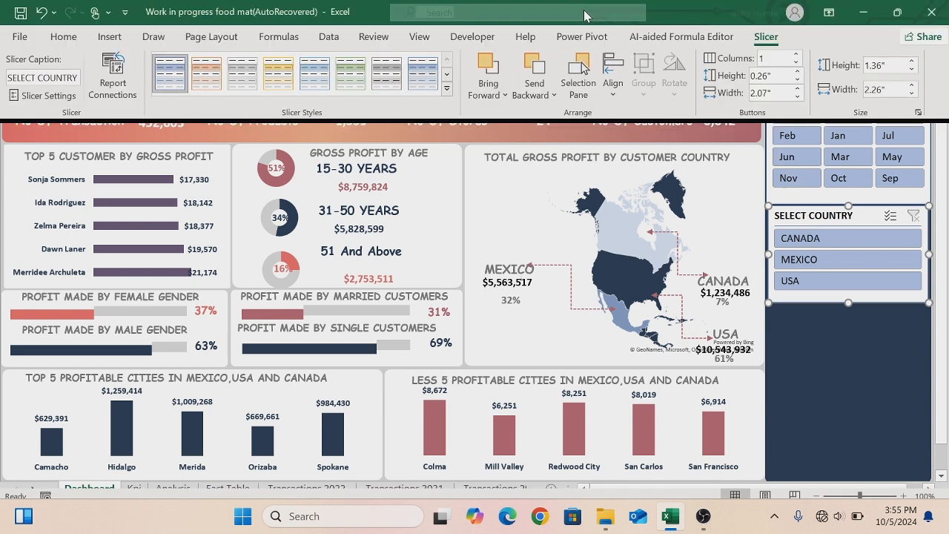
click(109, 37)
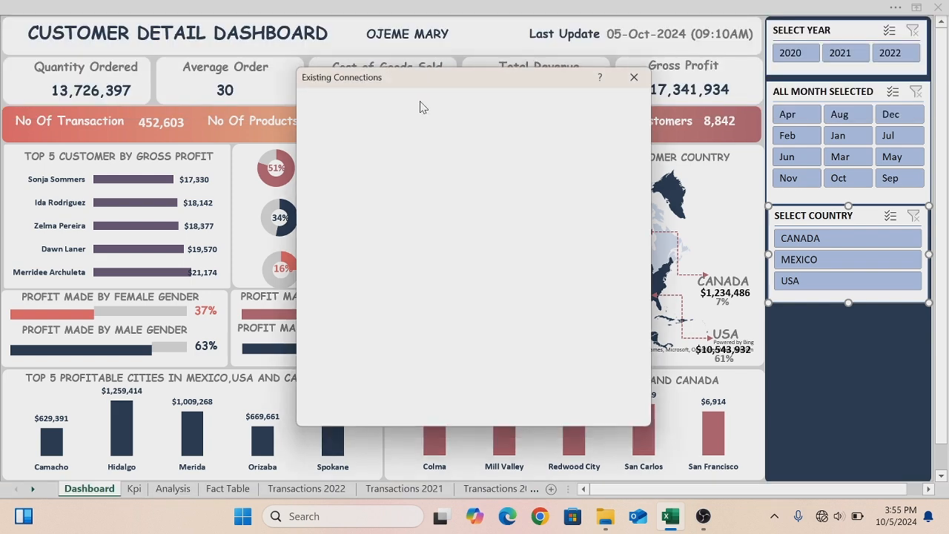
click(390, 132)
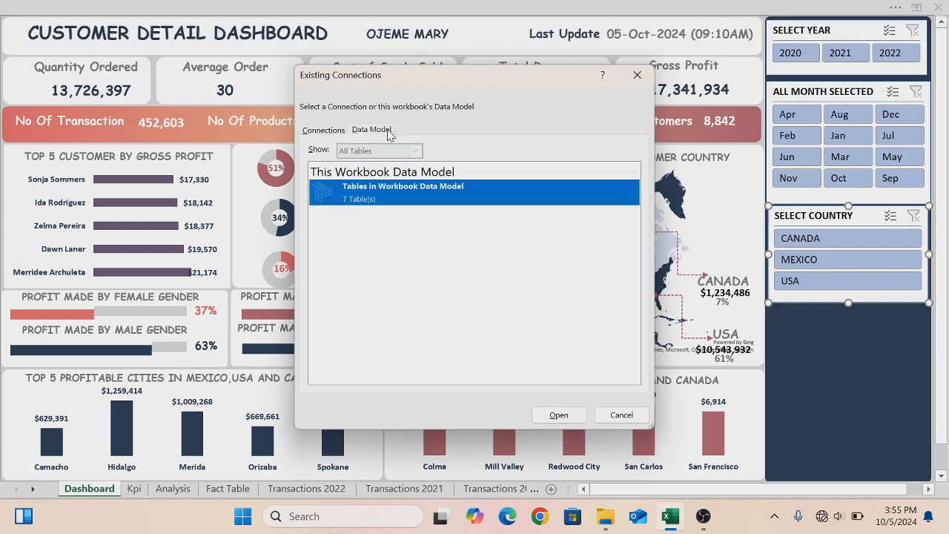
click(558, 415)
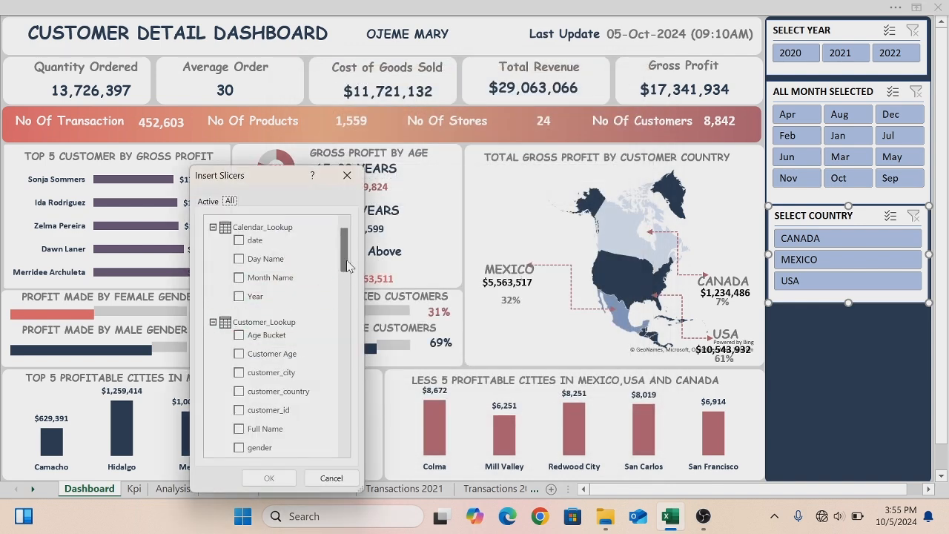
scroll(282, 289, down, 1)
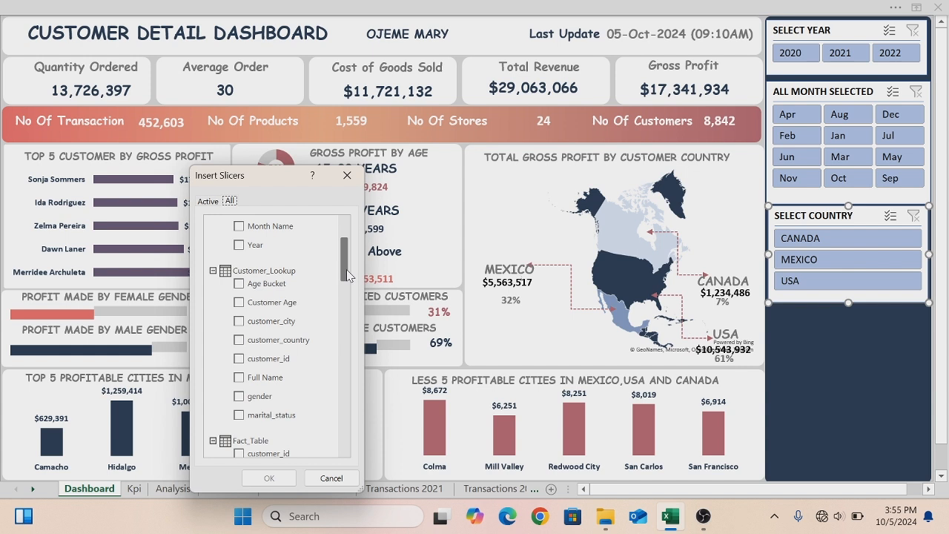
click(237, 286)
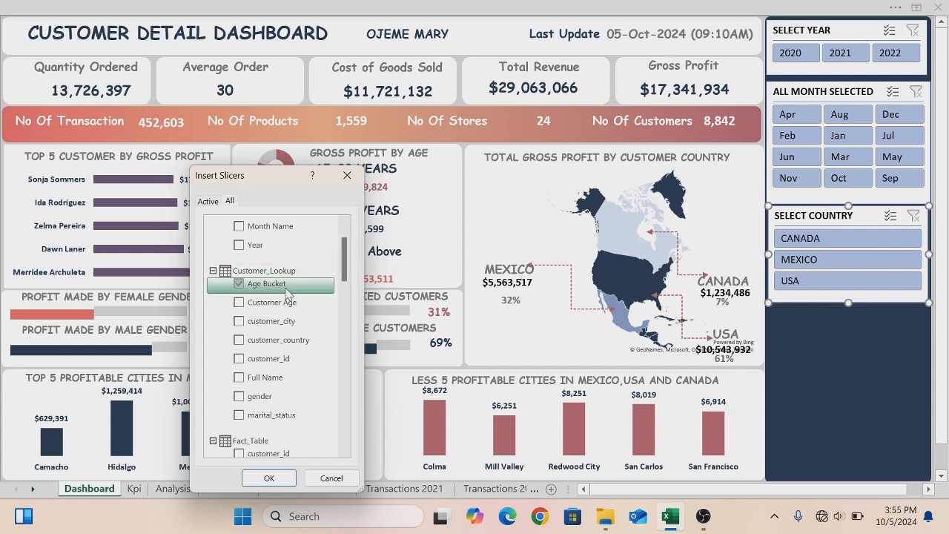
click(239, 397)
click(239, 415)
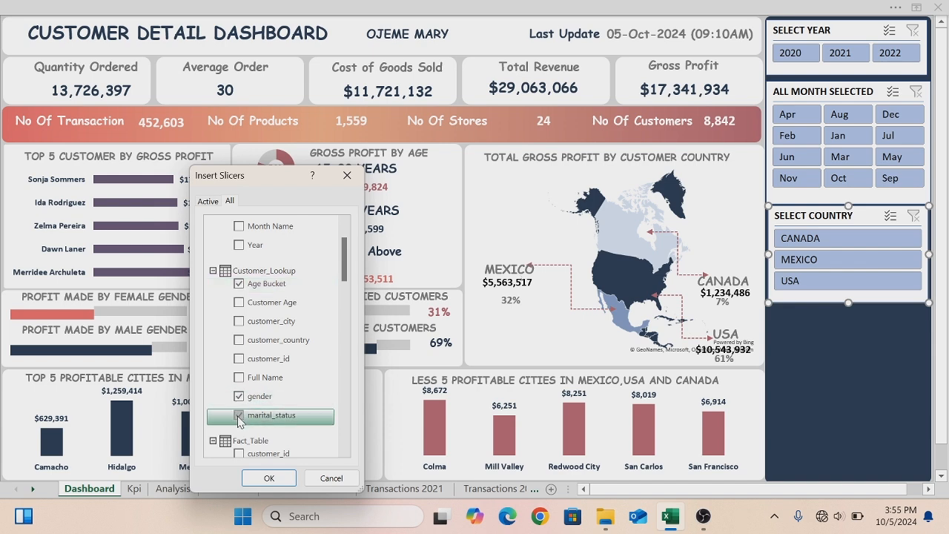
click(261, 478)
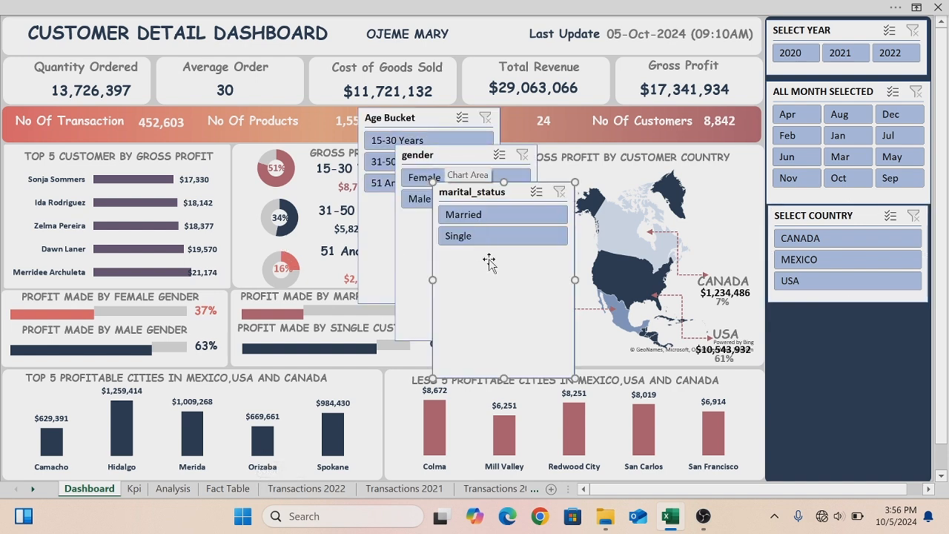
- Set the Age Bucket slicer to 3 button columns, moving it aside and widening it to fit the buttons
drag(428, 117, 261, 138)
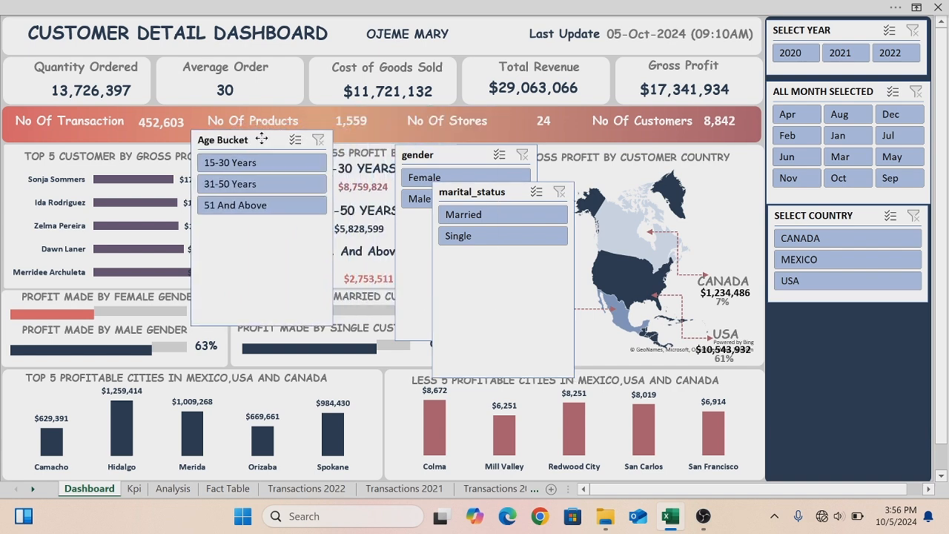
click(535, 11)
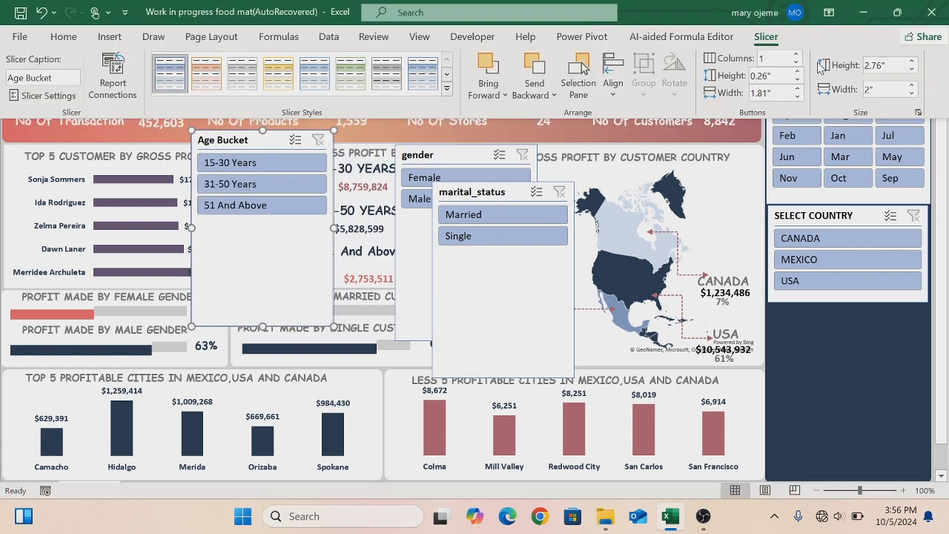
click(797, 54)
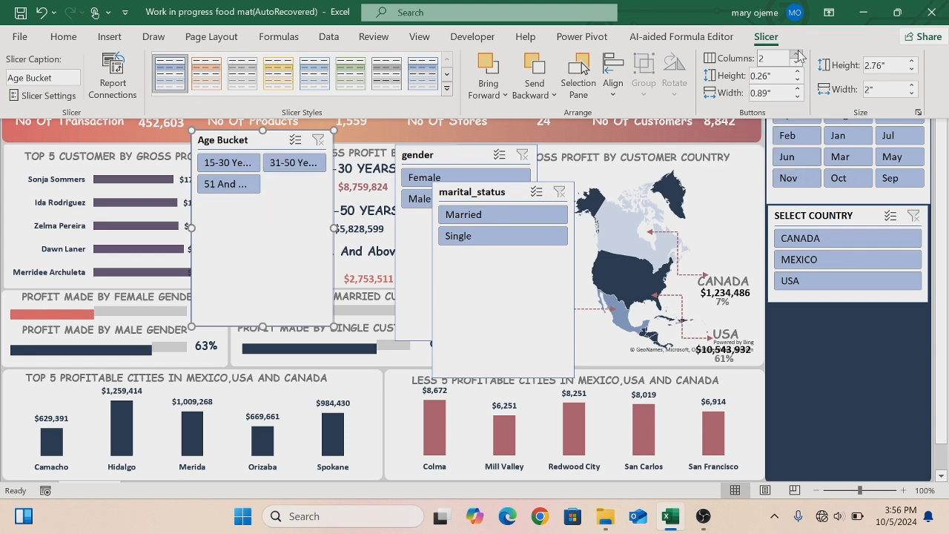
click(797, 54)
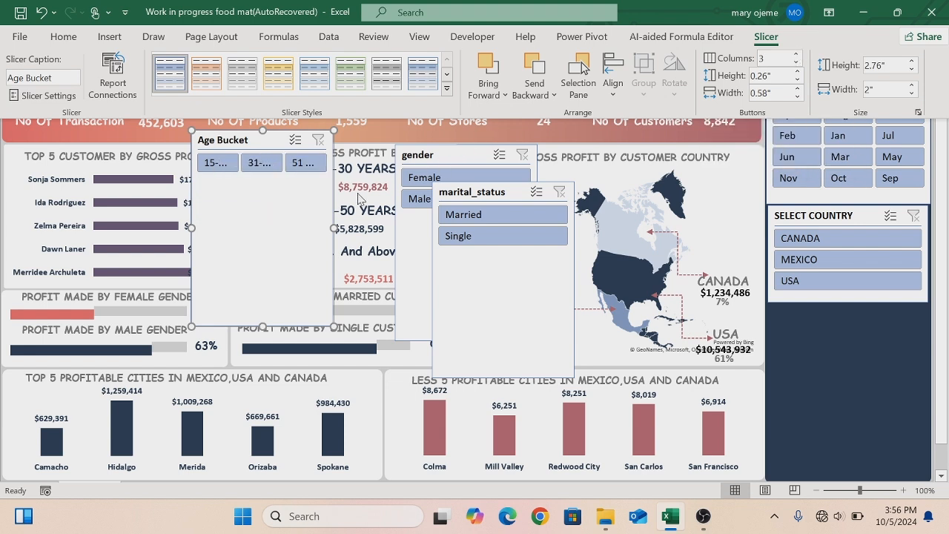
click(333, 228)
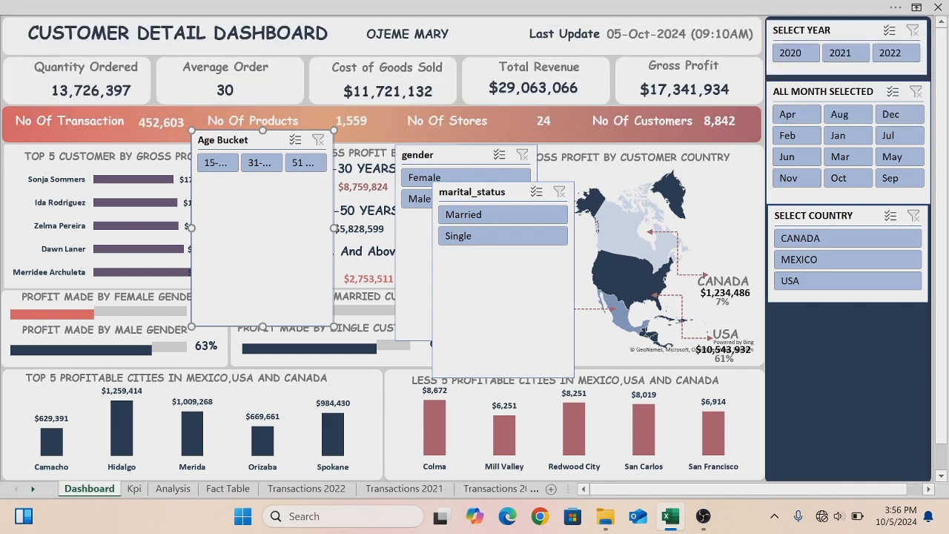
drag(333, 229, 390, 228)
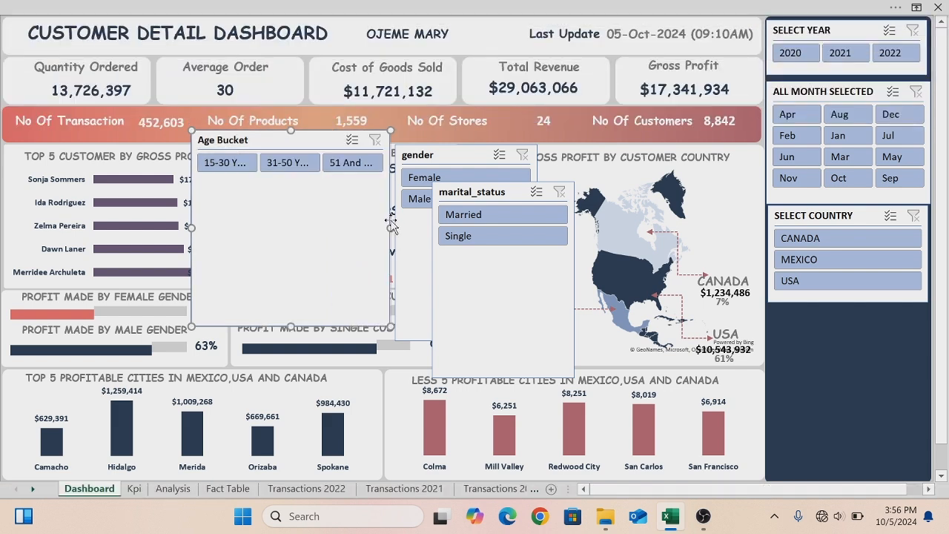
- Set both the gender and marital_status slicers to display their buttons in 2 columns
click(461, 157)
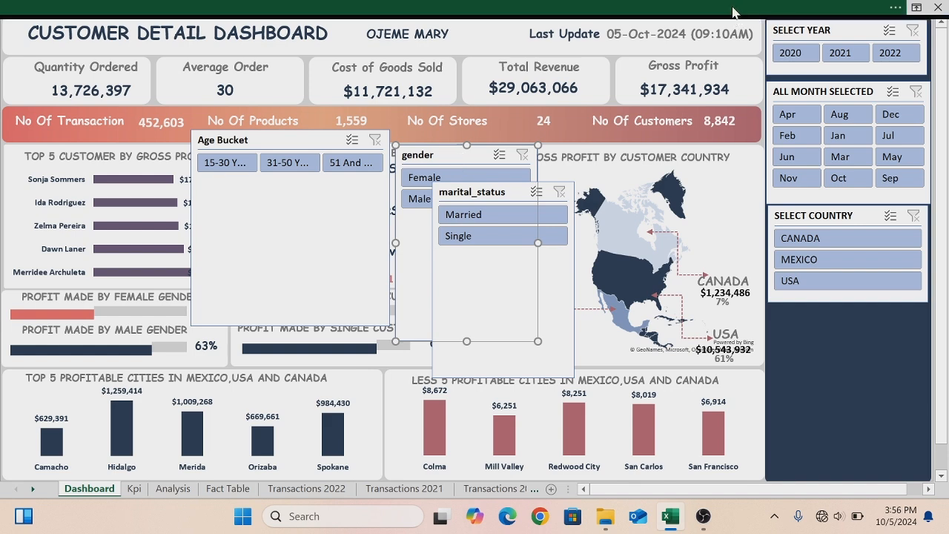
click(732, 11)
click(797, 55)
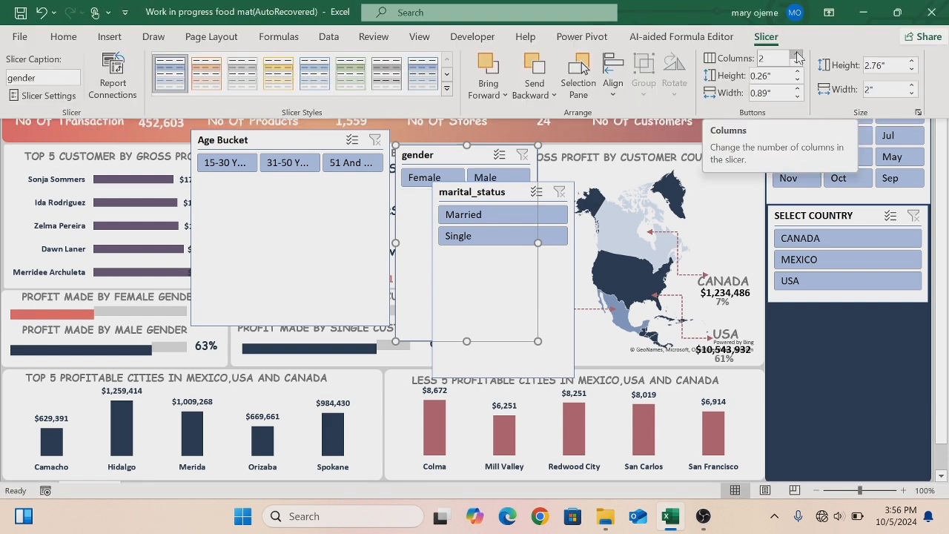
click(555, 272)
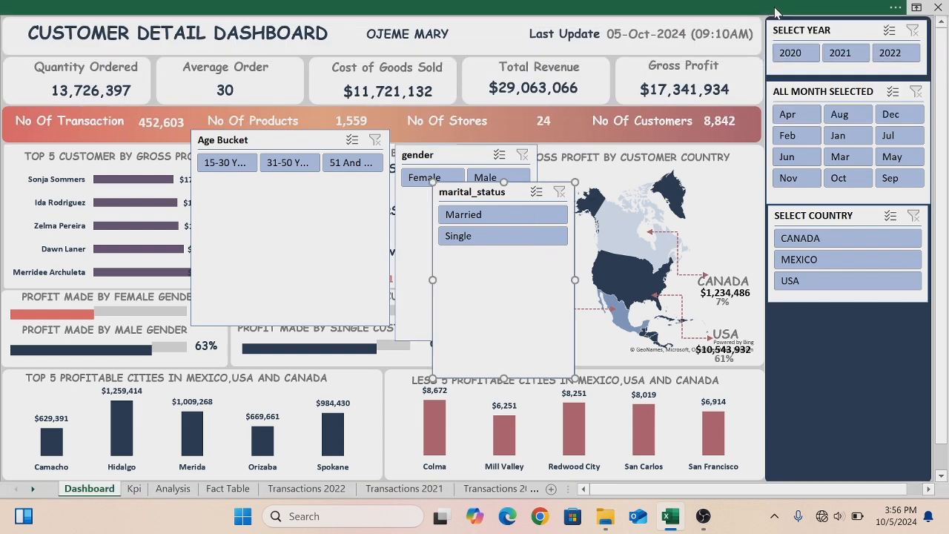
click(779, 11)
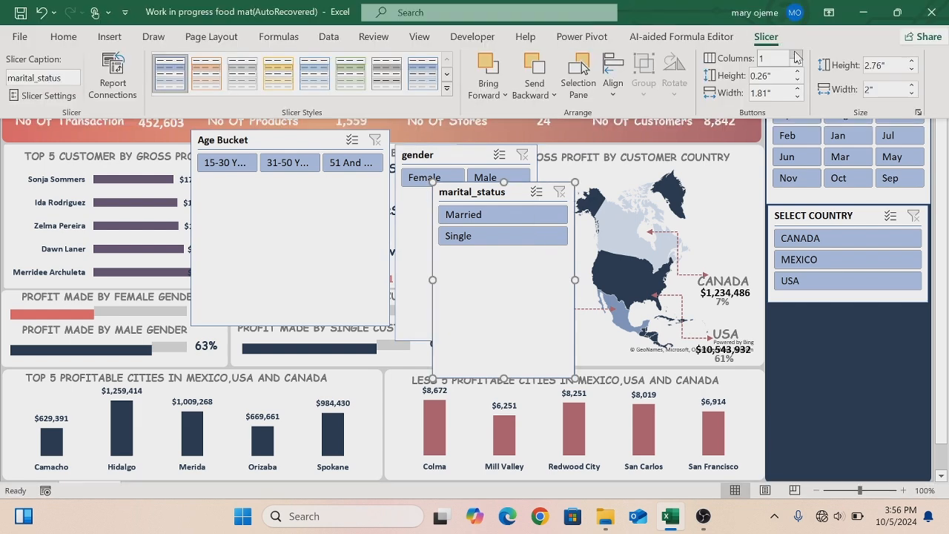
- Move the marital_status slicer into the side panel below the country slicer and stretch it to the panel's width
click(504, 377)
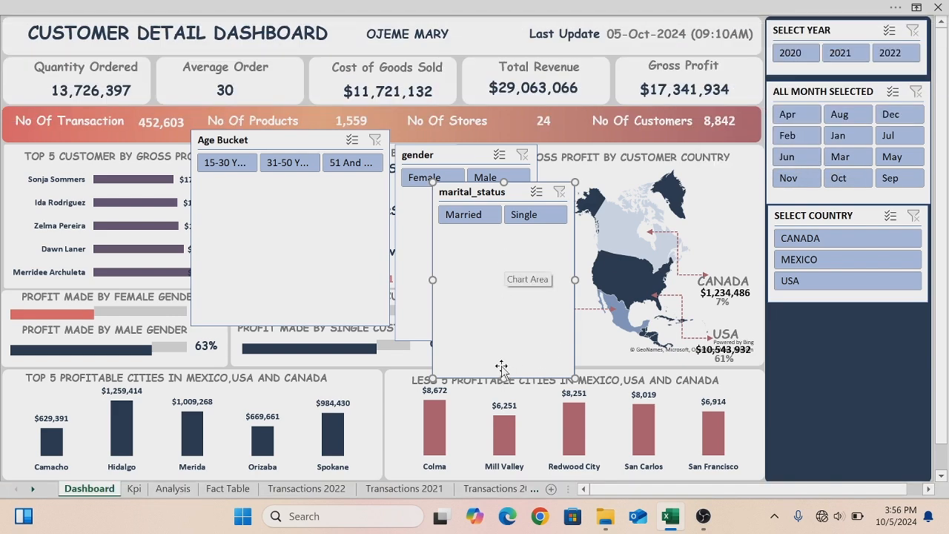
drag(503, 378, 829, 352)
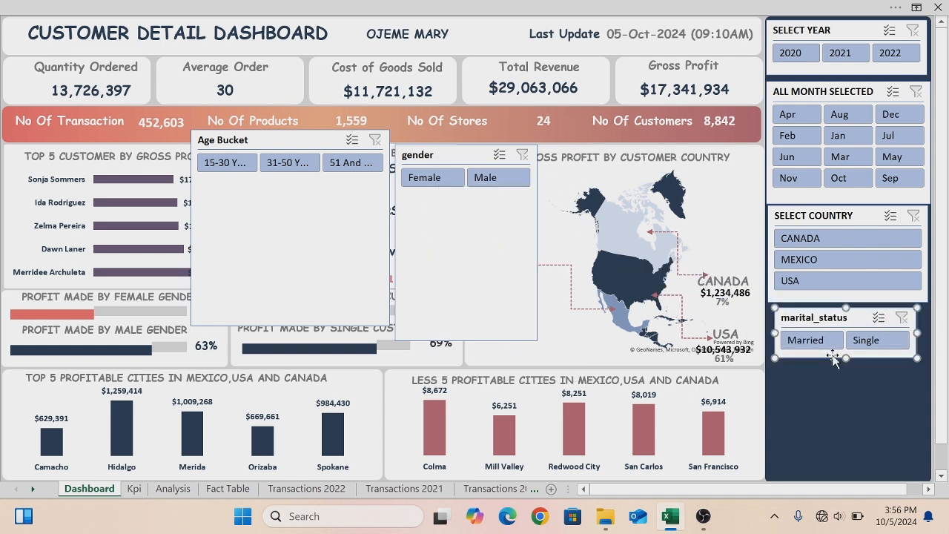
drag(918, 333, 928, 328)
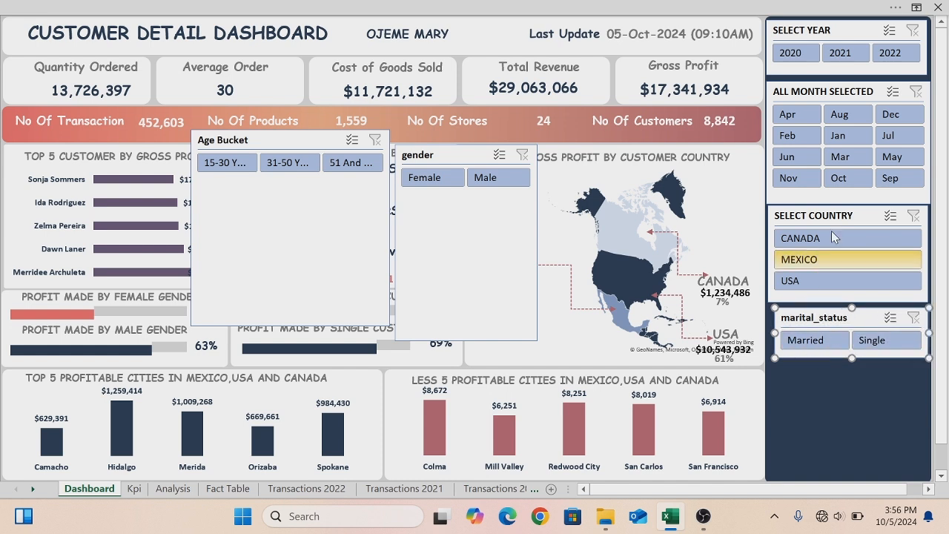
- Shorten the Month Name slicer's height slightly from its bottom edge
click(828, 196)
mouse_move(848, 203)
mouse_down()
mouse_move(848, 169)
mouse_move(849, 193)
mouse_up()
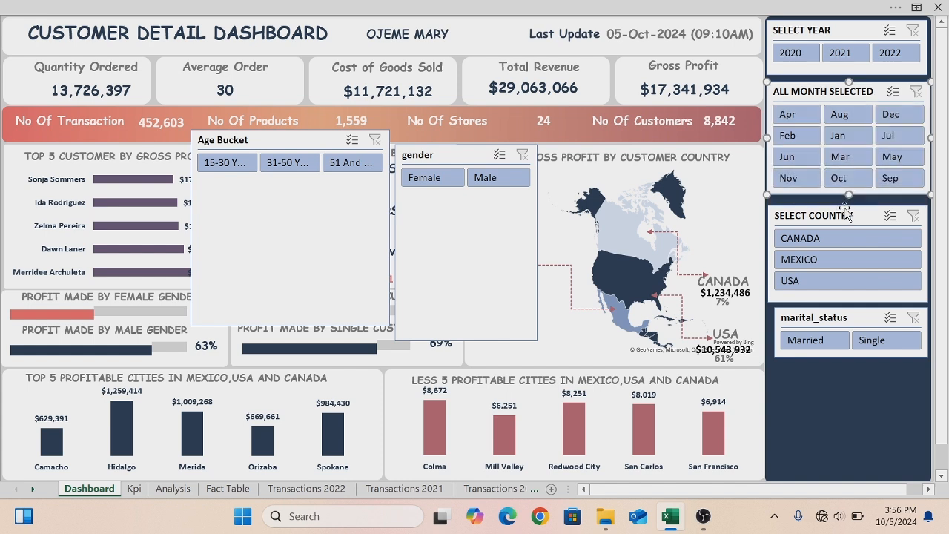
- Nudge the Select Country slicer upward to close the gap beneath the Month Name slicer
click(845, 210)
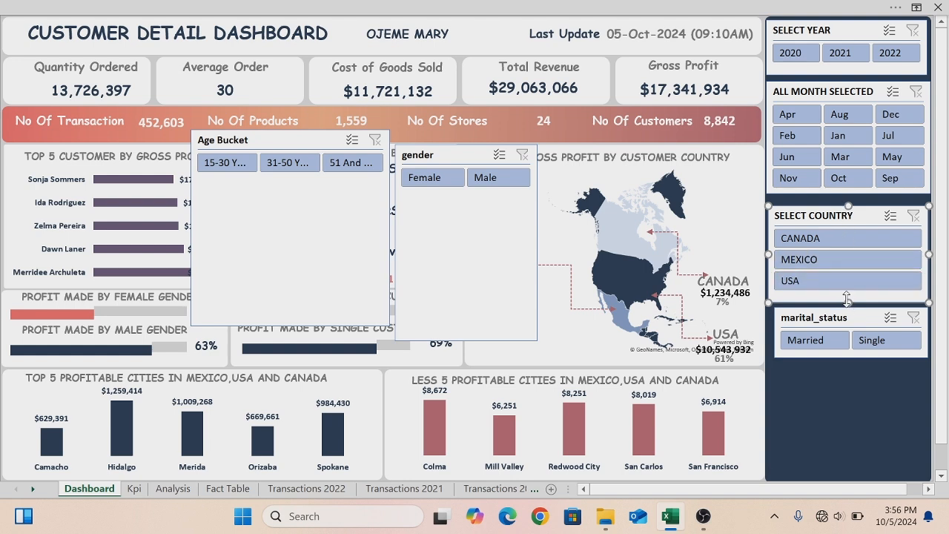
key(Up)
key(Up)
key(Up)
key(Up)
key(Up)
key(Up)
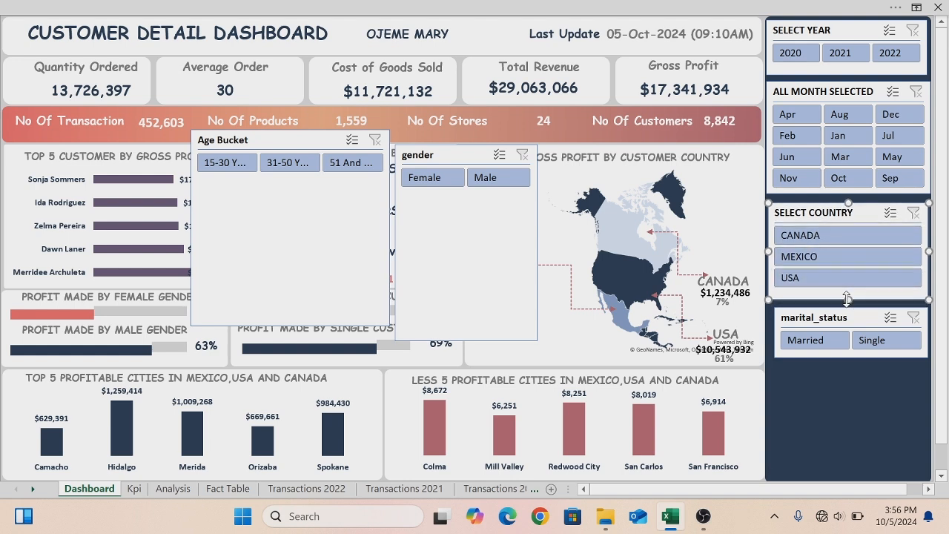
key(Up)
key(Up)
key(Up)
key(Up)
key(Up)
key(Up)
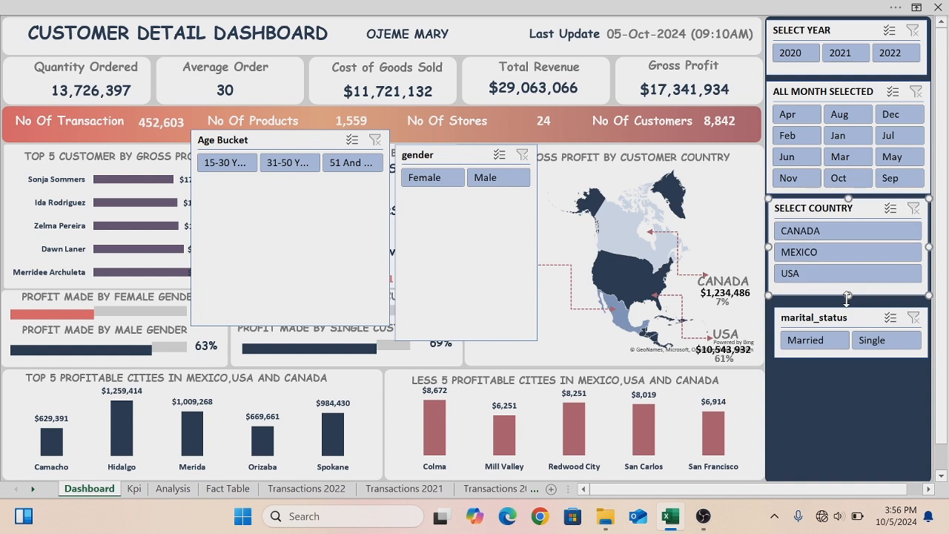
key(Up)
key(Up)
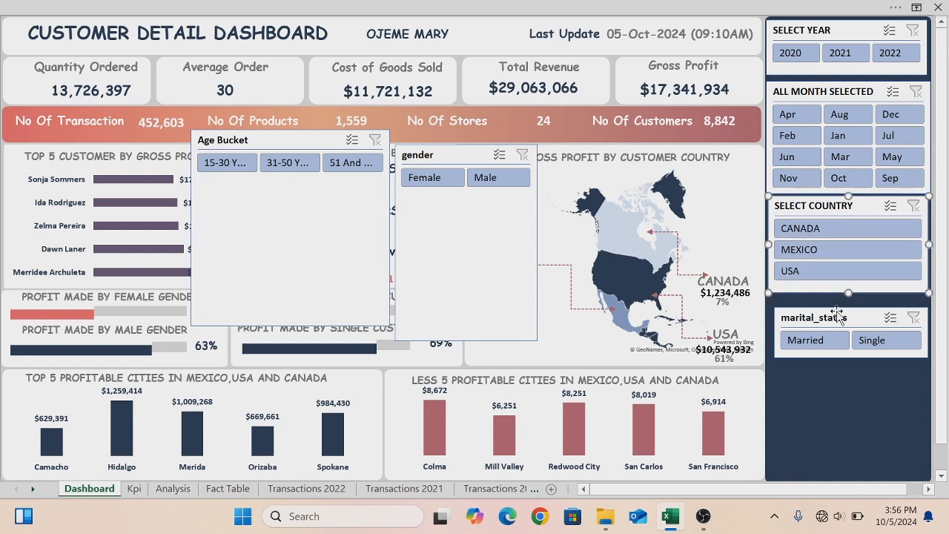
- Align the marital_status slicer with the panel's left edge and nudge it upward beneath the country slicer
click(837, 311)
drag(775, 333, 768, 333)
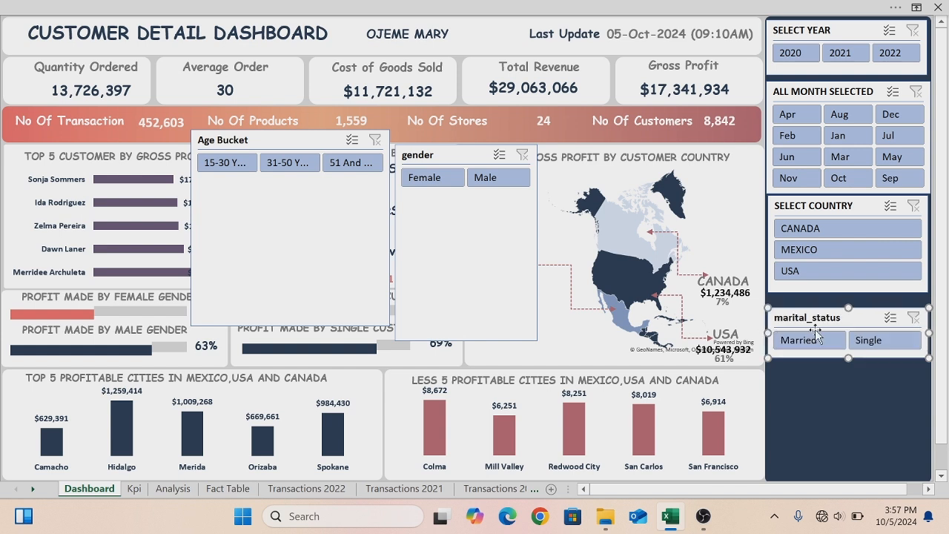
key(Up)
key(Up)
key(Up)
key(Up)
key(Up)
key(Up)
key(Up)
key(Up)
key(Up)
key(Up)
key(Up)
key(Up)
key(Up)
key(Up)
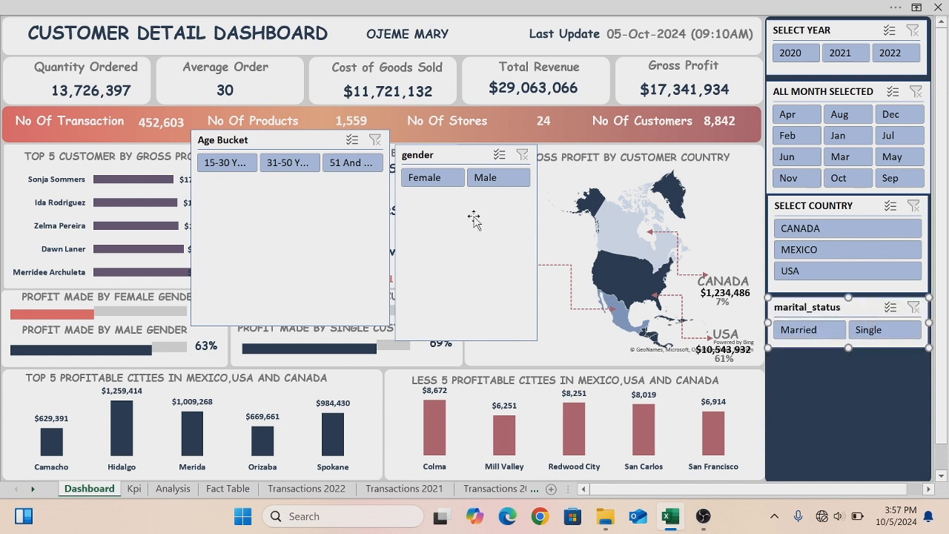
- Move the gender slicer into the side panel below marital_status and stretch it to the panel's width
click(473, 145)
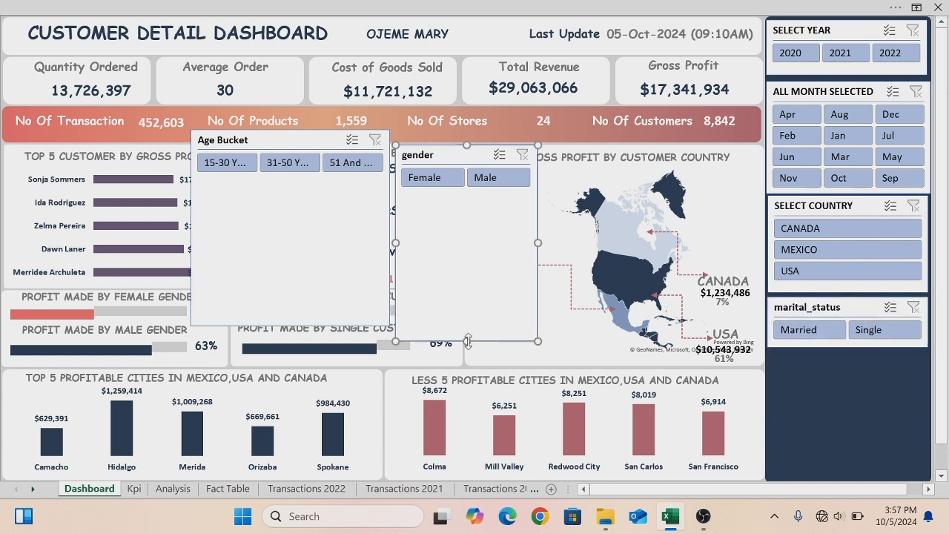
drag(467, 341, 828, 397)
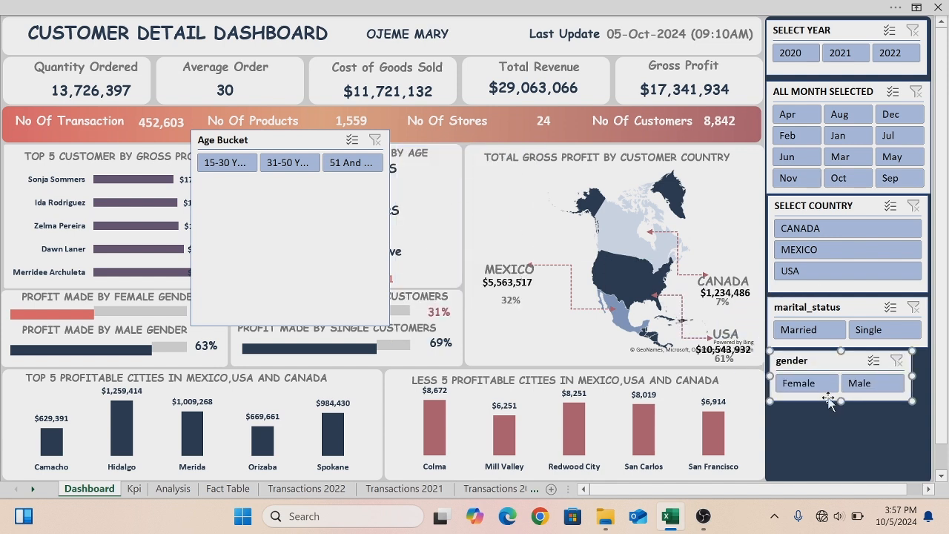
drag(912, 377, 928, 375)
drag(770, 375, 768, 375)
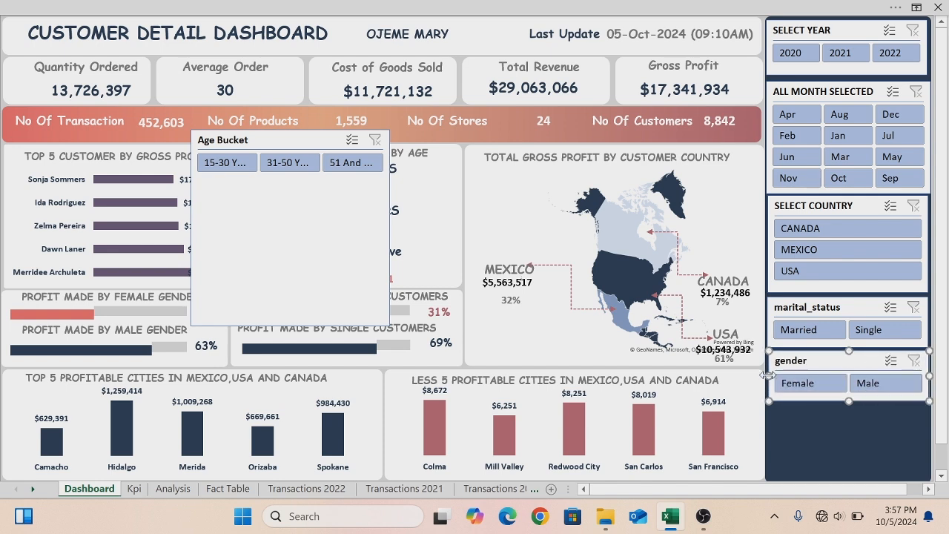
- Set the Age Bucket slicer to display its buttons in 1 column
click(307, 137)
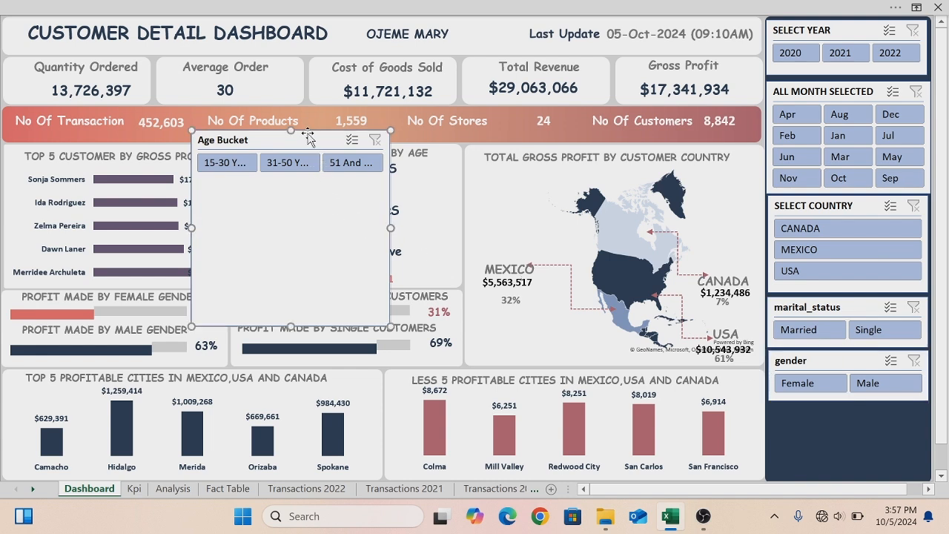
click(417, 6)
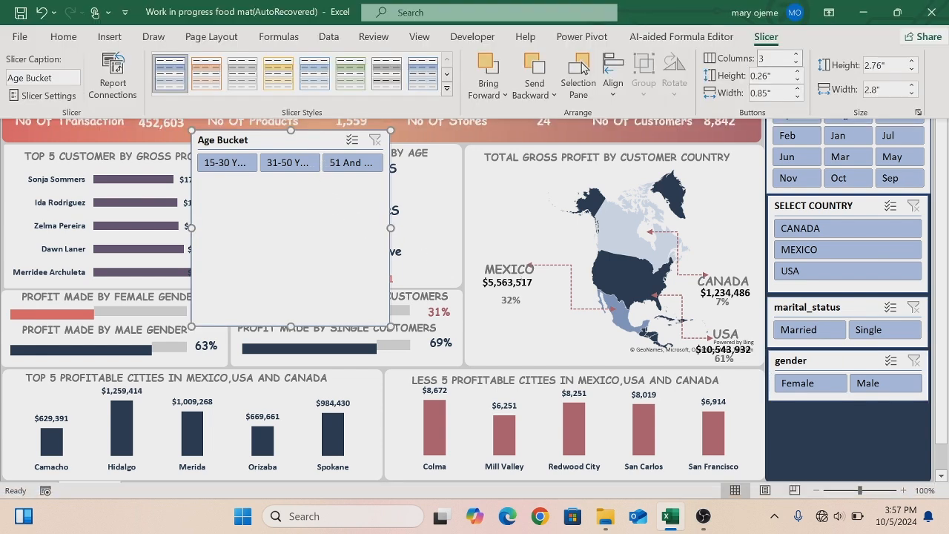
click(797, 64)
click(797, 65)
click(797, 64)
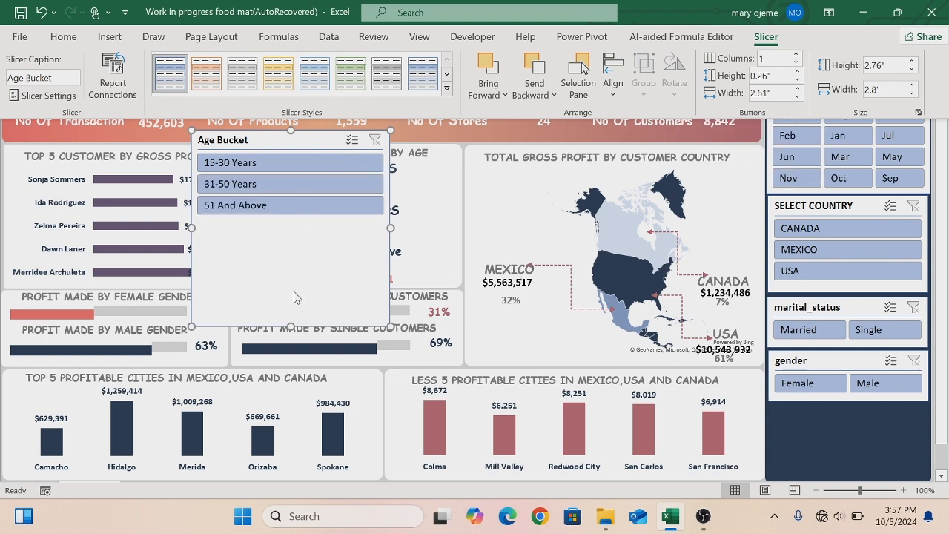
key(ctrl+shift+F1)
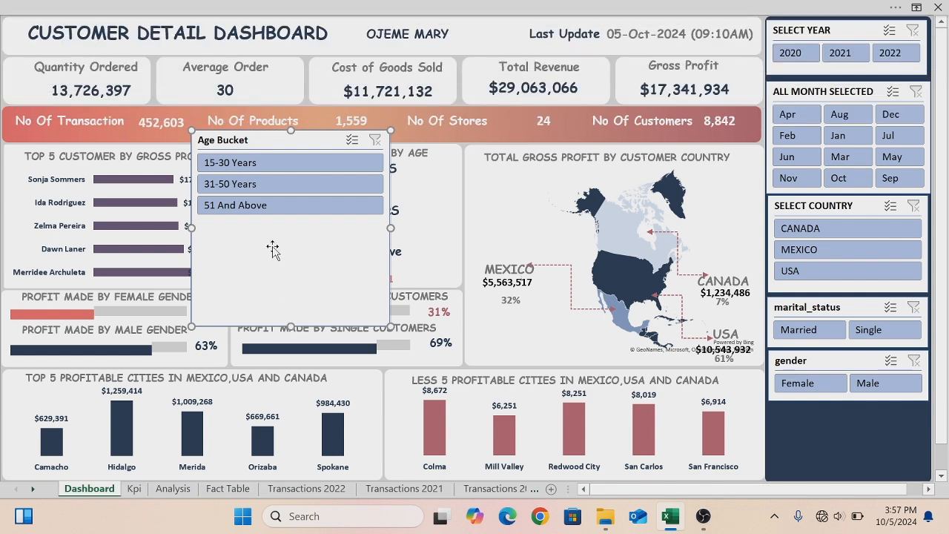
- Shorten the Age Bucket slicer from its bottom edge and move it to the lower middle of the dashboard
drag(291, 324, 277, 228)
drag(280, 140, 482, 387)
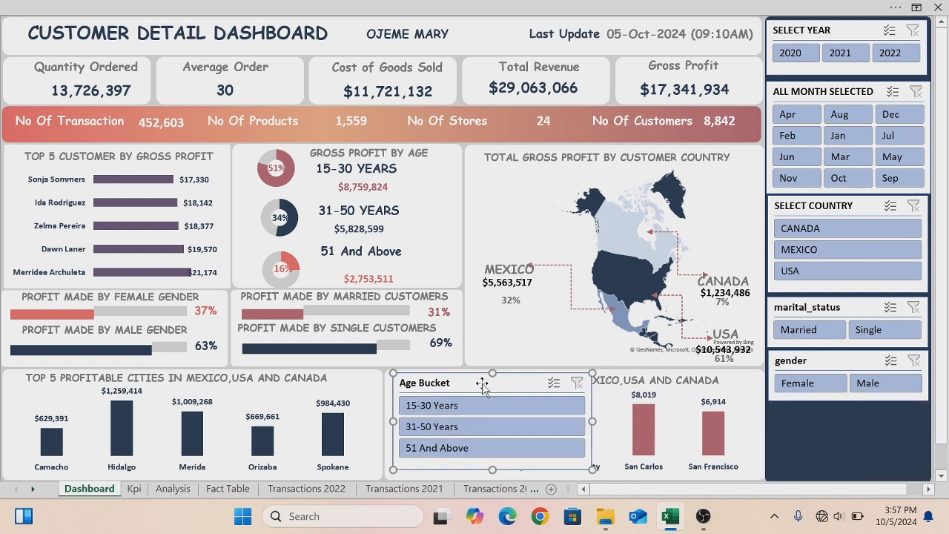
- Nudge the Select Year and Month slicers upward to tighten the spacing at the top of the panel
click(775, 30)
drag(777, 33, 776, 32)
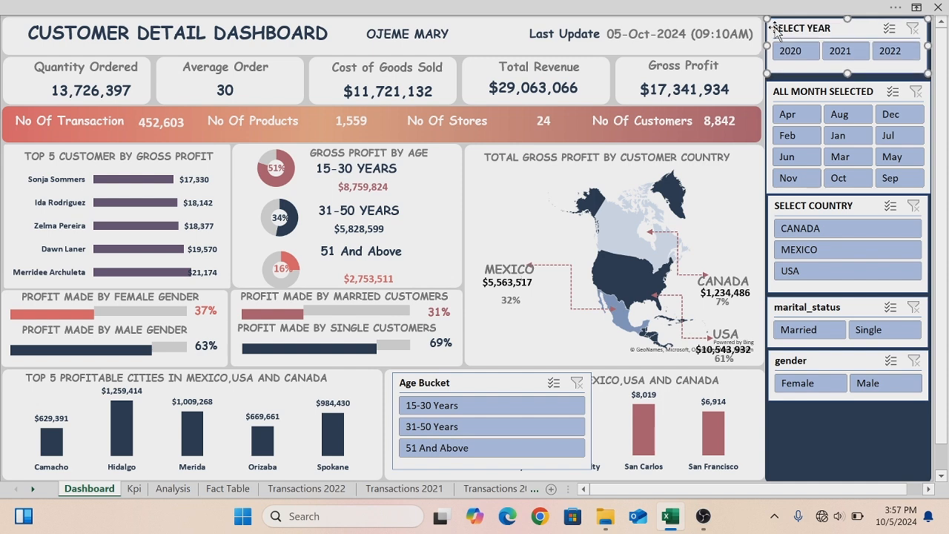
click(845, 84)
key(Up)
key(Up)
key(Up)
key(Up)
key(Up)
key(Up)
key(Up)
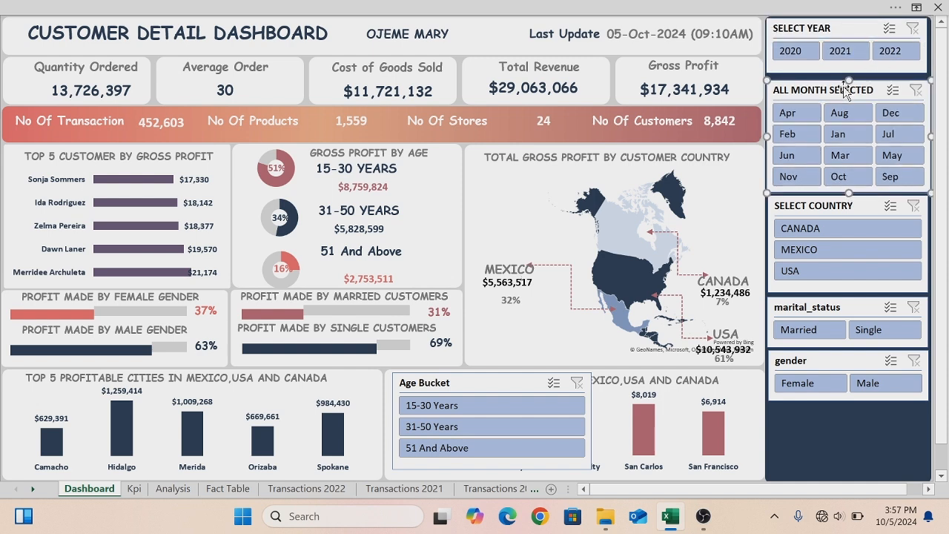
key(Up)
key(Up)
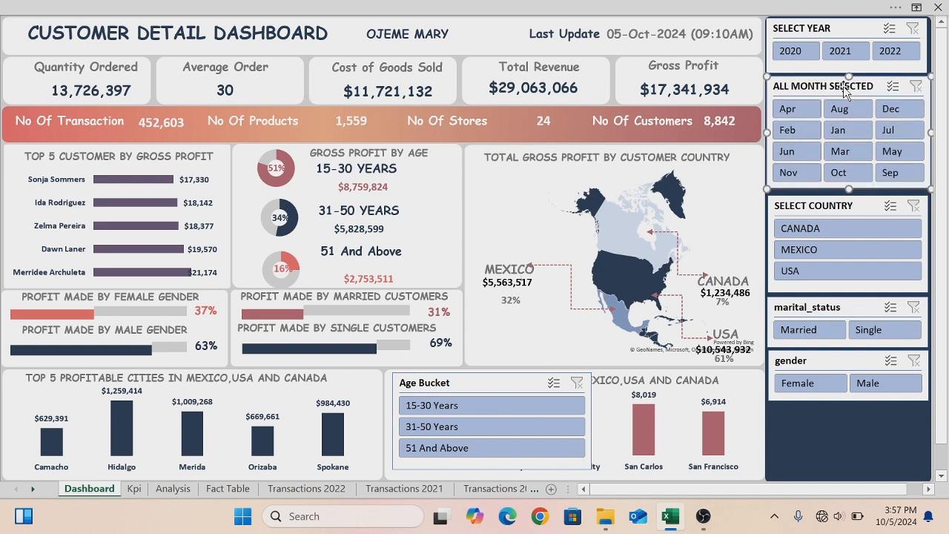
- Nudge the Select Country slicer upward and slightly left to close the gap below the Month slicer
click(851, 200)
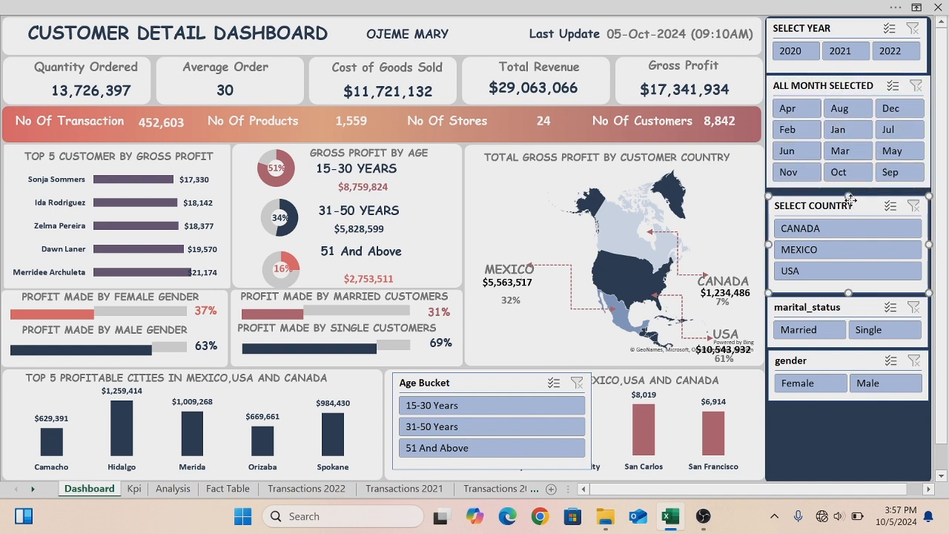
key(Up)
key(Up)
key(Up)
key(Up)
key(Up)
key(Up)
key(Up)
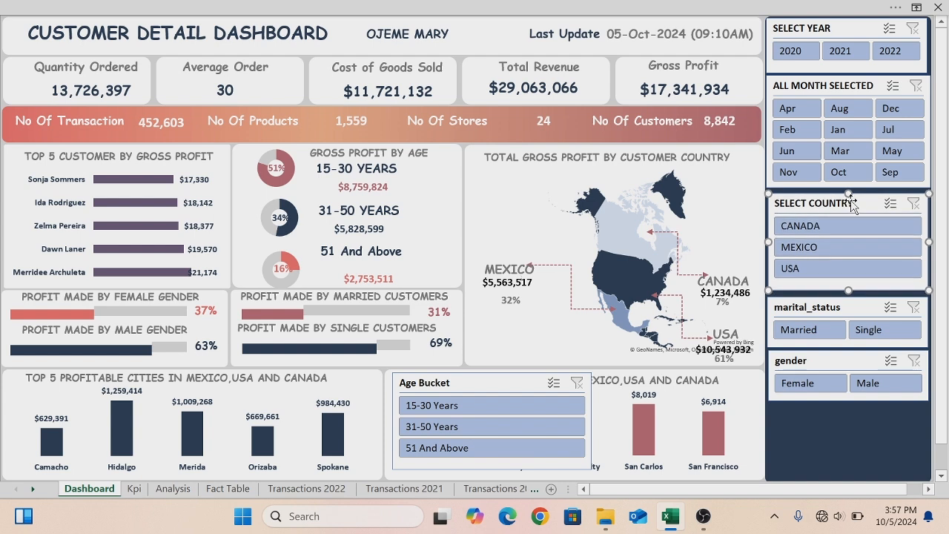
key(Up)
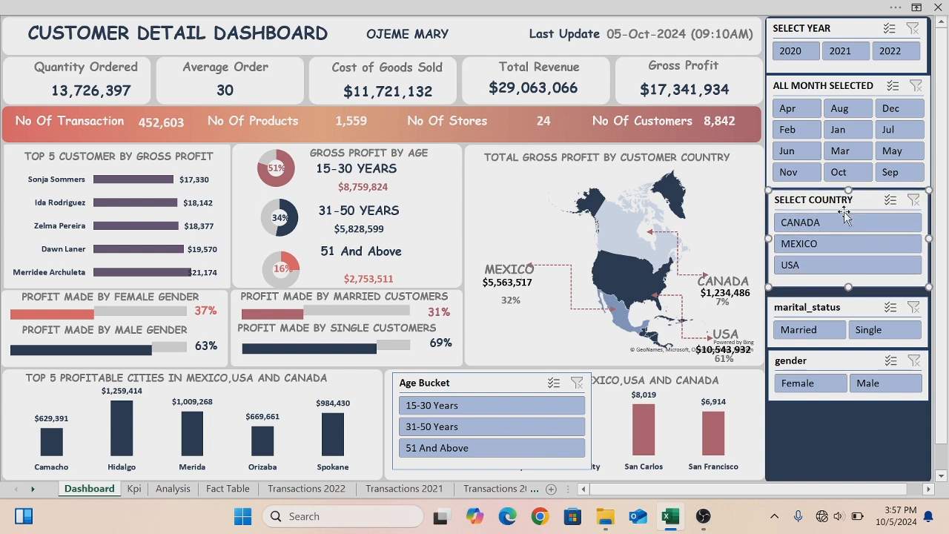
key(Left)
key(Left)
- Nudge the marital_status and gender slicers upward to close the gaps beneath the country slicer
click(827, 304)
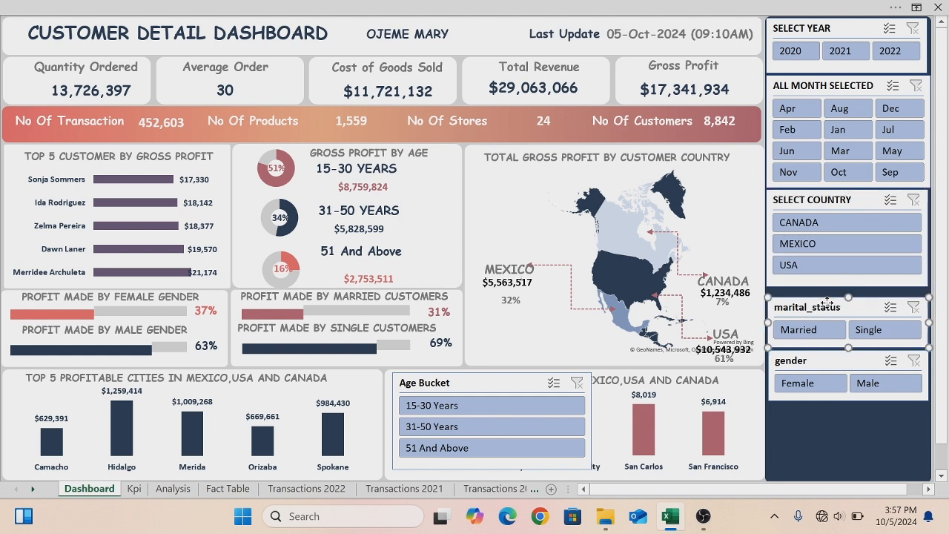
key(Up)
key(Up)
key(Up)
key(Up)
key(Up)
key(Up)
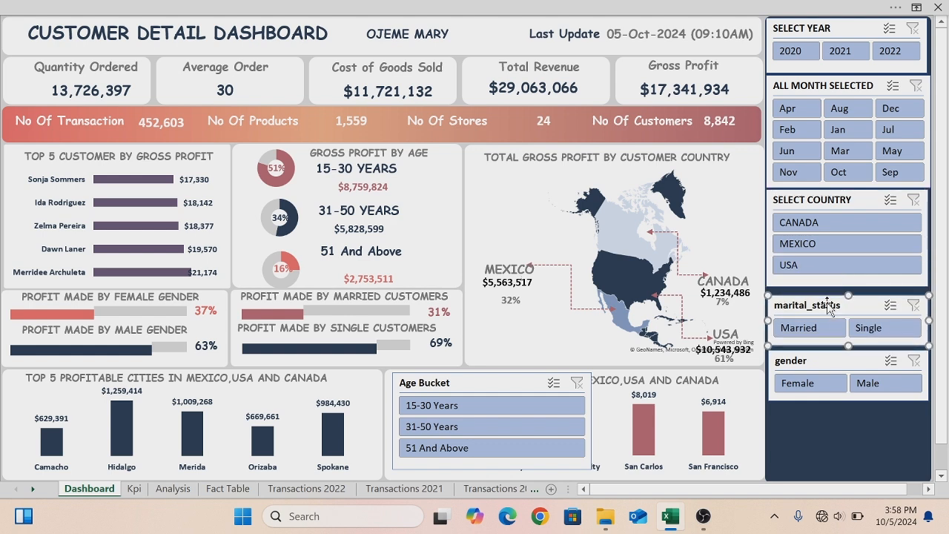
key(Up)
key(Up)
key(Up)
key(Up)
key(Up)
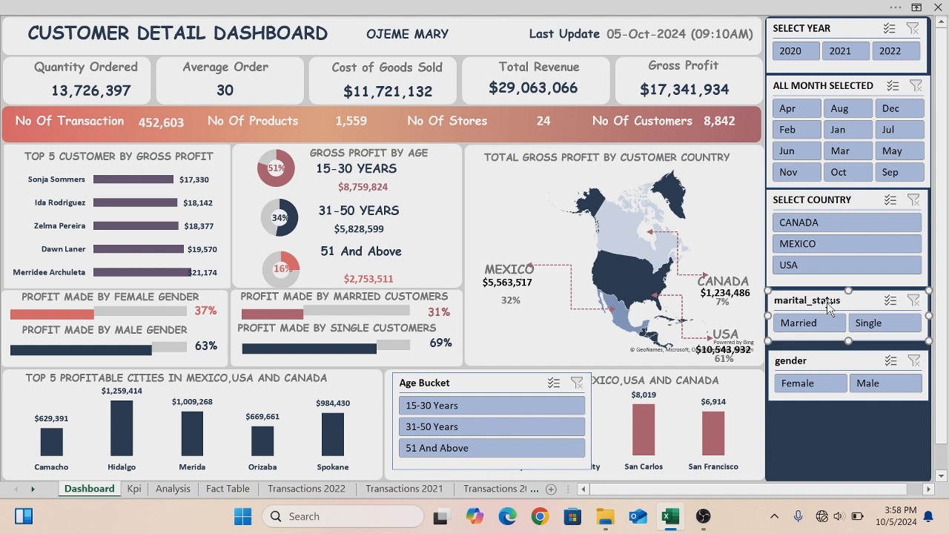
click(839, 359)
key(Up)
key(Up)
key(Up)
key(Up)
key(Up)
key(Up)
key(Up)
key(Up)
key(Up)
key(Up)
key(Up)
key(Up)
key(Up)
key(Up)
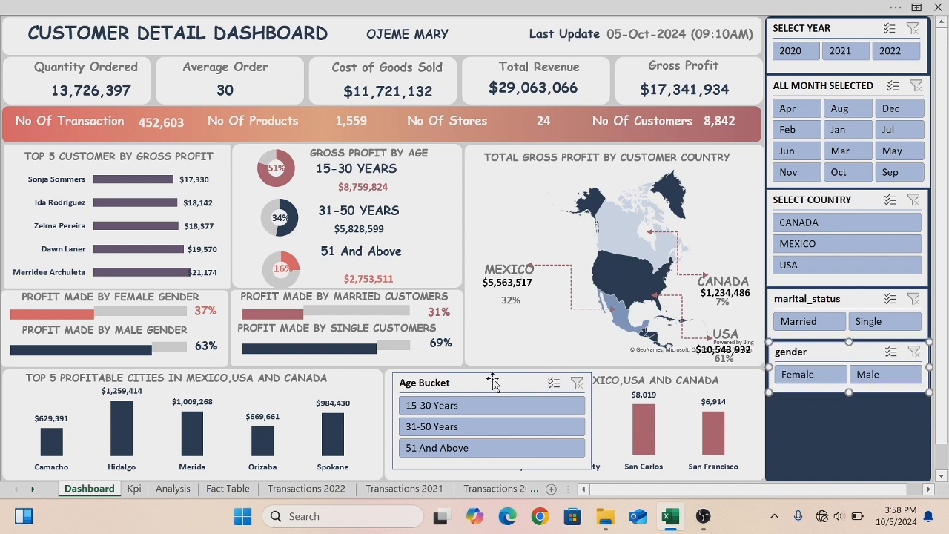
click(468, 383)
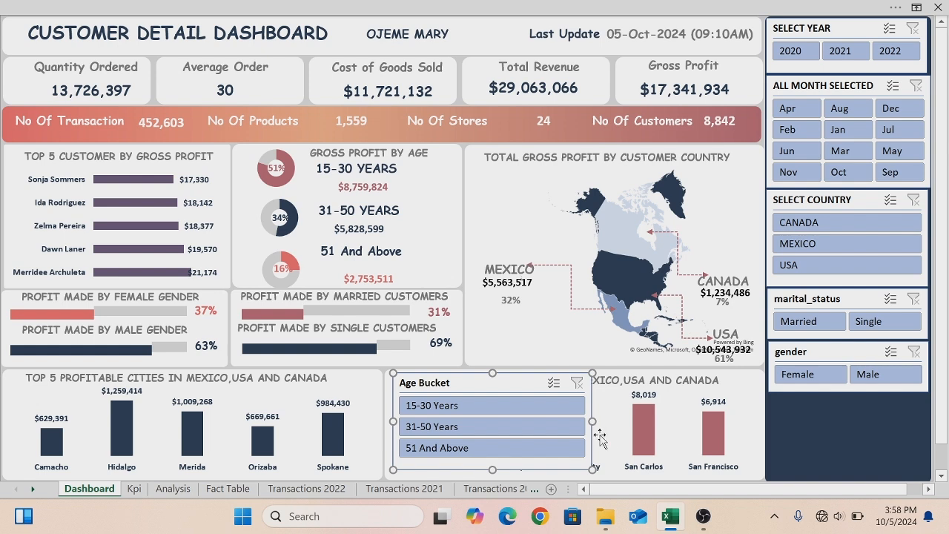
drag(591, 419, 710, 362)
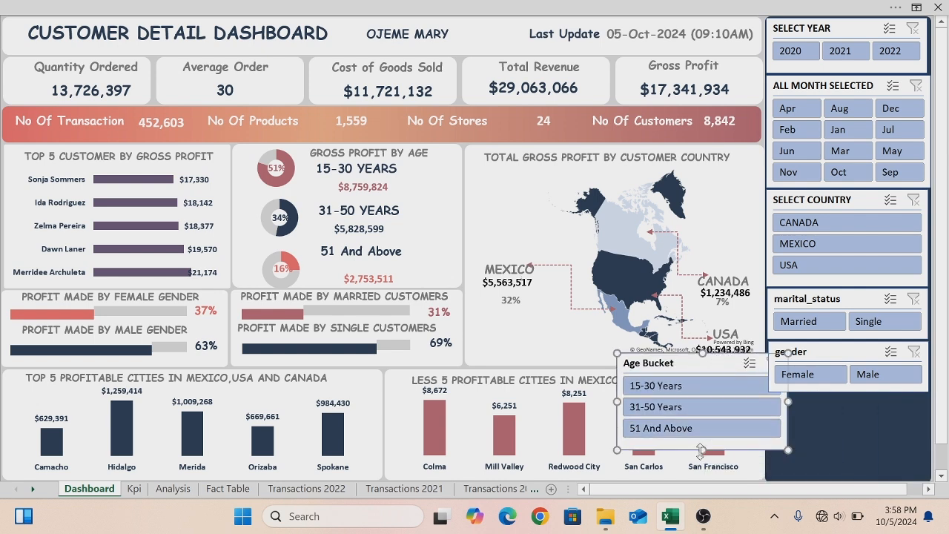
drag(704, 449, 704, 443)
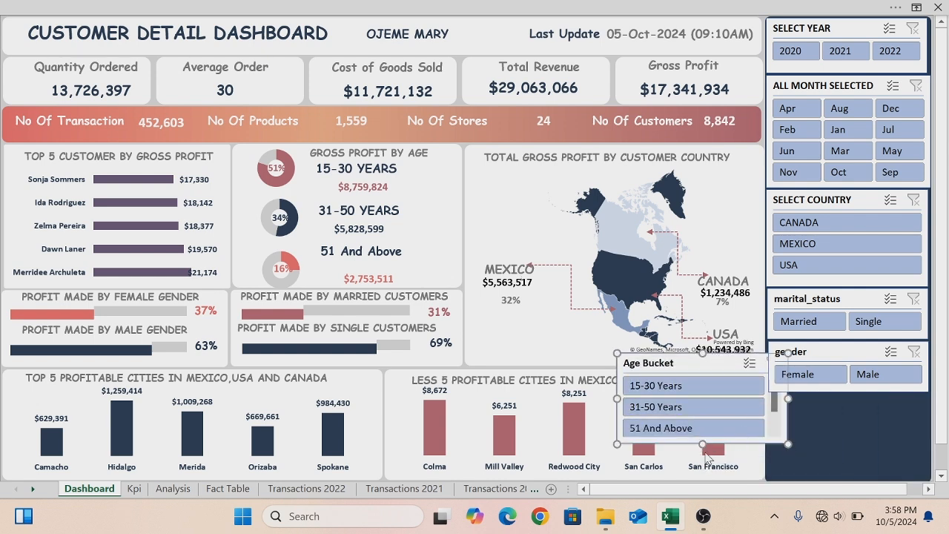
drag(703, 441, 705, 446)
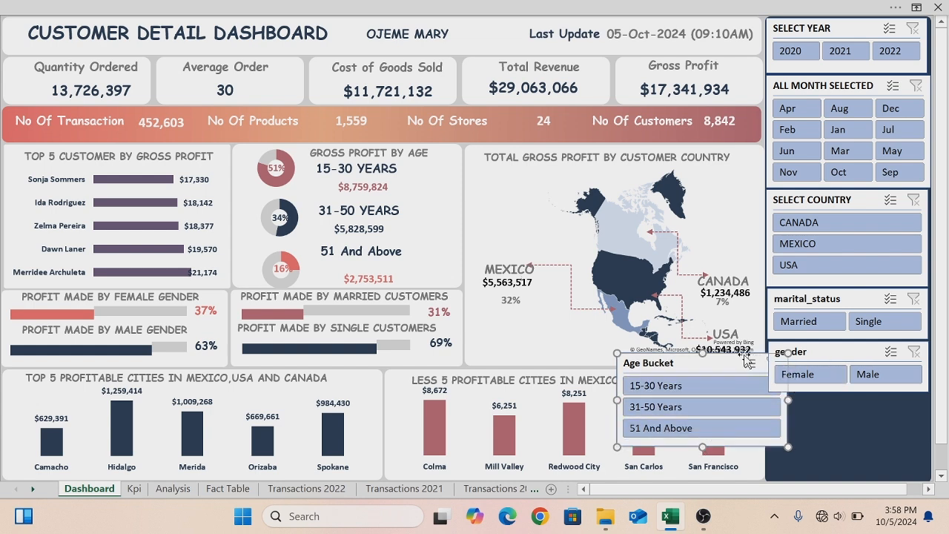
drag(735, 358, 572, 403)
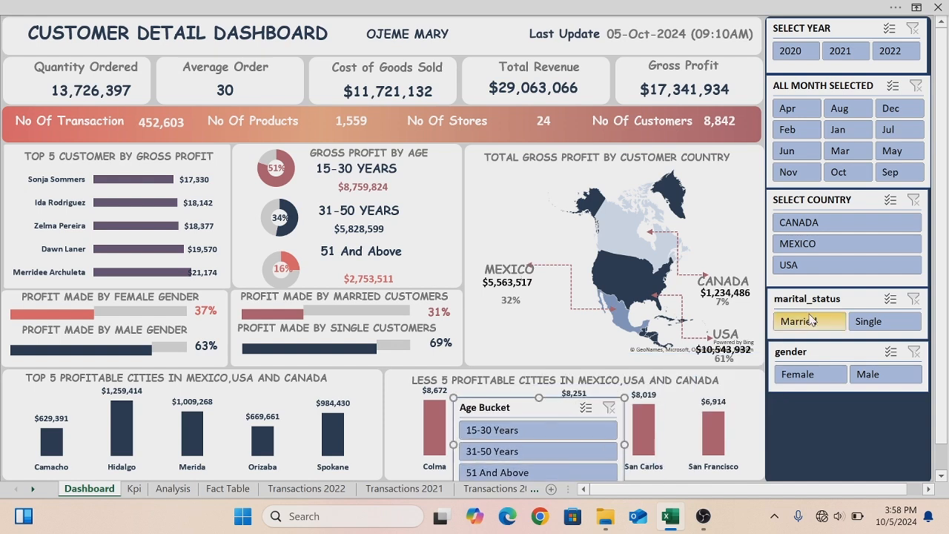
- Delete the marital_status slicer and move the gender slicer up into its place below the country slicer
click(835, 278)
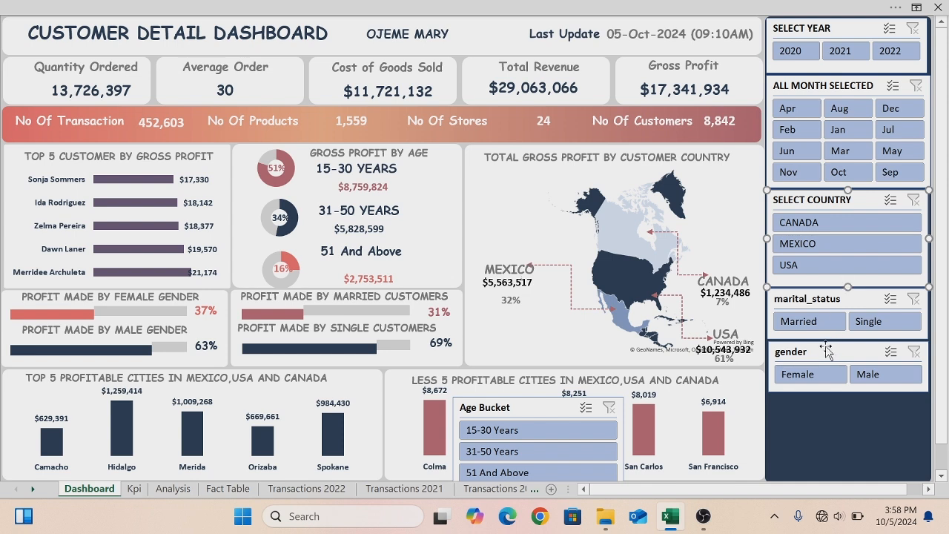
click(806, 297)
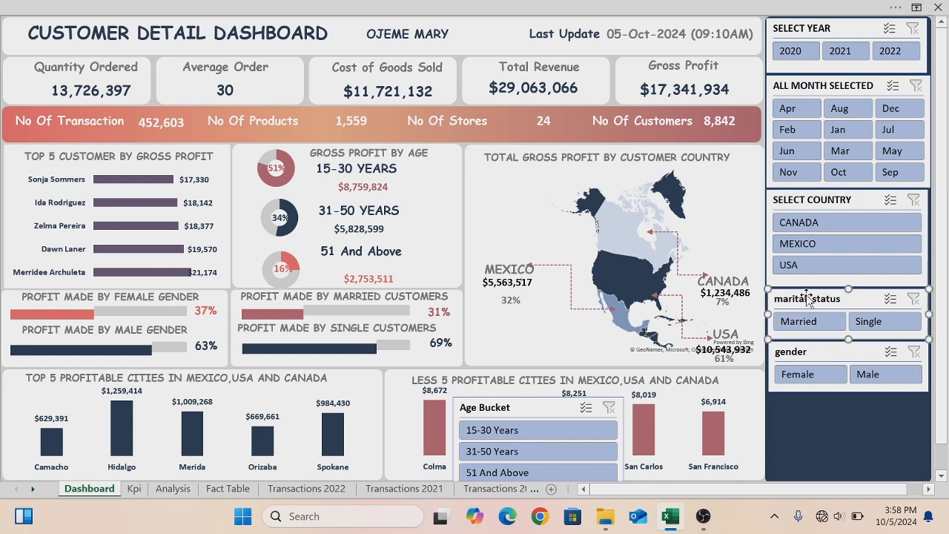
key(Delete)
drag(821, 351, 818, 297)
- Move the Age Bucket slicer into the side panel below gender and stretch it to fill the panel's width and remaining height
drag(565, 407, 873, 380)
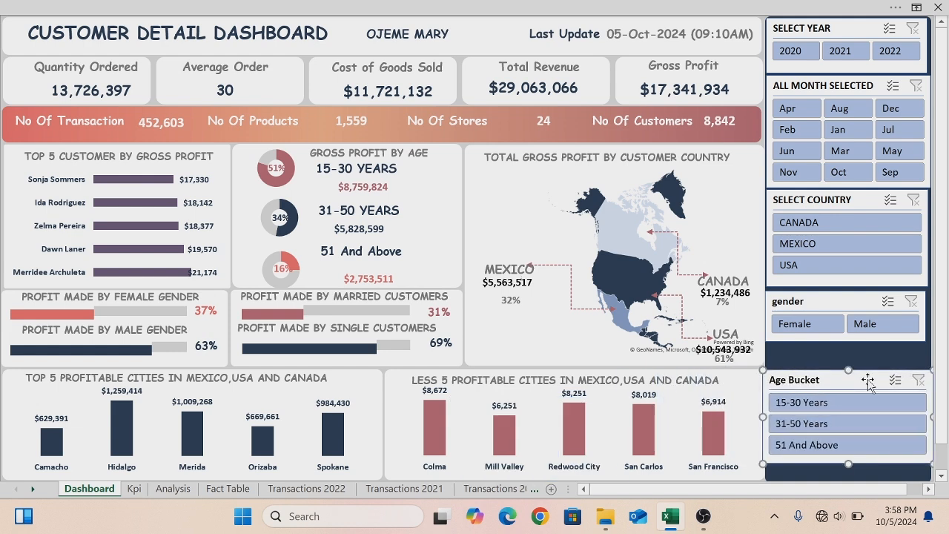
drag(763, 417, 773, 416)
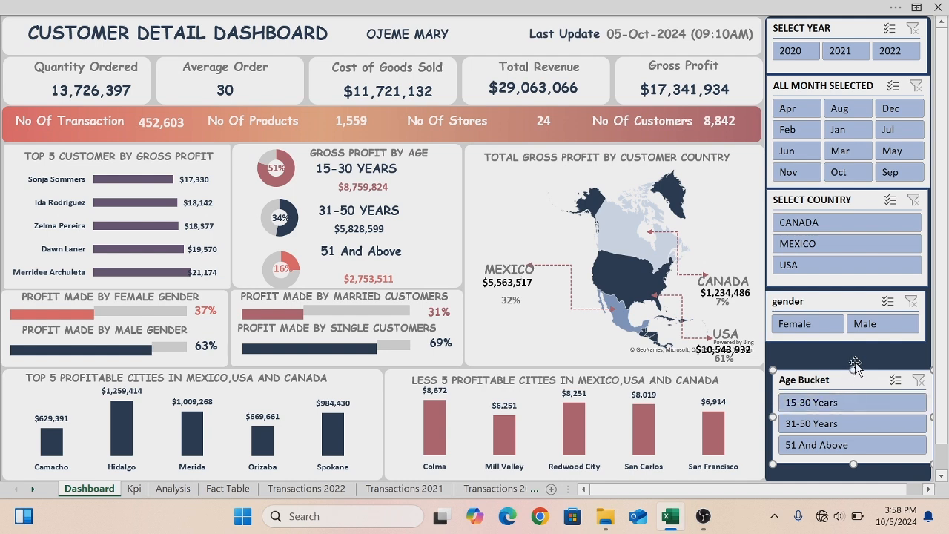
drag(852, 372, 853, 354)
mouse_move(854, 465)
mouse_down()
mouse_move(854, 474)
mouse_move(845, 472)
mouse_up()
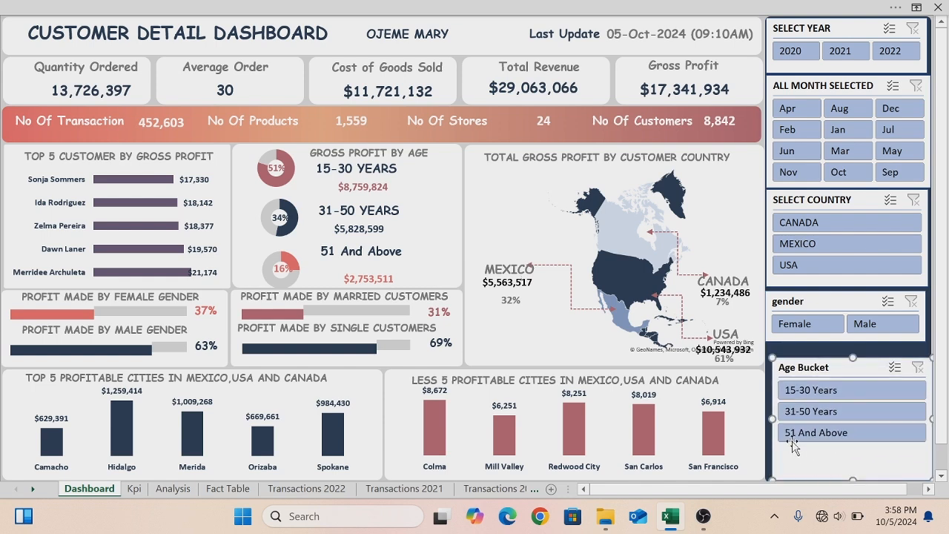
drag(772, 420, 767, 420)
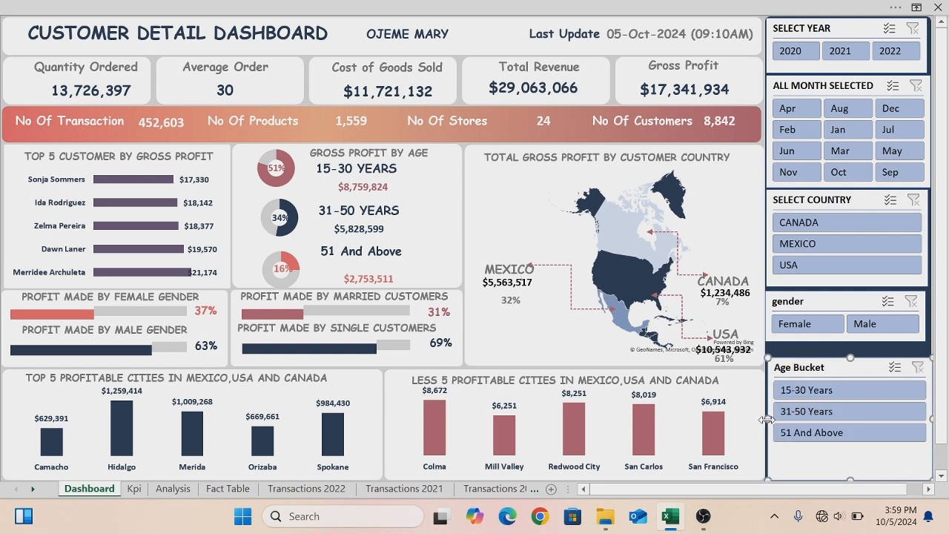
- Stretch the gender slicer slightly taller and change its caption to SELECT GENDER
click(812, 304)
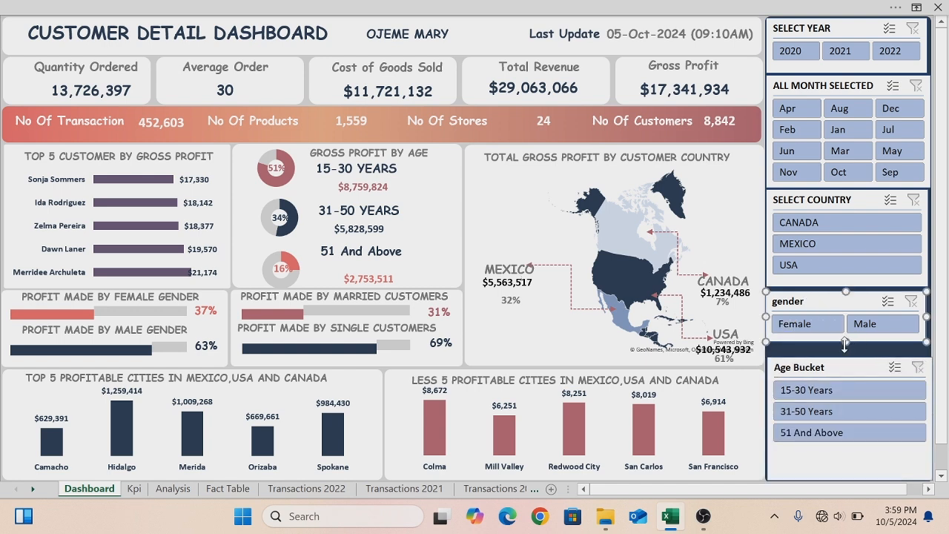
drag(845, 344, 845, 349)
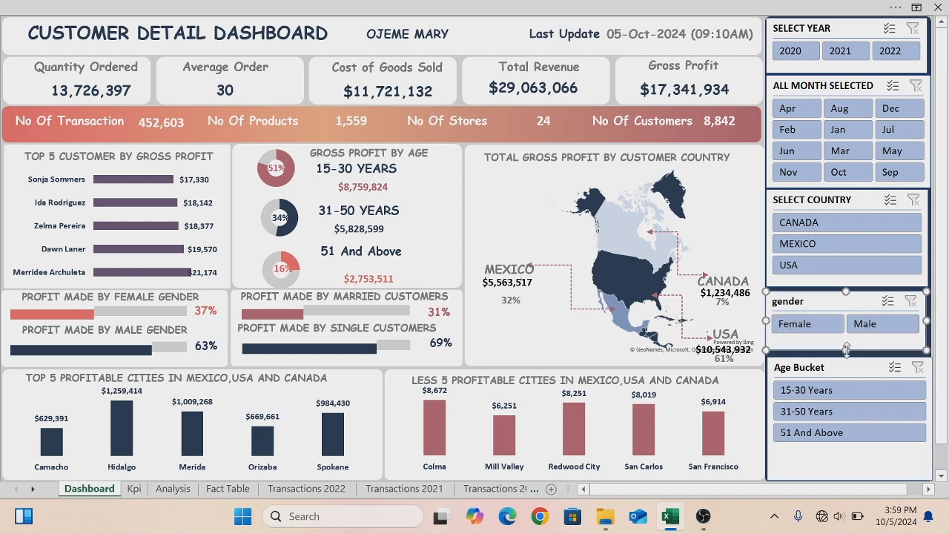
right_click(796, 307)
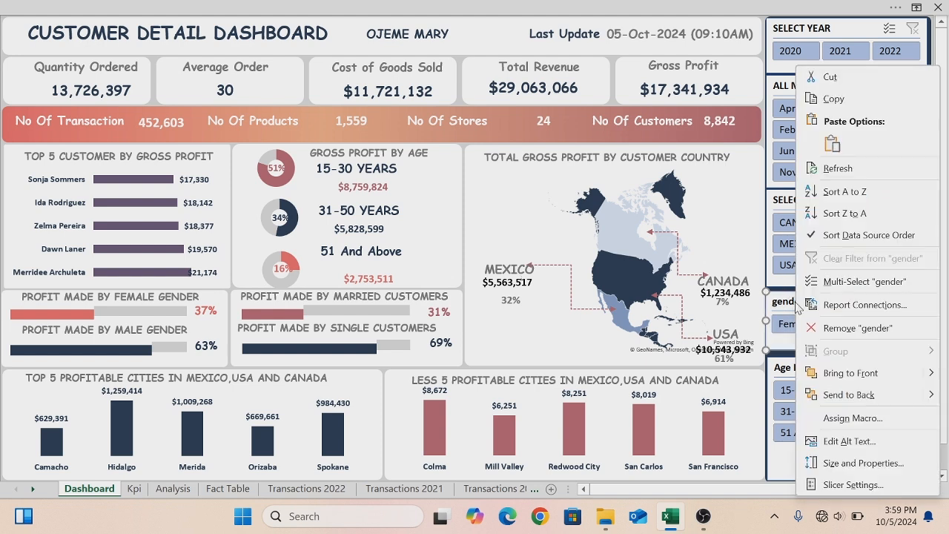
click(849, 491)
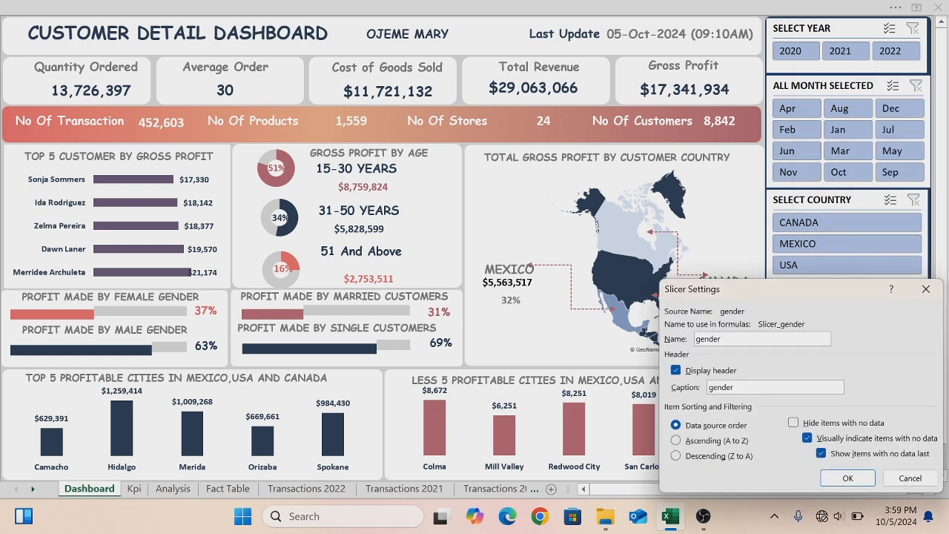
key(BackSpace)
key(BackSpace)
key(BackSpace)
key(BackSpace)
key(BackSpace)
text(S)
click(848, 477)
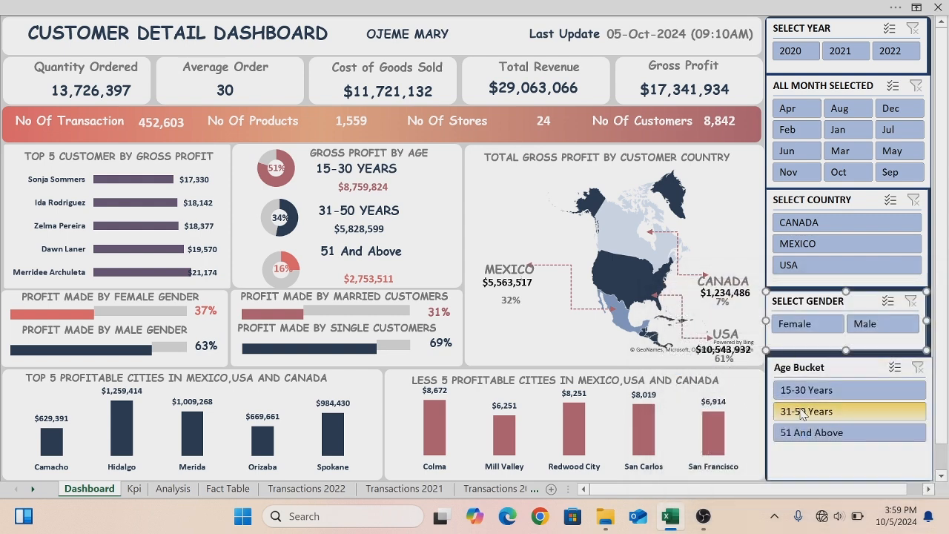
- Create a new slicer style from the Select Year slicer and set the whole-slicer font to bold white Comic Sans MS
right_click(808, 365)
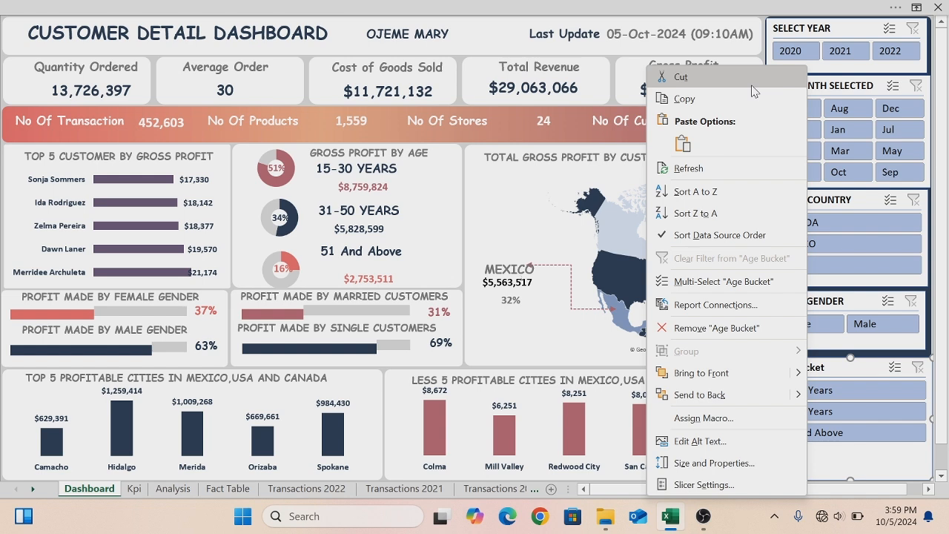
click(611, 62)
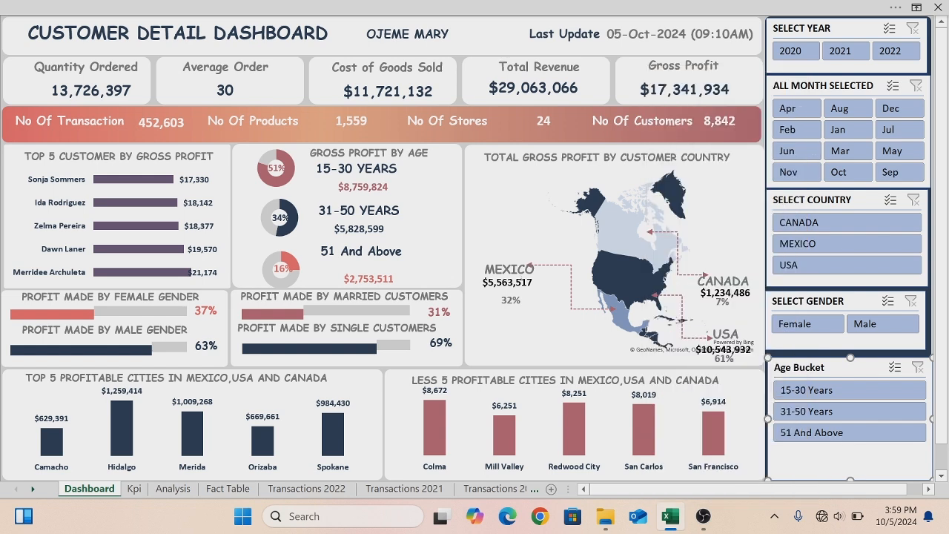
click(843, 23)
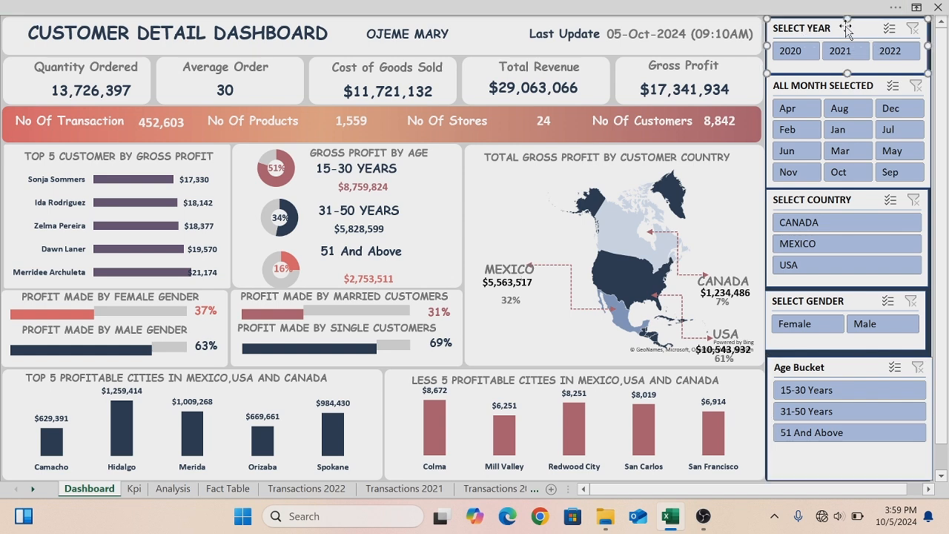
click(656, 6)
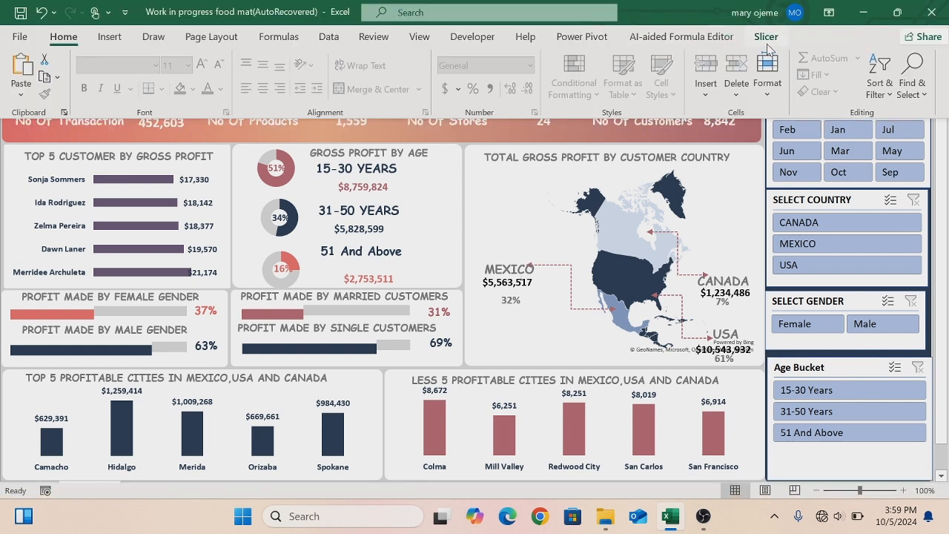
click(766, 37)
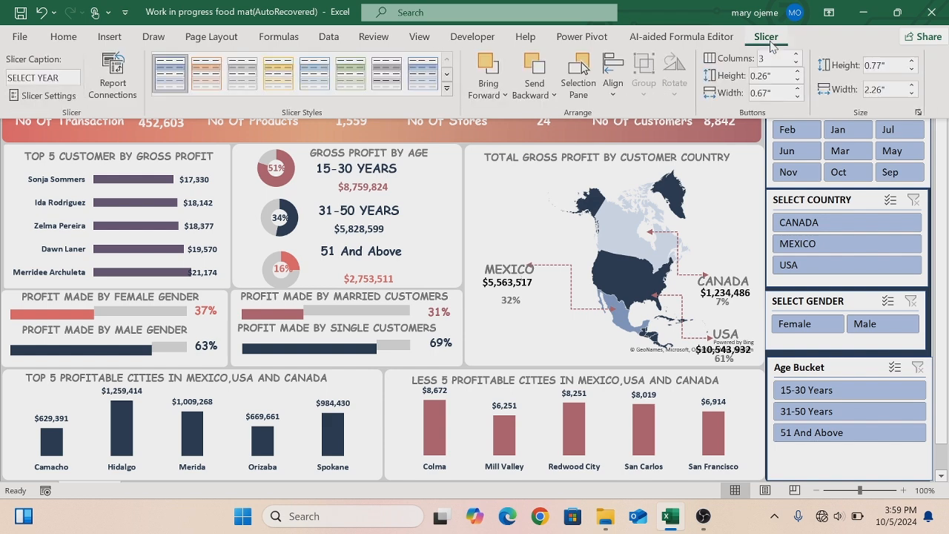
click(447, 89)
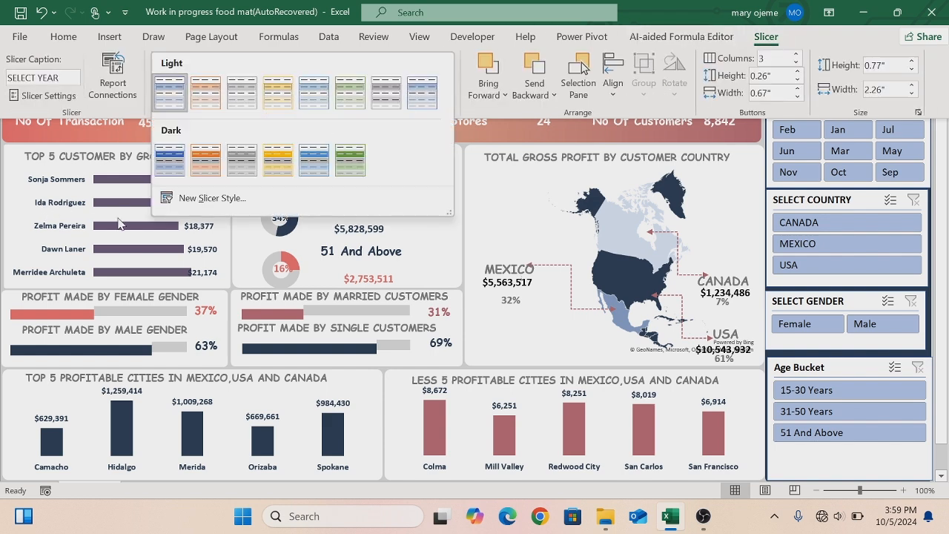
key(ctrl+shift+F1)
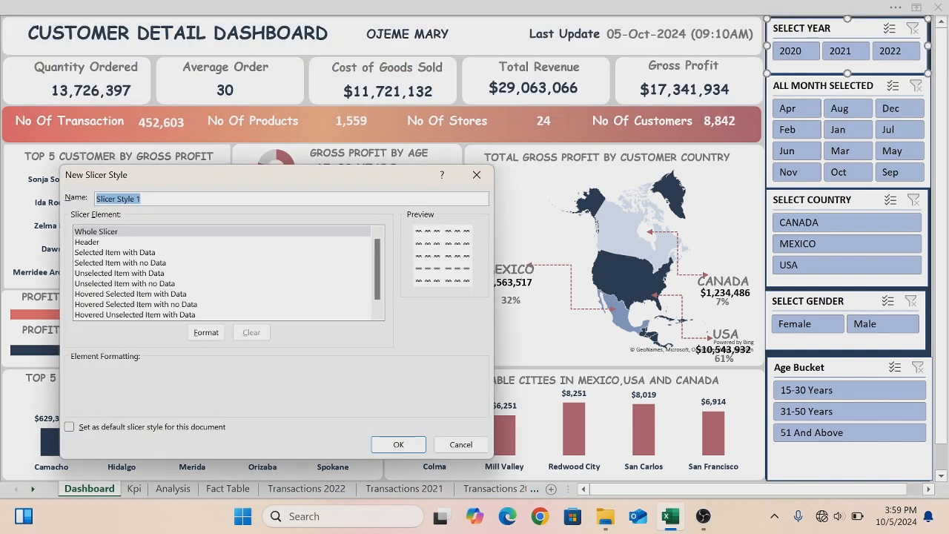
click(112, 232)
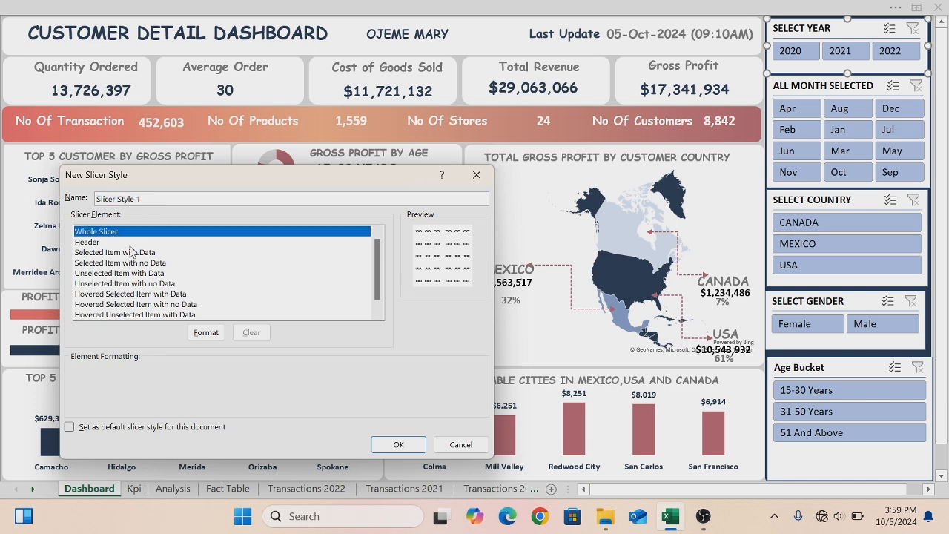
click(207, 333)
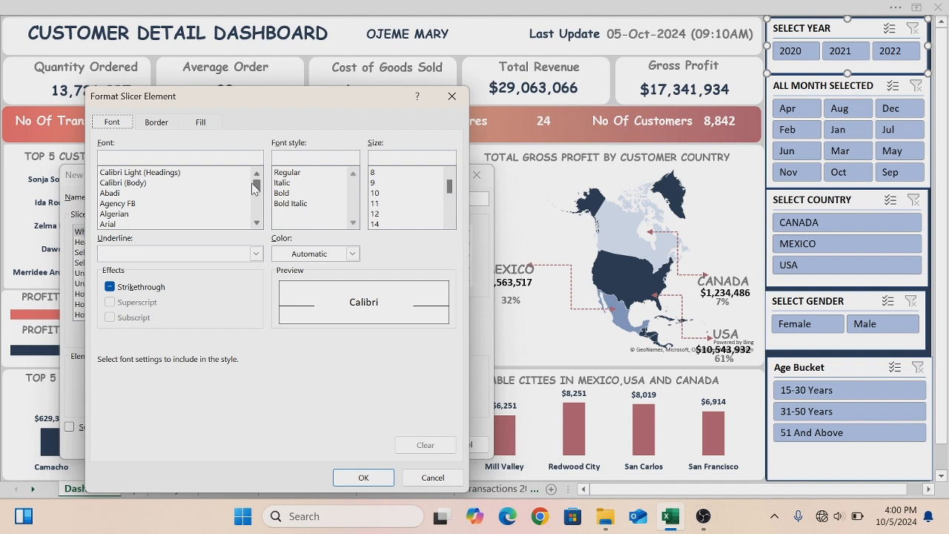
mouse_move(256, 186)
mouse_down()
mouse_move(256, 210)
mouse_move(257, 192)
mouse_up()
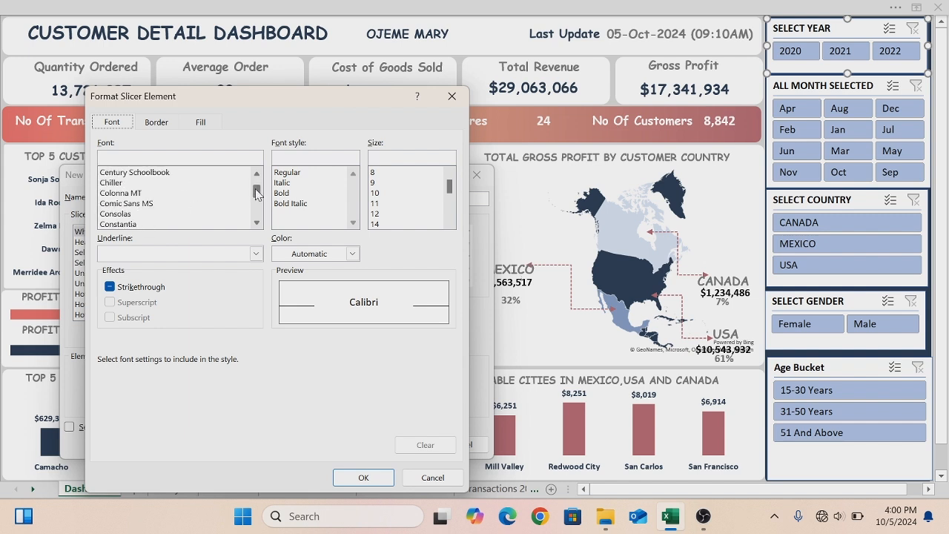
click(153, 204)
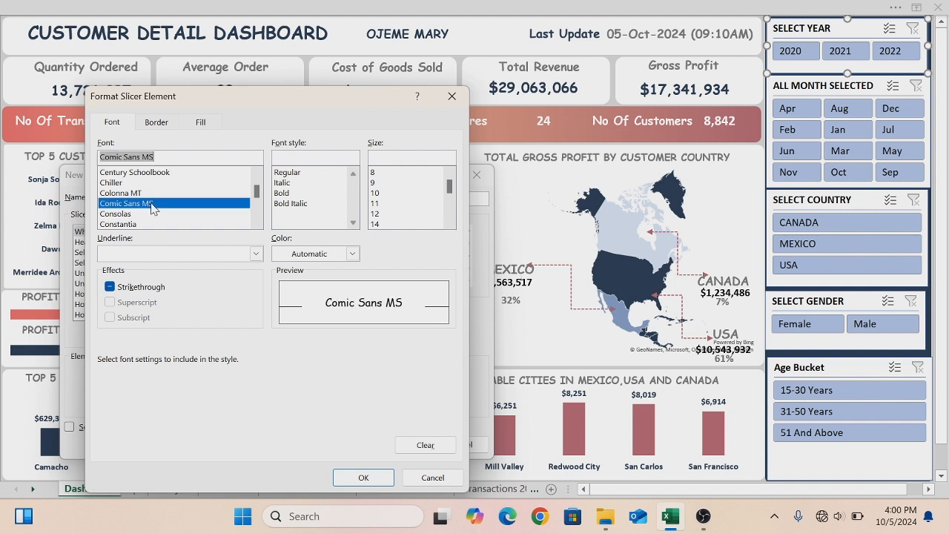
click(288, 193)
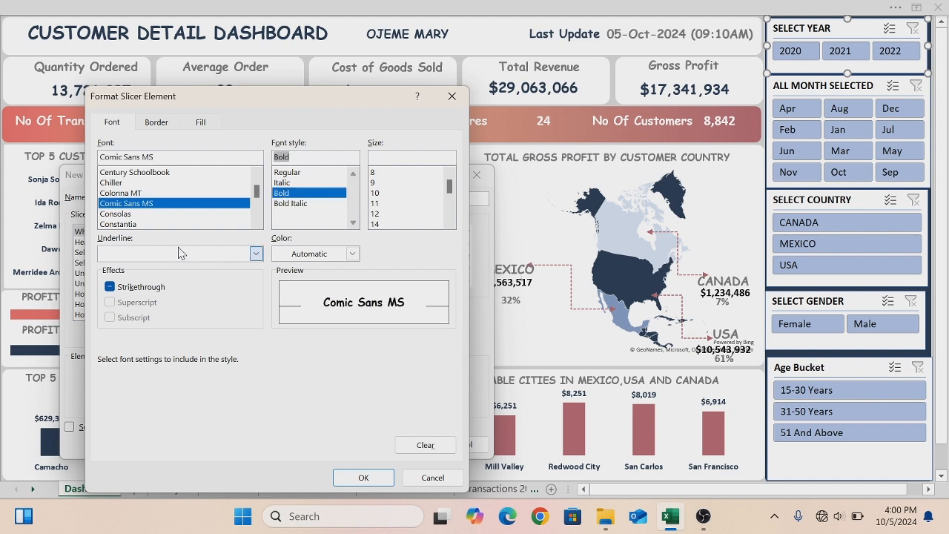
click(353, 254)
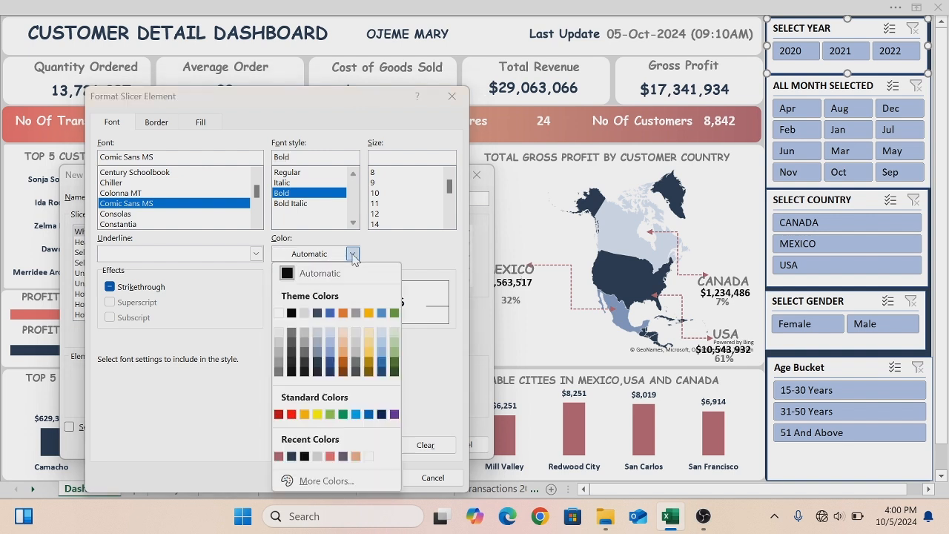
click(279, 312)
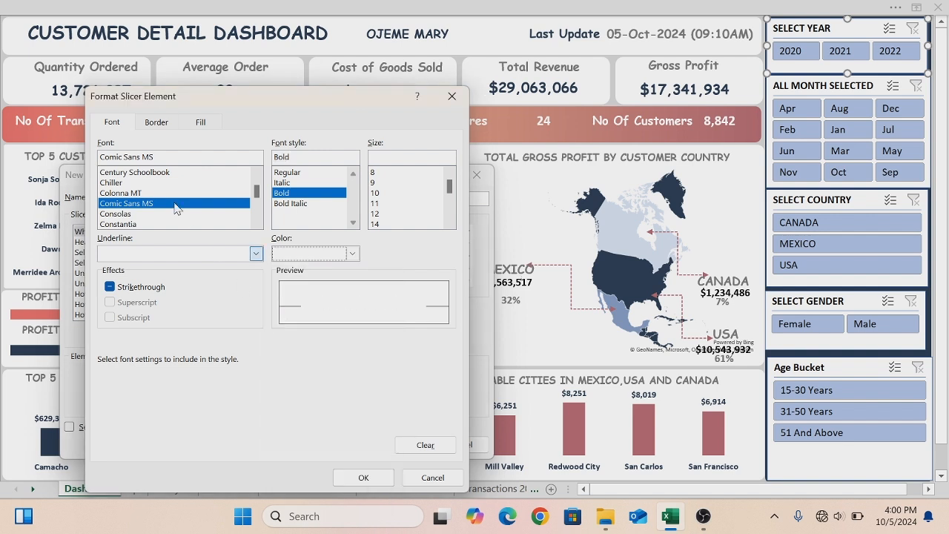
- Give the whole slicer a Blue-Gray border and a custom dark navy #293D55 fill
click(156, 123)
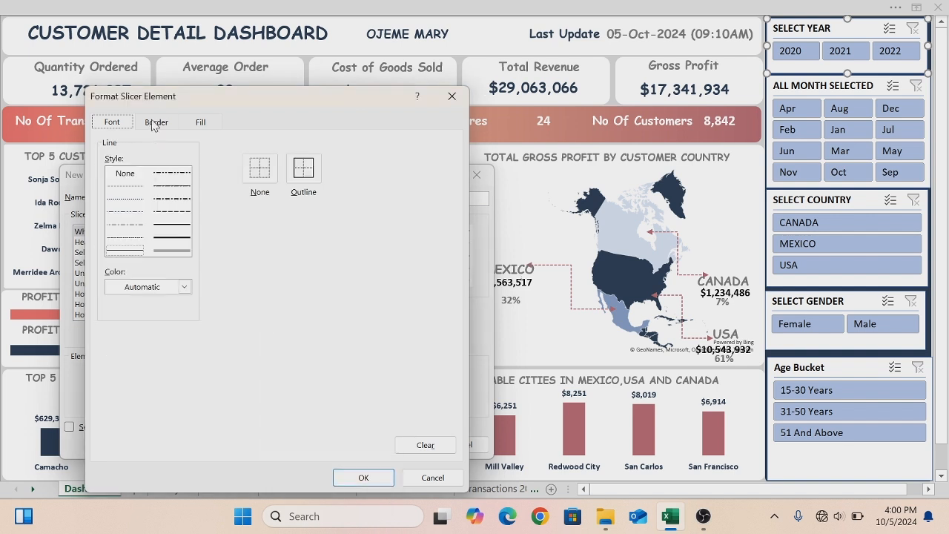
click(183, 287)
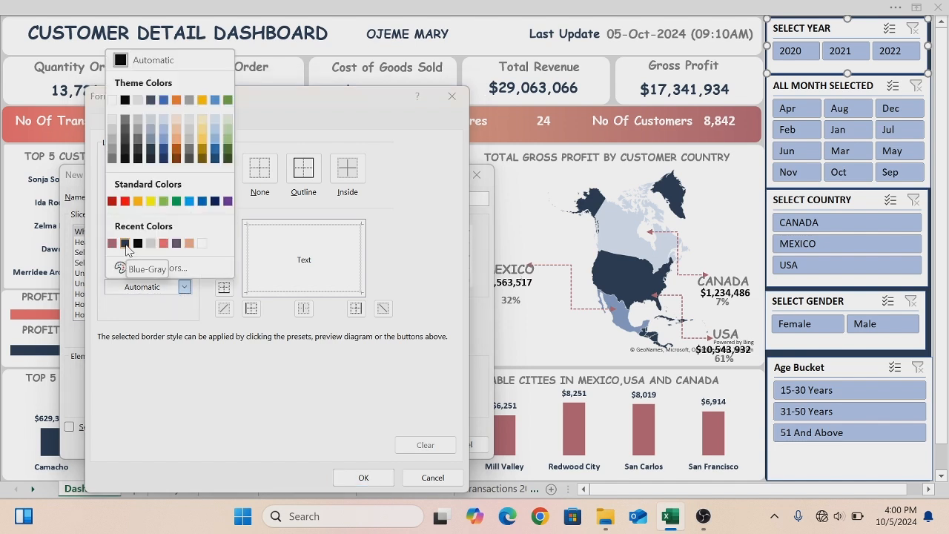
click(126, 244)
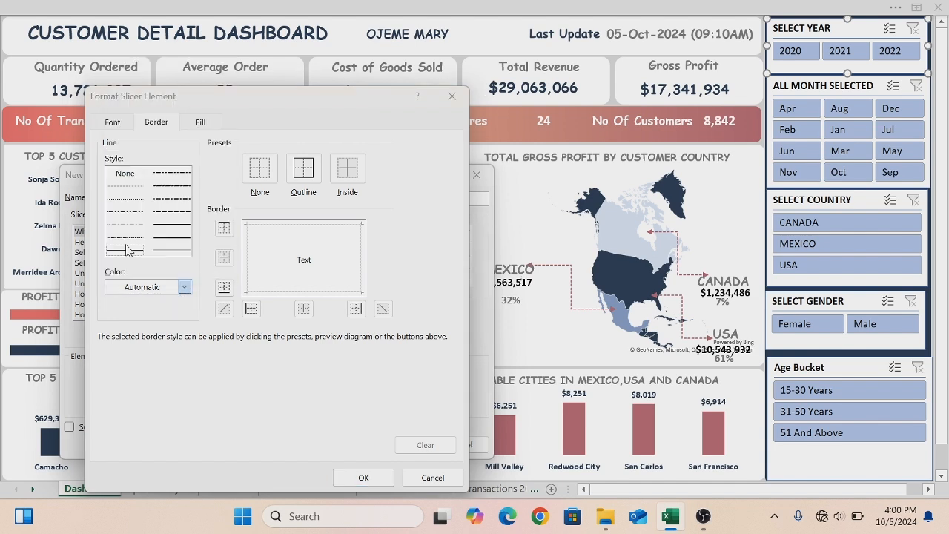
click(199, 126)
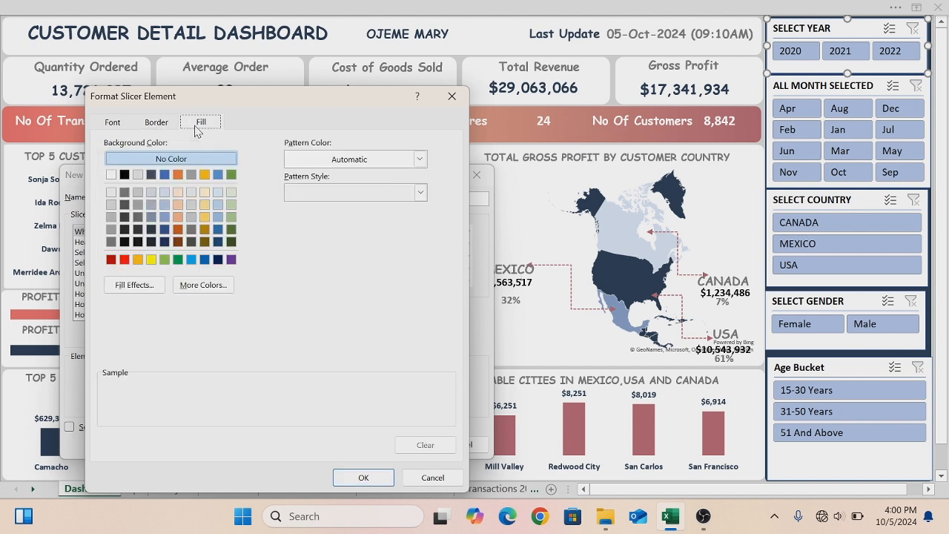
click(198, 285)
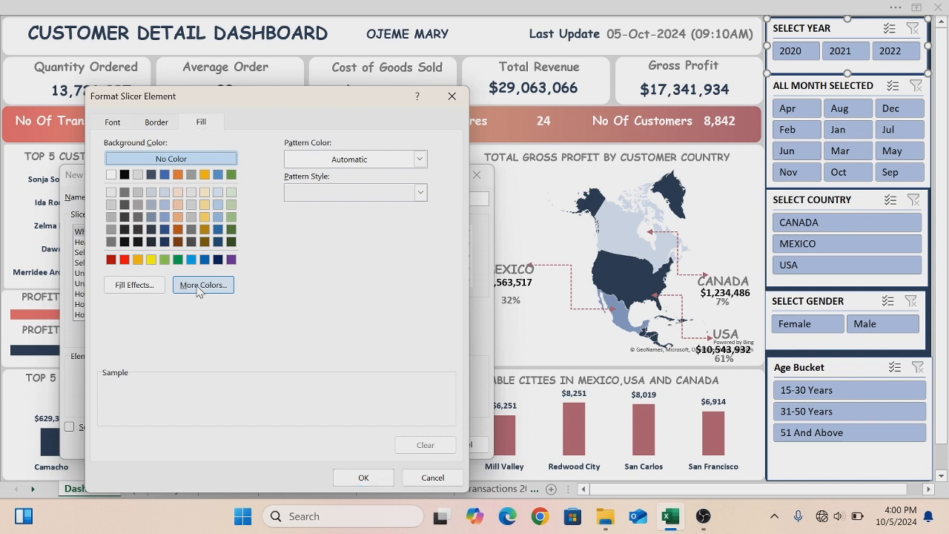
click(241, 222)
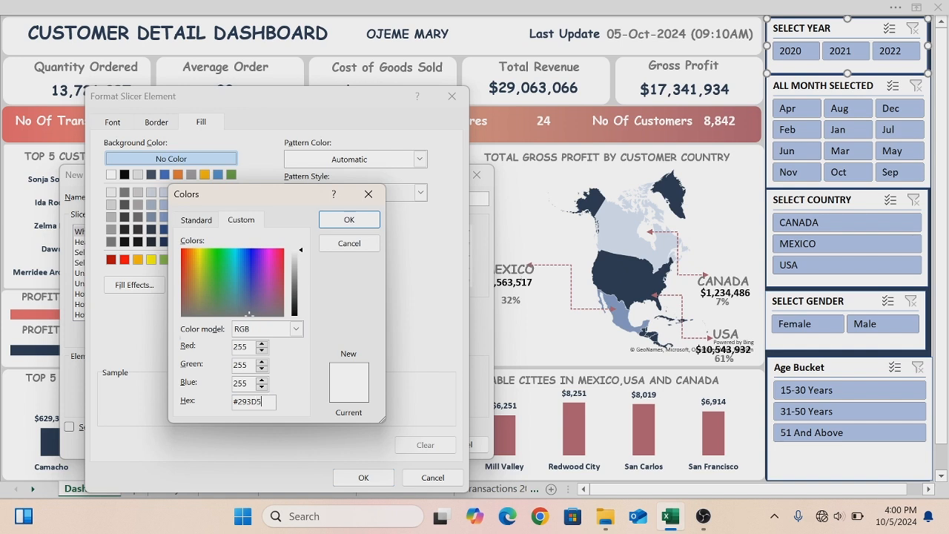
click(349, 220)
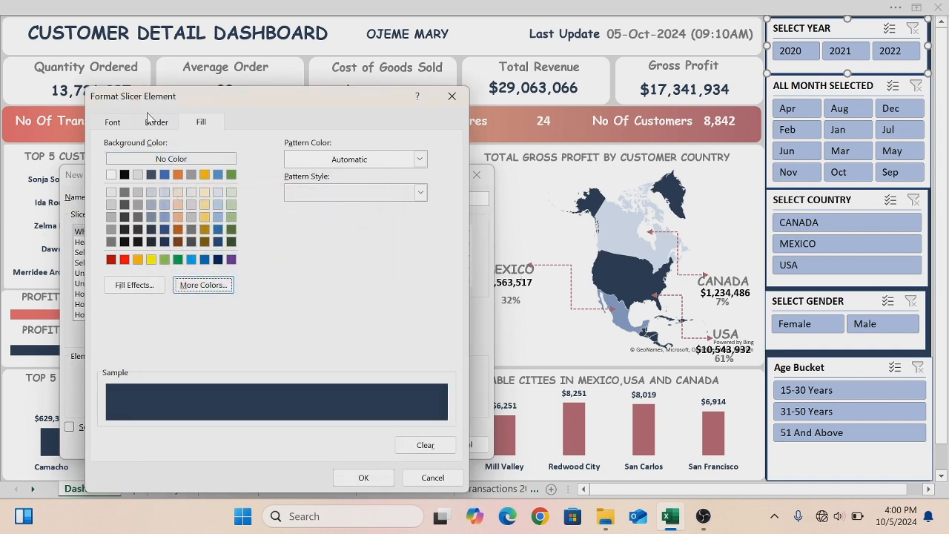
click(362, 478)
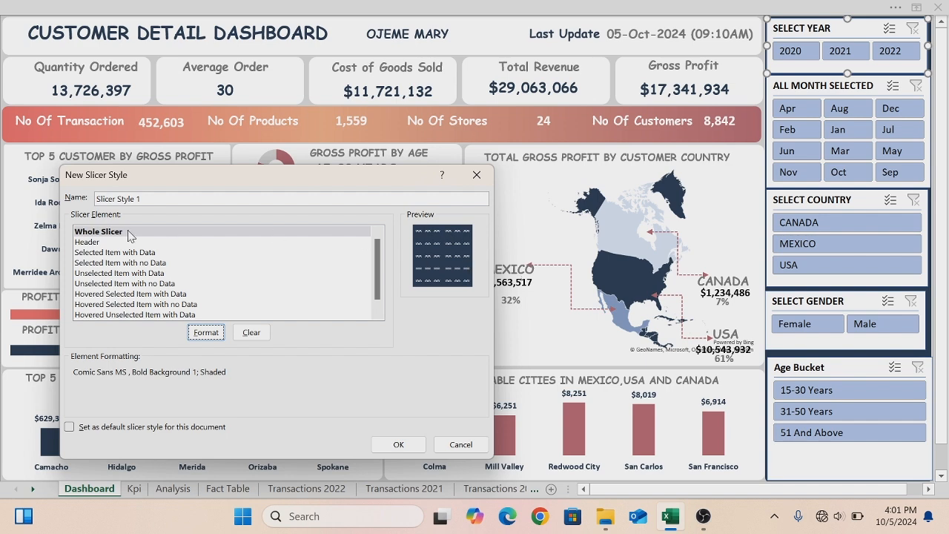
- Format the header element with a horizontal two-colour gradient from dusty rose to dark navy
click(85, 245)
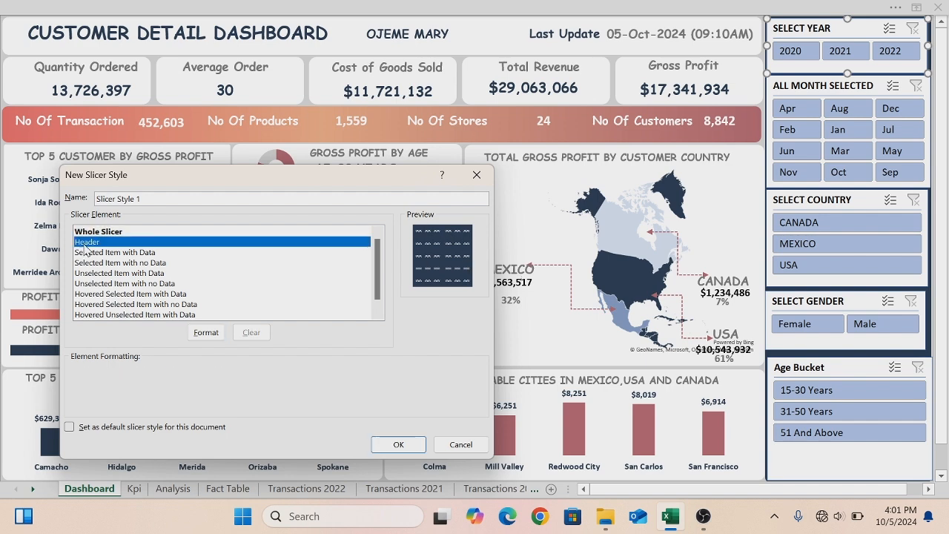
click(206, 332)
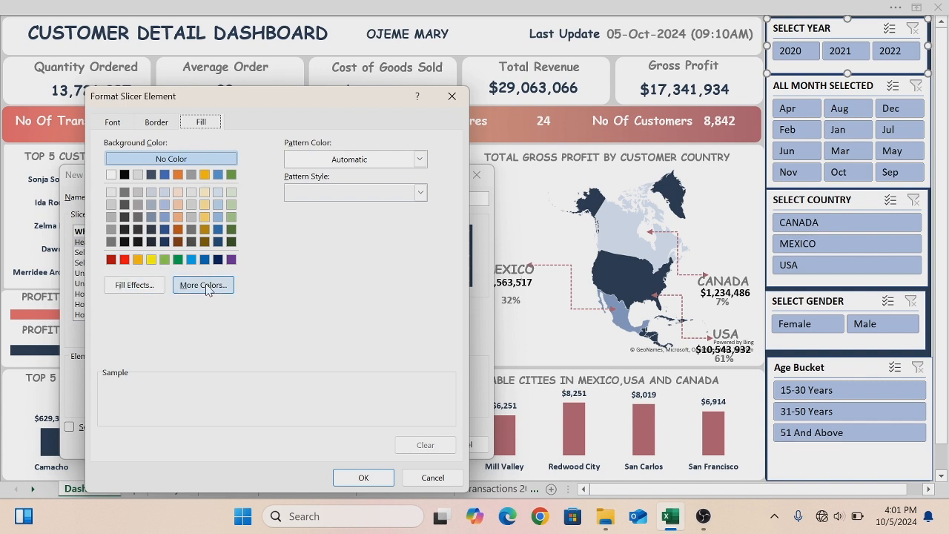
click(151, 289)
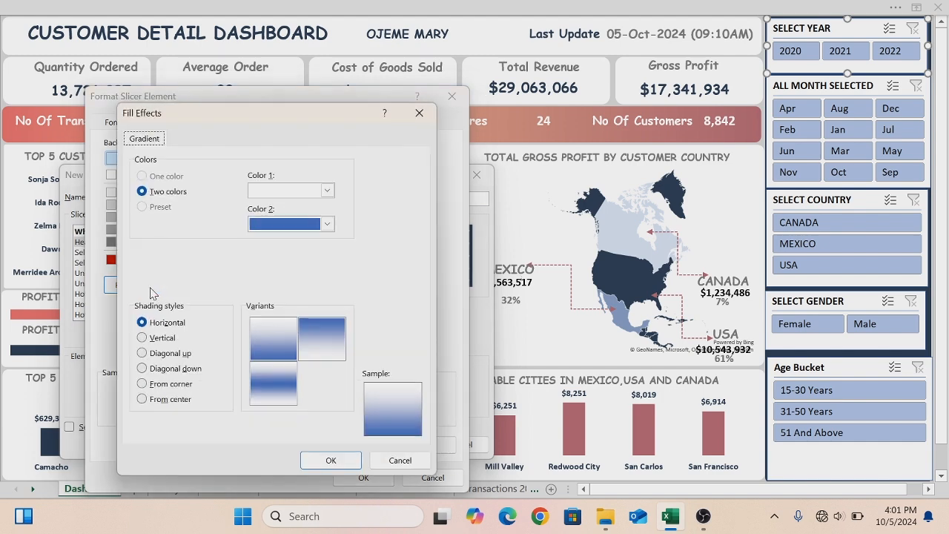
click(327, 190)
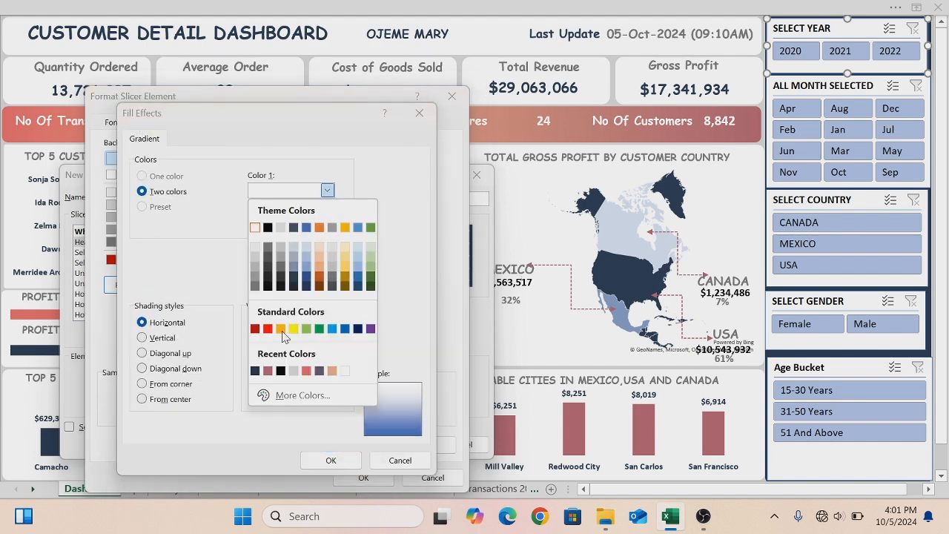
click(268, 371)
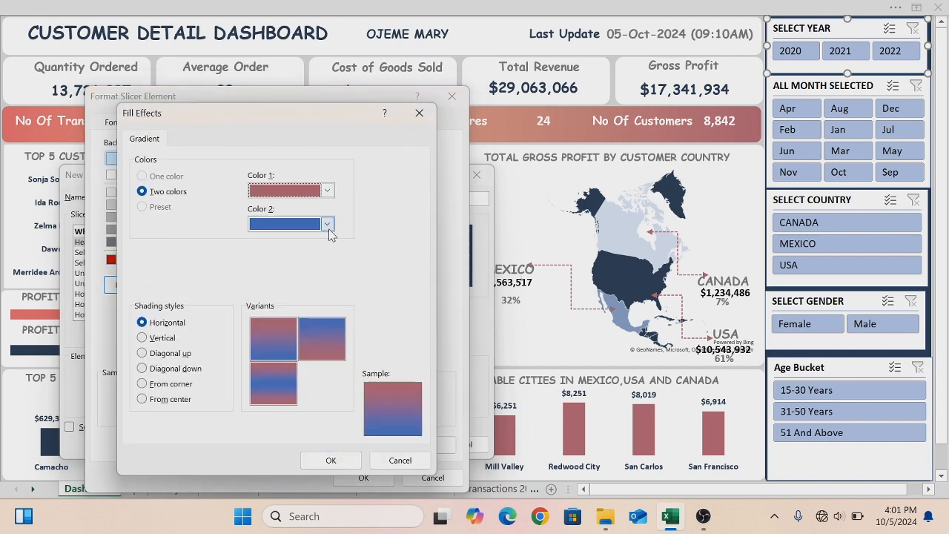
click(327, 224)
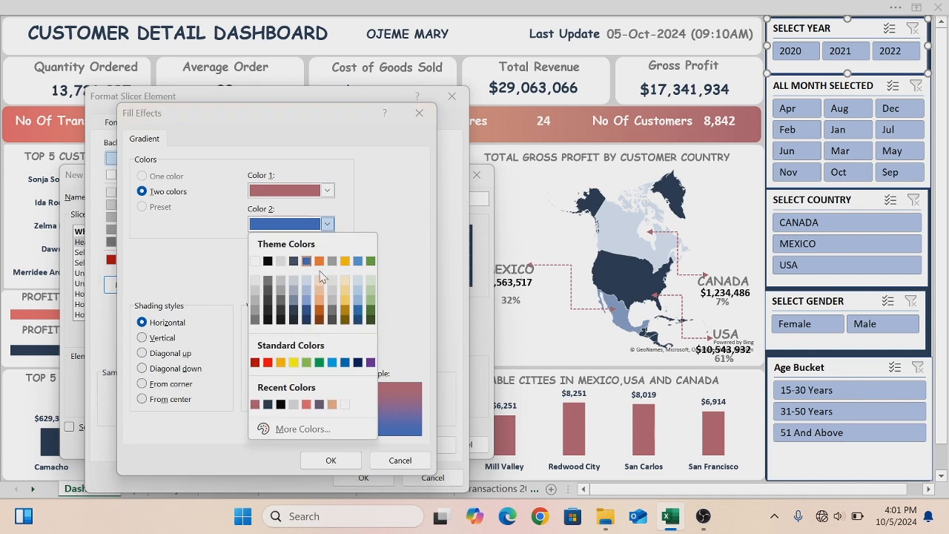
click(267, 404)
click(331, 464)
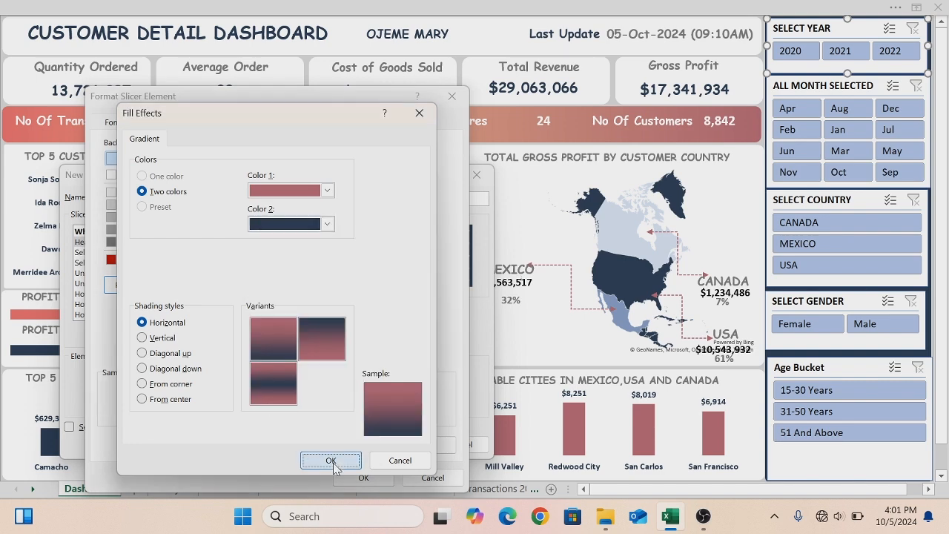
click(358, 478)
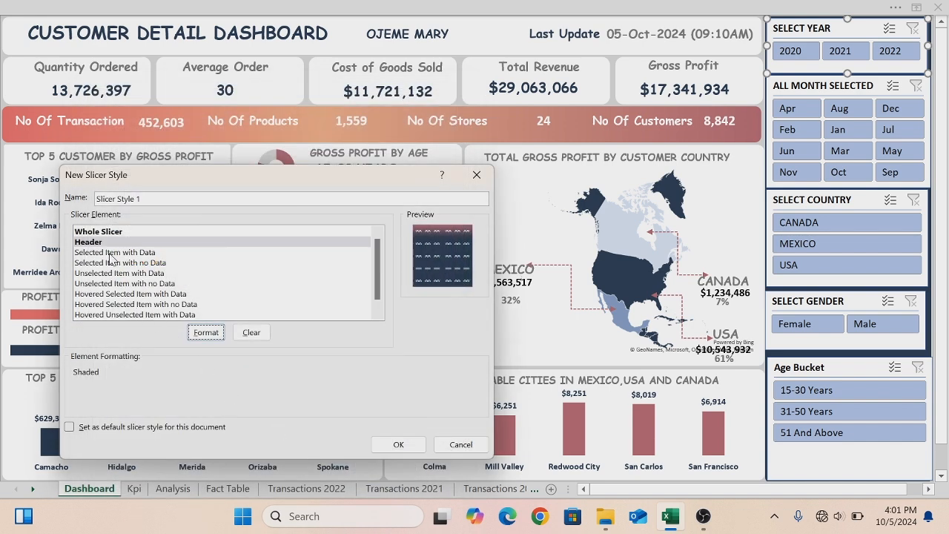
- Format the Selected Item with Data element with a horizontal two-colour gradient, setting the first colour to grey #A6A6A6
click(110, 255)
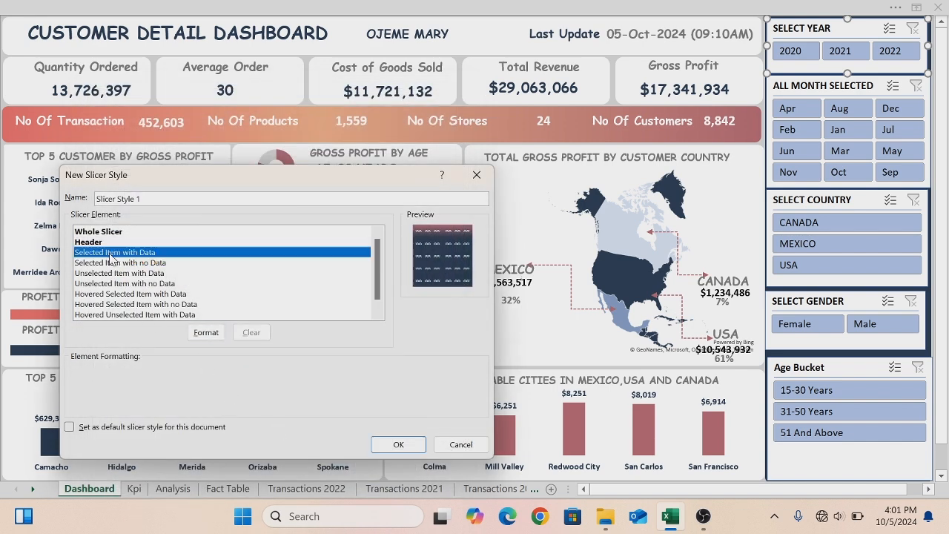
click(212, 332)
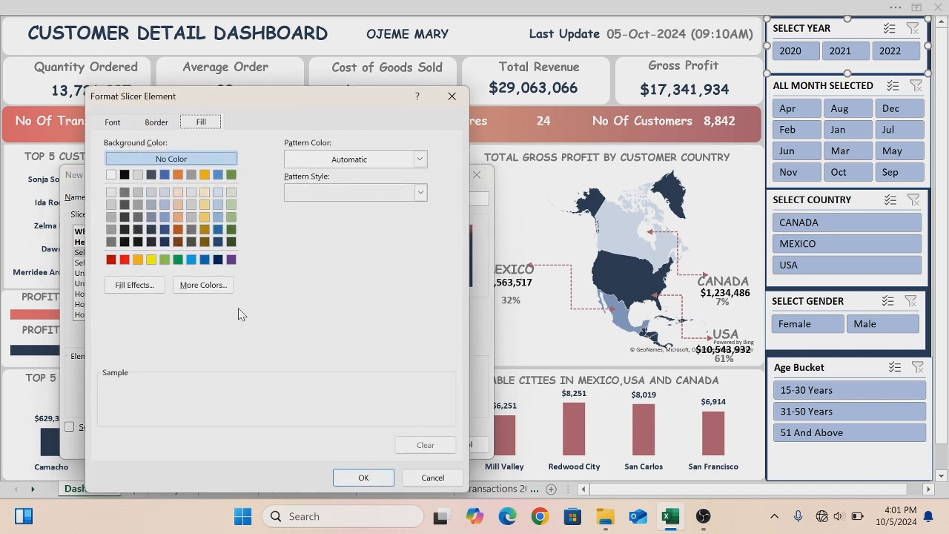
click(135, 285)
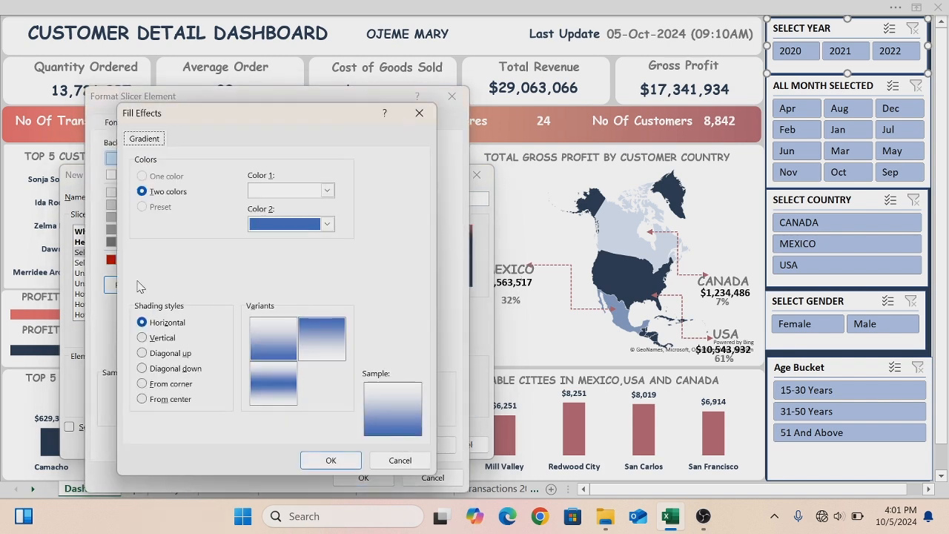
click(327, 192)
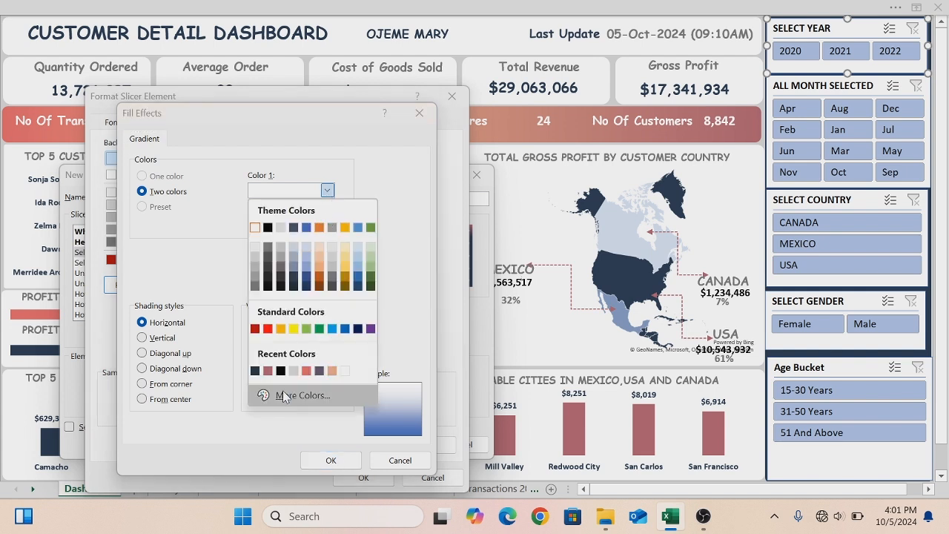
click(283, 395)
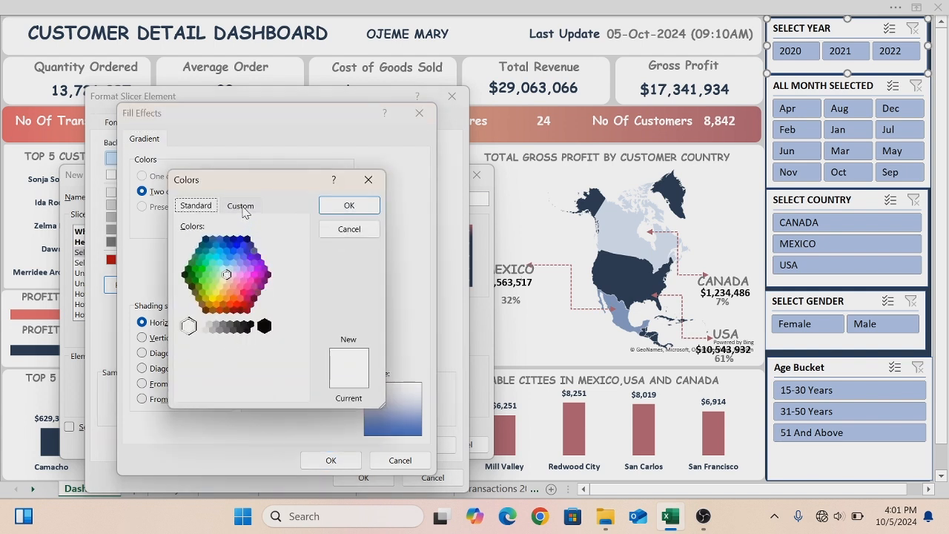
click(241, 208)
click(264, 388)
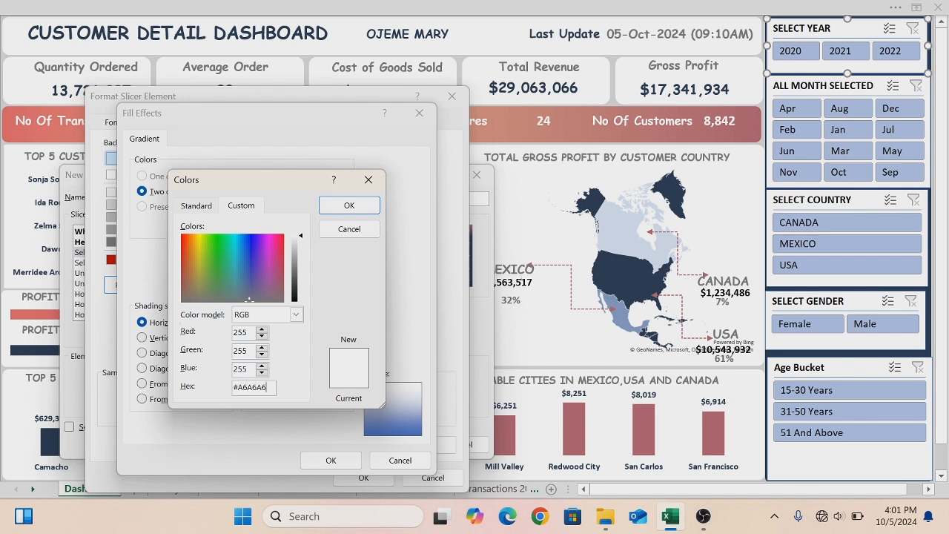
click(337, 205)
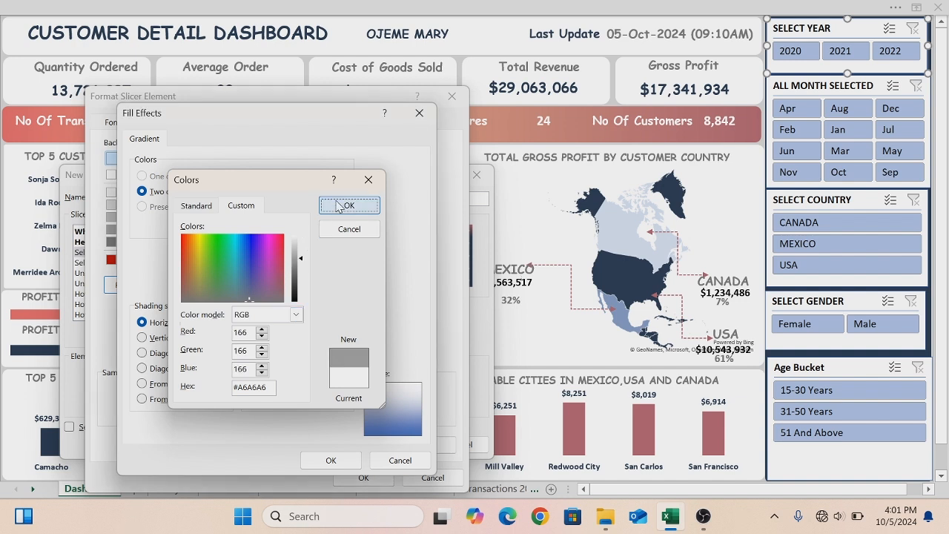
- Set the gradient's second colour to dark navy #293D55 and confirm the new slicer style
click(327, 225)
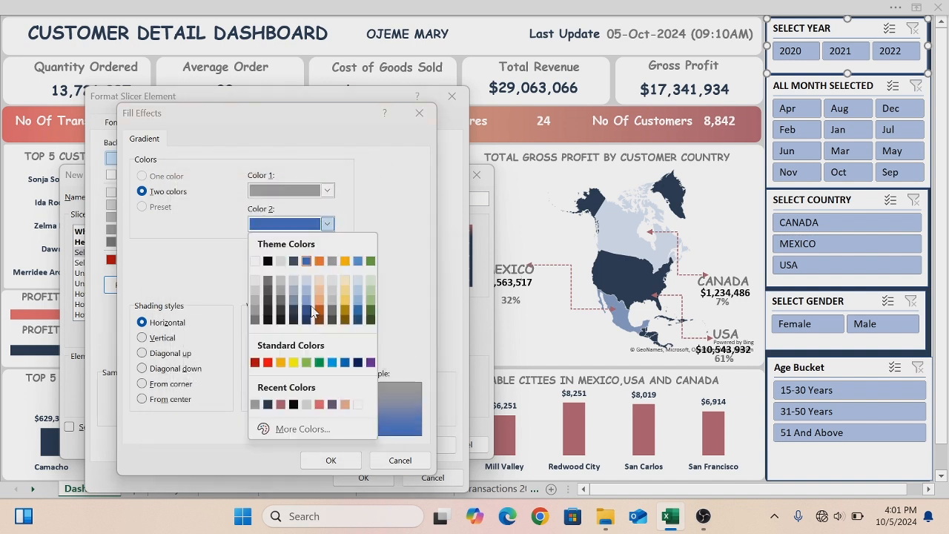
click(295, 427)
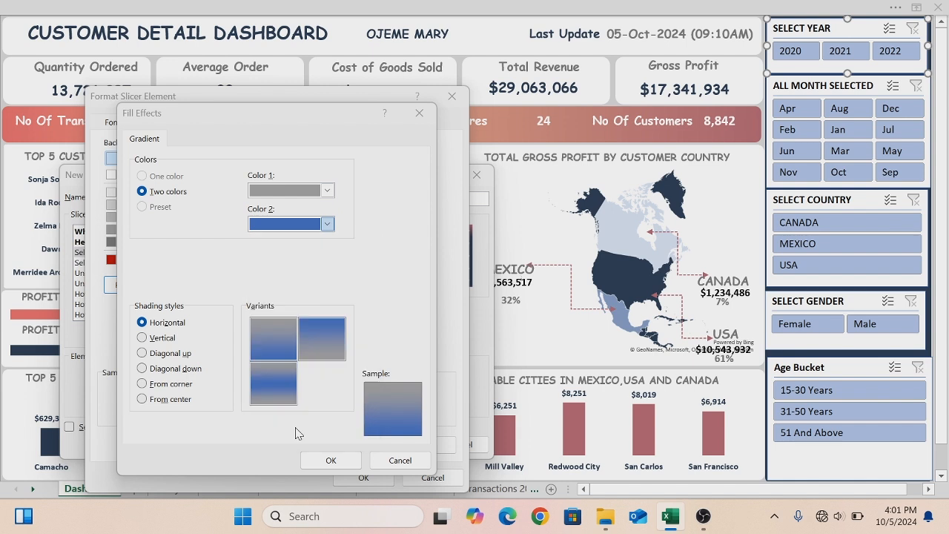
click(266, 388)
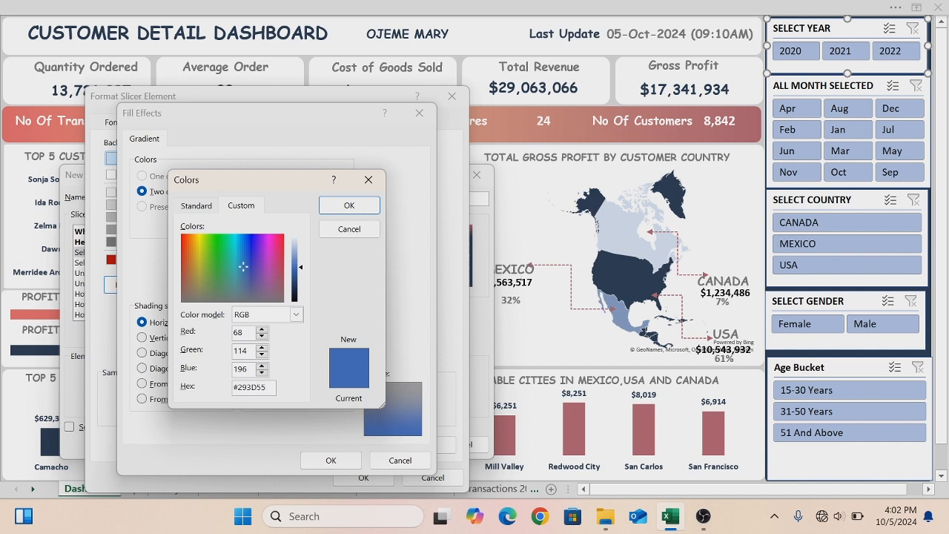
click(350, 206)
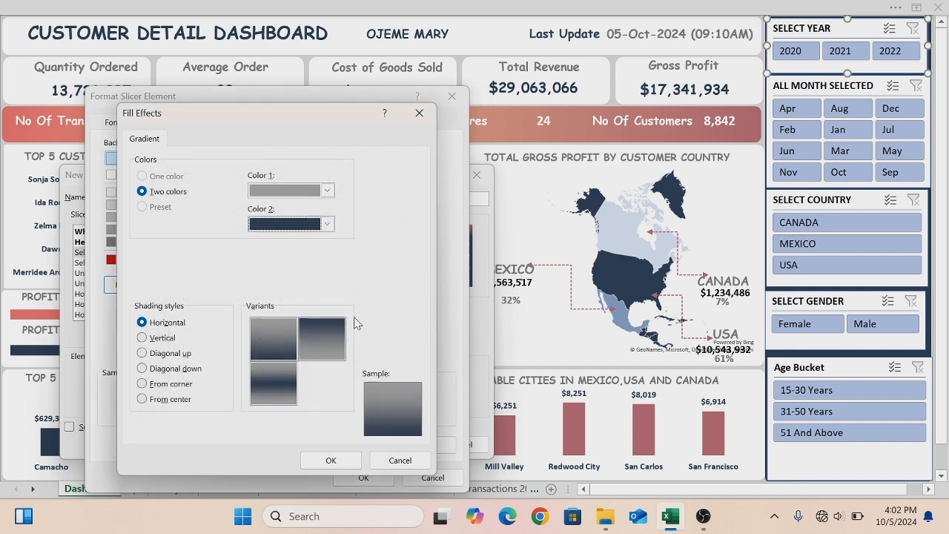
click(331, 460)
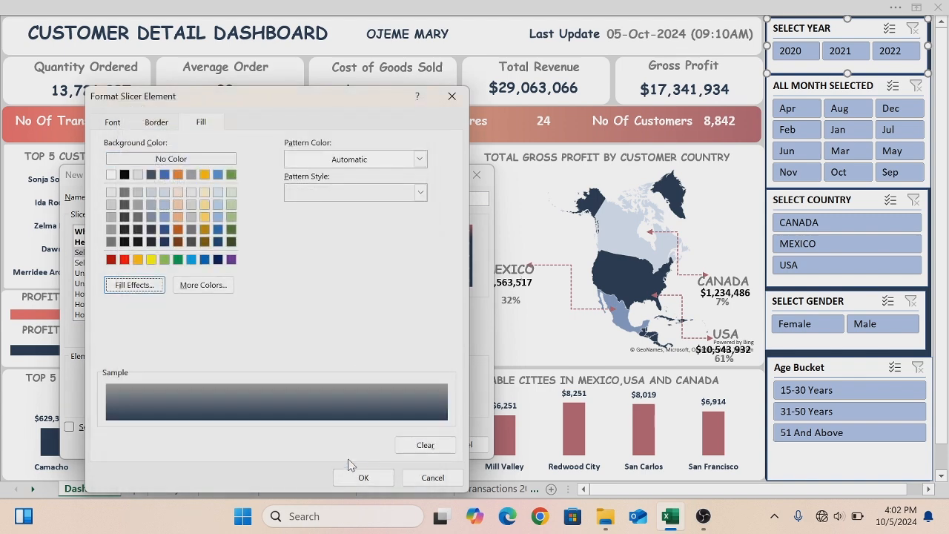
click(362, 477)
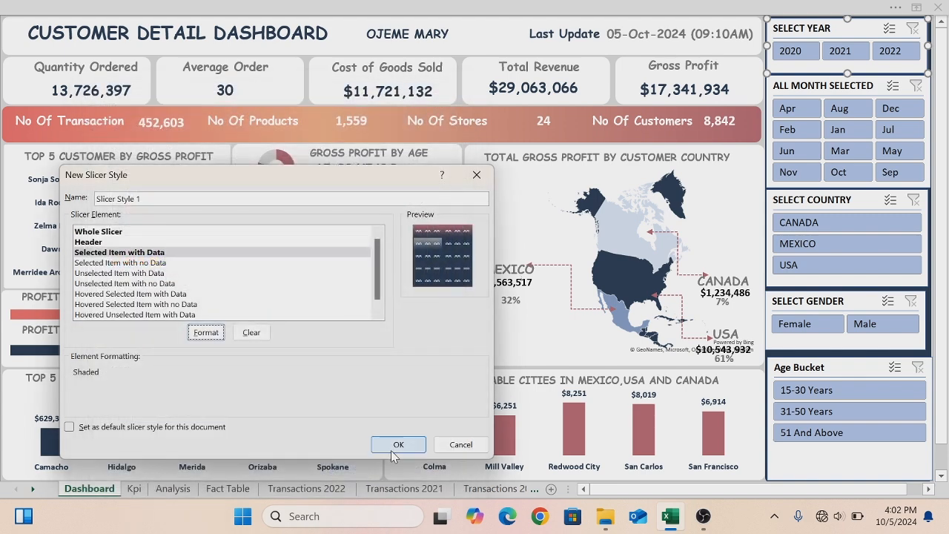
click(395, 446)
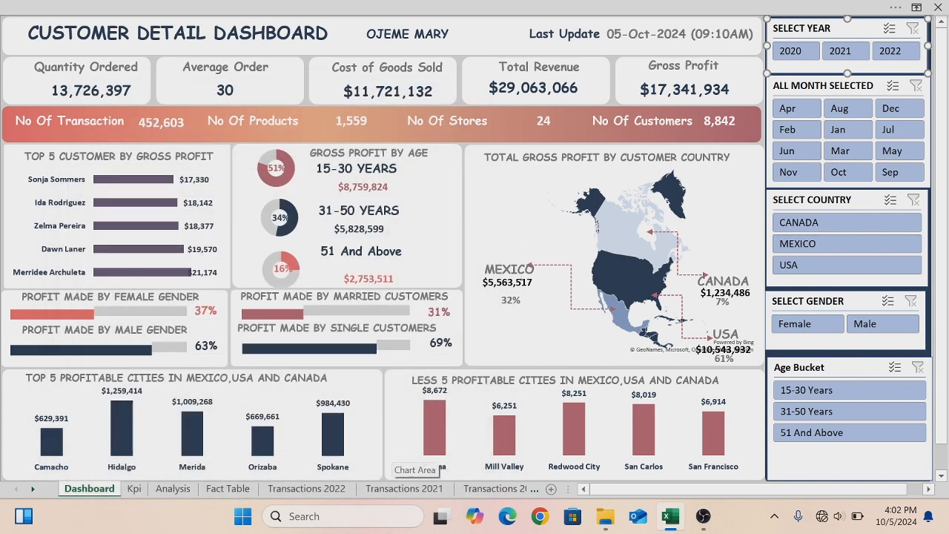
- Apply the new custom slicer style to the Select Year and month slicers
click(663, 8)
click(170, 64)
click(781, 143)
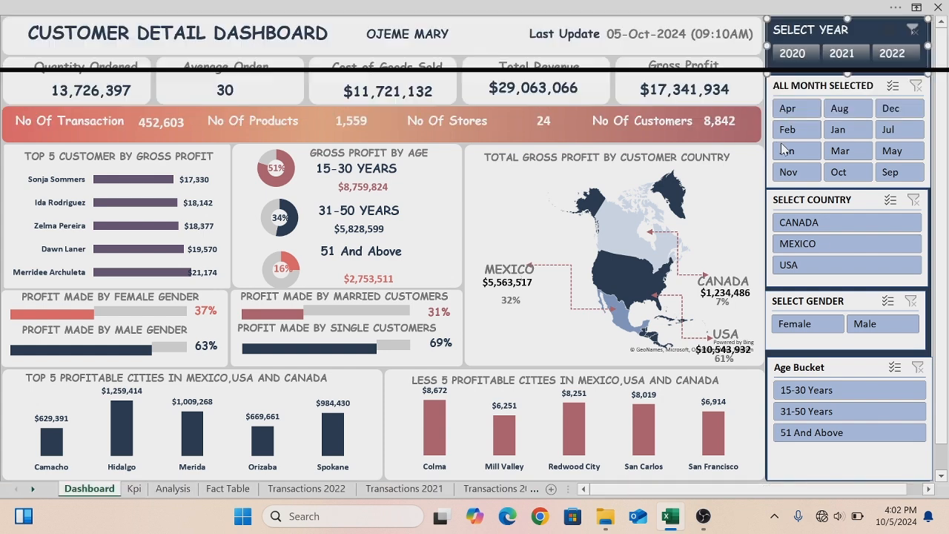
click(777, 88)
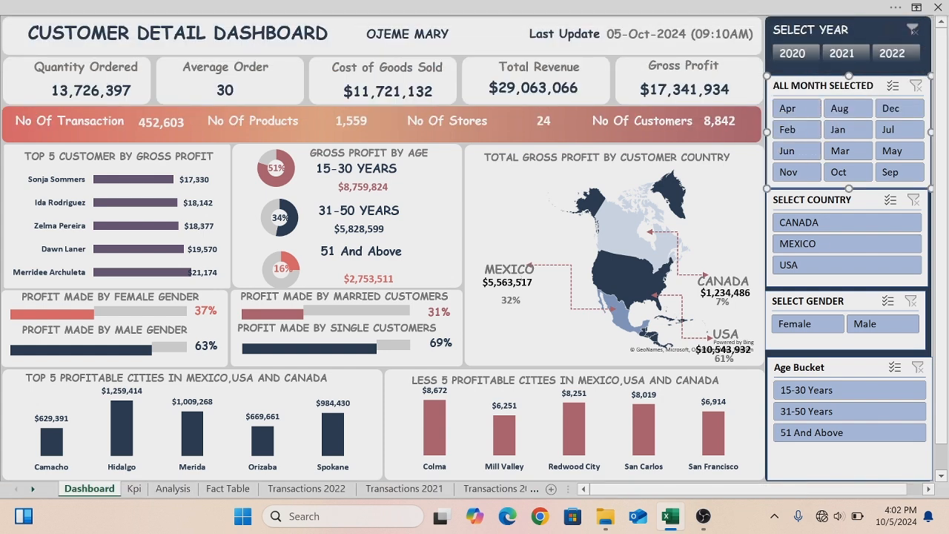
click(406, 10)
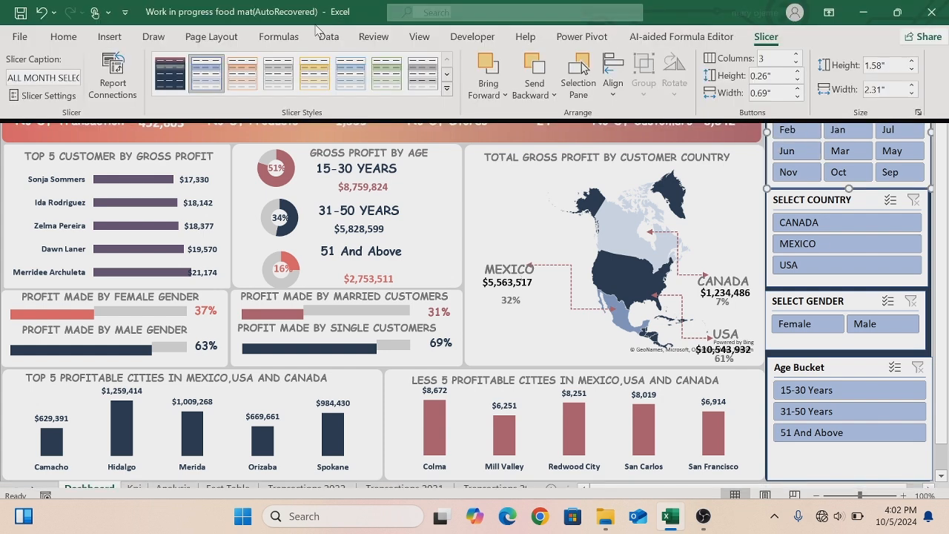
click(170, 80)
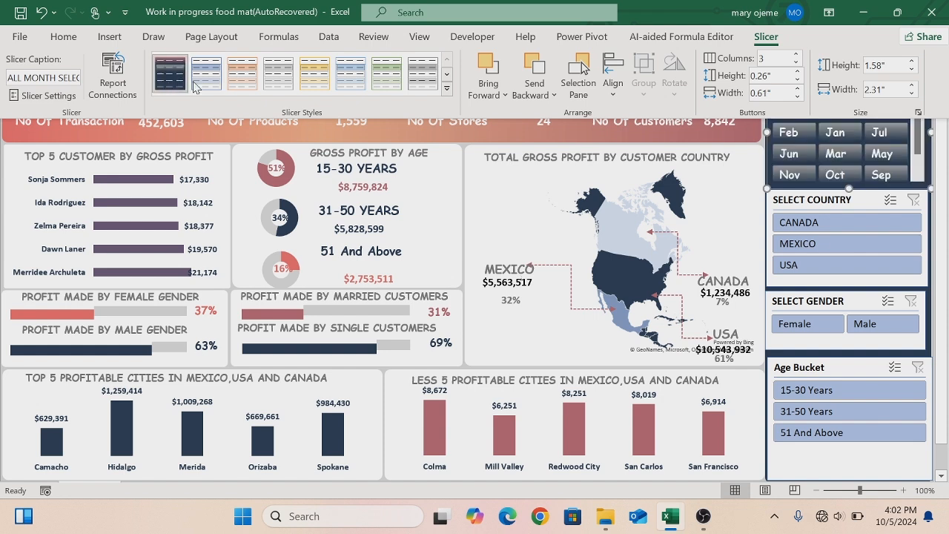
- Apply the custom slicer style to the Select Country and Select Gender slicers
click(785, 200)
click(776, 201)
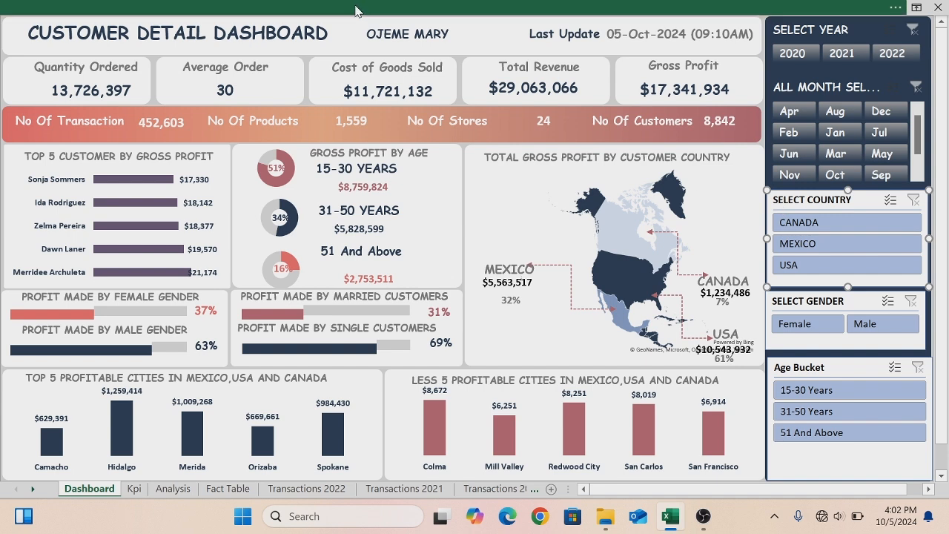
click(355, 11)
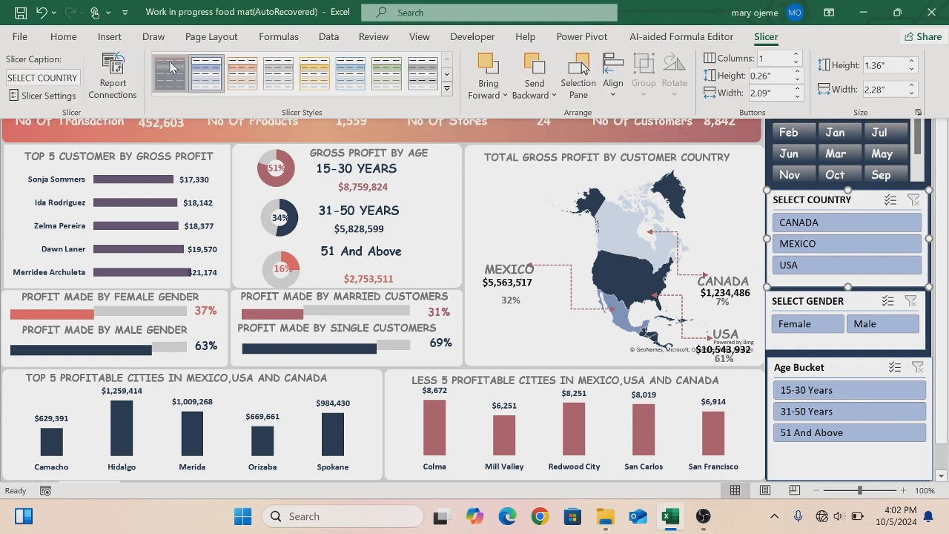
click(169, 74)
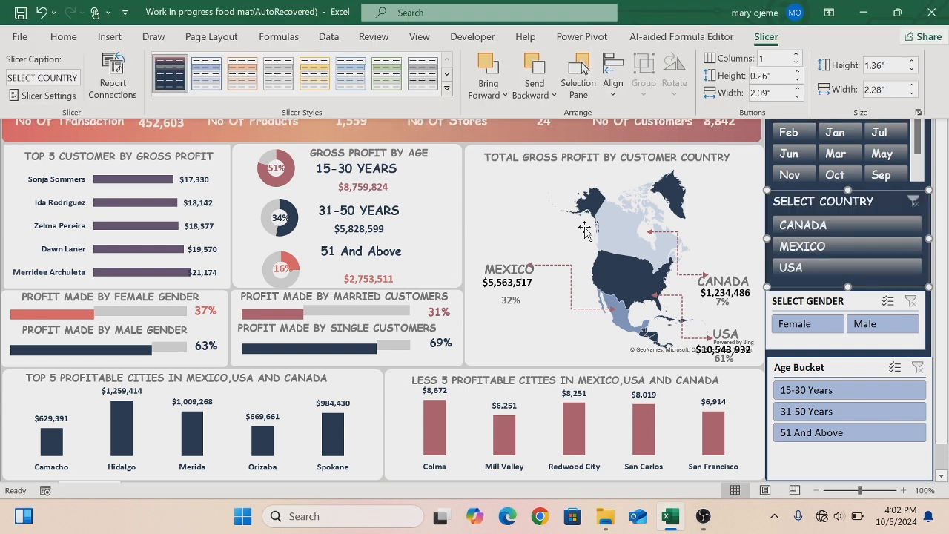
click(779, 343)
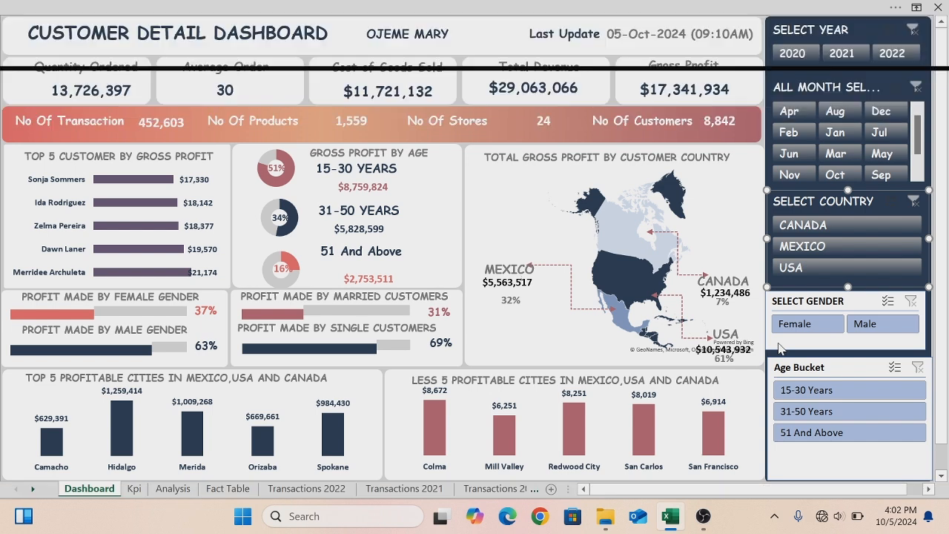
click(107, 9)
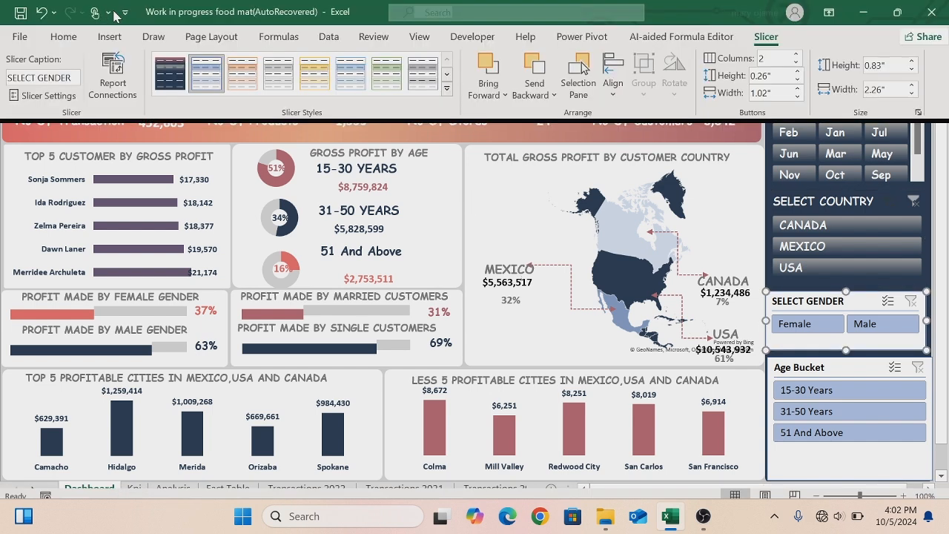
click(170, 71)
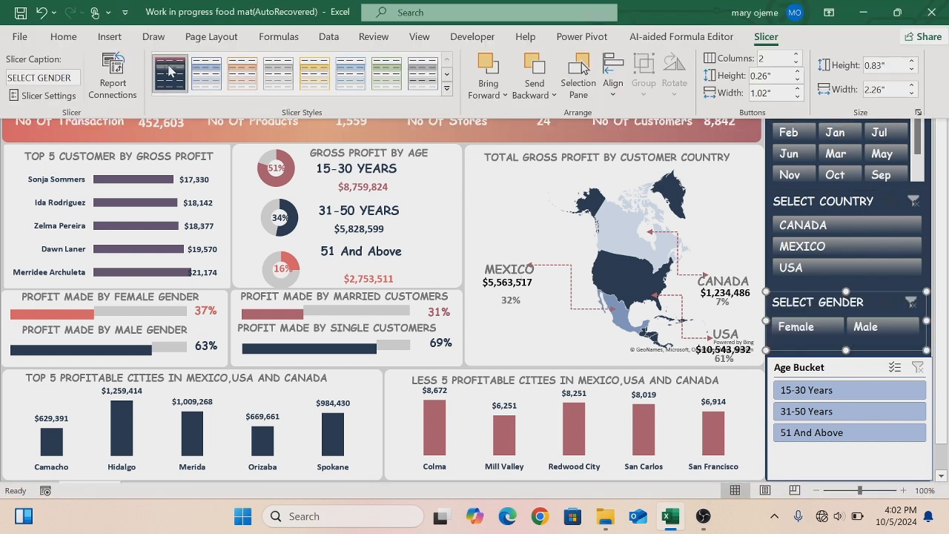
- Apply the custom slicer style to the Age Bucket slicer
click(798, 458)
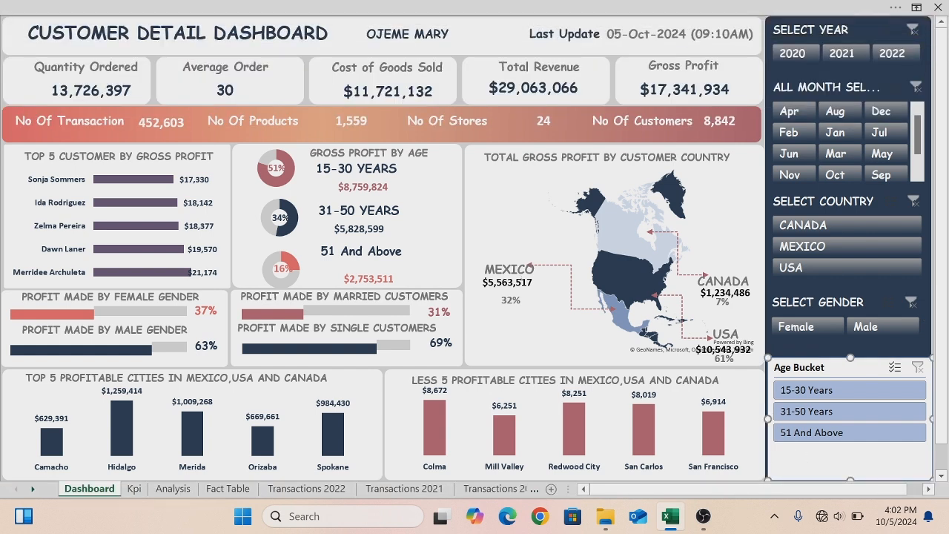
click(174, 11)
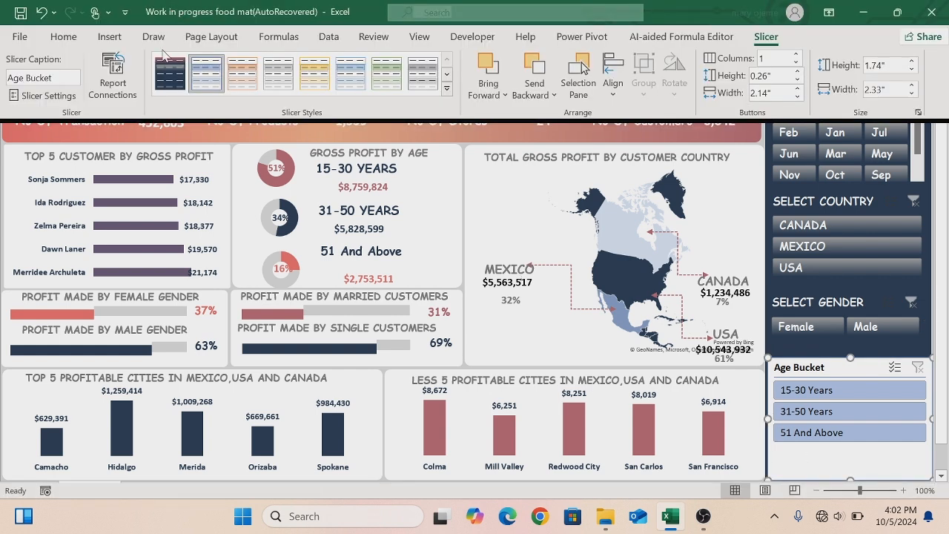
click(166, 76)
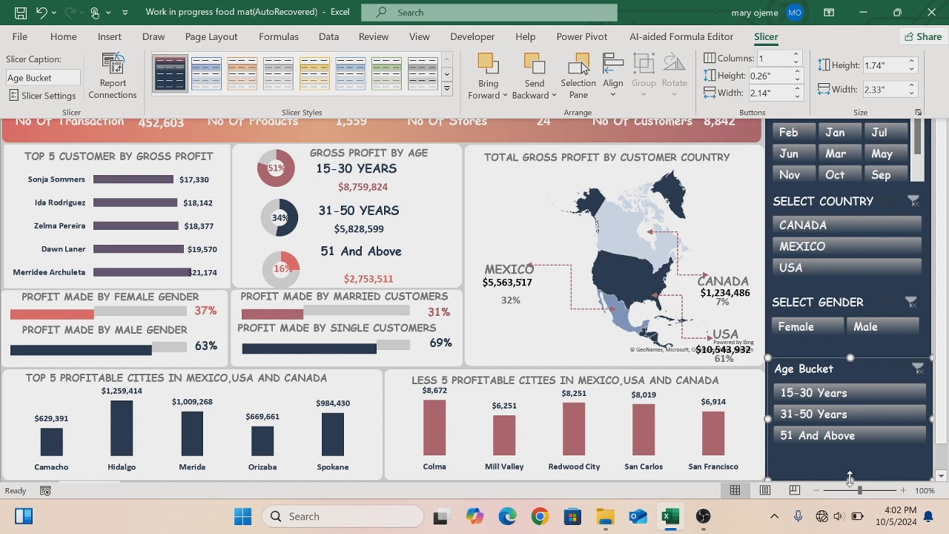
key(ctrl+shift+F1)
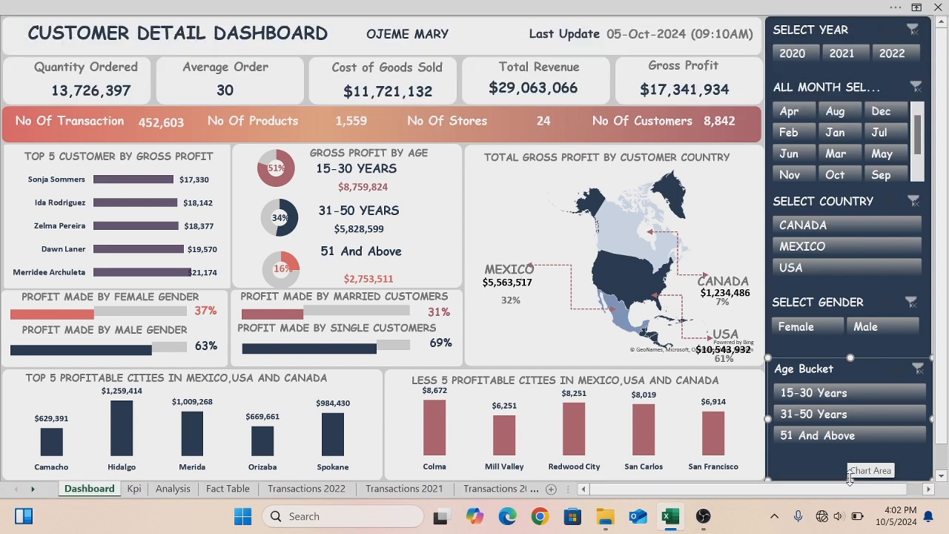
- Move the Age Bucket, gender and country slicers lower to spread them out within the navy panel
mouse_move(847, 478)
mouse_down()
mouse_move(849, 455)
mouse_move(842, 476)
mouse_up()
click(807, 346)
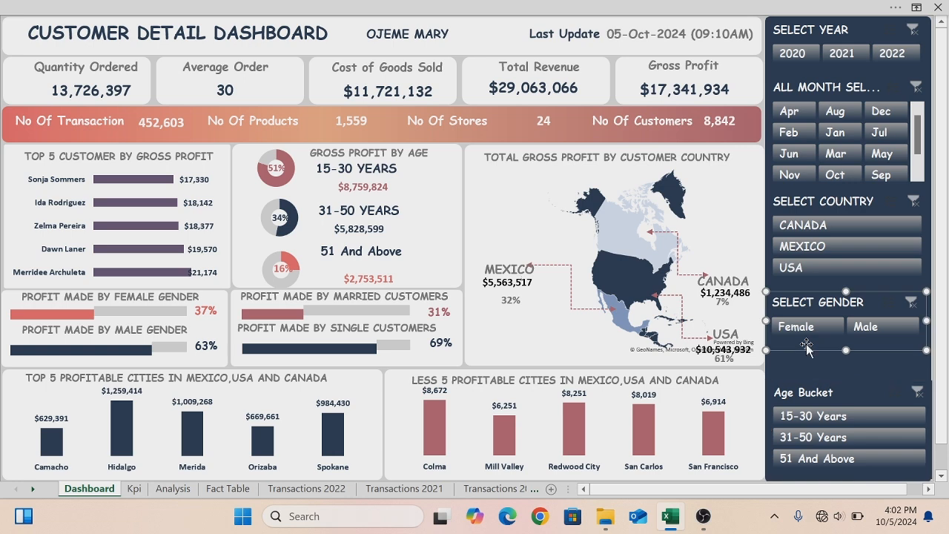
drag(807, 346, 810, 380)
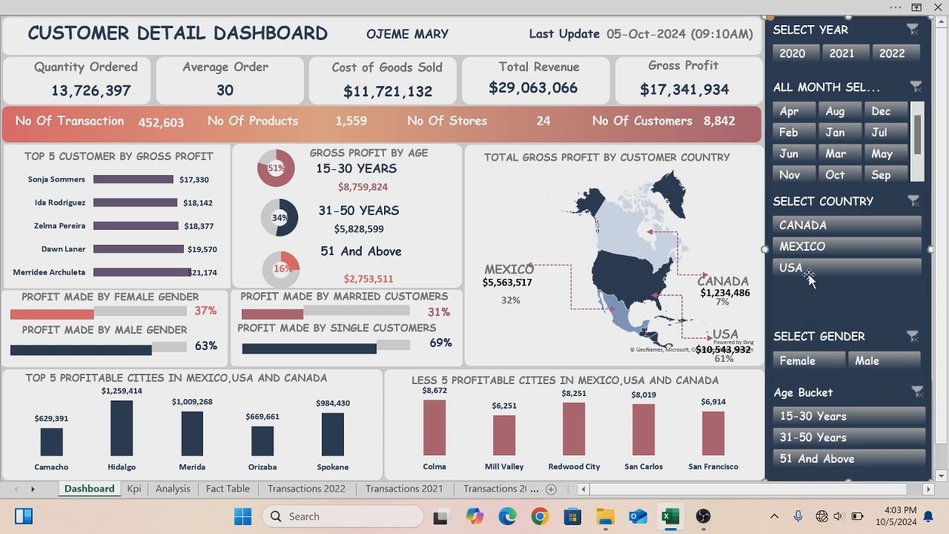
click(813, 206)
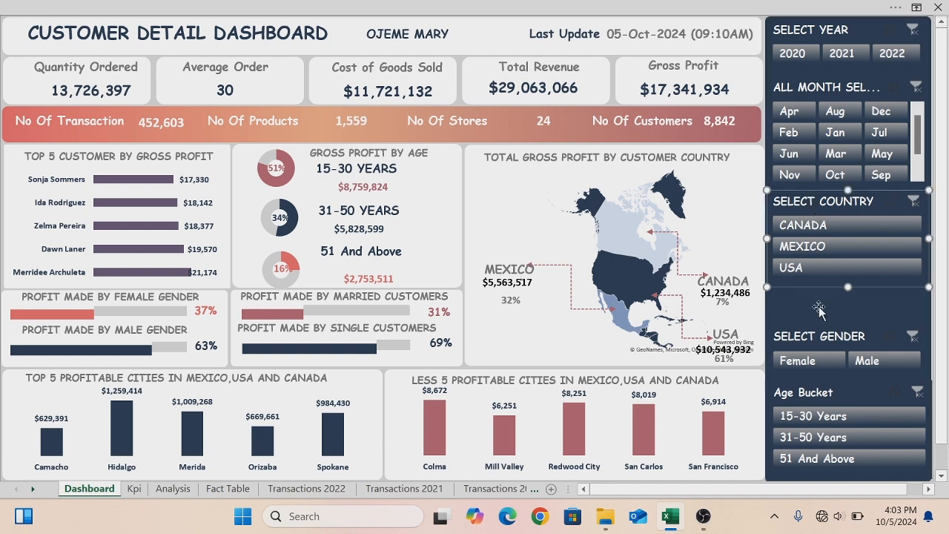
drag(814, 289, 814, 327)
- Stretch the month slicer taller to fill the space above the country slicer
click(800, 177)
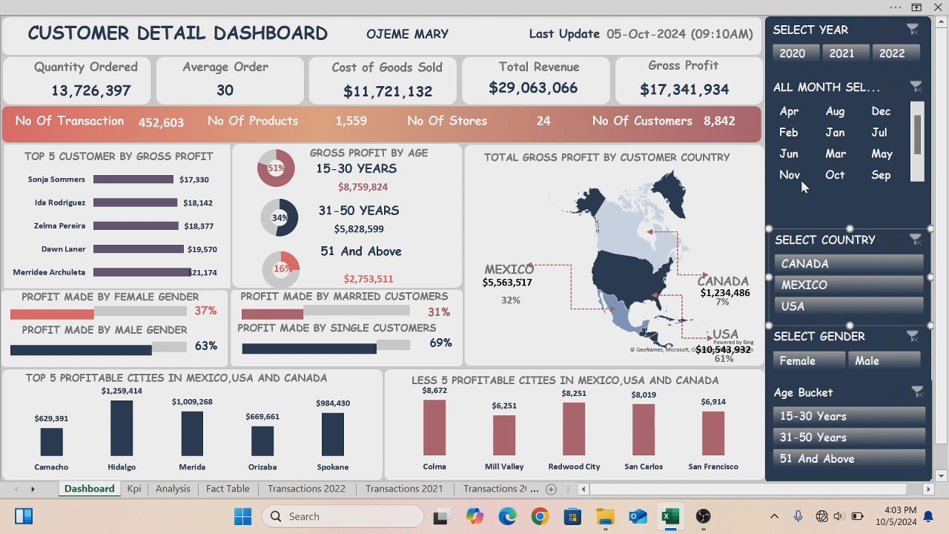
click(914, 87)
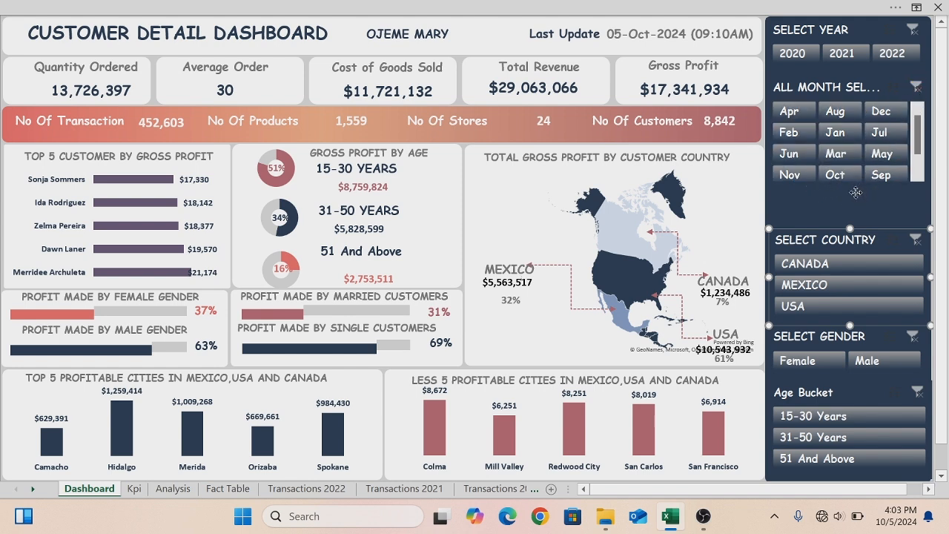
click(857, 194)
click(773, 91)
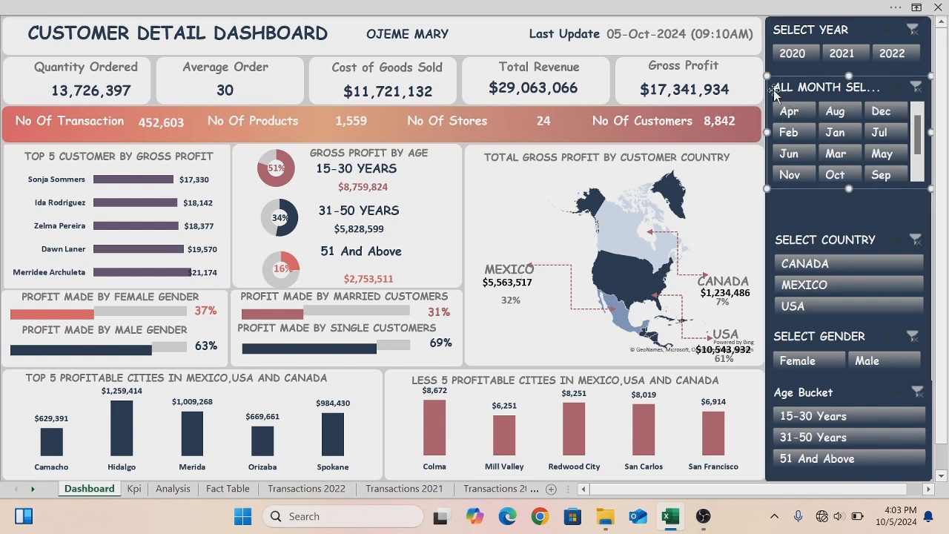
drag(848, 191, 848, 211)
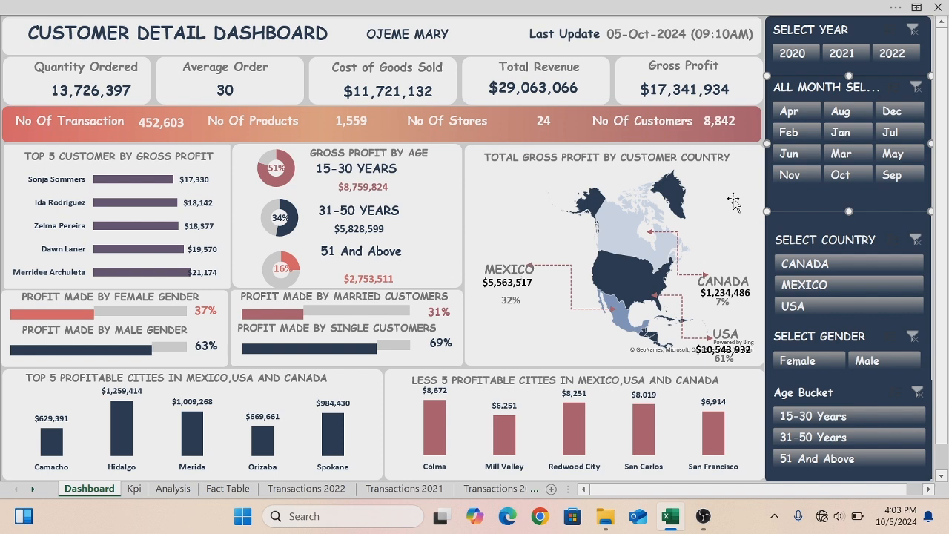
- Connect the Select Year slicer to PivotTable1–7 on Analysis and PivotTable1 on Kpi, then test it with 2021 and 2022 and clear
click(733, 202)
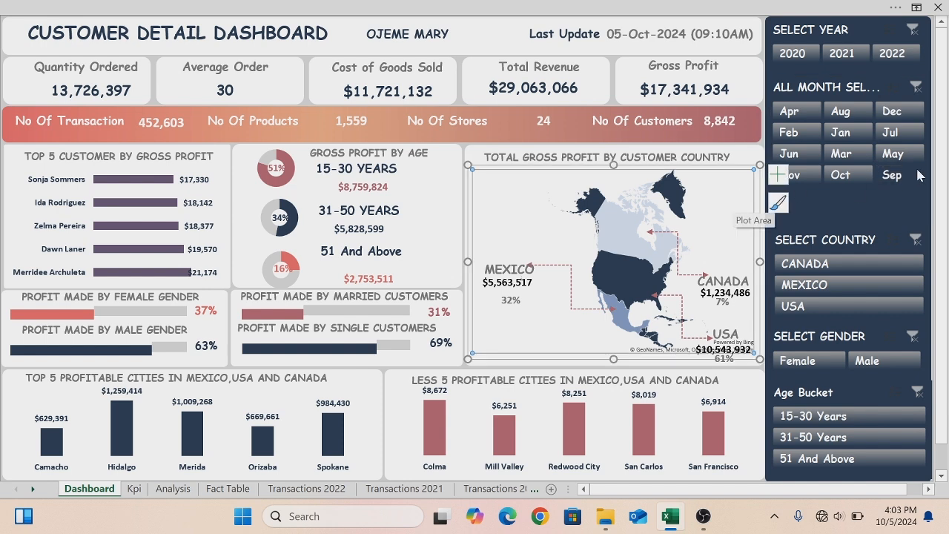
click(829, 227)
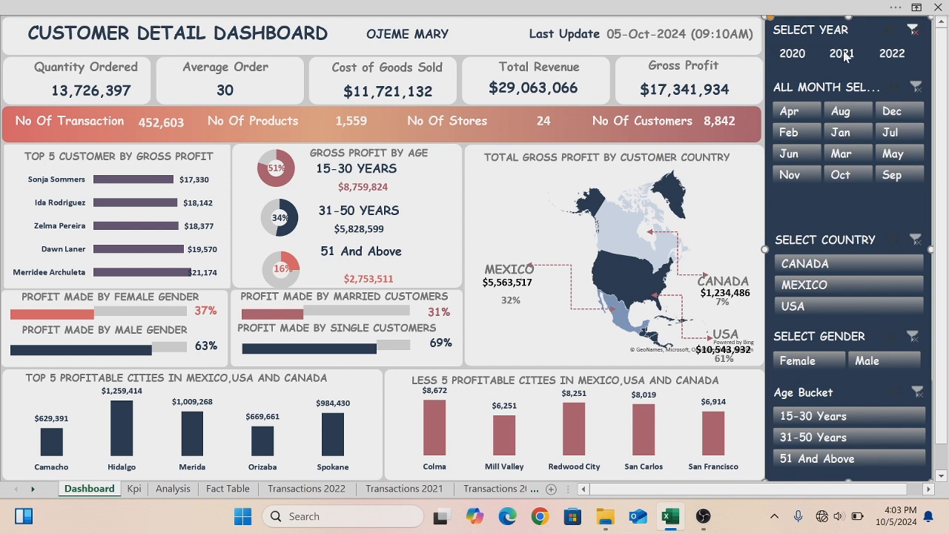
click(916, 35)
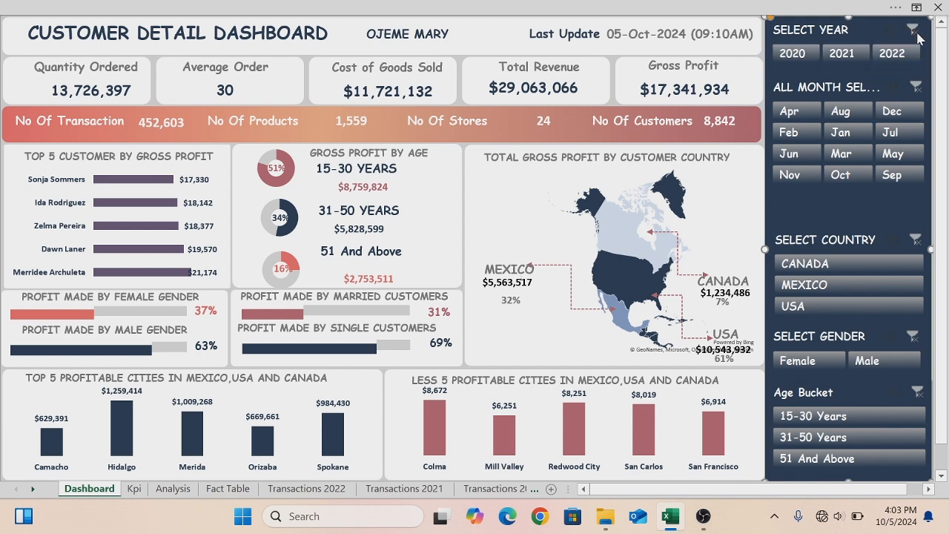
right_click(869, 30)
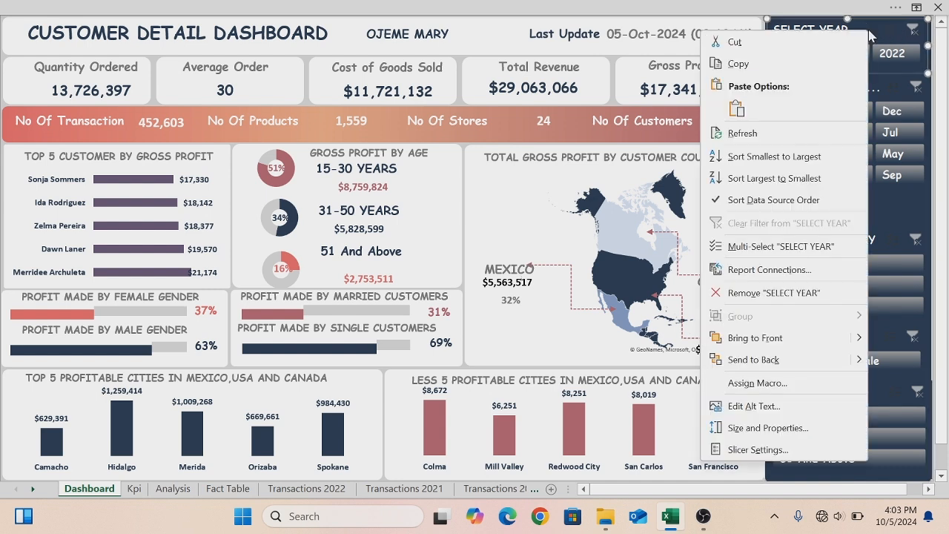
click(769, 270)
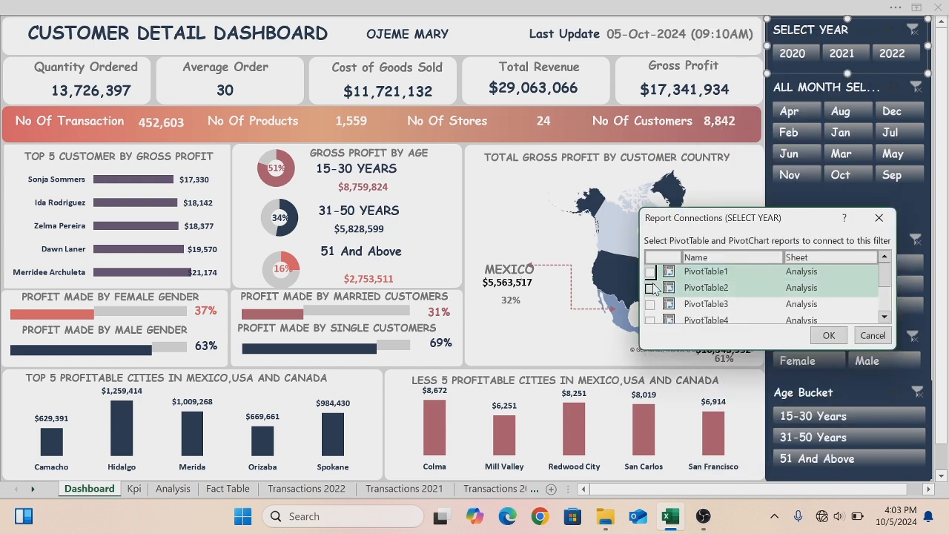
click(649, 272)
click(650, 288)
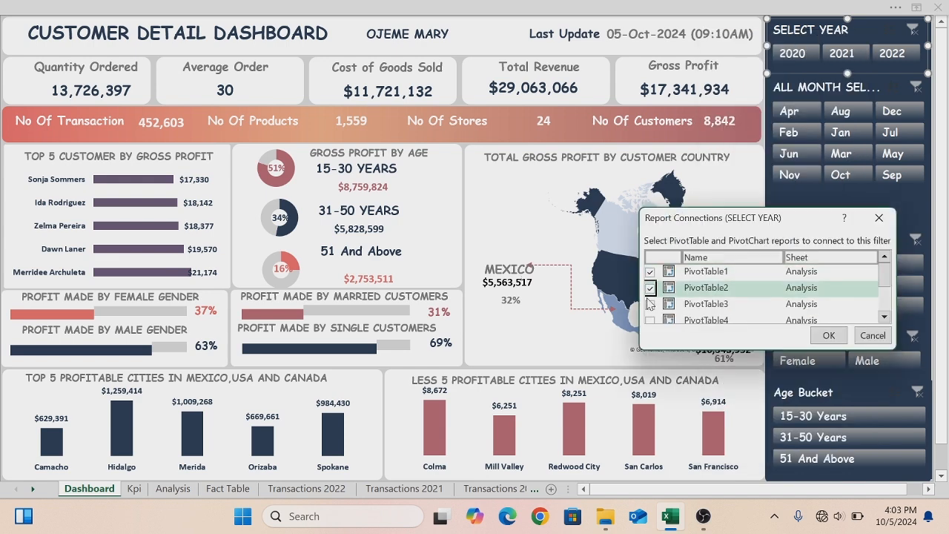
click(649, 304)
click(649, 320)
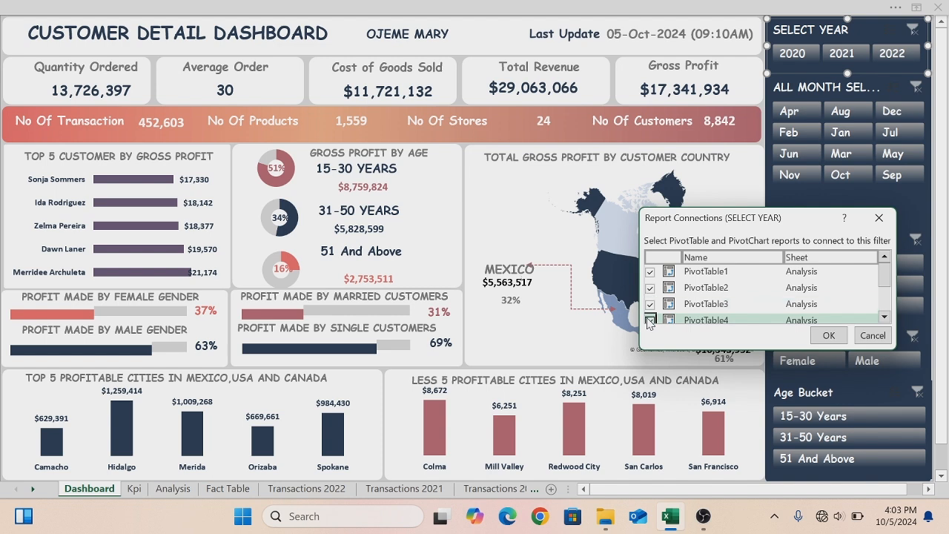
drag(887, 285, 886, 304)
click(649, 282)
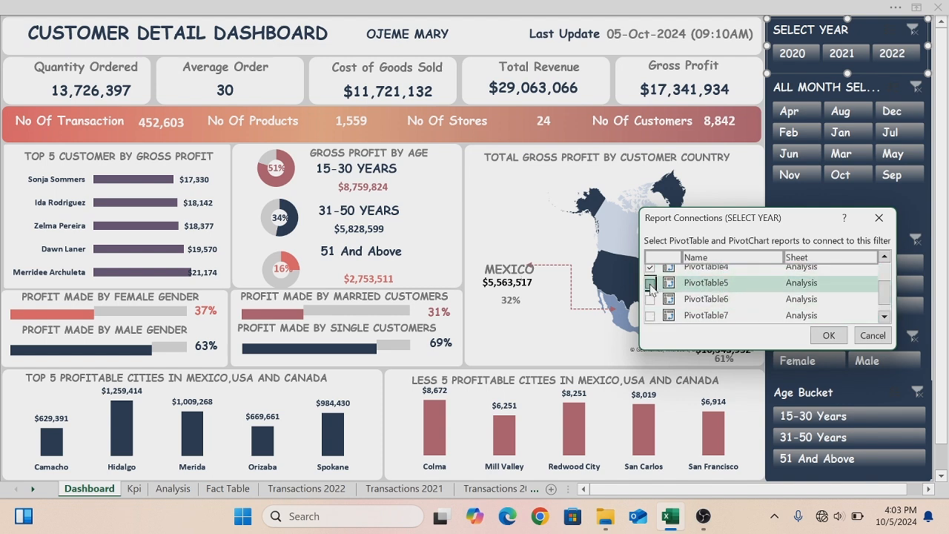
click(650, 300)
click(650, 316)
click(885, 319)
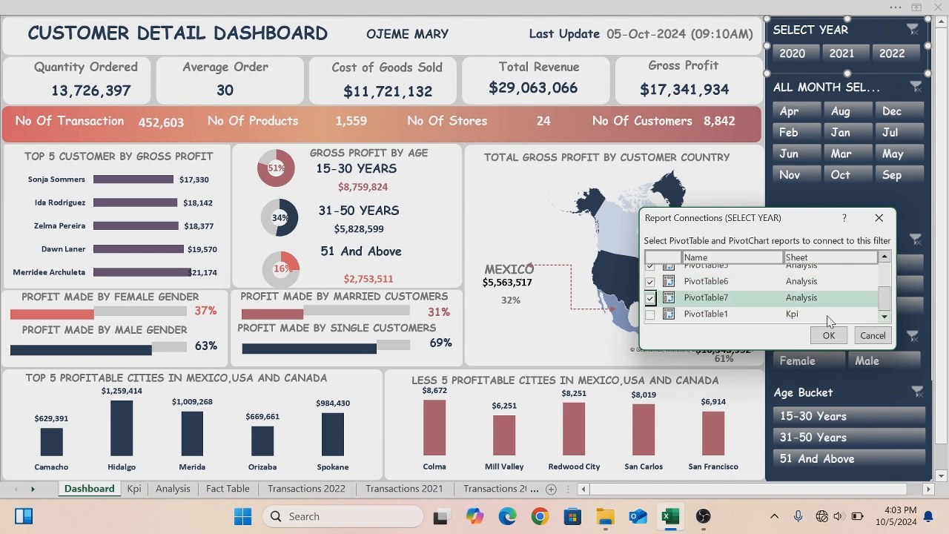
click(649, 313)
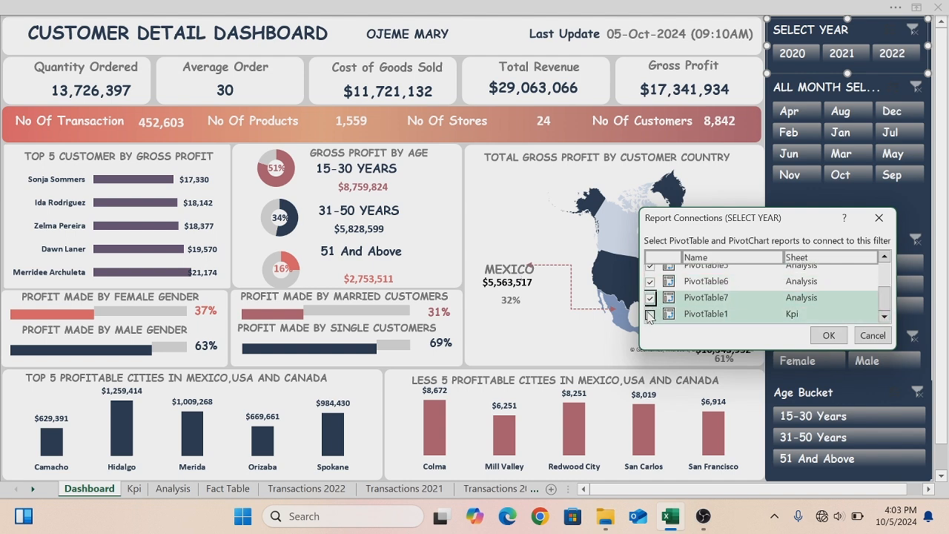
click(829, 336)
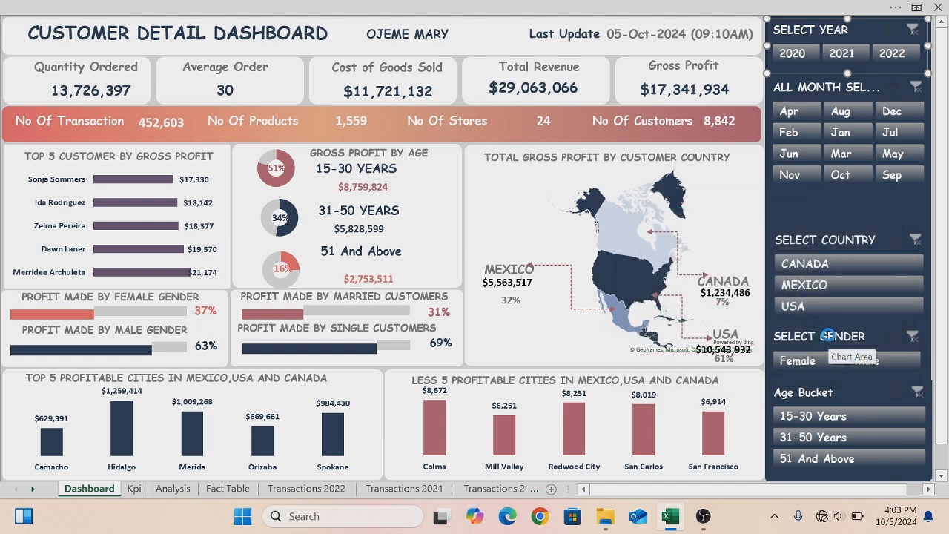
click(841, 53)
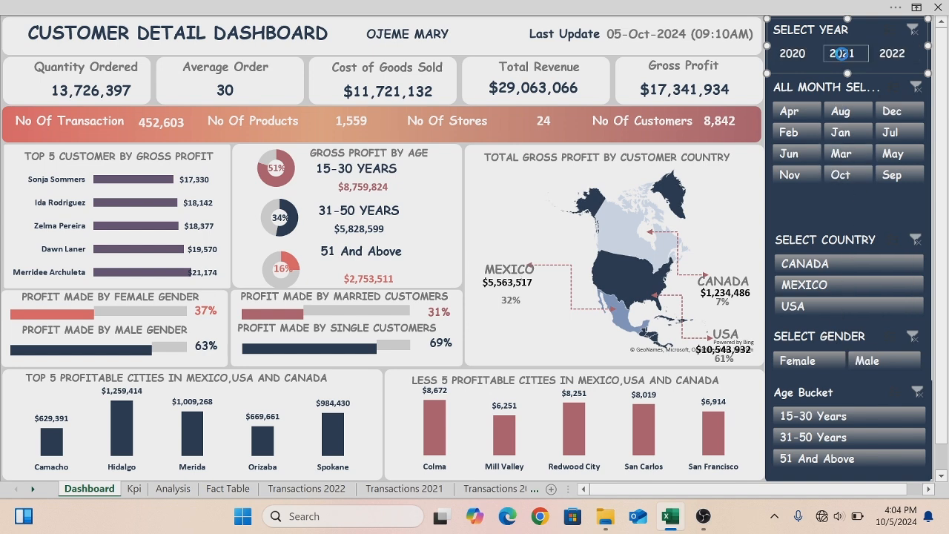
click(887, 53)
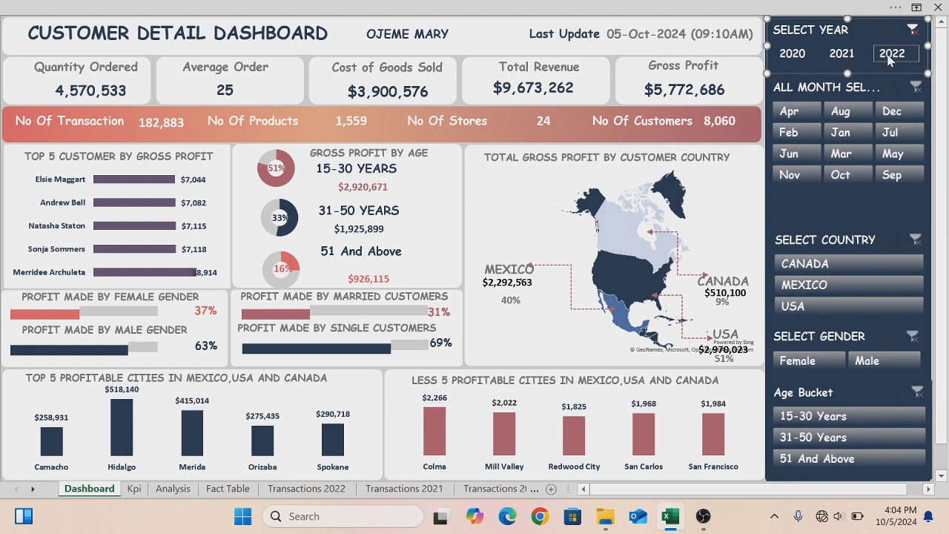
click(914, 30)
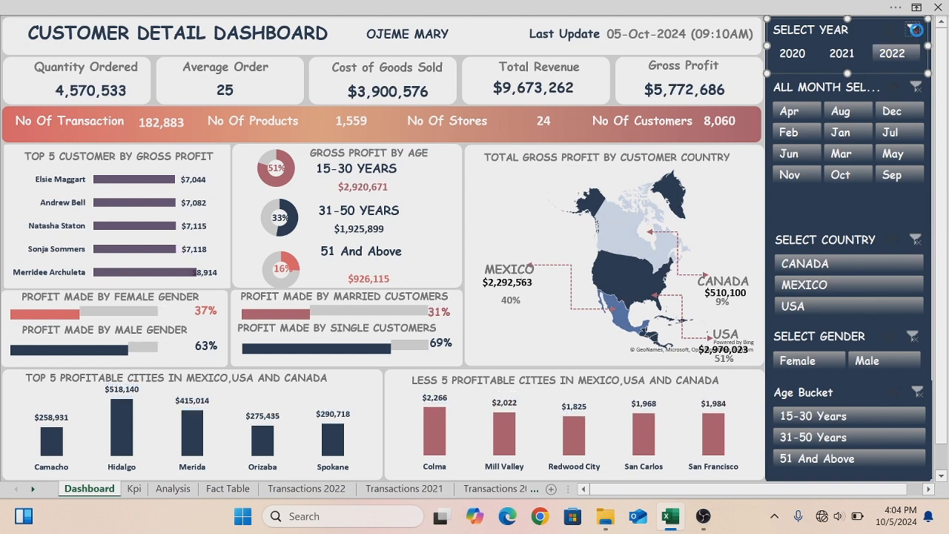
- Connect the All Month Selected slicer to every pivot table on Analysis and Kpi, then test it with Apr and clear
right_click(785, 85)
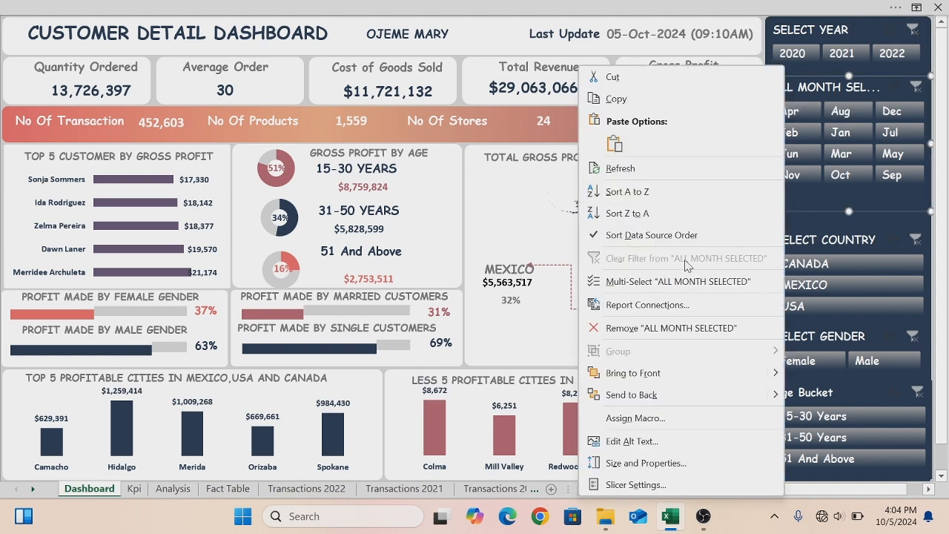
click(648, 310)
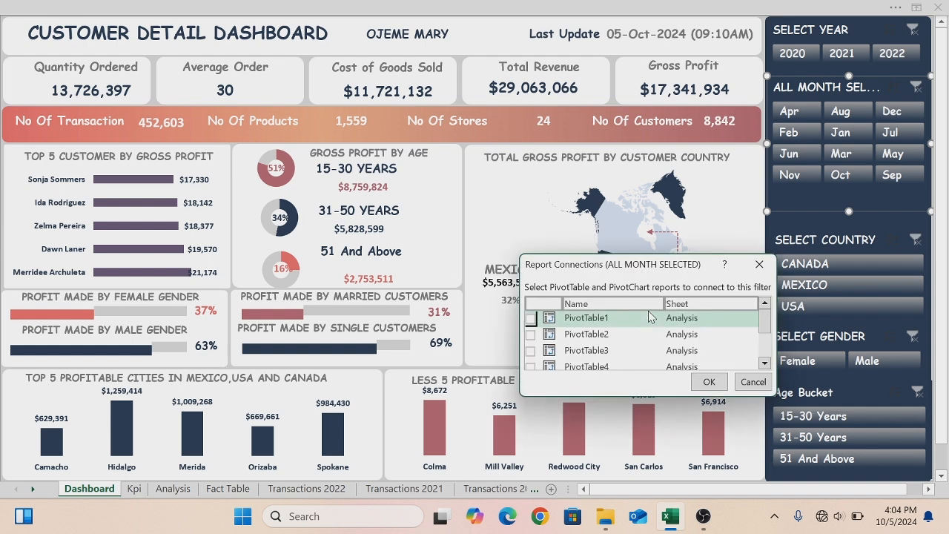
click(530, 318)
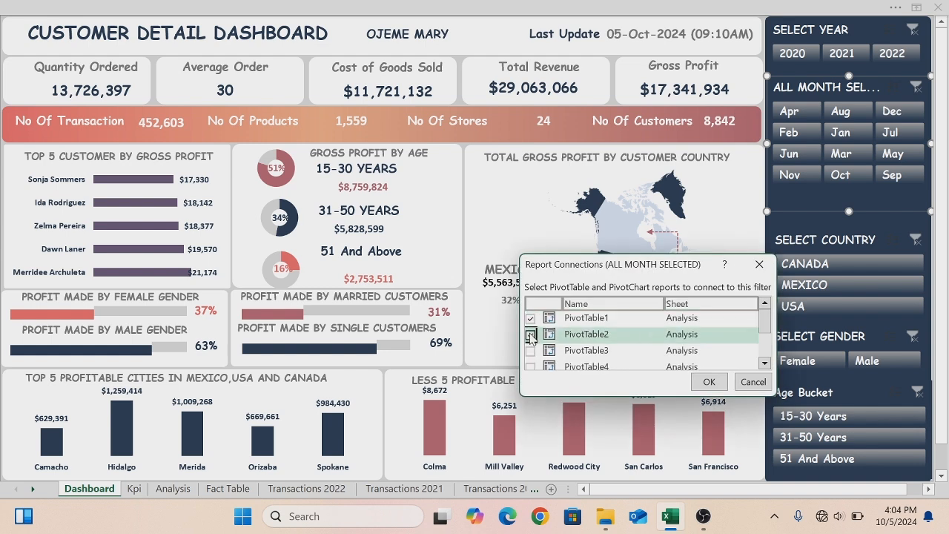
click(530, 334)
click(530, 350)
click(530, 366)
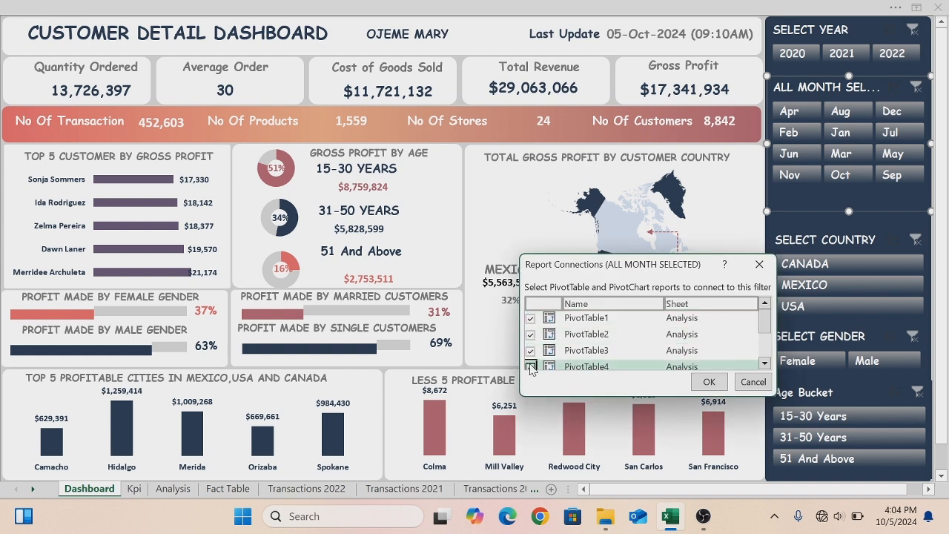
click(764, 363)
click(765, 363)
click(764, 363)
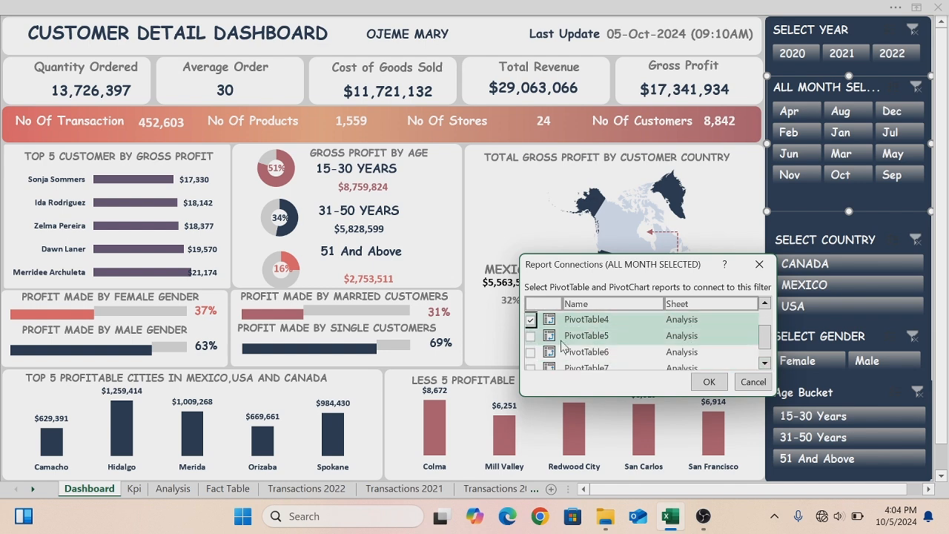
click(530, 336)
click(530, 351)
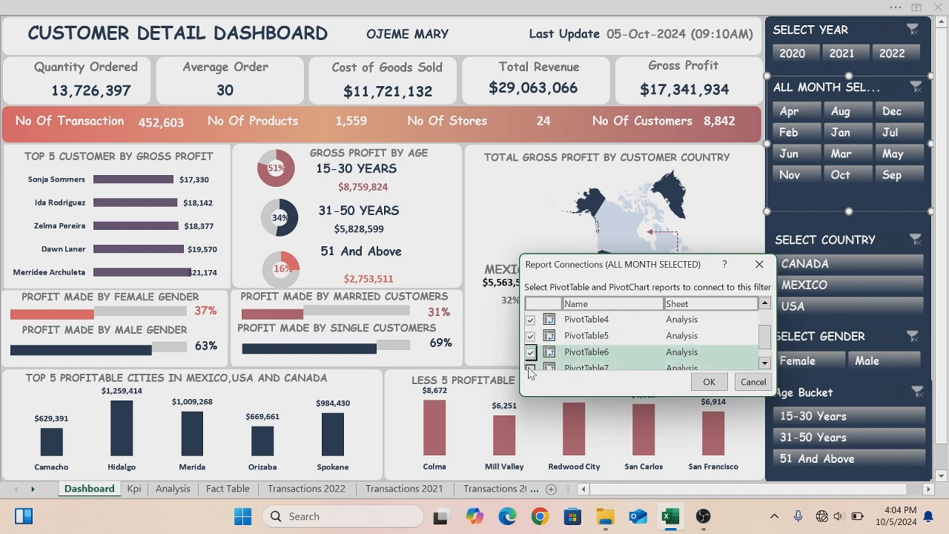
click(530, 367)
click(764, 363)
click(765, 364)
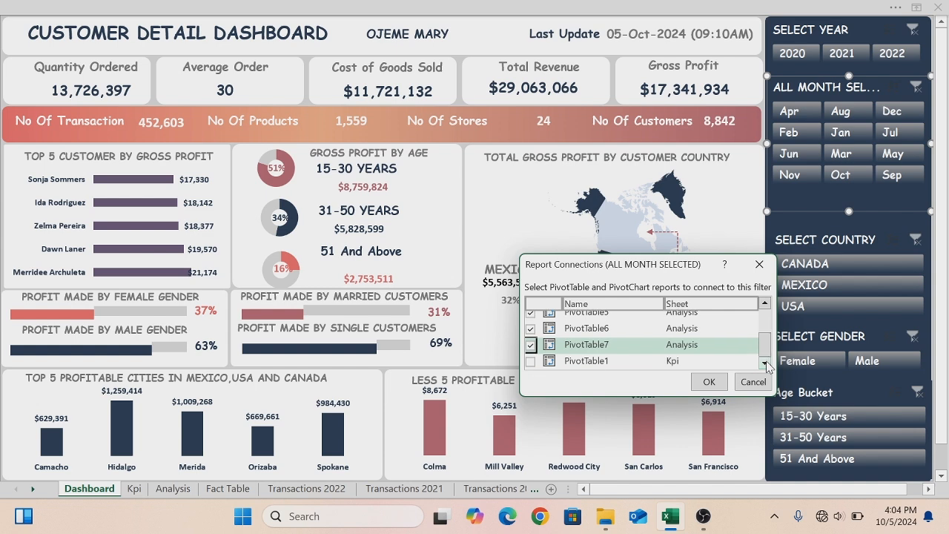
click(530, 361)
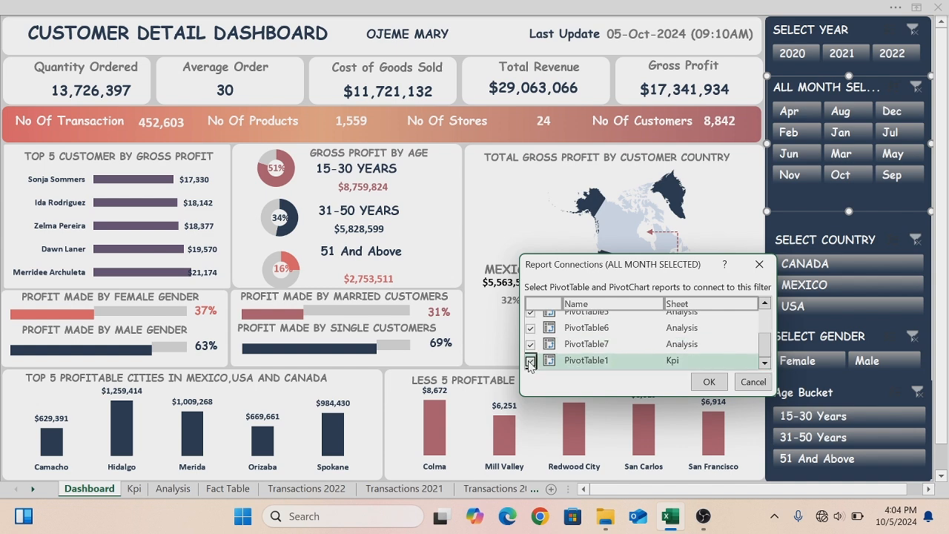
click(708, 382)
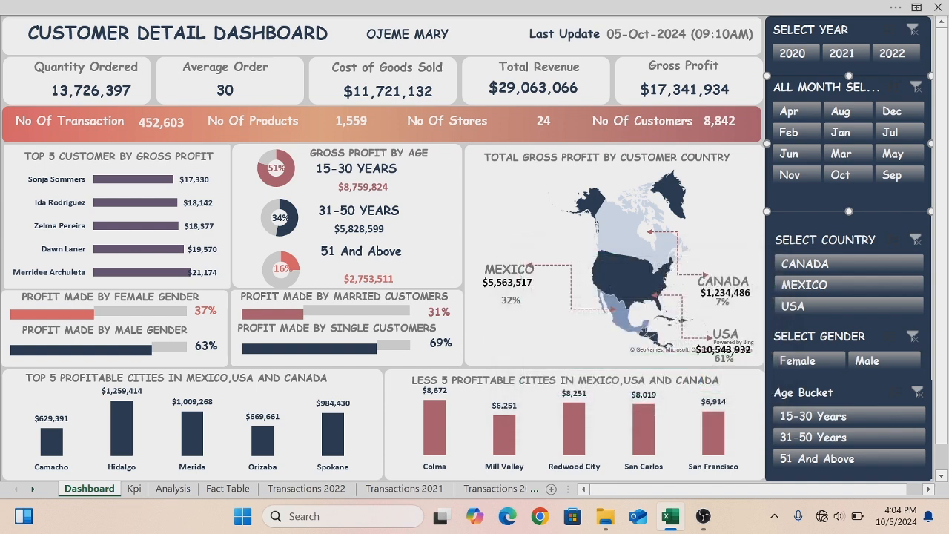
click(803, 115)
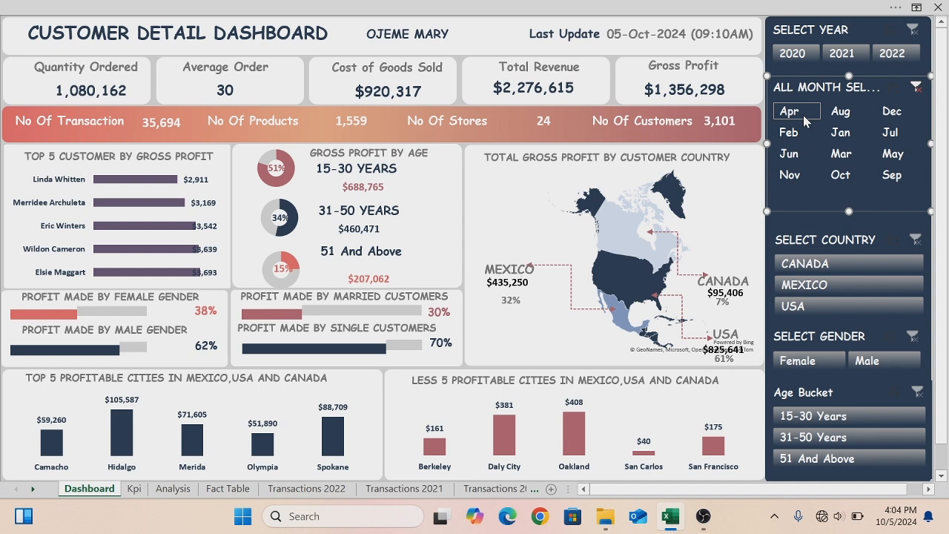
click(917, 88)
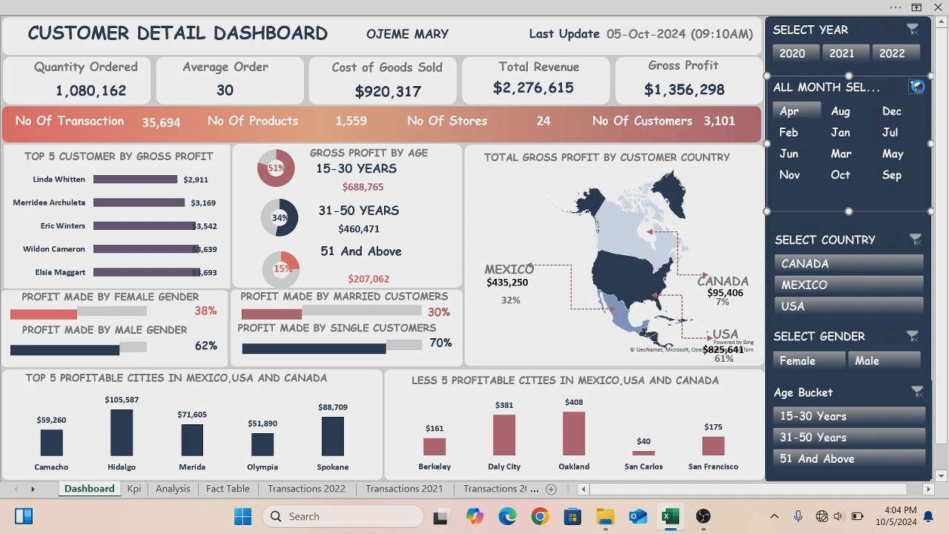
- Connect the Select Country slicer to every pivot table on Analysis and Kpi, then test it with Canada and clear
click(793, 232)
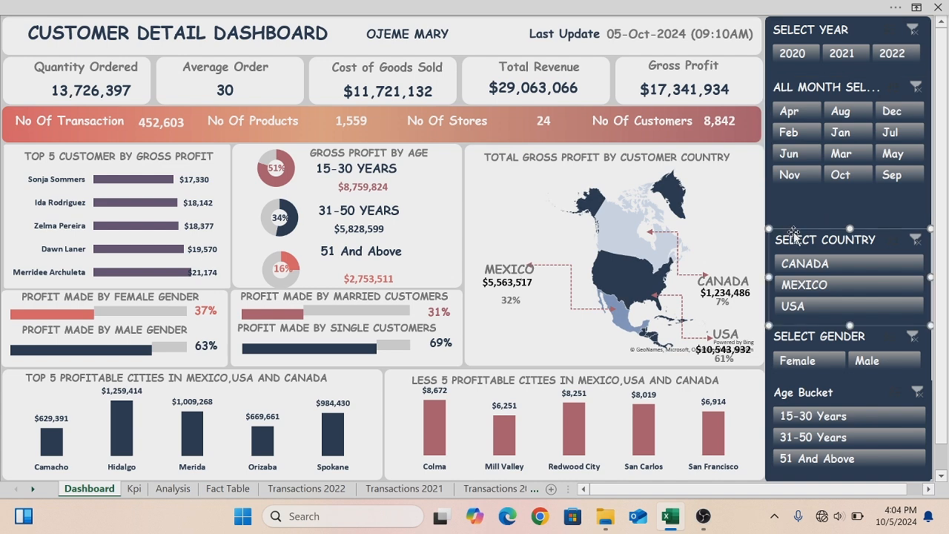
right_click(793, 232)
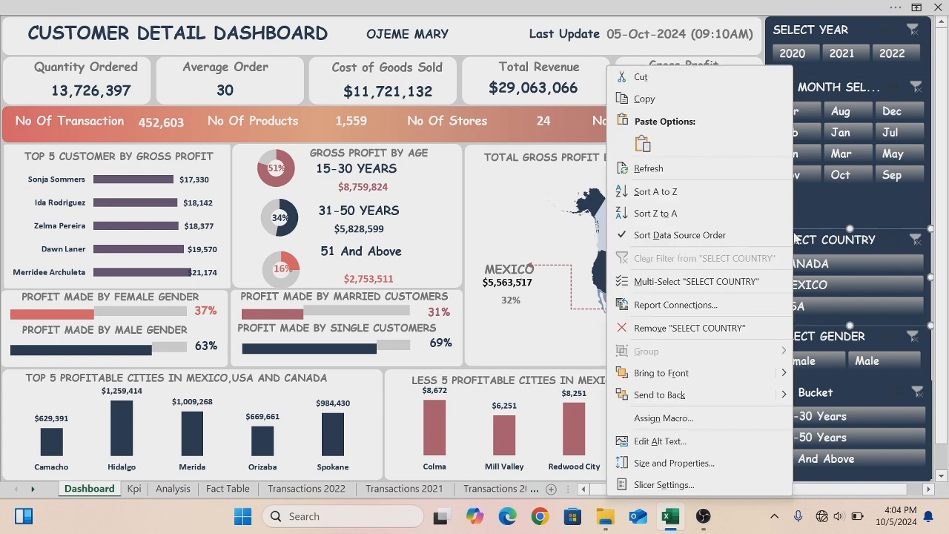
click(663, 306)
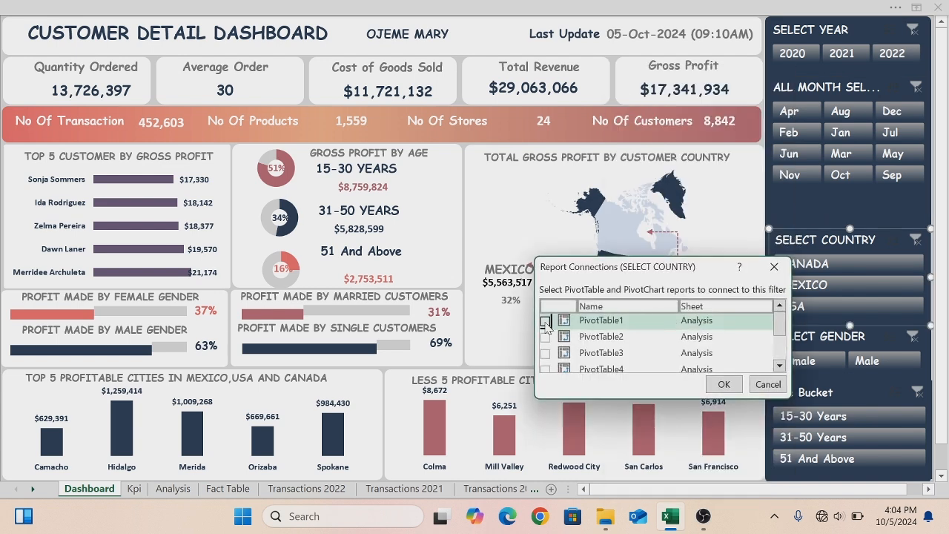
click(545, 337)
click(545, 353)
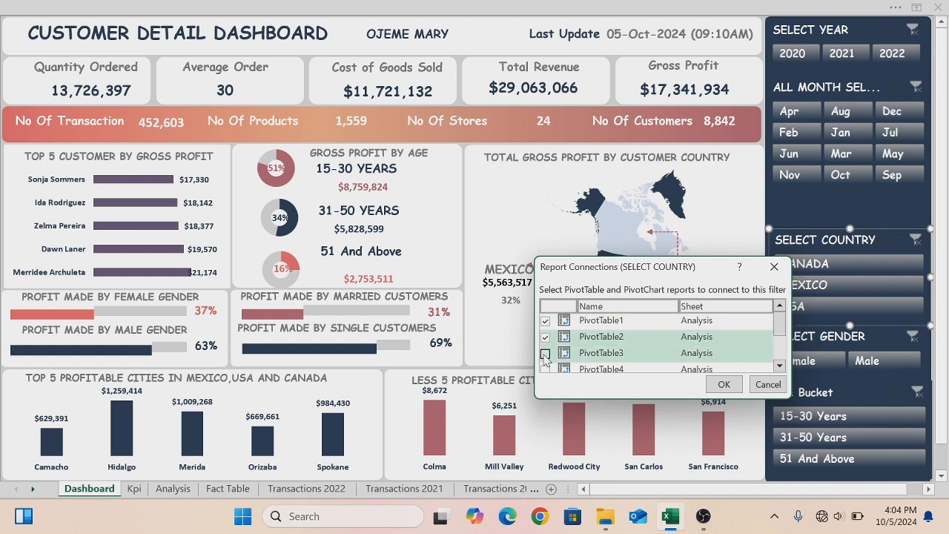
click(545, 369)
click(779, 366)
click(780, 368)
click(780, 368)
click(780, 368)
click(779, 367)
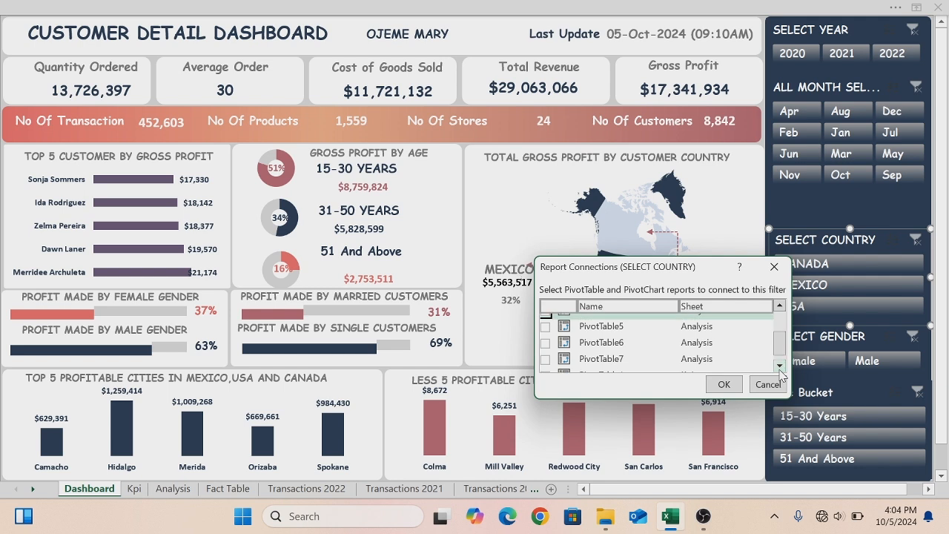
click(545, 327)
click(545, 343)
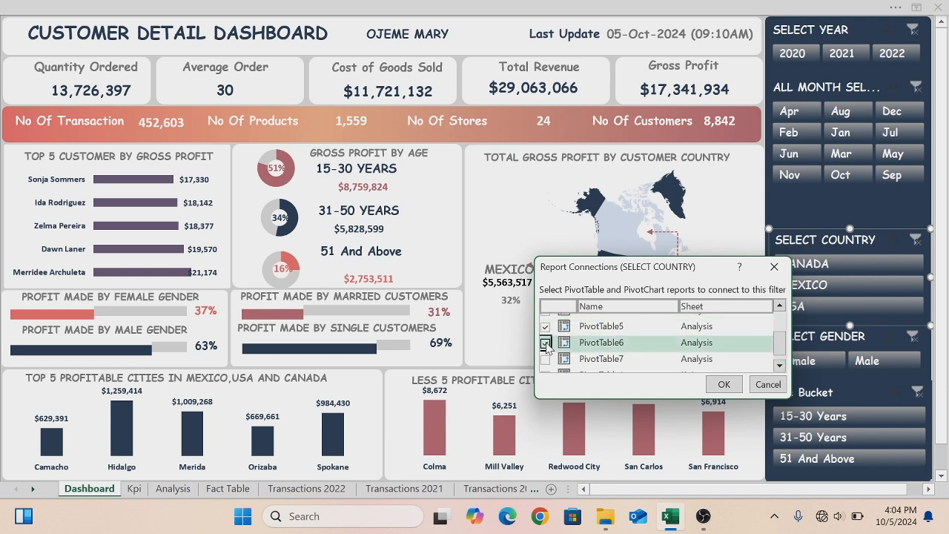
click(545, 359)
click(779, 365)
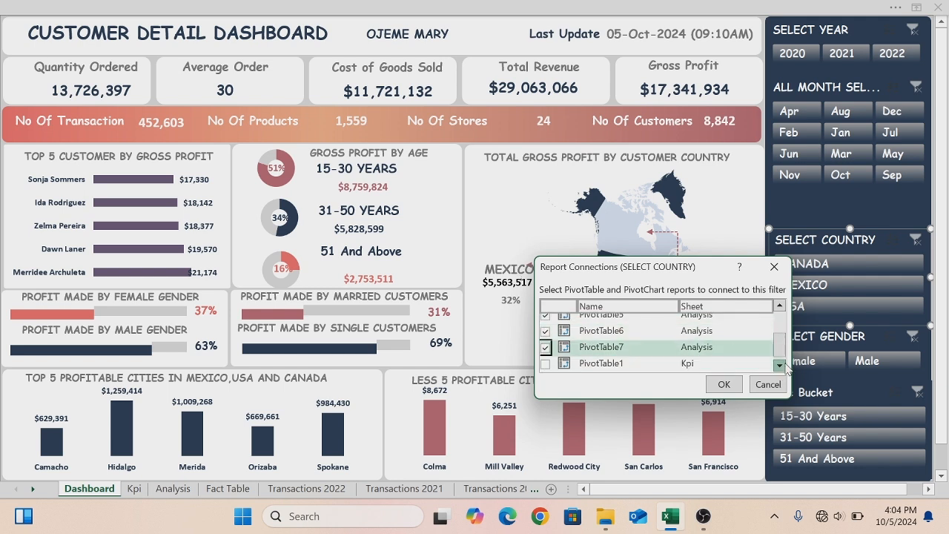
click(545, 363)
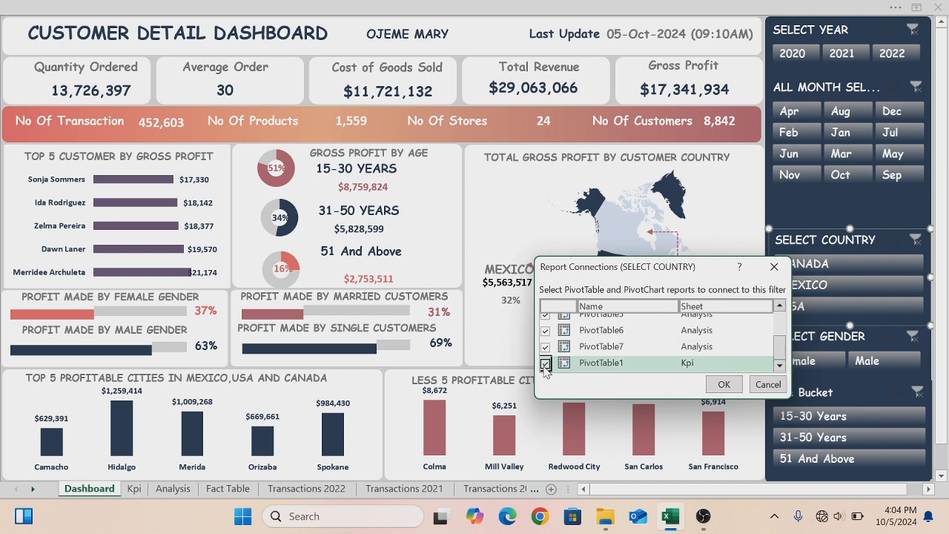
click(716, 384)
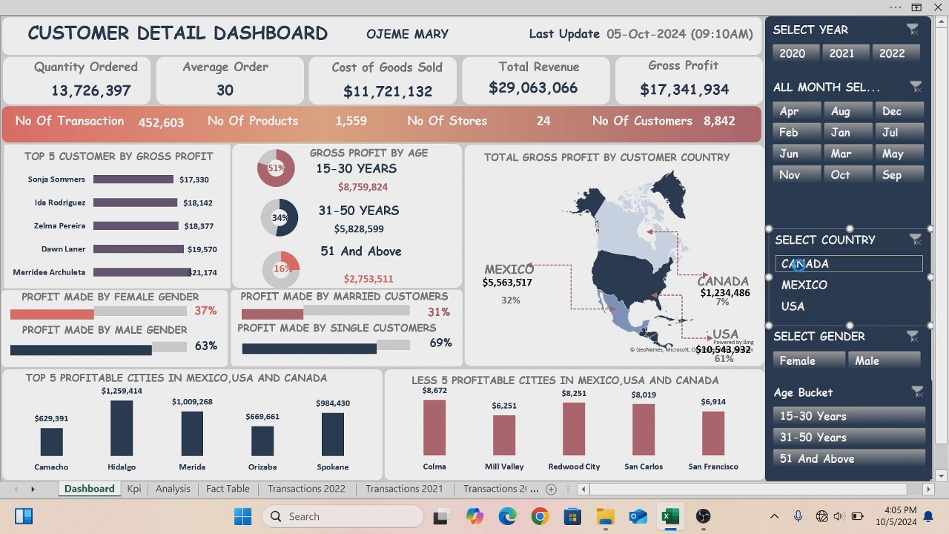
click(797, 265)
click(917, 241)
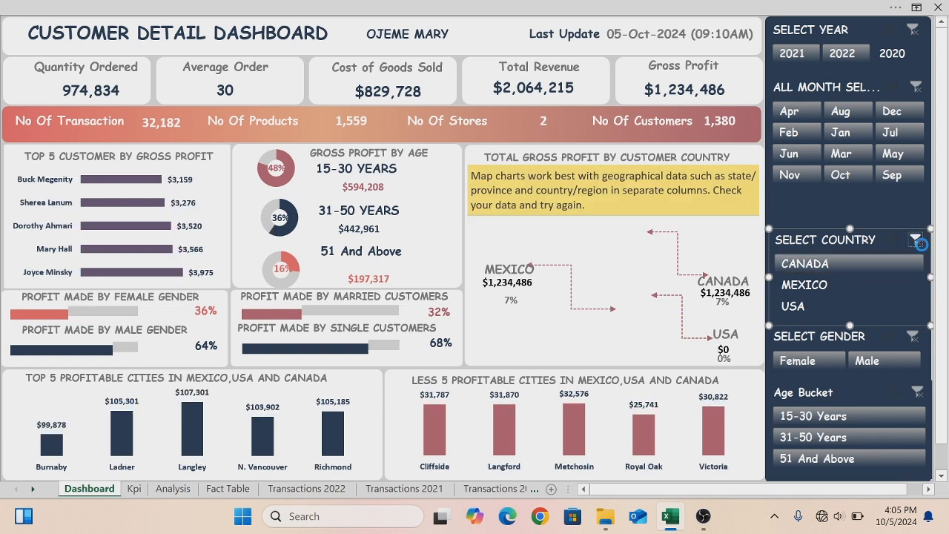
- Connect the Select Gender slicer to PivotTable1–7 on Analysis and PivotTable1 on Kpi
right_click(856, 336)
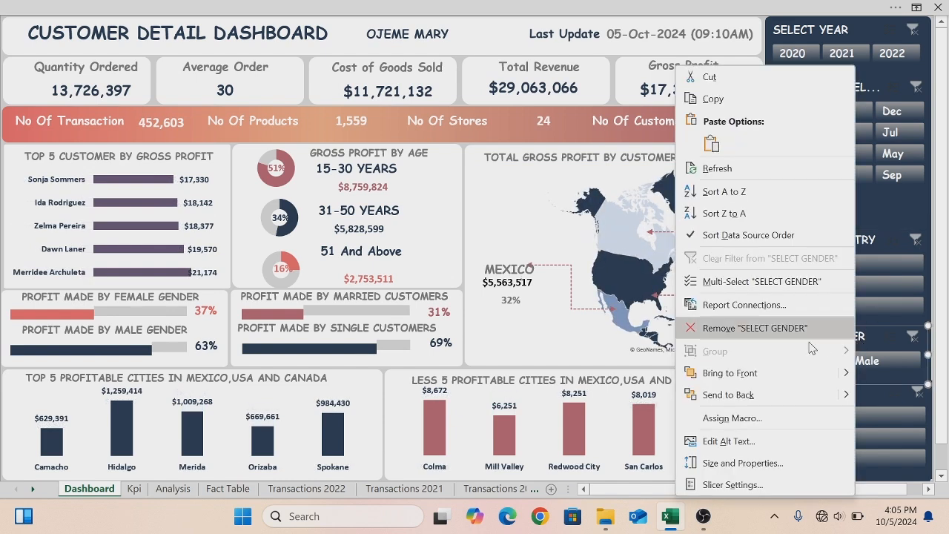
click(744, 305)
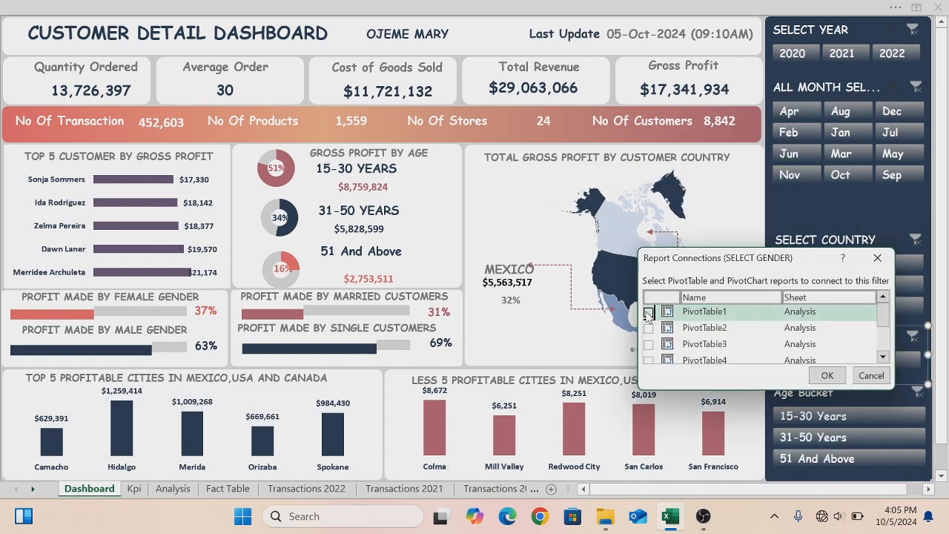
click(648, 312)
click(648, 328)
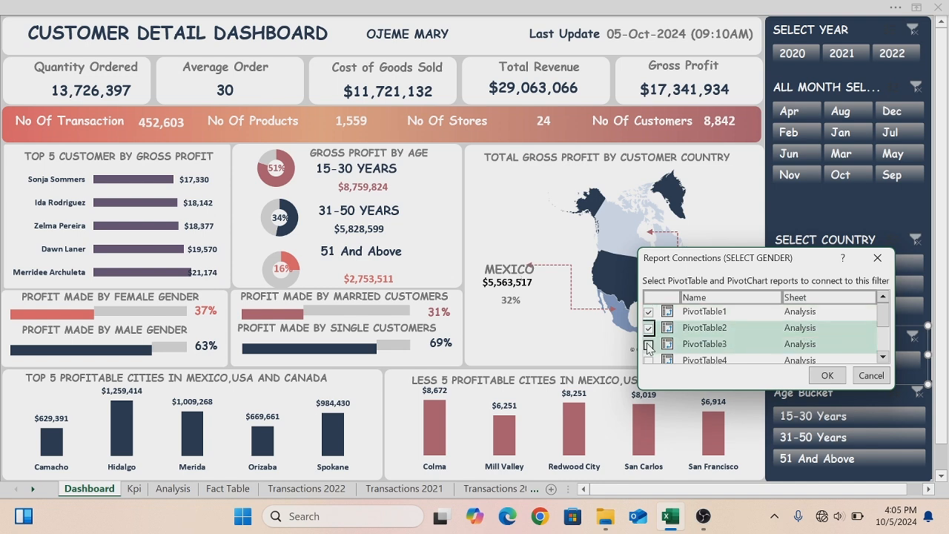
click(648, 344)
click(648, 361)
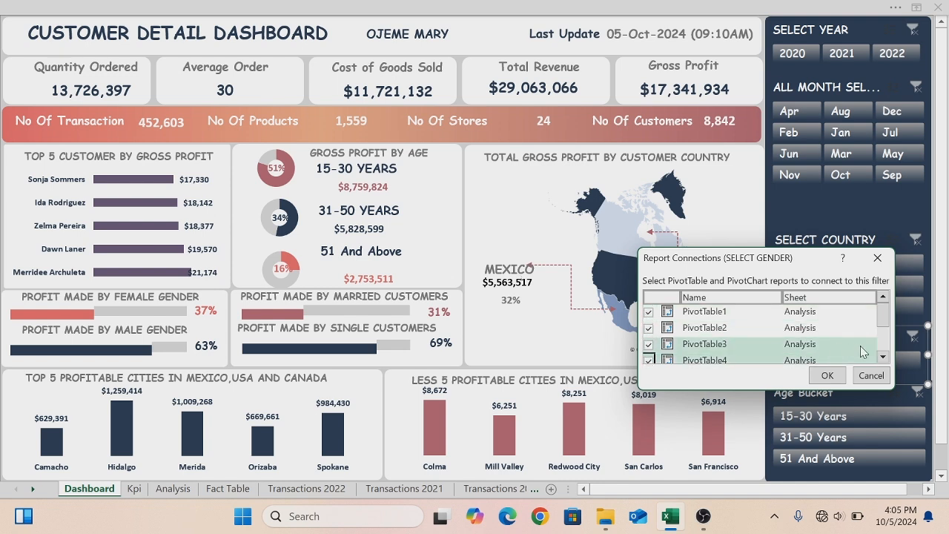
click(880, 358)
click(881, 357)
click(881, 357)
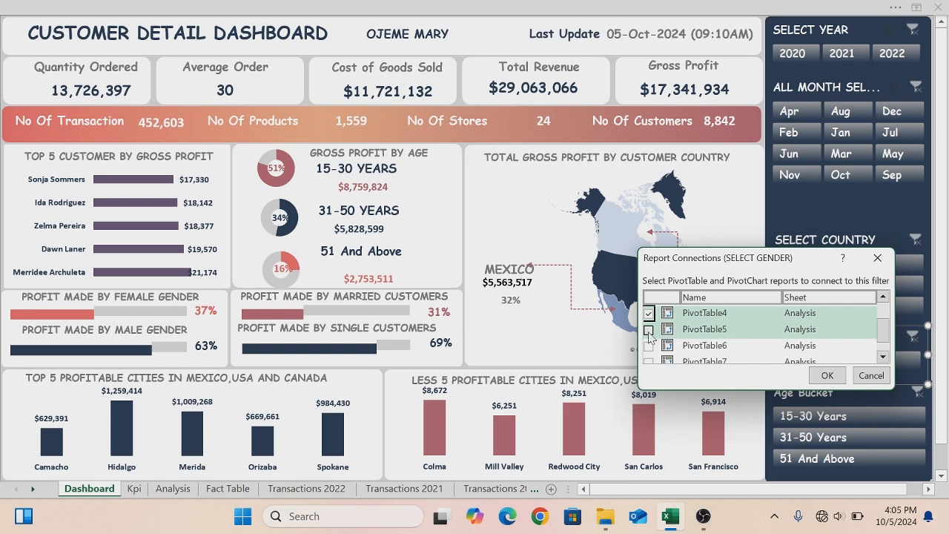
click(647, 330)
click(647, 345)
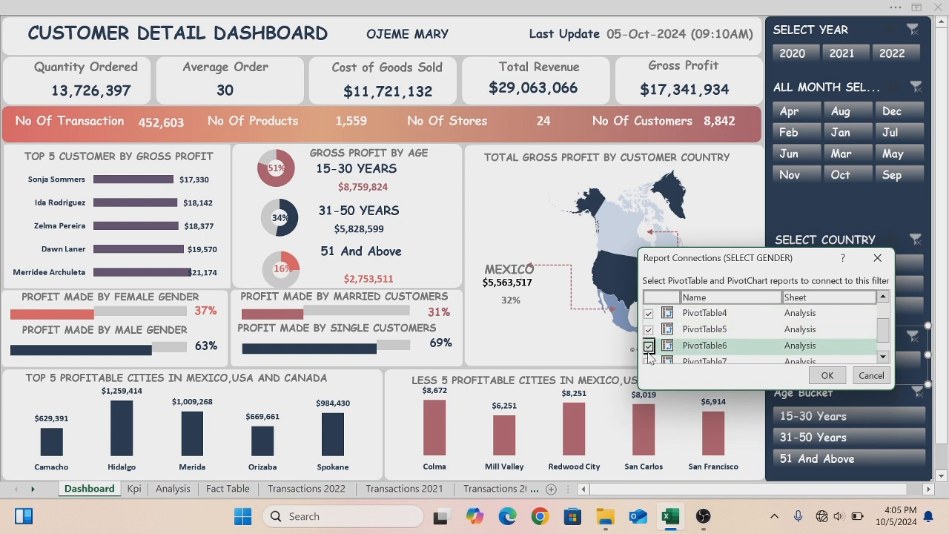
click(649, 361)
click(882, 356)
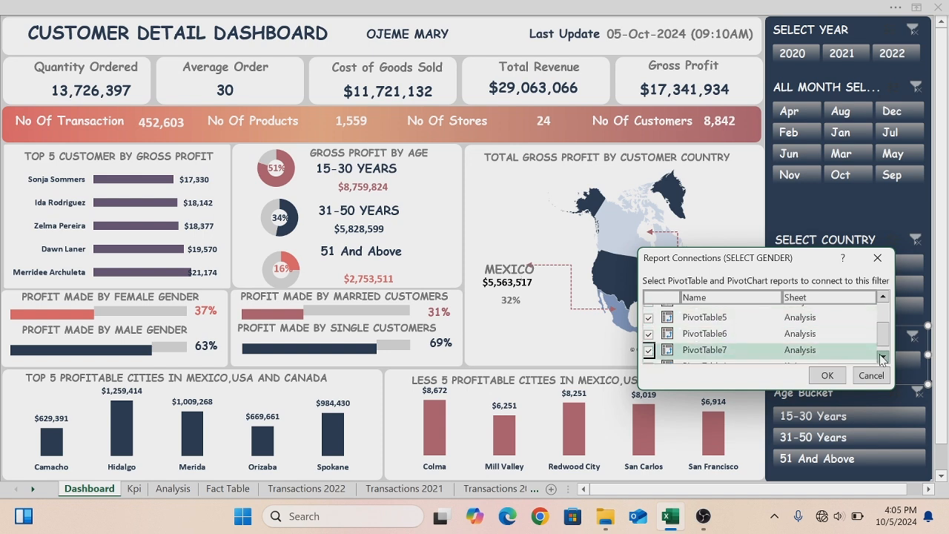
click(882, 357)
click(649, 361)
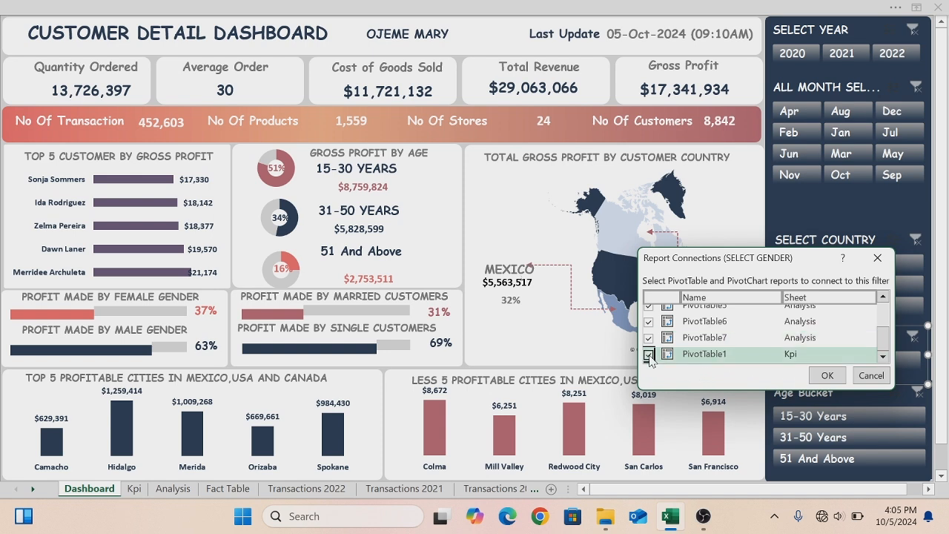
click(823, 372)
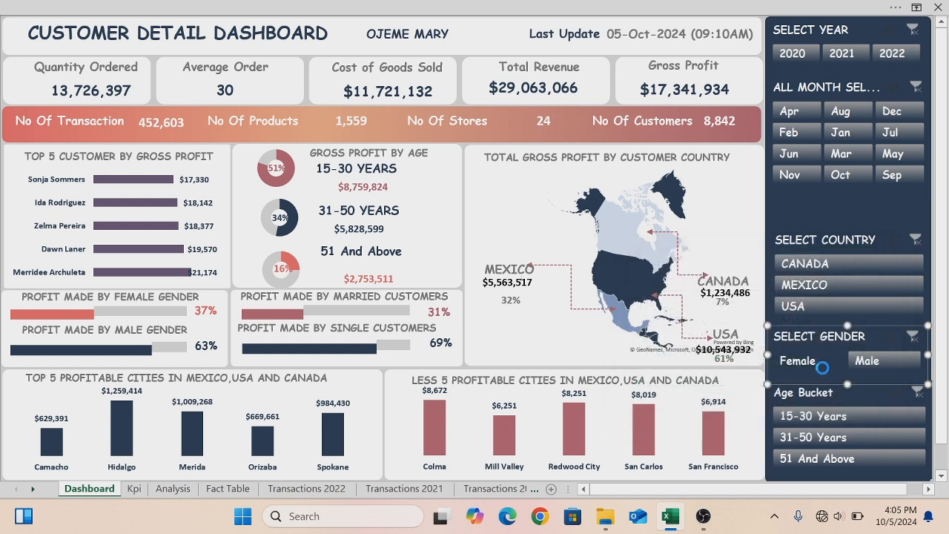
- Test the Select Gender slicer with Male and then Female, and clear its filter
click(860, 356)
click(879, 363)
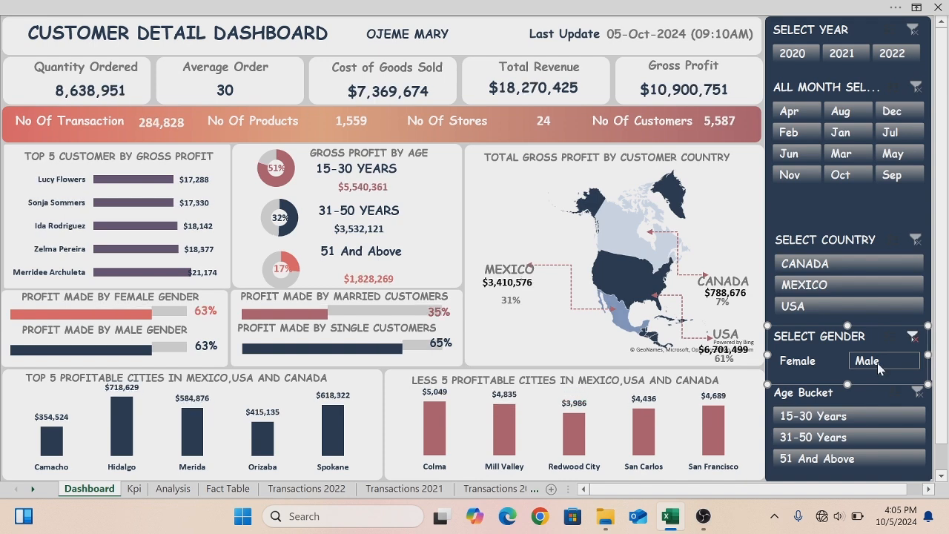
click(806, 361)
click(913, 338)
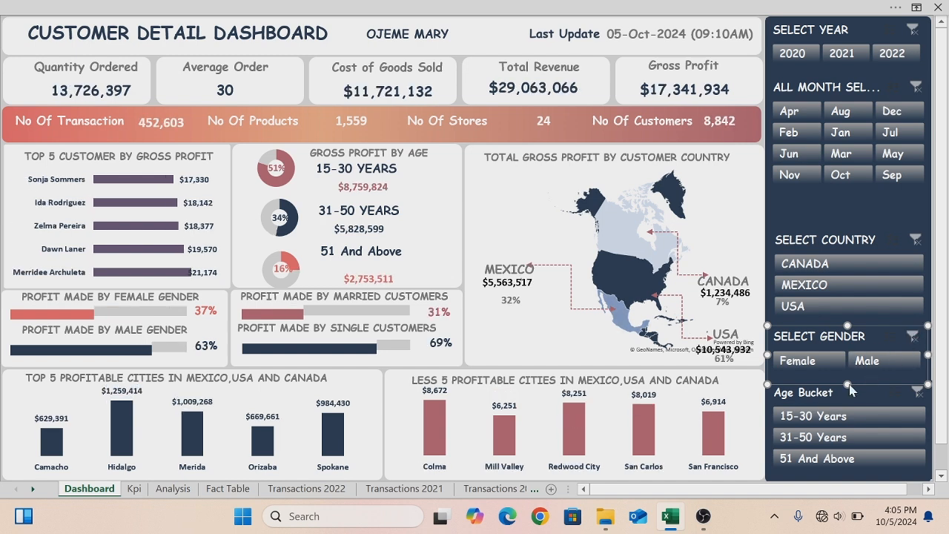
- Connect the Age Bucket slicer to PivotTable1–7 on Analysis and PivotTable1 on Kpi
click(812, 399)
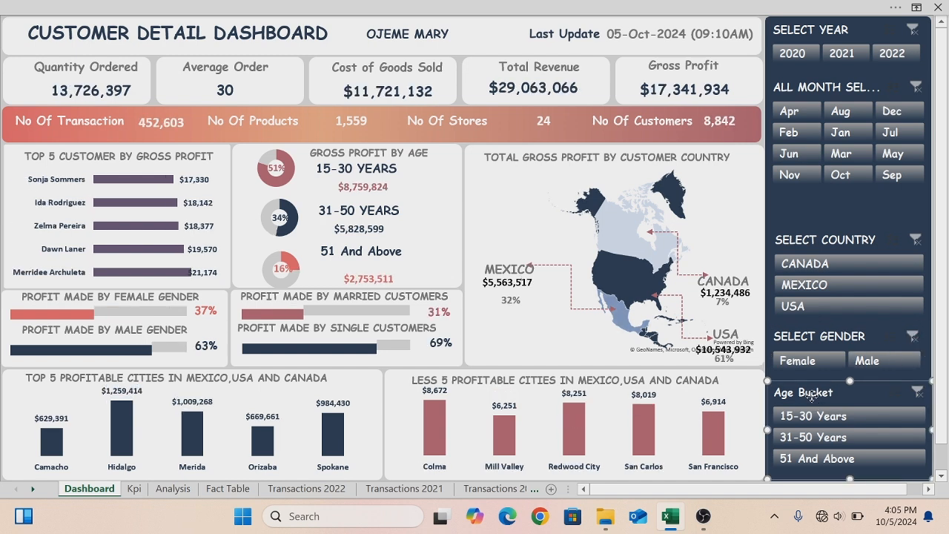
right_click(812, 397)
key(Escape)
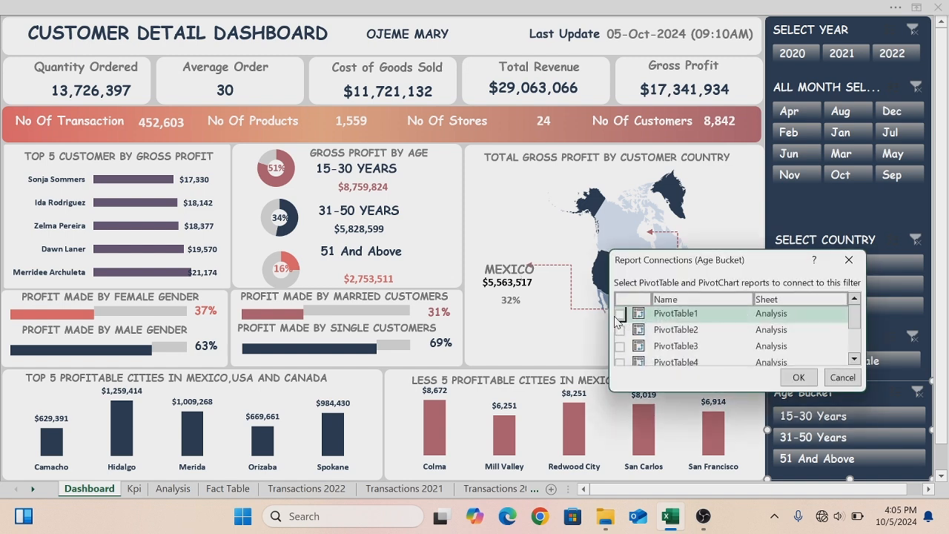
click(620, 329)
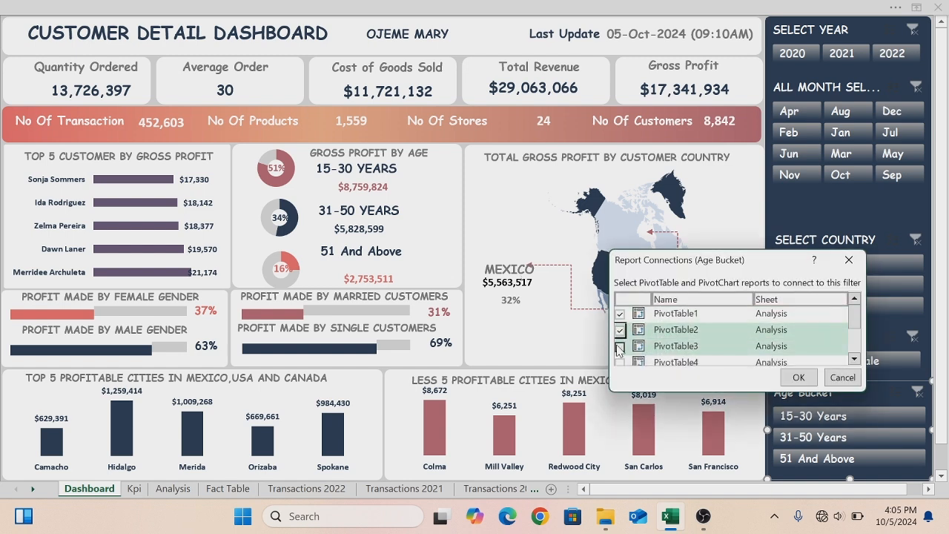
click(619, 345)
click(620, 362)
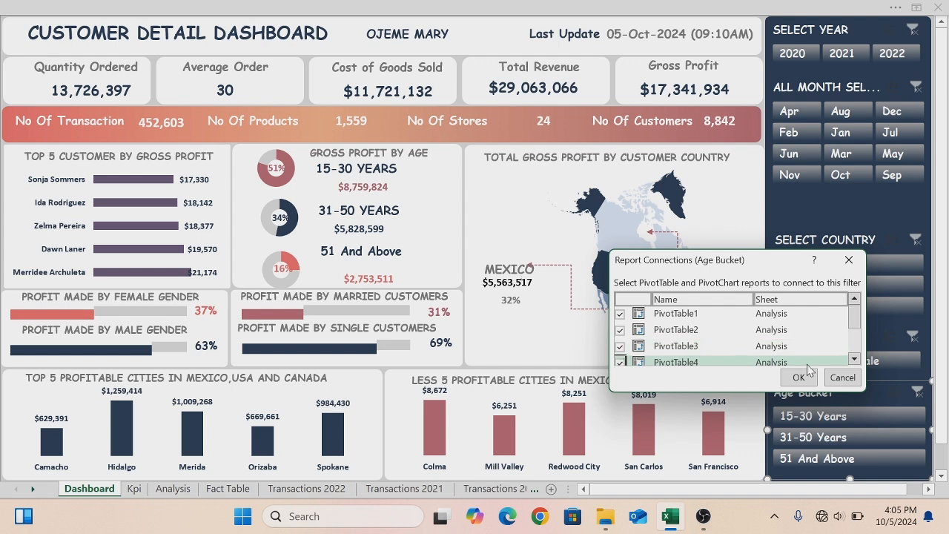
click(854, 359)
click(853, 360)
click(854, 360)
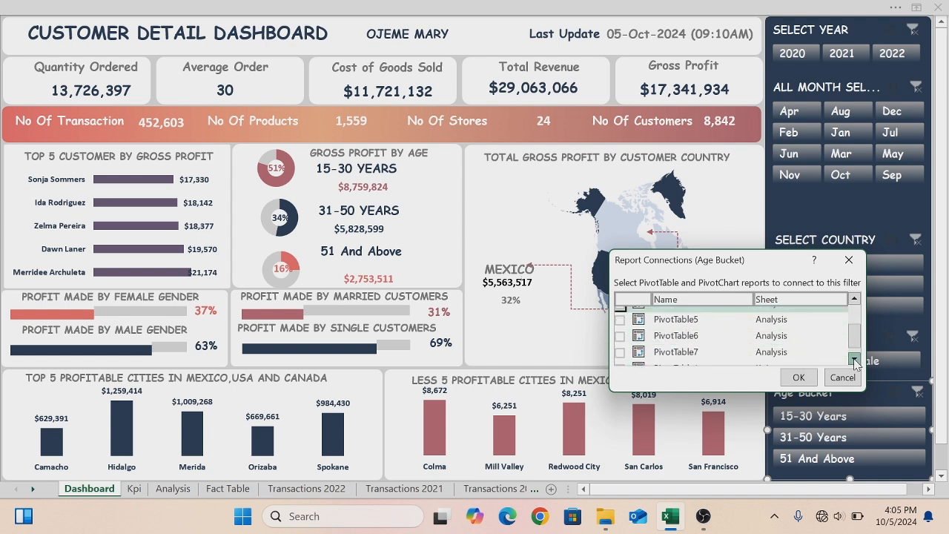
click(620, 320)
click(620, 335)
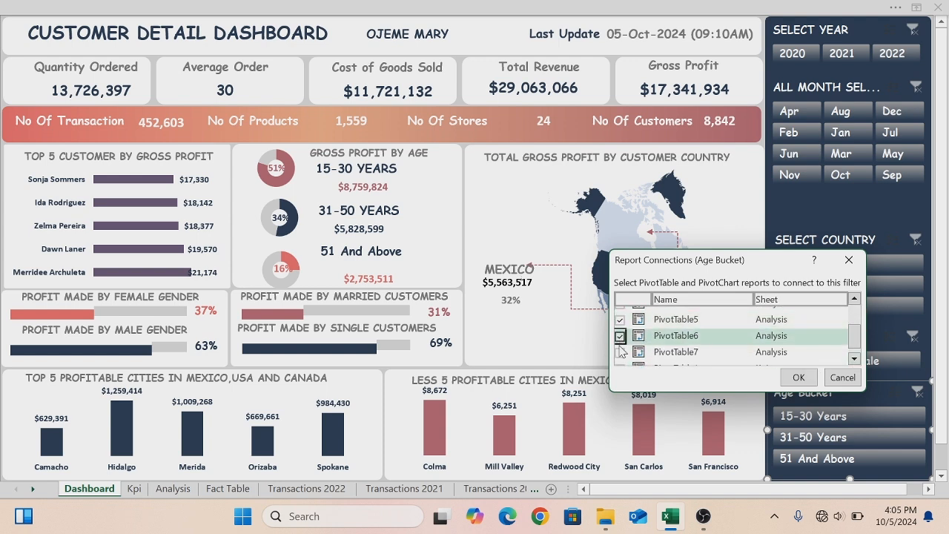
click(620, 352)
click(854, 358)
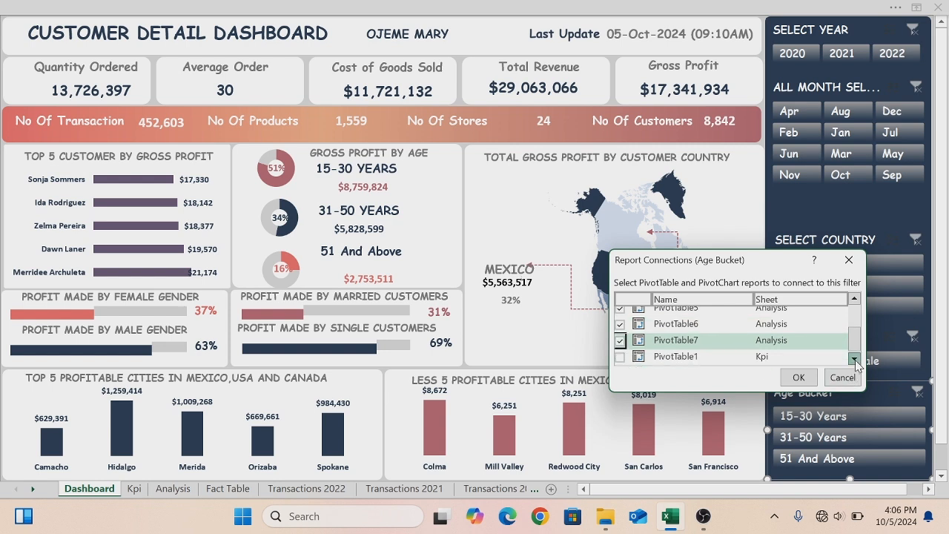
click(620, 358)
click(797, 377)
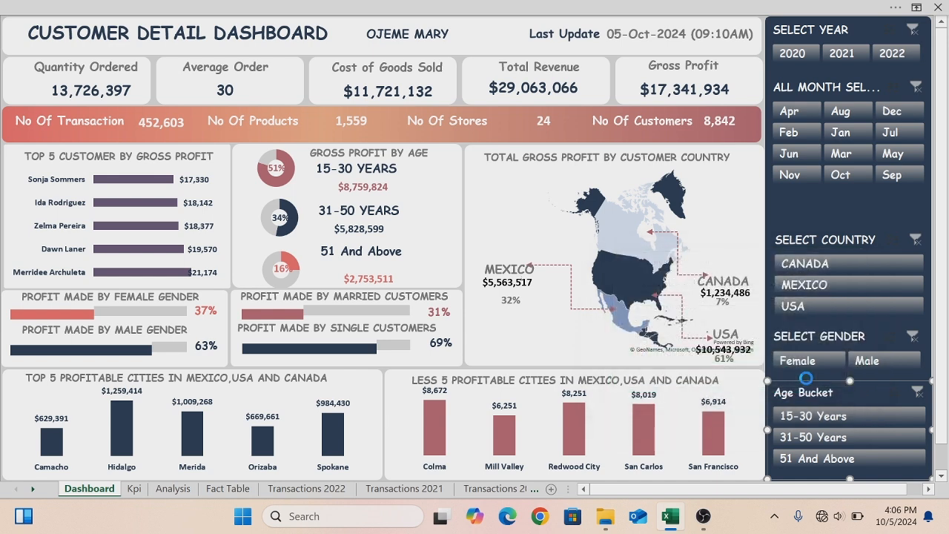
- Test the Age Bucket slicer with 15-30 Years and 31-50 Years, then clear its filter
click(808, 420)
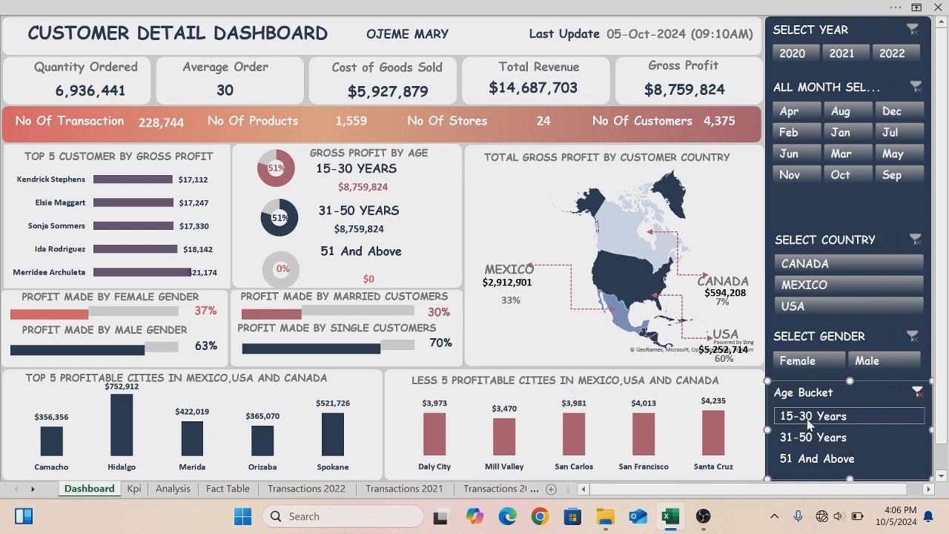
click(806, 437)
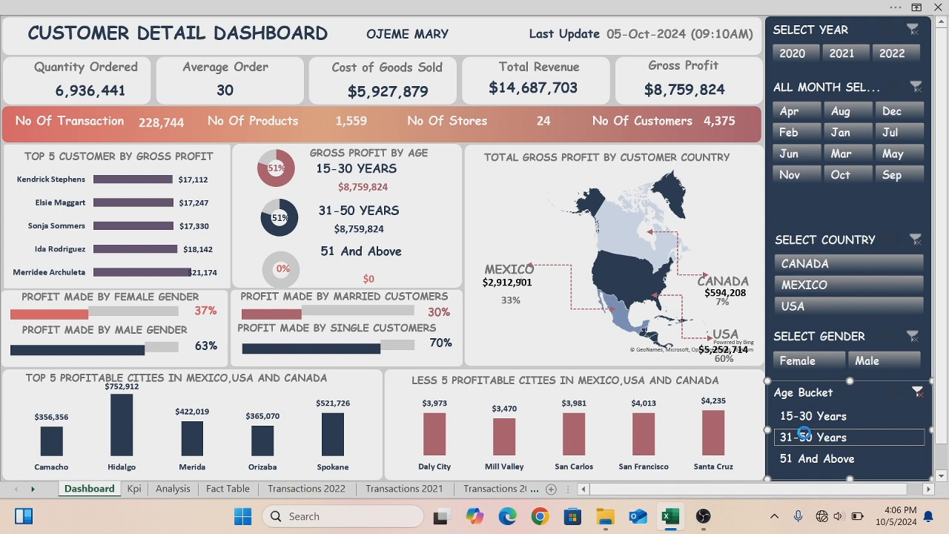
click(919, 393)
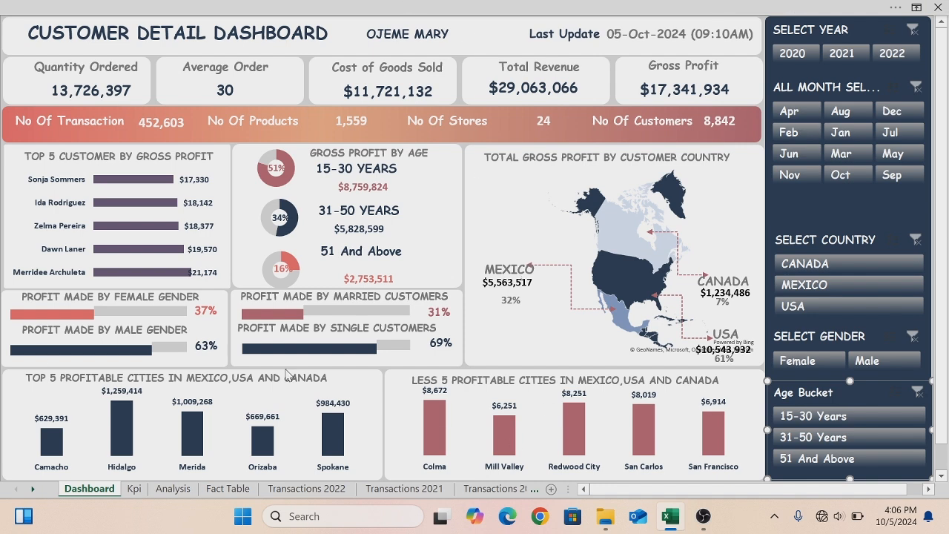
click(556, 206)
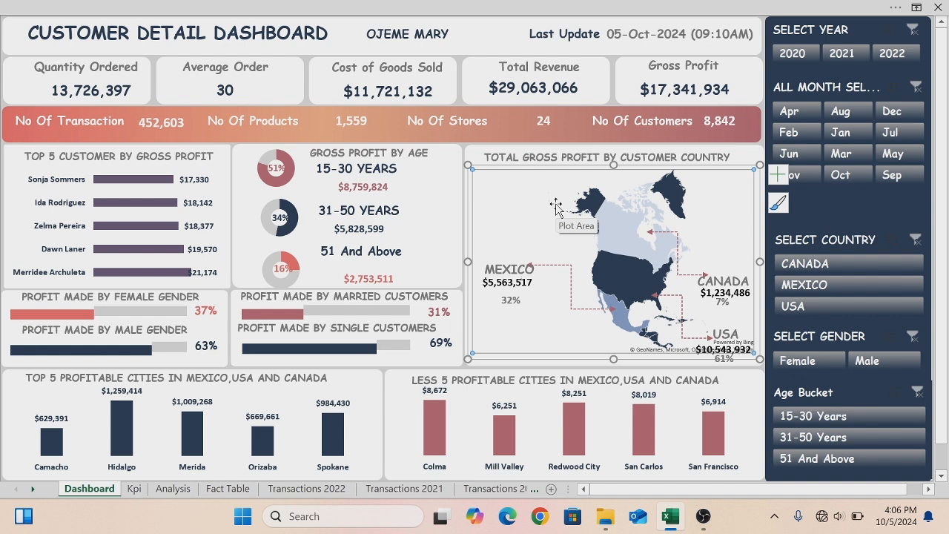
click(448, 134)
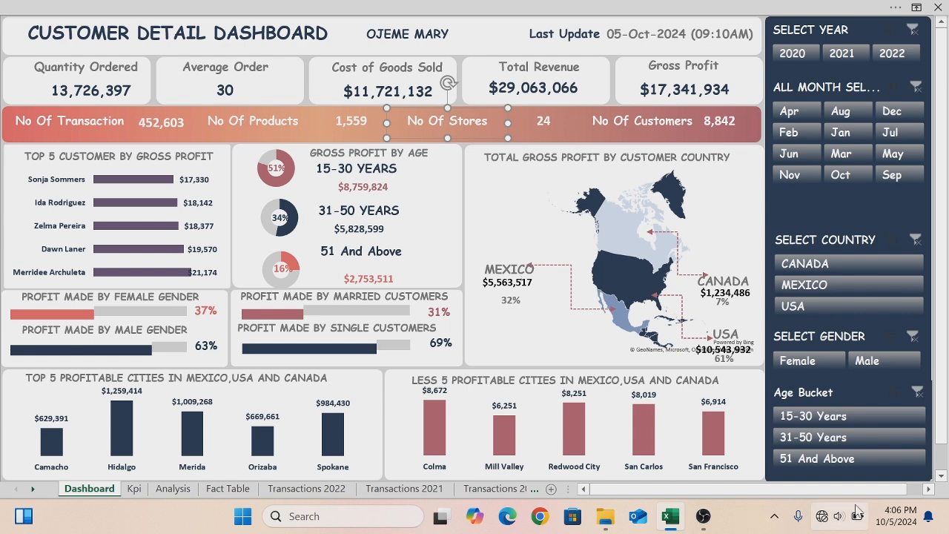
click(822, 522)
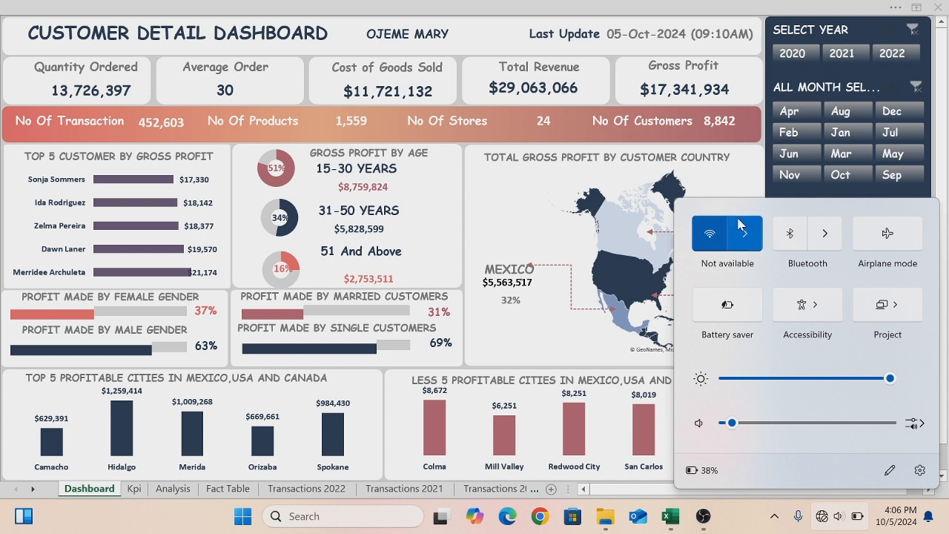
click(741, 226)
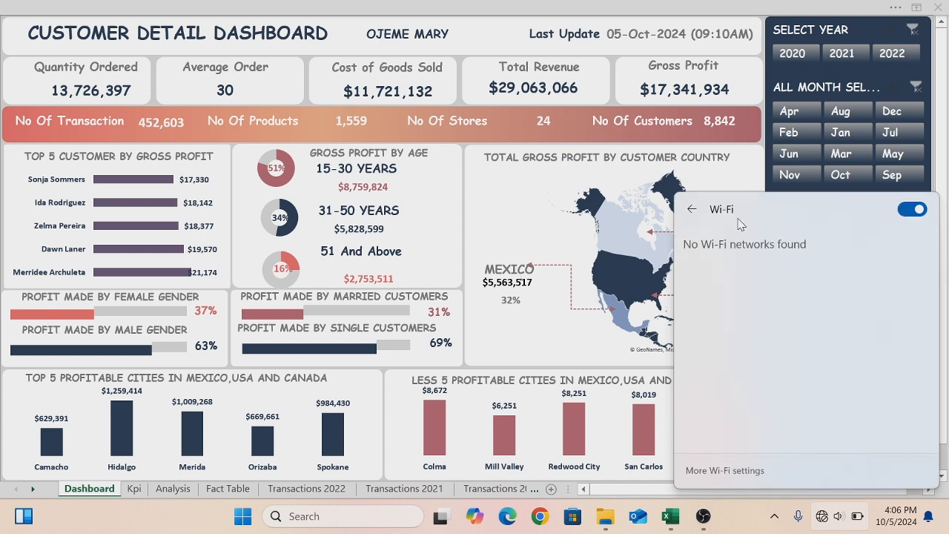